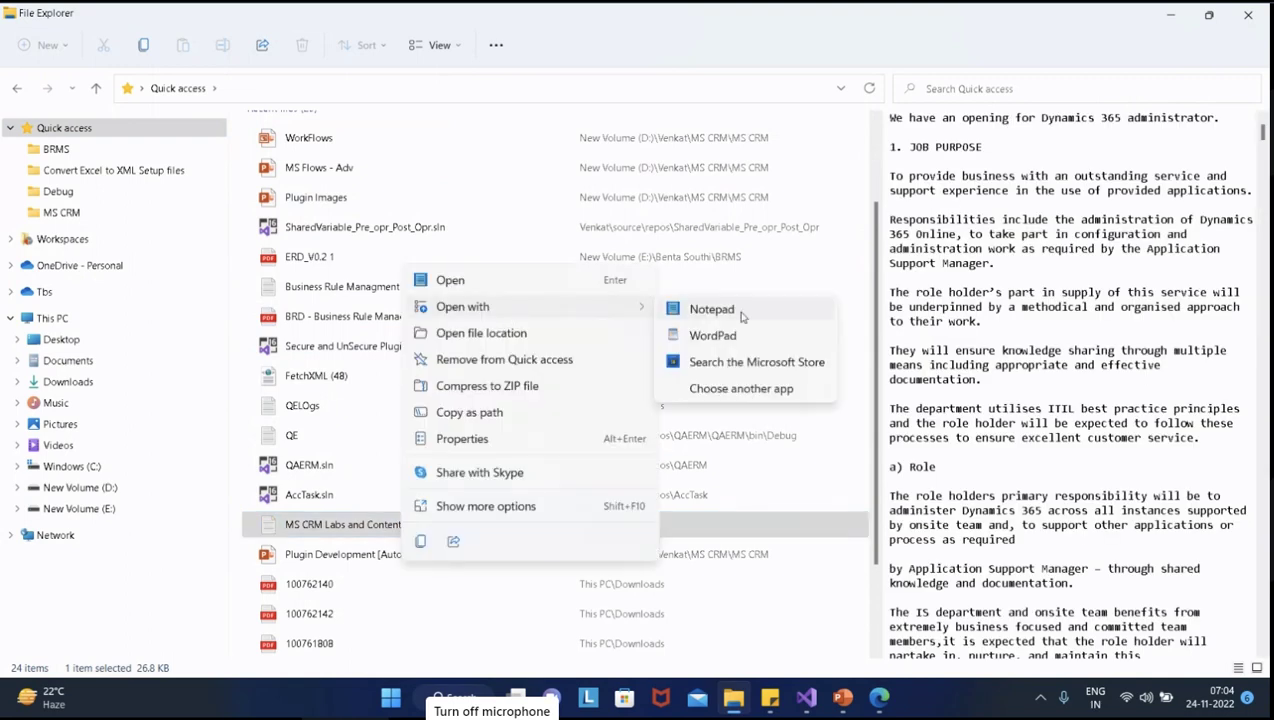
Open the MS CRM Labs and Content file in Notepad and bring it up in a maximized window
click(758, 312)
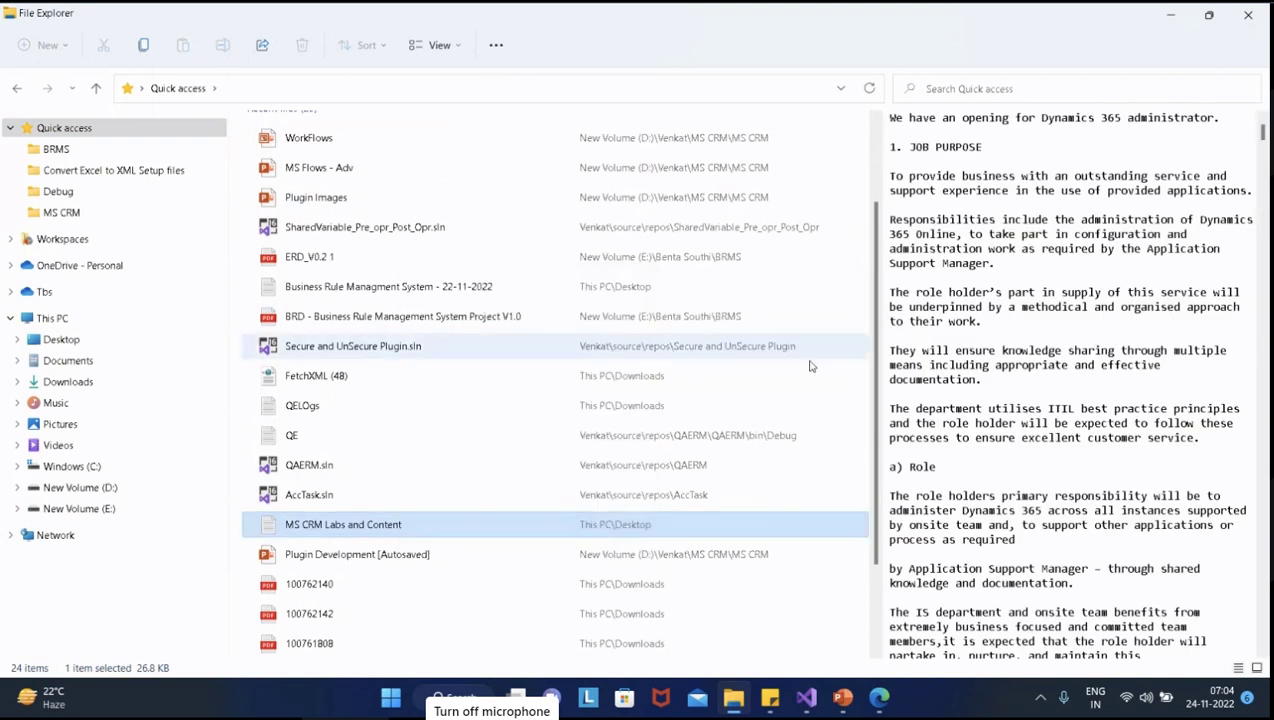
click(1170, 15)
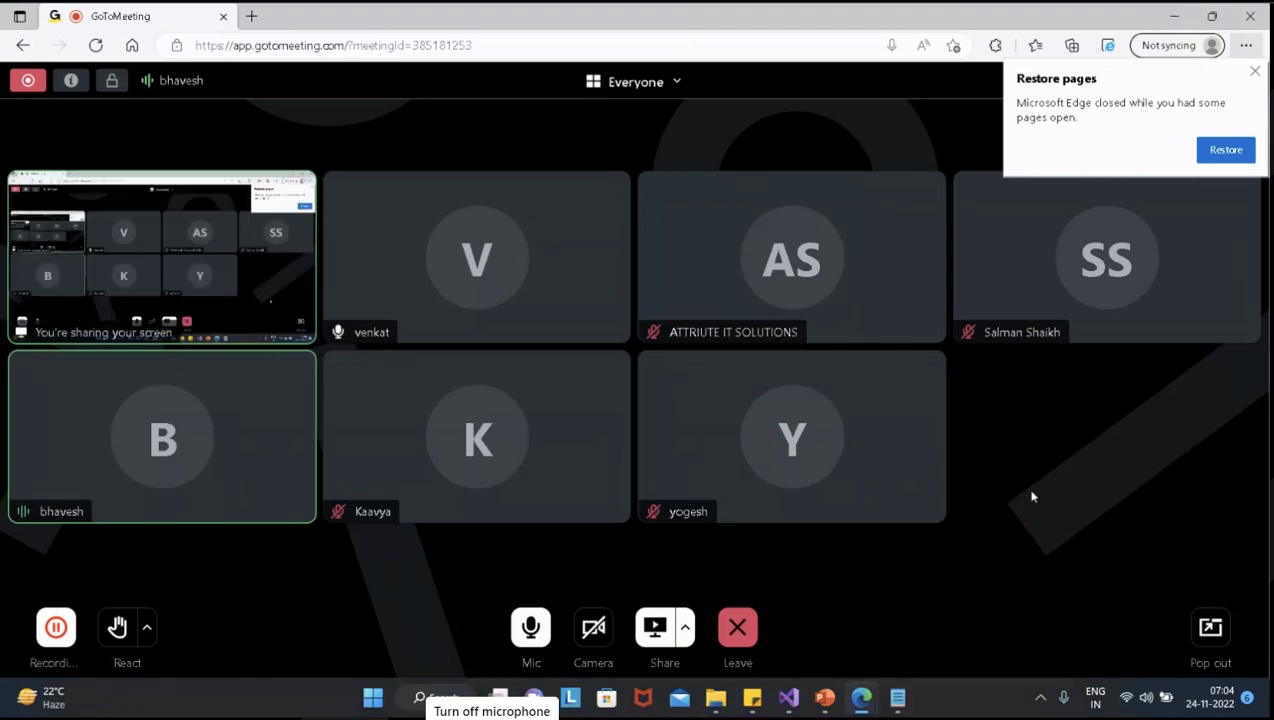
mouse_move(894, 702)
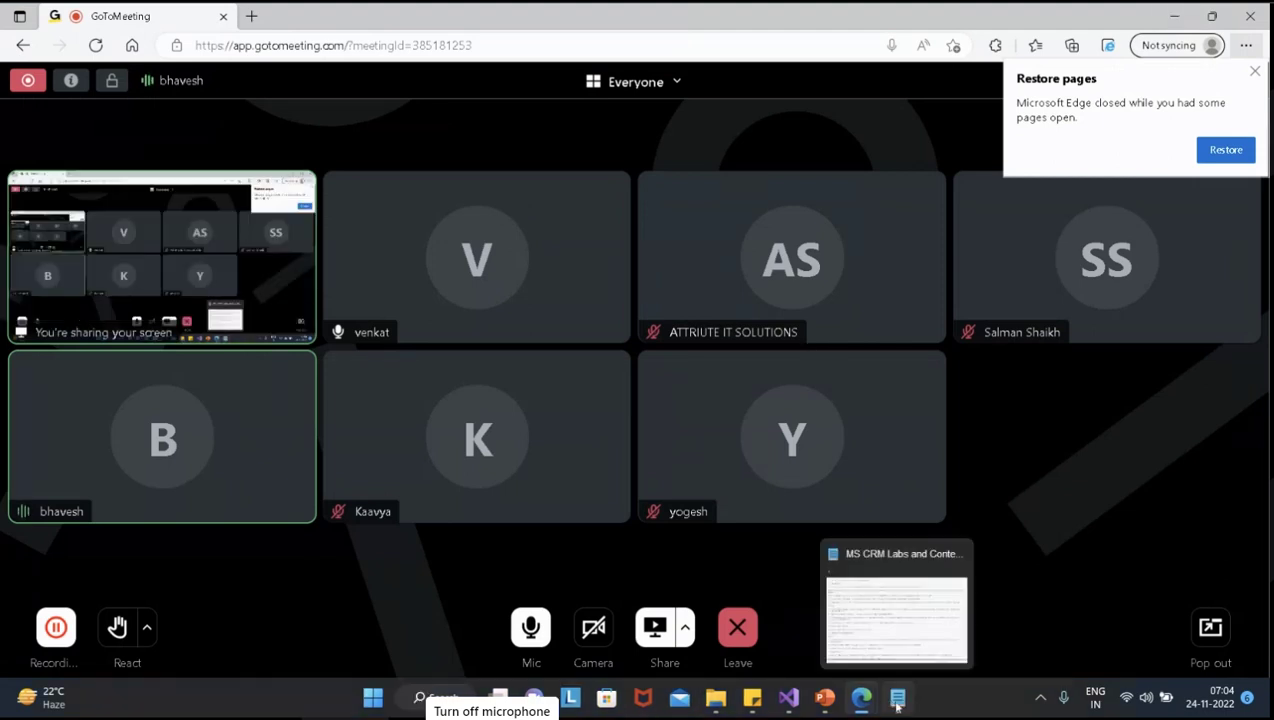
click(911, 638)
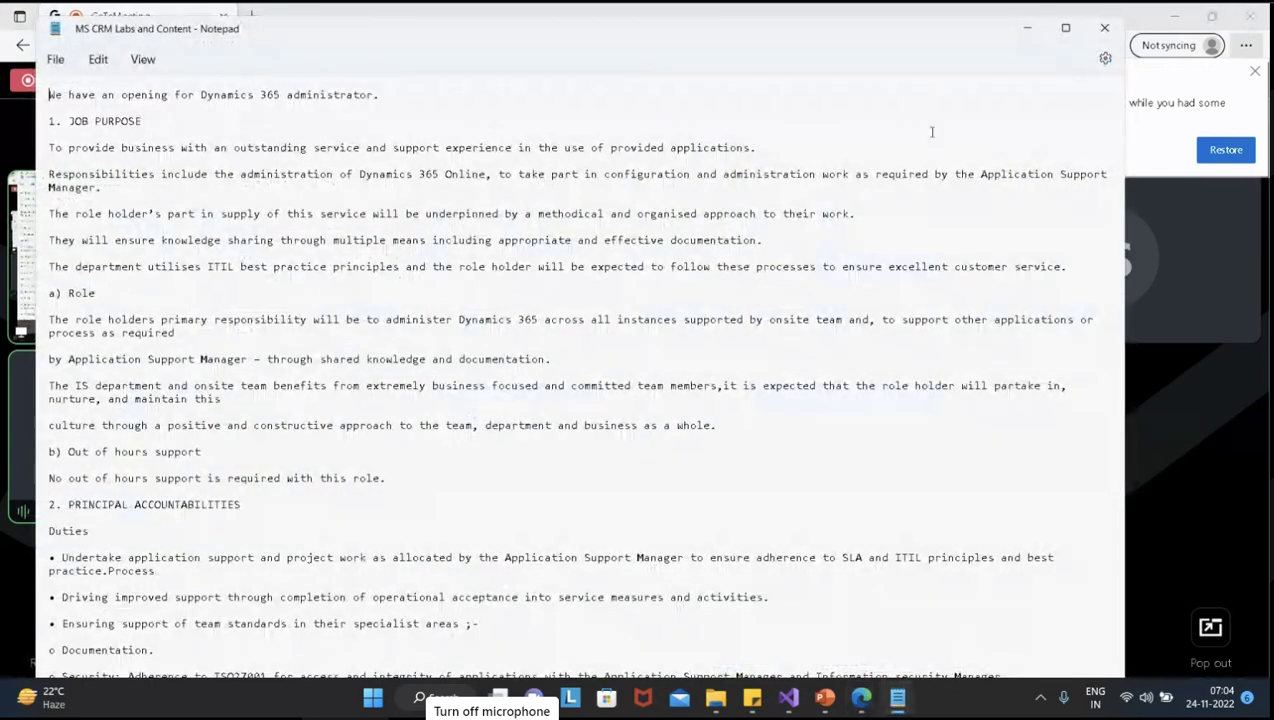
click(1065, 31)
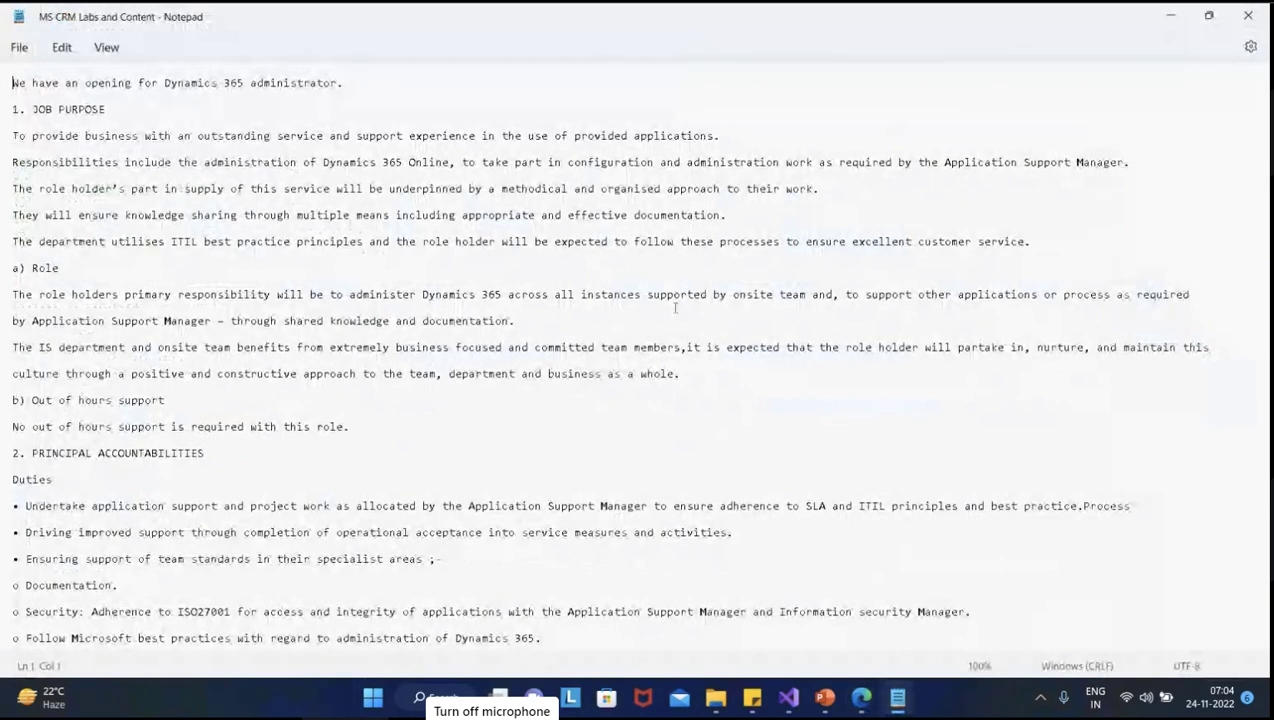
Add blank lines after the last line of the Day 17 notes, ending in "initialize the value while loading"
scroll(673, 310, down, 2)
scroll(673, 310, down, 2)
scroll(667, 328, down, 20)
scroll(656, 333, down, 20)
scroll(651, 342, down, 20)
scroll(651, 343, down, 20)
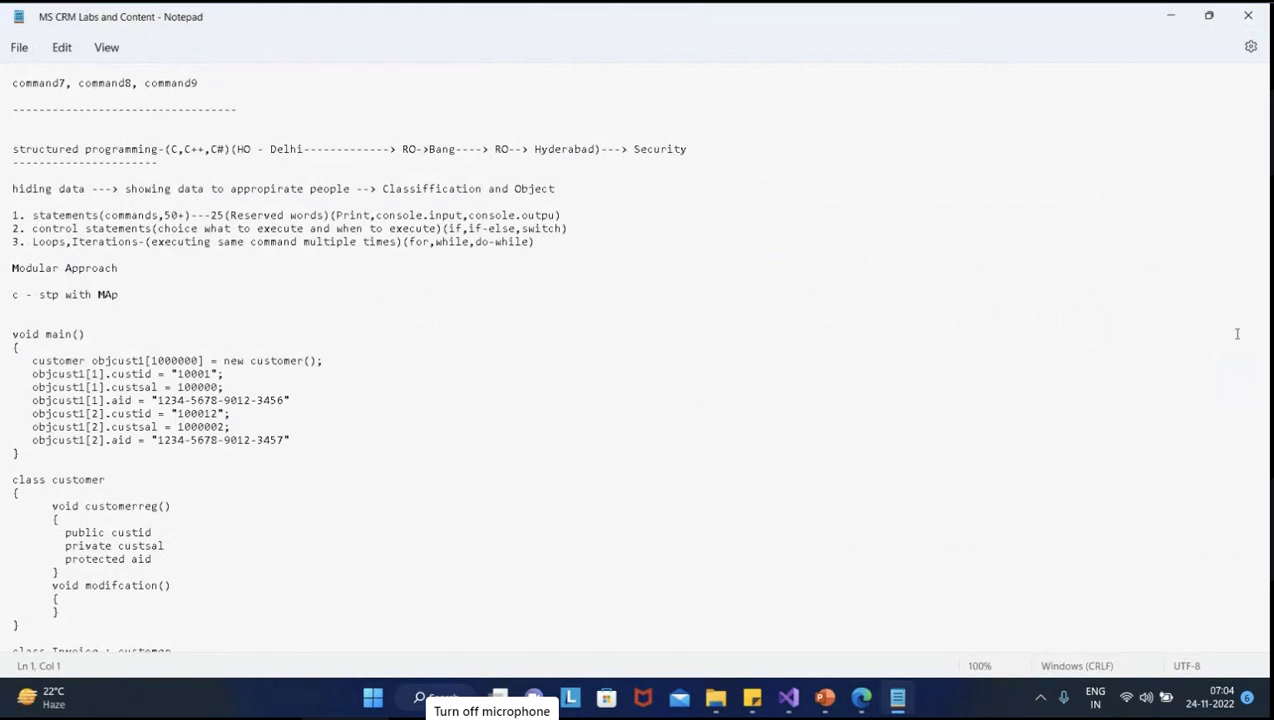
drag(1262, 340, 1254, 649)
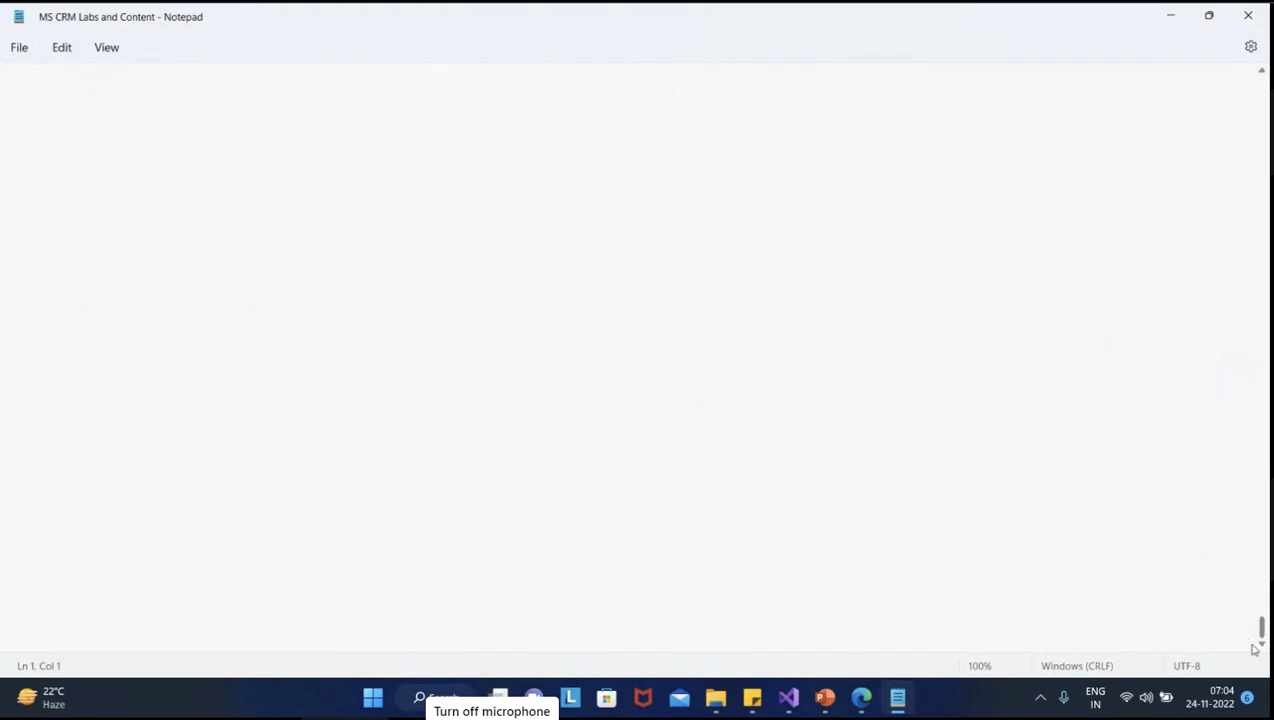
click(516, 312)
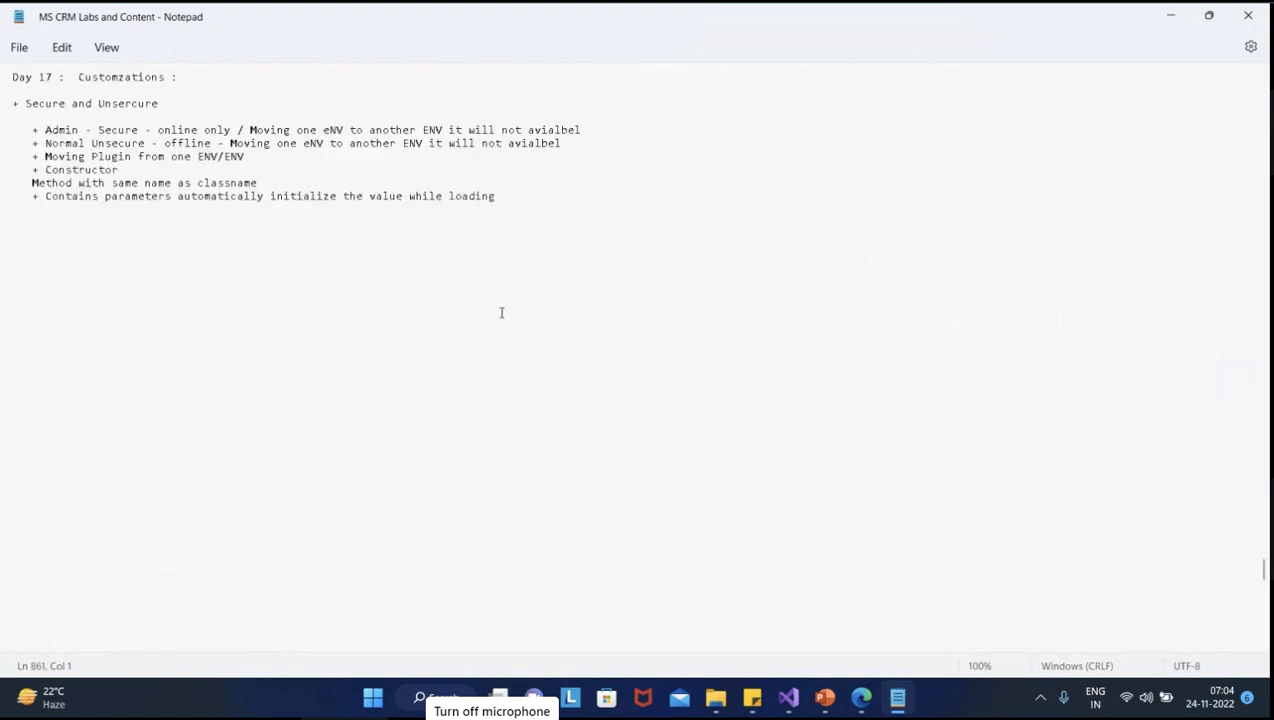
scroll(501, 312, up, 5)
click(534, 393)
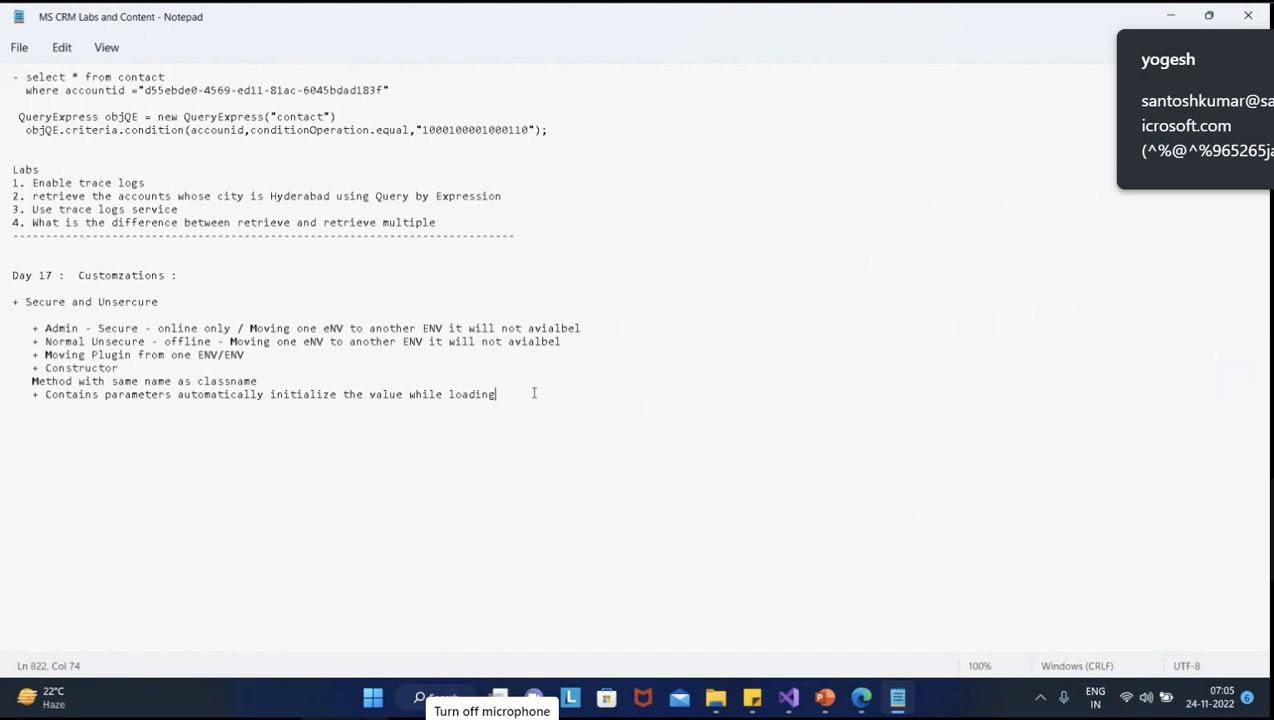
key(Return)
key(Return)
key(Return)
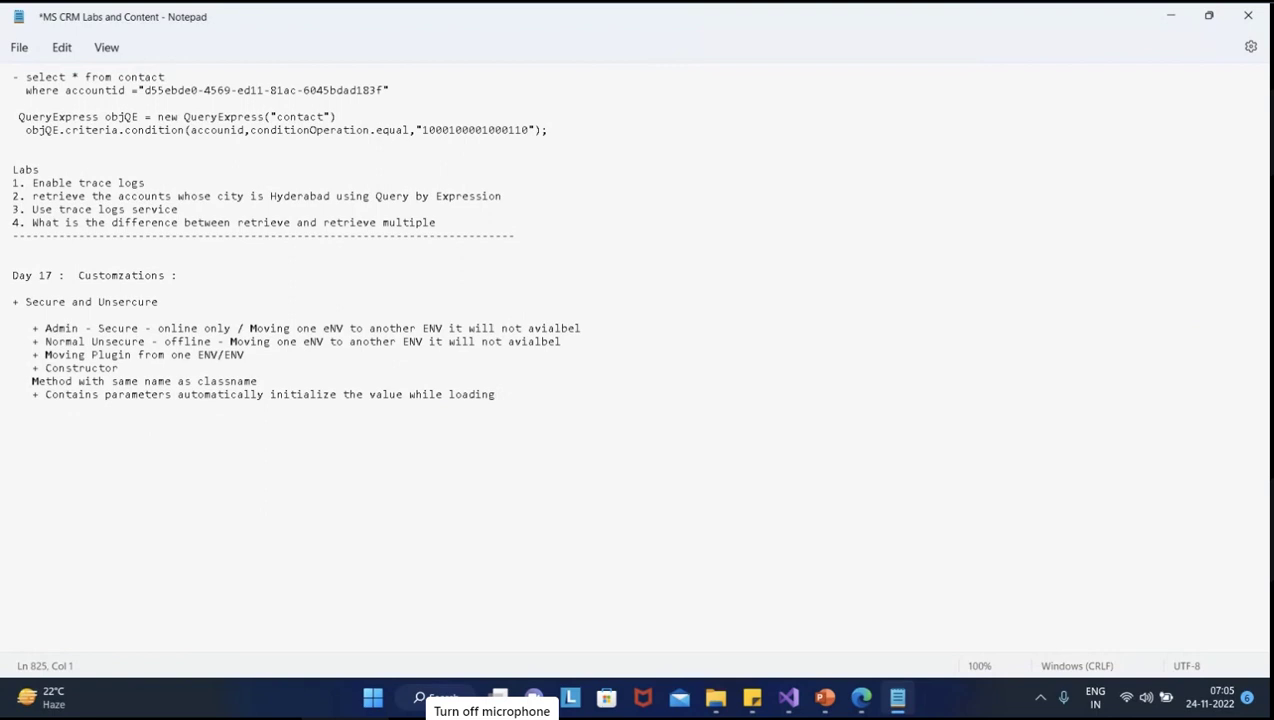
Add a "Labs :" heading below the Day 17 notes and begin a numbered list under it with "1."
text(Labs :leas)
key(BackSpace)
key(BackSpace)
text(ase)
key(BackSpace)
key(BackSpace)
key(BackSpace)
key(BackSpace)
key(BackSpace)
key(BackSpace)
key(BackSpace)
Write the first lab item as "Creat the plugin with secure and unsecure configuaration"
text(Creat ele)
key(BackSpace)
key(BackSpace)
key(BackSpace)
text(the plugin w)
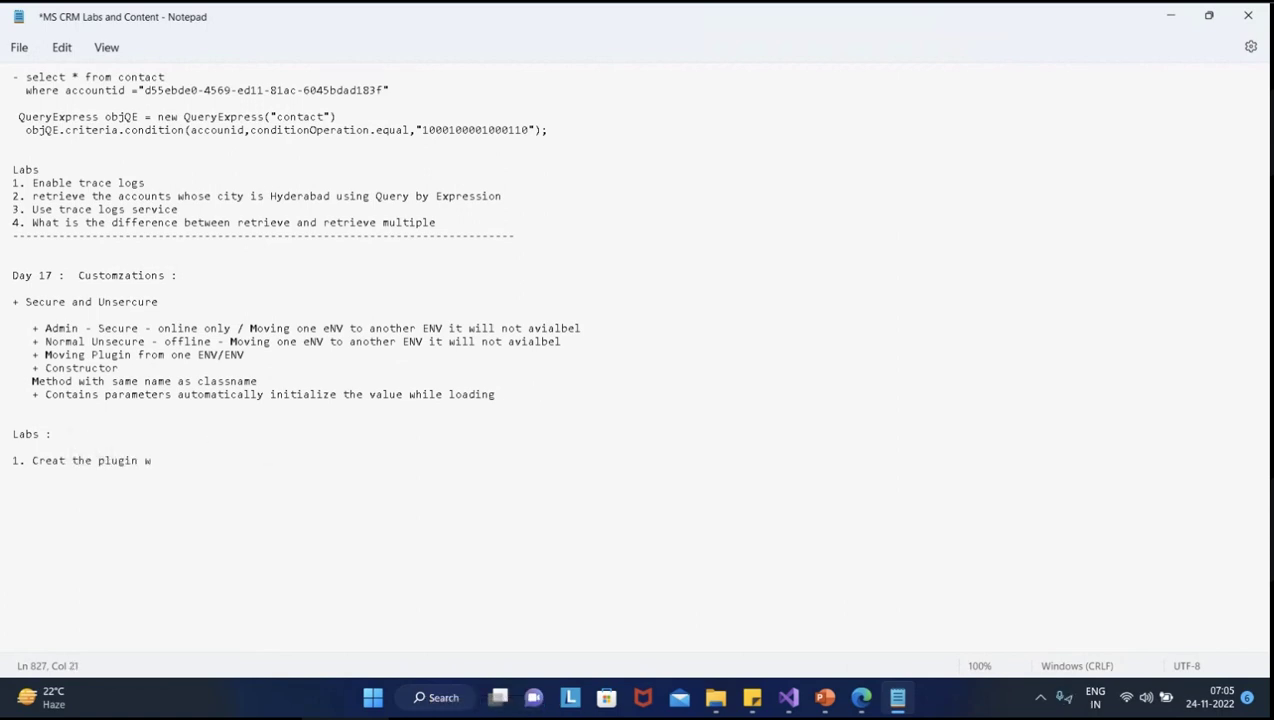
text(ith secure a)
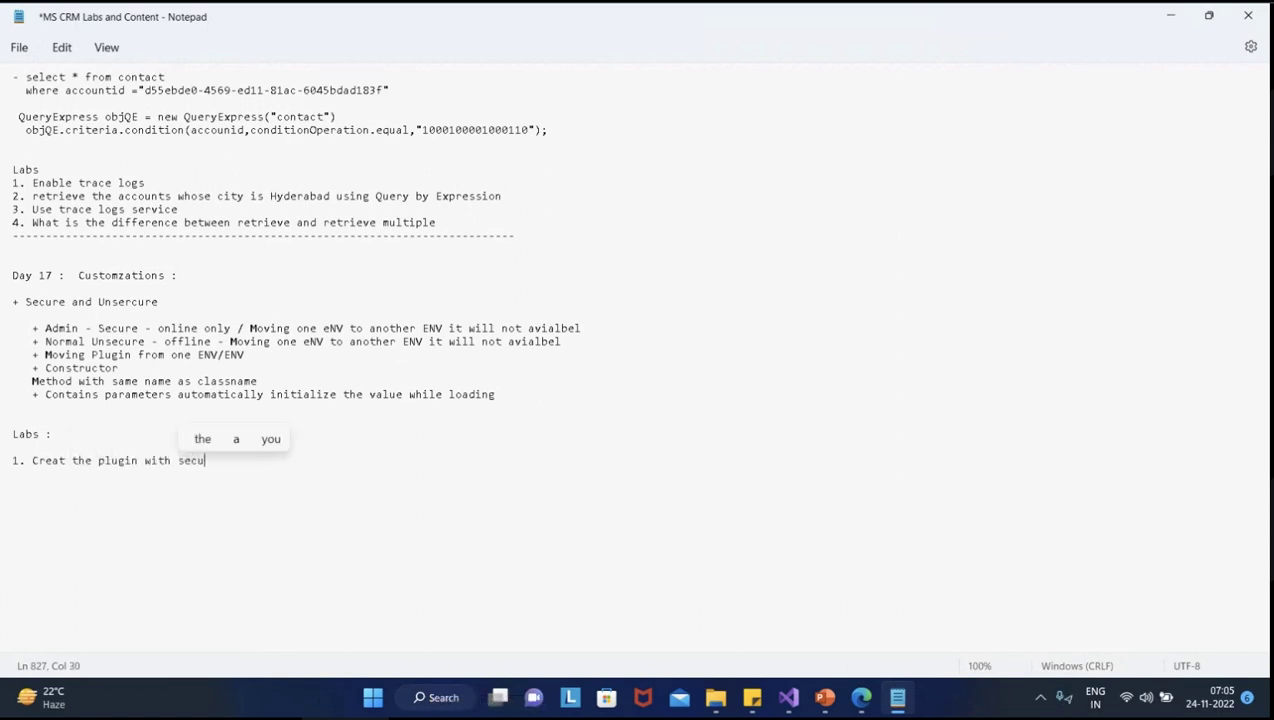
key(BackSpace)
key(BackSpace)
text(e and unsecure configuartion)
key(BackSpace)
key(BackSpace)
key(BackSpace)
key(BackSpace)
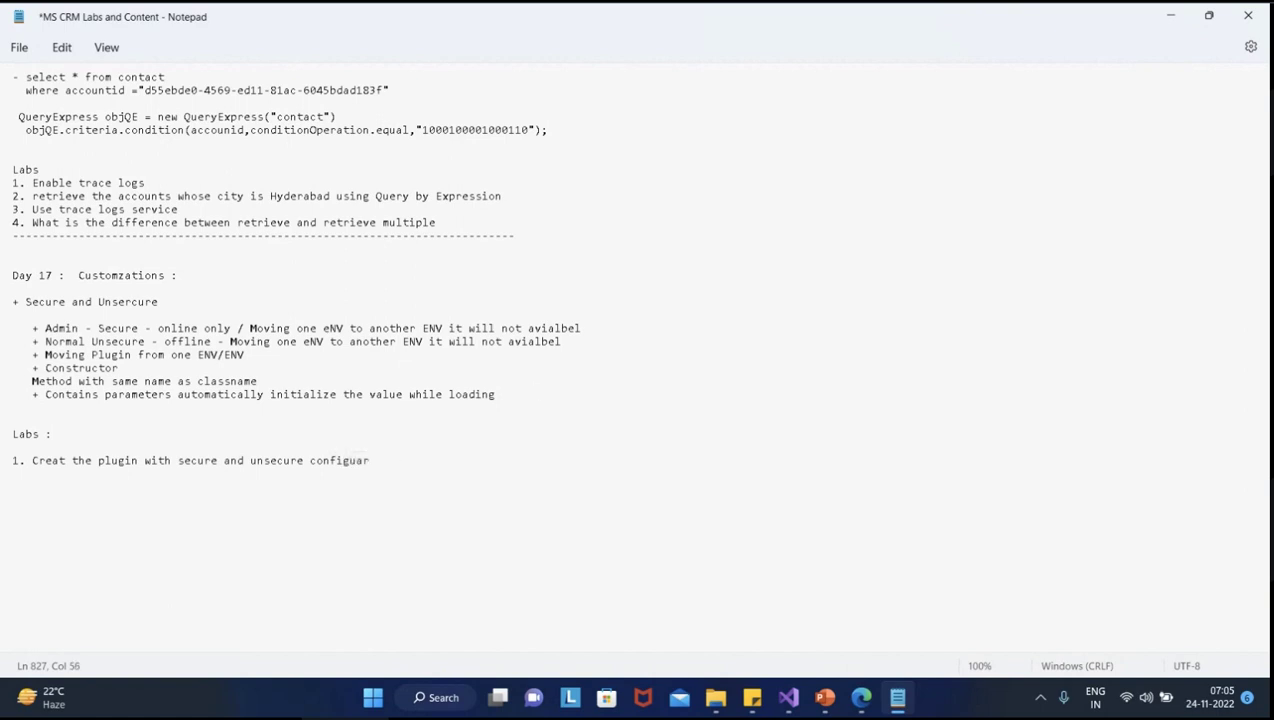
text(ation)
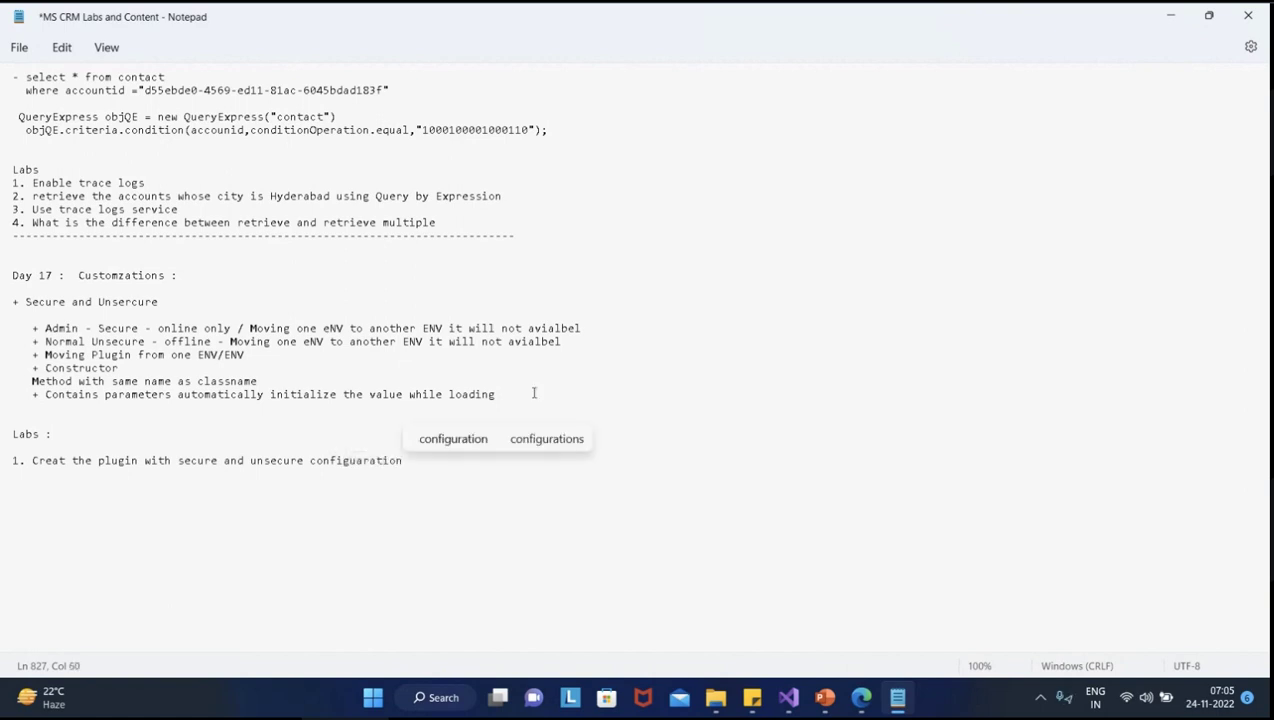
Add a second numbered line "2." and extend the first lab item with "with retreve message post event"
key(Return)
text(2.)
key(End)
text(with p)
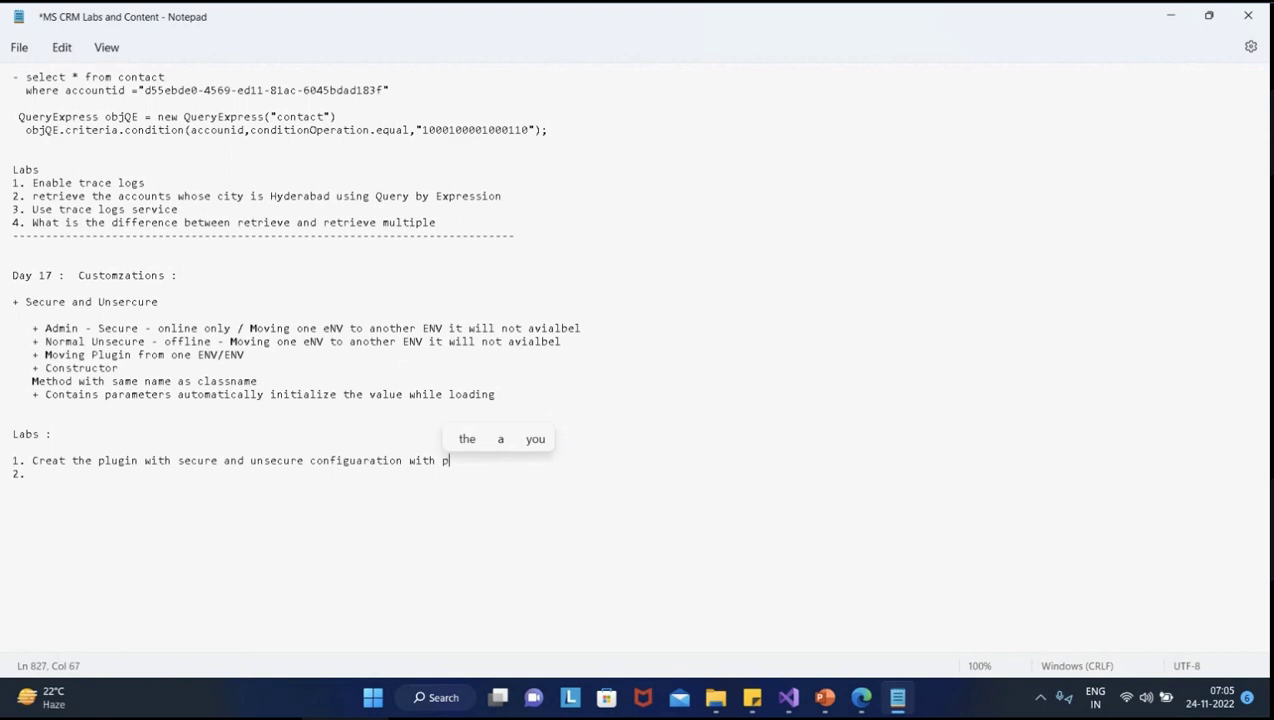
key(BackSpace)
text(retriie)
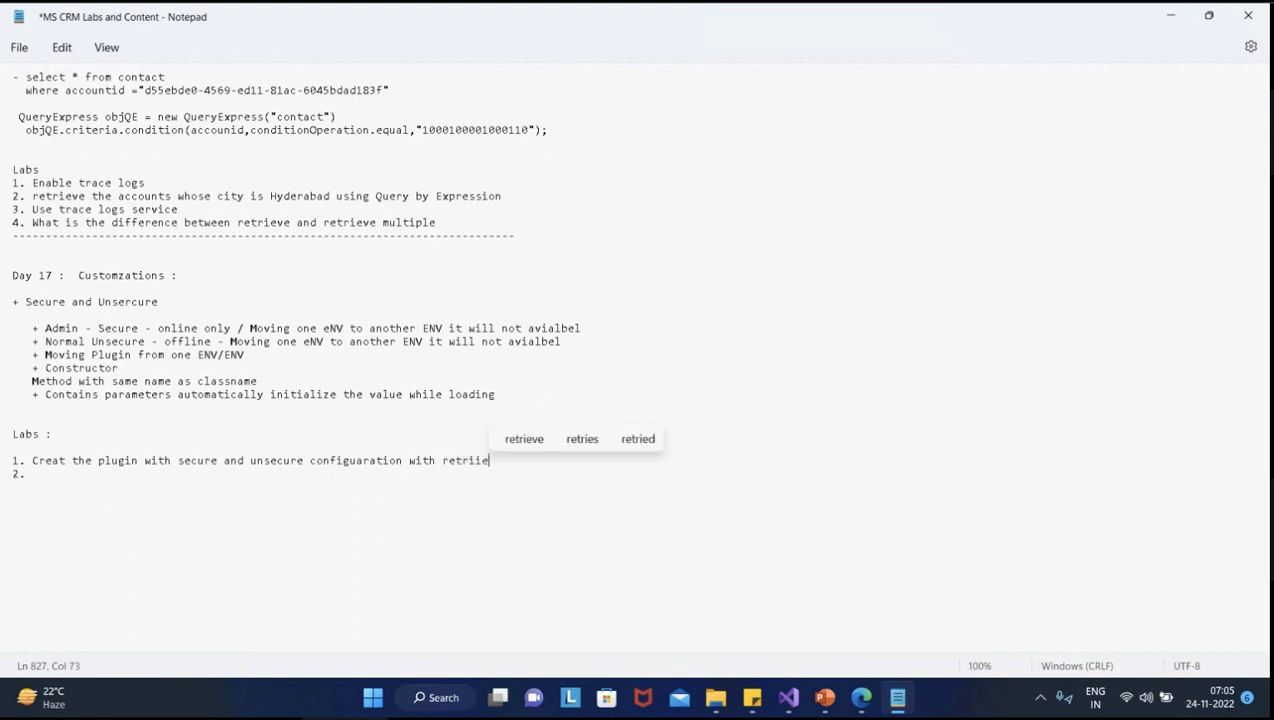
key(BackSpace)
text(eve )
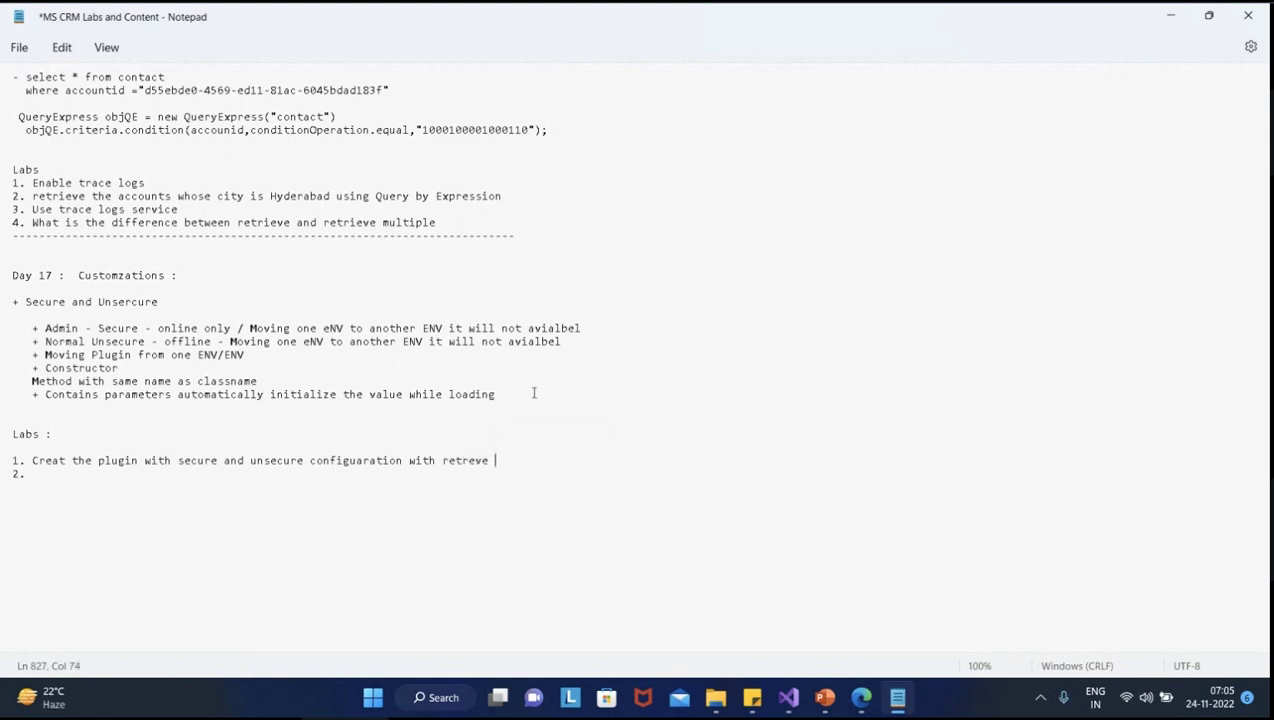
text(m)
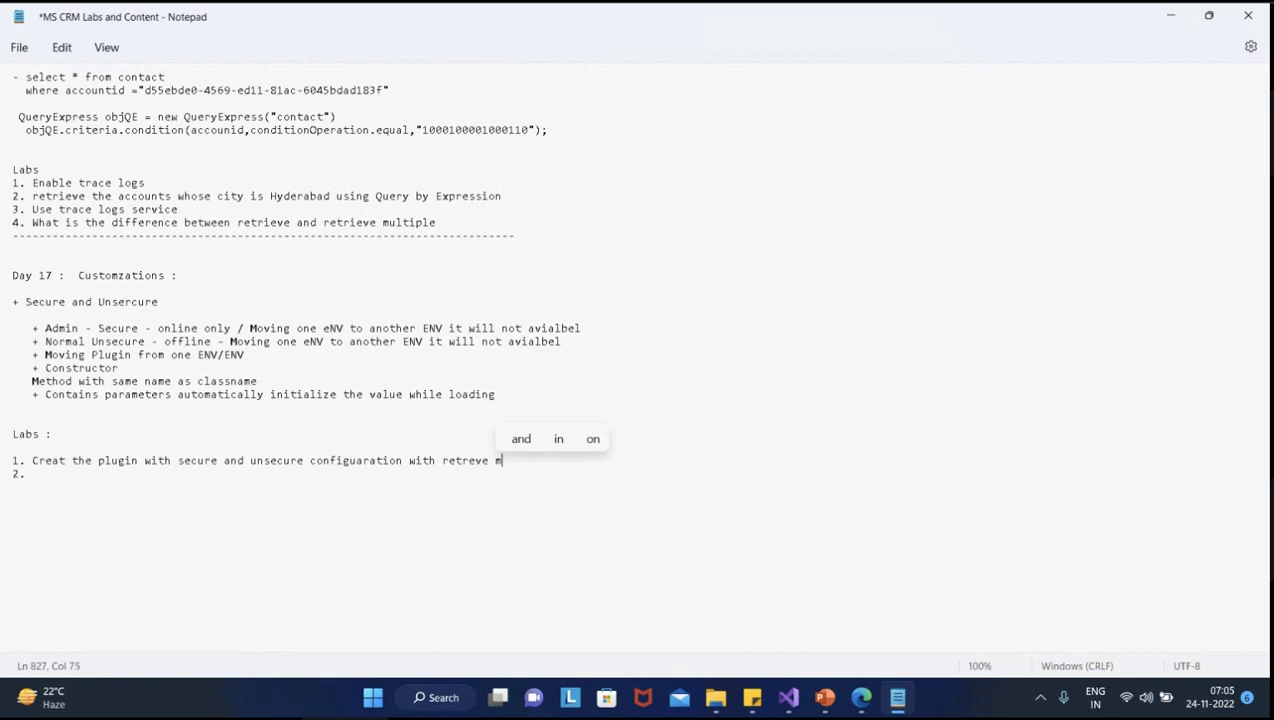
text(essage post event)
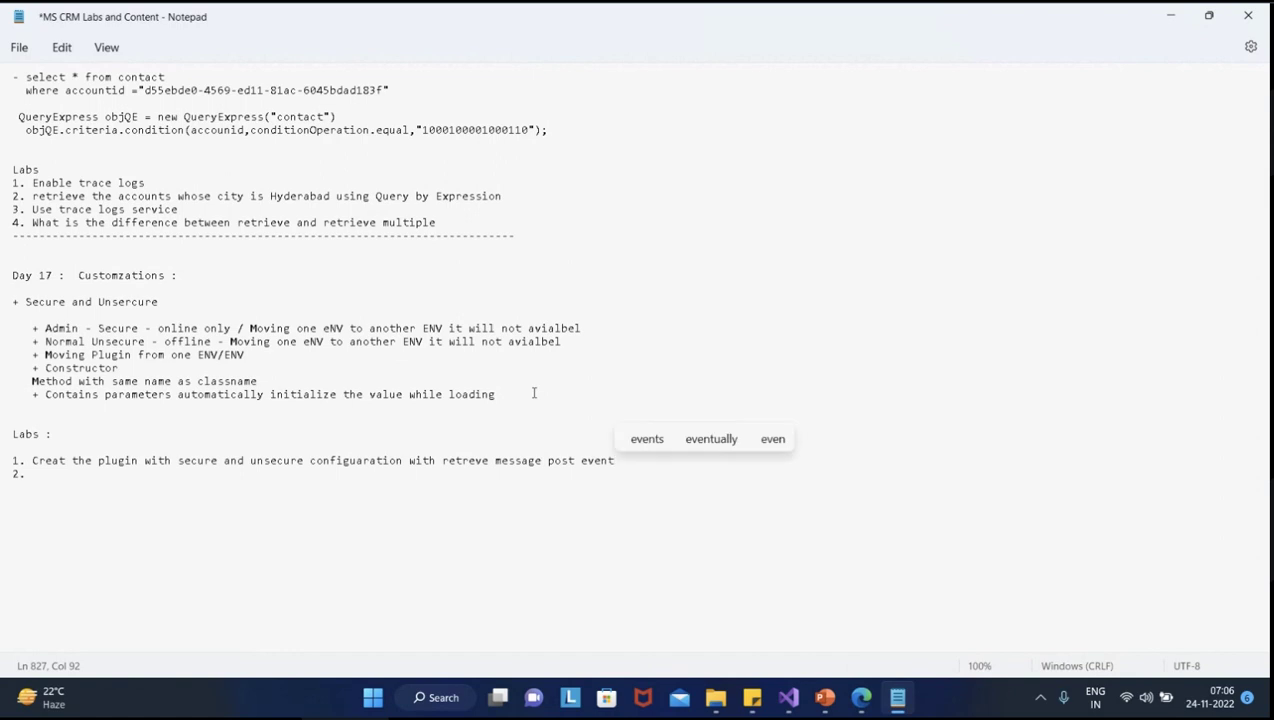
Write "Create plugin with QE,AQ,Fethch xml with retrieve and retrieve multiple by" as the second lab item
key(Down)
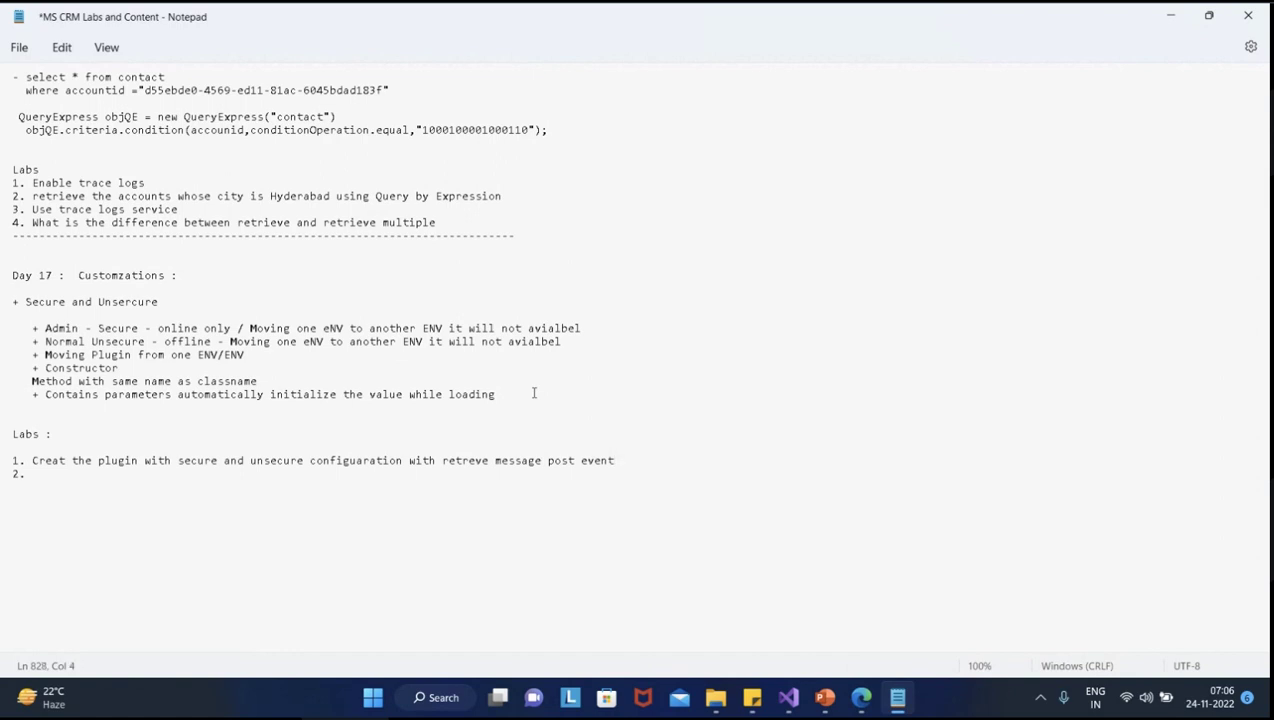
text(Create pl)
text(ygin)
key(BackSpace)
key(BackSpace)
key(BackSpace)
text(gin wi)
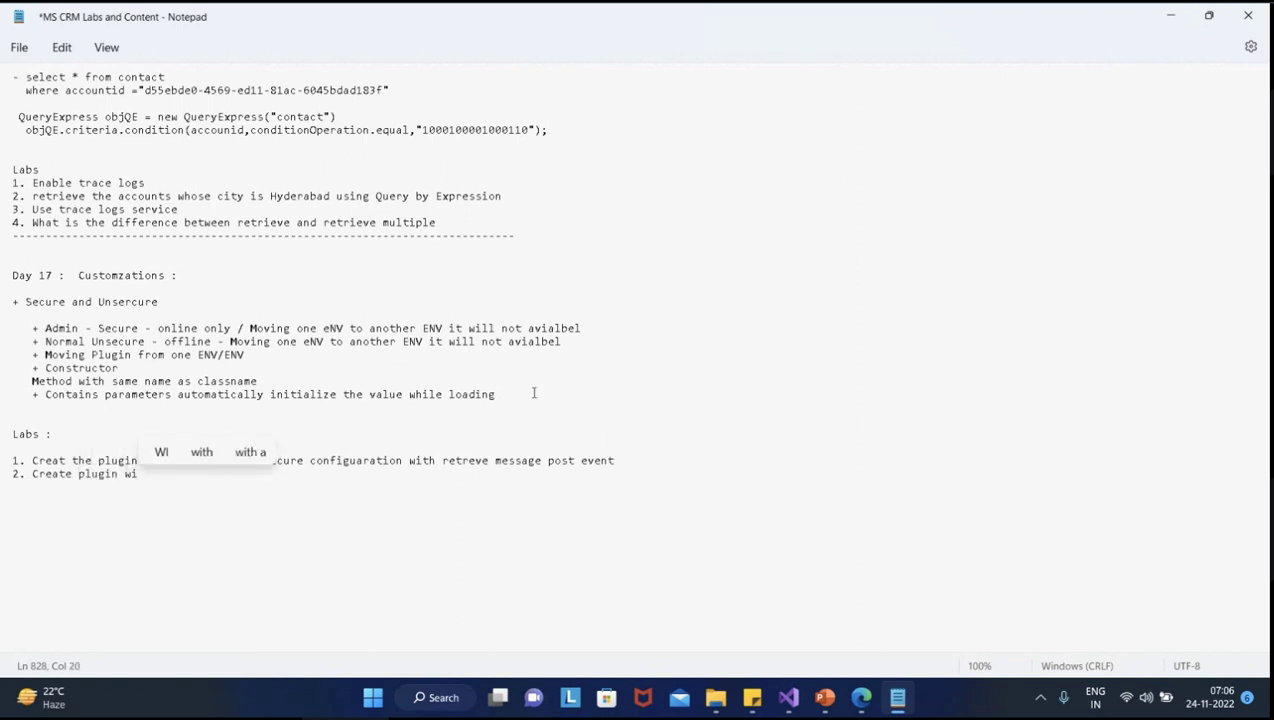
key(BackSpace)
key(BackSpace)
text(with )
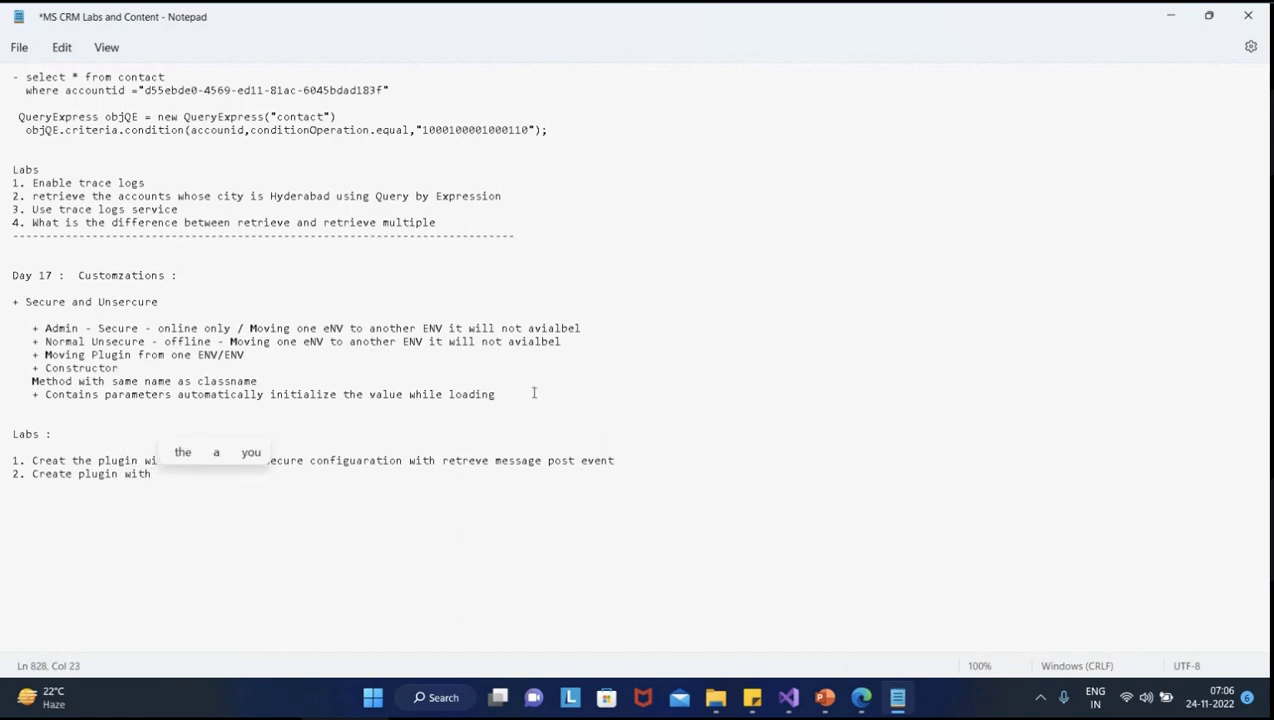
text(QE,AQ,Feth)
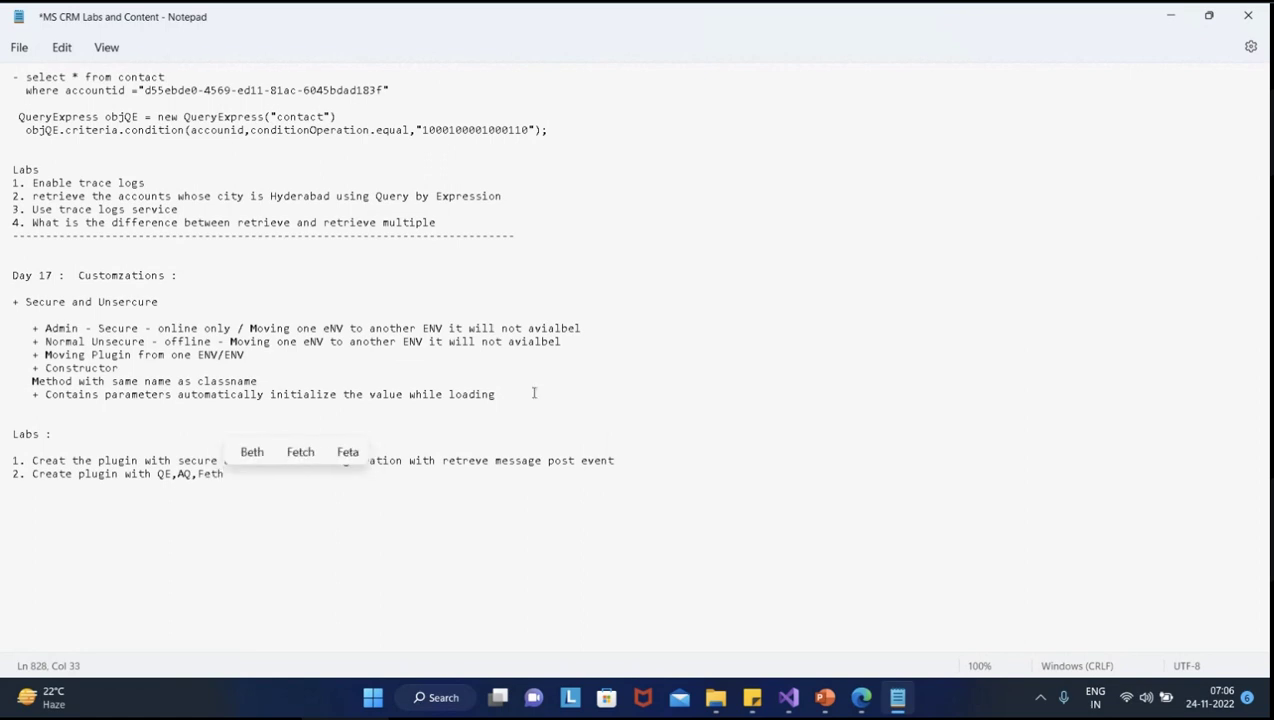
text(ch )
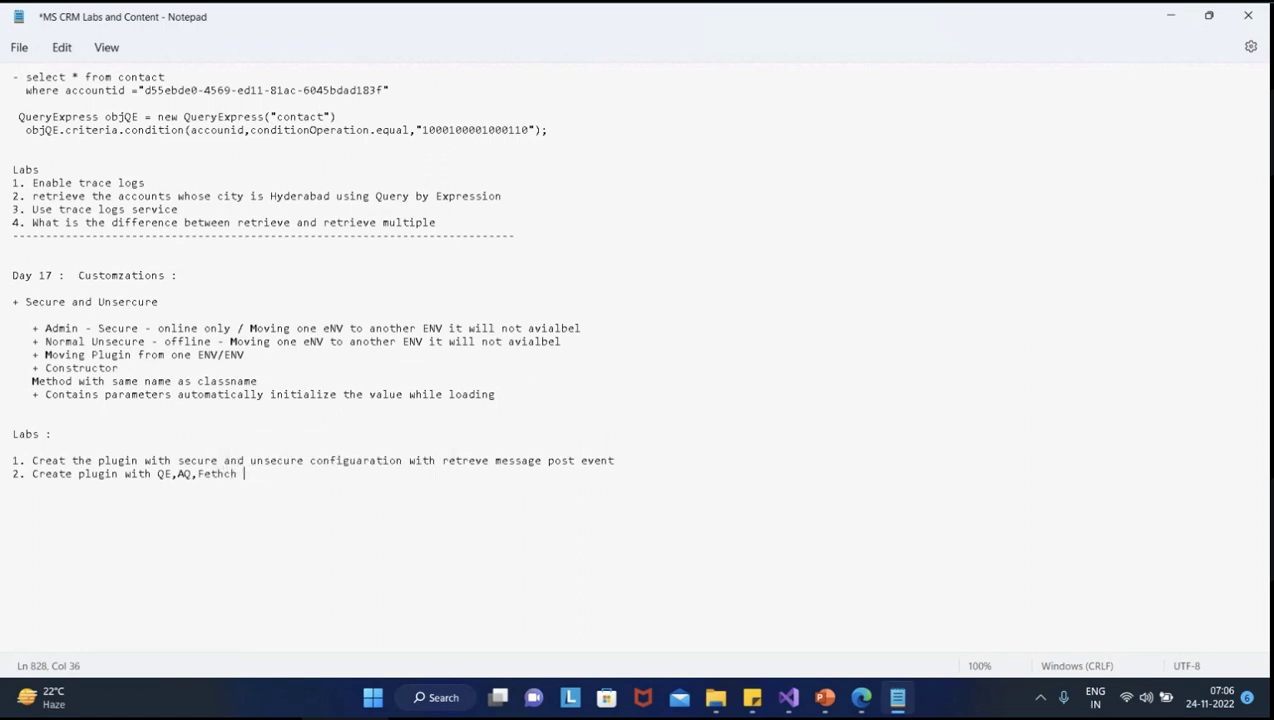
text(xml with retrieve and )
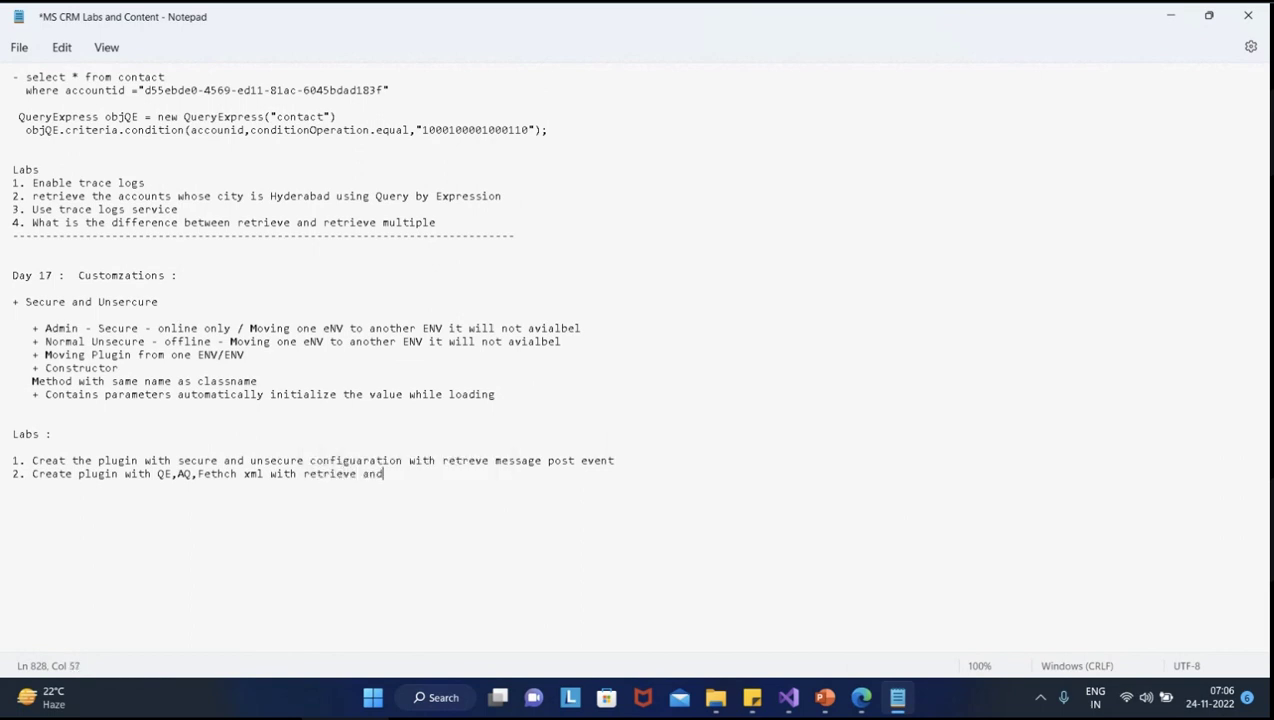
text(retrieve m)
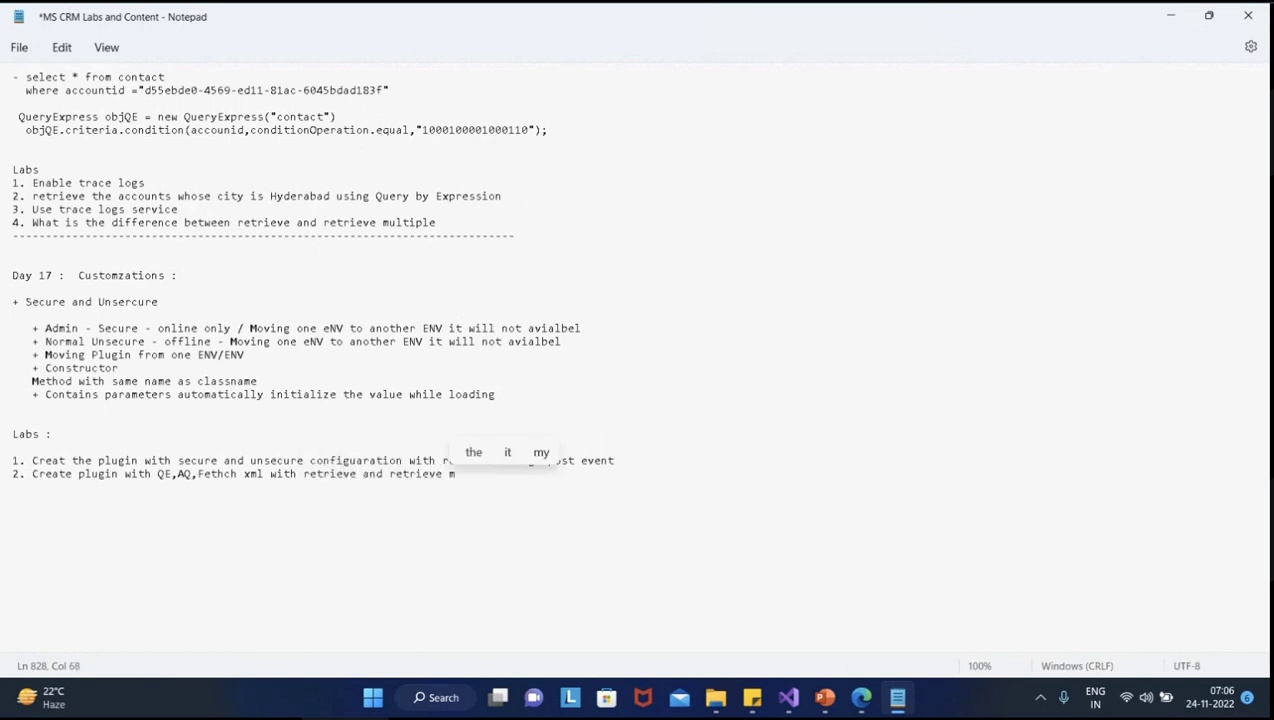
text(ultiple by)
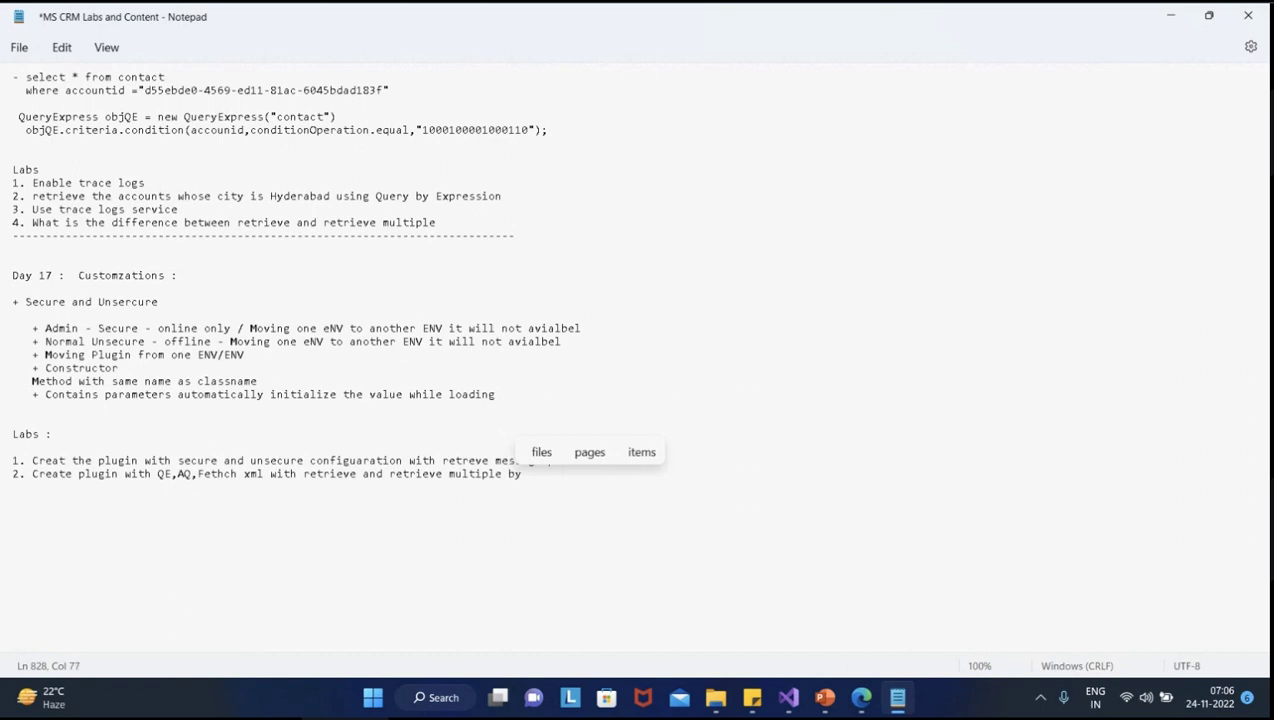
Complete the second lab item with "using Plugin trace logs"
text( using)
key(BackSpace)
key(BackSpace)
text(ng )
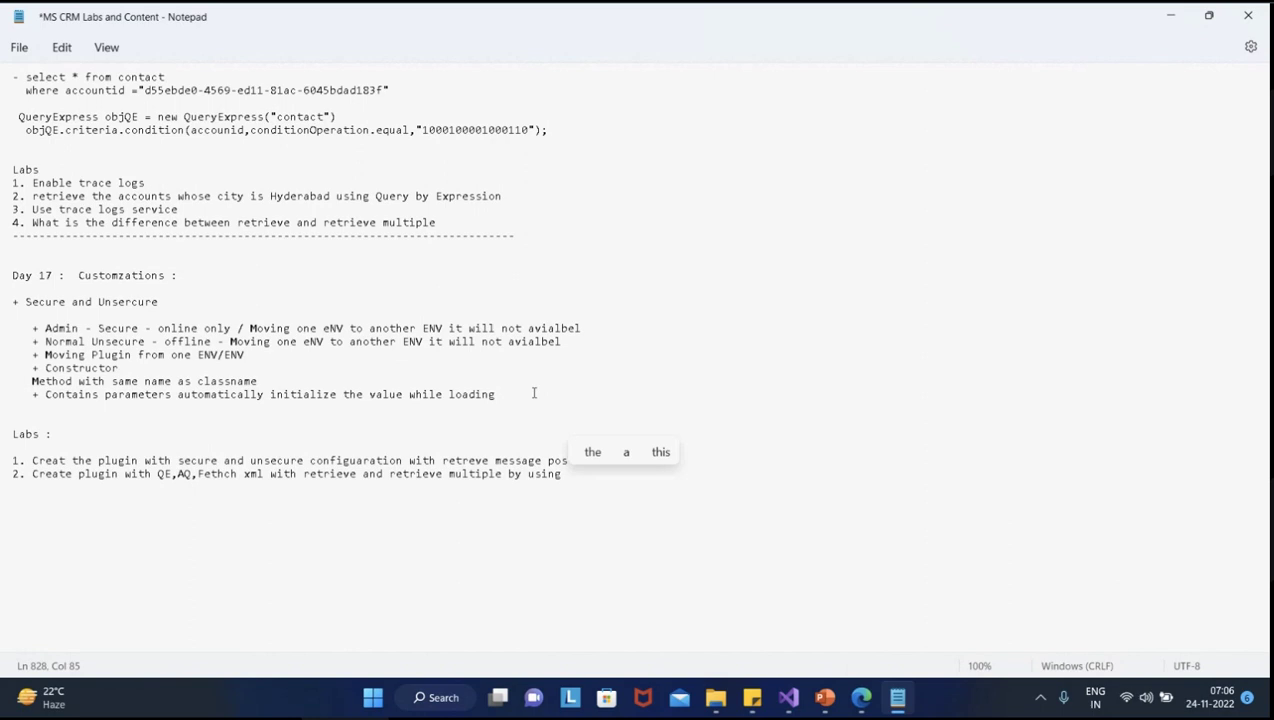
text(I)
key(BackSpace)
text(Plugin)
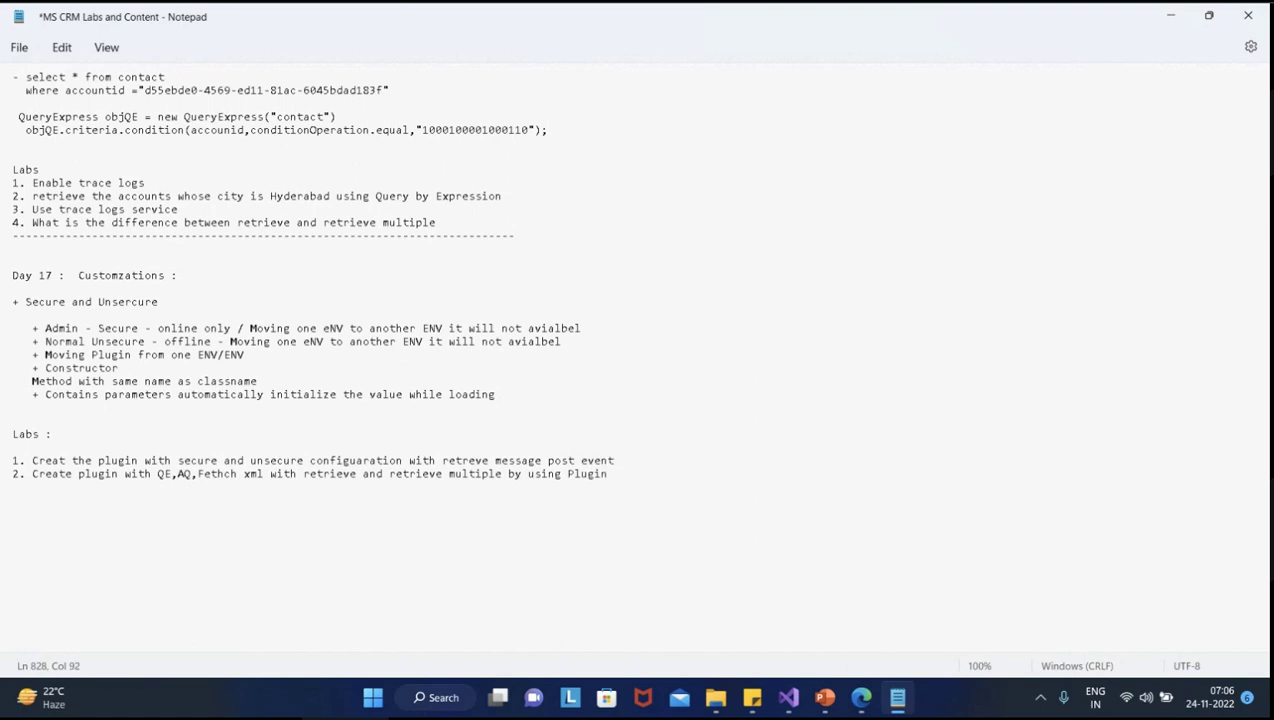
text( trace logs)
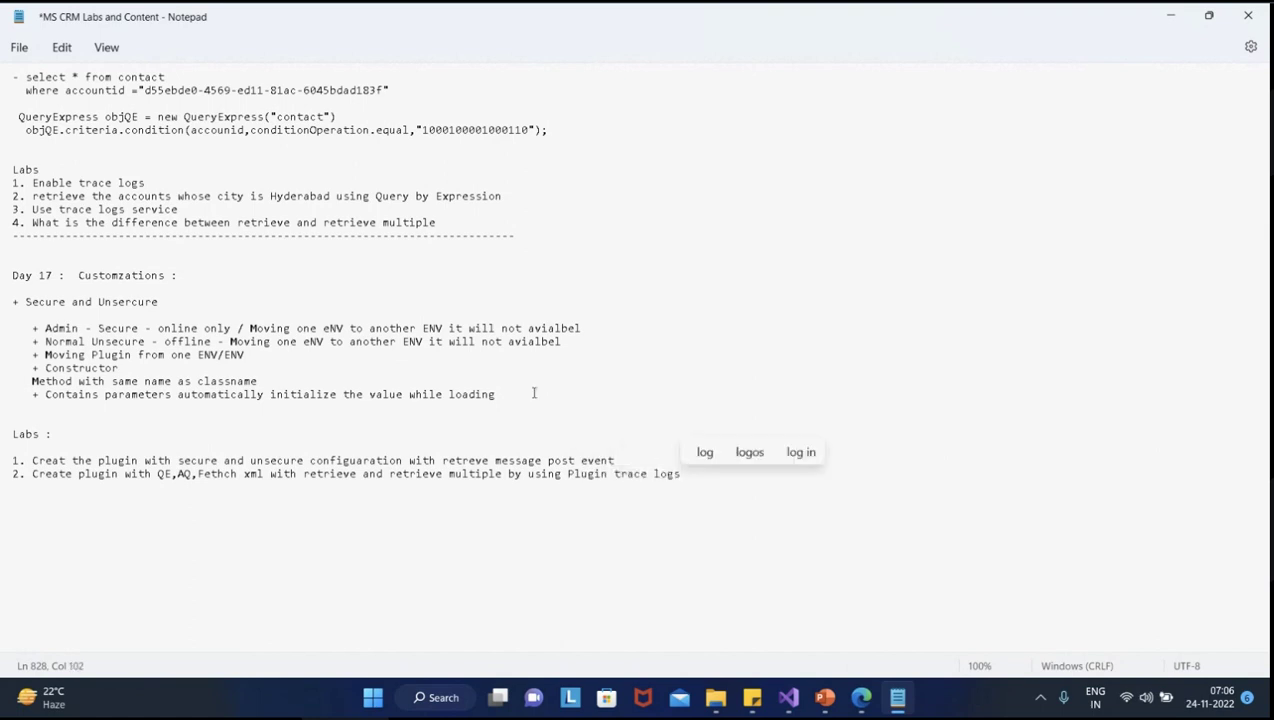
Add a dashed separator line below the lab items, followed by blank space for a new section
key(Return)
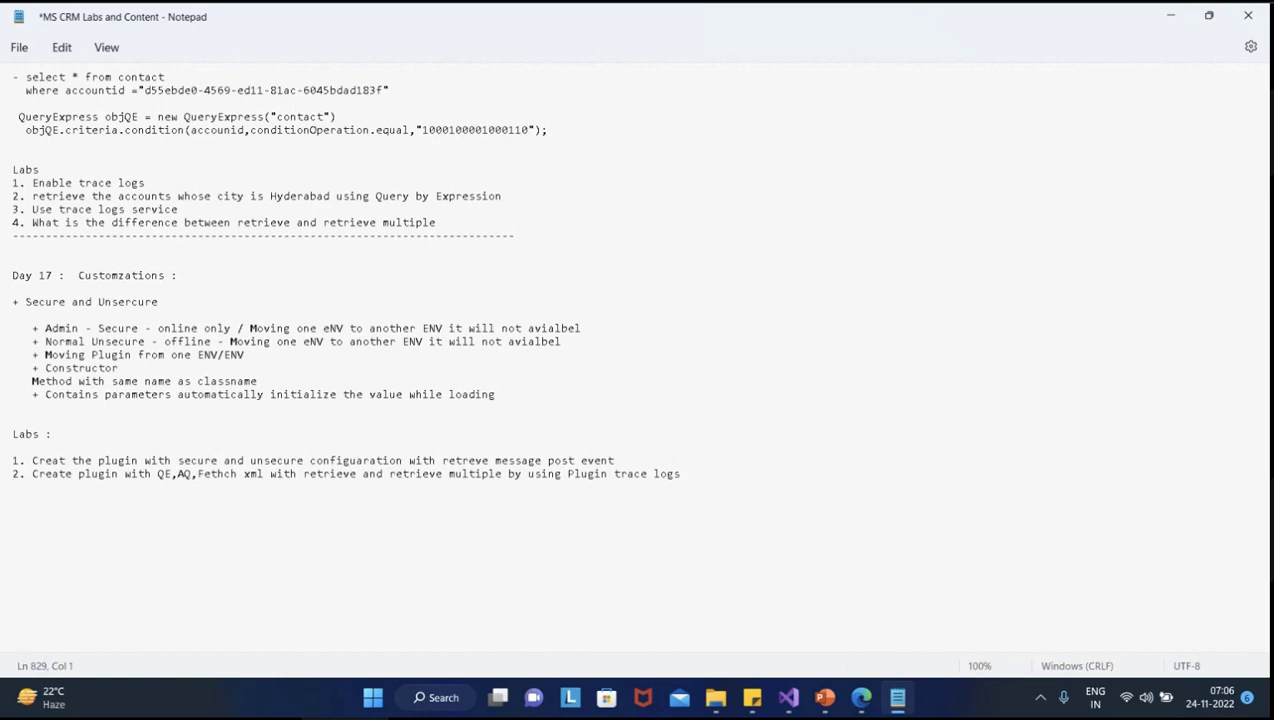
text(---------------------------------------------------------------------)
key(Return)
key(Return)
Copy the "Day 17 : Customzations :" heading and paste it below the new separator line
click(7, 279)
key(ctrl+c)
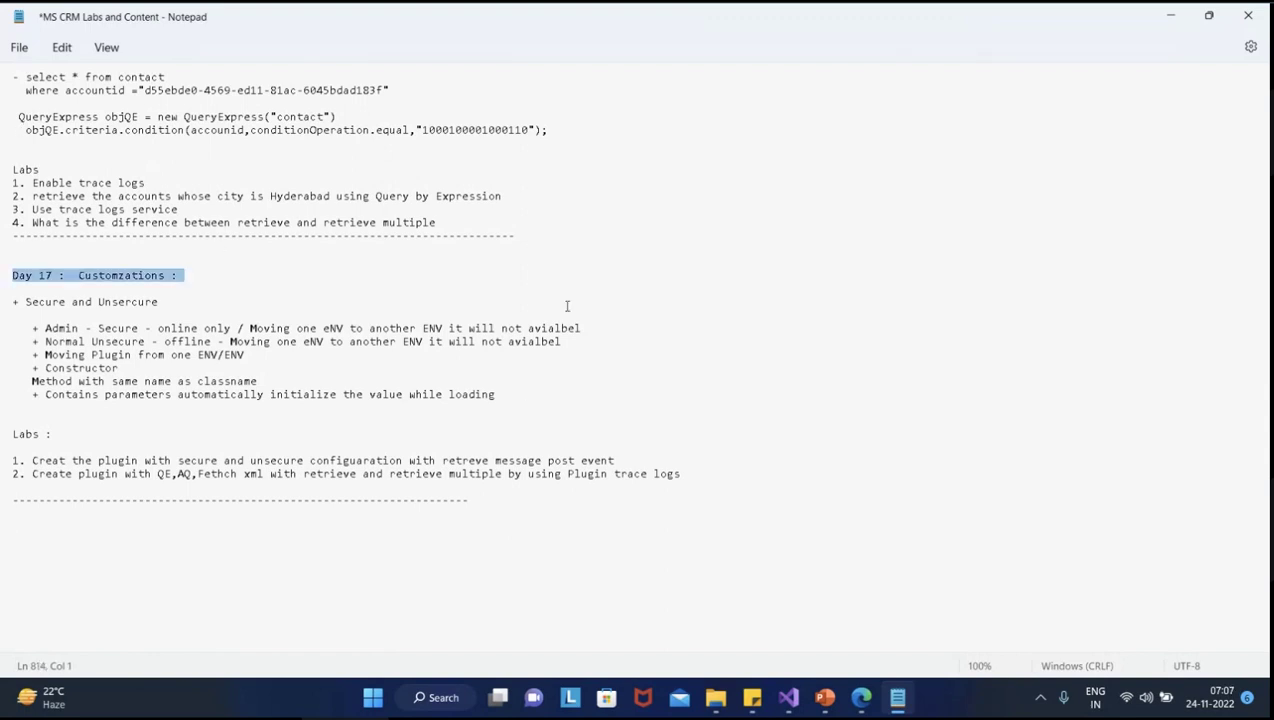
click(45, 538)
key(ctrl+v)
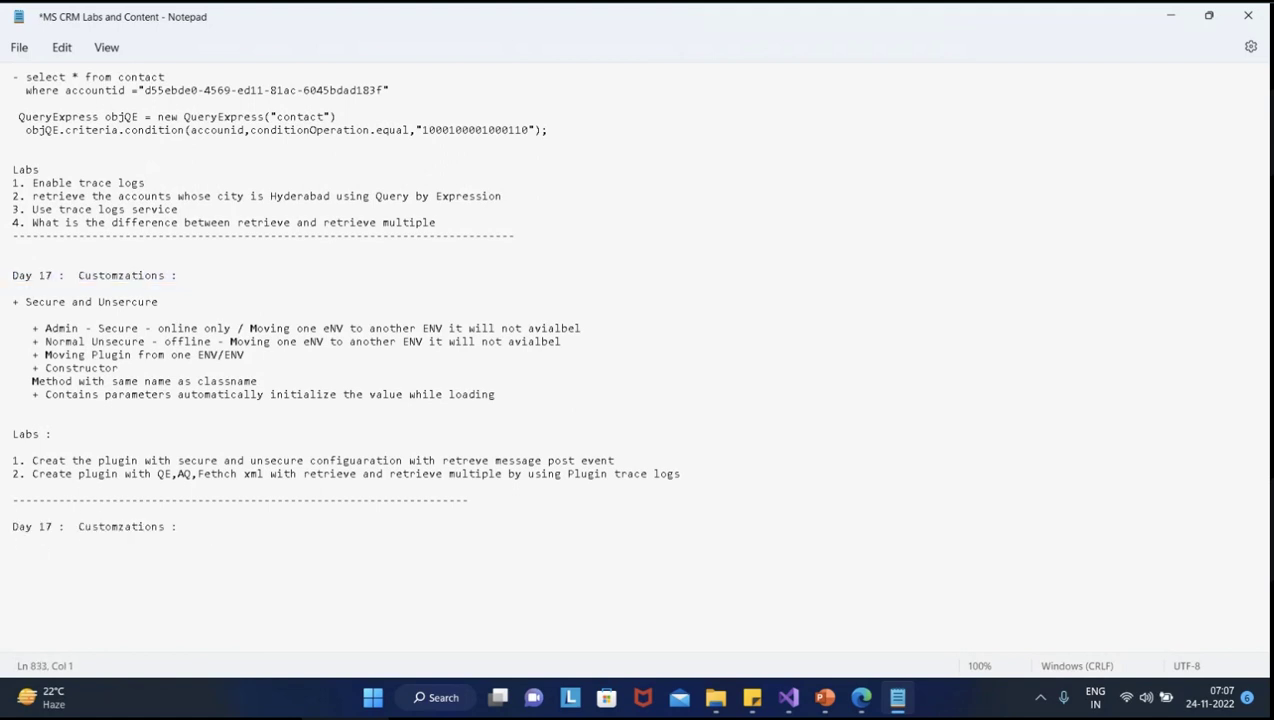
List the numbered topics "1. Images", "2. Shared Variable" and "3. Impersonation" below the new Customzations heading
text(1. Images)
key(Return)
text(2. Shared Variabl)
key(BackSpace)
key(BackSpace)
key(BackSpace)
key(BackSpace)
text(iable)
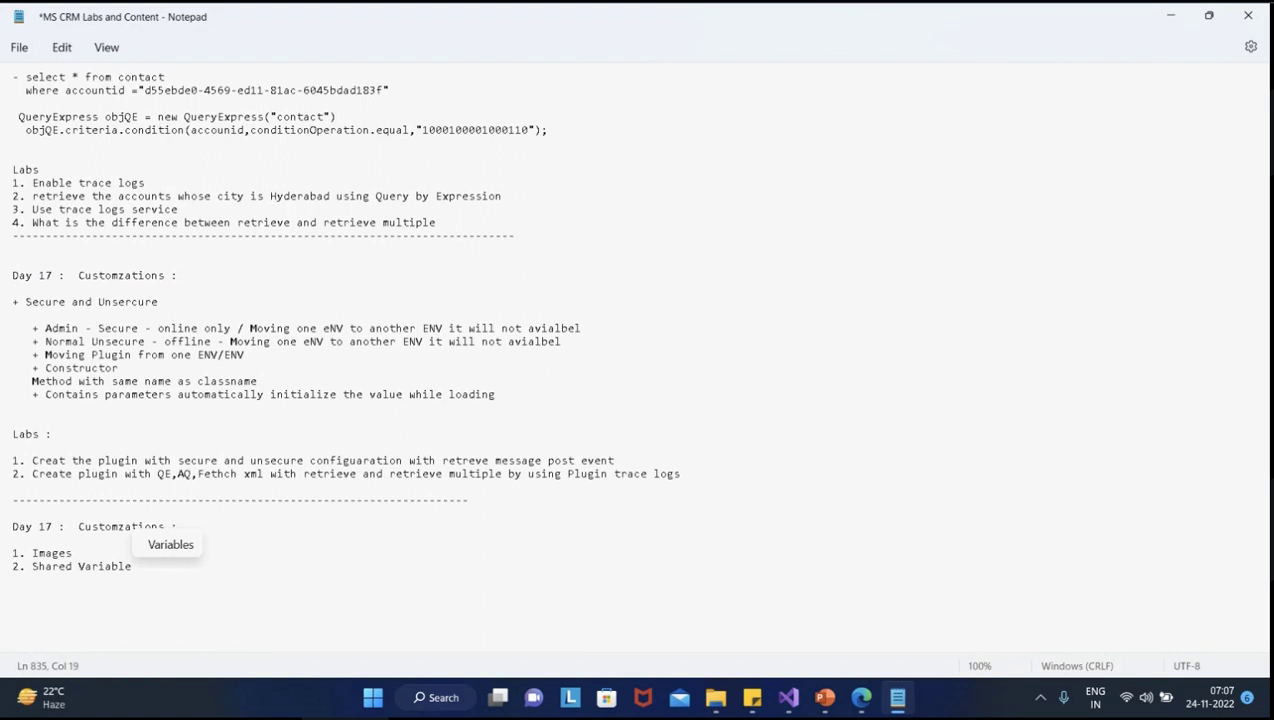
key(Return)
text(3,. )
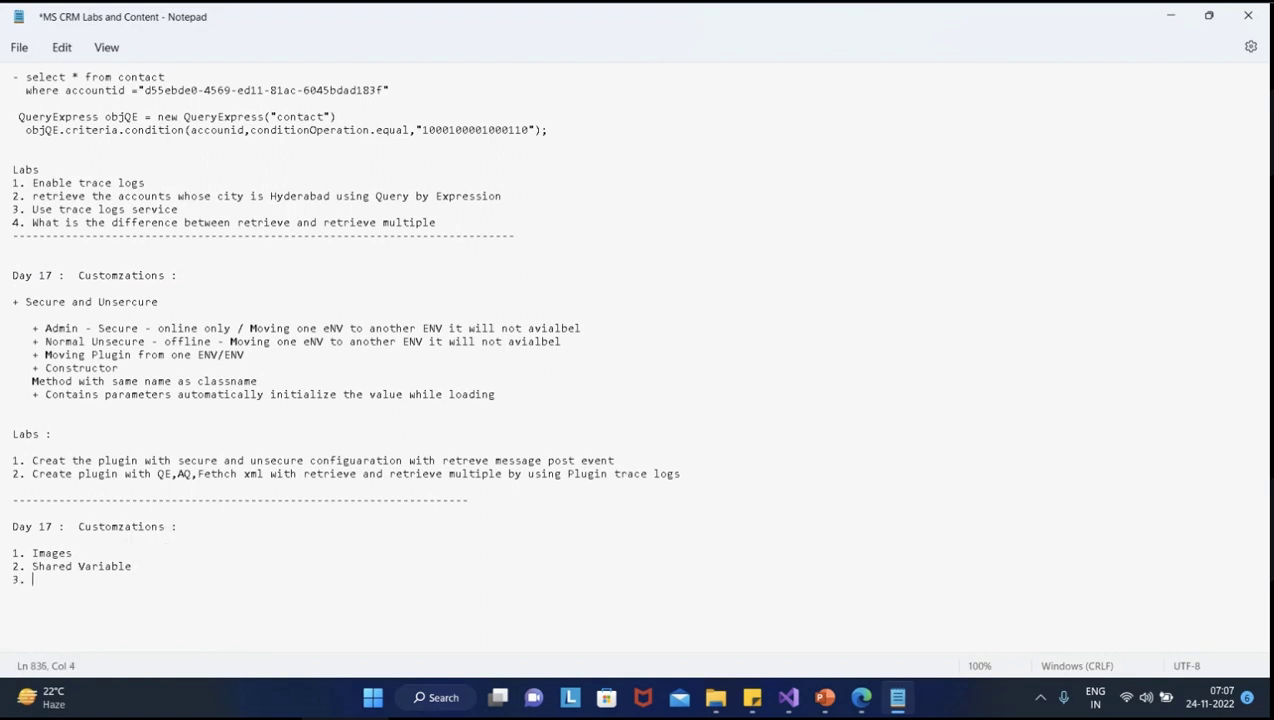
text(Impersonation)
Add a dashed separator line below the topic list, leaving blank space above it for further notes
key(Return)
text(-------------------------------------------------------------------------)
key(BackSpace)
key(BackSpace)
click(13, 592)
key(Down)
scroll(473, 418, down, 3)
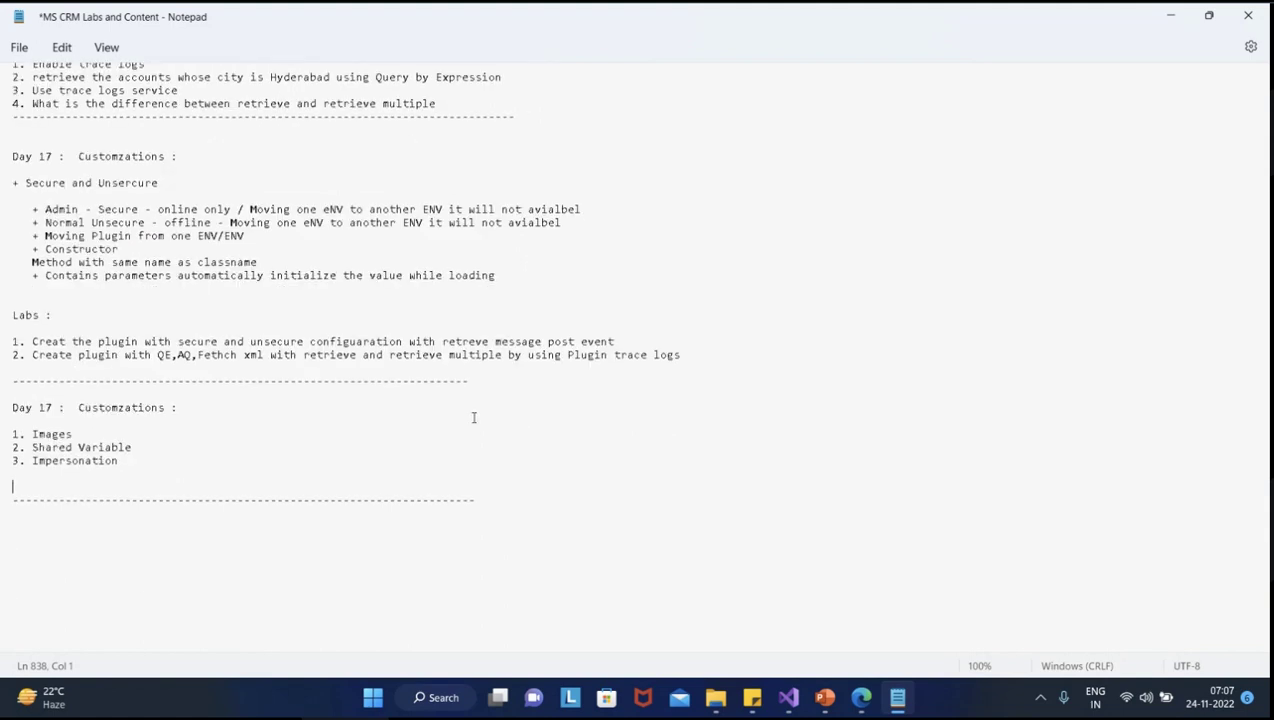
Write the scenario "1. Modifiing mobile number of the customer, to maitain logs" between the topic list and the separator
text(1.)
text(Modifiing mobile number of the customer)
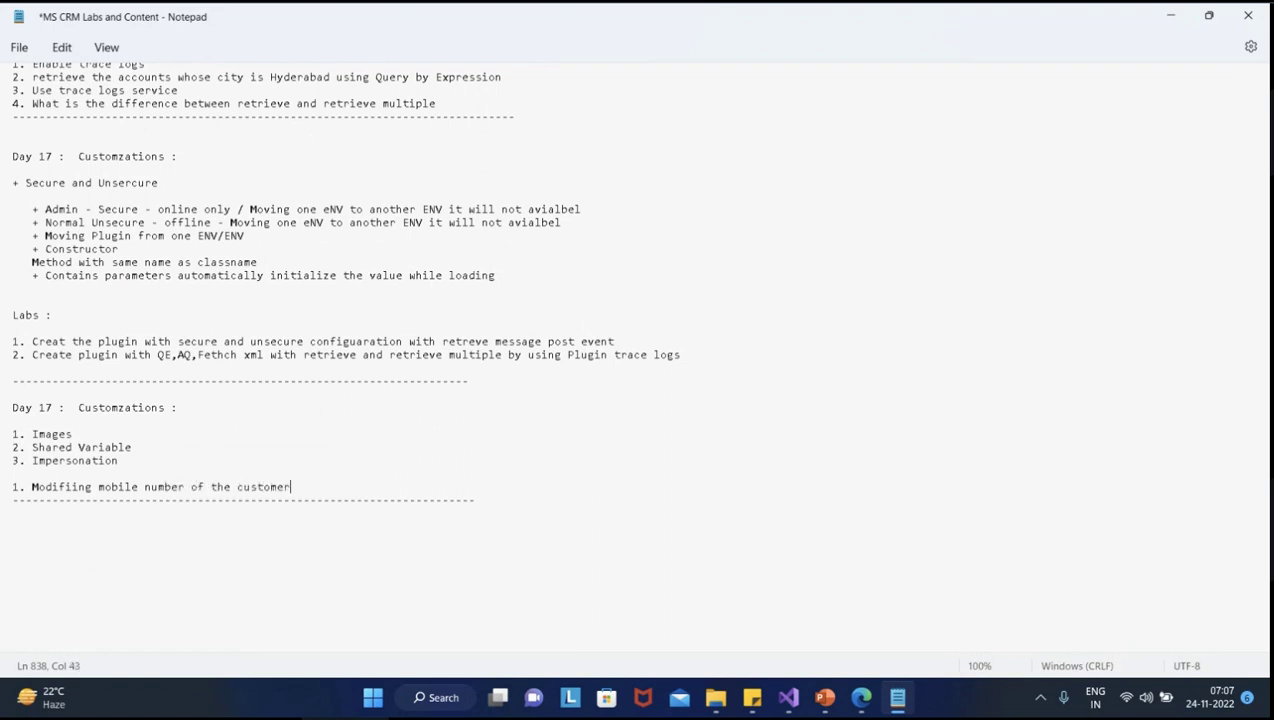
text(, to maiti)
key(BackSpace)
text(ain logs)
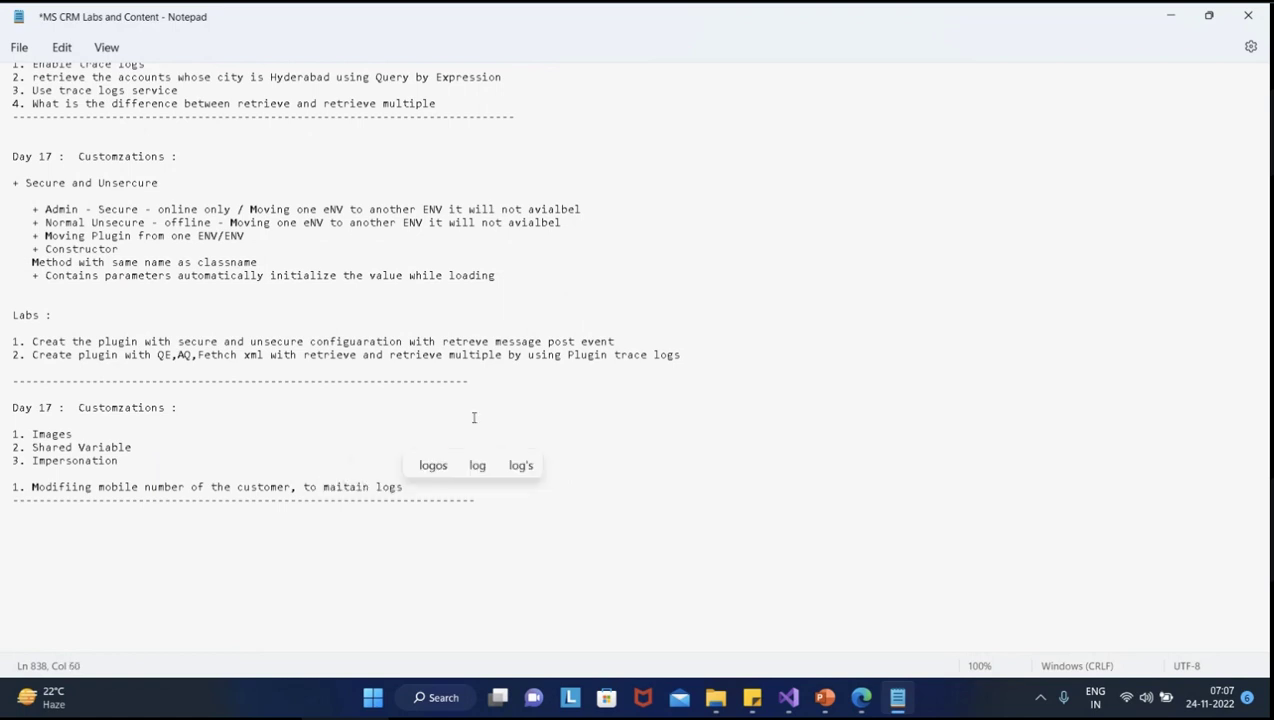
Correct the misspelled word "maitain" to "maintain" in the scenario line
key(Left)
key(Left)
key(Left)
key(Left)
key(Left)
key(Left)
key(Left)
key(Left)
key(Left)
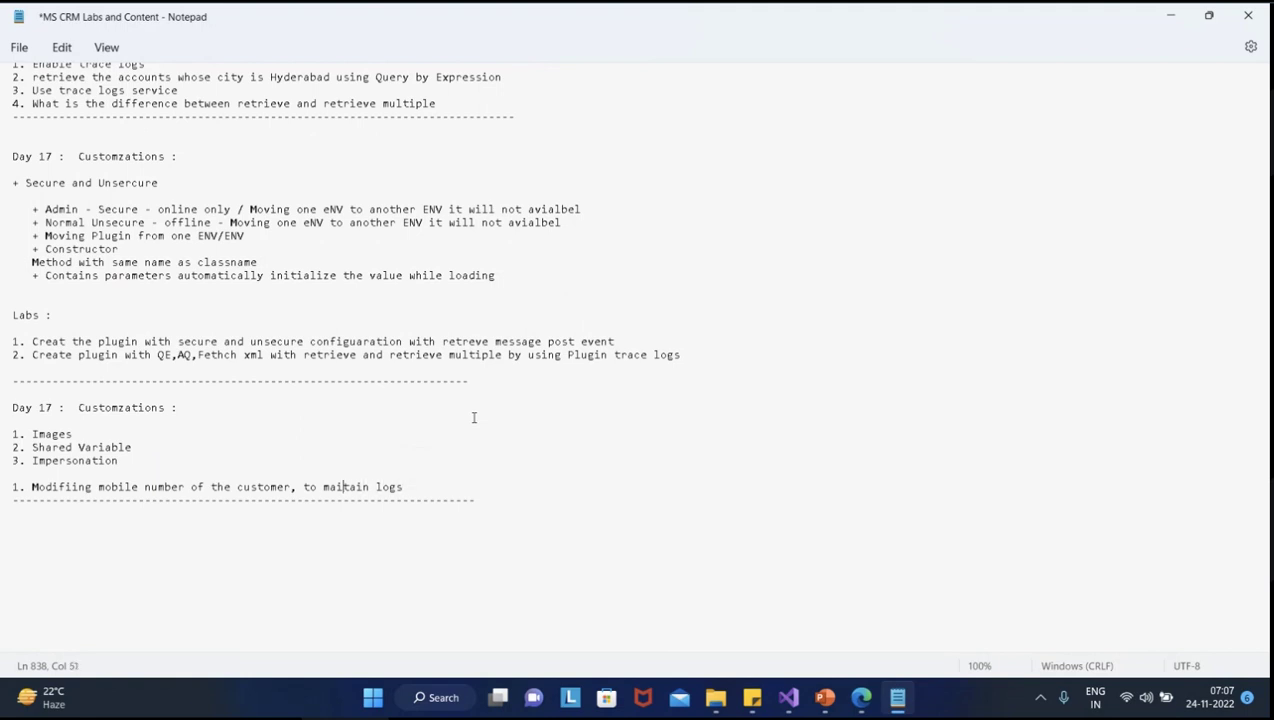
text(n)
Add the line "operation : Update" below the scenario, with blank lines above it and before the dashed separator
key(End)
key(Return)
key(Return)
text(operation : Update)
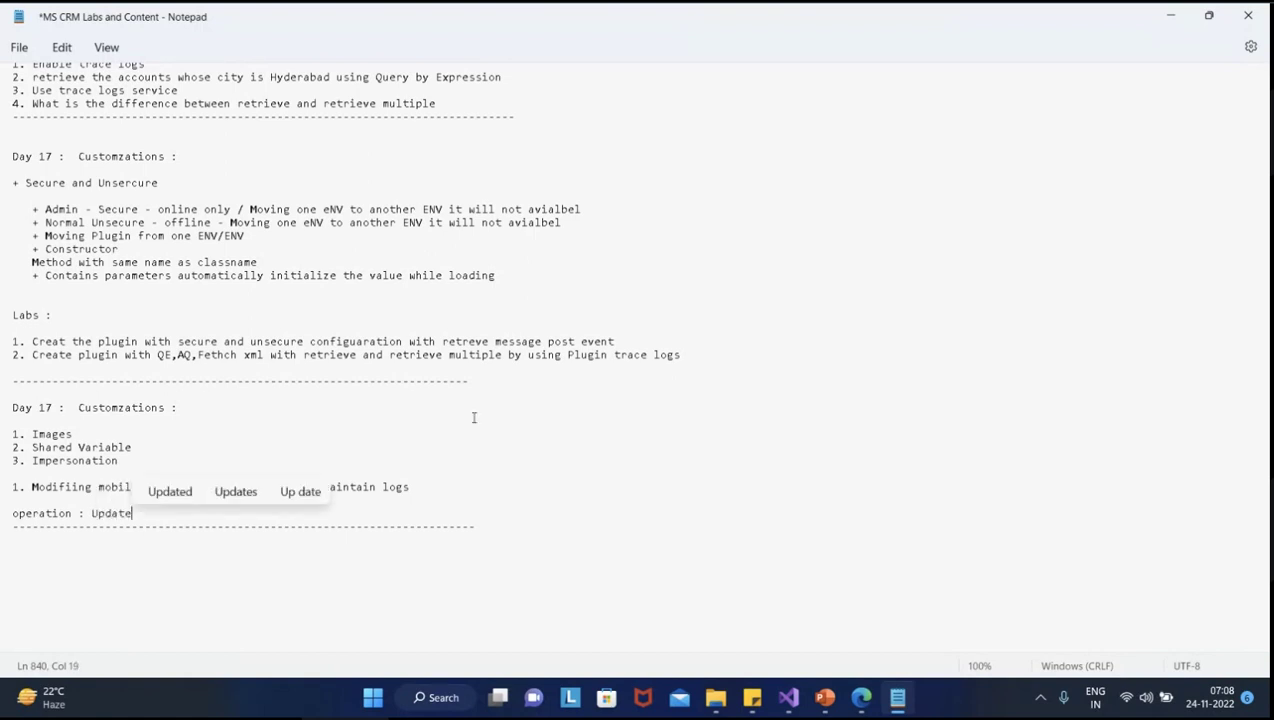
text(----------------------------------------------------------------------)
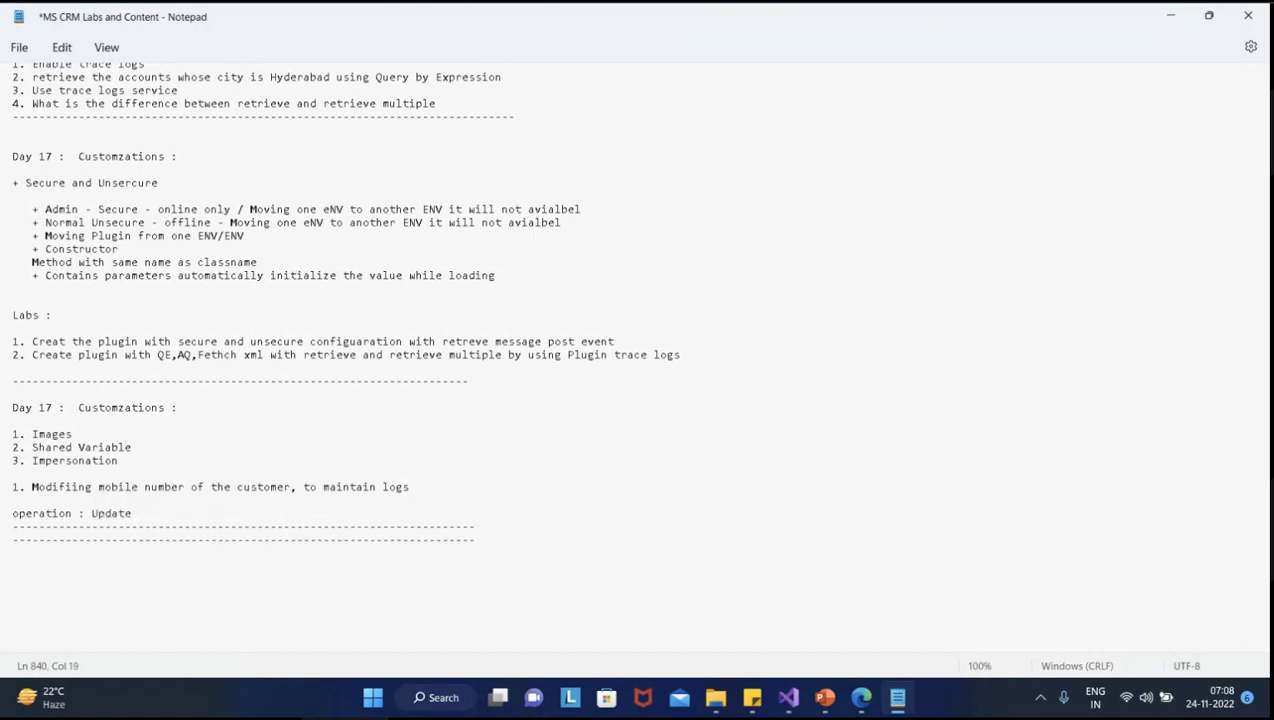
key(Return)
key(Up)
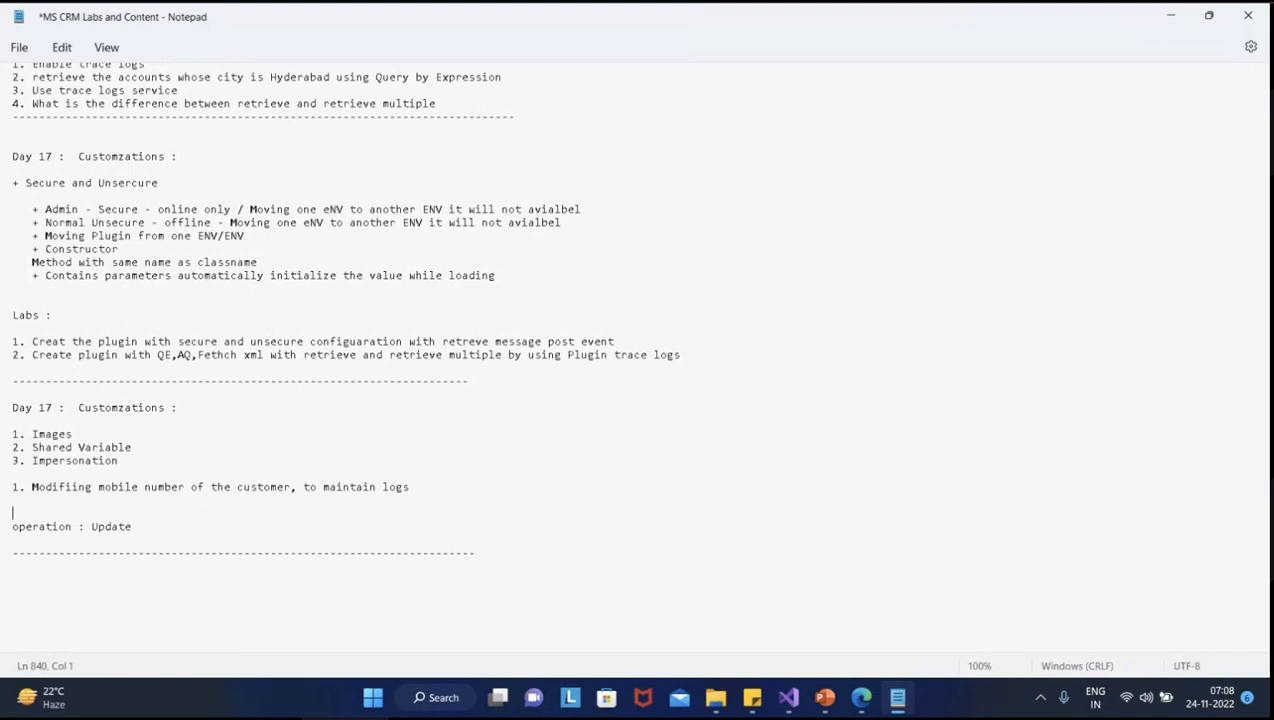
Add "Pre-Image" above and "Post-Image" below the operation line, both indented to align with "Update"
key(BackSpace)
text(Pre)
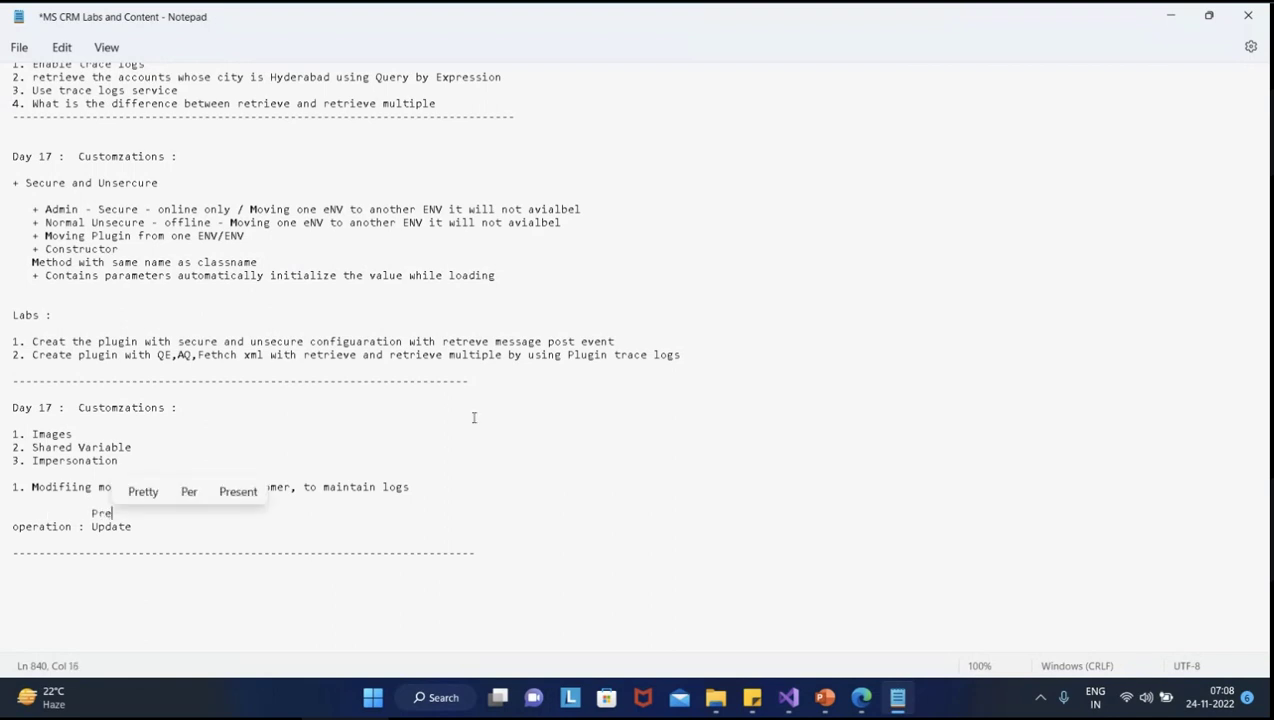
text(-Image)
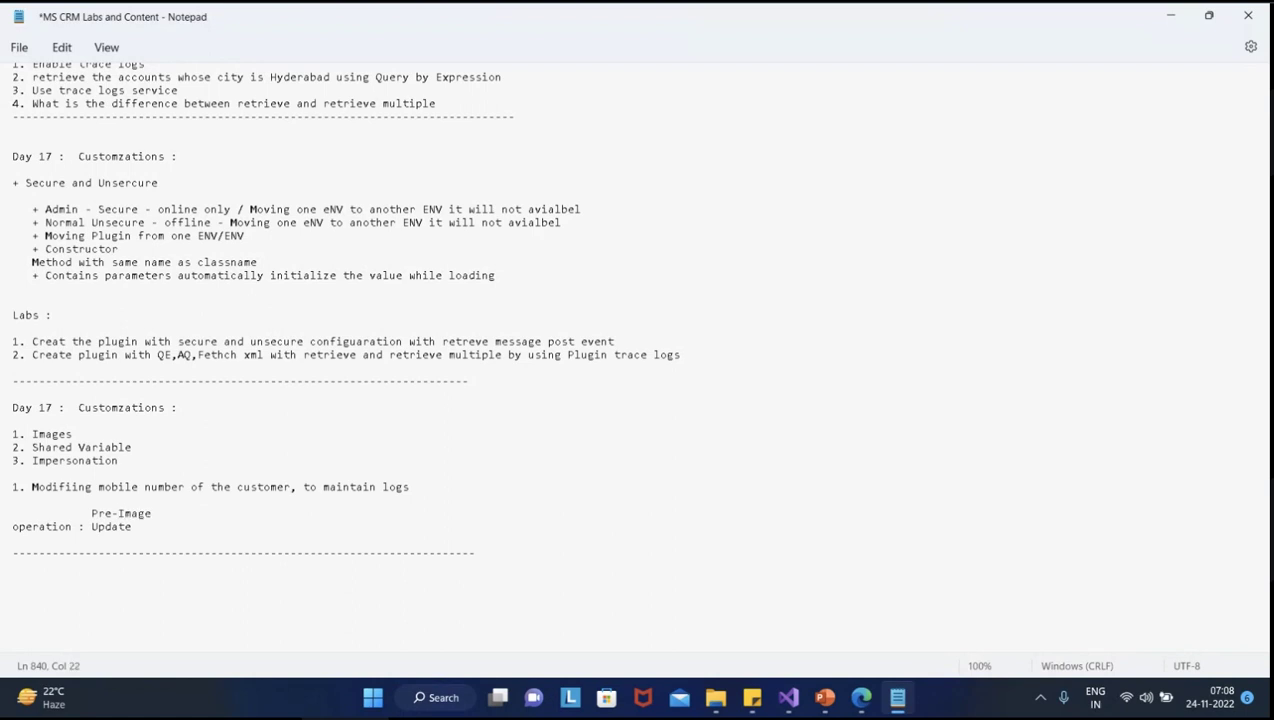
key(Down)
key(Return)
text(Post-Image)
Append "(logs mobile number before modifying)" to the Pre-Image line
click(132, 526)
click(151, 513)
text((logs mobile number befo)
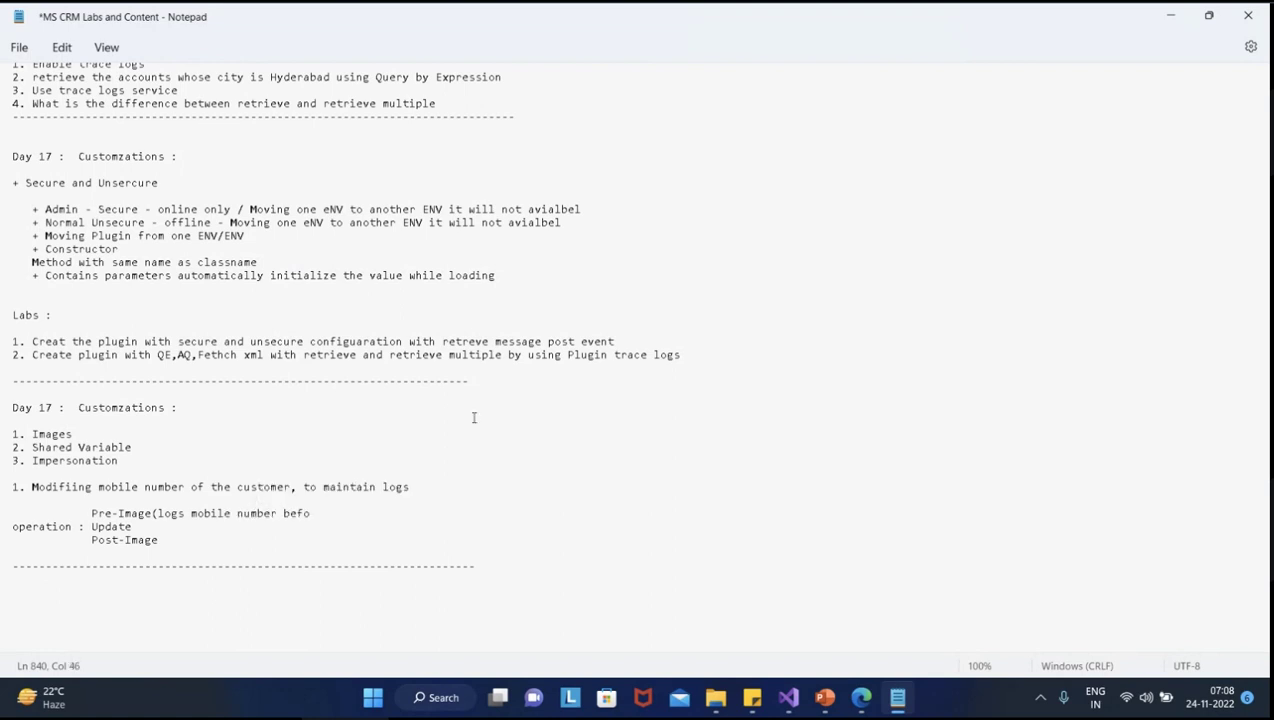
text(re modi)
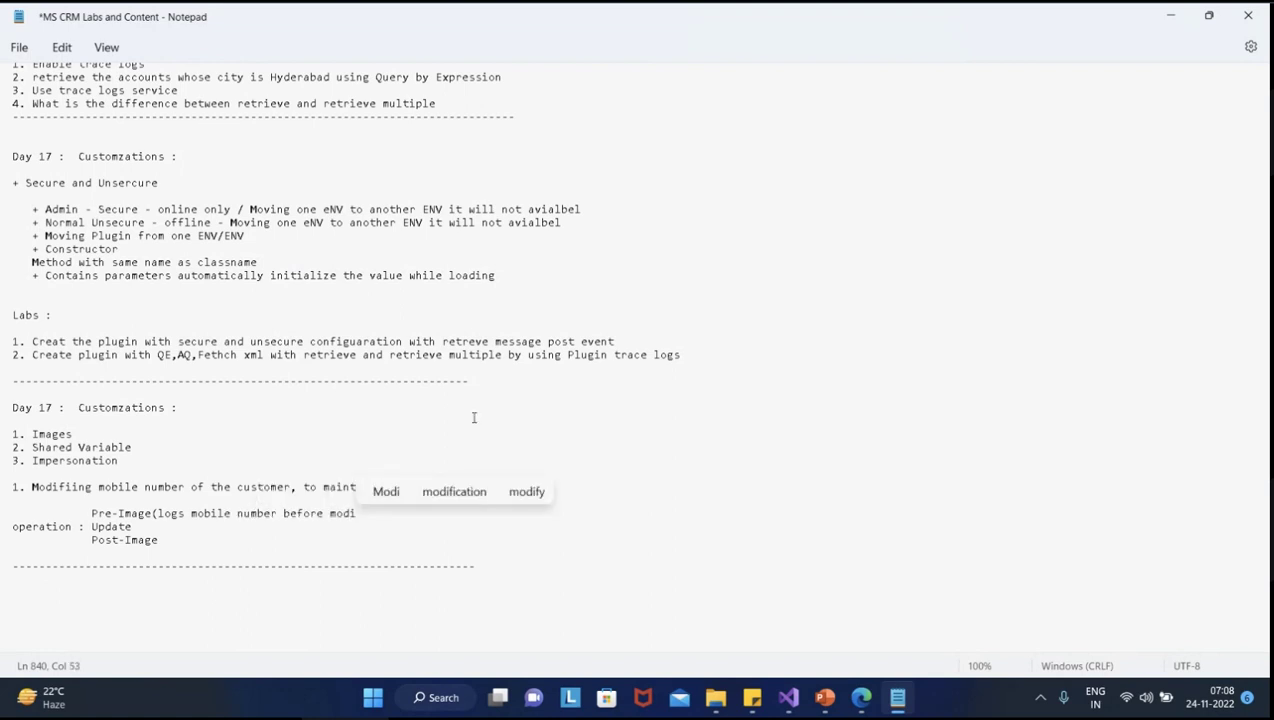
text(fying))
key(Left)
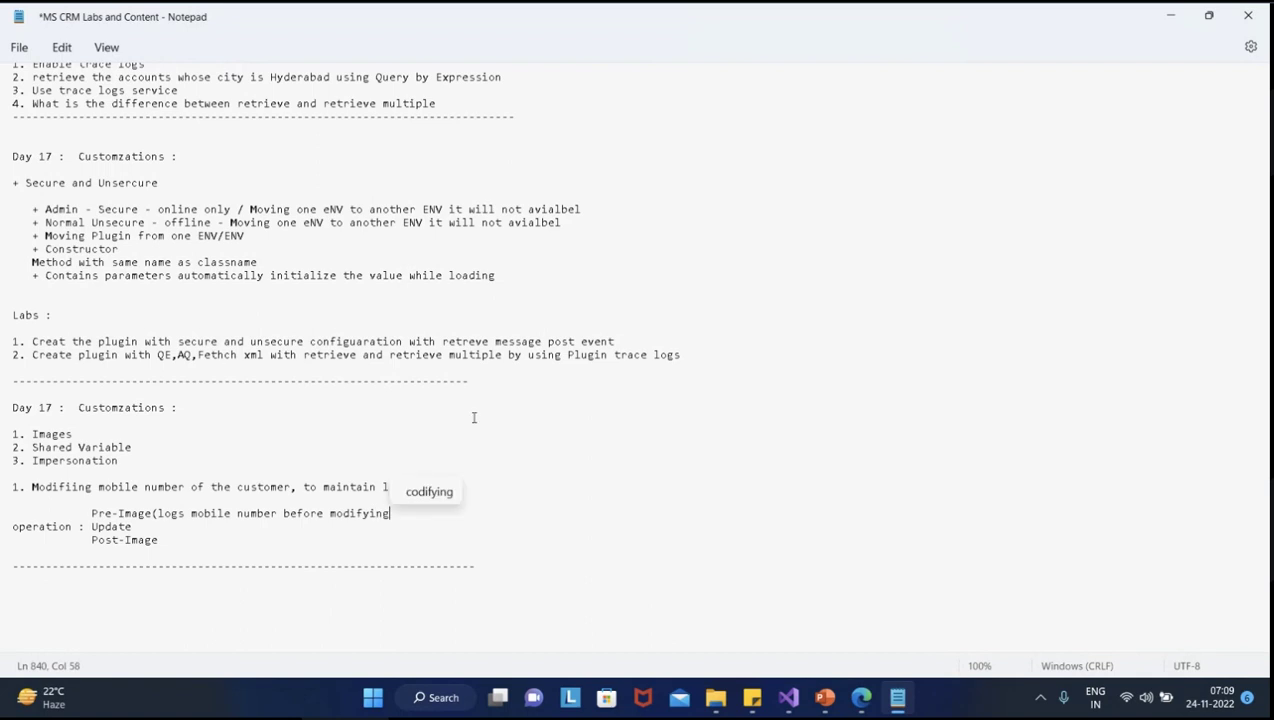
Append "(logs mobile number after modyfying)" to the Post-Image line
key(Down)
key(Down)
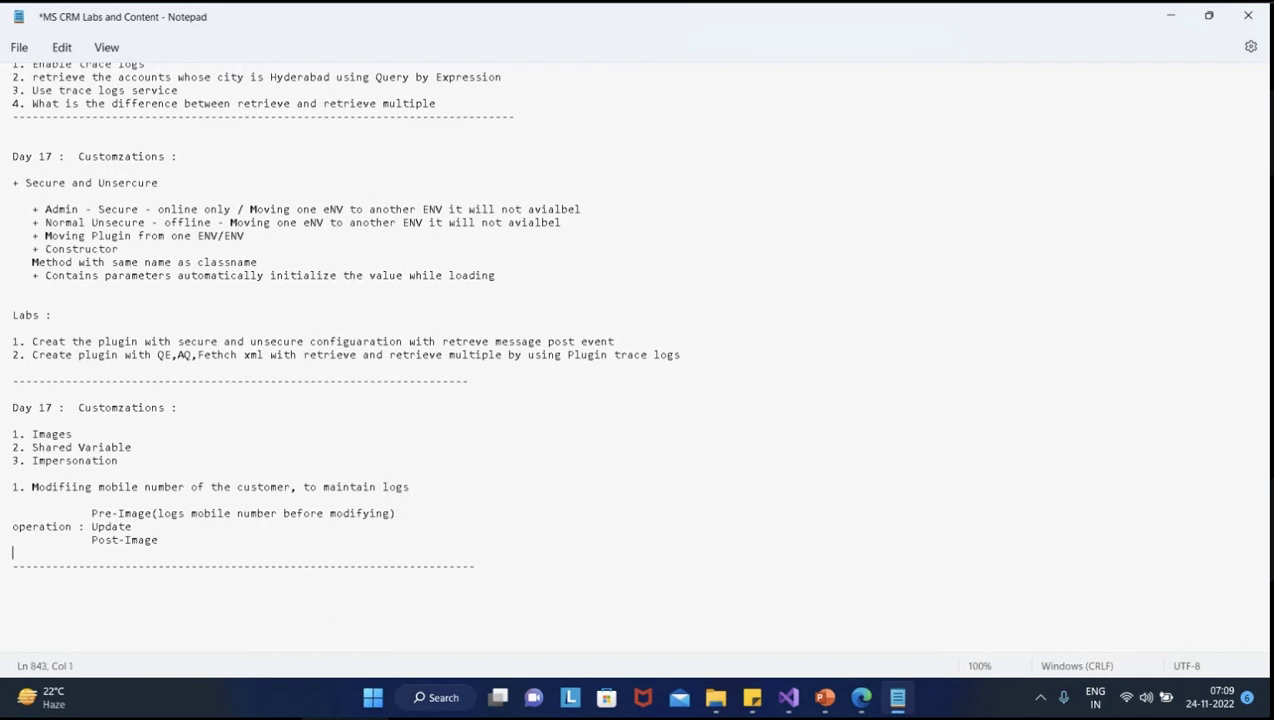
text(logs mobile num)
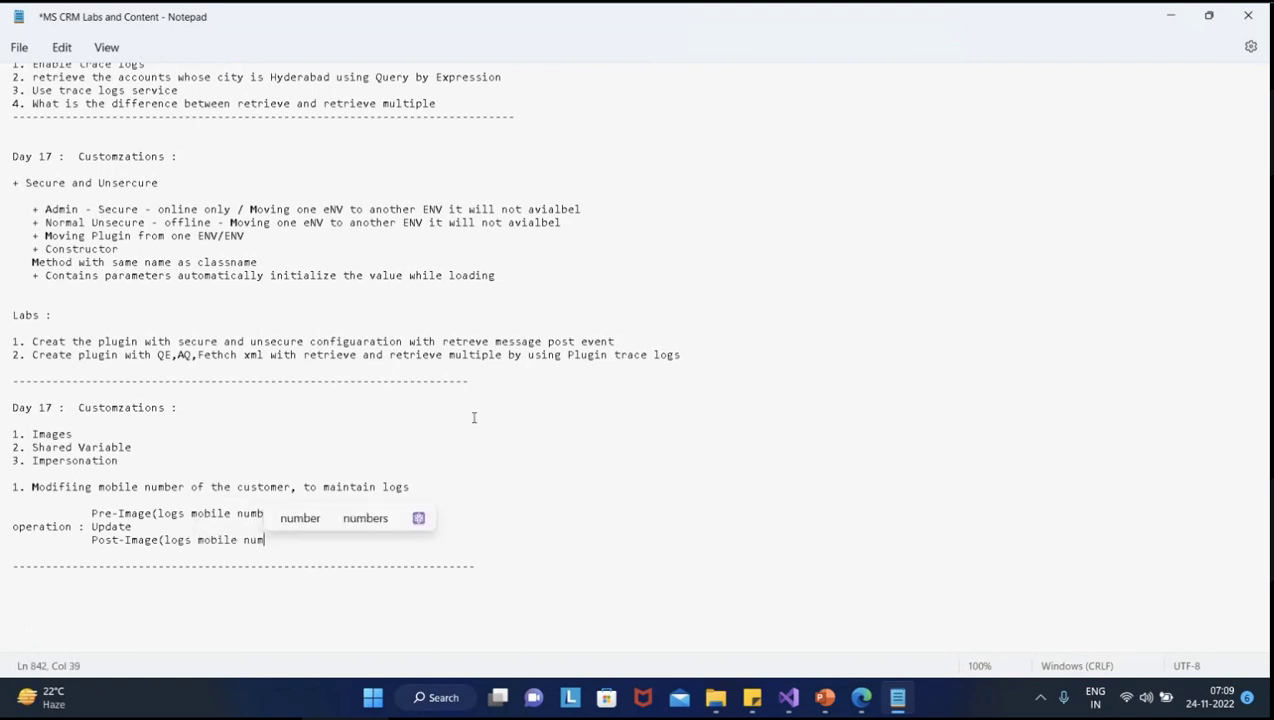
text(ber after modyfy)
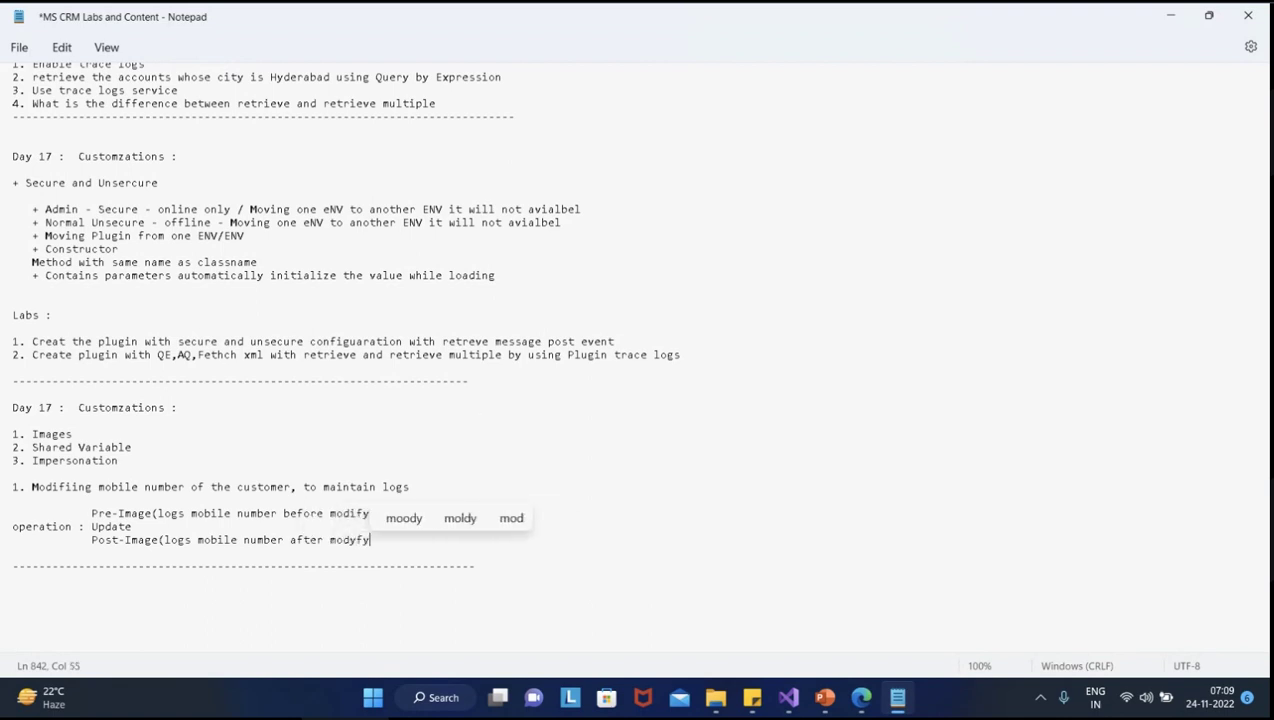
text(ing))
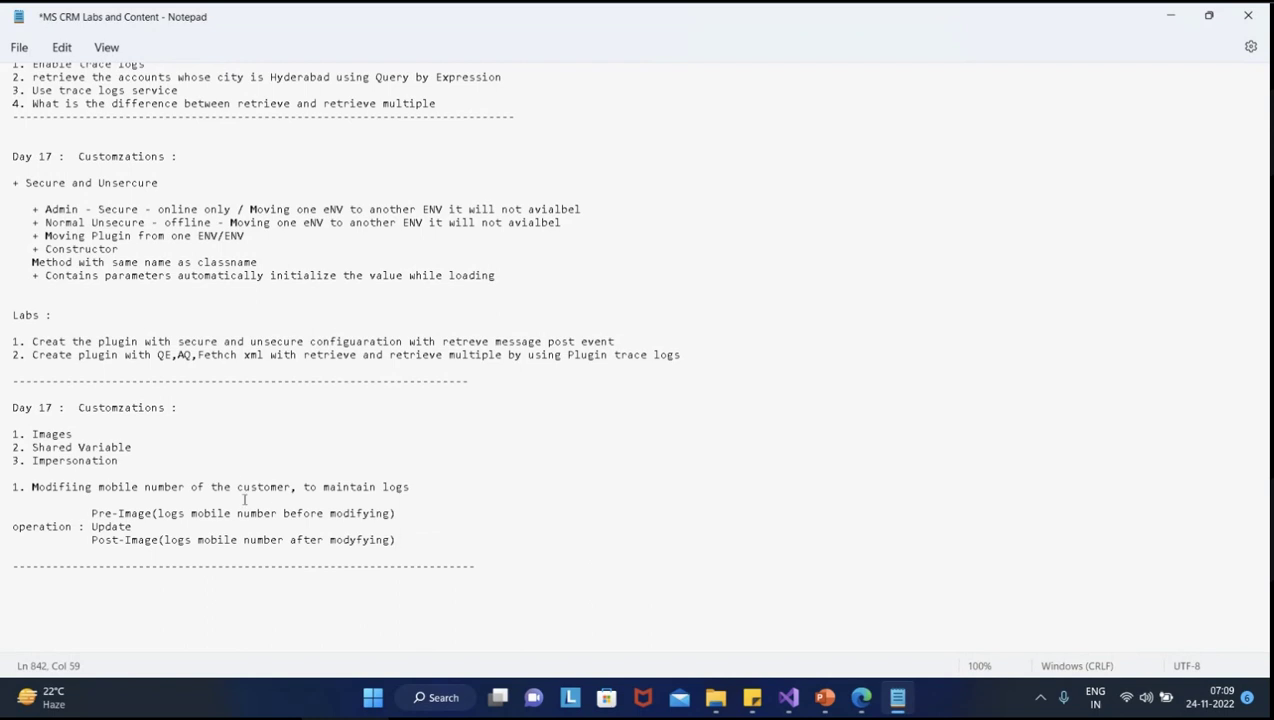
Add an indented "Pre-Operation" line directly above the Pre-Image line
click(103, 503)
key(Tab)
key(Tab)
text(Pre)
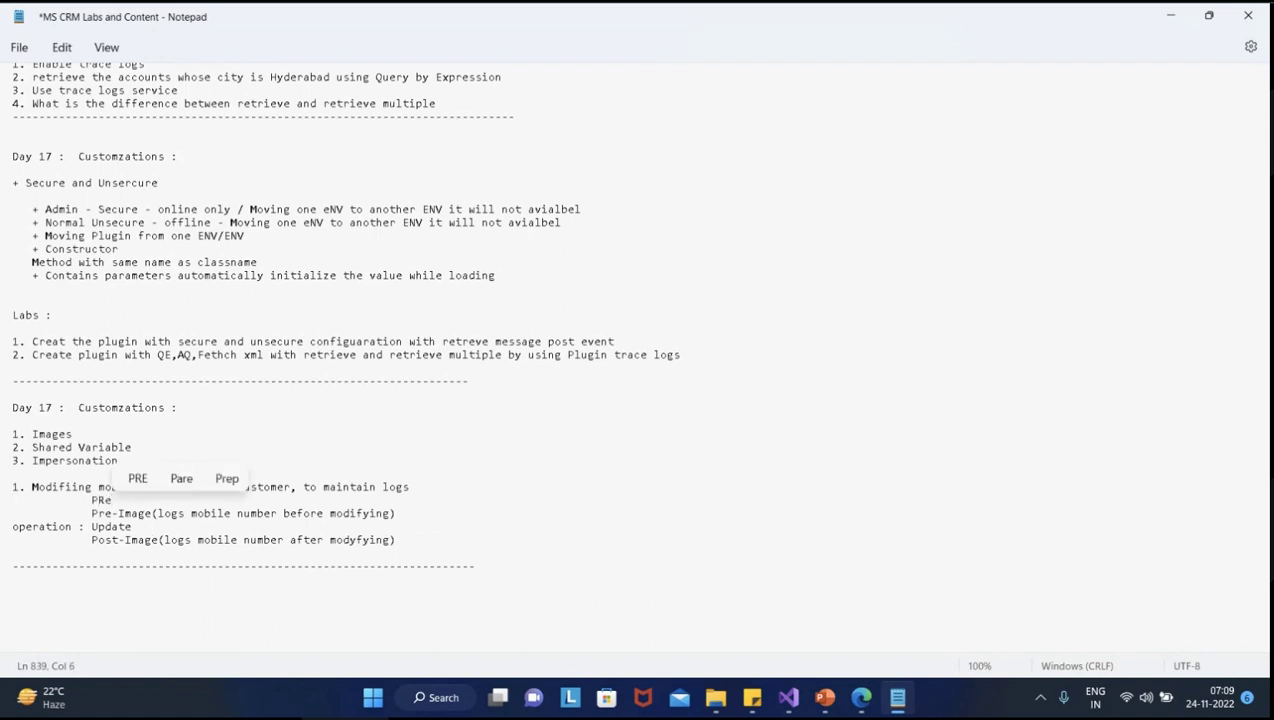
text(-O)
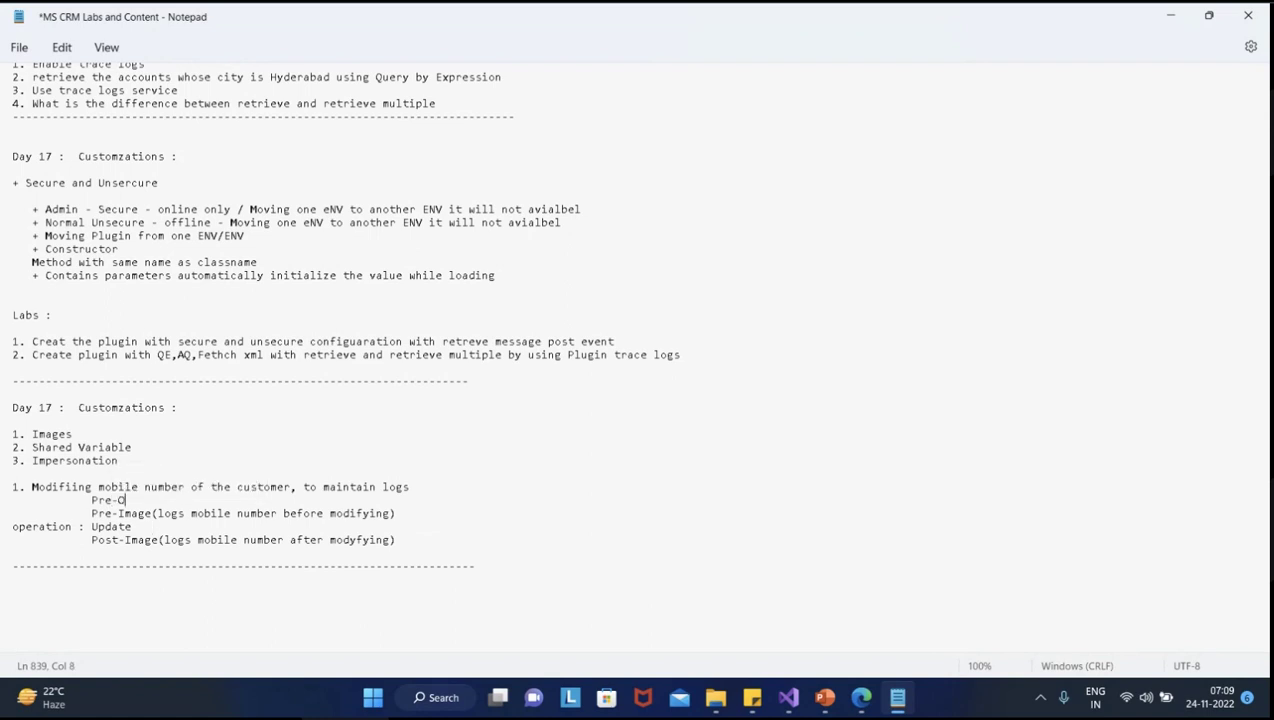
text(peration)
key(BackSpace)
key(BackSpace)
text(on)
Insert a blank line between the scenario sentence and the Pre-Operation line
key(Return)
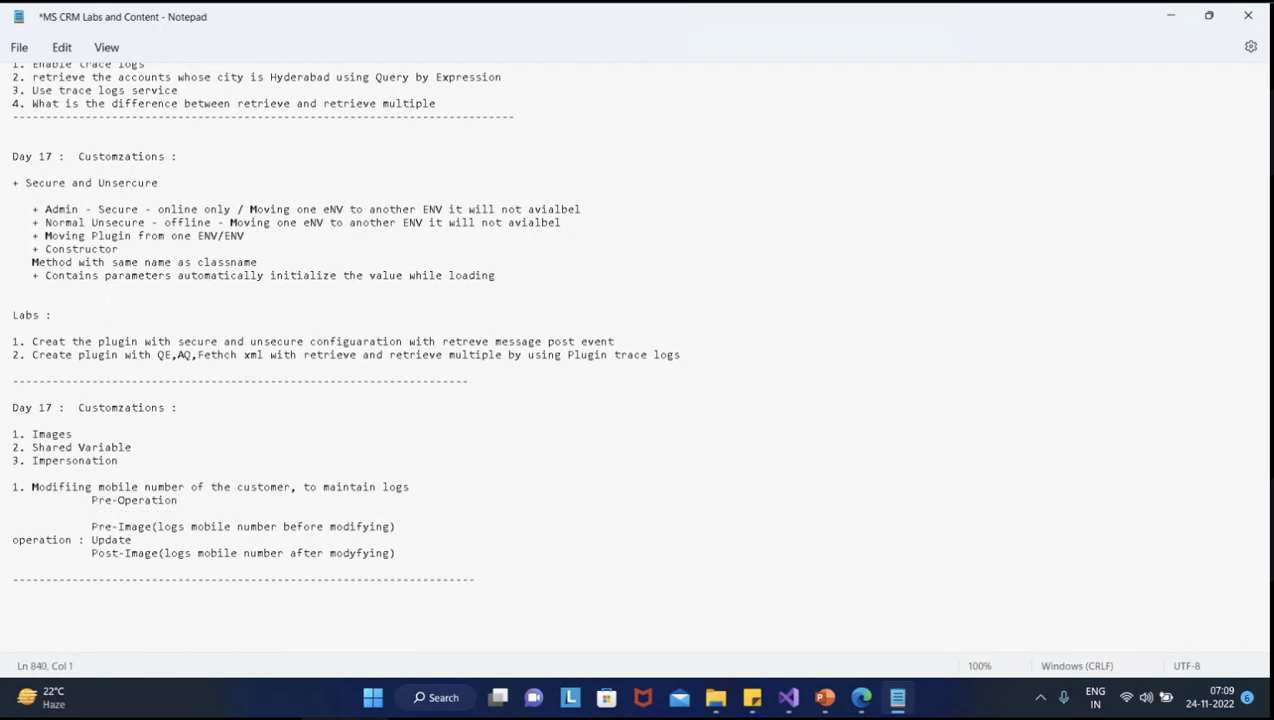
key(ctrl+z)
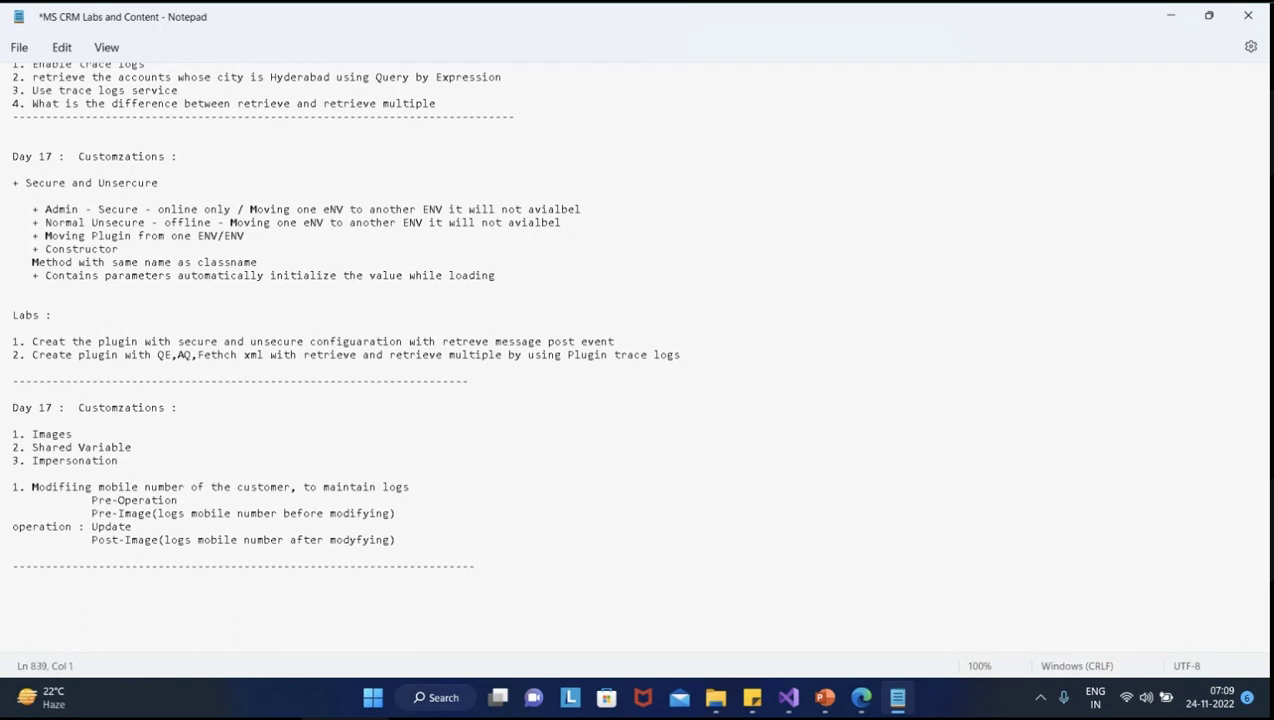
click(13, 500)
key(Return)
key(End)
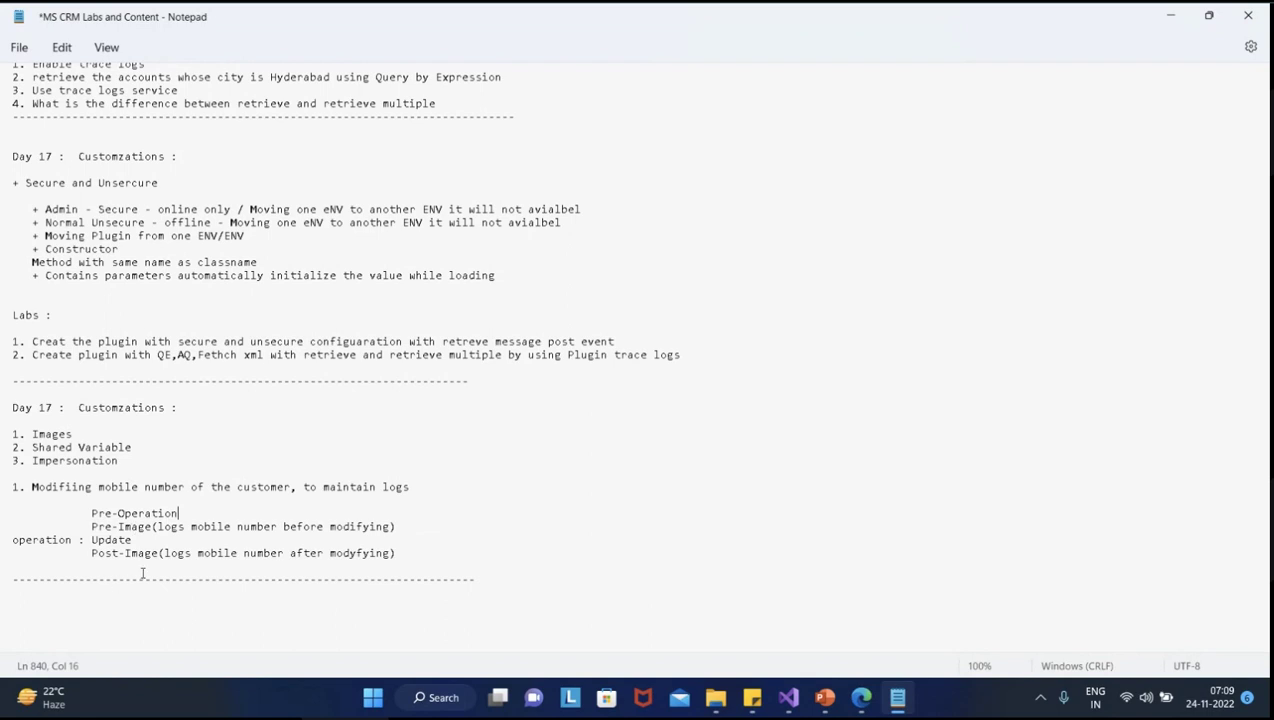
Add an indented "Post-operation" line below the Post-Image line
click(418, 554)
key(Return)
key(Tab)
key(Tab)
text(Post-operation)
Minimize the notes and switch to the SharedVariable_Pre_opr_Post_Opr solution in Visual Studio
click(1170, 16)
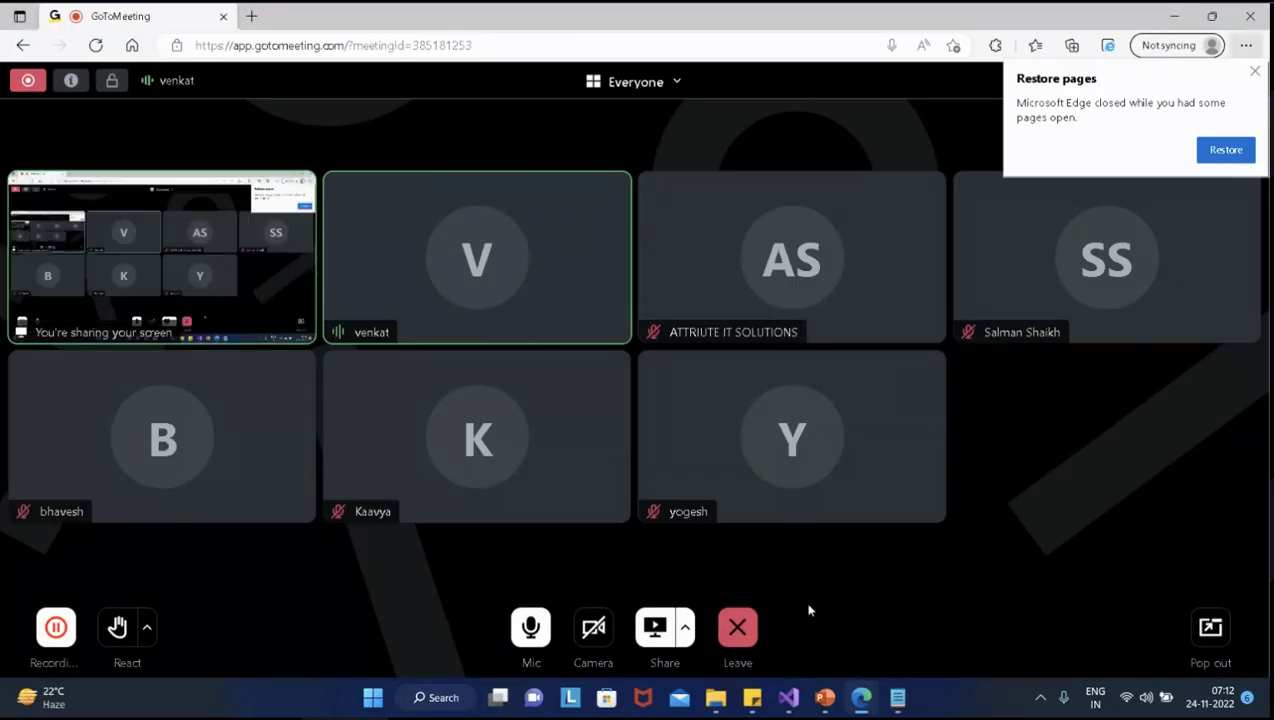
click(793, 702)
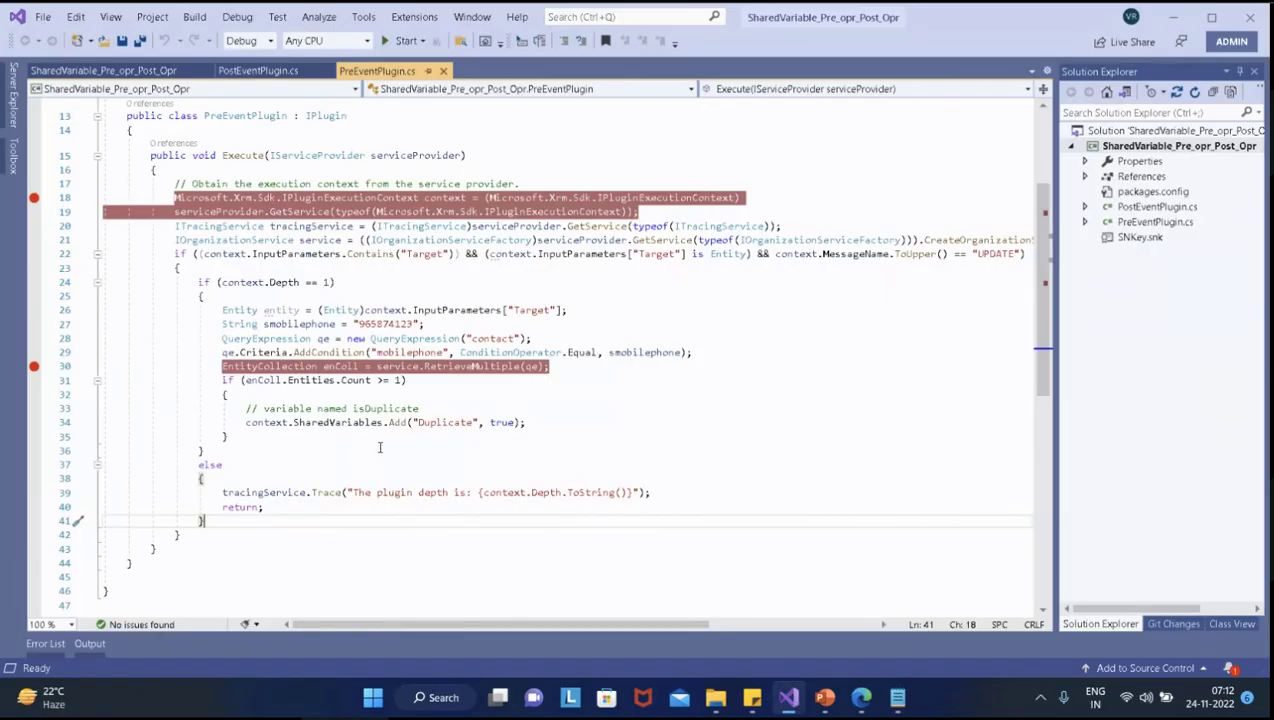
click(789, 702)
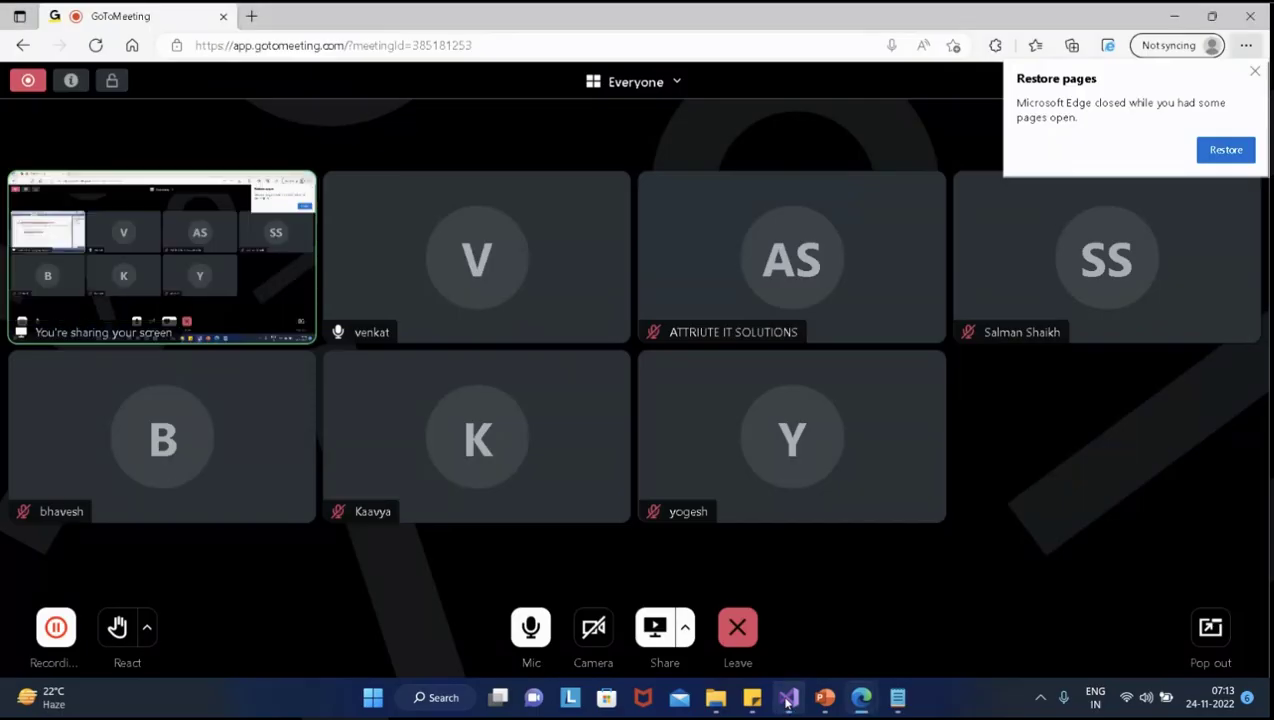
click(789, 702)
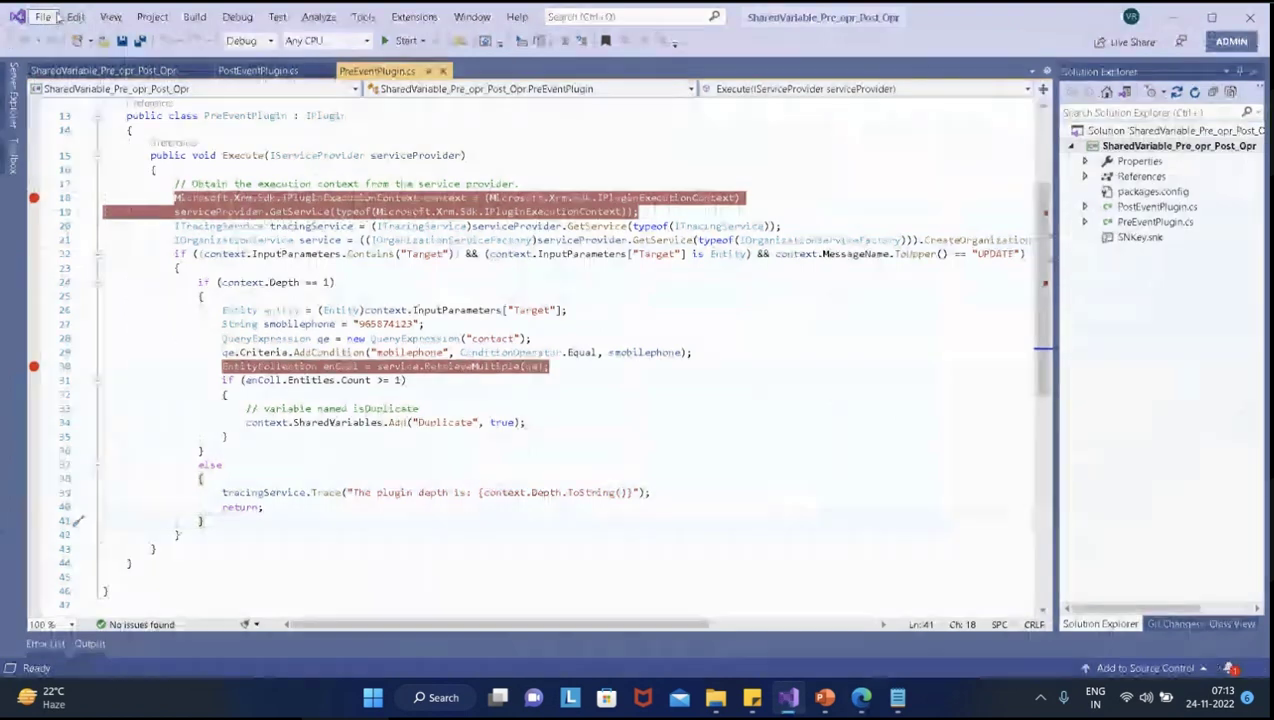
click(50, 17)
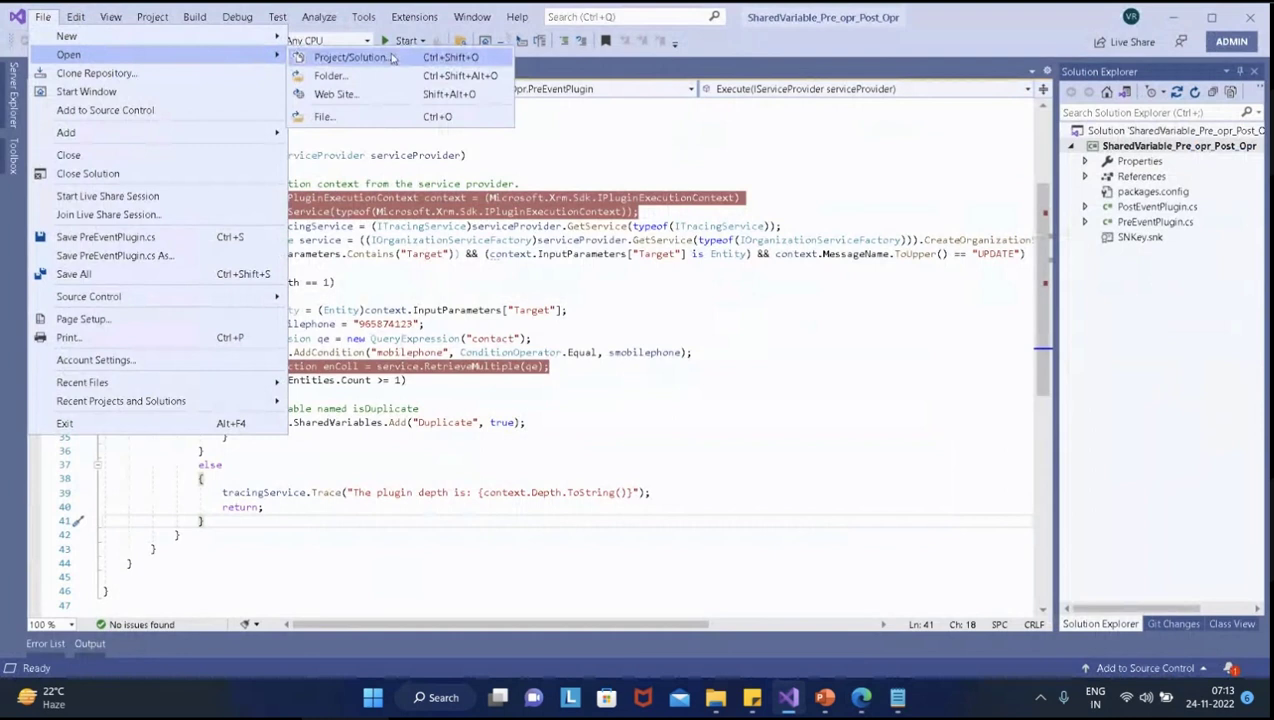
click(729, 418)
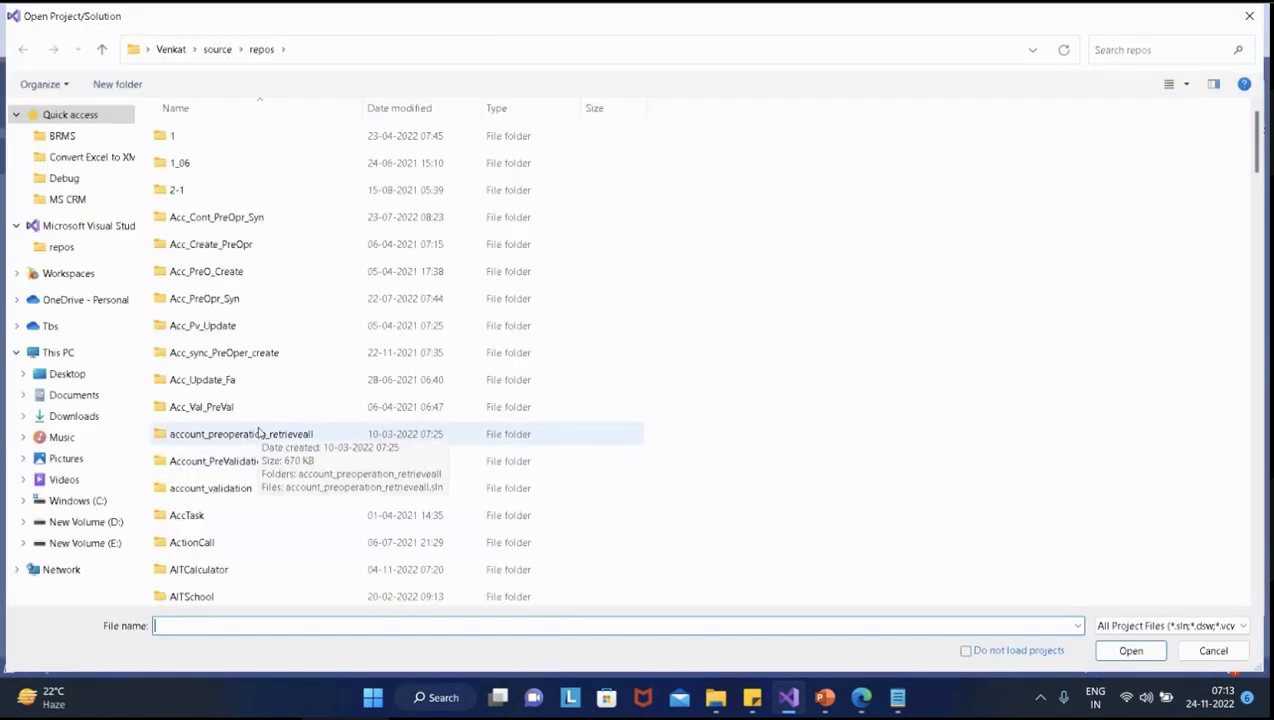
scroll(258, 432, down, 3)
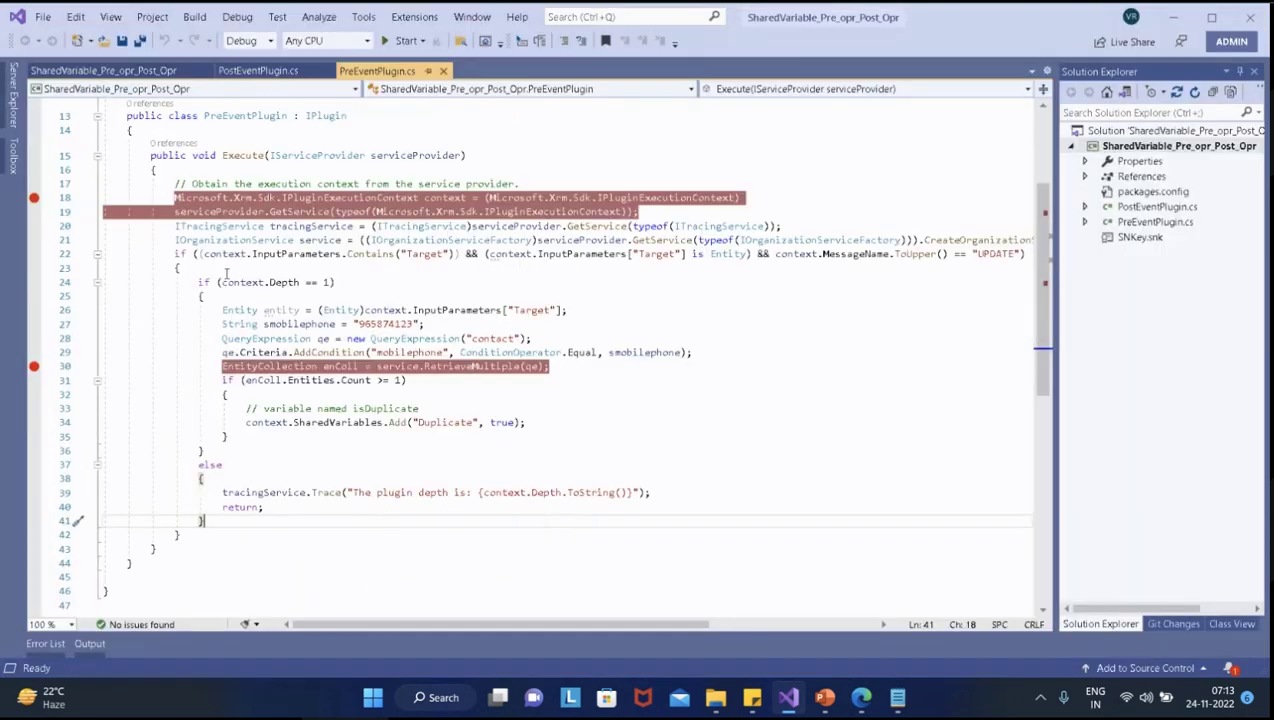
Bring up the dialog for opening an existing project or solution
click(43, 17)
mouse_move(163, 401)
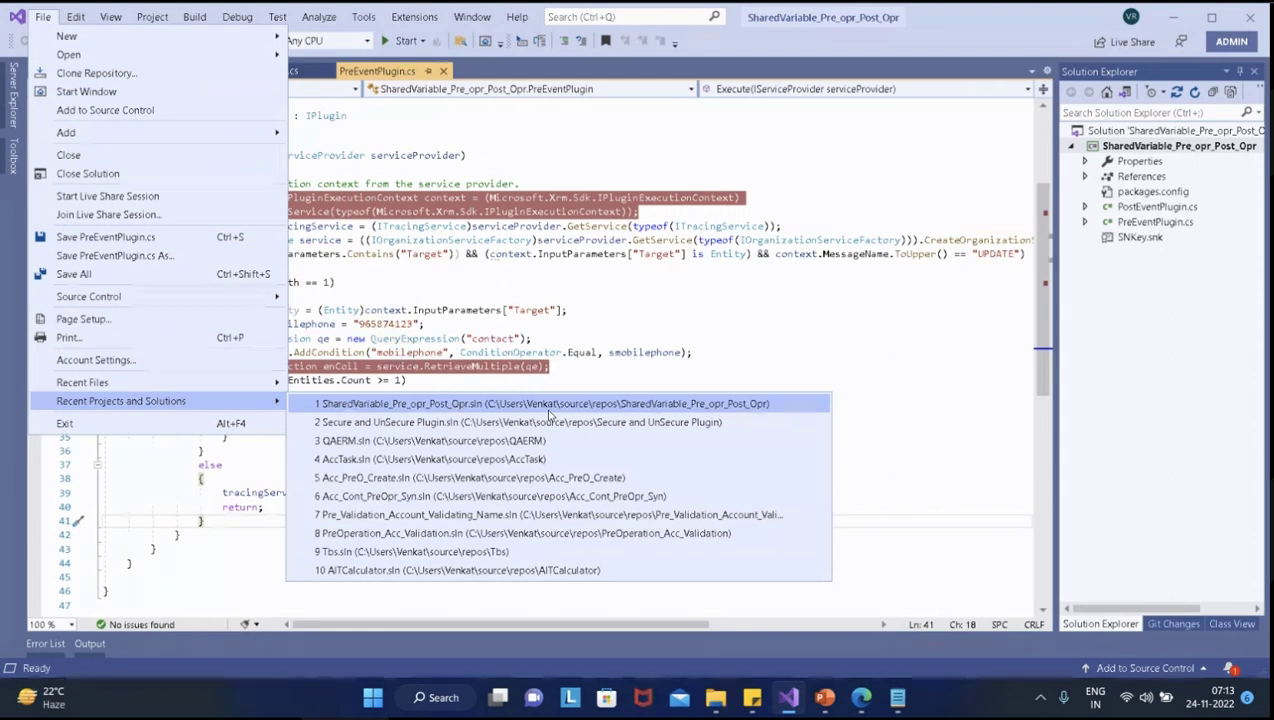
mouse_move(142, 301)
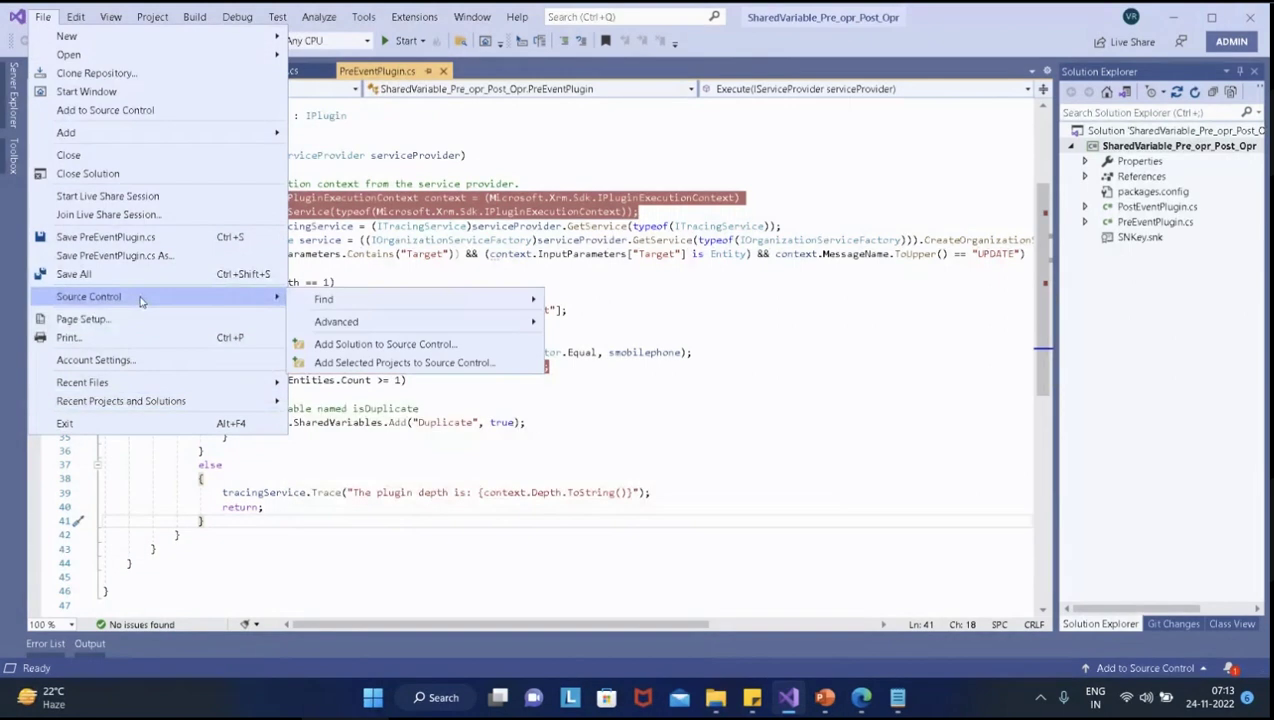
mouse_move(227, 392)
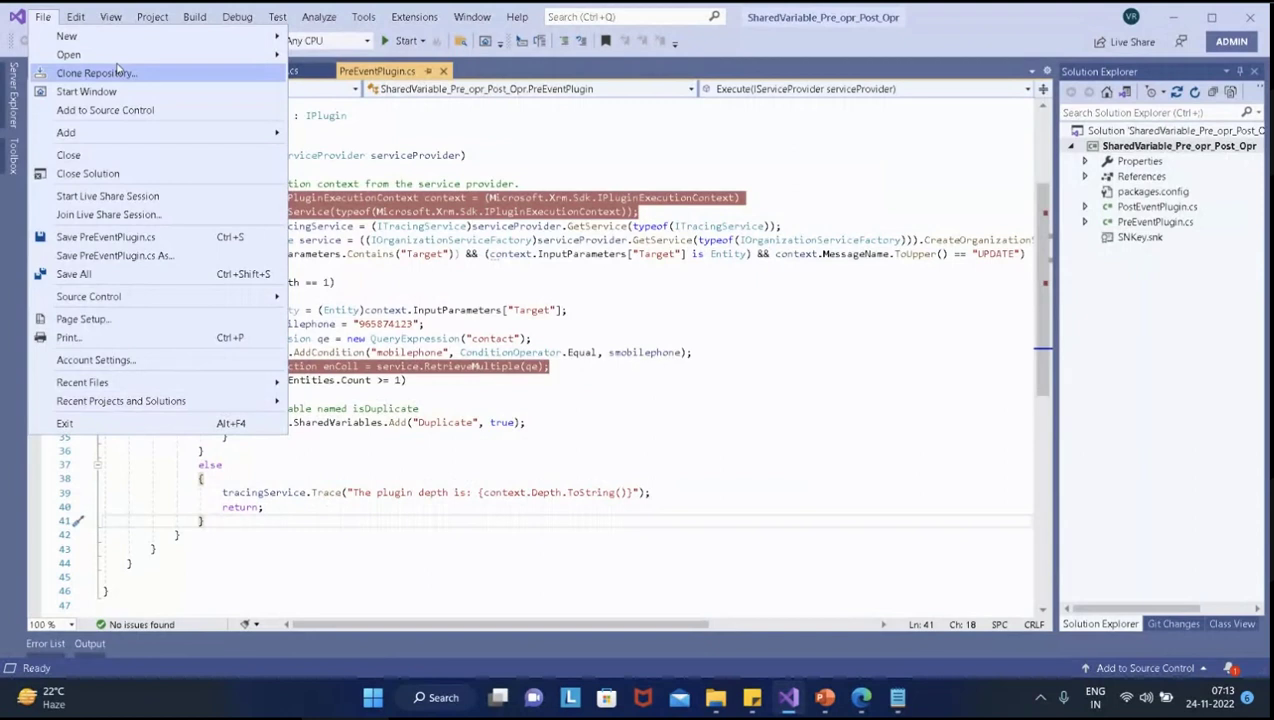
mouse_move(114, 54)
click(338, 60)
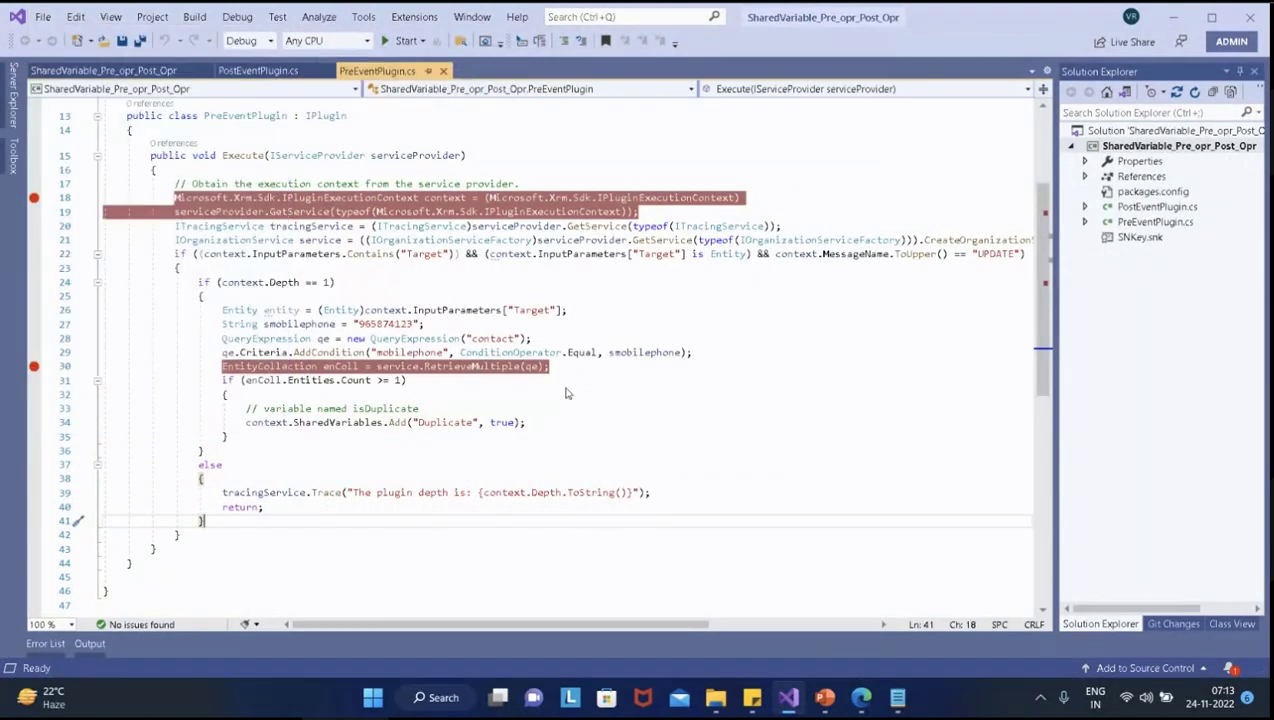
Open the PrePotImageCode.sln solution from the PrePotImageCode folder in repos
scroll(350, 378, down, 2)
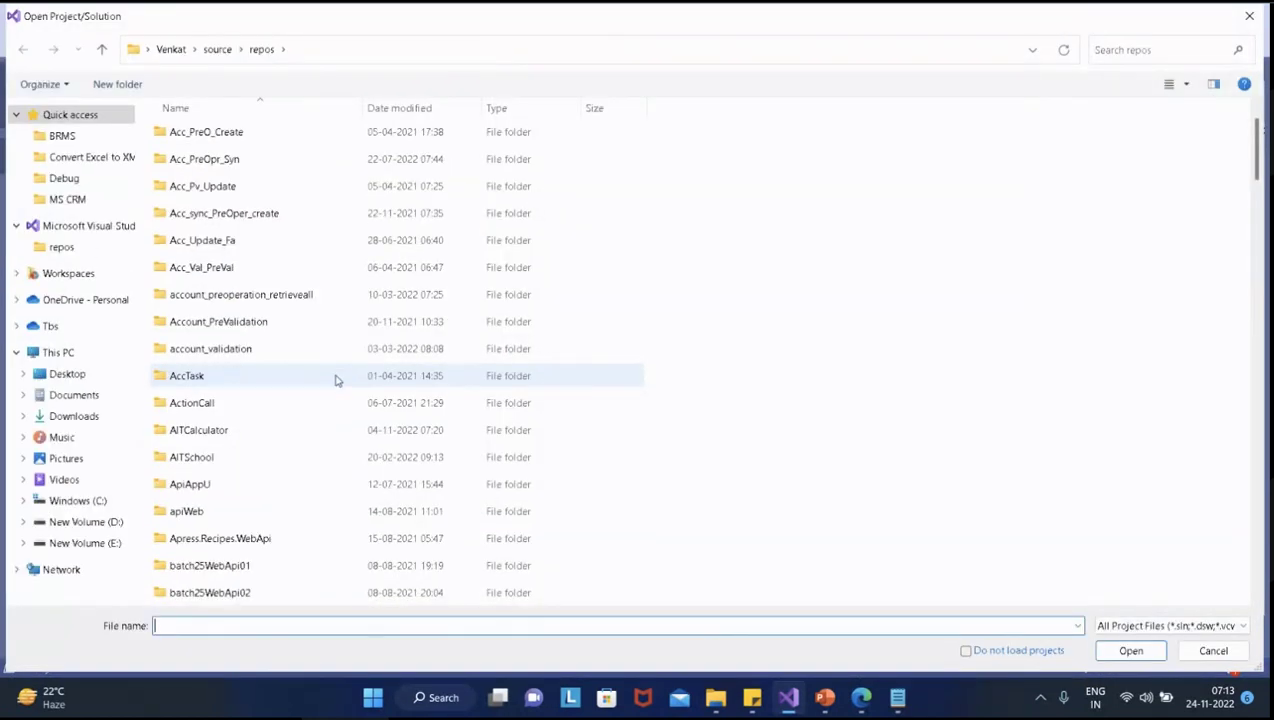
scroll(337, 380, down, 2)
scroll(337, 380, down, 6)
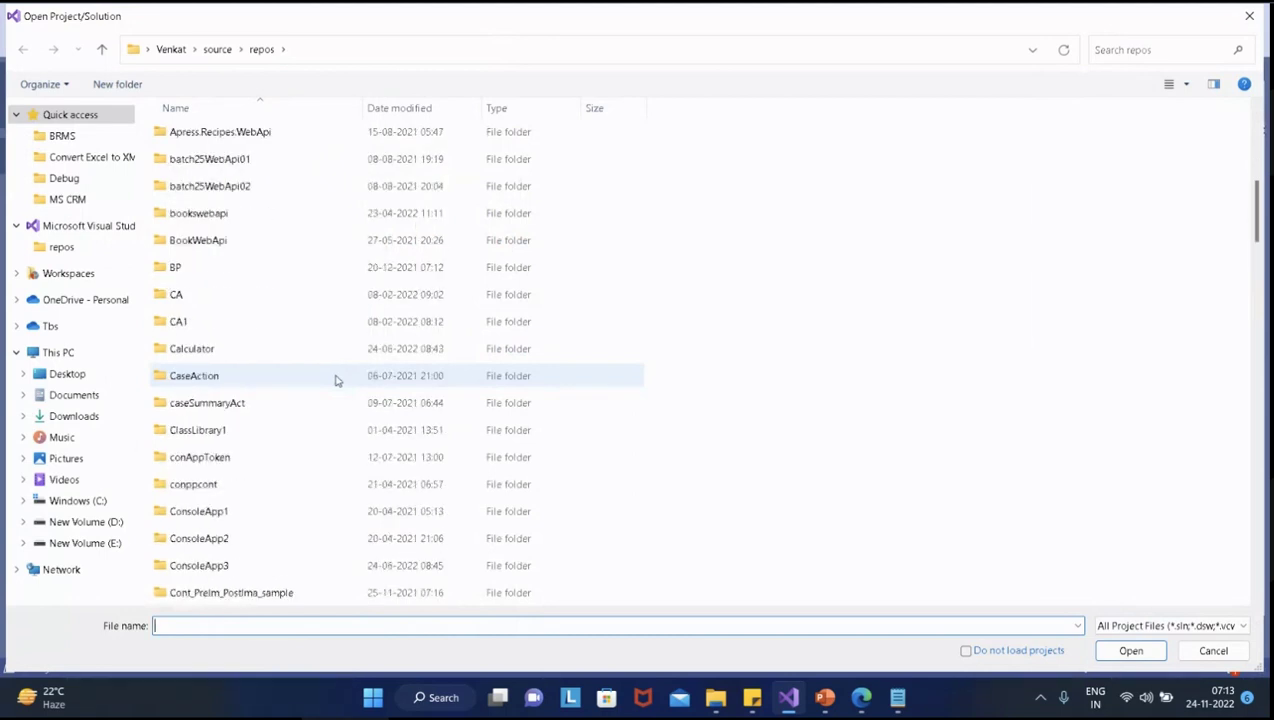
scroll(337, 380, down, 4)
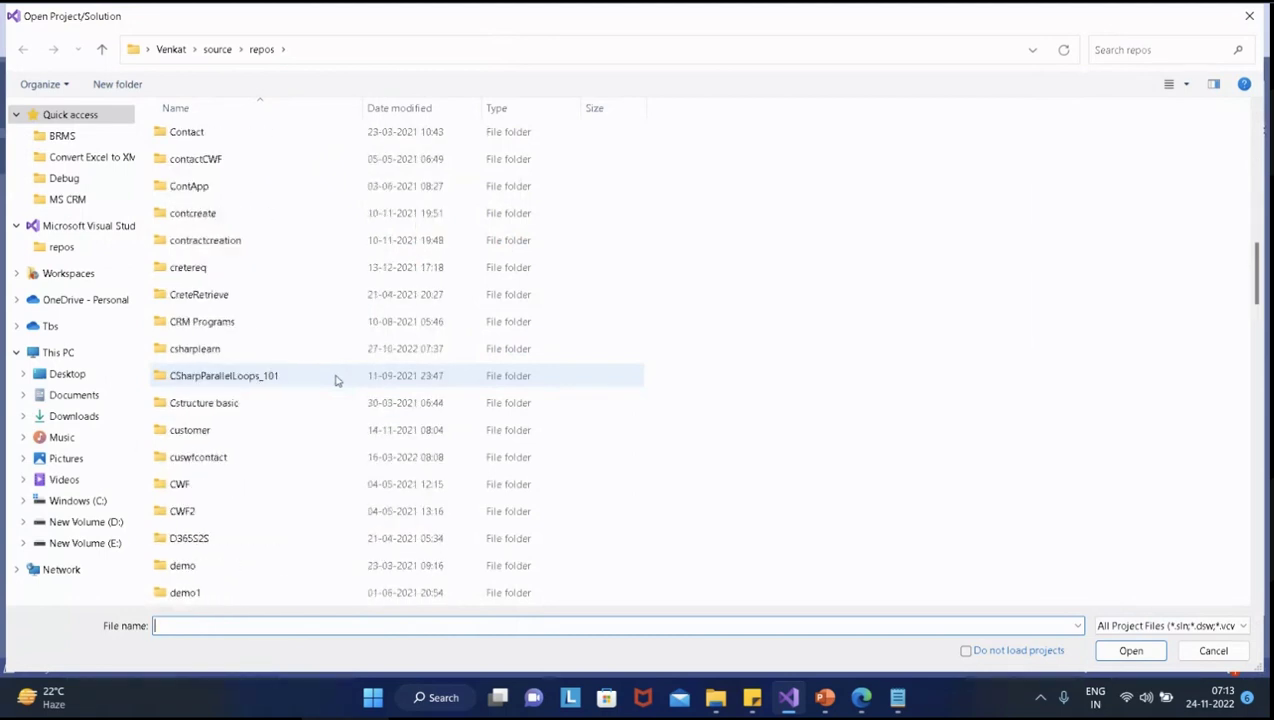
scroll(337, 380, down, 2)
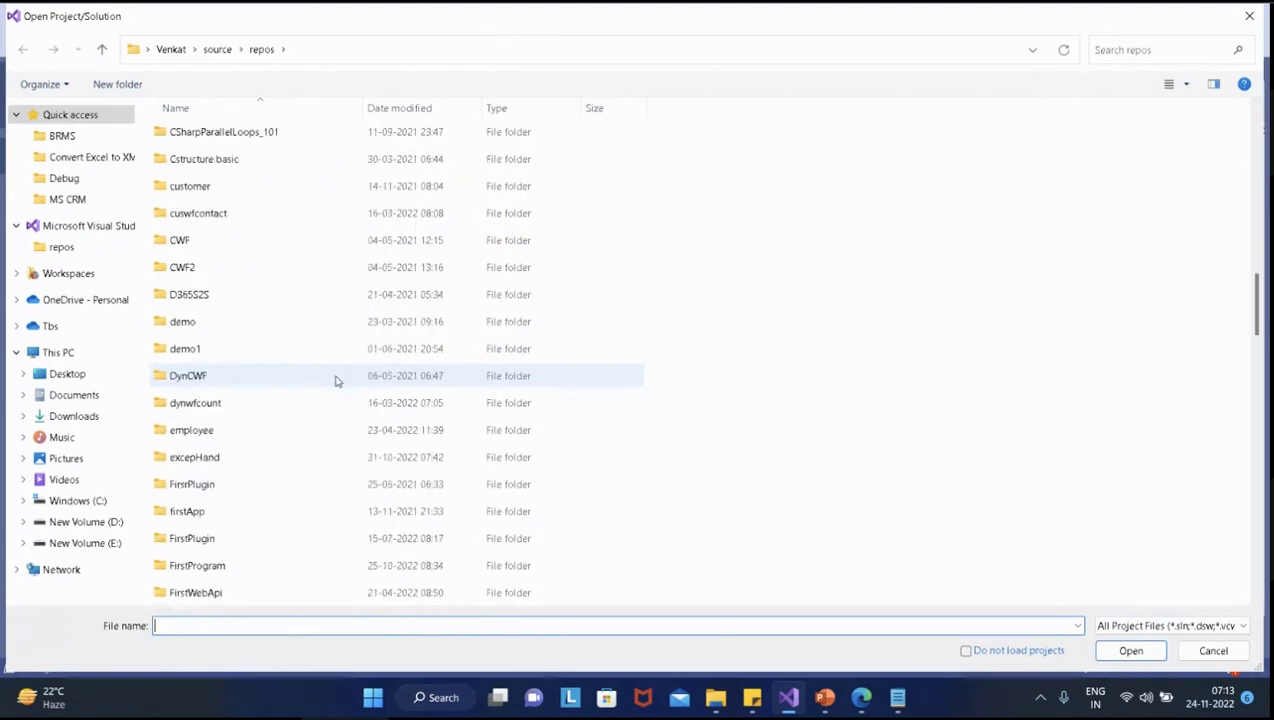
scroll(337, 385, down, 4)
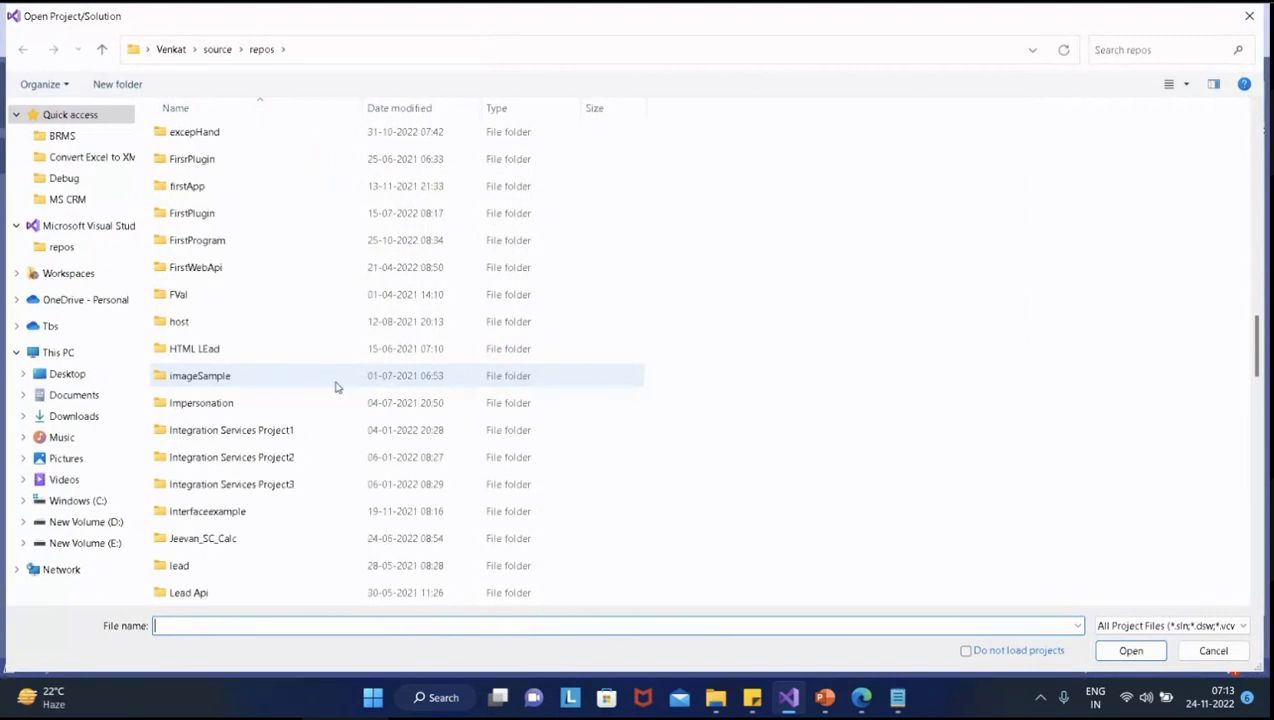
scroll(337, 387, down, 3)
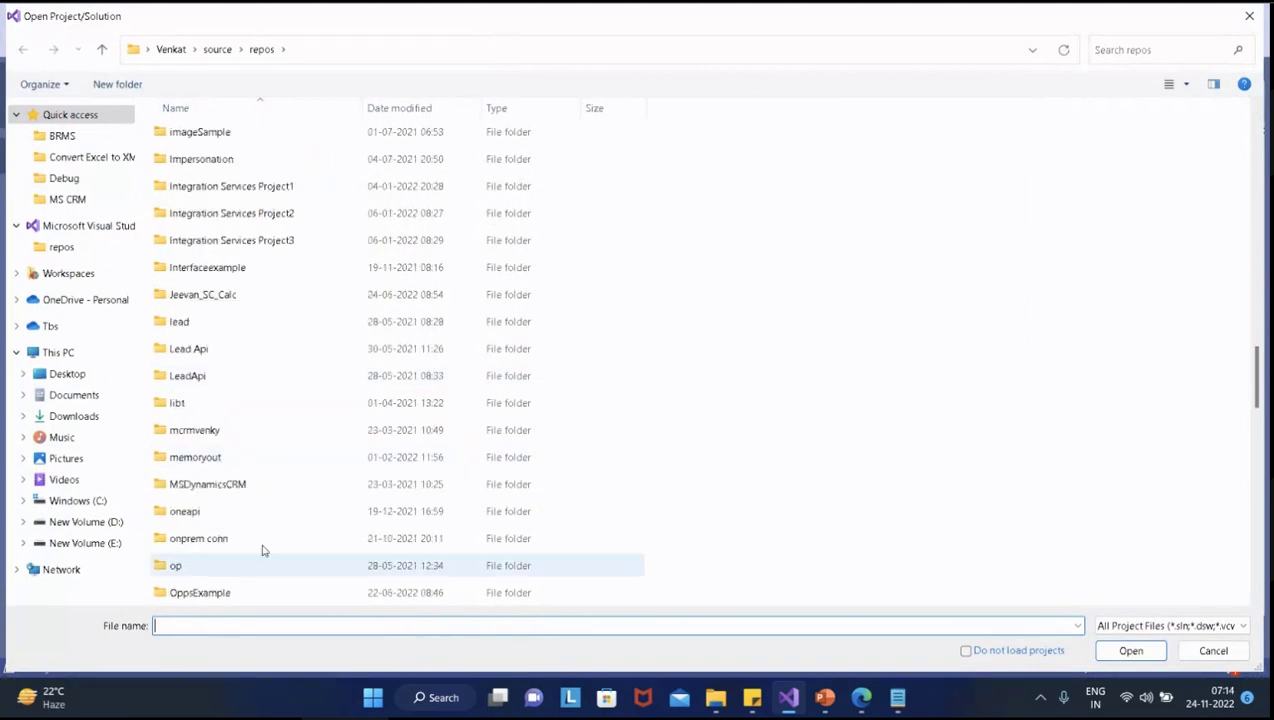
scroll(276, 451, down, 3)
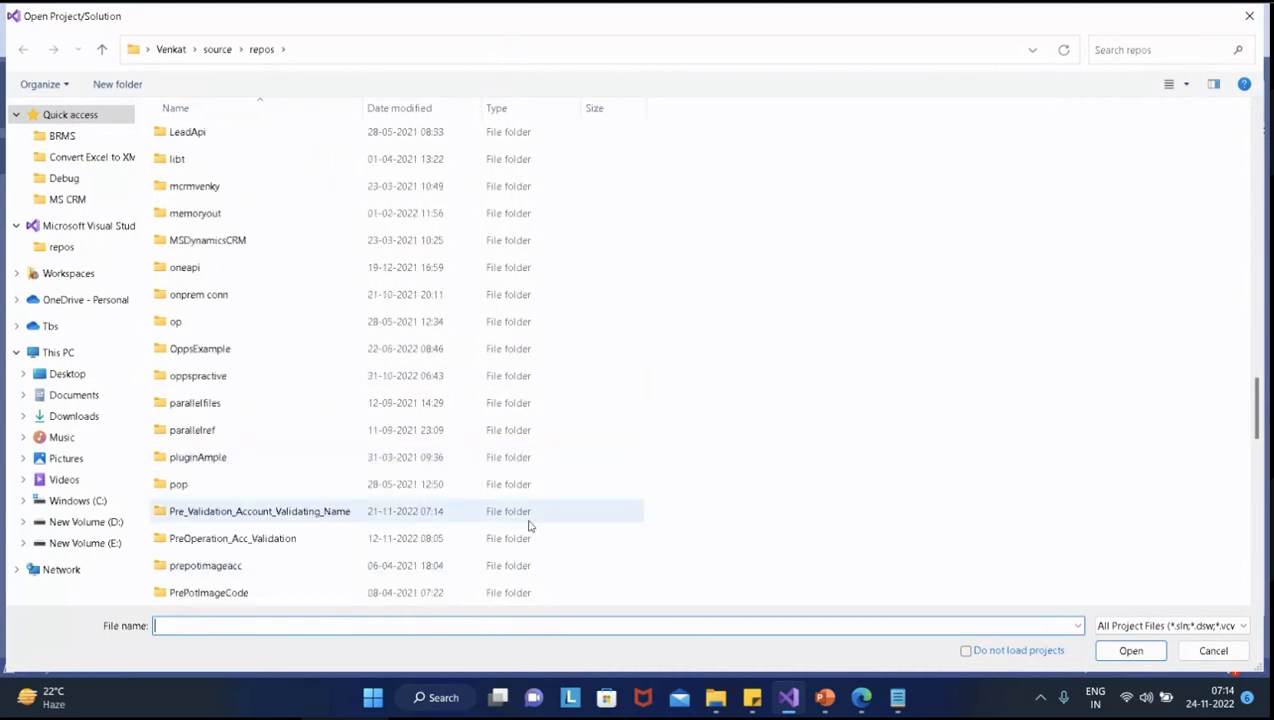
scroll(529, 524, down, 2)
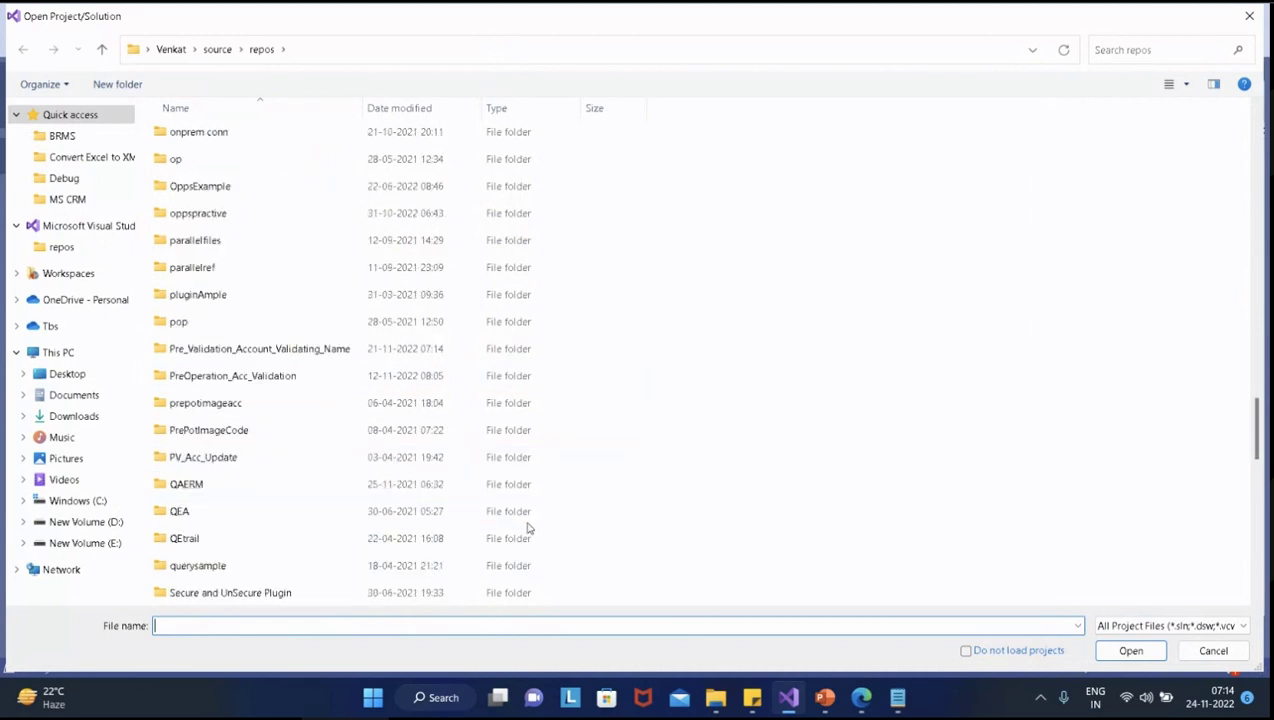
click(240, 412)
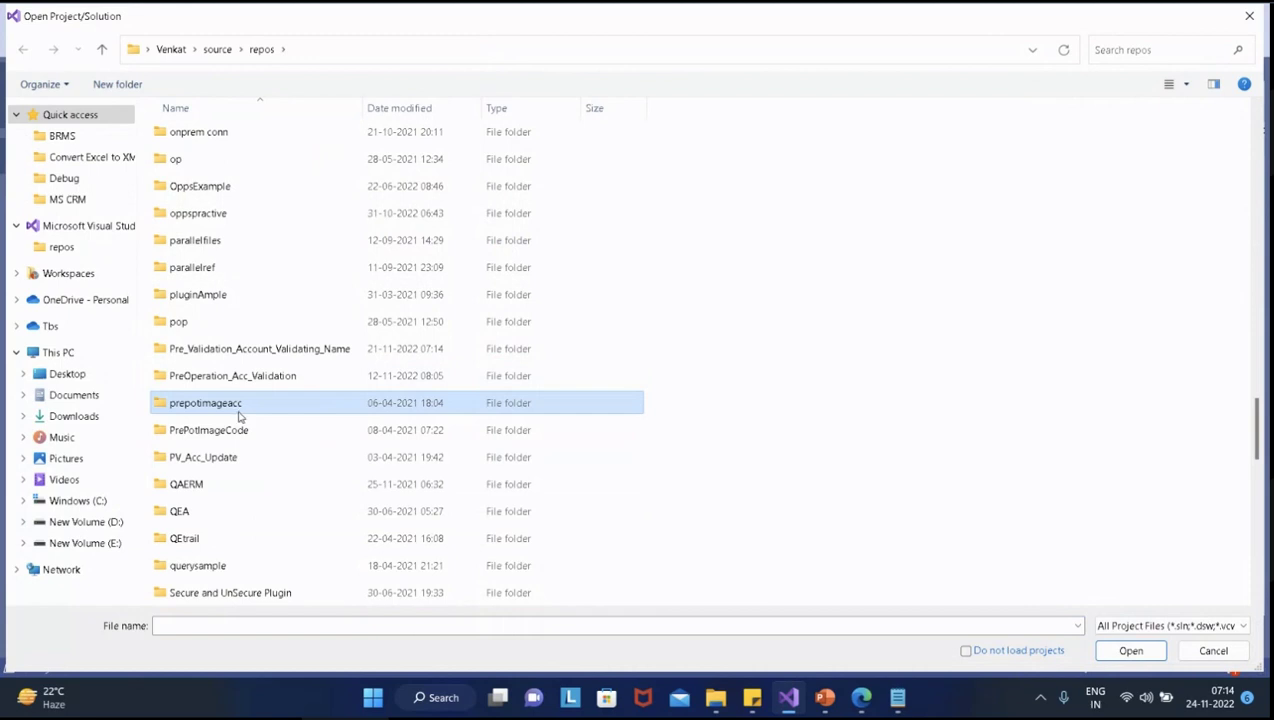
click(248, 433)
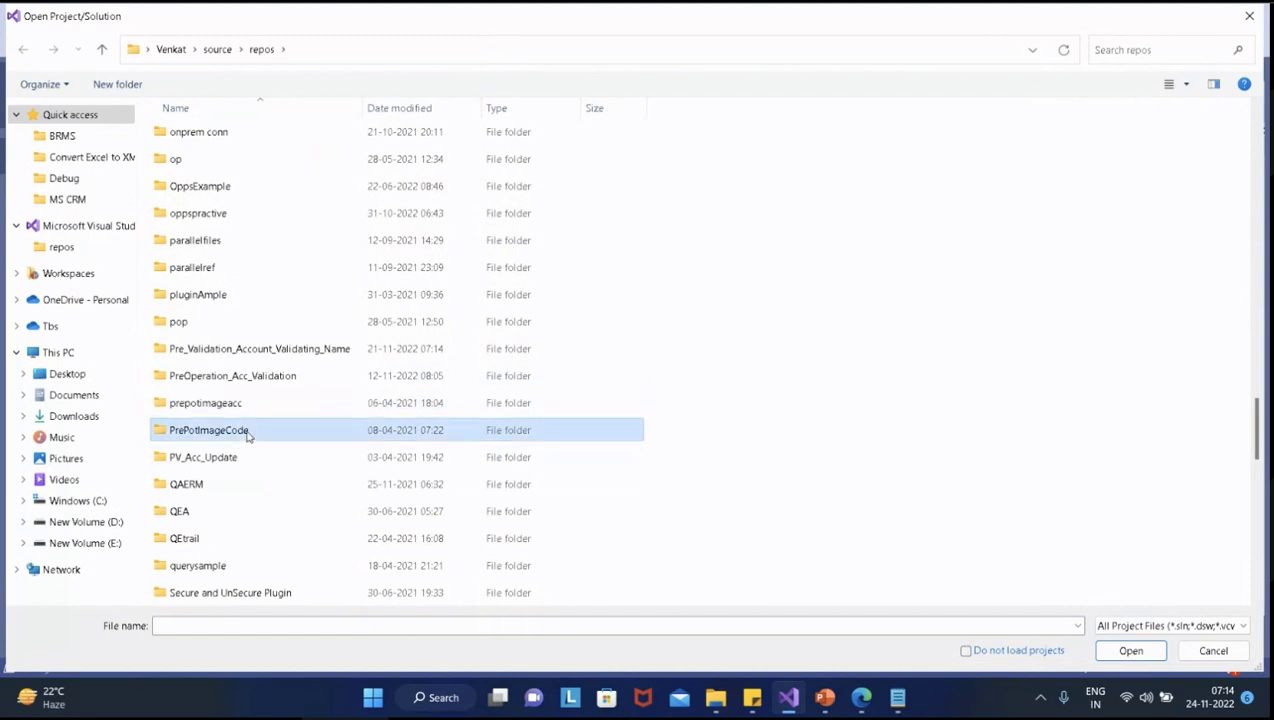
double_click(248, 431)
click(232, 192)
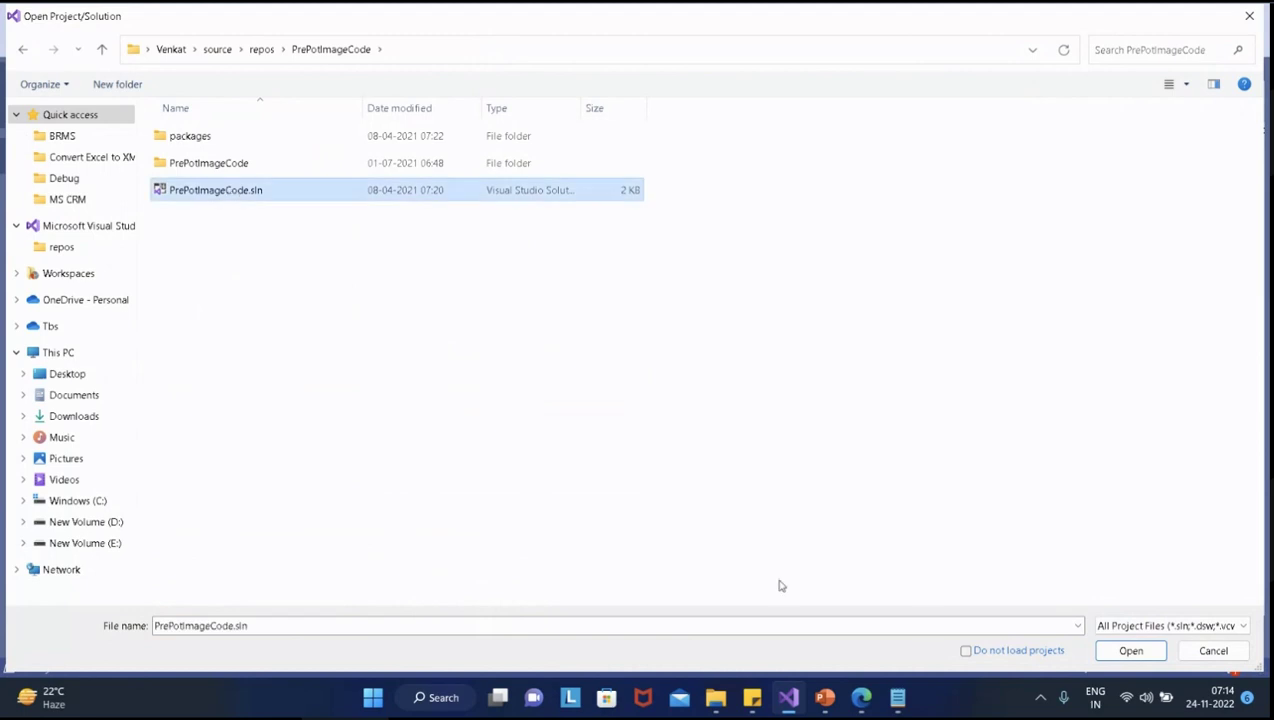
click(1130, 651)
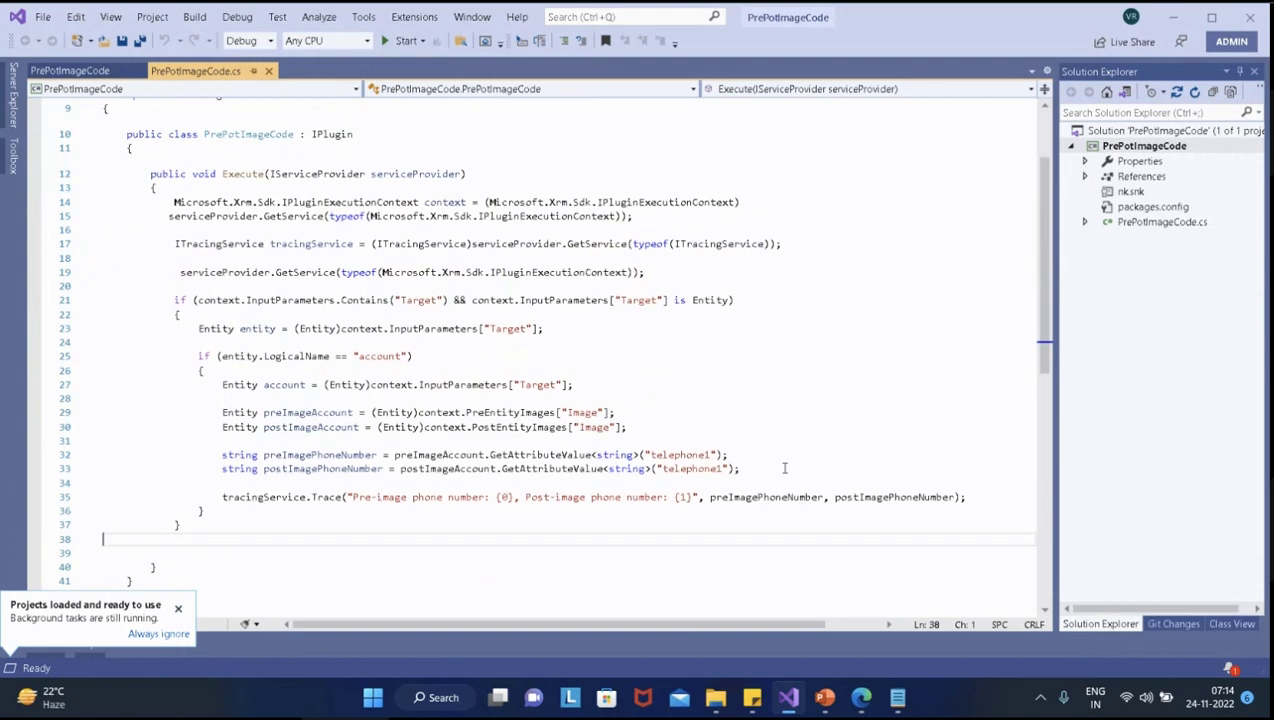
Expand PrePotImageCode.cs in the solution tree and review its plugin code from the using directives to the end of Execute
click(1084, 223)
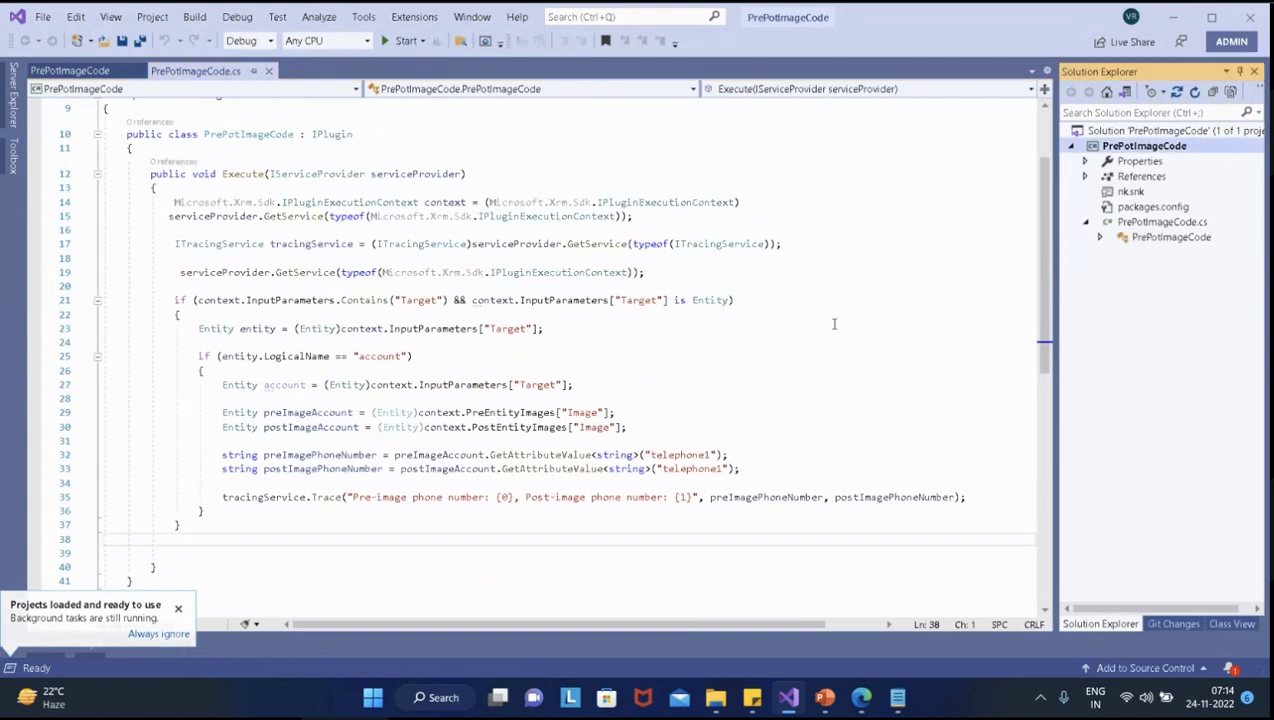
click(1156, 224)
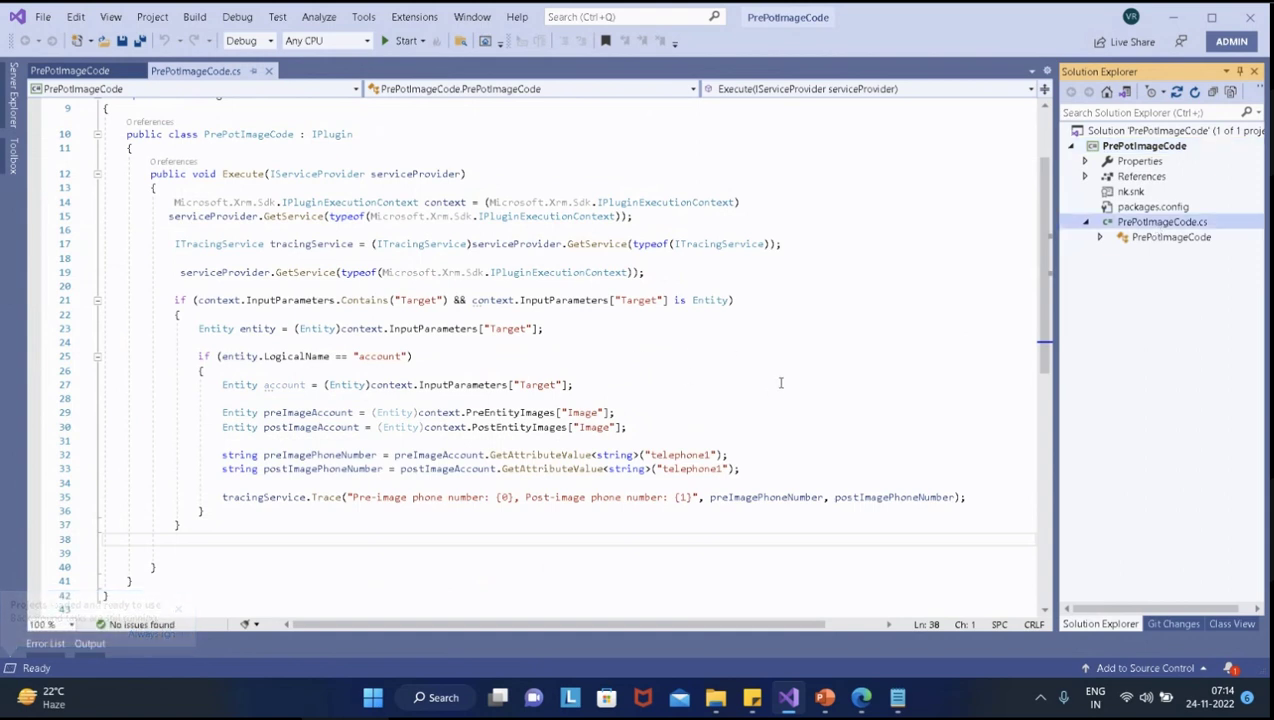
scroll(781, 383, up, 3)
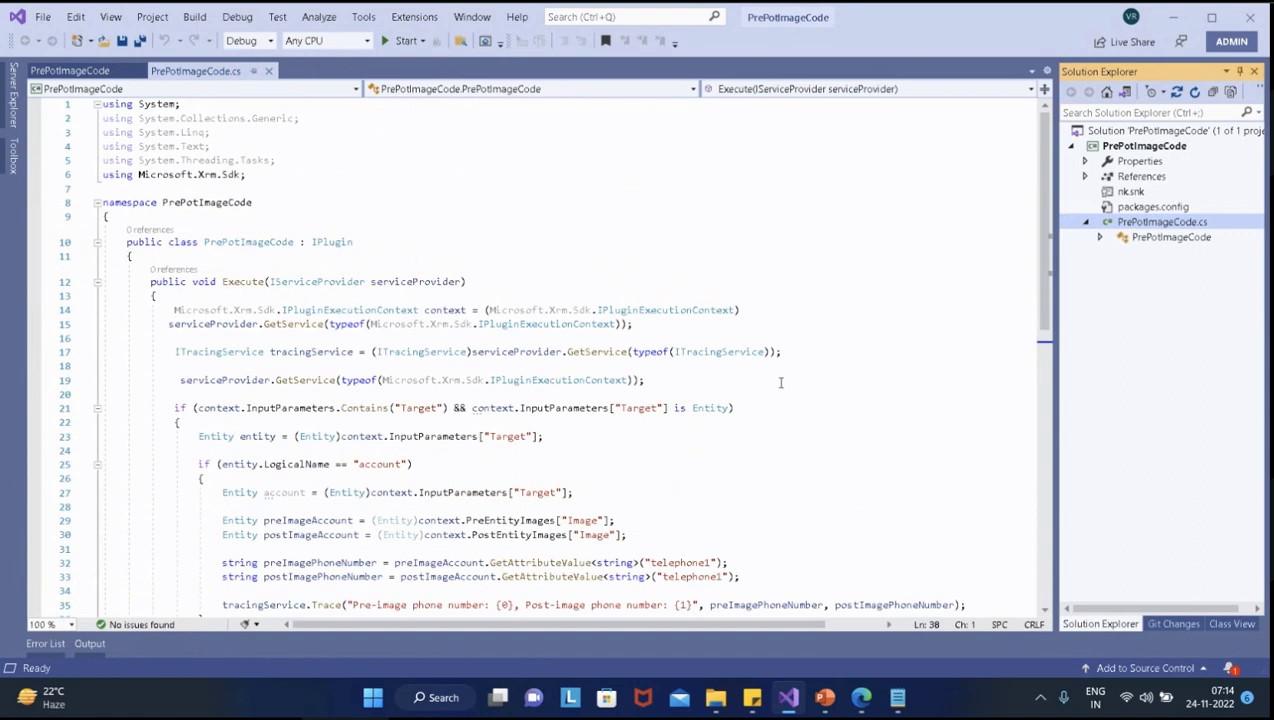
scroll(778, 386, down, 2)
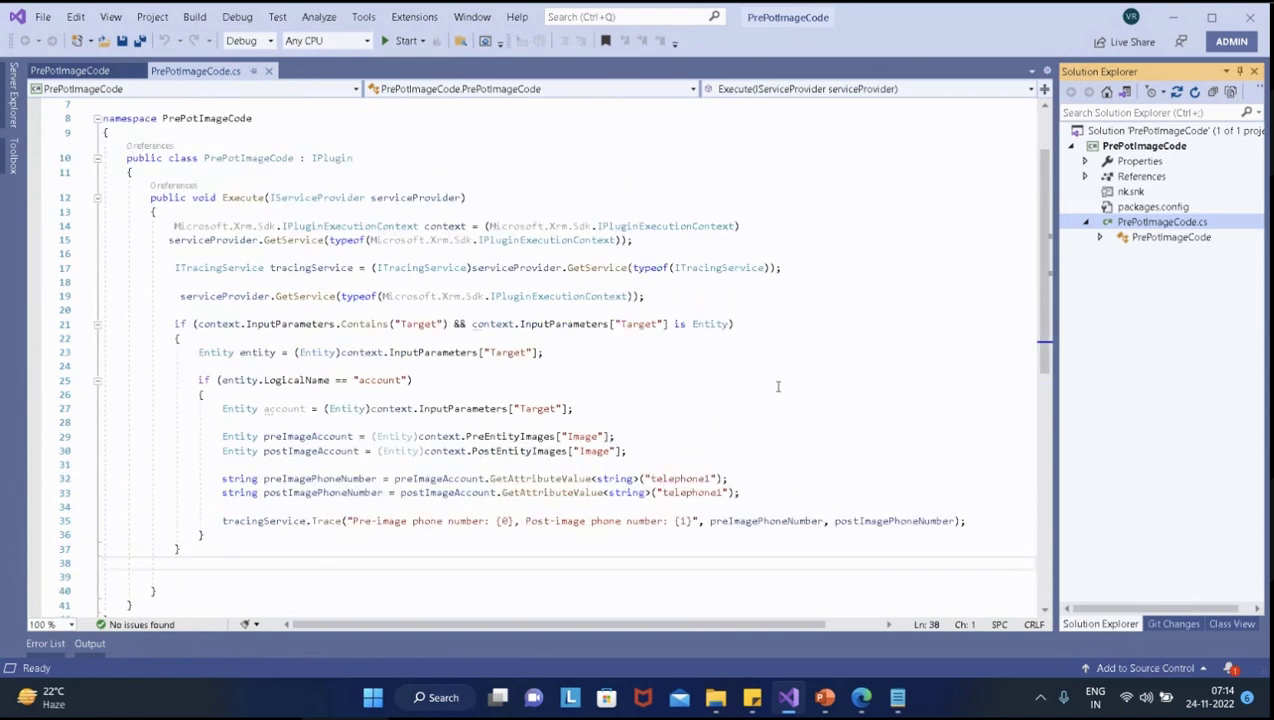
ctrl+scroll(778, 386, up, 1)
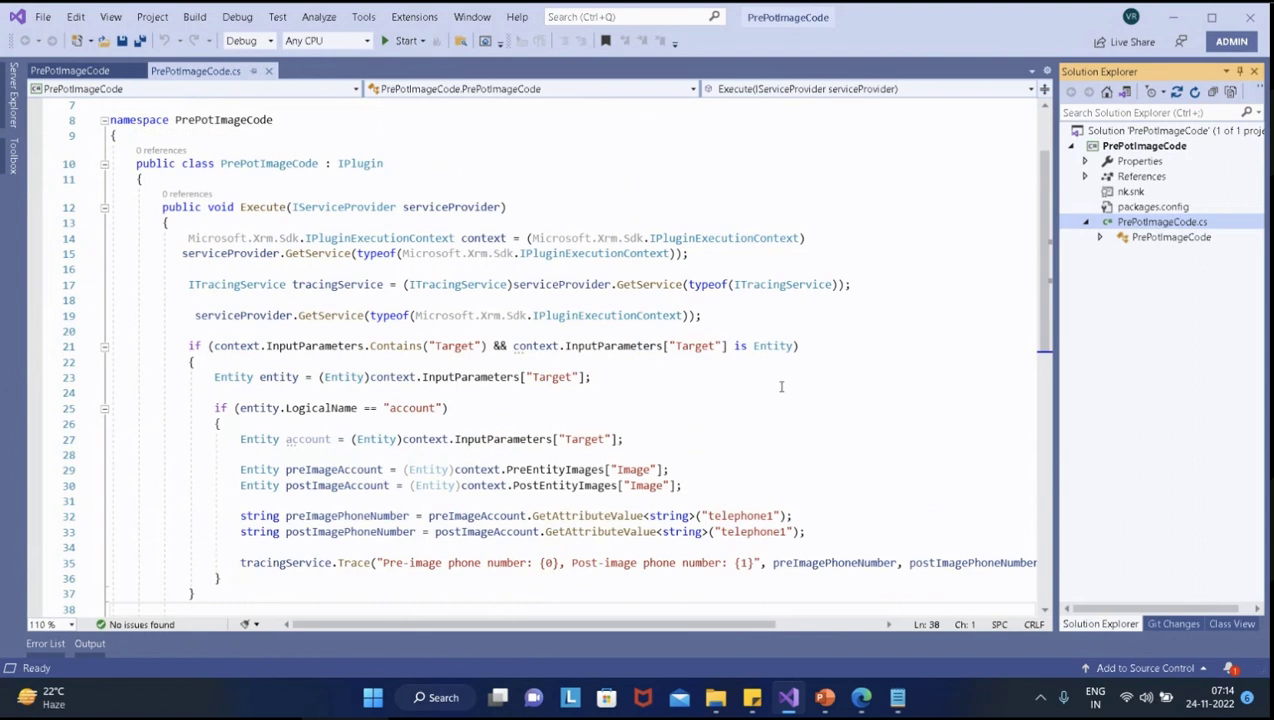
scroll(775, 388, down, 2)
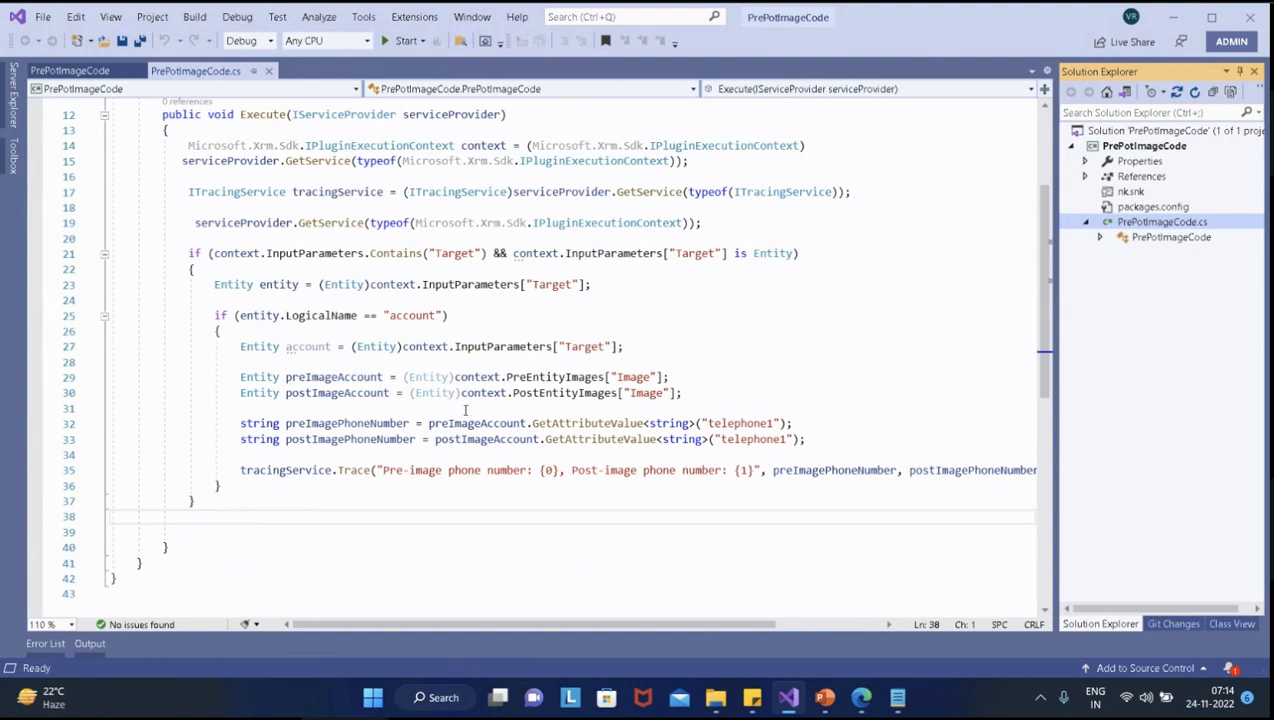
Examine the telephone1 attribute and the preImagePhoneNumber and postImagePhoneNumber variables that read it
double_click(728, 424)
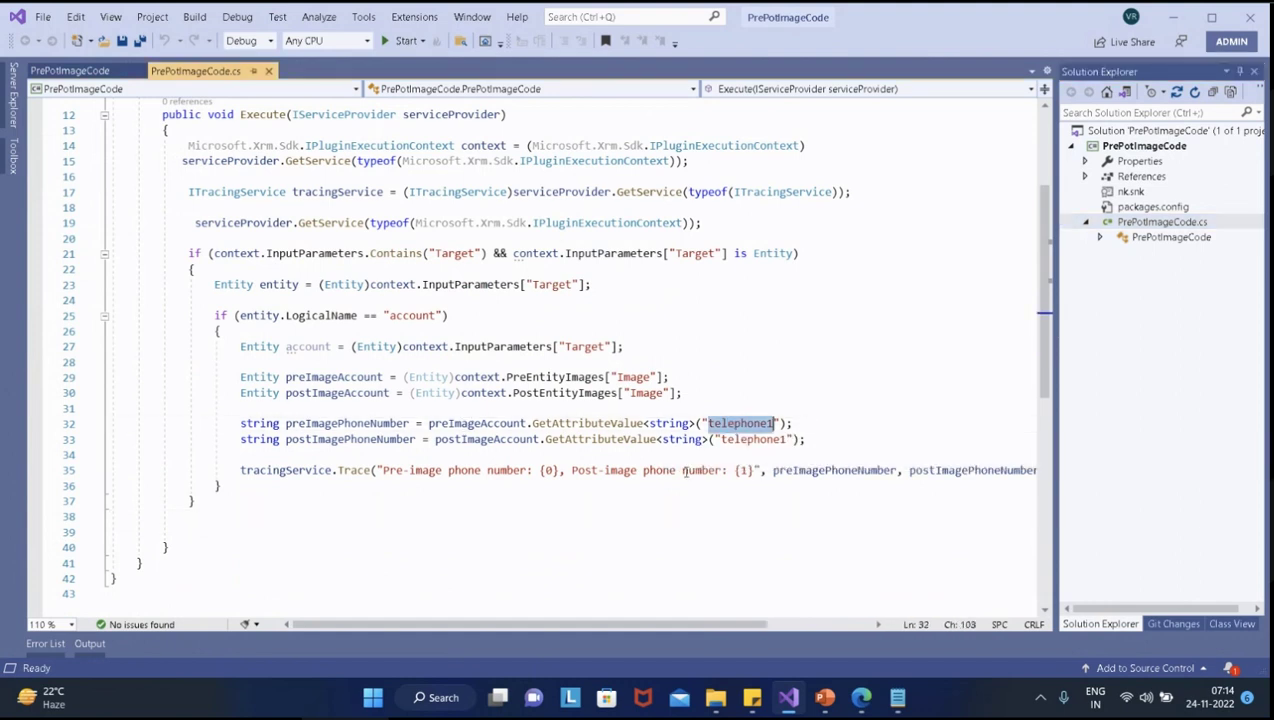
click(346, 423)
double_click(346, 423)
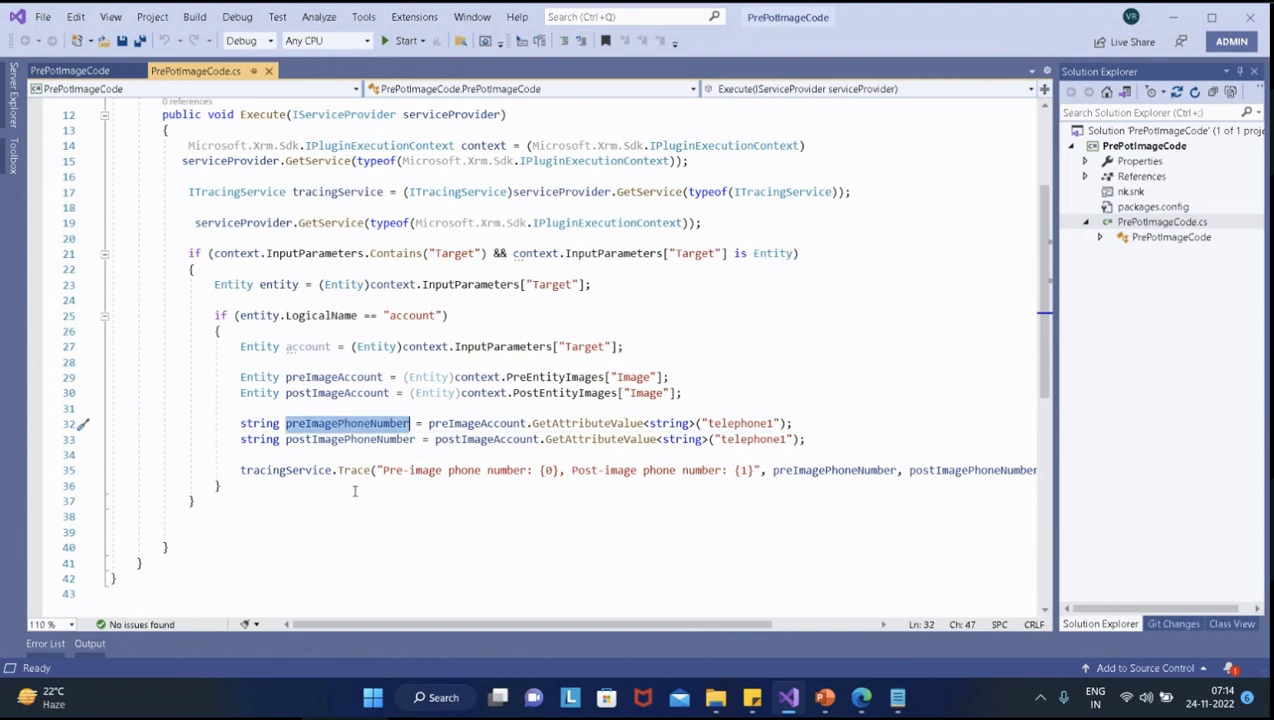
double_click(323, 441)
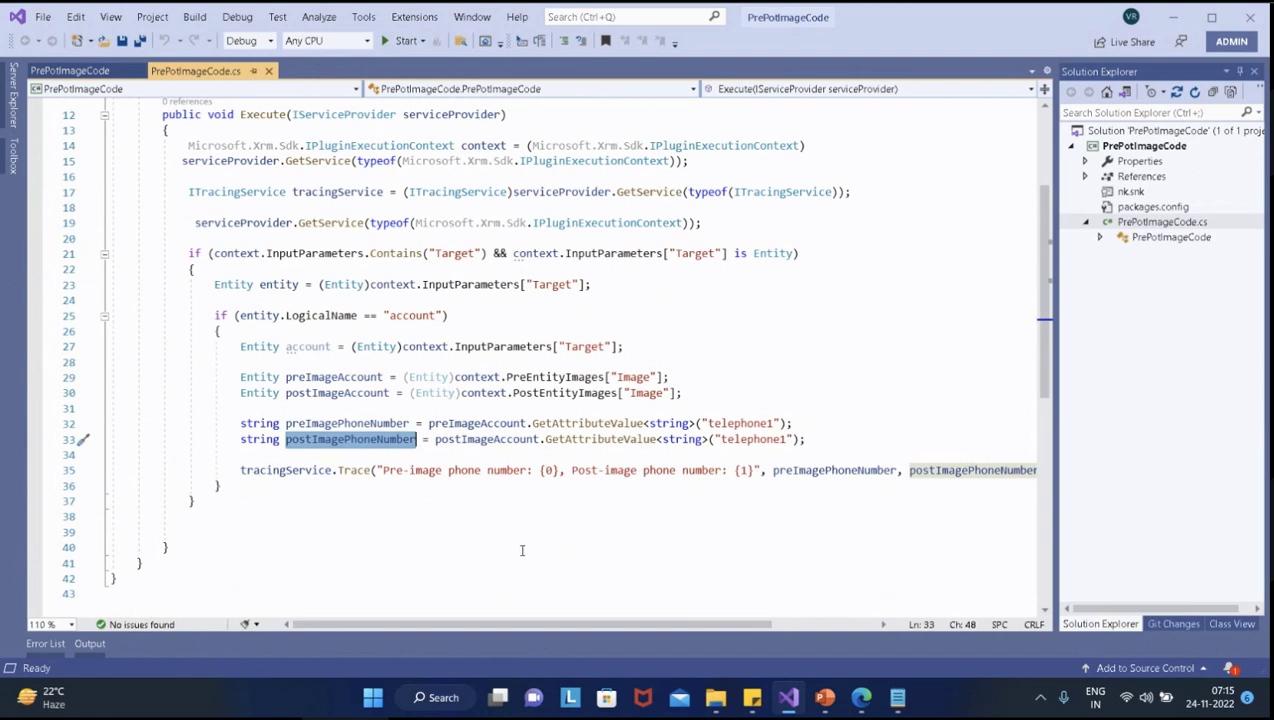
scroll(521, 550, up, 1)
scroll(521, 550, down, 2)
scroll(559, 562, up, 1)
Highlight the code block from the preImageAccount declaration to the postImagePhoneNumber line for review, then clear the selection
drag(241, 376, 830, 443)
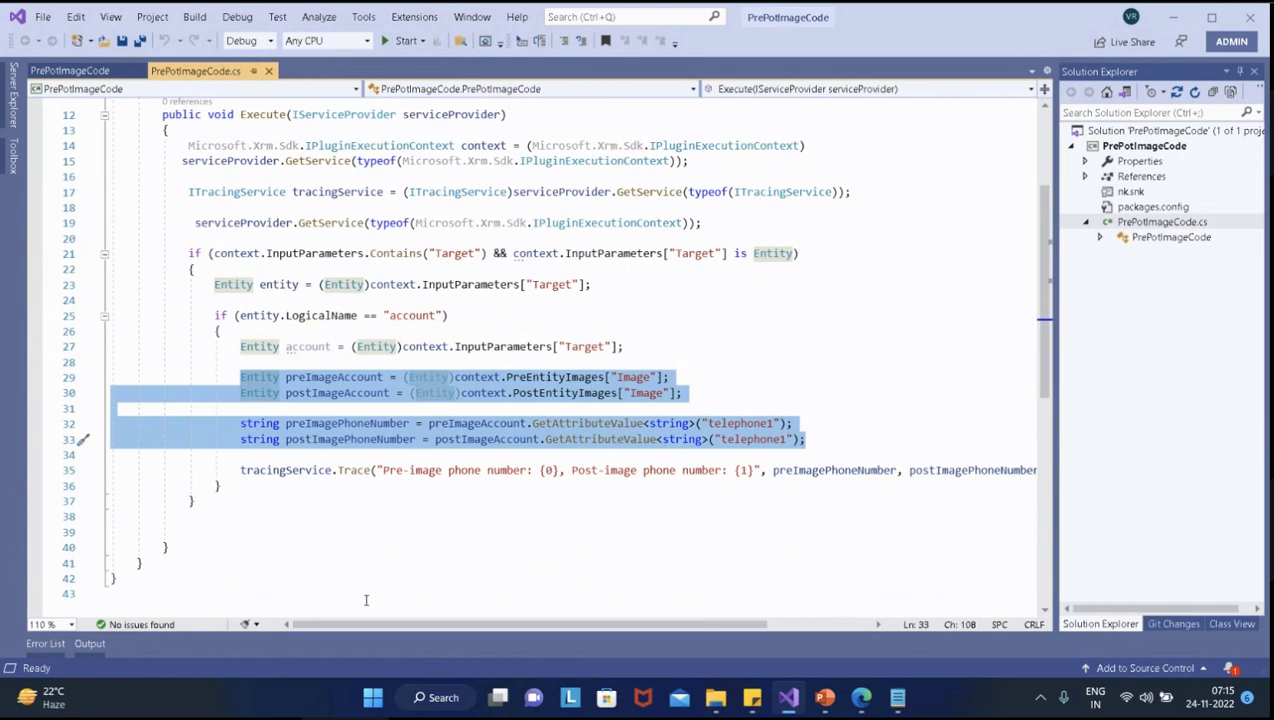
scroll(366, 600, up, 1)
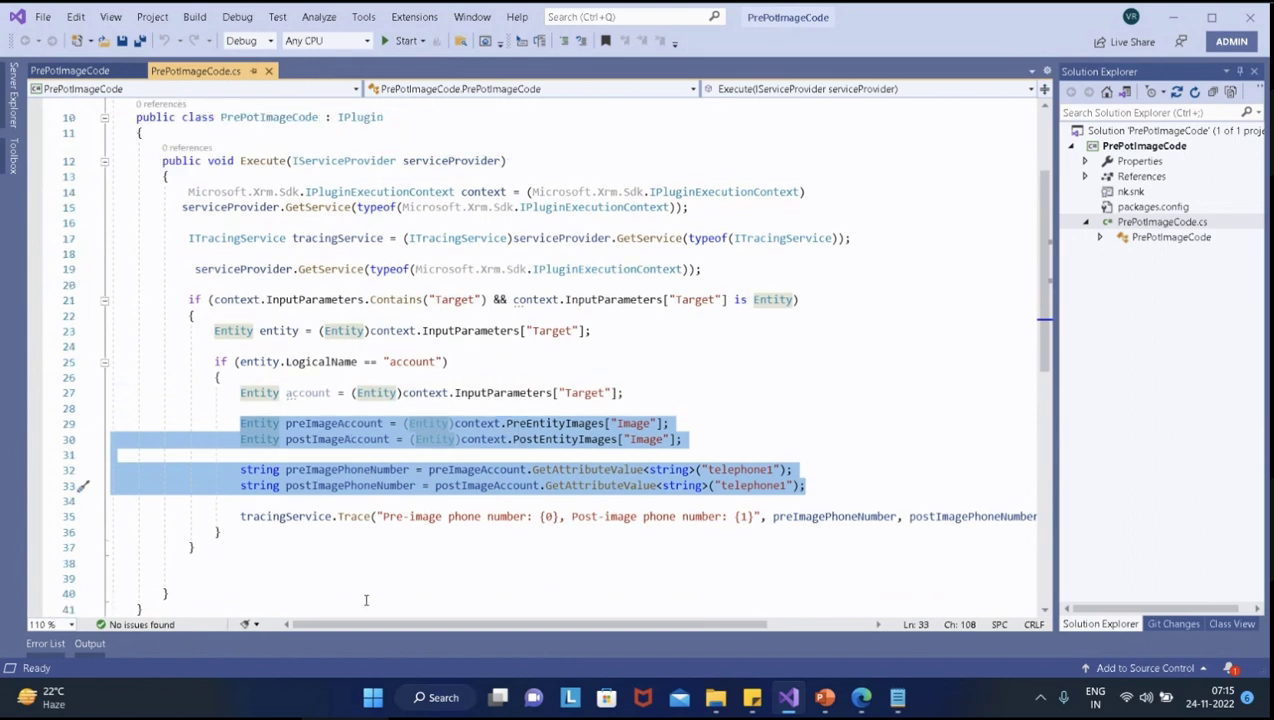
scroll(366, 600, down, 1)
click(690, 378)
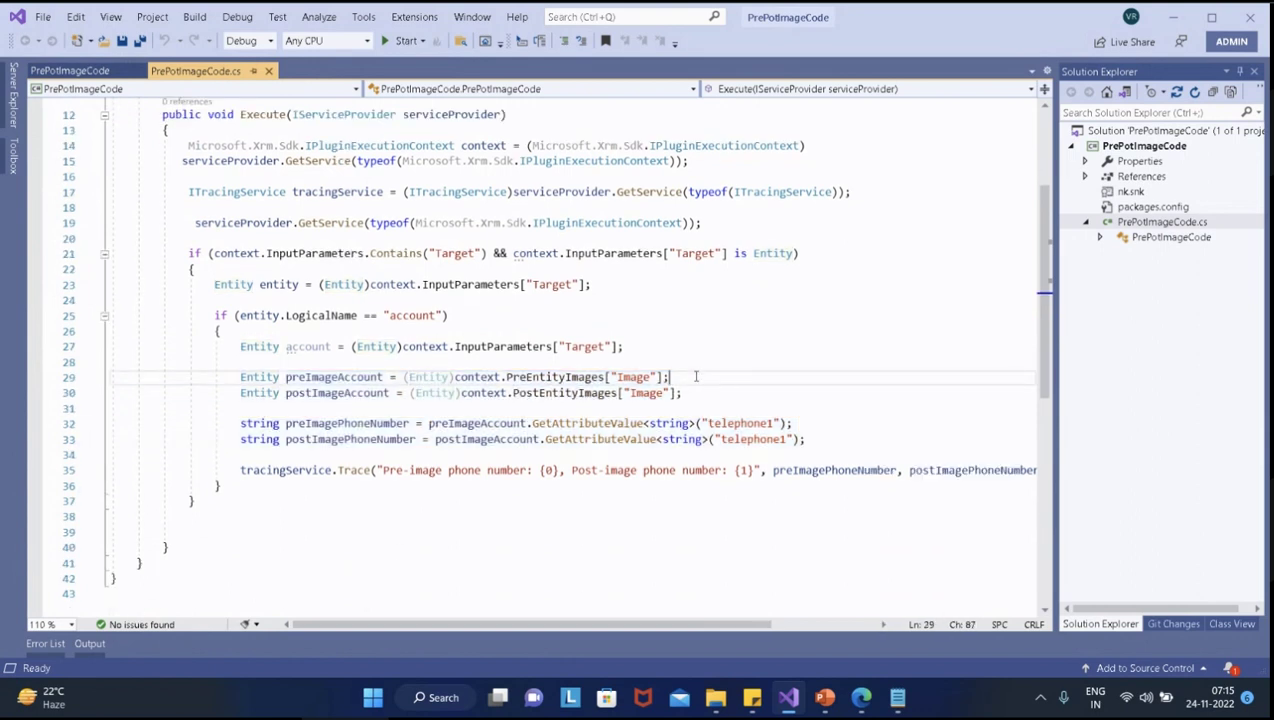
Examine the "Image" alias, the account check, both image entity variables, their telephone1 attributes and the tracingService.Trace line
double_click(633, 377)
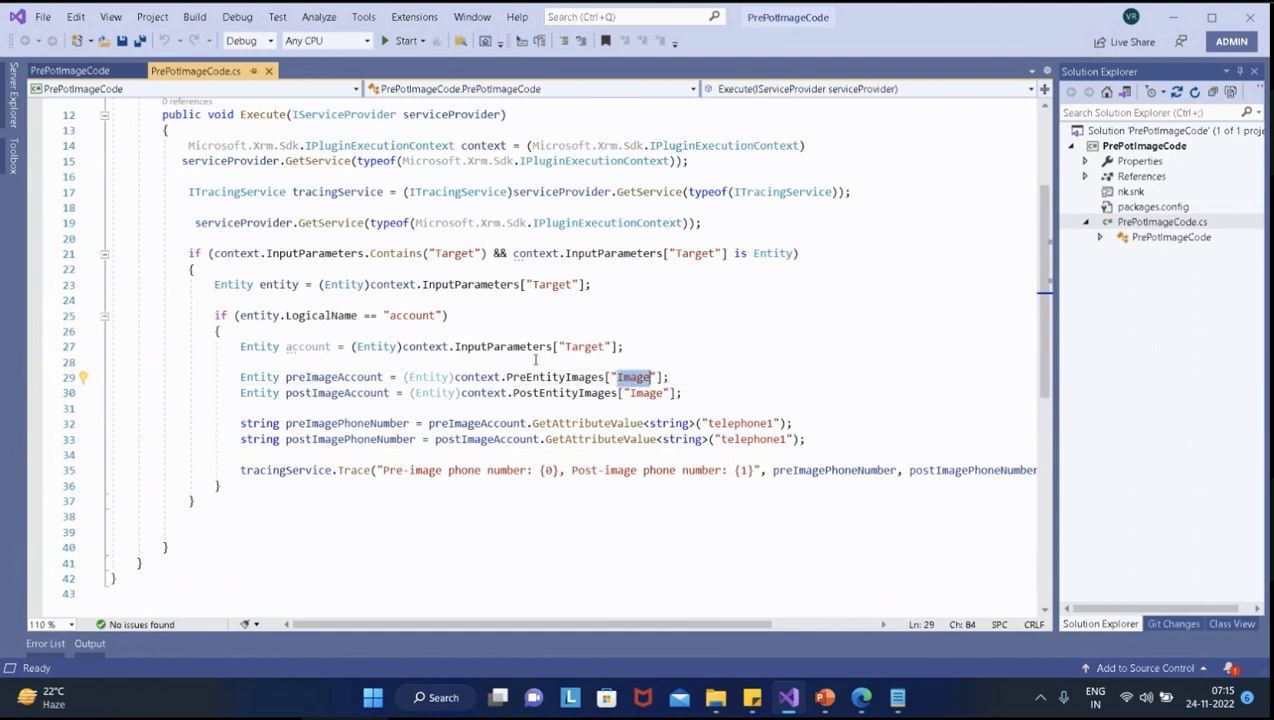
double_click(413, 315)
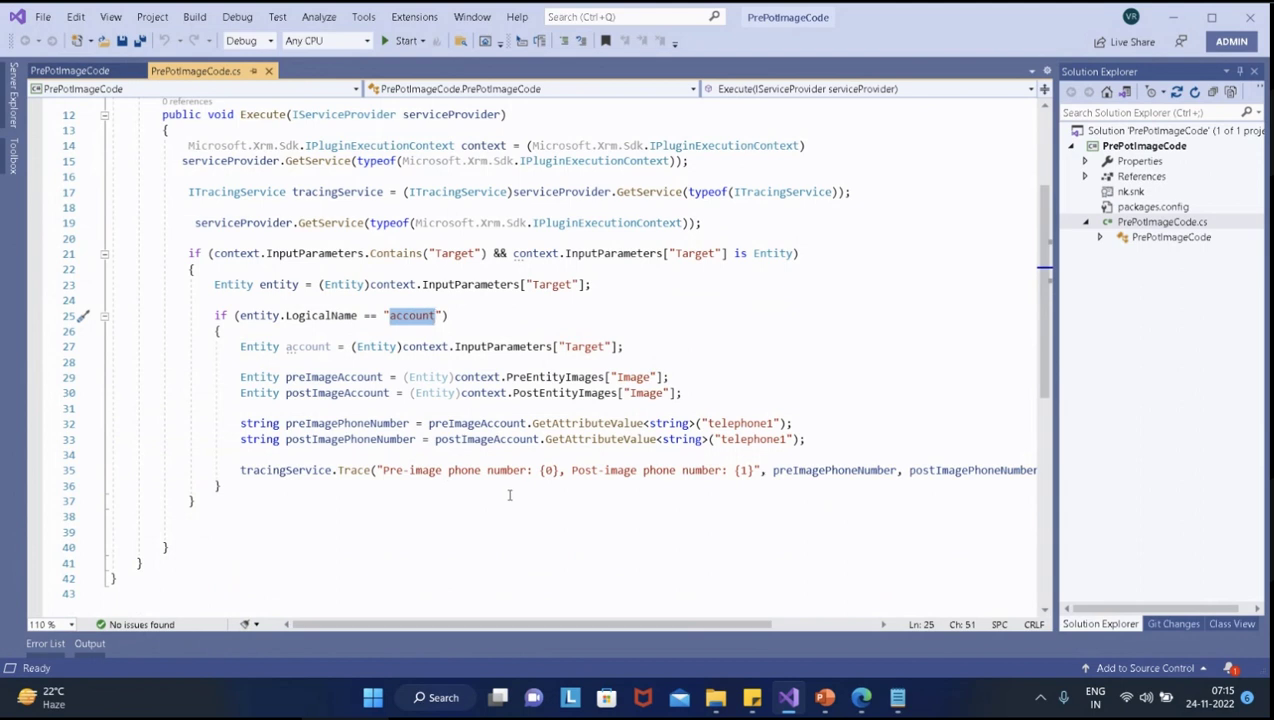
double_click(330, 377)
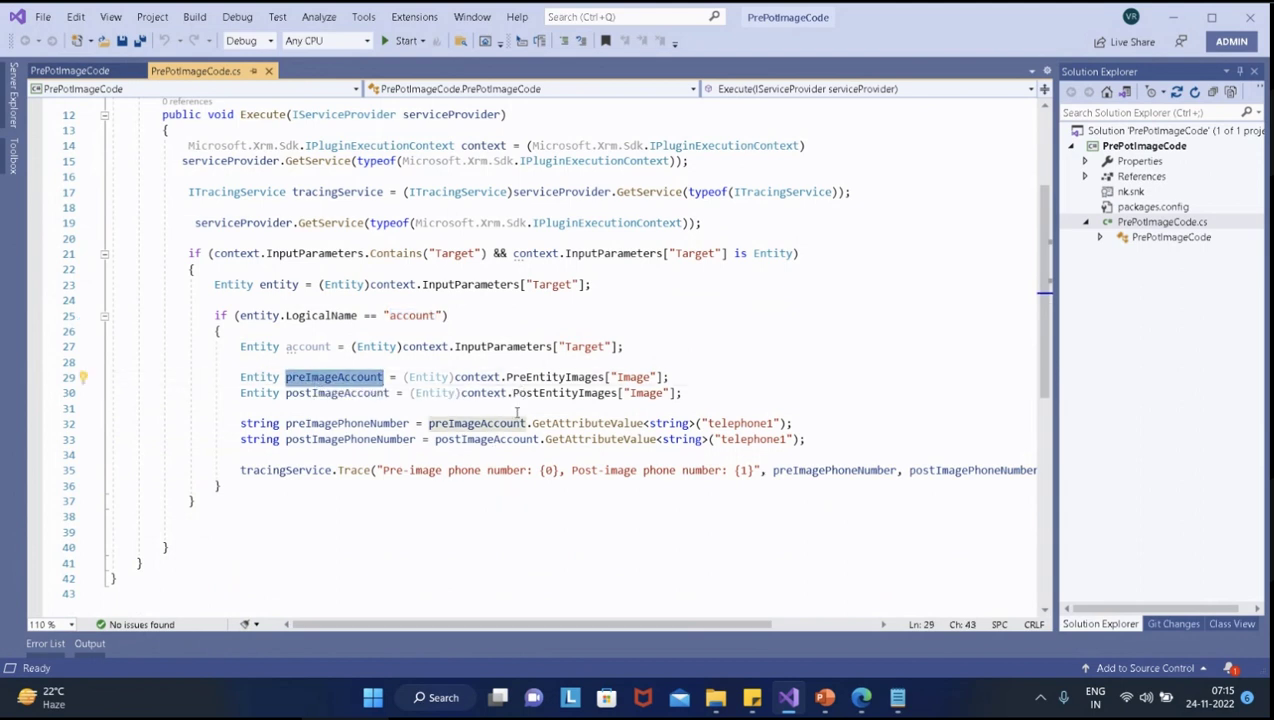
double_click(338, 393)
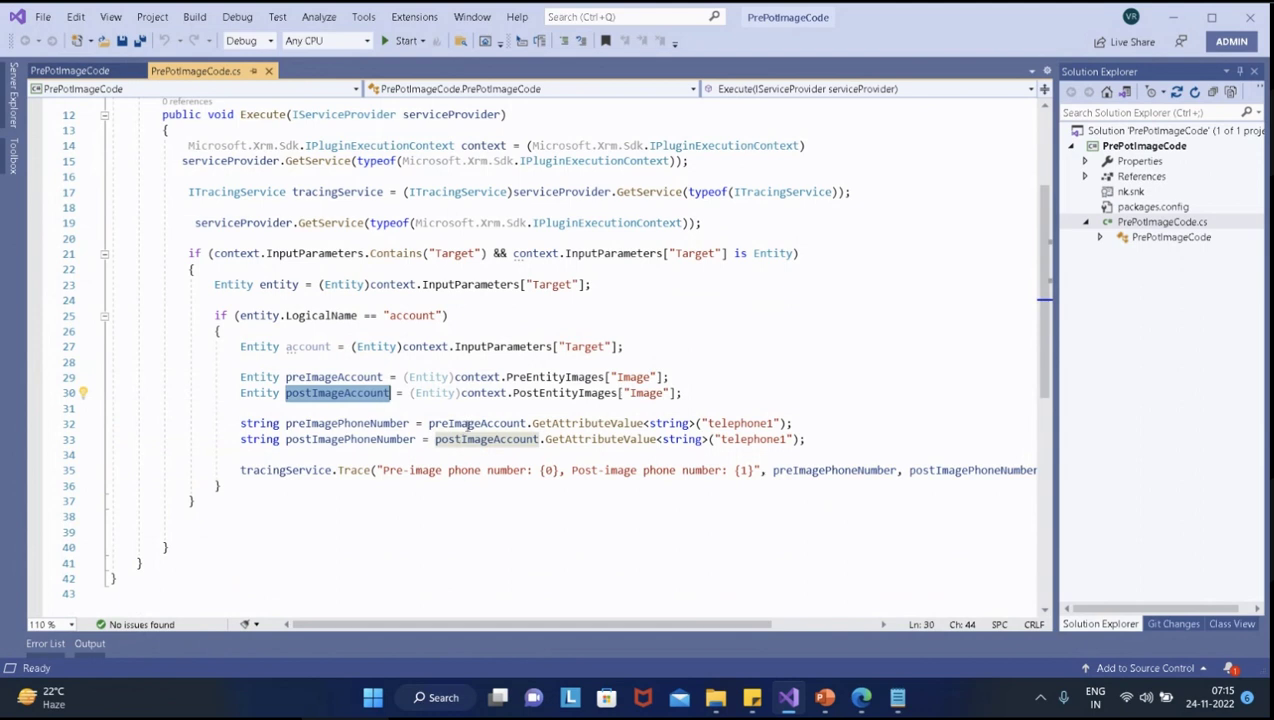
double_click(751, 425)
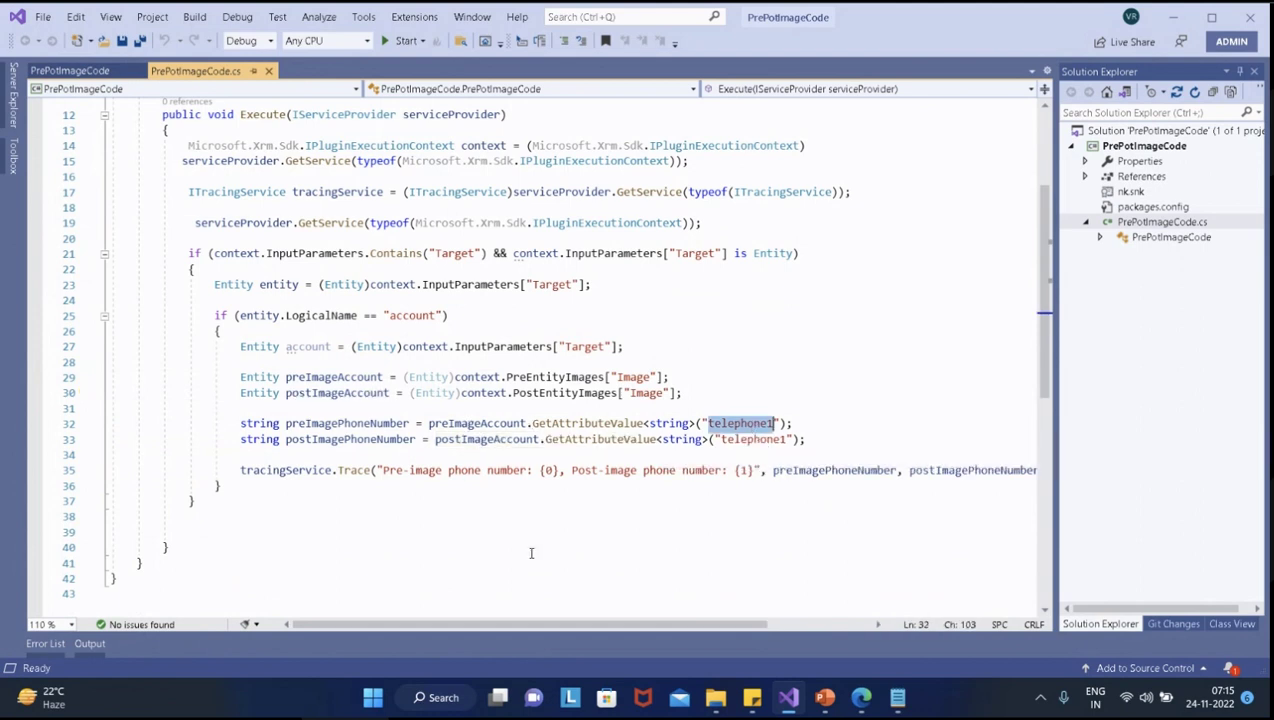
double_click(755, 440)
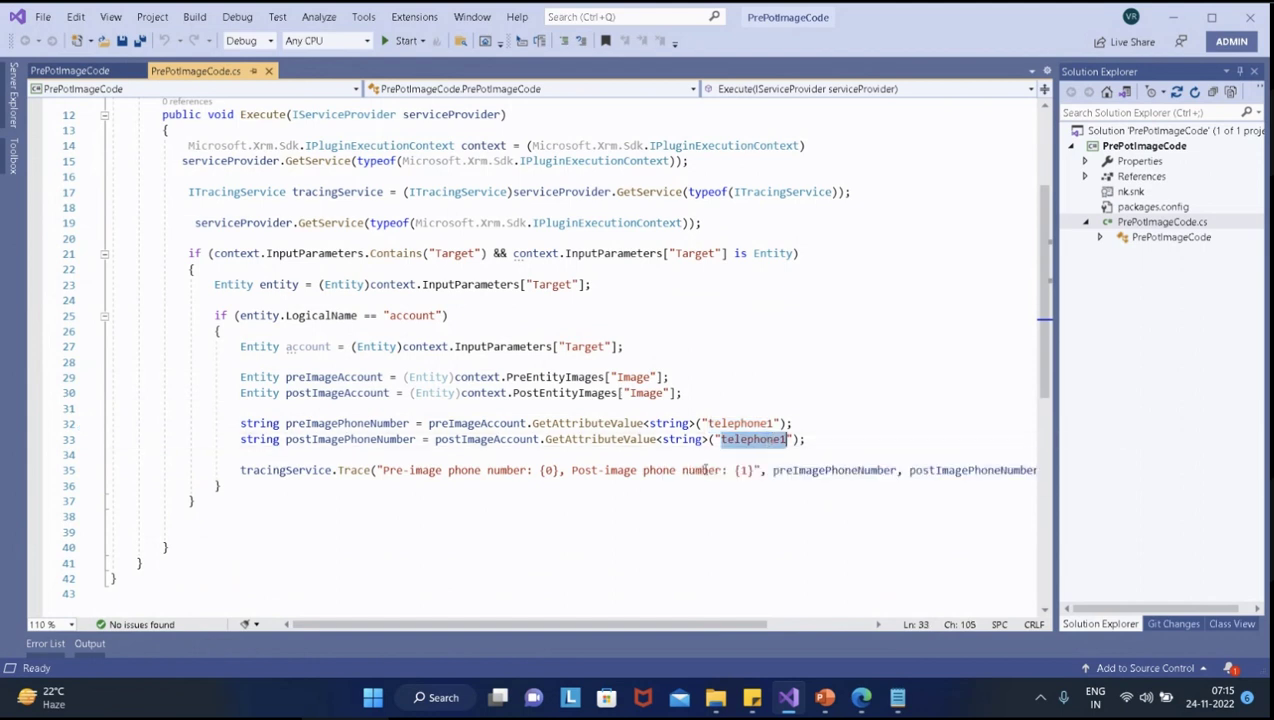
click(241, 470)
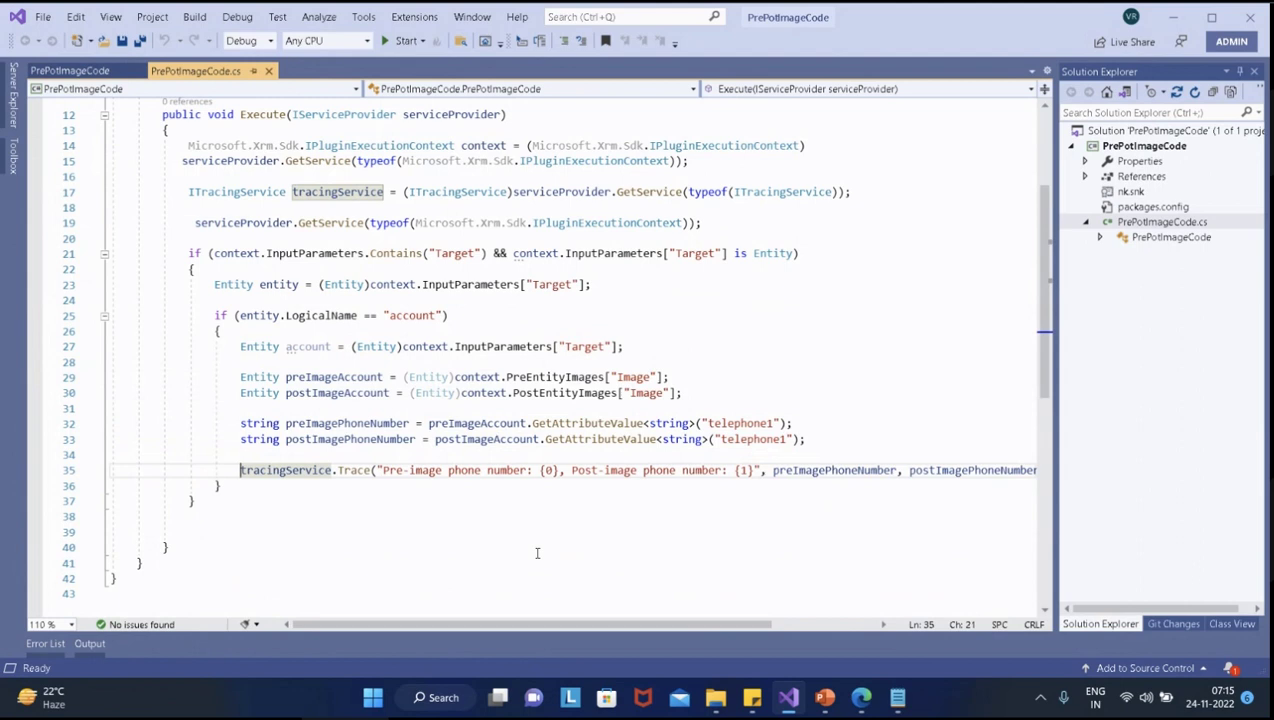
Examine the full tracingService.Trace line and the Execute method, then highlight the whole file and clear the selection
key(End)
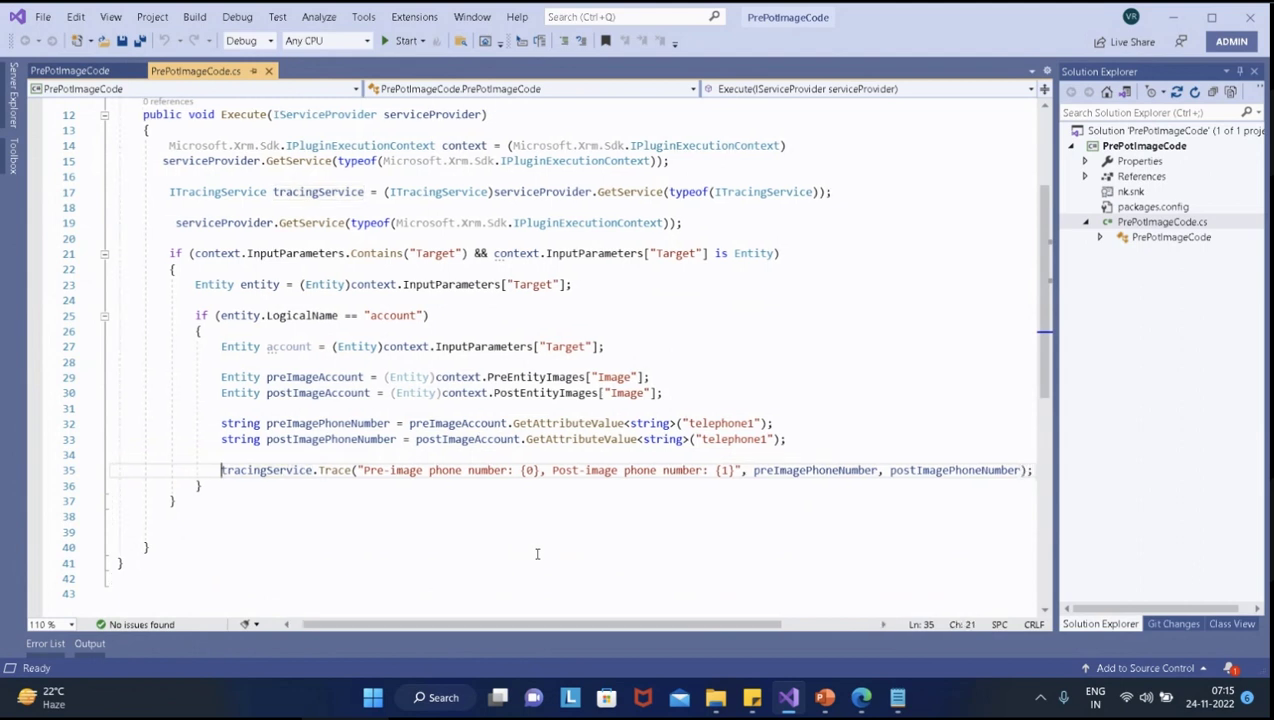
key(Home)
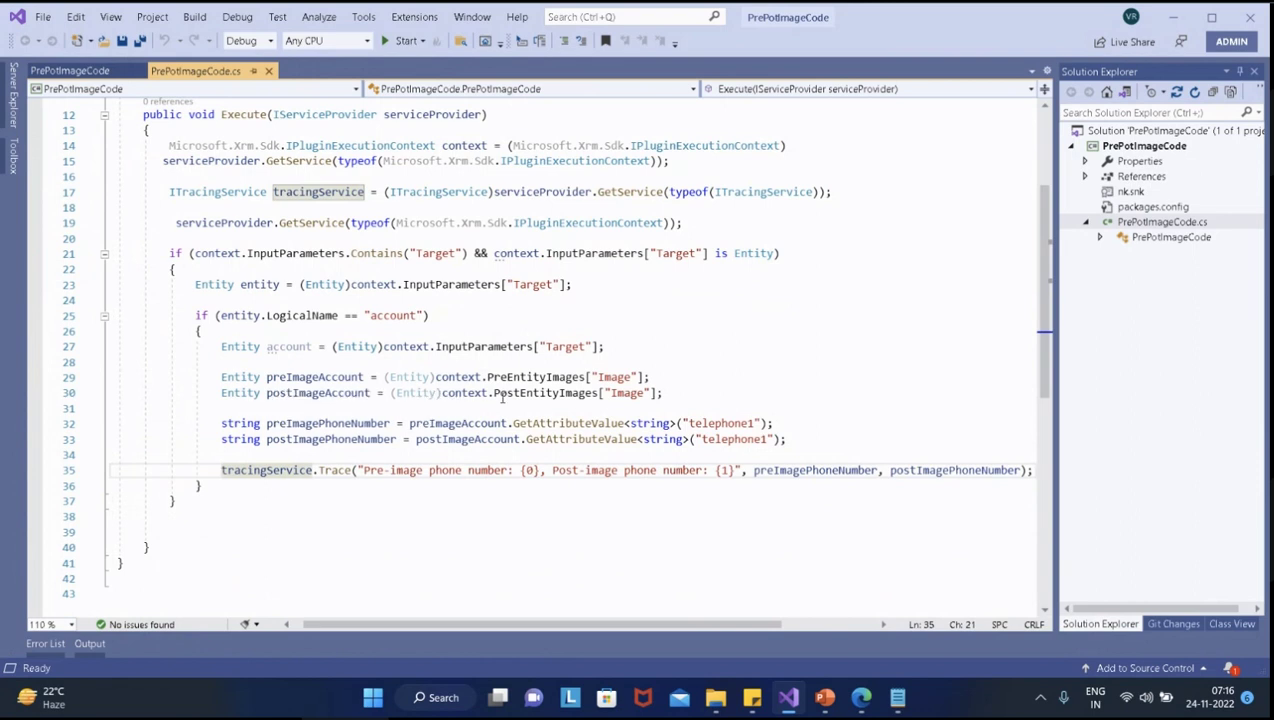
scroll(747, 440, up, 3)
scroll(838, 400, down, 2)
click(840, 404)
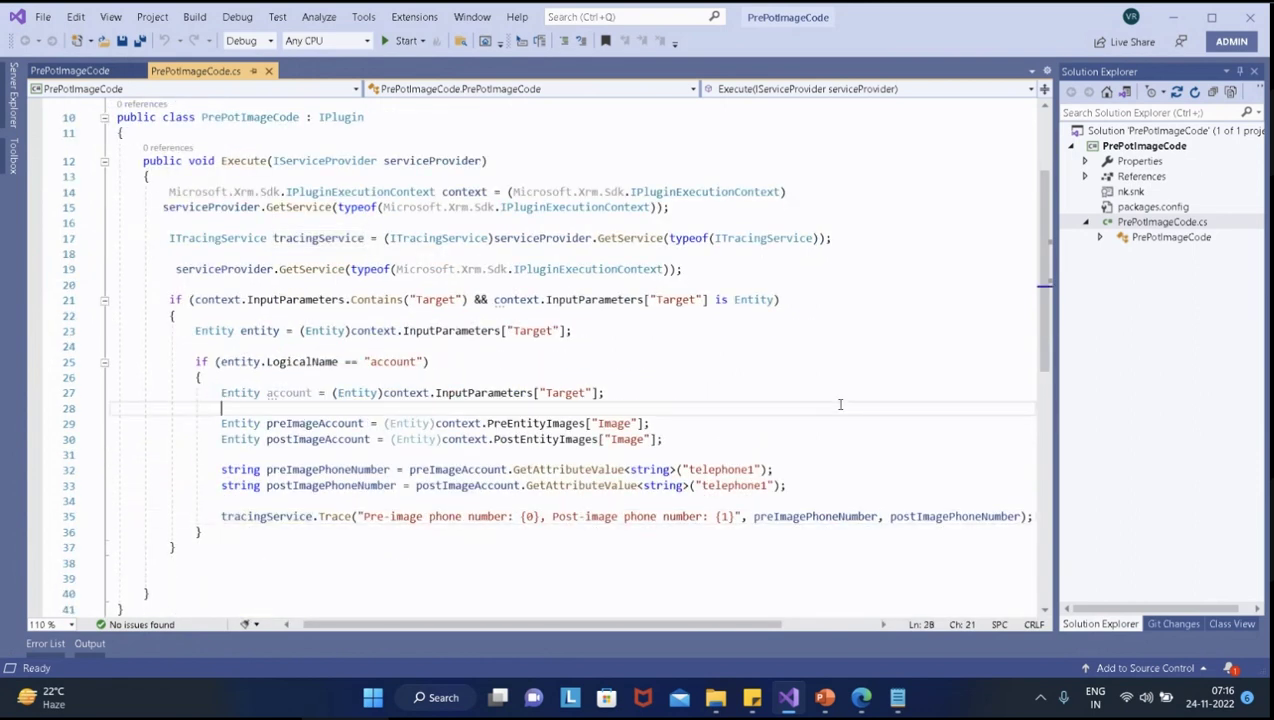
key(ctrl+a)
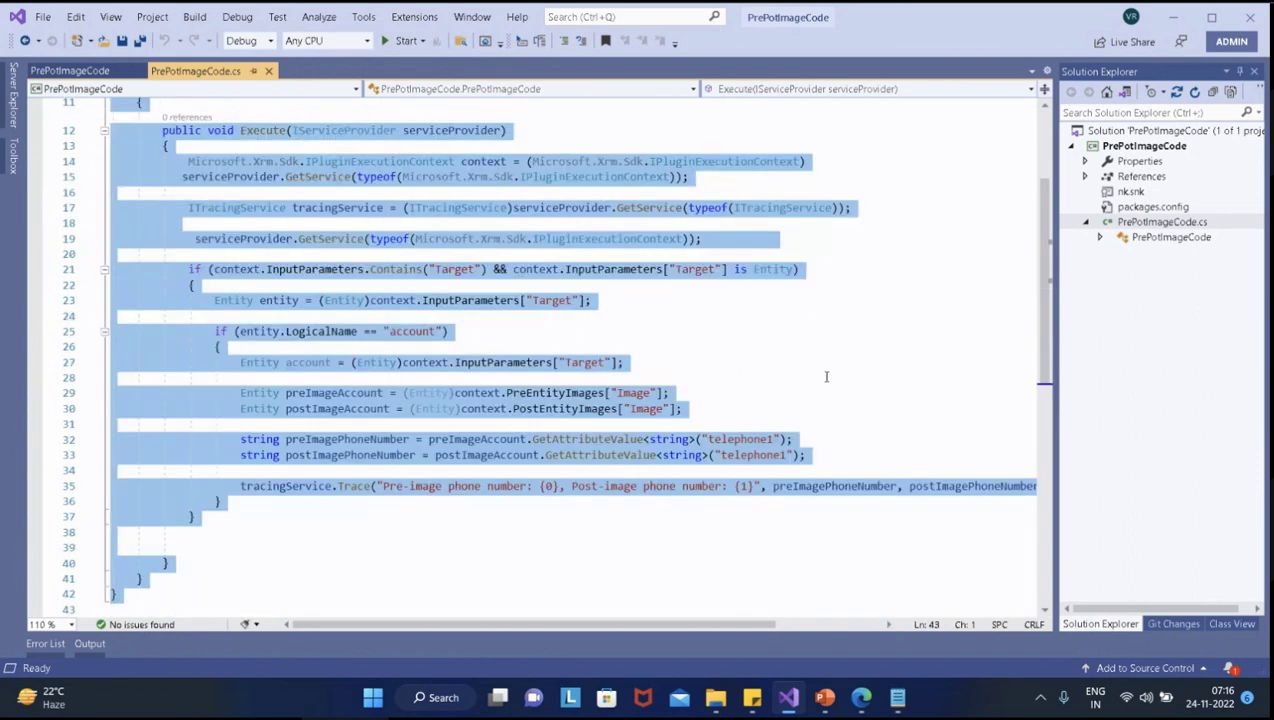
click(826, 376)
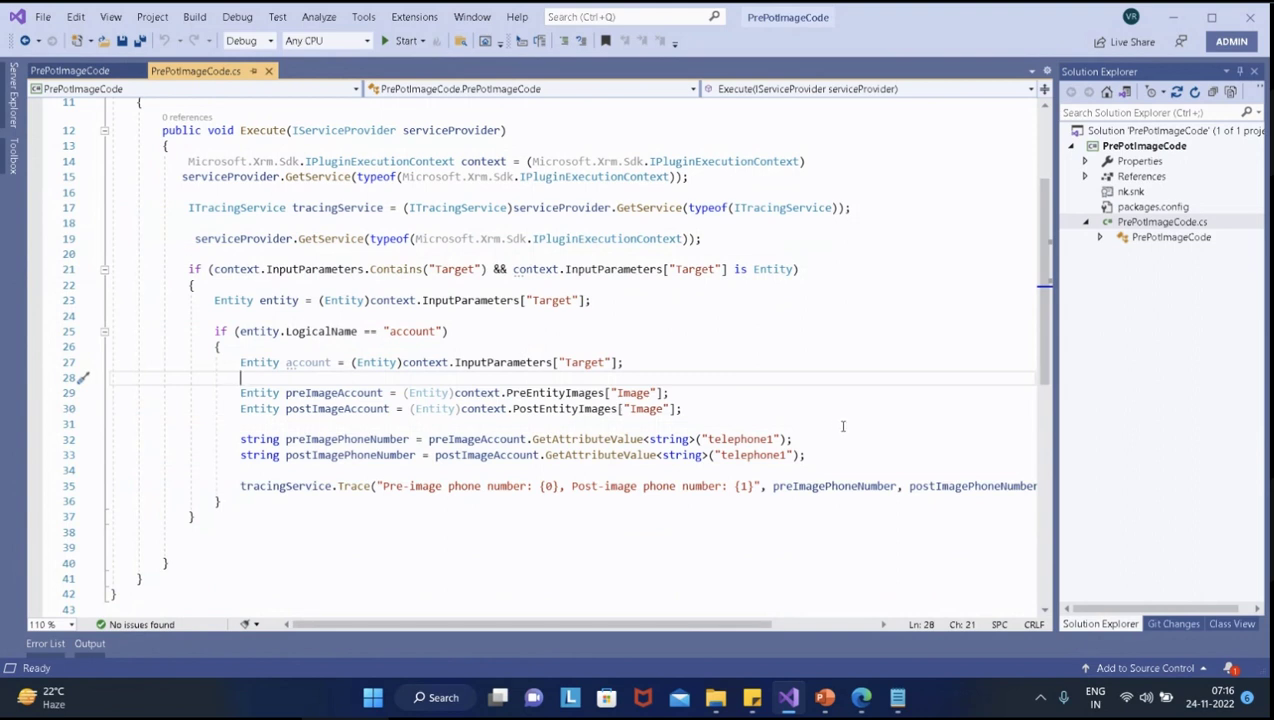
Examine the Entity casts and the context variable in the preImageAccount and postImageAccount declarations, along with the surrounding plugin code
double_click(430, 393)
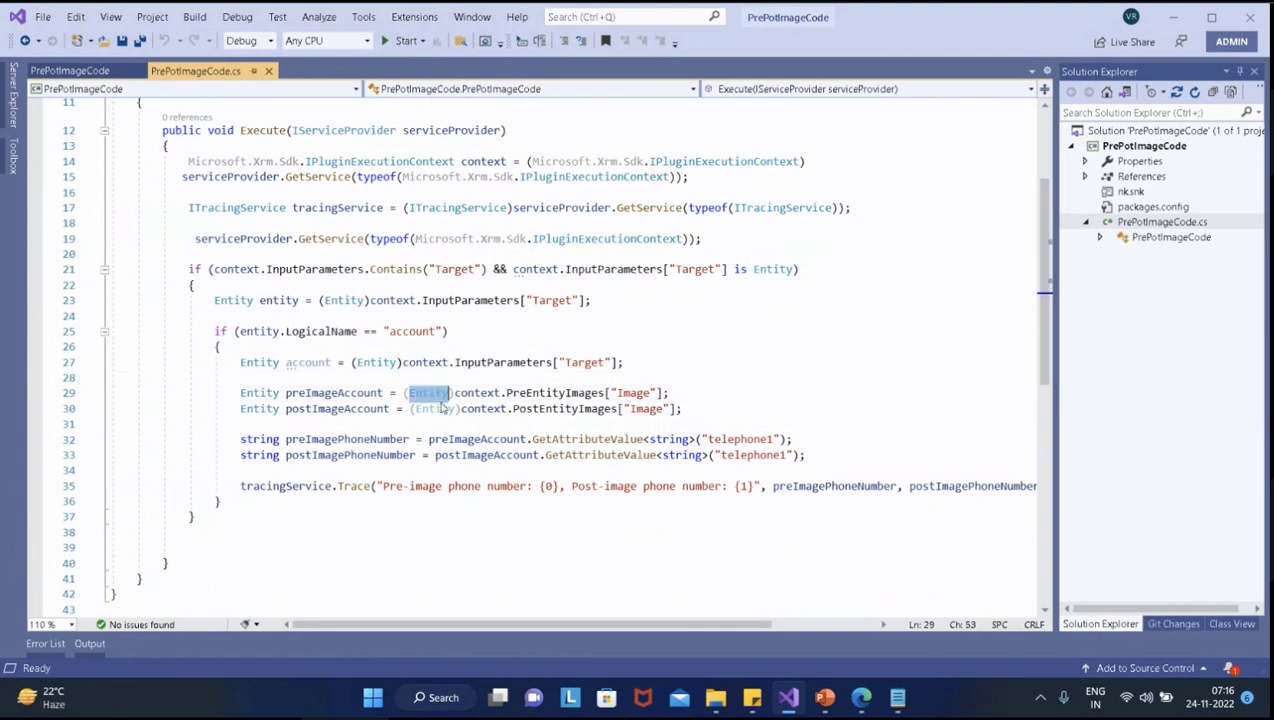
double_click(435, 409)
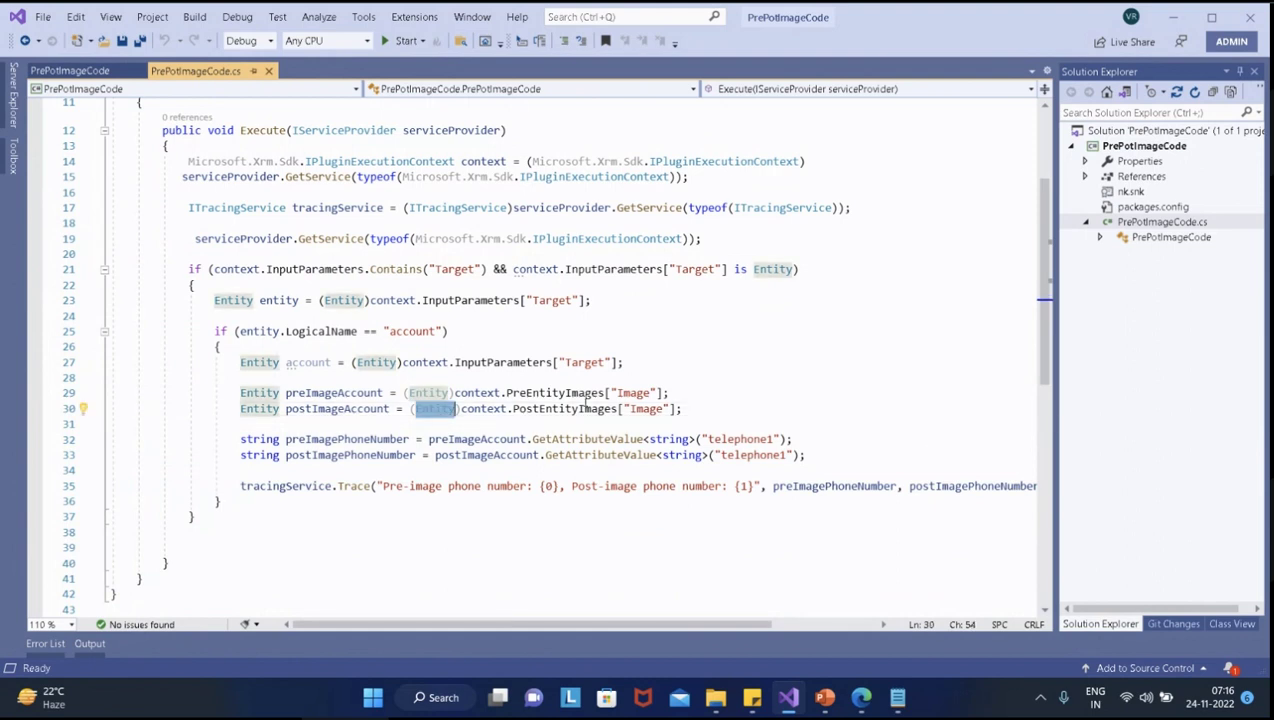
click(508, 409)
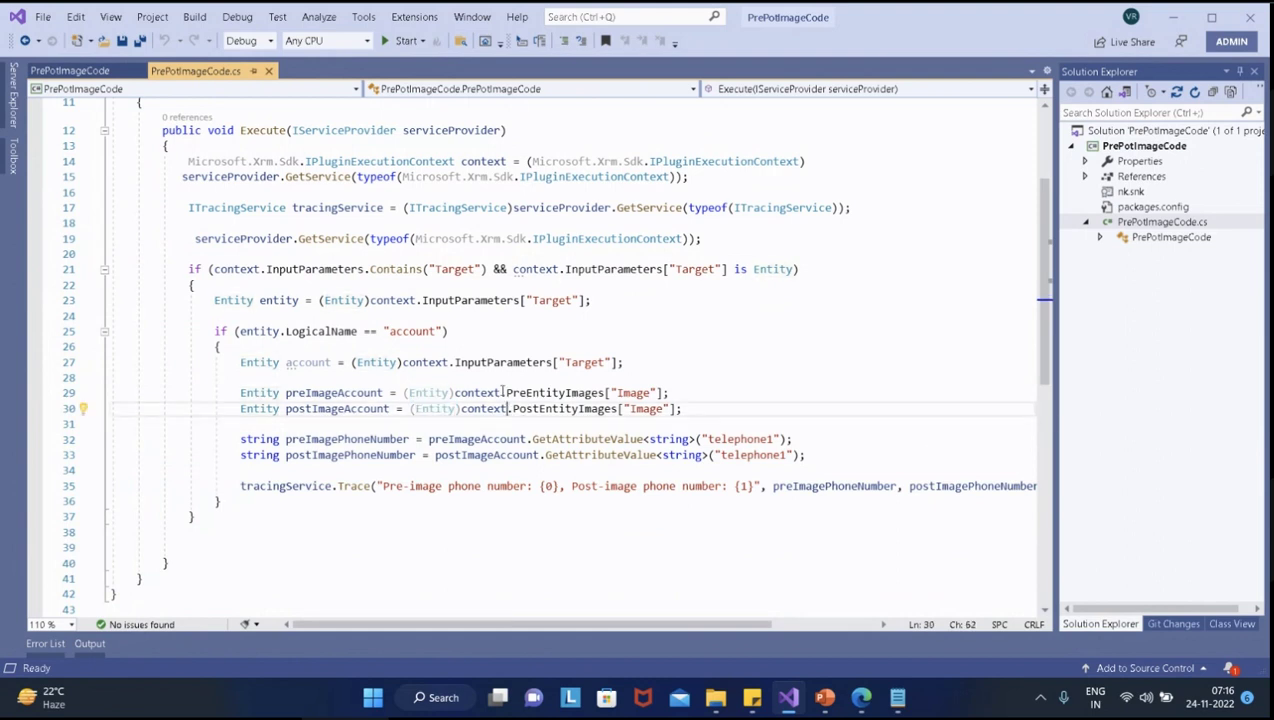
click(504, 393)
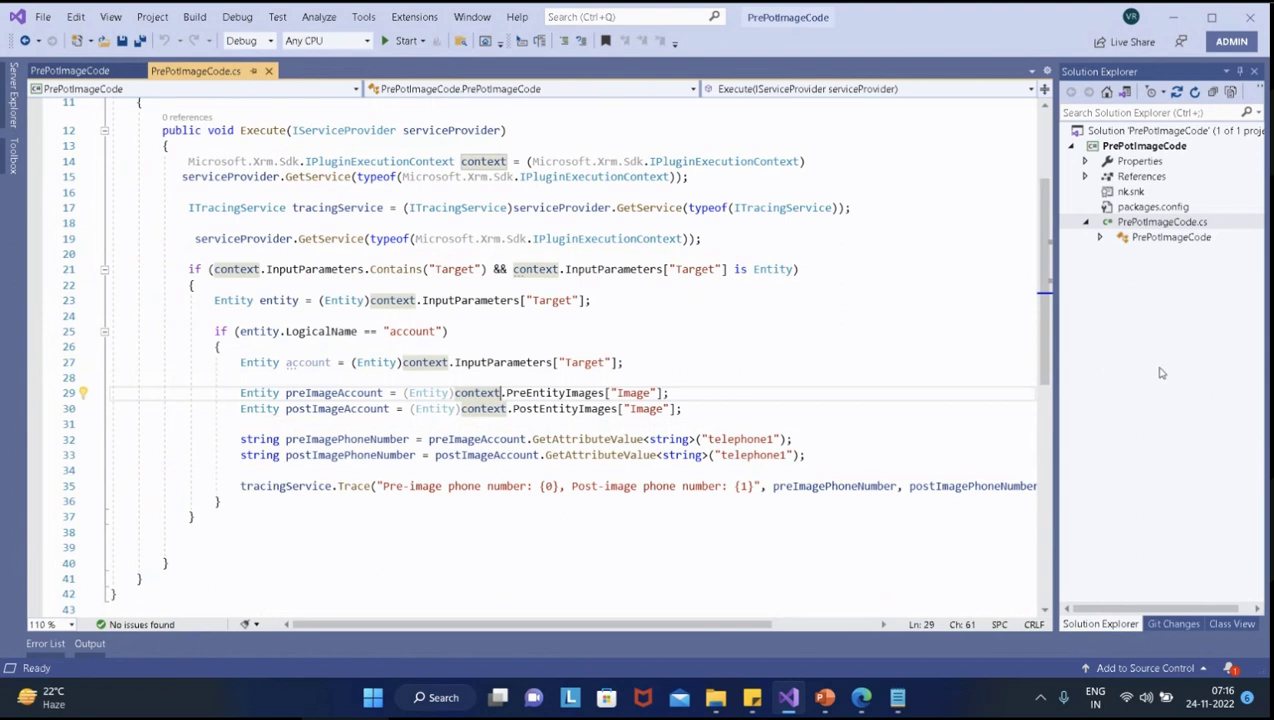
scroll(950, 381, up, 2)
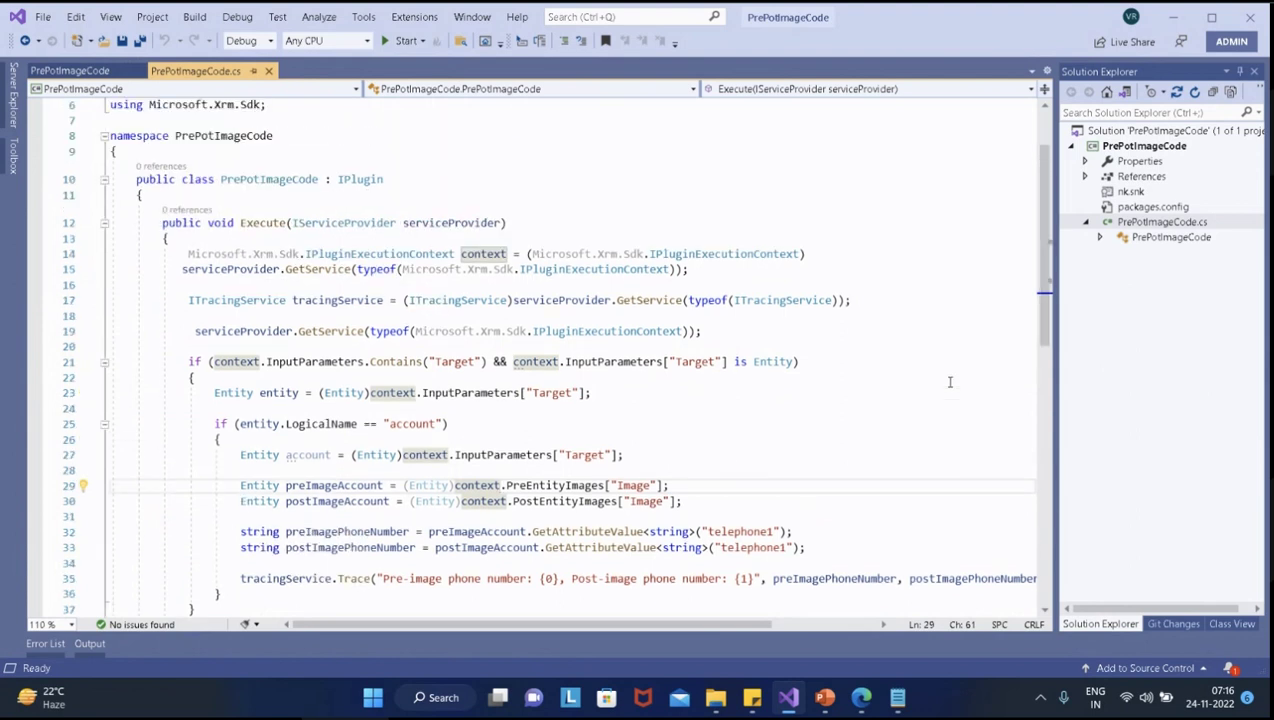
scroll(948, 382, down, 2)
scroll(943, 386, up, 3)
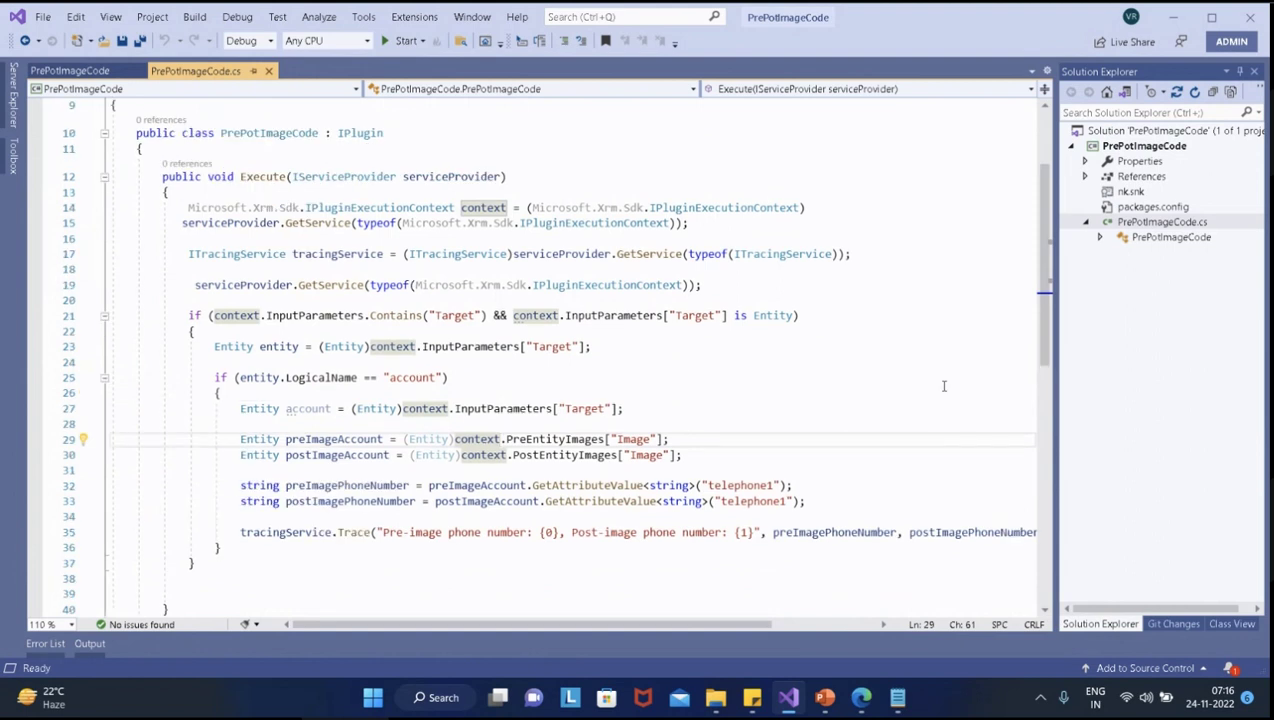
scroll(943, 386, down, 3)
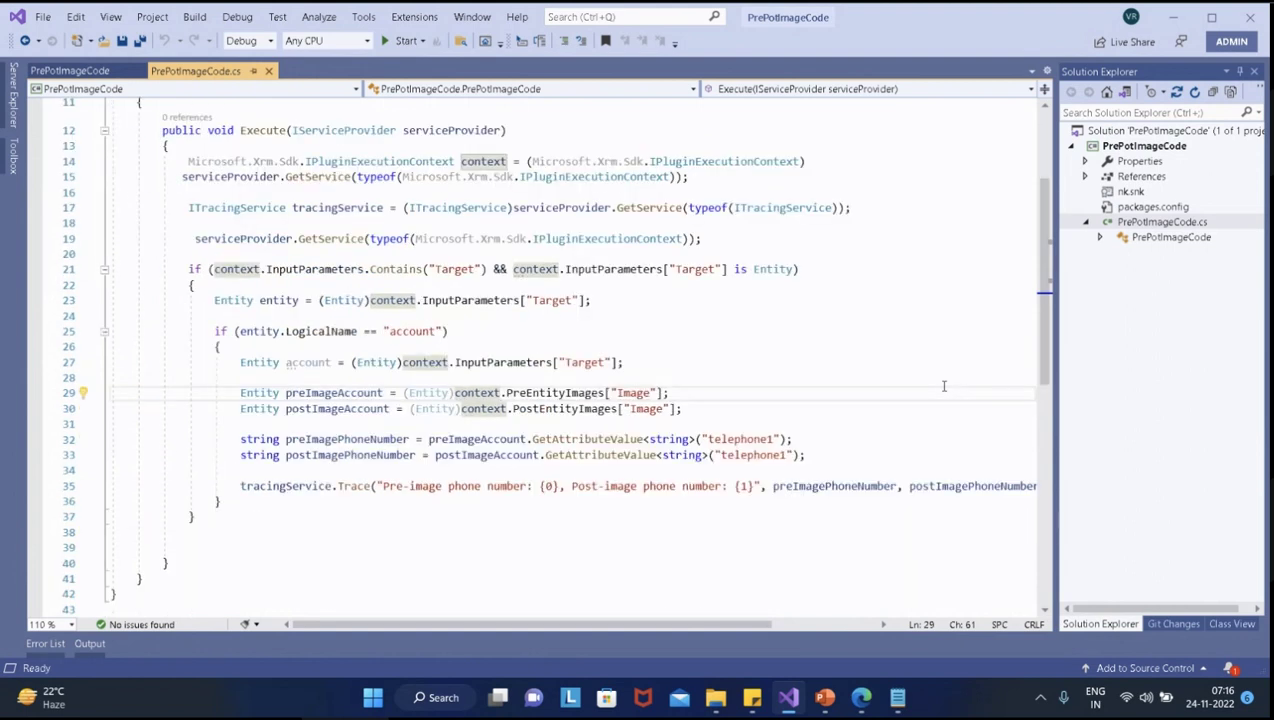
scroll(943, 386, up, 2)
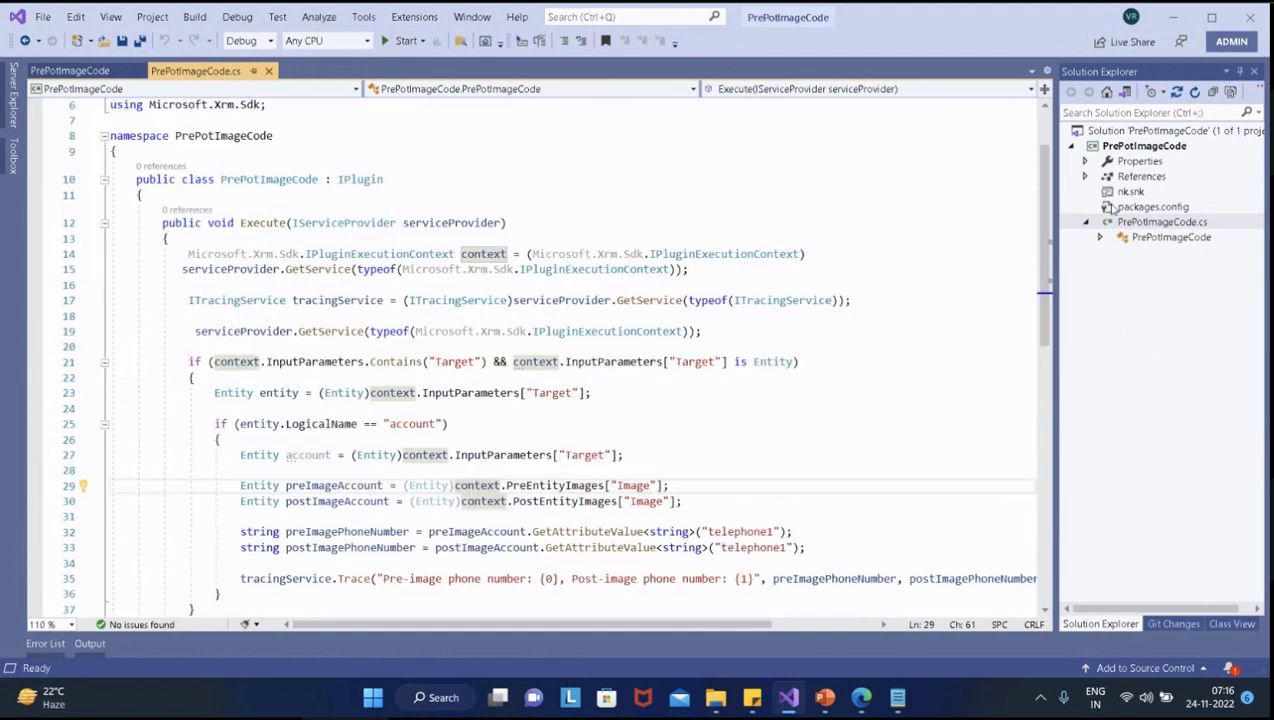
Build the PrePotImageCode project
click(1145, 148)
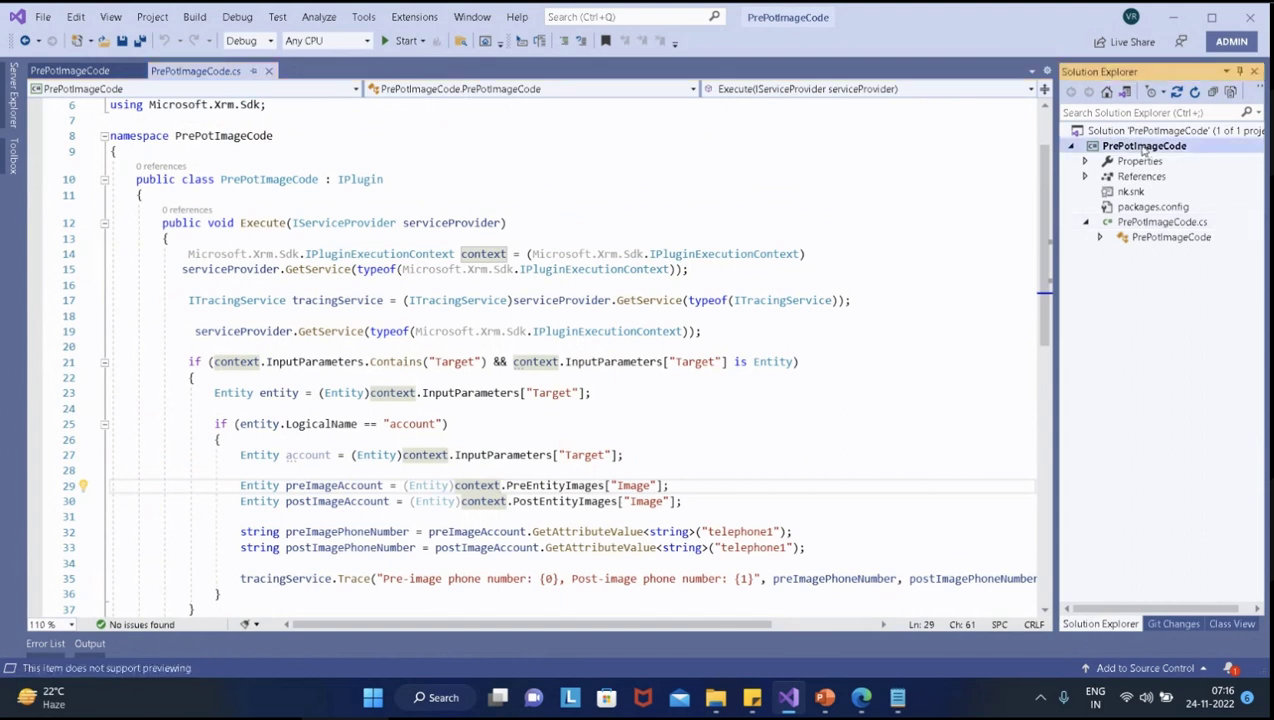
right_click(1145, 148)
key(Escape)
key(ctrl+shift+b)
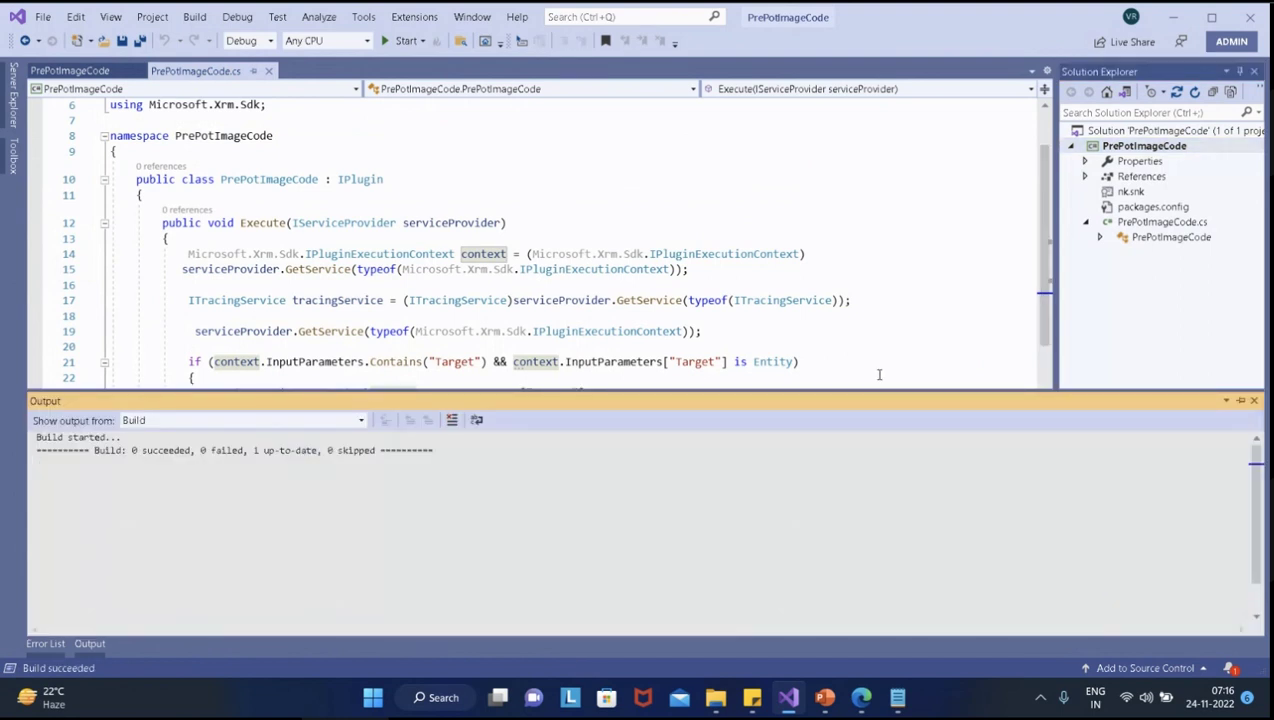
Open the PrePotImageCode project folder in File Explorer, reveal its full path, and close the folder window
click(1120, 150)
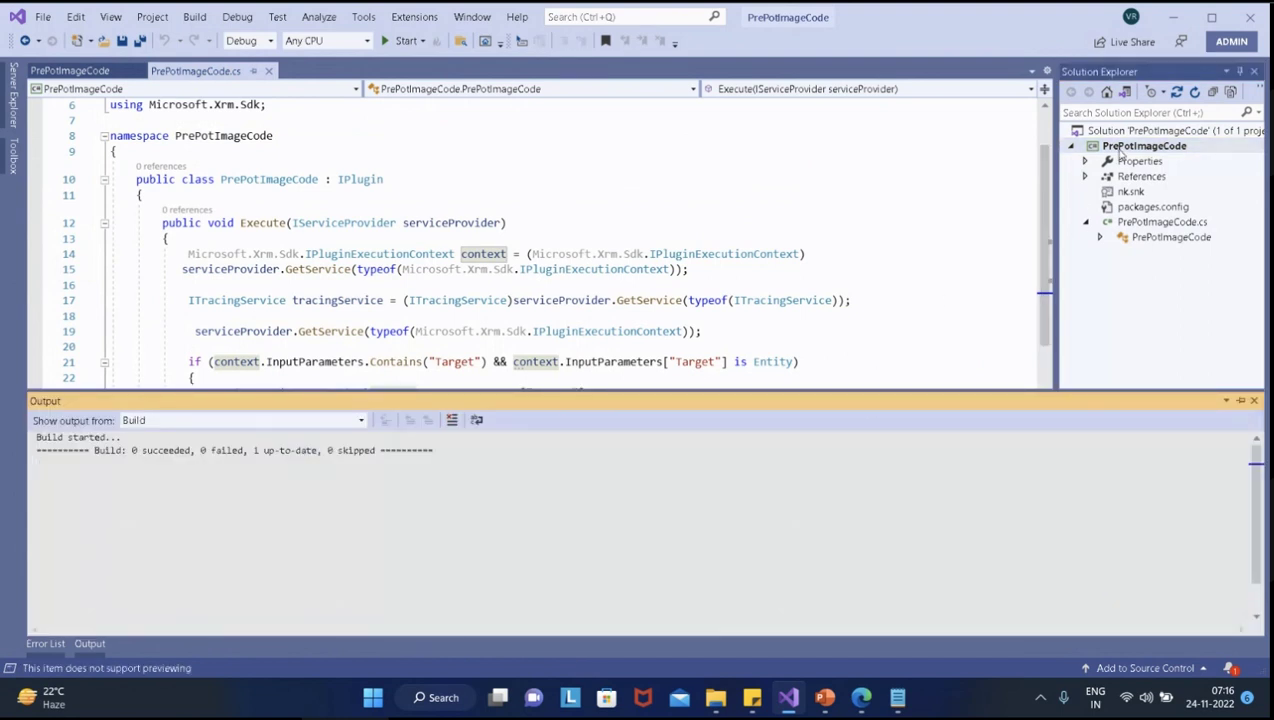
right_click(1120, 152)
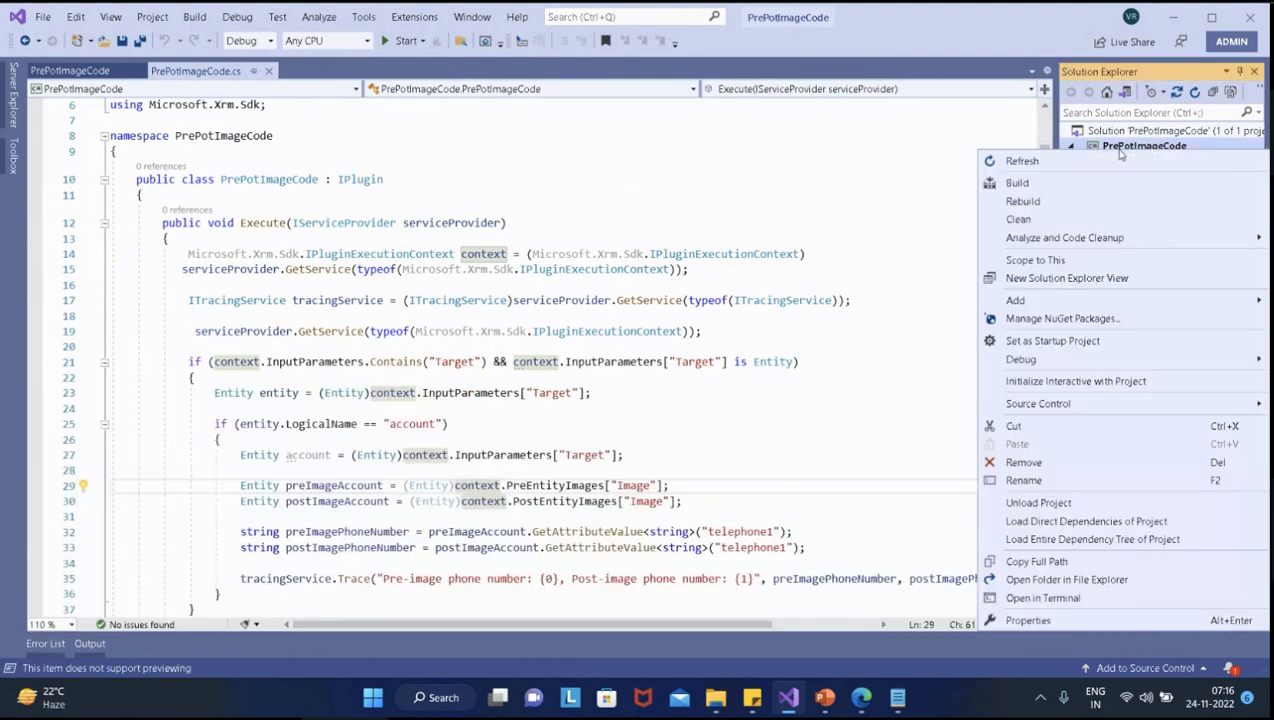
click(1074, 584)
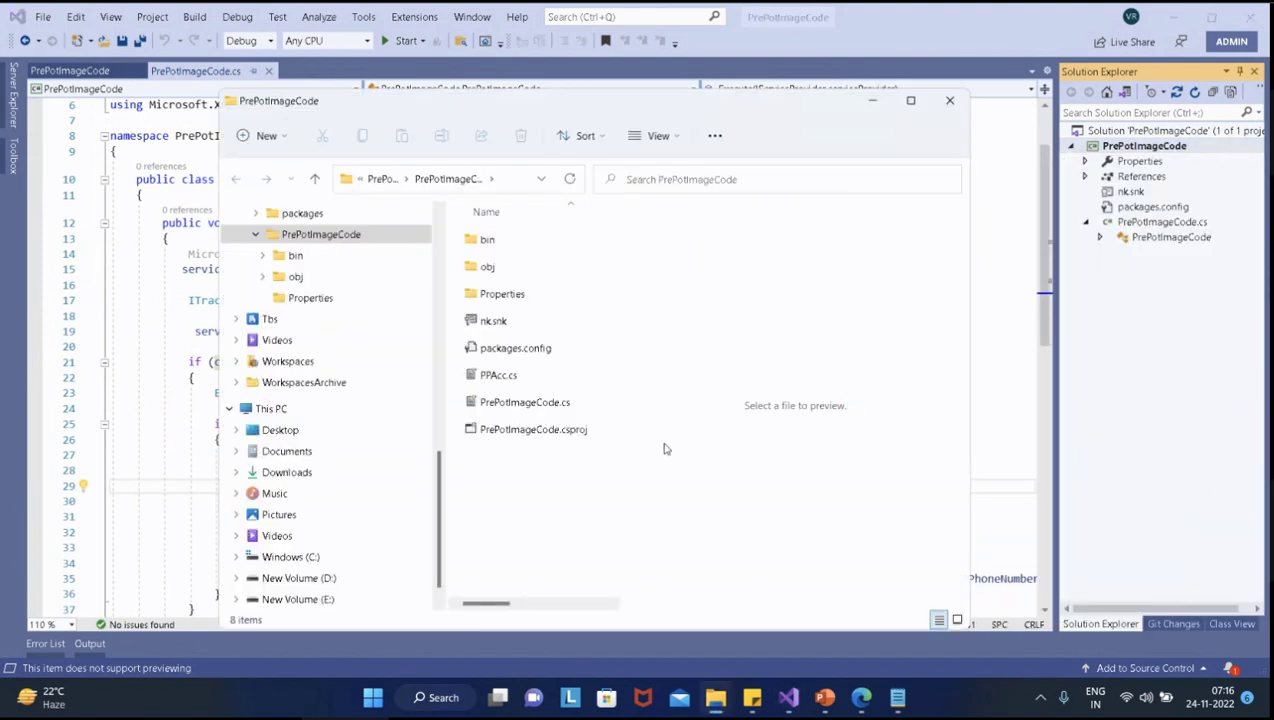
click(508, 179)
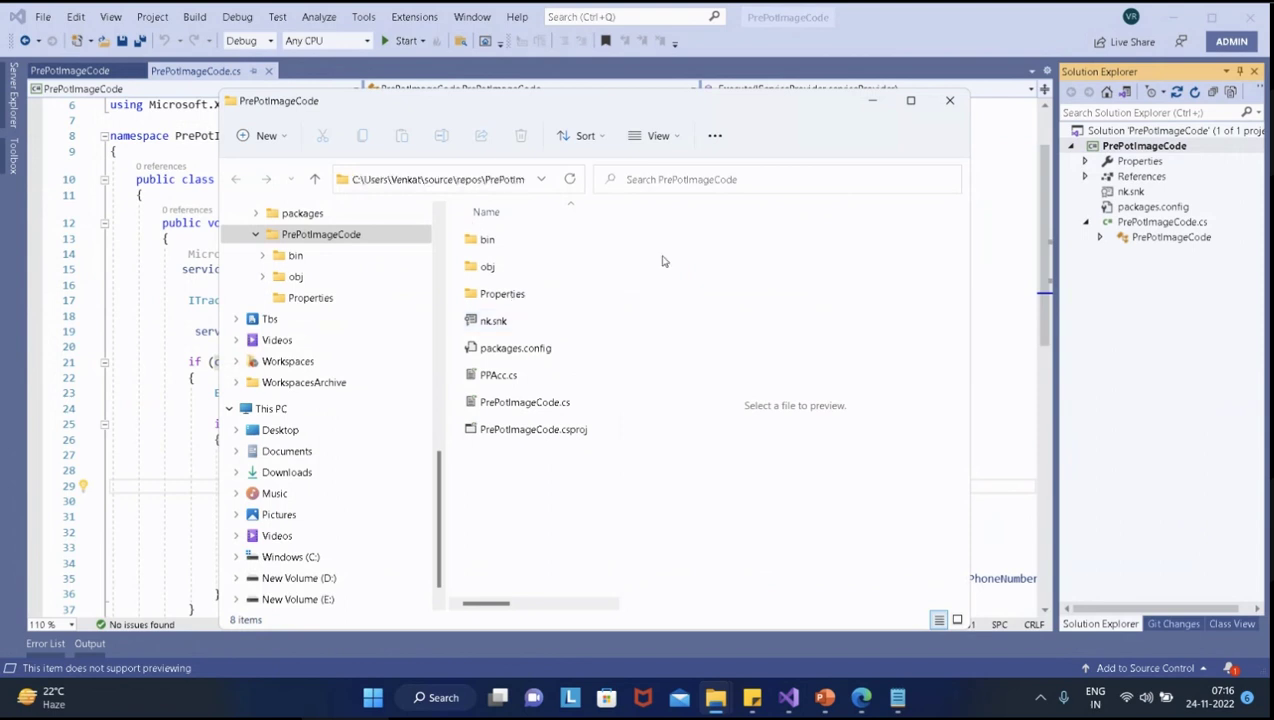
click(948, 102)
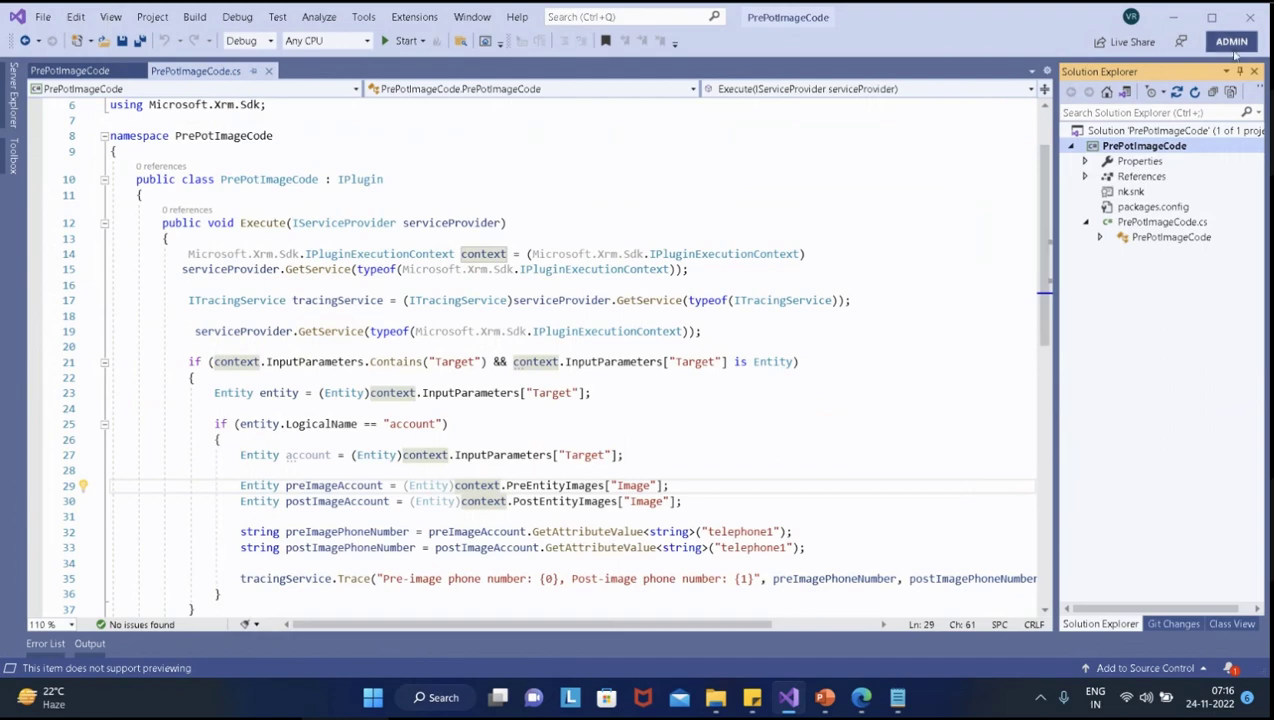
Minimize Visual Studio and browse in File Explorer to the Ddevtools1\Tools\PluginRegistration folder on the D: drive
click(1178, 22)
click(716, 698)
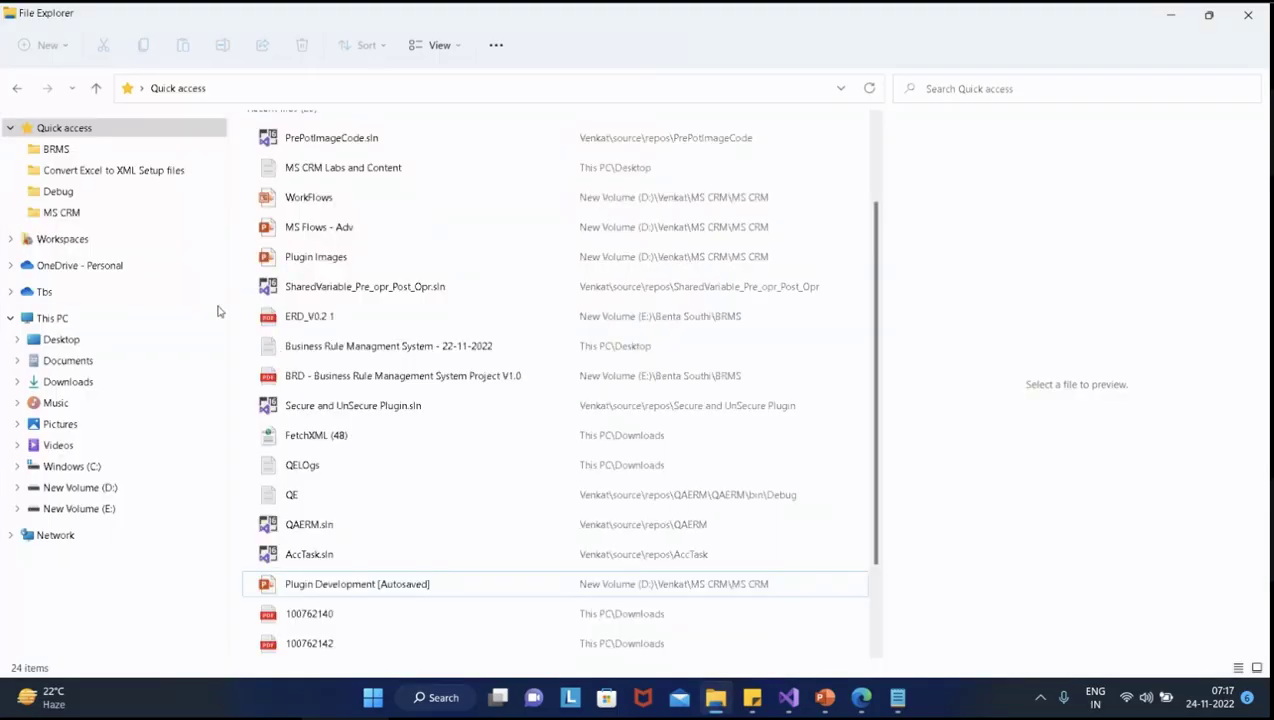
click(122, 488)
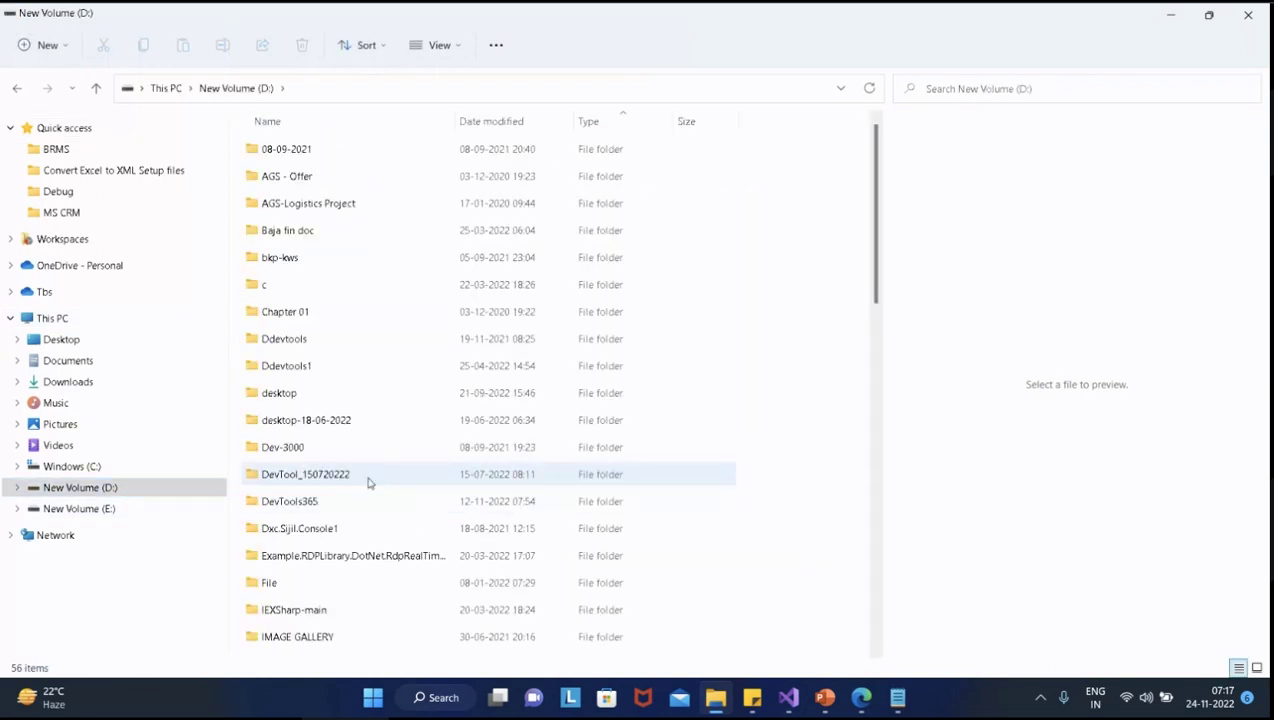
click(368, 482)
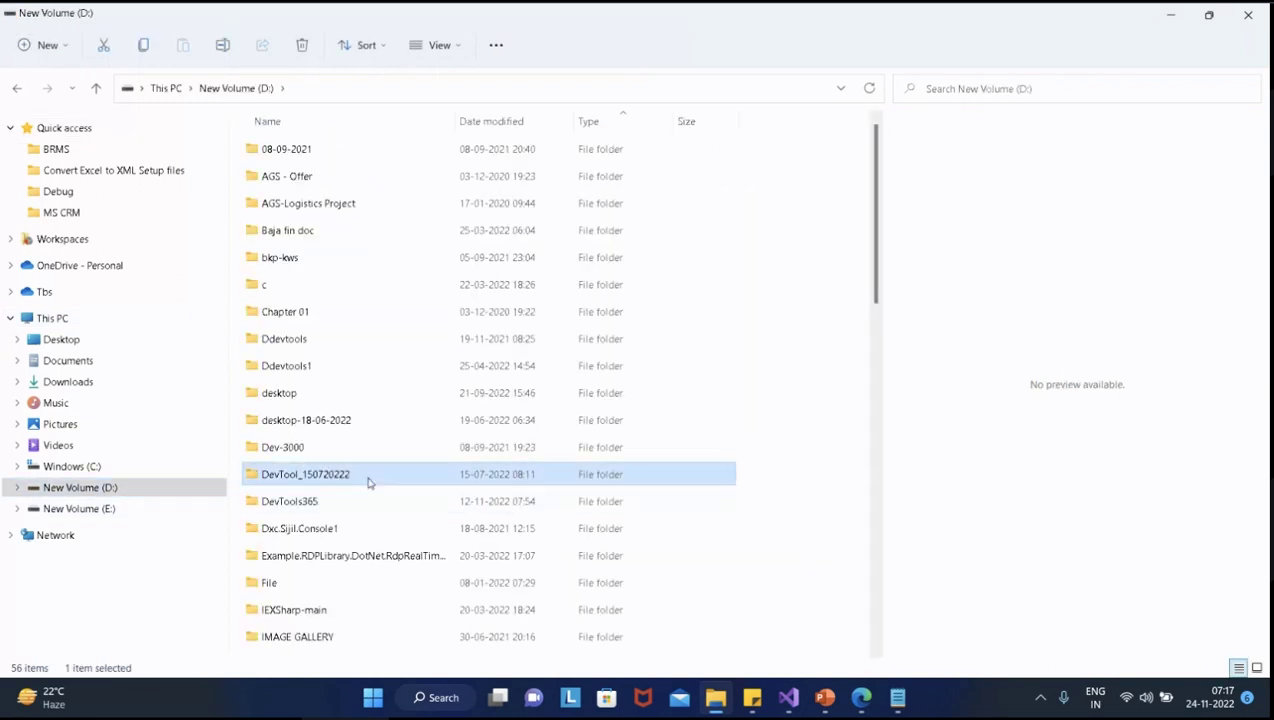
click(311, 366)
double_click(311, 366)
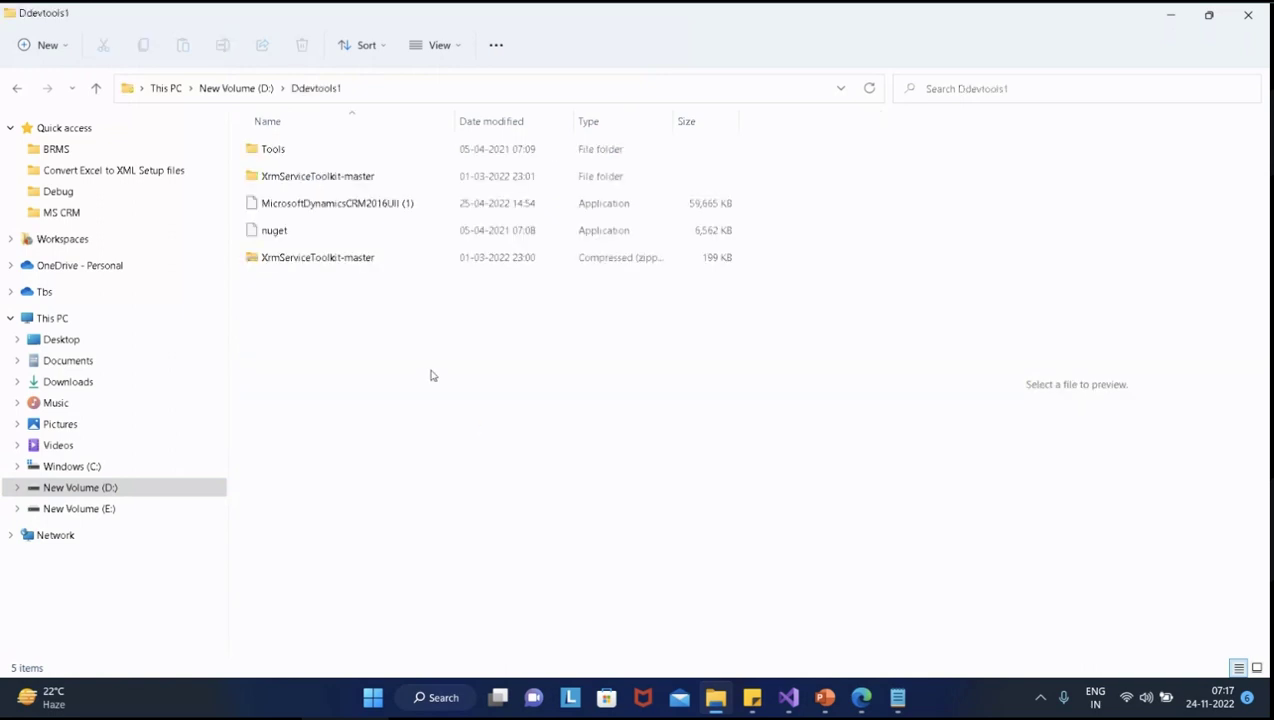
double_click(286, 152)
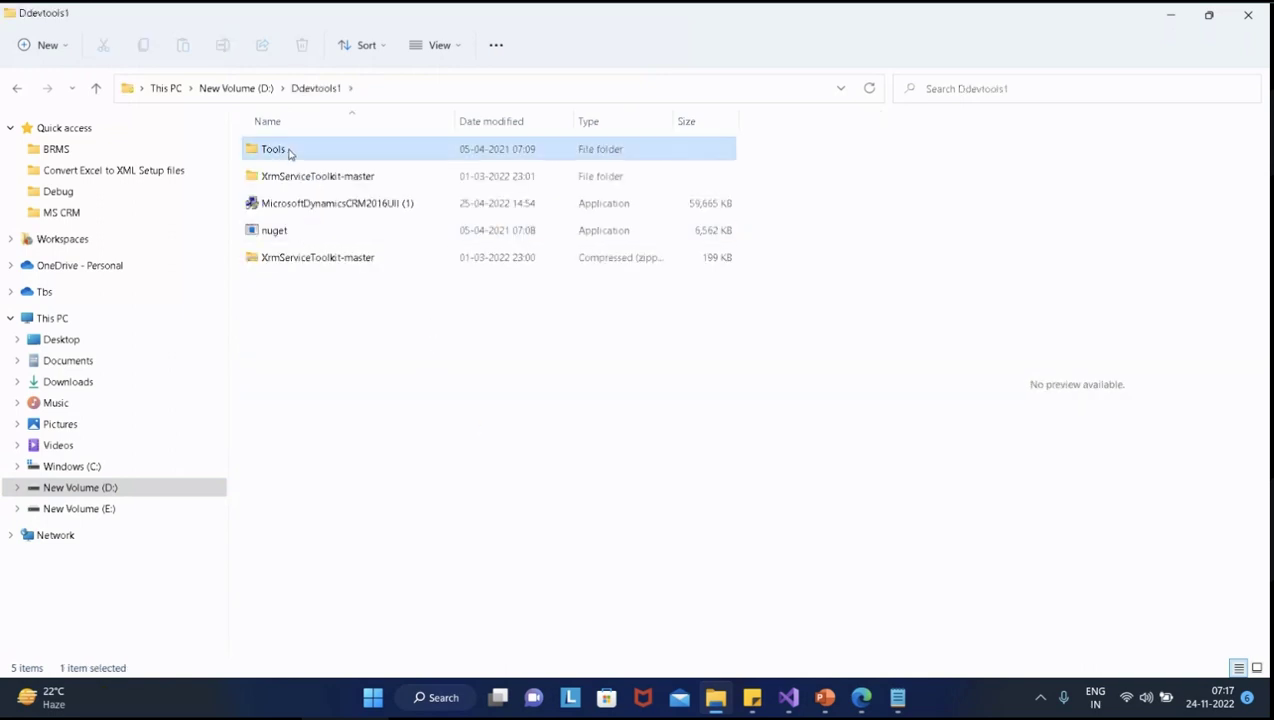
double_click(304, 259)
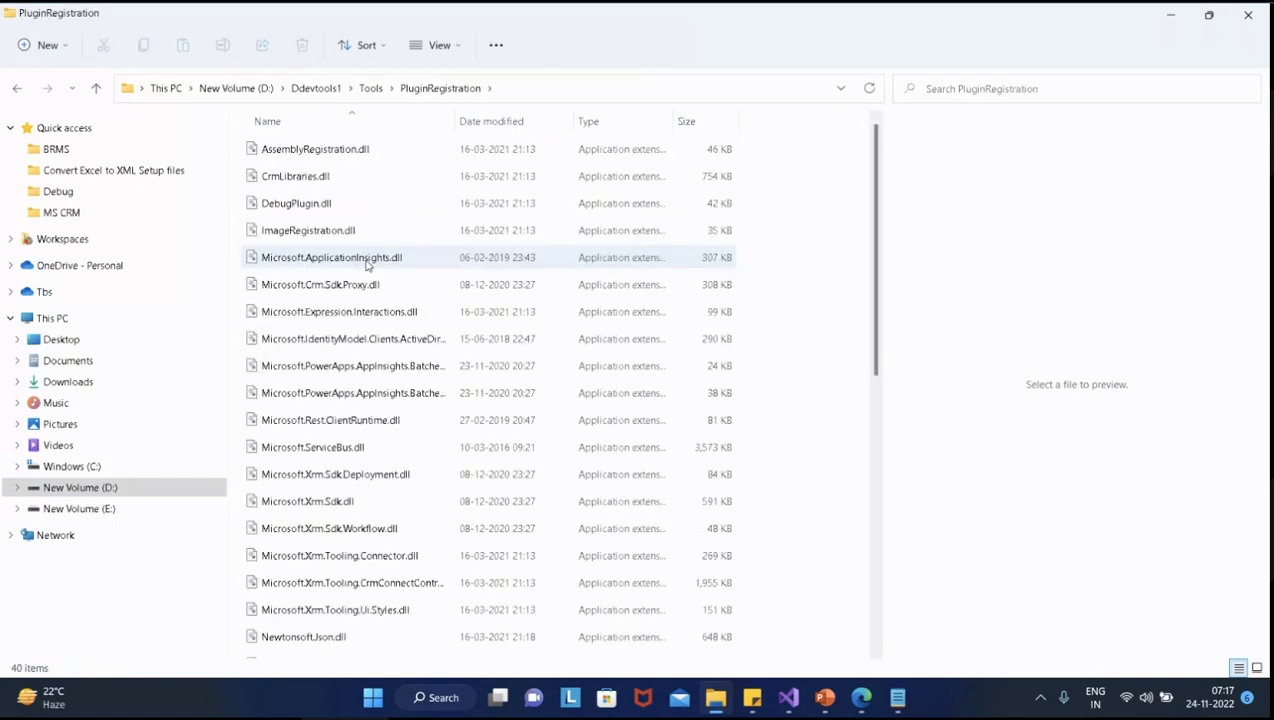
Launch the PluginRegistration application from the PluginRegistration folder
scroll(432, 484, down, 1)
scroll(425, 483, down, 3)
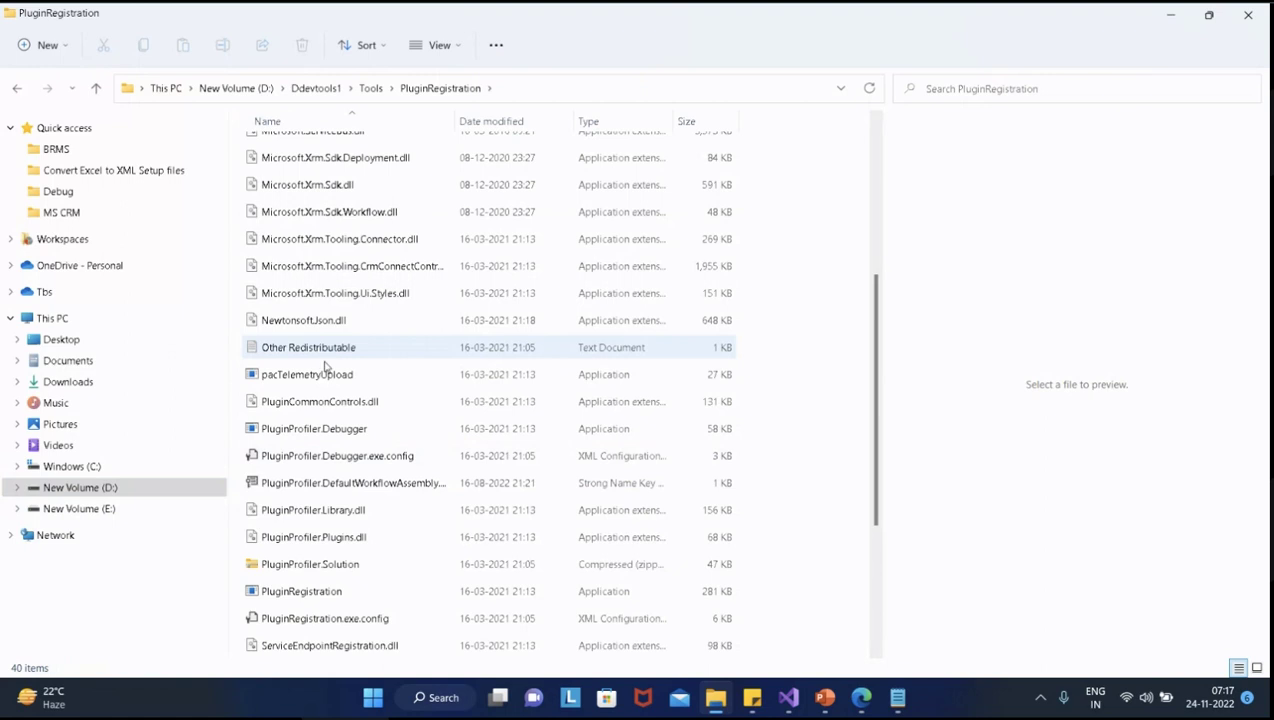
double_click(356, 592)
right_click(357, 593)
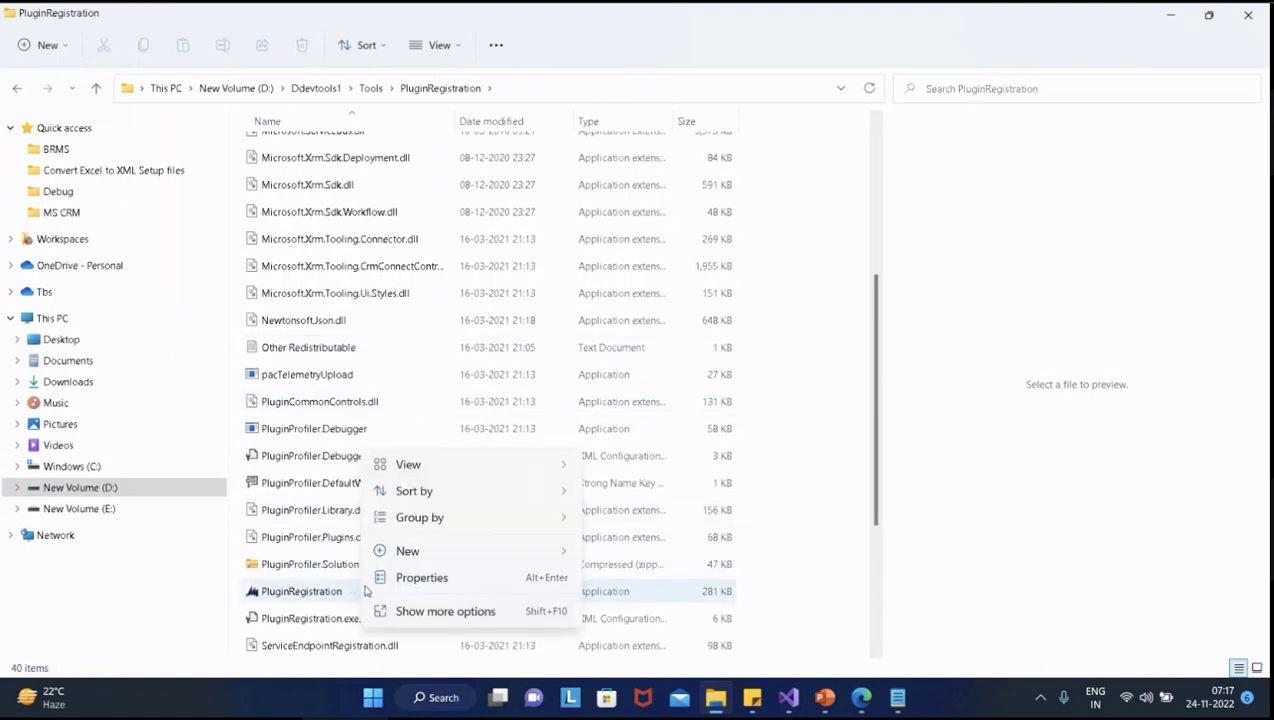
click(330, 591)
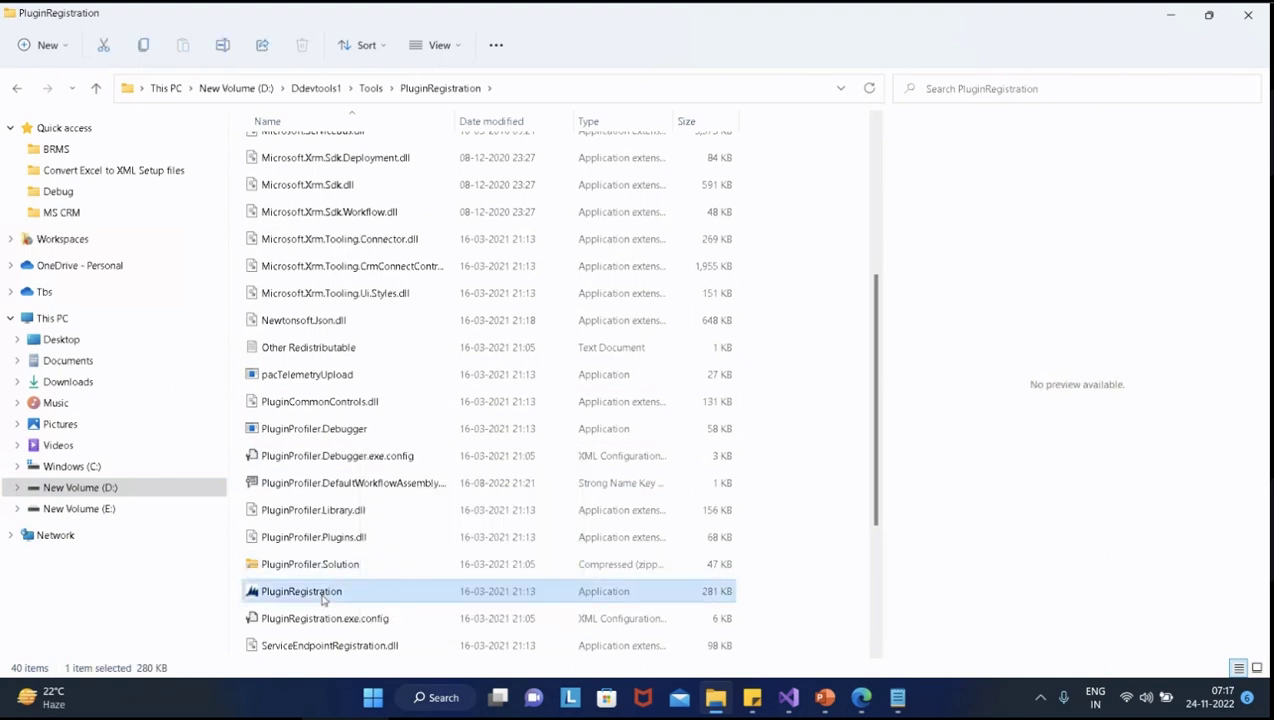
right_click(328, 591)
click(453, 406)
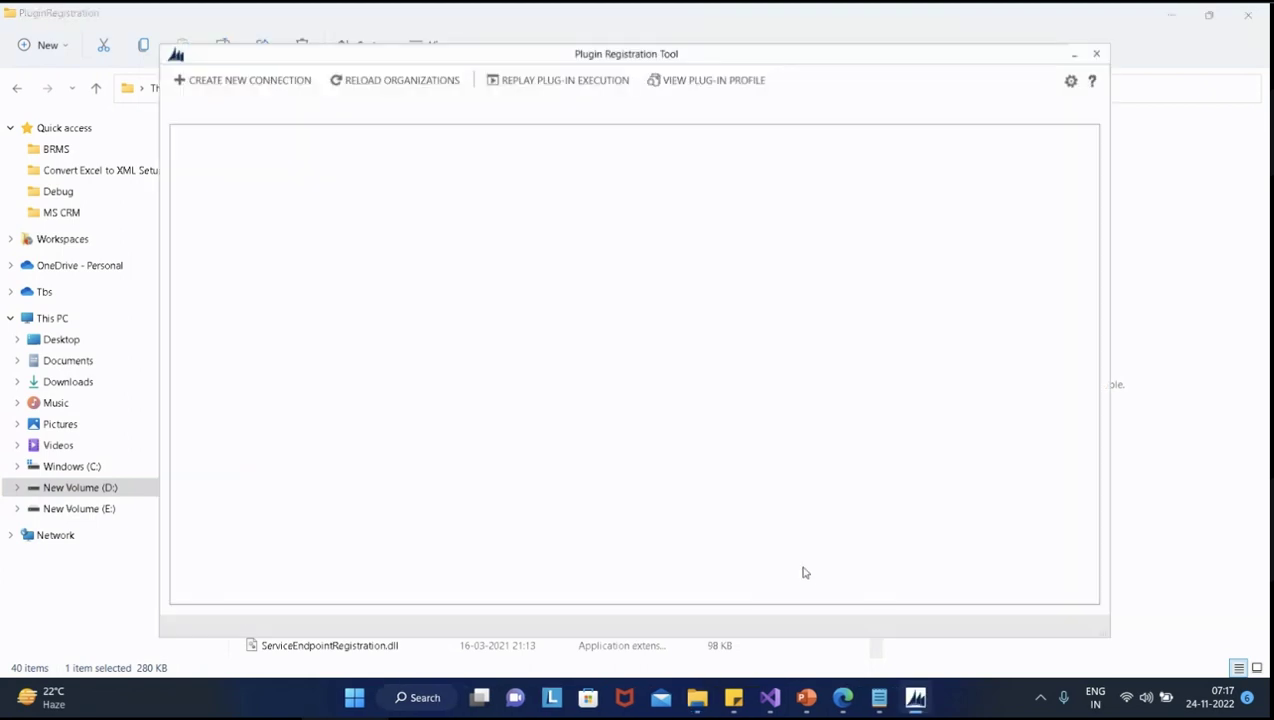
Create a new connection in the Plugin Registration Tool and log in with the prefilled Office 365 account for the India region
click(280, 88)
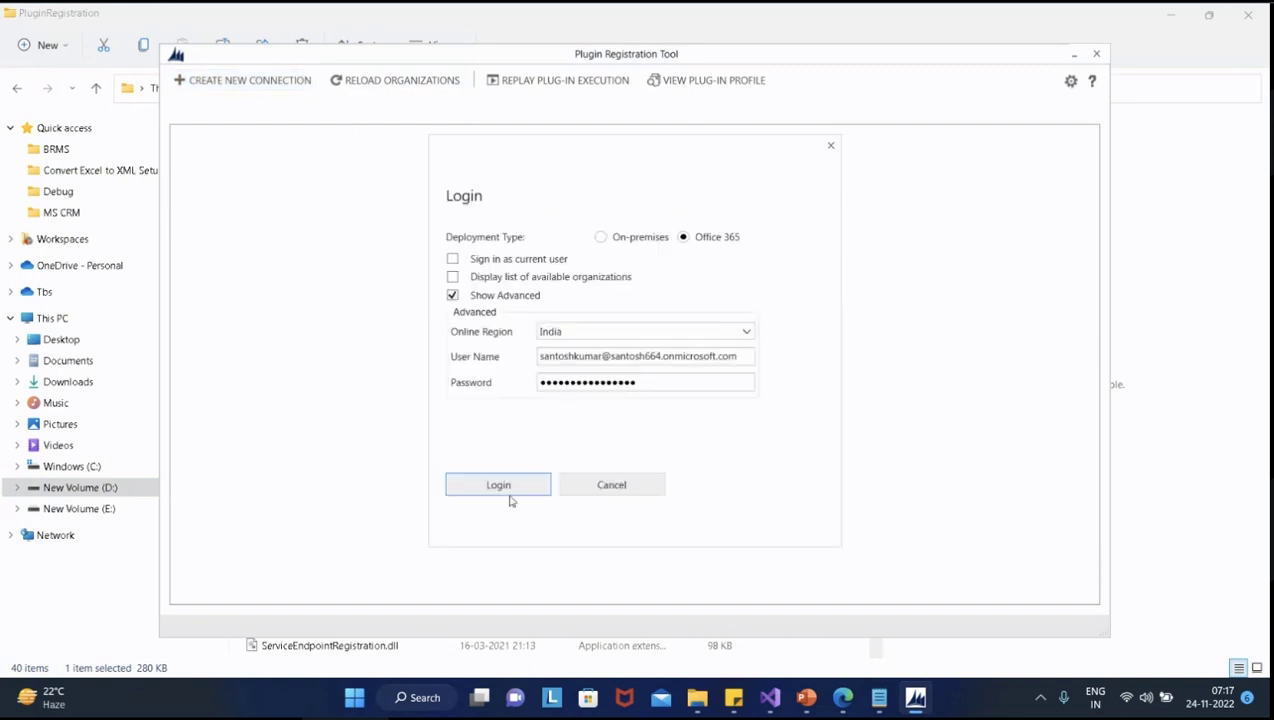
click(505, 486)
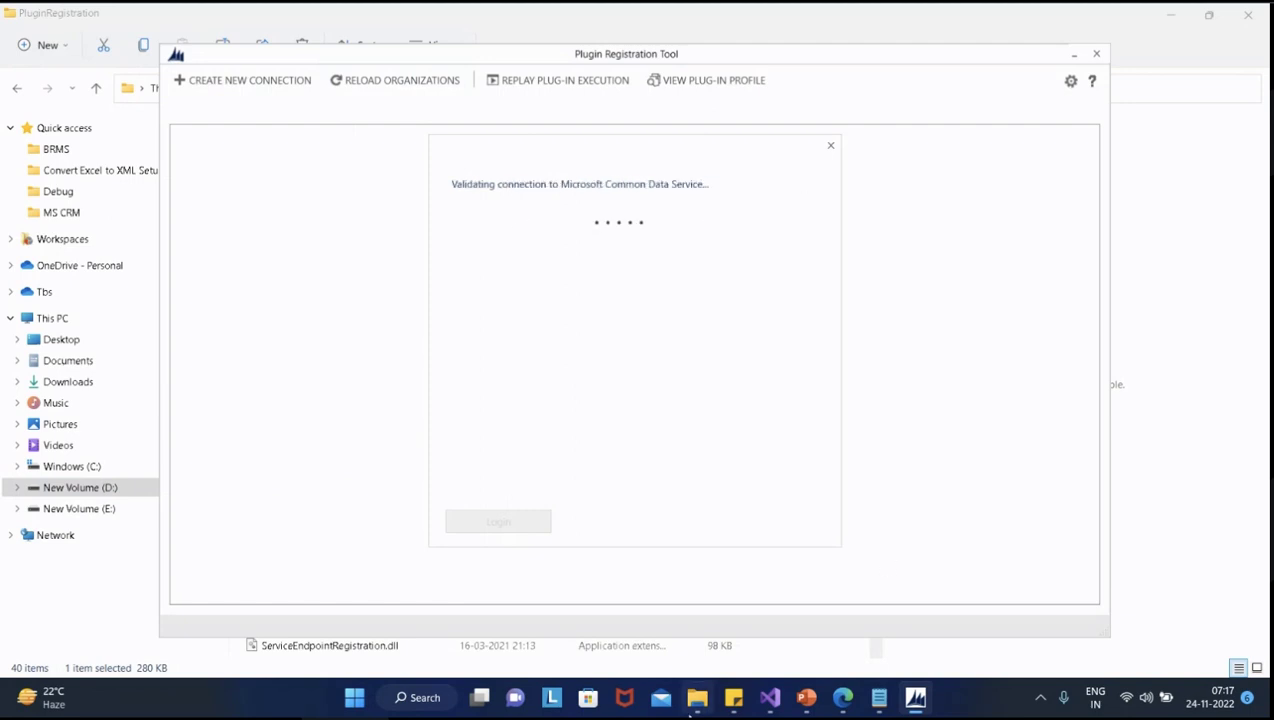
Switch to the Edge browser and open make.powerapps.com in a new tab
mouse_move(852, 704)
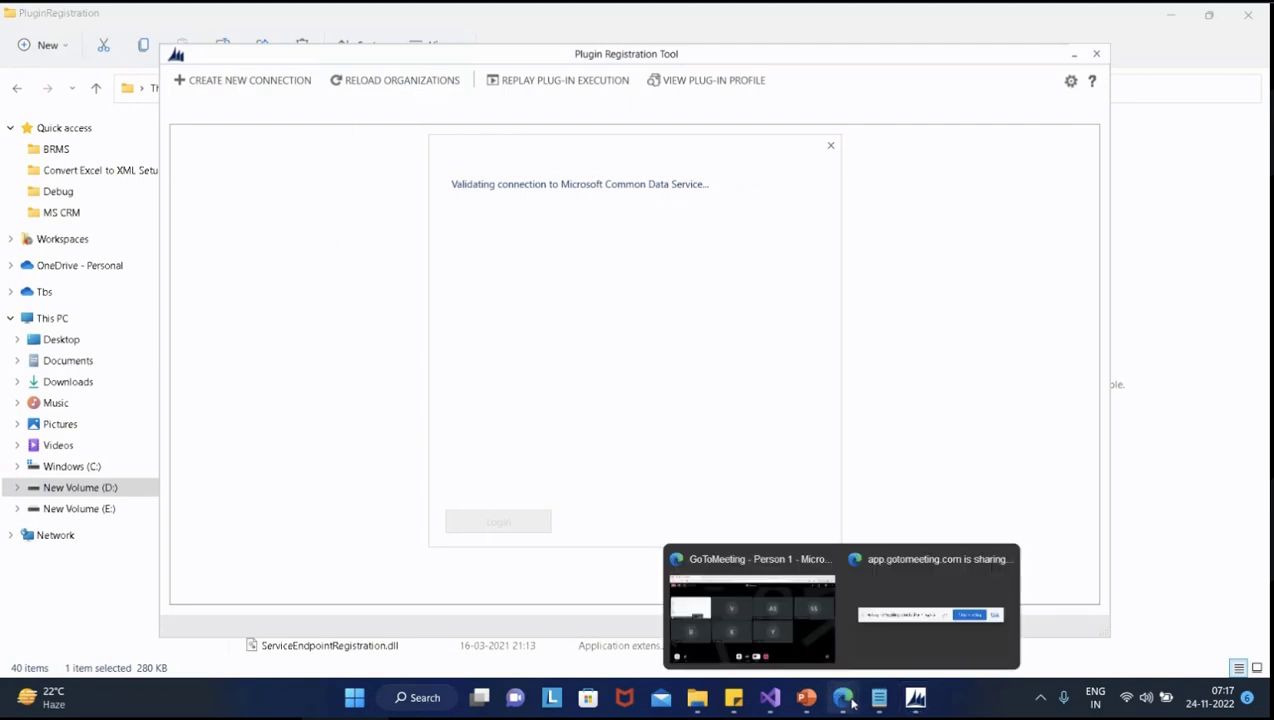
click(786, 611)
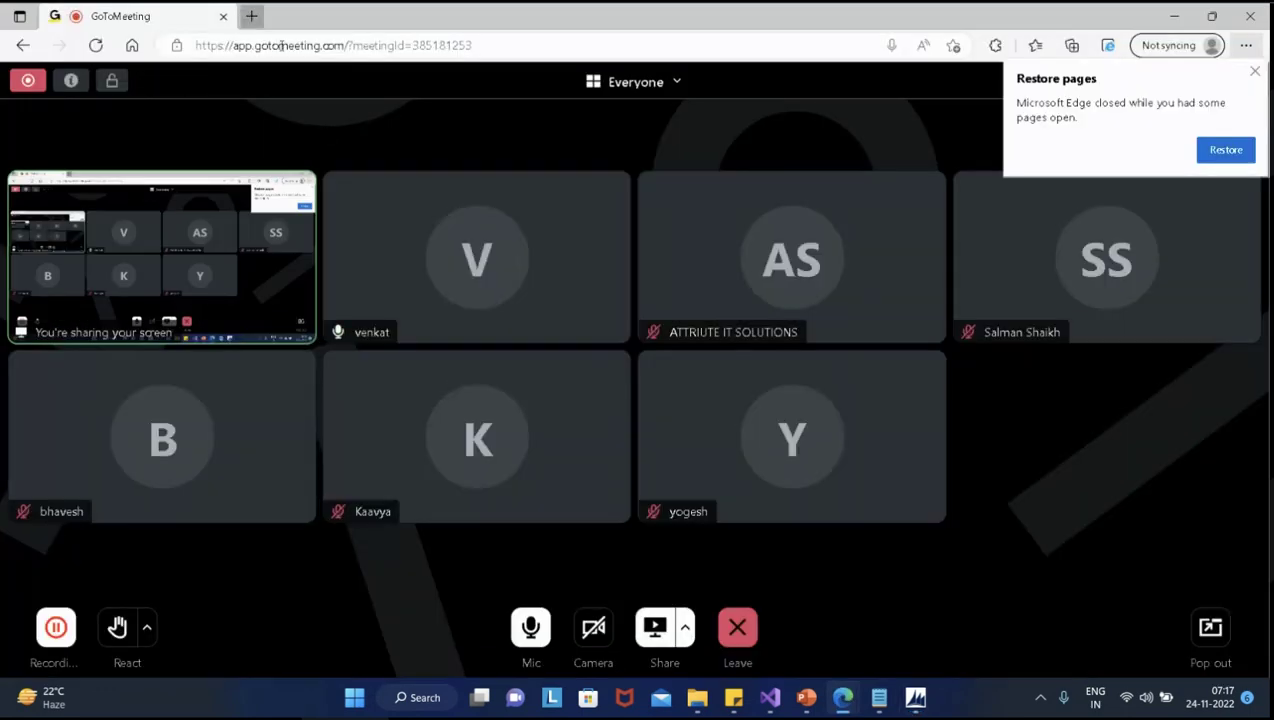
click(251, 16)
click(363, 49)
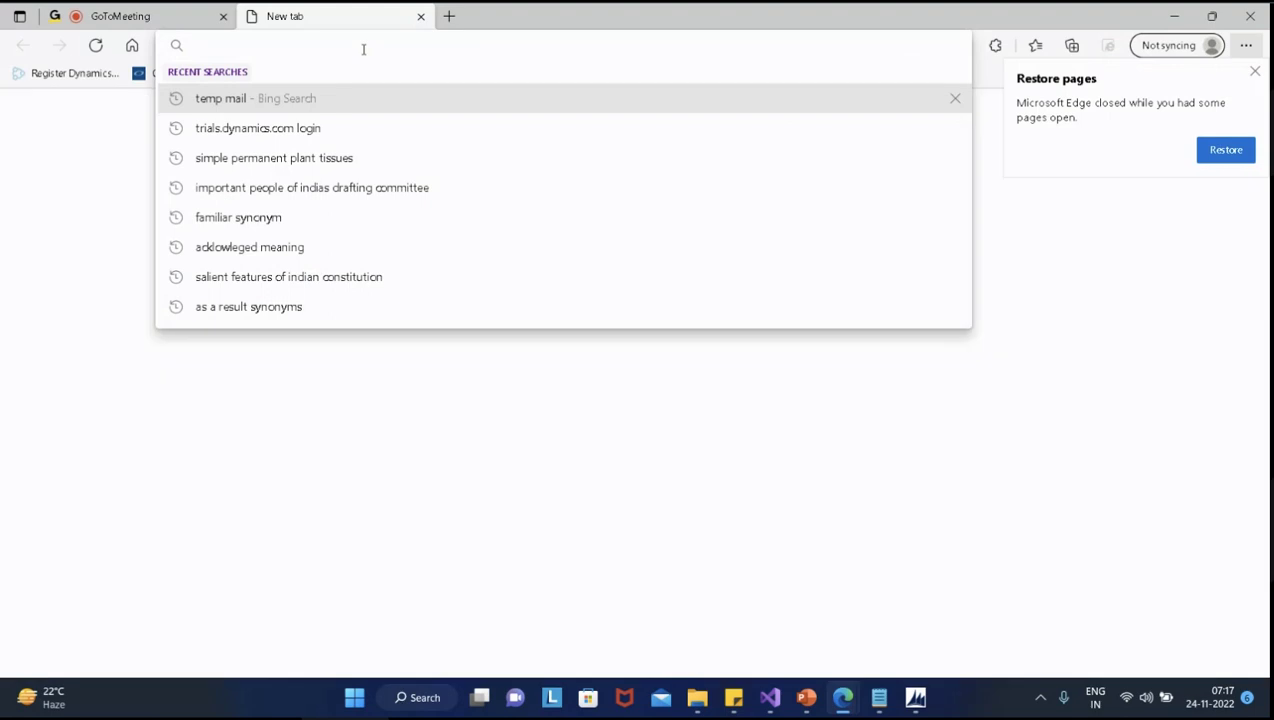
text(make)
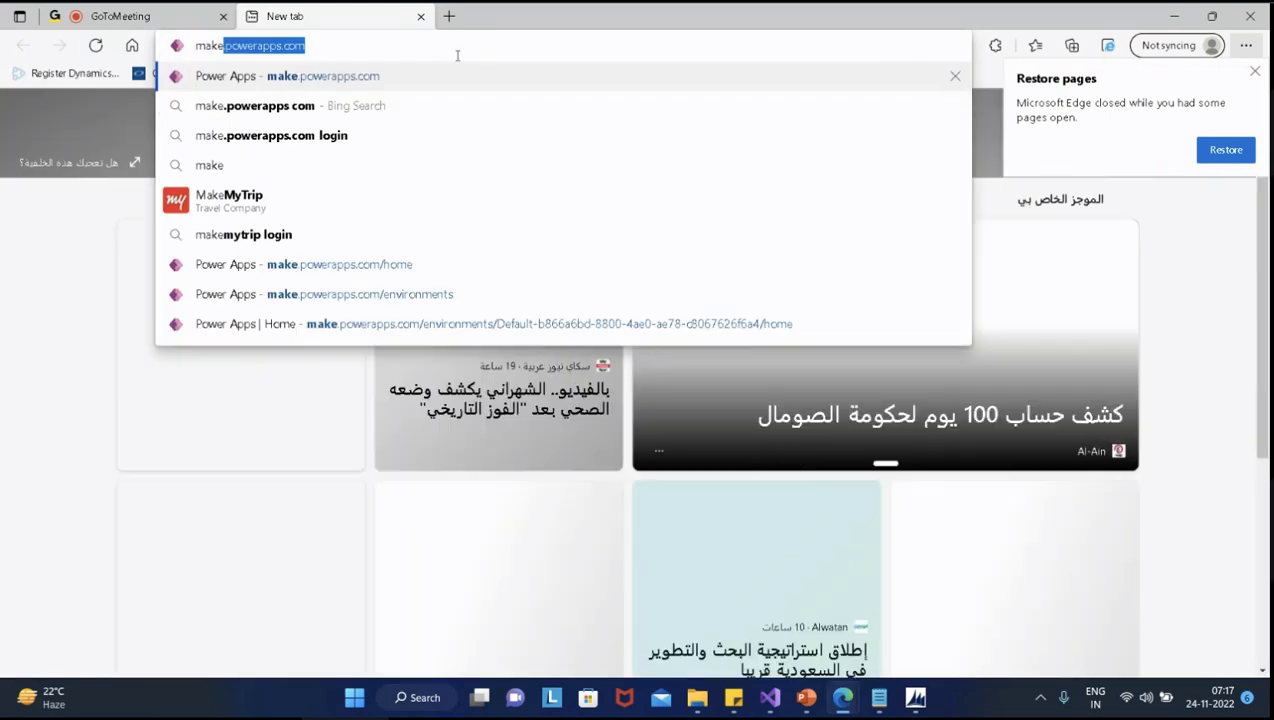
key(Return)
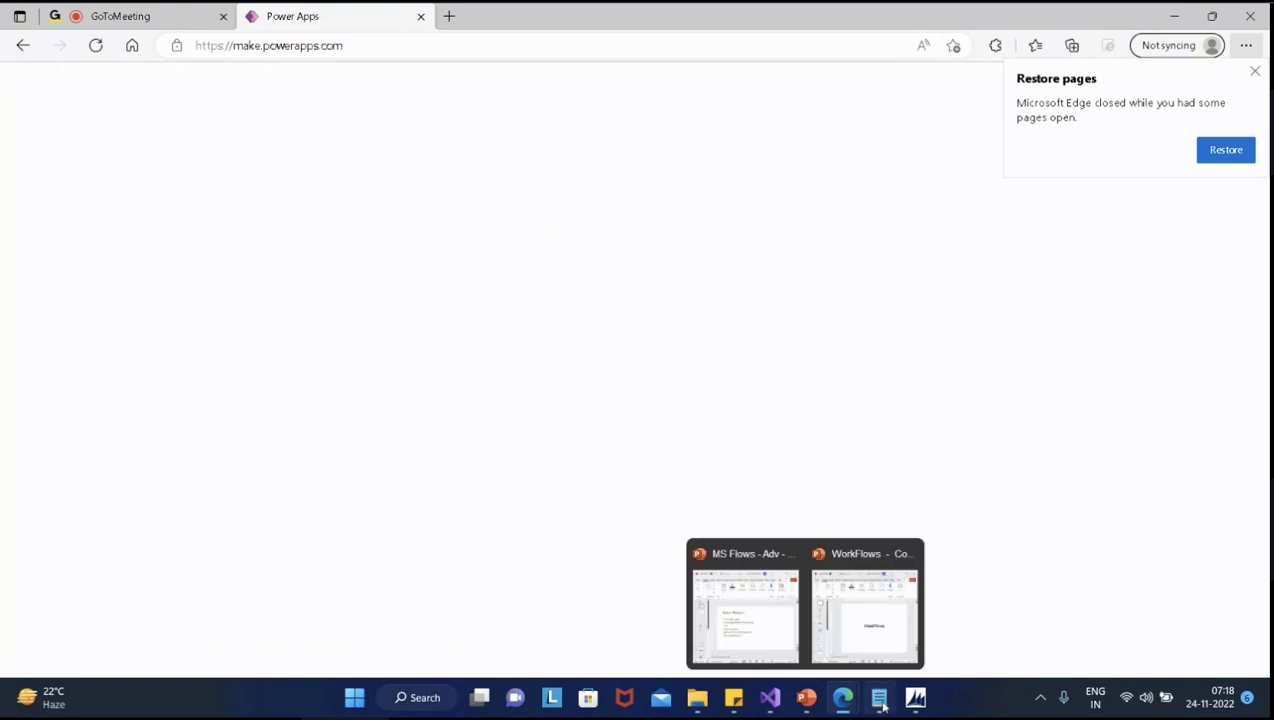
click(915, 697)
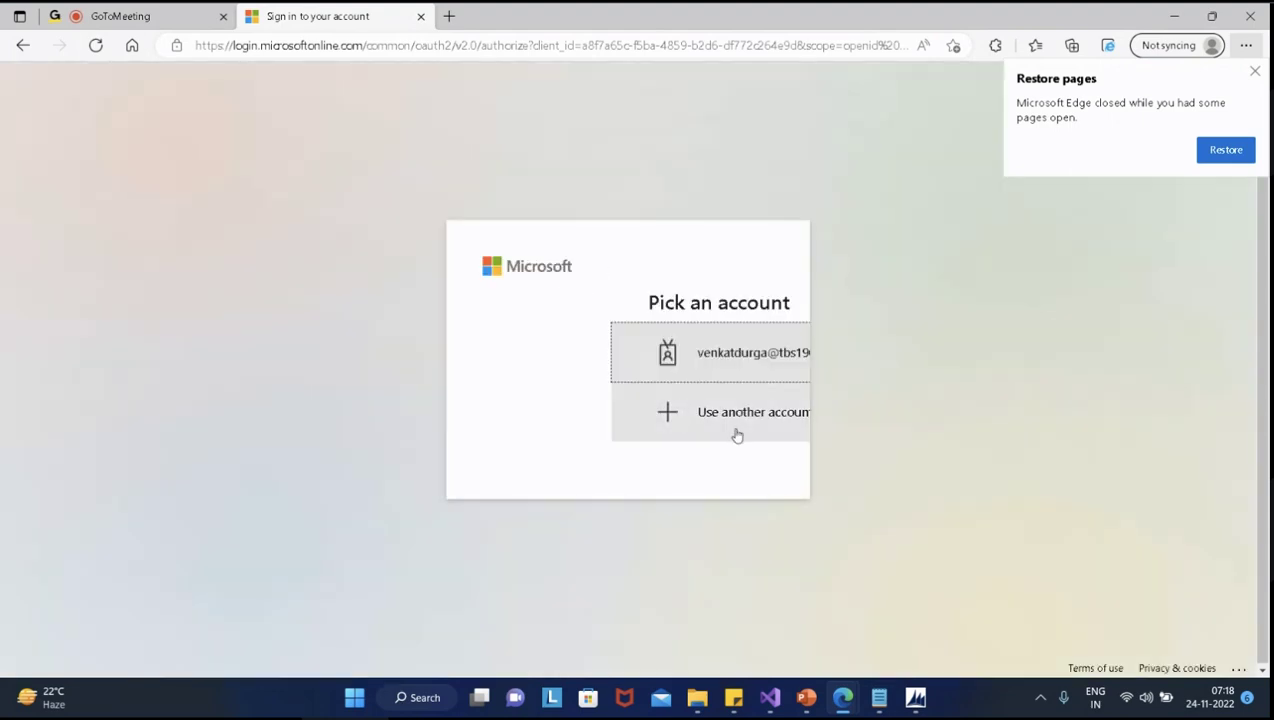
Choose to sign in with another account and clear the e-mail address from the sign-in field
click(734, 432)
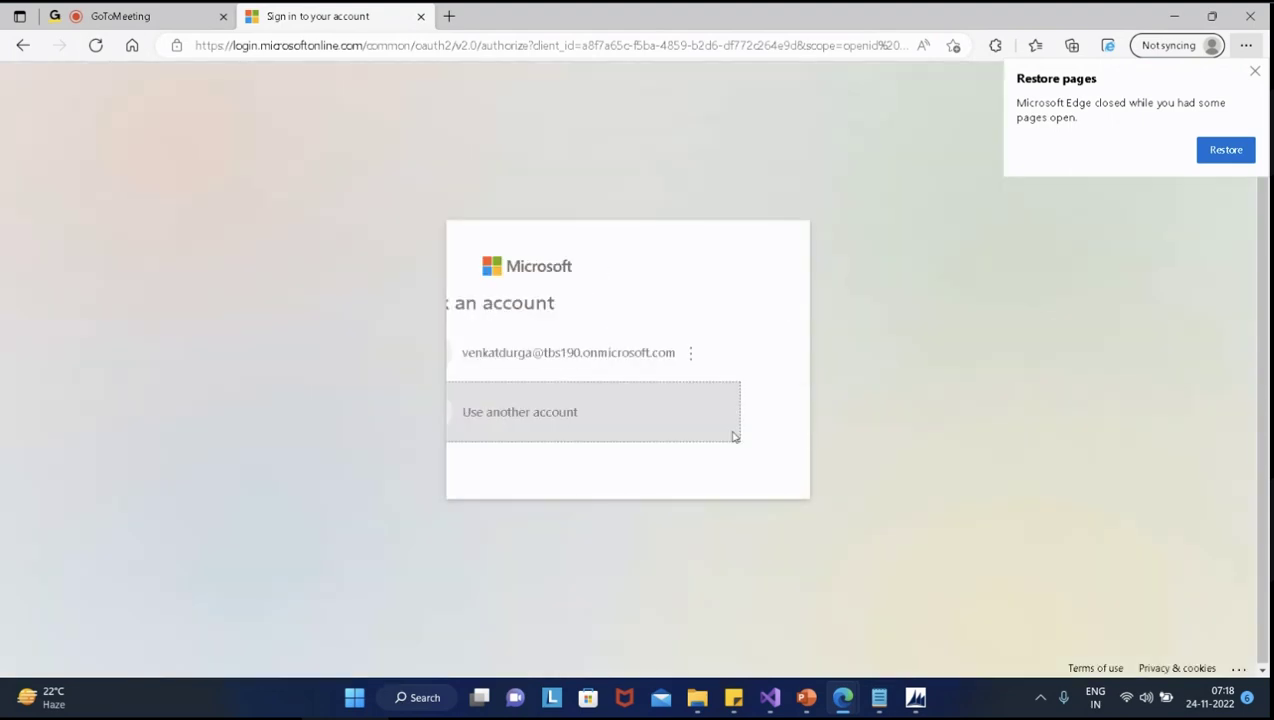
key(ctrl+v)
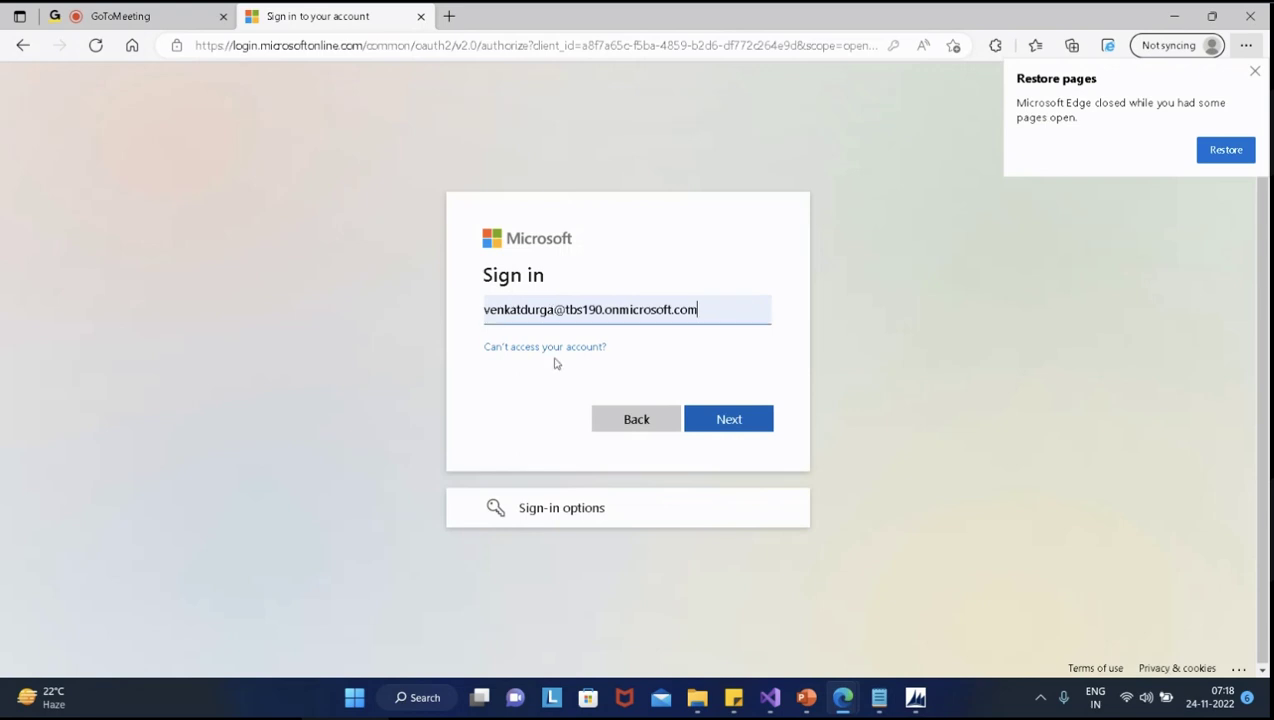
click(622, 428)
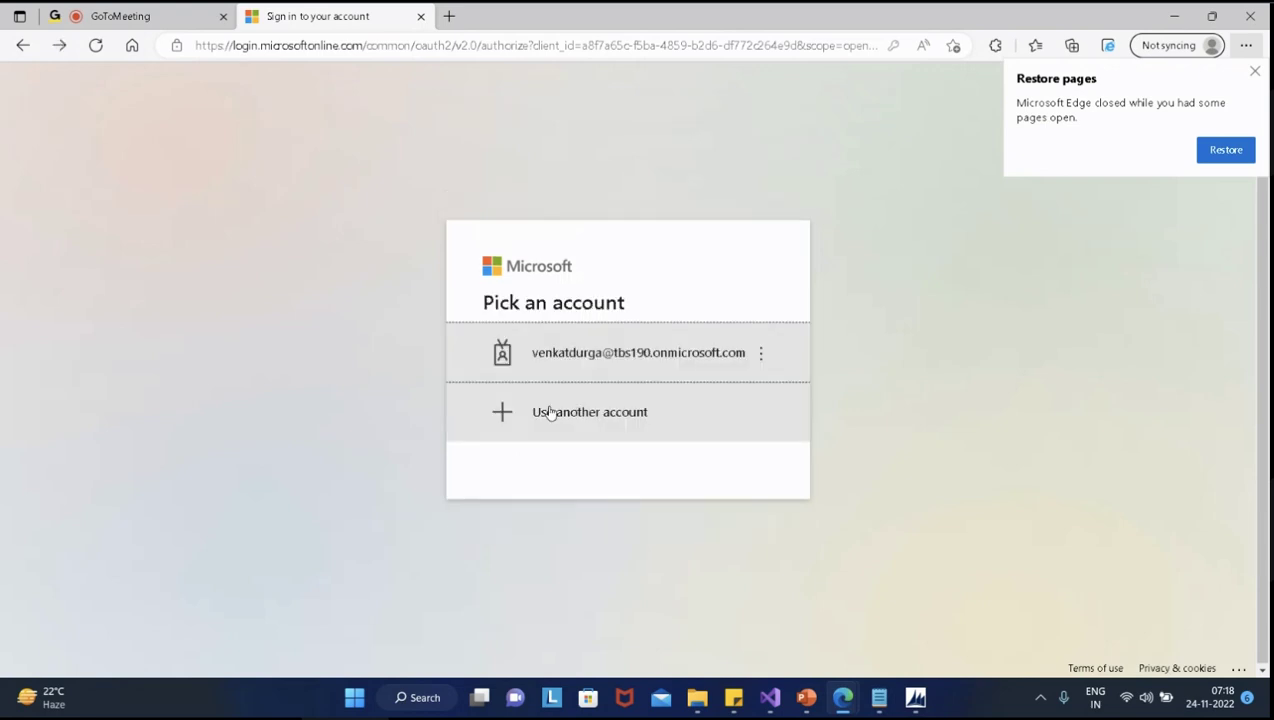
click(600, 424)
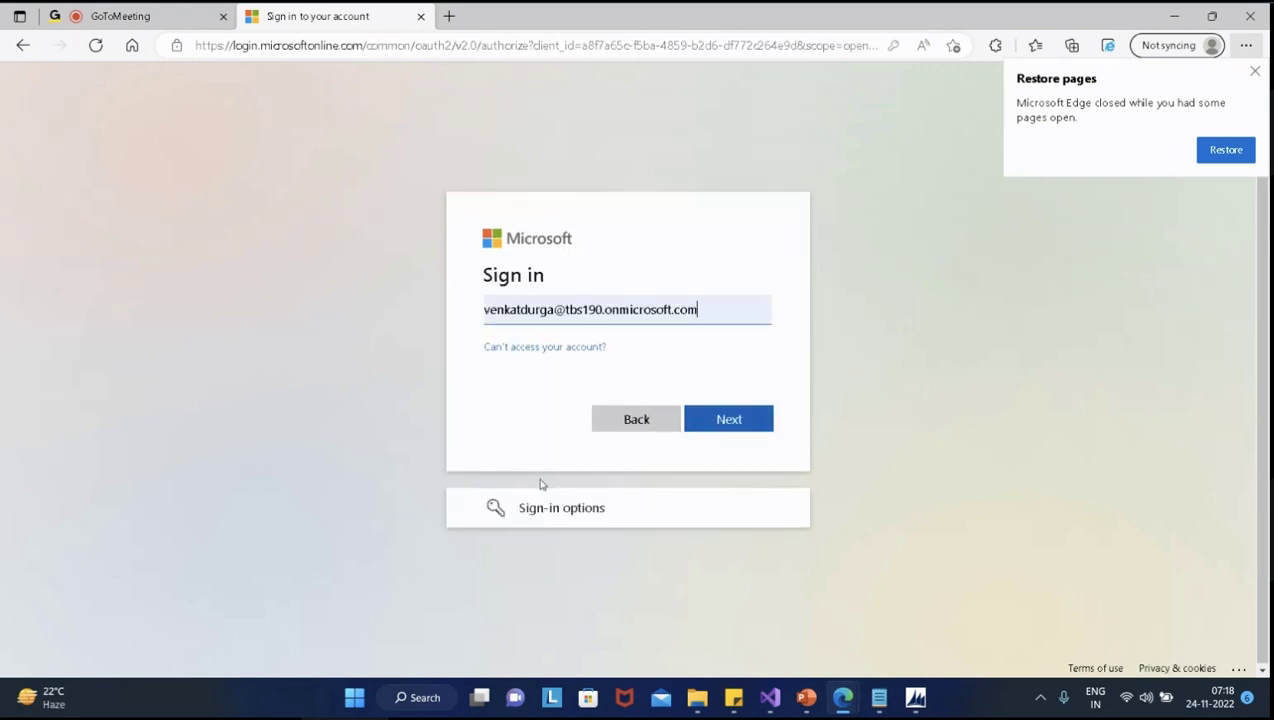
key(BackSpace)
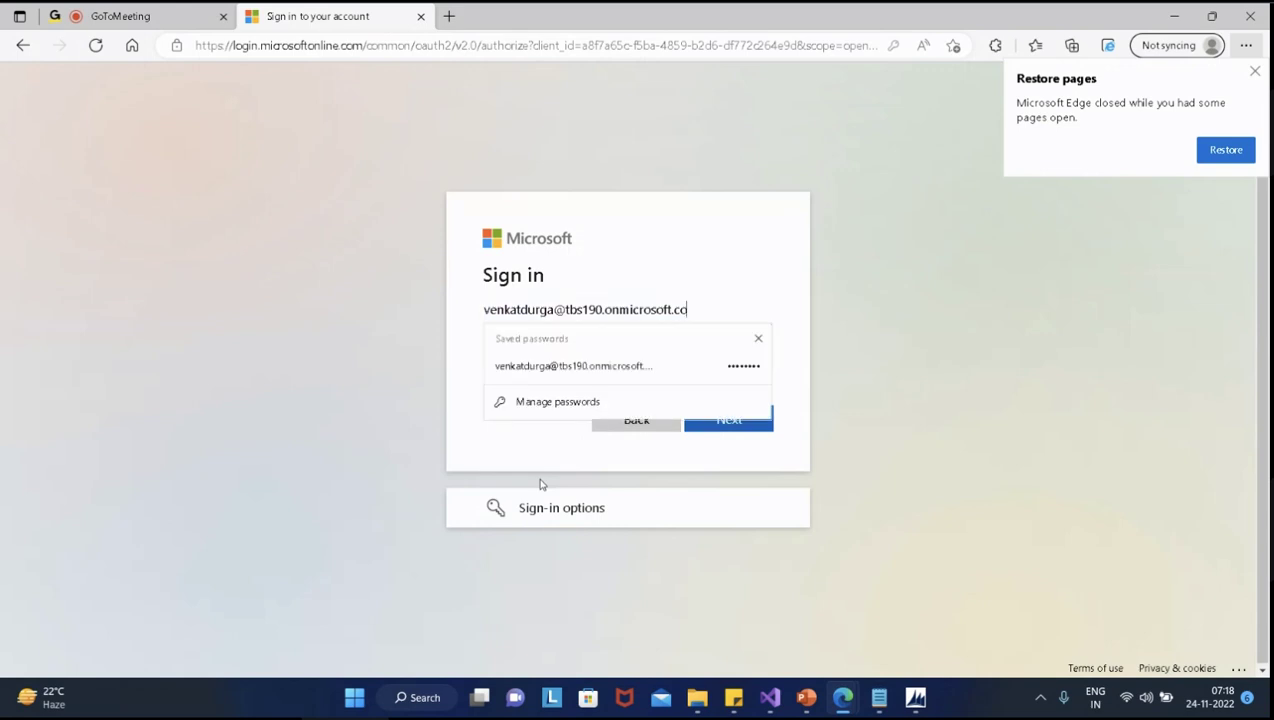
key(ctrl+a)
key(BackSpace)
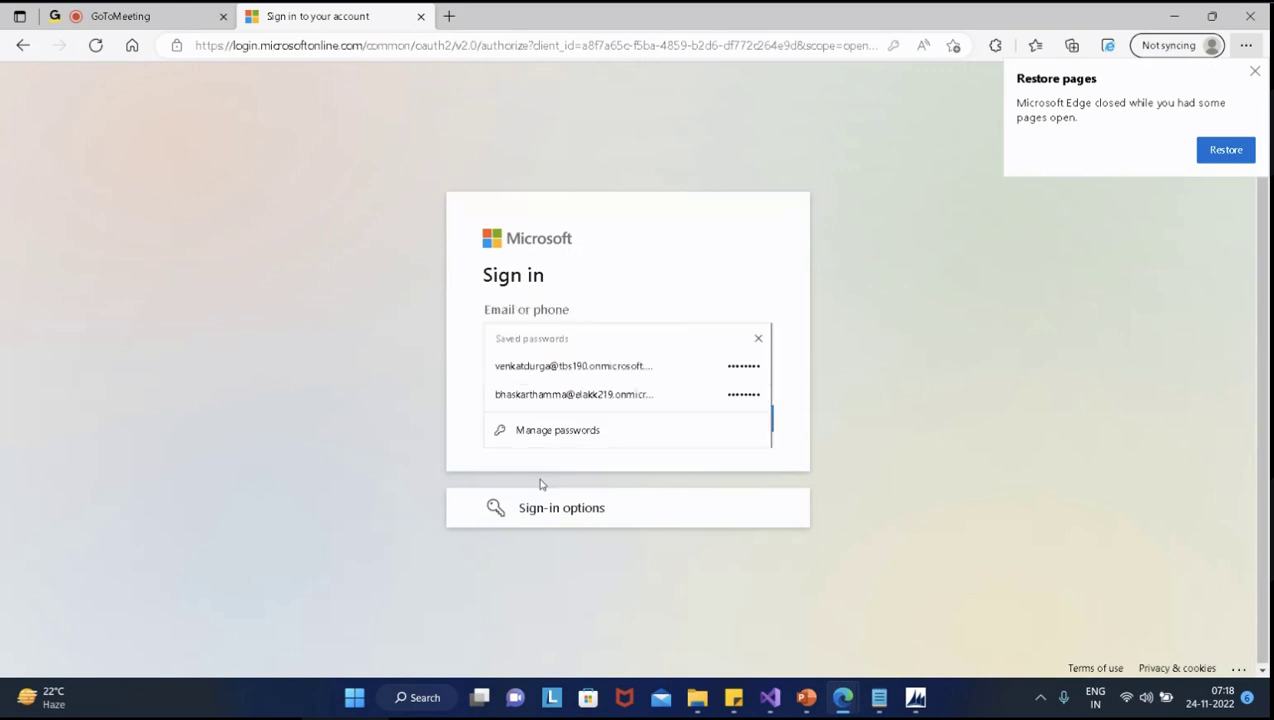
Look through the second sticky note for the account credentials and return to the browser's sign-in page
click(843, 699)
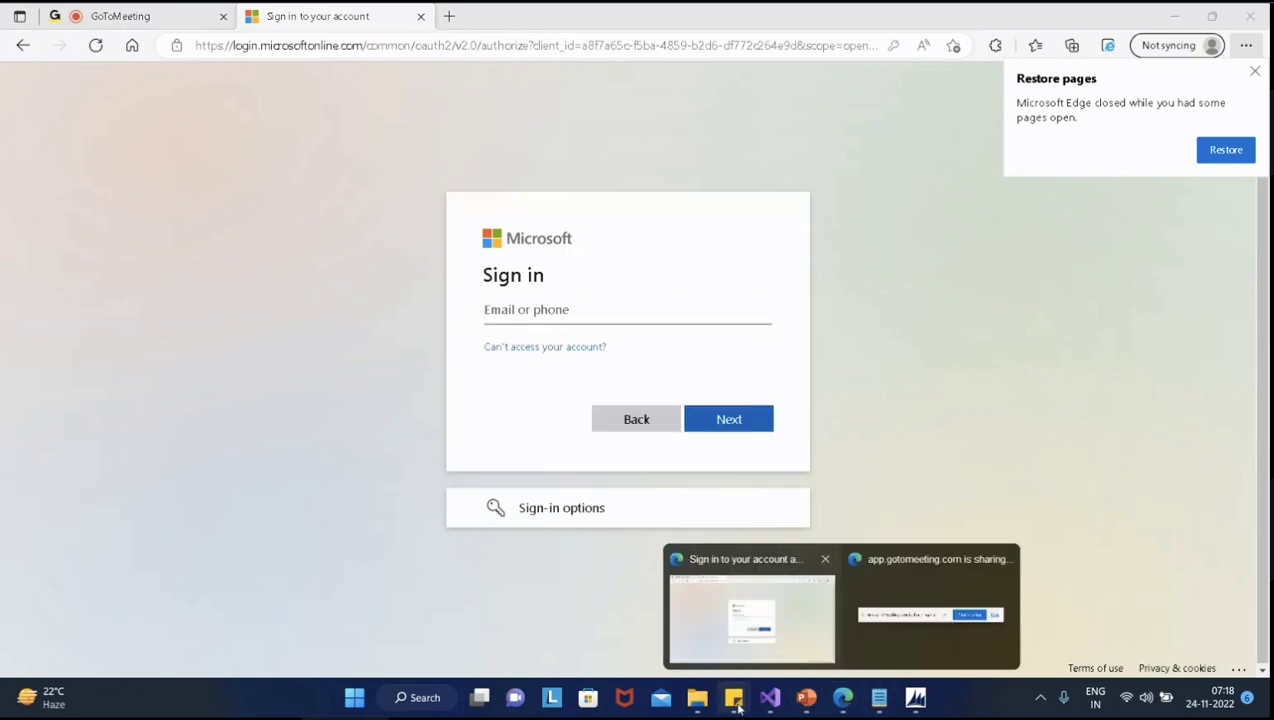
mouse_move(733, 697)
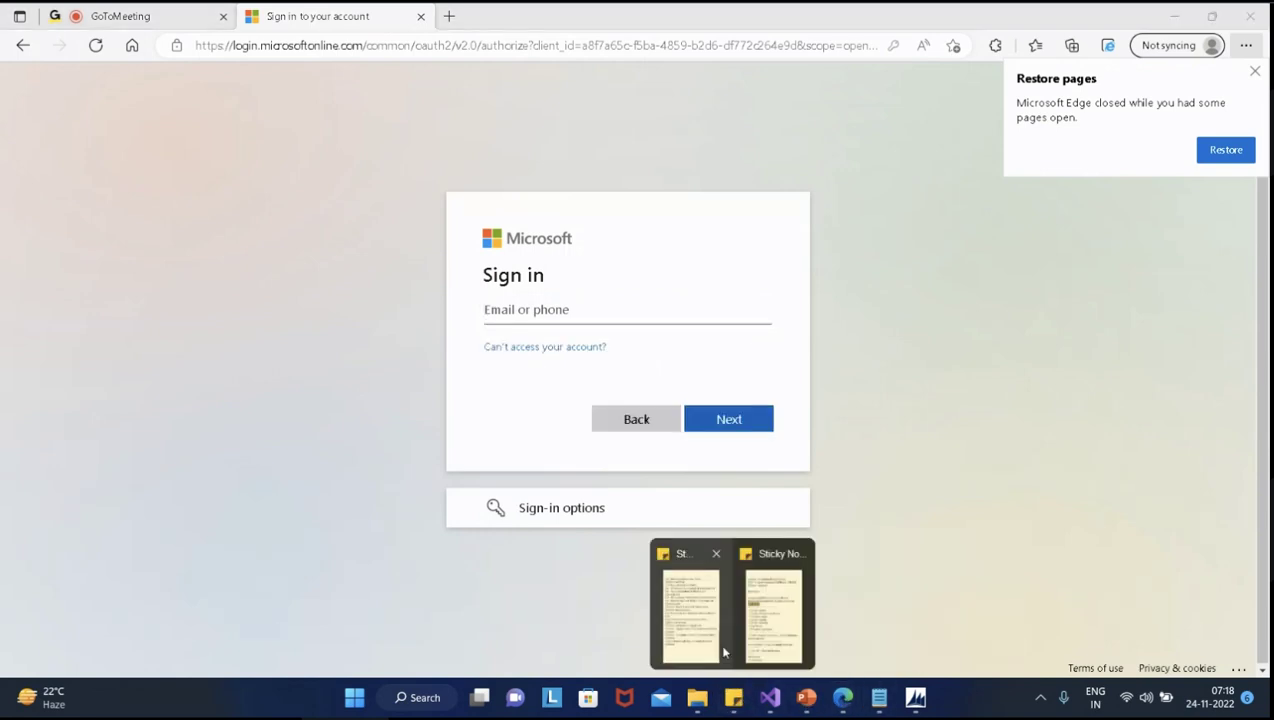
click(781, 635)
scroll(1151, 388, down, 10)
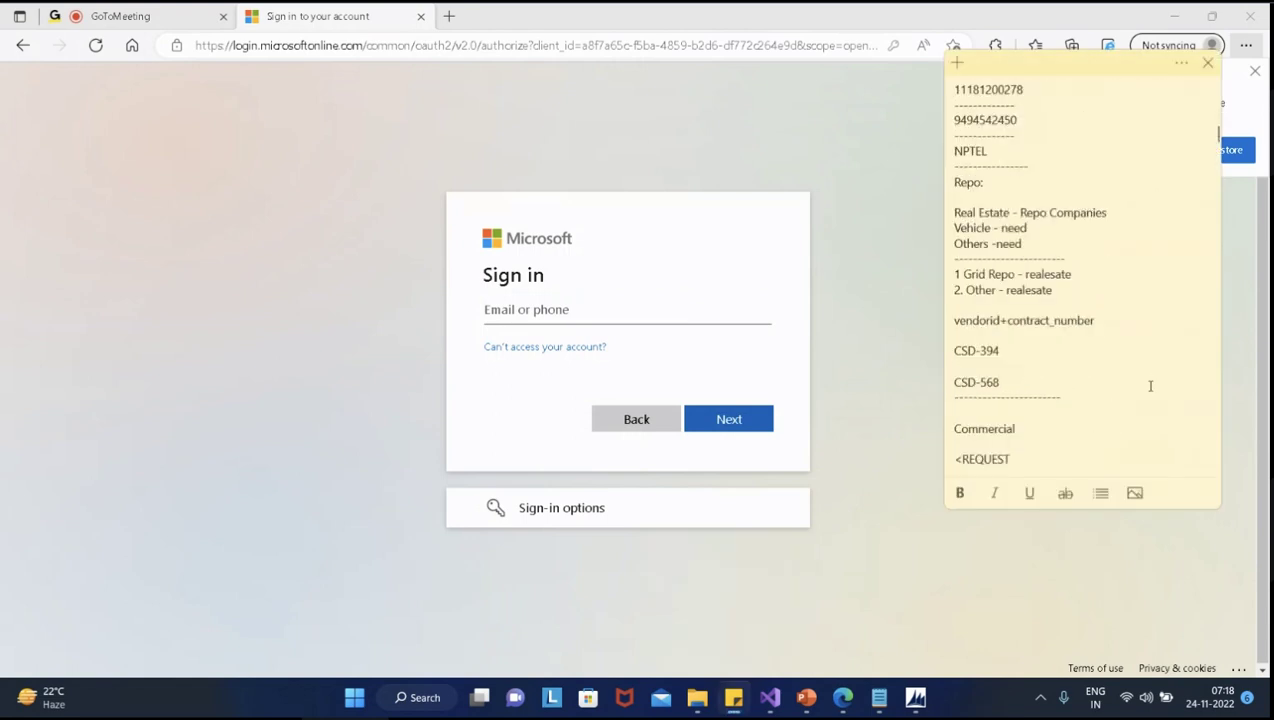
scroll(1151, 388, down, 15)
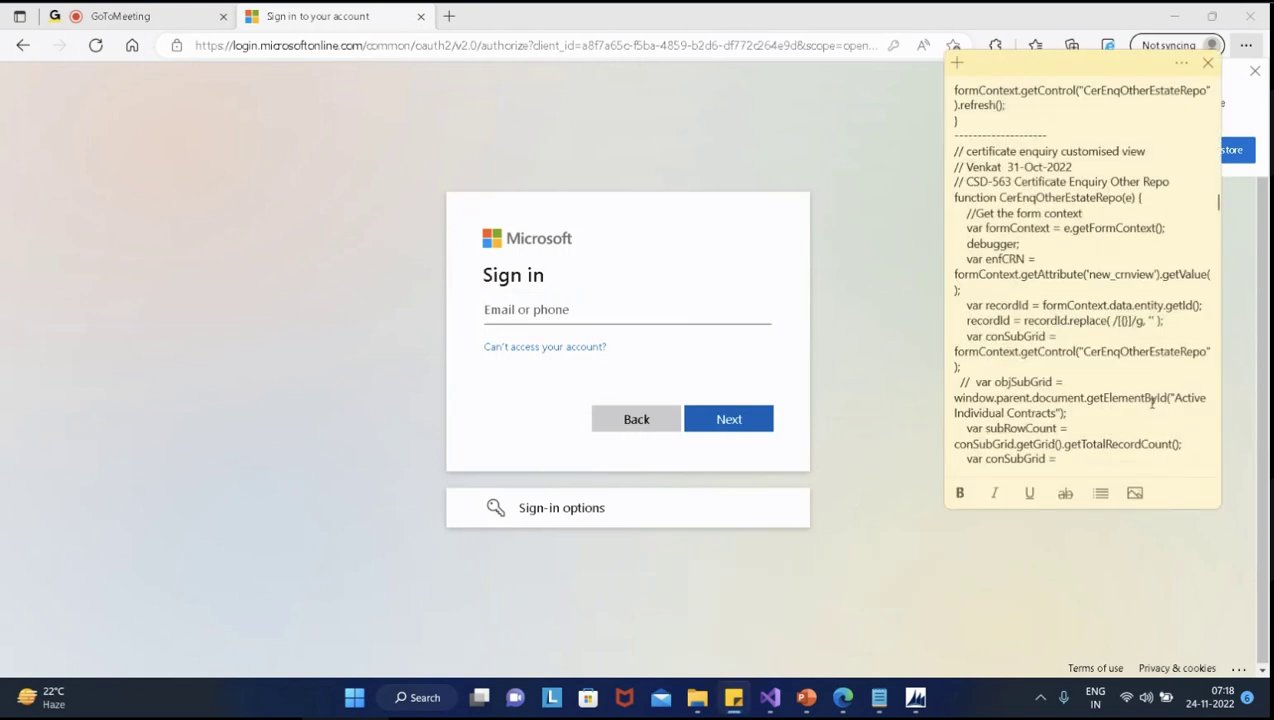
scroll(1142, 383, down, 15)
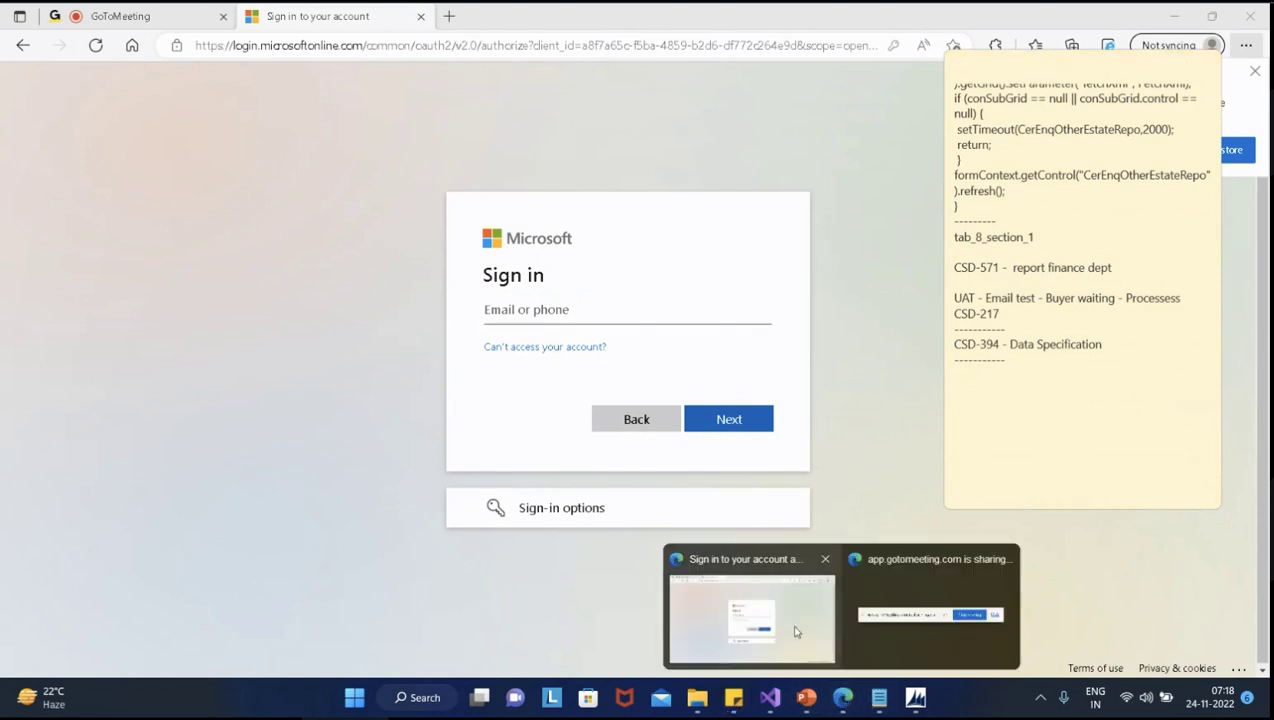
click(802, 631)
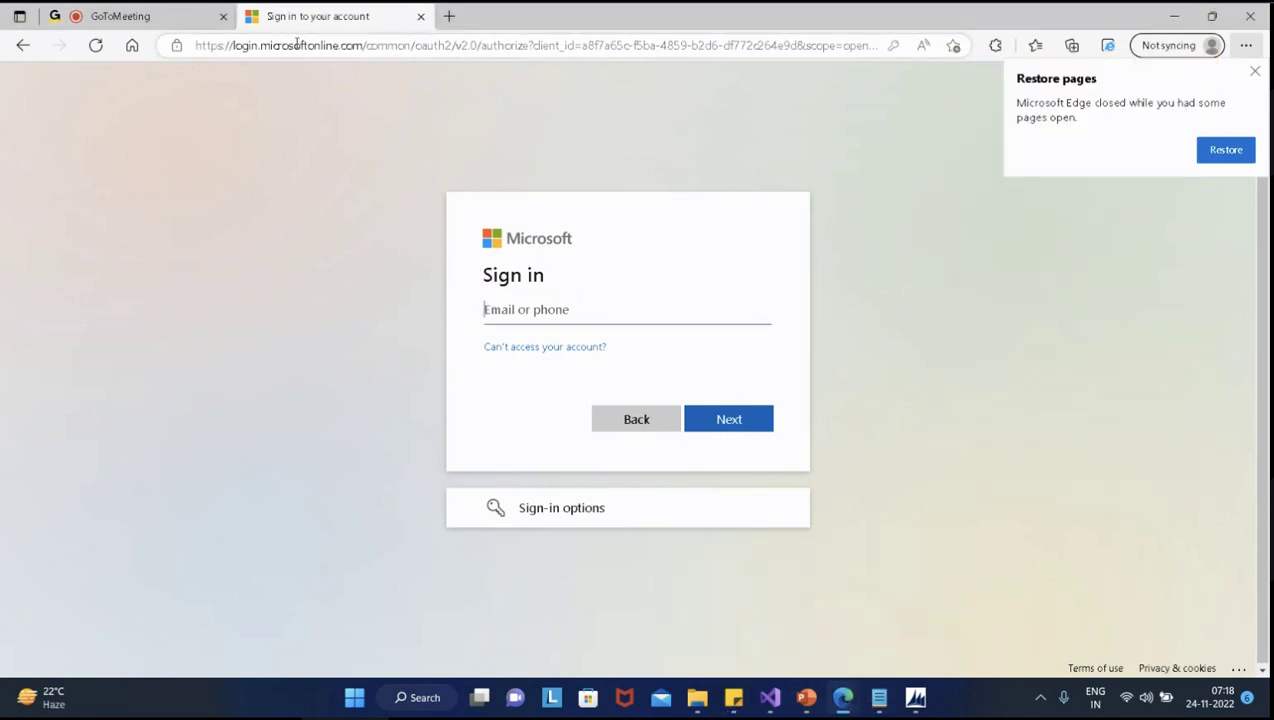
Open the GoToMeeting chat, dismissing the restore-pages prompt, and copy the account e-mail from the shared message
click(140, 17)
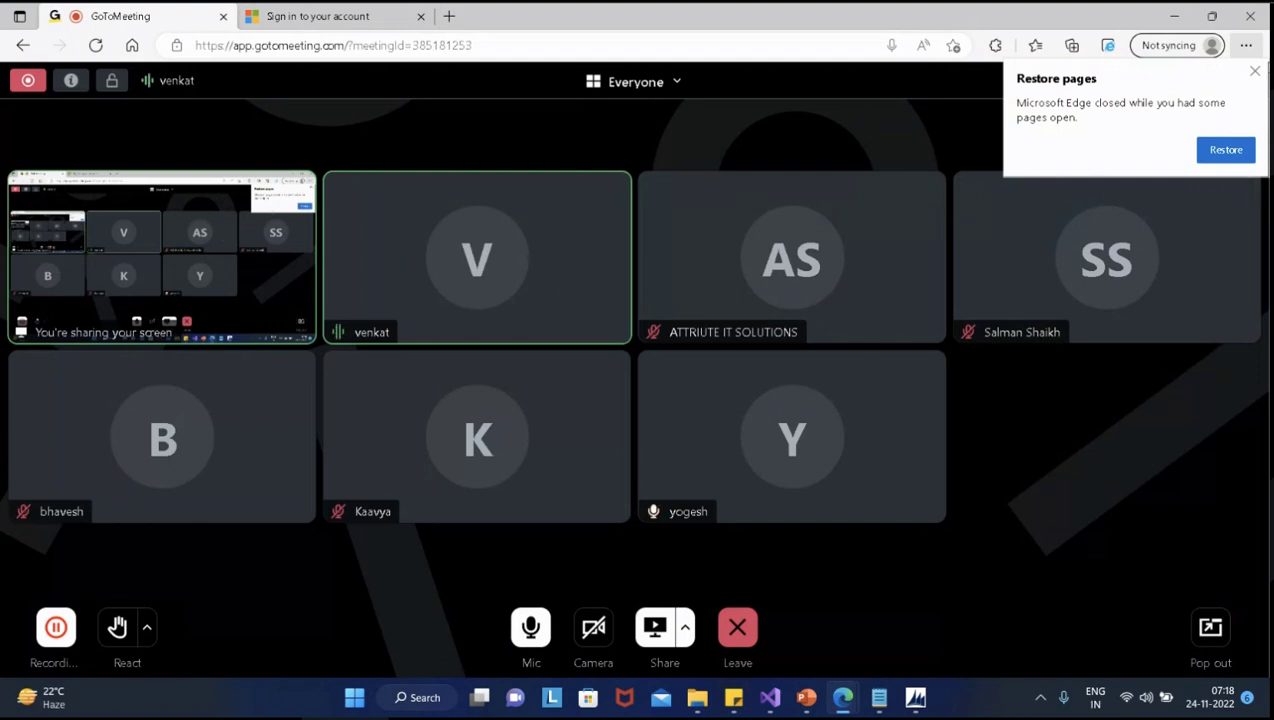
click(1255, 71)
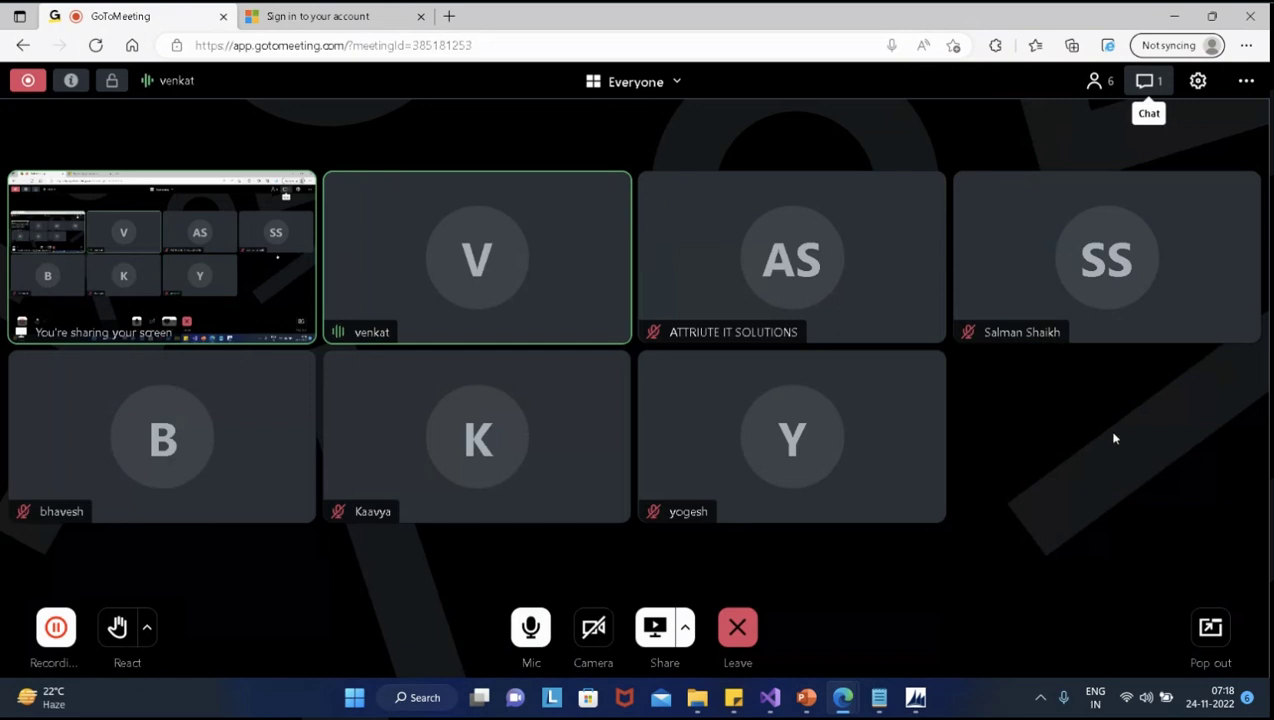
drag(1097, 242, 1032, 226)
key(ctrl+c)
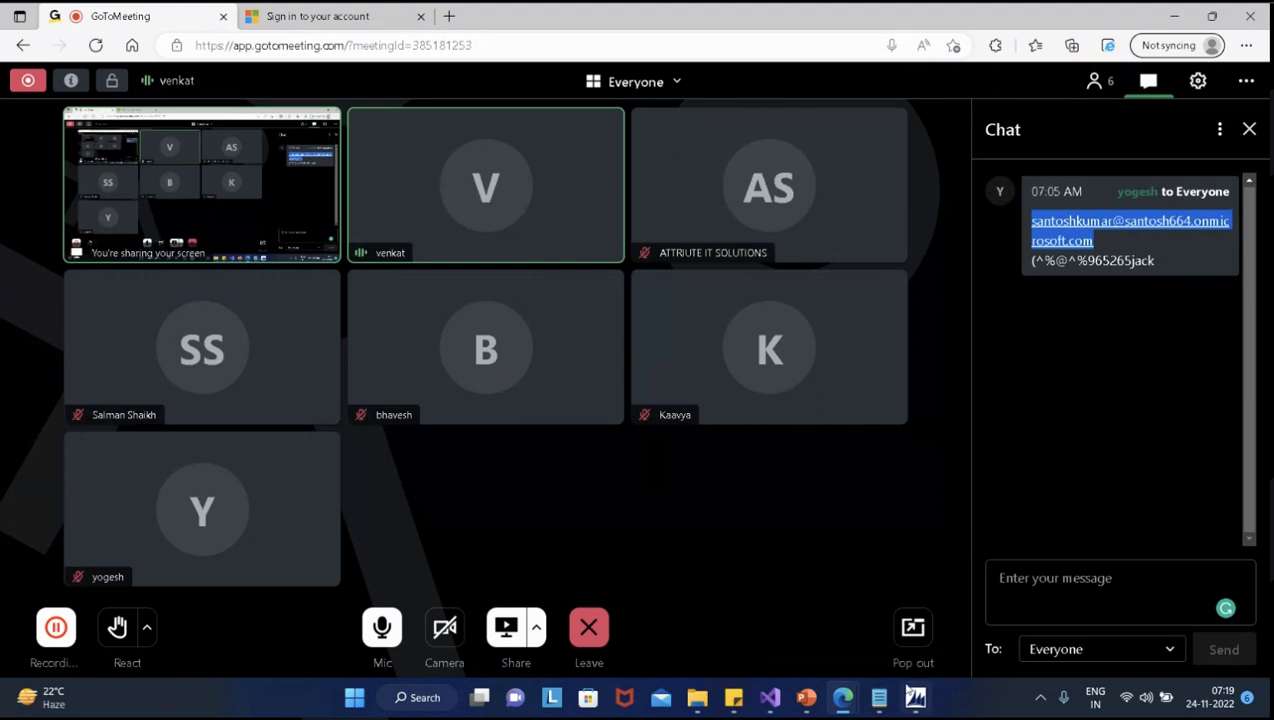
mouse_move(879, 698)
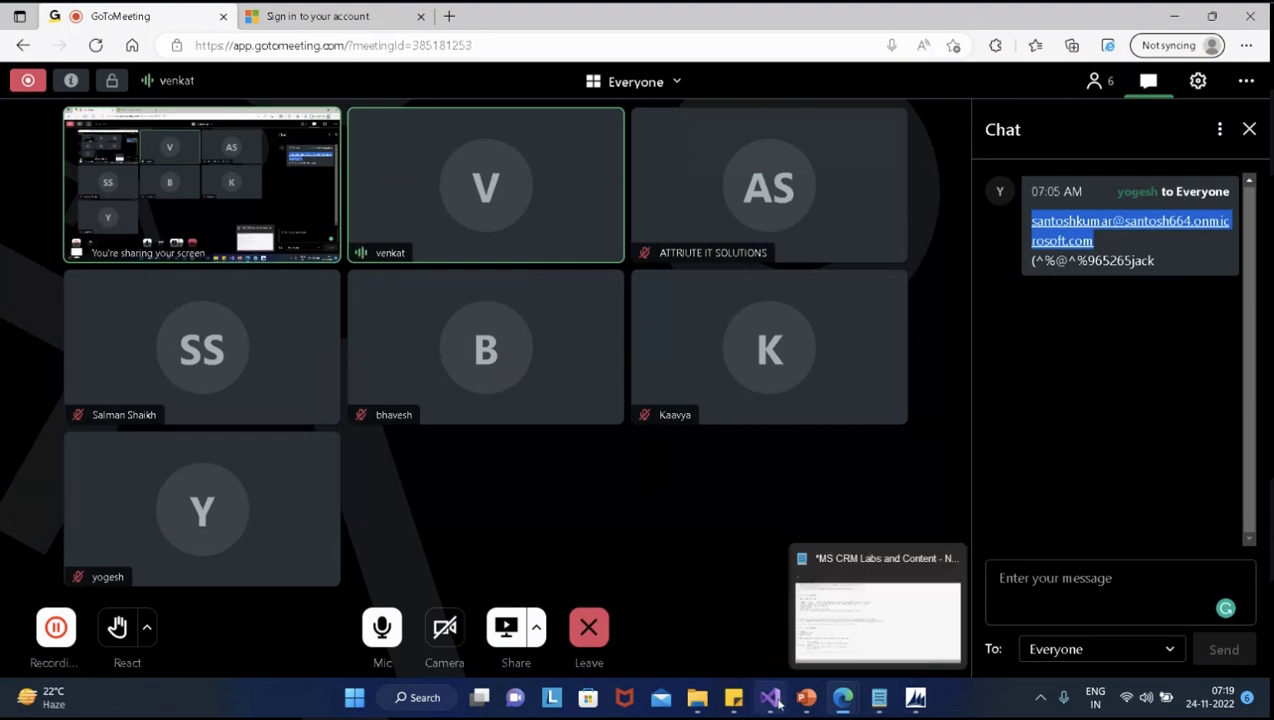
mouse_move(775, 700)
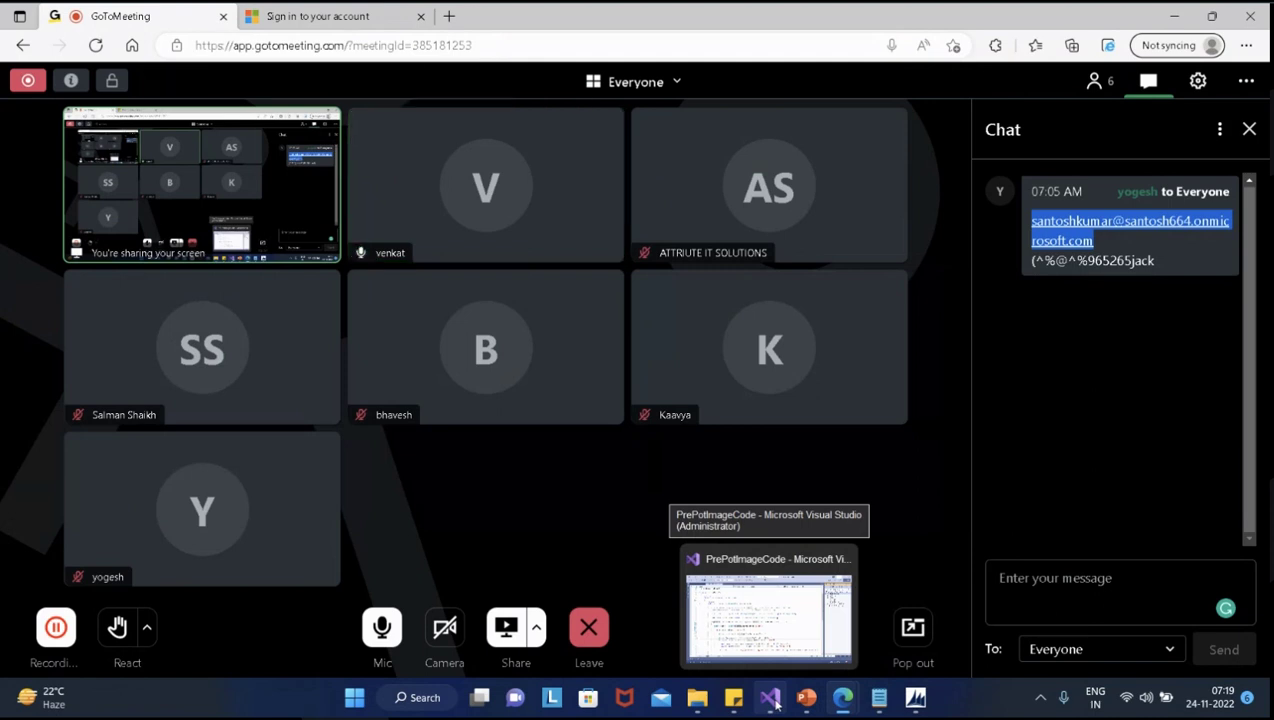
mouse_move(735, 704)
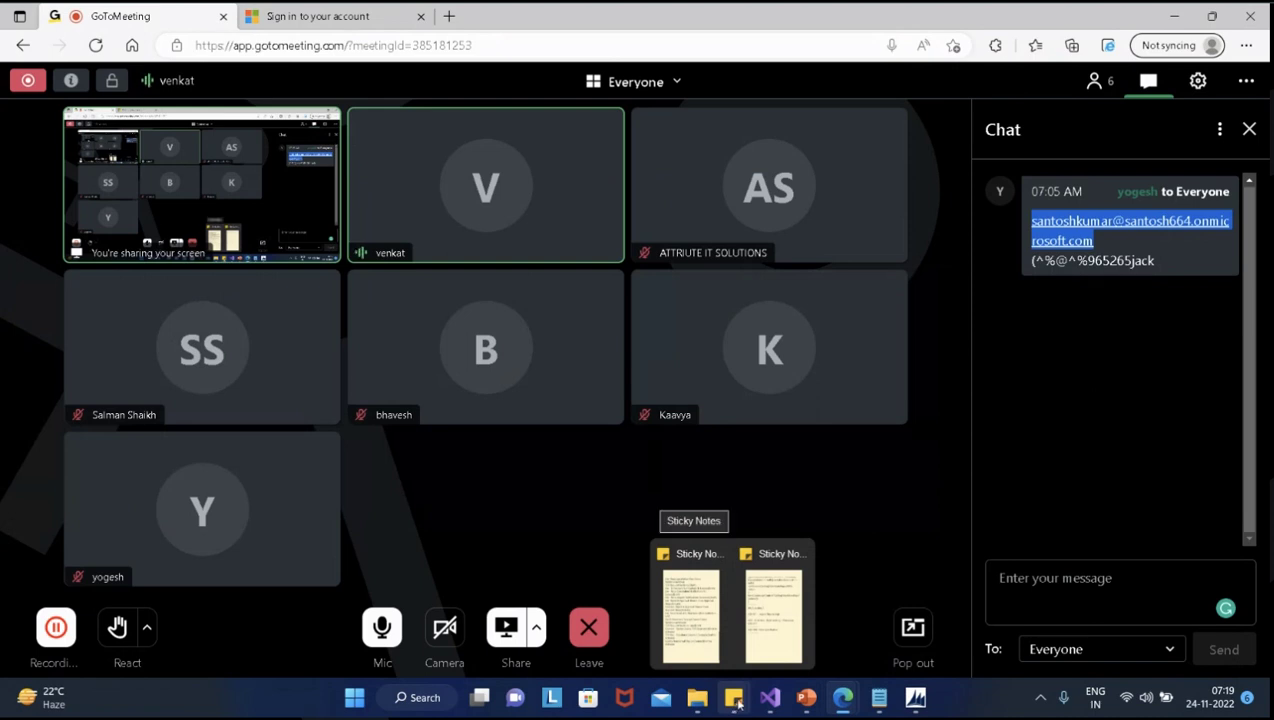
click(852, 703)
click(789, 628)
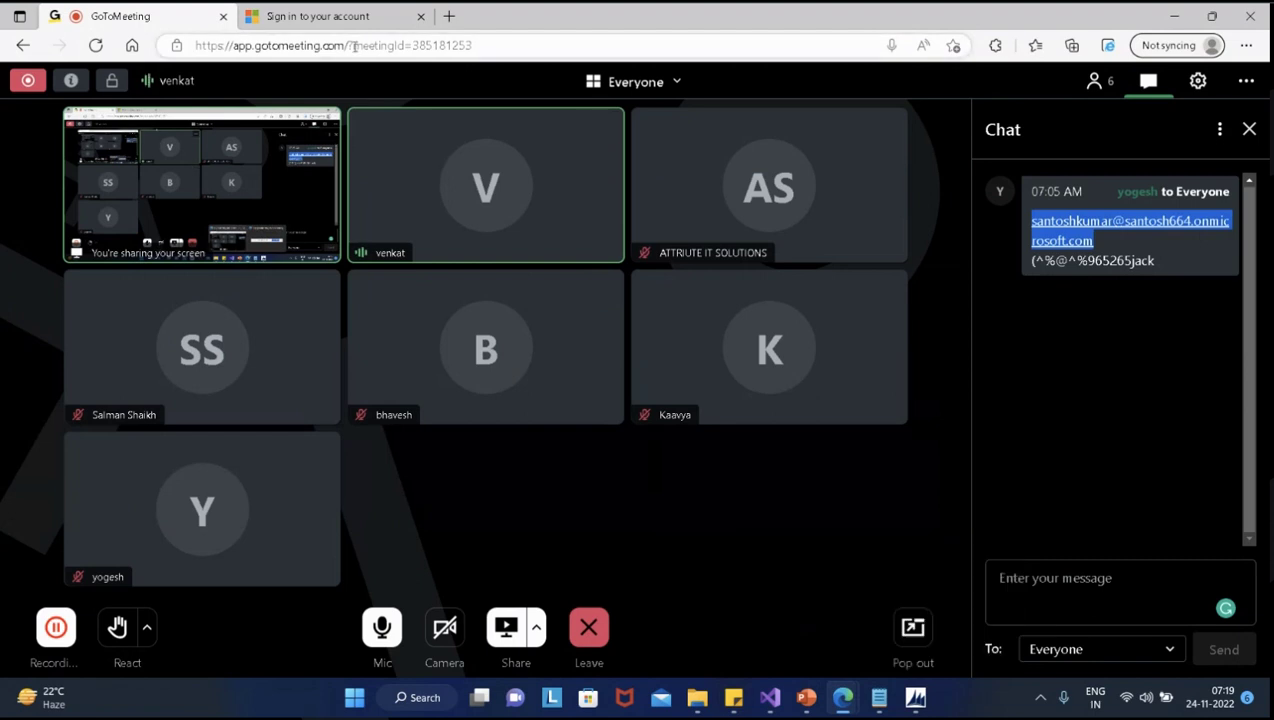
Paste the copied account e-mail into the Microsoft sign-in form and proceed to the password page
click(352, 15)
key(ctrl+v)
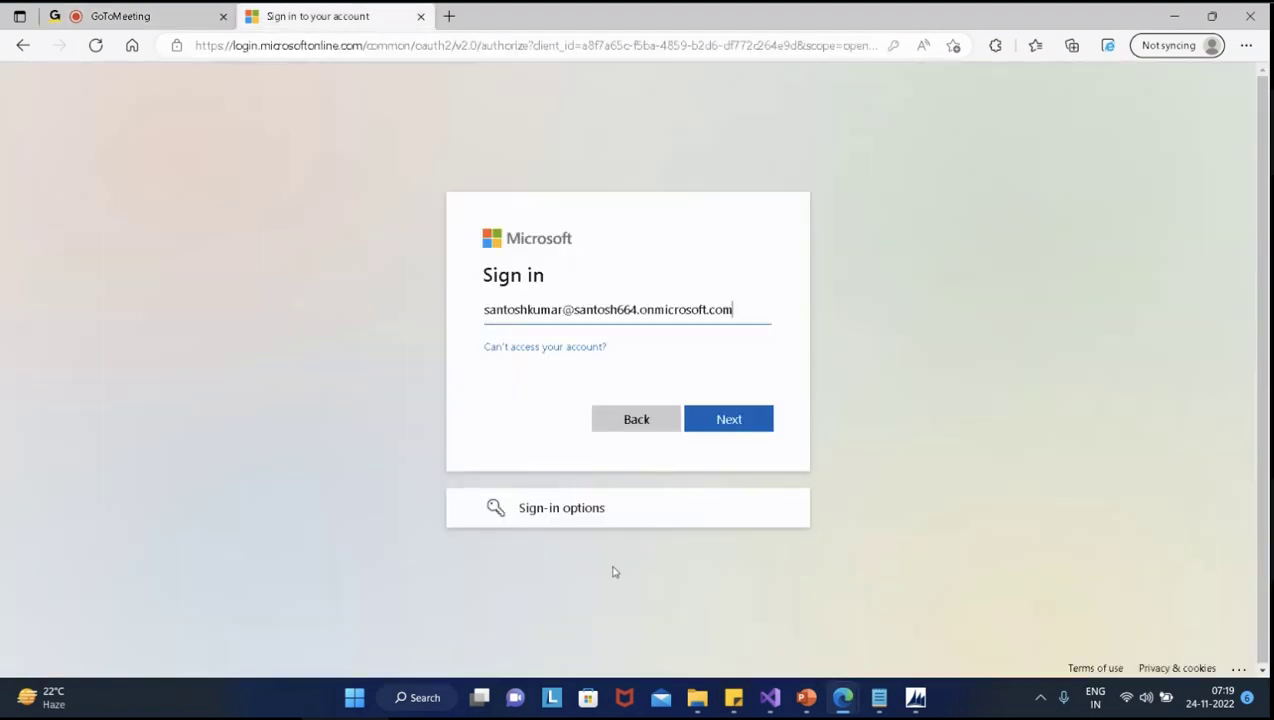
click(734, 421)
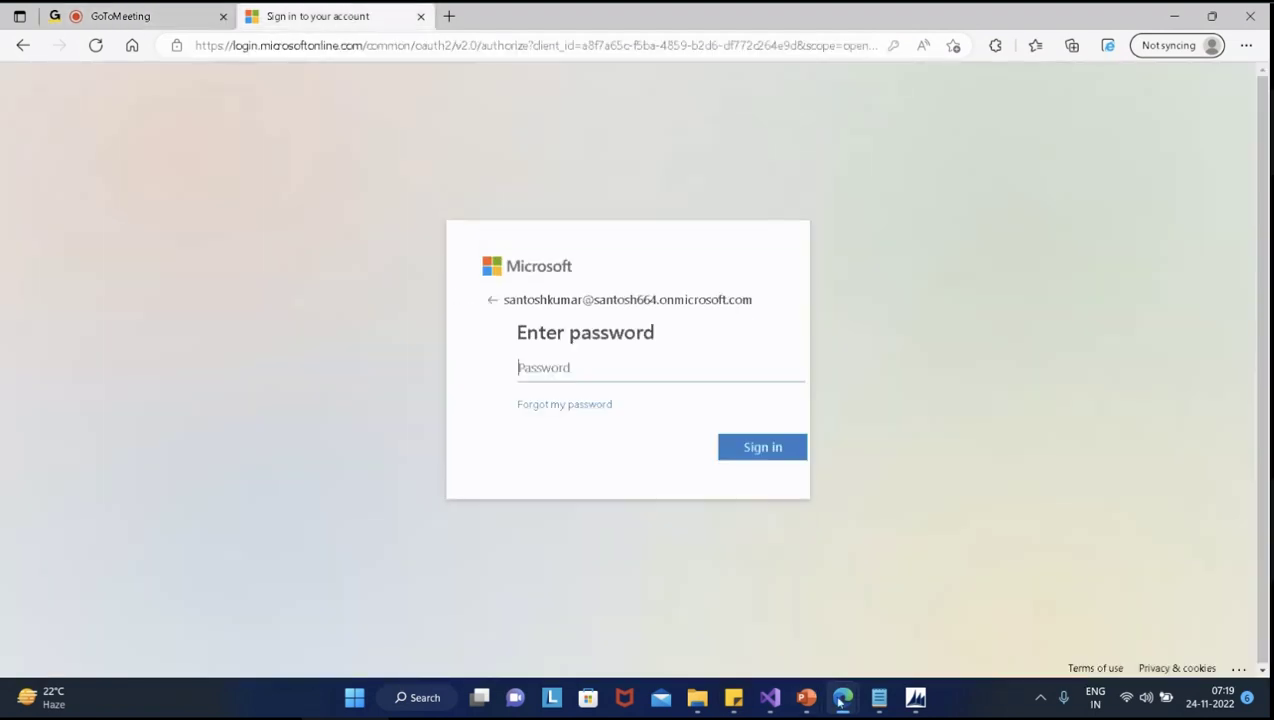
Copy the account password from the GoToMeeting chat, paste it into the Microsoft password field, and sign in
mouse_move(788, 665)
click(843, 697)
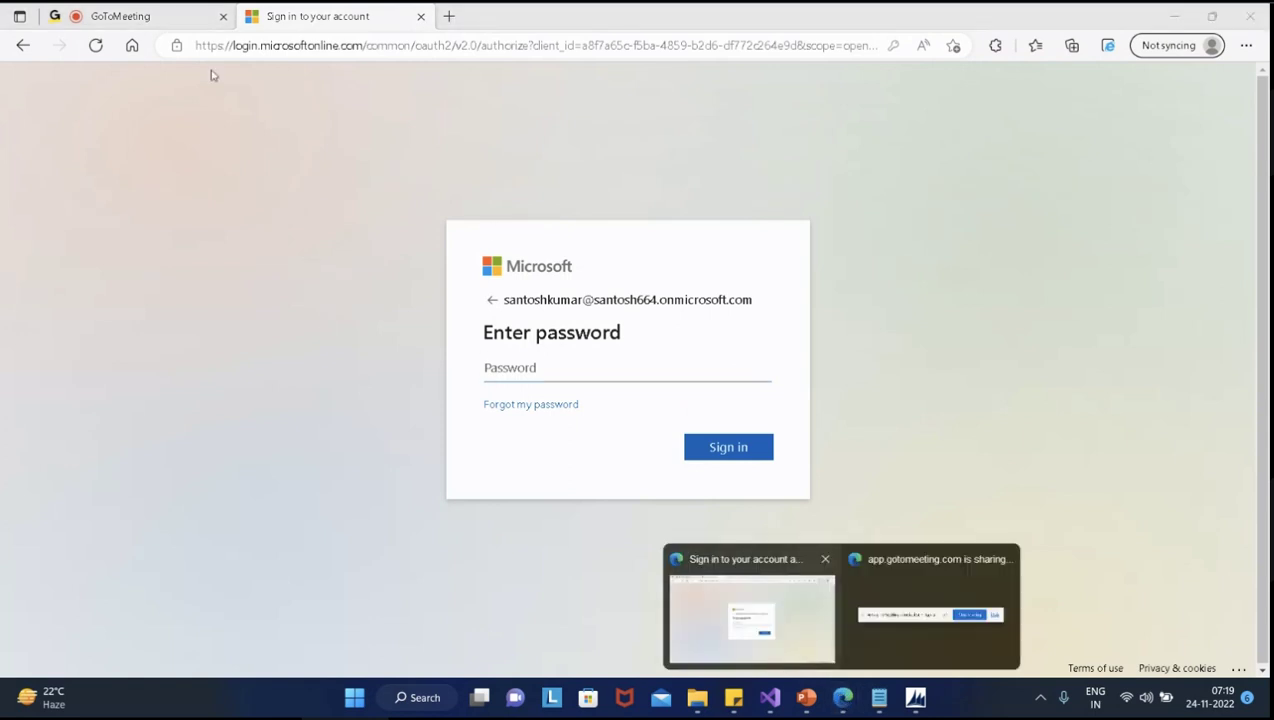
click(176, 12)
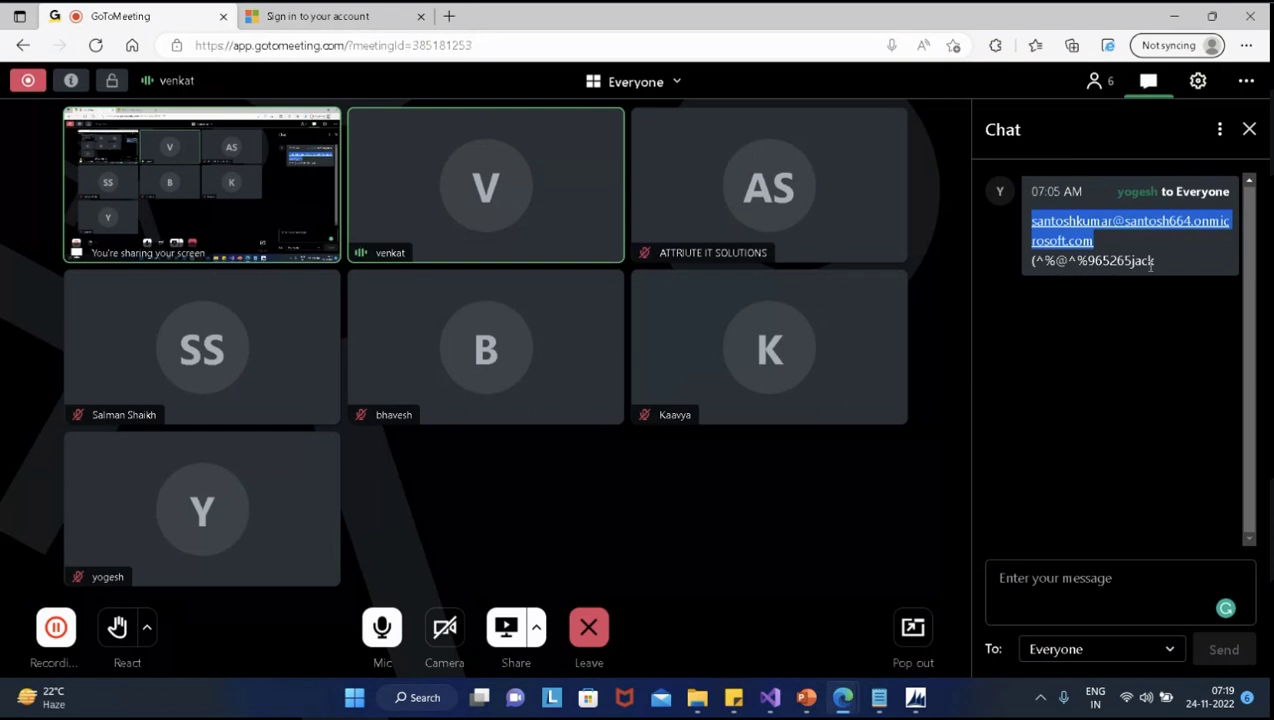
drag(1155, 262, 1030, 263)
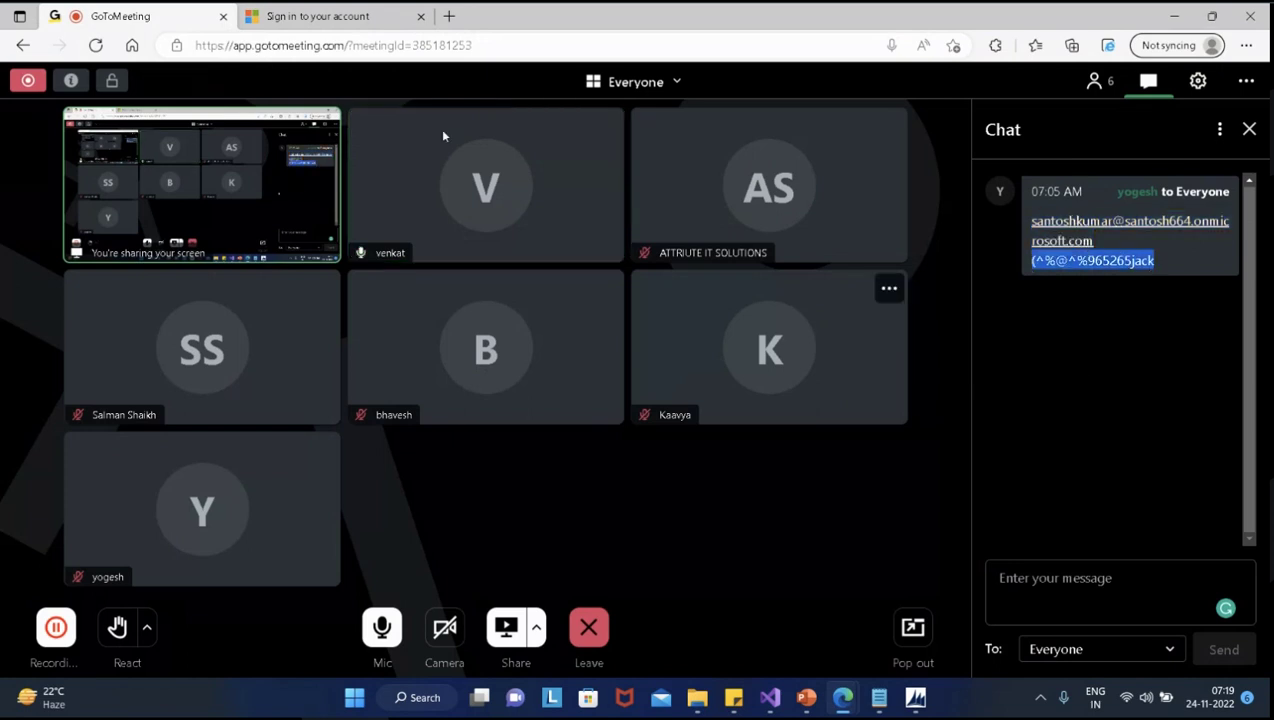
click(334, 12)
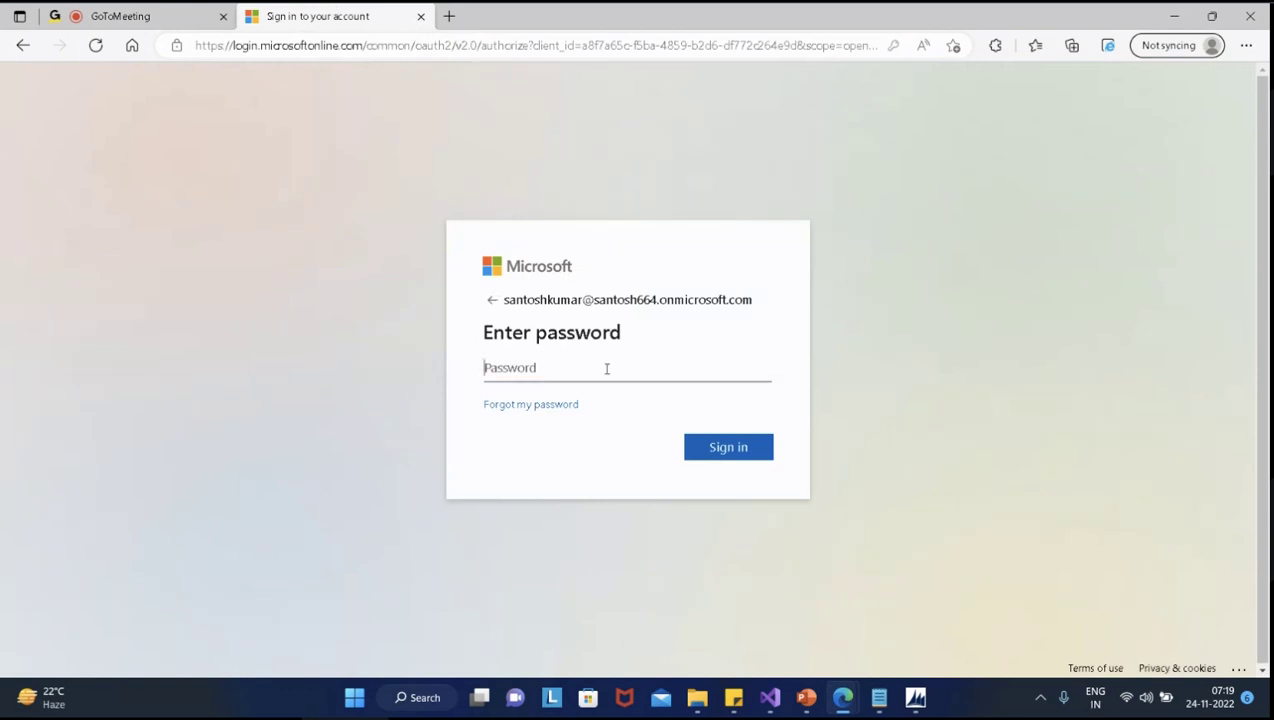
key(ctrl+v)
click(714, 447)
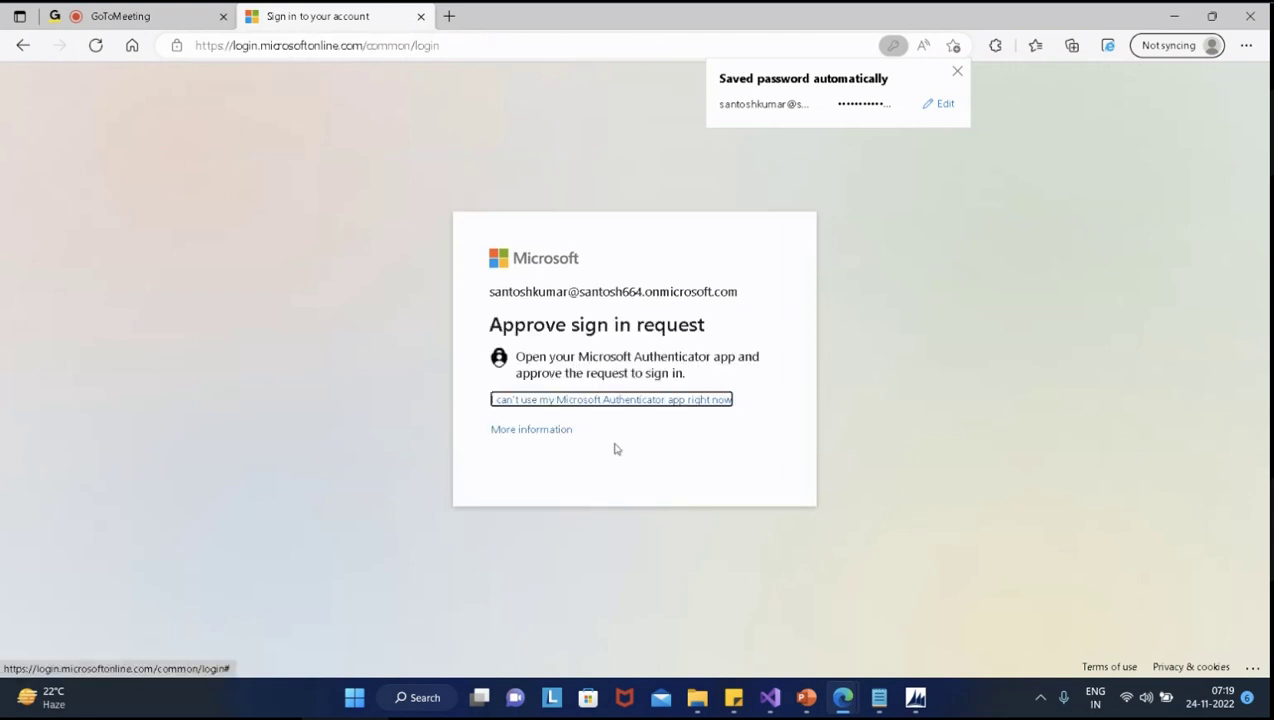
Dismiss the saved-password notice and highlight the account's user name on the sign-in approval page
click(916, 703)
click(916, 703)
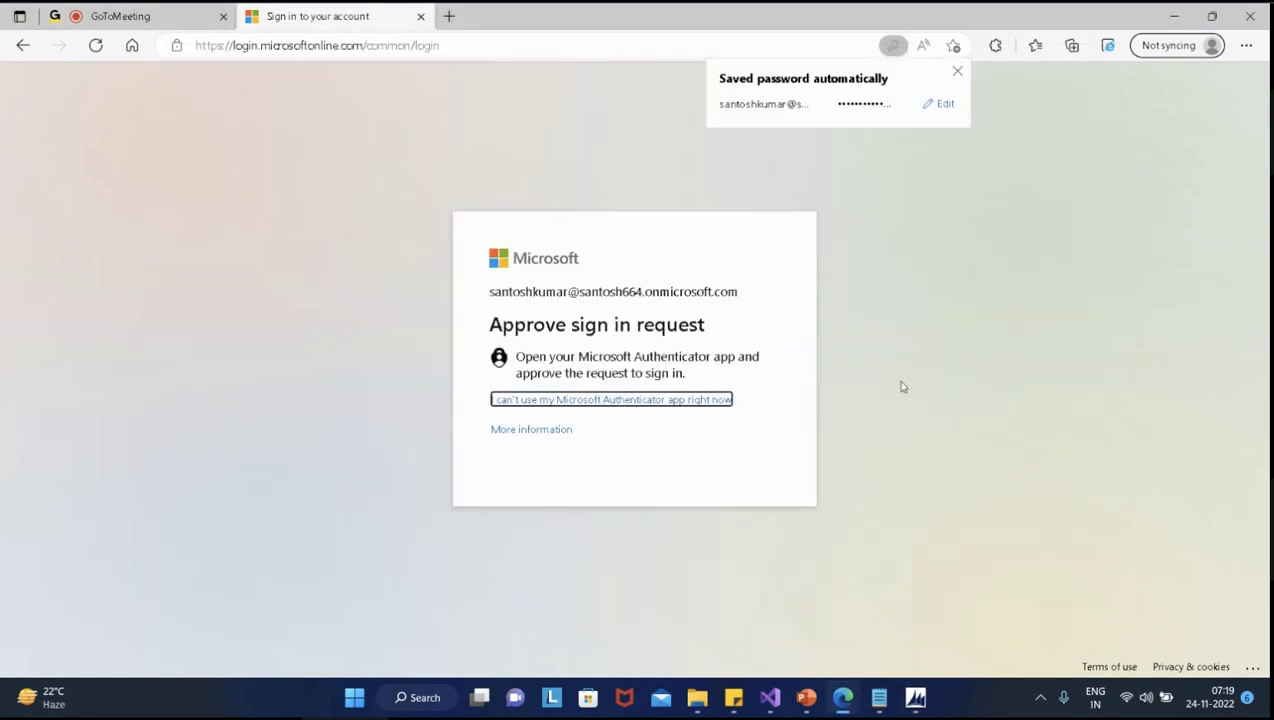
click(957, 71)
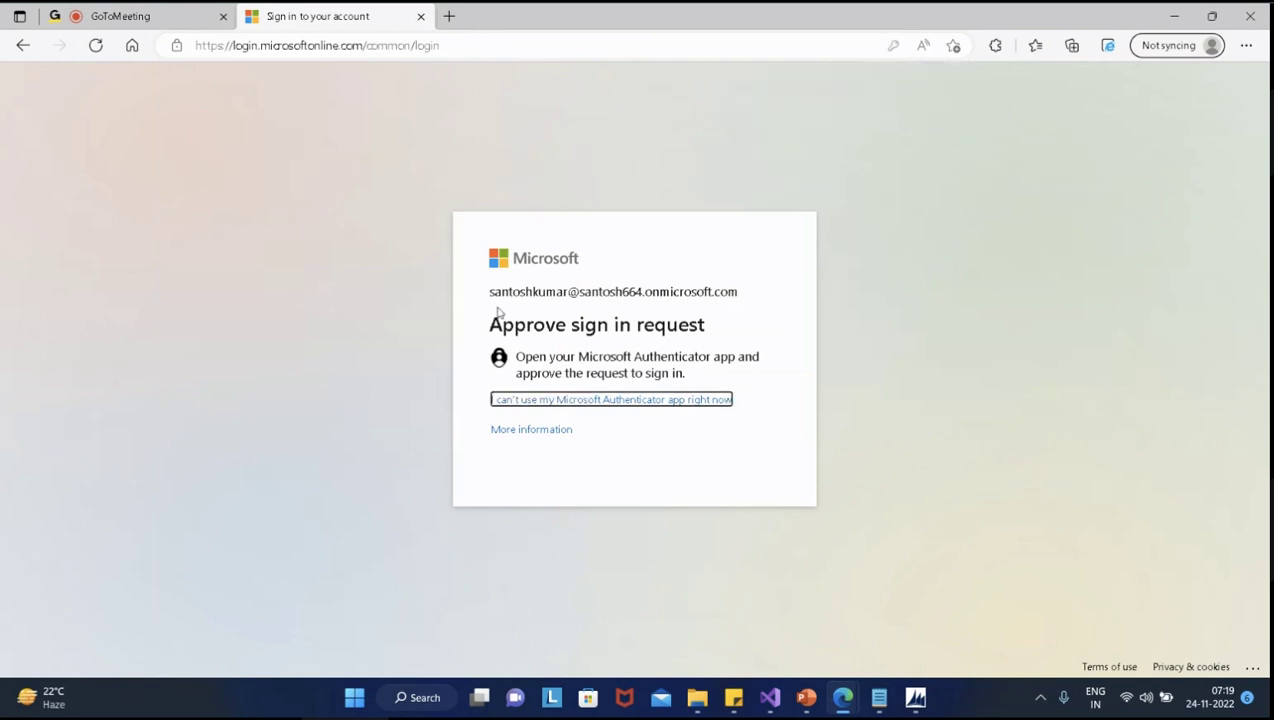
drag(490, 294, 574, 300)
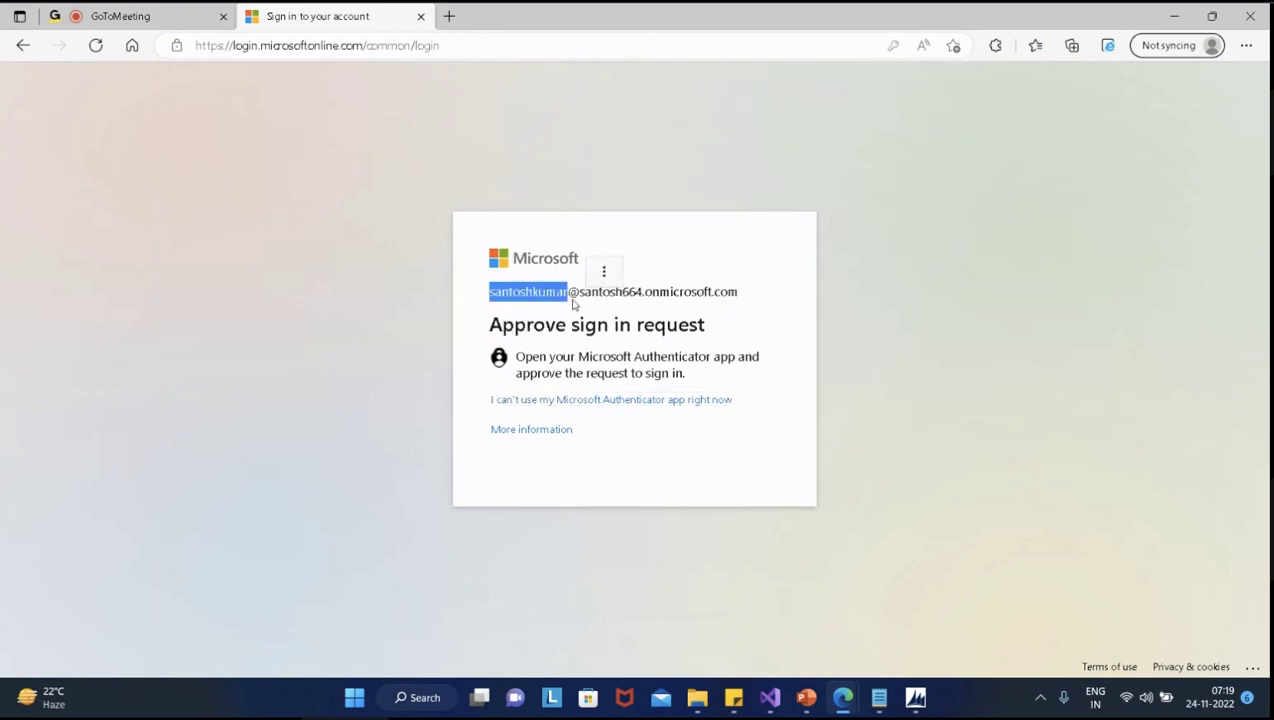
Check the meeting page, return to Power Apps, and switch to the Plugin Registration Tool to start registering a new assembly
click(167, 19)
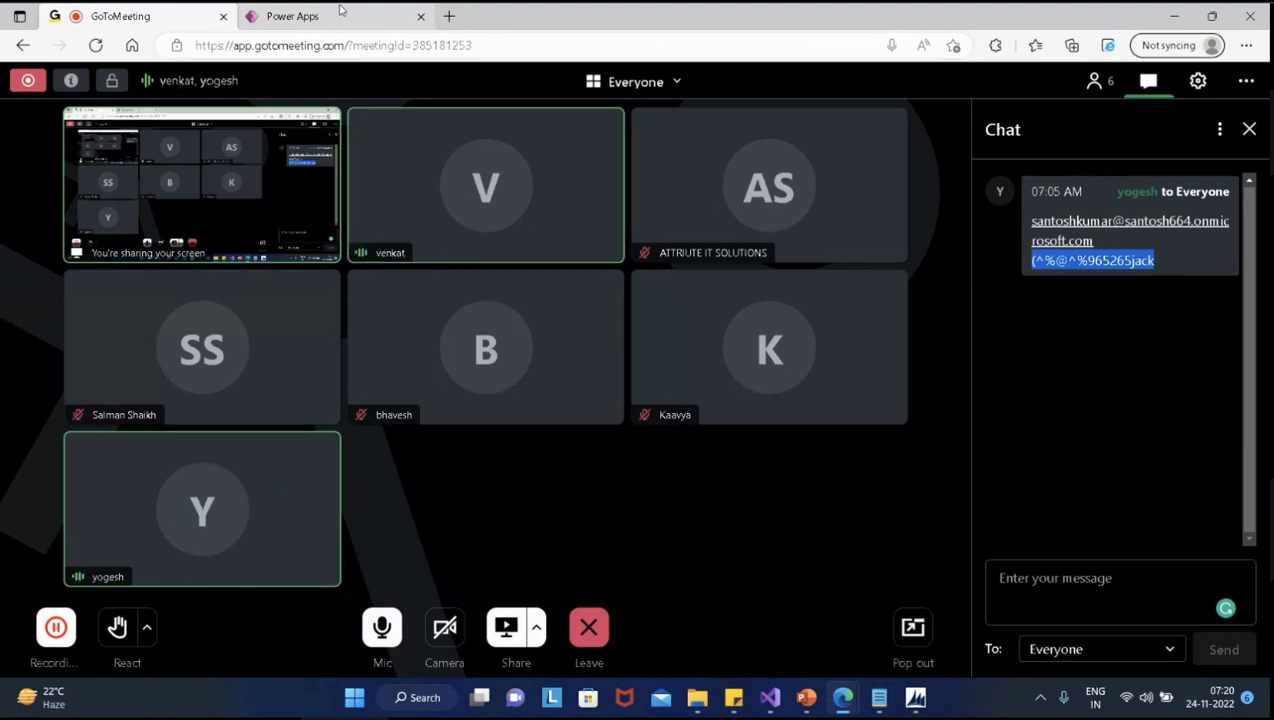
click(340, 12)
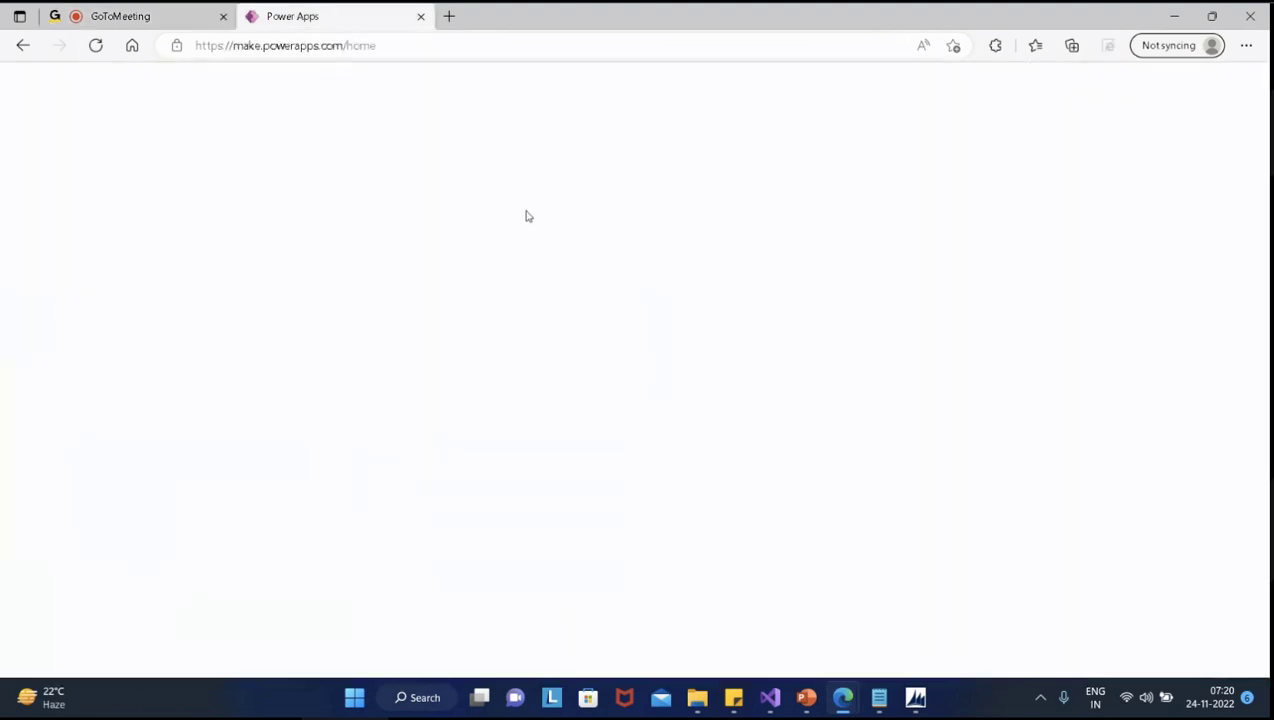
click(916, 699)
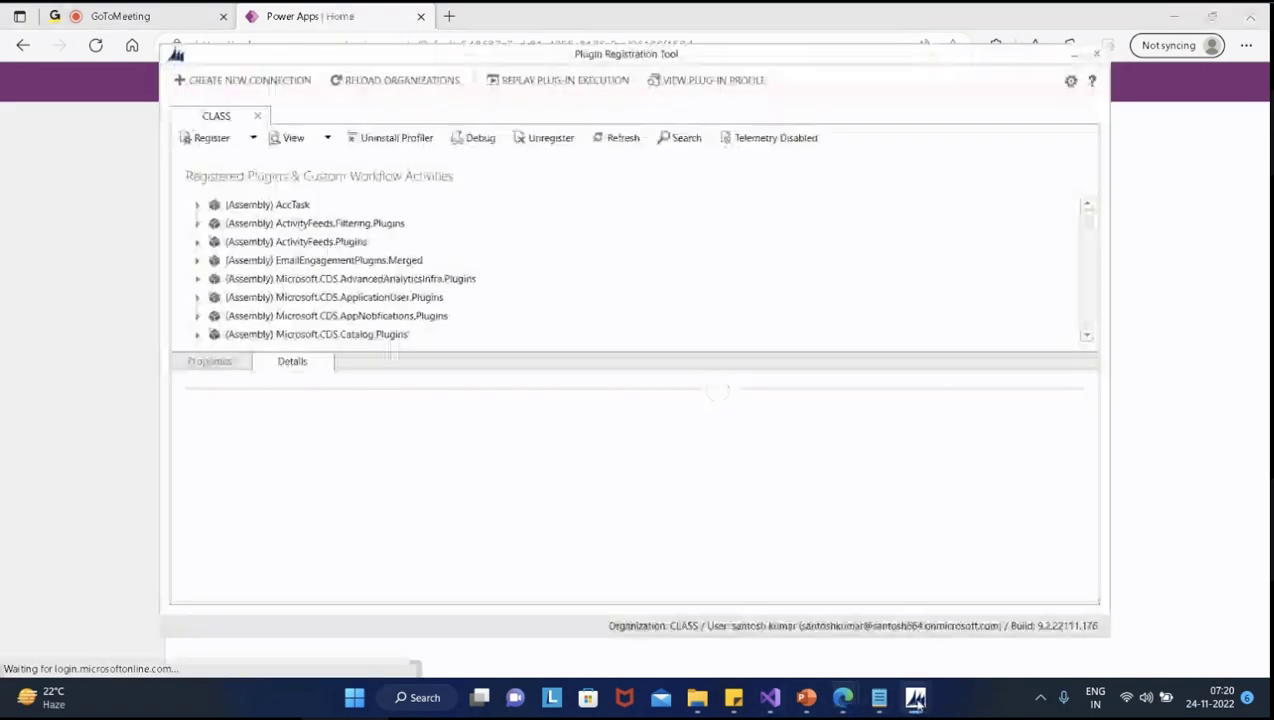
click(254, 140)
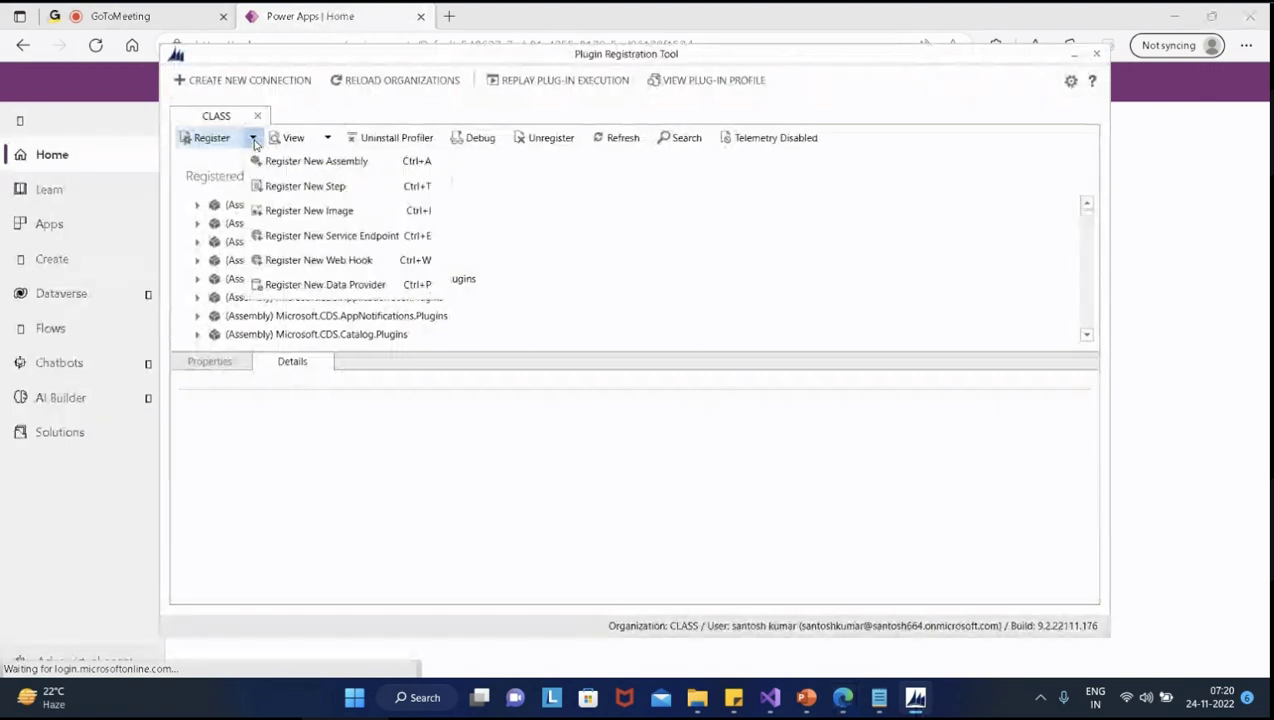
click(333, 170)
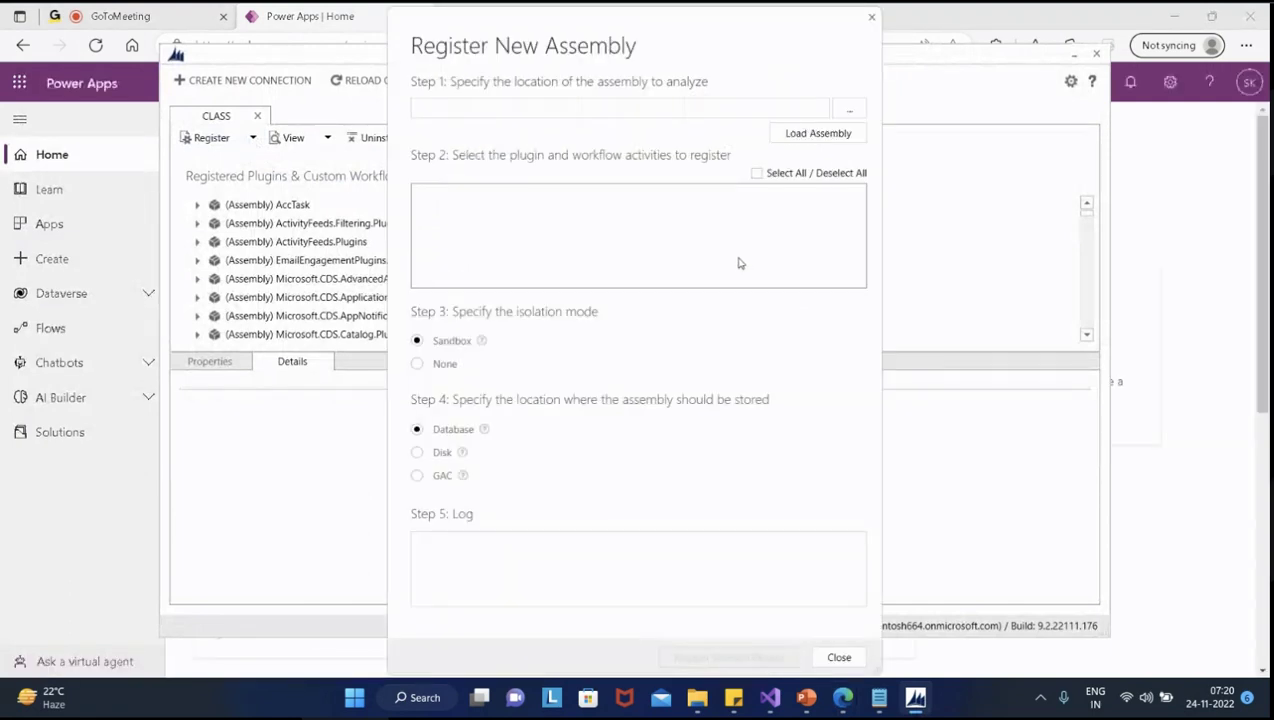
Load PrePotImageCode.dll from the repos folder's PrePotImageCode\PrePotImageCode\bin\Debug directory as the assembly to register
click(849, 108)
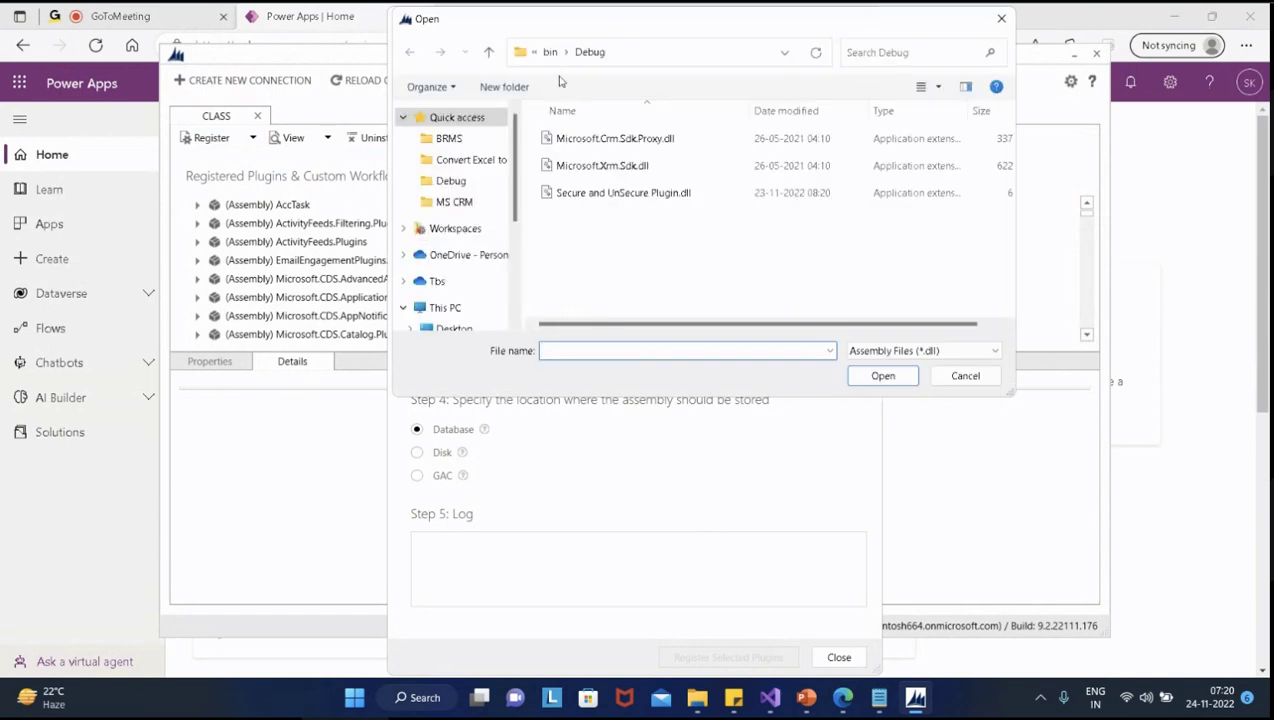
click(489, 52)
click(489, 52)
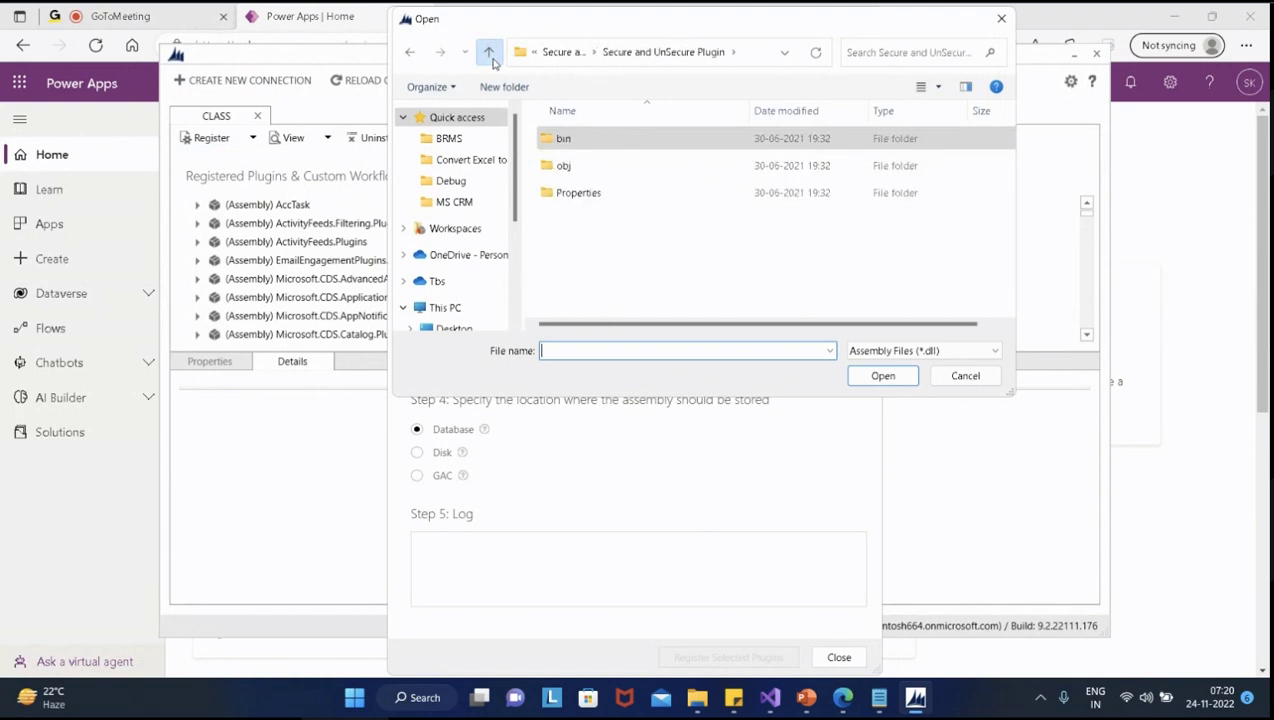
click(489, 52)
click(489, 52)
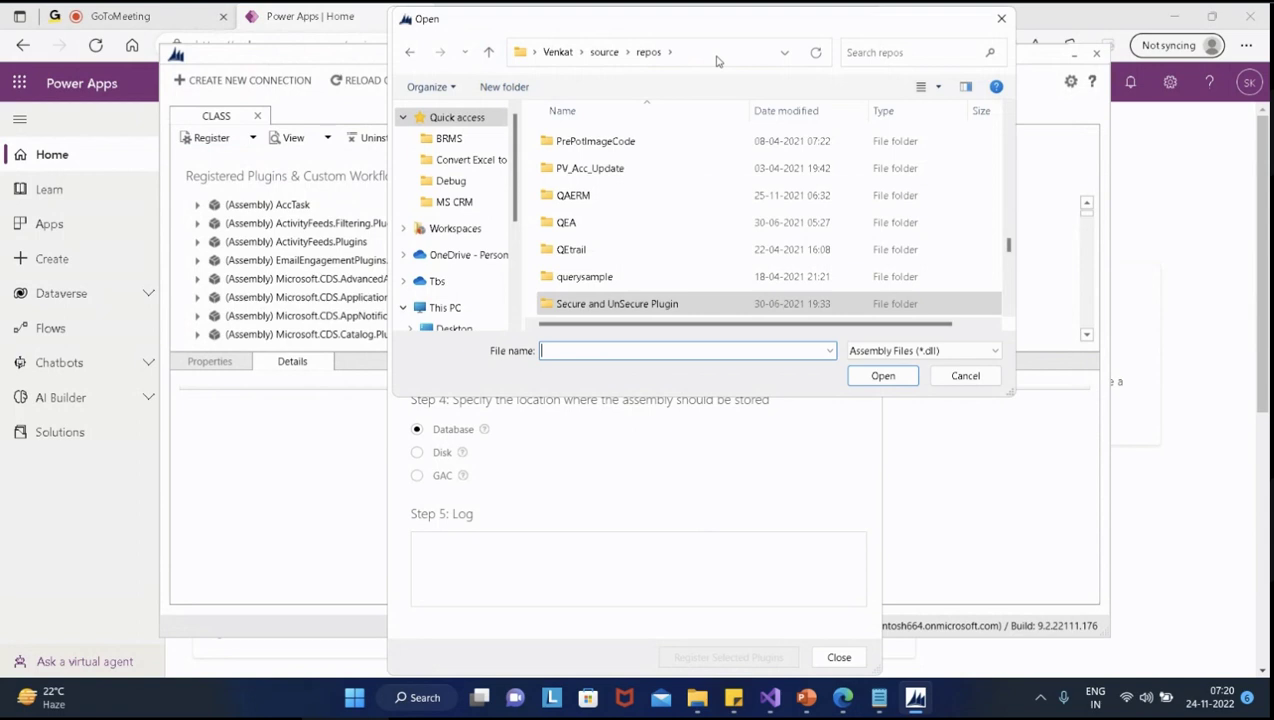
double_click(643, 144)
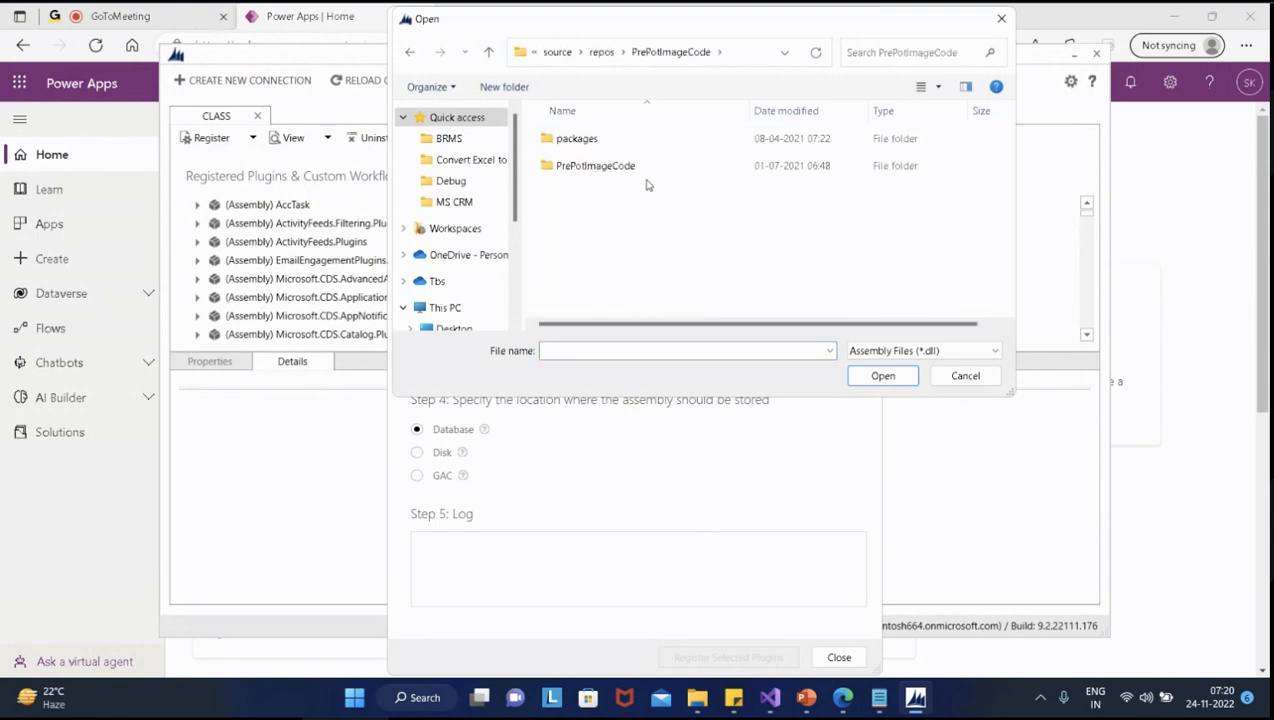
double_click(618, 172)
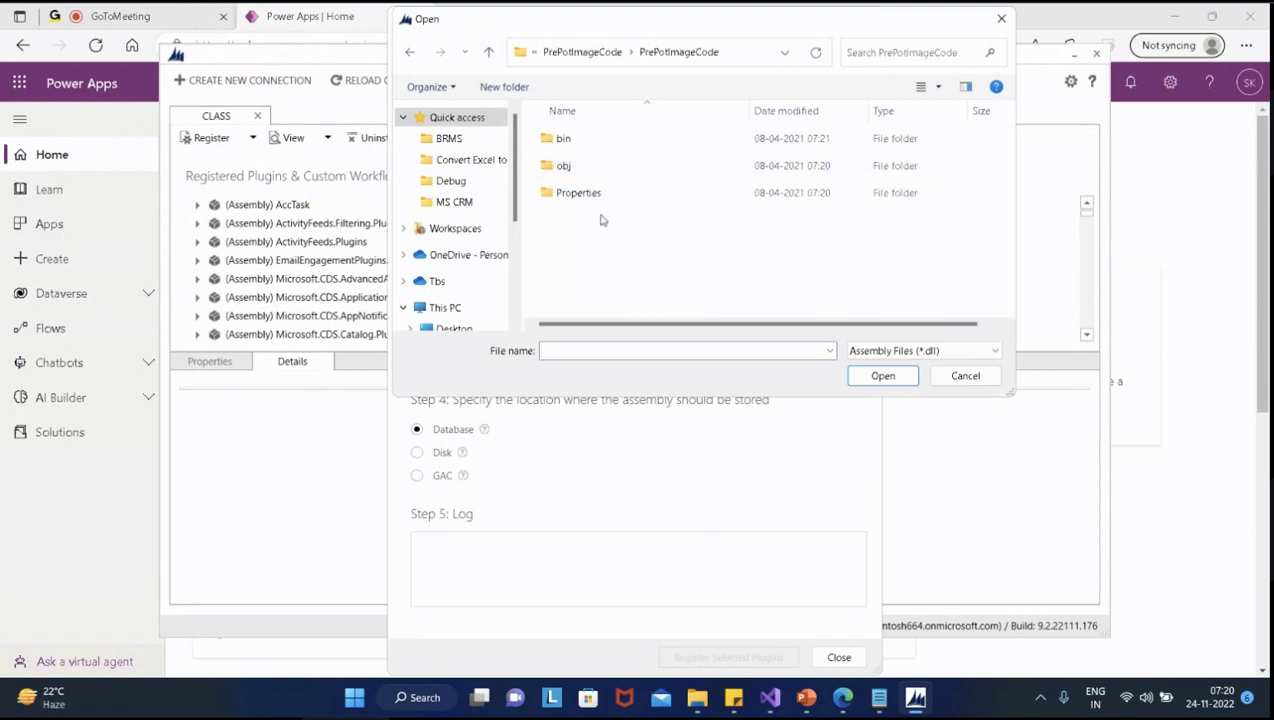
double_click(592, 142)
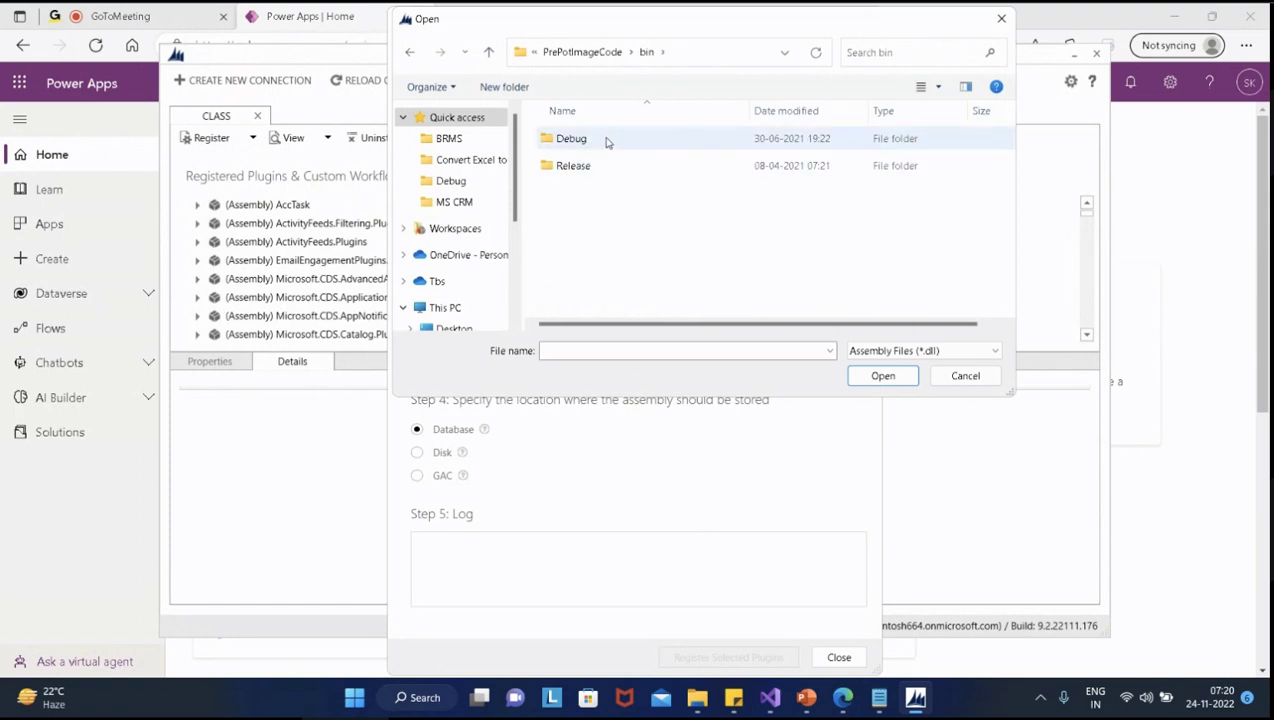
double_click(606, 140)
click(640, 166)
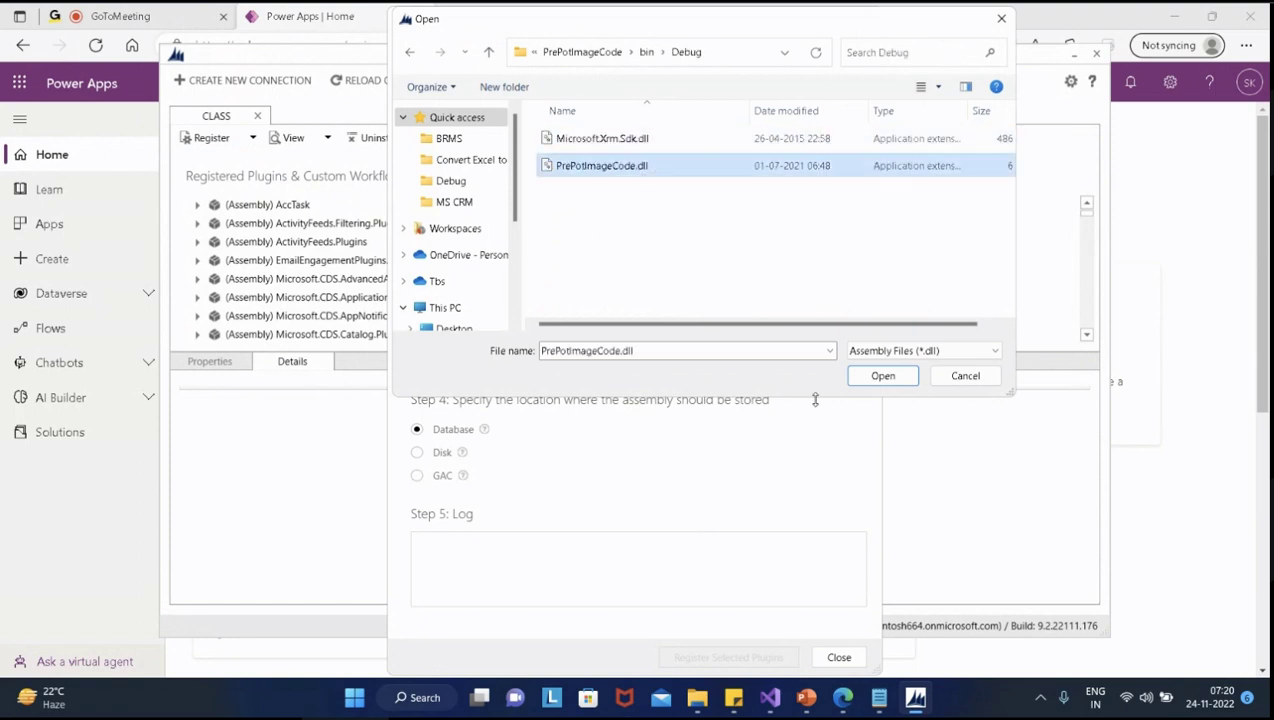
click(886, 378)
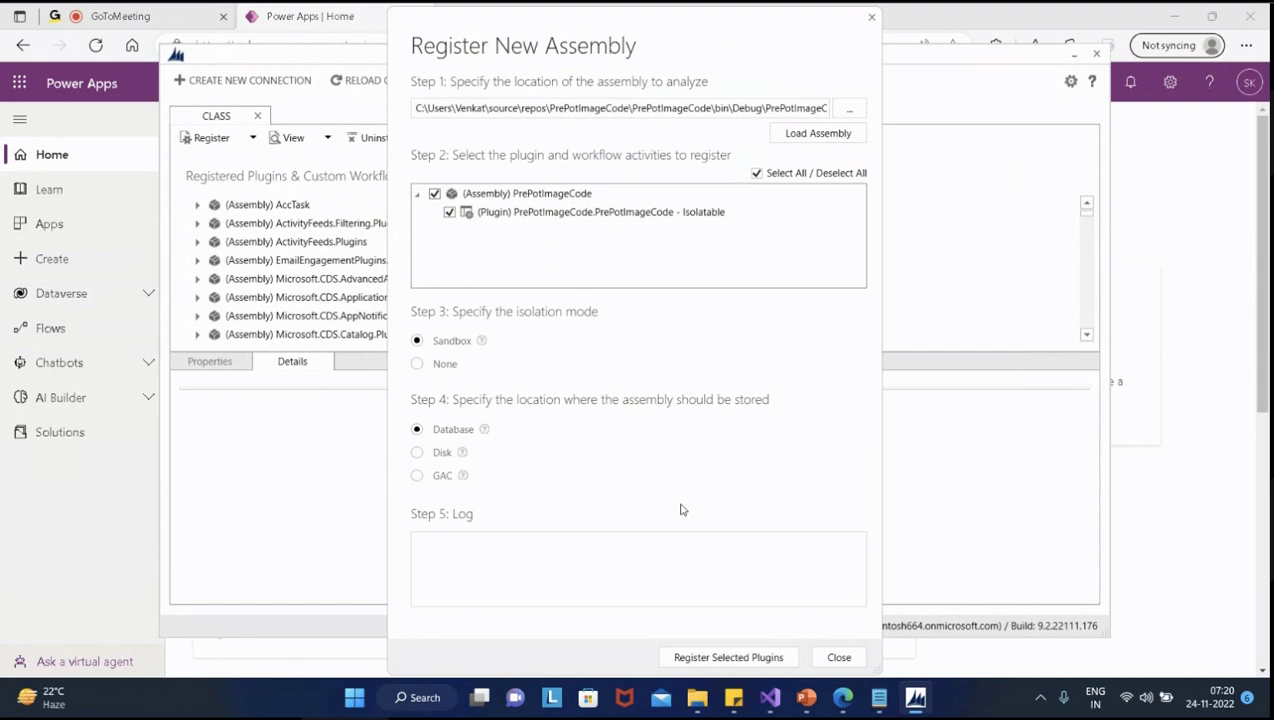
Register the selected PrePotImageCode assembly with its plugin and dismiss the confirmation
click(716, 662)
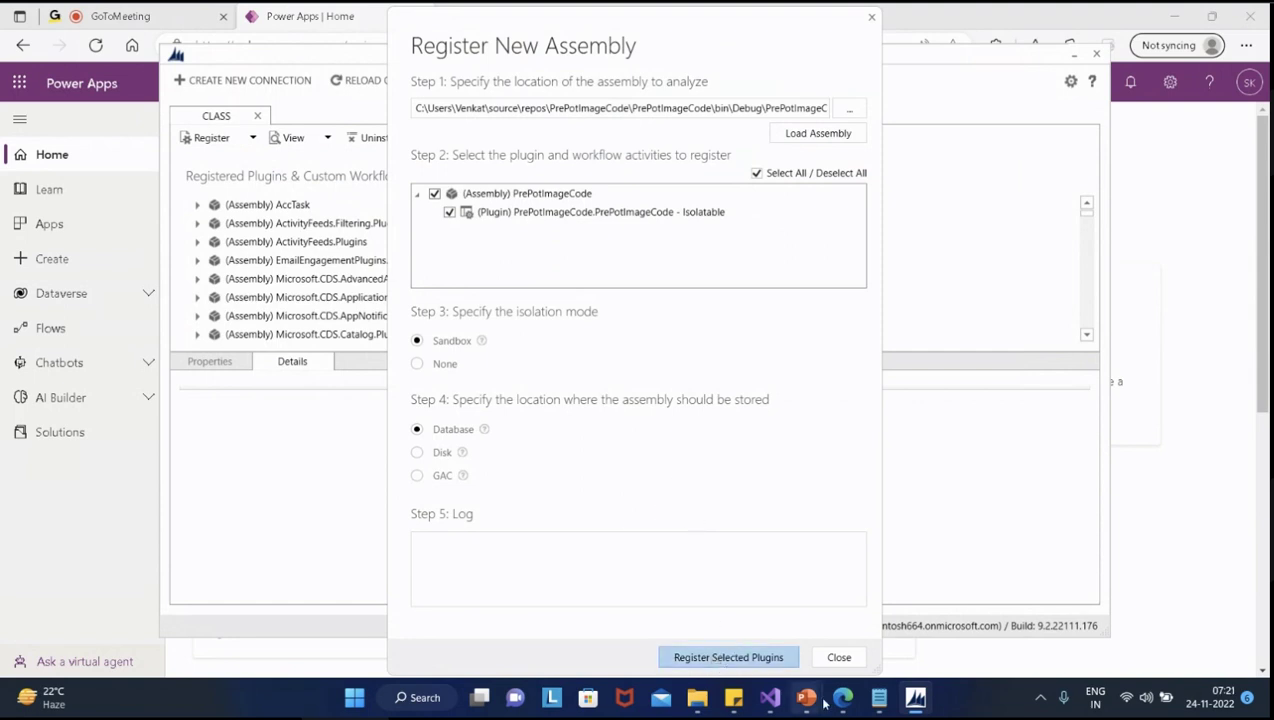
click(770, 697)
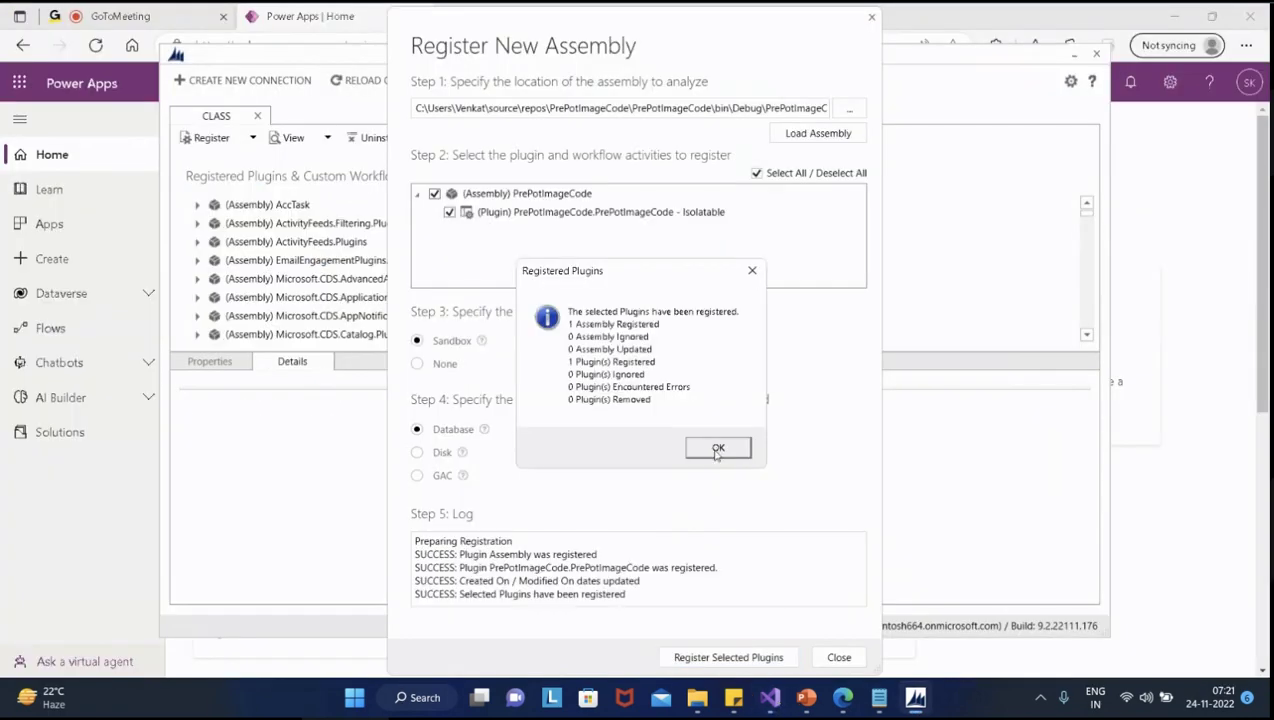
click(718, 449)
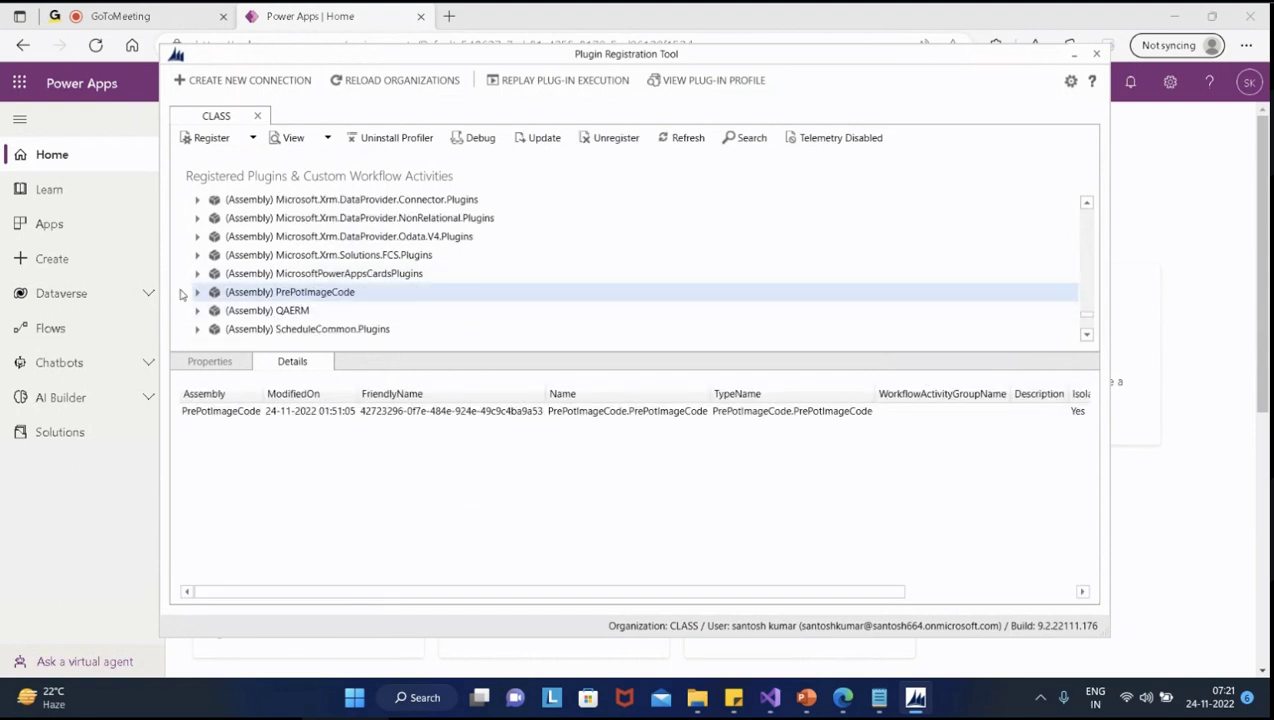
Start a new step under the PrePotImageCode plugin with the message Update and the primary entity account
click(197, 294)
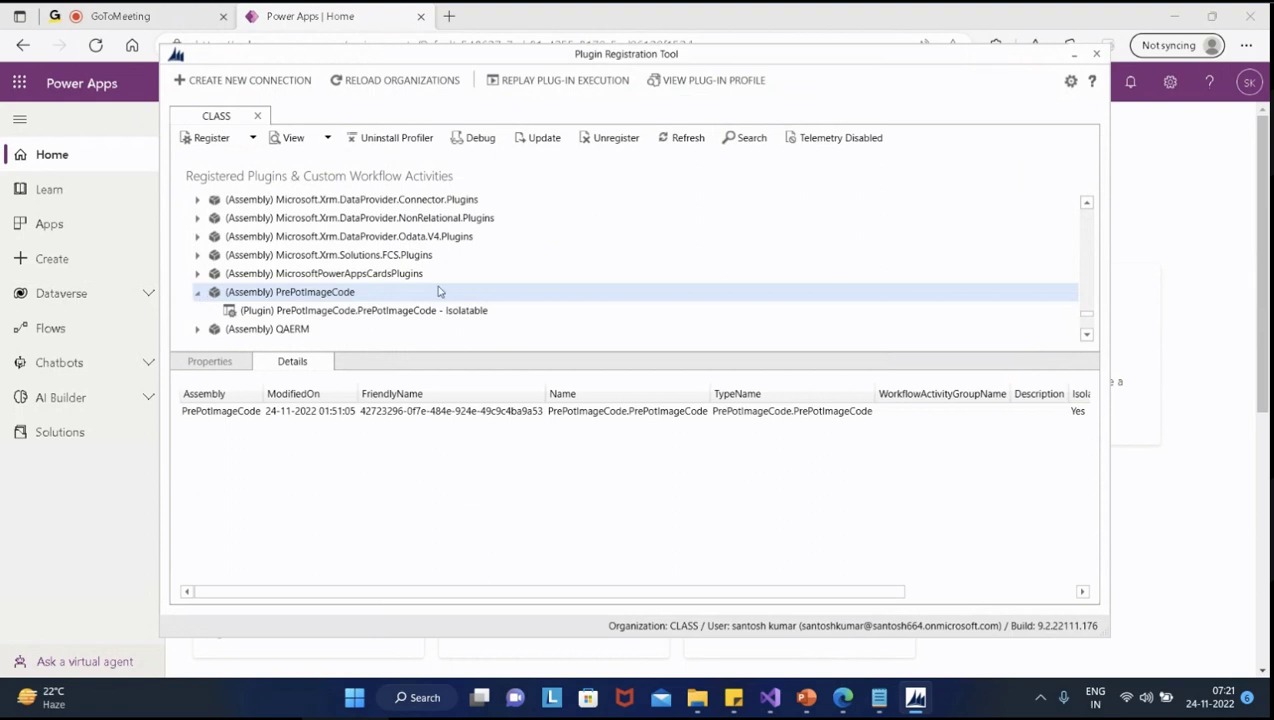
scroll(403, 318, down, 1)
click(414, 272)
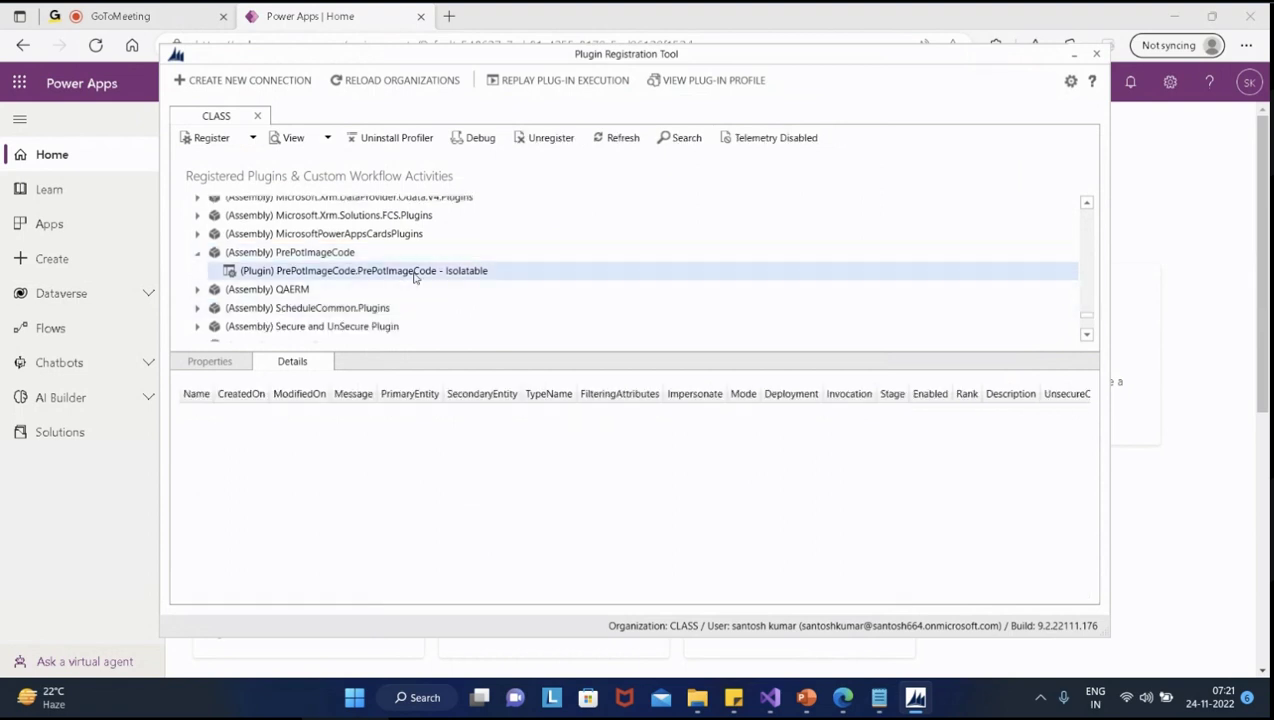
right_click(414, 276)
click(474, 307)
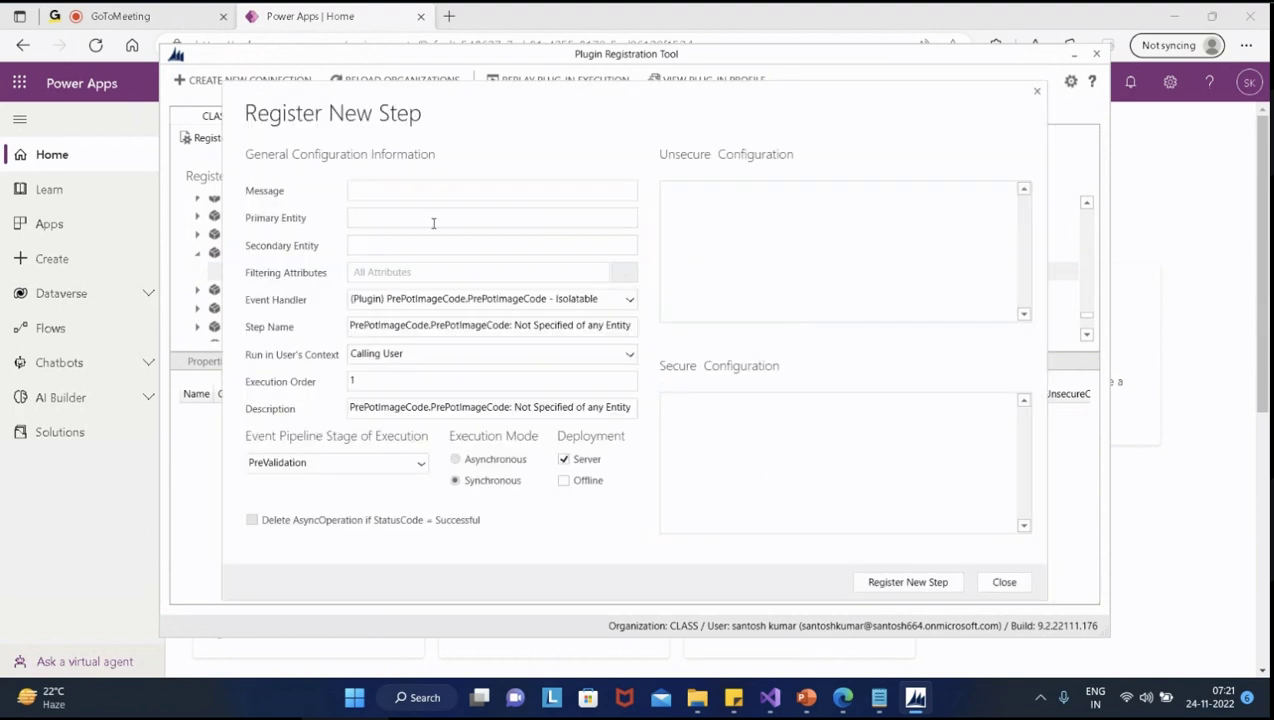
click(457, 186)
text(Update)
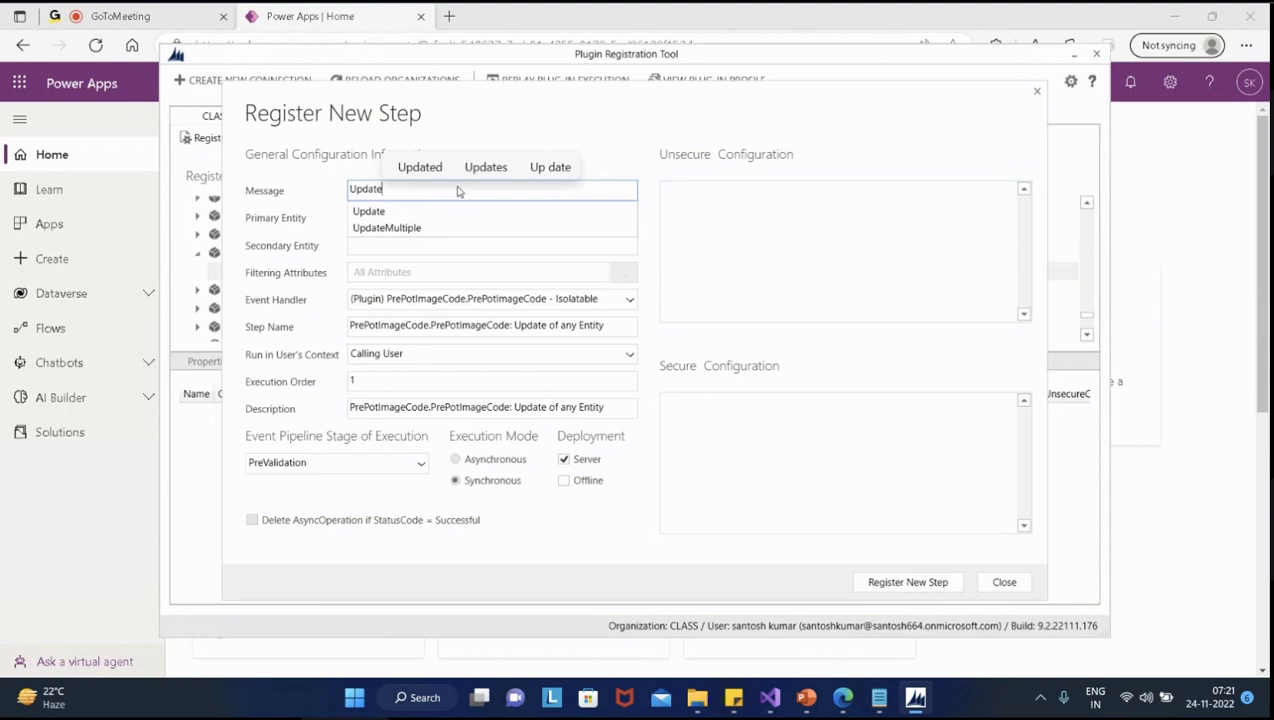
click(398, 212)
click(385, 221)
text(account)
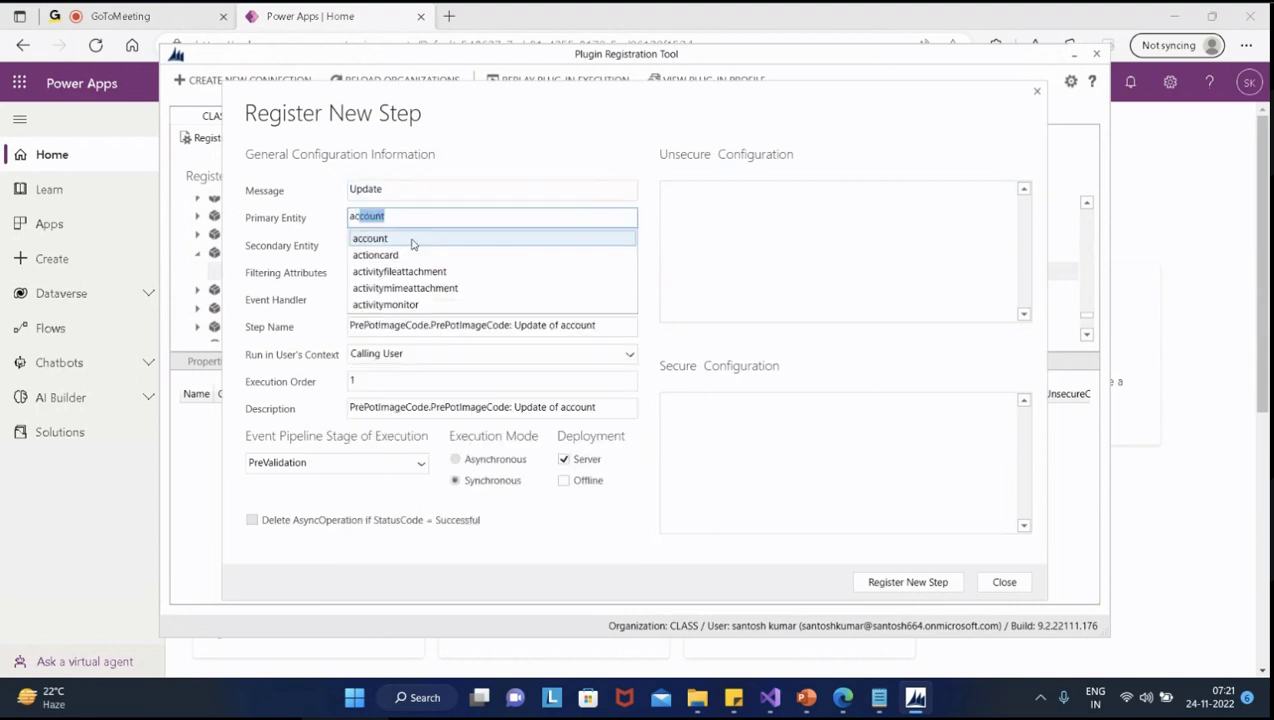
click(411, 241)
Limit the step's filtering attributes to Main Phone (telephone1) only
click(624, 272)
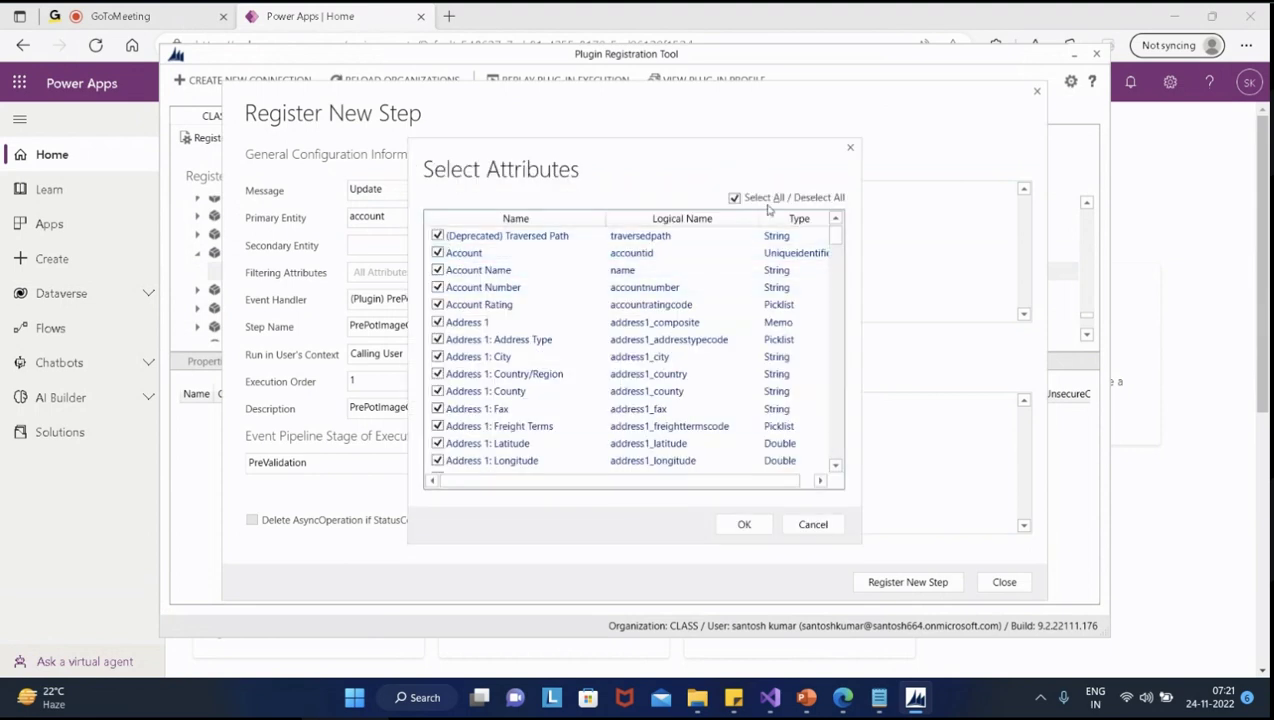
click(734, 198)
scroll(710, 322, down, 10)
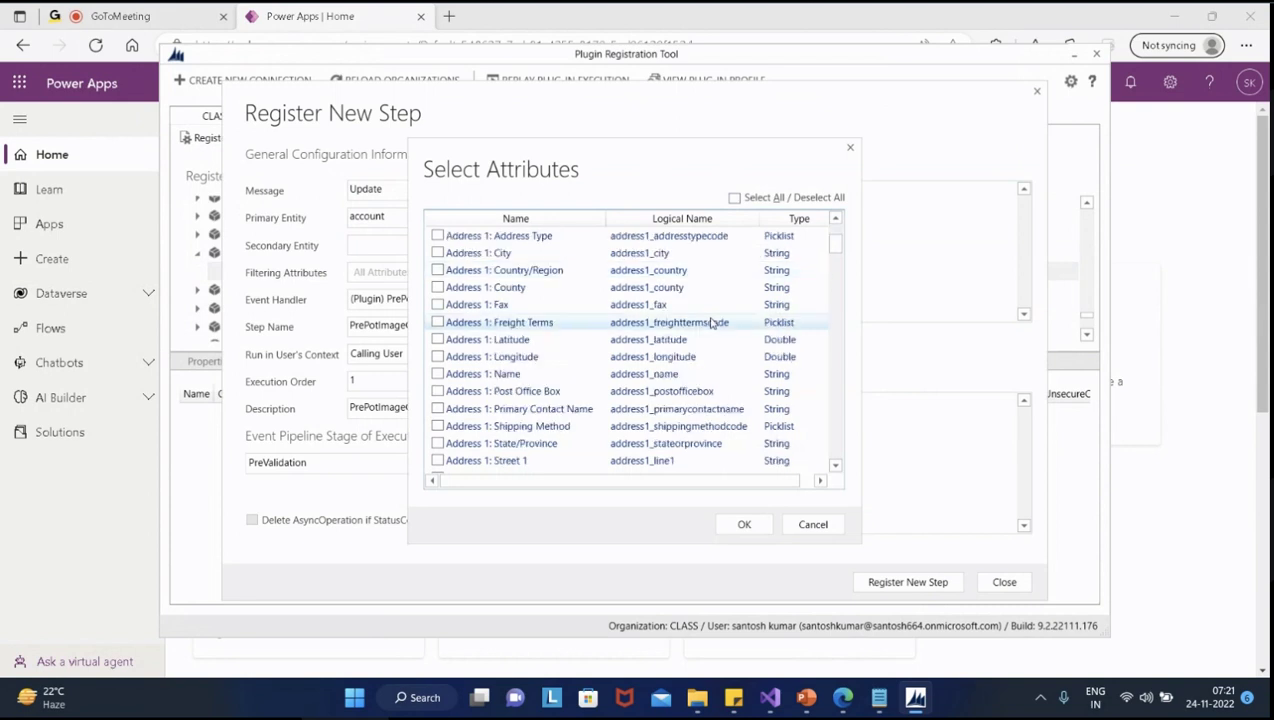
scroll(710, 324, down, 8)
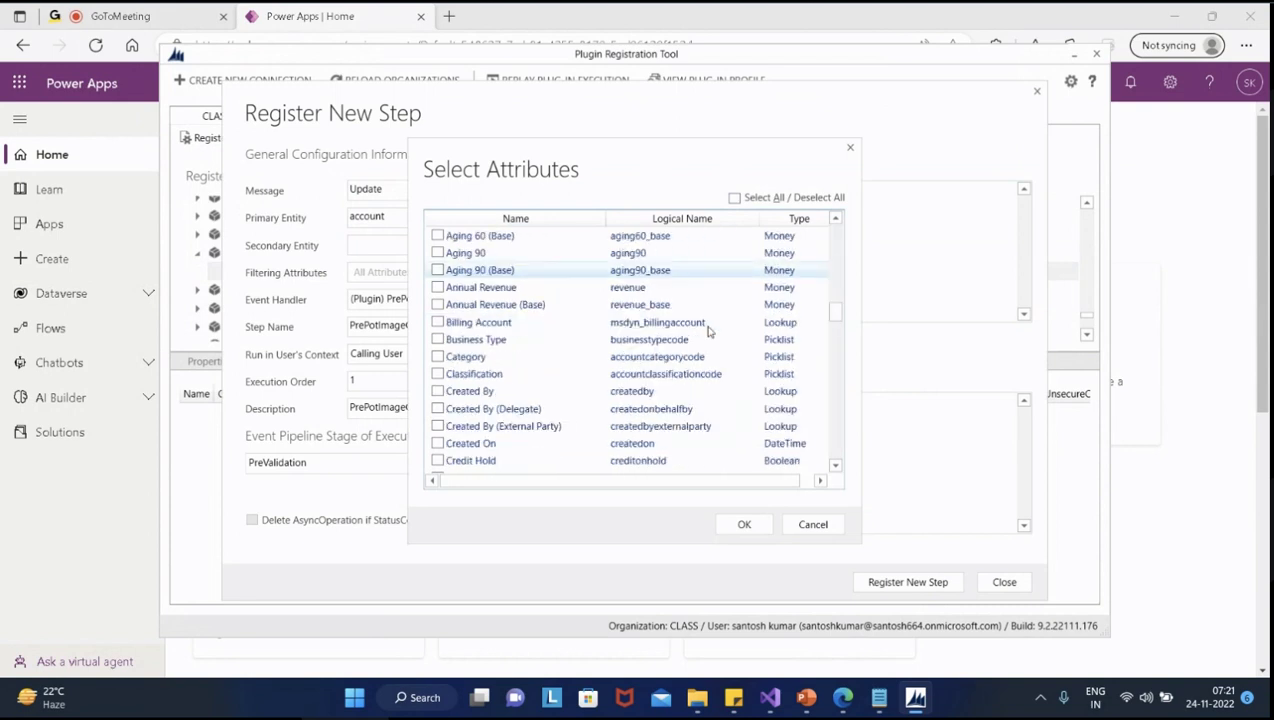
scroll(708, 331, down, 9)
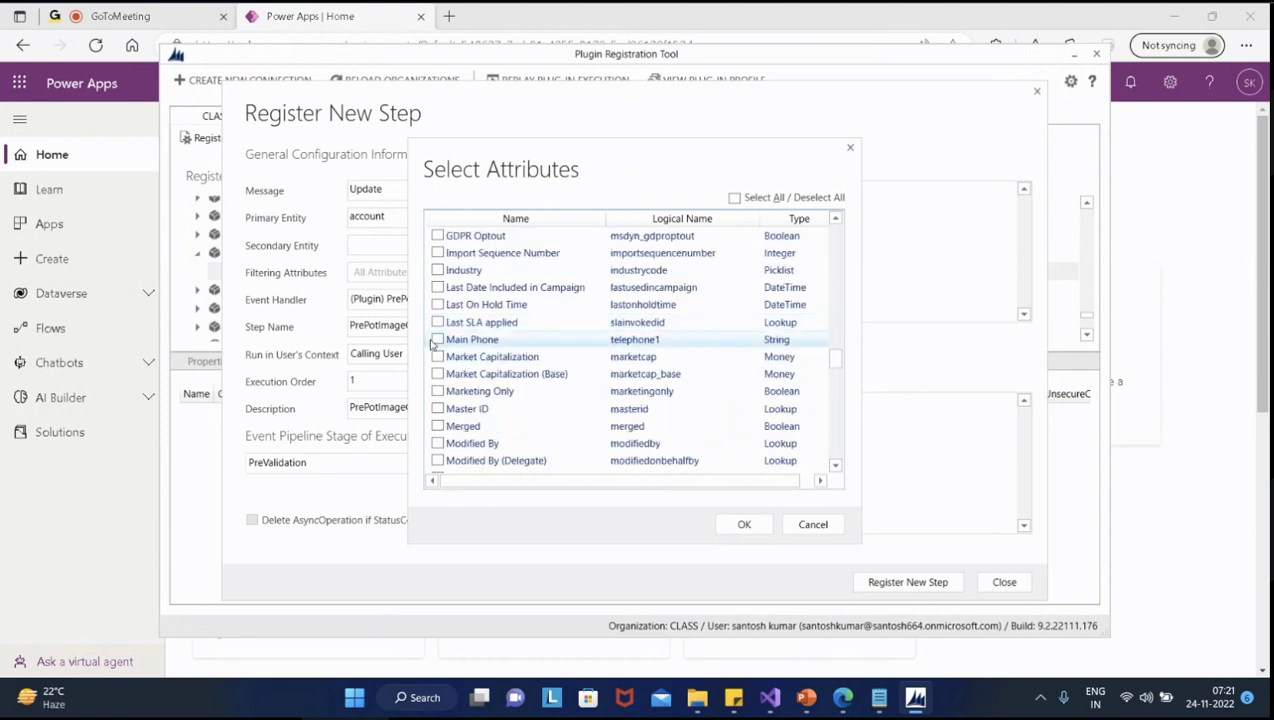
click(438, 340)
click(738, 524)
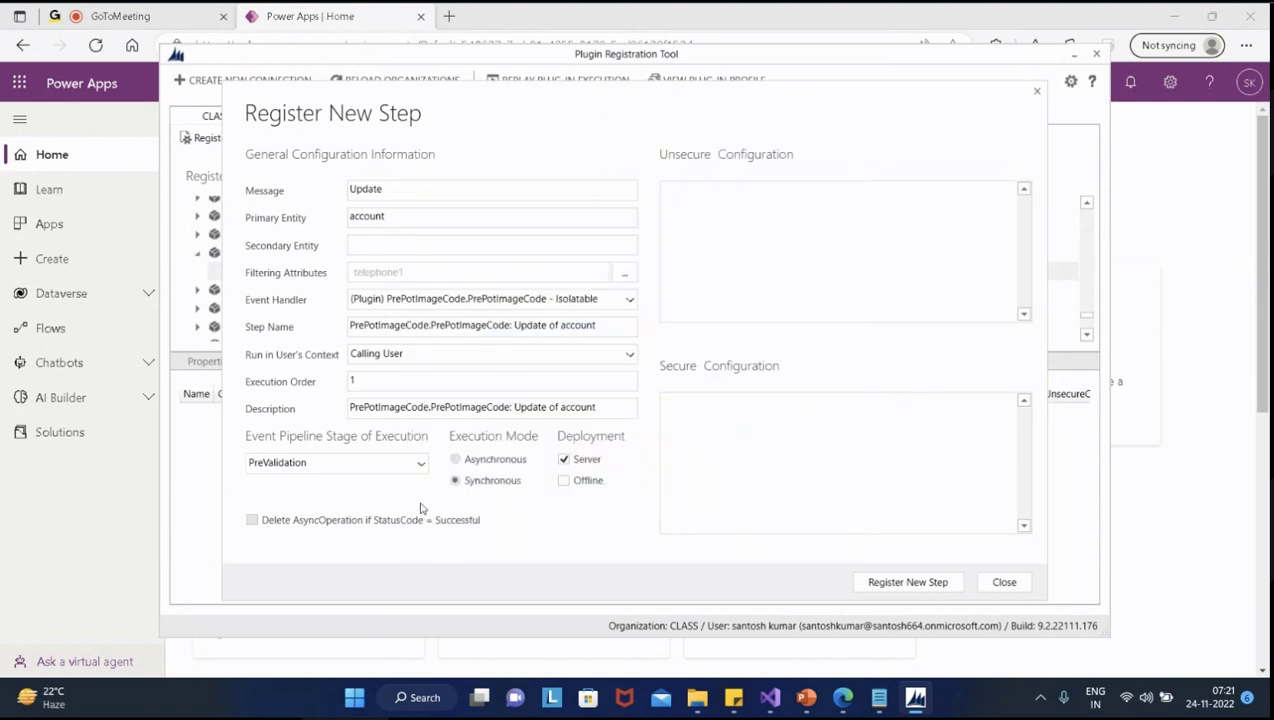
Set the event pipeline stage to PostOperation and register the new step
click(378, 466)
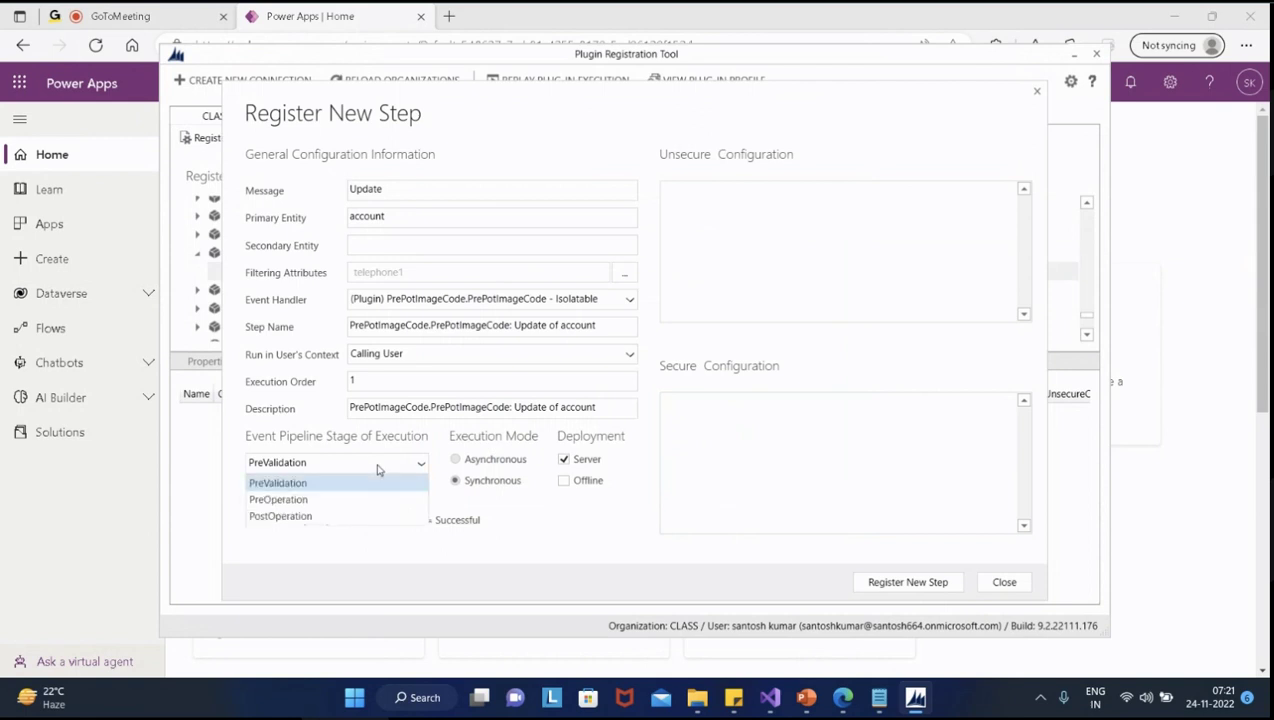
click(306, 517)
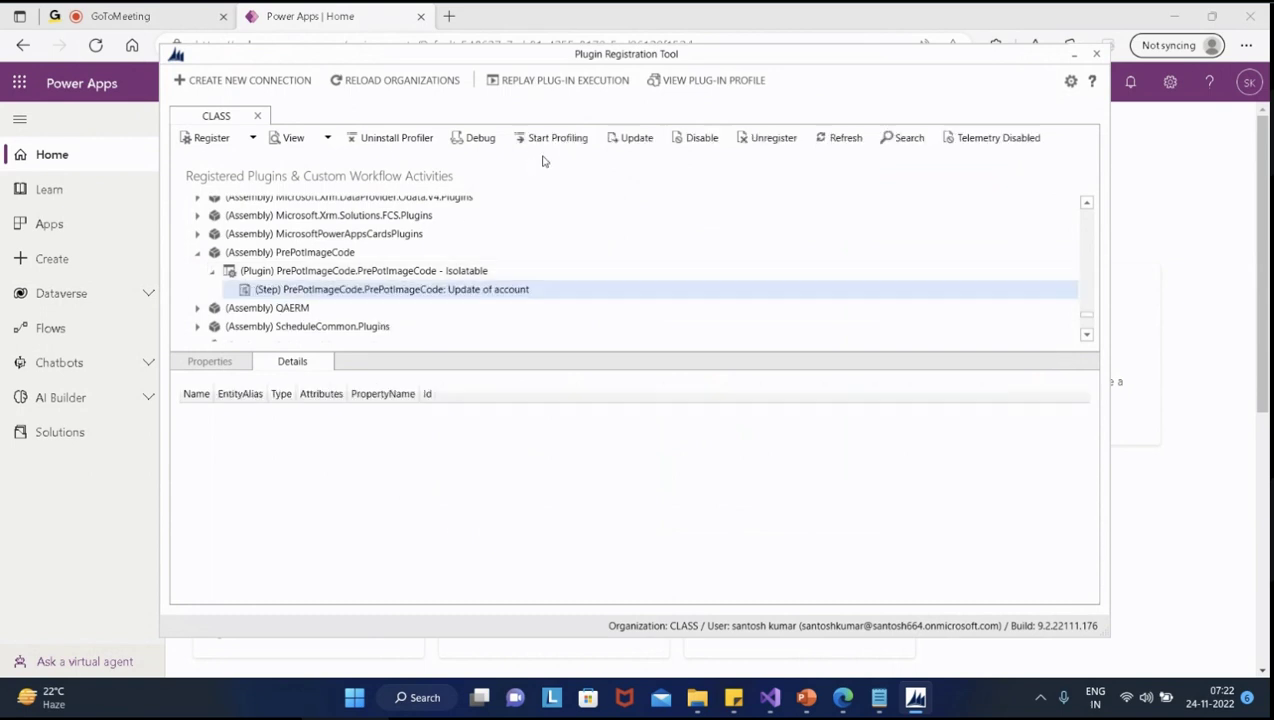
Start a new image for the Update of account step and enable Post Image alongside Pre Image
right_click(452, 291)
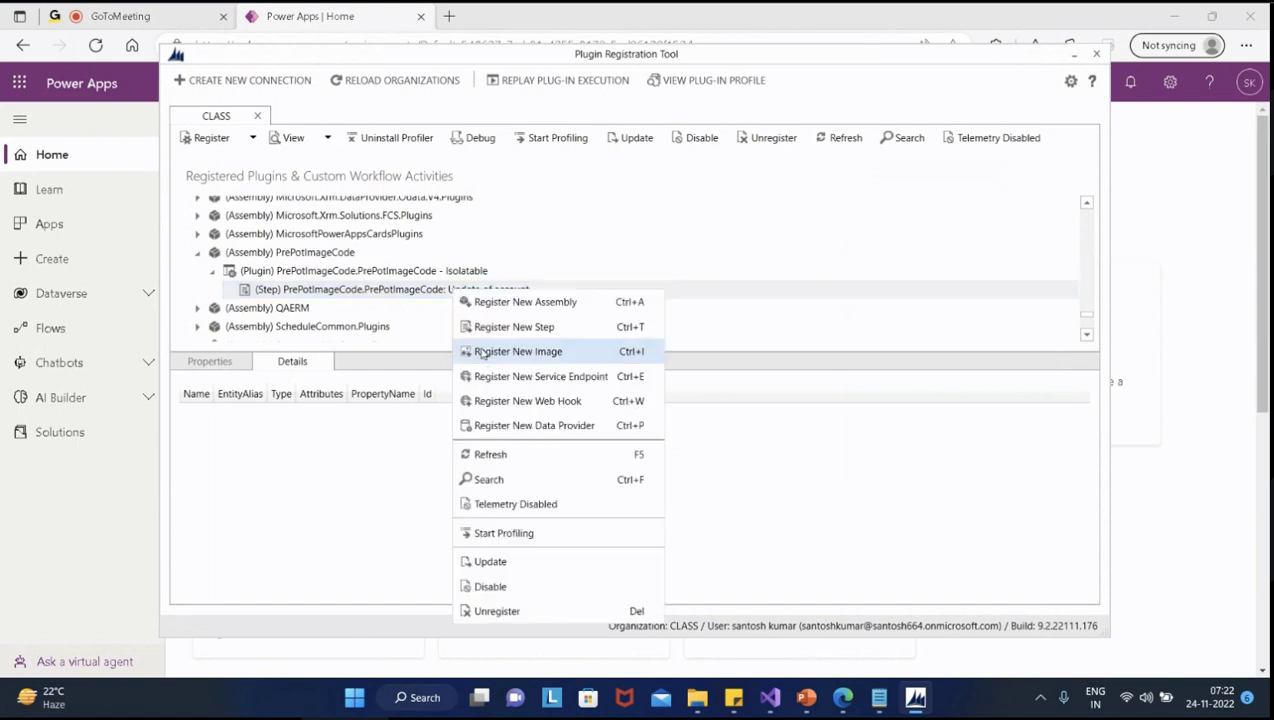
click(512, 351)
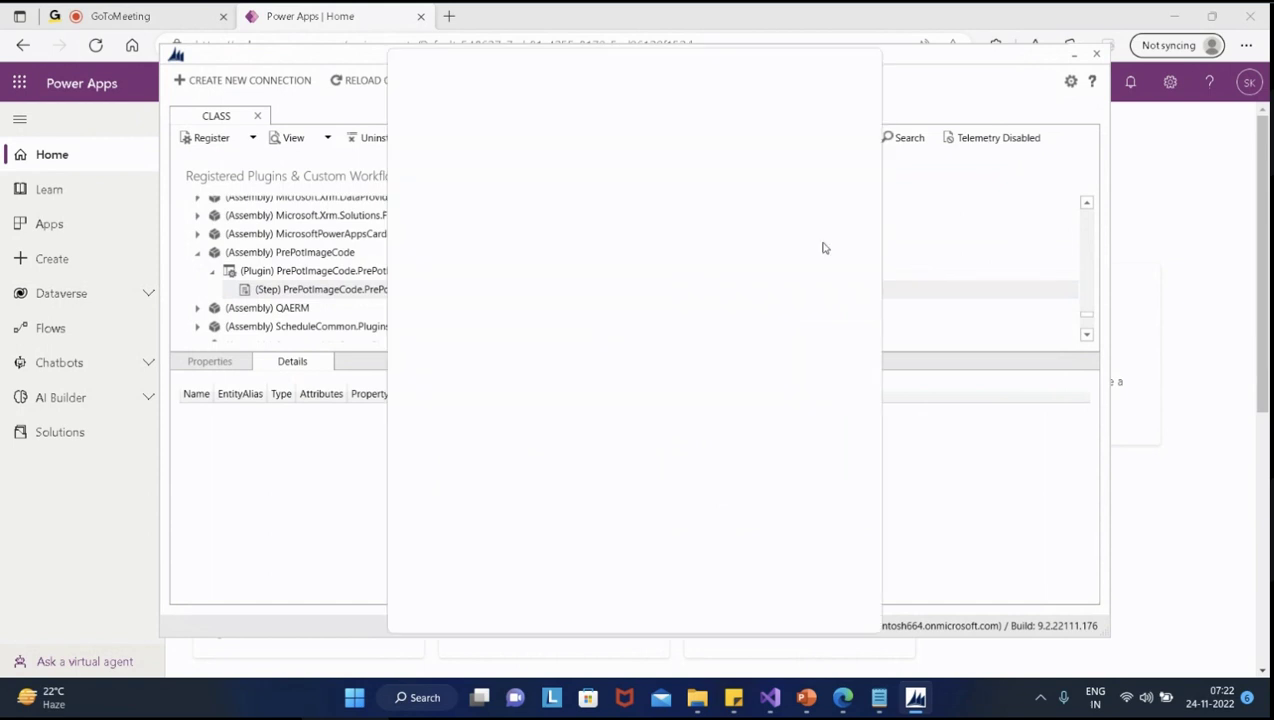
scroll(800, 300, down, 2)
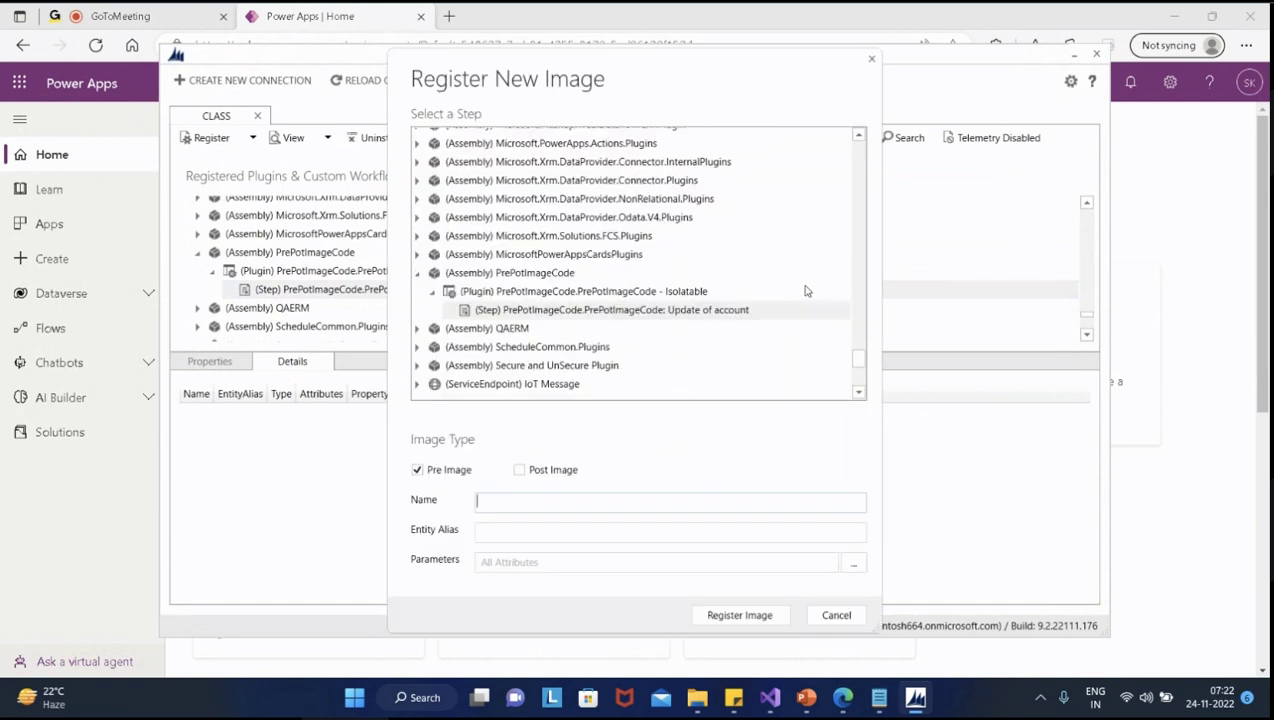
click(520, 472)
click(535, 503)
Switch to Visual Studio, copy the image name Image from the PreEntityImages line, and return to the image registration form
click(769, 703)
double_click(633, 487)
key(ctrl+c)
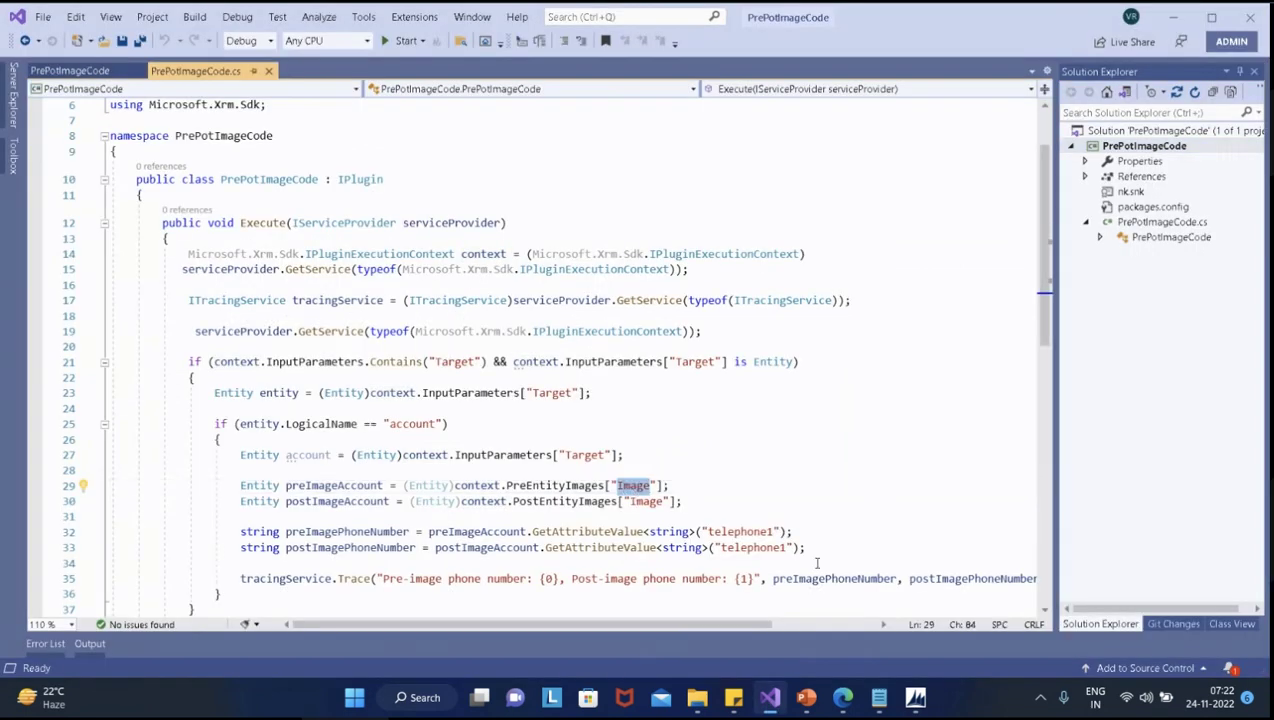
click(1176, 18)
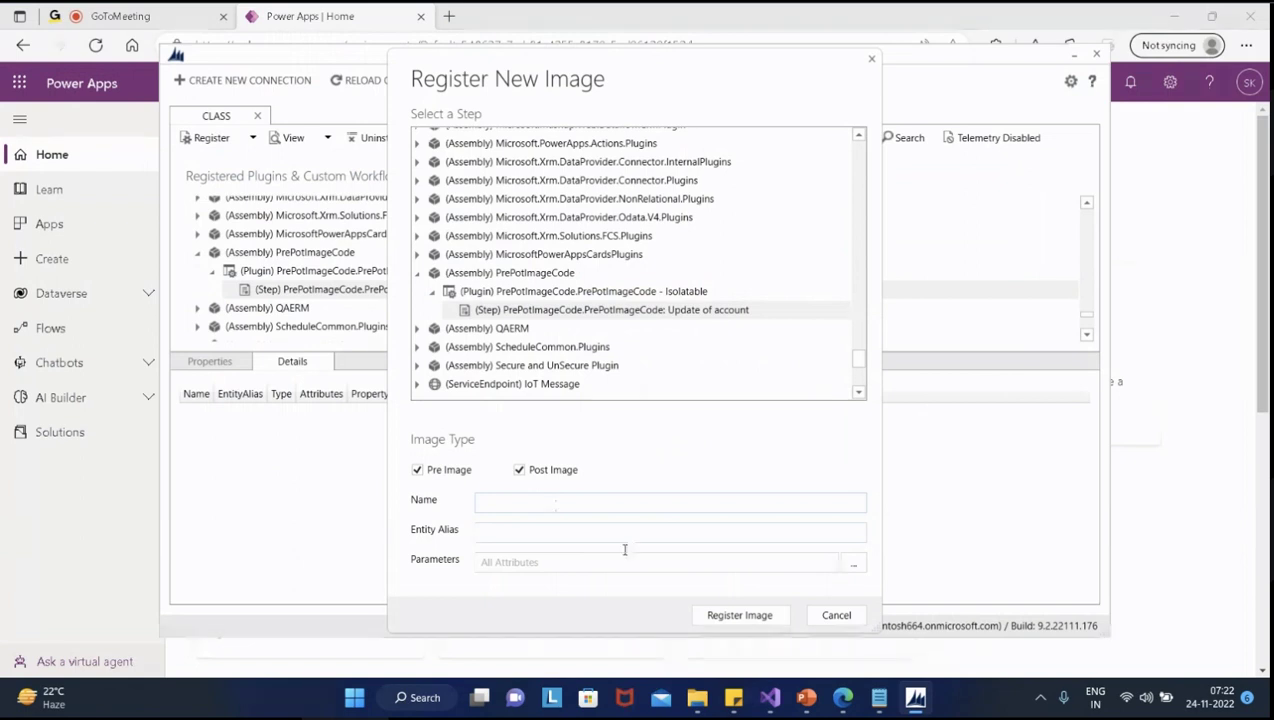
Set both the name and the entity alias of the new image to Image
text(ImageImage)
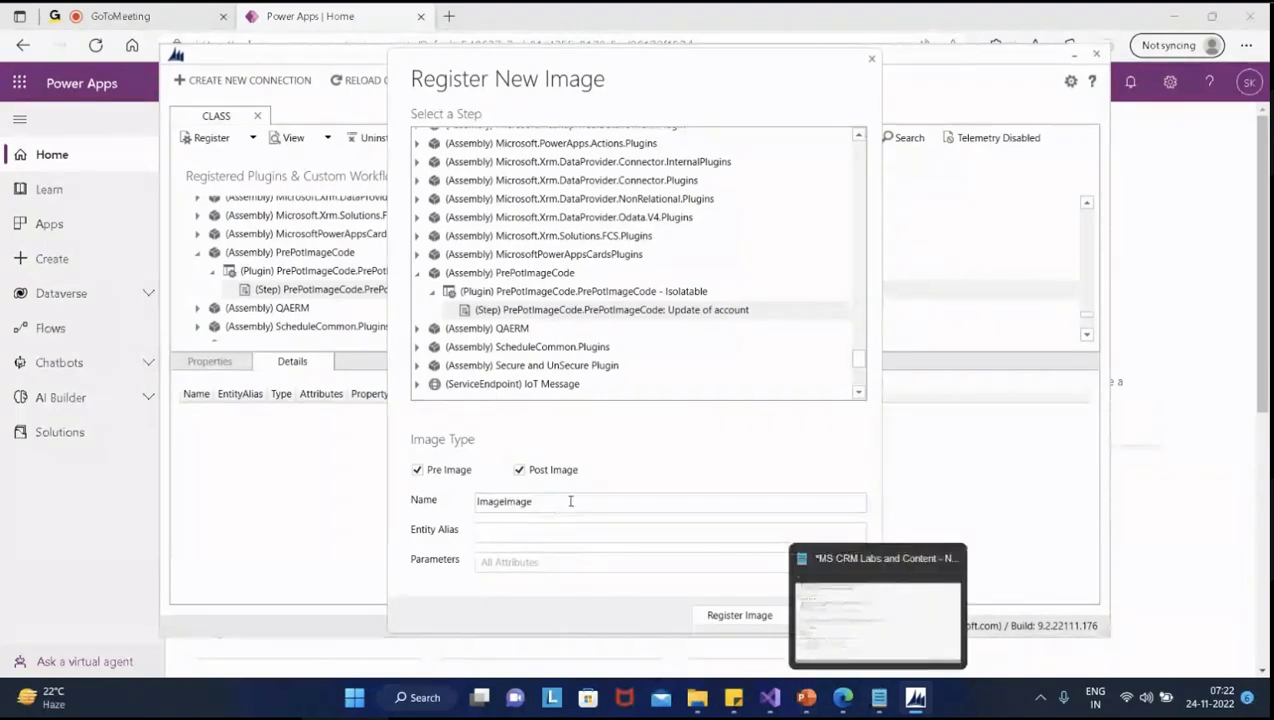
key(BackSpace)
key(BackSpace)
key(BackSpace)
key(BackSpace)
key(BackSpace)
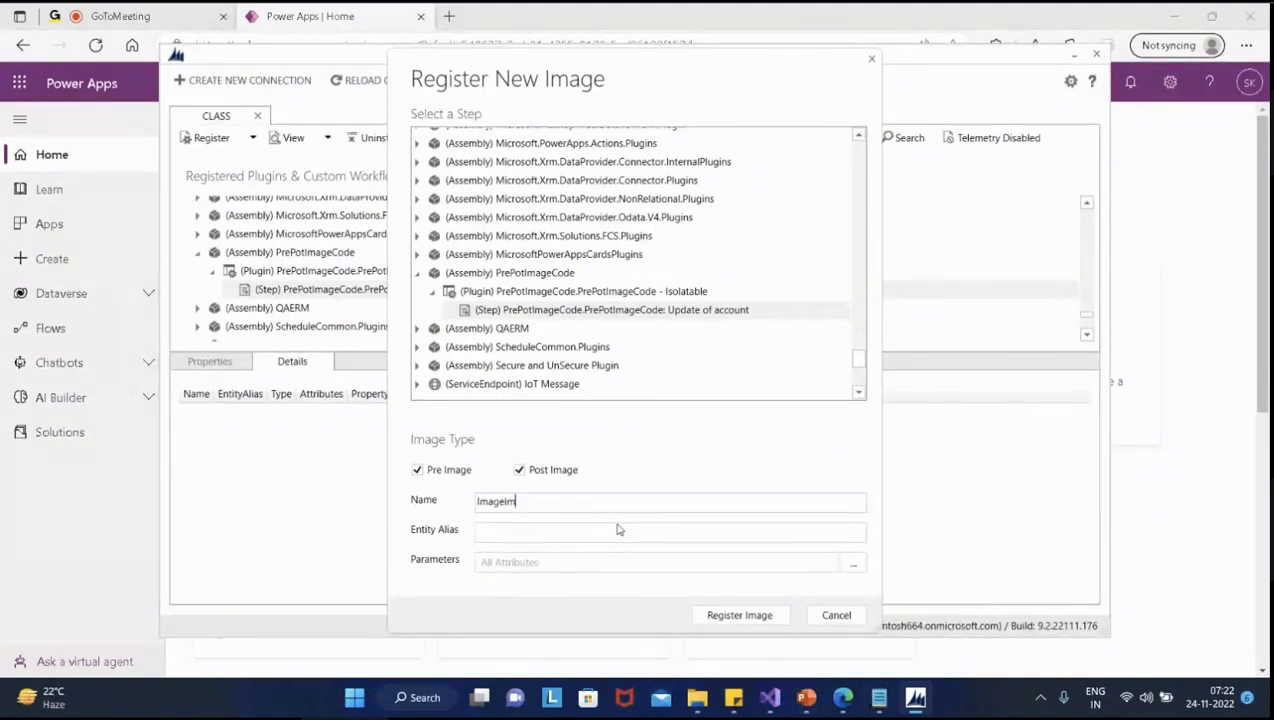
click(527, 535)
key(ctrl+v)
Limit the image's parameters to the Main Phone (telephone1) attribute only
click(852, 565)
click(735, 198)
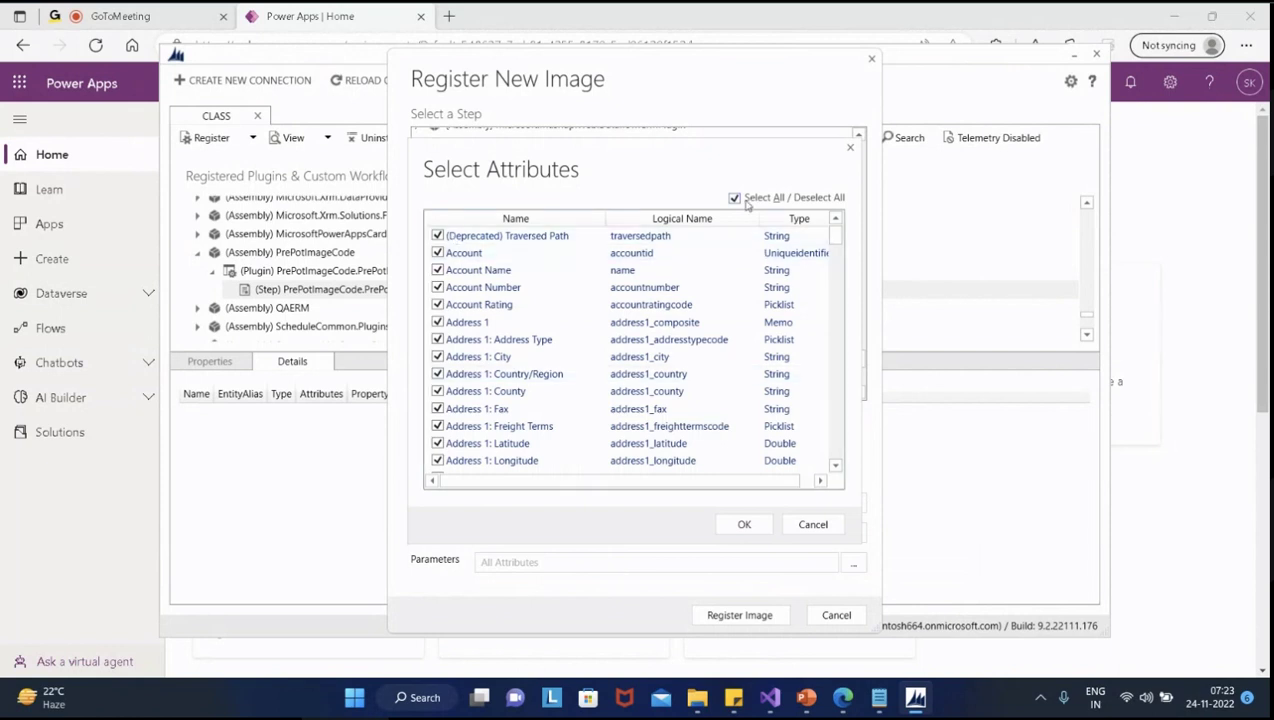
scroll(737, 320, down, 12)
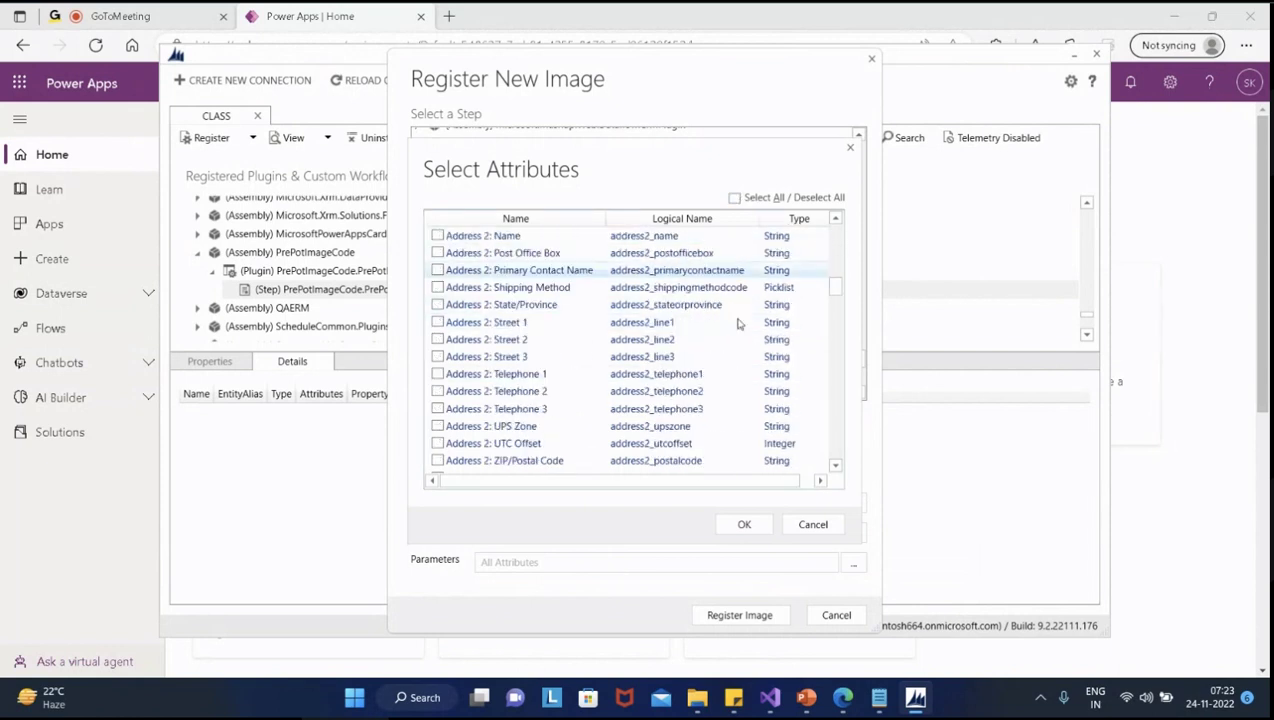
scroll(737, 330, down, 8)
scroll(733, 345, down, 1)
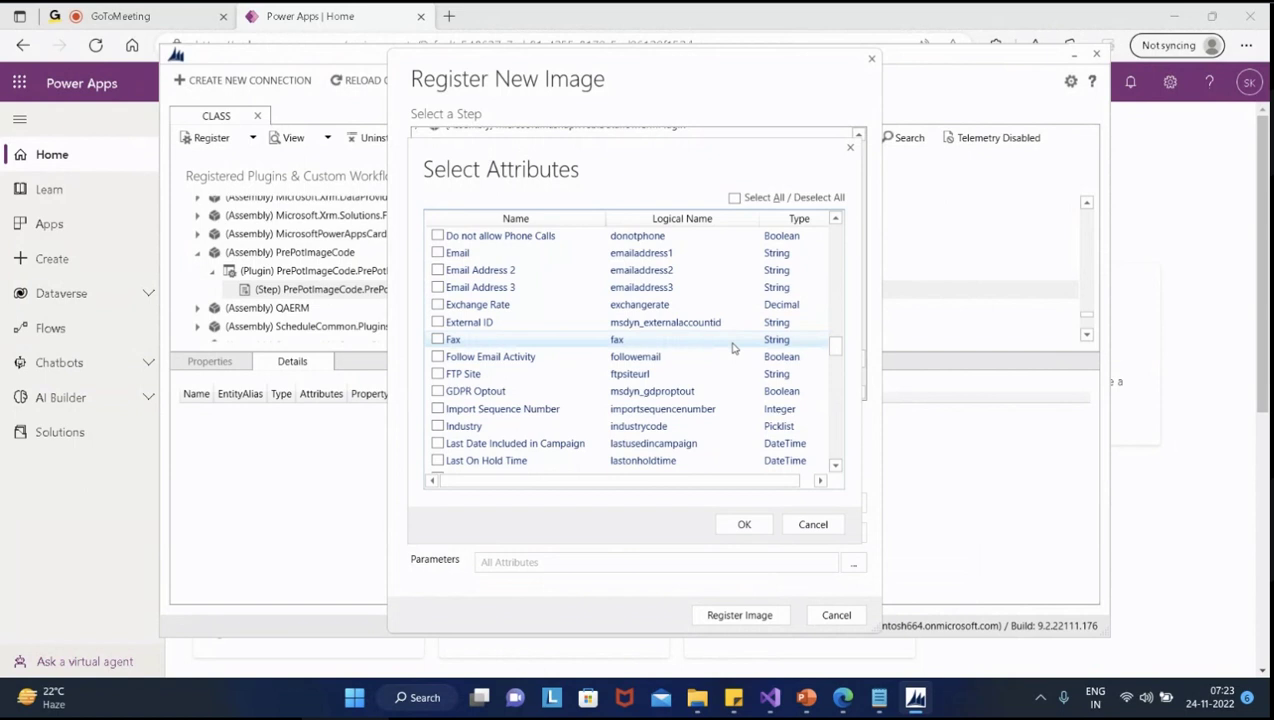
scroll(733, 347, up, 3)
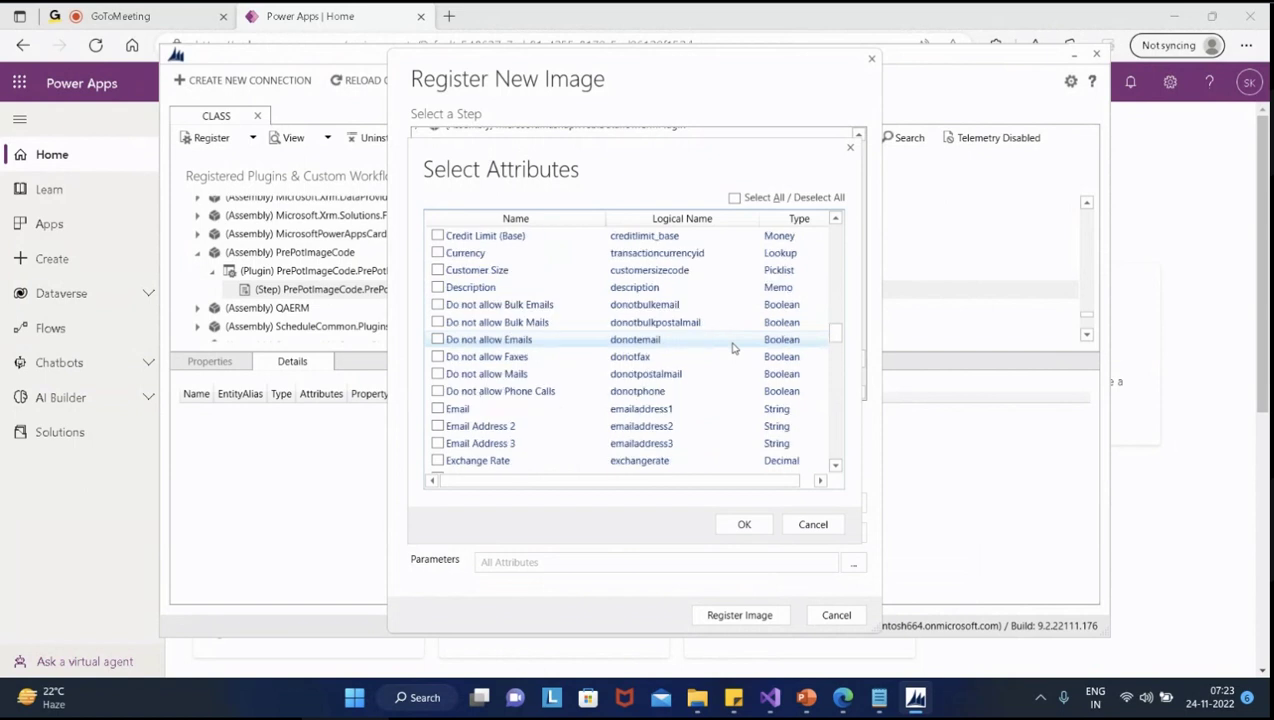
scroll(732, 347, down, 1)
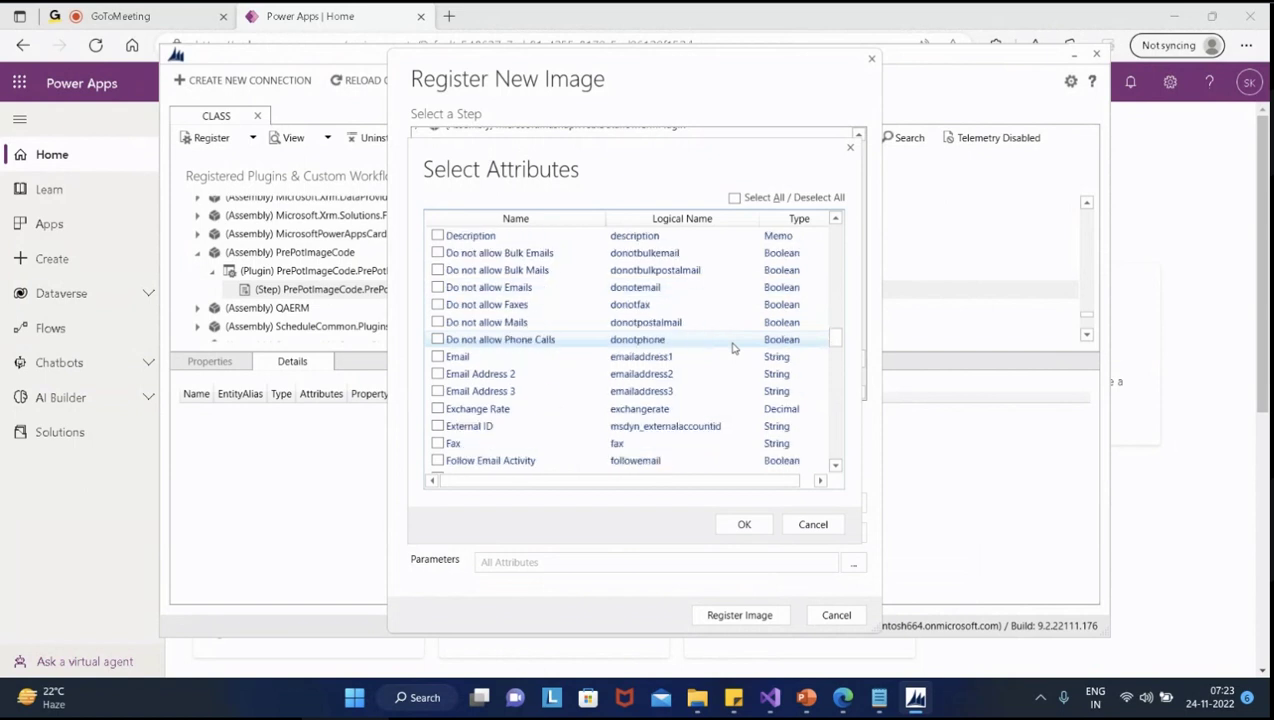
scroll(733, 347, down, 1)
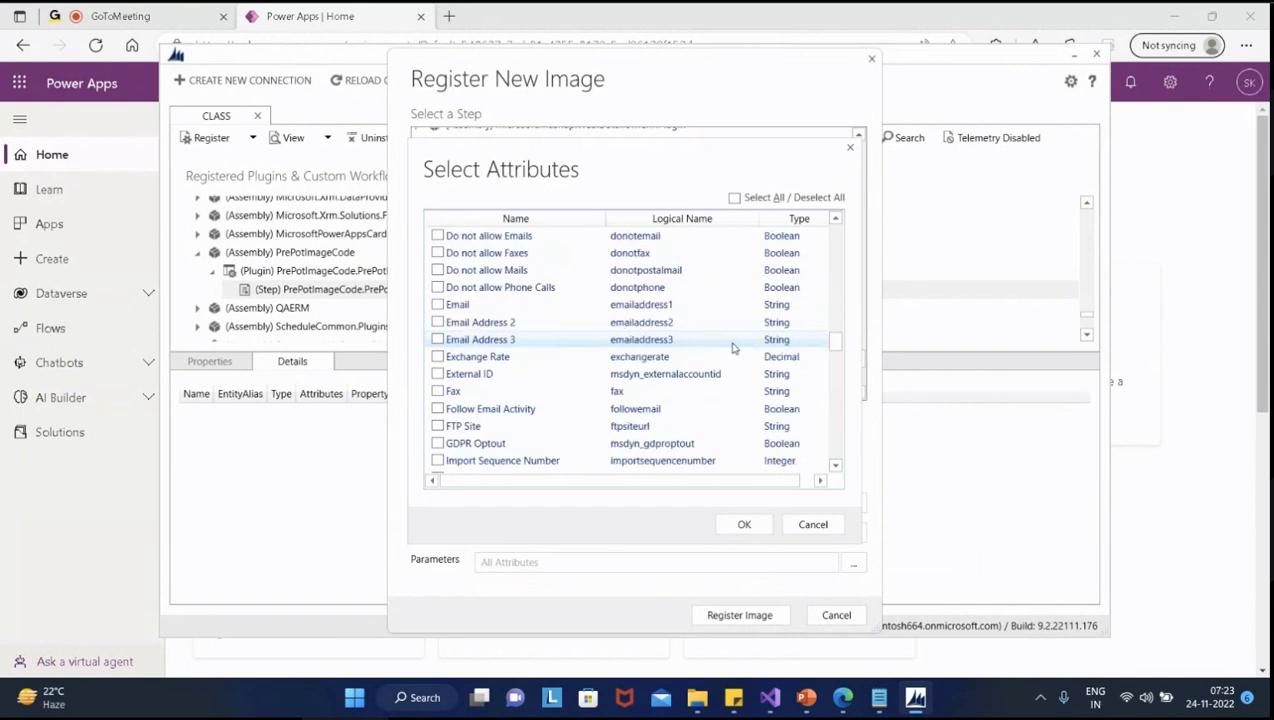
scroll(733, 347, down, 2)
click(438, 443)
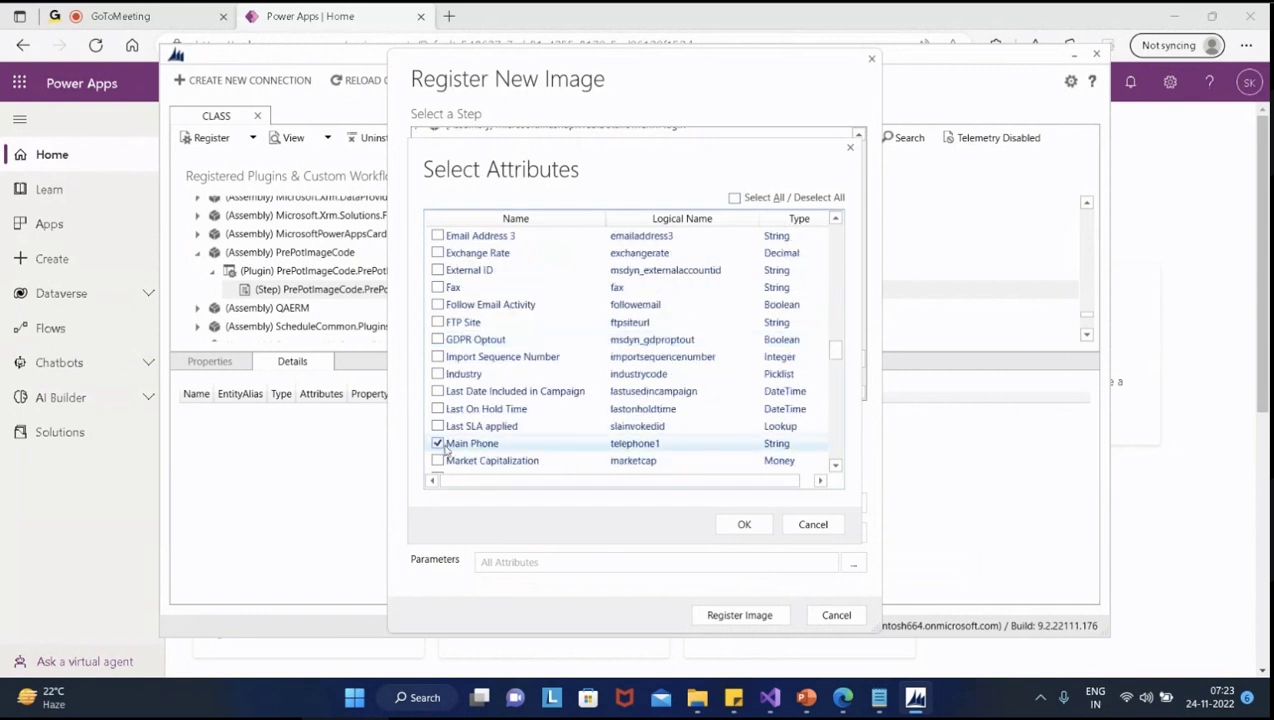
click(743, 525)
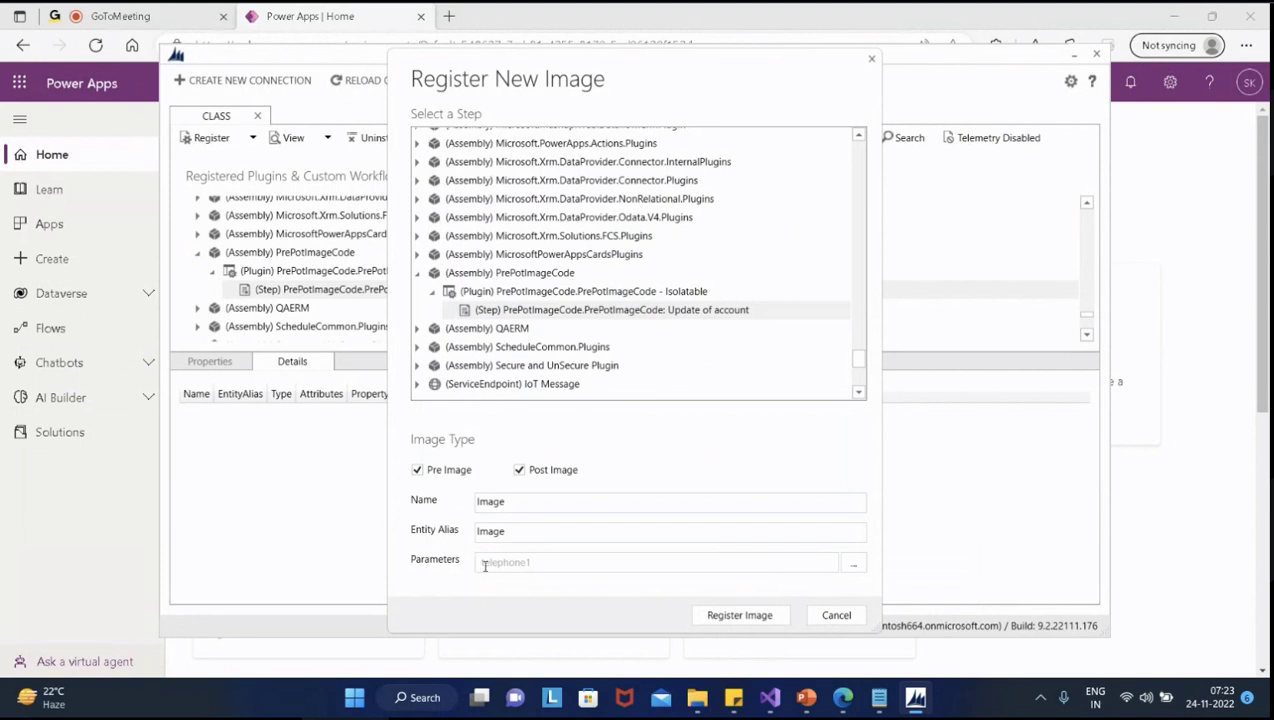
Compare the image's telephone1 parameter and its name with the attribute and image names used in the Visual Studio plugin code, and return to the form
click(771, 706)
drag(708, 531, 774, 532)
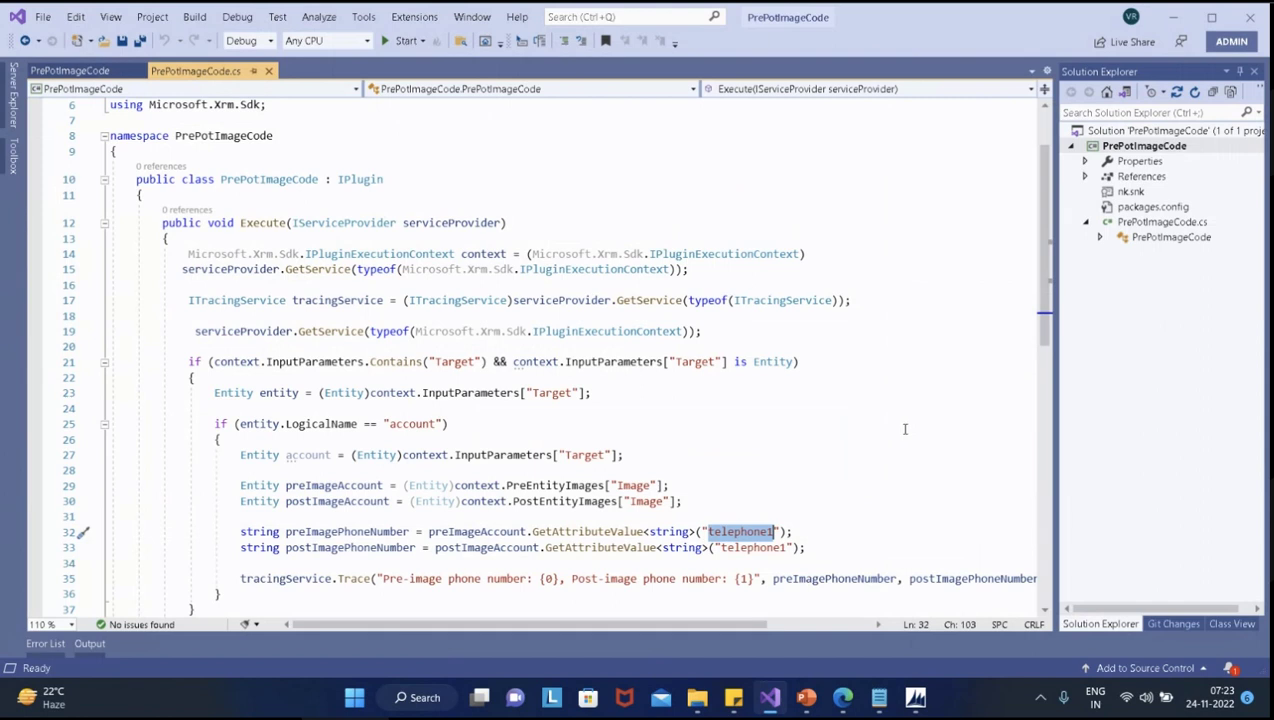
scroll(905, 429, down, 1)
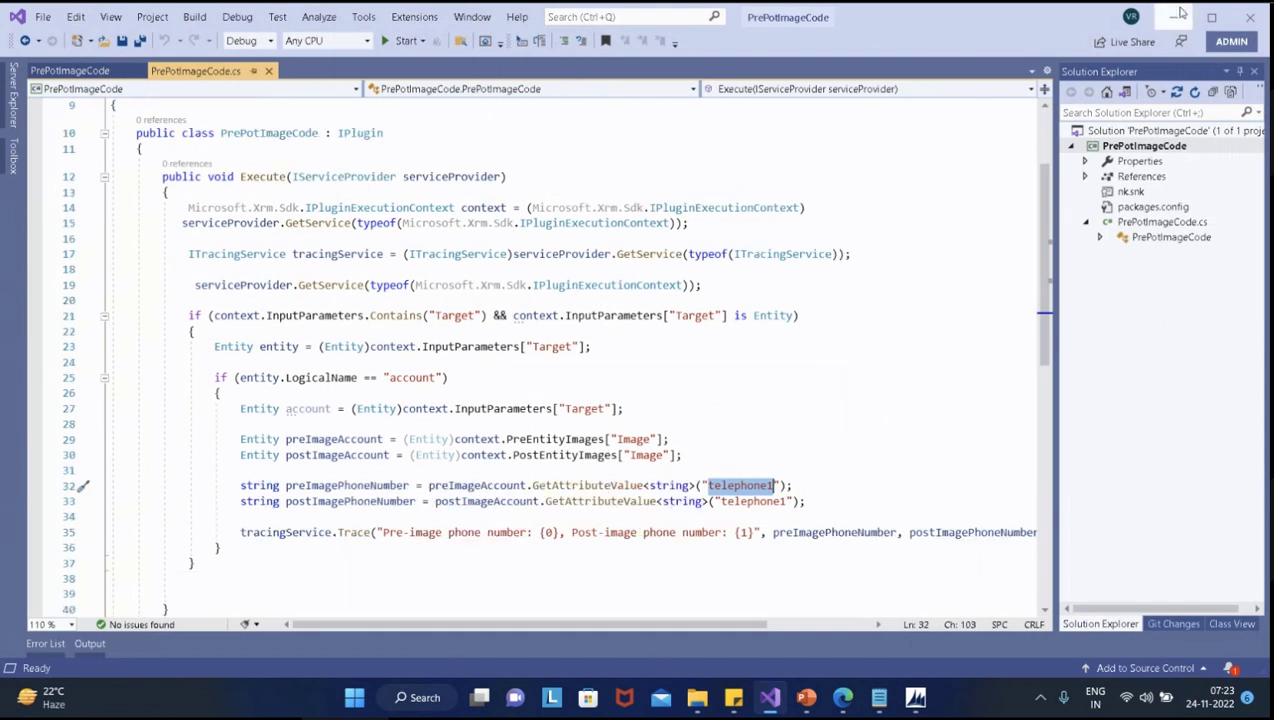
click(1178, 15)
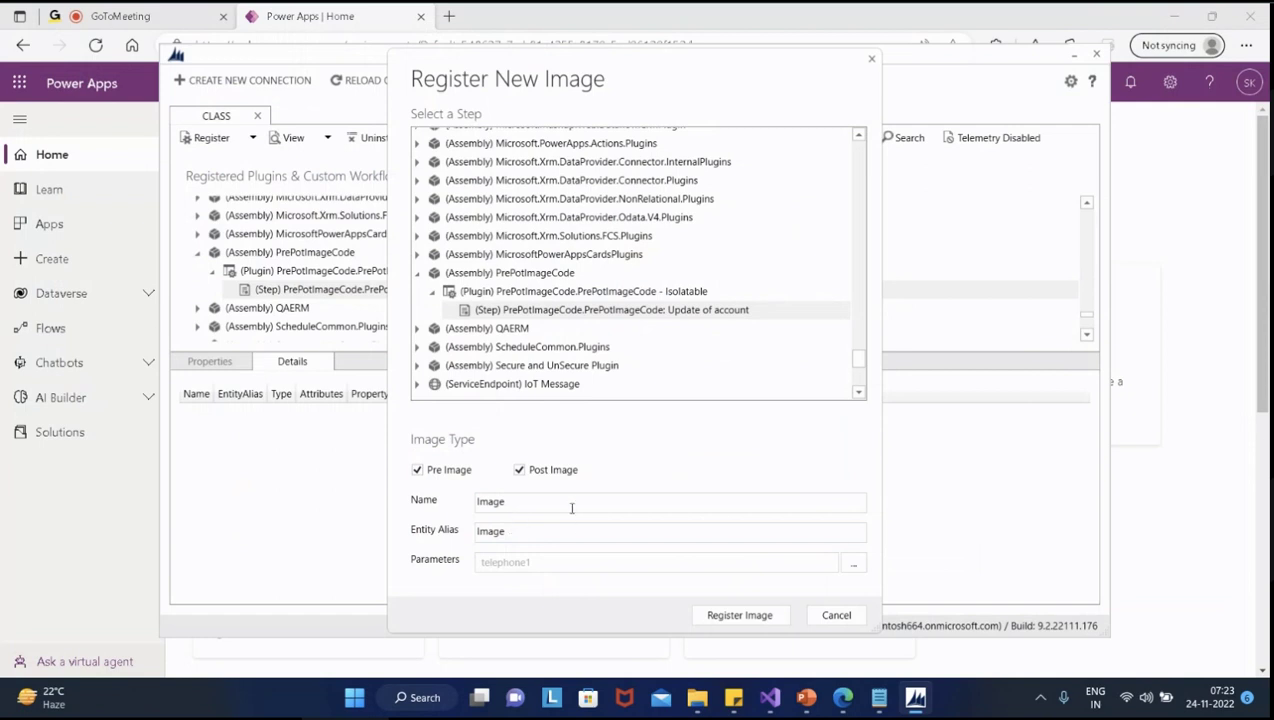
double_click(495, 503)
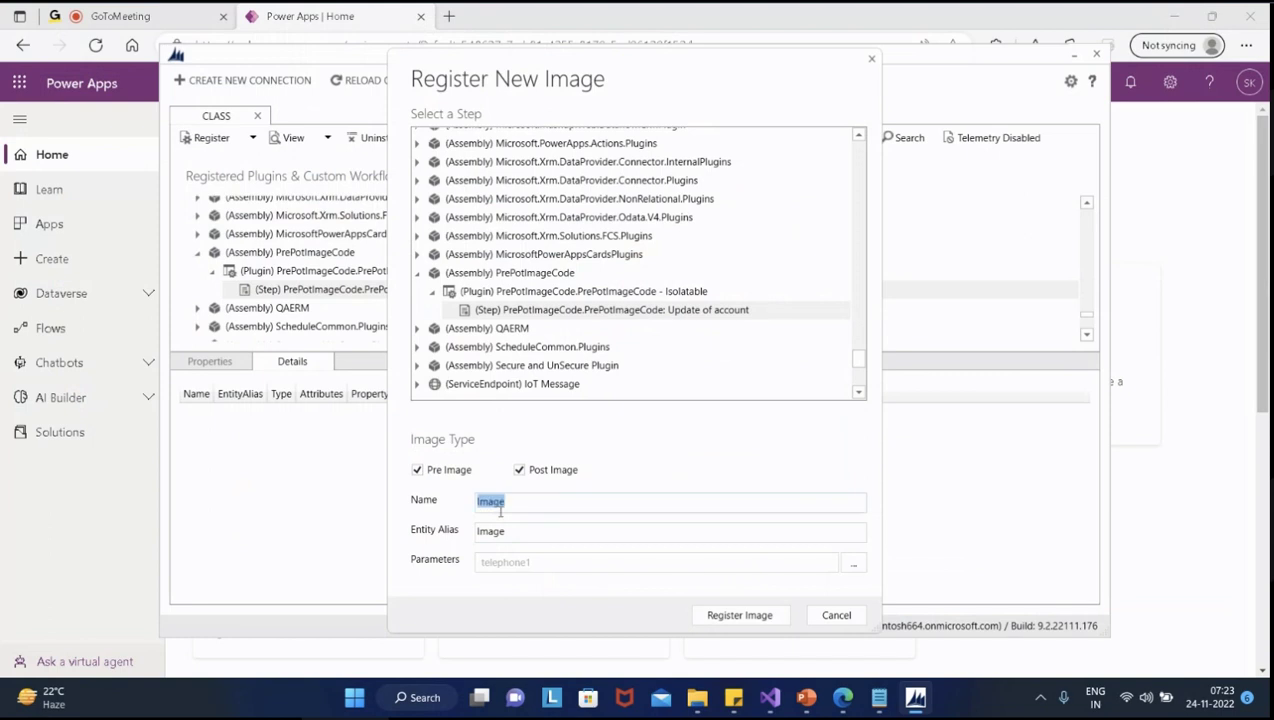
click(770, 697)
click(636, 439)
double_click(636, 439)
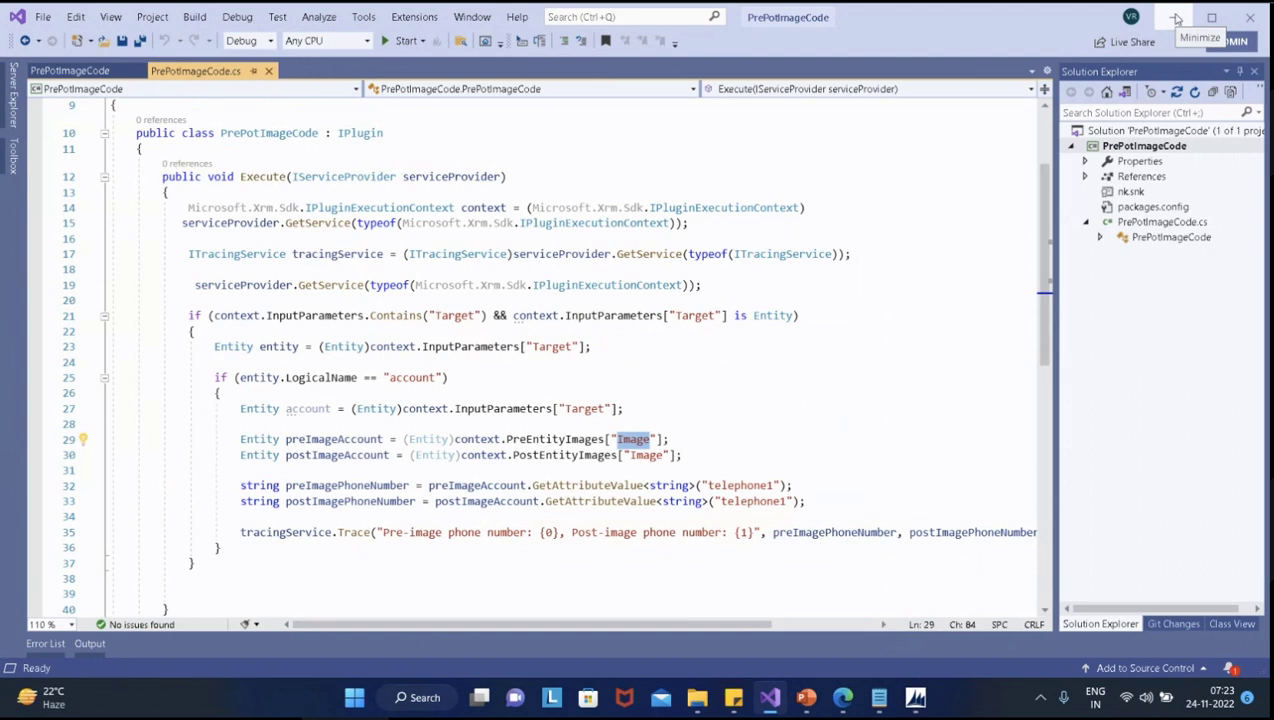
mouse_move(628, 449)
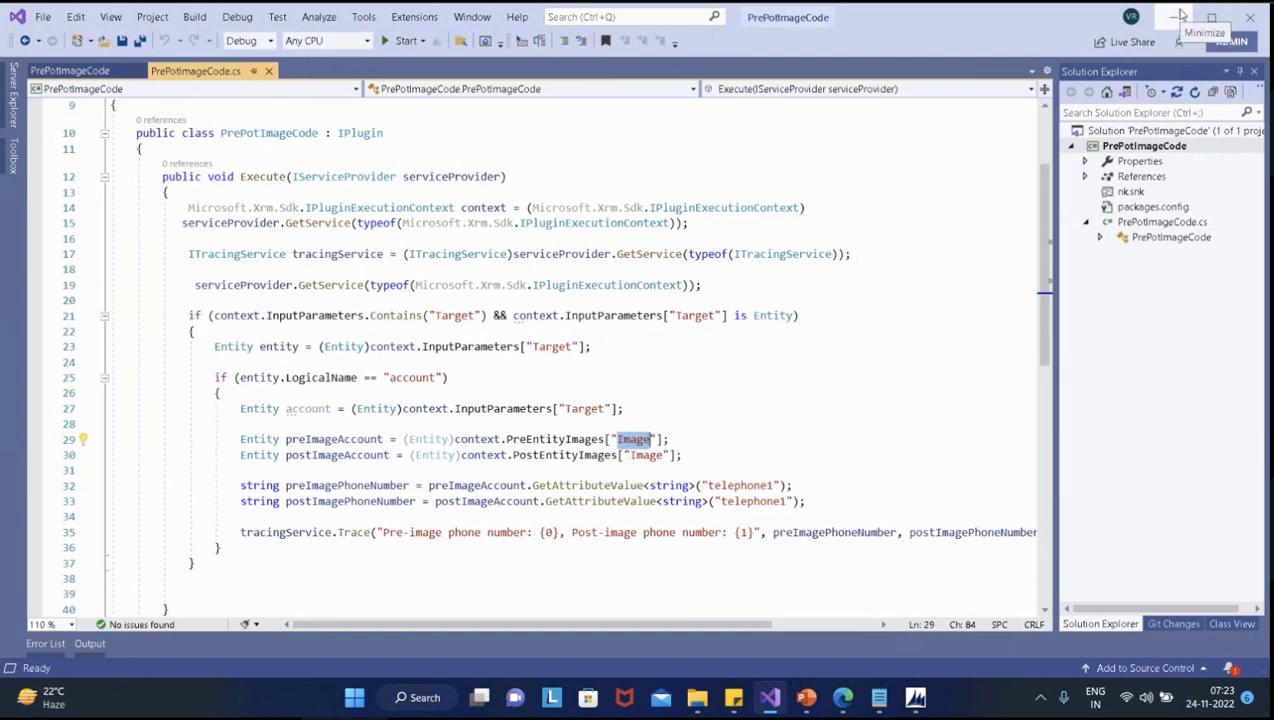
click(1181, 15)
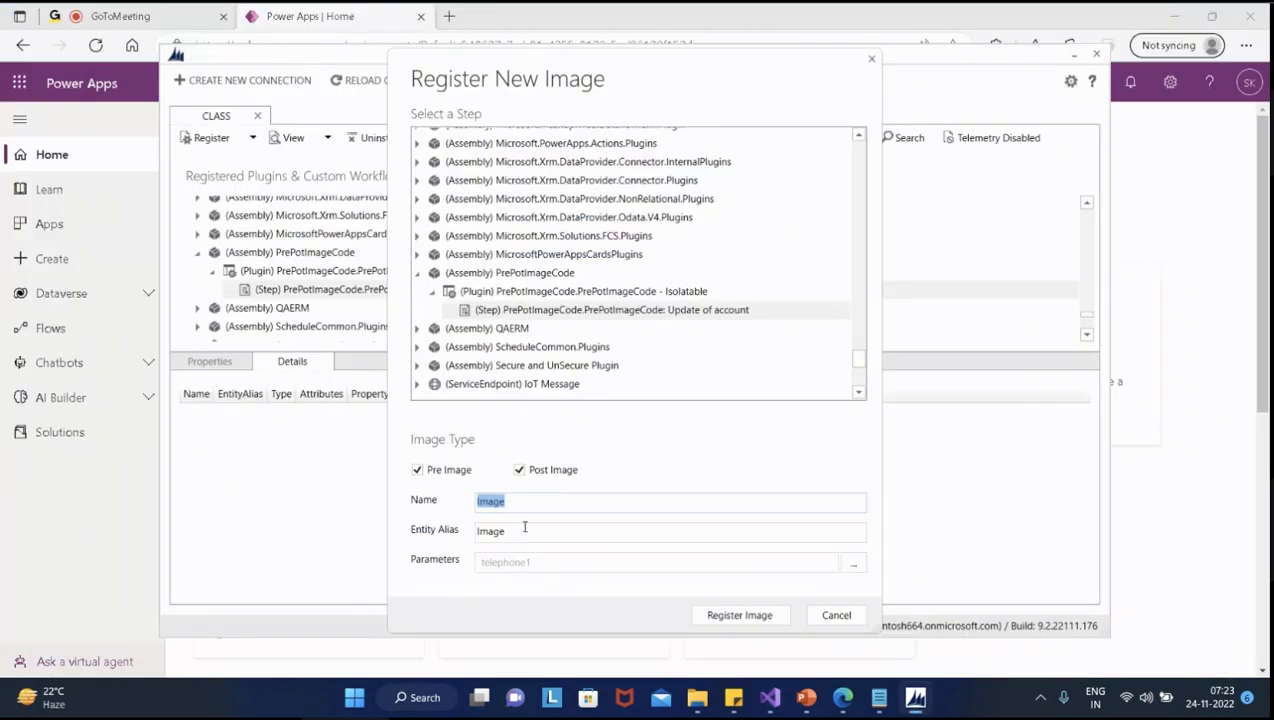
Register the image on the Update of account step and refresh the registered plugins list
click(750, 616)
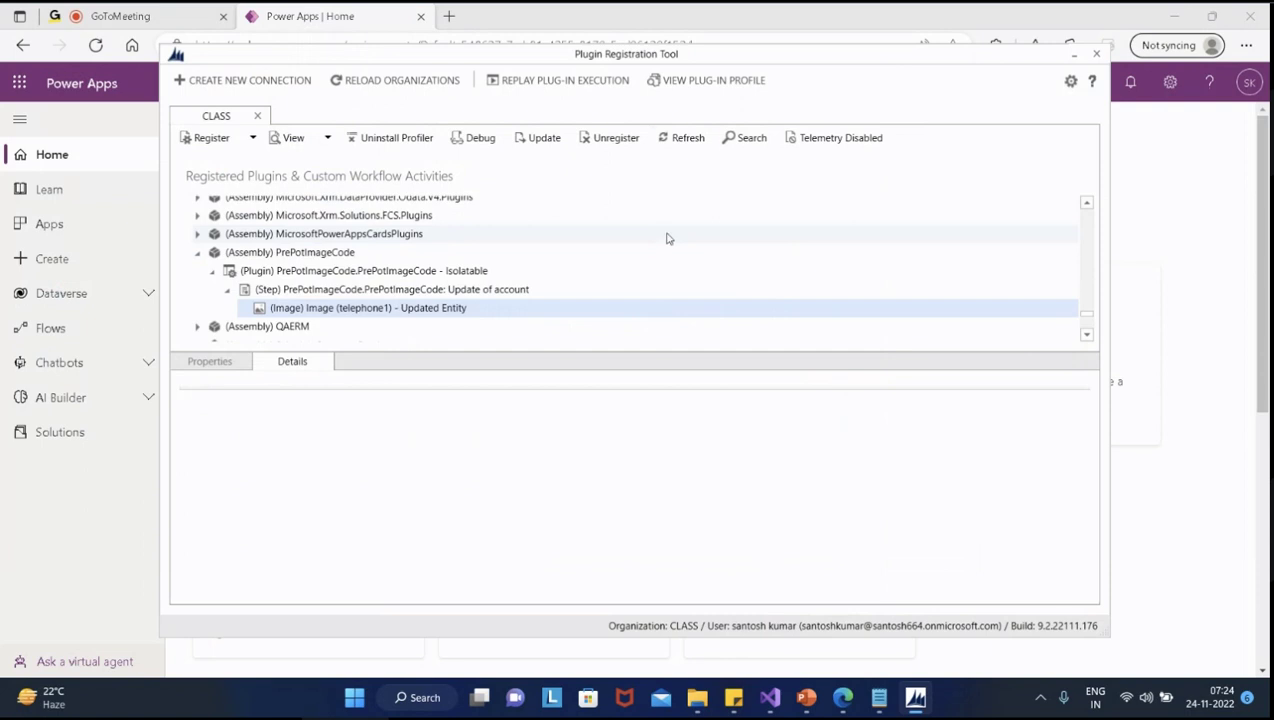
click(683, 139)
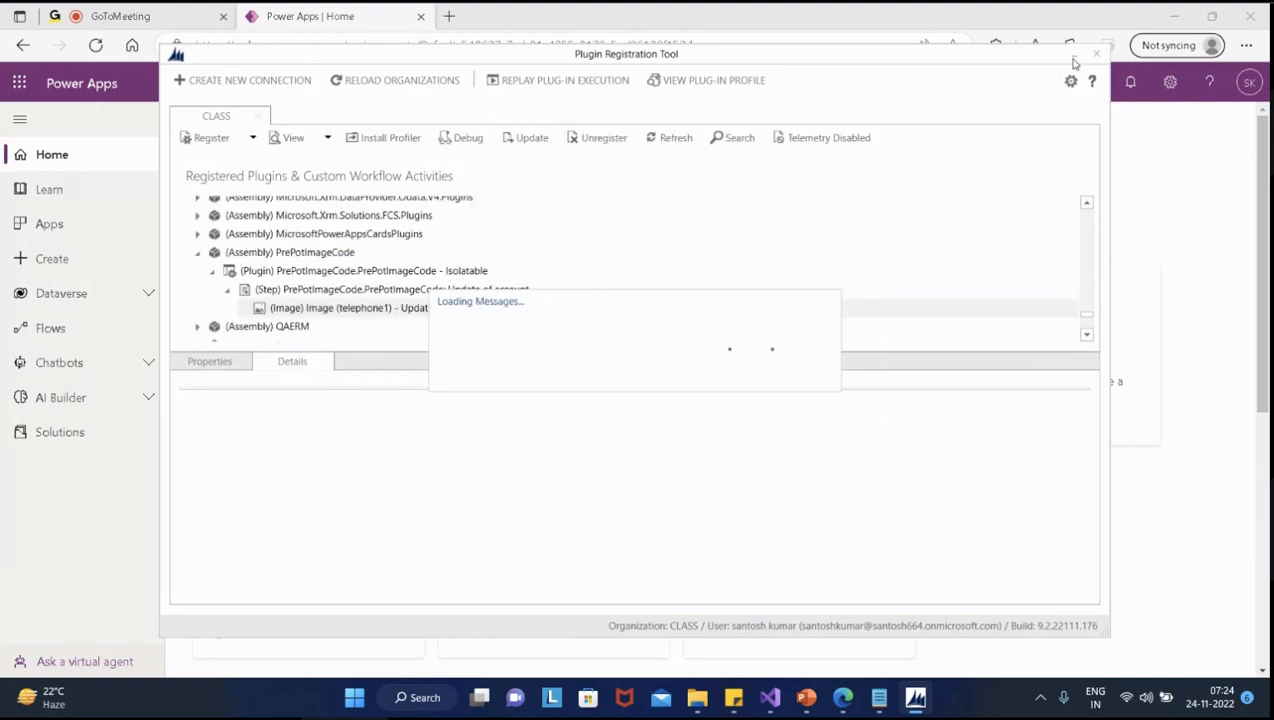
Switch to Power Apps in the browser, change the environment to CLASS and open its list of apps
click(598, 8)
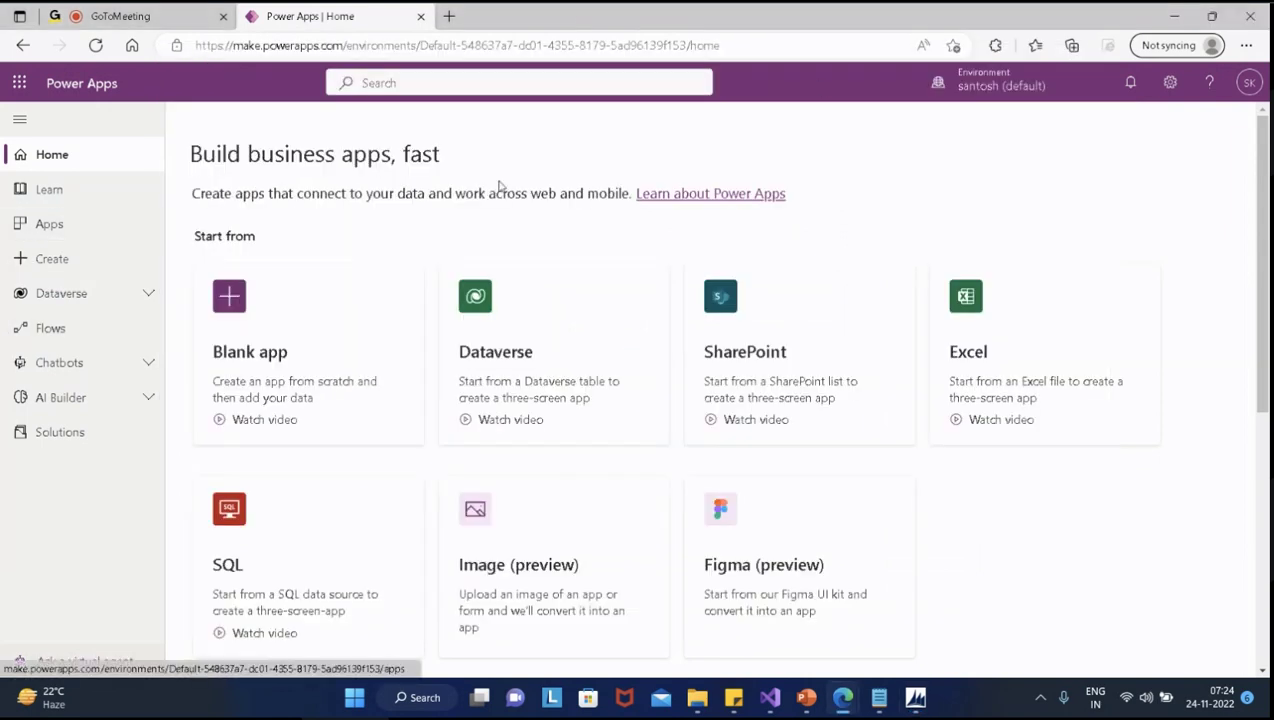
click(1035, 91)
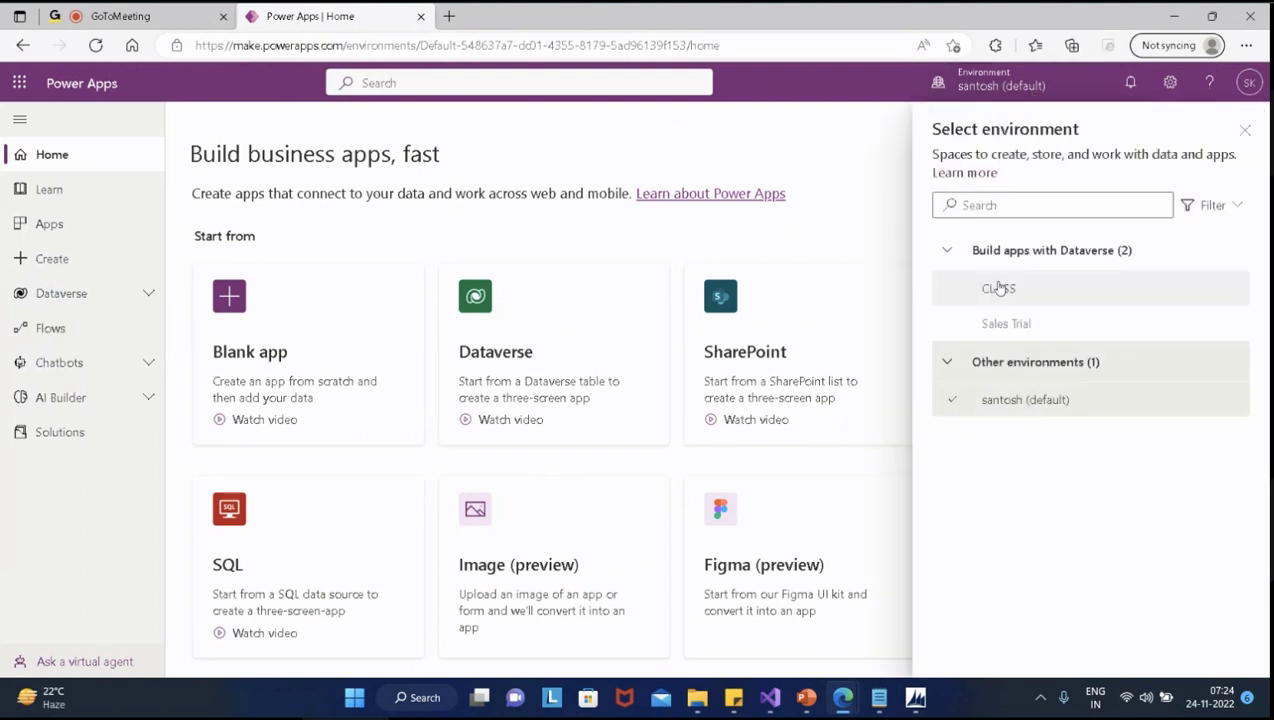
click(1005, 303)
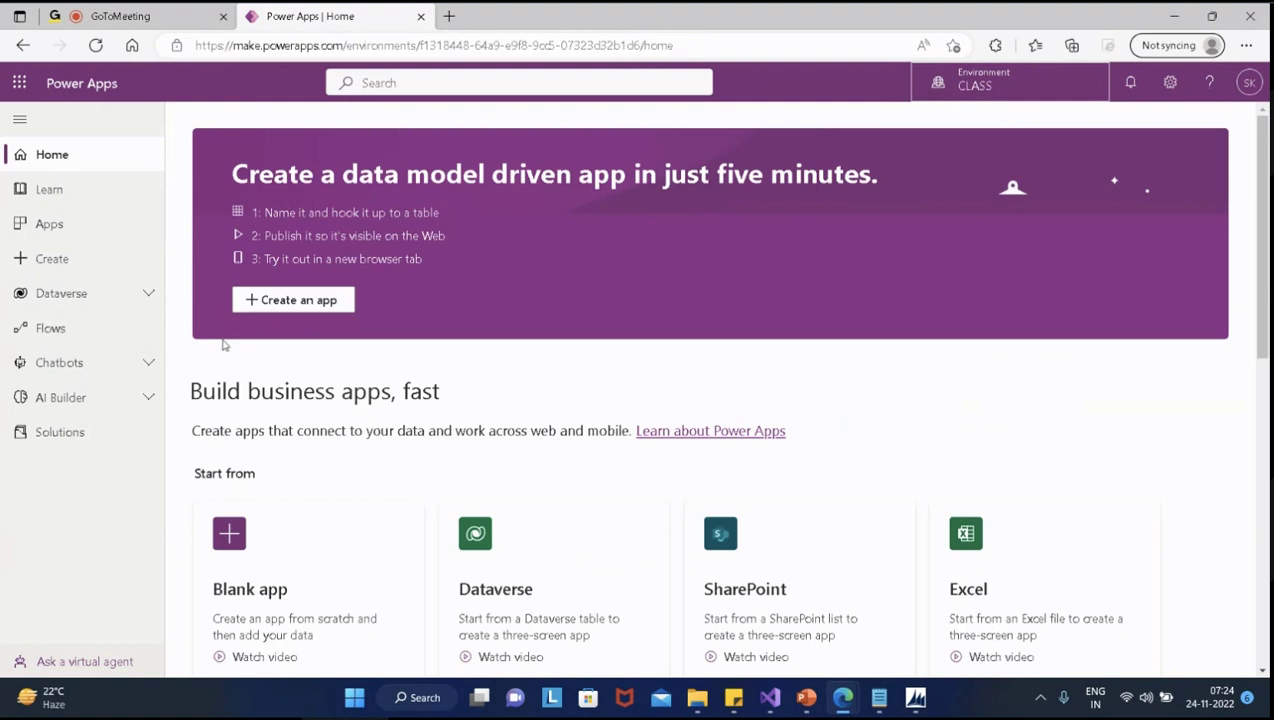
click(80, 232)
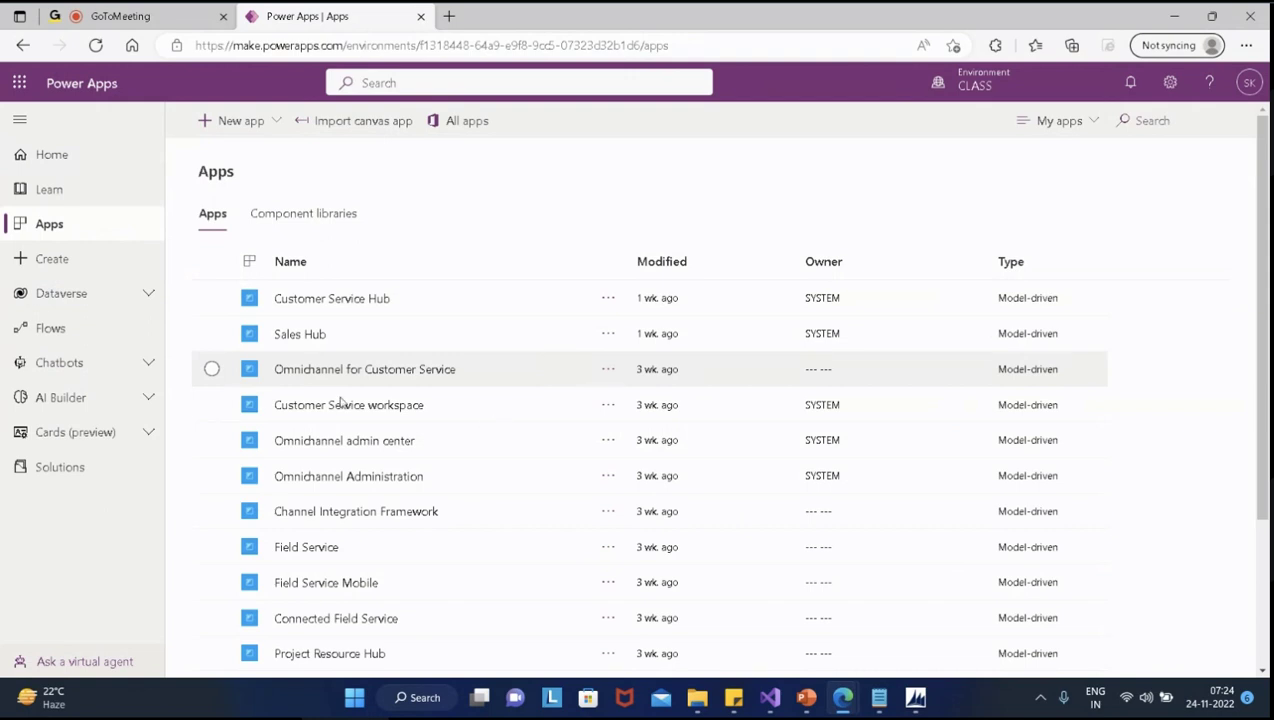
Try to open Sales Hub by signing out and back in with the CLASS organization's account, and close that page
click(300, 334)
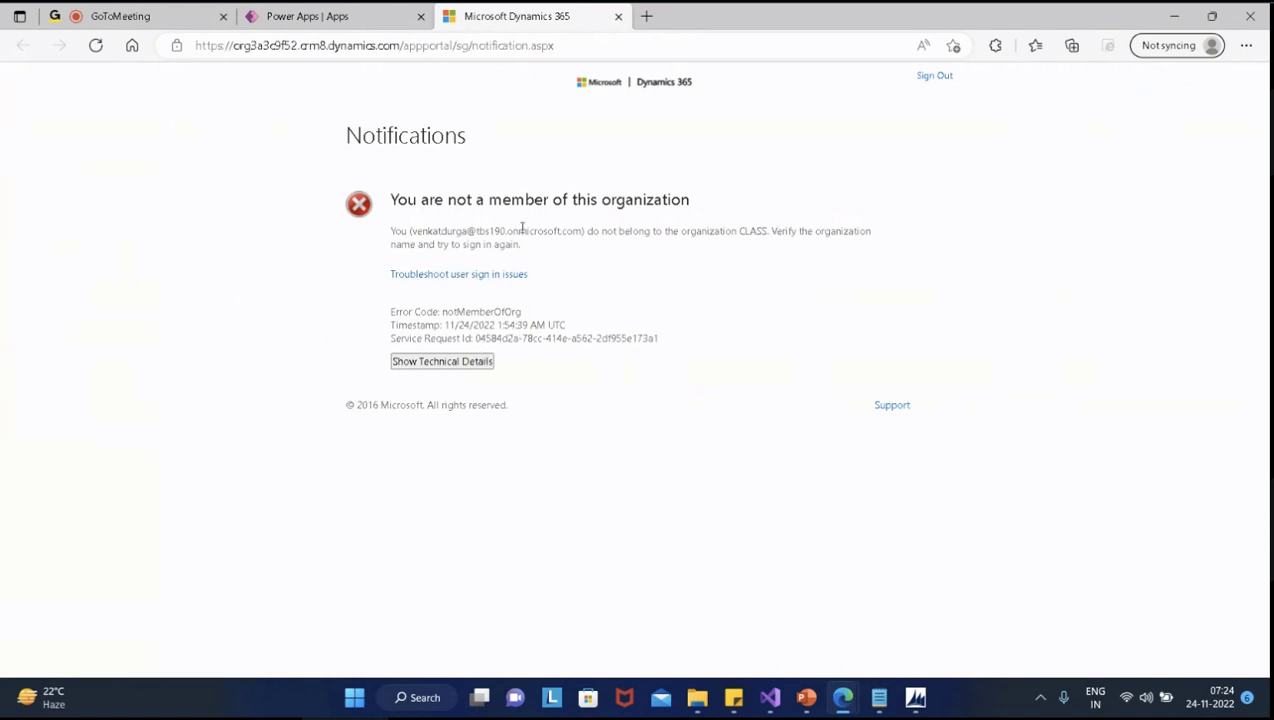
click(933, 76)
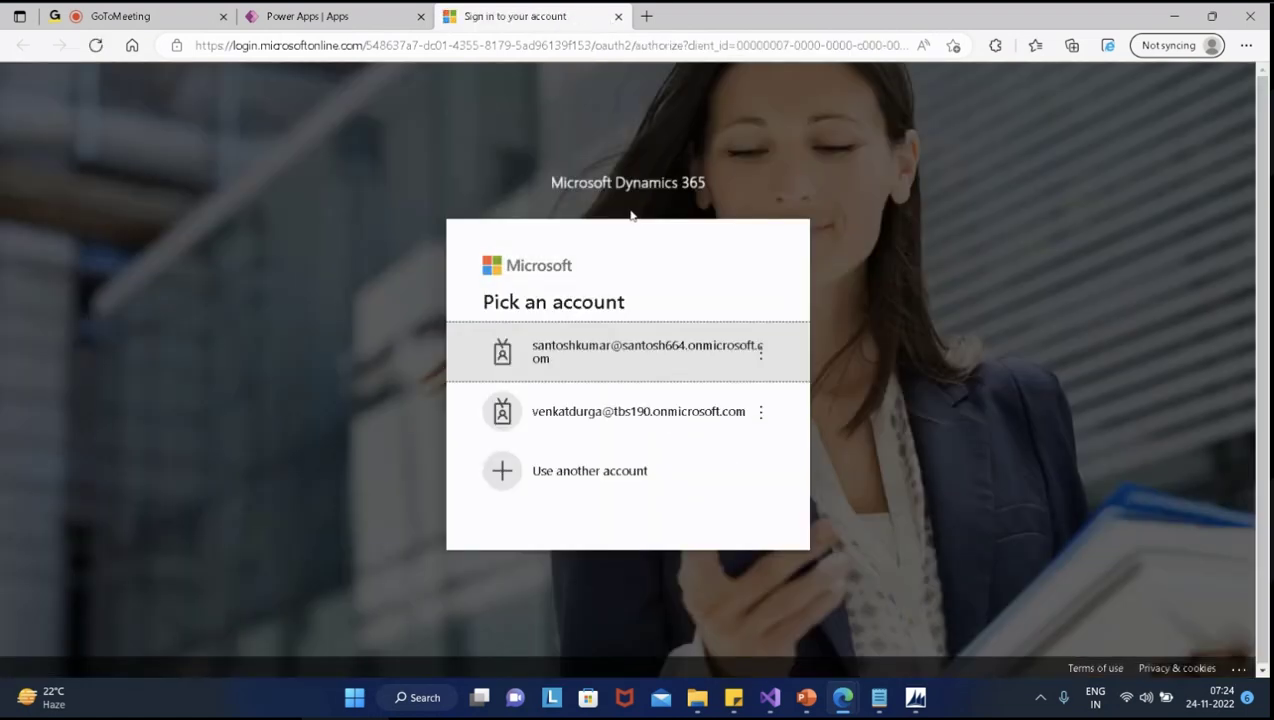
click(643, 358)
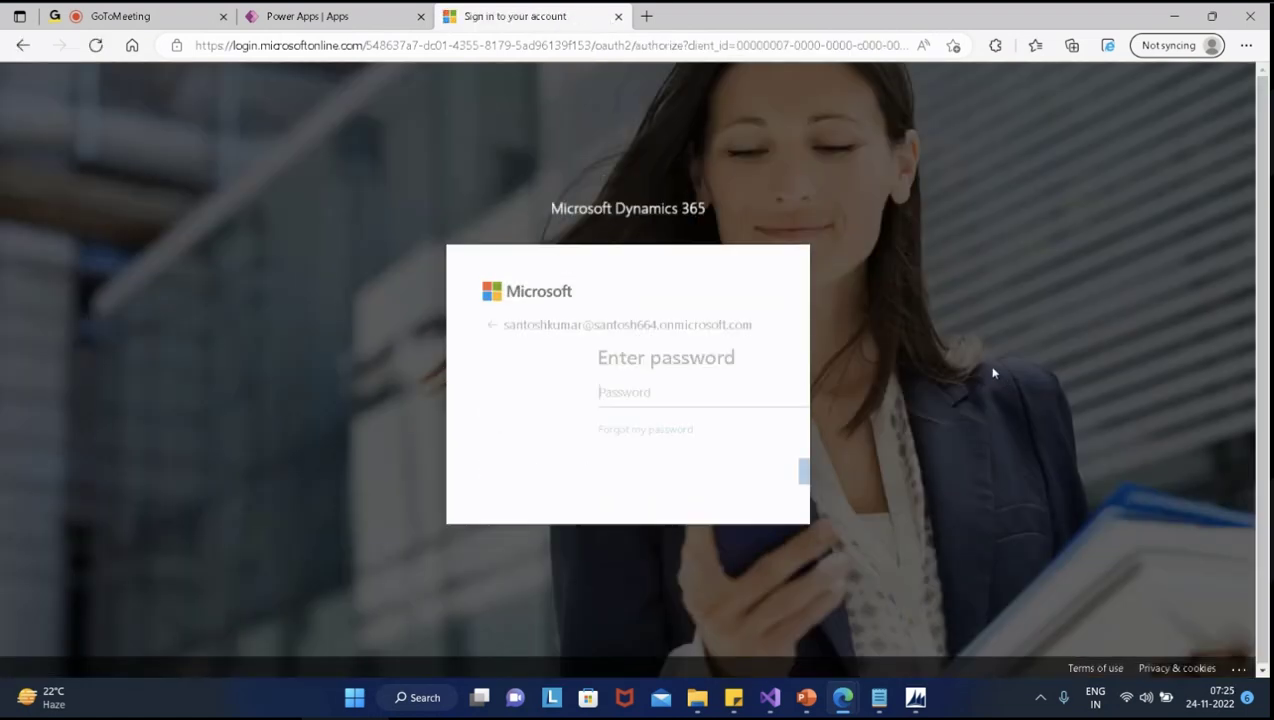
click(728, 472)
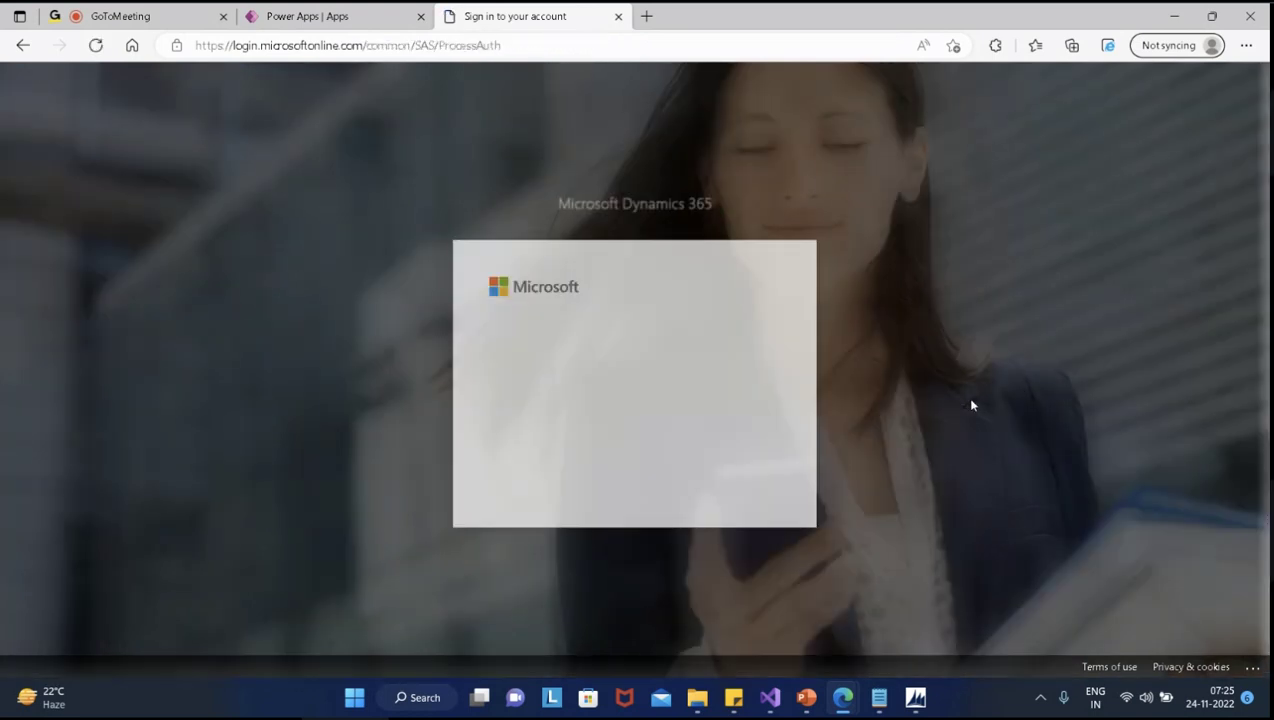
click(733, 485)
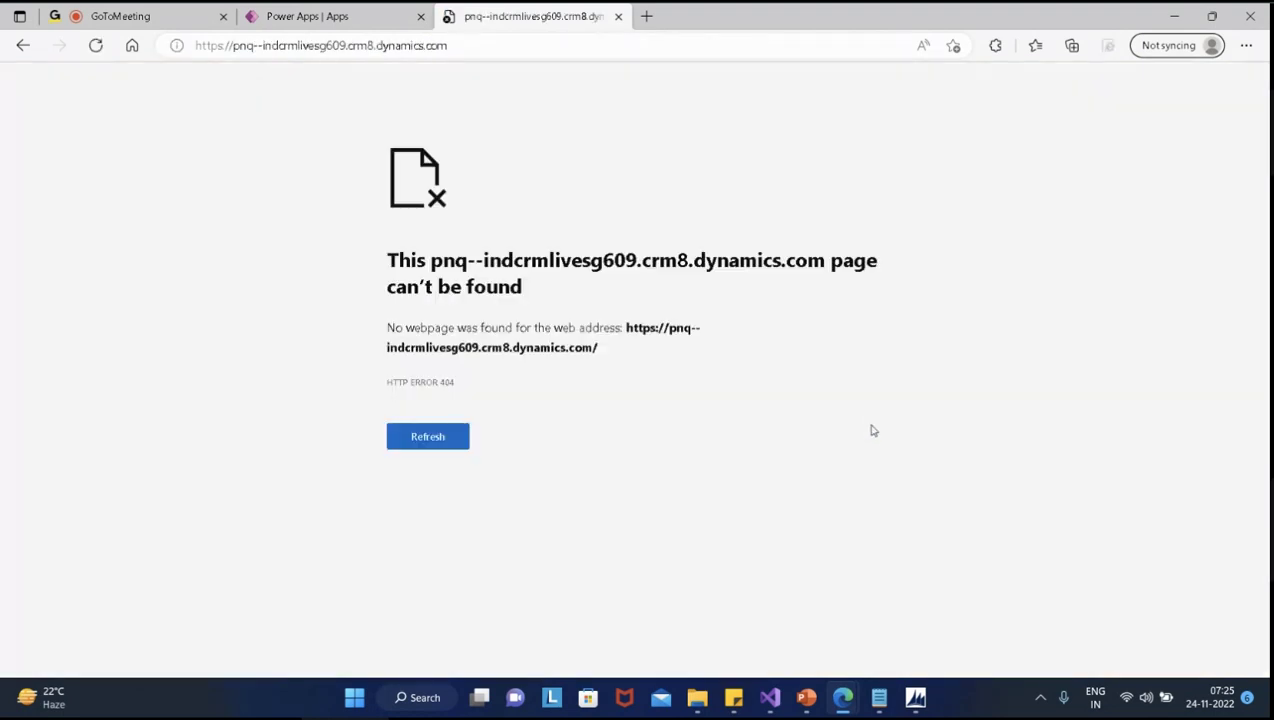
click(618, 16)
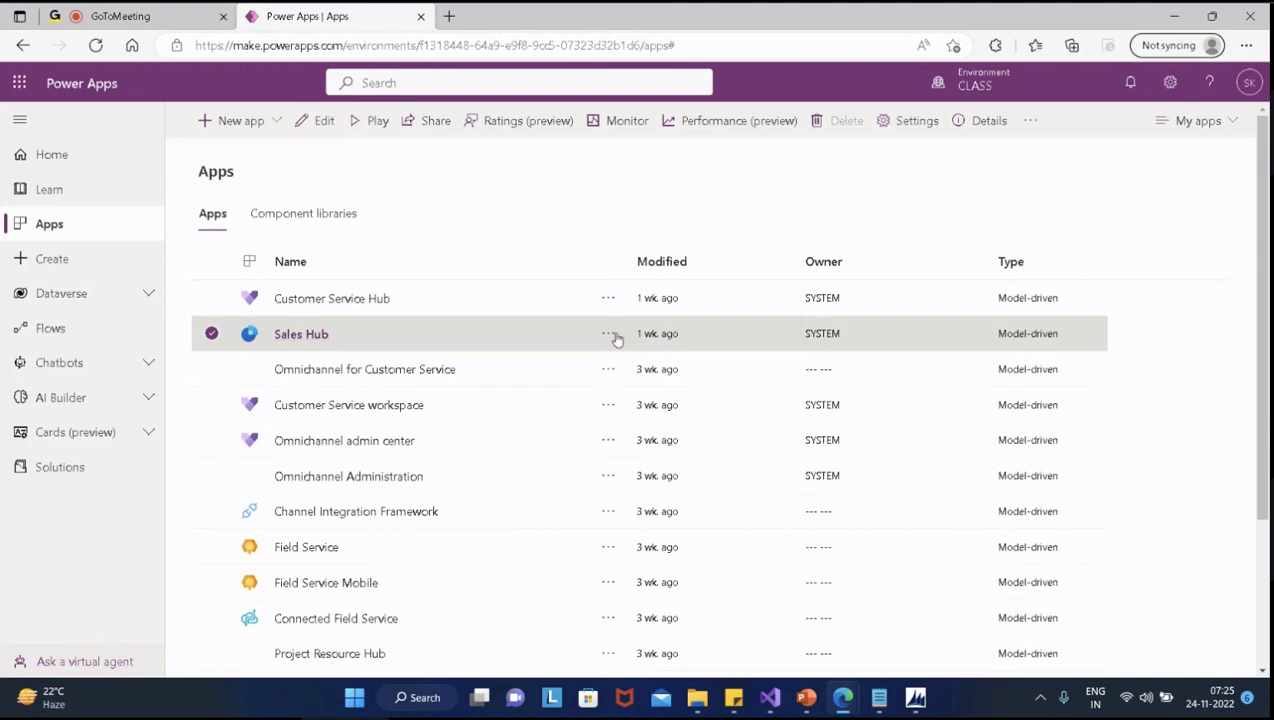
Copy the address of the CLASS environment's apps page and open it in a new InPrivate browser window
click(762, 45)
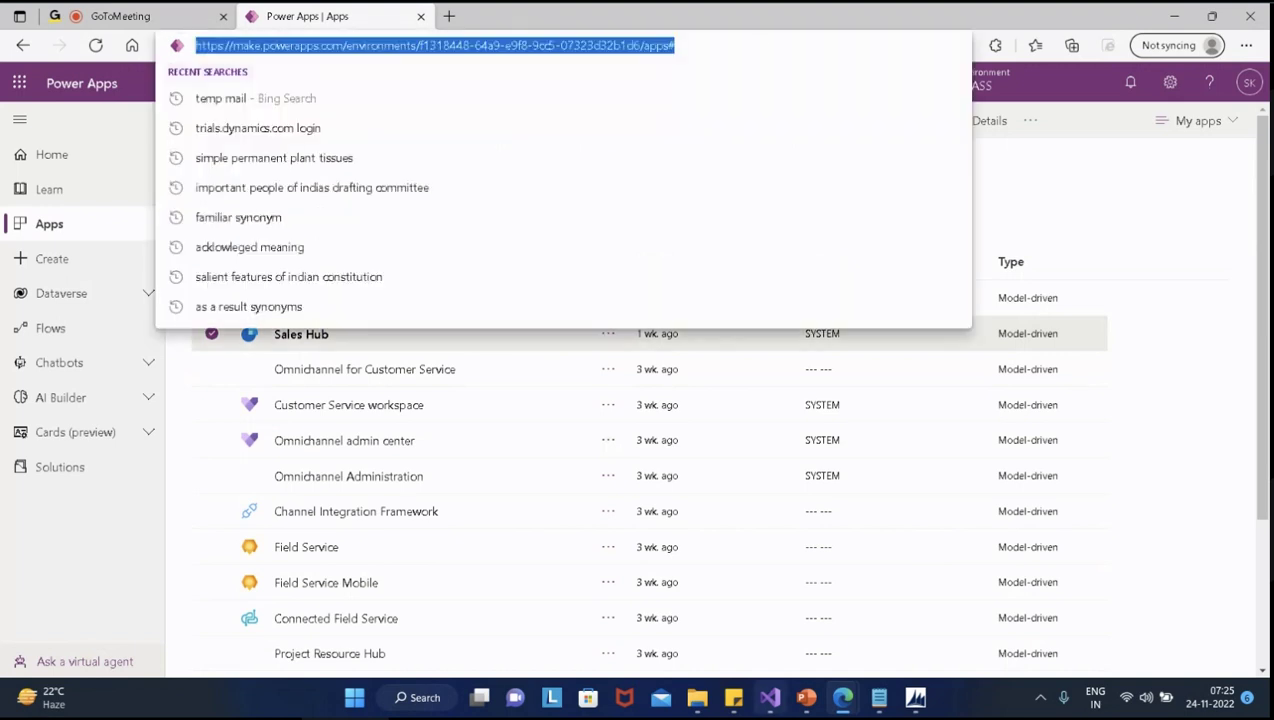
click(842, 697)
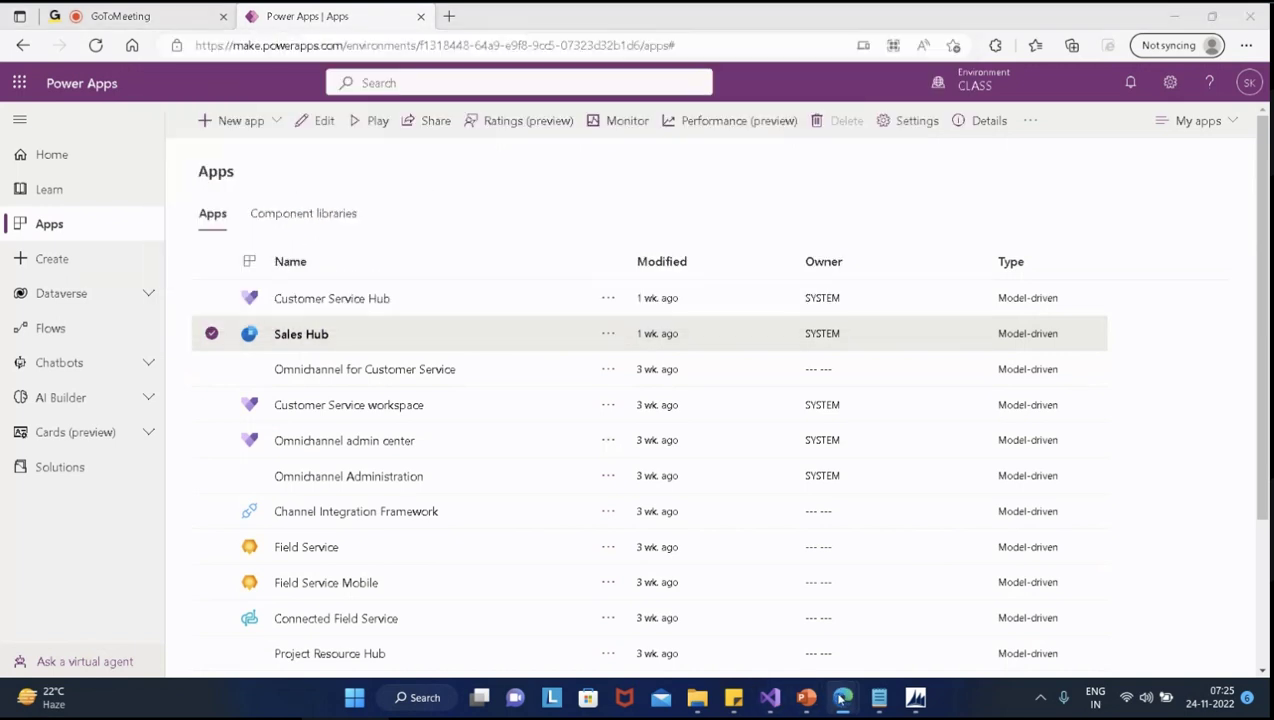
right_click(842, 697)
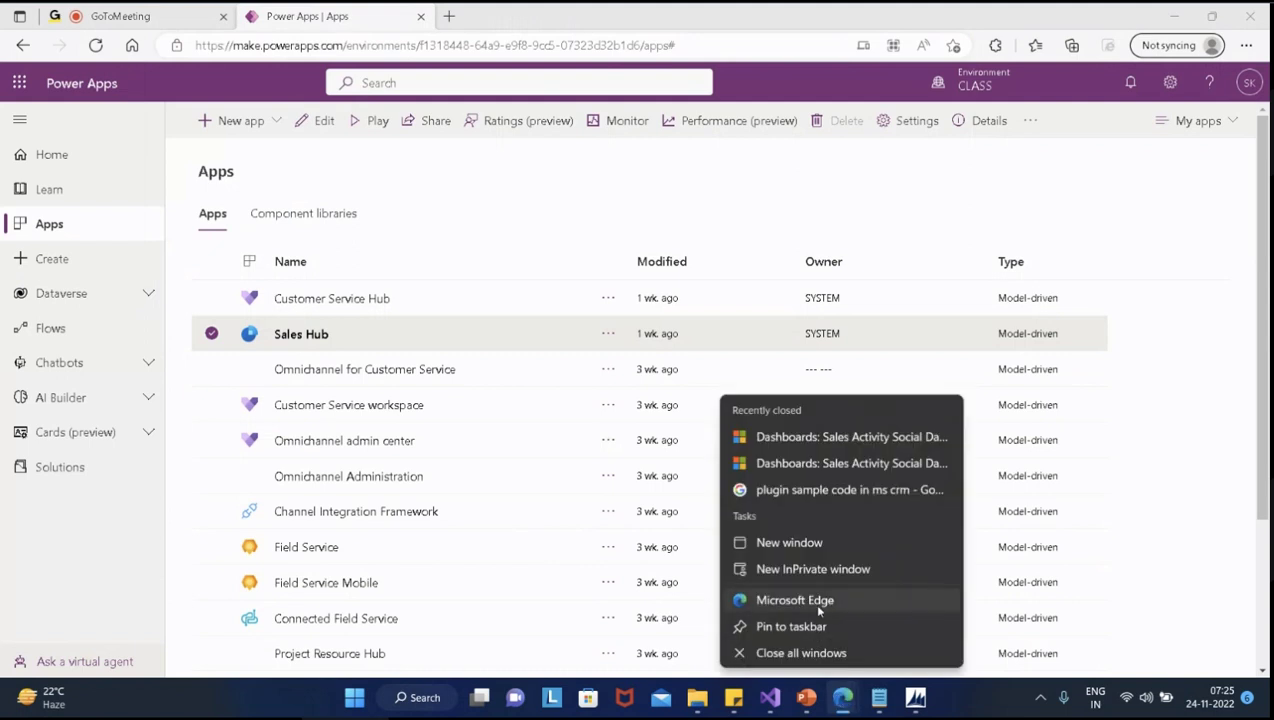
click(834, 570)
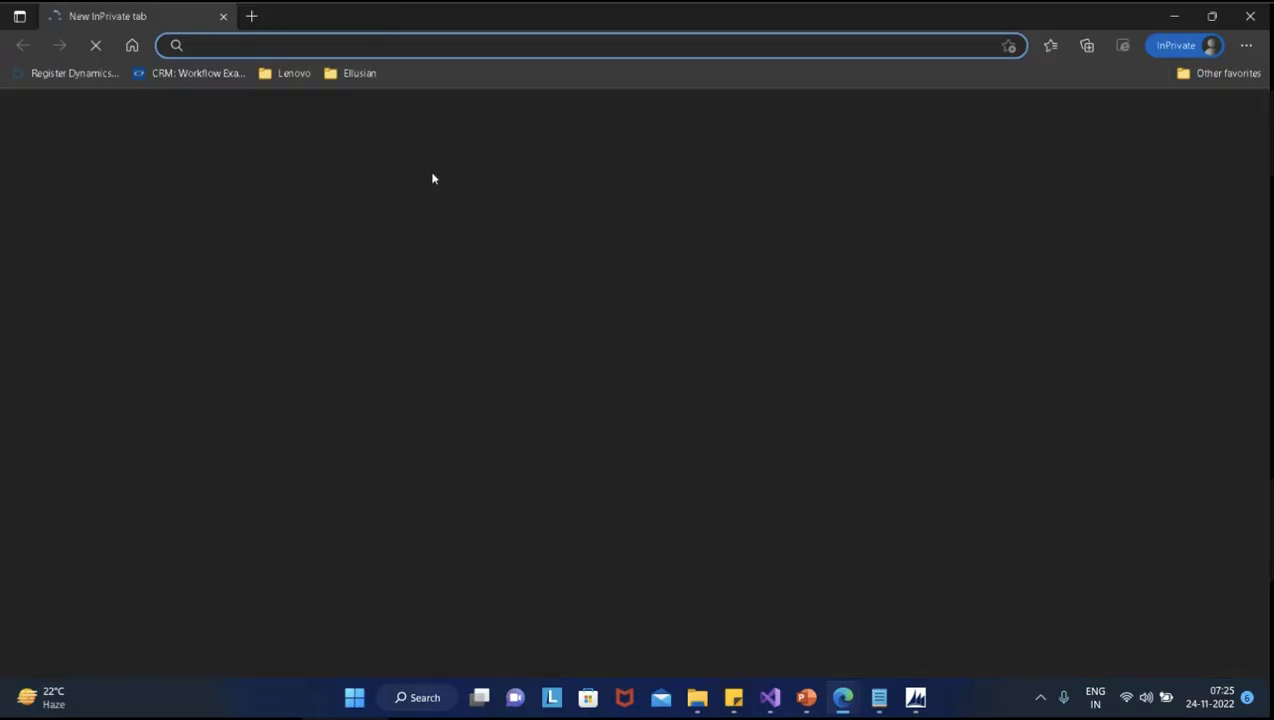
text(https://make.powerapps.com/environments/f1318448-64a9-e9f8-9cc5-07323d32b1d6/apps#)
key(Return)
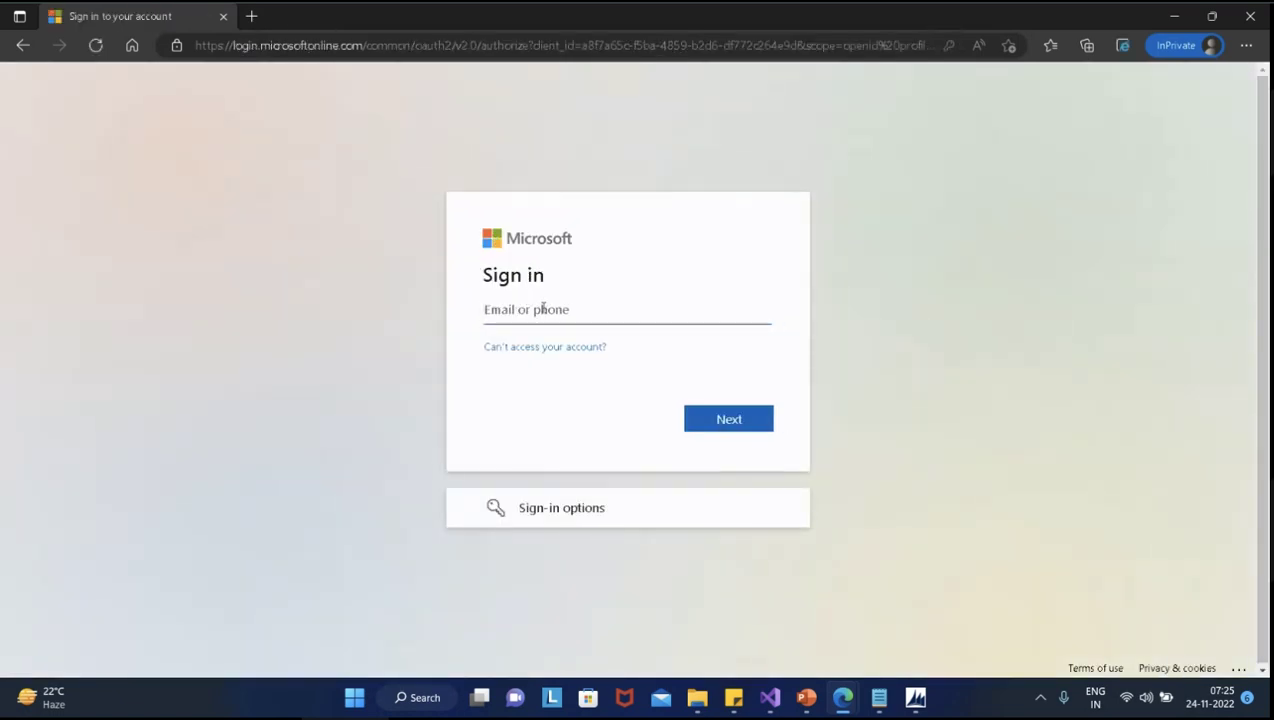
Sign in to the InPrivate window with the CLASS organization's account email and password, and complete the sign-in prompts
click(543, 310)
click(575, 366)
click(723, 425)
click(732, 454)
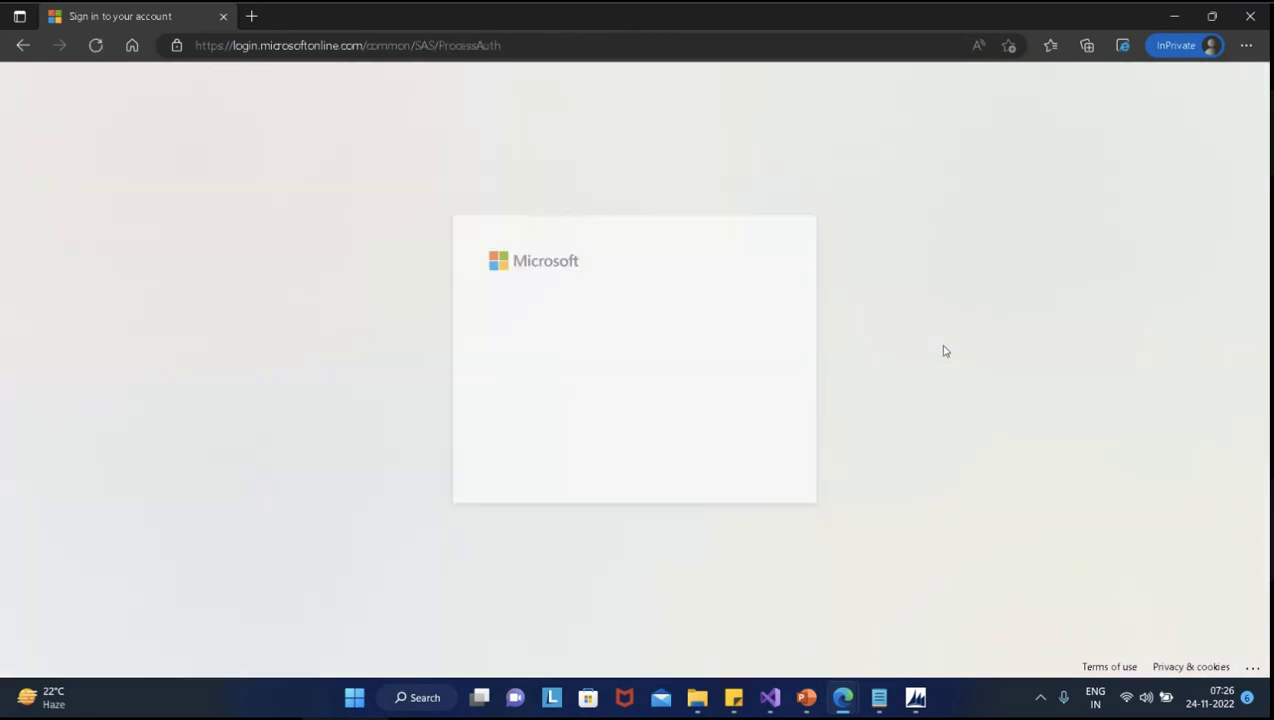
click(732, 458)
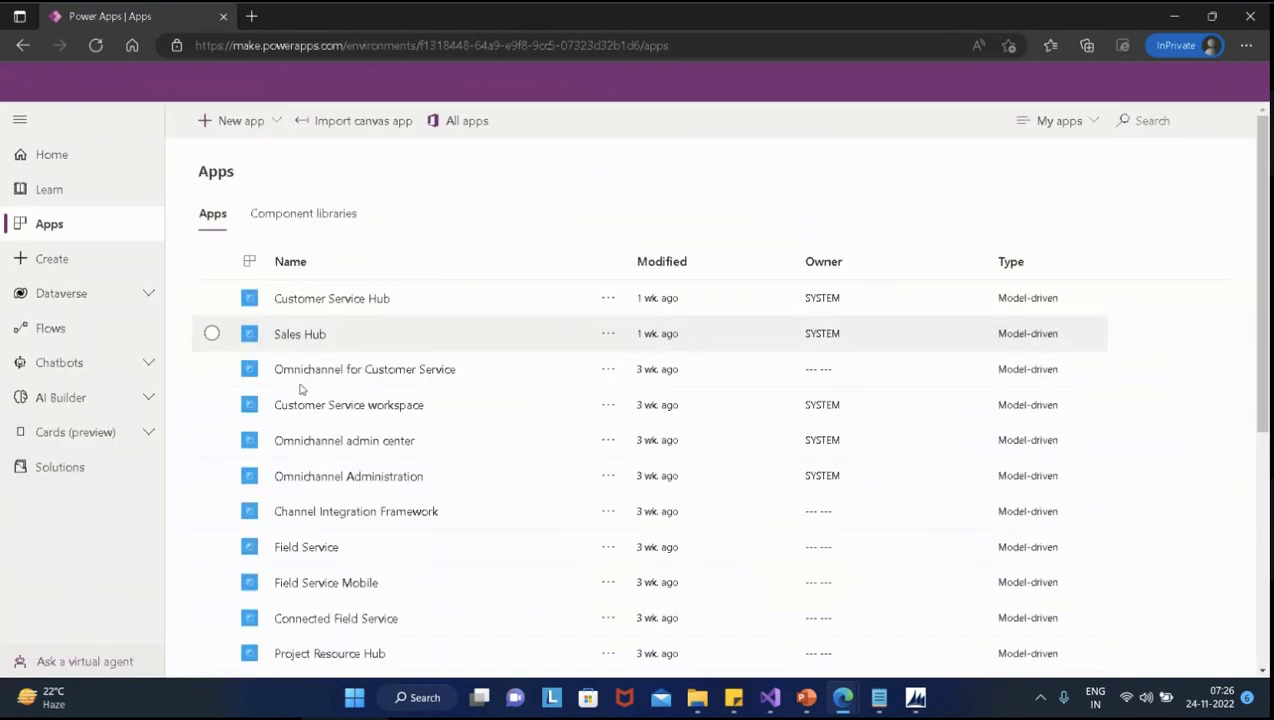
Launch Sales Hub, open the test RM record from Accounts and dismiss the script error
click(305, 334)
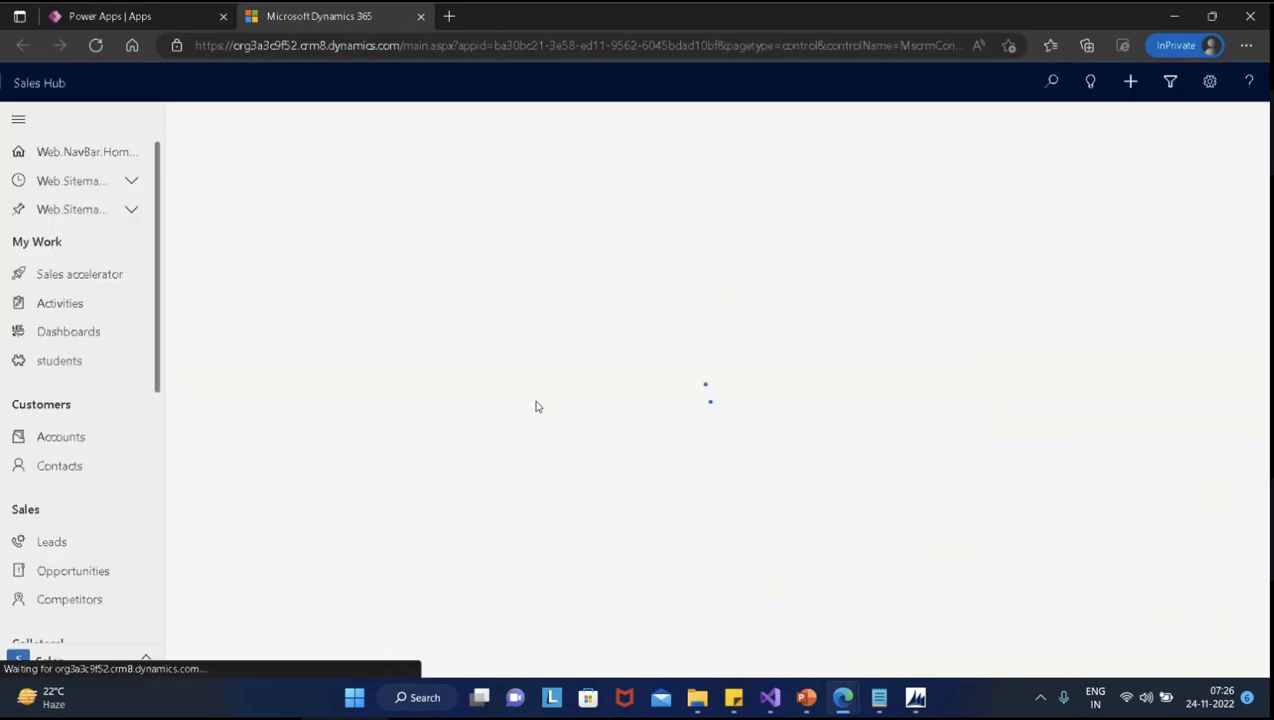
click(48, 436)
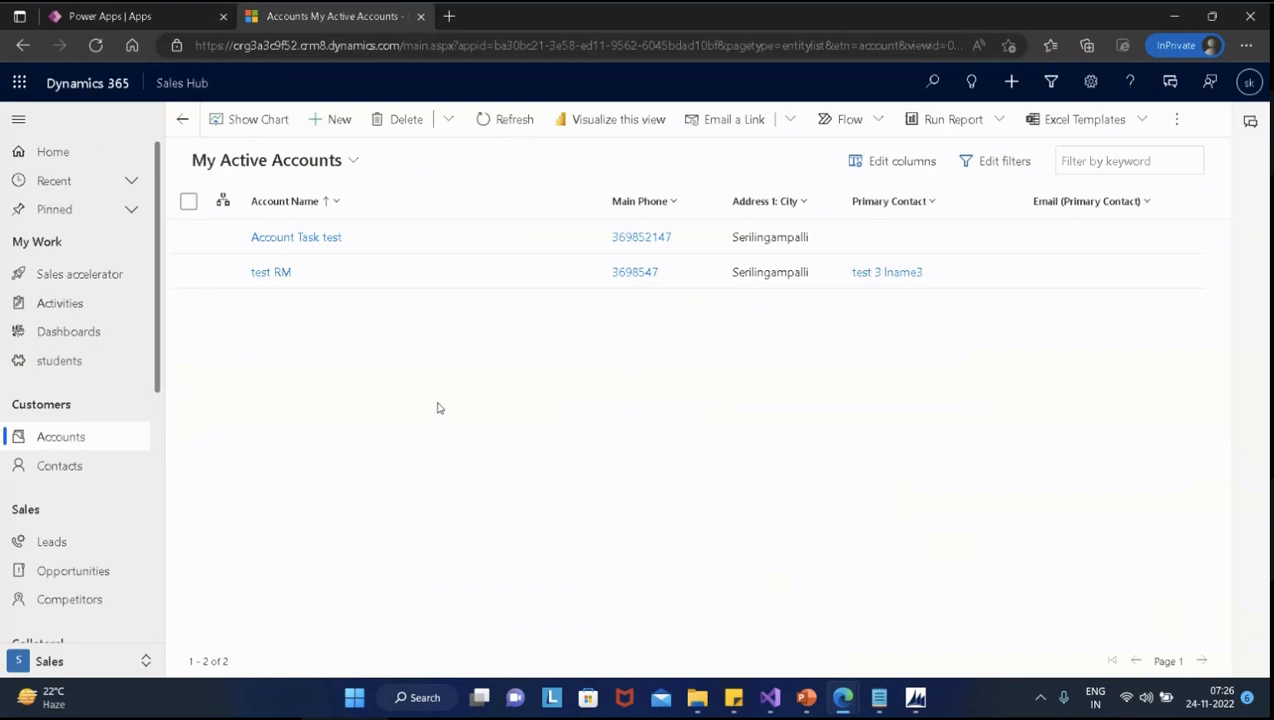
double_click(529, 287)
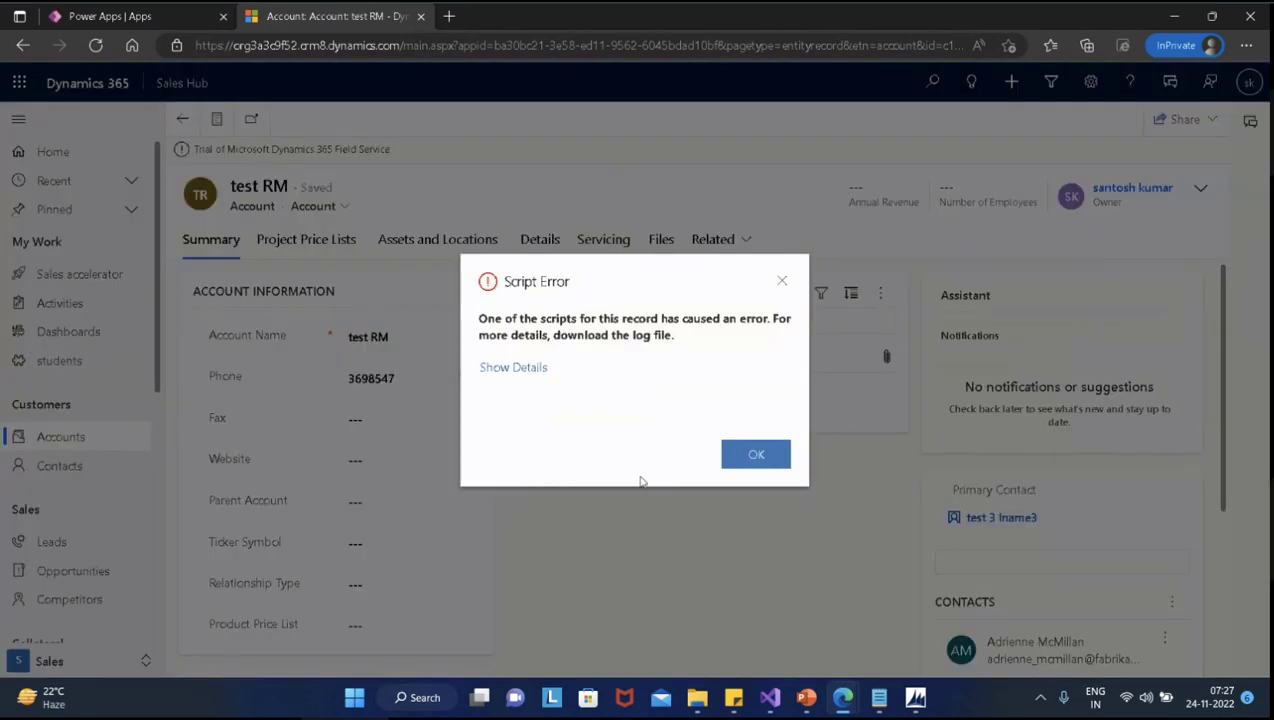
click(755, 456)
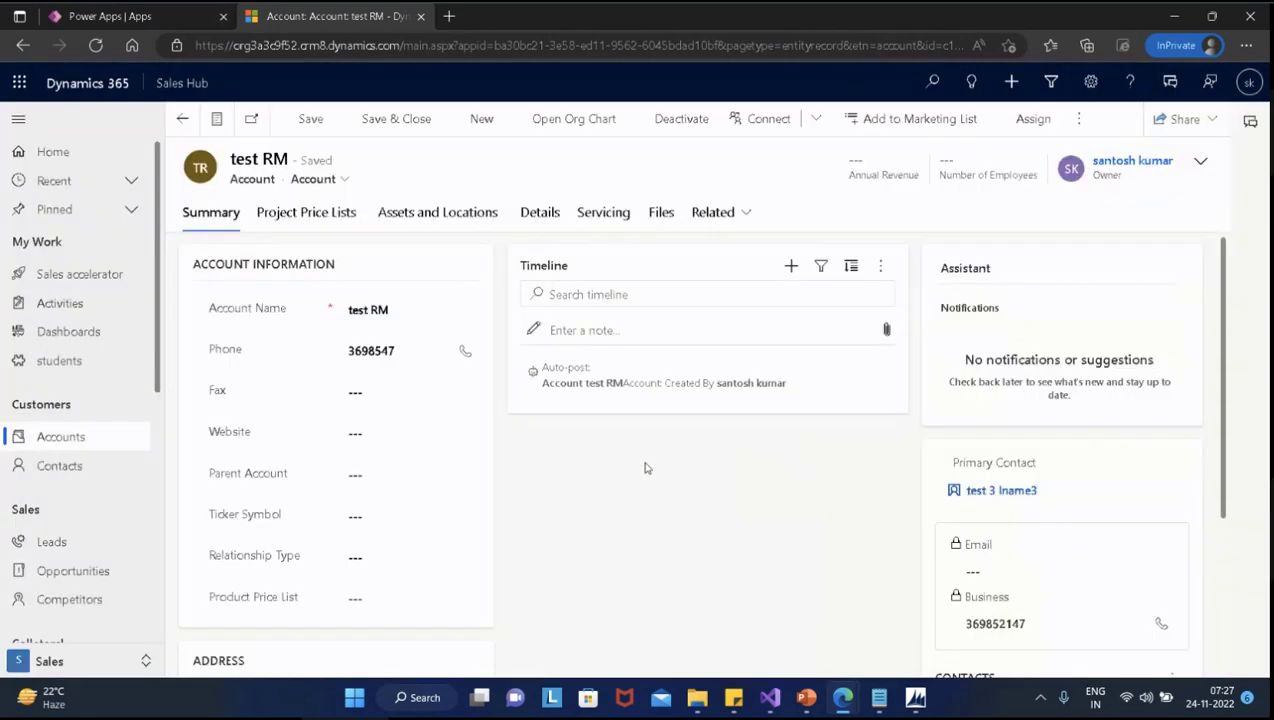
Replace the test RM account's phone number with a new test number and save the record
click(405, 350)
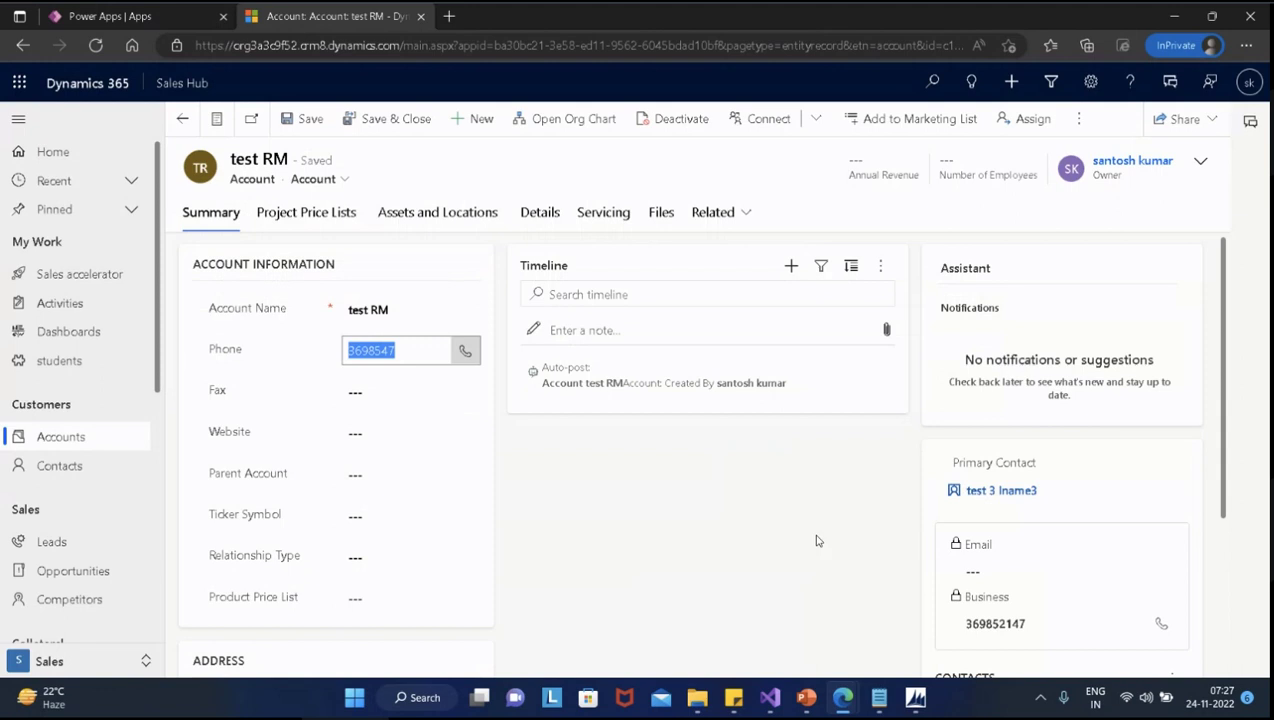
text(999999999)
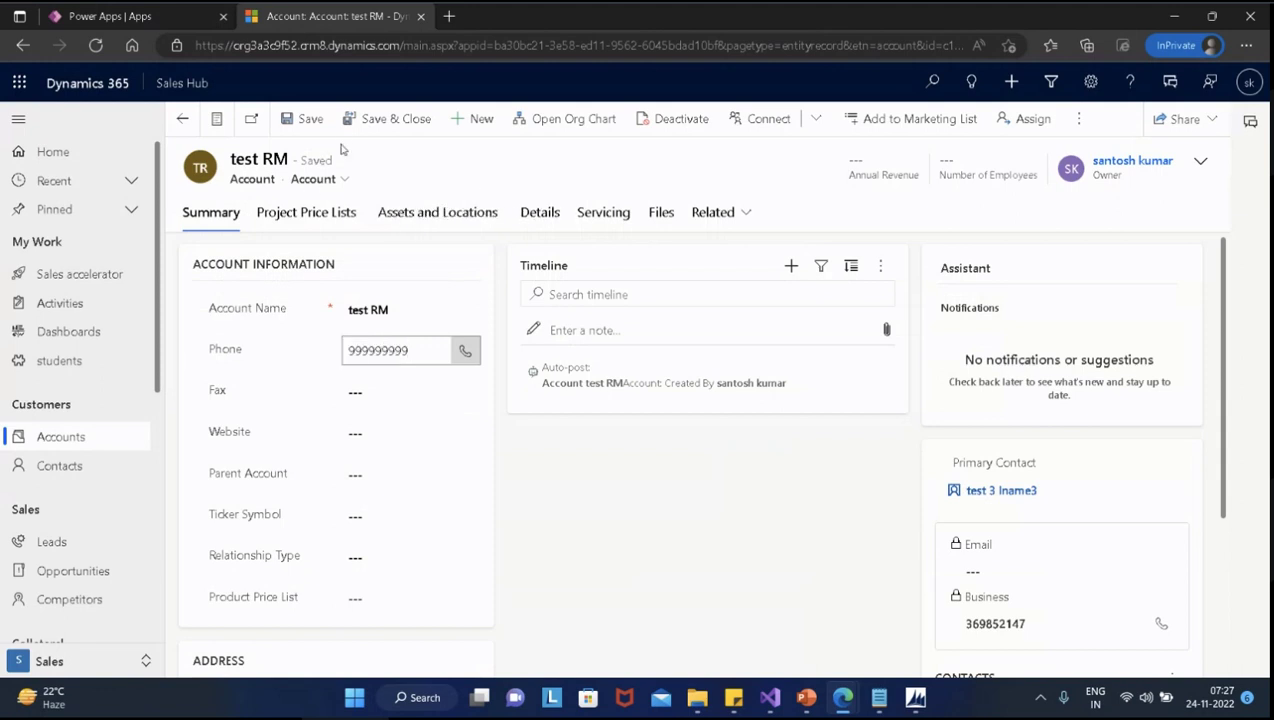
click(302, 119)
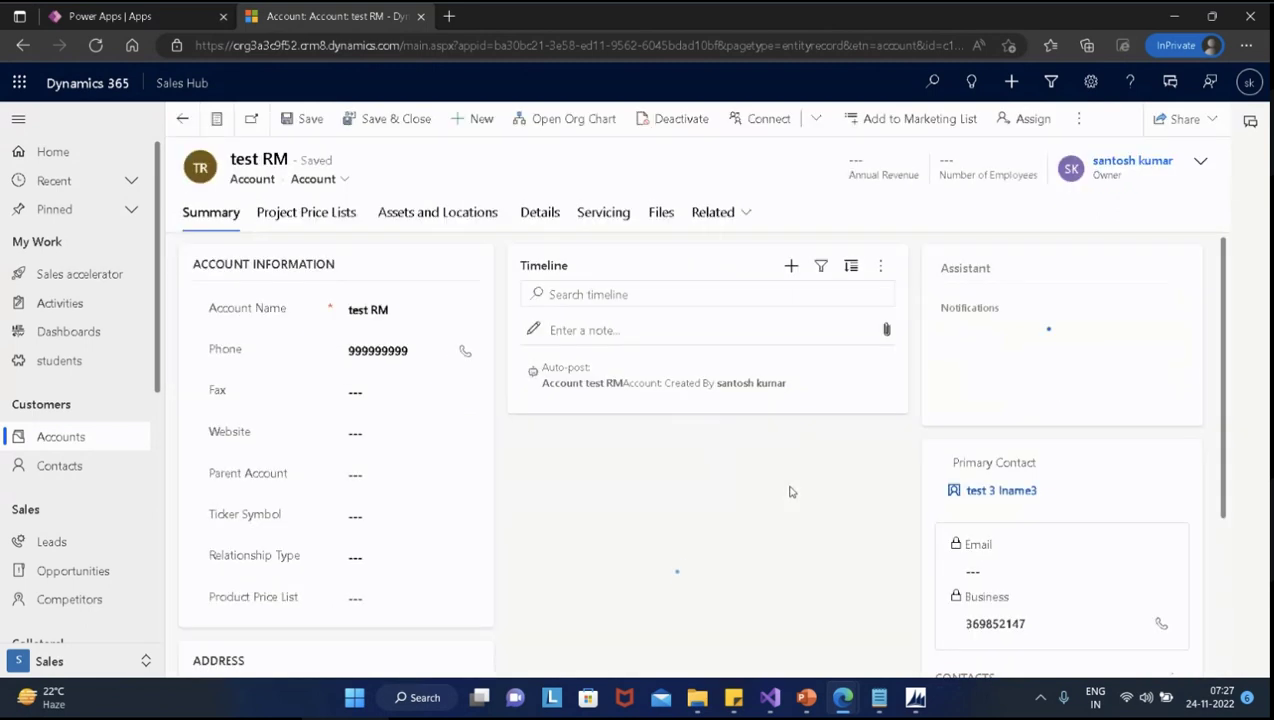
Go to the advanced settings and open the Plug-in Trace Log list
click(1052, 86)
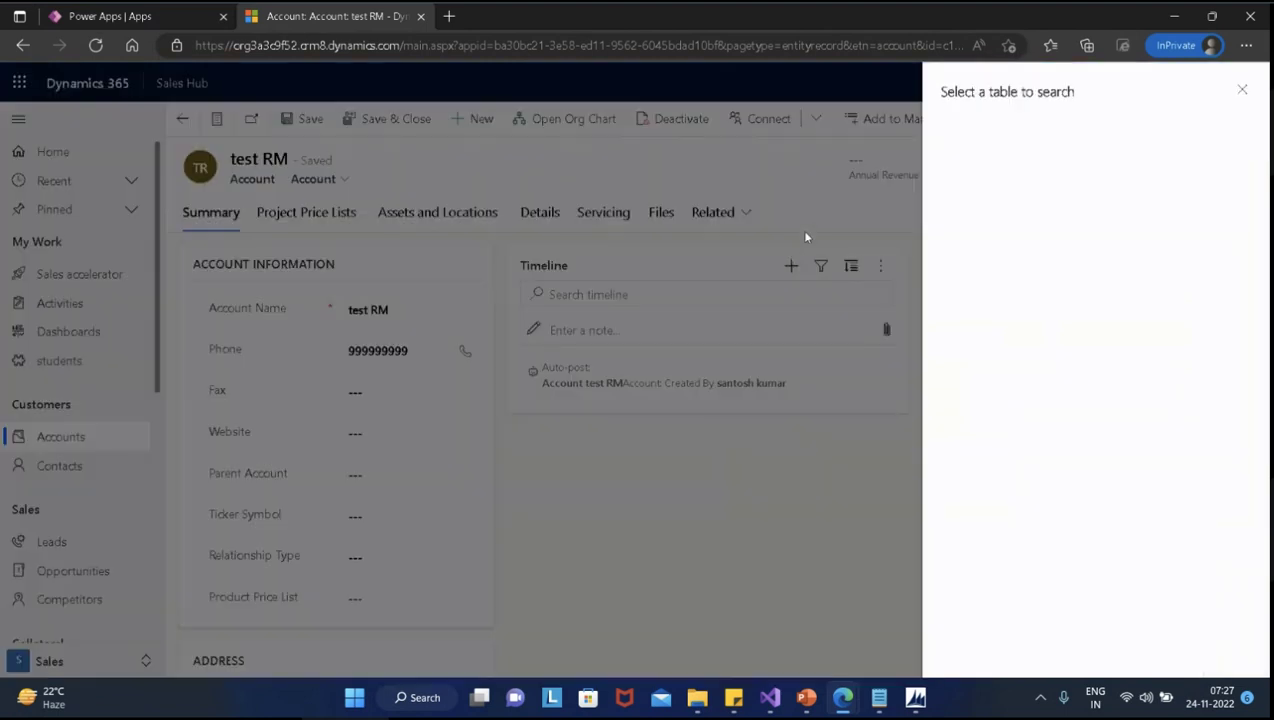
click(1248, 92)
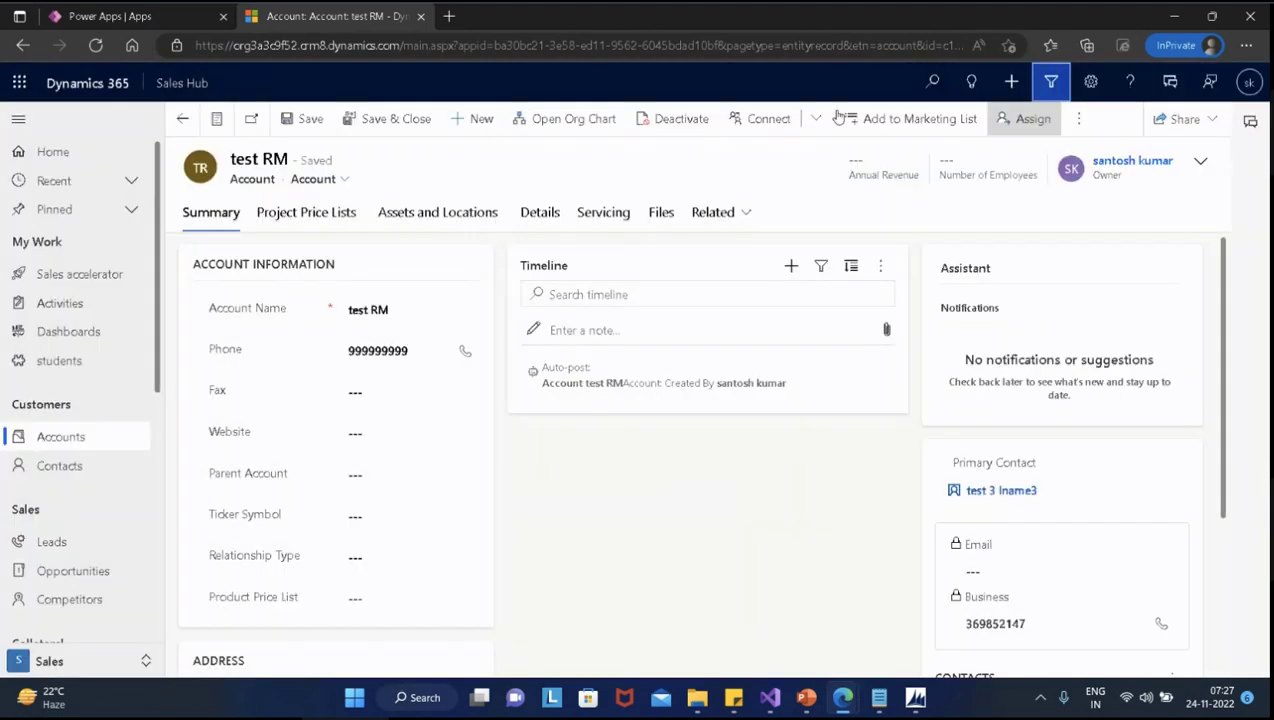
click(1090, 82)
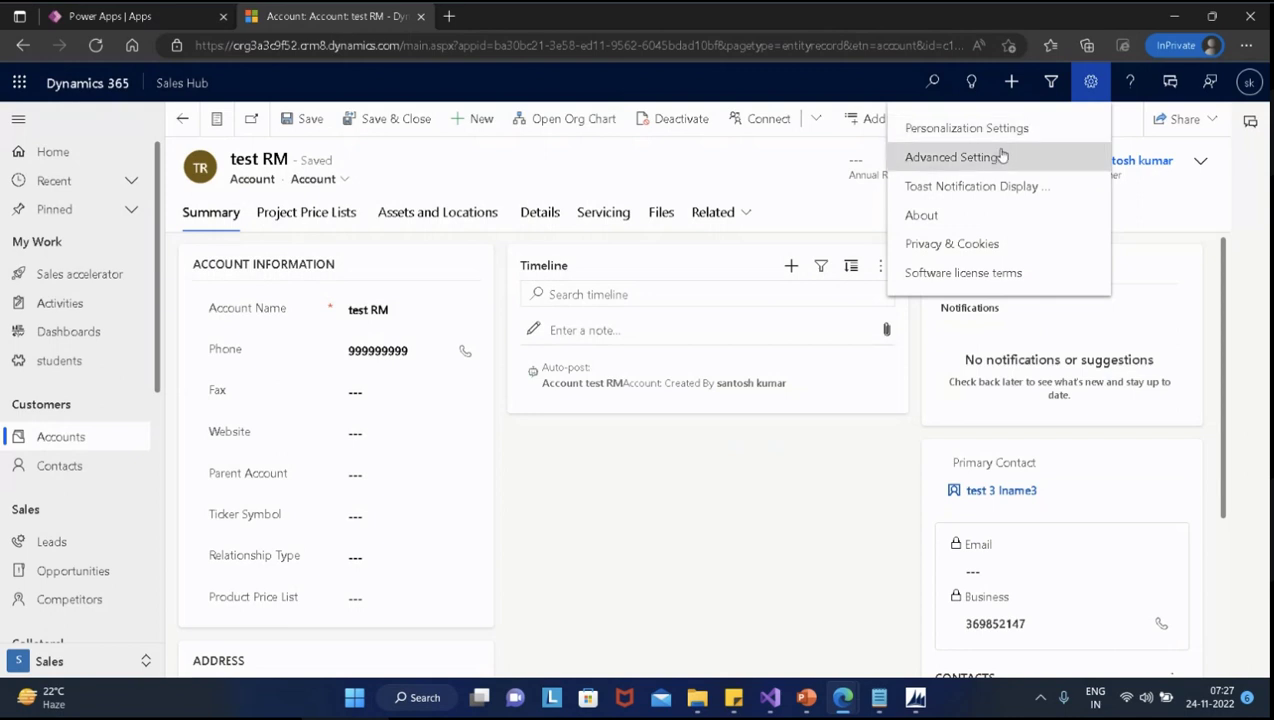
click(997, 157)
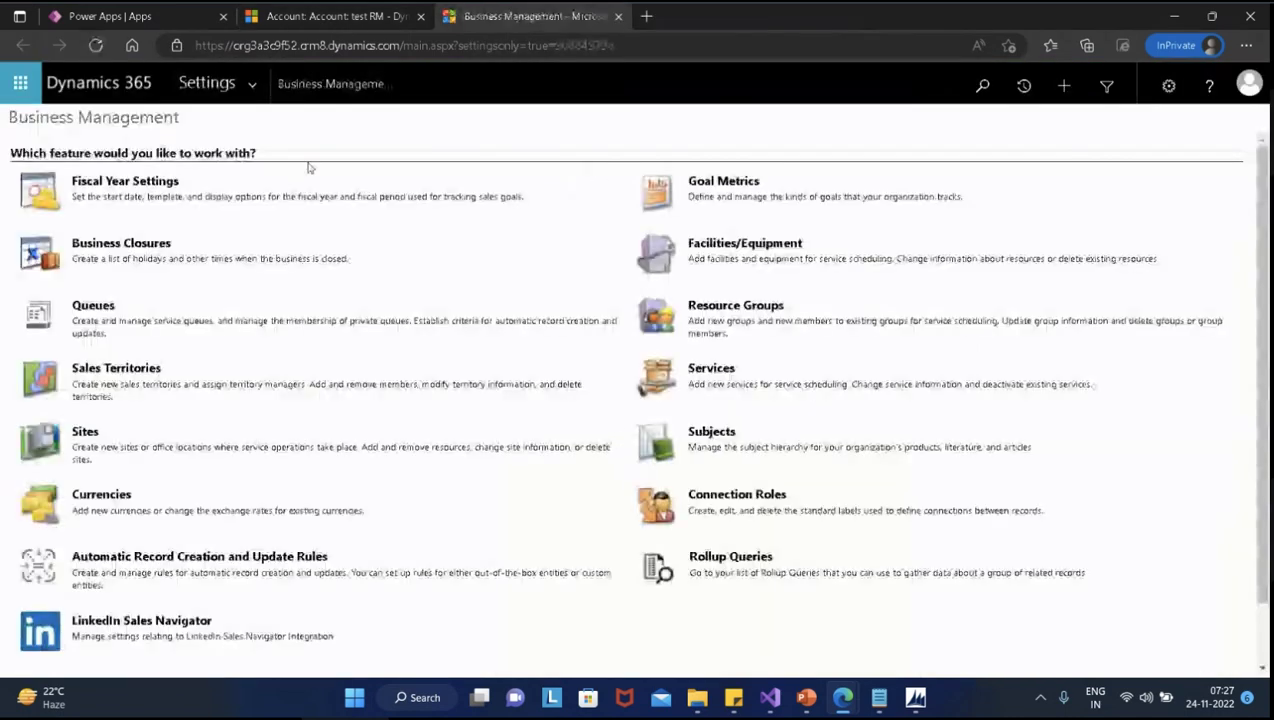
click(252, 86)
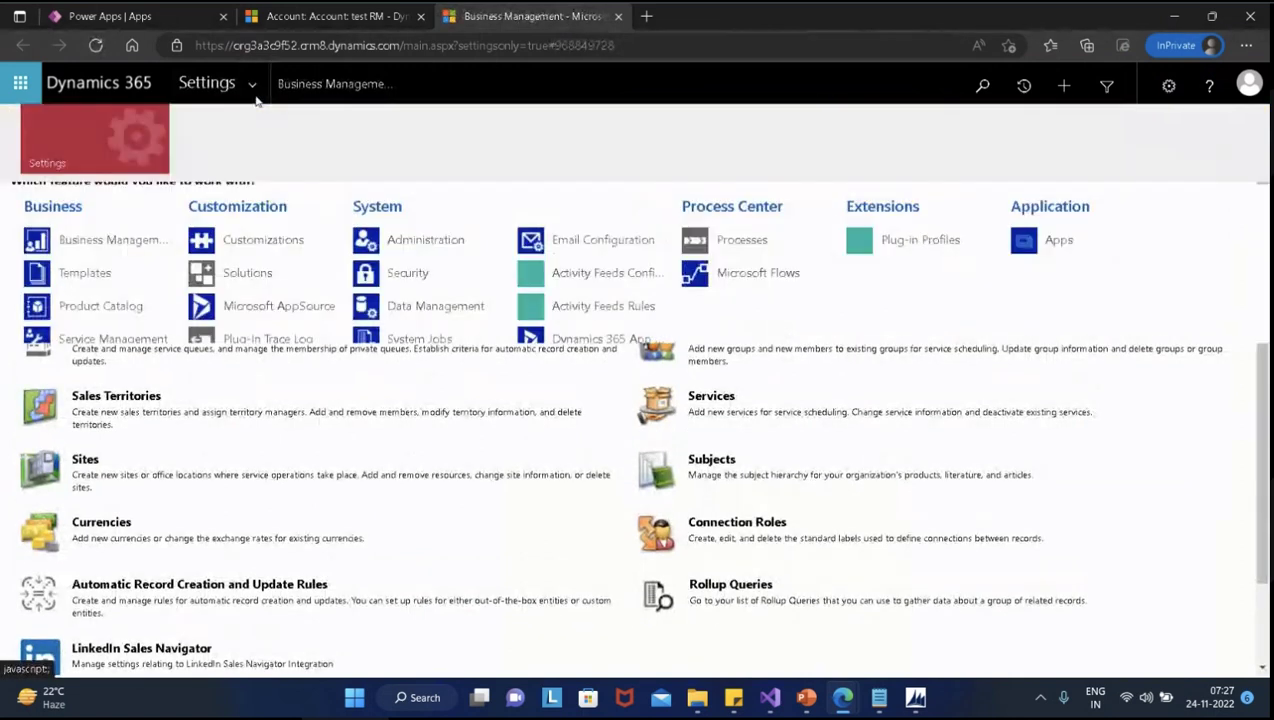
click(296, 346)
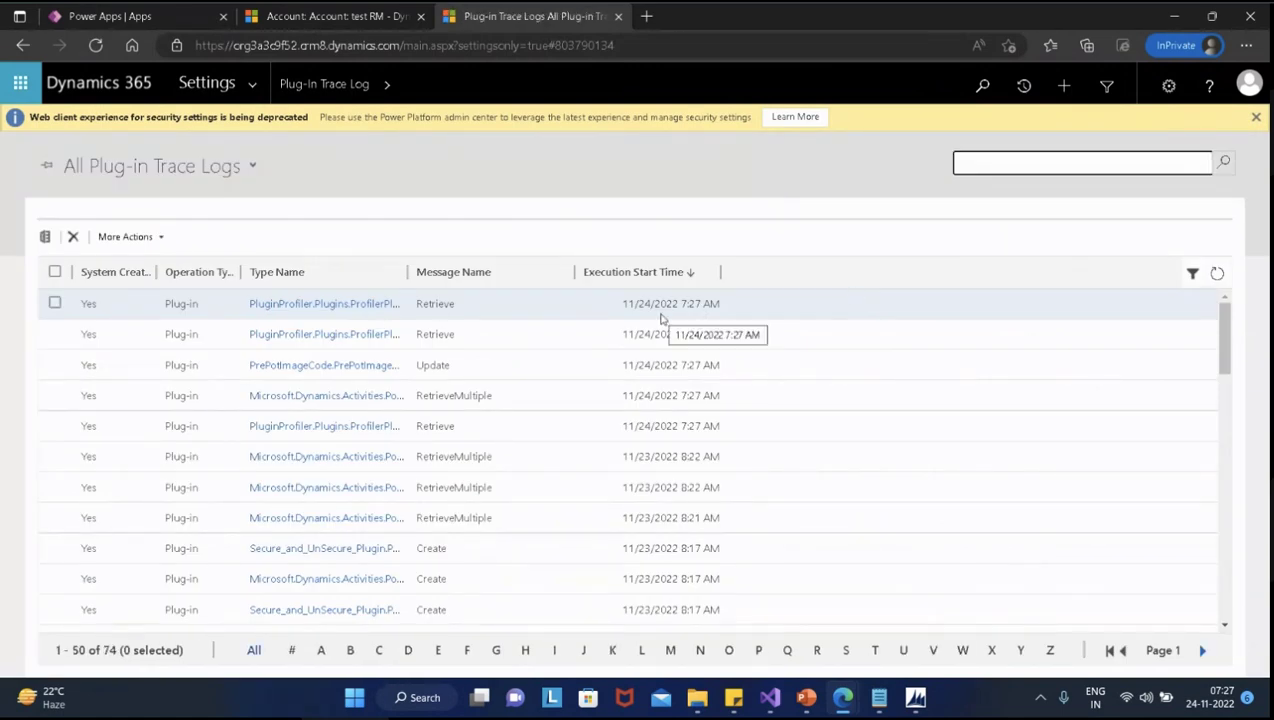
Open the PrePotImageCode Update trace log and examine the pre-image and post-image phone numbers in its message block
double_click(776, 368)
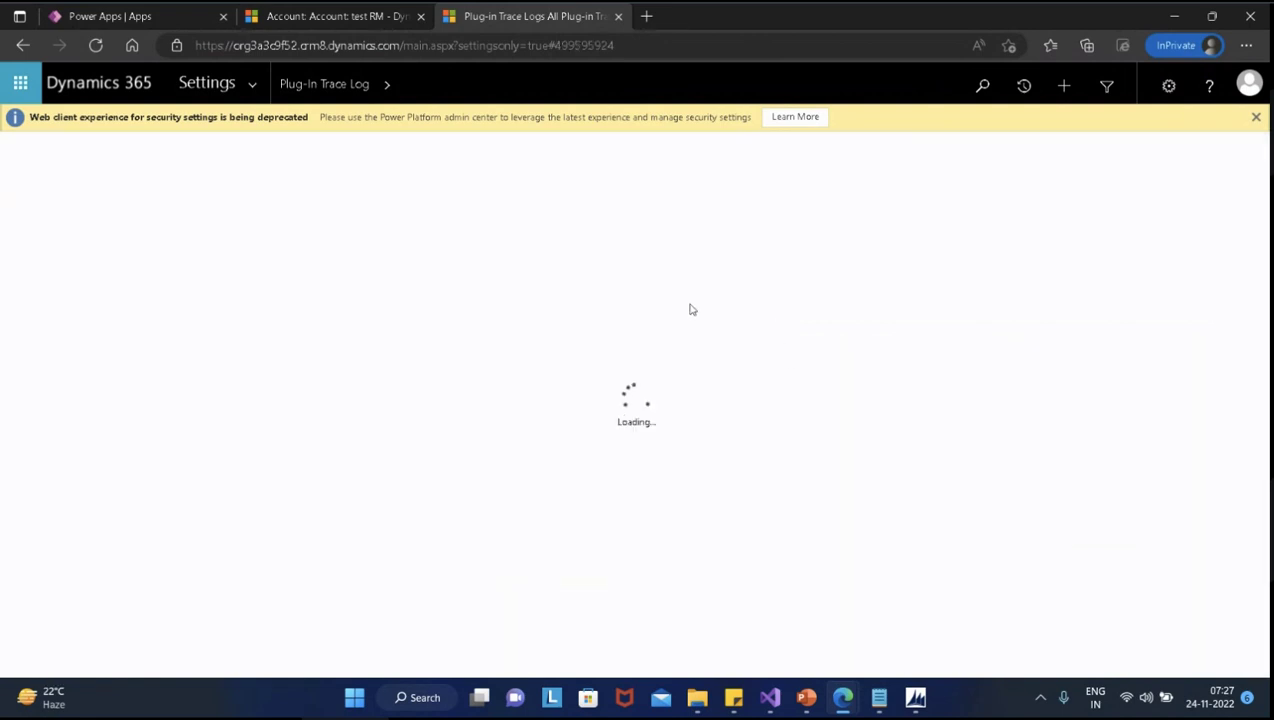
scroll(657, 321, down, 5)
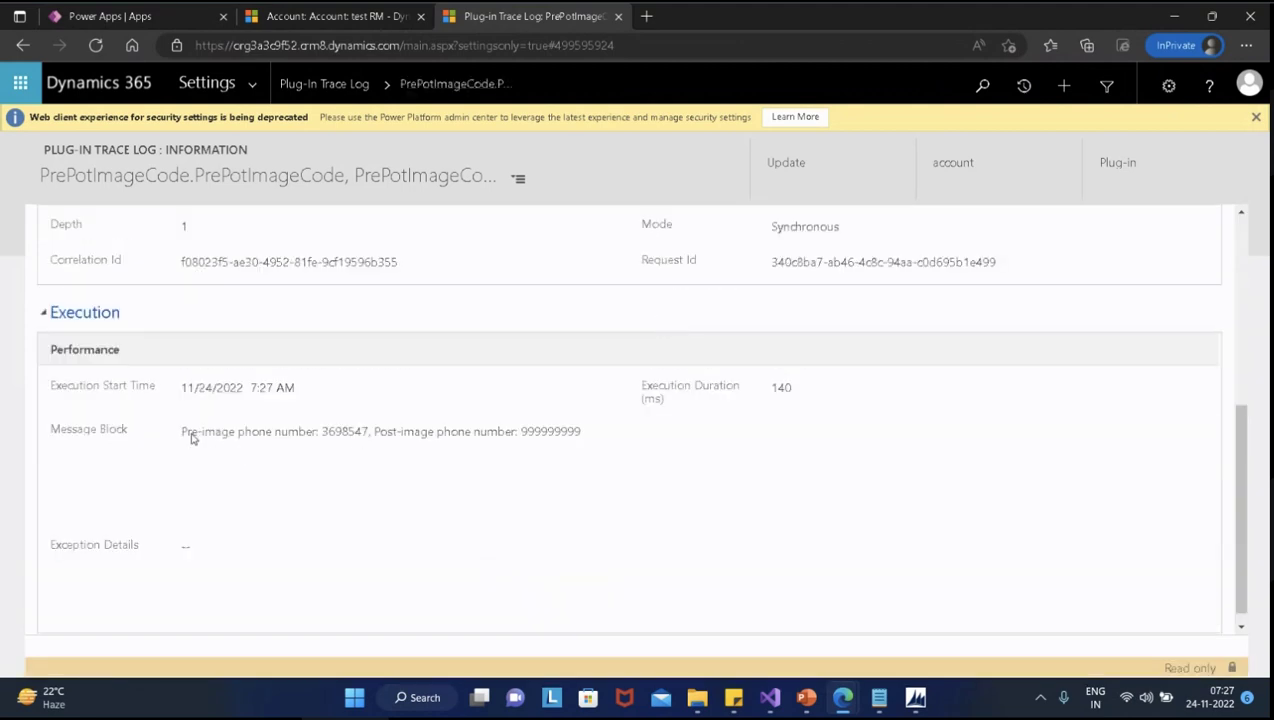
drag(183, 436, 369, 450)
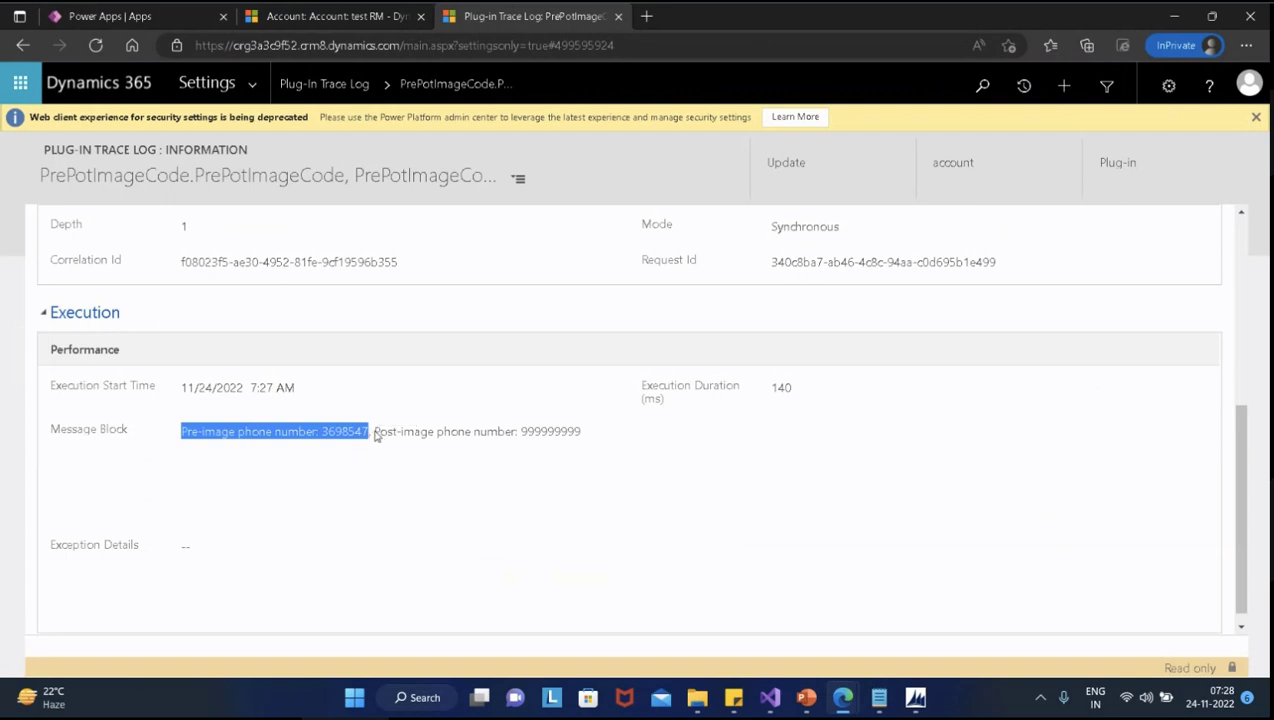
click(374, 436)
drag(522, 435, 584, 437)
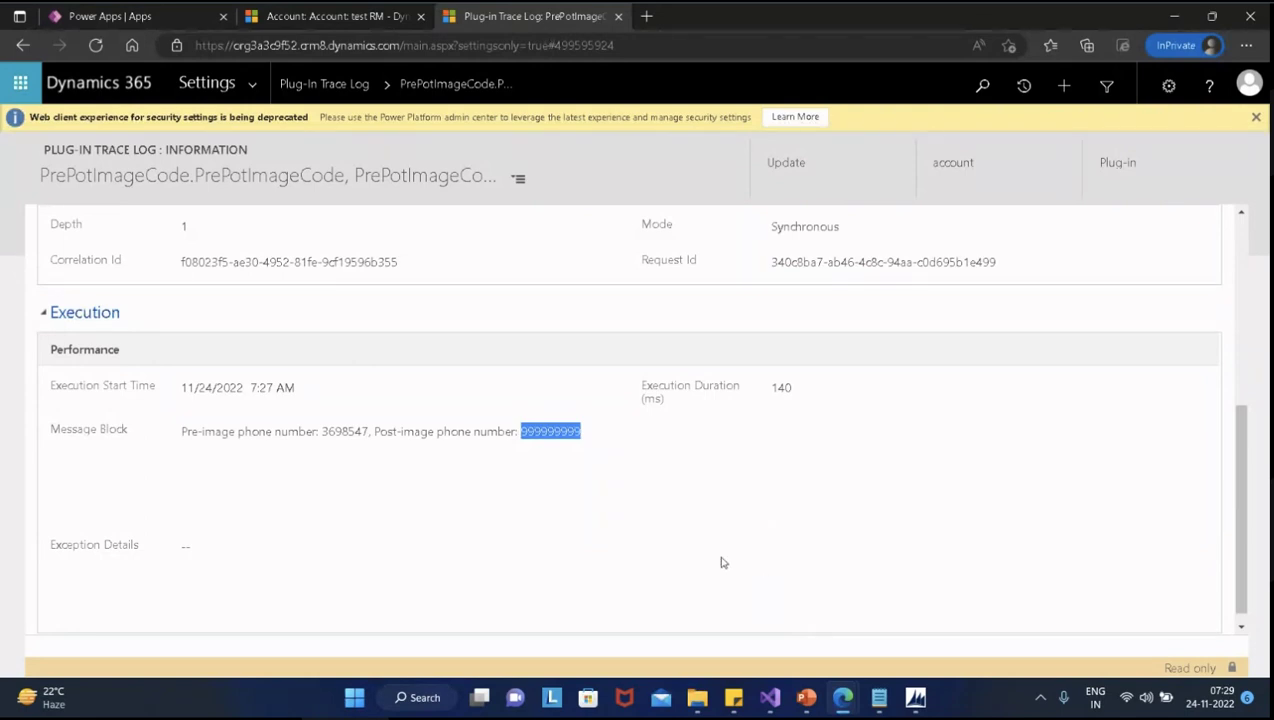
Switch to Visual Studio and select all the code in PrePotImageCode.cs for copying
mouse_move(772, 700)
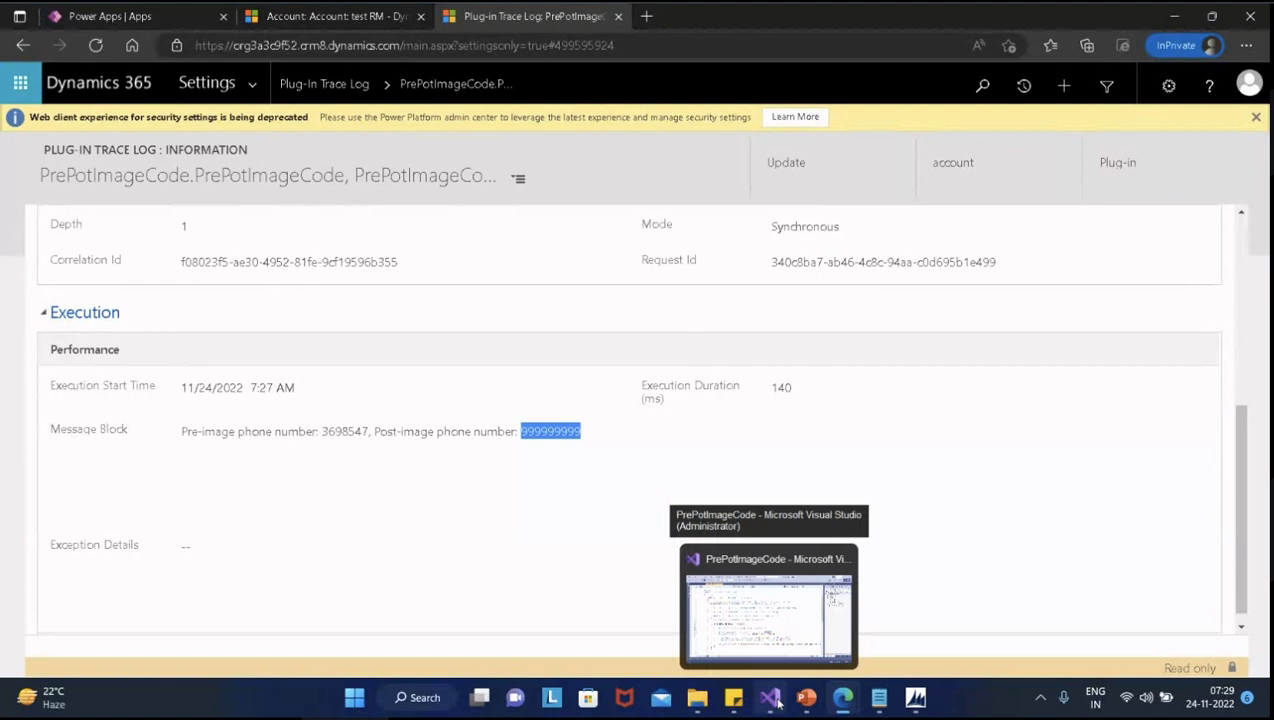
click(772, 699)
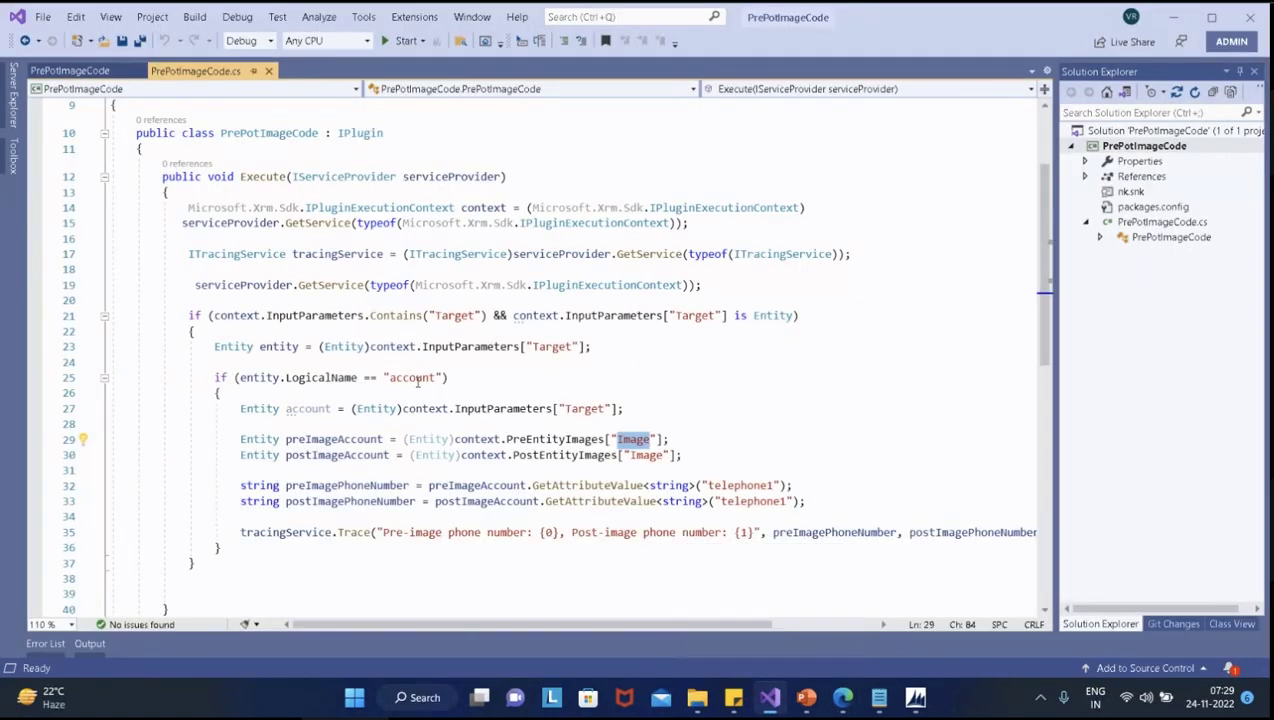
click(829, 405)
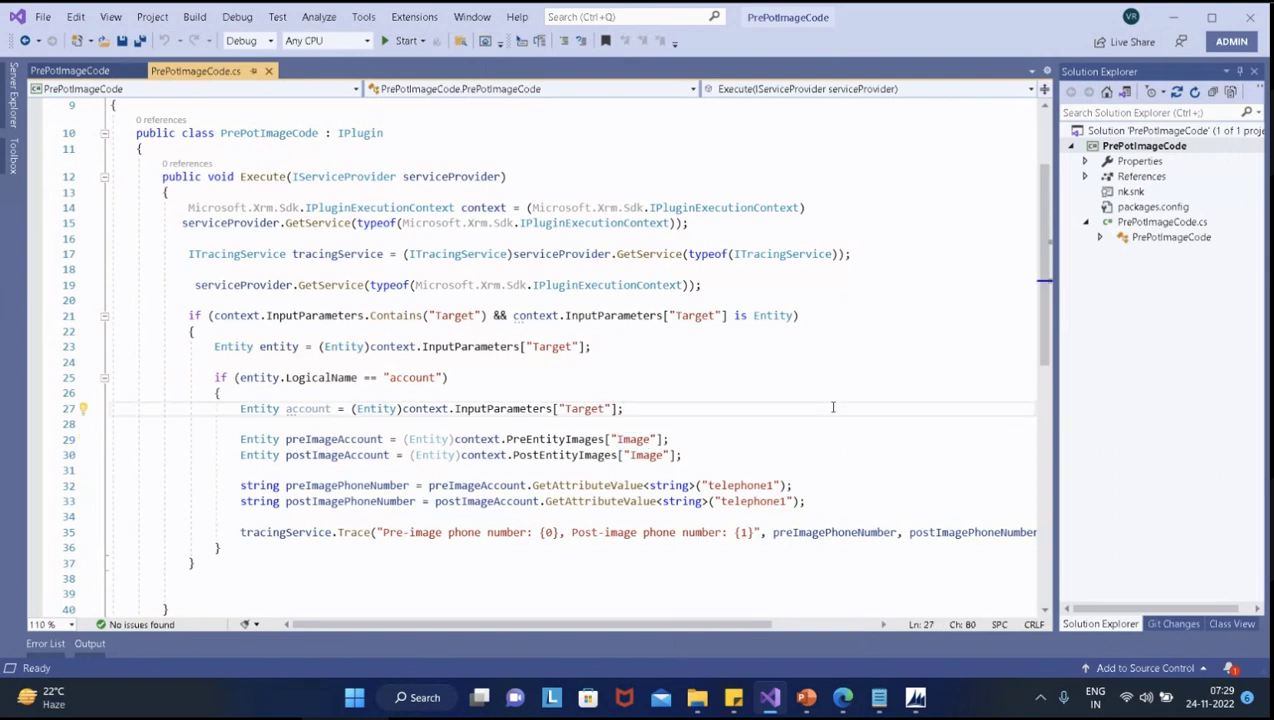
key(ctrl+a)
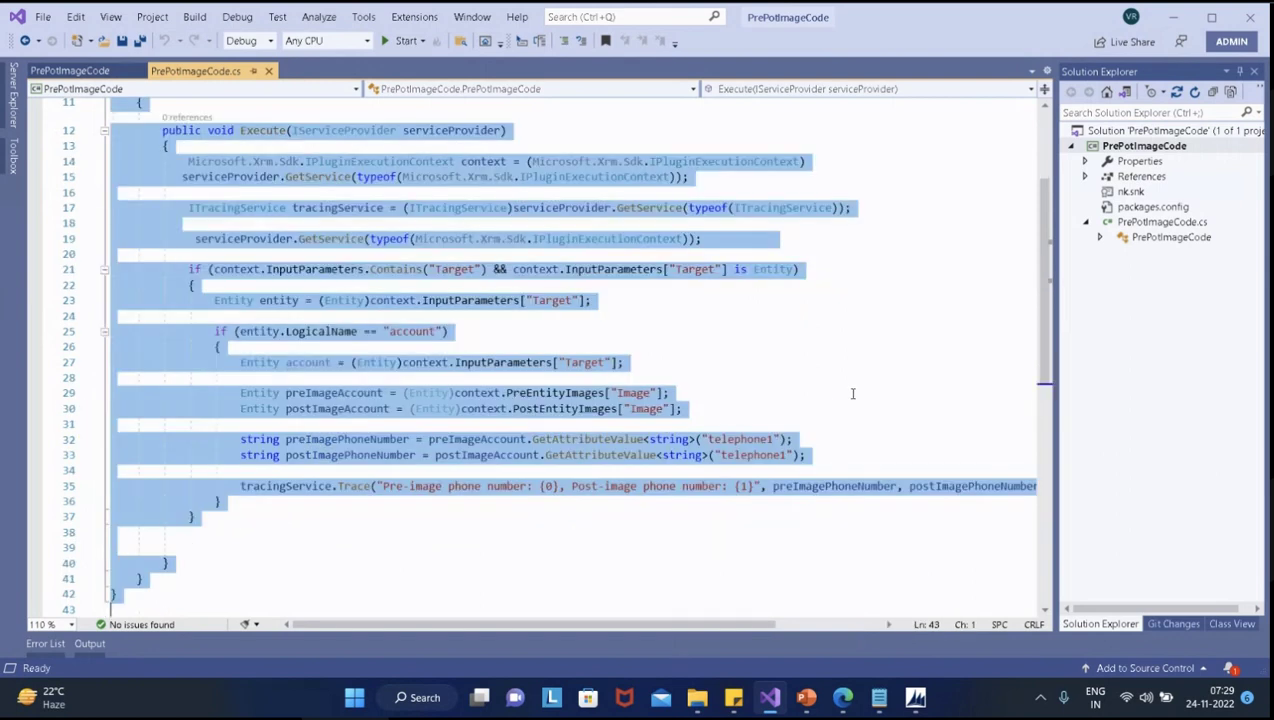
Switch to the GoToMeeting page in the browser and send the copied plugin code to Everyone in the chat
click(840, 699)
click(687, 642)
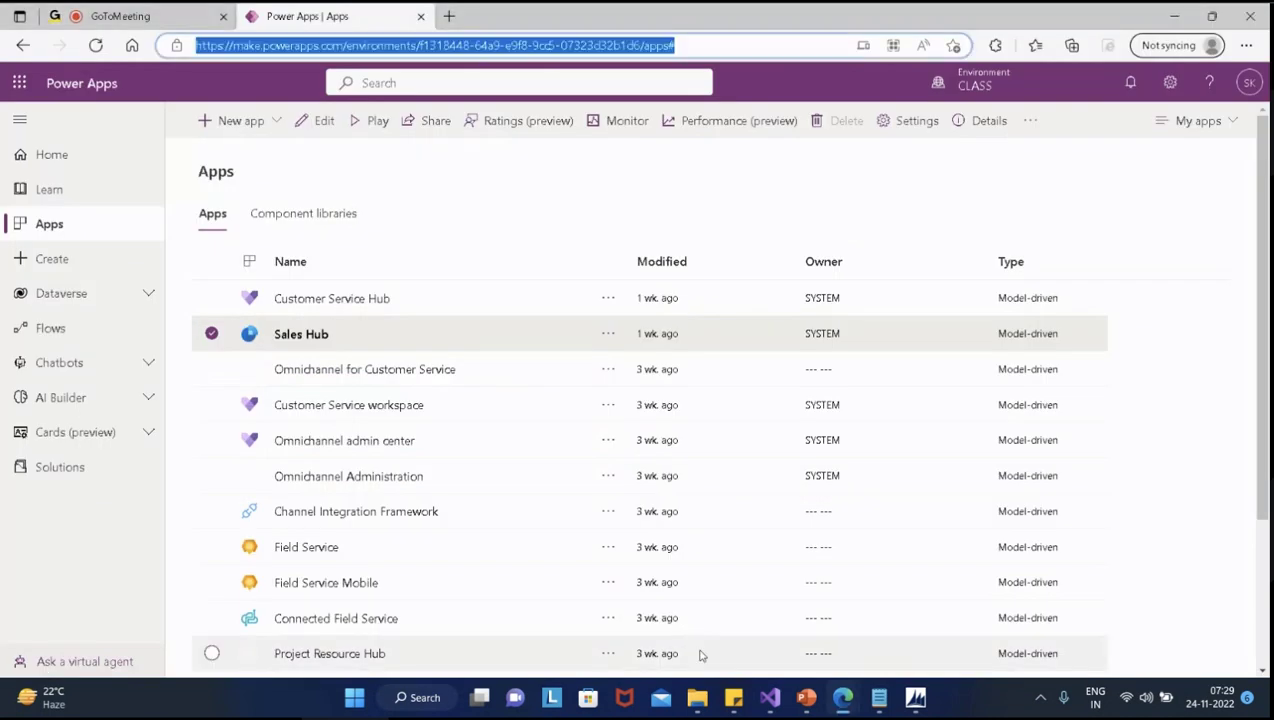
click(150, 18)
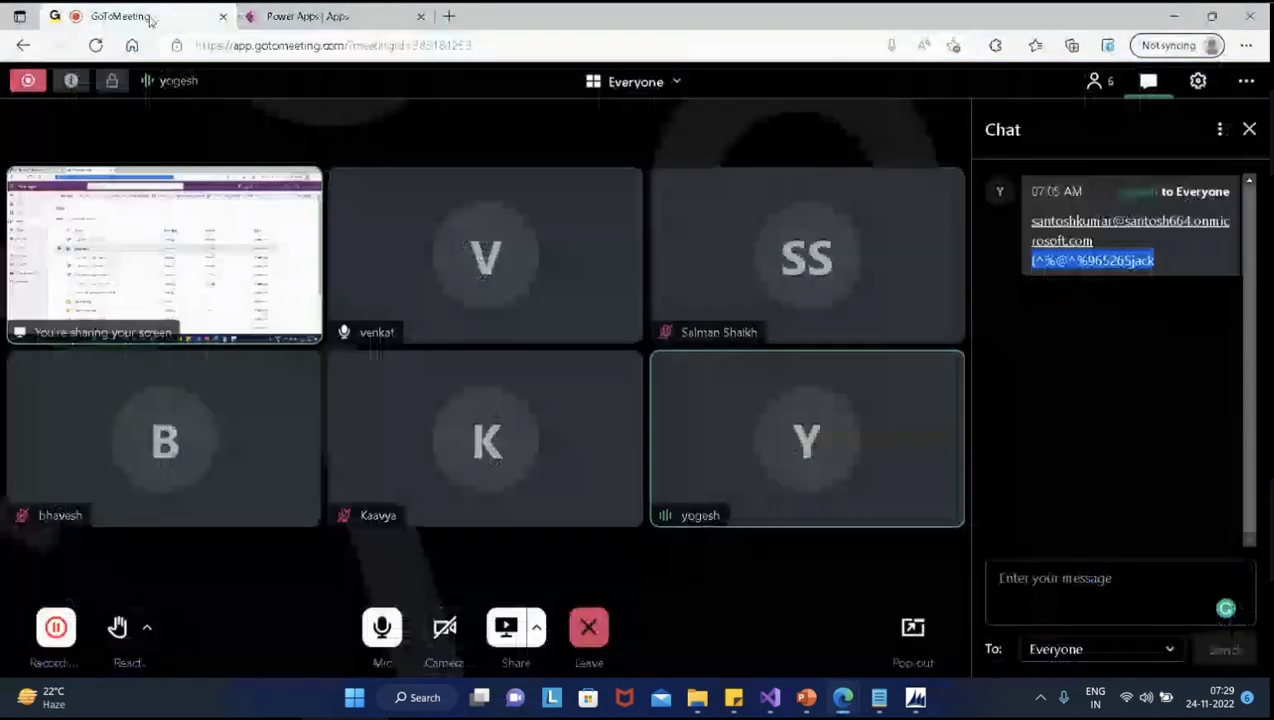
click(1019, 582)
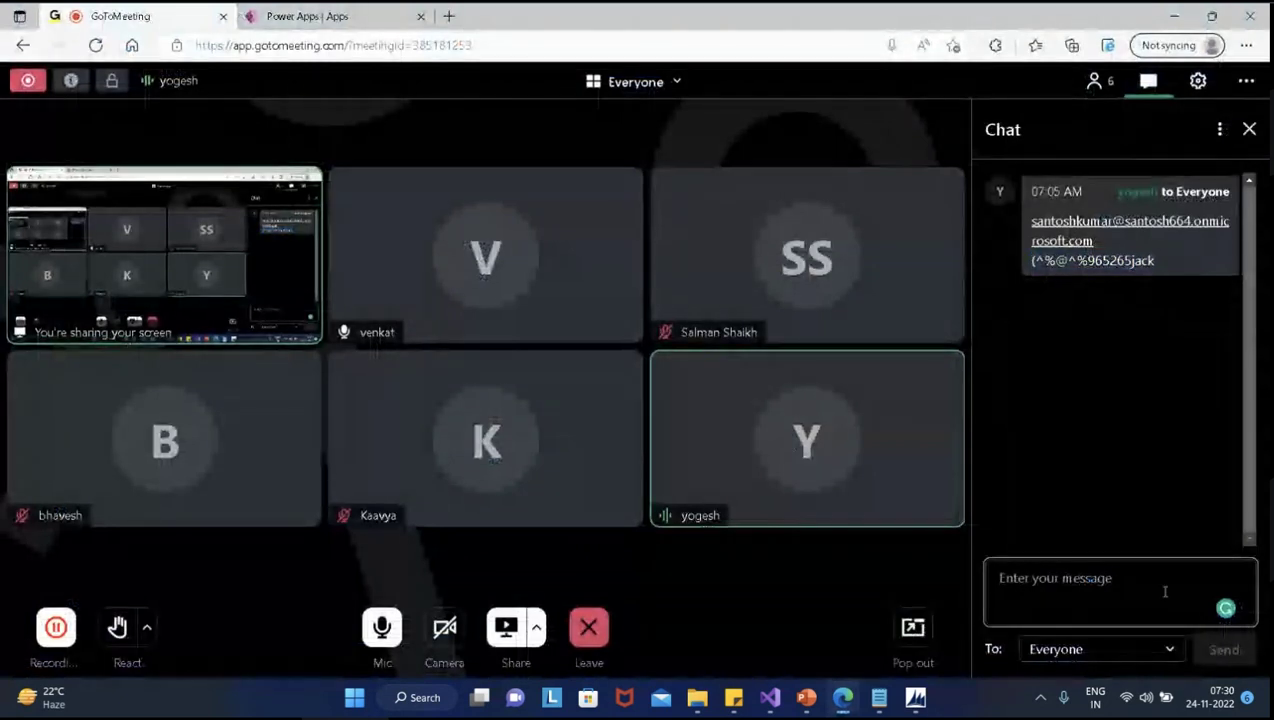
key(ctrl+v)
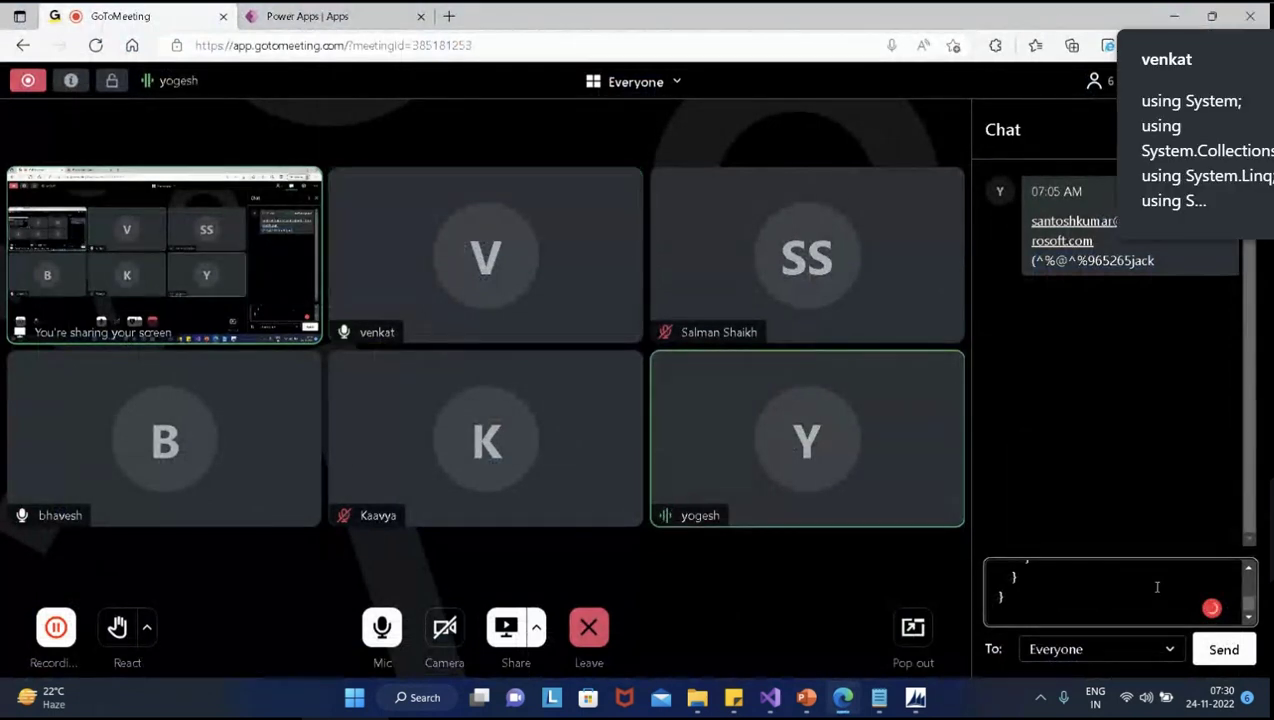
key(Return)
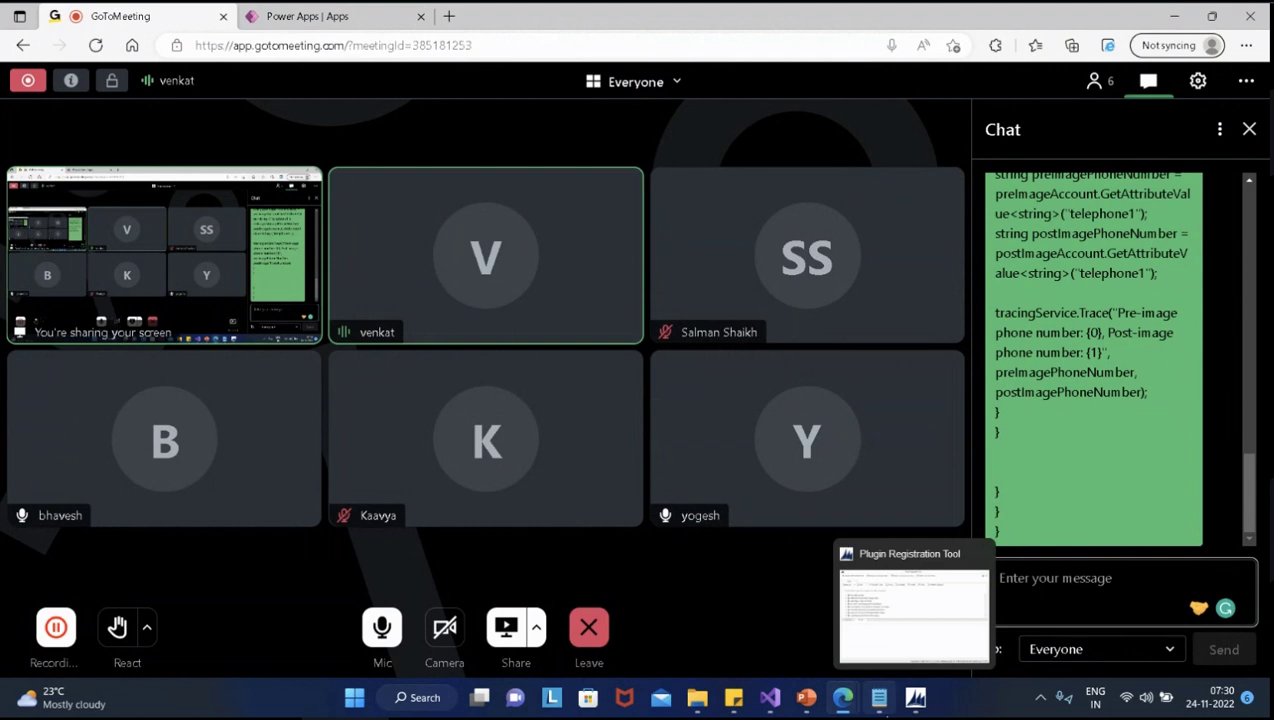
In Plugin Registration Tool, display the list of available organizations for a new connection, cancel the login and minimize the tool
click(918, 700)
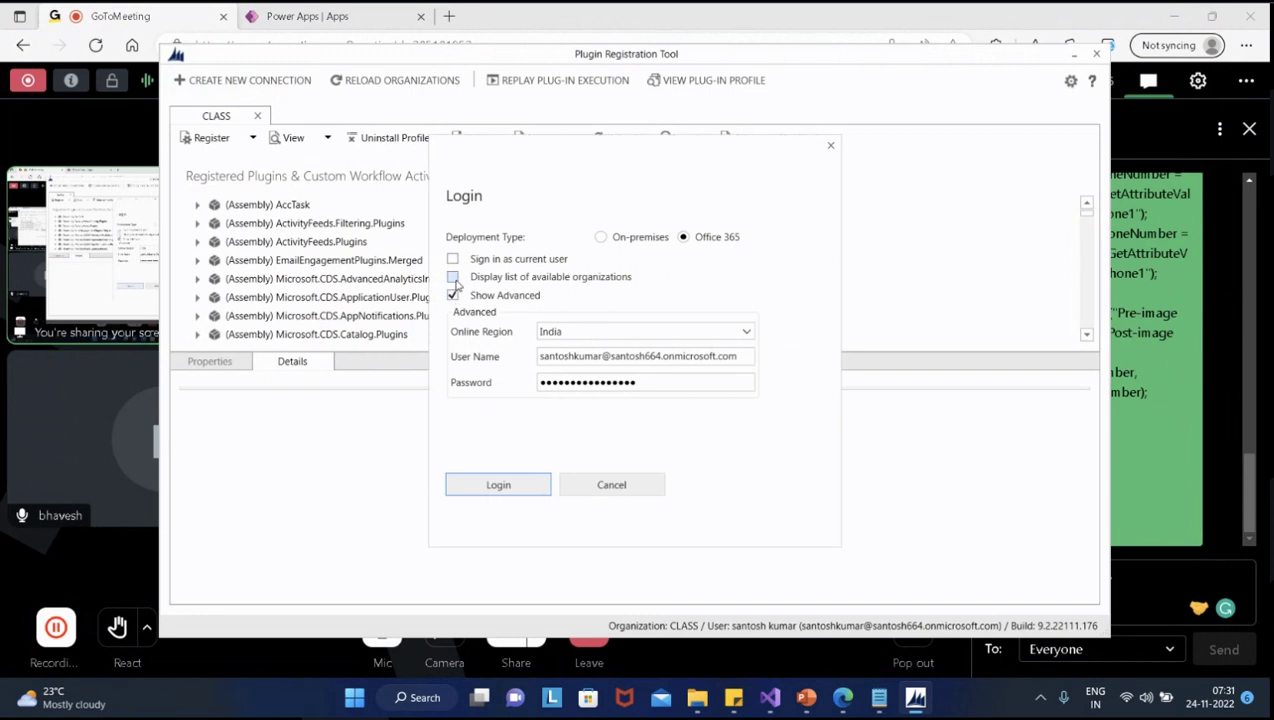
click(454, 280)
click(522, 486)
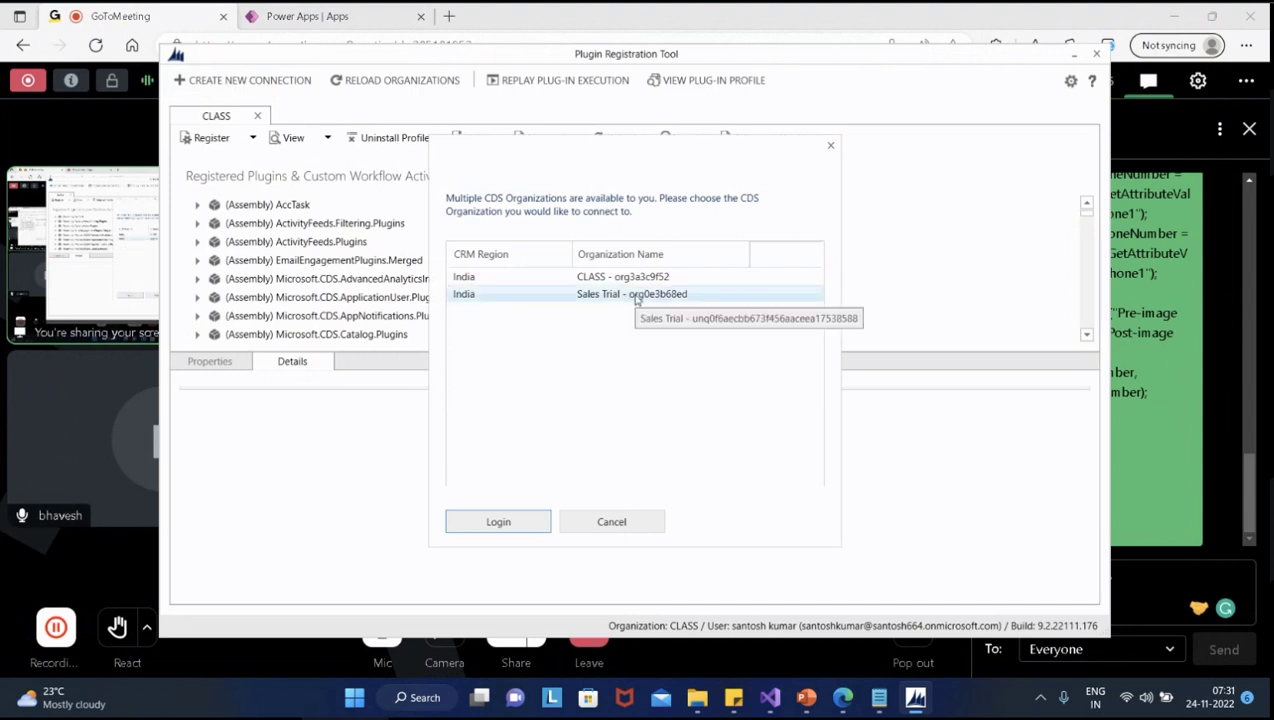
click(643, 526)
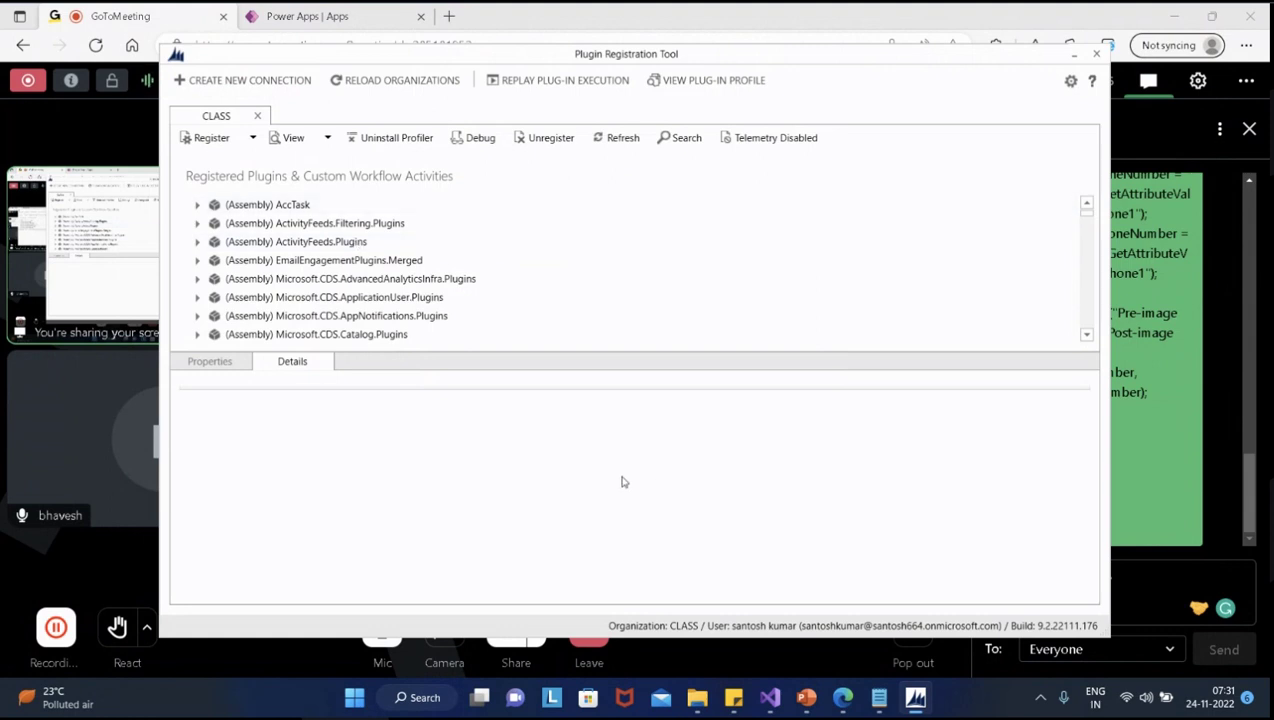
click(1075, 56)
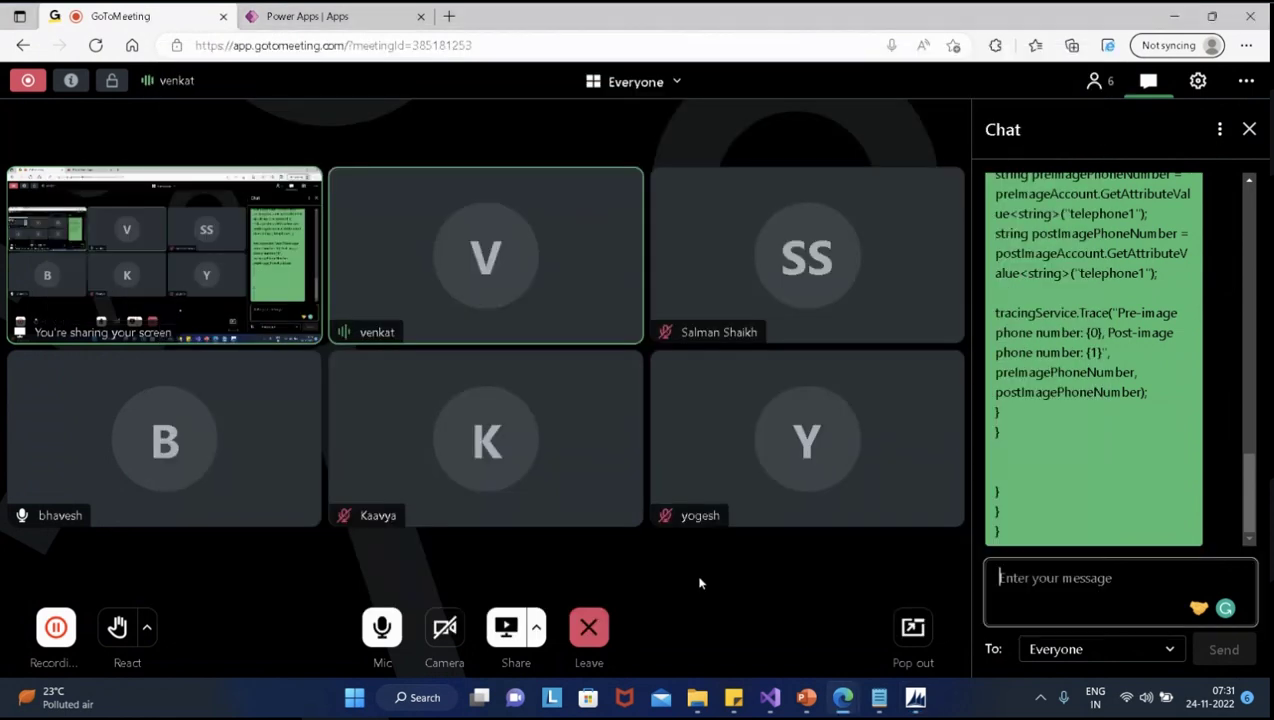
Switch to Visual Studio, browse the repos folder for a project to open, and close the Open Project/Solution dialog without choosing one
click(768, 700)
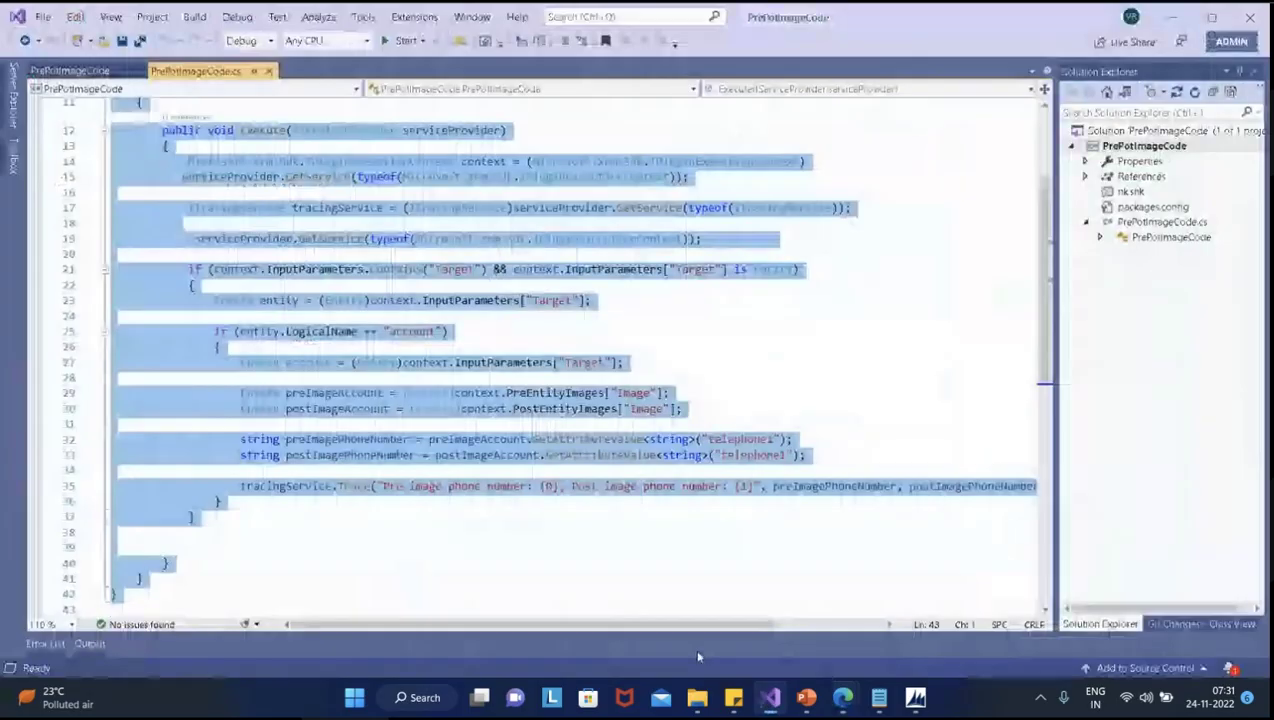
click(55, 17)
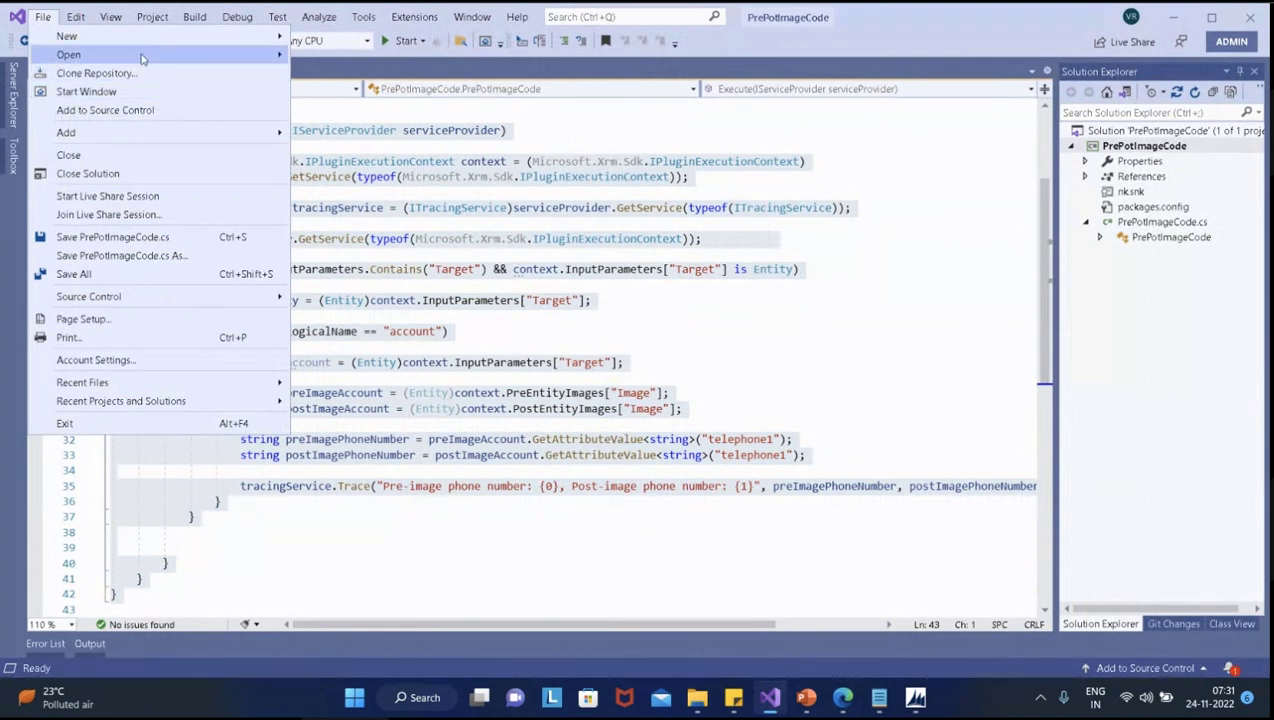
click(932, 459)
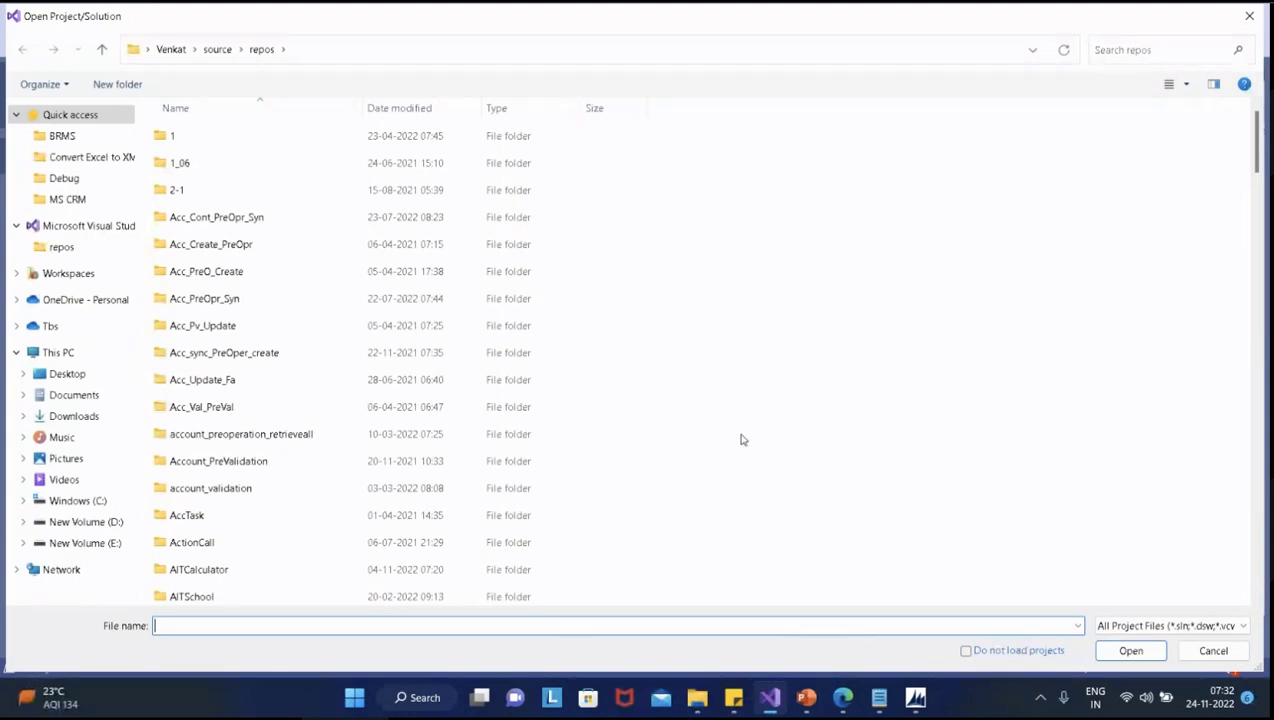
scroll(741, 440, down, 4)
scroll(740, 440, up, 2)
scroll(725, 460, down, 14)
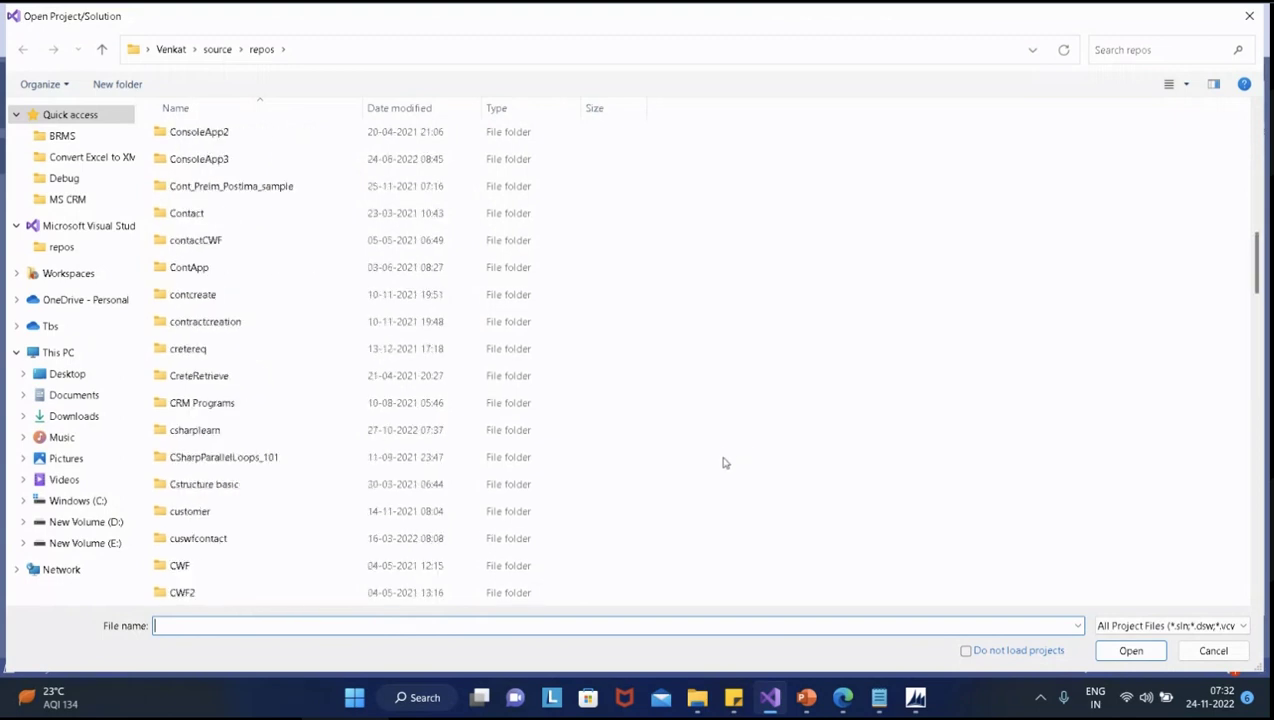
scroll(725, 463, down, 3)
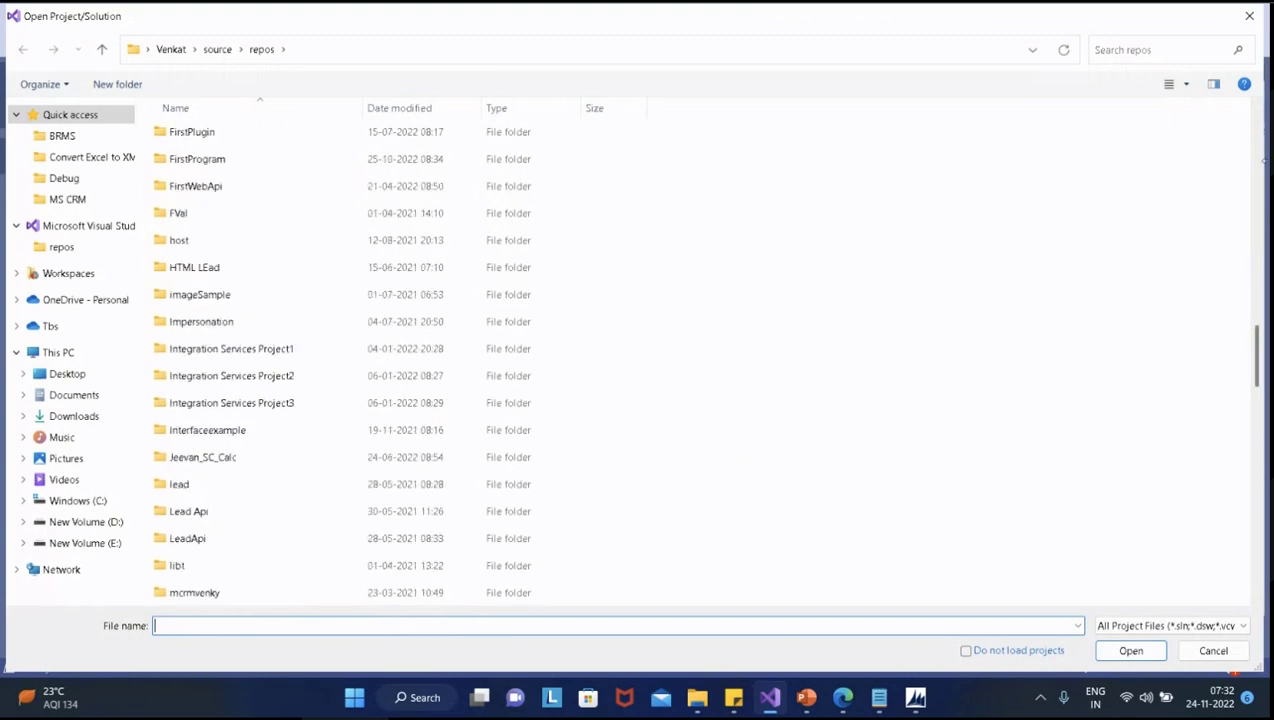
click(1250, 17)
key(ctrl+a)
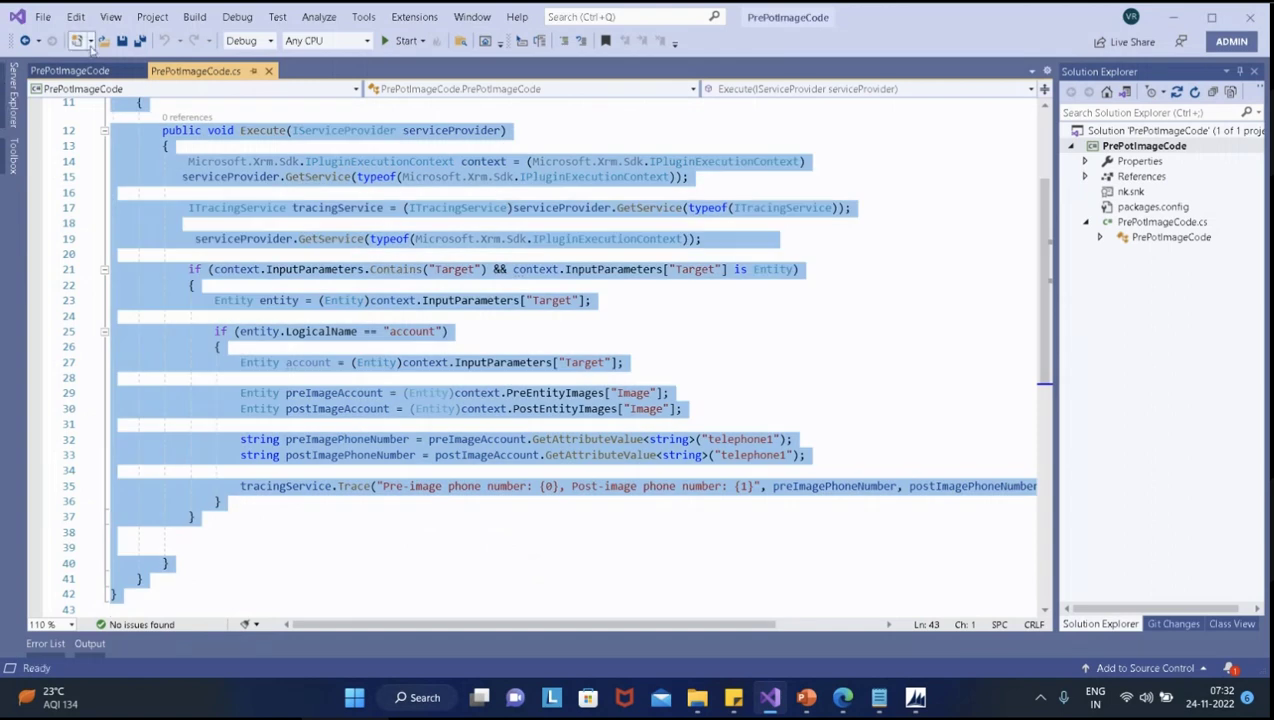
Open the SharedVariable_Pre_opr_Post_Opr.sln solution from the recent projects and solutions
click(47, 17)
mouse_move(115, 402)
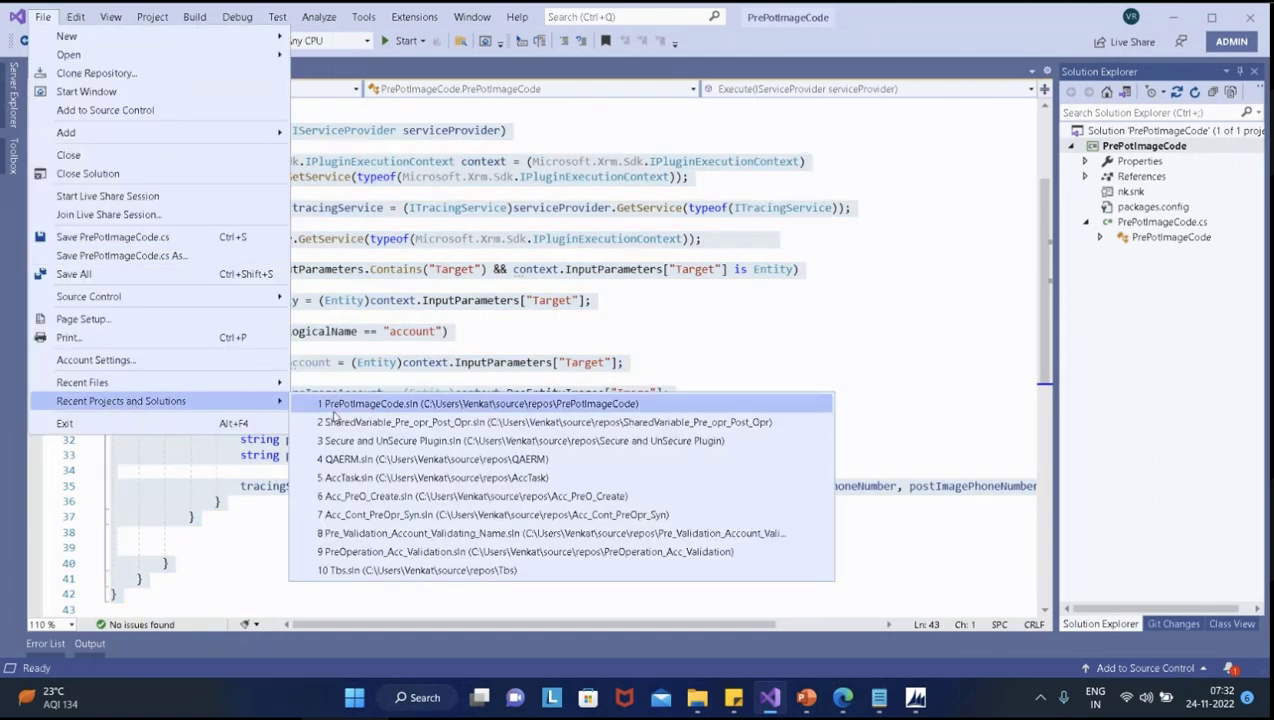
key(Escape)
key(Escape)
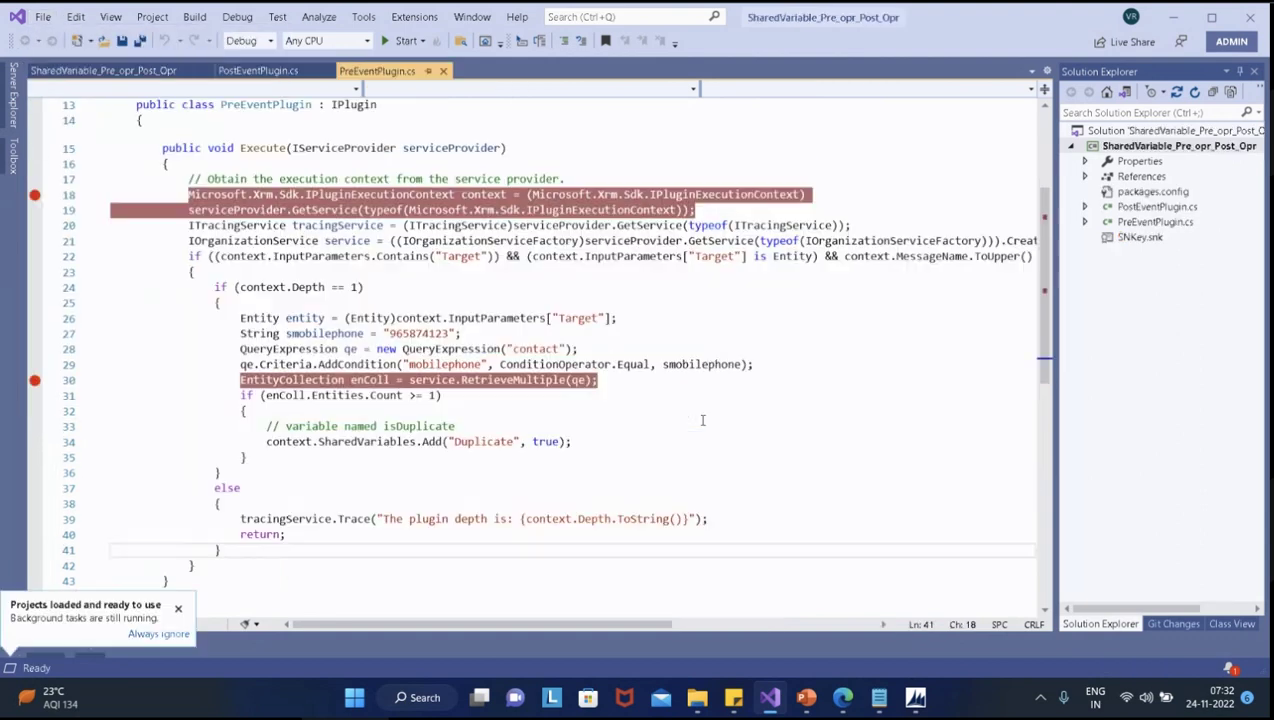
Switch to the MS CRM Labs and Content notes in Notepad and renumber the heading above the Images list as Day 18
click(879, 698)
scroll(506, 552, down, 3)
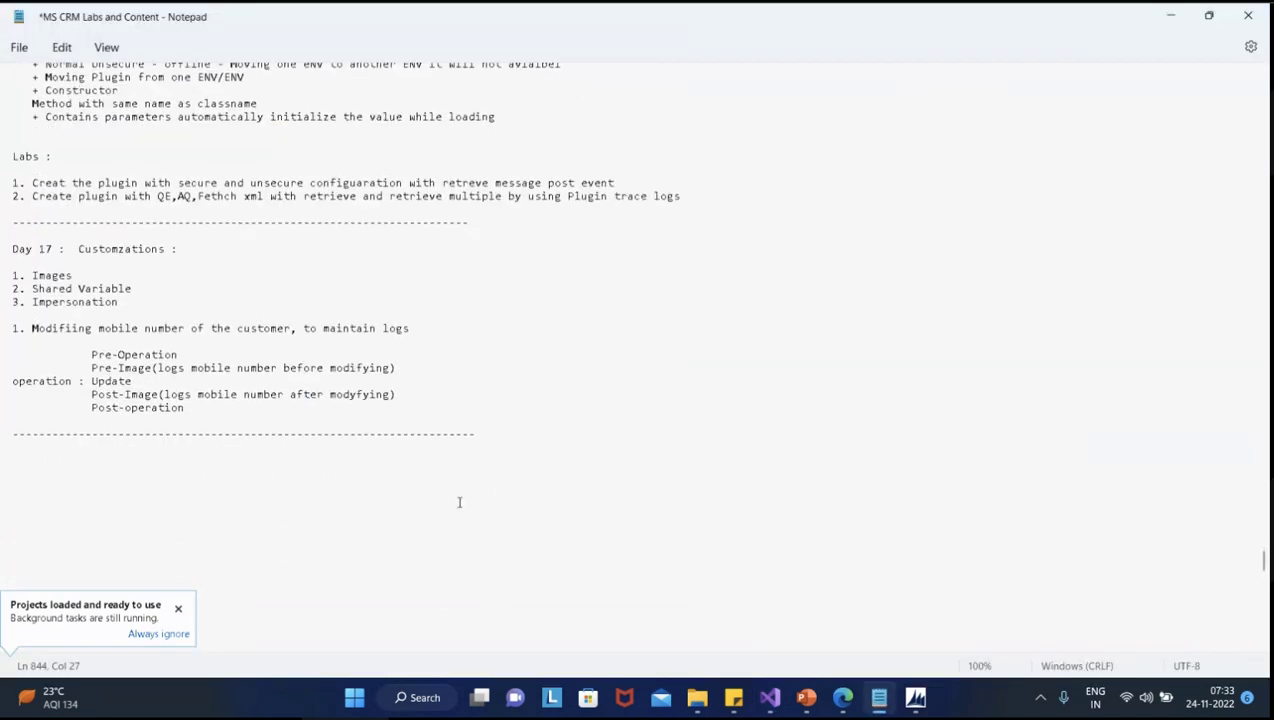
scroll(458, 497, up, 4)
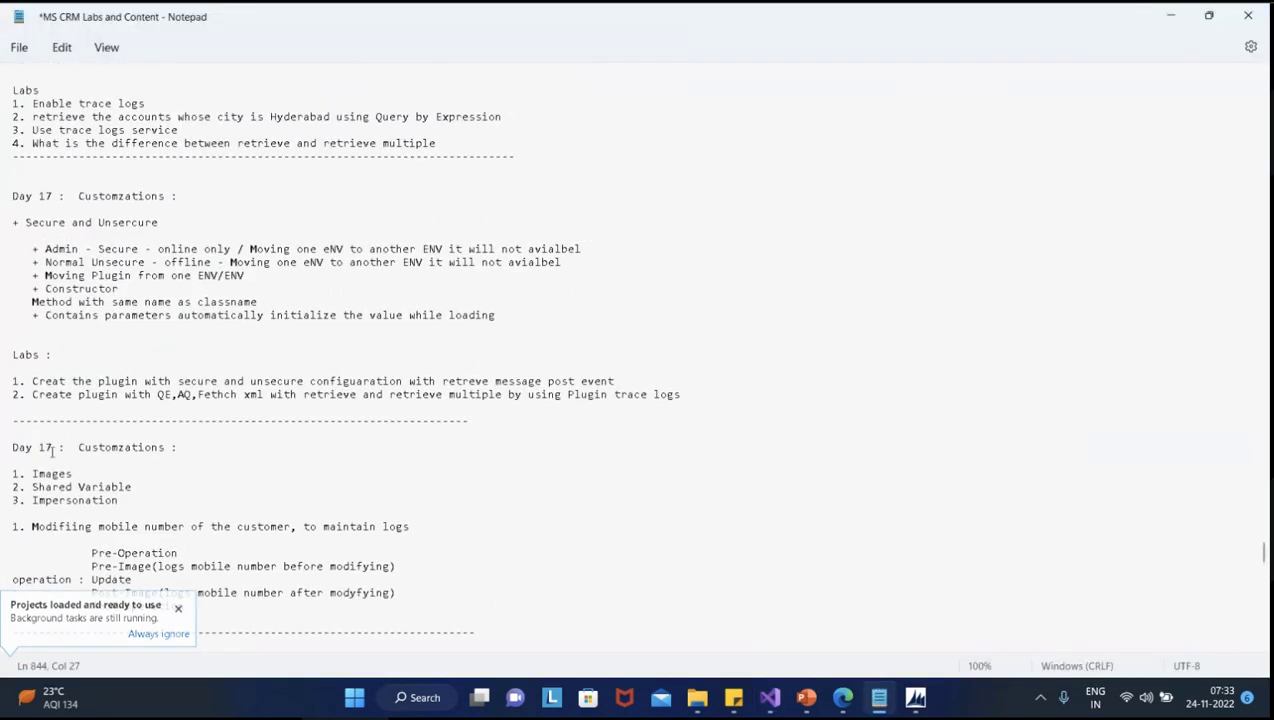
click(44, 447)
key(Delete)
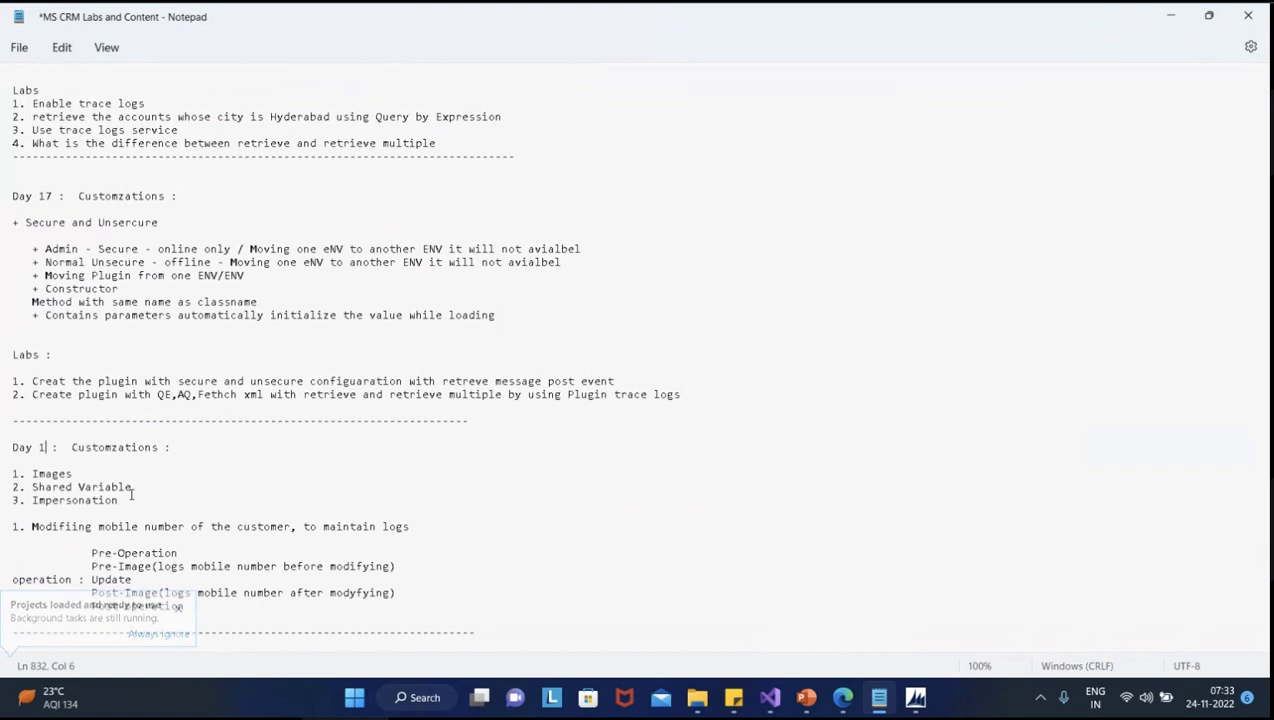
text(8)
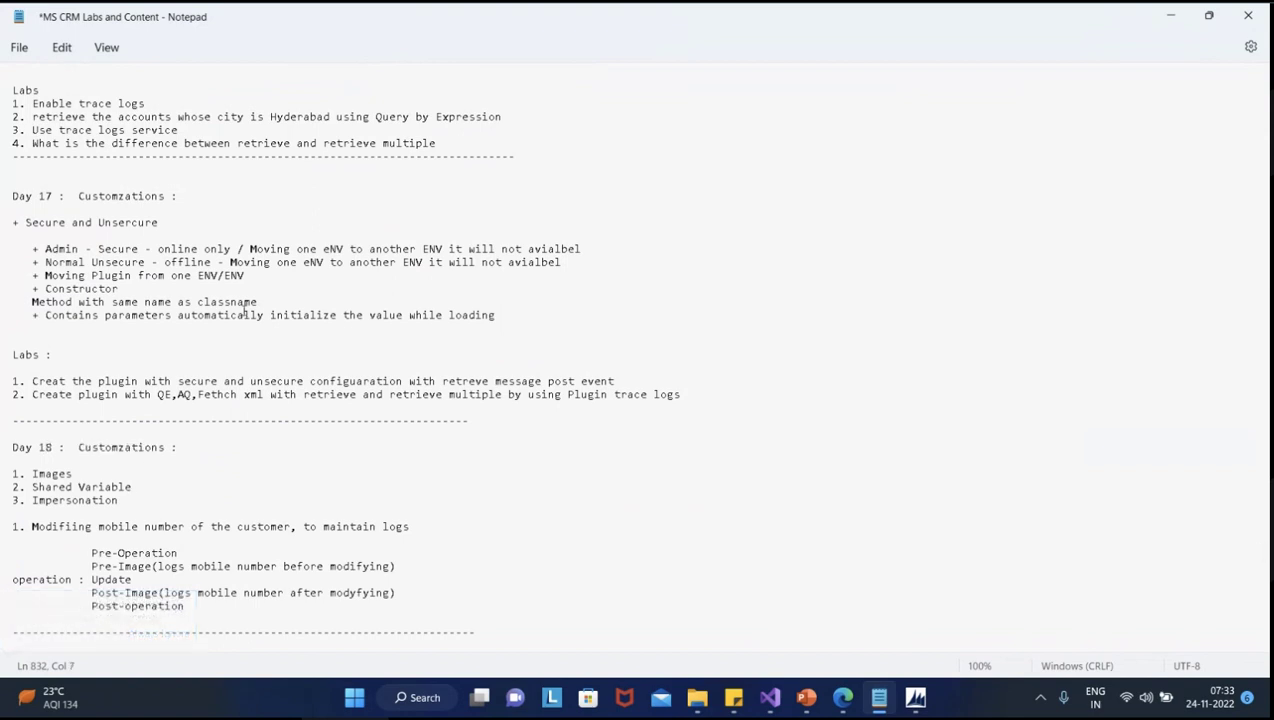
Add a "Labs :" heading below the Post-operation line in the Day 18 notes, leaving space for a list
scroll(244, 310, down, 3)
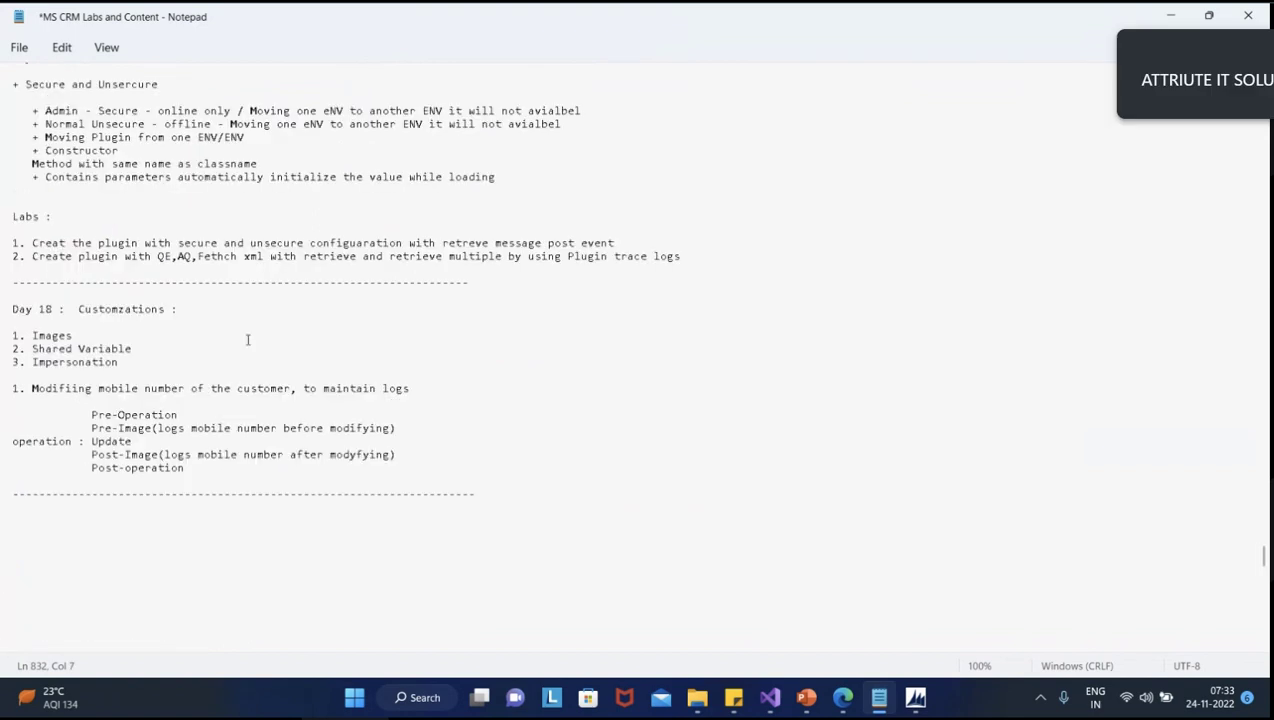
scroll(248, 340, down, 1)
click(218, 410)
key(Return)
key(Return)
text(Labs)
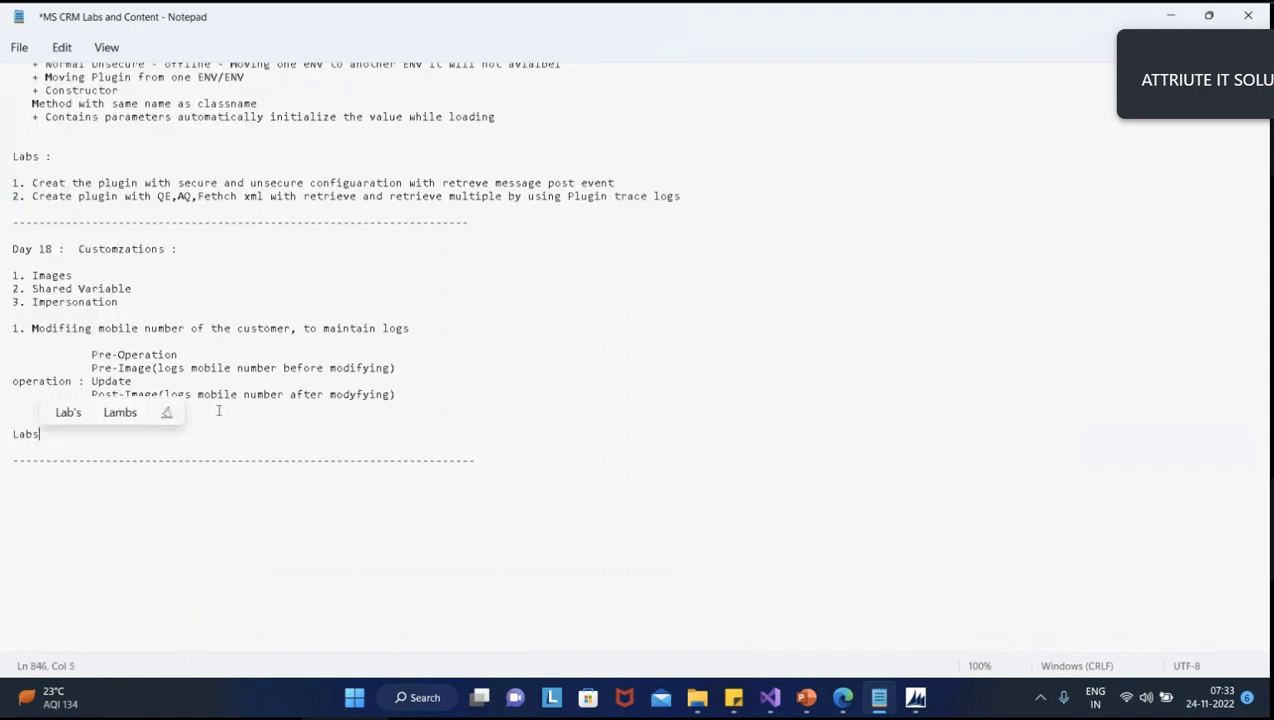
text( :)
key(Return)
key(Down)
Write the first lab item as "1. Create aplugin with Pre-post Images to create logs for modyfication of mobile number"
text(1. Create a)
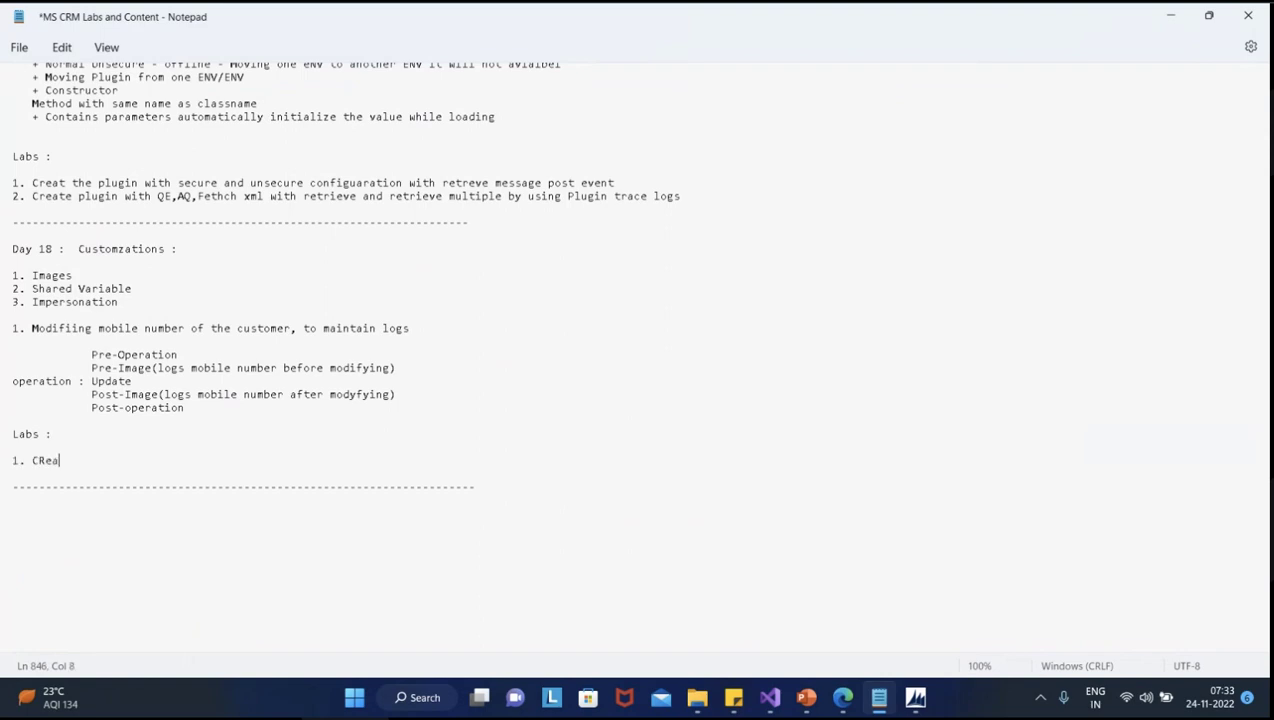
text(plugin )
text(with Pe)
text(-)
text(re)
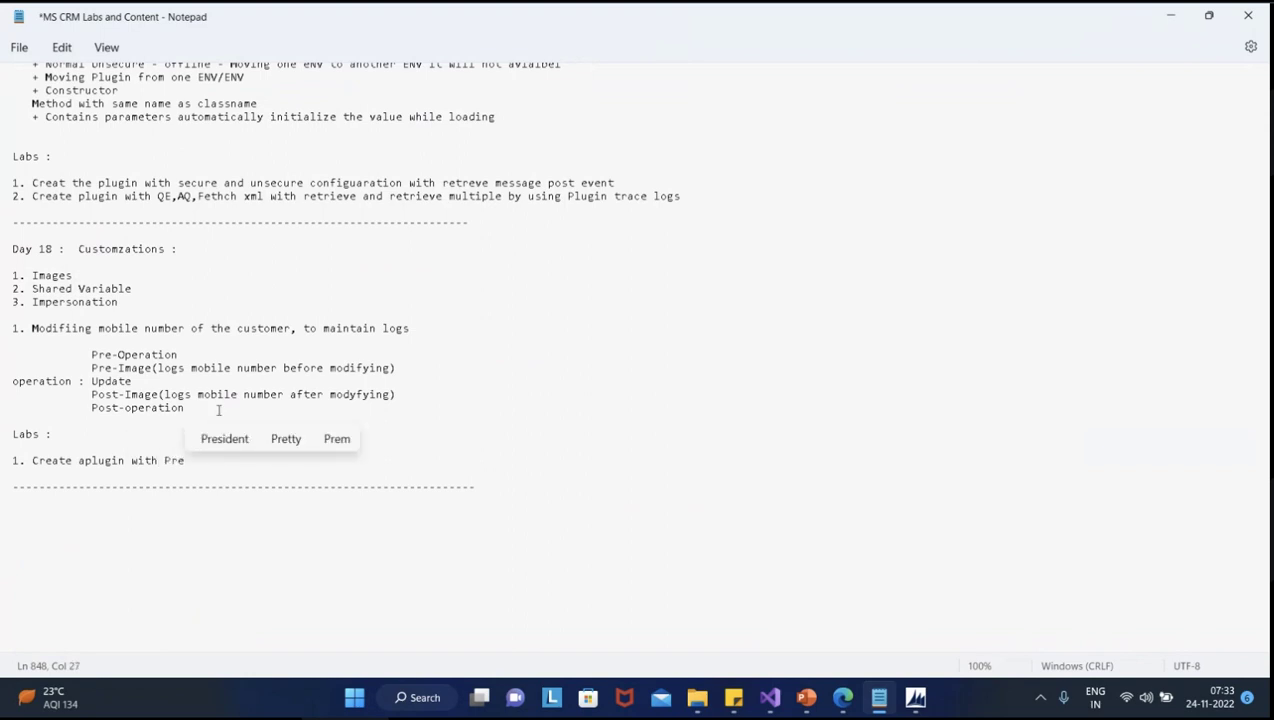
text(-post I)
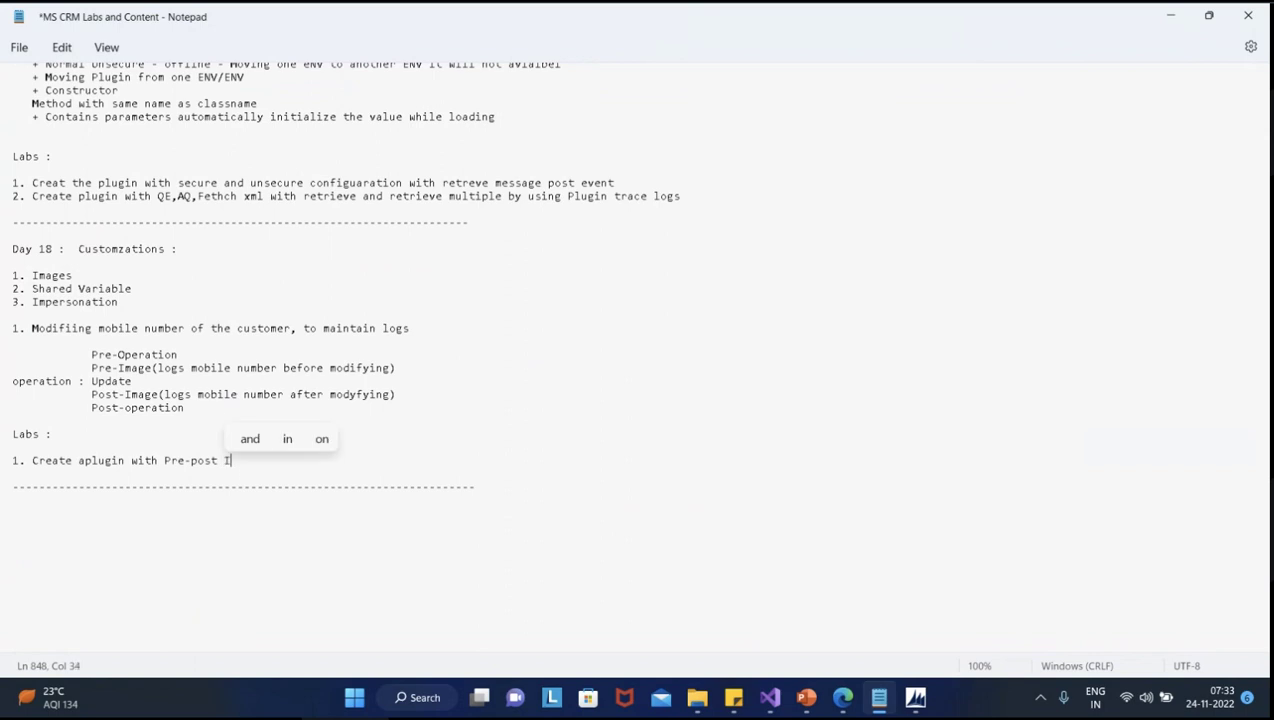
text(mages to )
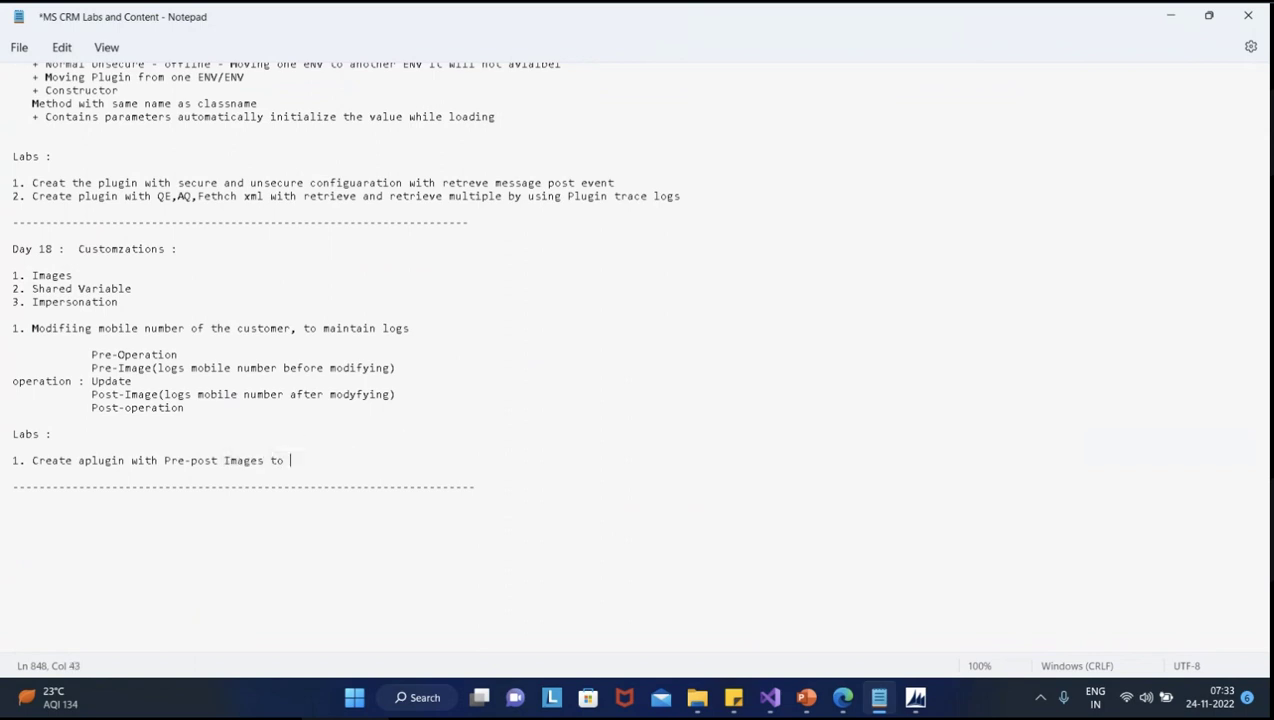
text(create logs for mod)
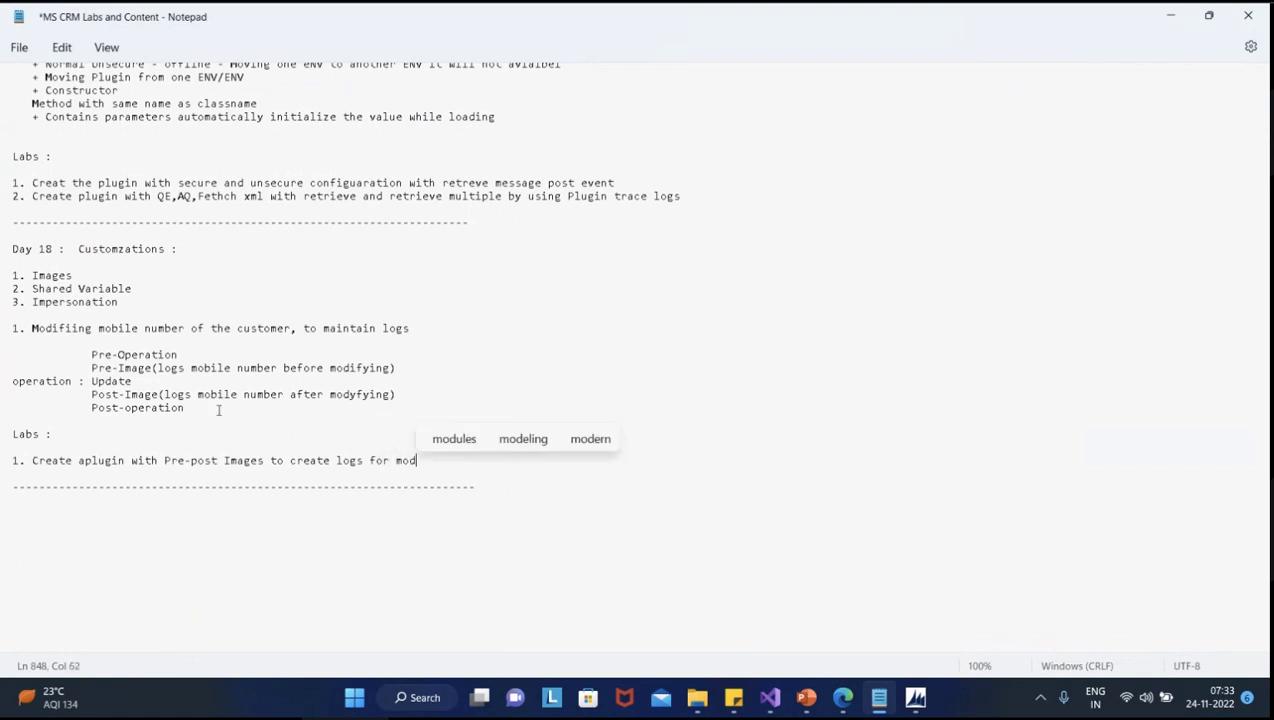
text(yfication o)
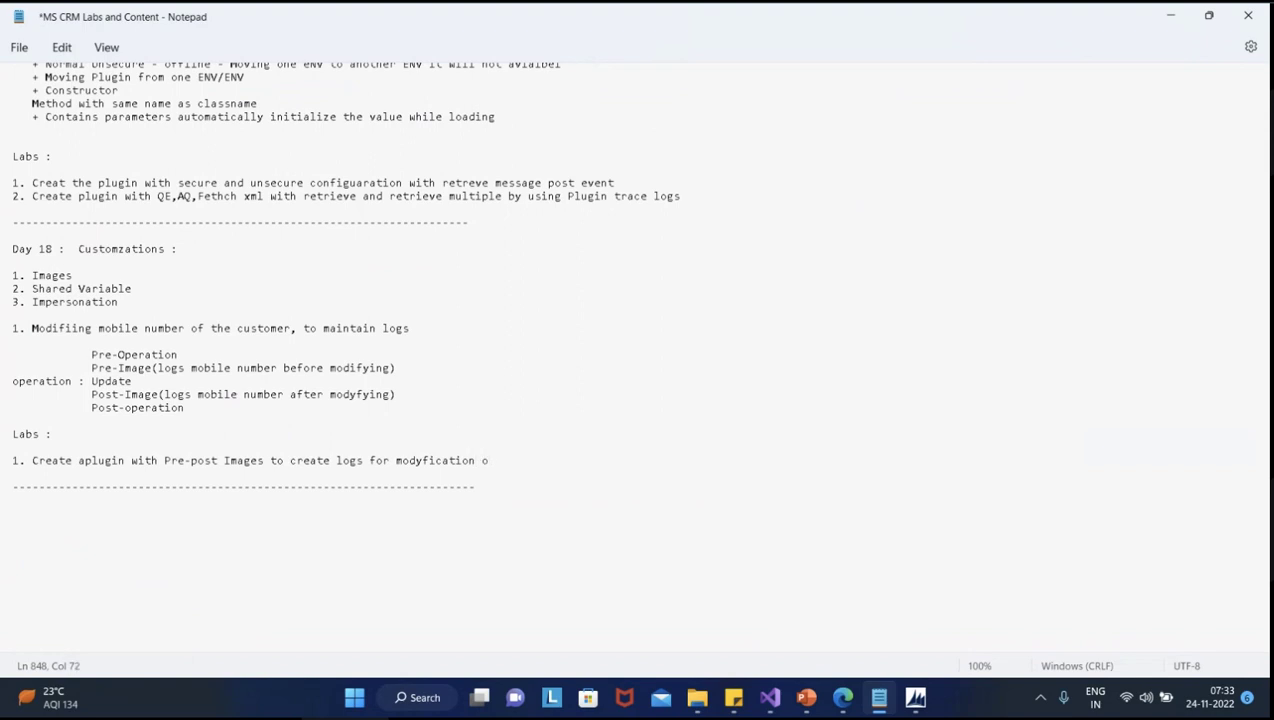
text(f mobiole)
key(BackSpace)
key(BackSpace)
key(BackSpace)
text(le number )
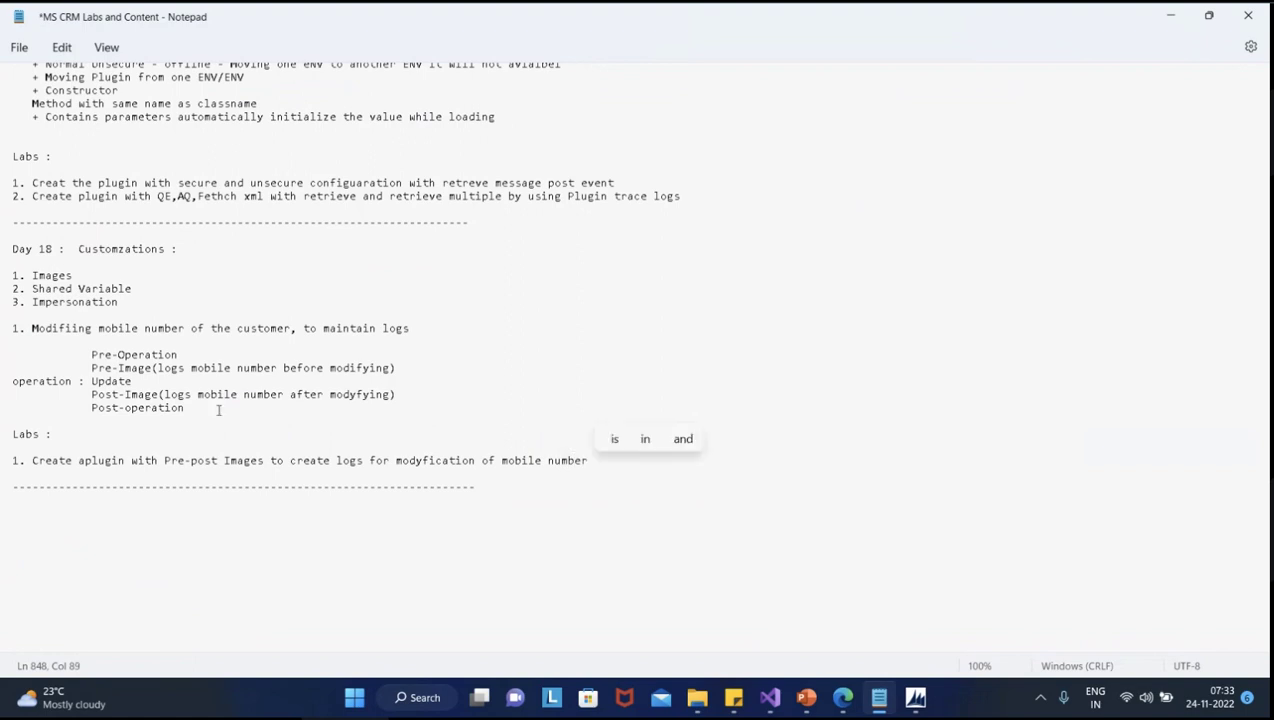
Complete the first lab item with "Post_operation =- Update message"
text(Post)
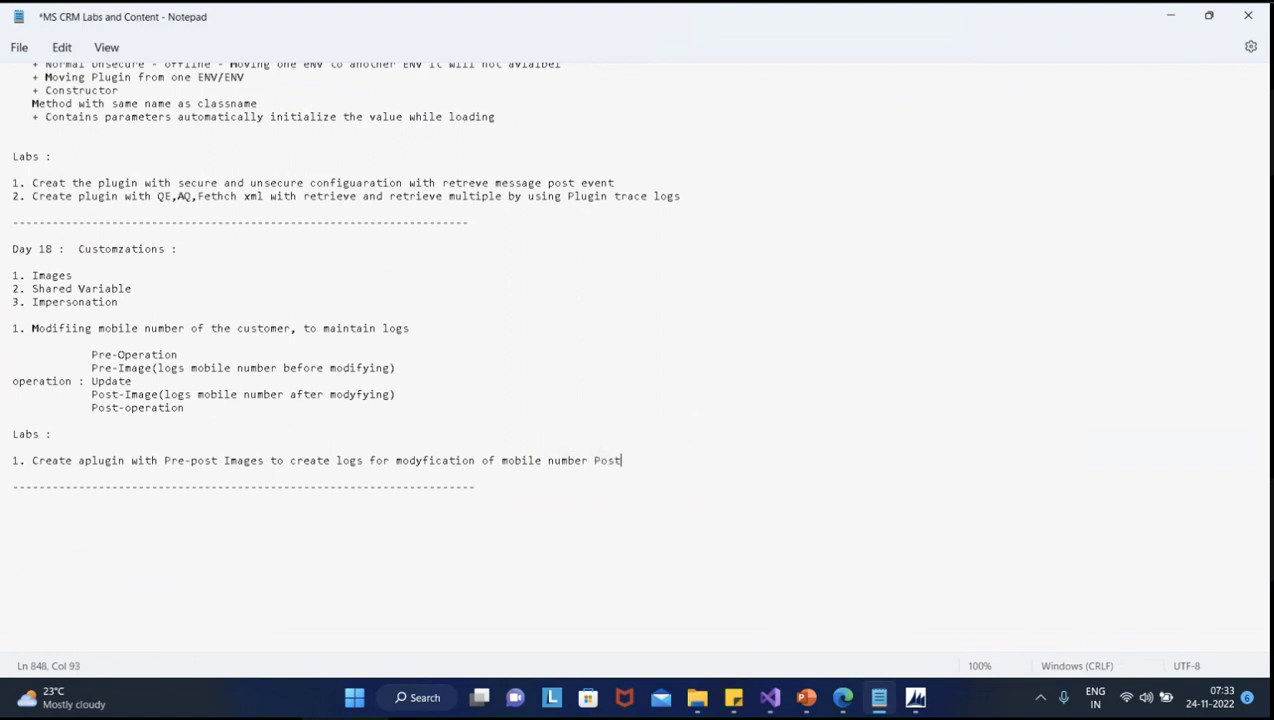
text(_operation )
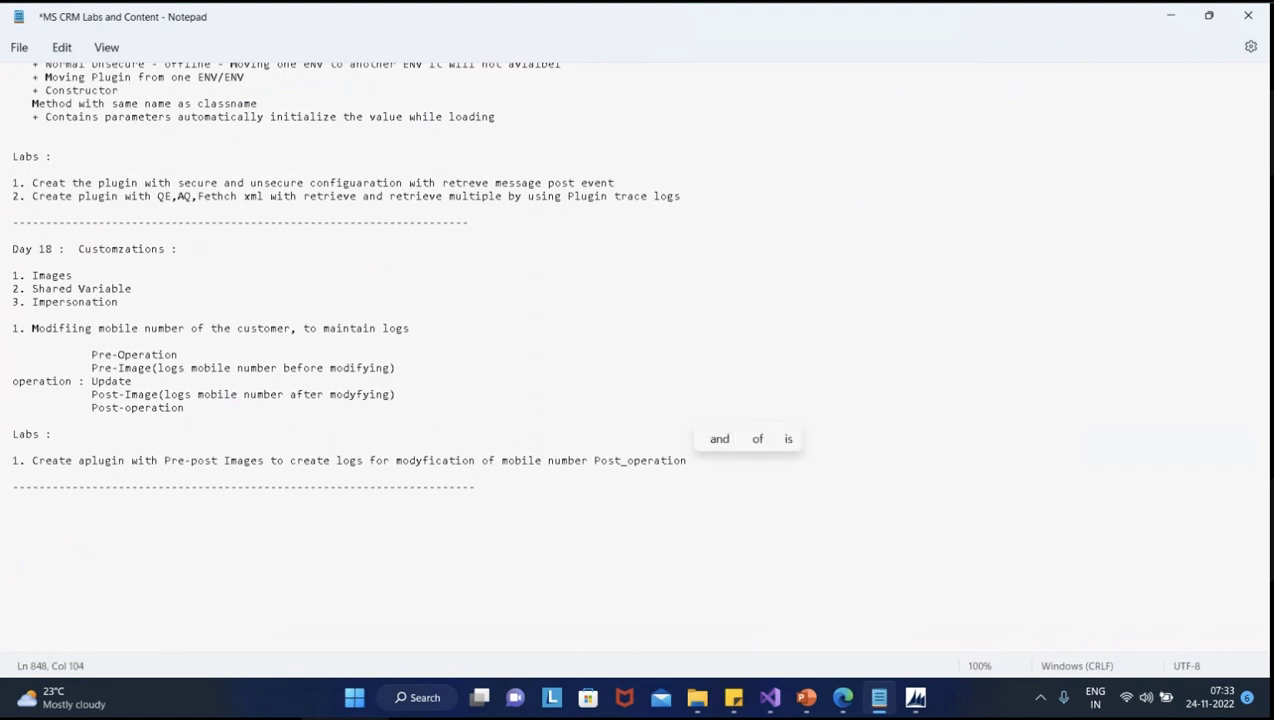
text(=- Update )
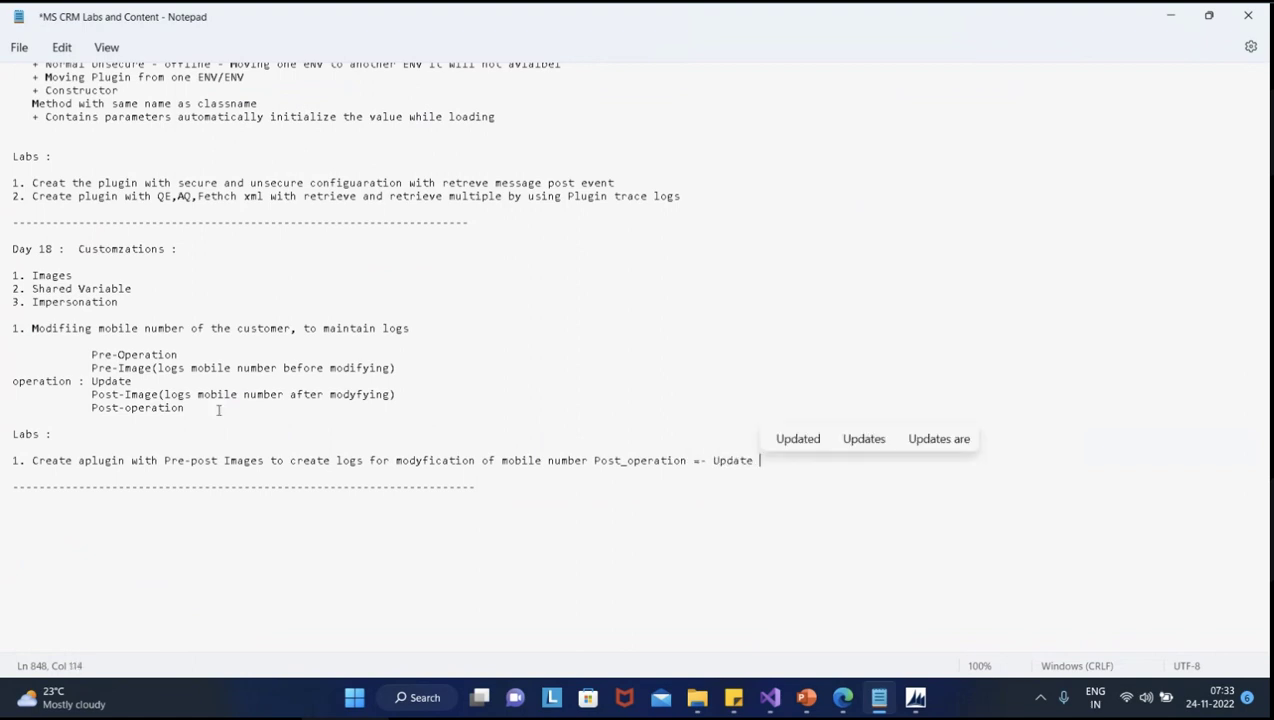
text(message)
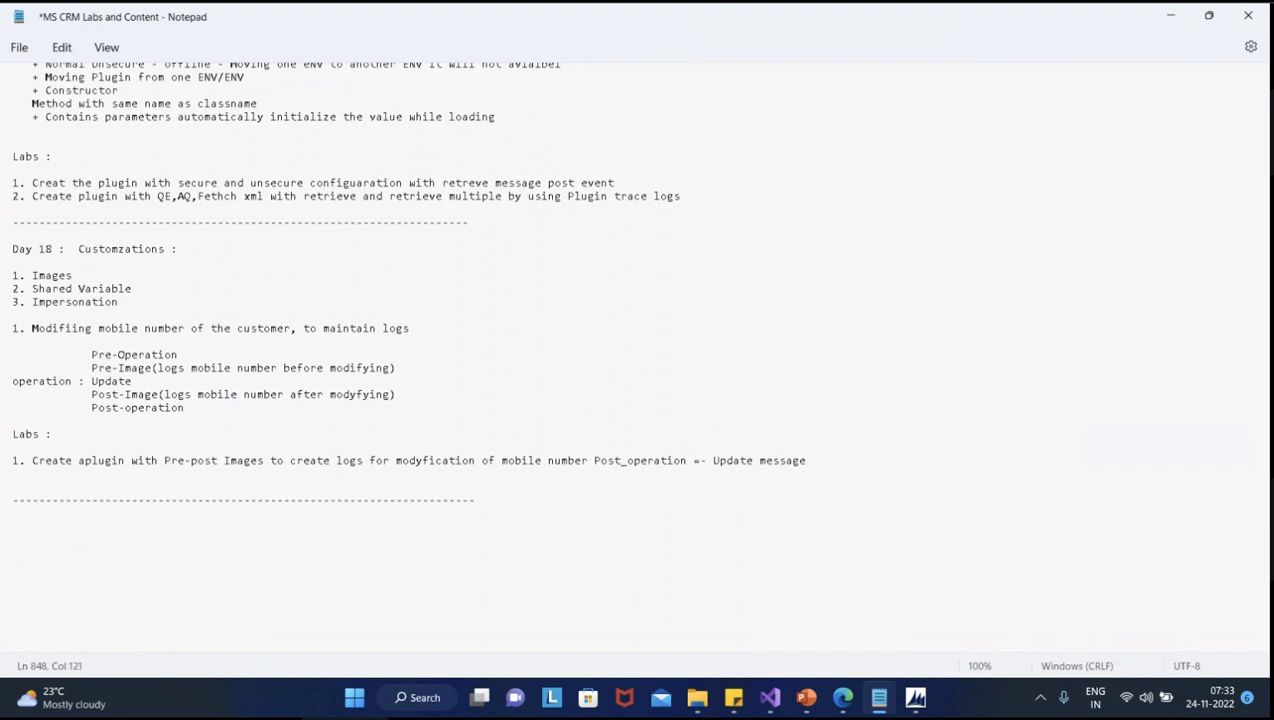
Start a second lab item reading "2. Ceate a plugin which checks the status reason"
key(Return)
text(2.)
text(Ceate)
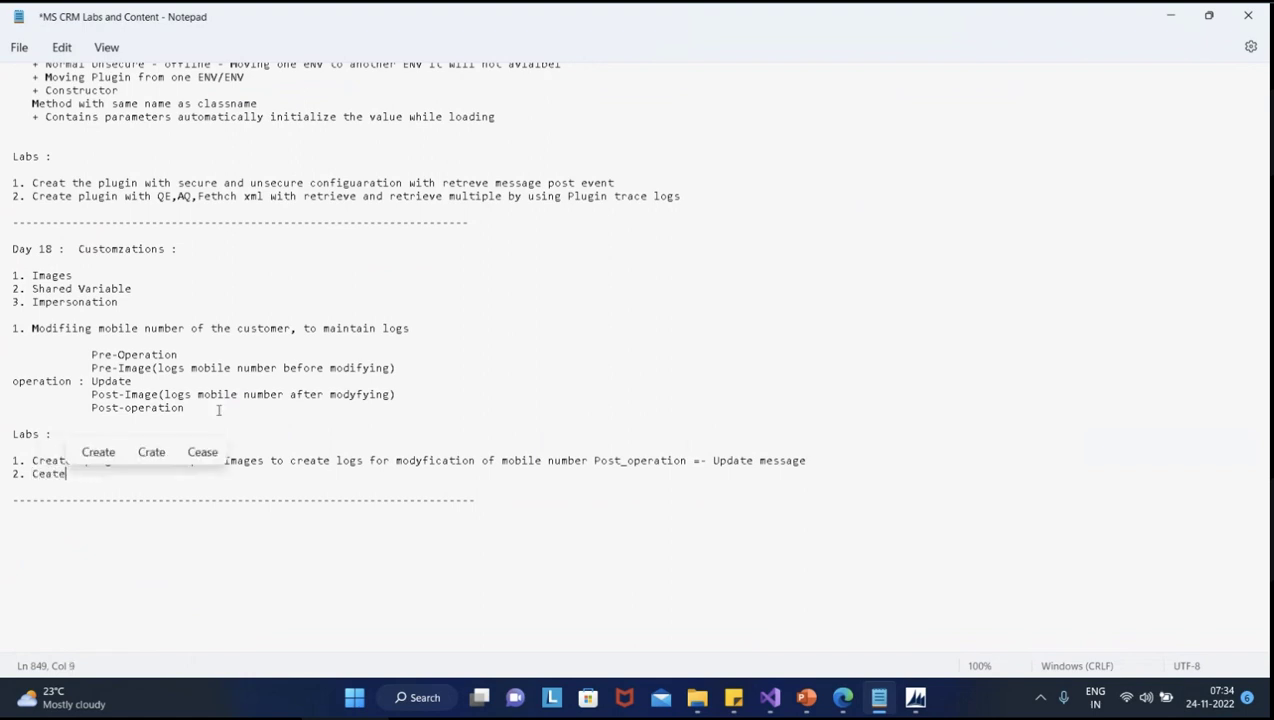
text( a pl)
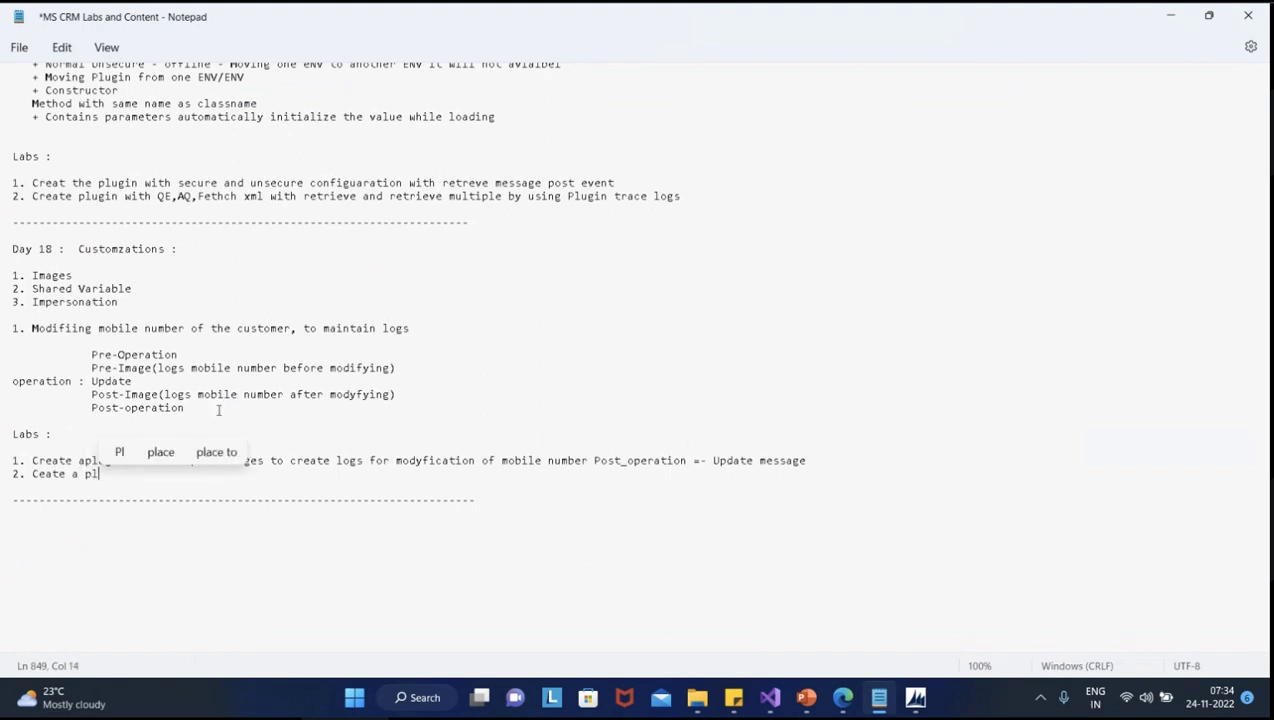
text(ugin which chek)
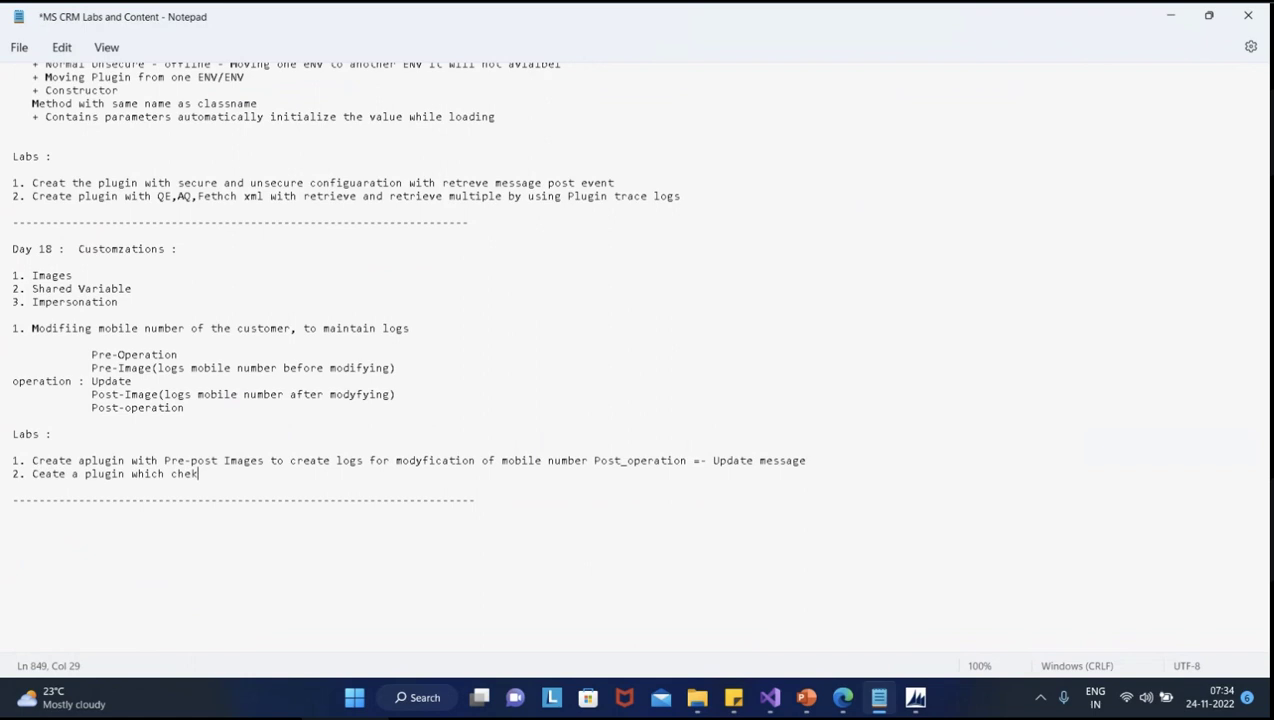
key(BackSpace)
text(ck)
text(s the stat)
key(BackSpace)
key(BackSpace)
text(at)
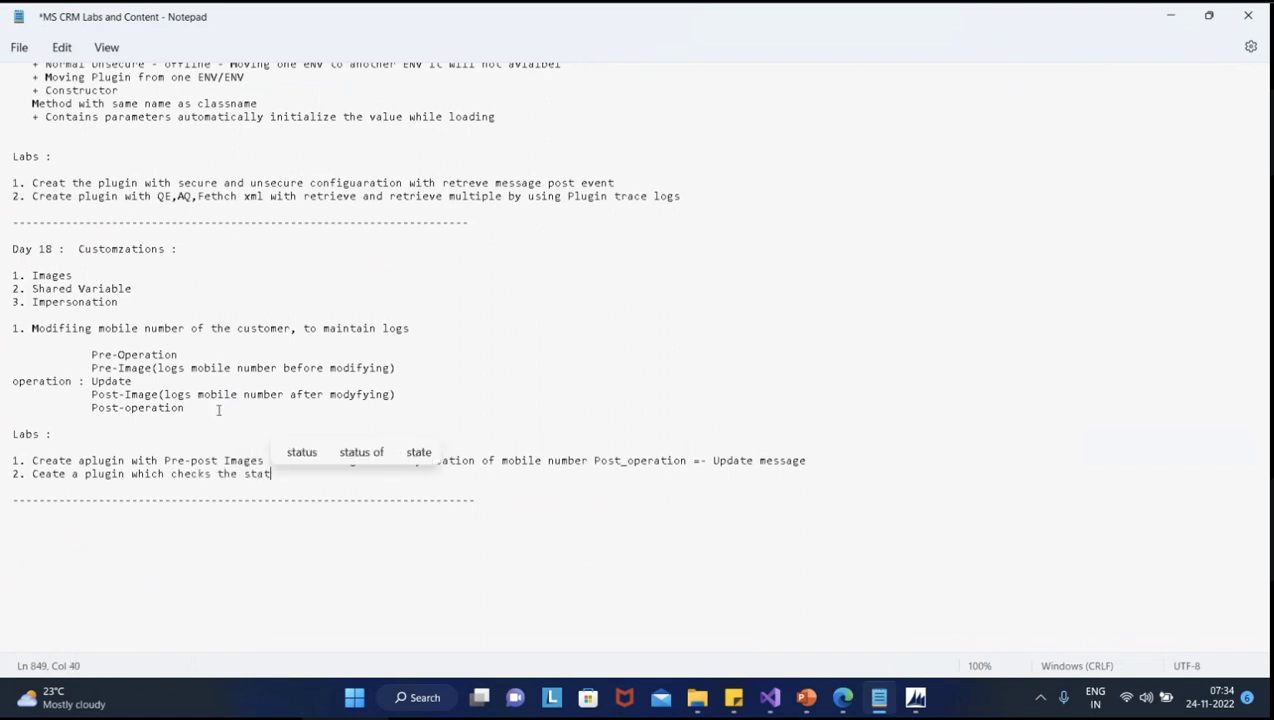
text(us reason)
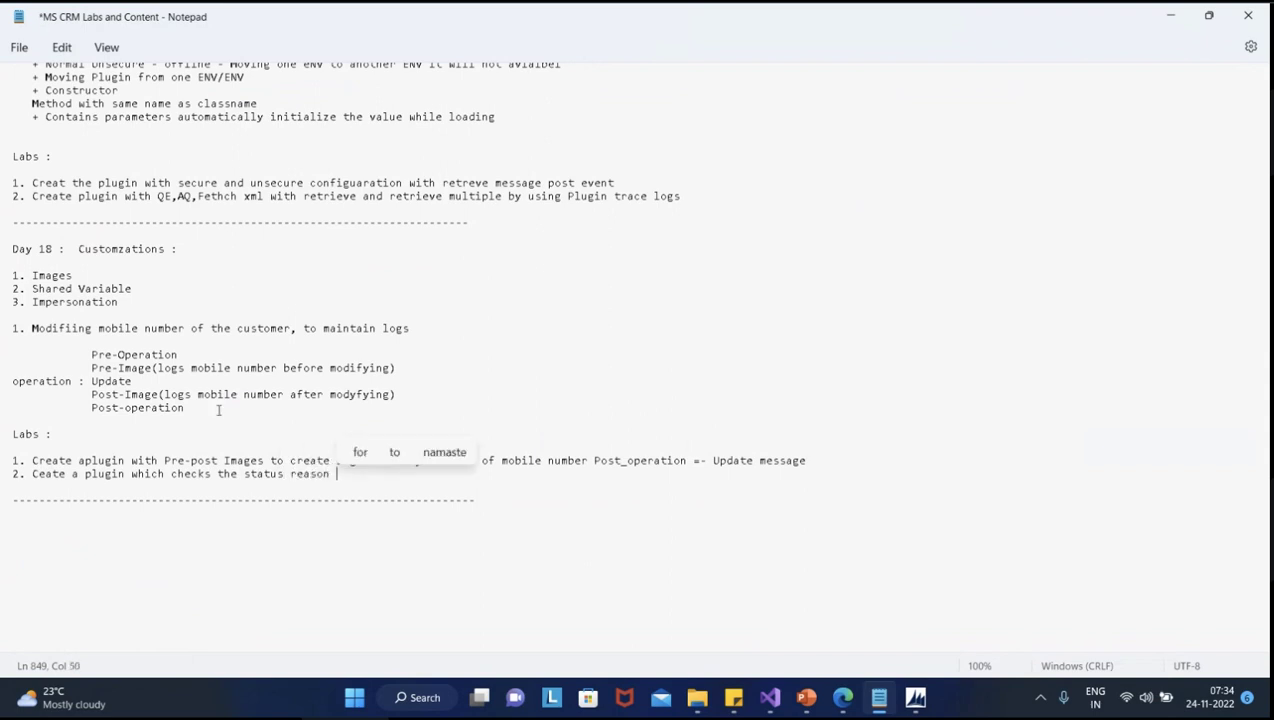
Continue the second lab item with "in case entity it ensures sequential flow ("
text(in case entity syc)
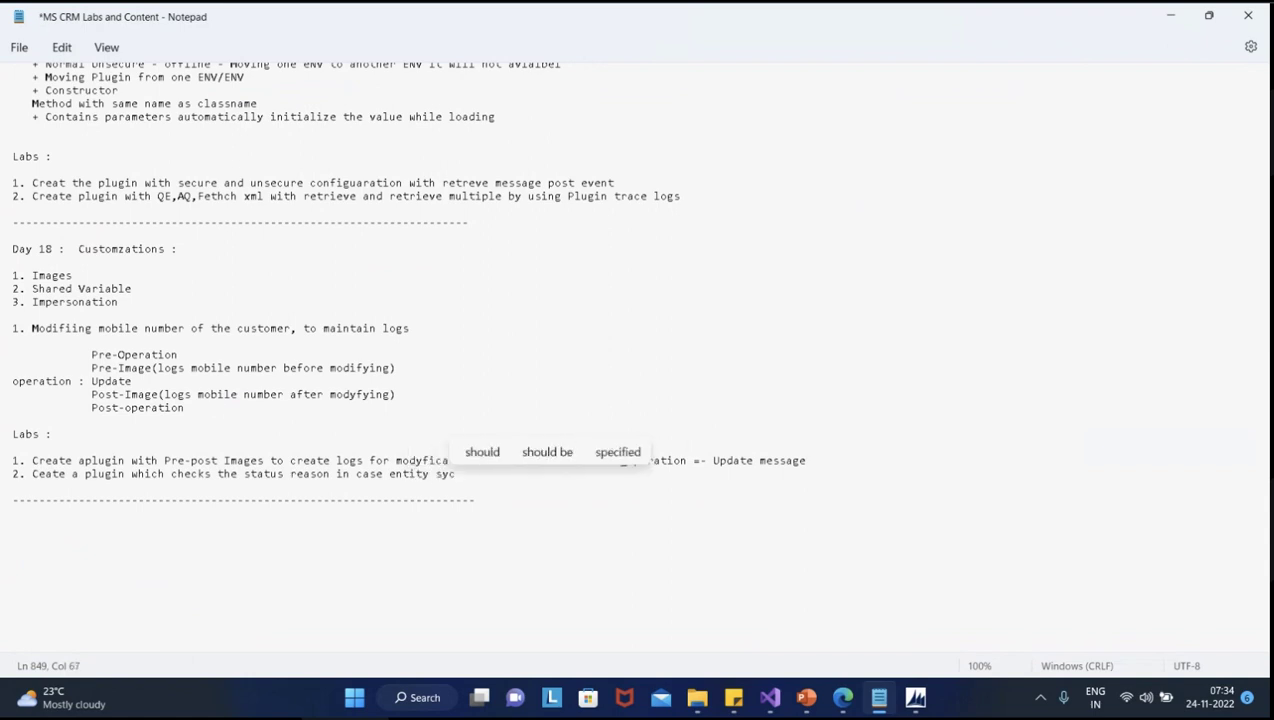
key(BackSpace)
key(BackSpace)
key(BackSpace)
text(it ensfu)
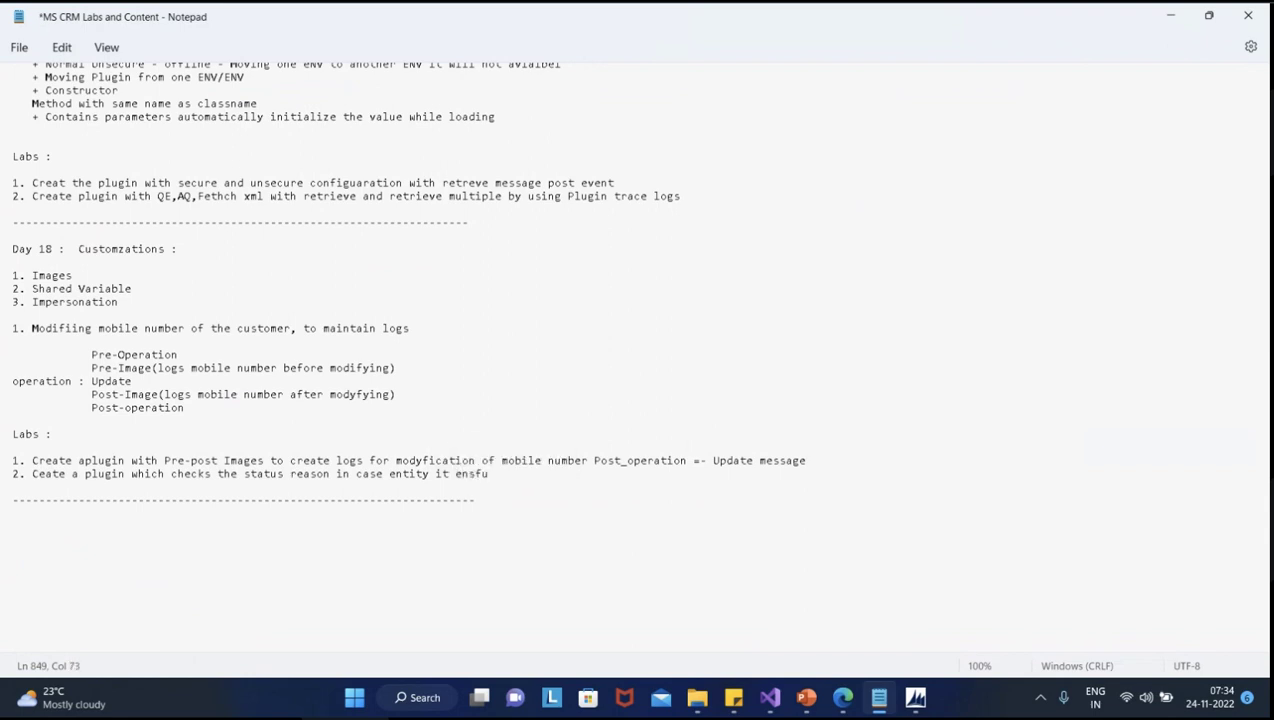
key(BackSpace)
key(BackSpace)
text(ures sequential flo)
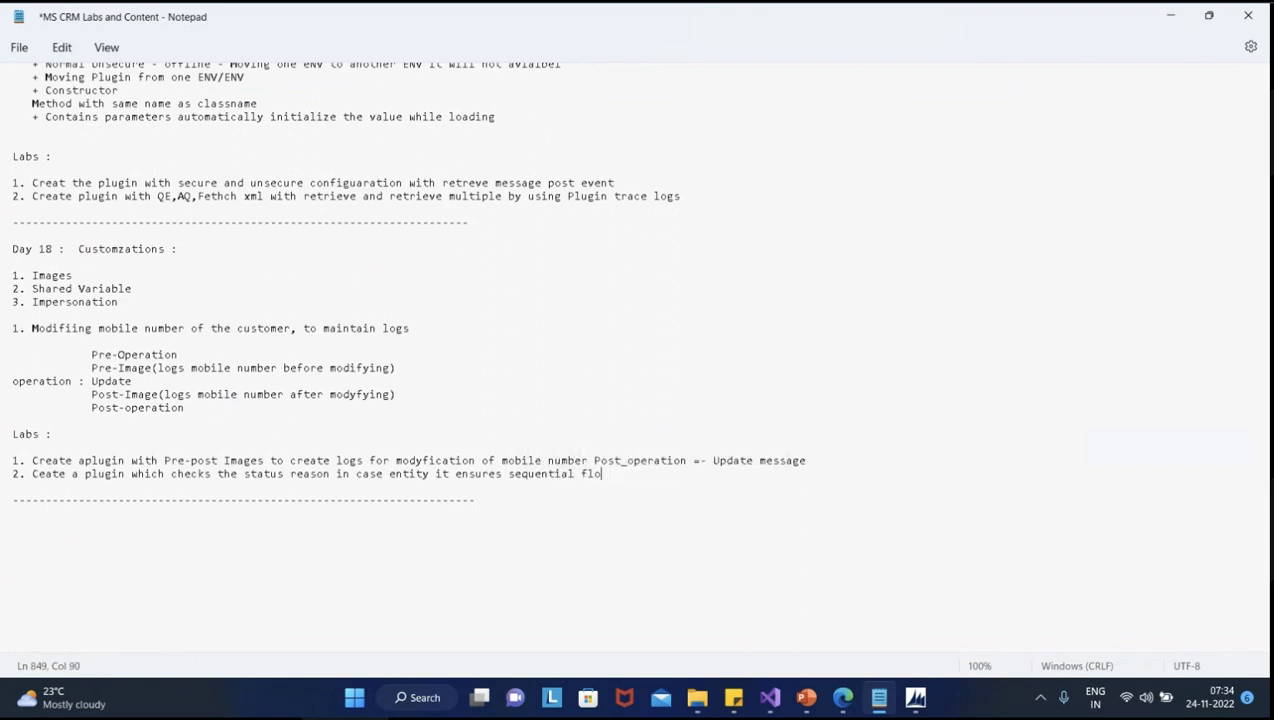
text(w ( In)
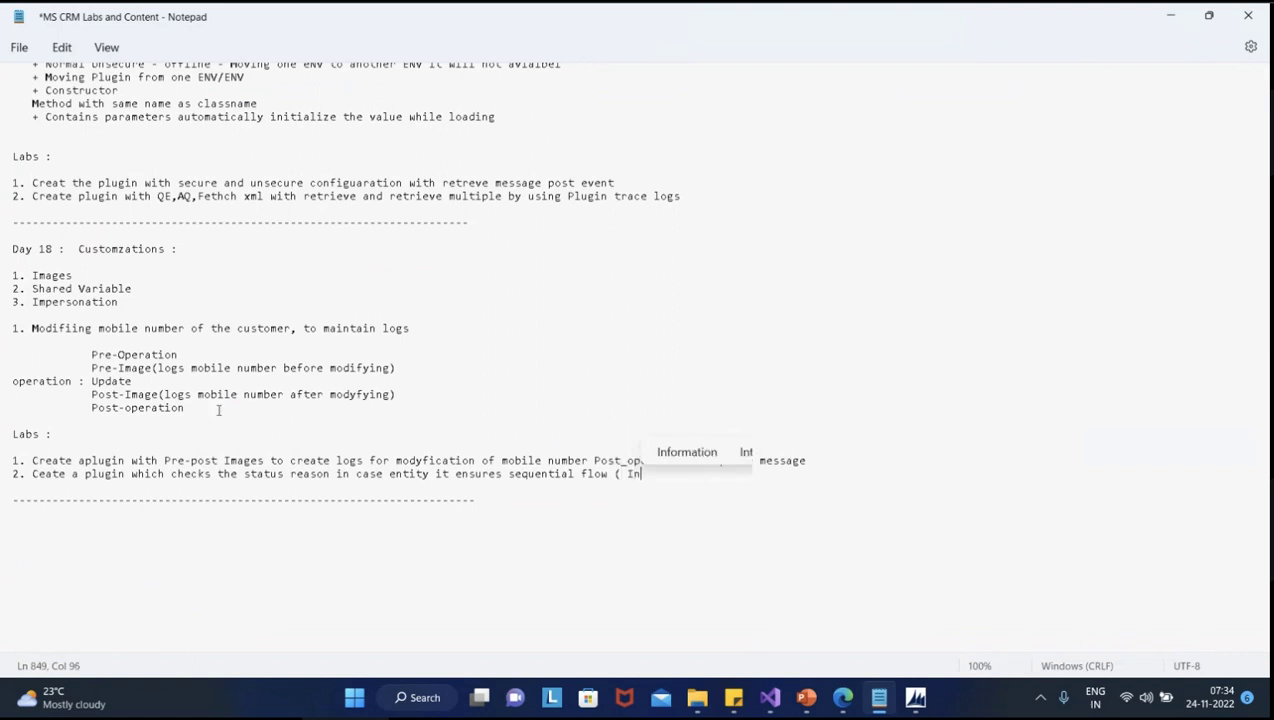
key(BackSpace)
key(BackSpace)
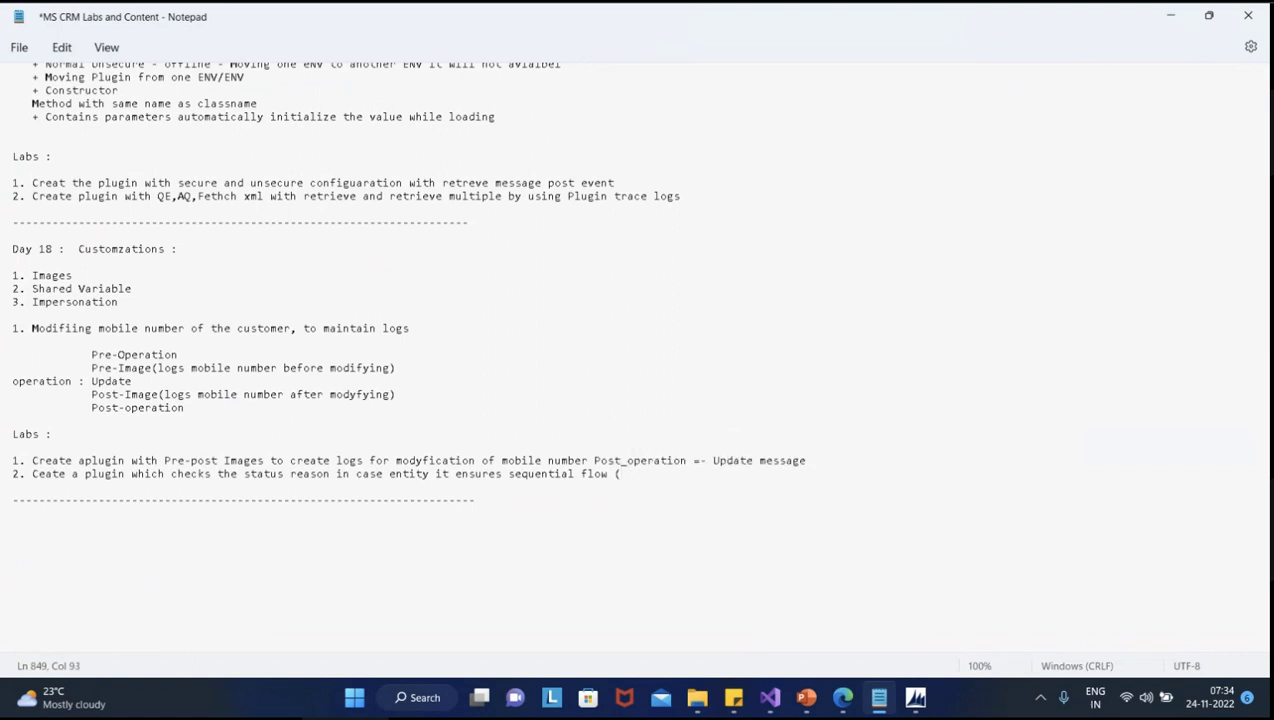
Complete the second lab item with the bracketed status list "Create/InProgress/Completed/Closed)"
text(C)
text(r)
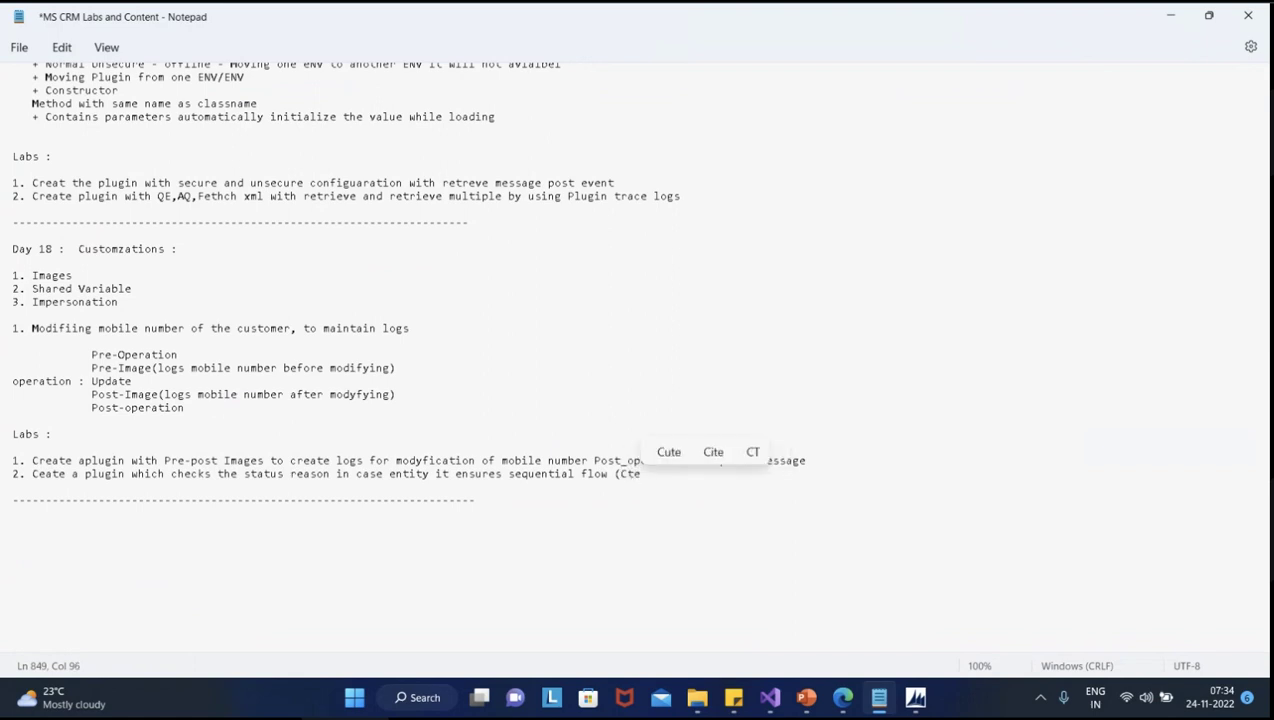
text(eate)
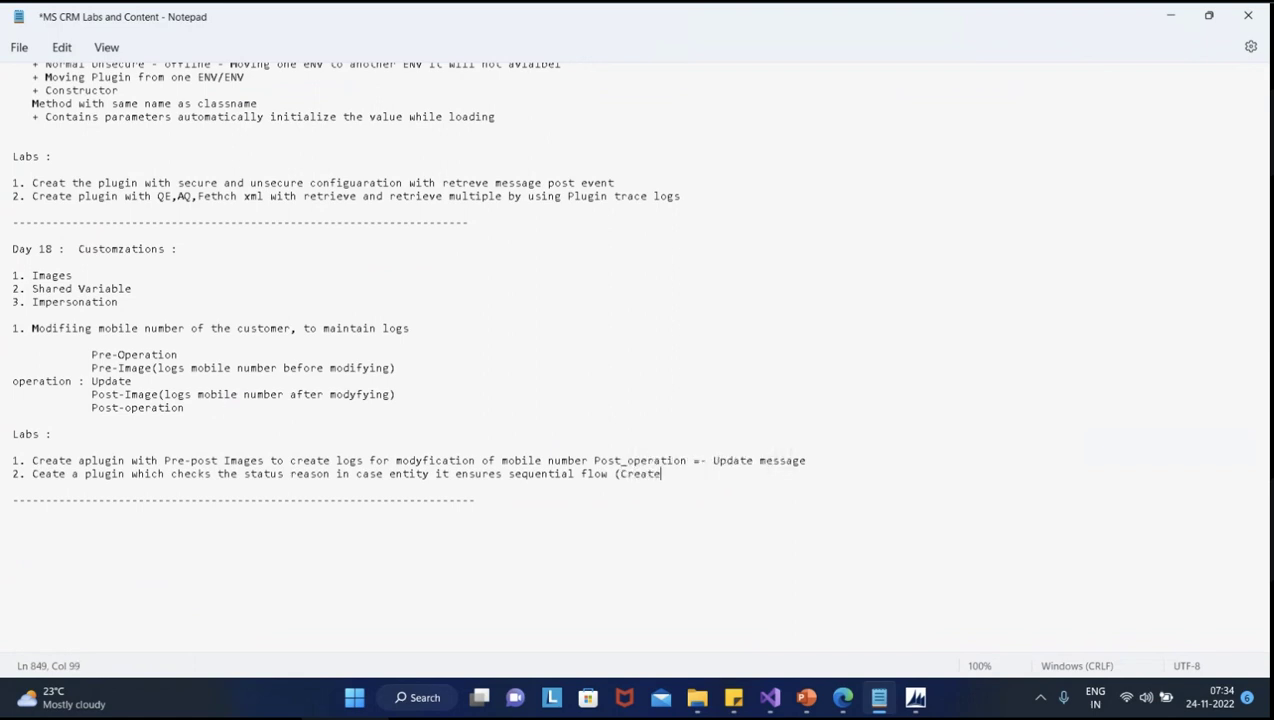
text(/InProgress/Co)
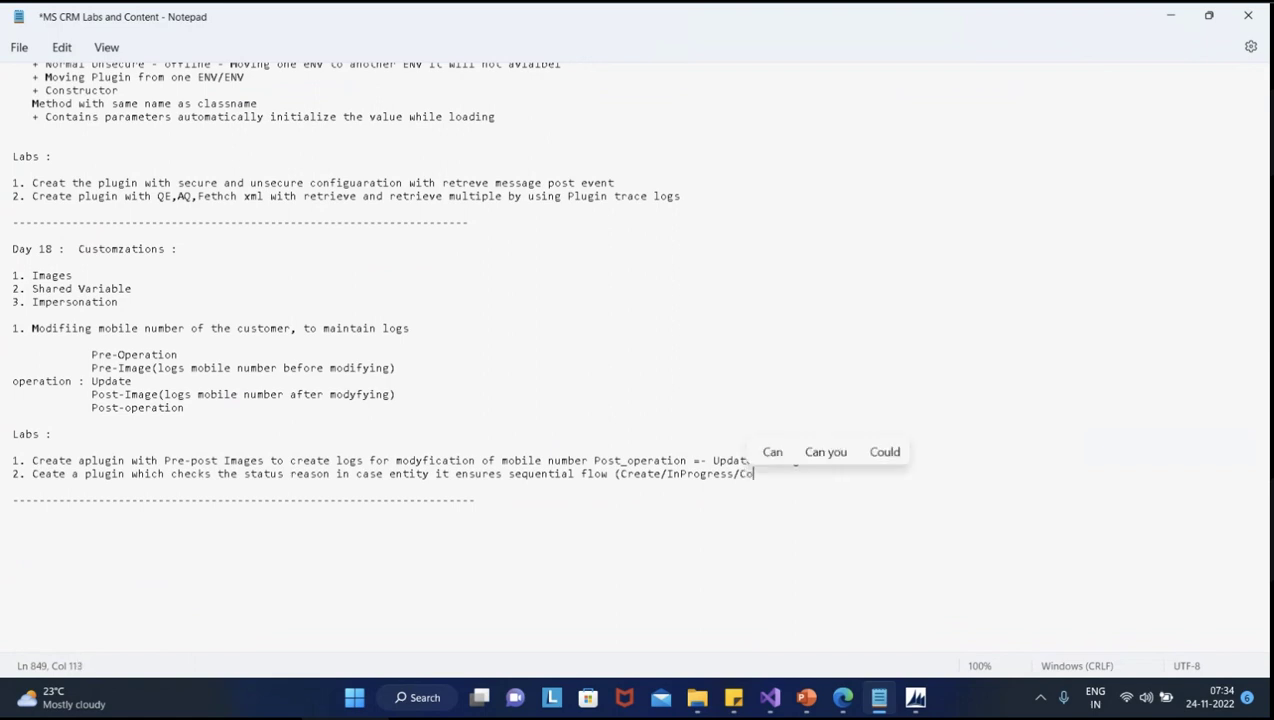
text(mpleted)
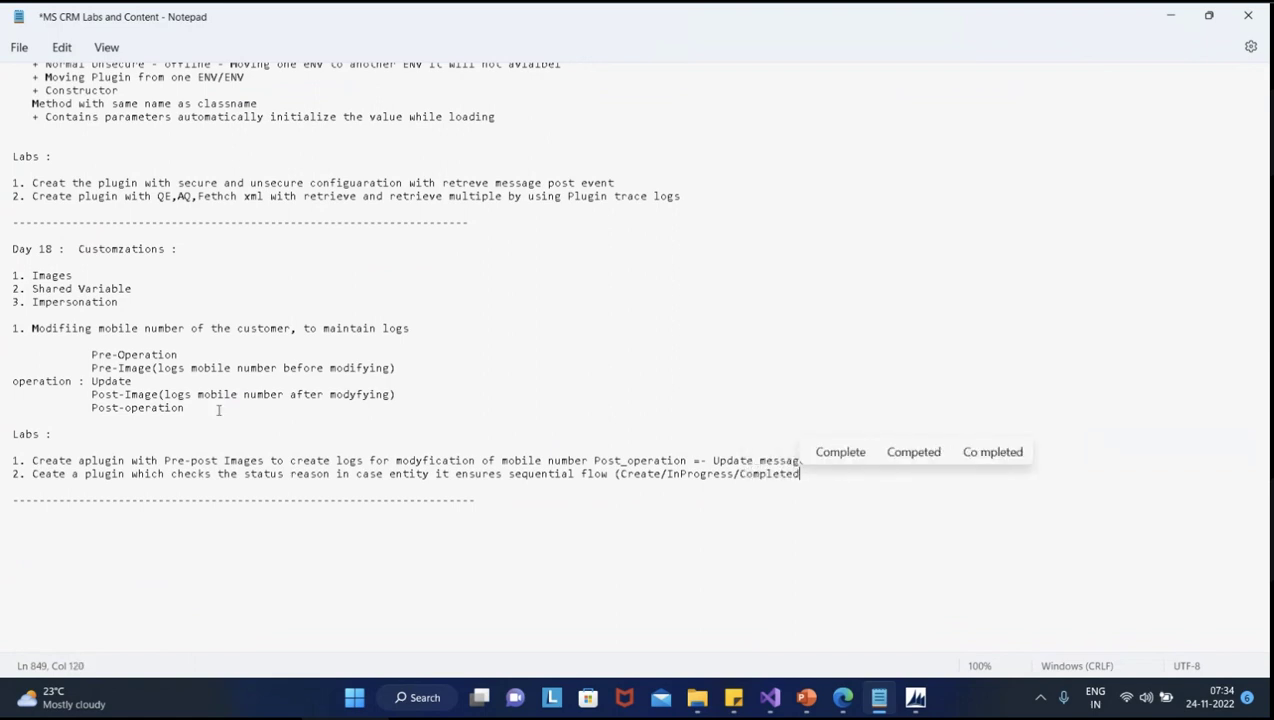
text(/Closse)
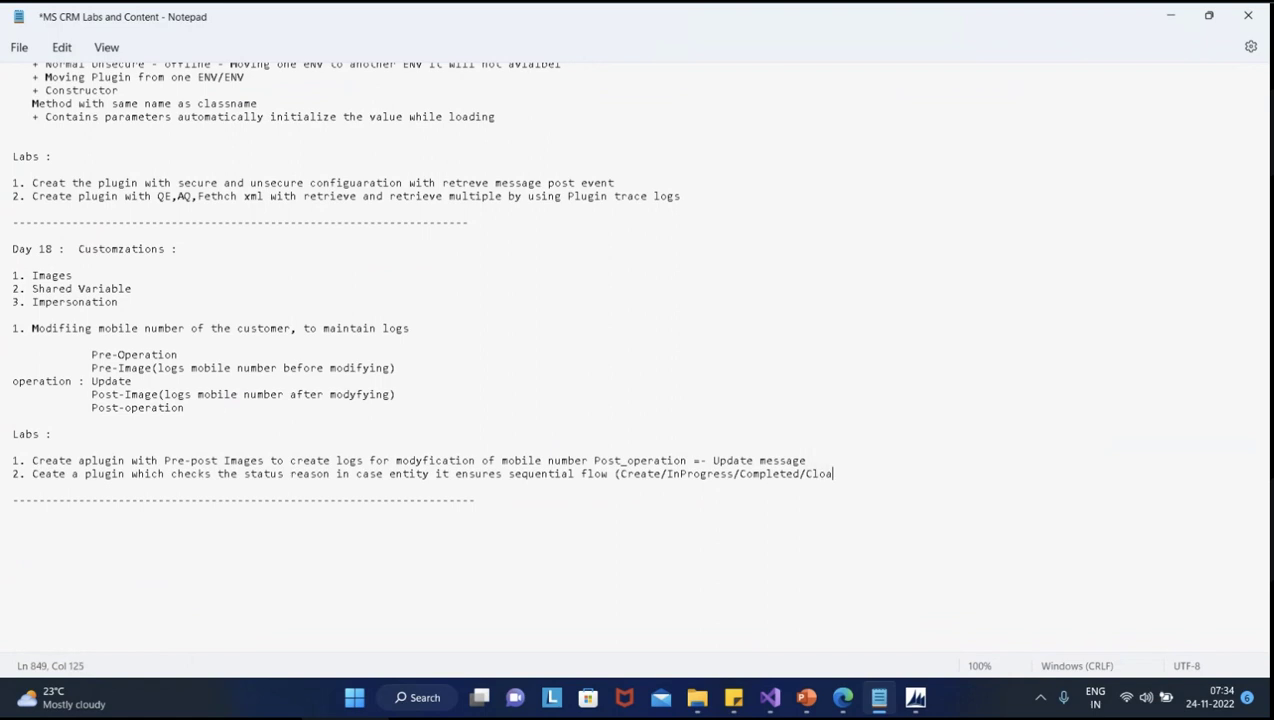
key(BackSpace)
text(sed)
text())
Start a third lab item on a new line reading "3. Create a shared variable which transfers the date"
text(3.)
text( Create a sha)
text(red variab)
text(le which tr)
text(ansfer )
text(s the date)
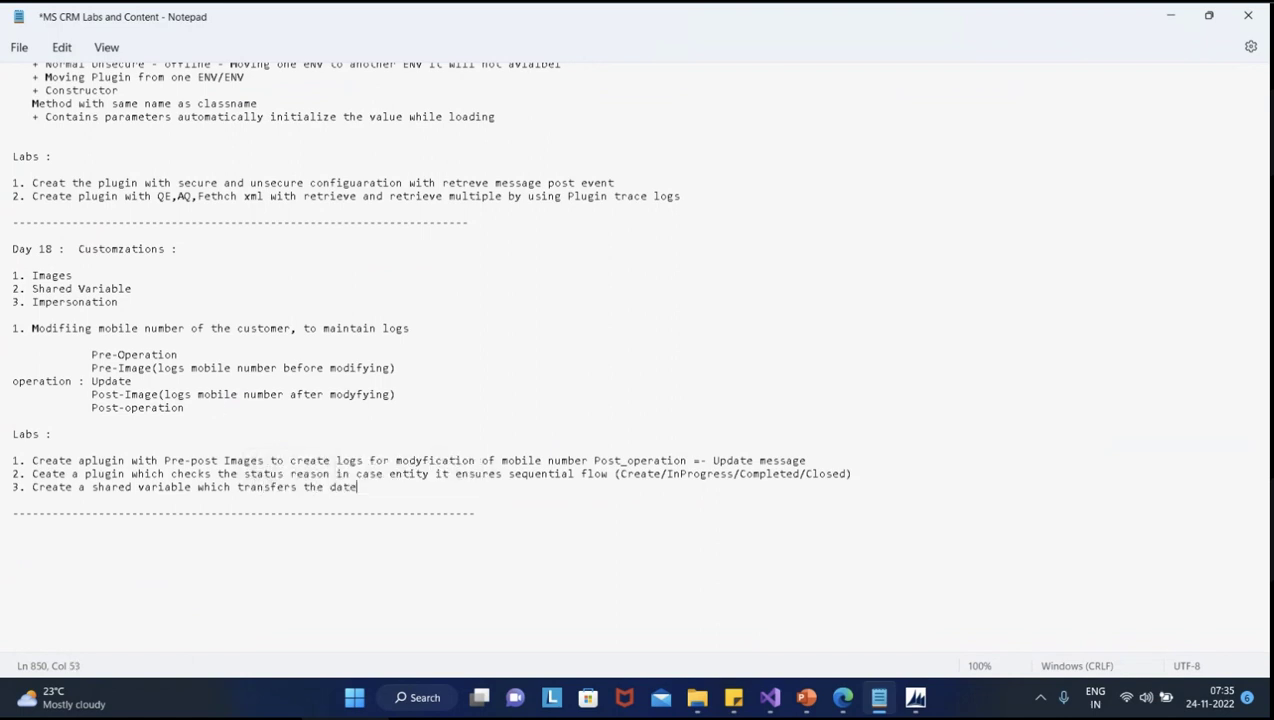
Correct "date" to "data" in the third lab item and continue it with "between differenct stages in a pllugin"
text( bwe)
key(BackSpace)
key(BackSpace)
text(etween differenct stag)
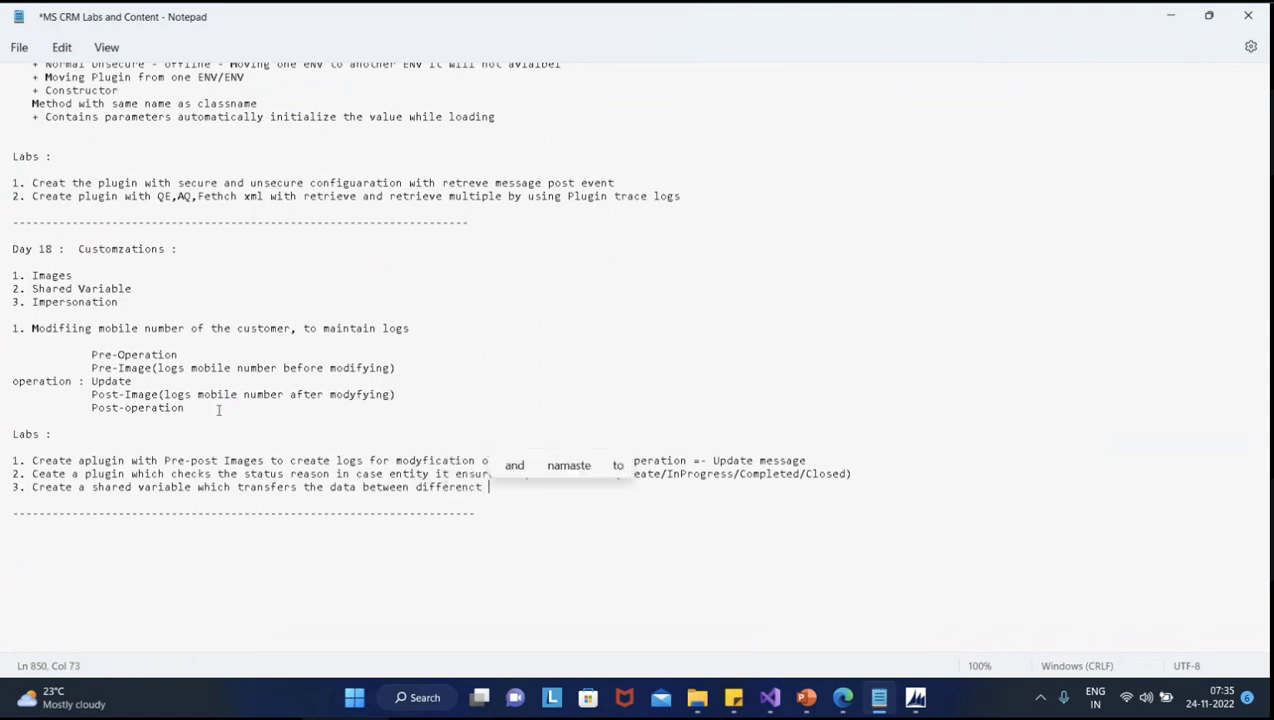
text(es in a )
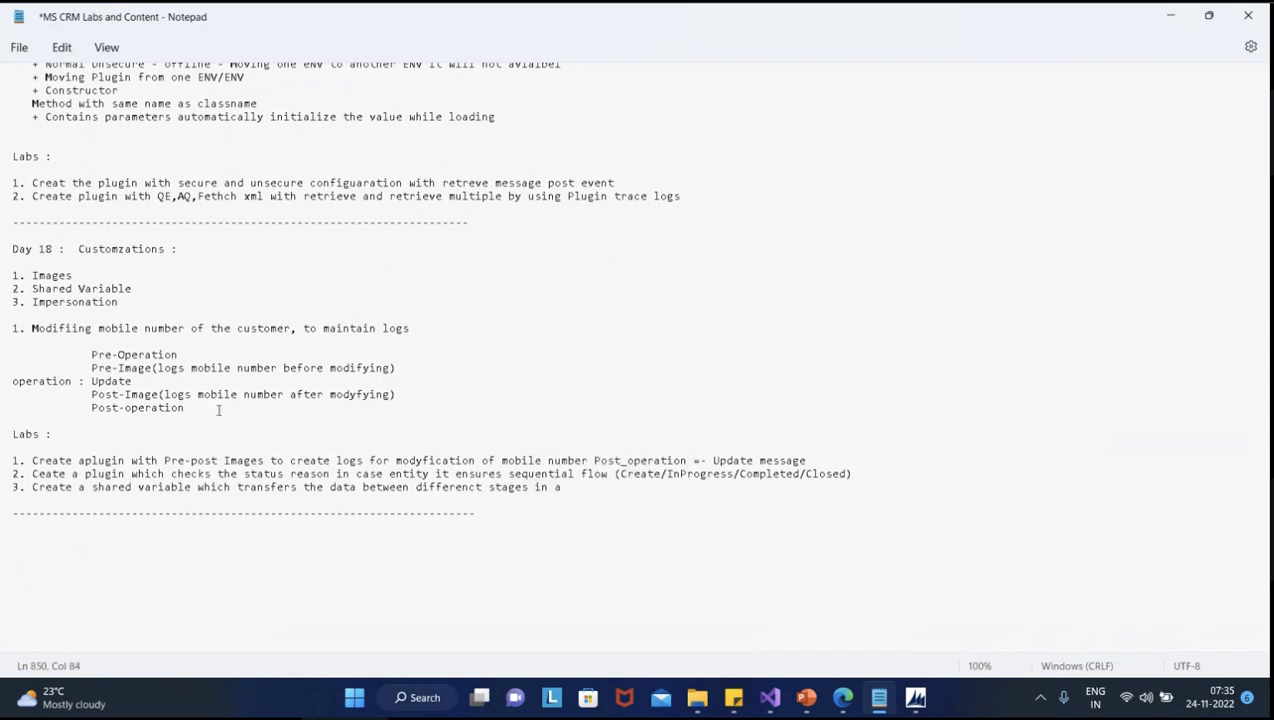
text(plugin)
key(BackSpace)
key(BackSpace)
key(BackSpace)
key(BackSpace)
key(BackSpace)
text(llugin)
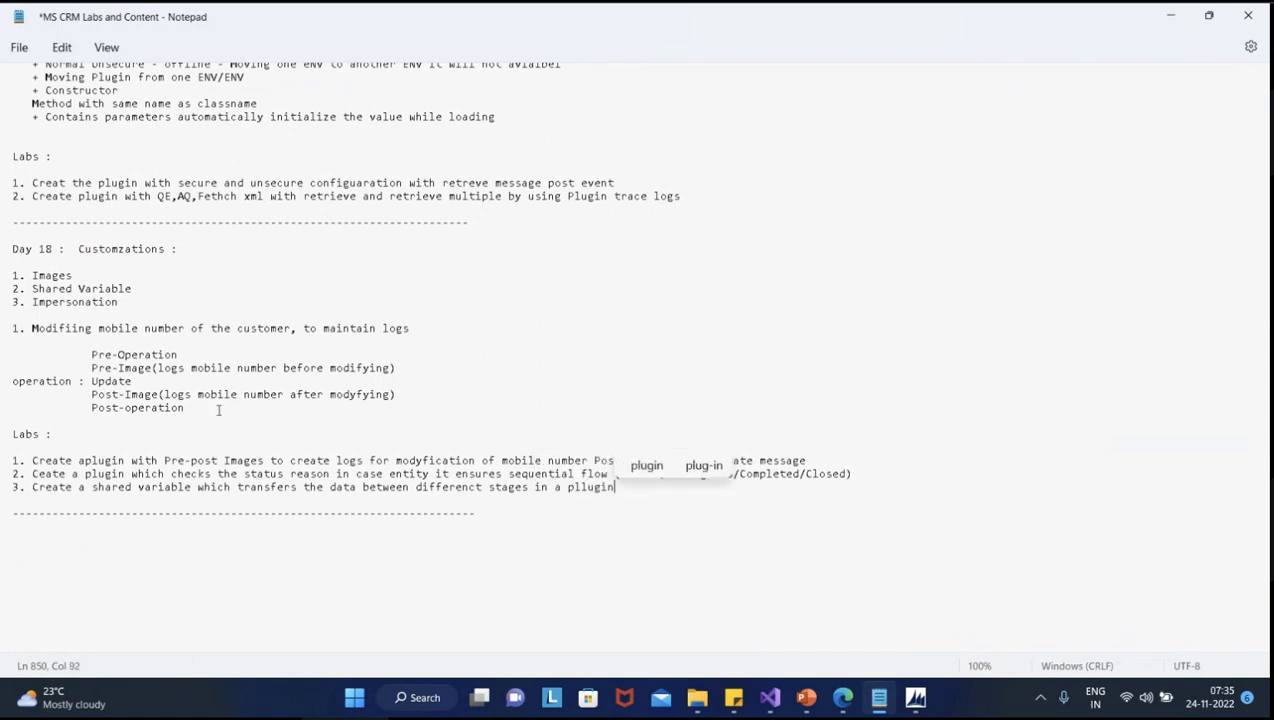
Append "(Pre-Operation and Post-Operation)" to lab item 3 about the shared variable in the Day 18 notes
text( ()
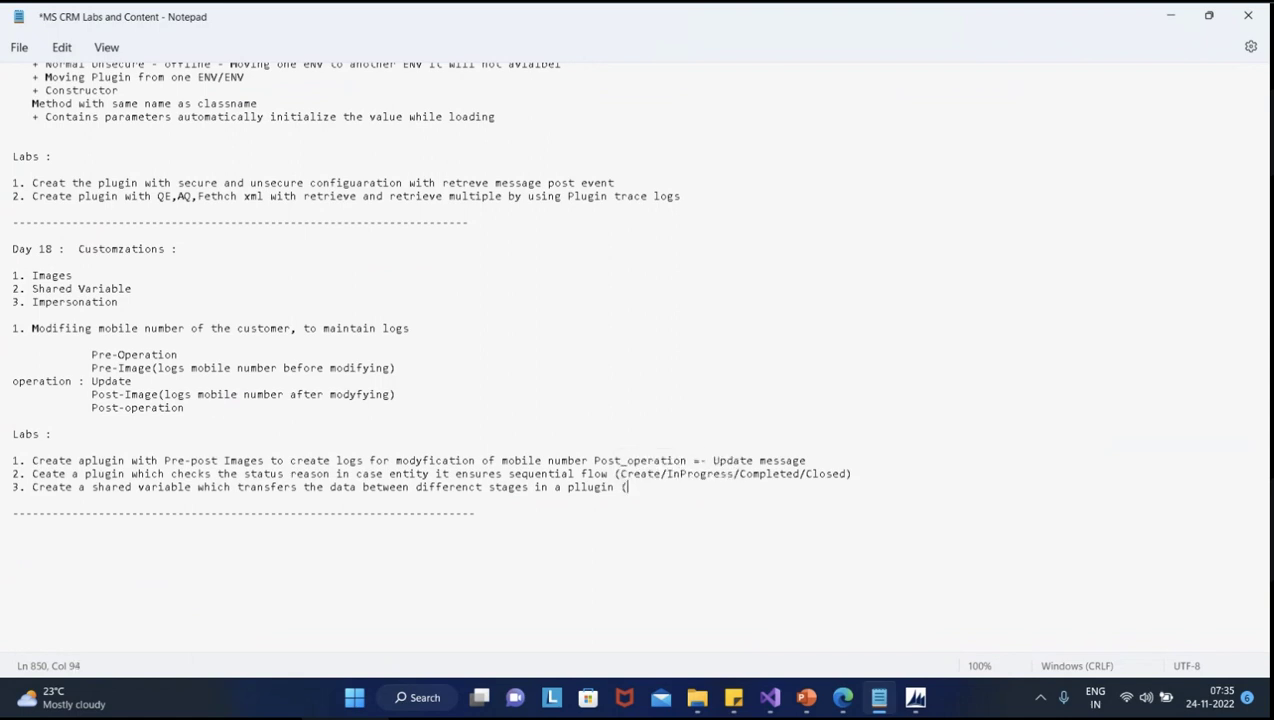
text(Pre-Operation and Post)
key(BackSpace)
text(-Operation)
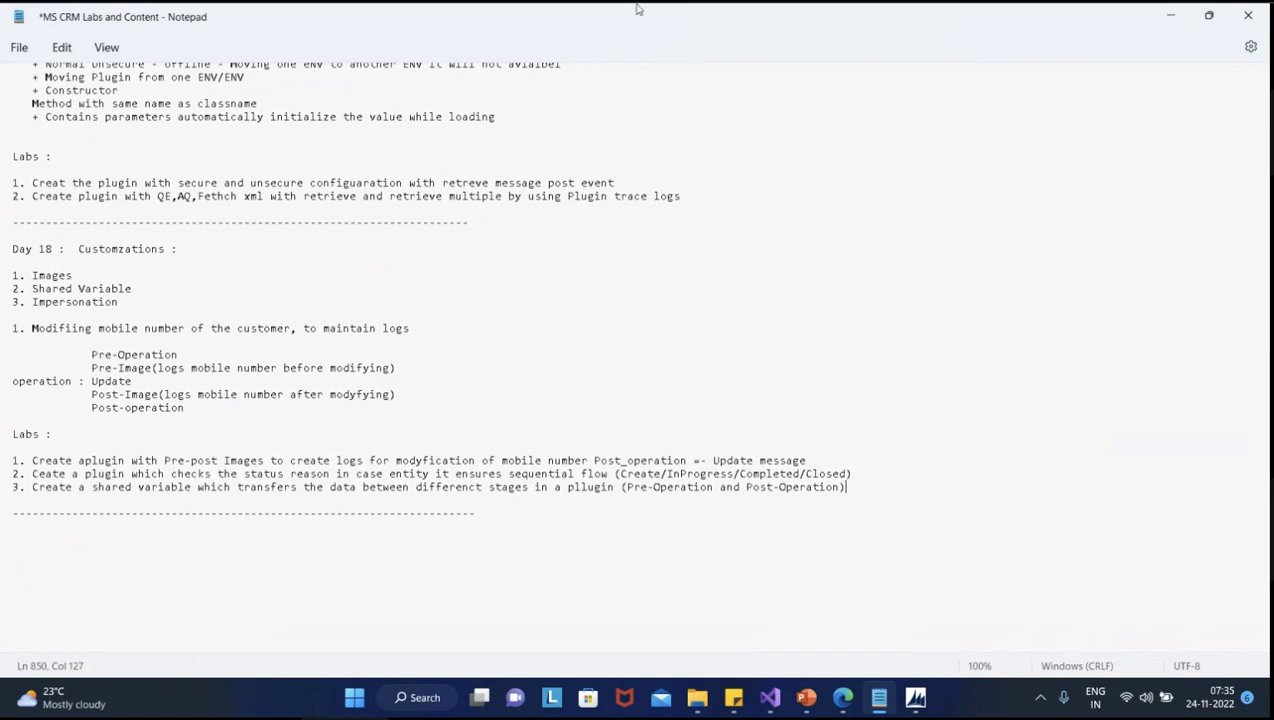
click(916, 327)
Switch from the notes to Visual Studio and expand PreEventPlugin.cs in the SharedVariable_Pre_opr_Post_Opr project
click(1170, 19)
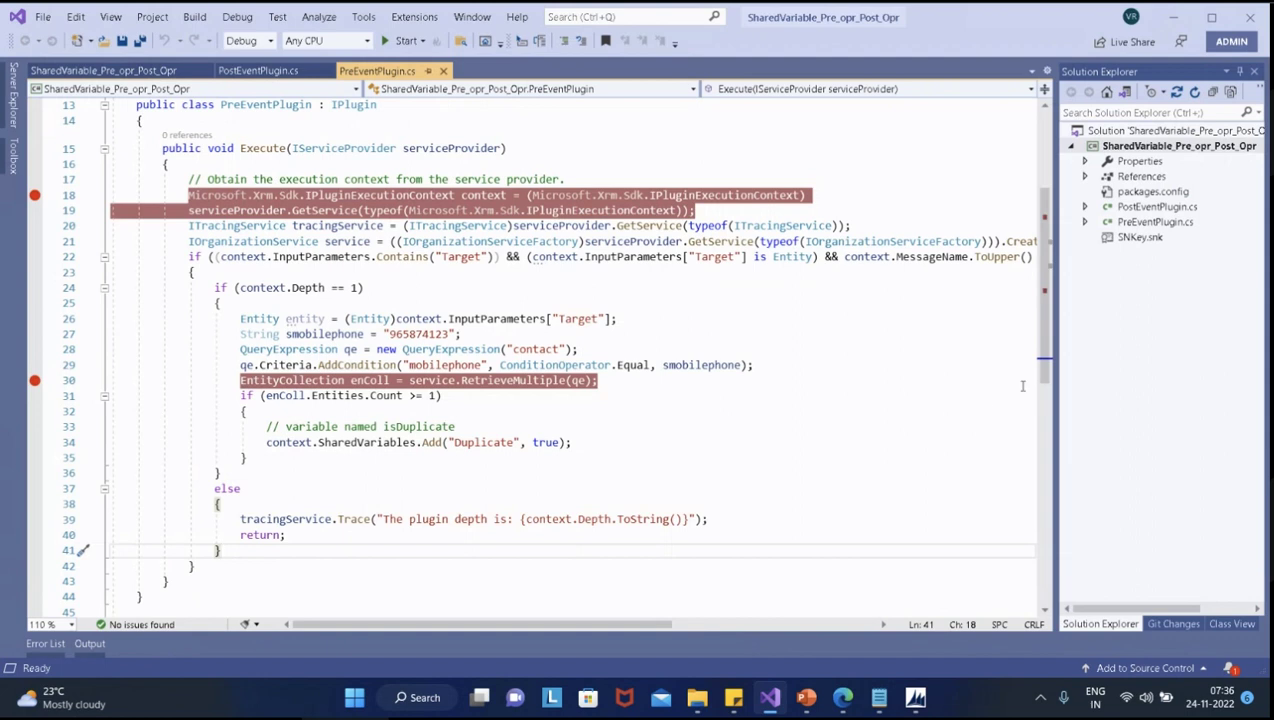
click(1150, 222)
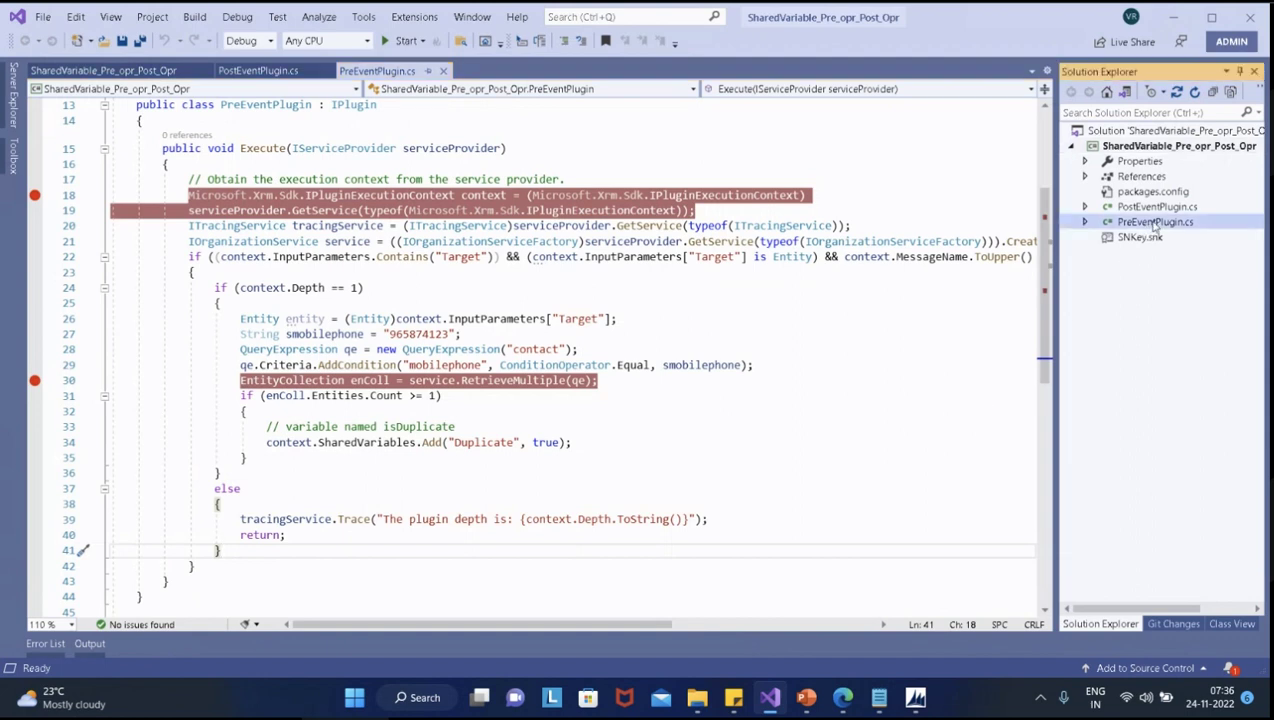
click(1085, 222)
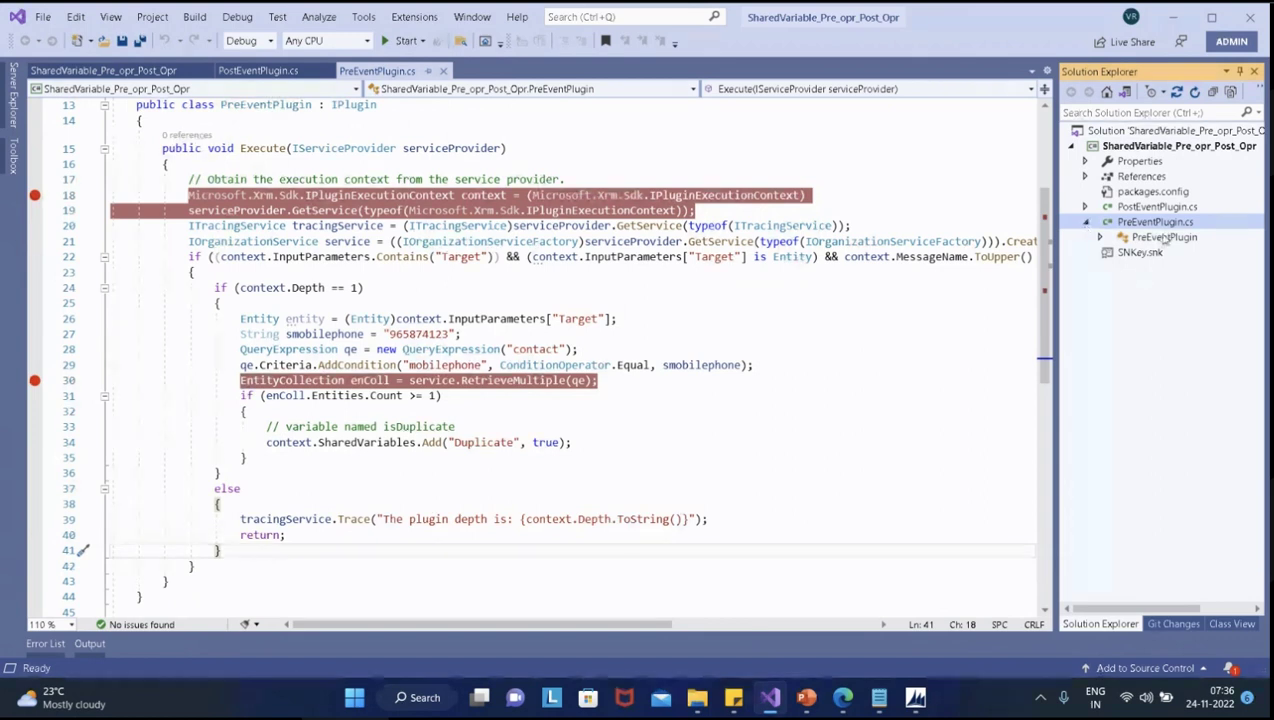
key(Escape)
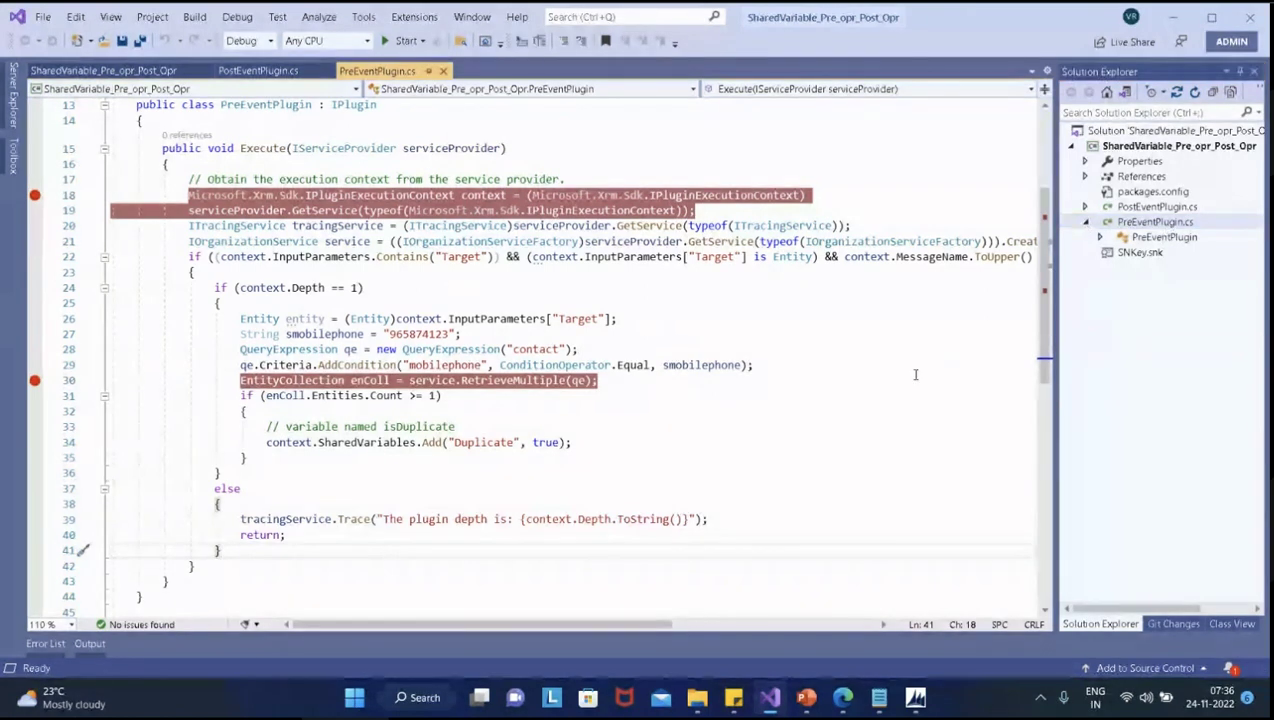
Examine the contact query in PreEventPlugin.cs, including its phone filter value and the entity count condition
click(741, 430)
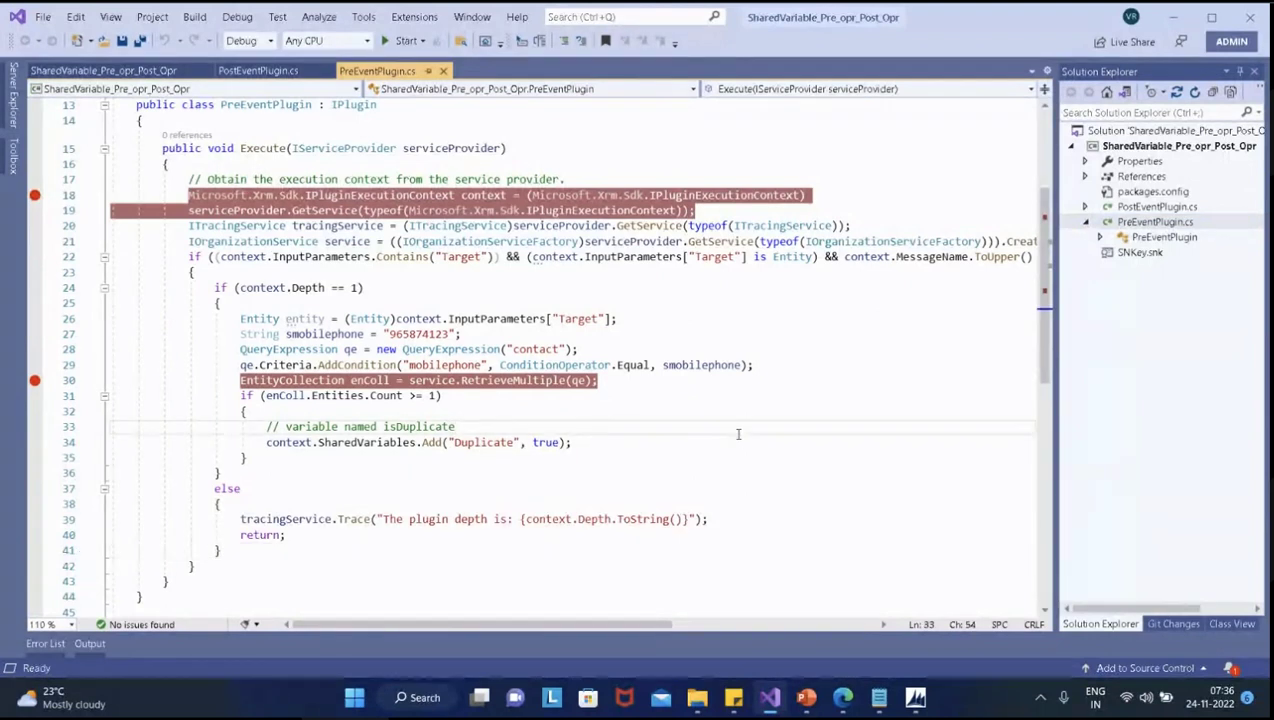
scroll(758, 441, up, 3)
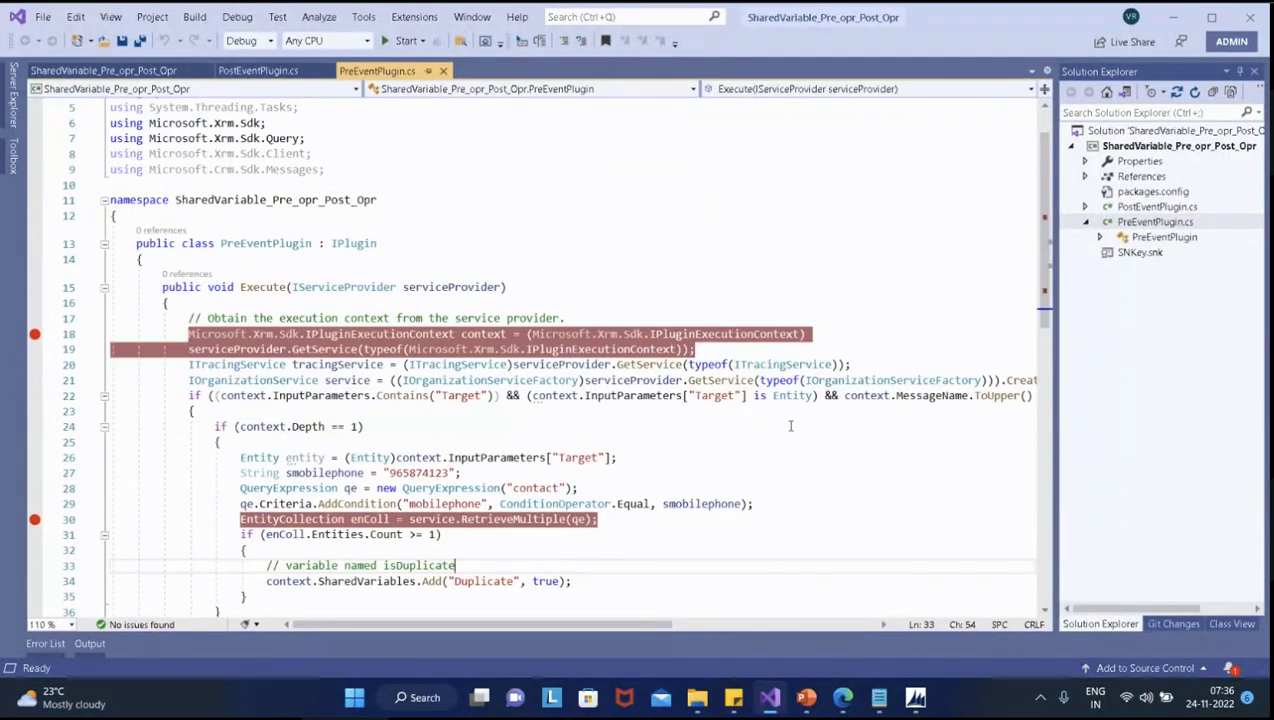
scroll(790, 426, down, 2)
scroll(790, 422, down, 2)
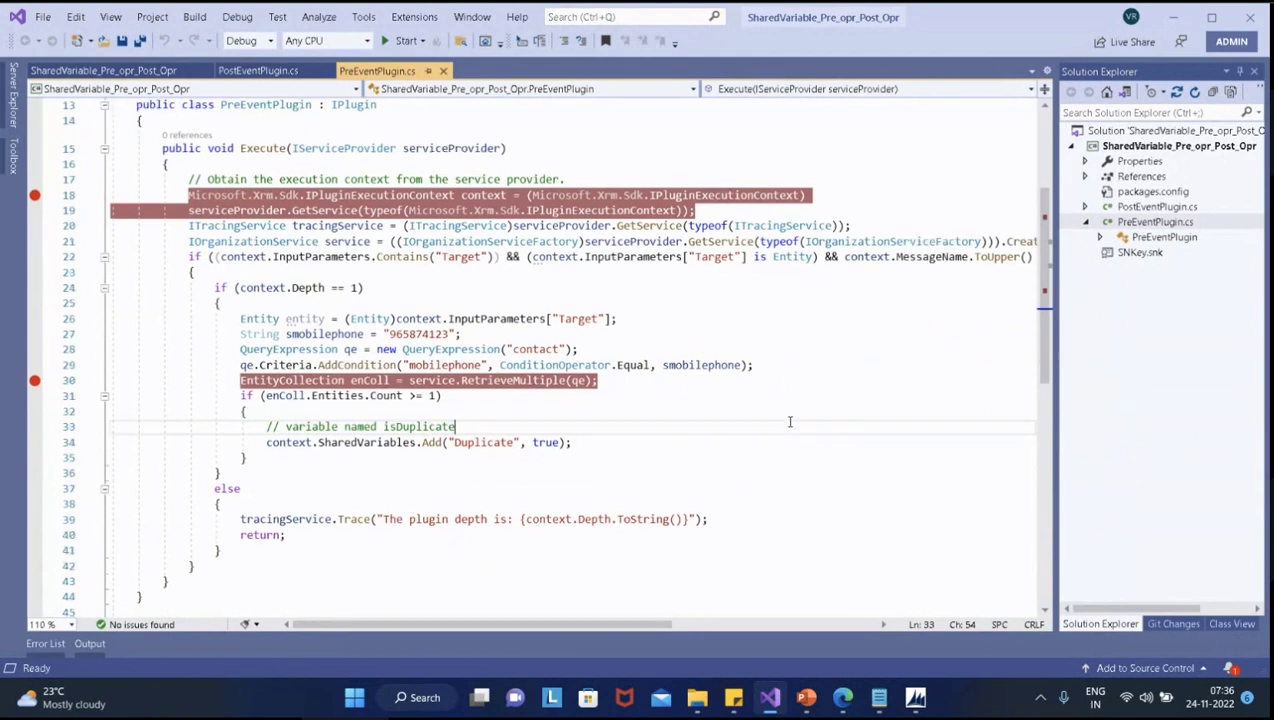
scroll(723, 418, up, 2)
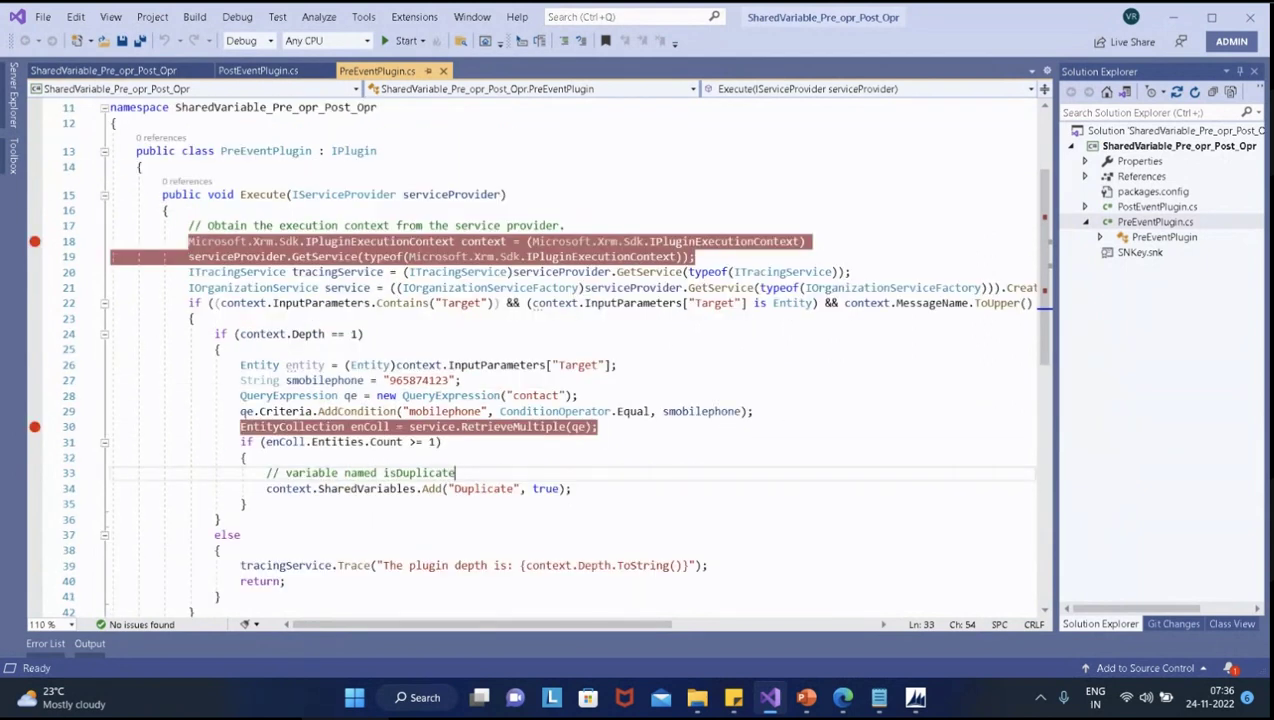
drag(239, 363, 358, 412)
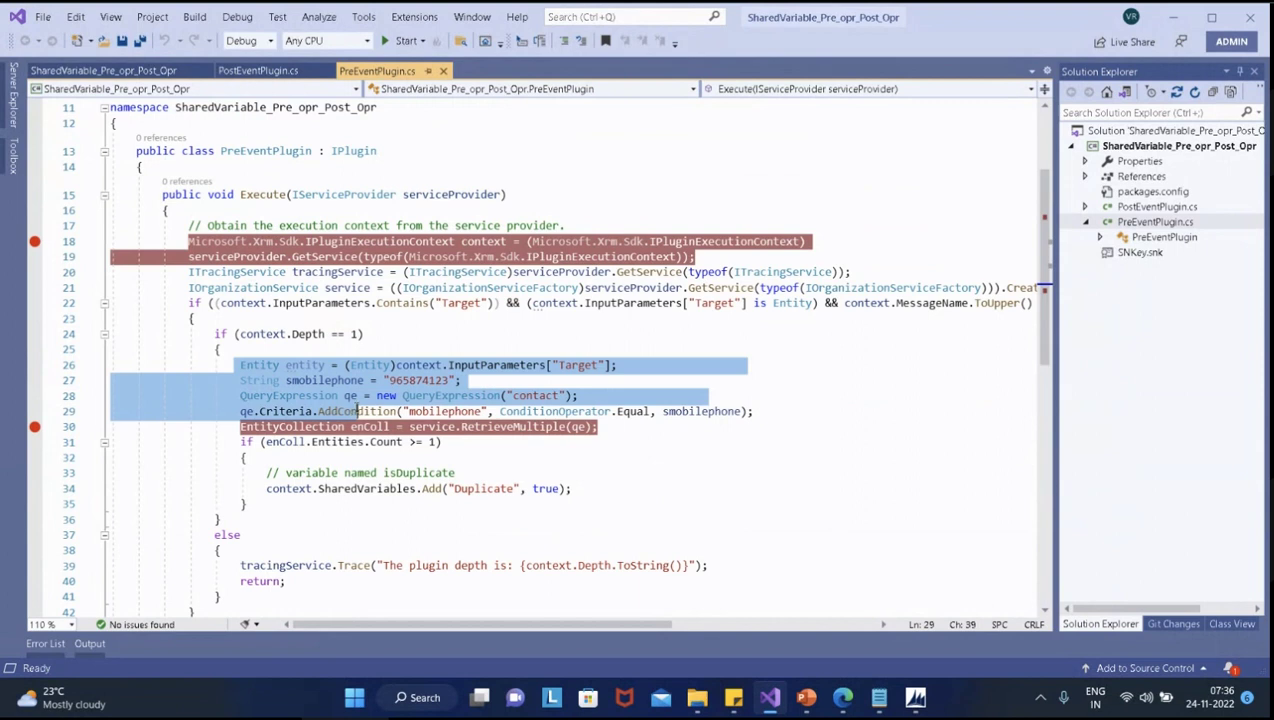
click(578, 443)
double_click(421, 381)
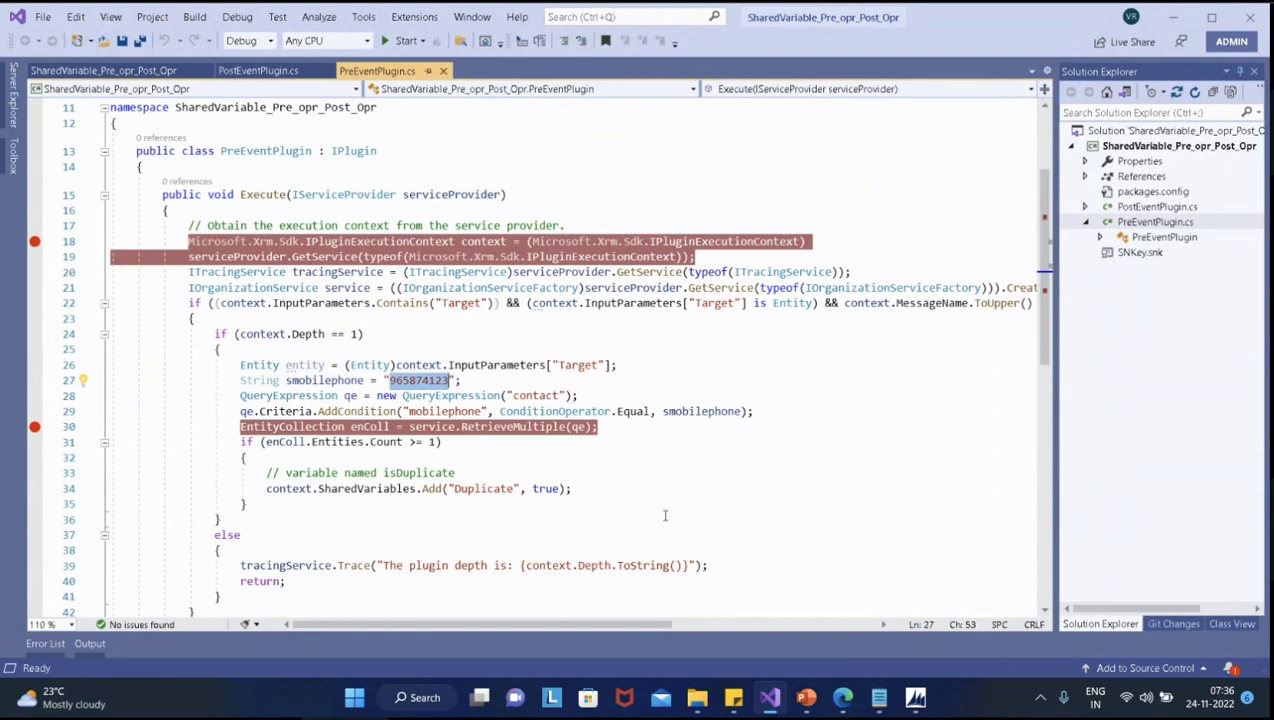
click(759, 412)
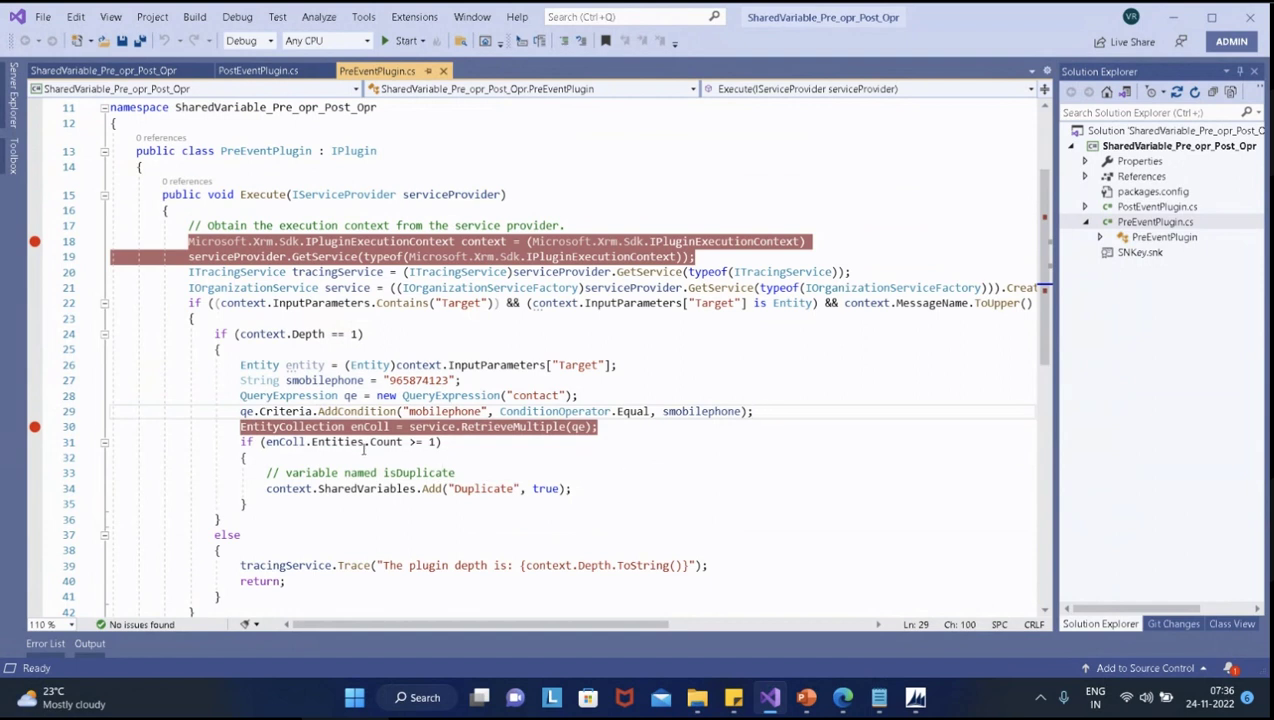
drag(260, 442, 469, 447)
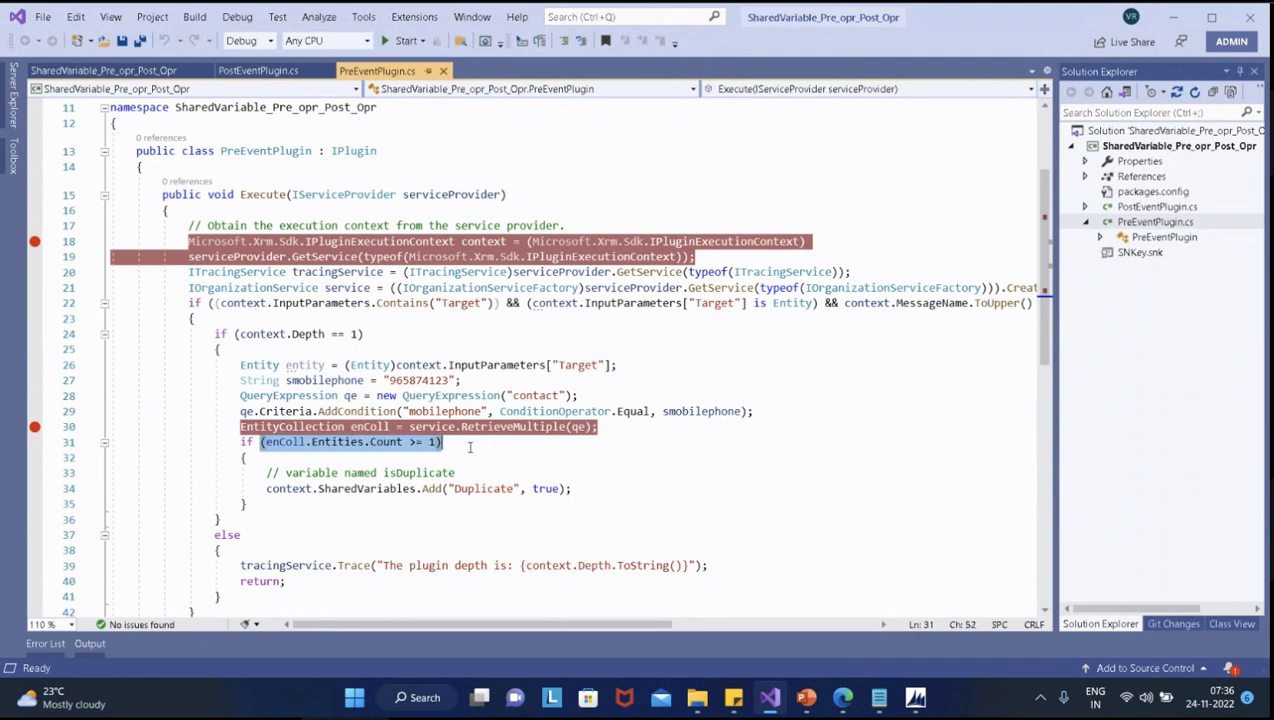
click(386, 518)
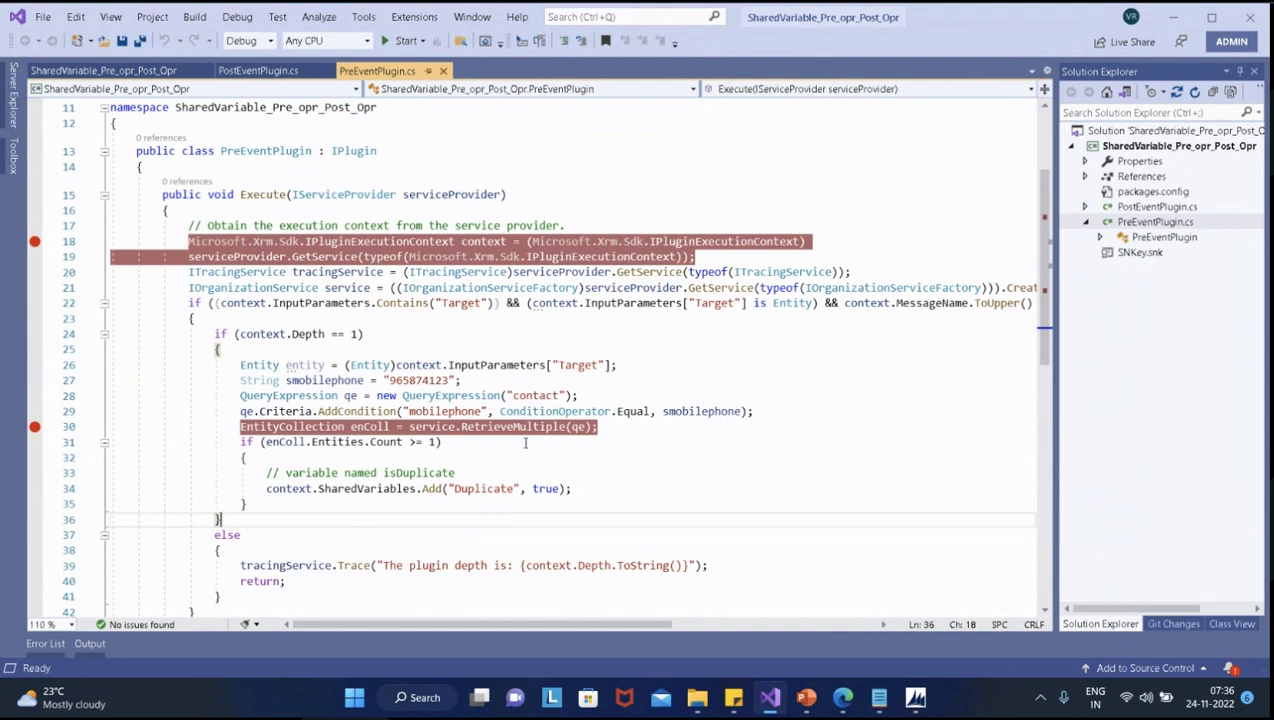
Review the hard-coded phone value and the SharedVariables.Add call with its "Duplicate" key and true value
double_click(419, 380)
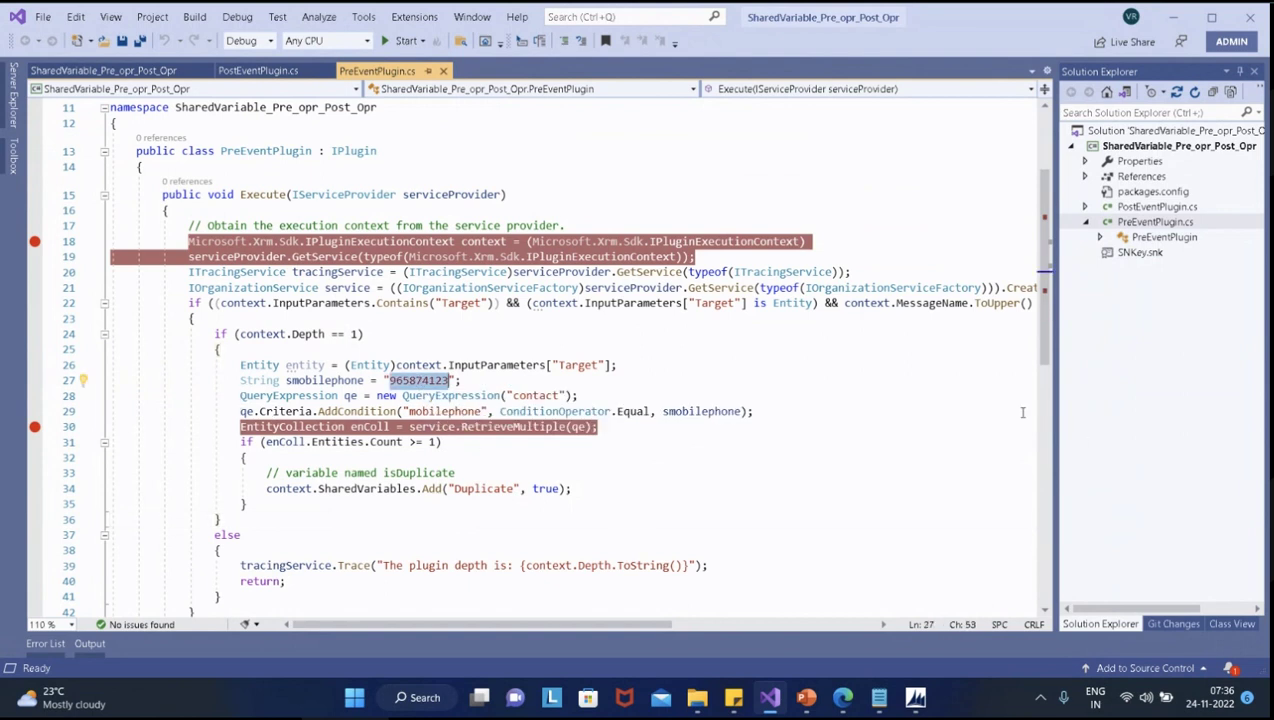
click(769, 472)
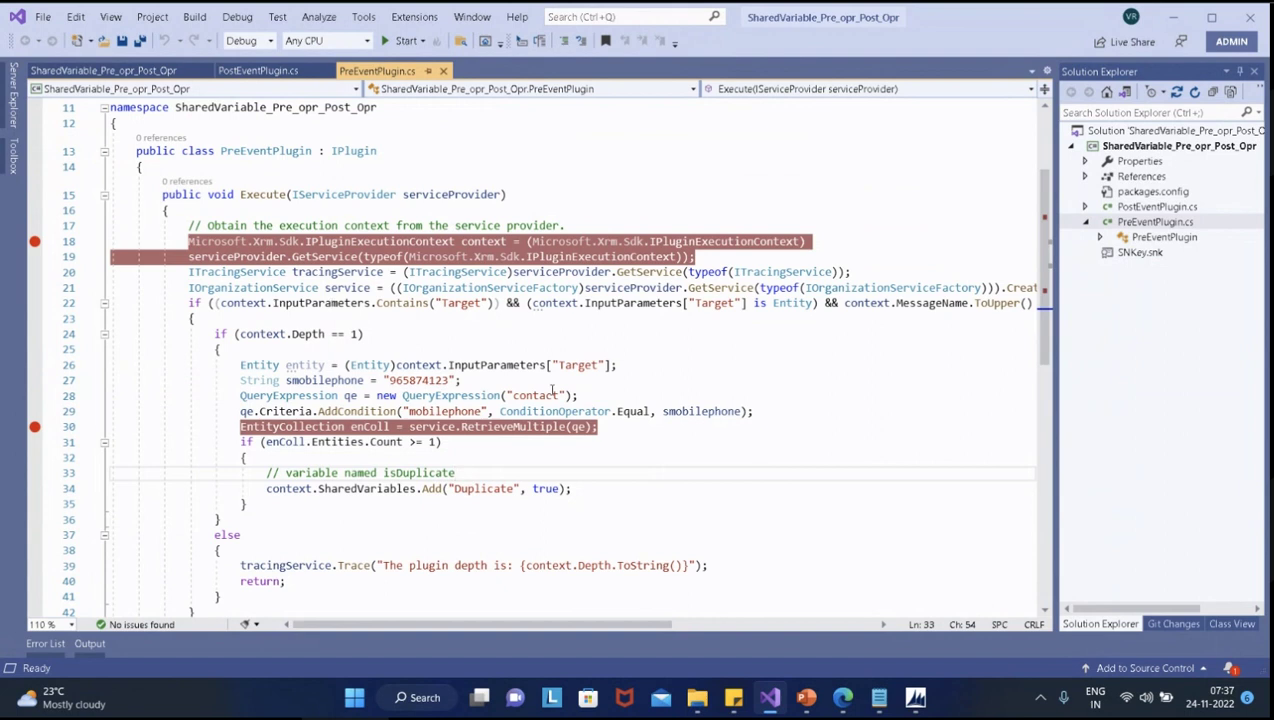
click(640, 503)
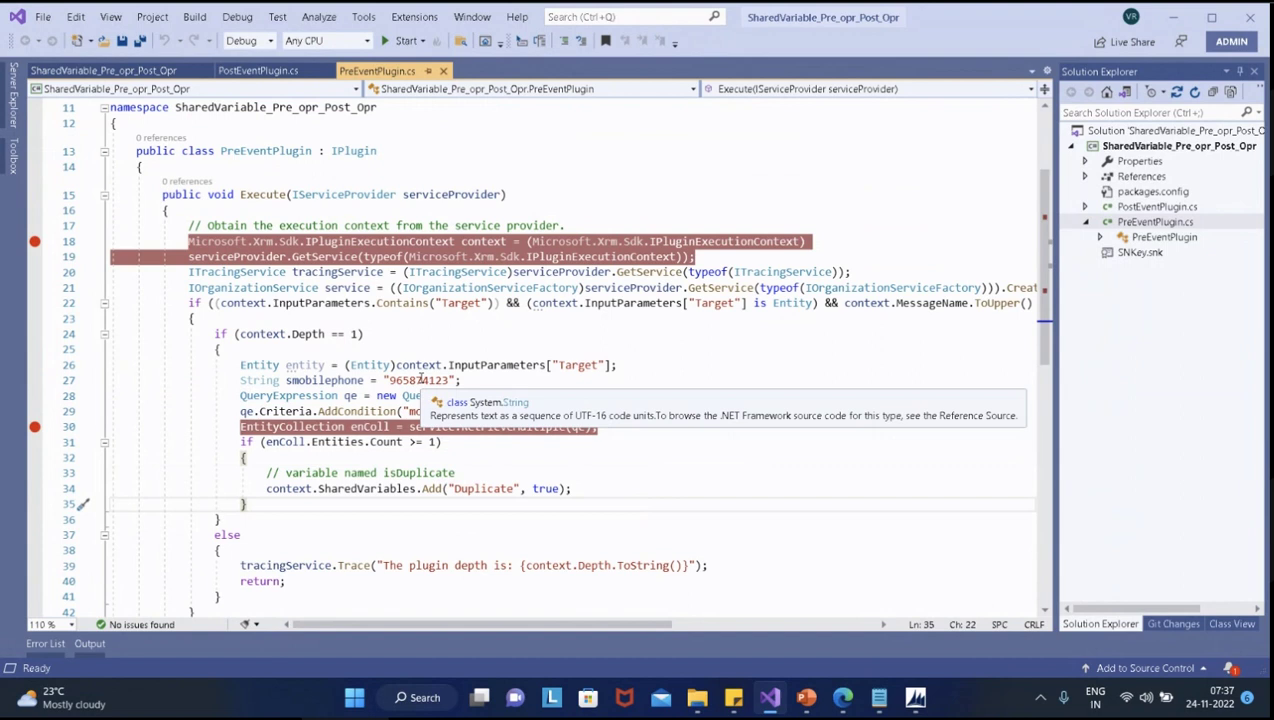
double_click(416, 380)
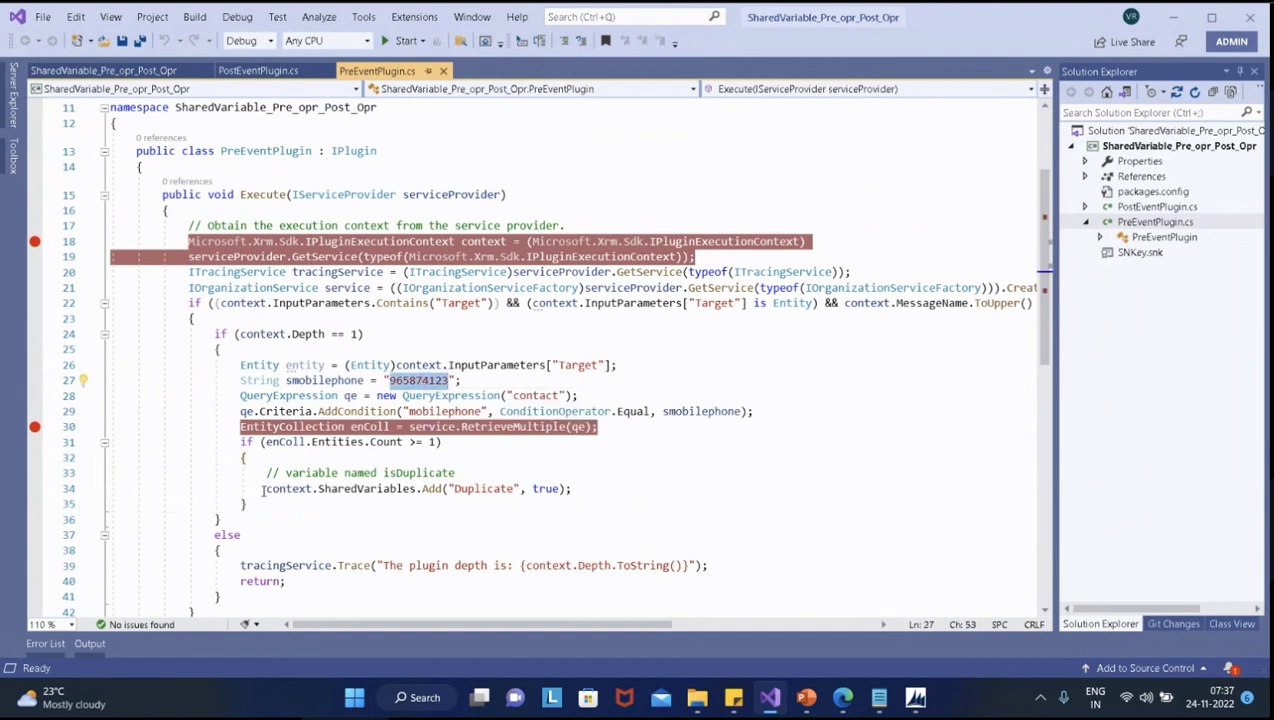
drag(264, 488, 490, 490)
double_click(490, 490)
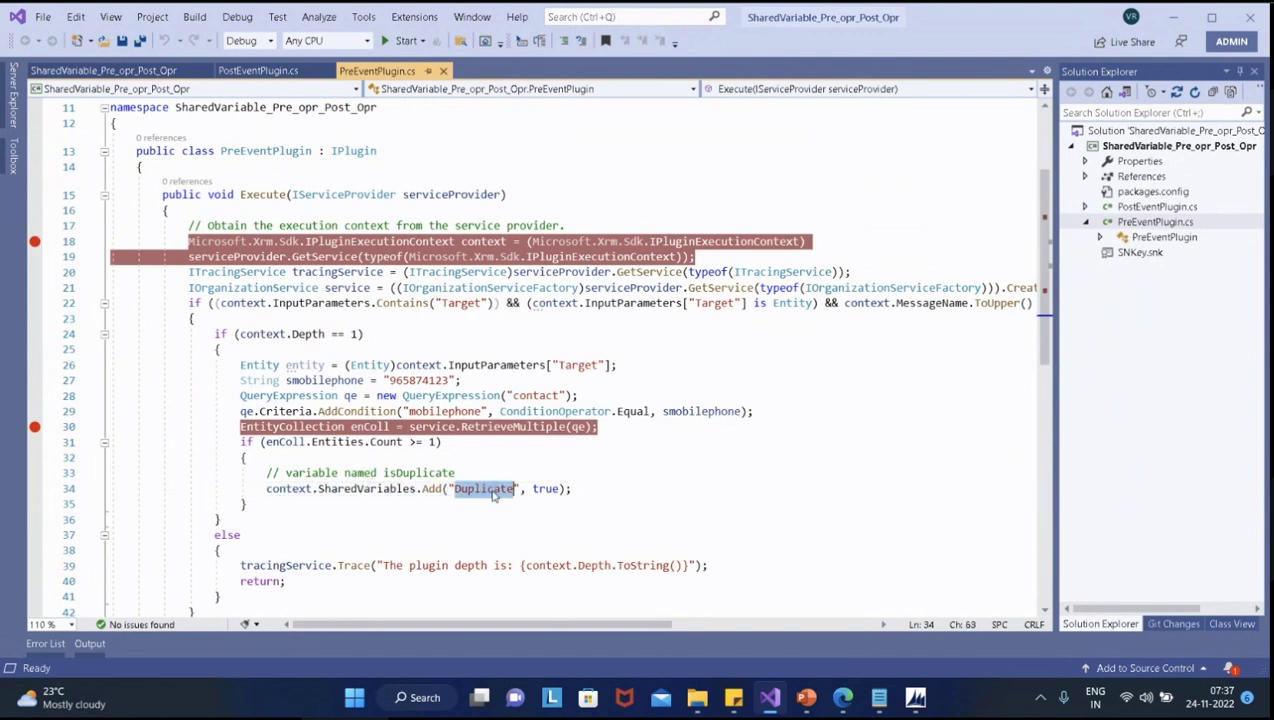
double_click(546, 488)
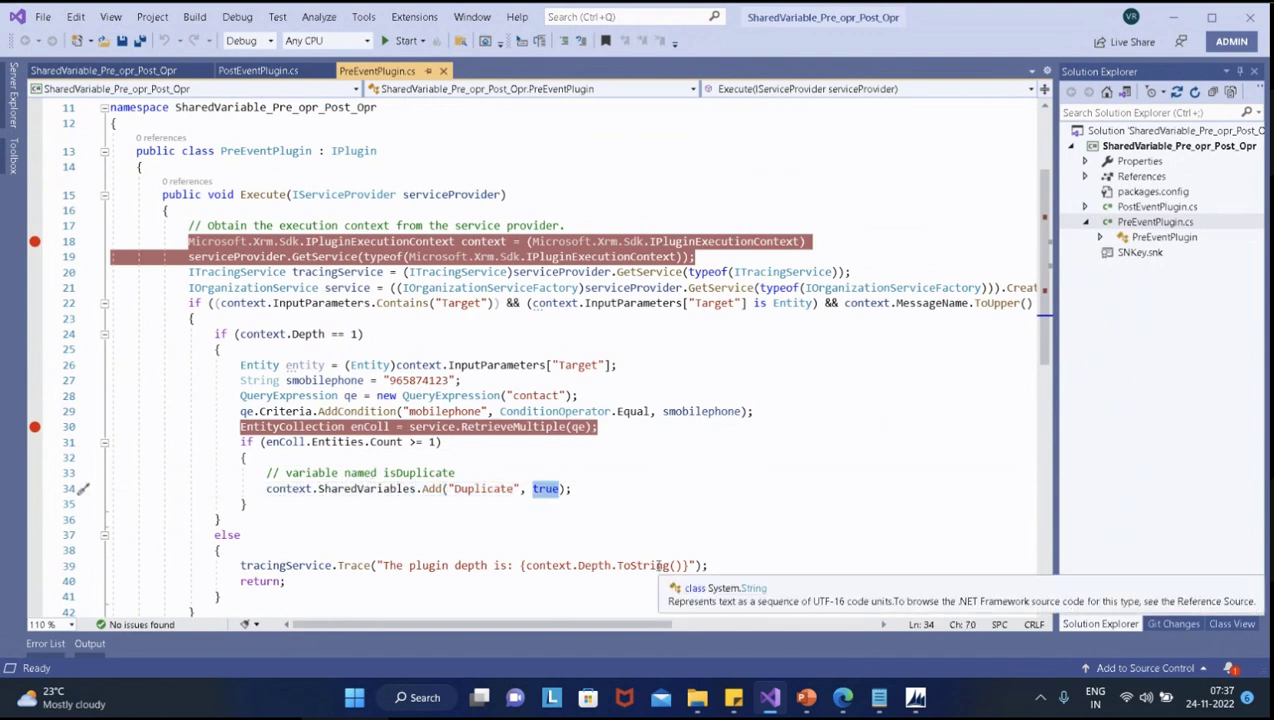
In PostEventPlugin.cs, insert a blank line above the shared variables comment and remove the blank line below it
double_click(1157, 207)
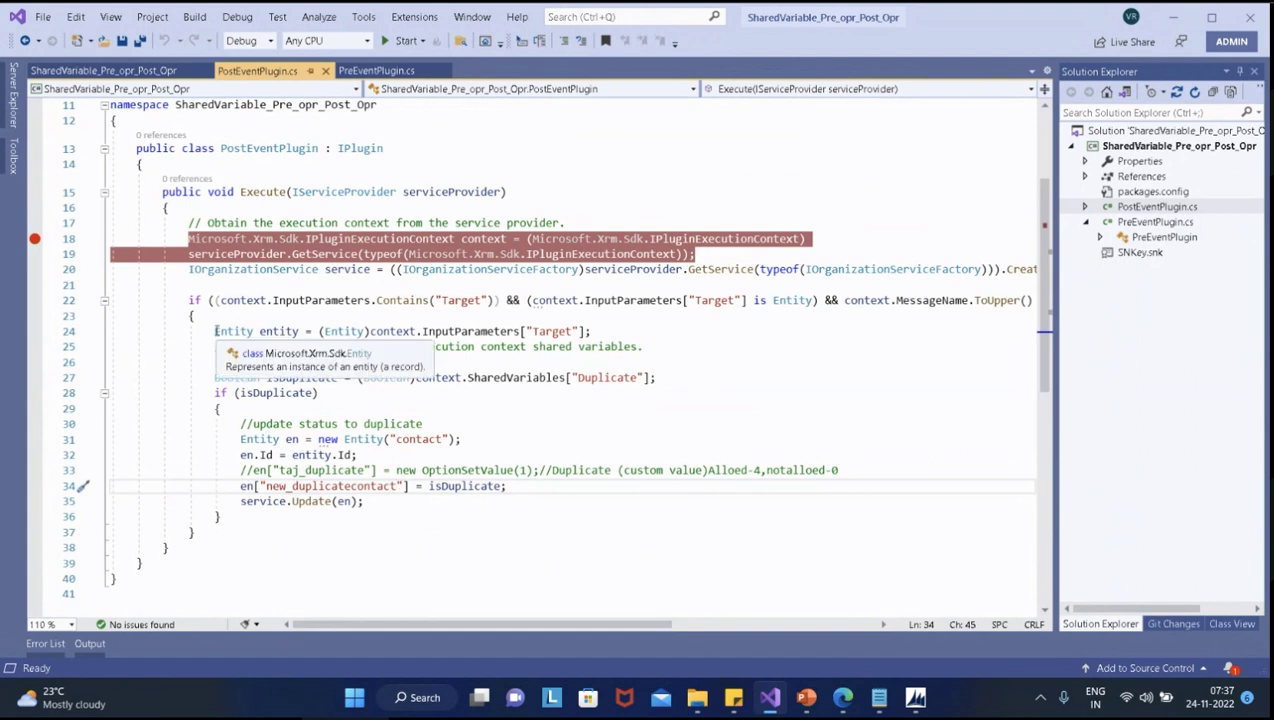
click(632, 336)
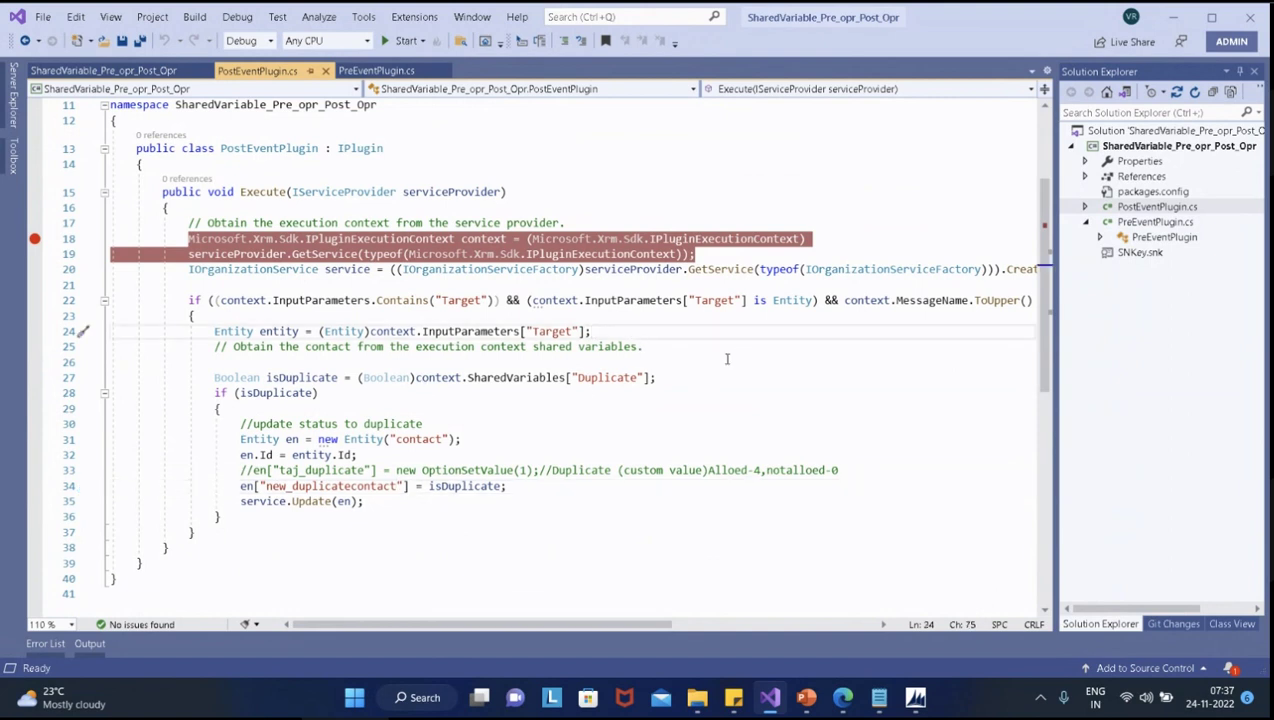
key(Return)
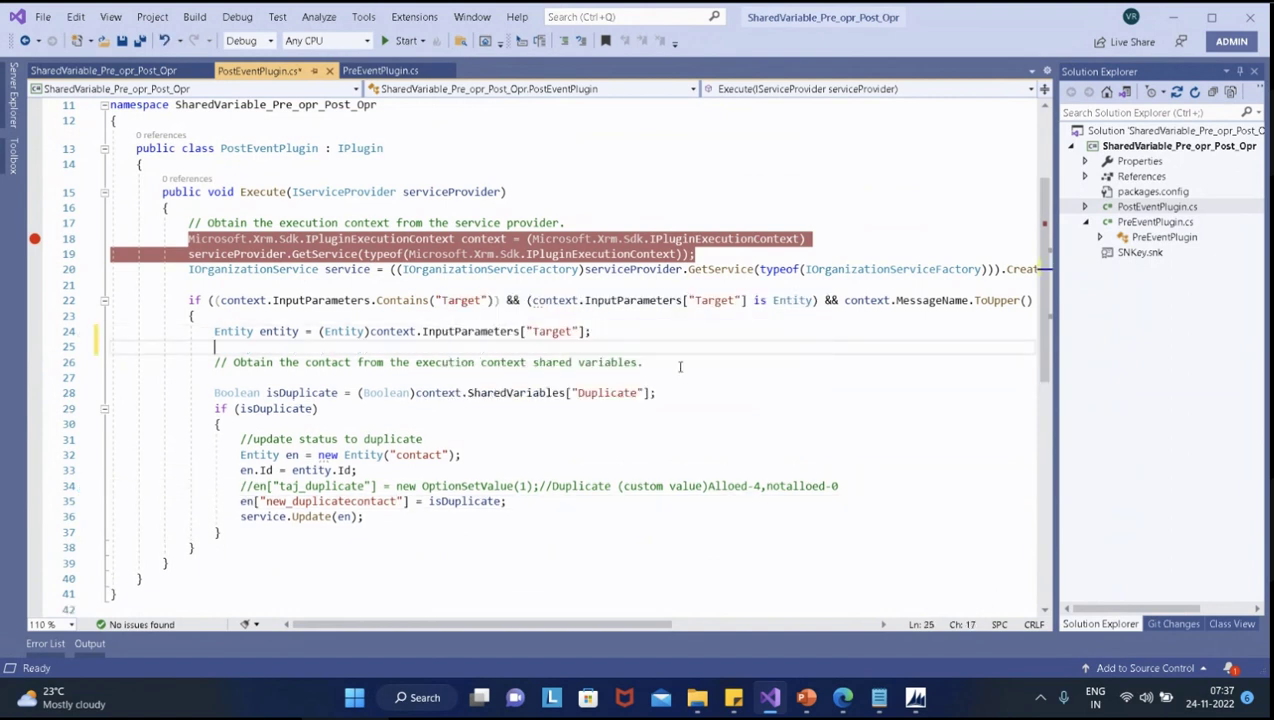
click(648, 364)
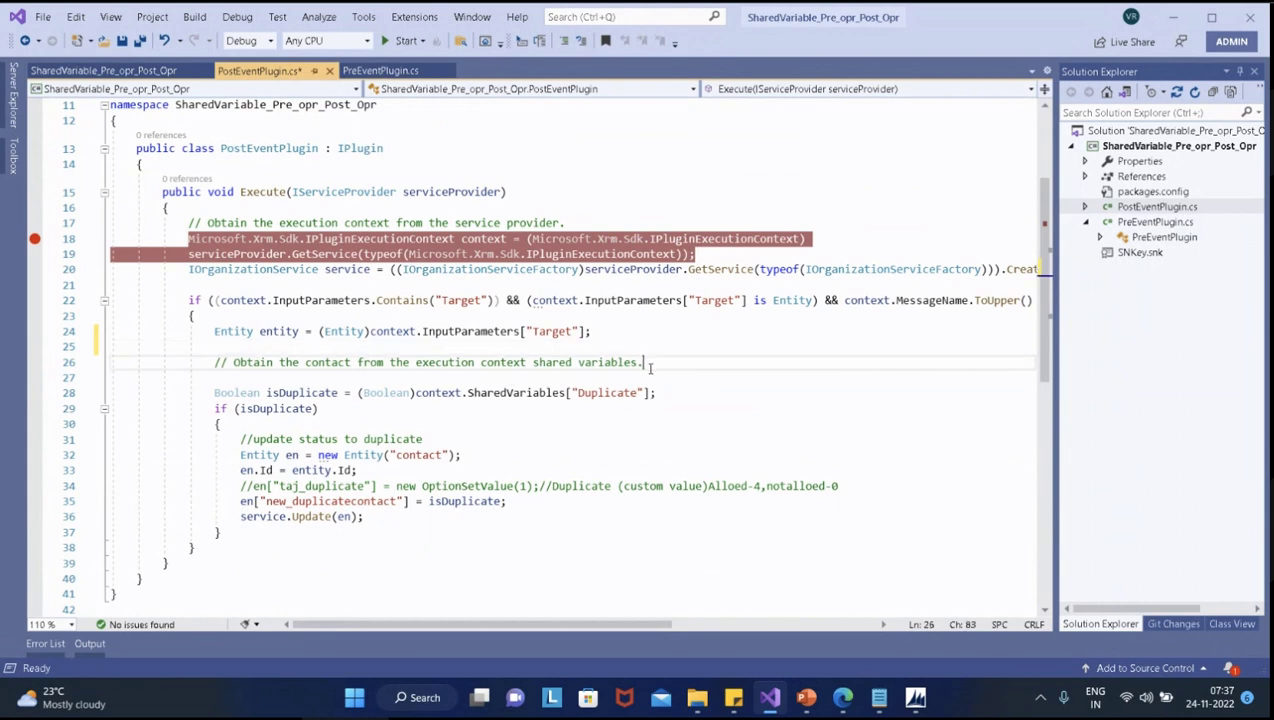
key(Delete)
Examine how isDuplicate is read from the "Duplicate" shared variable and assigned to the new_duplicatecontact field
double_click(303, 378)
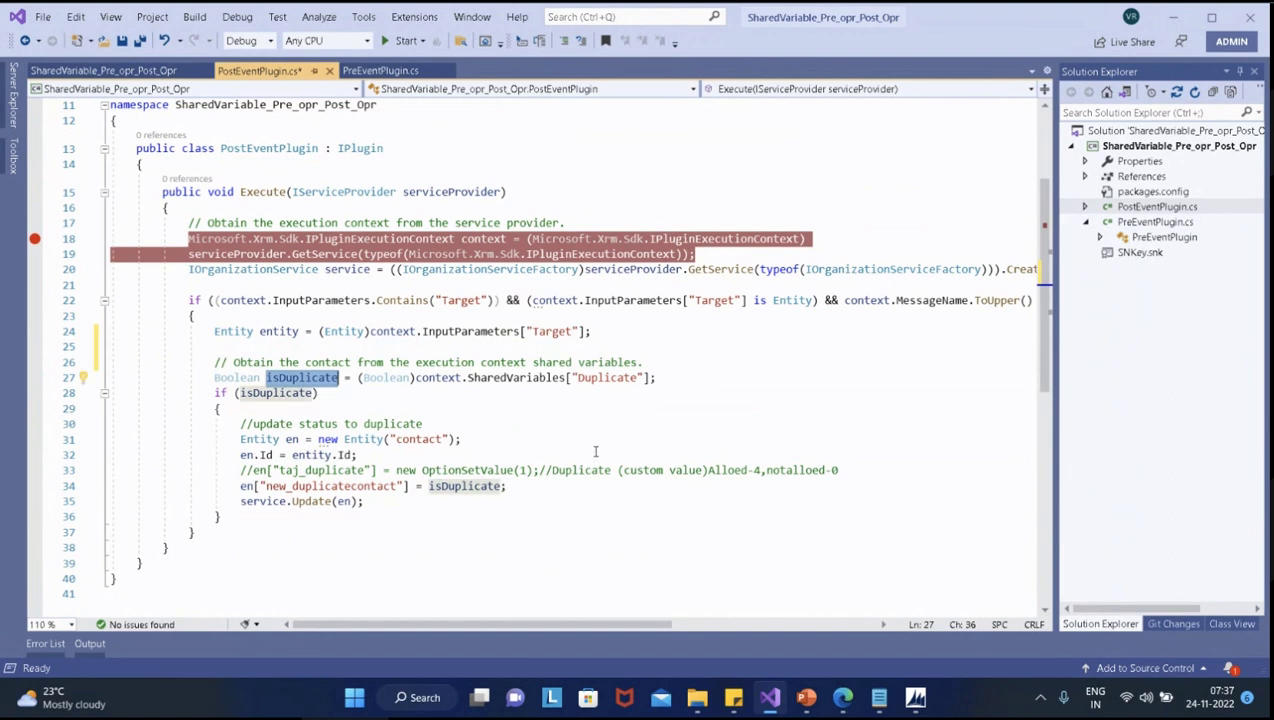
double_click(606, 378)
double_click(310, 378)
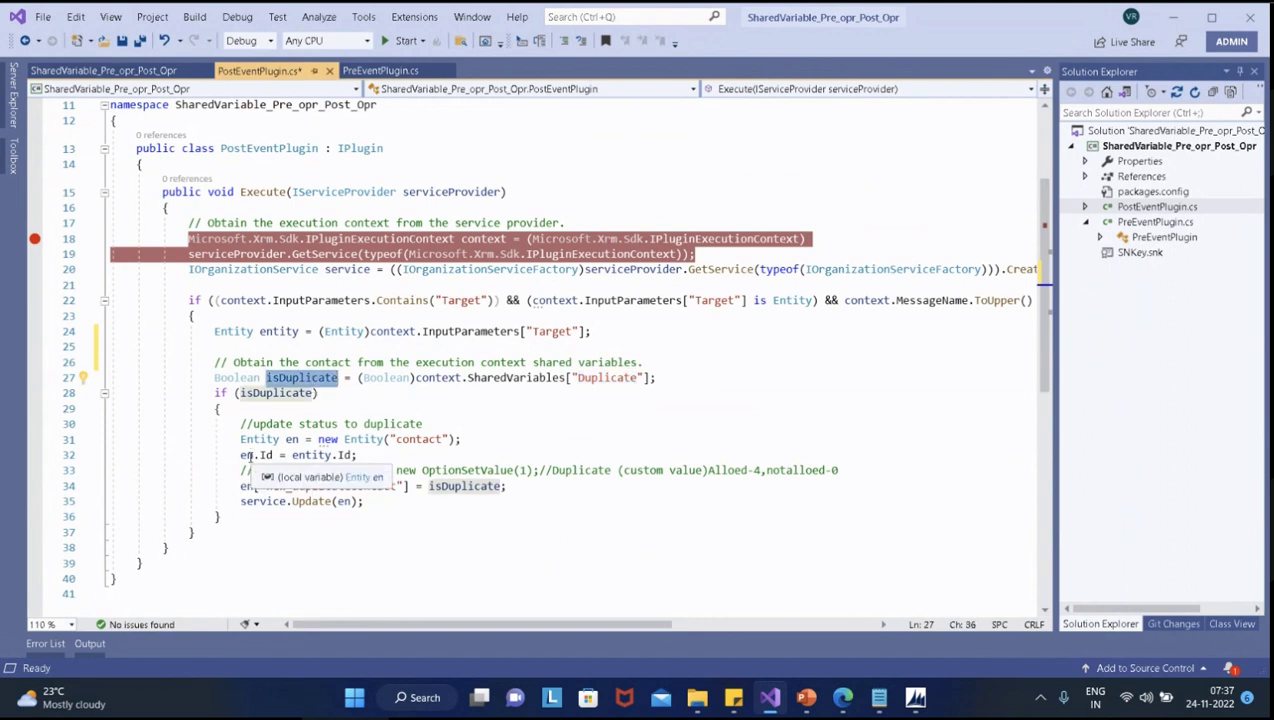
click(559, 510)
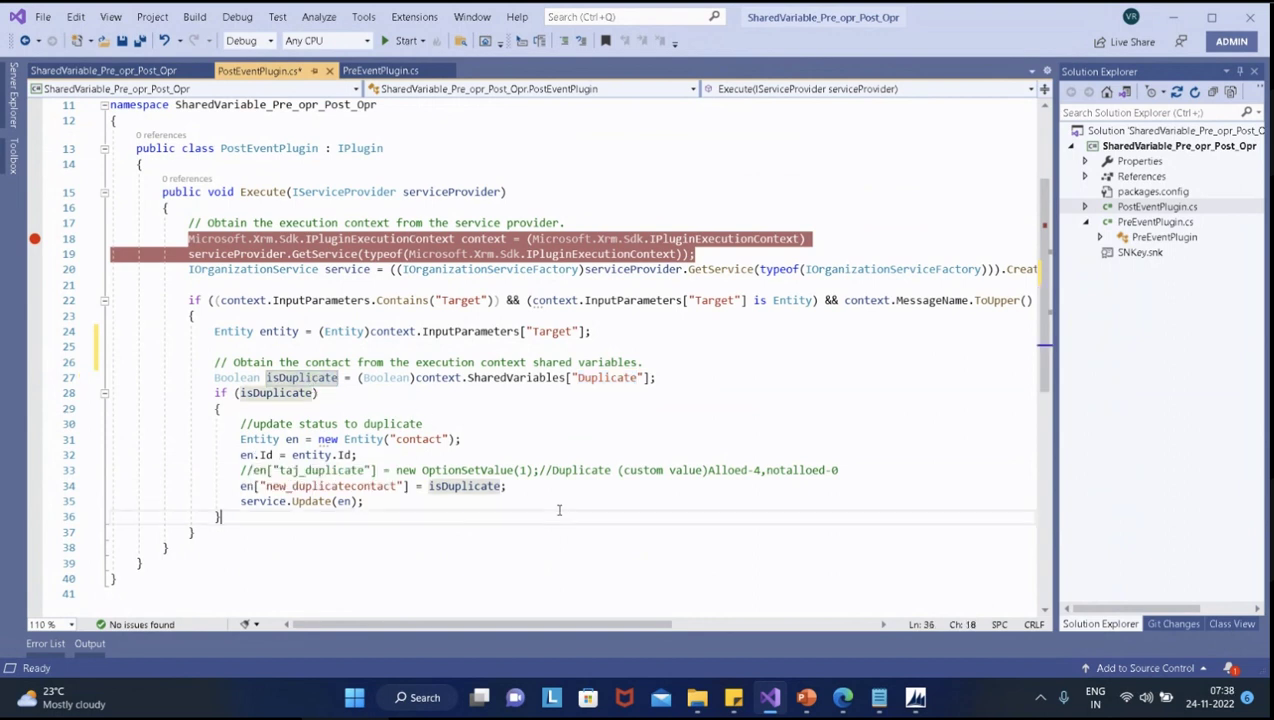
double_click(300, 486)
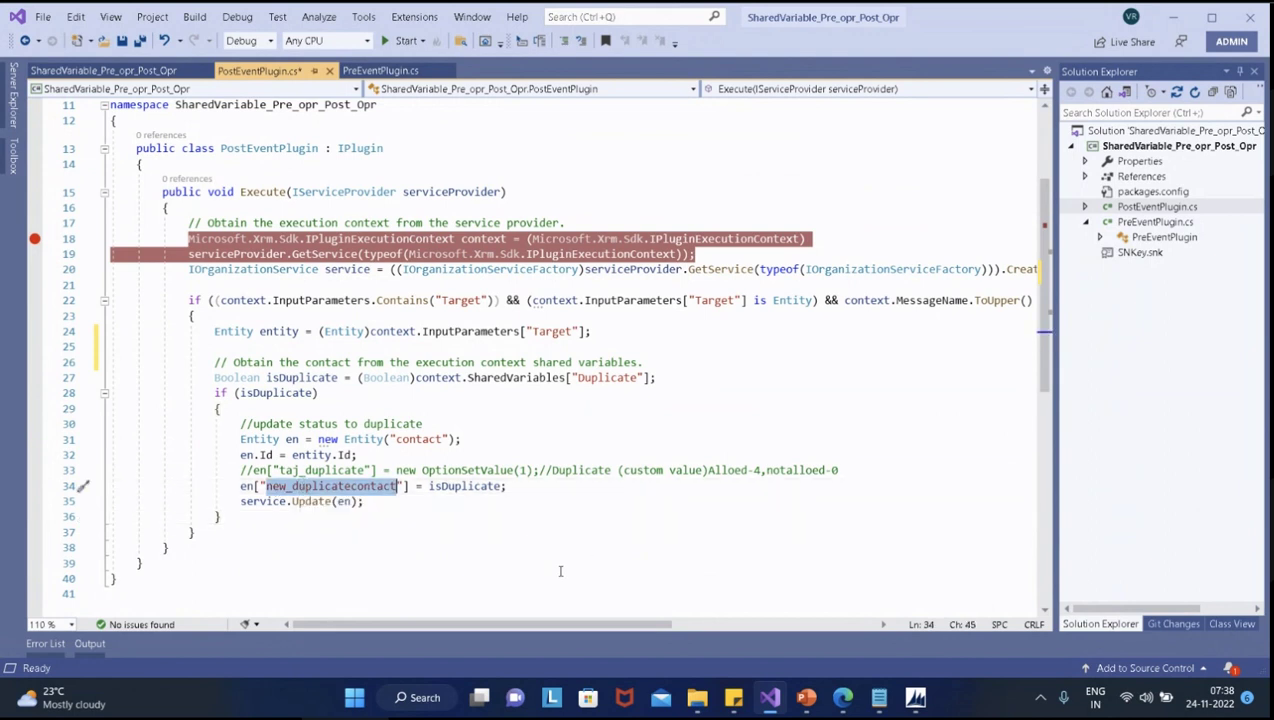
double_click(470, 487)
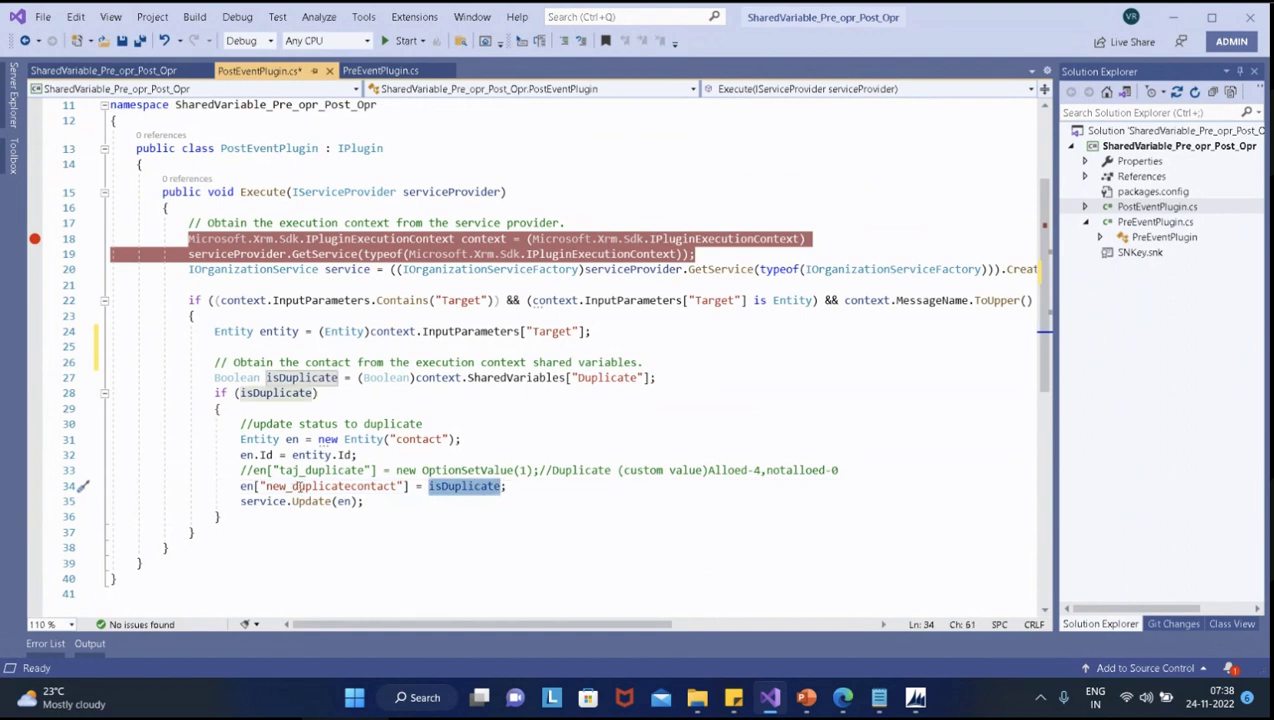
double_click(300, 487)
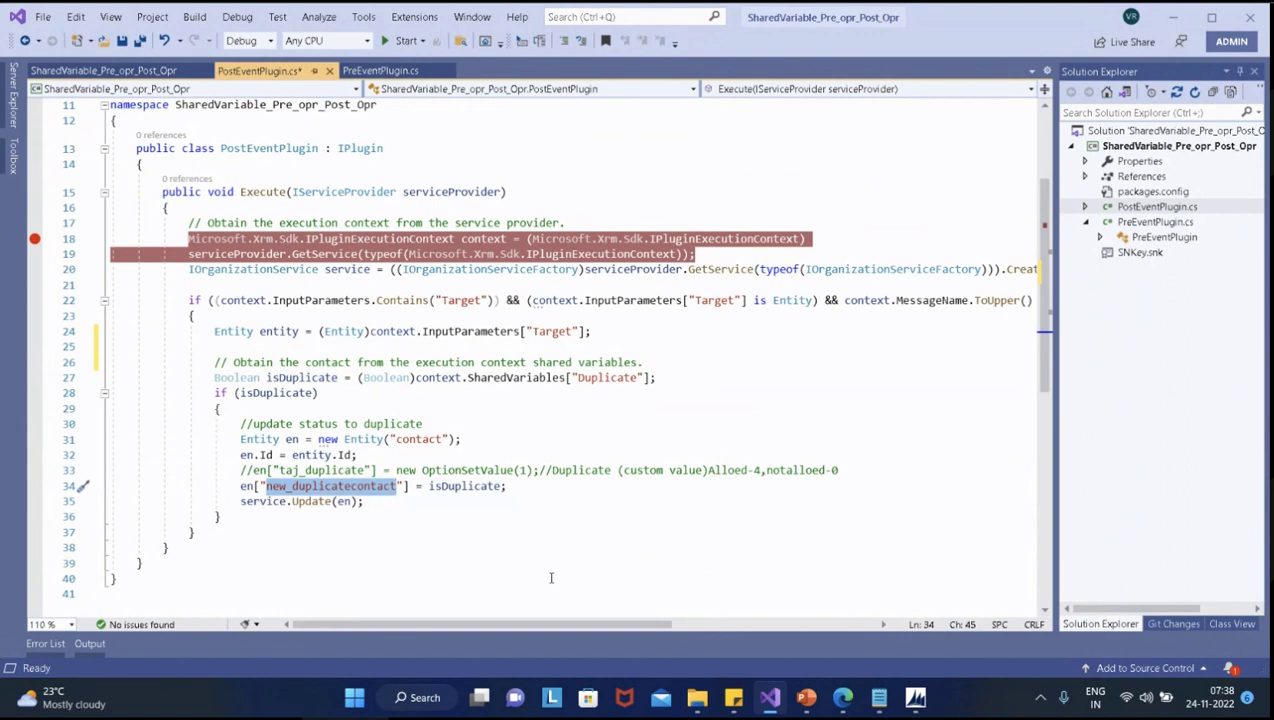
In PreEventPlugin.cs, change the attribute name in the query's AddCondition call to "telephone1"
double_click(1160, 222)
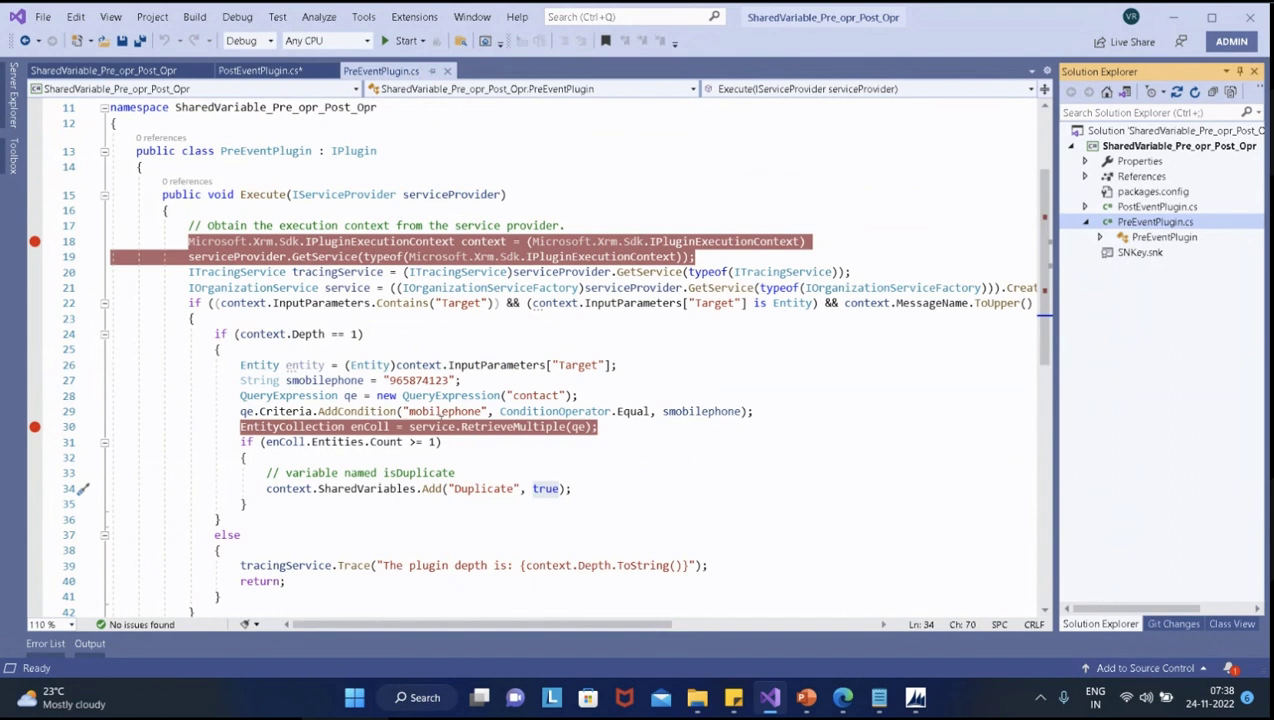
double_click(440, 411)
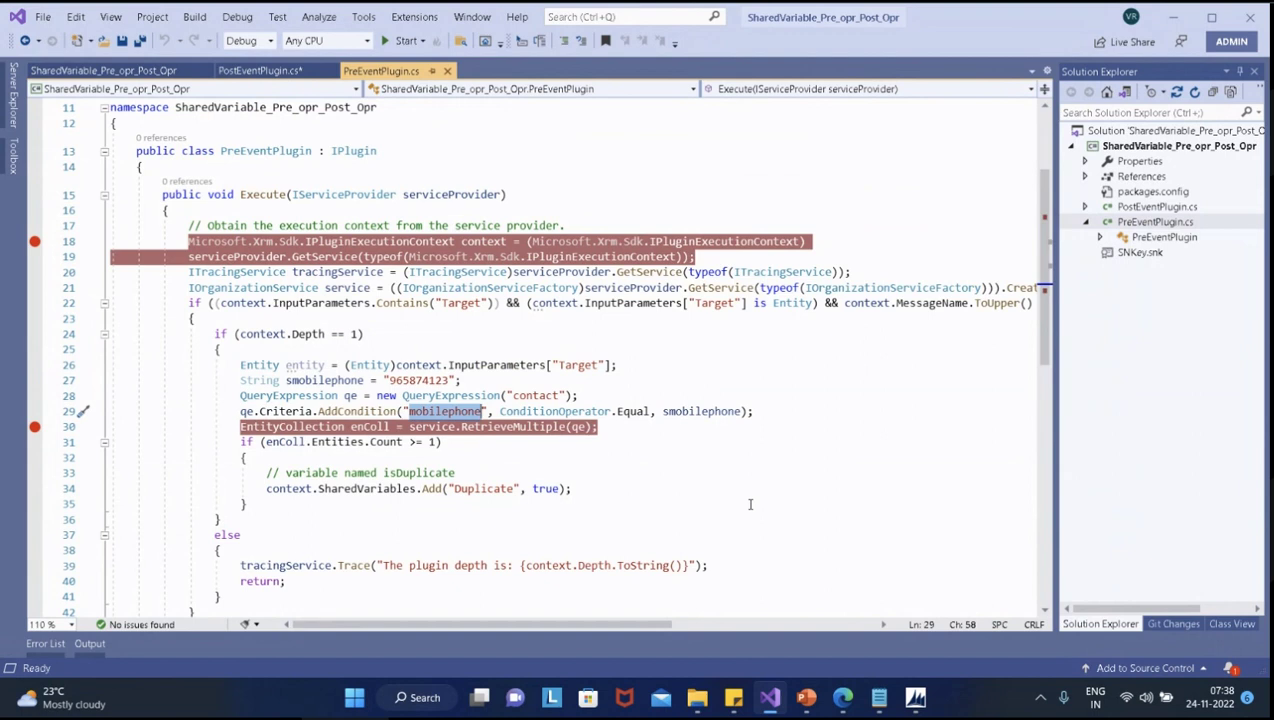
text(telephone)
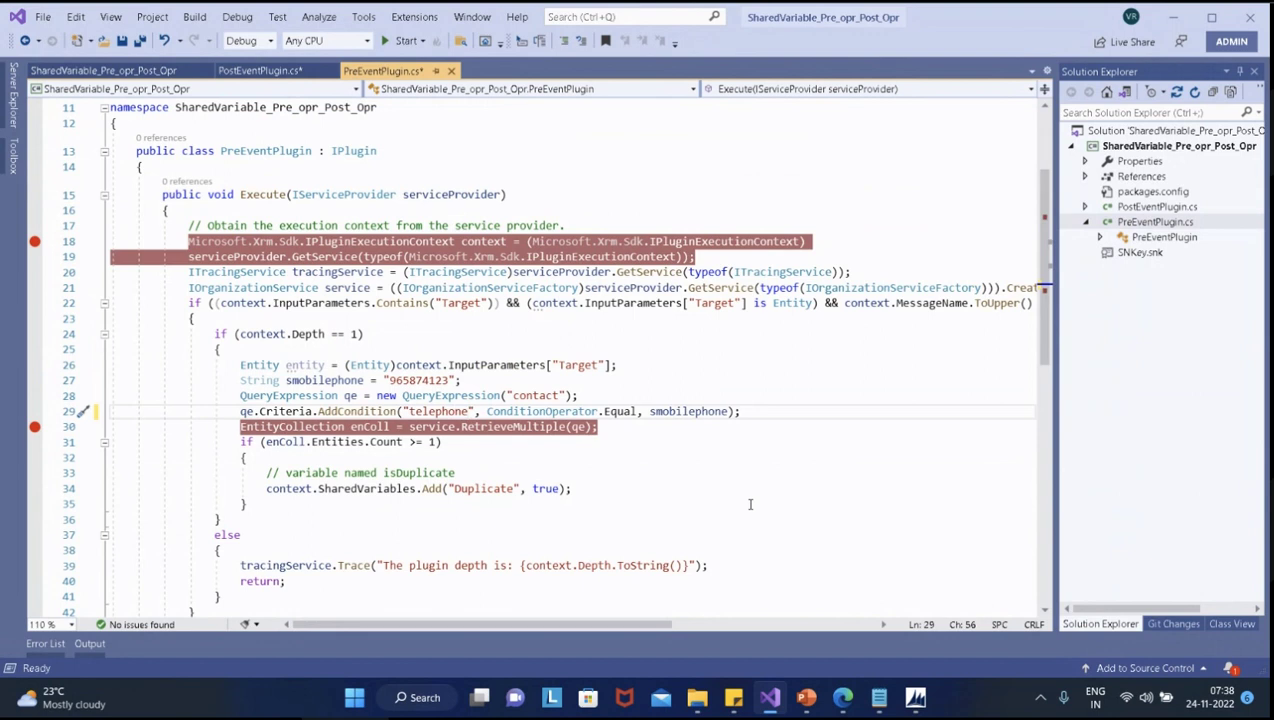
text(1)
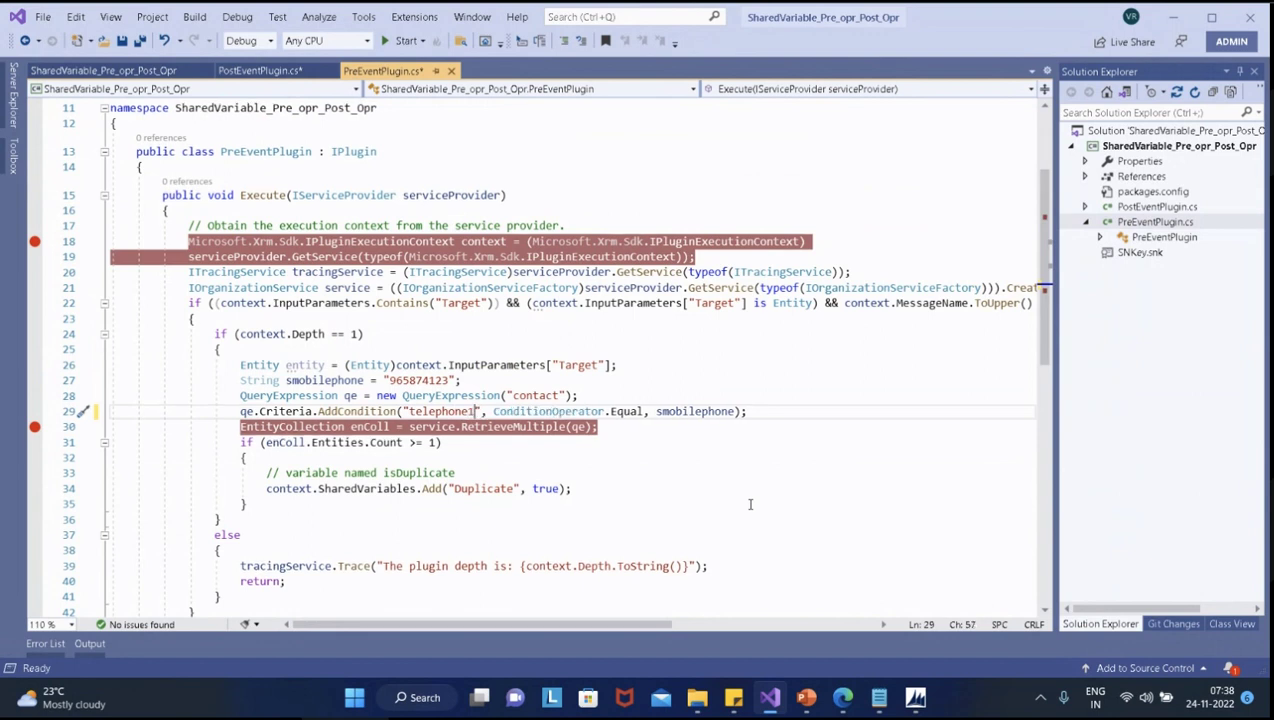
Select the hard-coded smobilephone value, and switch to Edge to view the additional commands on the test RM account record
click(621, 505)
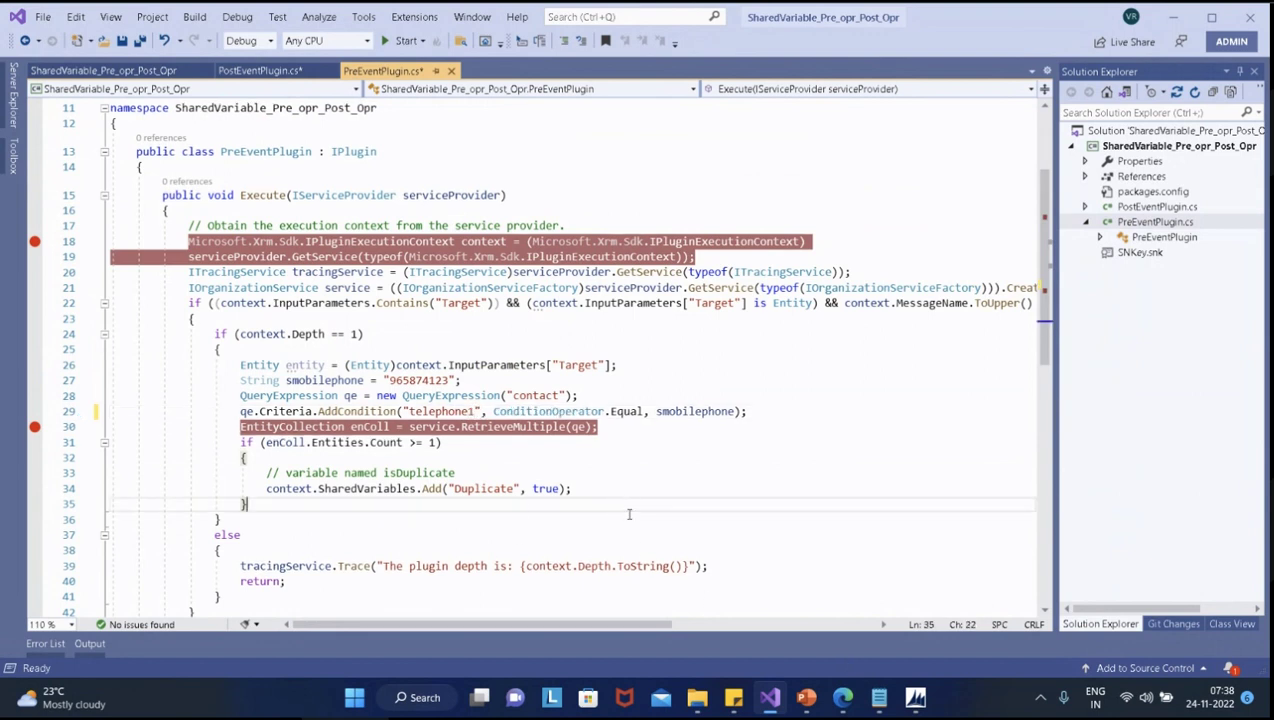
double_click(420, 381)
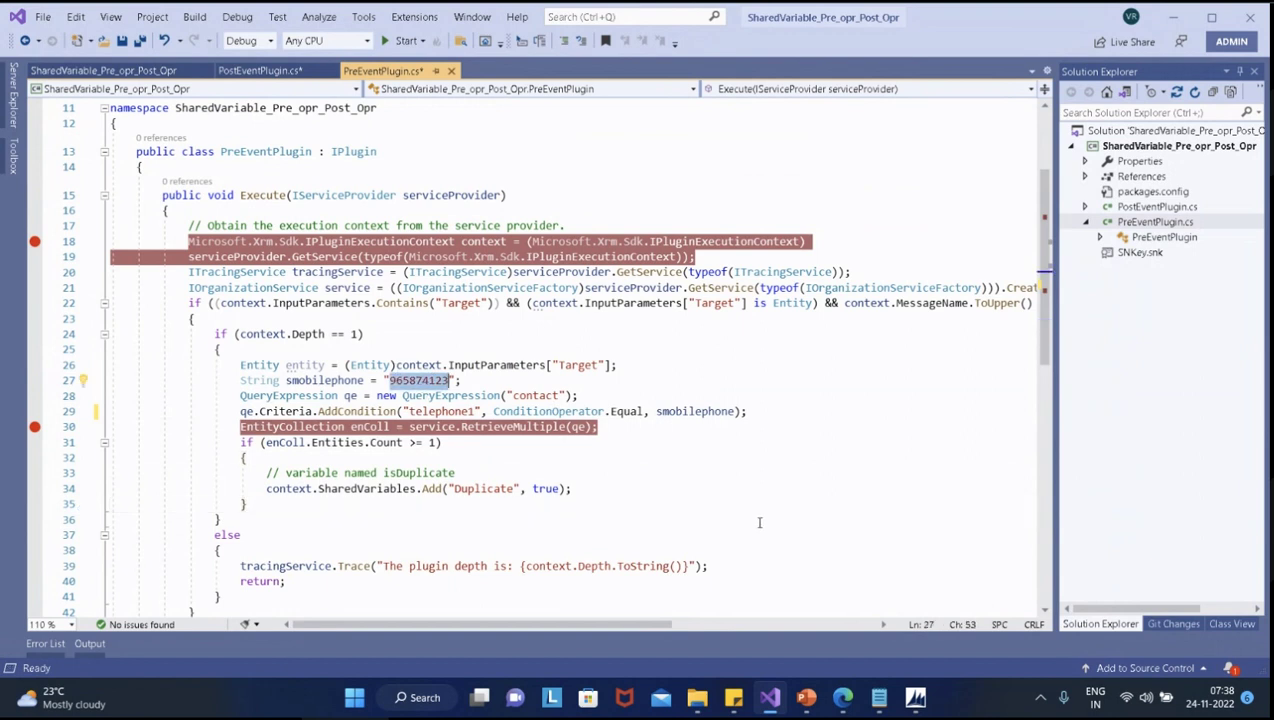
click(842, 700)
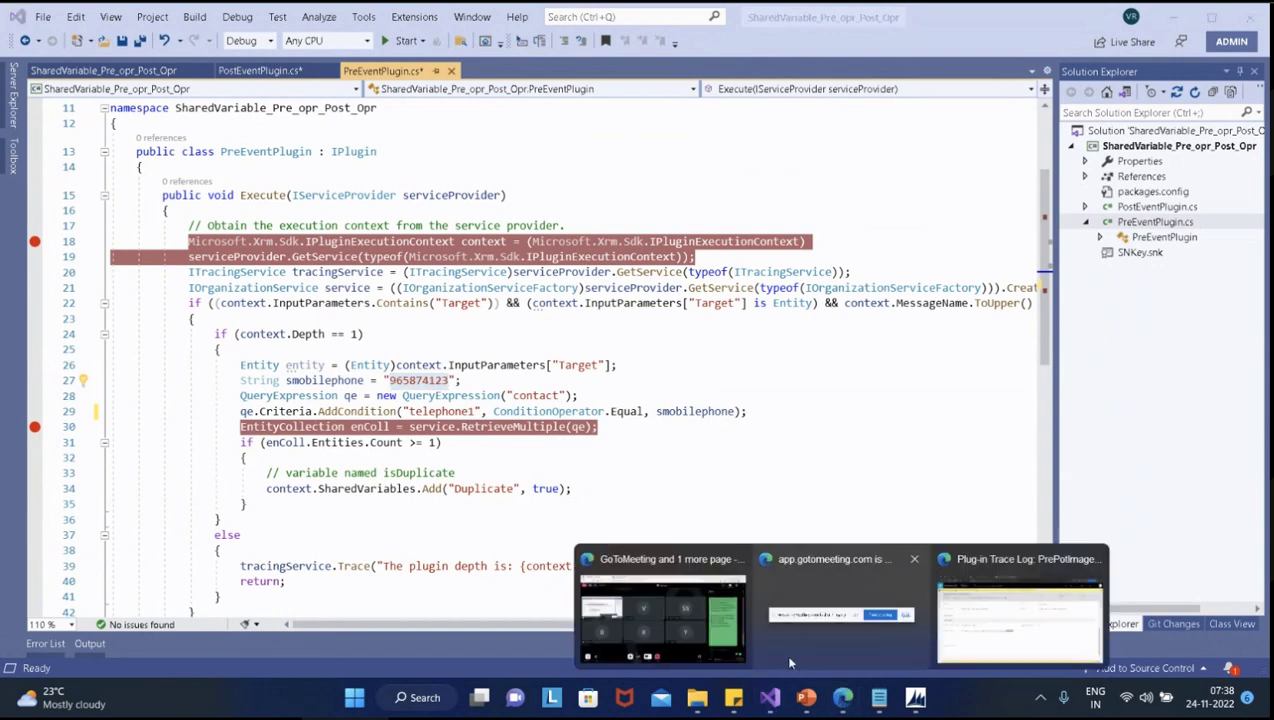
click(1020, 615)
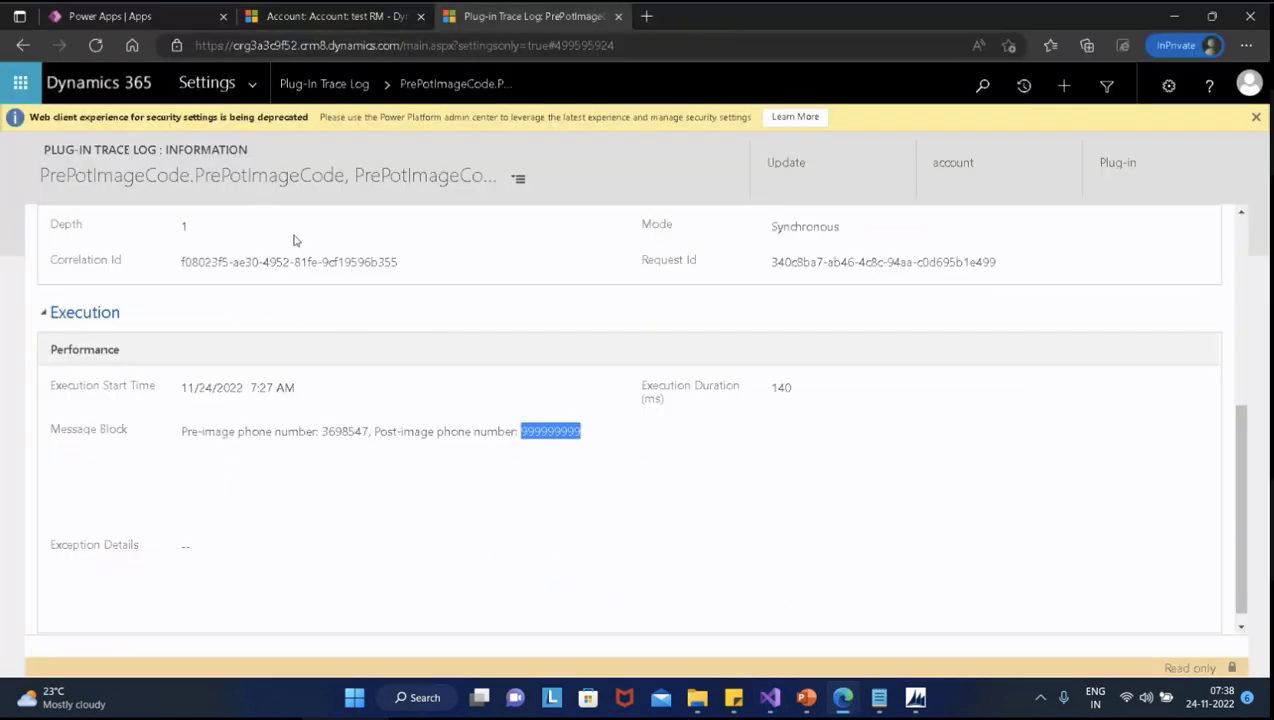
click(323, 21)
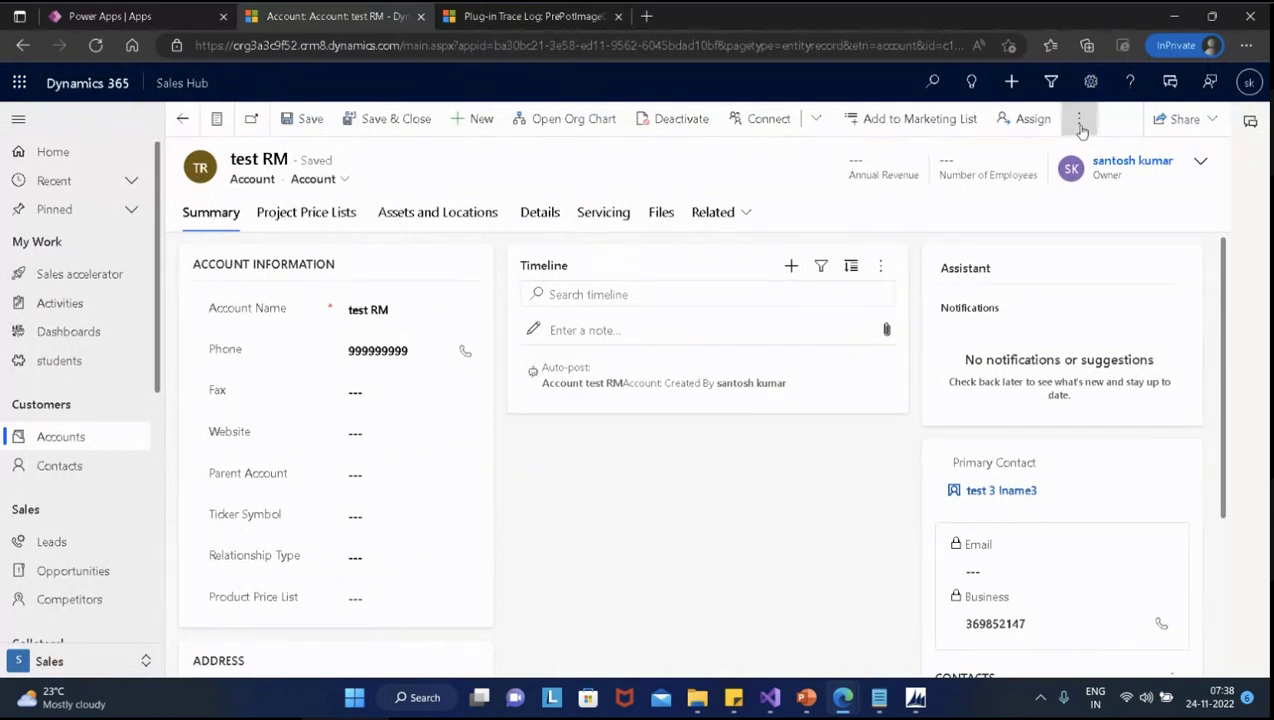
click(1079, 122)
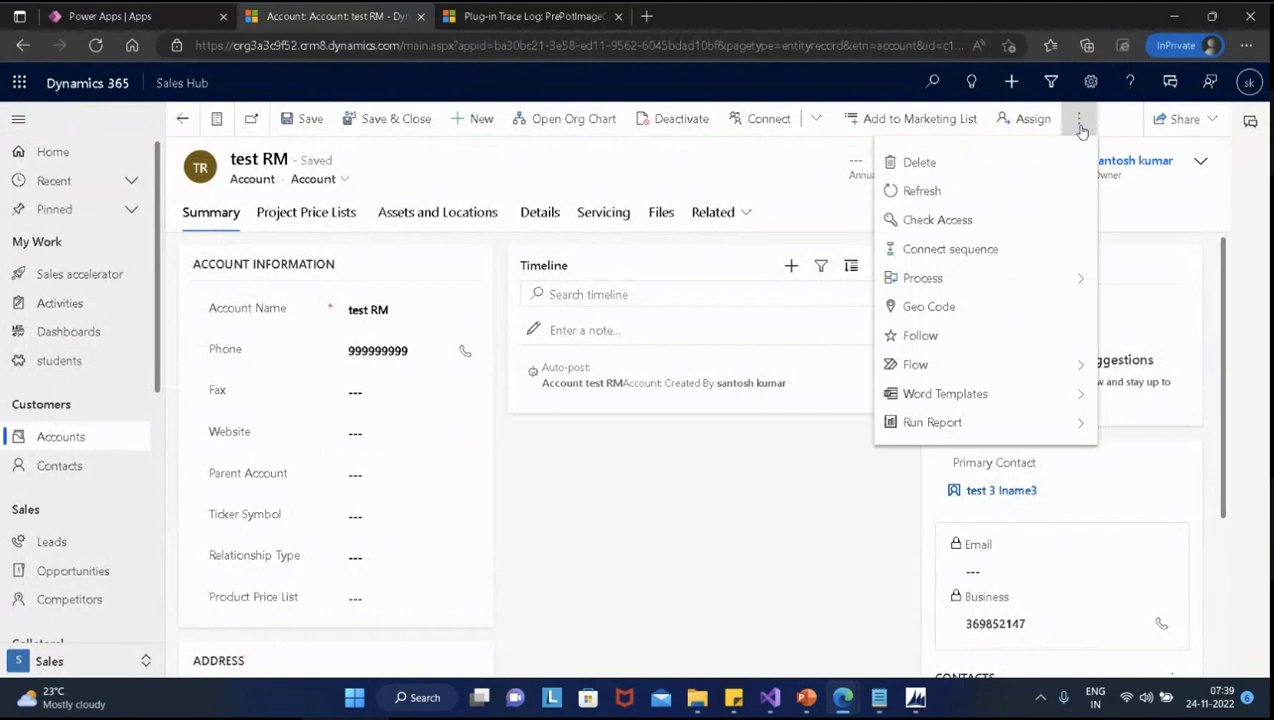
In Power Apps, open the Account table from the Dataverse tables
click(124, 18)
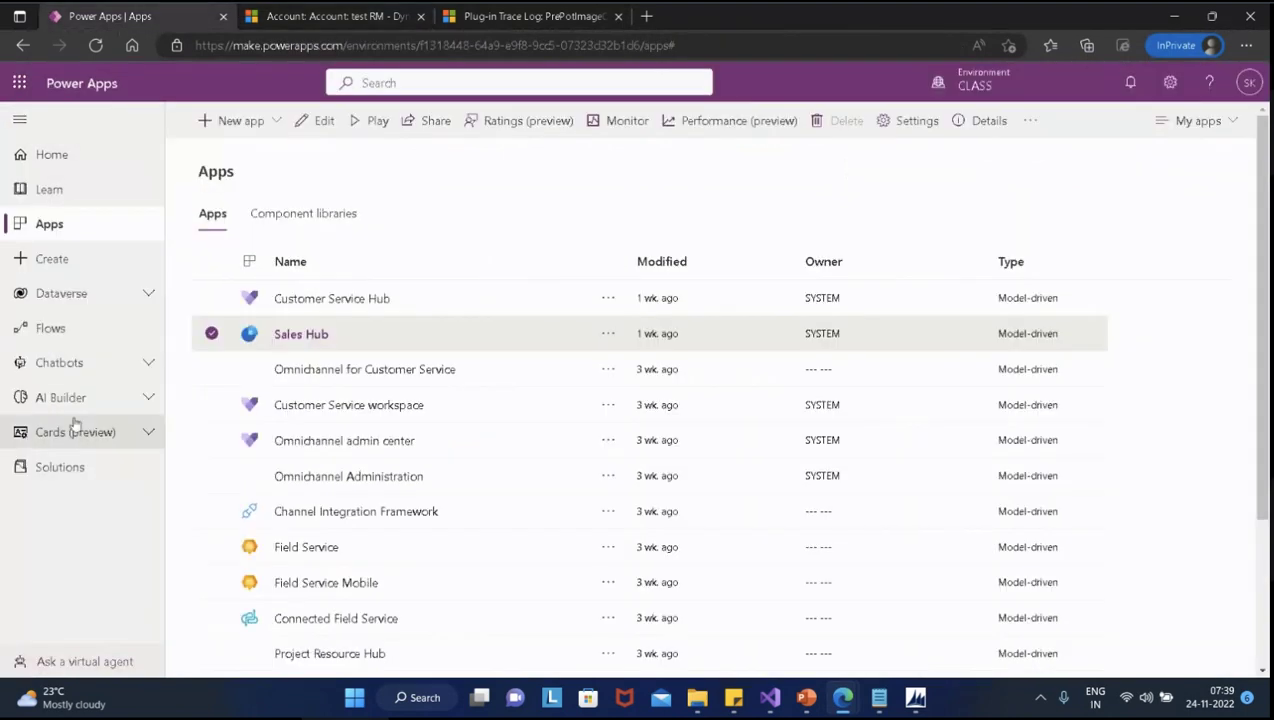
click(114, 296)
click(80, 330)
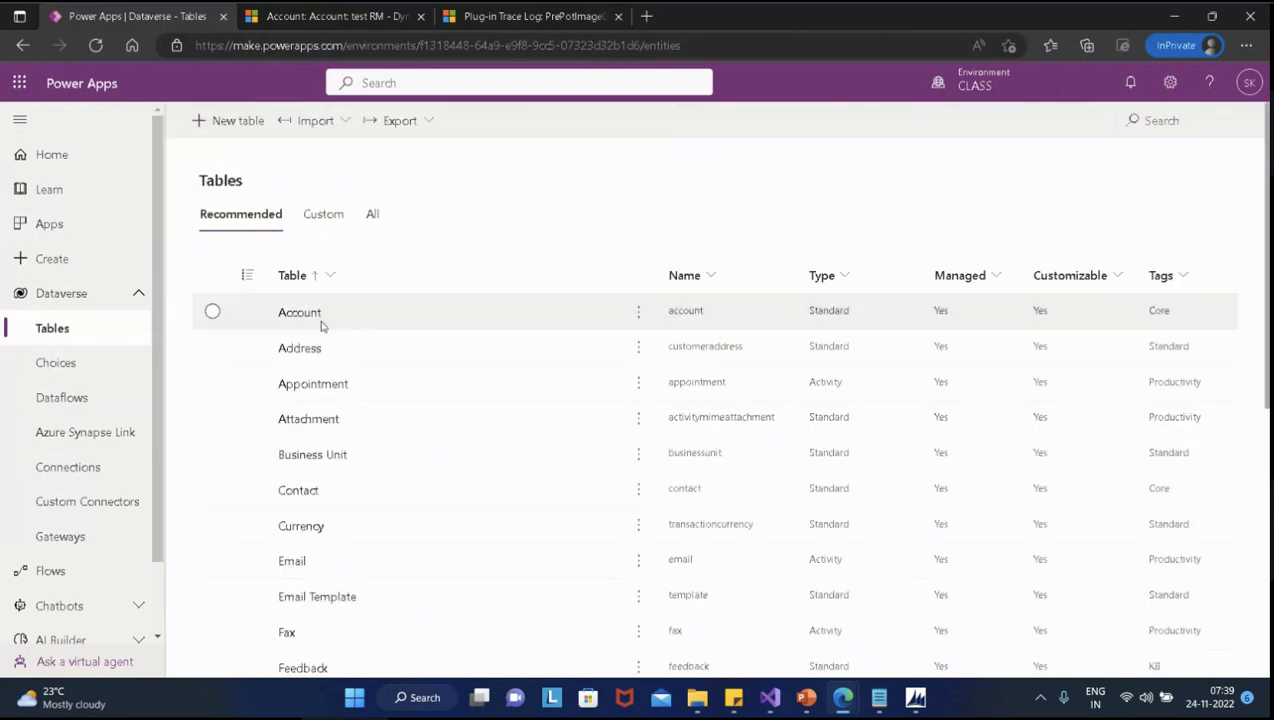
click(213, 314)
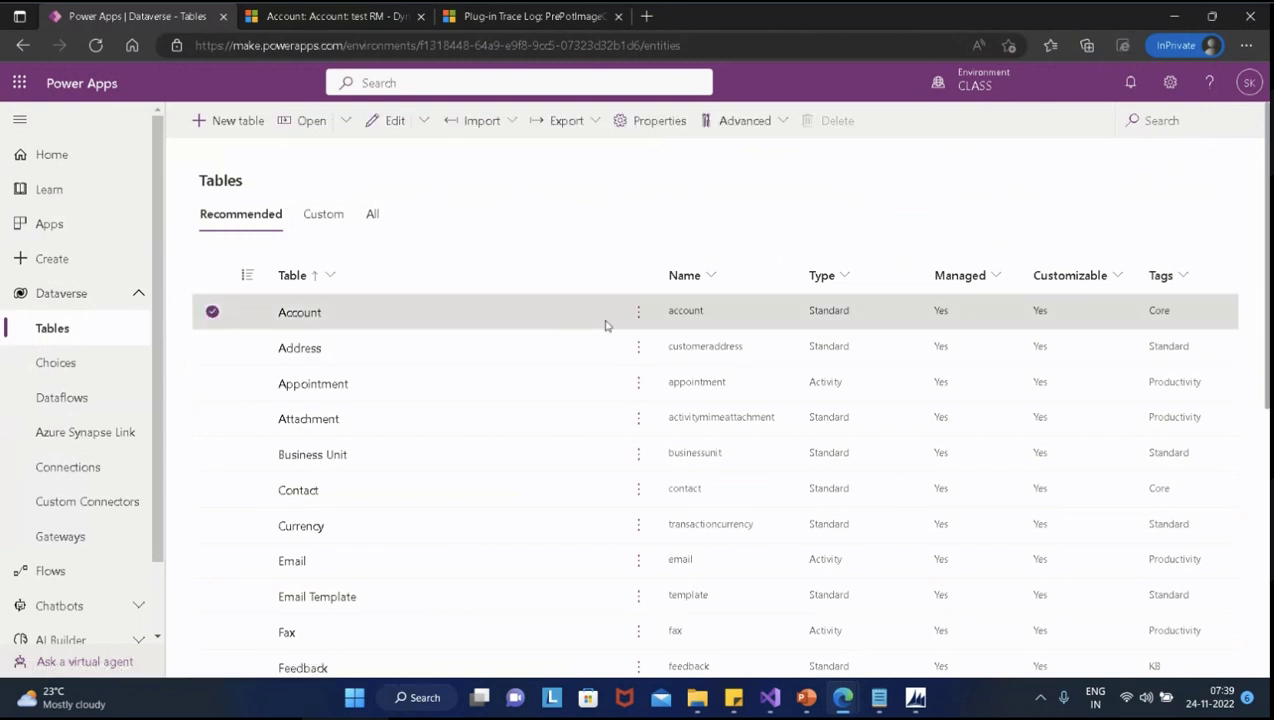
click(638, 314)
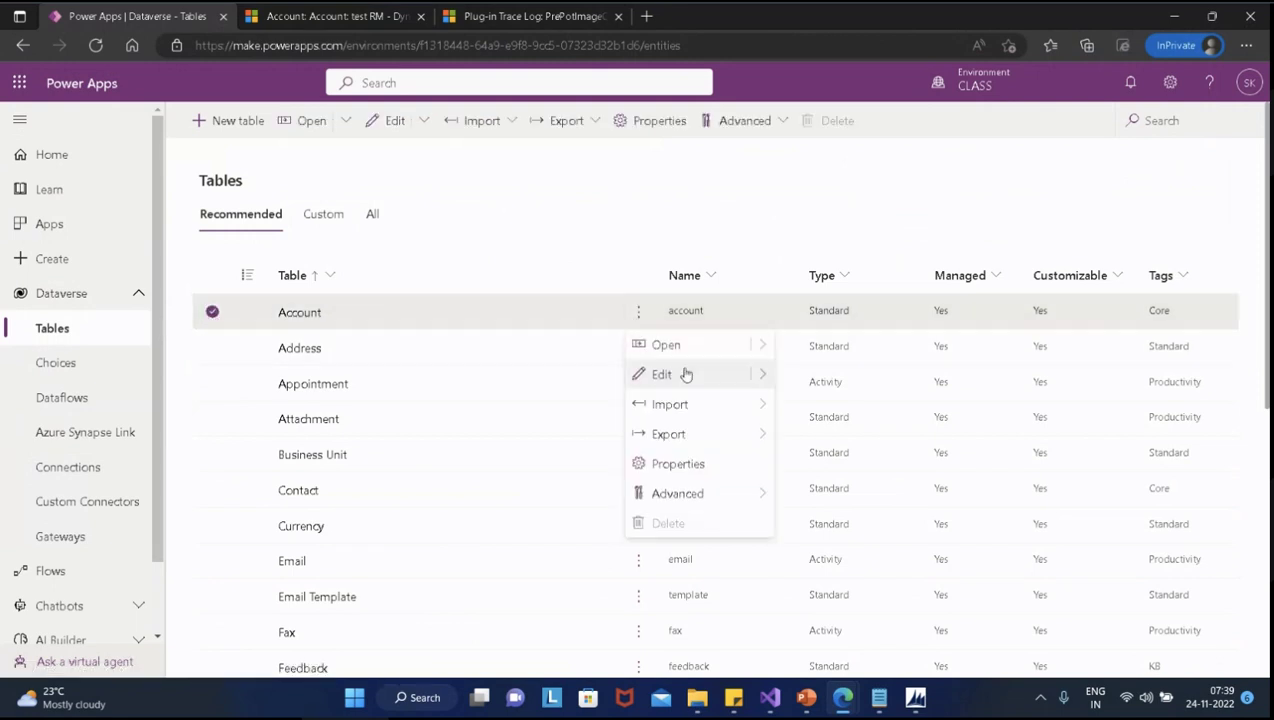
click(762, 375)
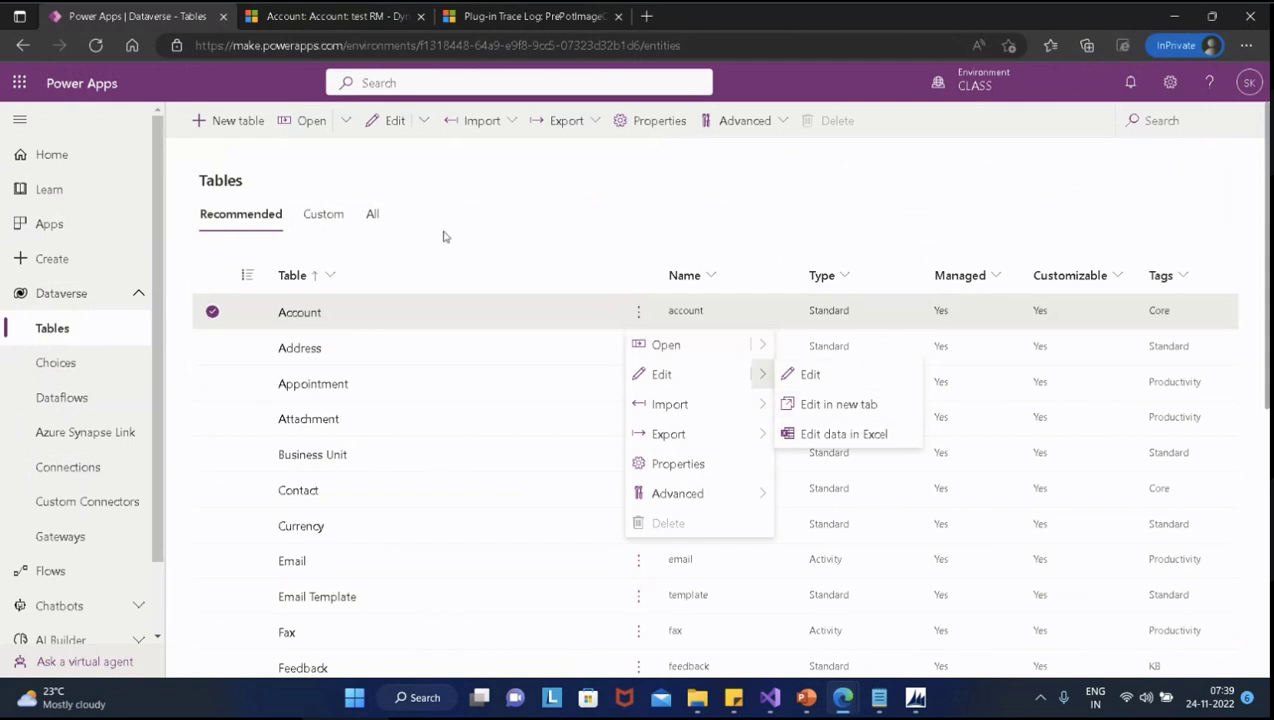
click(295, 321)
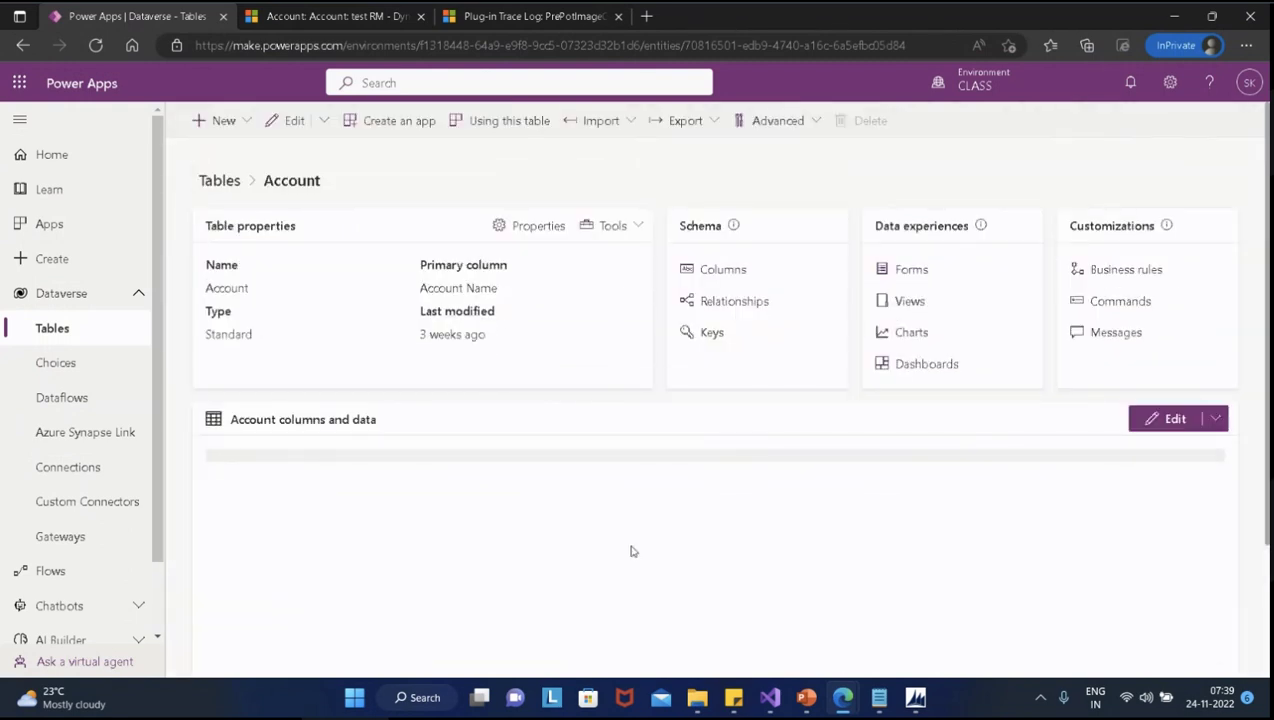
Add and save an Account column with the display name new_duplicatecontact and data type Single line of text
click(724, 272)
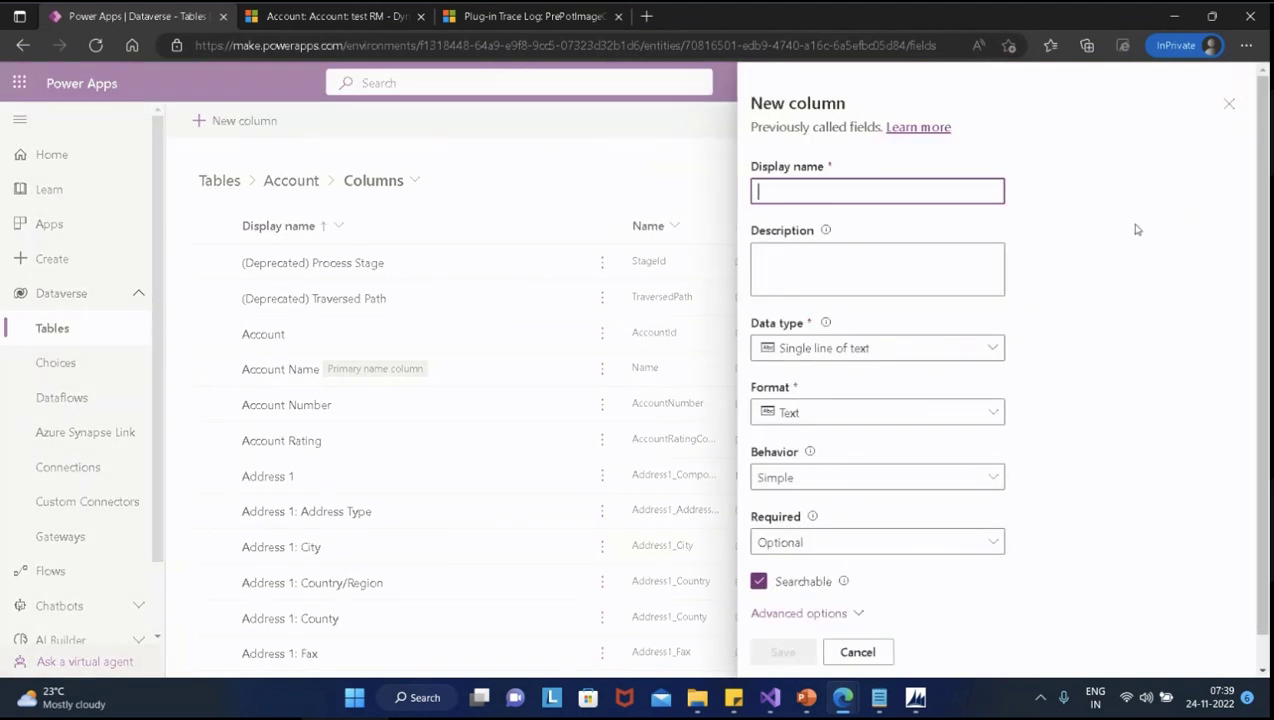
text(new_duplicatecontact)
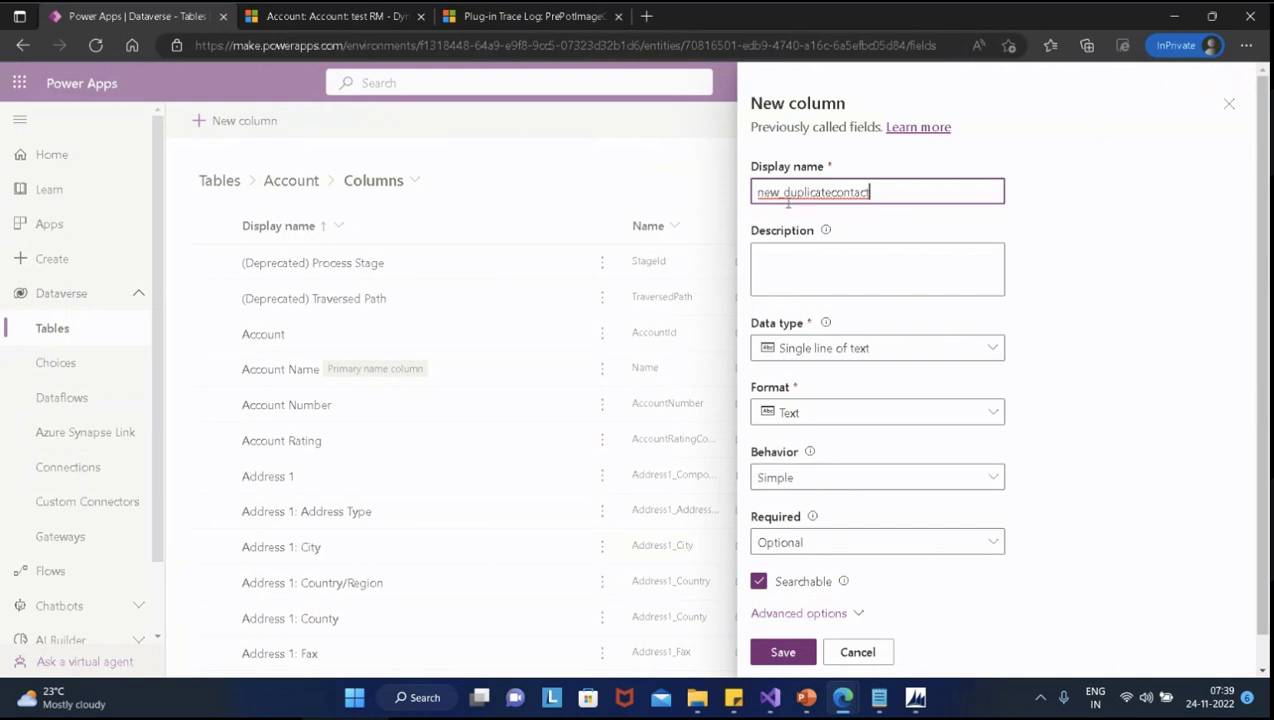
drag(785, 192, 695, 207)
click(866, 276)
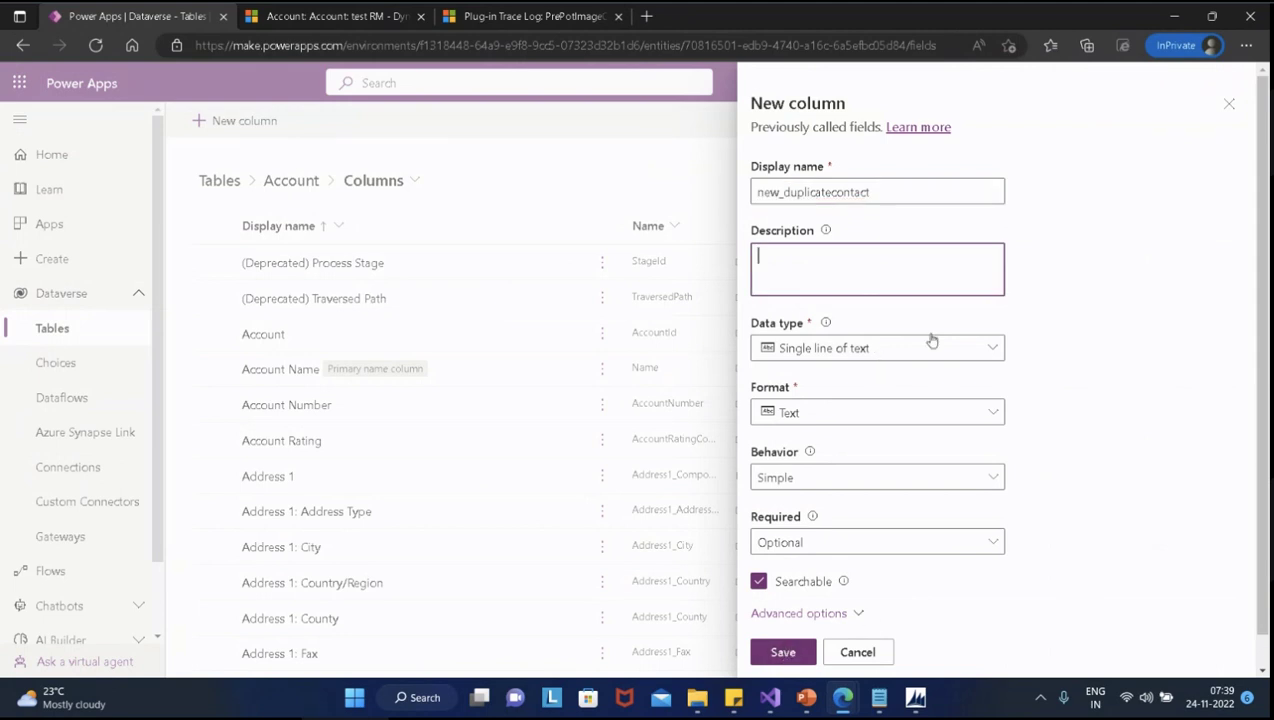
click(790, 653)
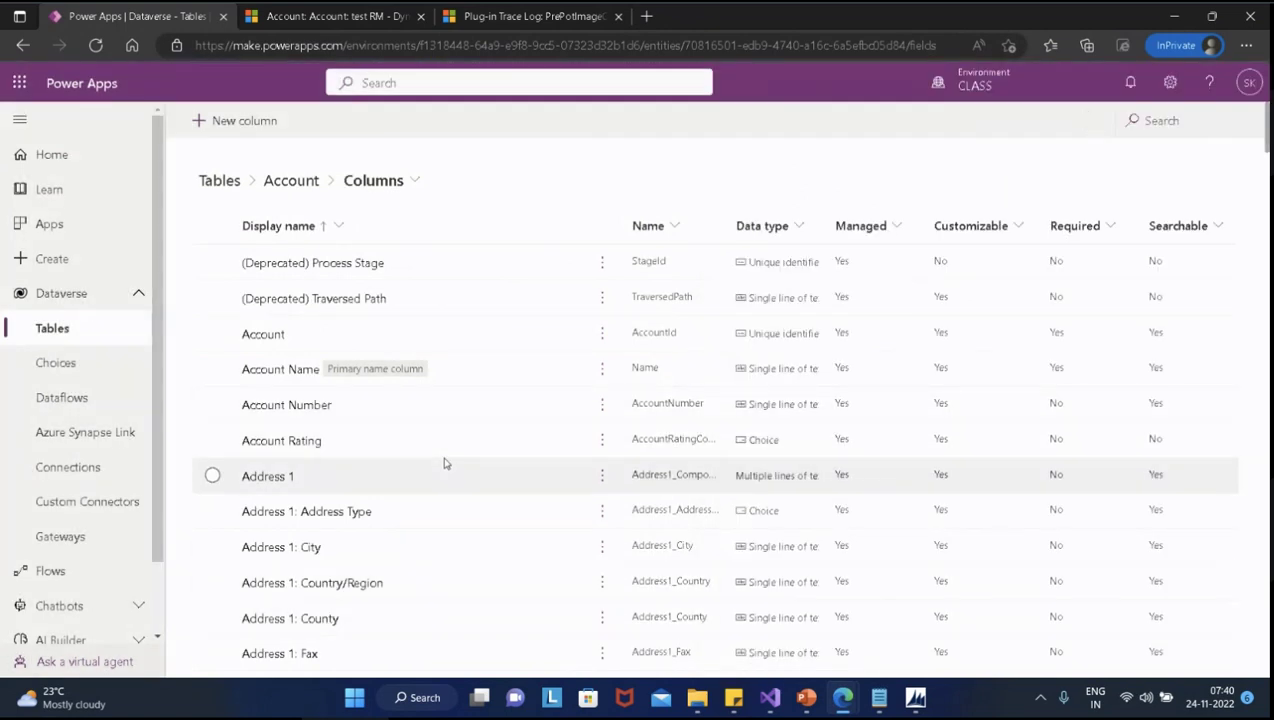
Find the new_duplicatecontact column in the Account table's column list and clear the page search
scroll(445, 463, down, 15)
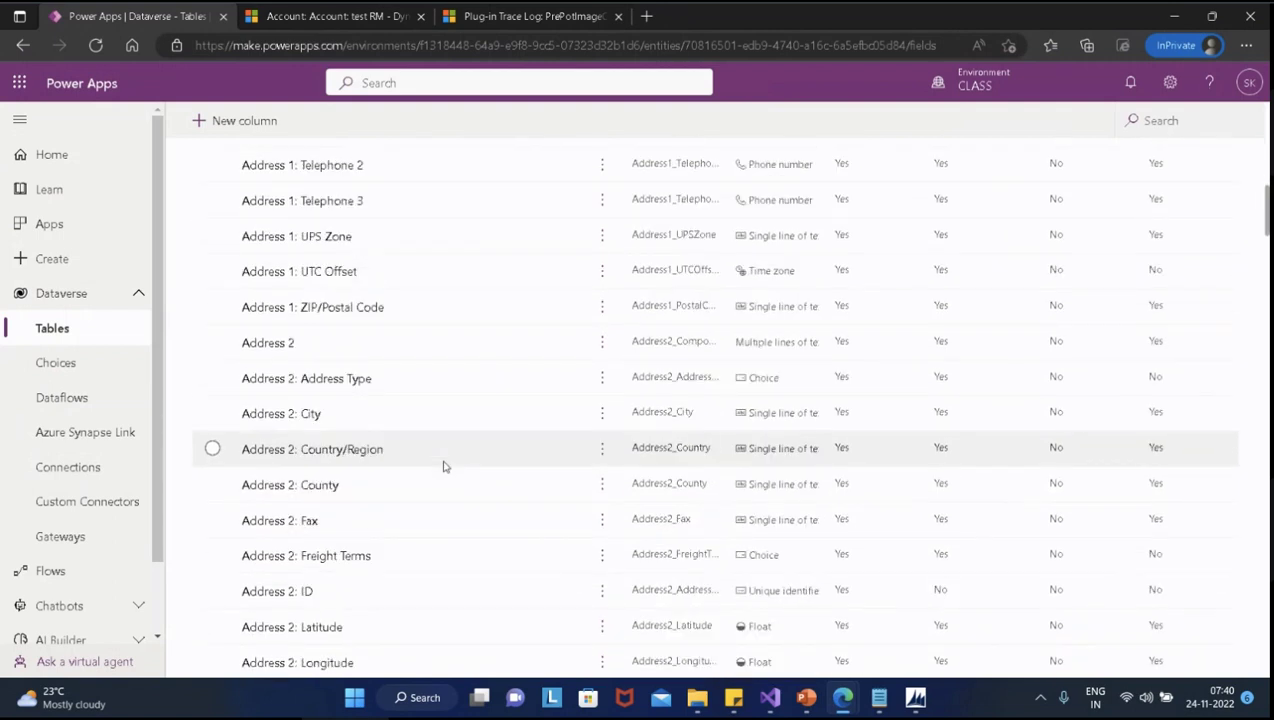
scroll(445, 467, down, 1)
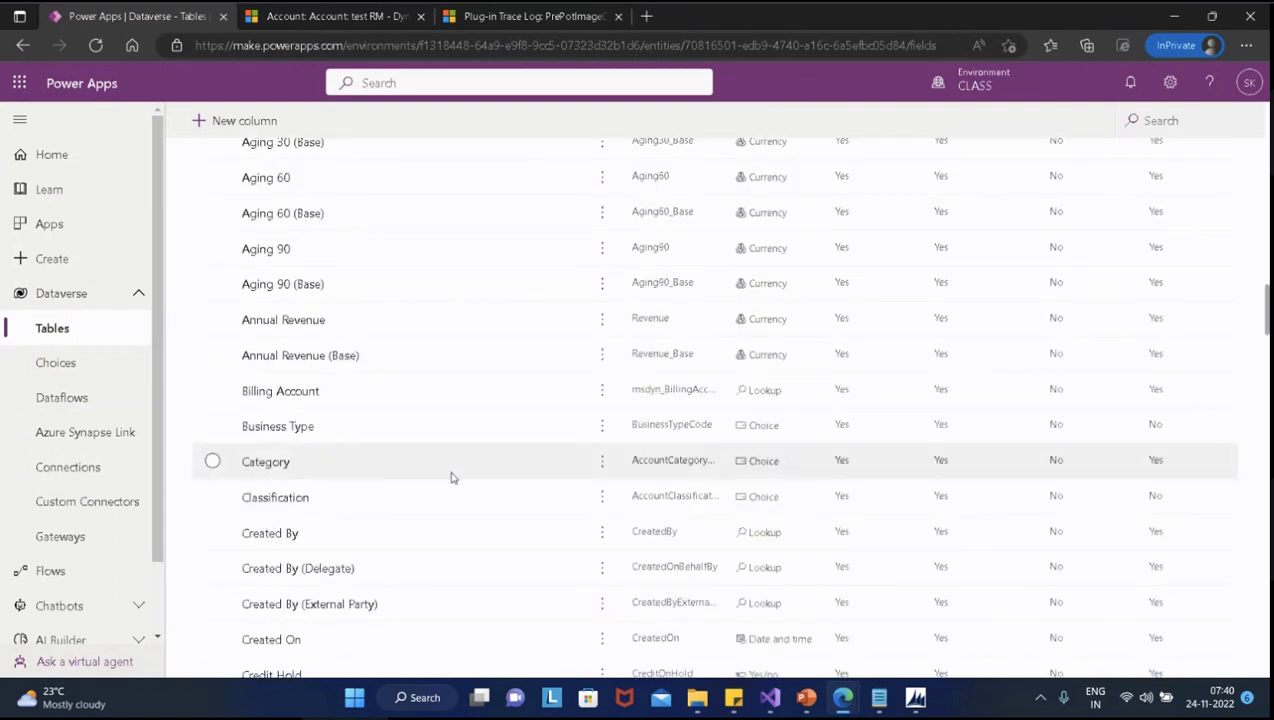
key(ctrl+f)
click(562, 87)
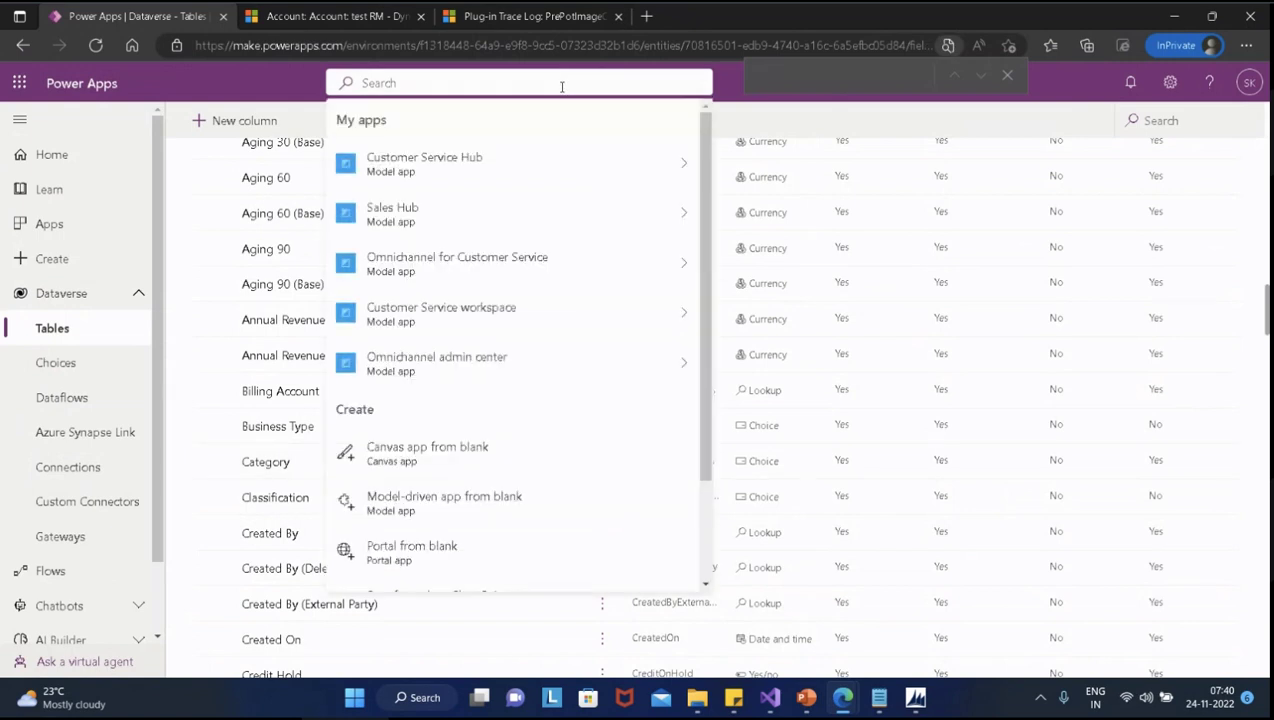
click(841, 74)
text(new_duplicatecontact)
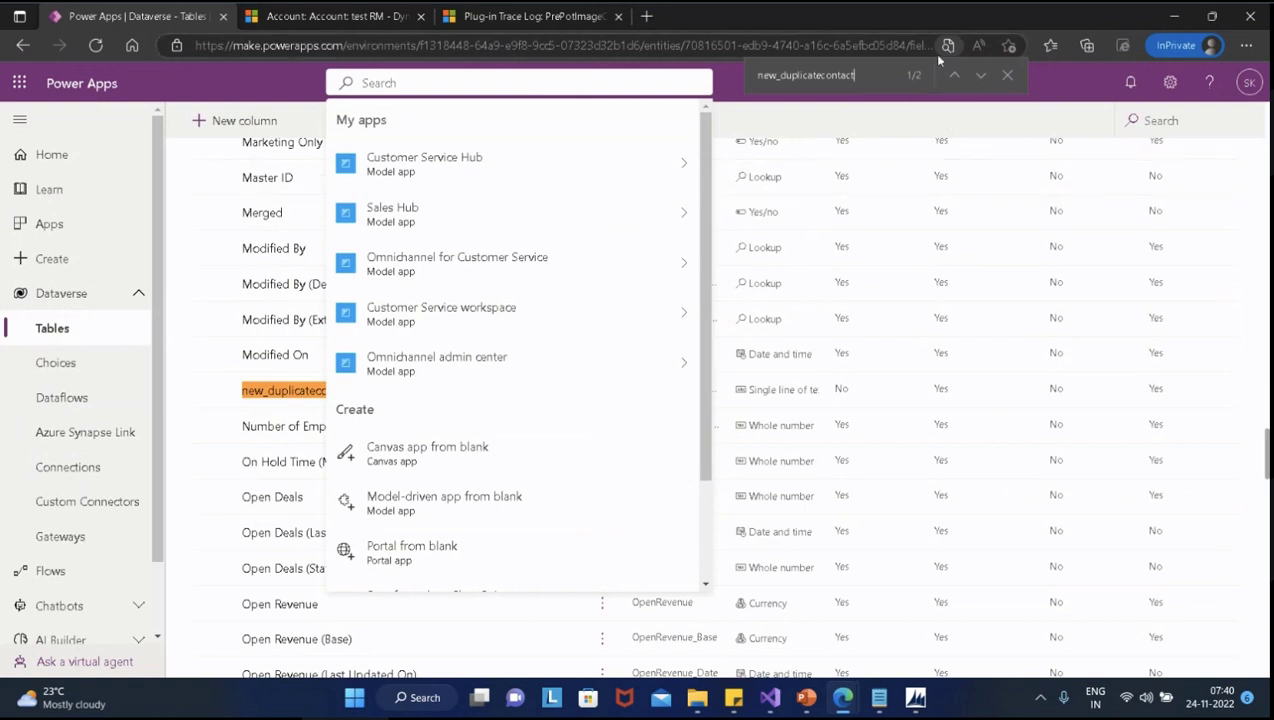
key(ctrl+a)
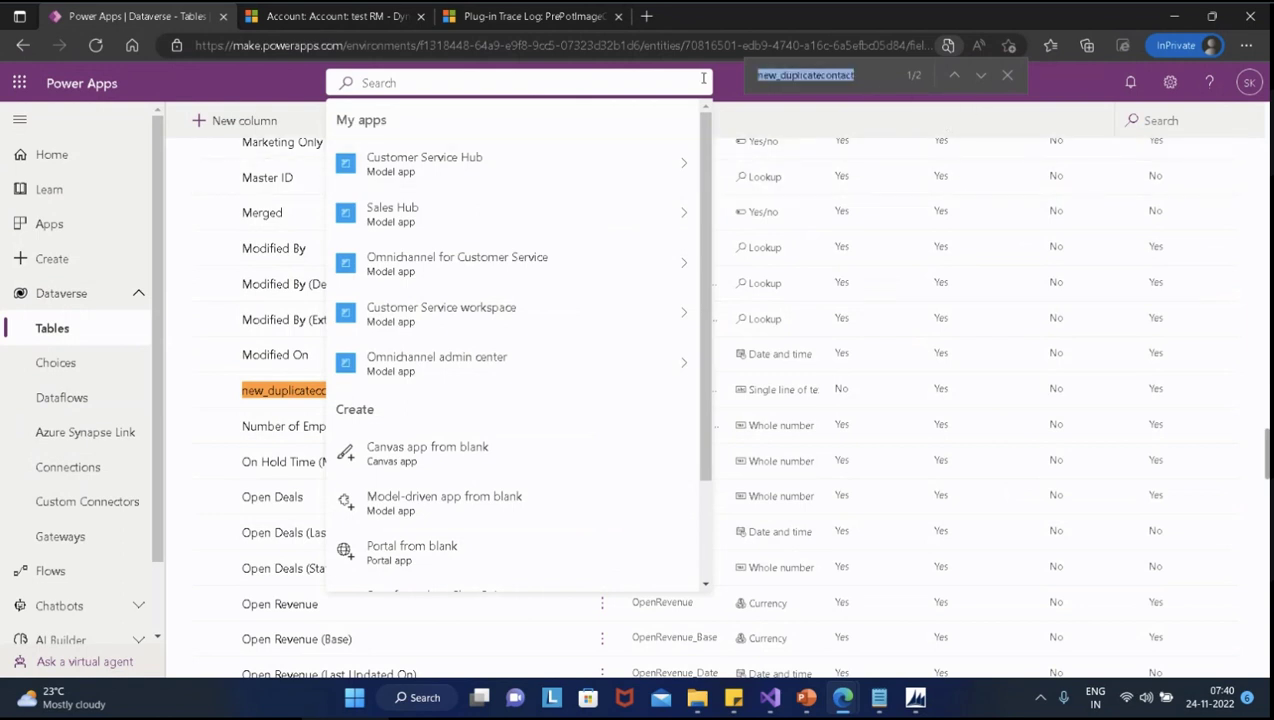
key(BackSpace)
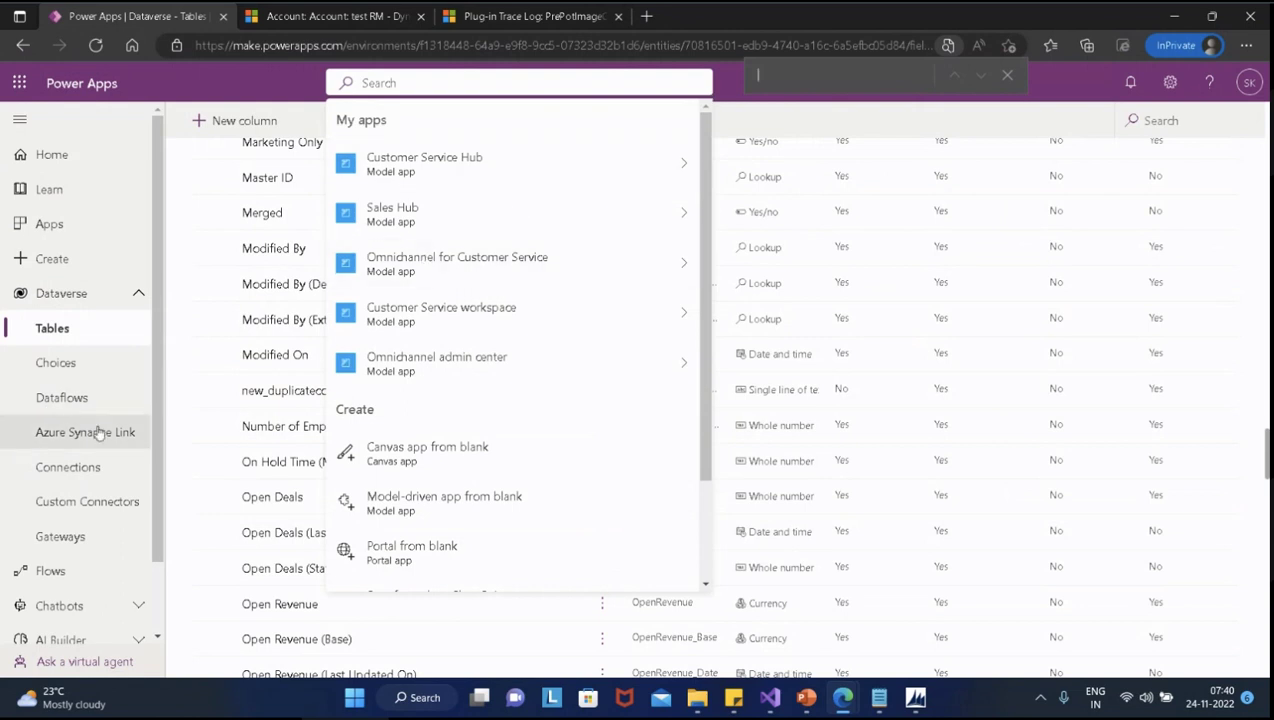
Open the settings of the new_duplicatecontact column, check its available data types and close them without changes
click(209, 390)
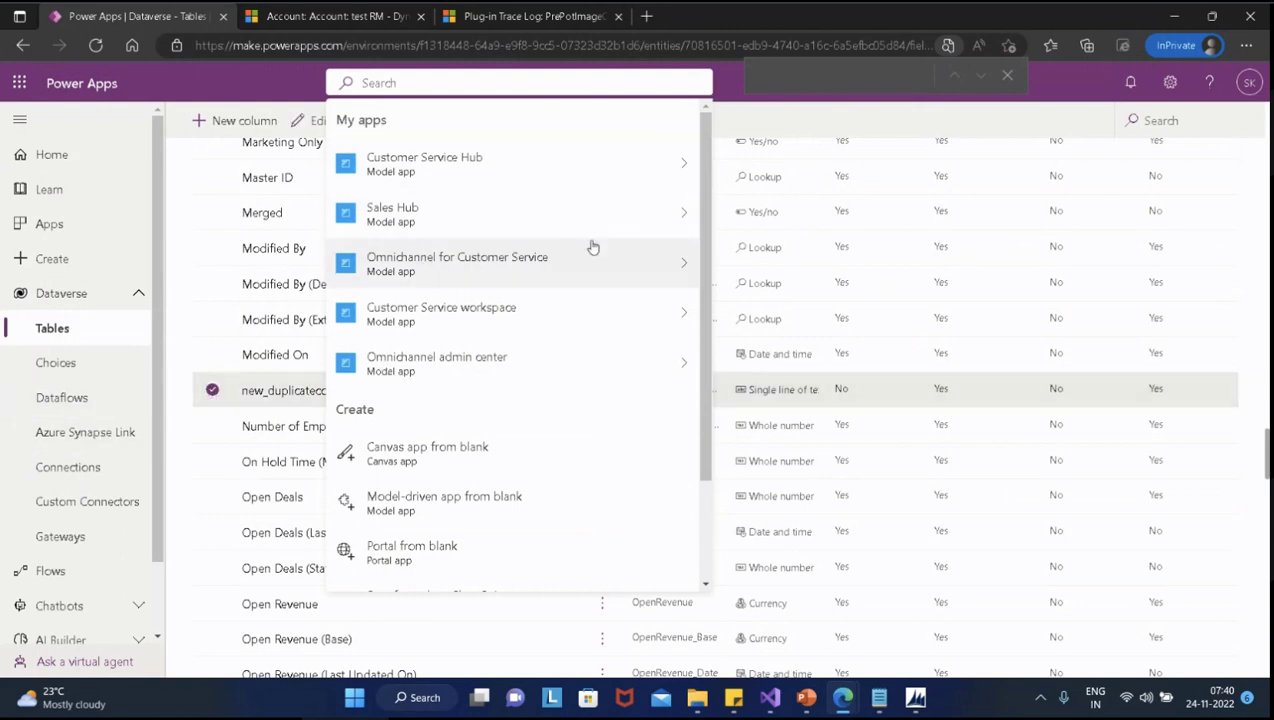
click(212, 390)
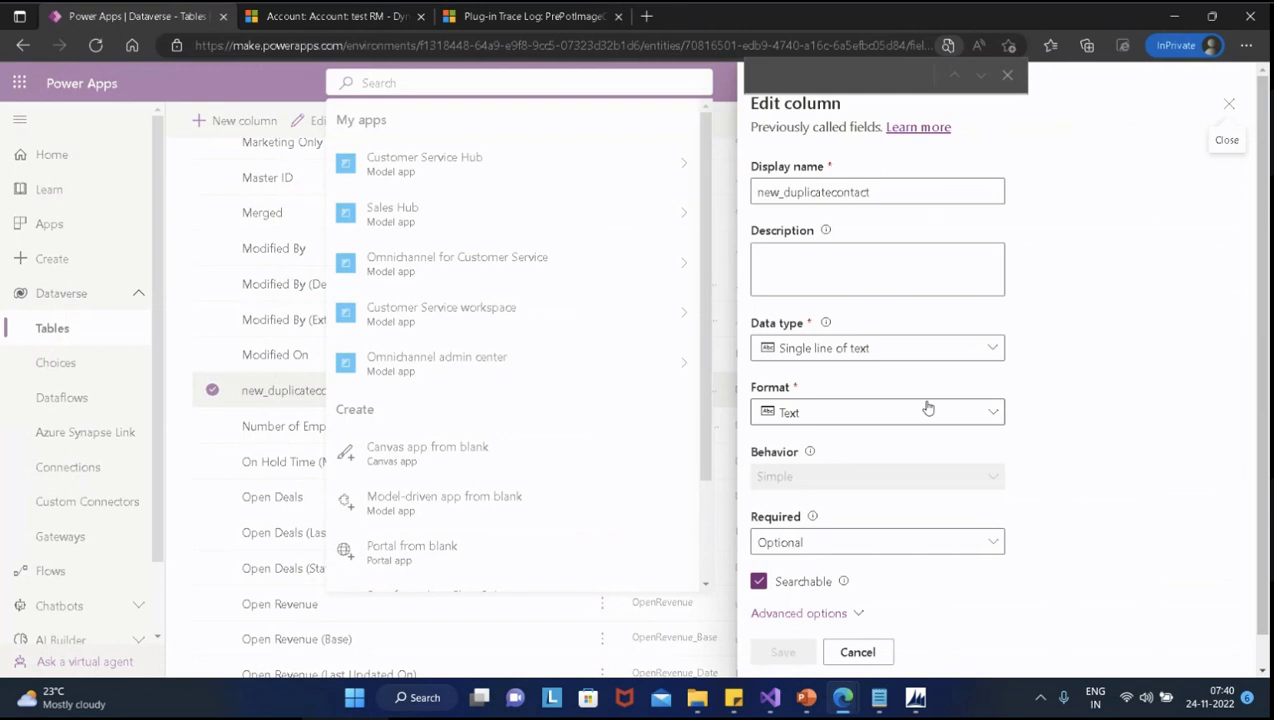
click(963, 356)
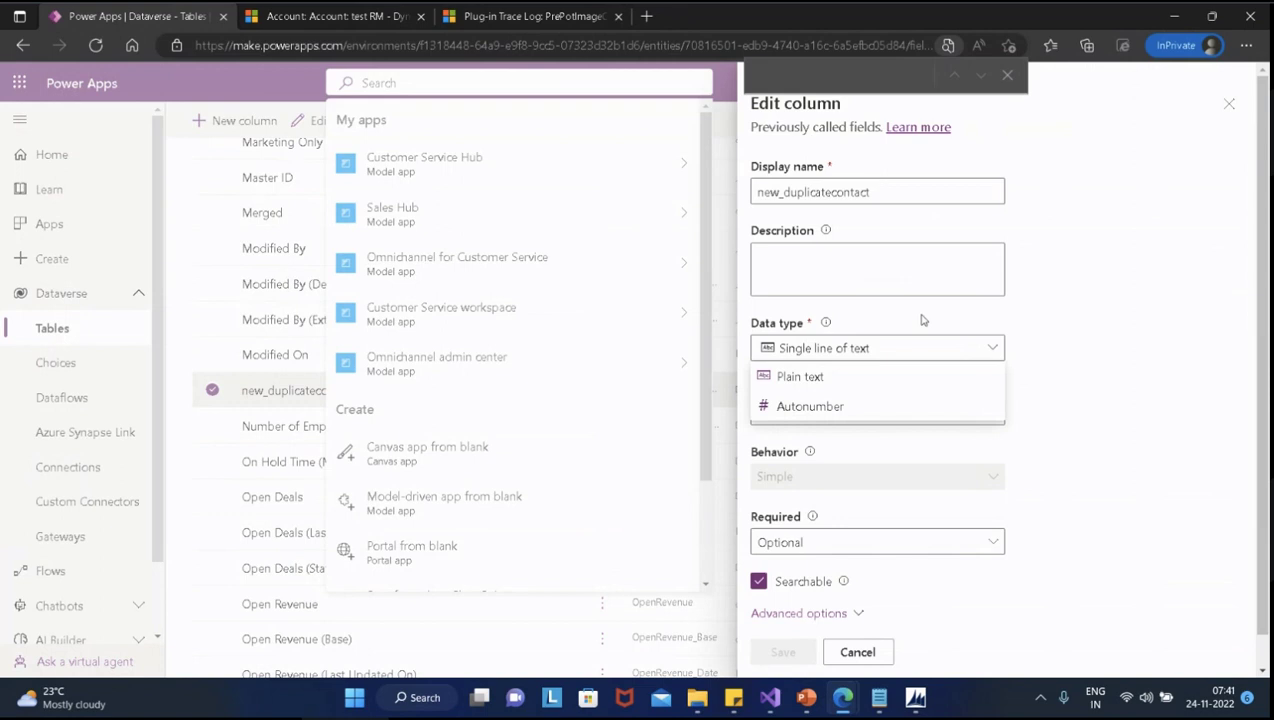
click(890, 340)
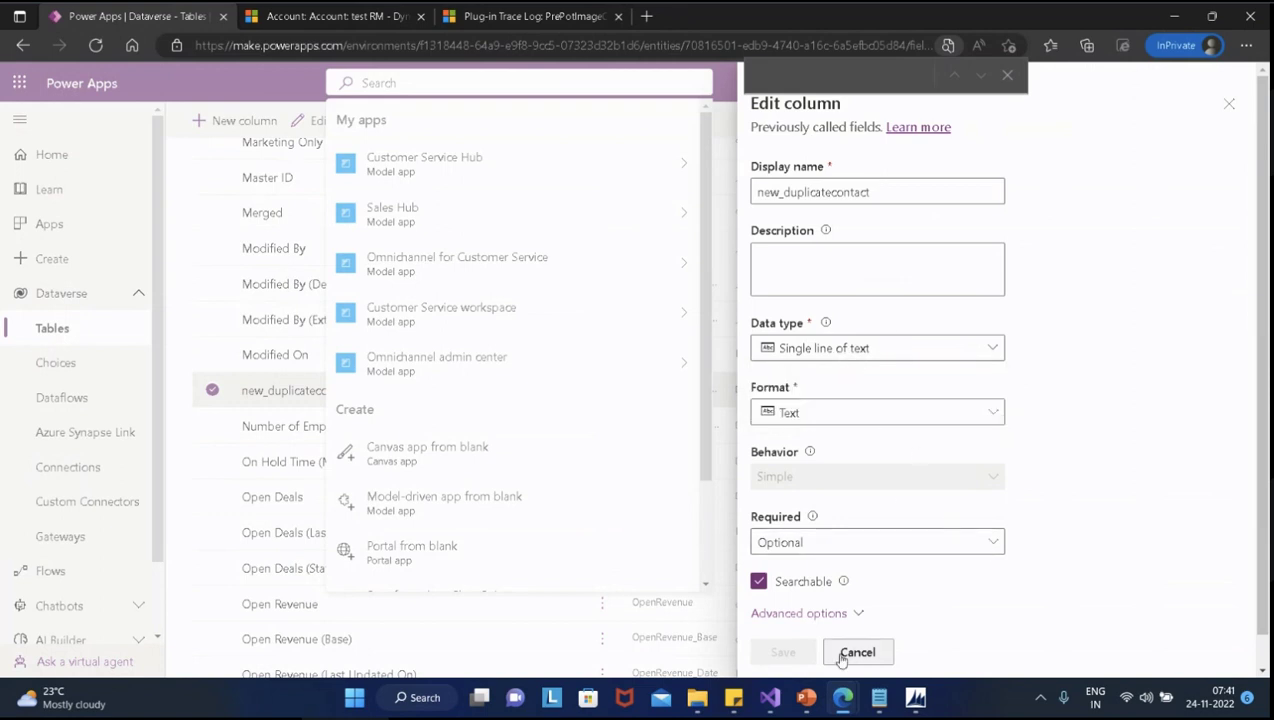
click(933, 357)
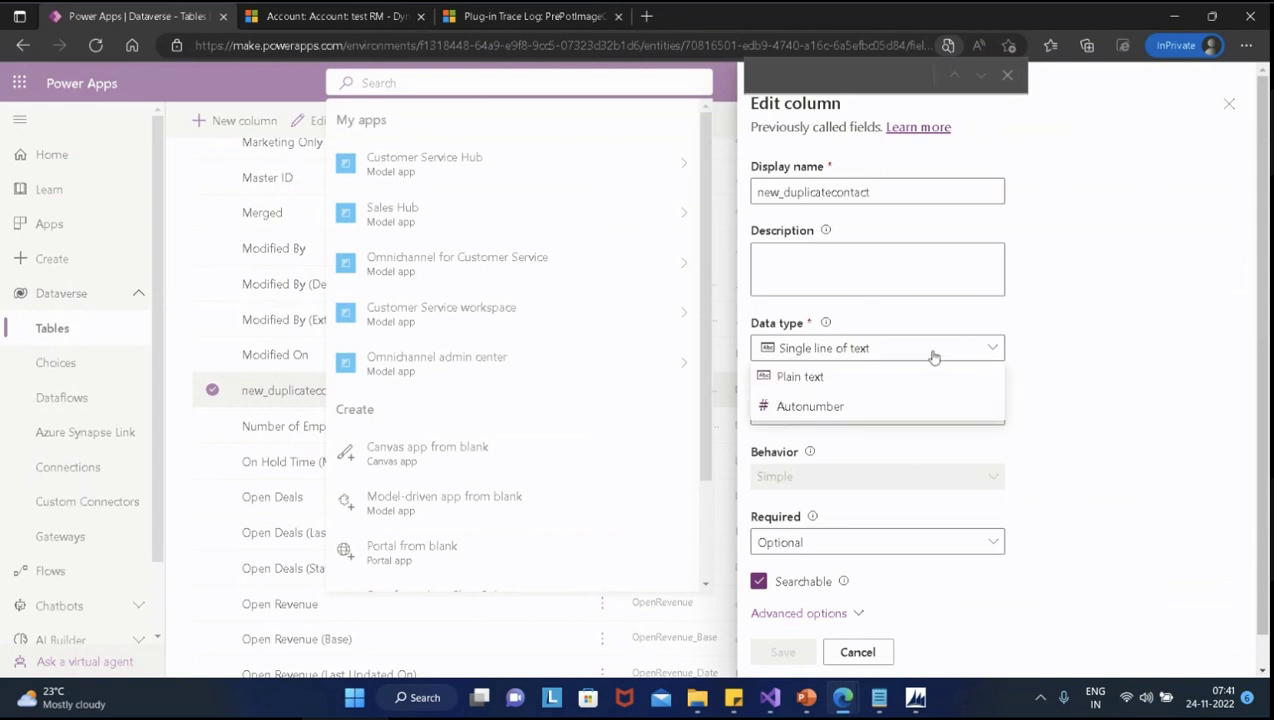
click(1087, 254)
scroll(1043, 435, down, 1)
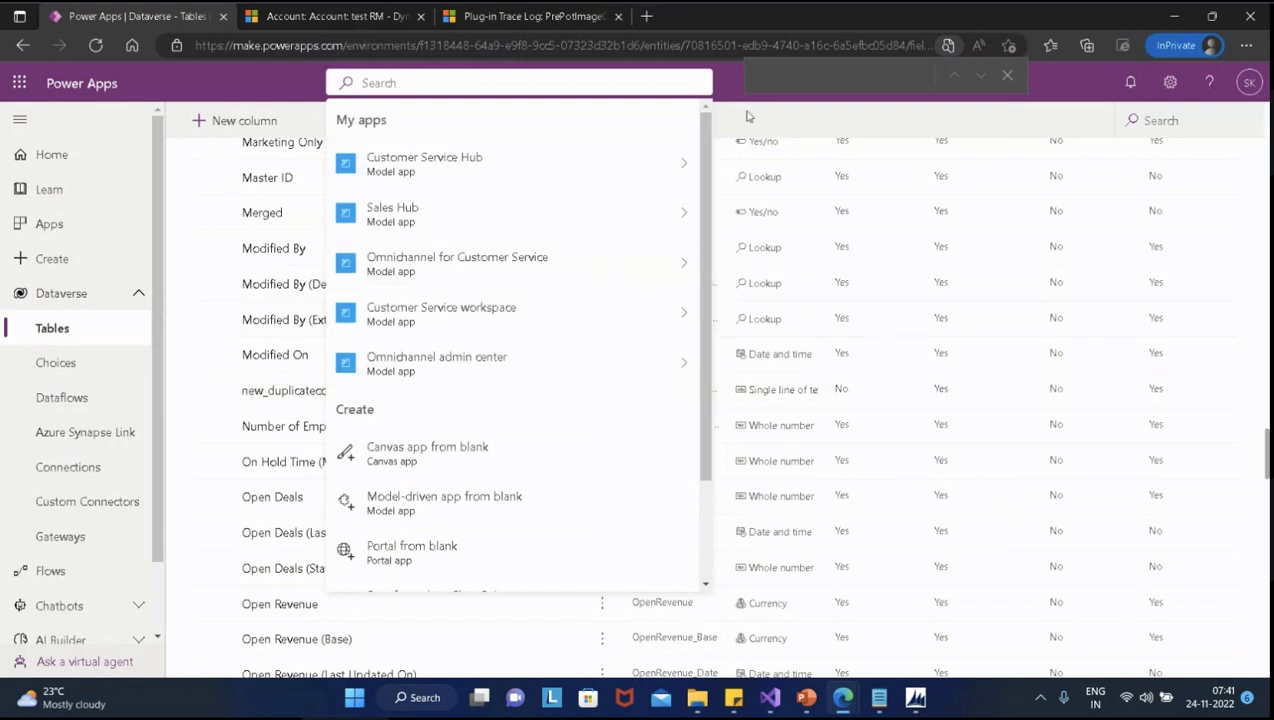
Start a new column in the Account table and enter Isduplicatecontact as its display name
click(281, 96)
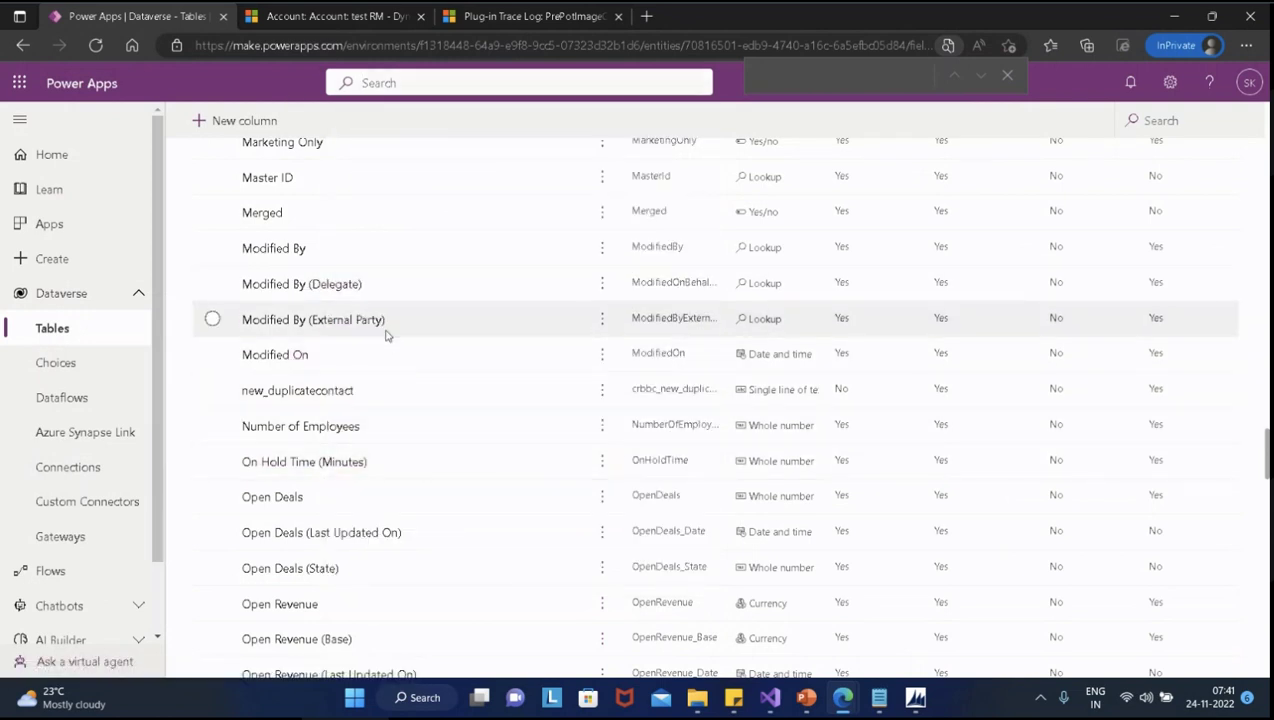
scroll(600, 270, up, 3)
scroll(235, 145, up, 5)
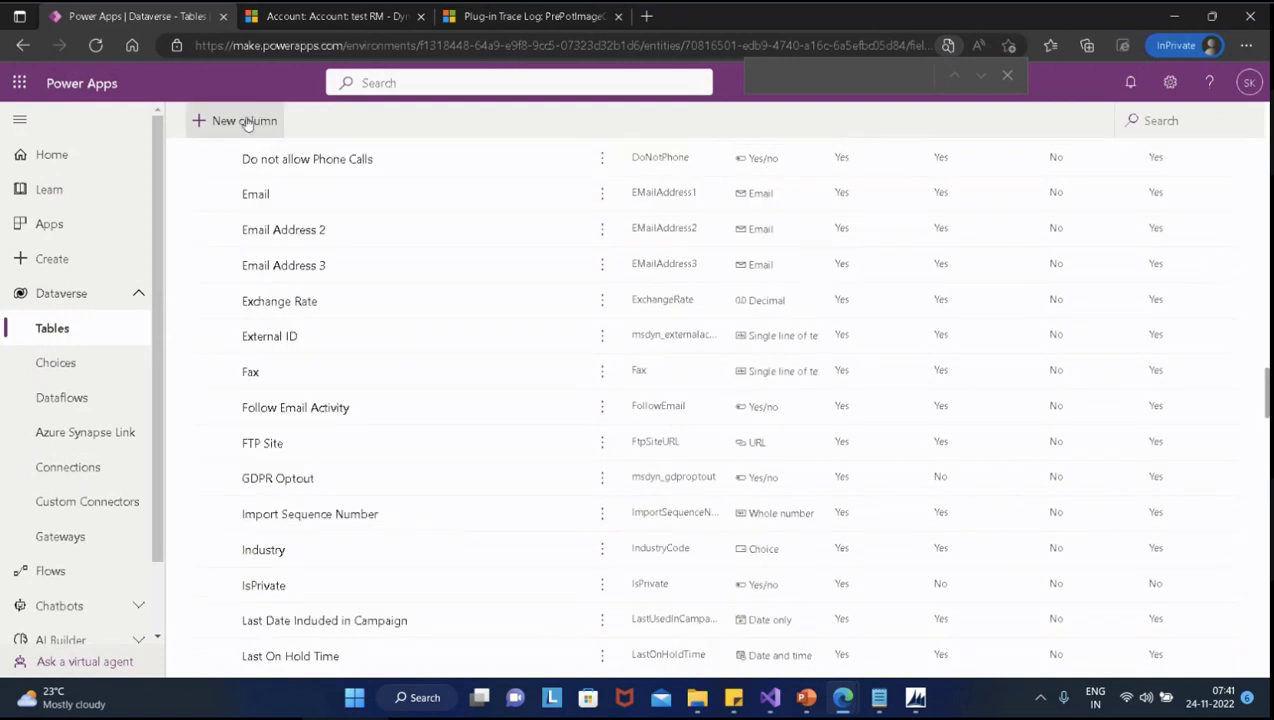
click(245, 120)
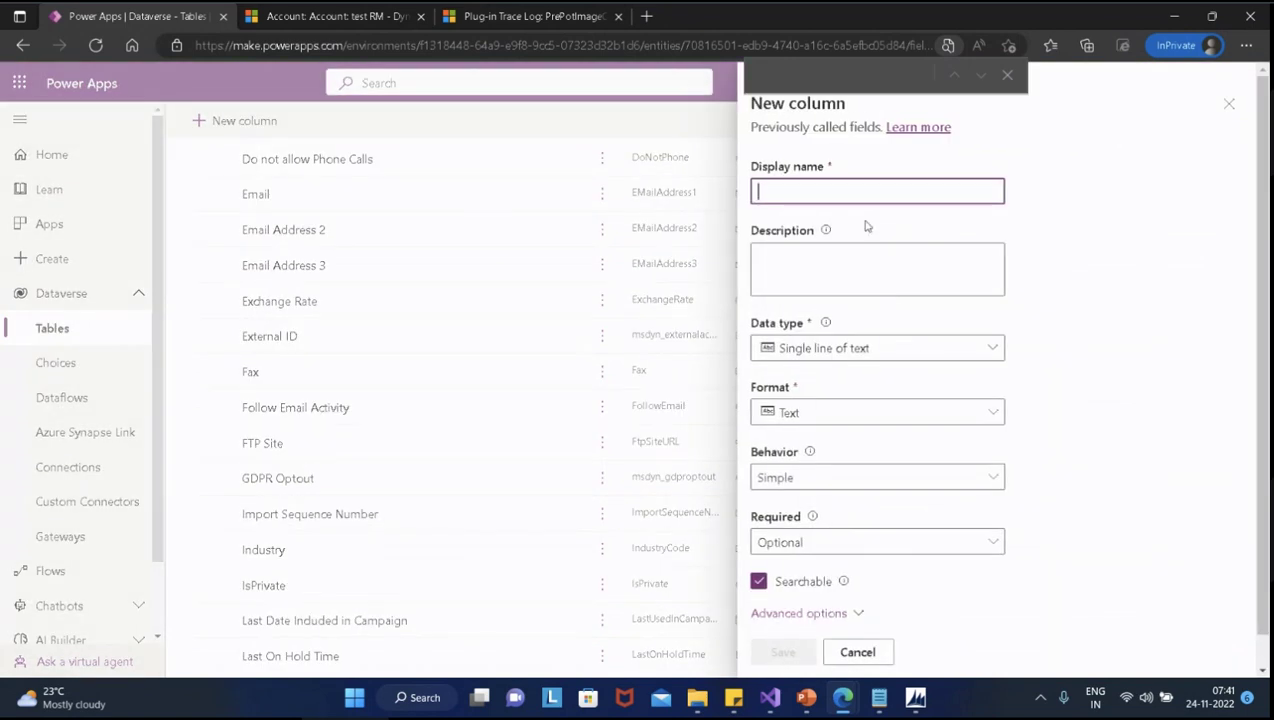
text(new duplicatecontact)
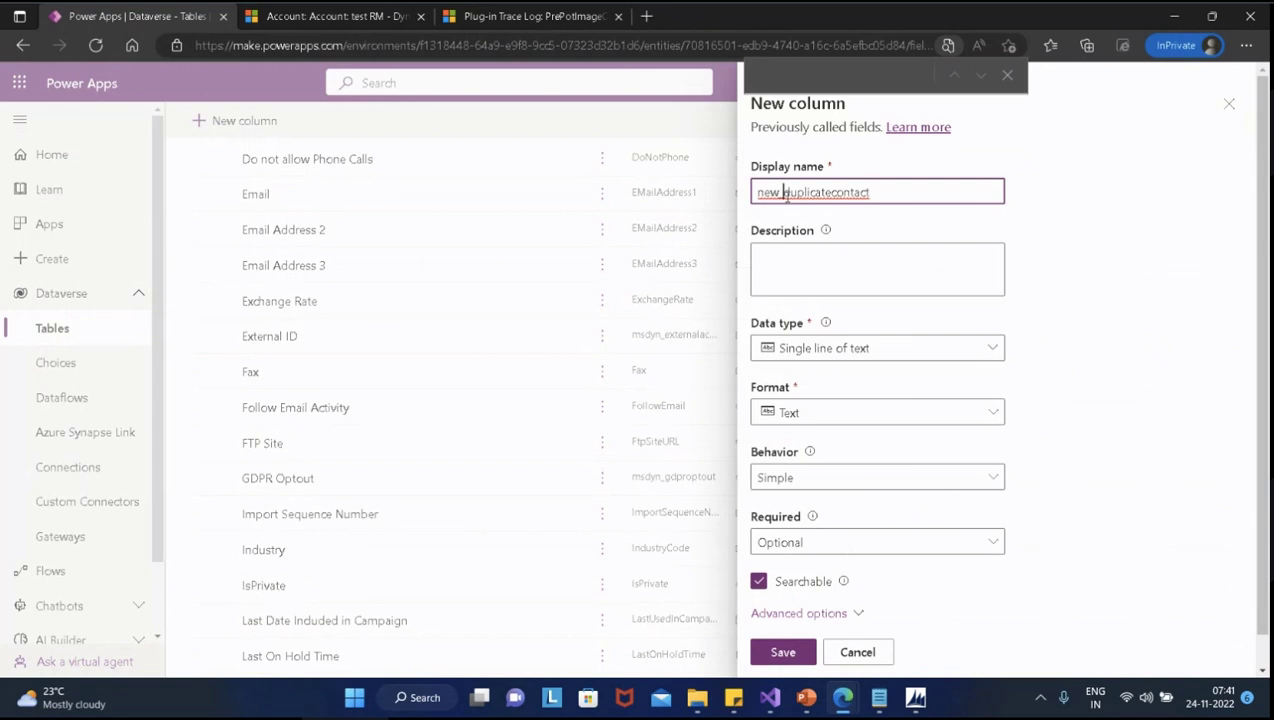
drag(786, 195, 690, 188)
text(Is)
key(Delete)
text(s)
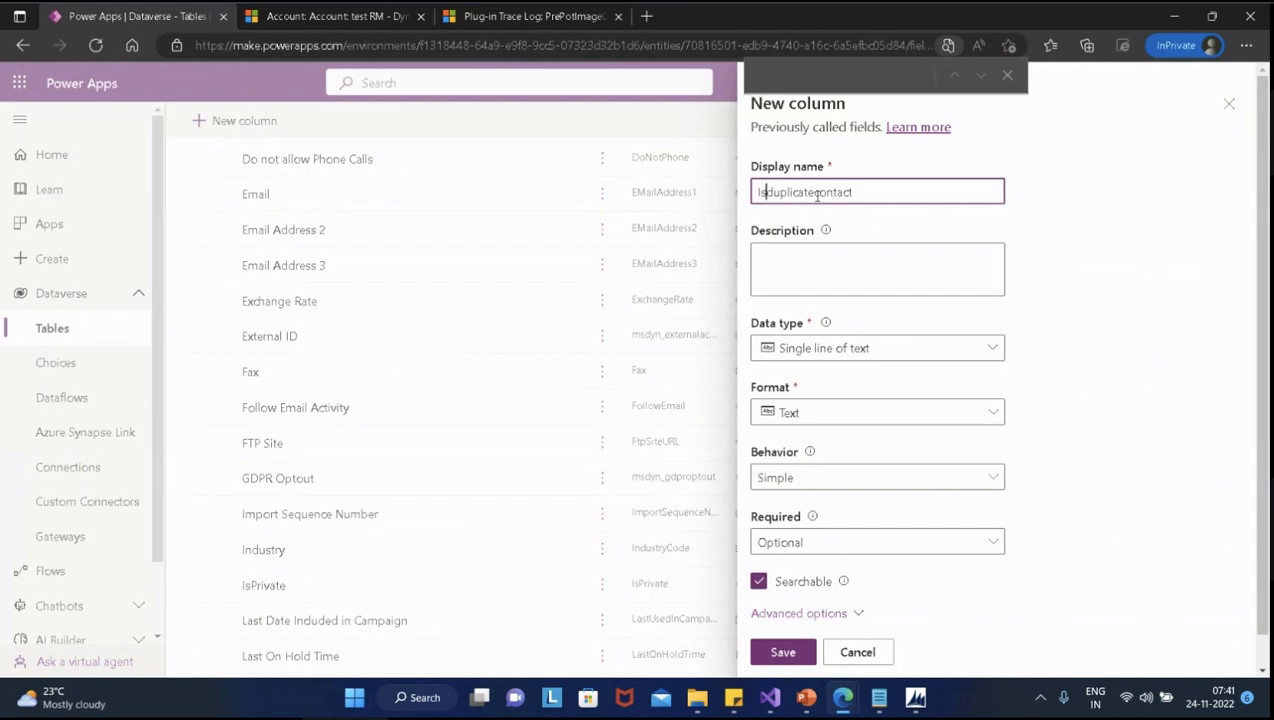
double_click(867, 193)
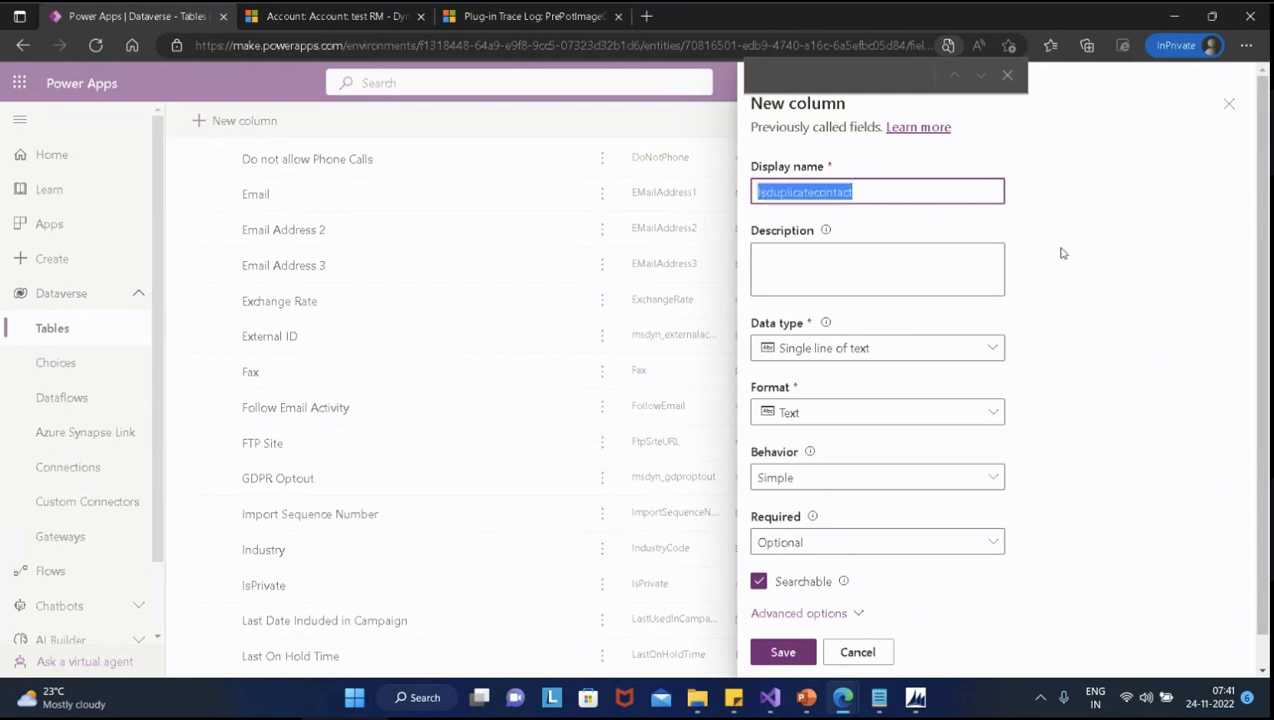
Set the new column's data type to Yes/no
click(893, 355)
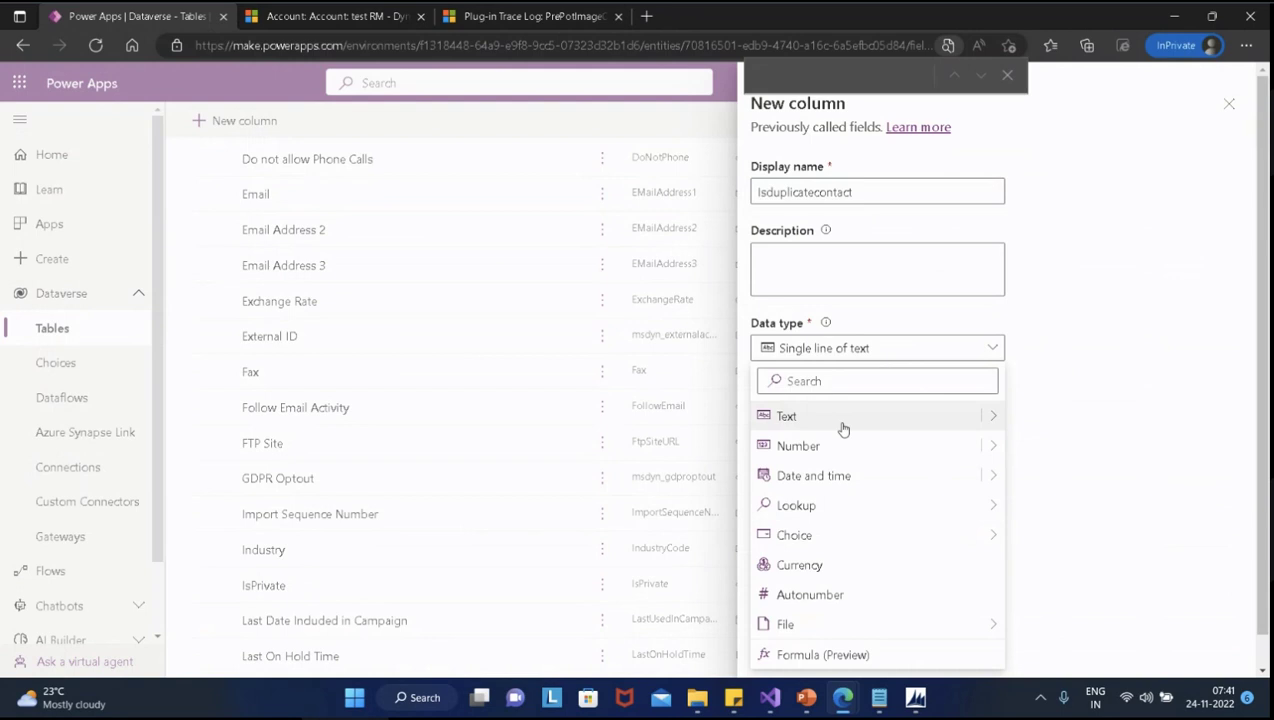
mouse_move(856, 535)
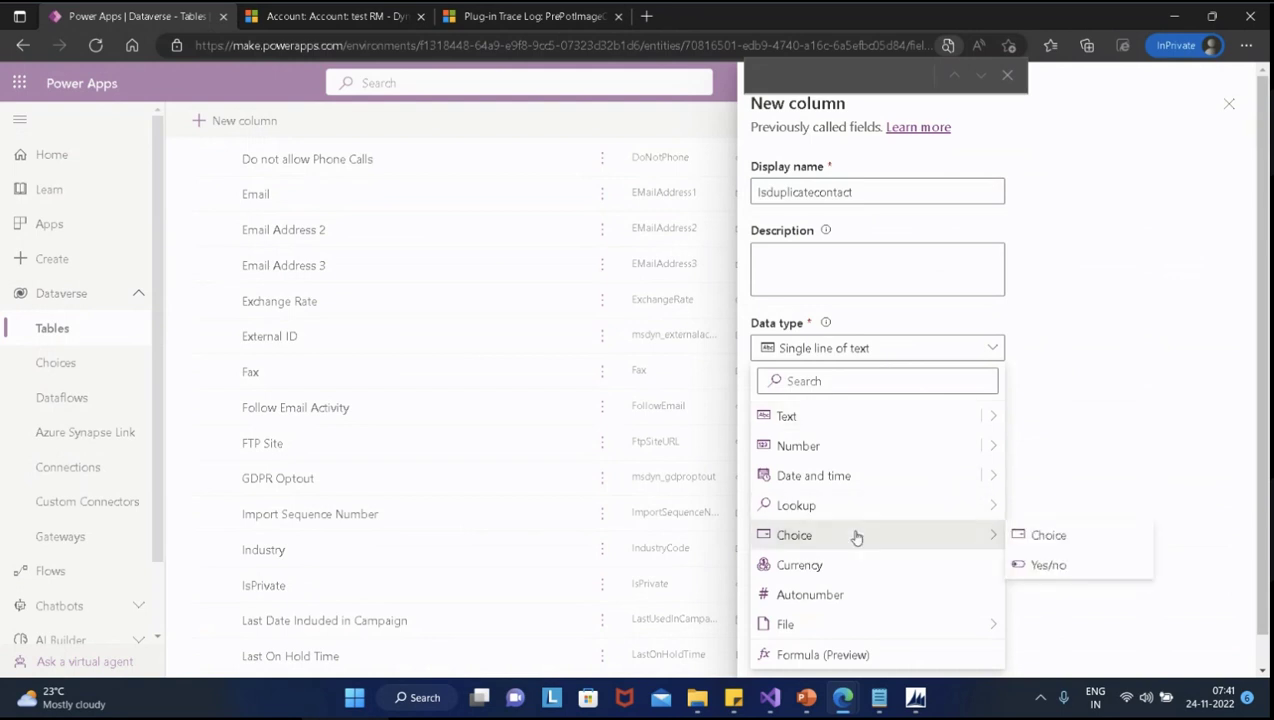
click(1071, 577)
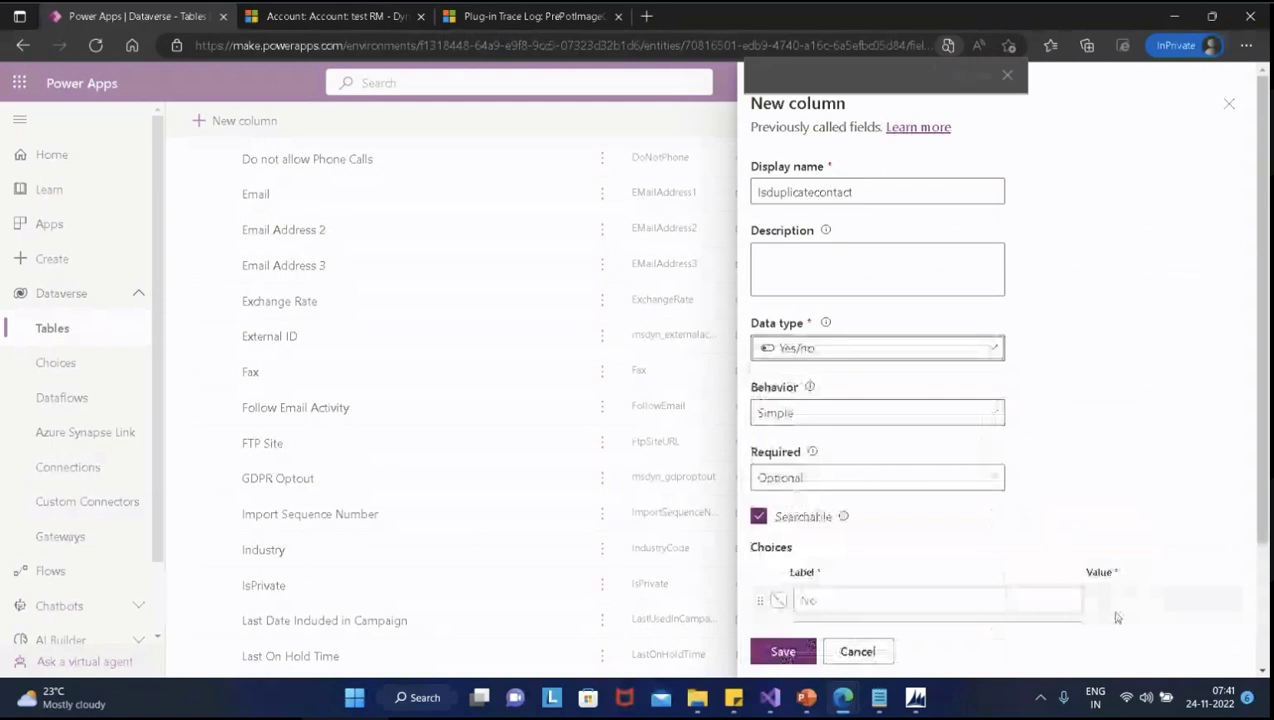
Set the new column's data type to Choice, with Simple behavior and Optional as the requirement
click(995, 348)
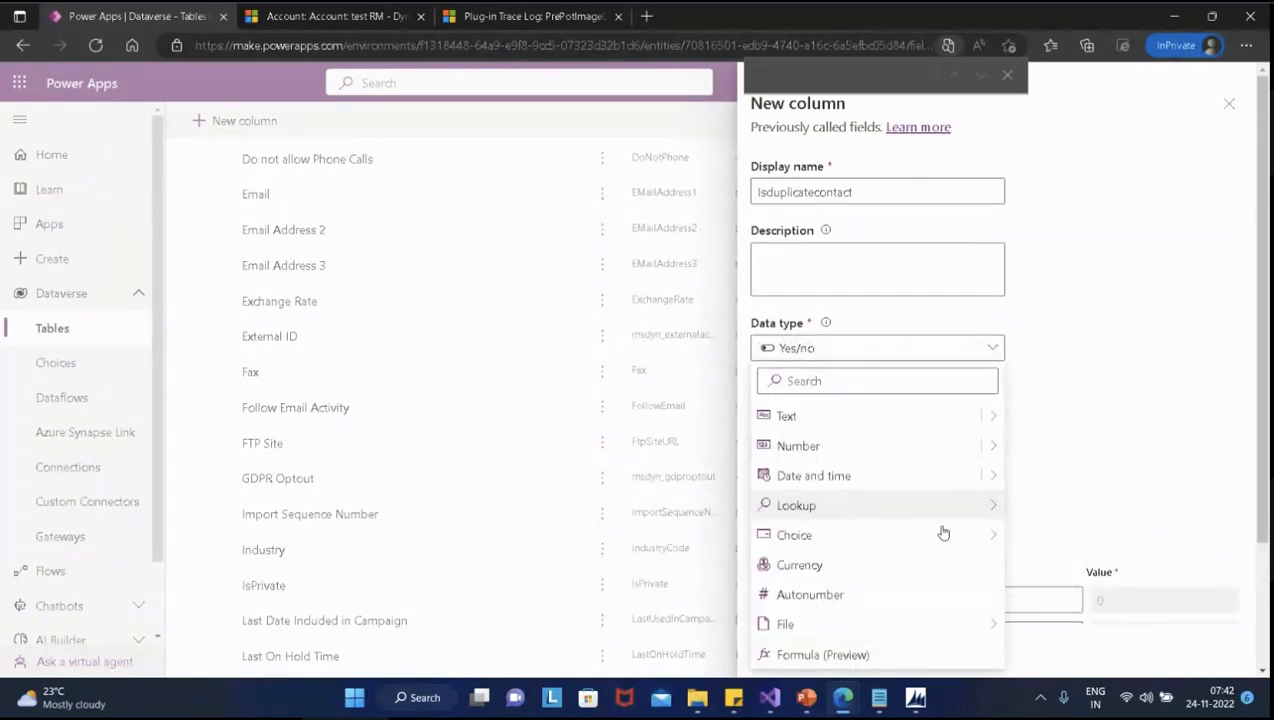
mouse_move(966, 548)
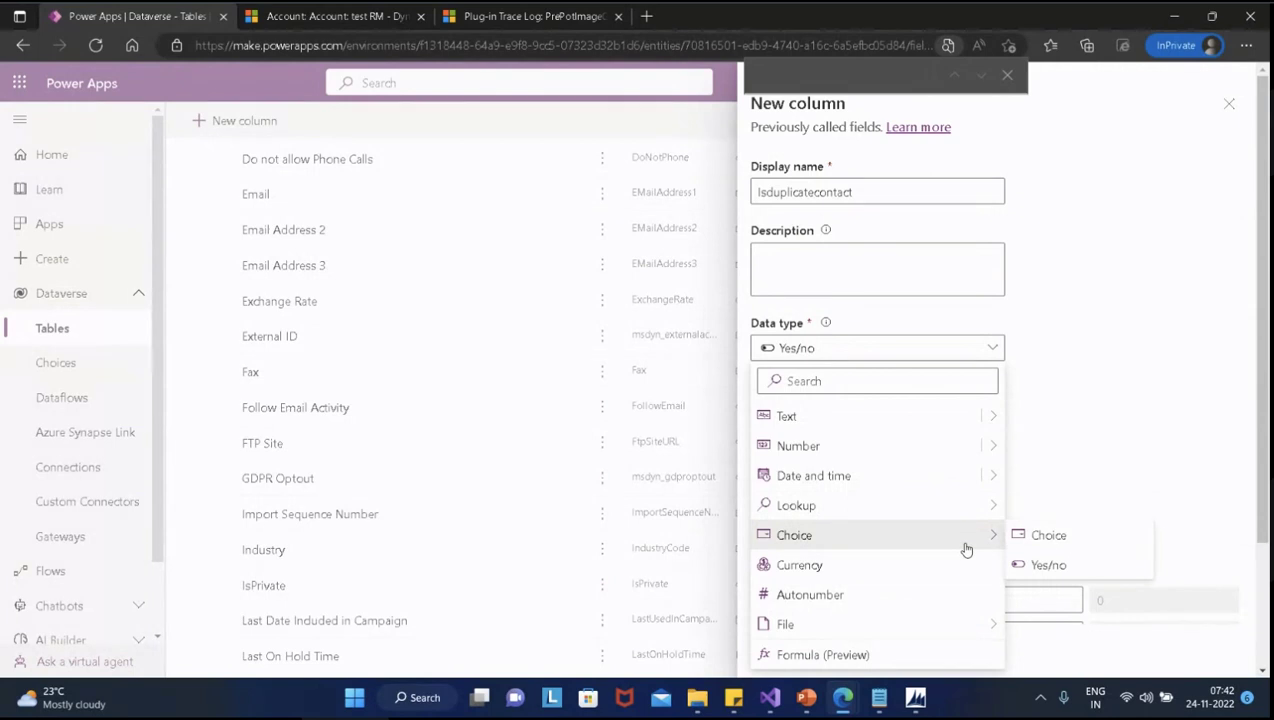
click(1065, 540)
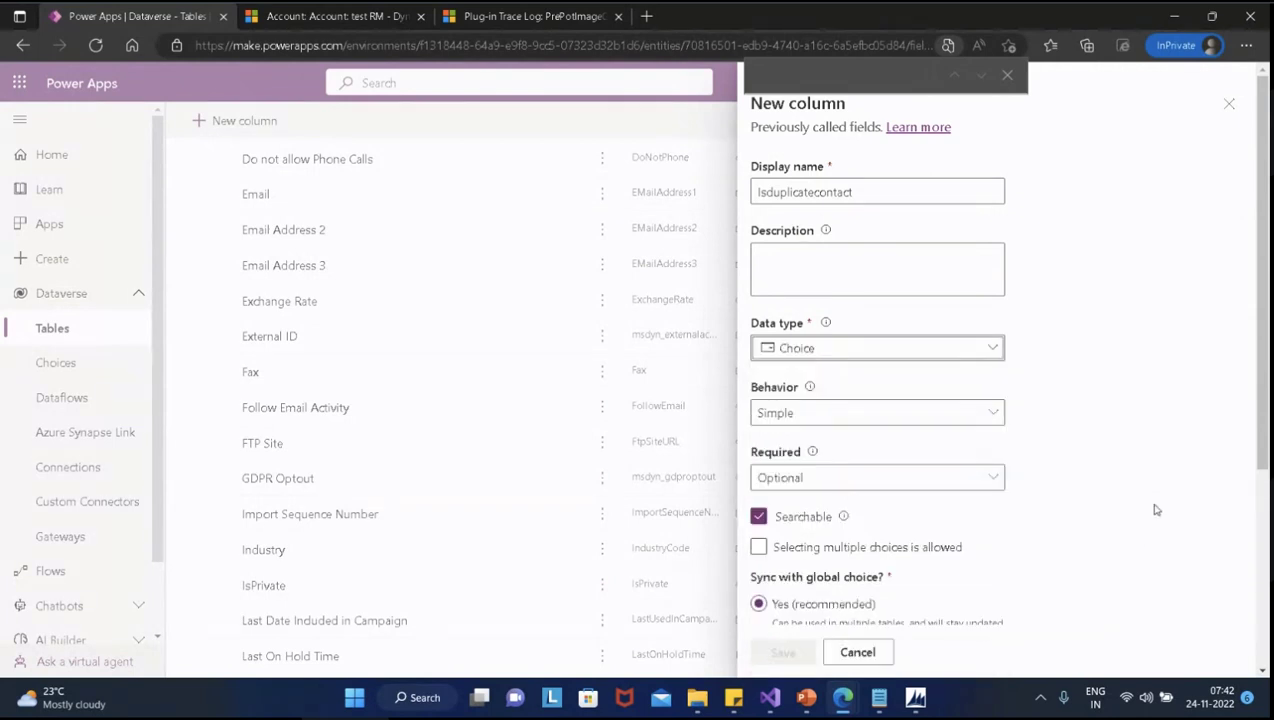
click(892, 415)
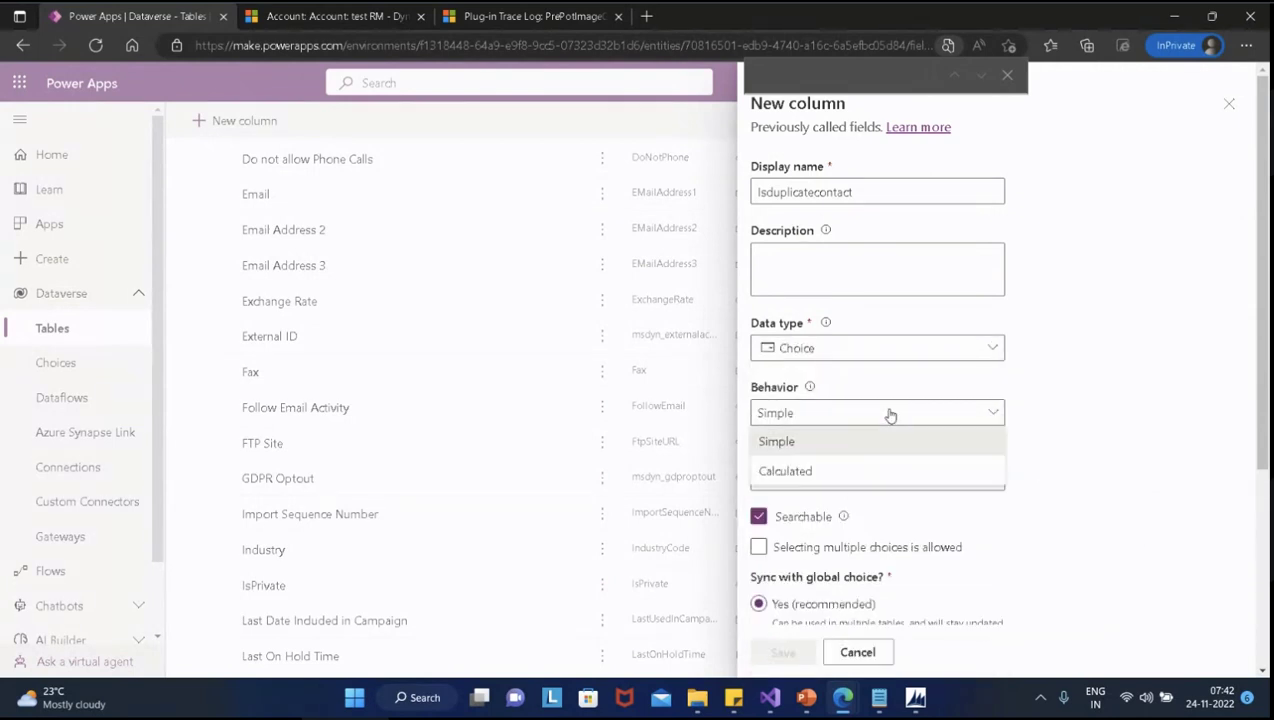
click(830, 443)
click(905, 484)
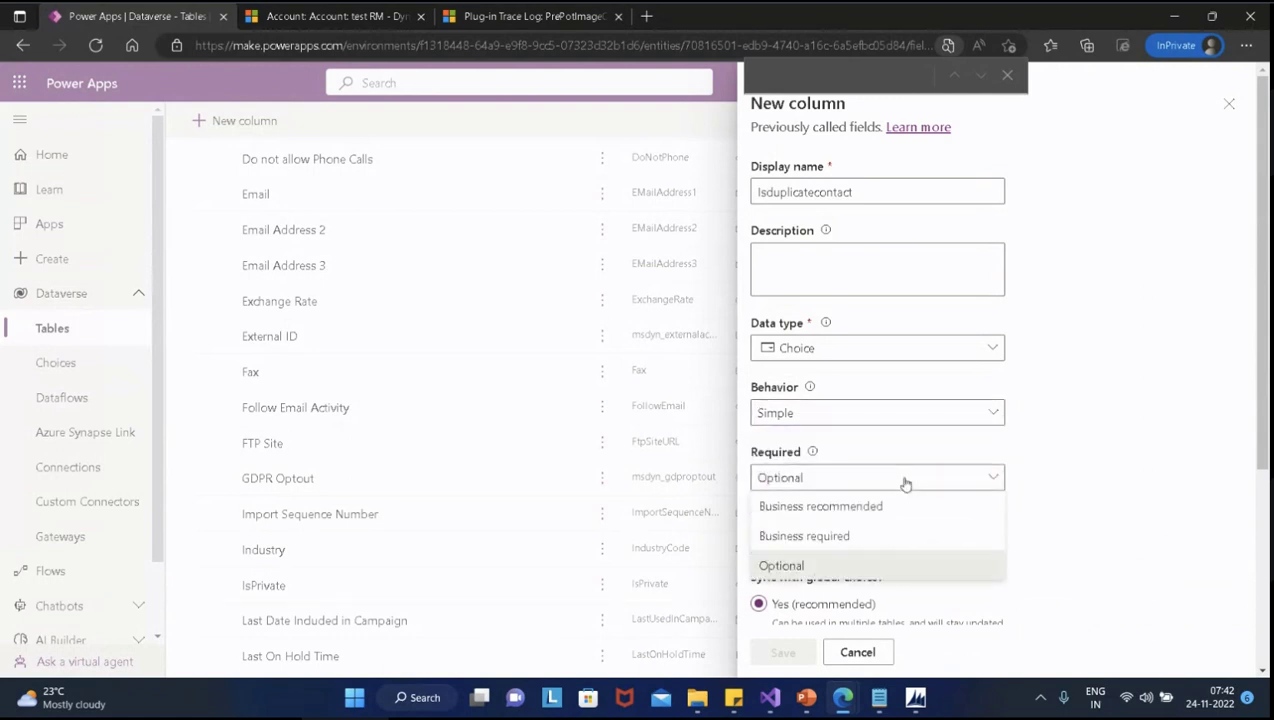
click(836, 567)
Start a new choice to sync with the column and add the labels true and false
scroll(1184, 505, down, 3)
scroll(1183, 495, down, 1)
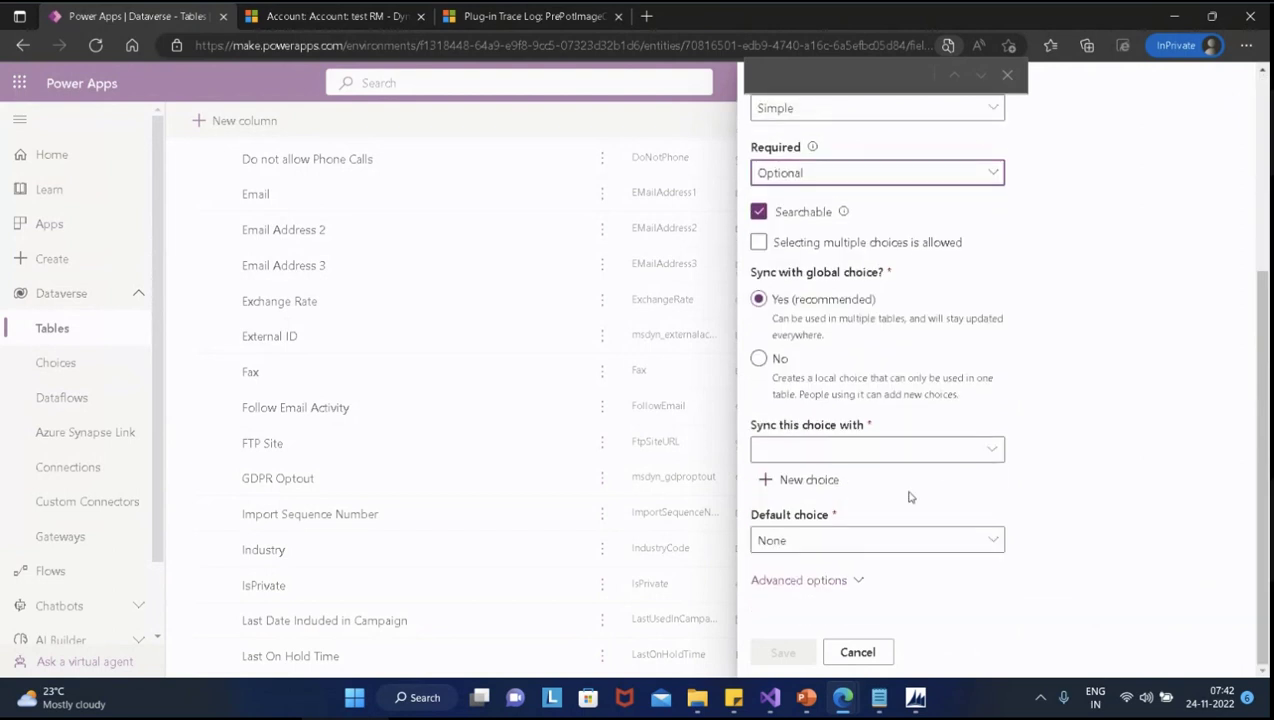
click(811, 486)
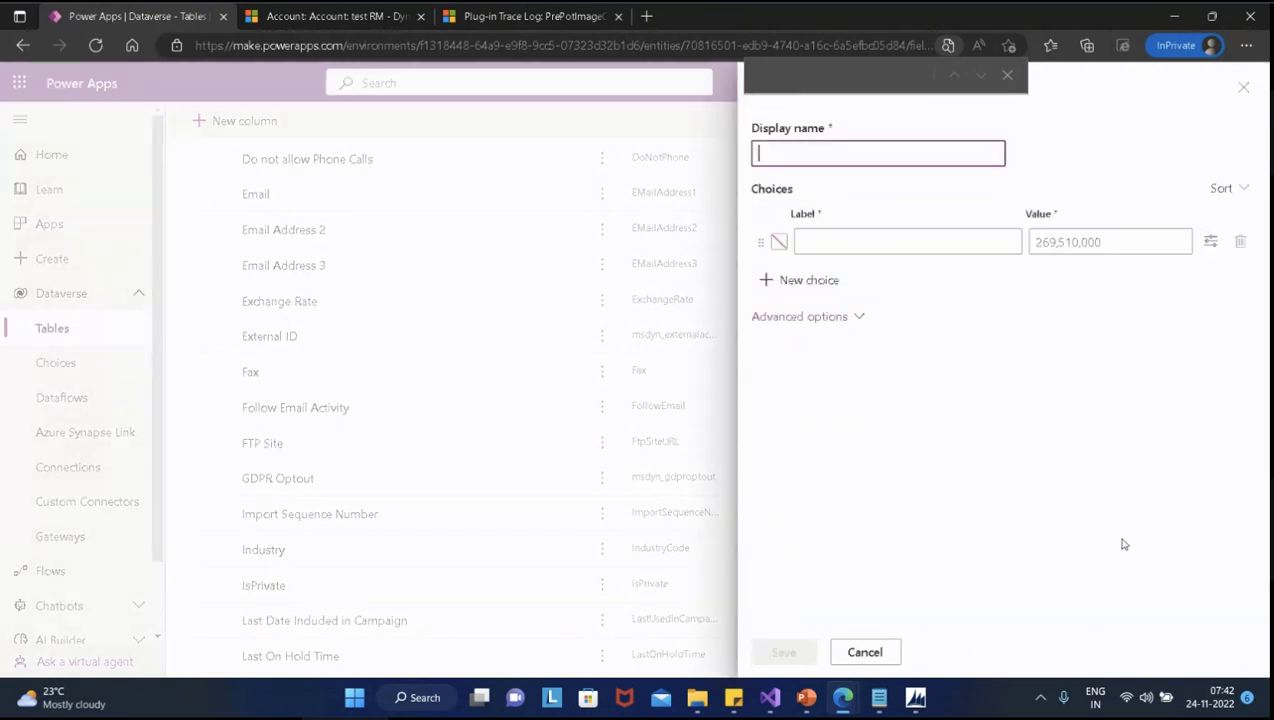
click(930, 238)
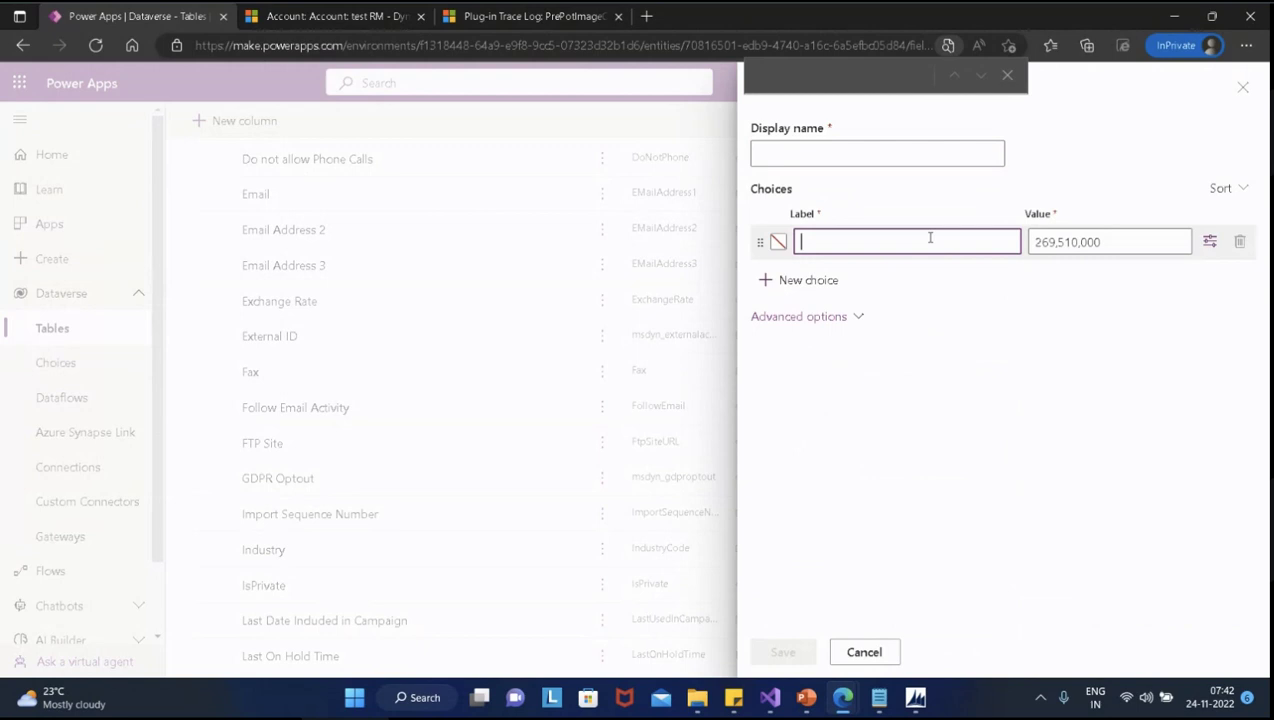
text(true)
click(828, 281)
text(f)
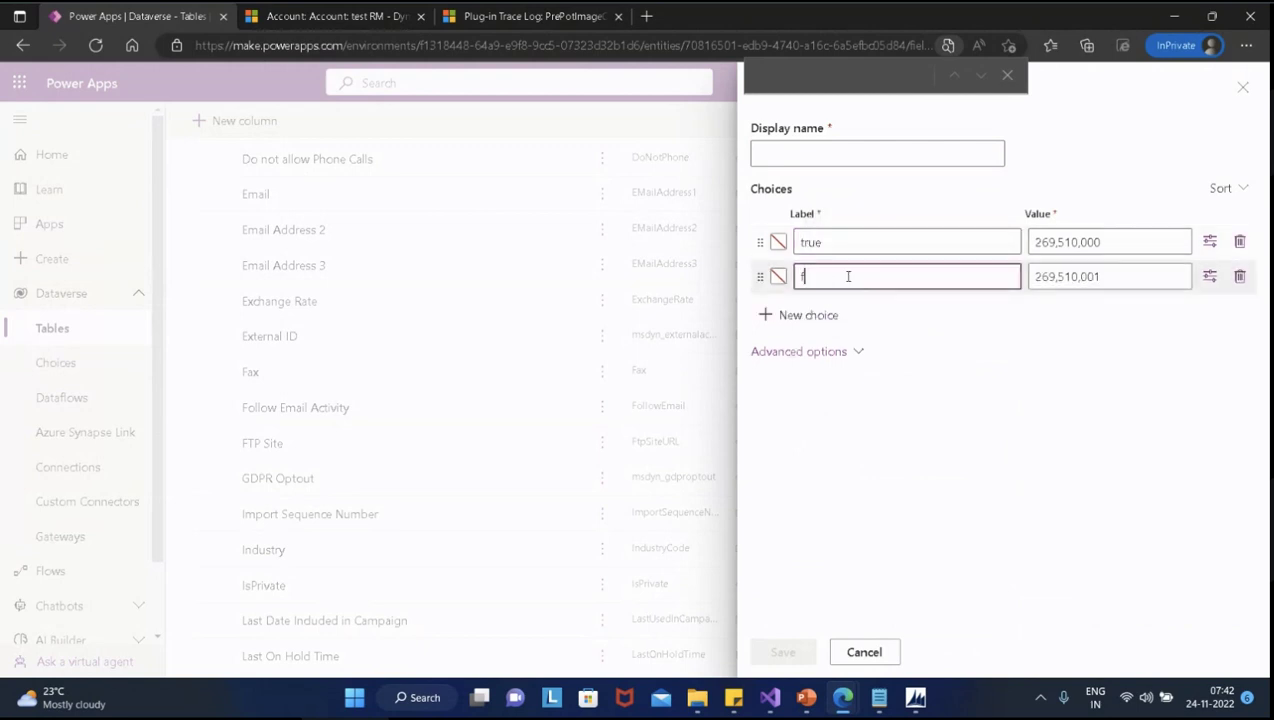
text(alse)
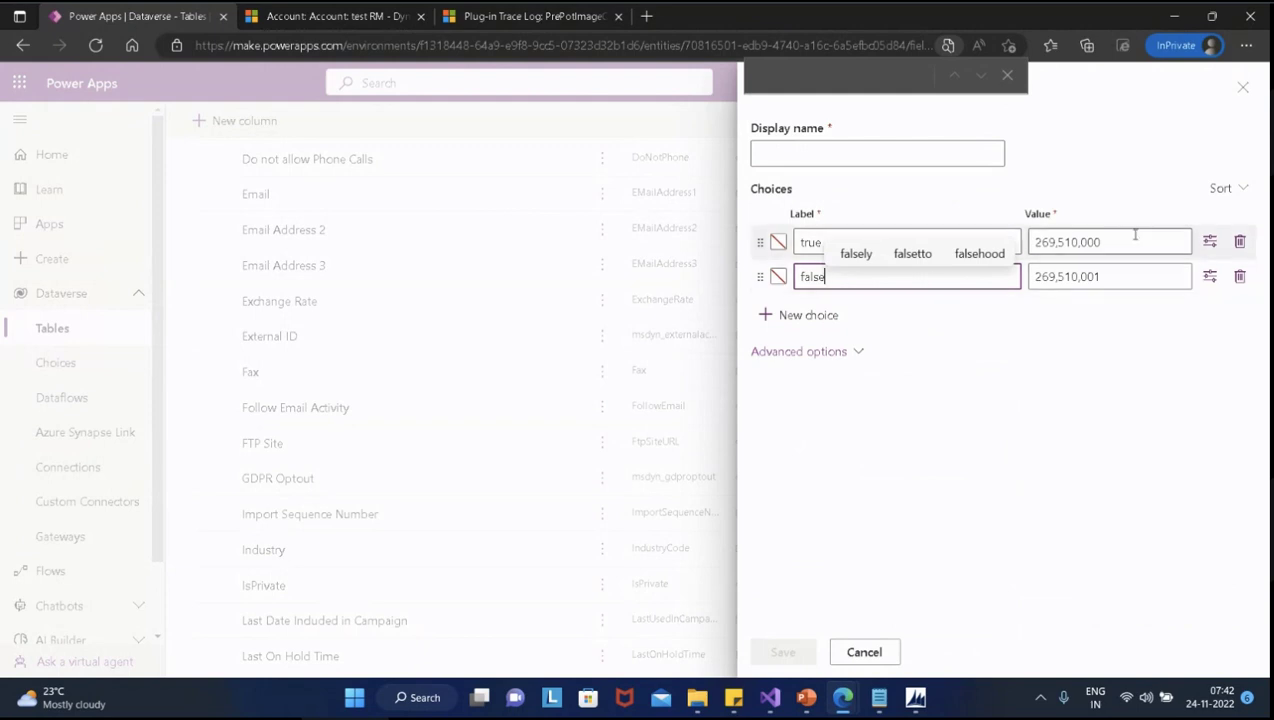
Copy the true choice's value and record it at the end of the first sticky note as "true - 269510000"
click(1105, 241)
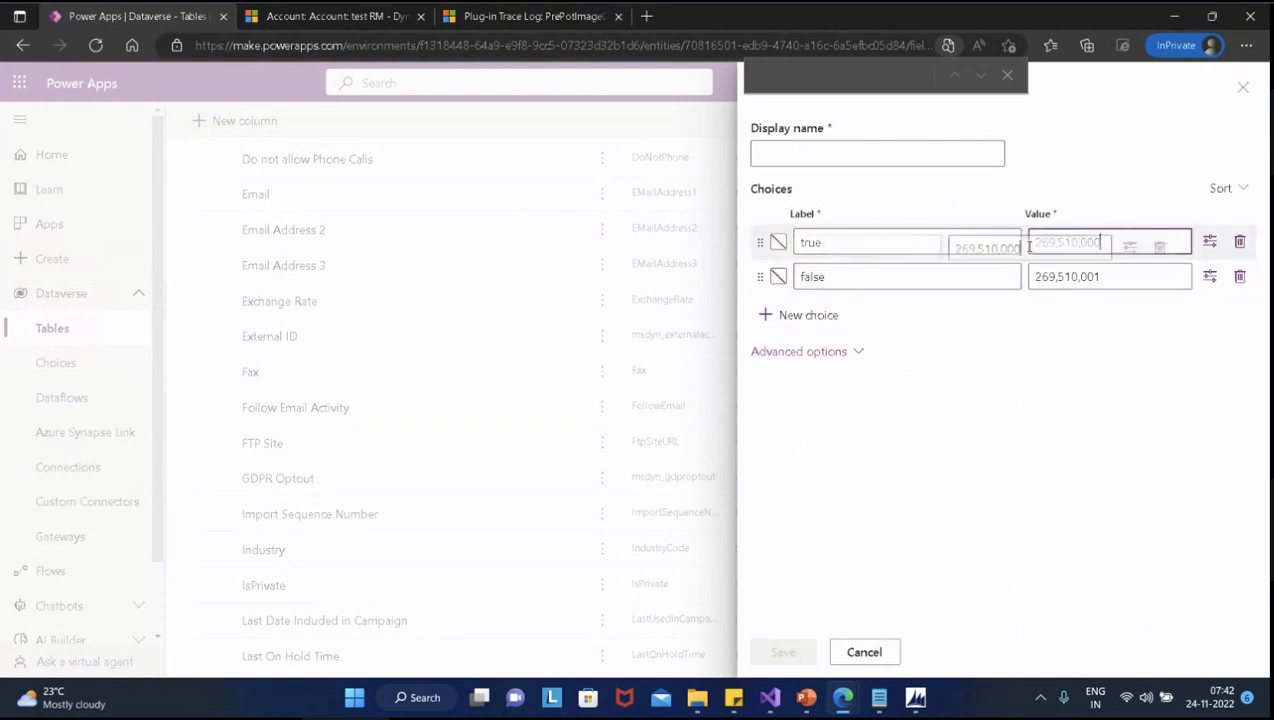
key(Home)
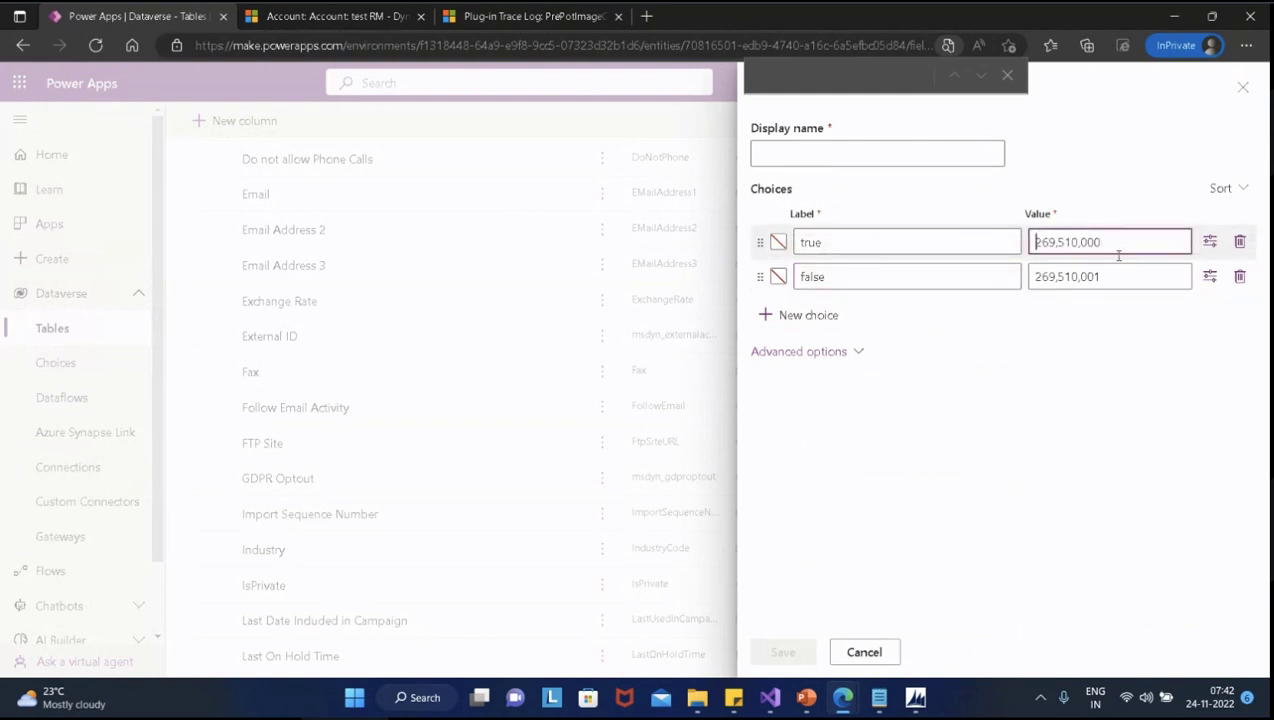
key(shift+End)
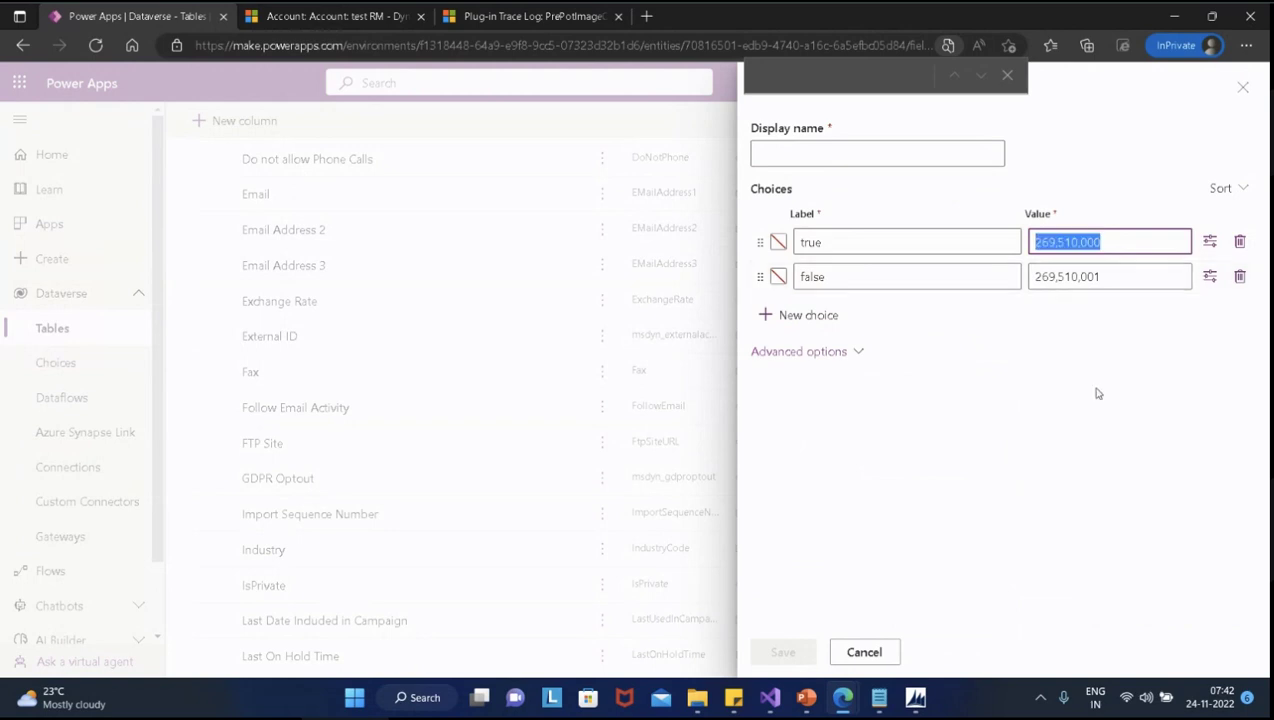
click(735, 700)
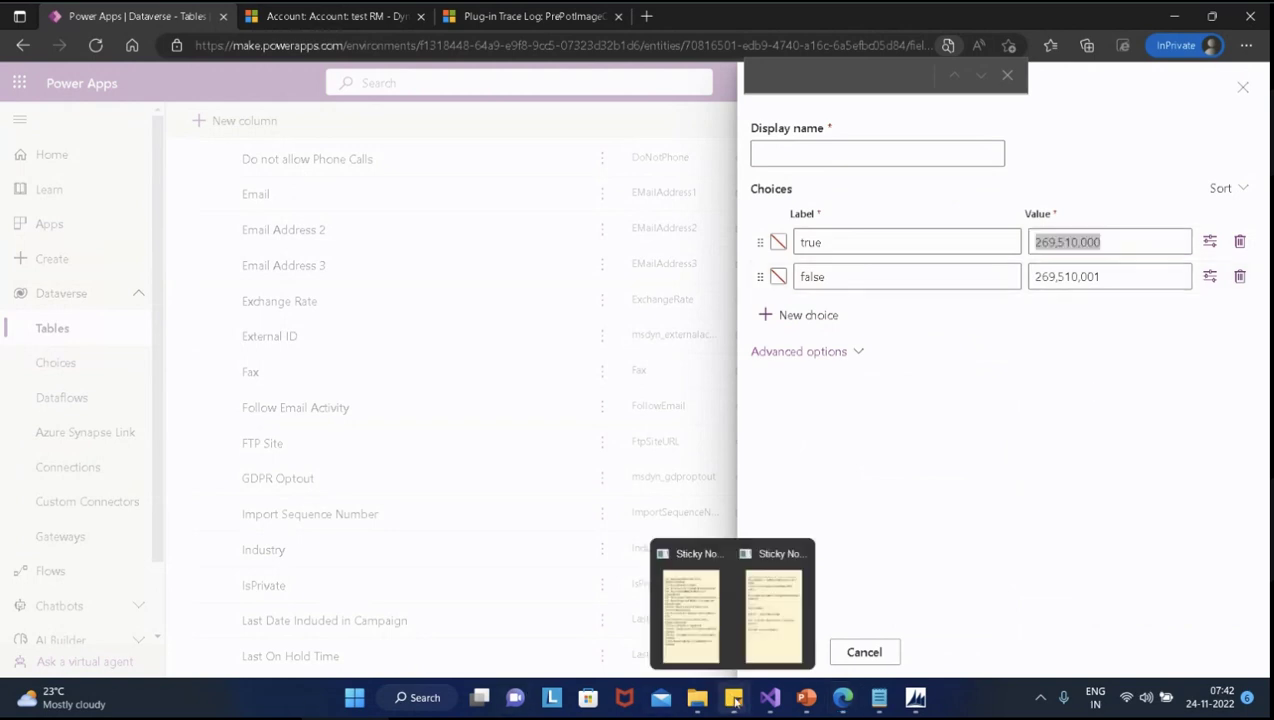
click(687, 633)
scroll(1006, 415, down, 10)
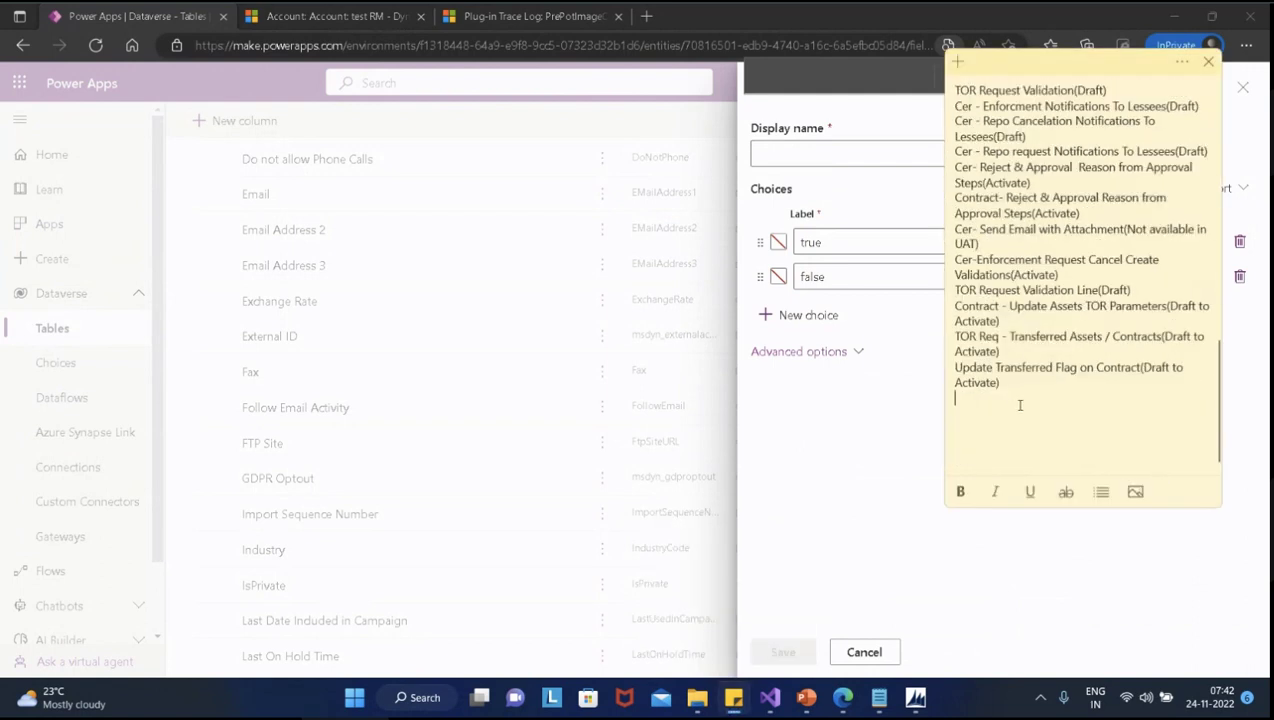
key(Return)
text(true -)
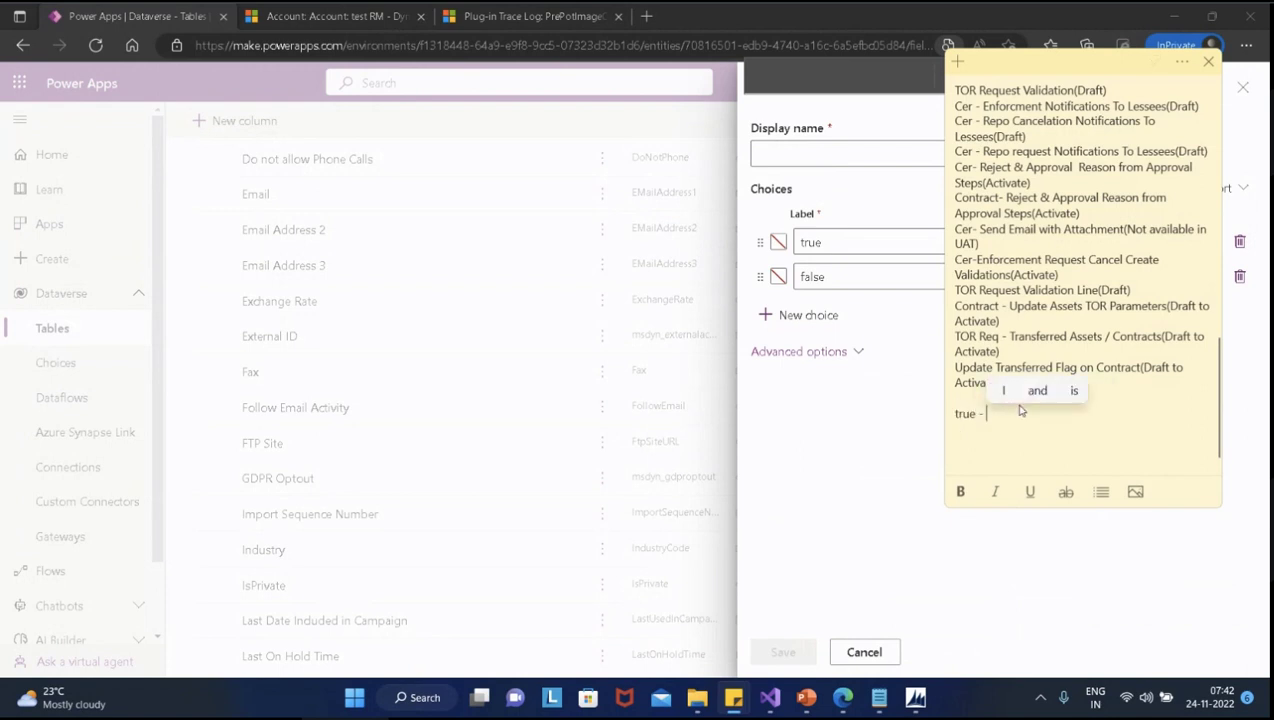
text(269510000)
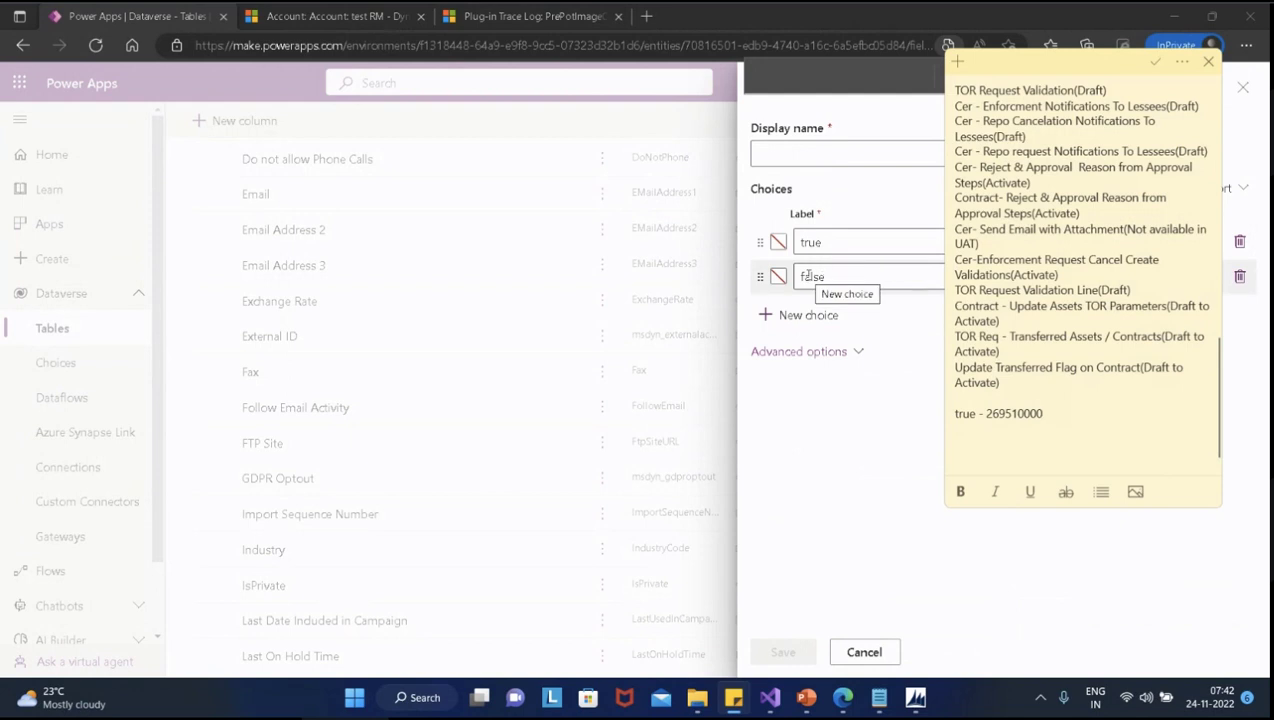
Copy the false choice's value and record it on the next line of the same sticky note as "false - 269510001"
click(856, 194)
click(1106, 278)
drag(1106, 278, 1061, 444)
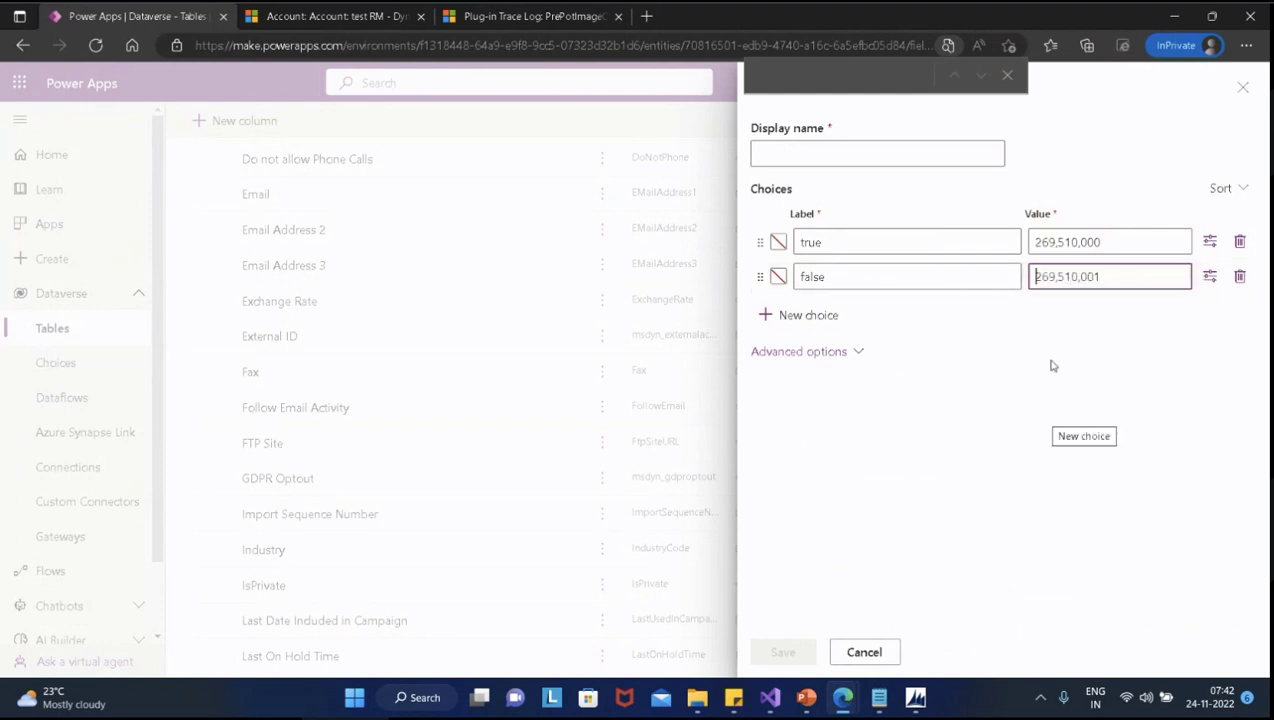
key(ctrl+a)
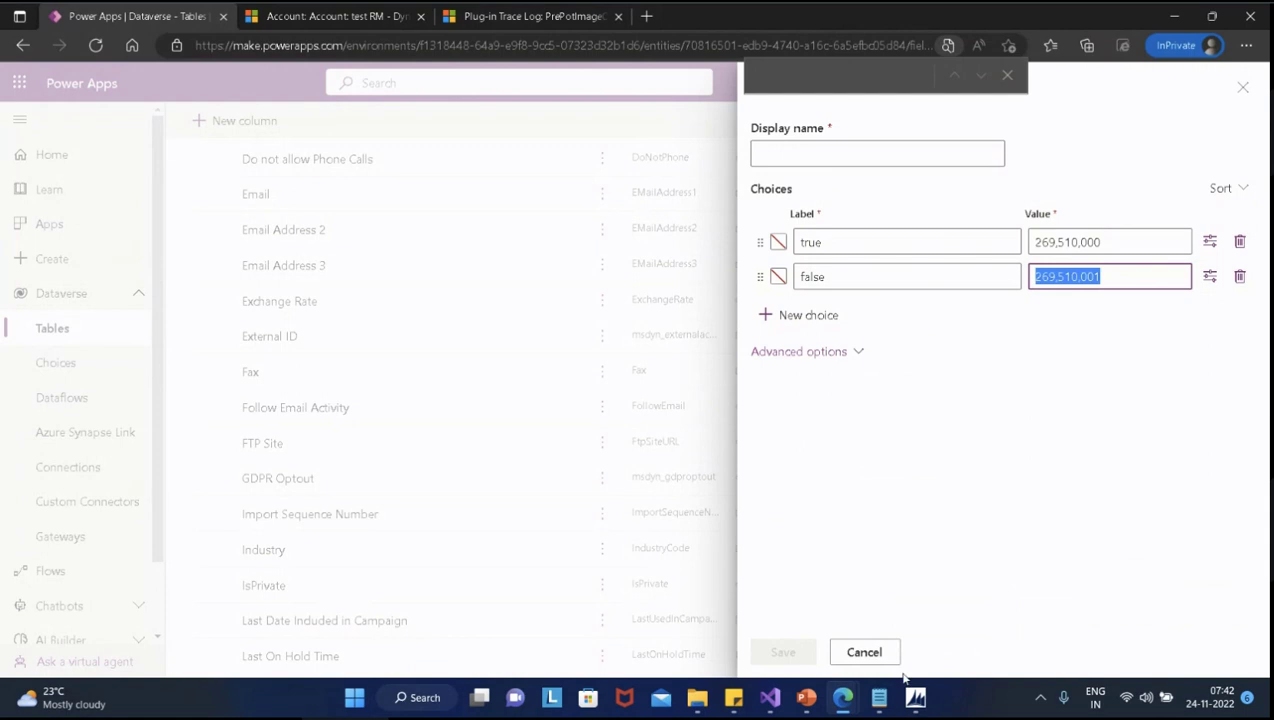
click(879, 697)
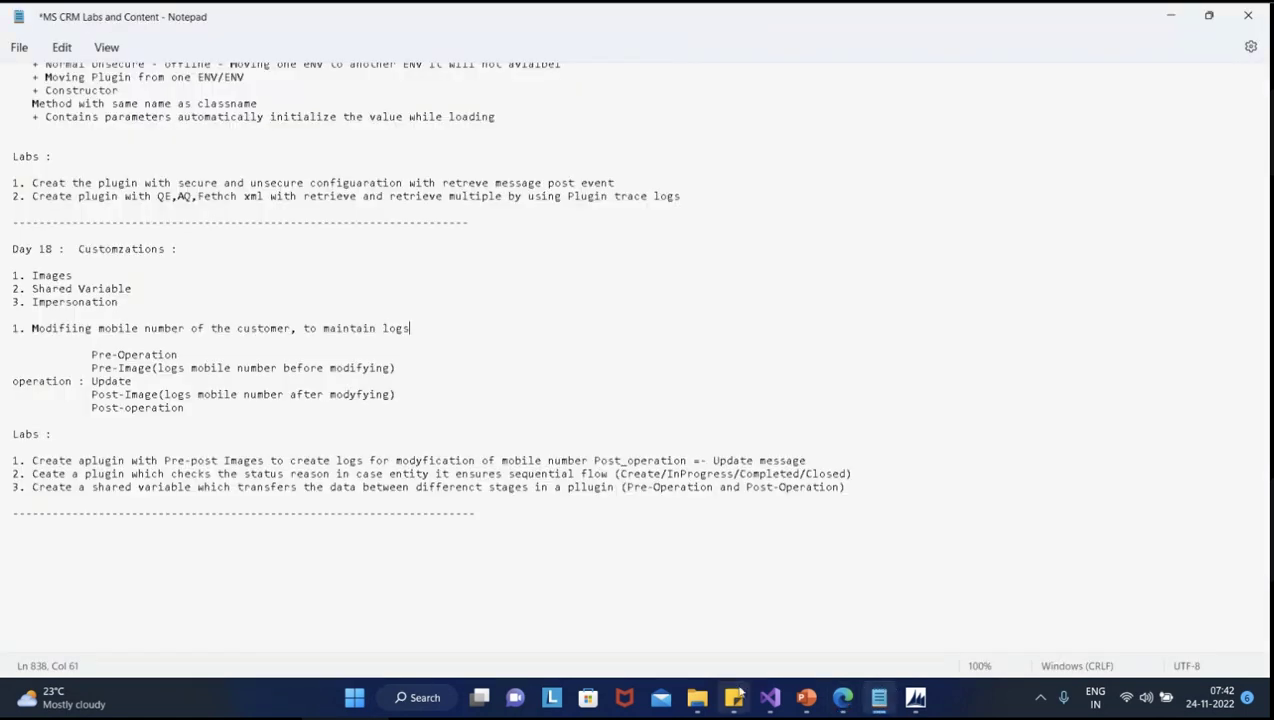
mouse_move(733, 695)
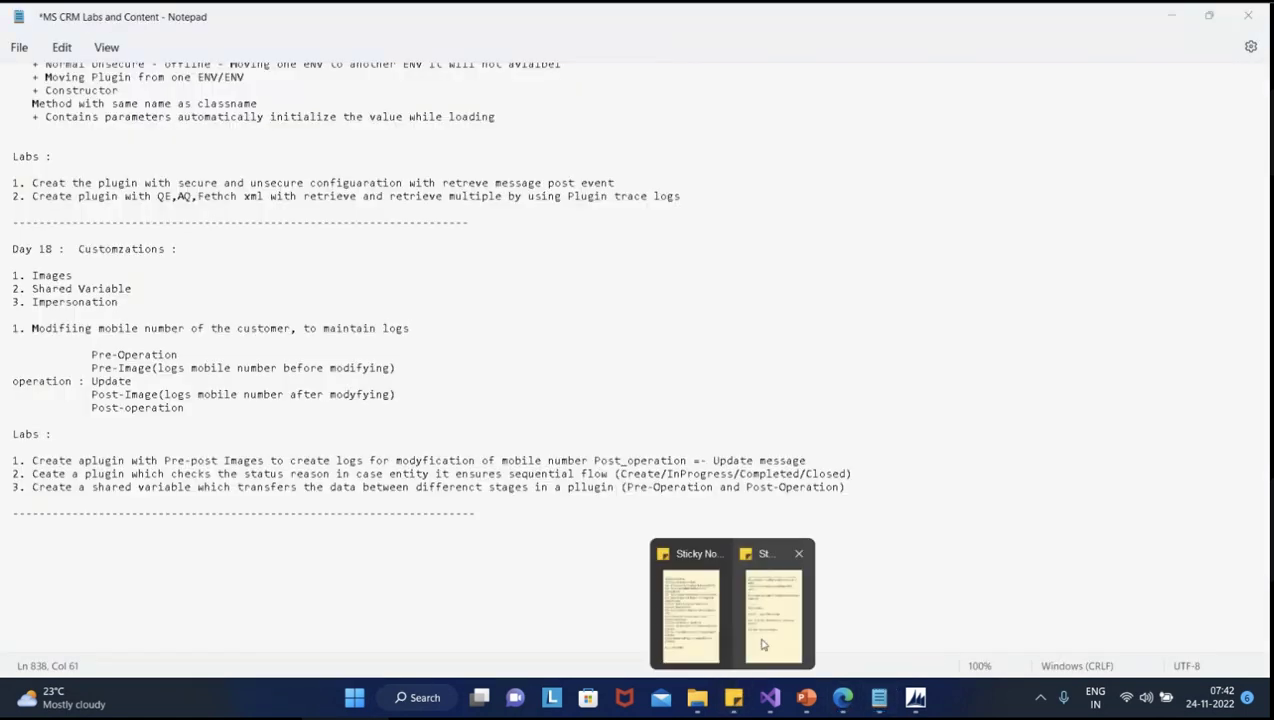
click(700, 641)
click(1077, 460)
text(fa)
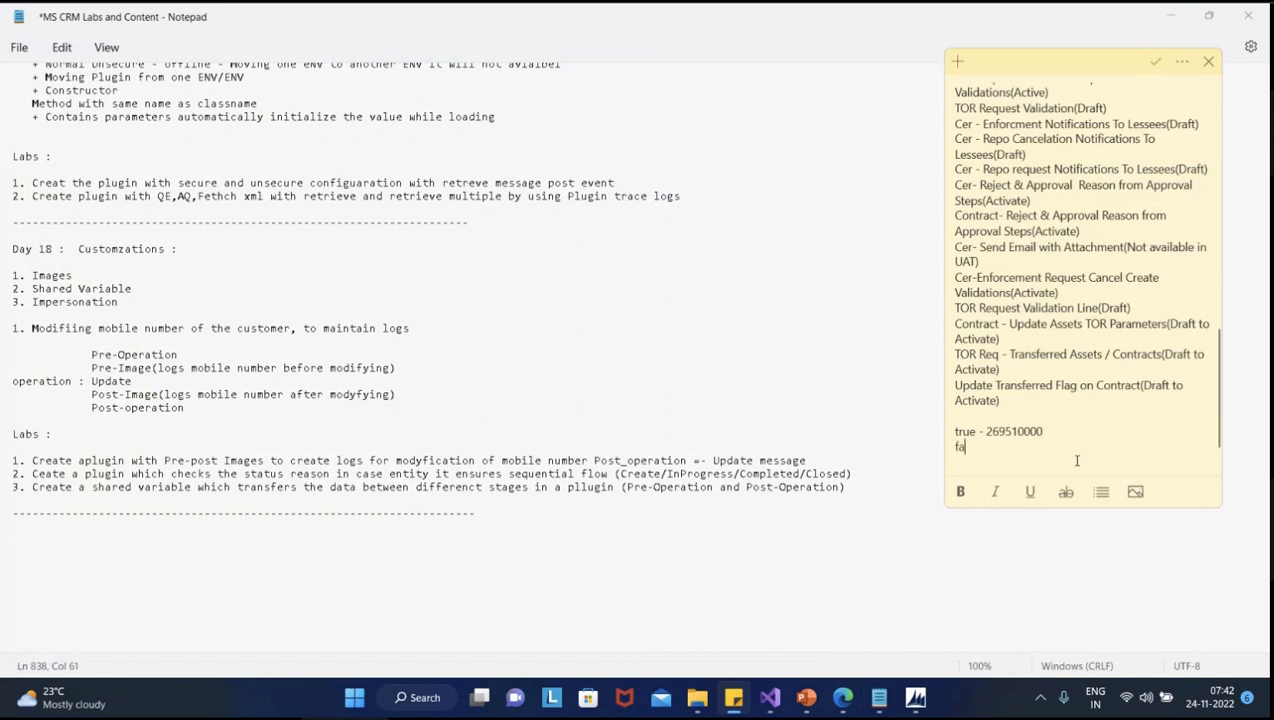
text(lse - 269510001)
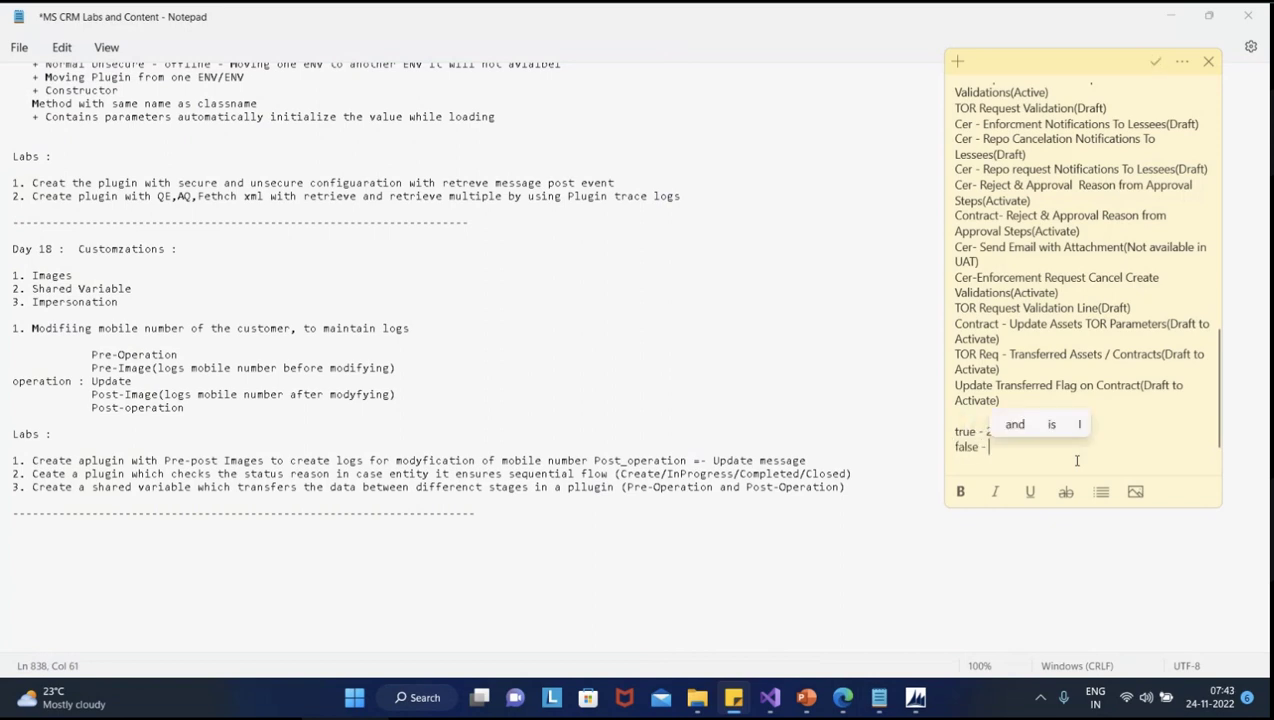
Switch from Notepad back to Power Apps, give the new choice the display name IsContactDuplciated and save it
click(872, 199)
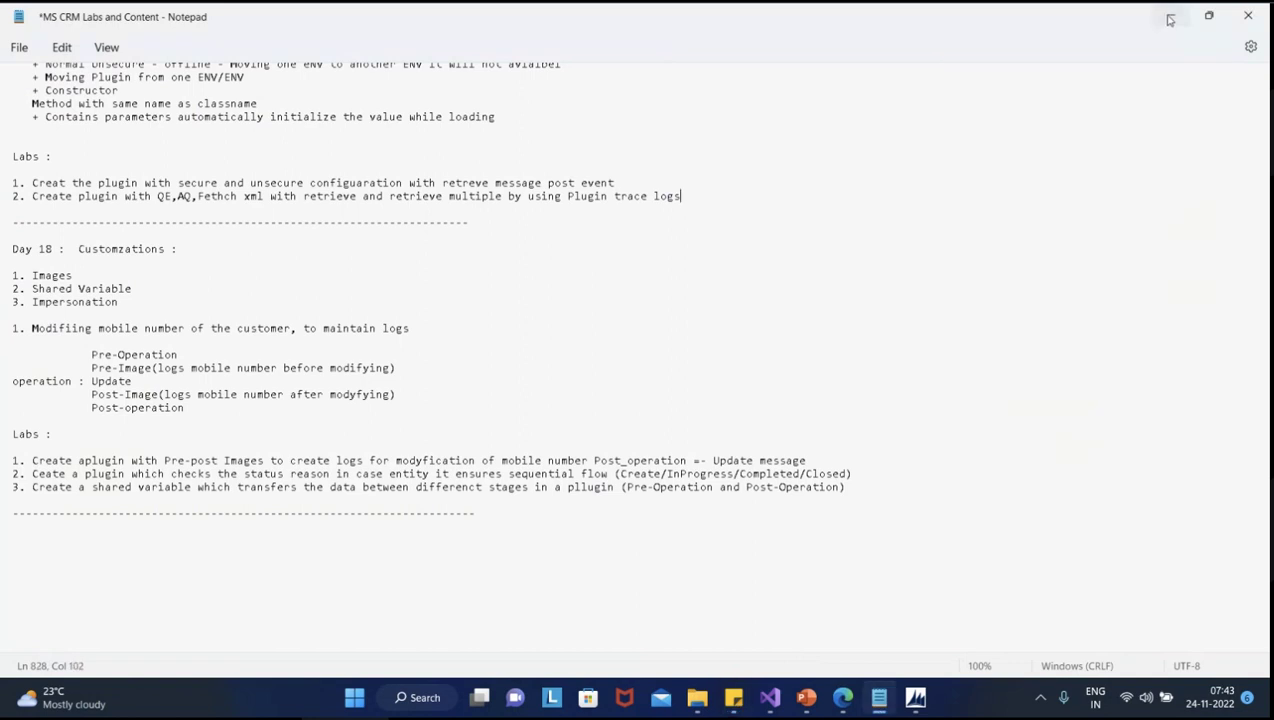
click(1170, 19)
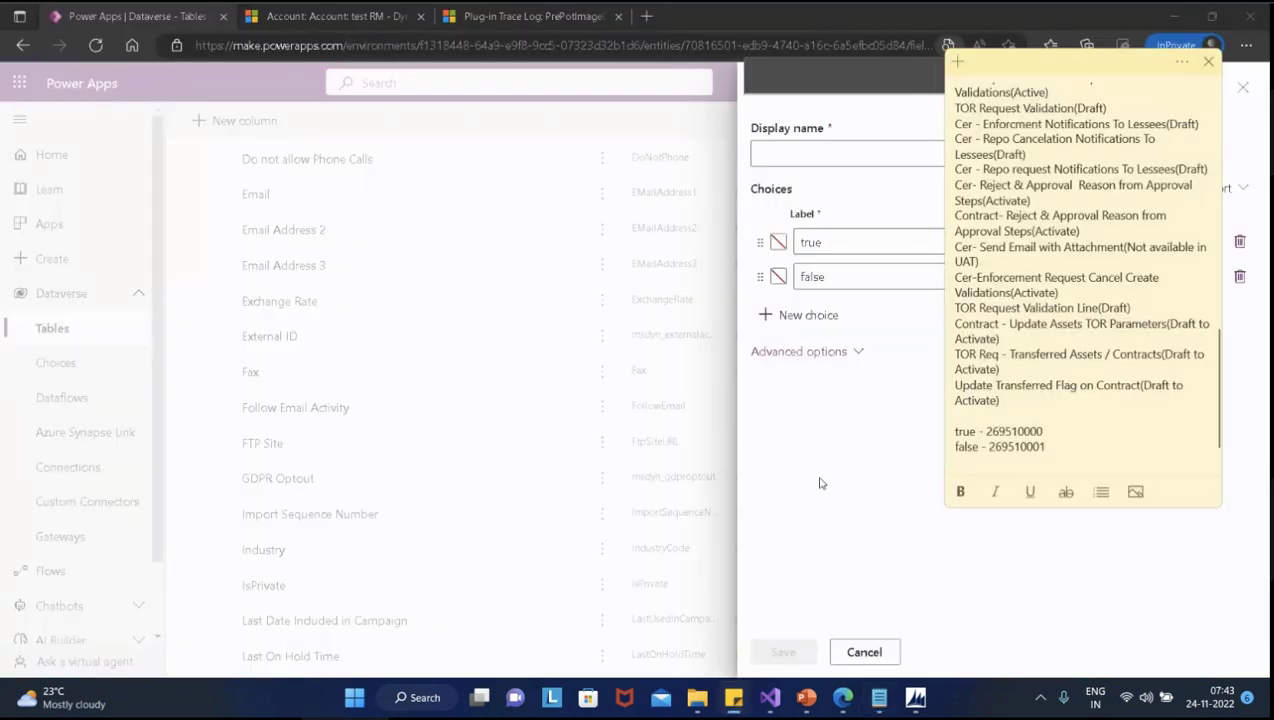
click(819, 483)
click(800, 160)
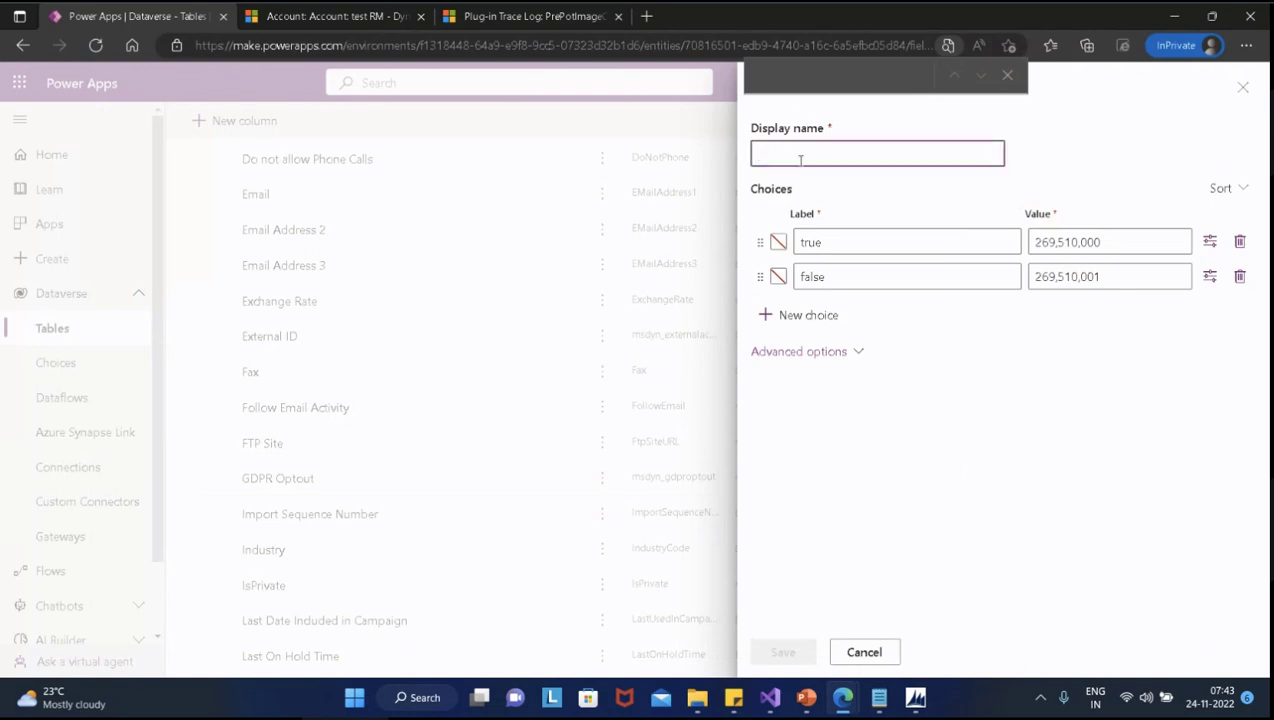
text(26951000)
key(BackSpace)
key(BackSpace)
key(BackSpace)
key(BackSpace)
key(BackSpace)
key(BackSpace)
key(BackSpace)
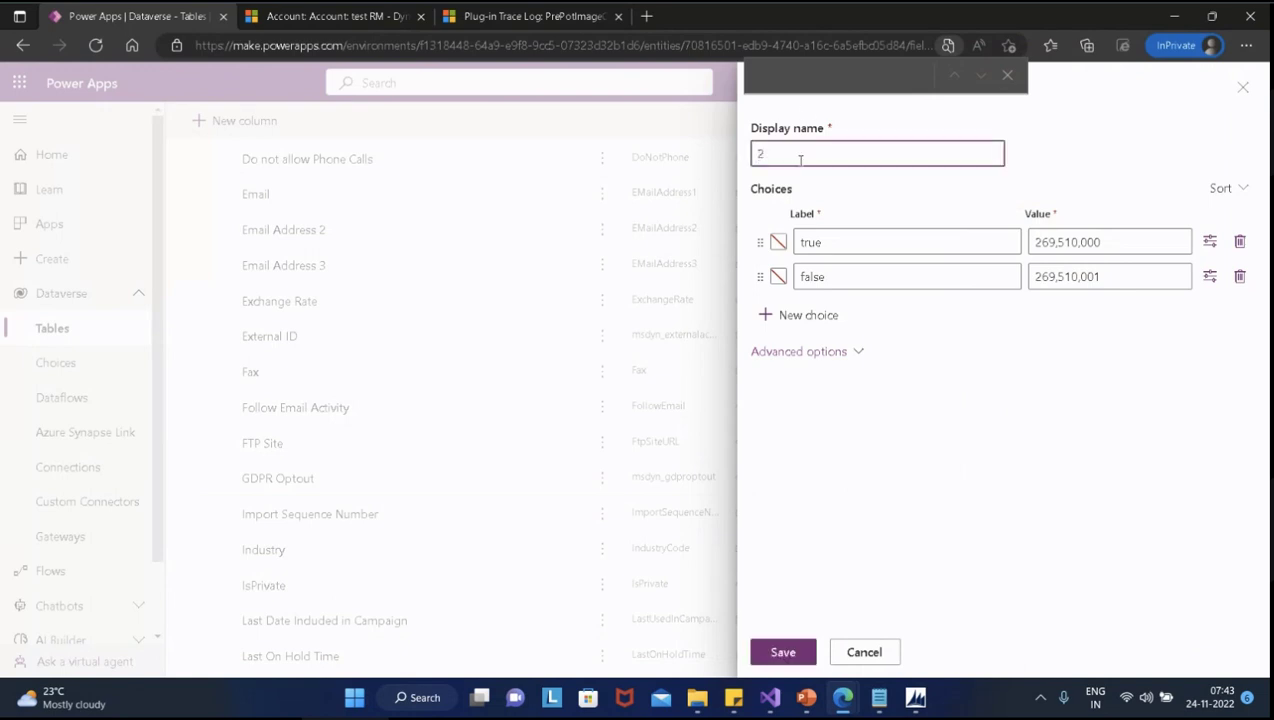
text(IsCon)
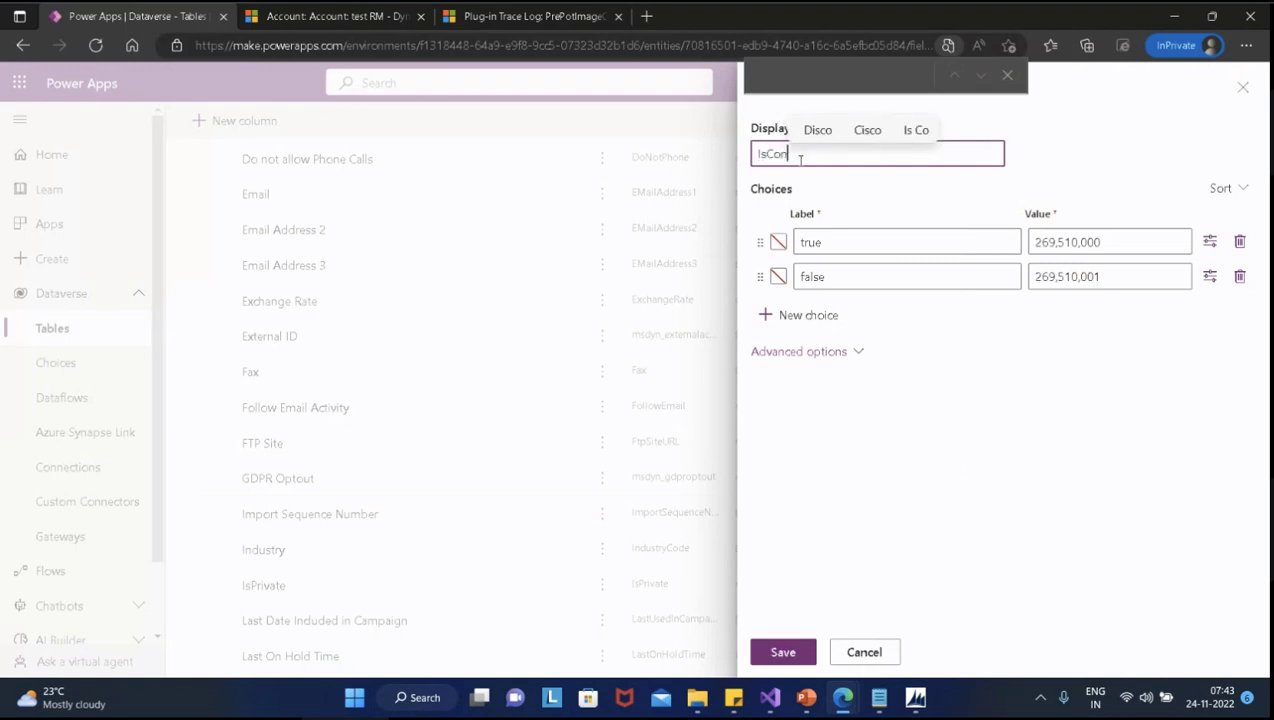
text(tactDupl)
text(ciated)
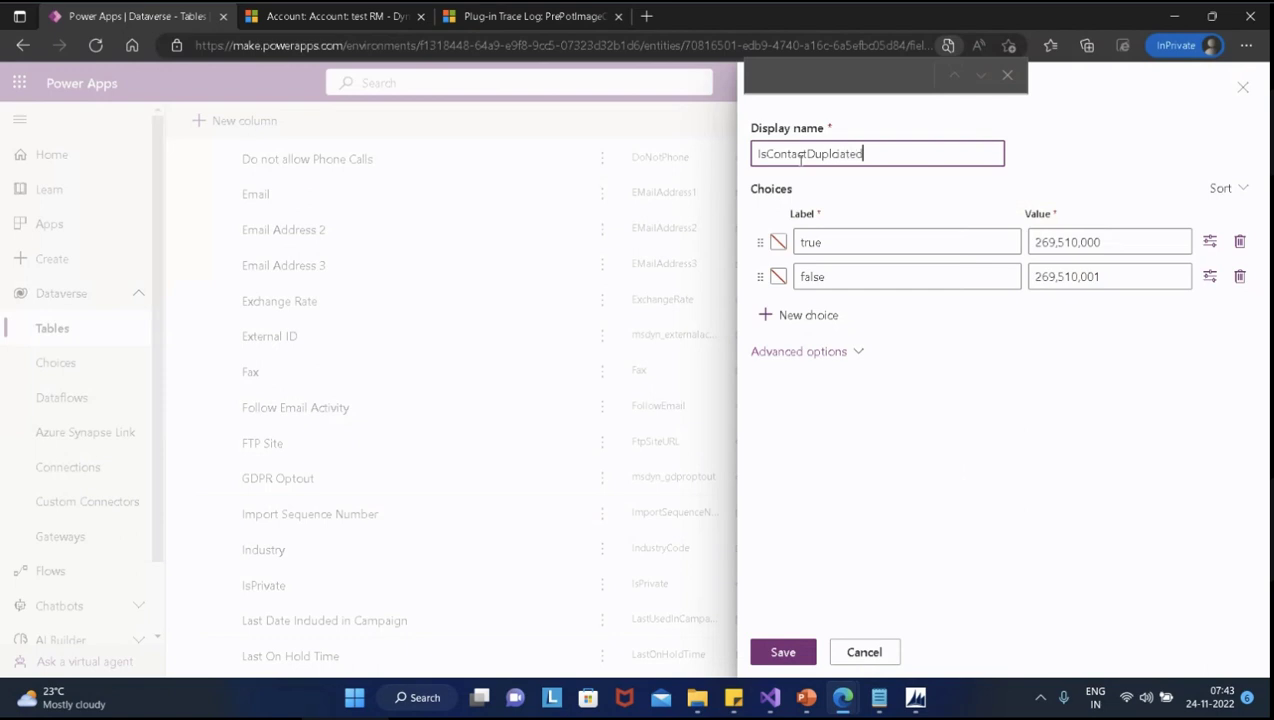
key(ctrl+a)
mouse_move(893, 664)
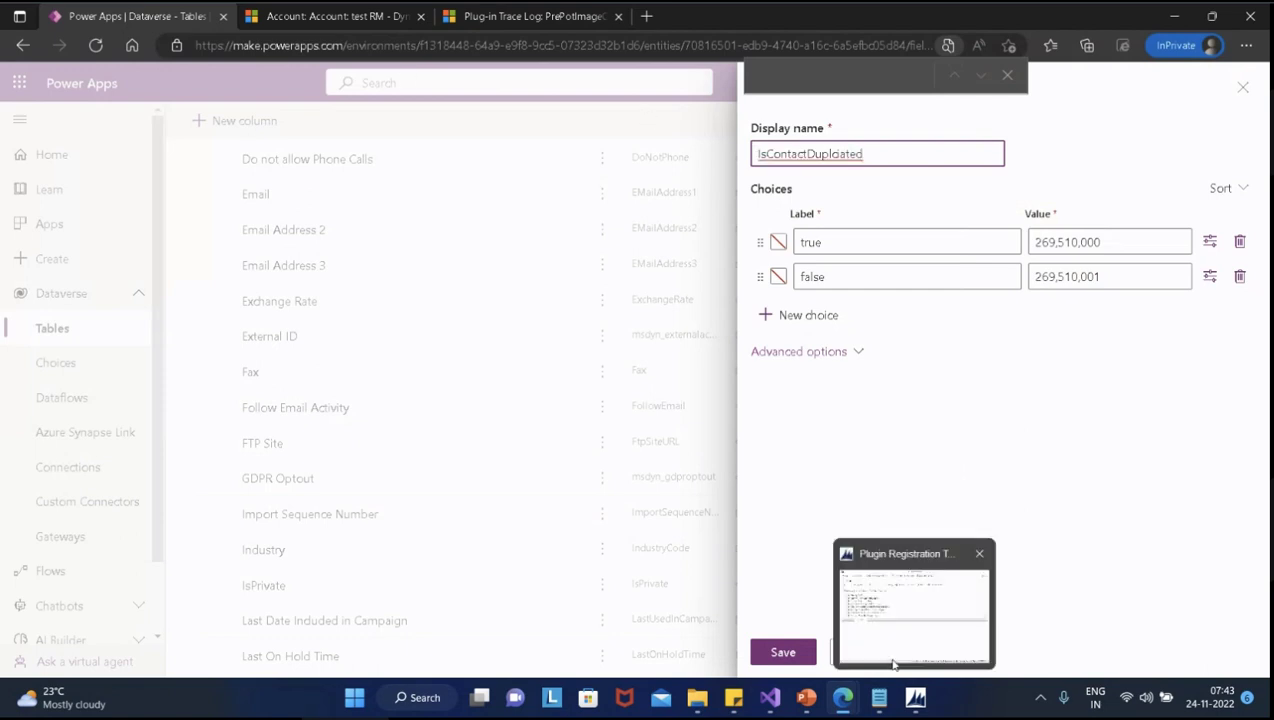
click(784, 652)
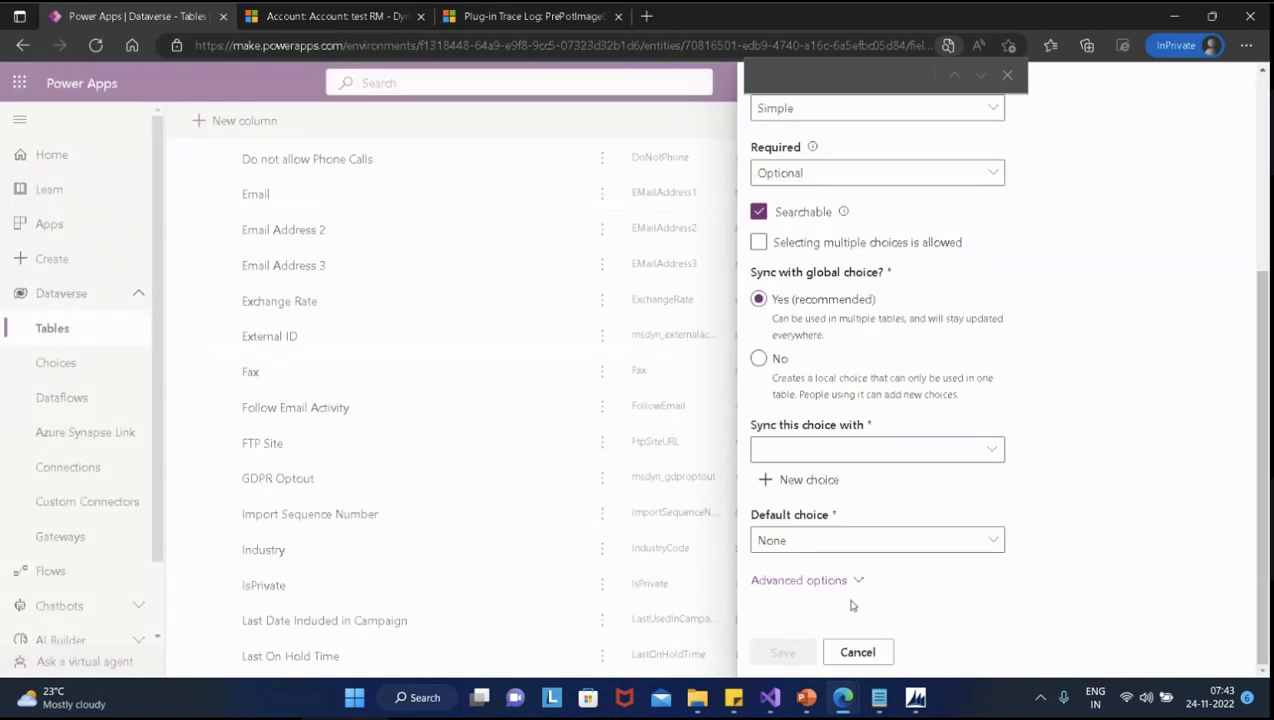
Sync the new column's choice with the global choice IsContactDuplciated
click(1002, 455)
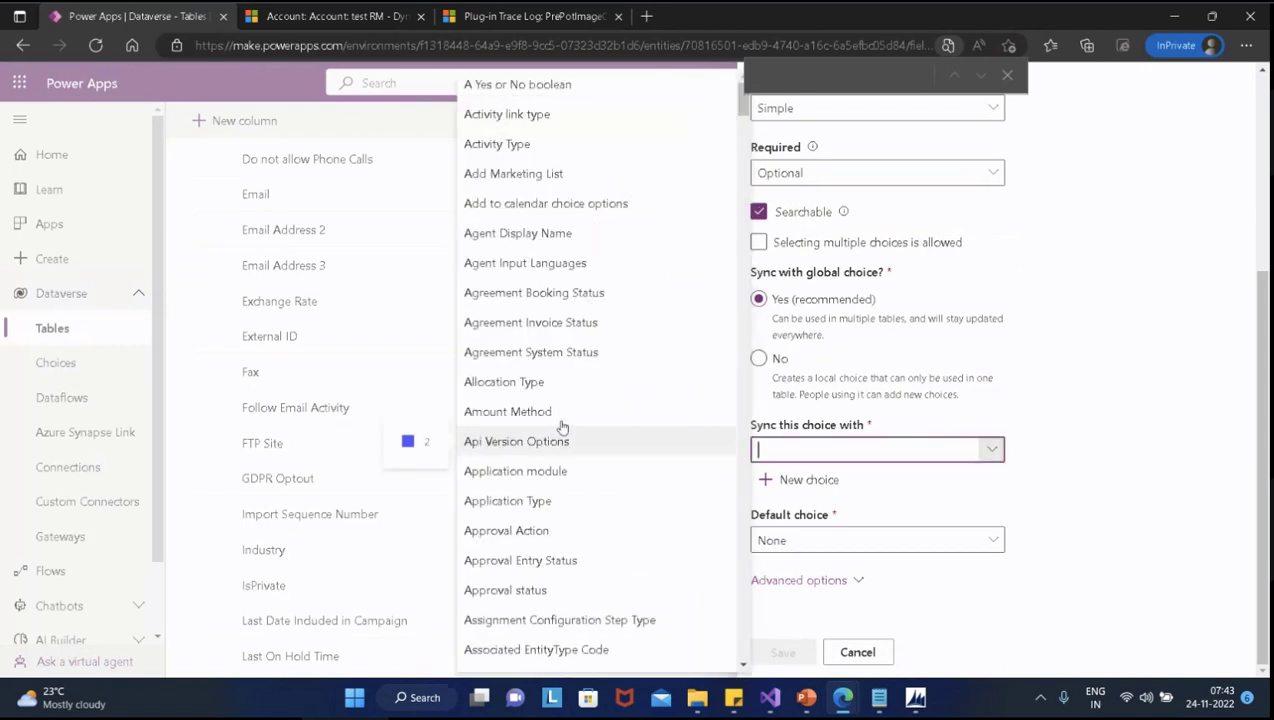
scroll(626, 452, down, 18)
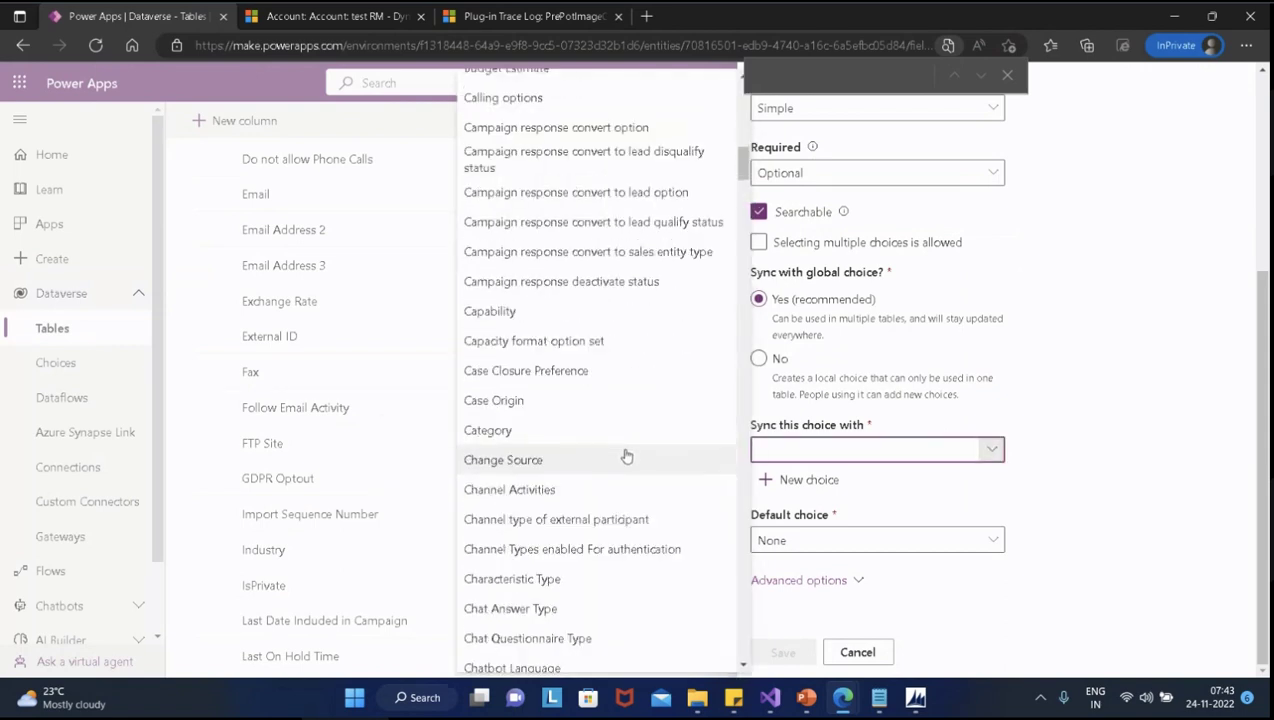
scroll(628, 467, down, 12)
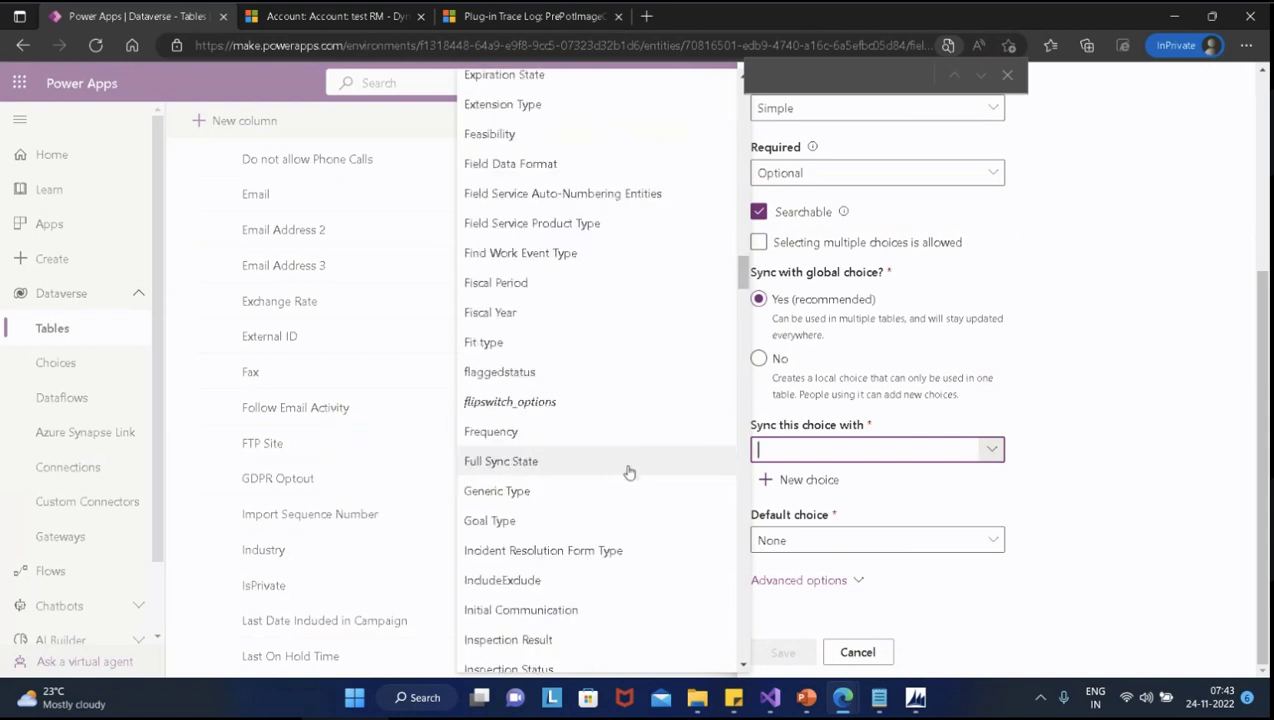
scroll(628, 470, down, 3)
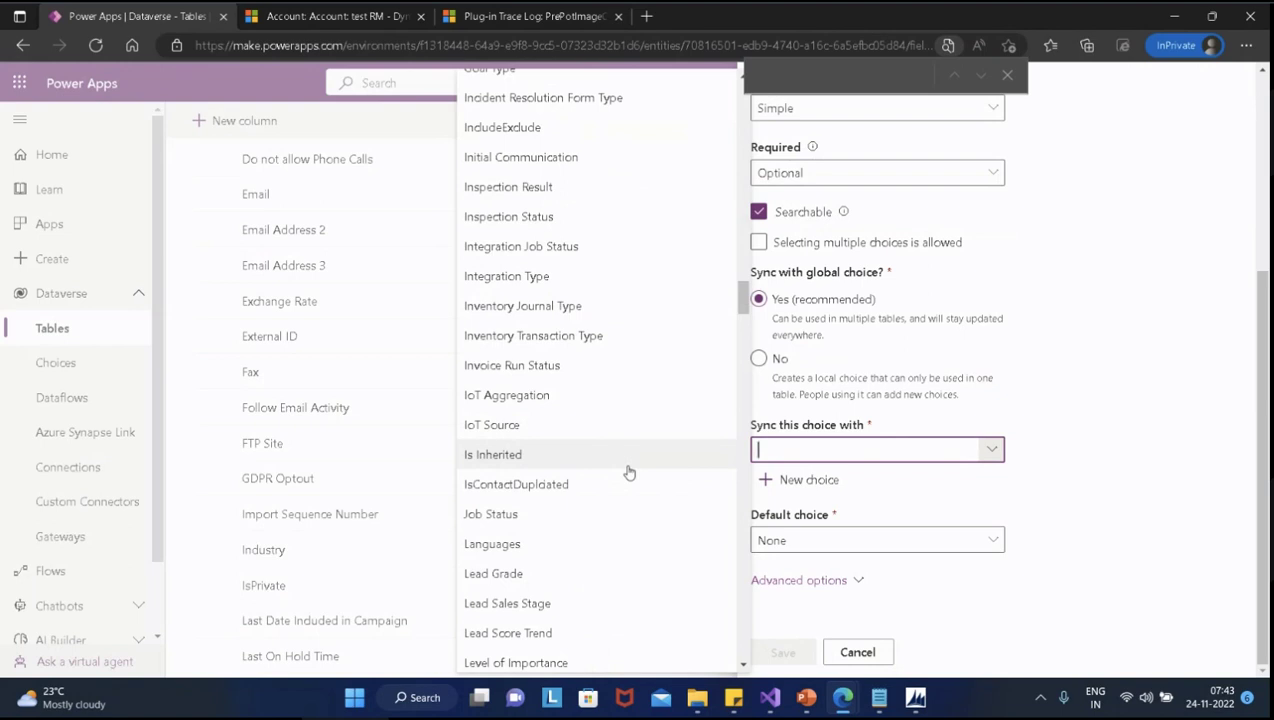
scroll(628, 471, up, 4)
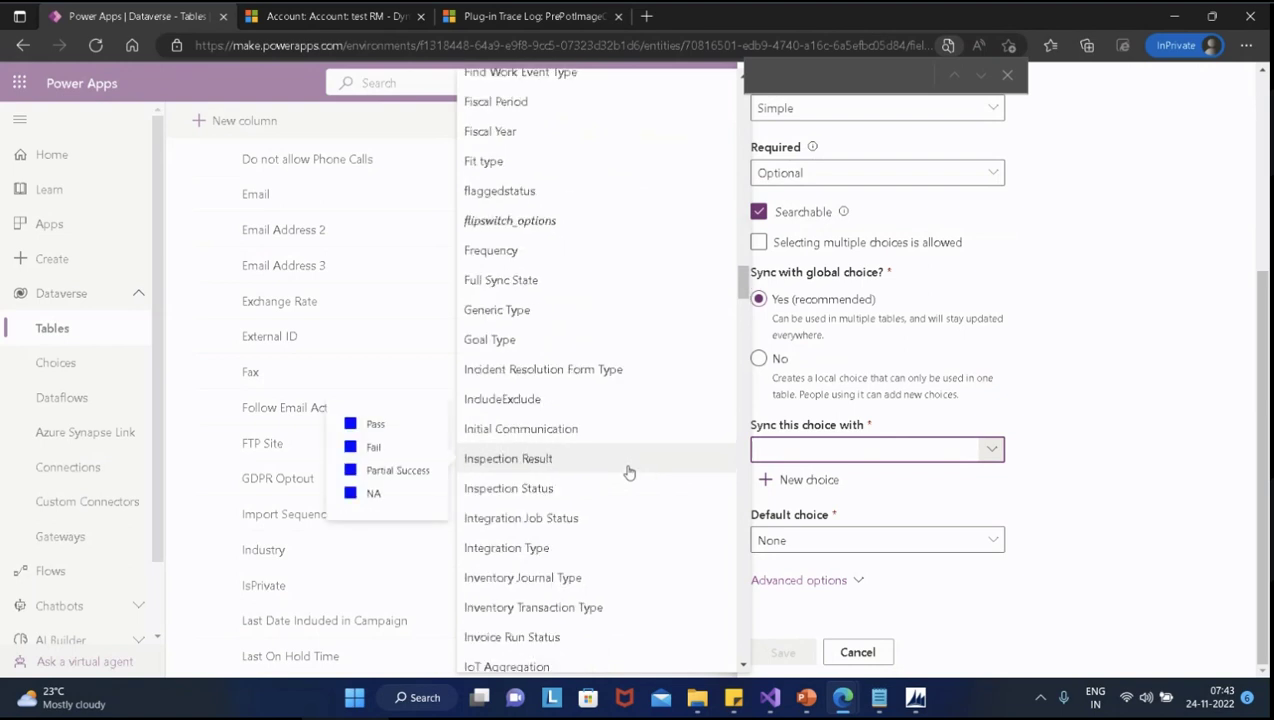
scroll(628, 471, down, 2)
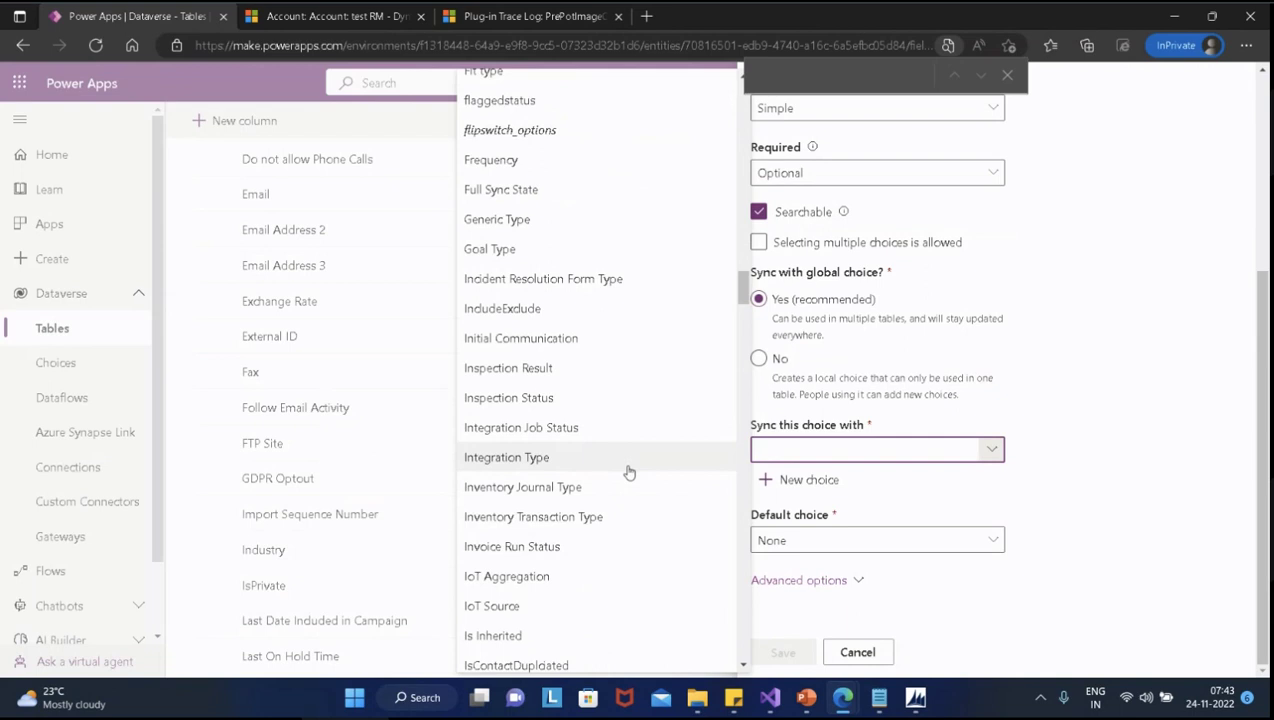
scroll(628, 471, down, 2)
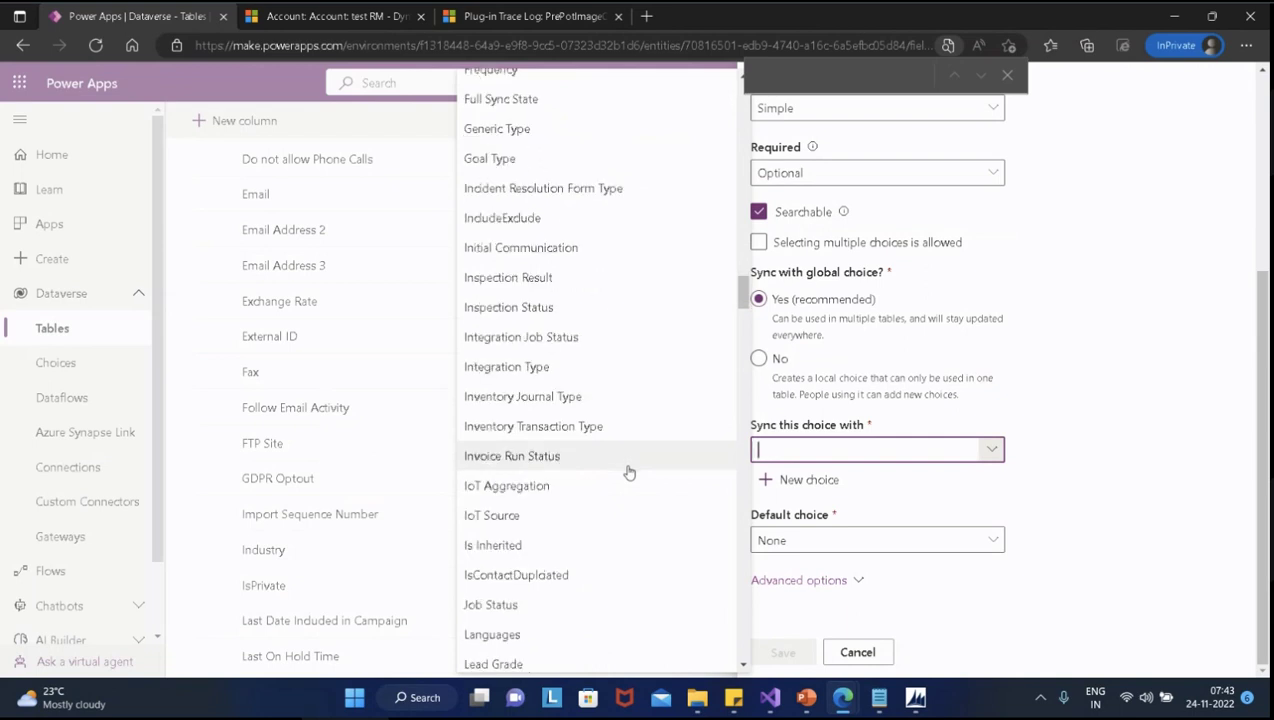
click(565, 579)
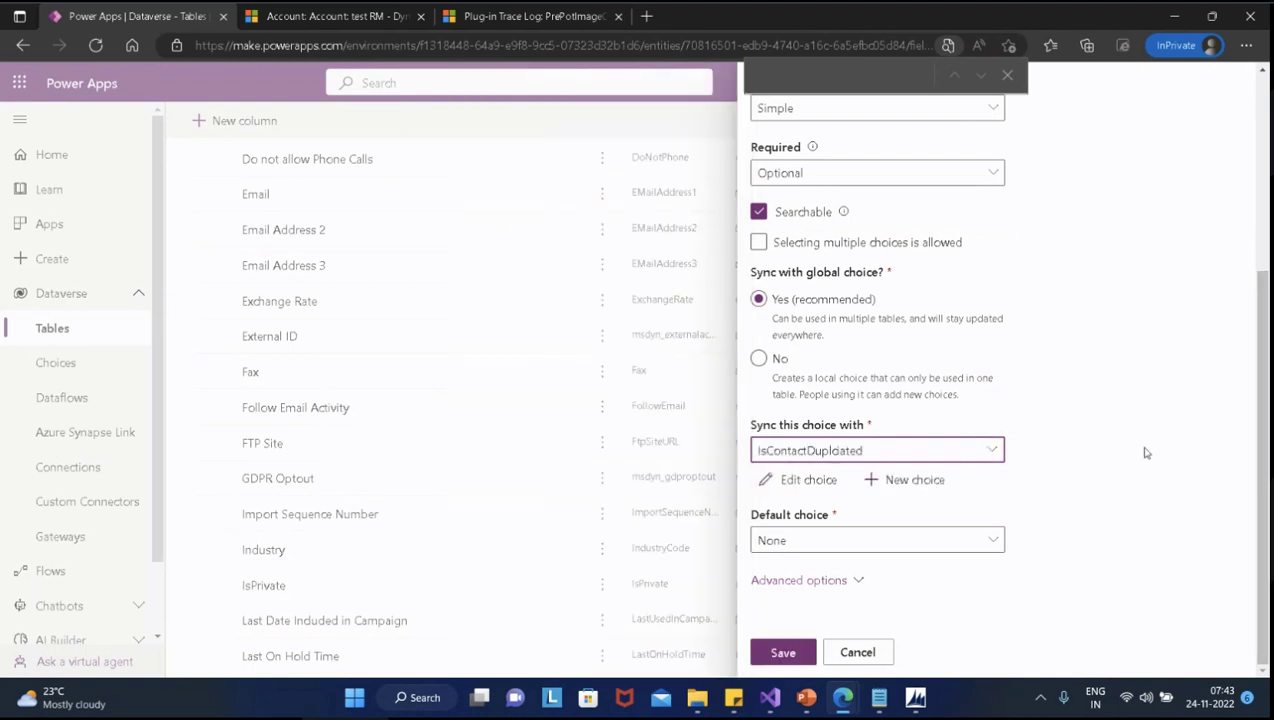
Set the column's default choice to None and save the new column
click(843, 545)
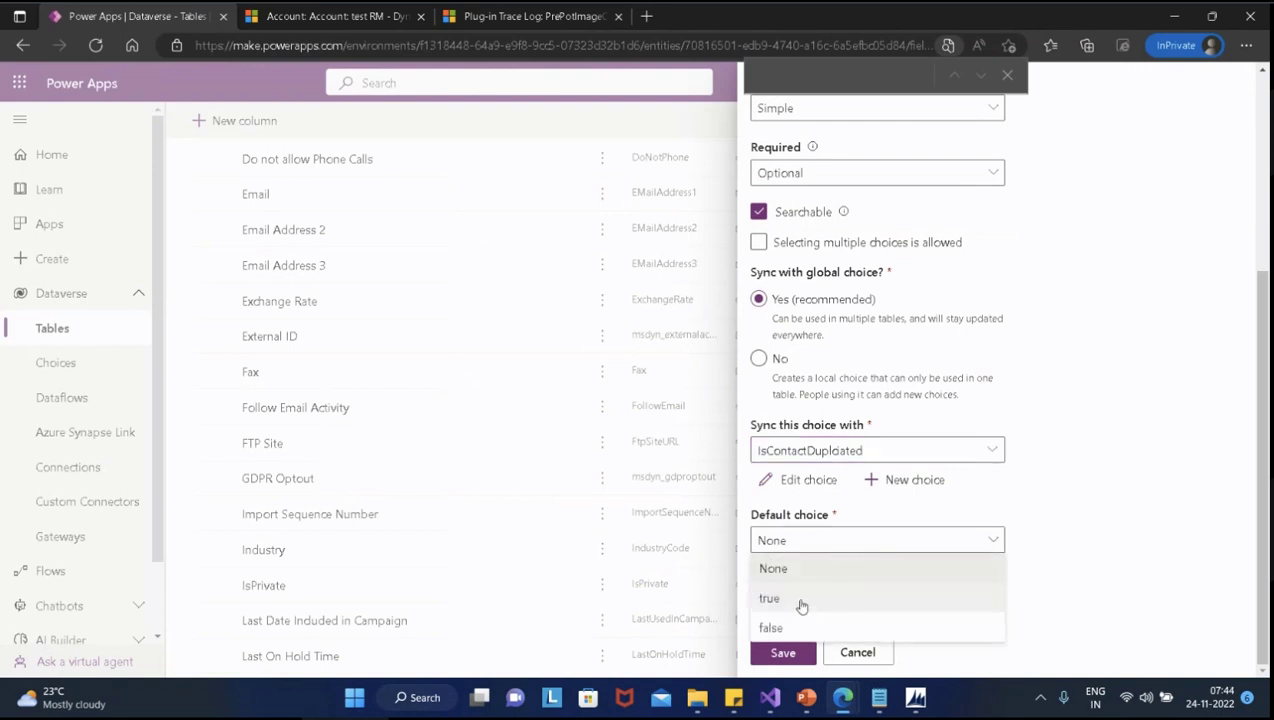
click(799, 603)
click(887, 539)
click(810, 571)
click(783, 652)
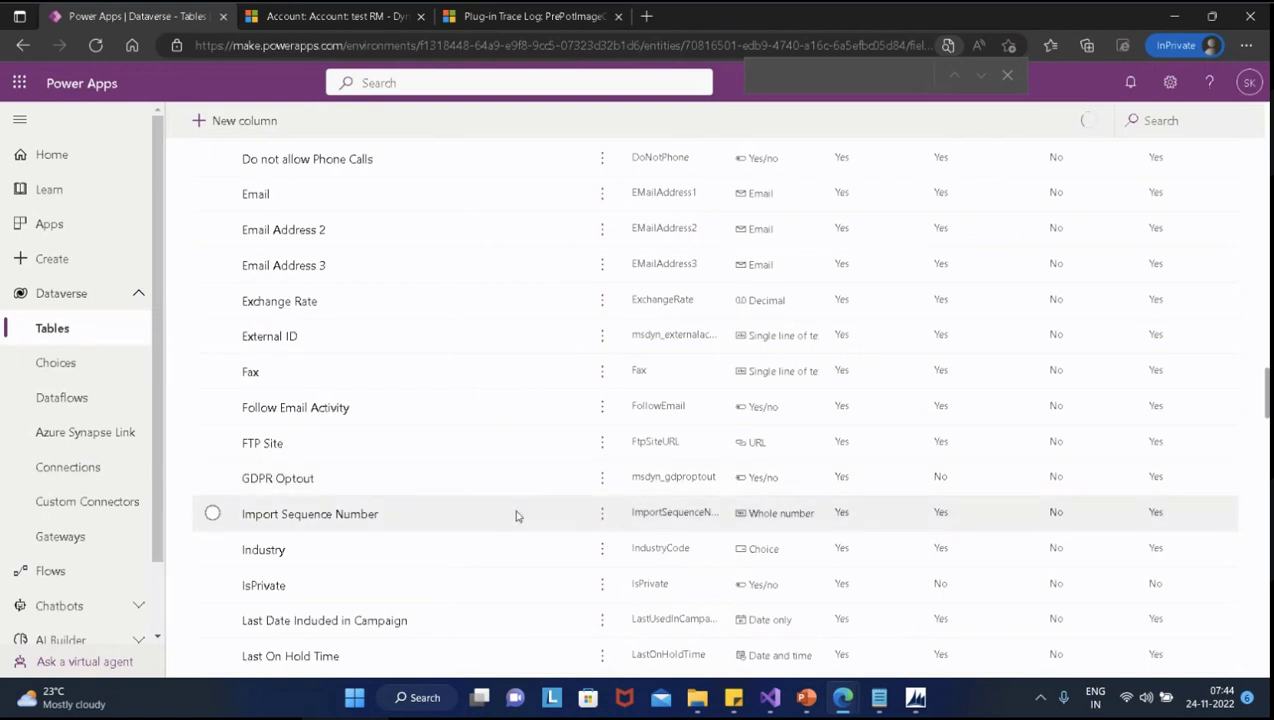
Leave the columns list, reopen the Account table from the tables list and show its forms
scroll(510, 515, up, 2)
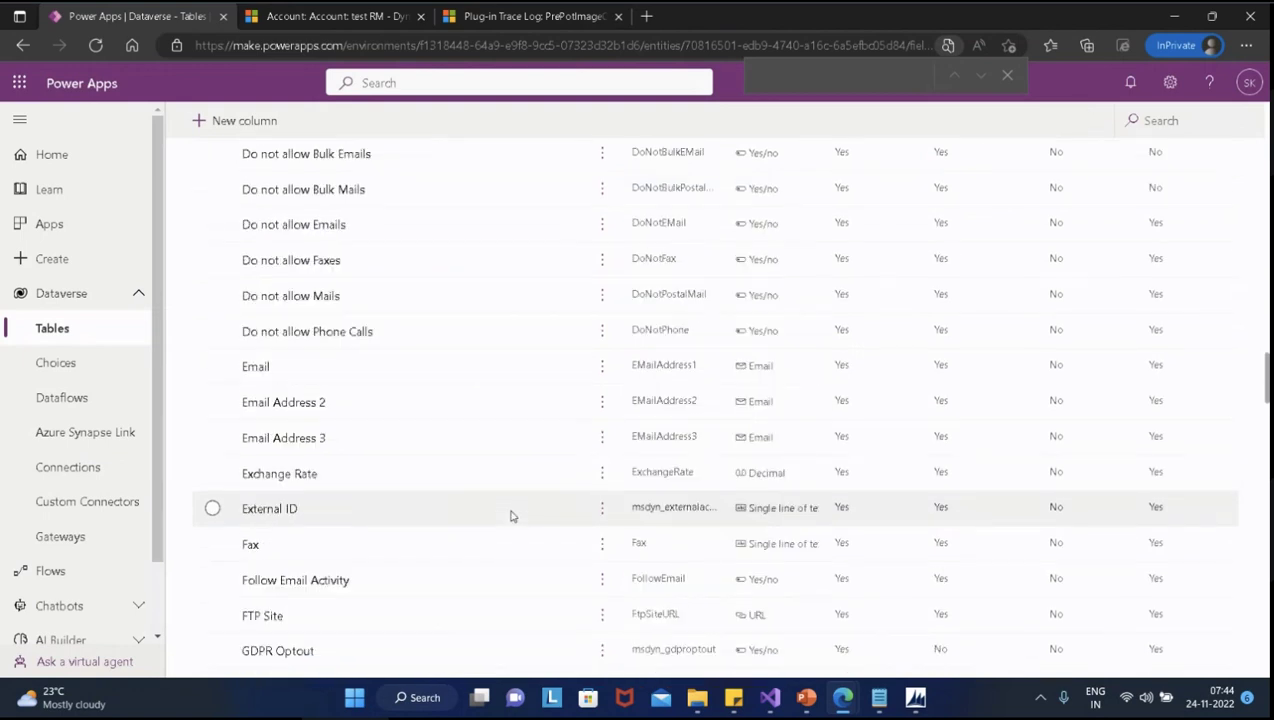
scroll(510, 515, up, 4)
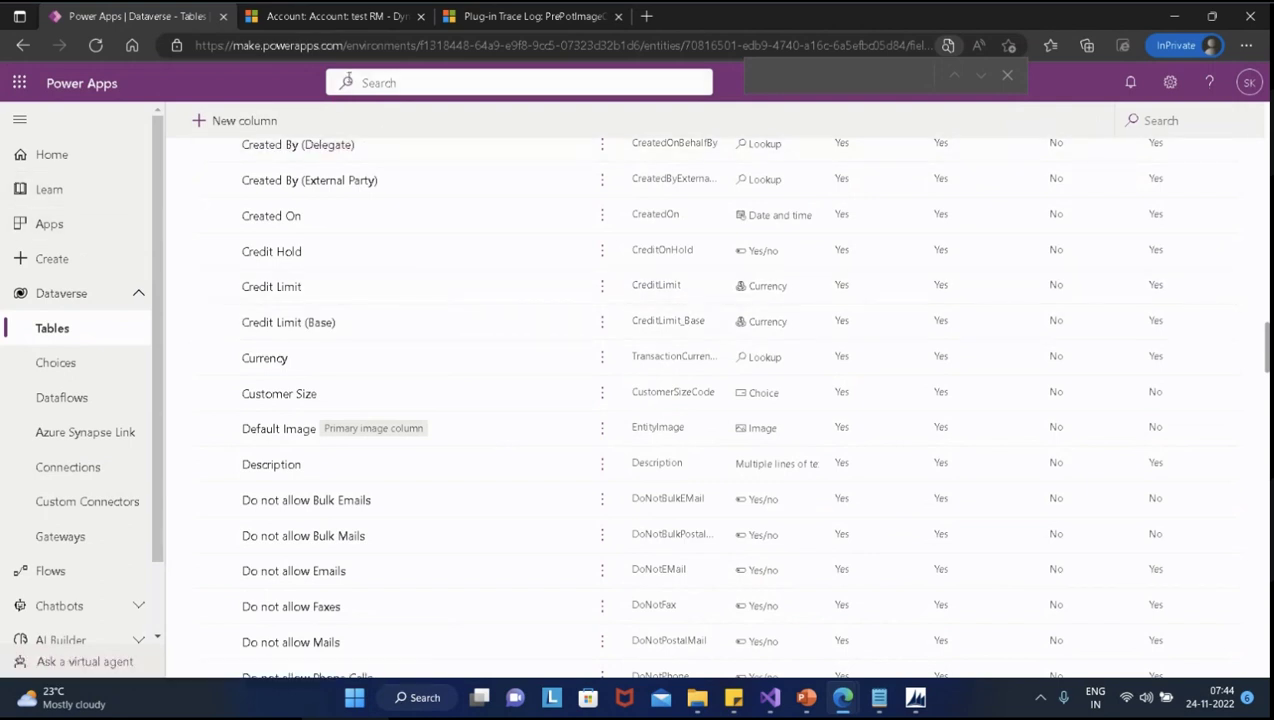
scroll(393, 437, up, 3)
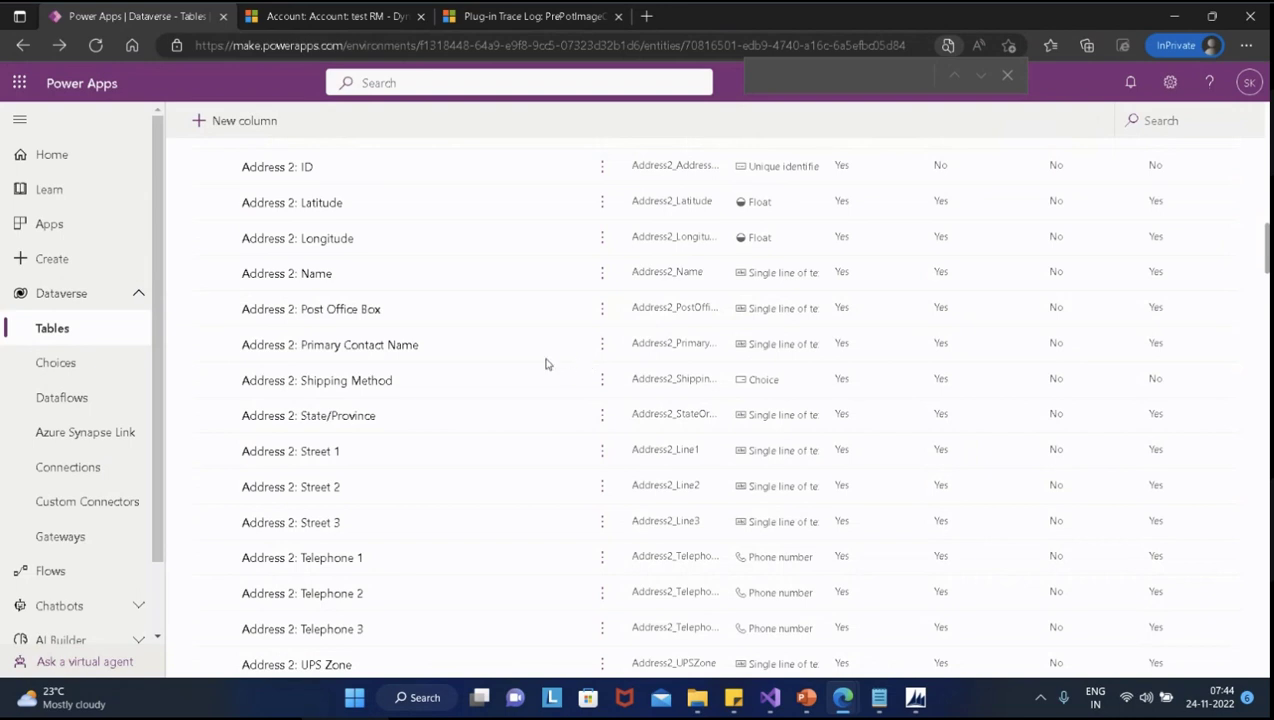
key(alt+Left)
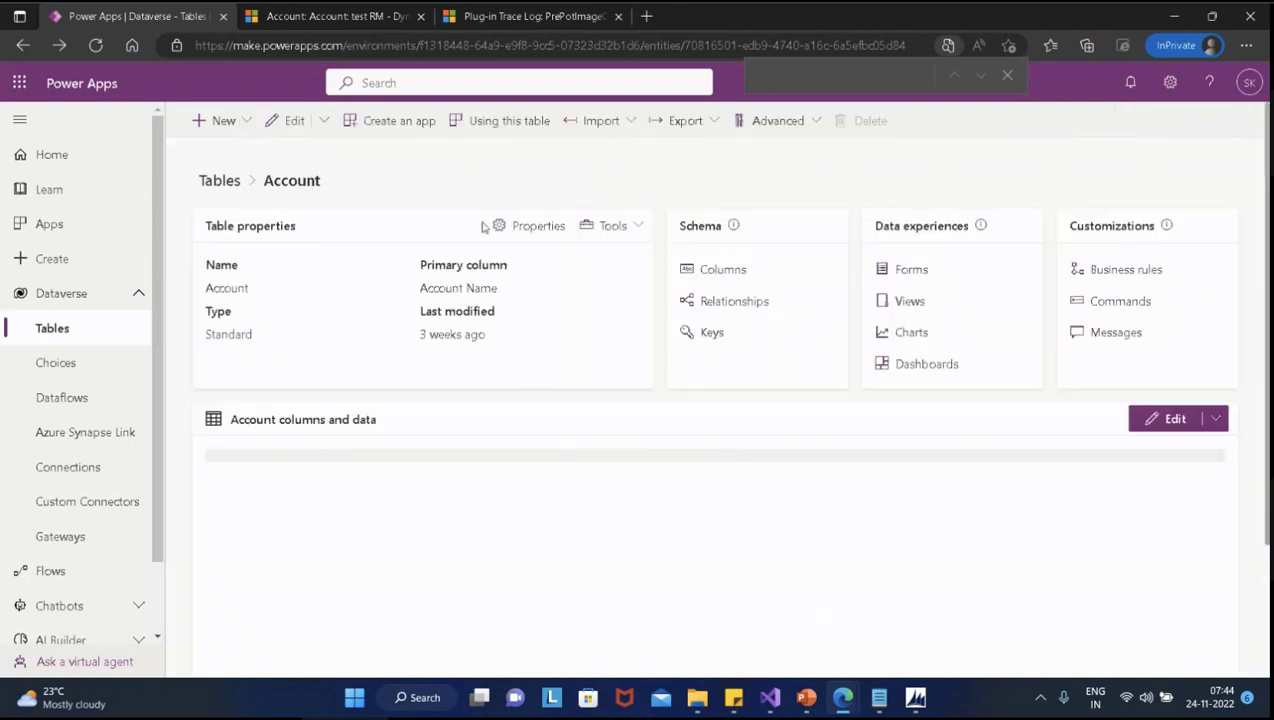
scroll(714, 188, down, 1)
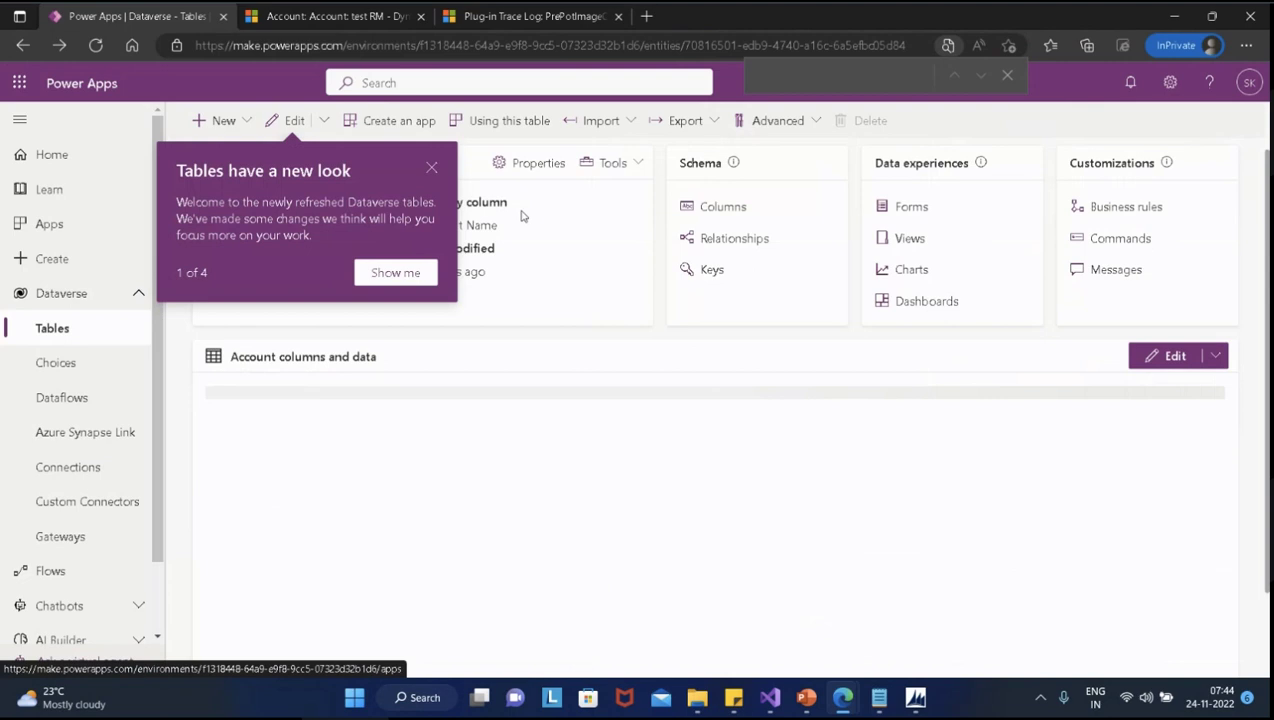
click(431, 168)
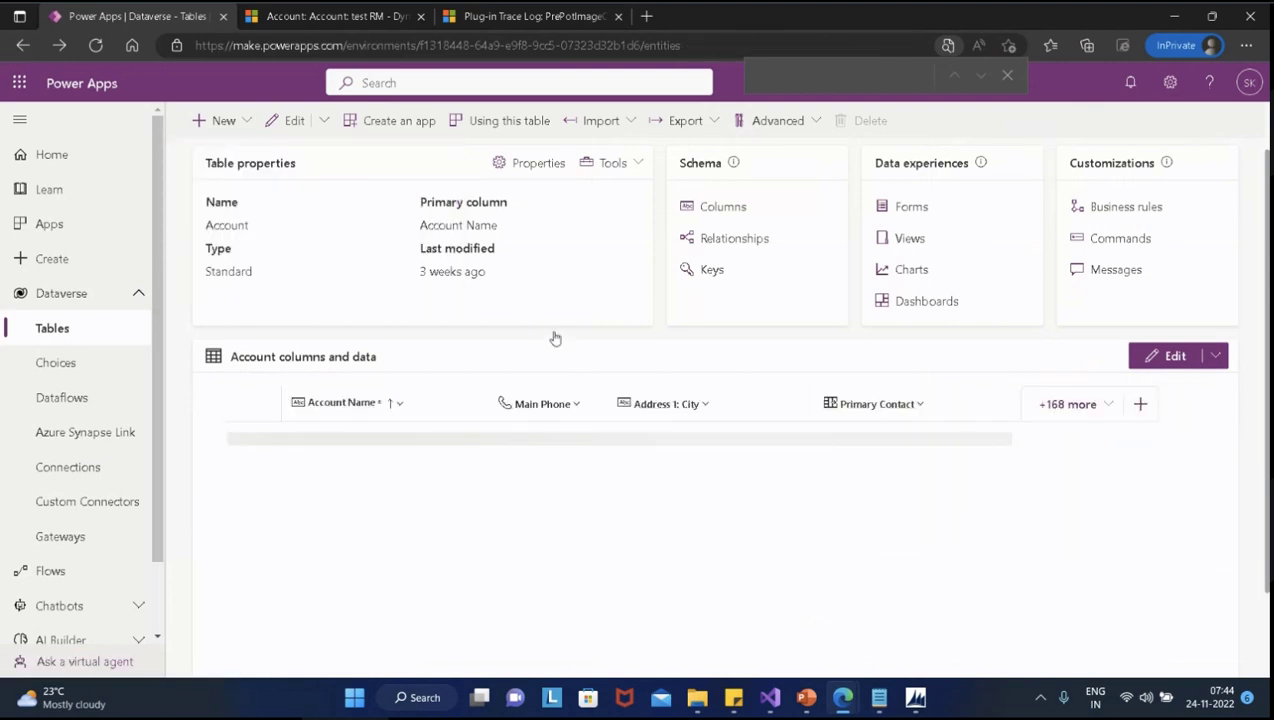
key(alt+Left)
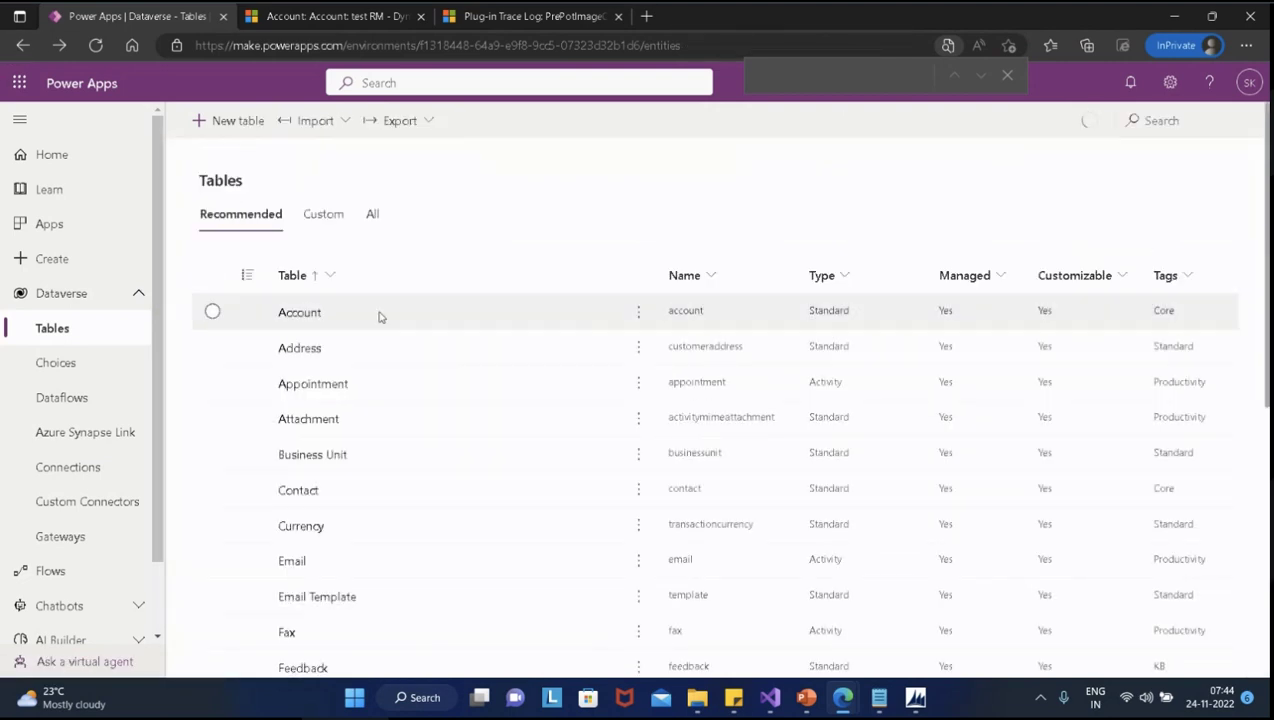
click(312, 318)
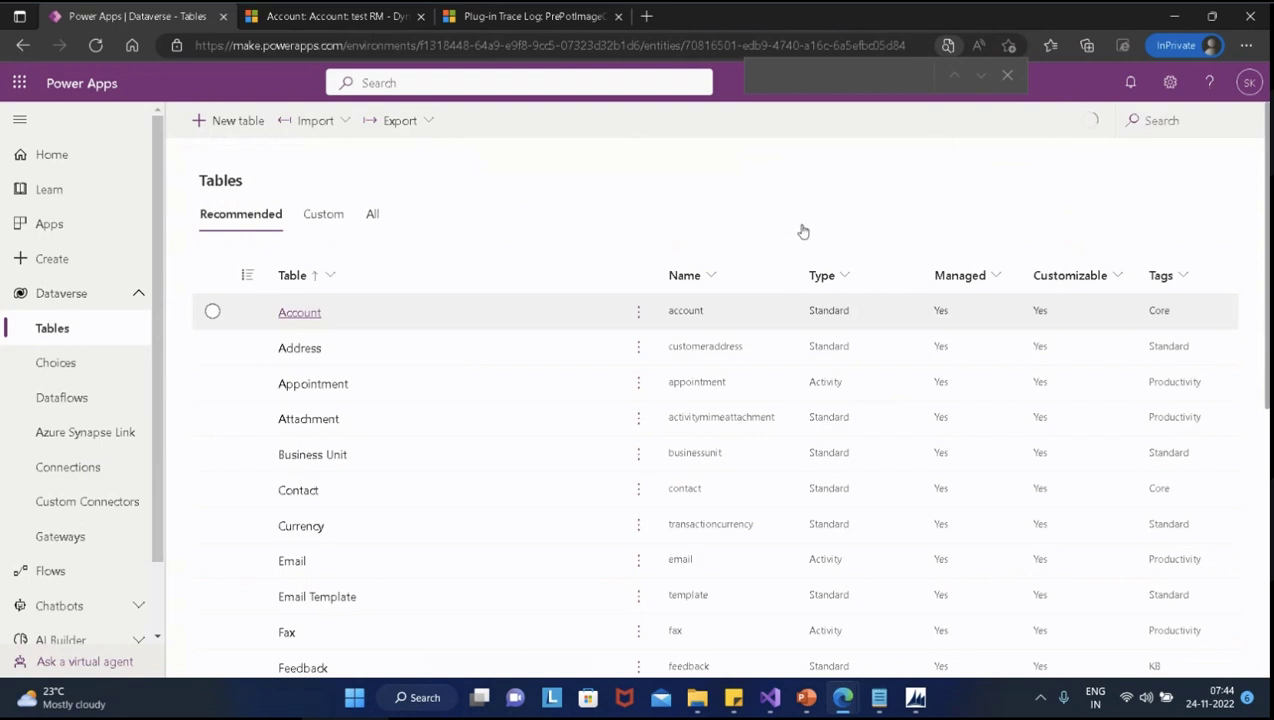
click(905, 275)
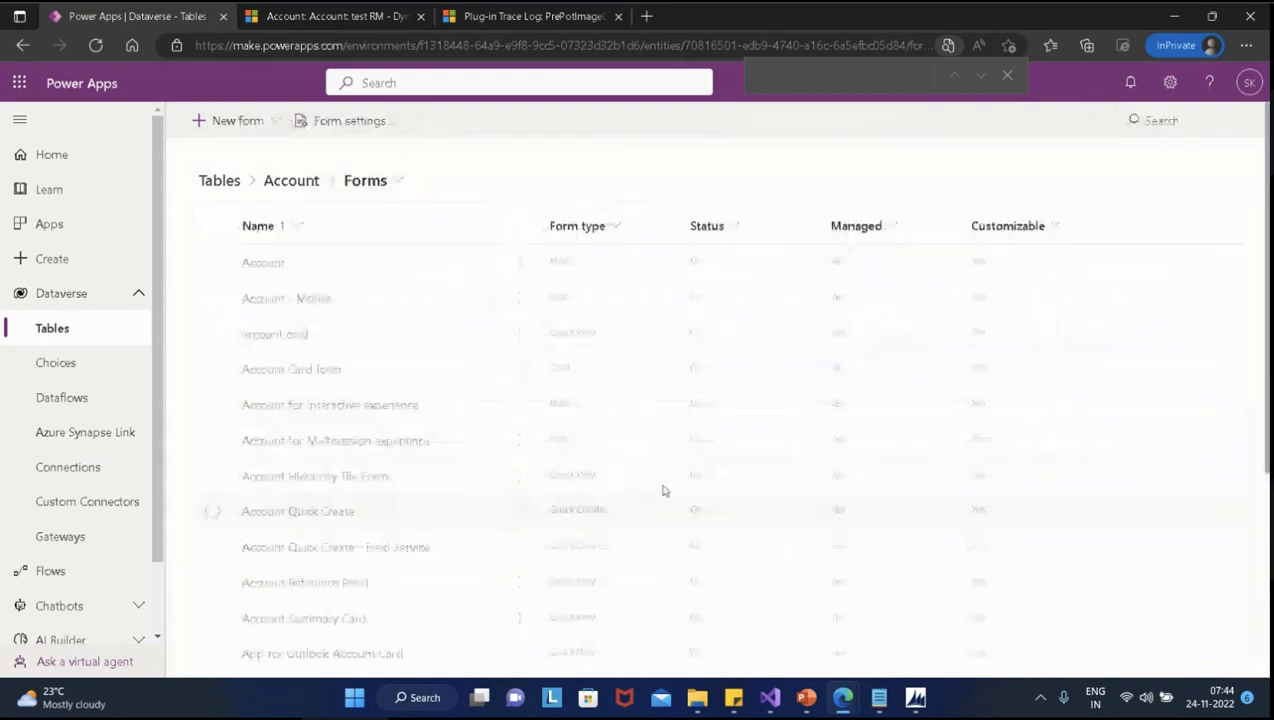
Open the Account form of type Main for editing in the form designer
scroll(662, 490, down, 3)
scroll(662, 490, up, 3)
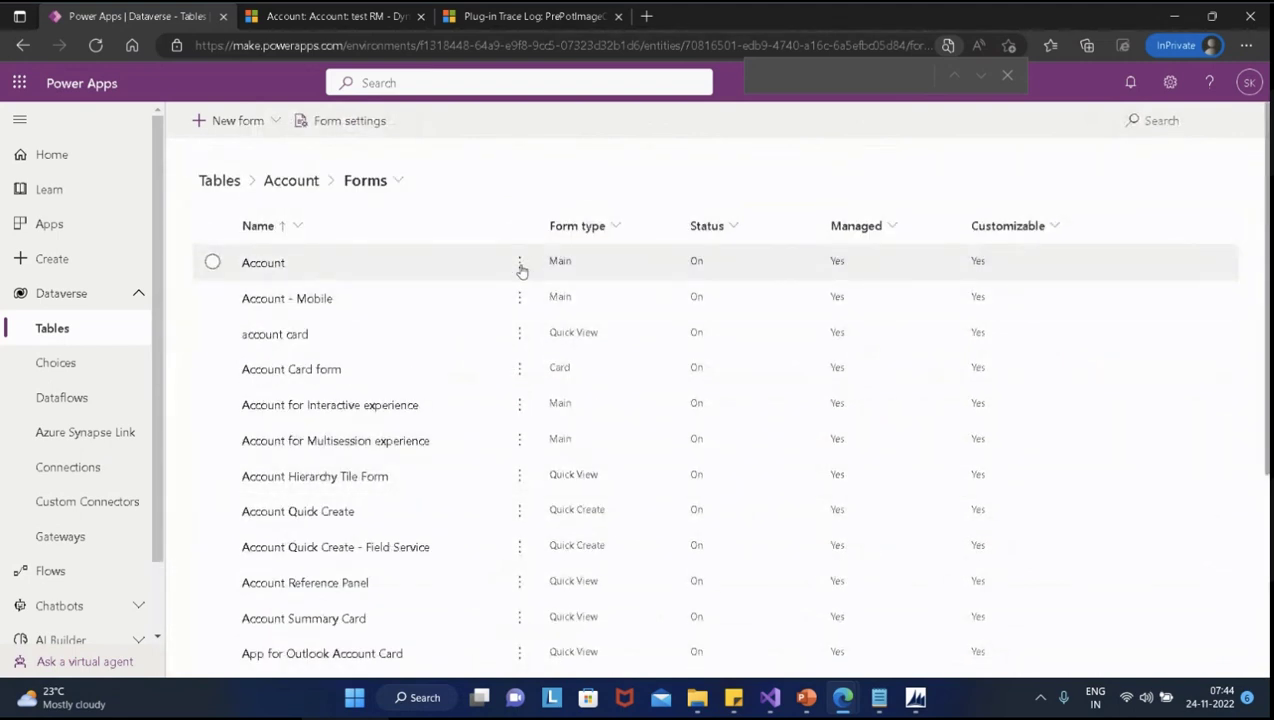
click(520, 263)
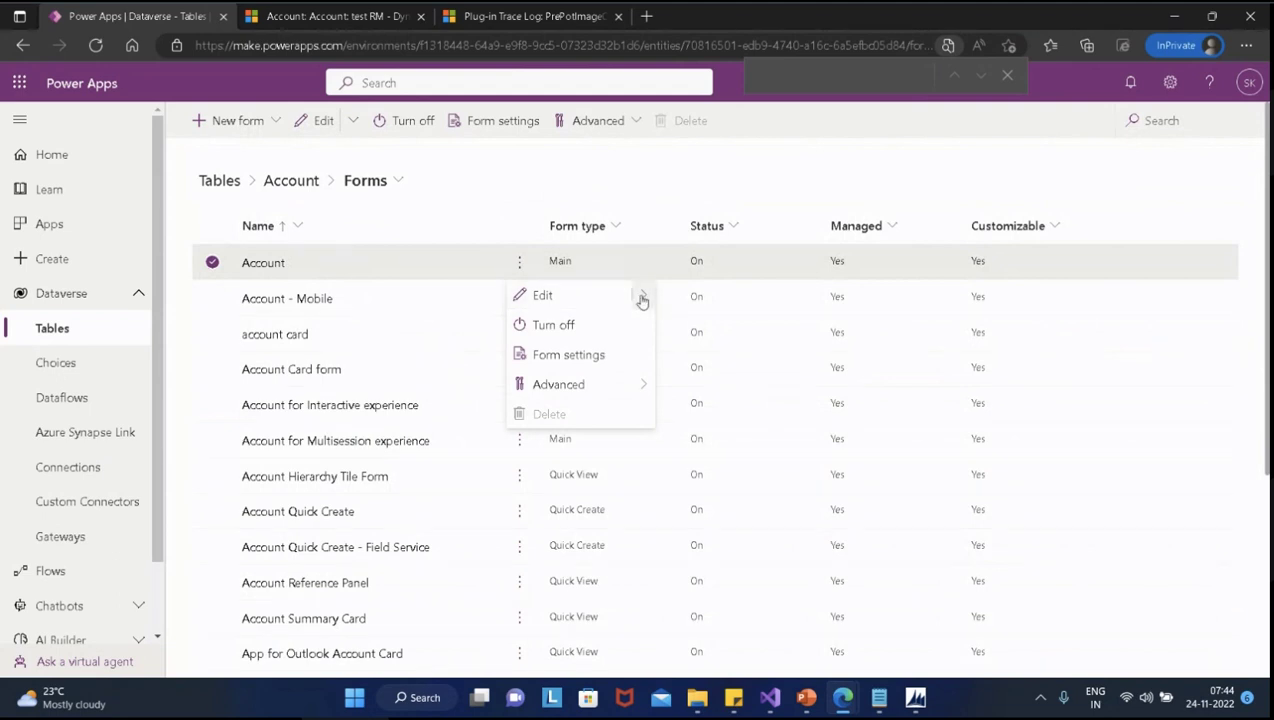
mouse_move(643, 296)
click(712, 300)
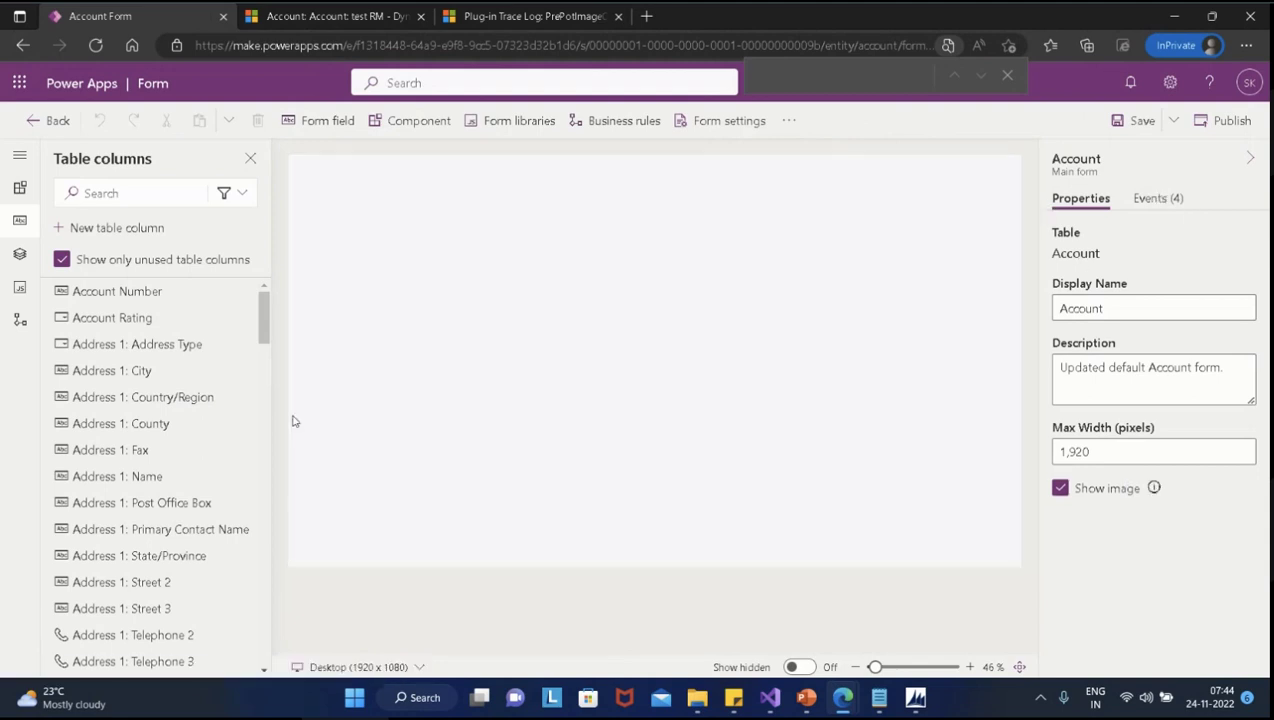
Search the table columns for duplicate and add Isduplicatecontact and new_duplicatecontact below Phone in the Account Information section
scroll(185, 400, down, 1)
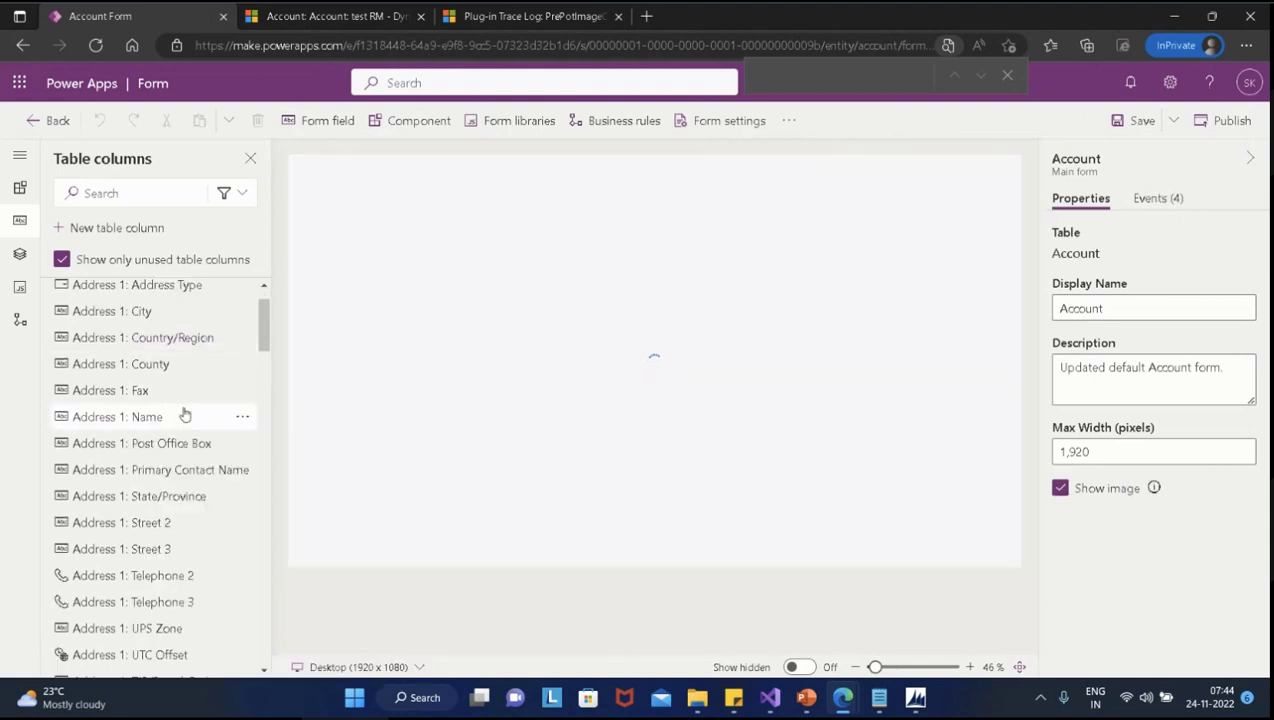
scroll(183, 415, down, 5)
click(144, 198)
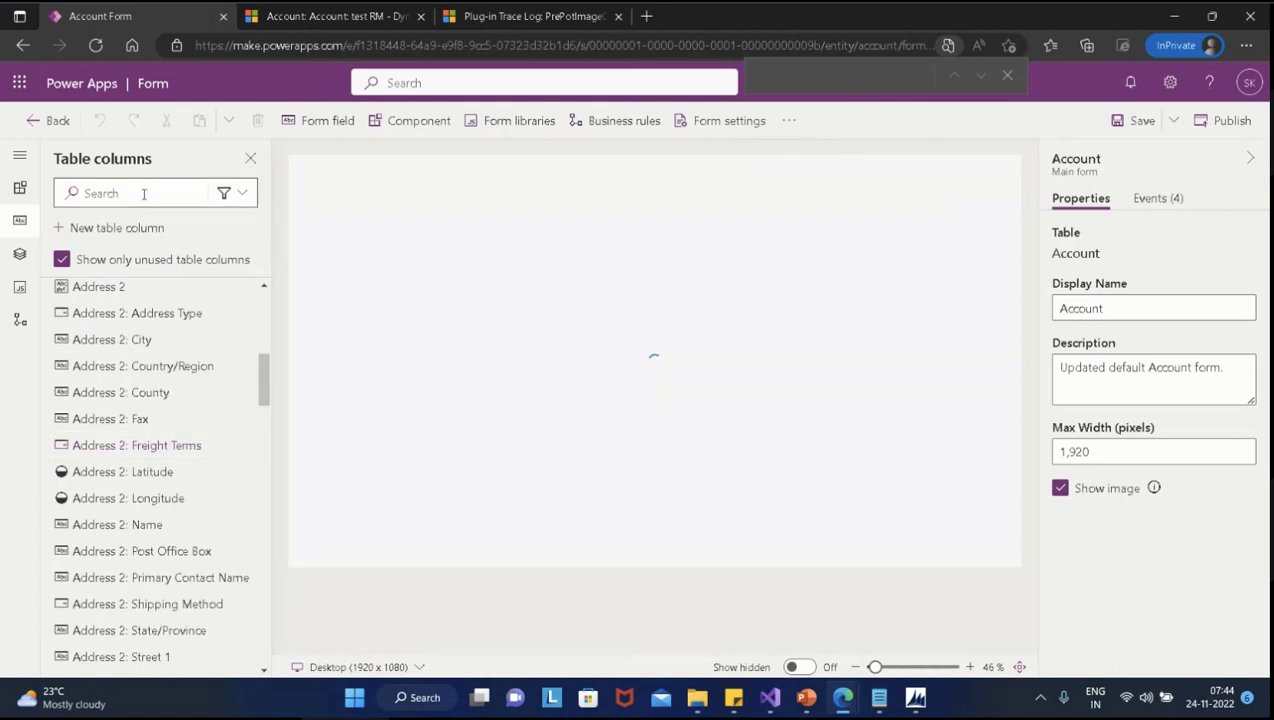
text(du)
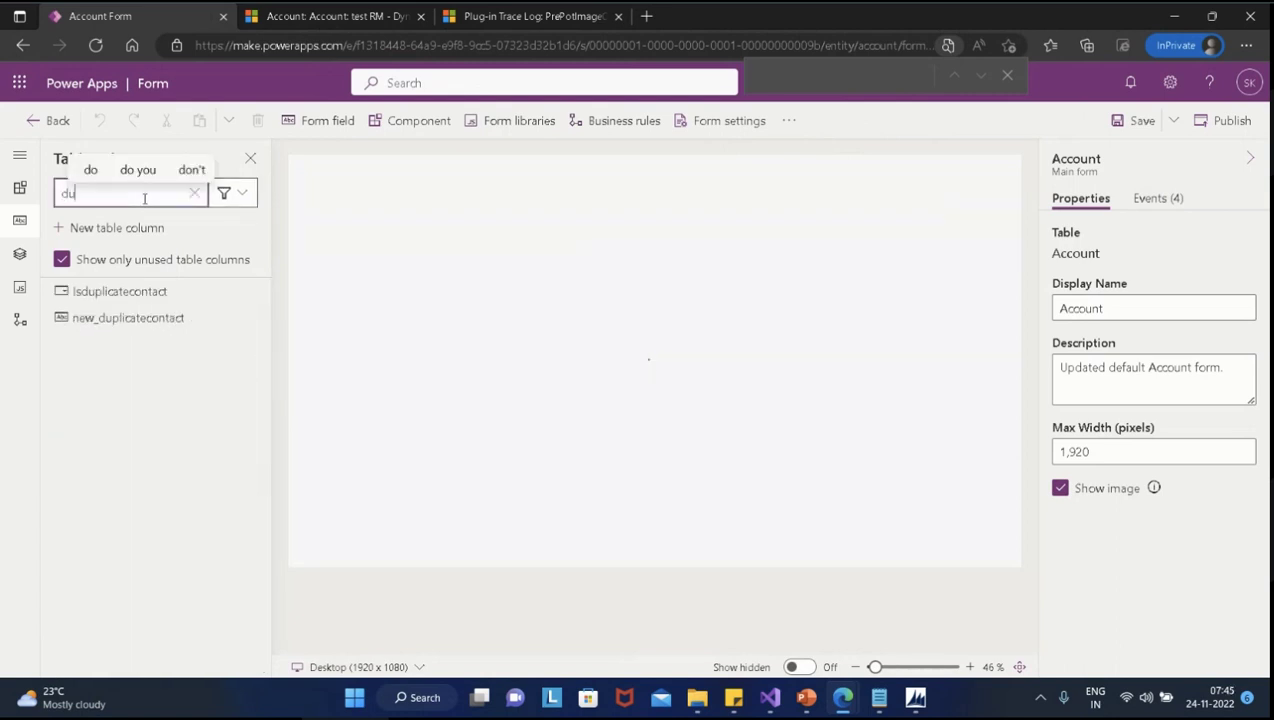
text(plicate)
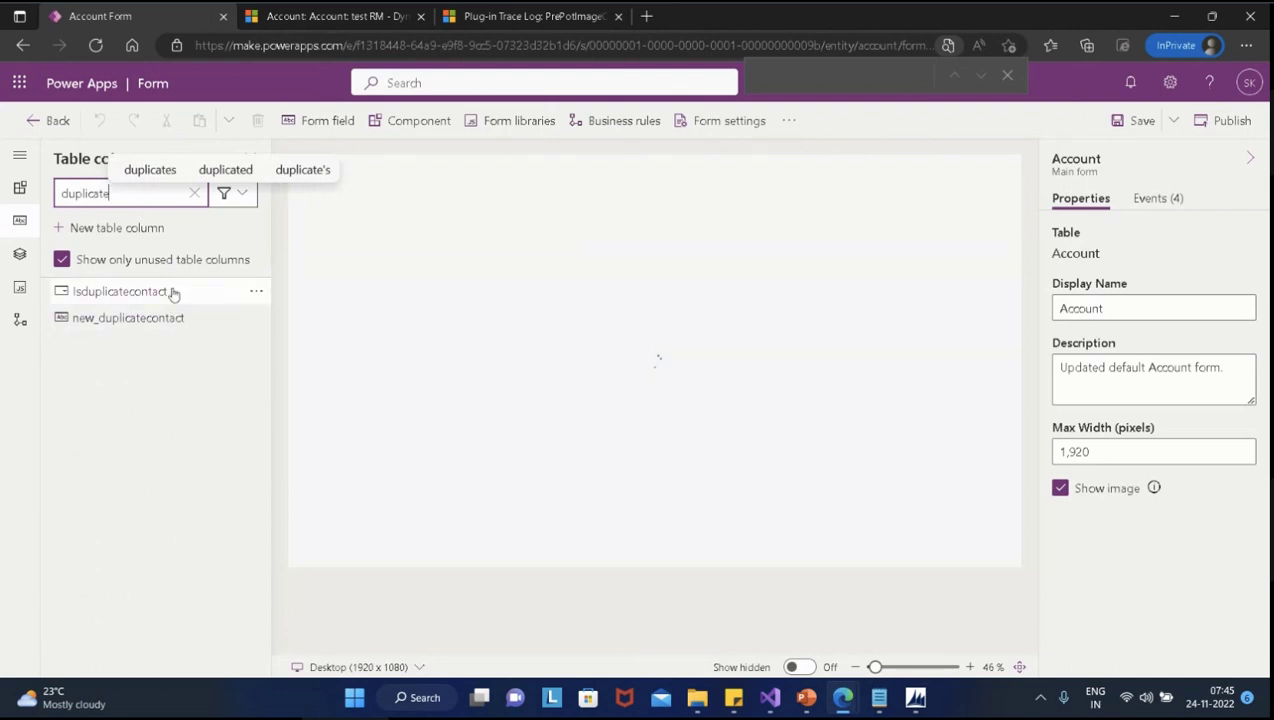
mouse_move(166, 298)
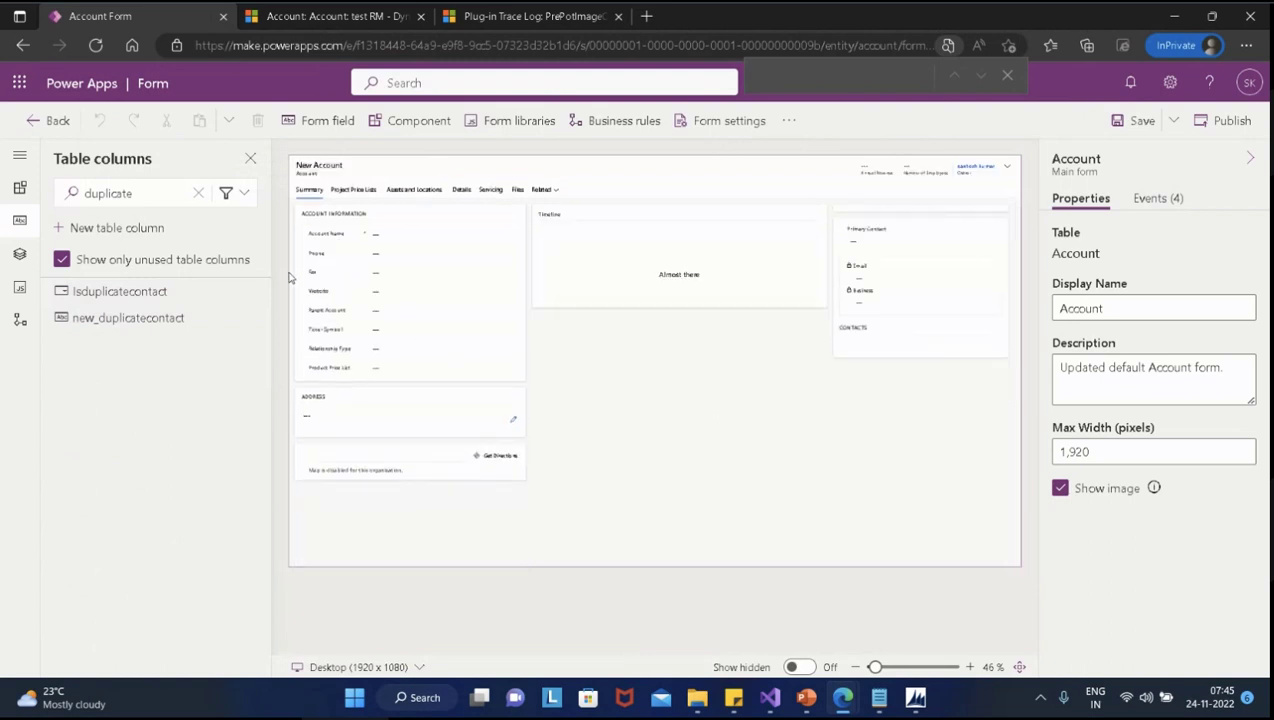
drag(148, 290, 338, 262)
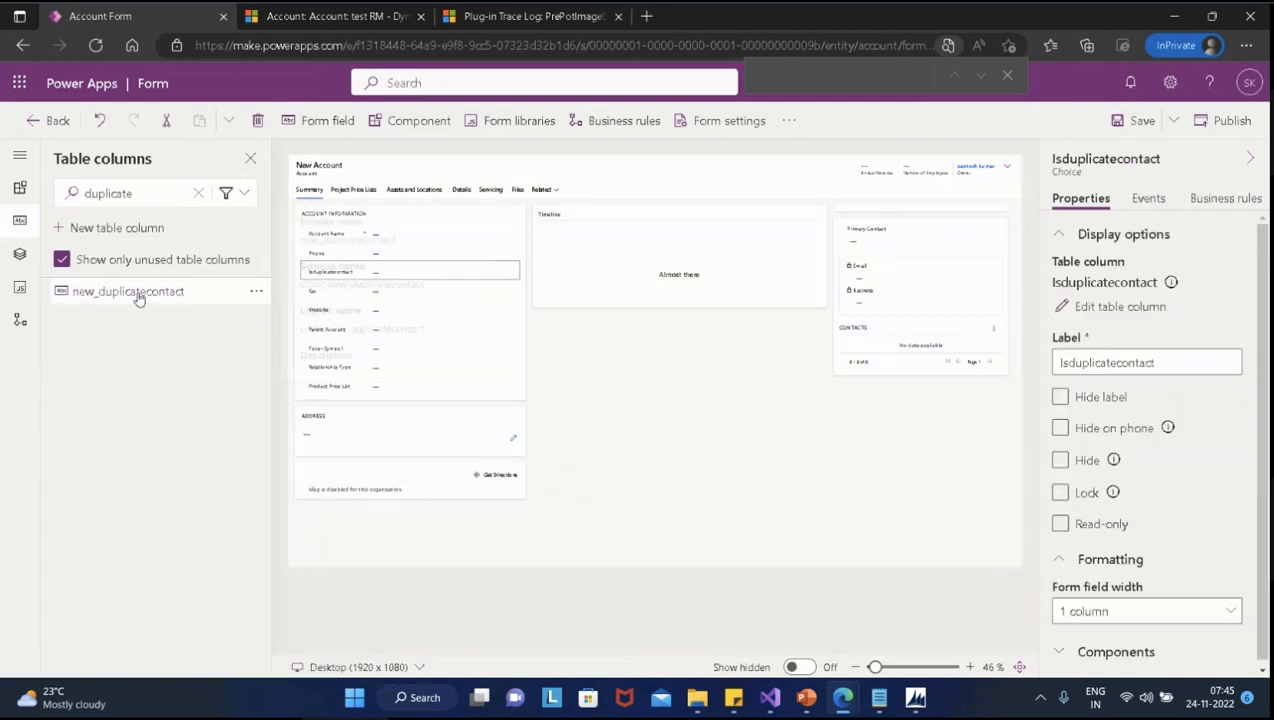
mouse_move(138, 298)
mouse_move(138, 298)
mouse_down()
mouse_move(172, 318)
mouse_move(335, 314)
mouse_move(362, 283)
mouse_up()
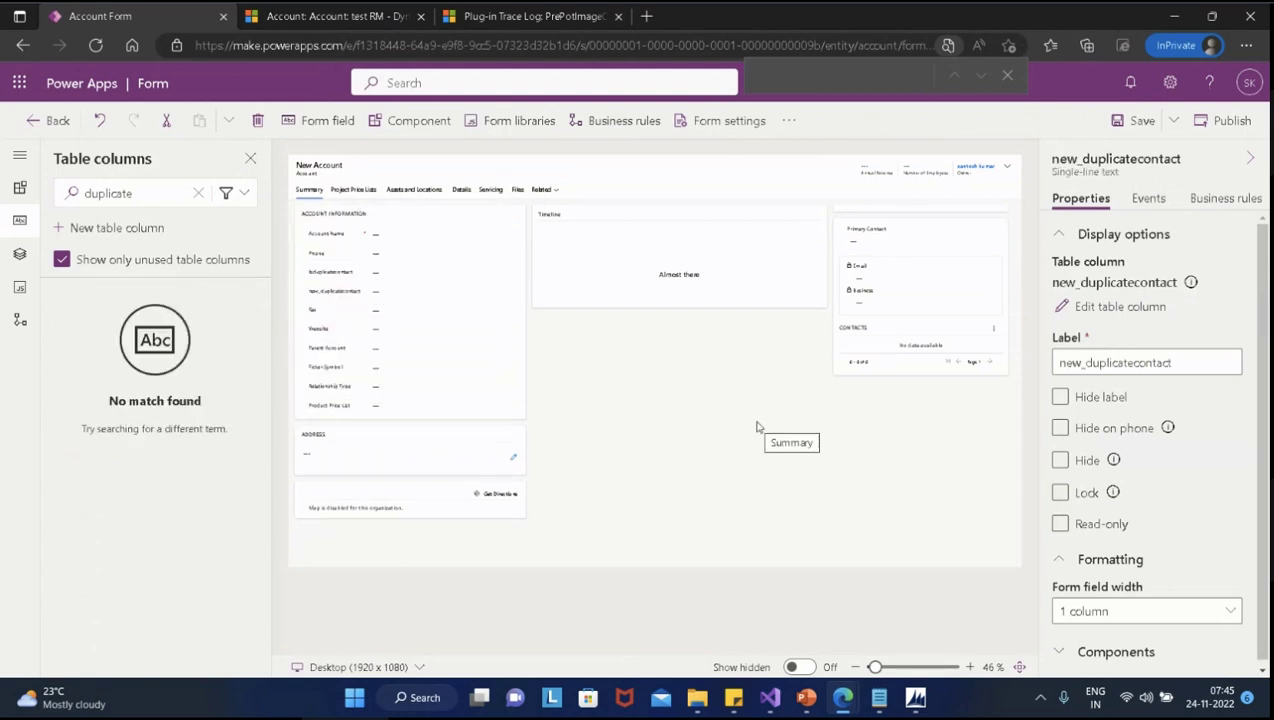
Save and publish the Account main form
click(339, 258)
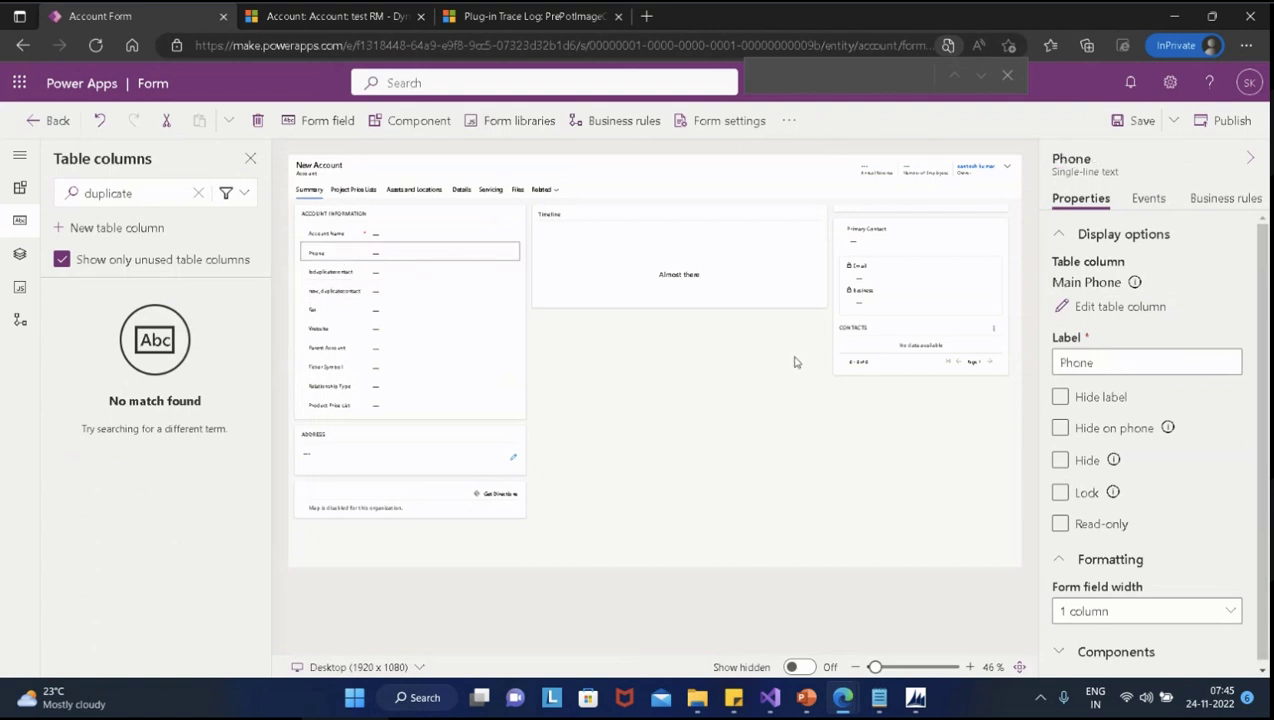
scroll(1180, 302, down, 1)
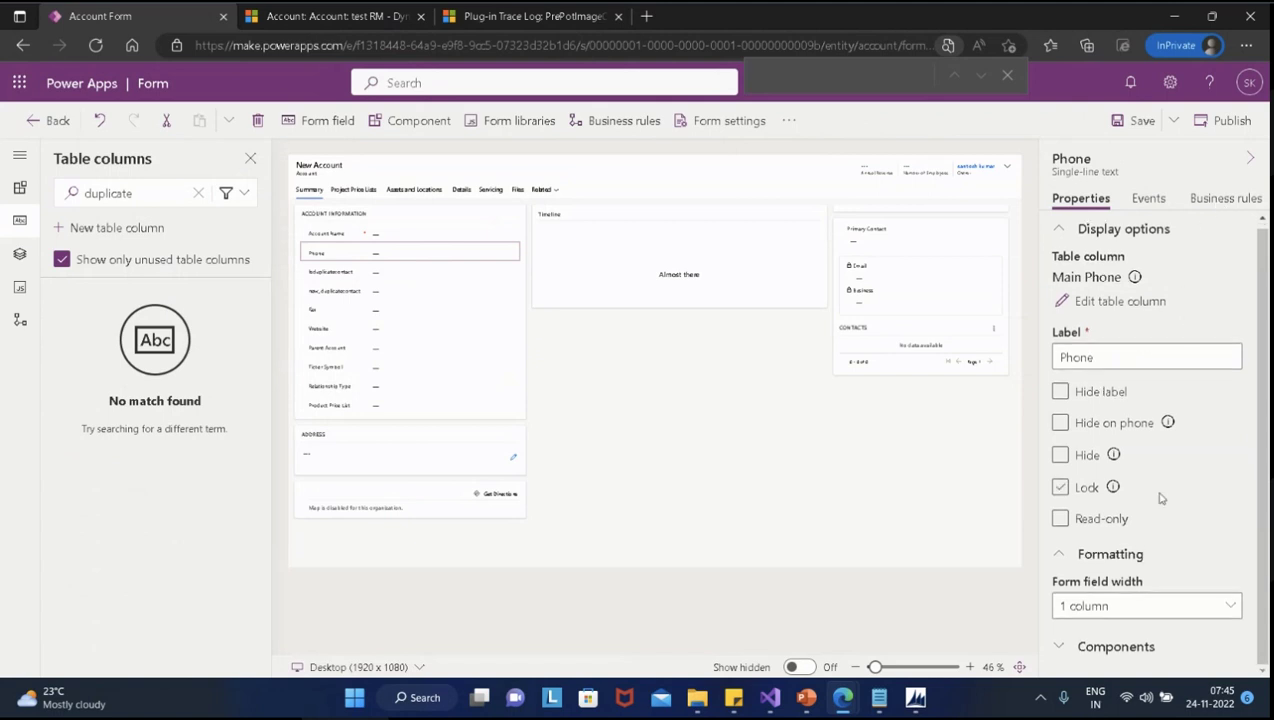
scroll(1205, 446, up, 1)
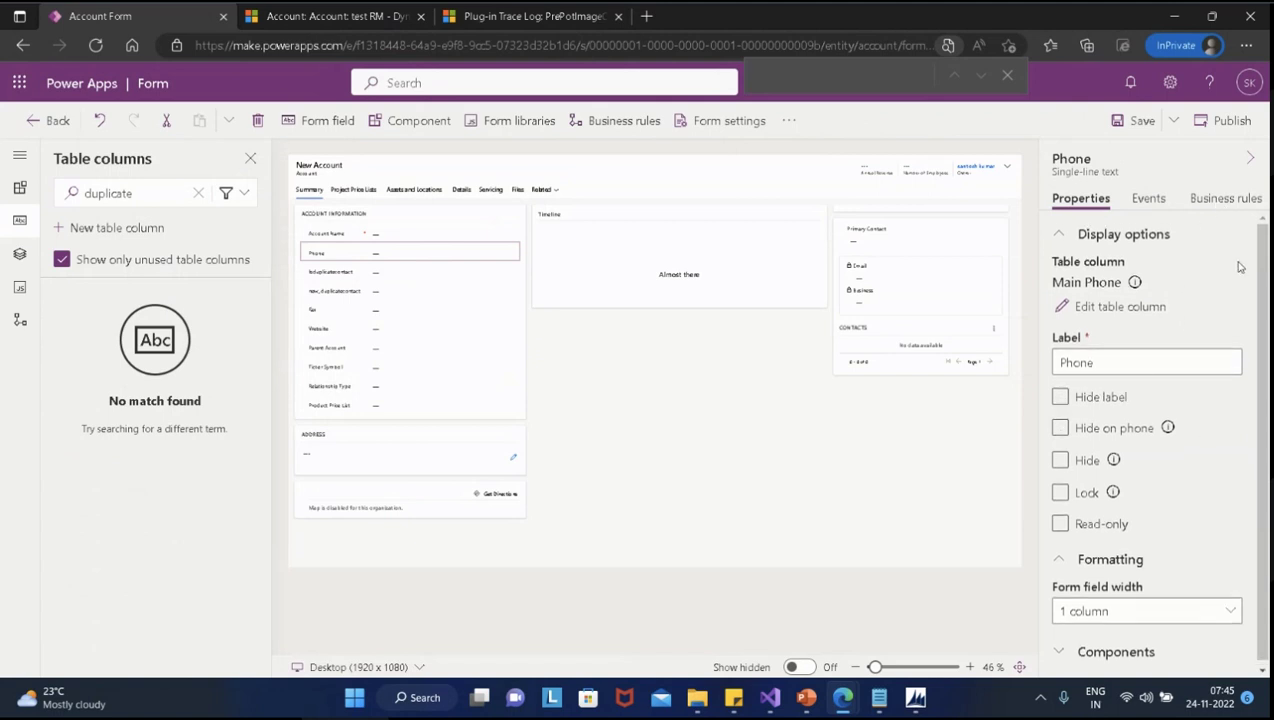
drag(1265, 250, 762, 284)
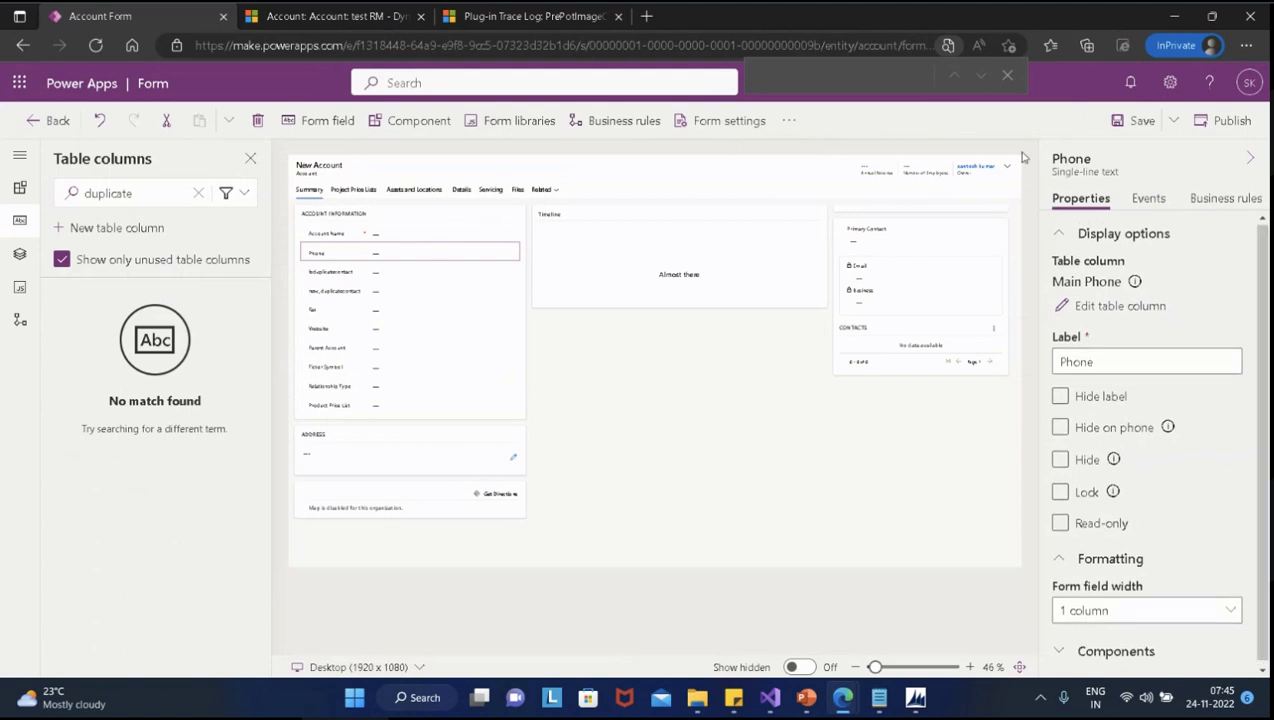
click(1137, 121)
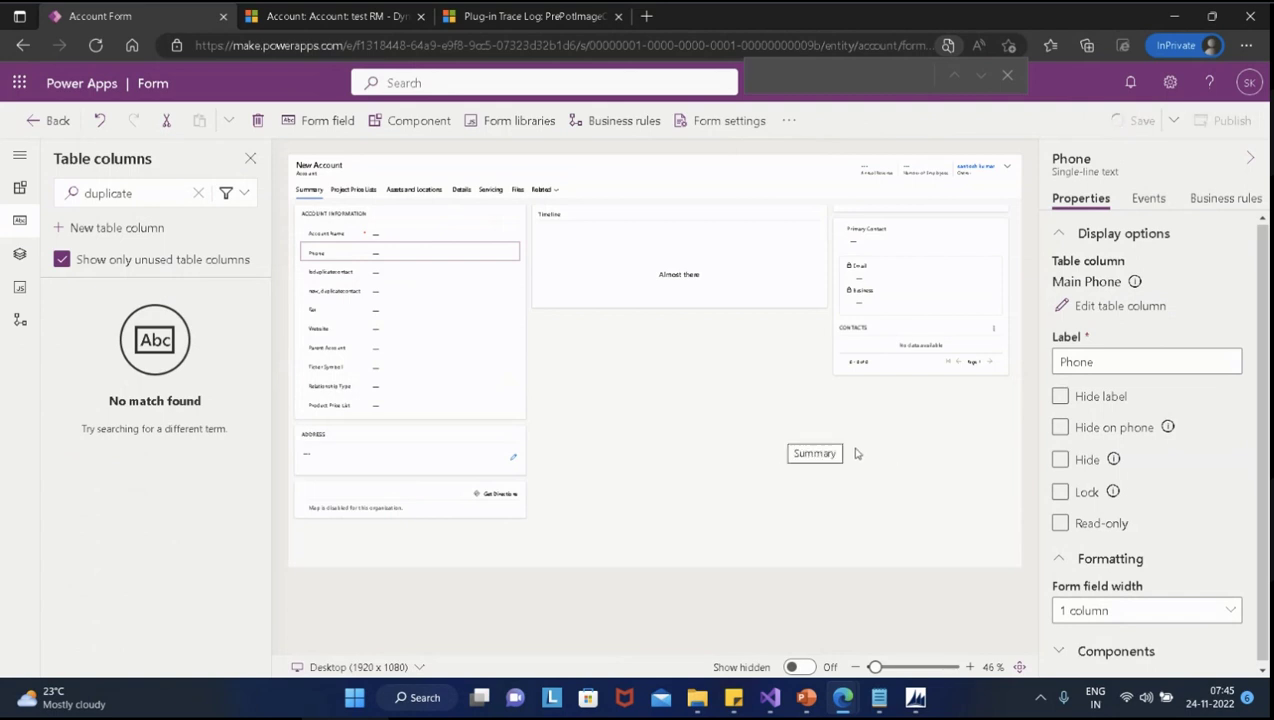
click(1220, 120)
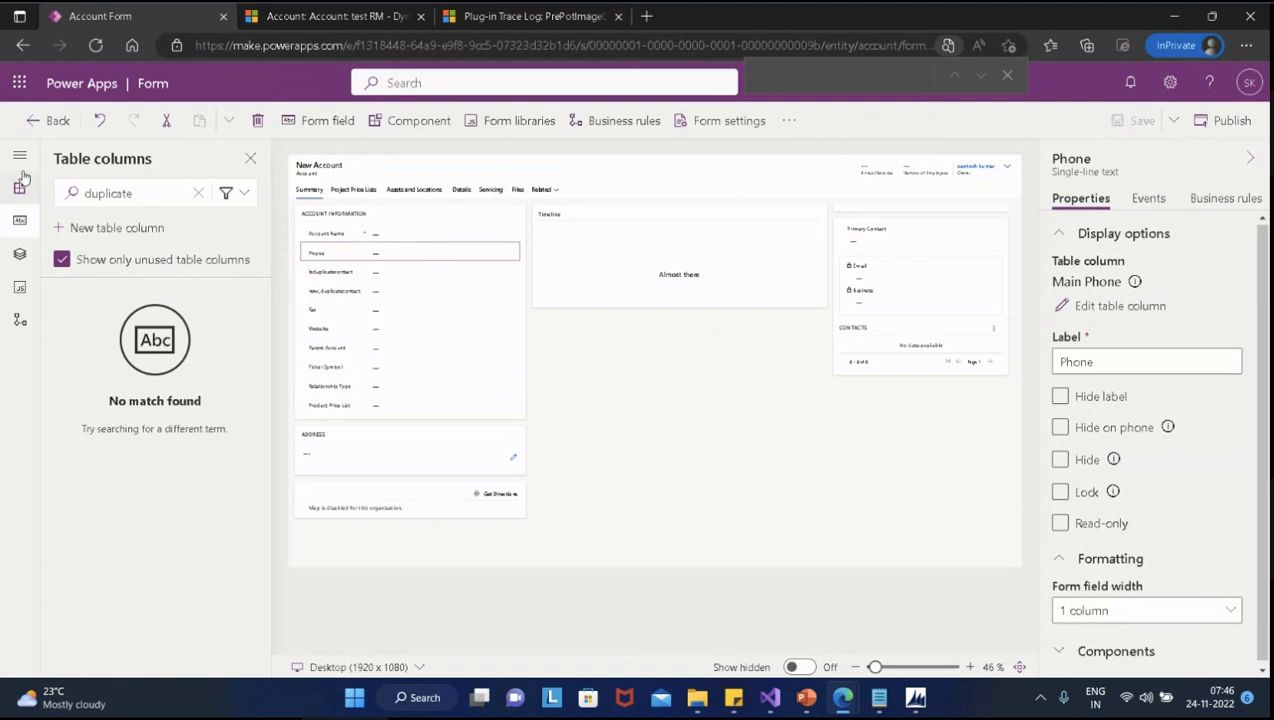
Leave the form designer, return to the Account table's overview and show its columns
click(24, 46)
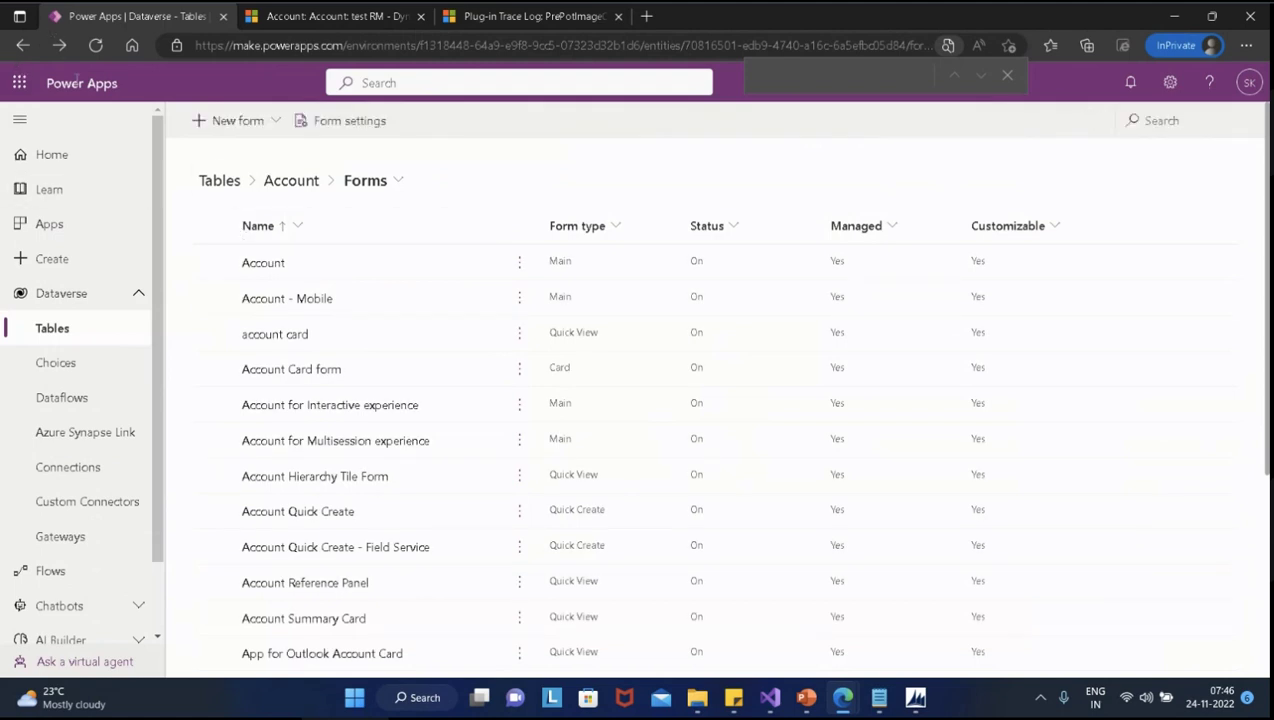
click(28, 54)
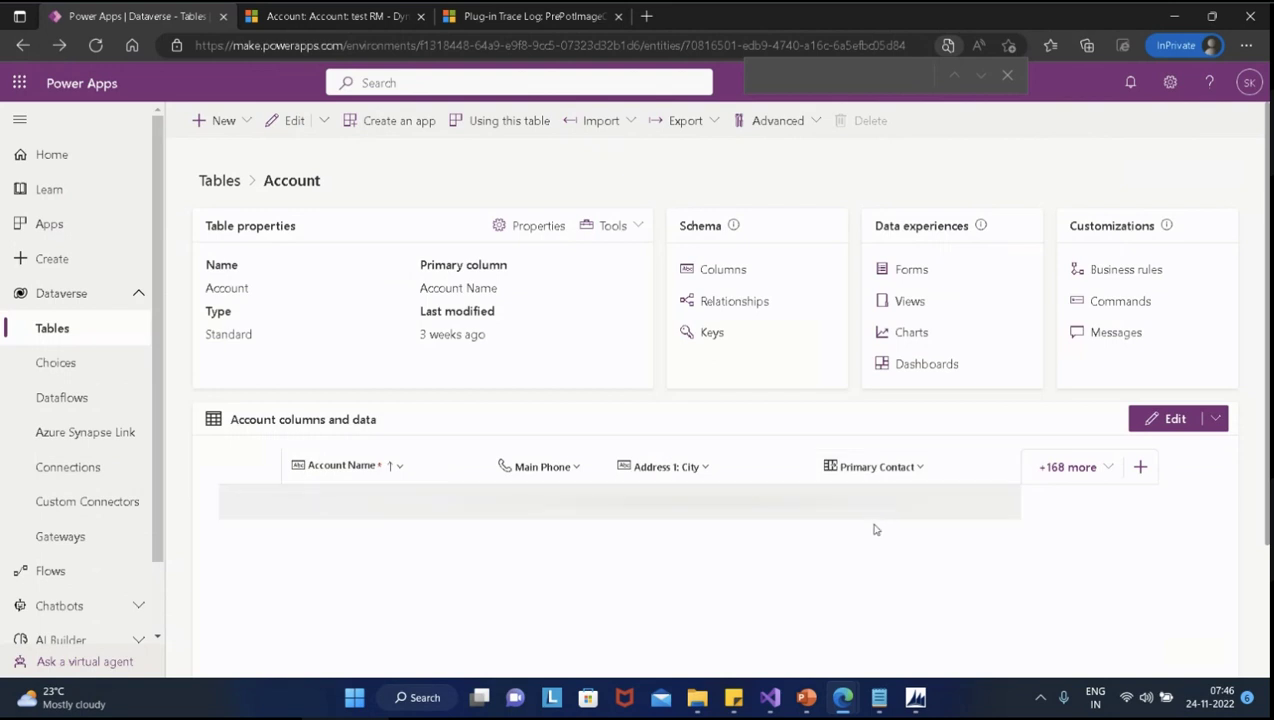
click(722, 271)
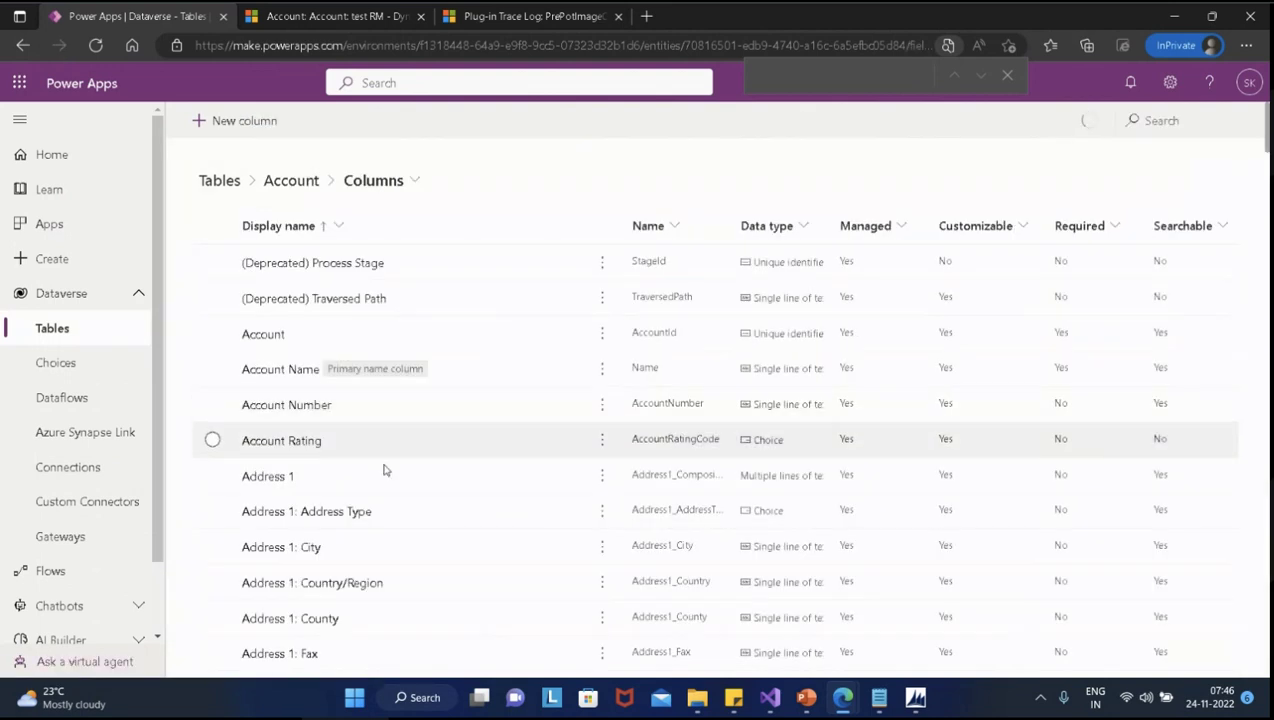
scroll(480, 476, down, 2)
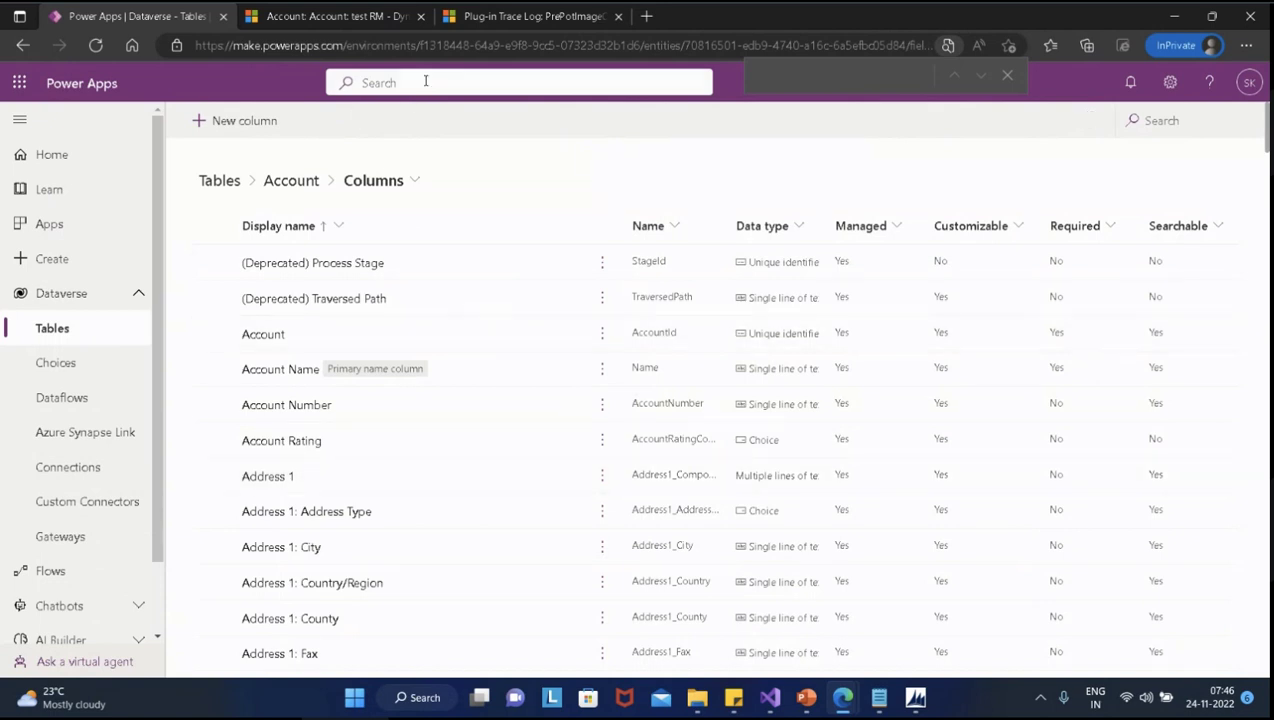
Search the Account columns page for Duplicate and contact, and locate the Isduplicatecontact column in the list
text(Duplicate)
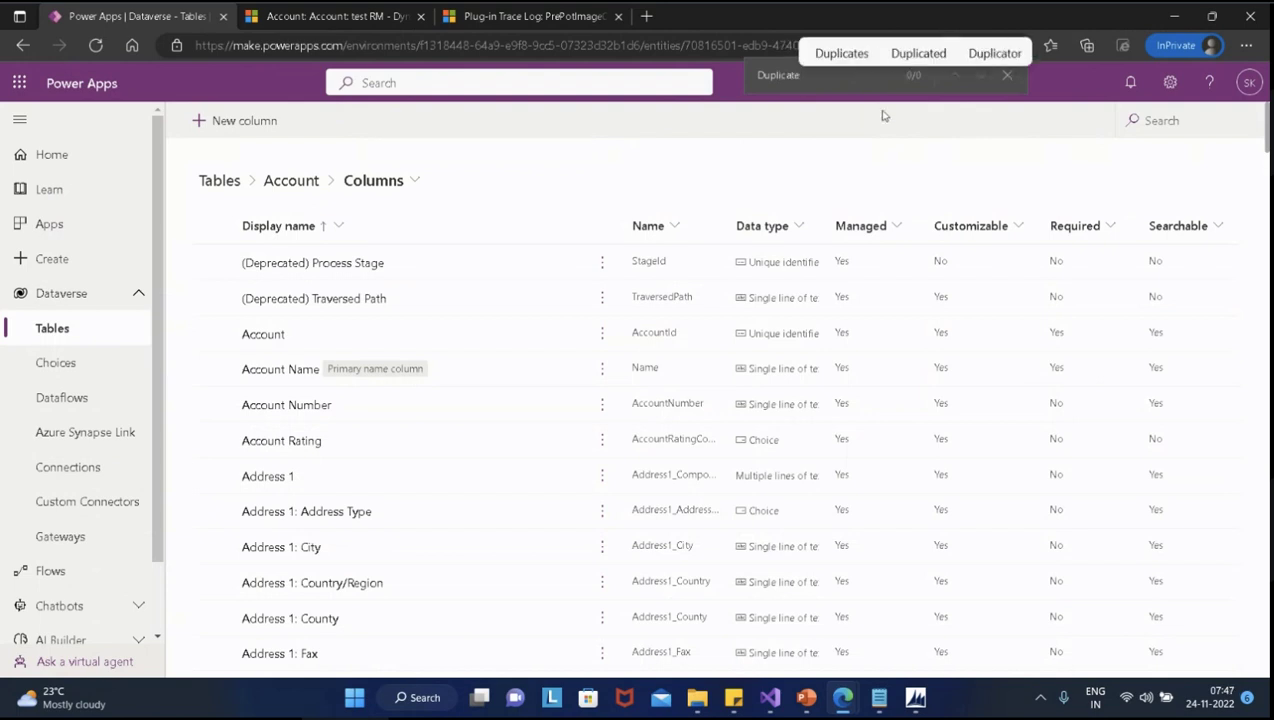
key(BackSpace)
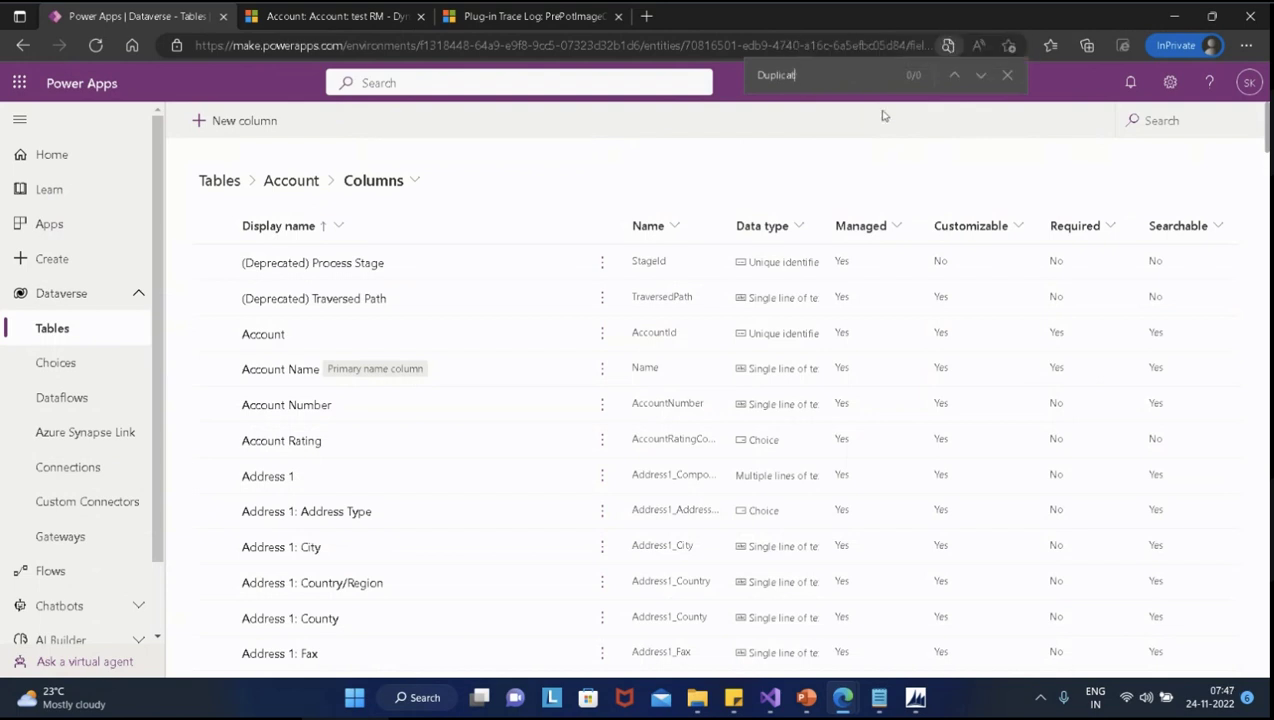
key(BackSpace)
key(BackSpace)
key(BackSpace)
key(BackSpace)
text(contact)
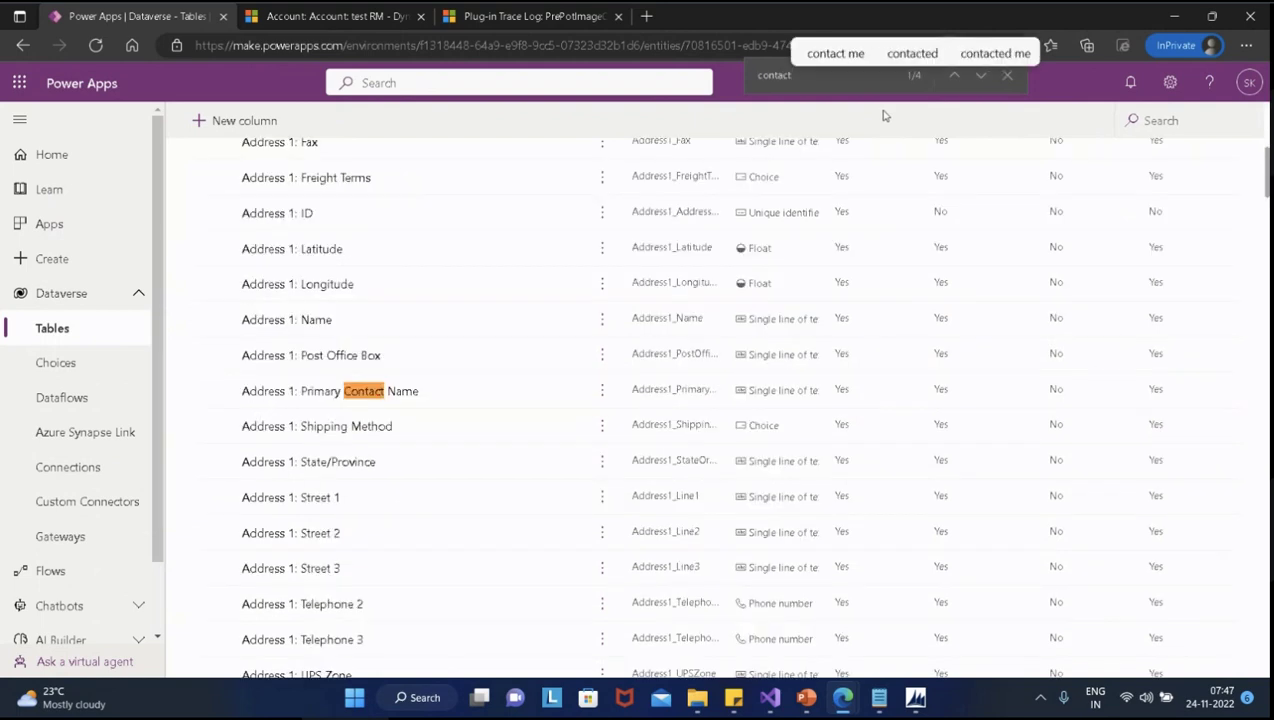
click(982, 76)
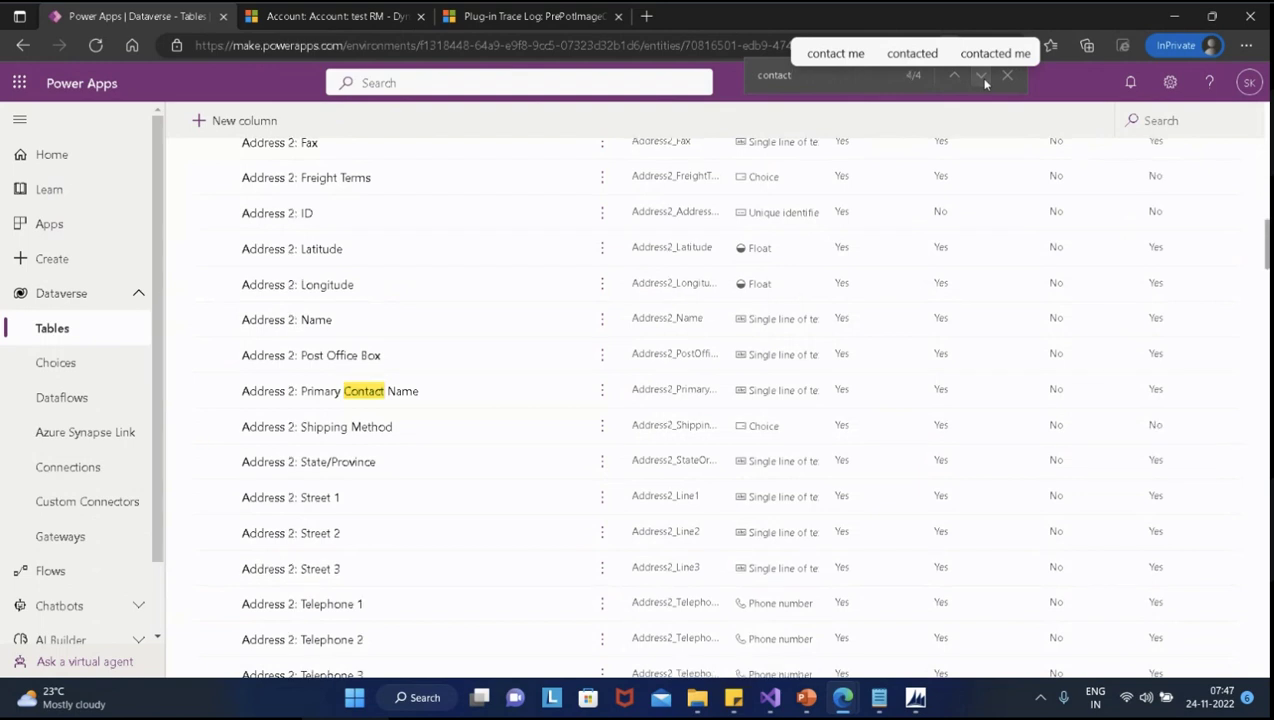
click(982, 77)
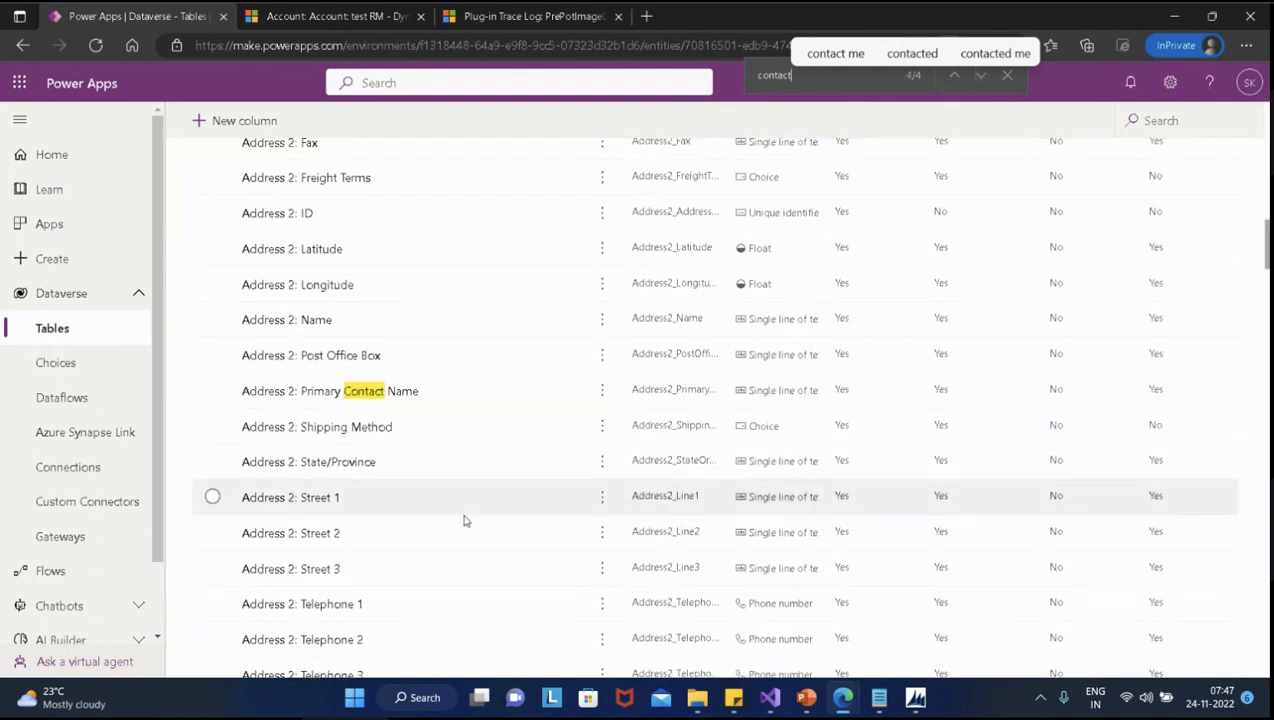
key(Return)
scroll(469, 552, down, 8)
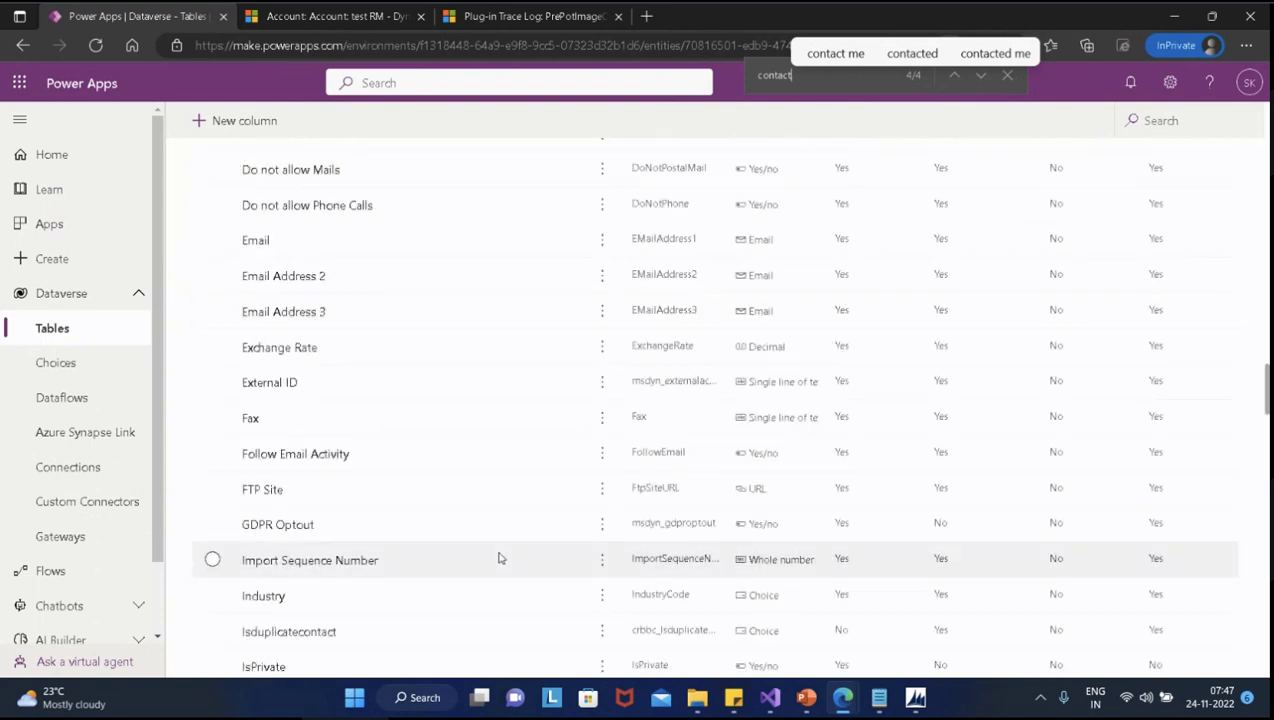
scroll(500, 556, down, 3)
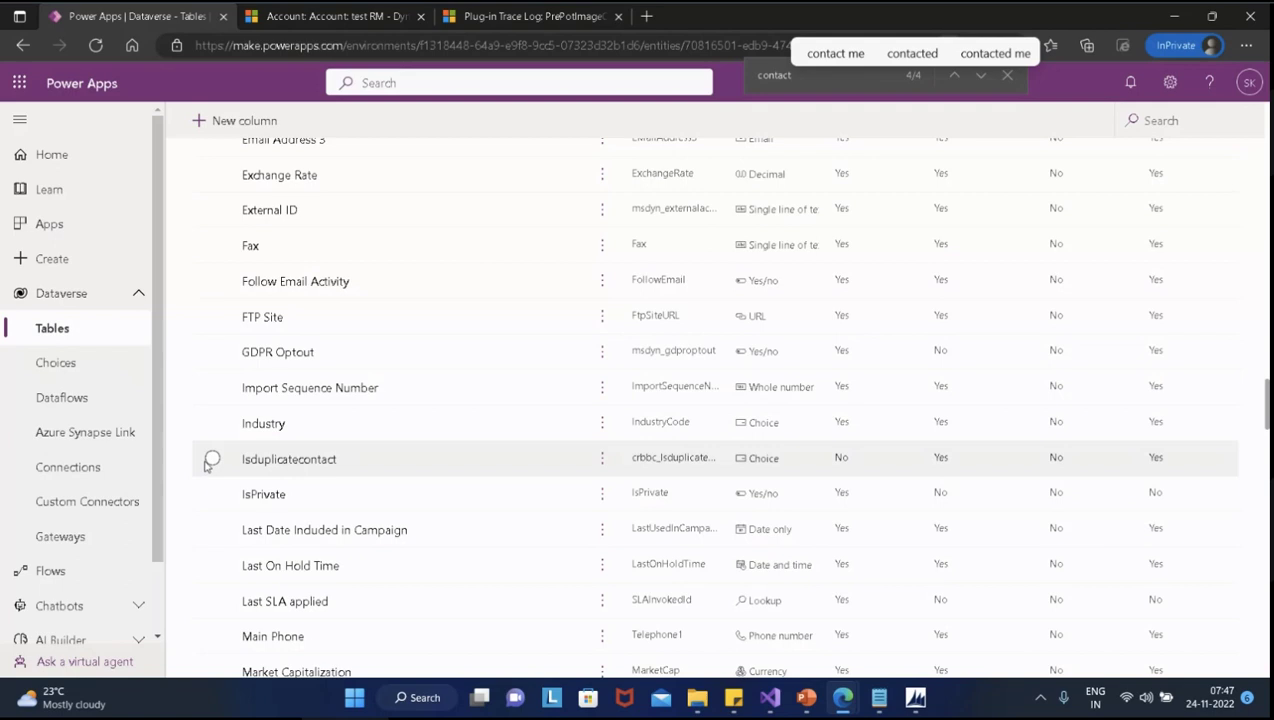
Open the Isduplicatecontact column for editing and review its data type, global choice and default choice settings
click(212, 459)
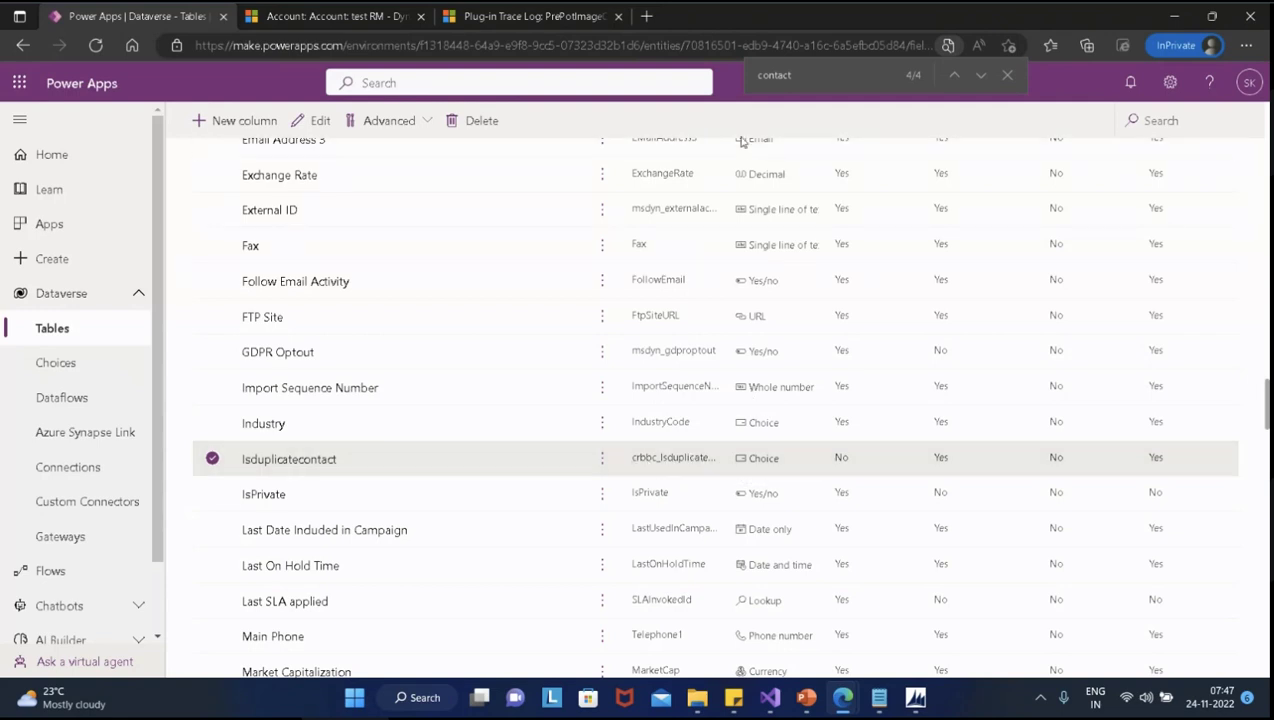
right_click(664, 466)
click(634, 463)
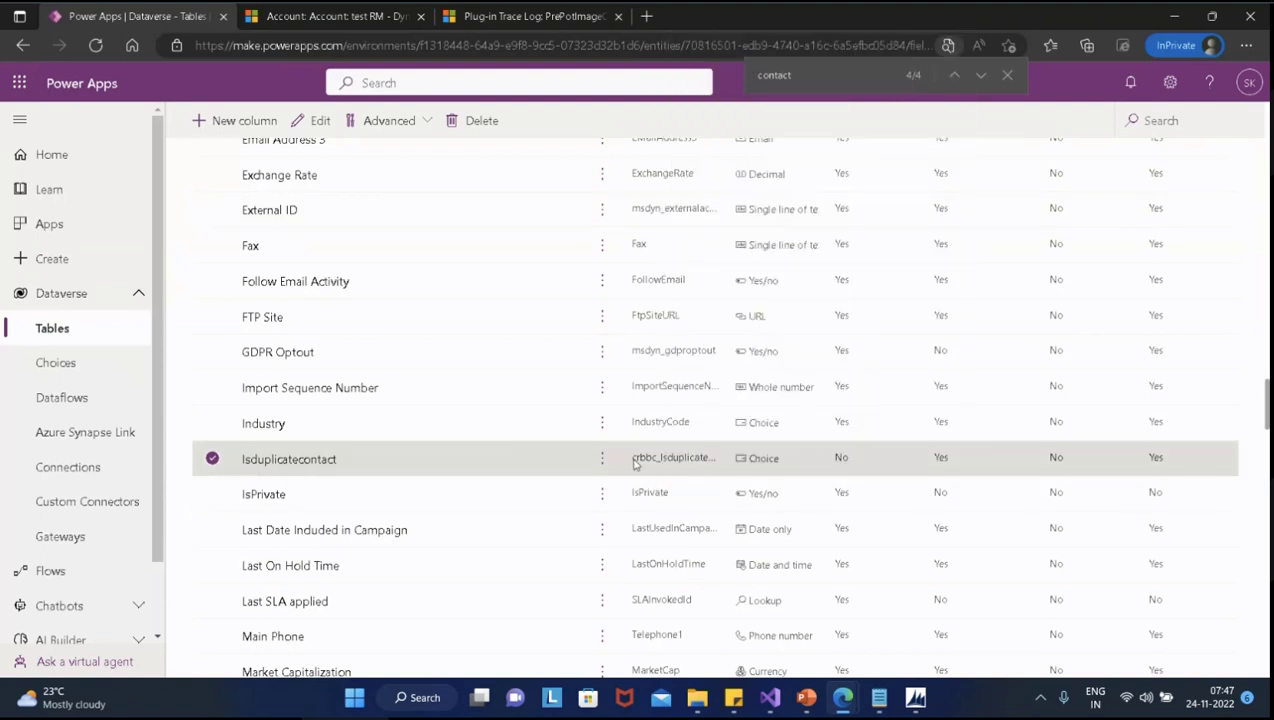
double_click(634, 463)
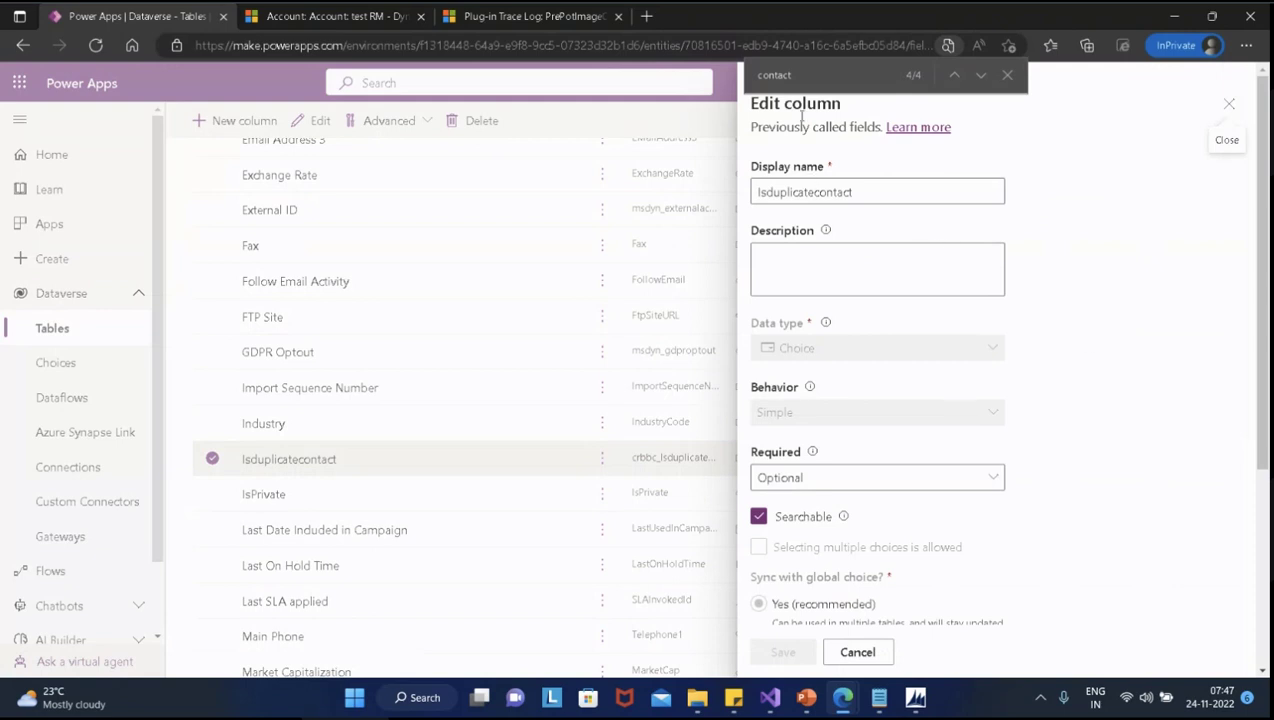
scroll(1080, 310, down, 3)
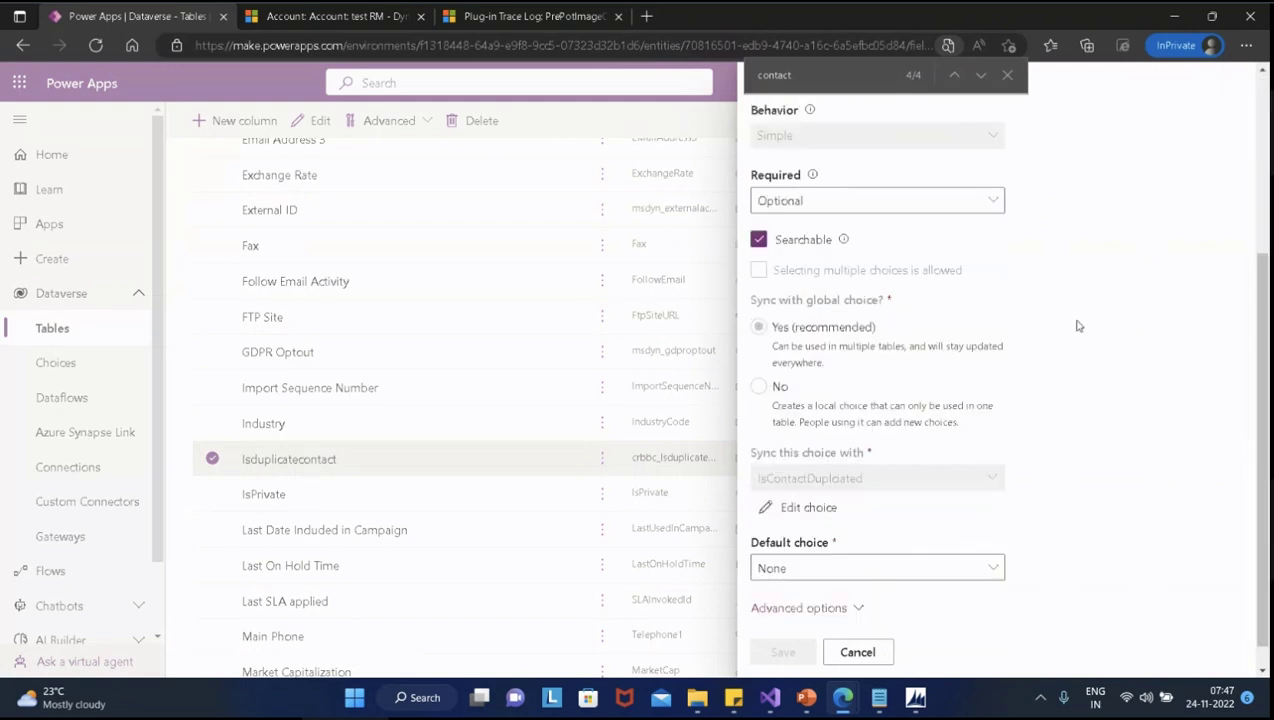
scroll(1072, 332, down, 1)
scroll(1068, 336, up, 5)
Copy the full display name of the Isduplicatecontact column
click(850, 192)
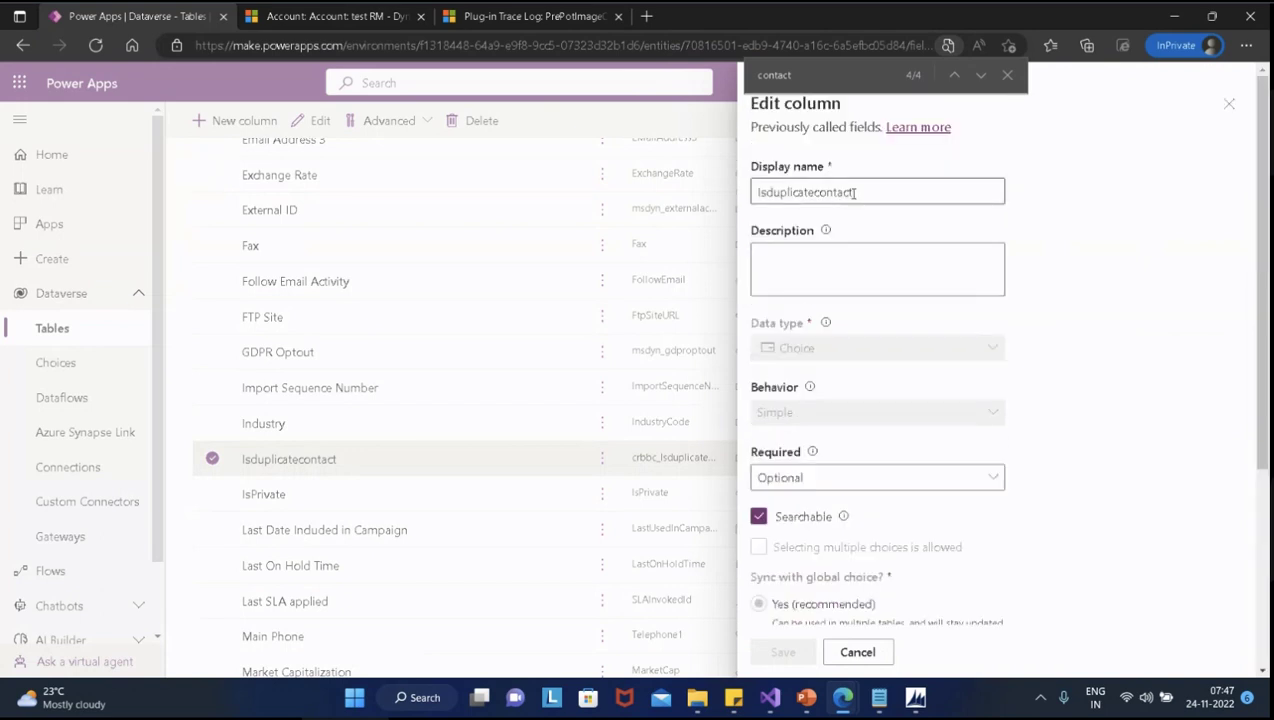
click(852, 192)
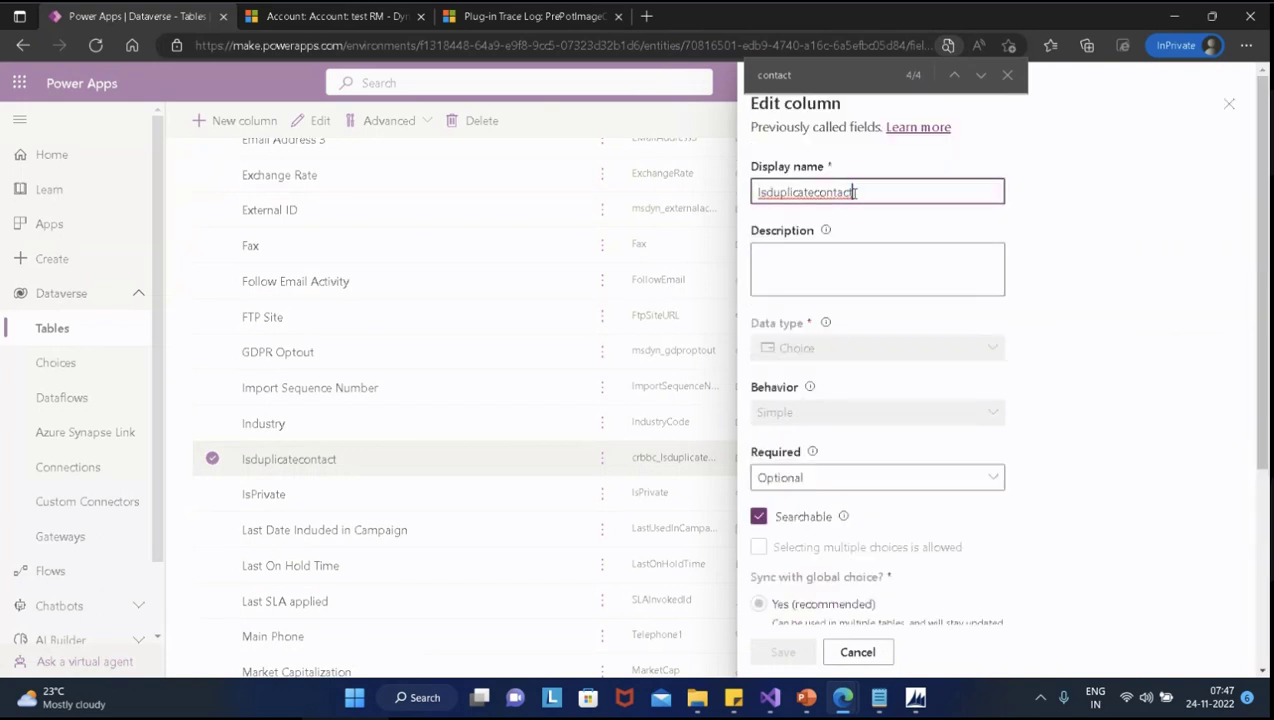
drag(855, 192, 756, 192)
key(ctrl+c)
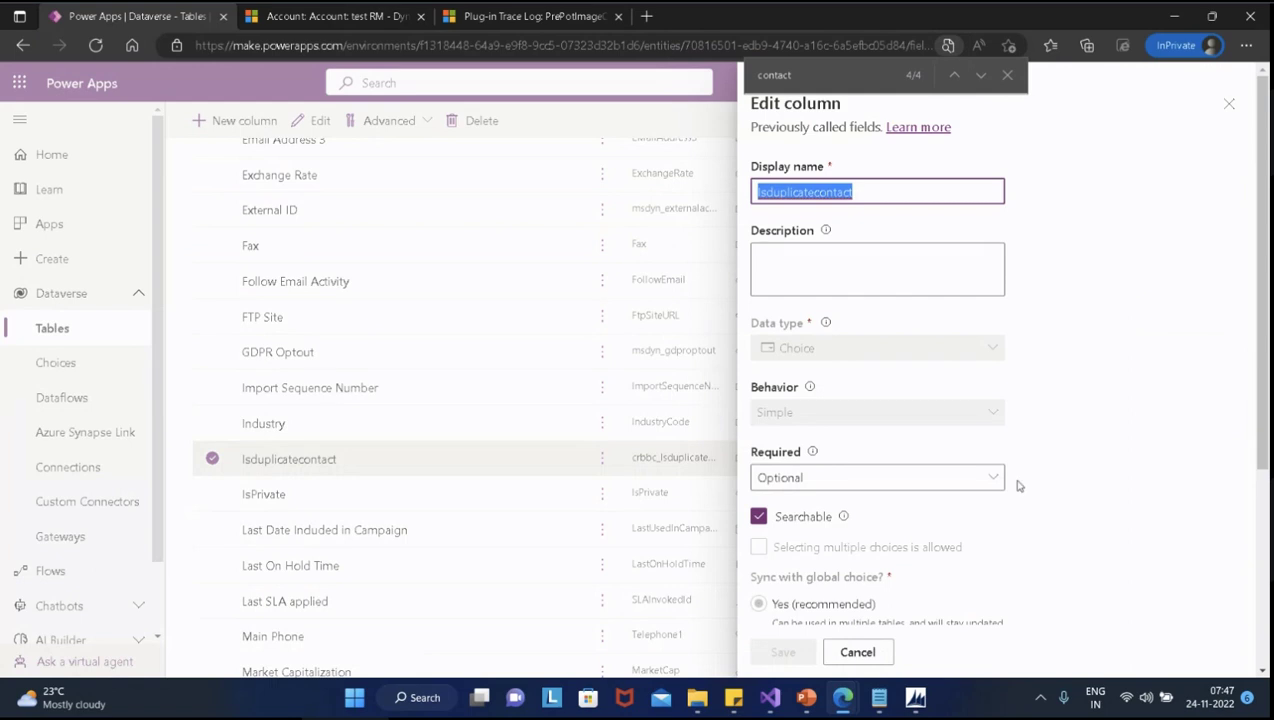
Switch to the Sticky Notes note with the true and false values and add the line crbbc_Isduplicatecontact below them
click(734, 697)
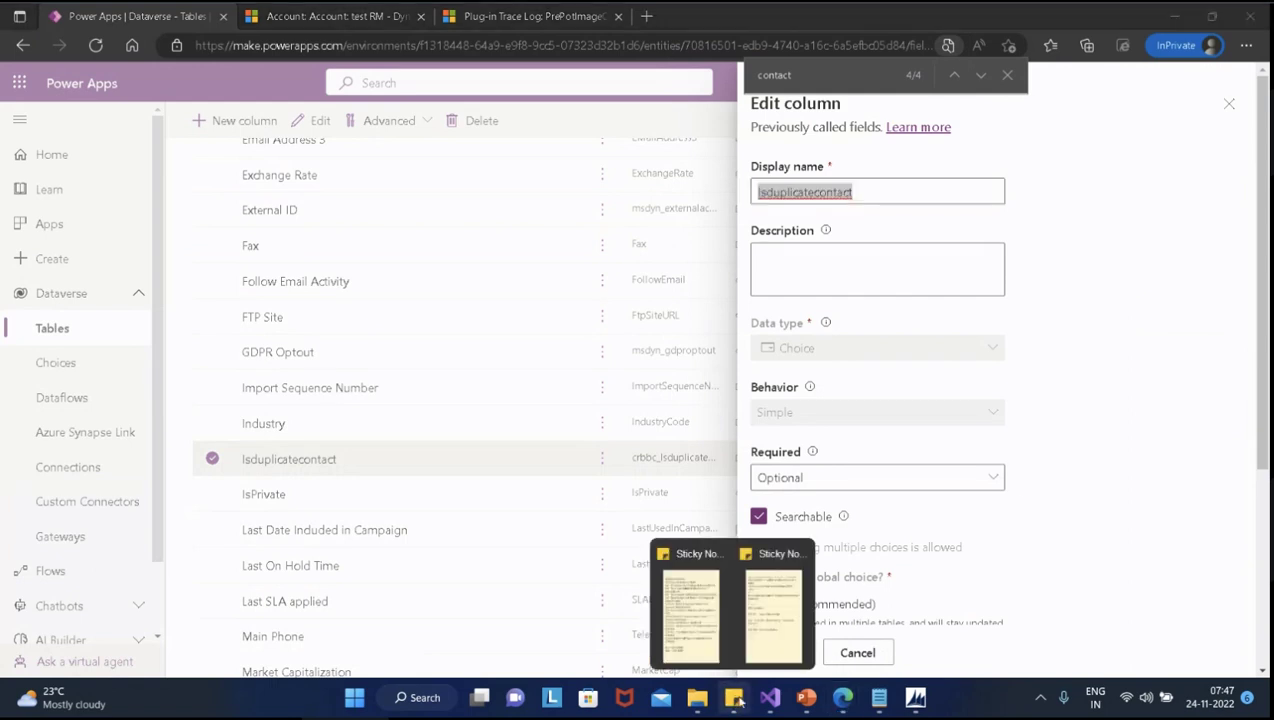
click(692, 626)
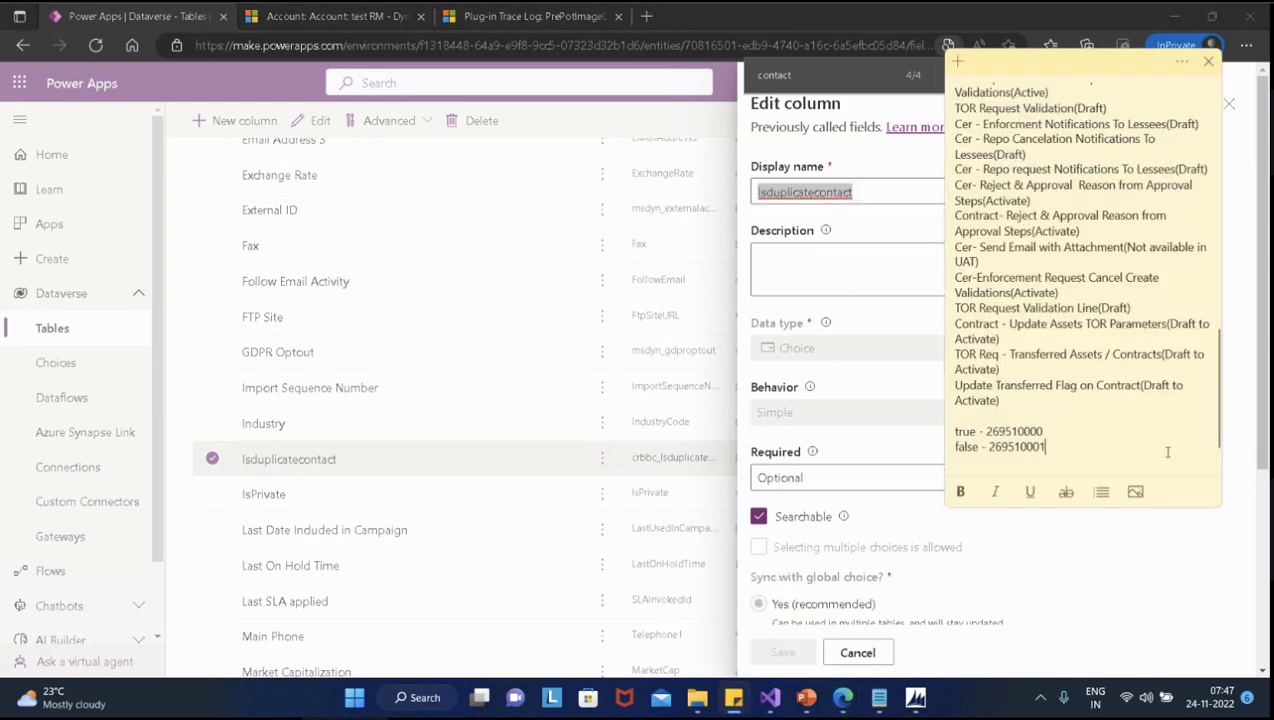
key(Return)
text(crbbc)
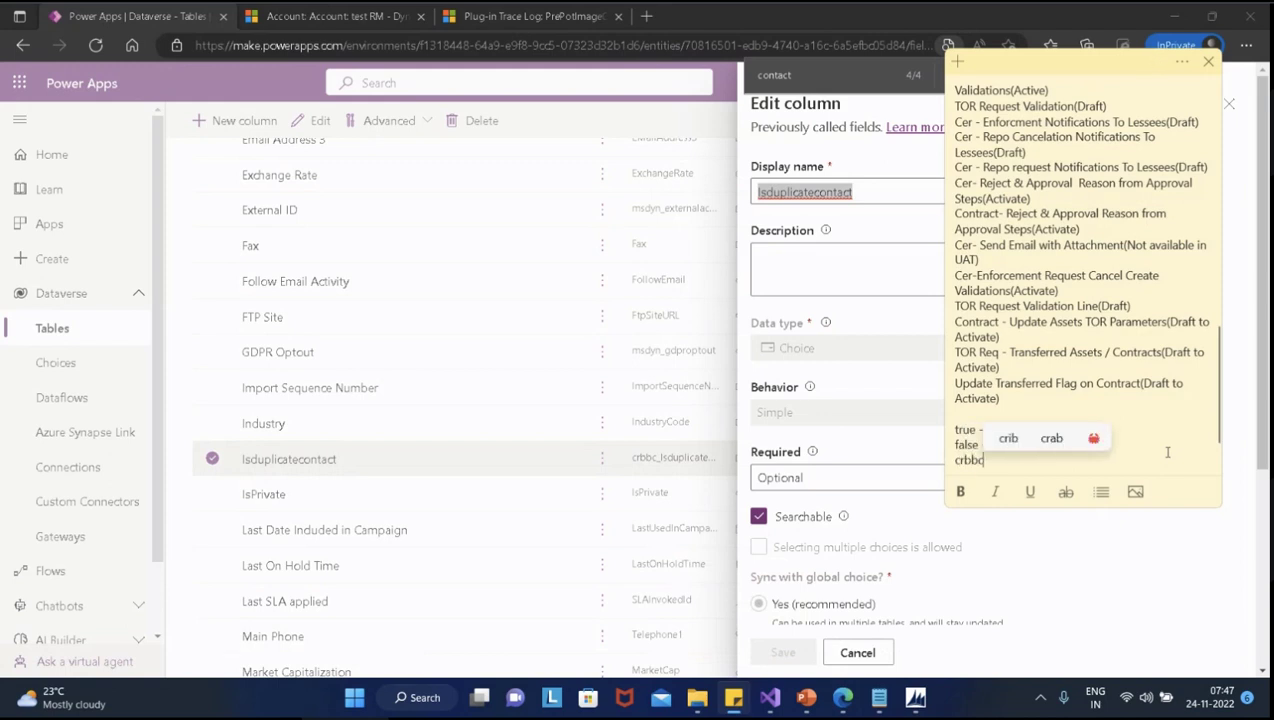
text(_)
key(ctrl+v)
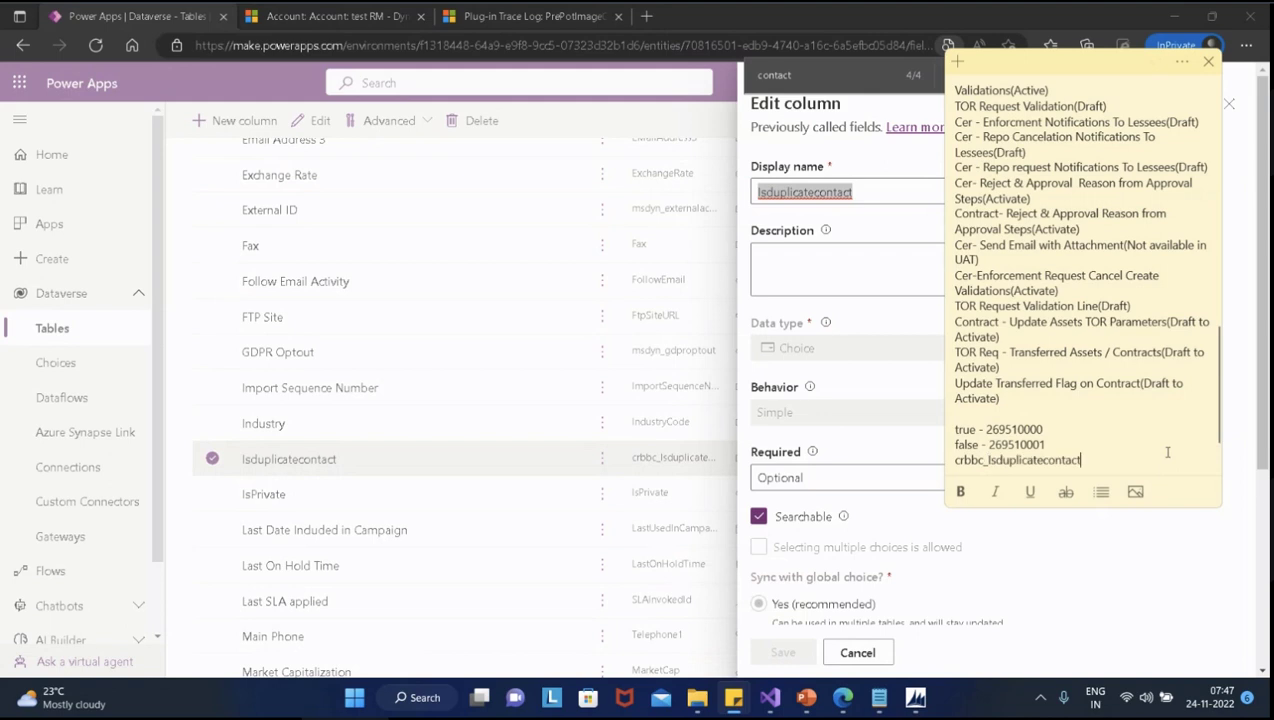
Append "- Option value" to the crbbc_Isduplicatecontact line in the note, start a new line, and close the column editor without saving
text(-)
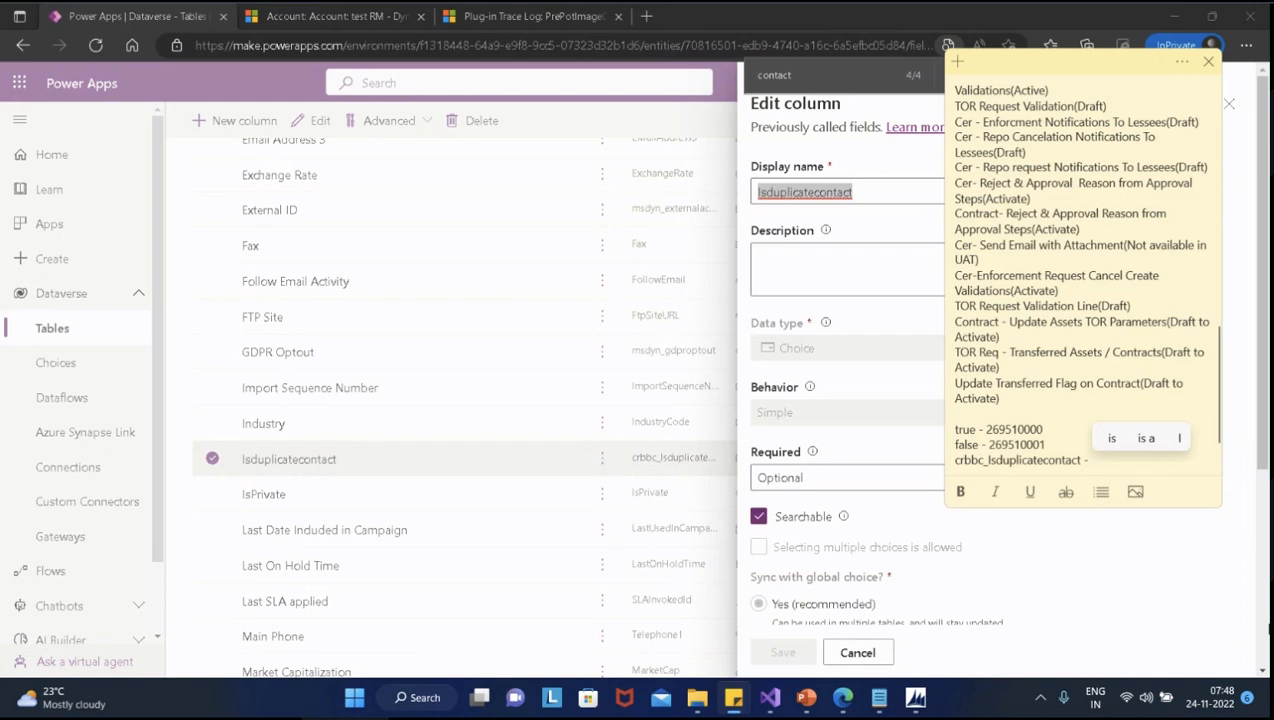
text(Option value)
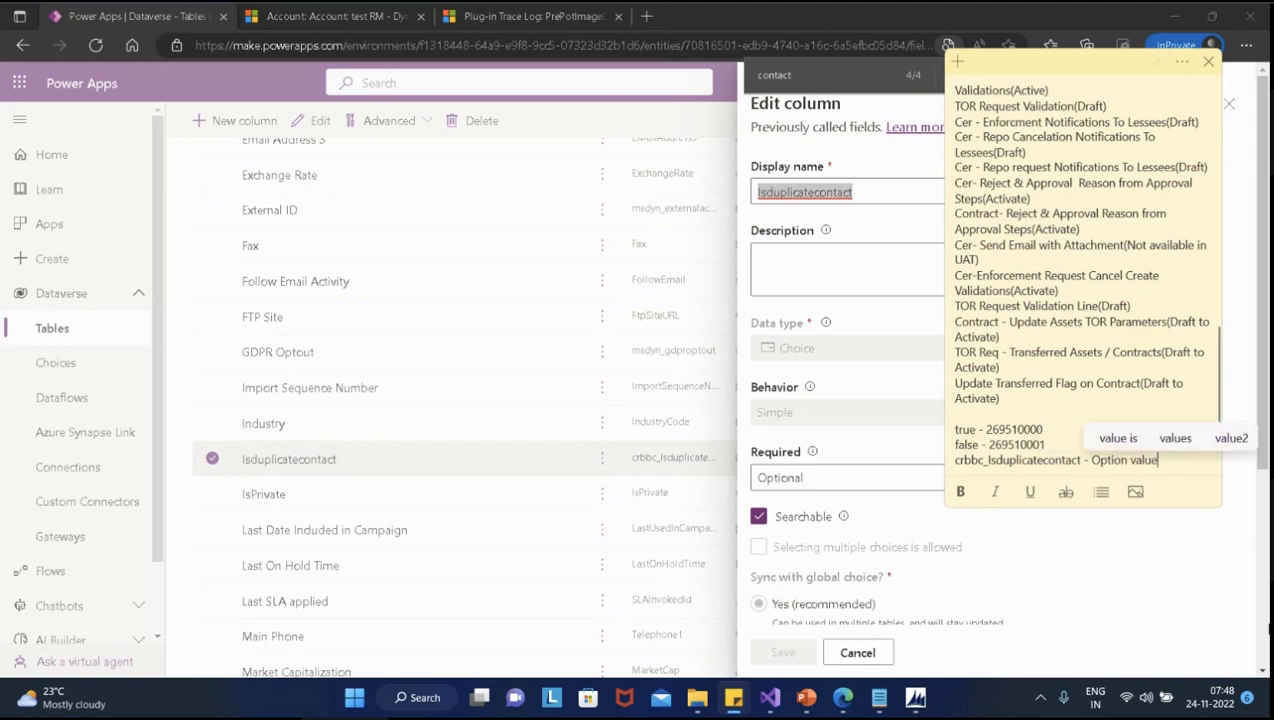
key(Return)
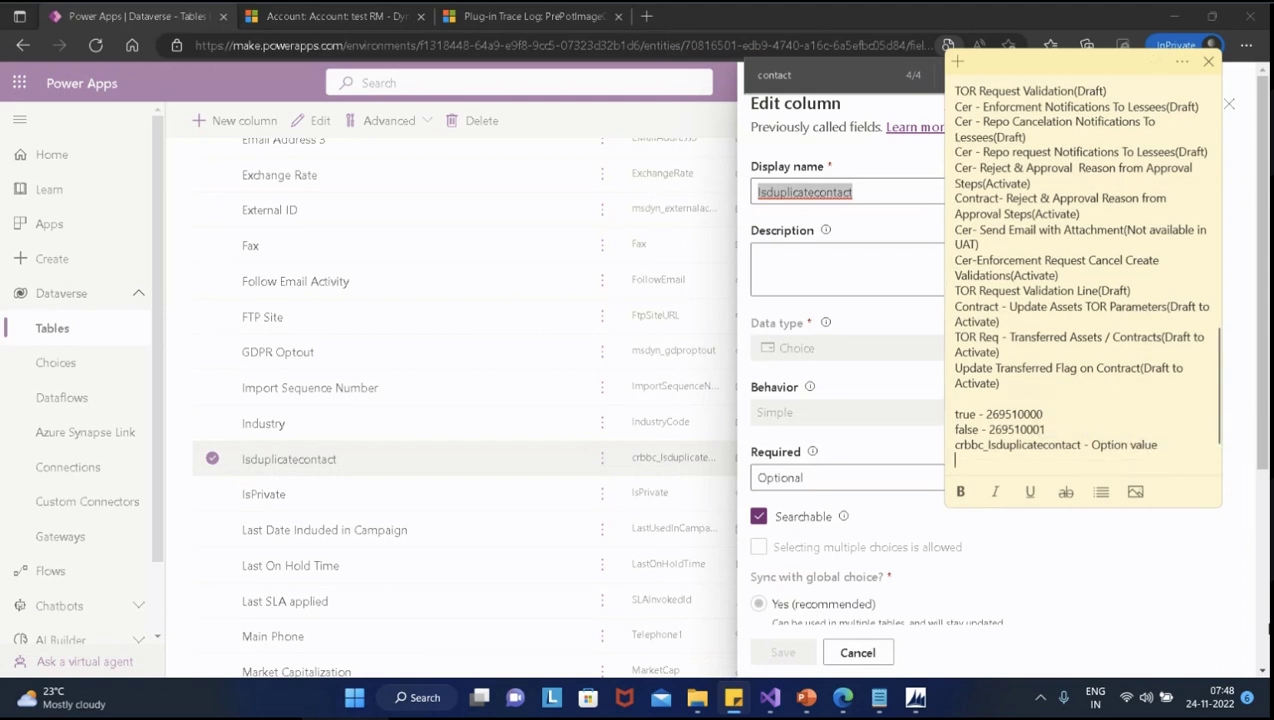
click(855, 653)
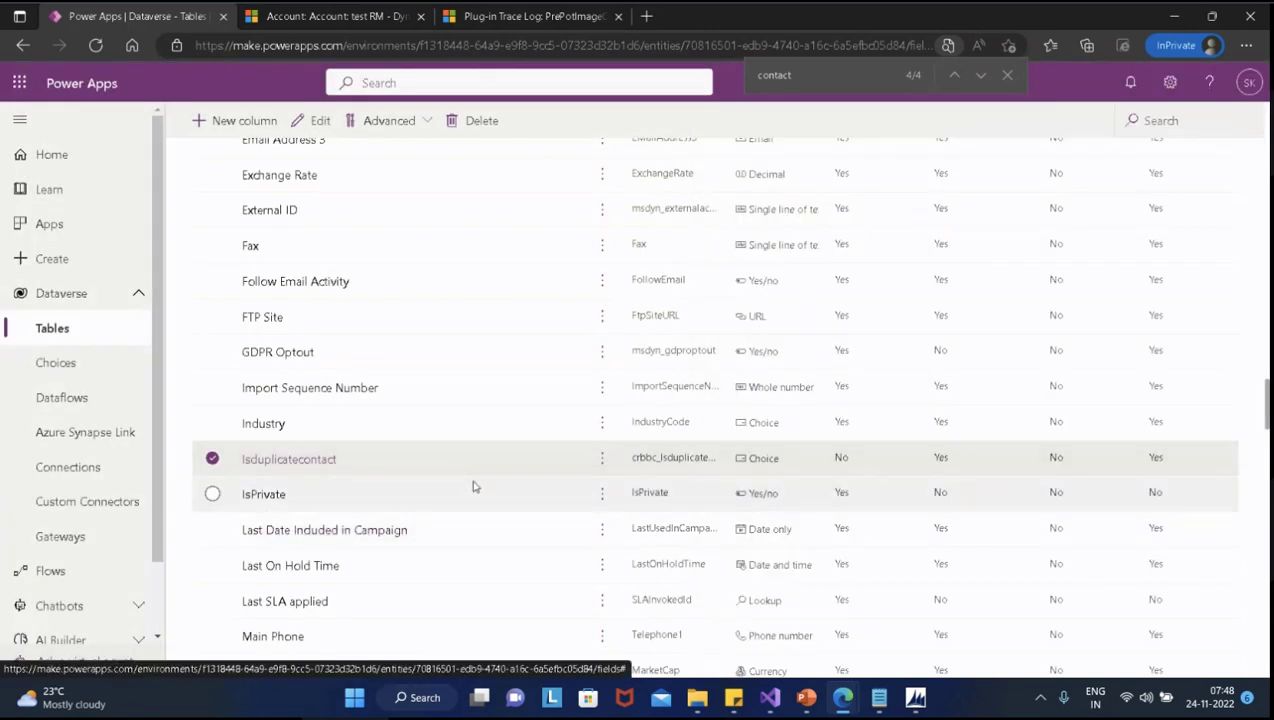
Look through the Account columns list and search the page for new_
scroll(473, 488, down, 1)
scroll(475, 486, down, 4)
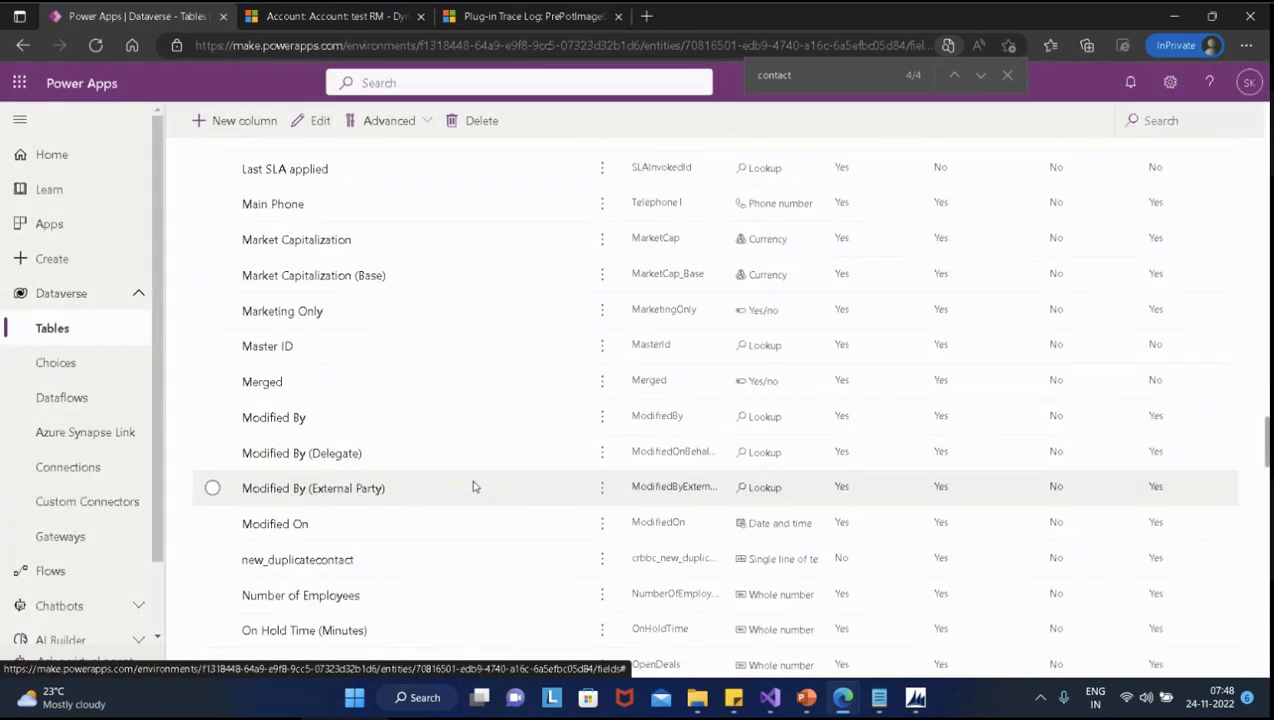
scroll(476, 500, down, 7)
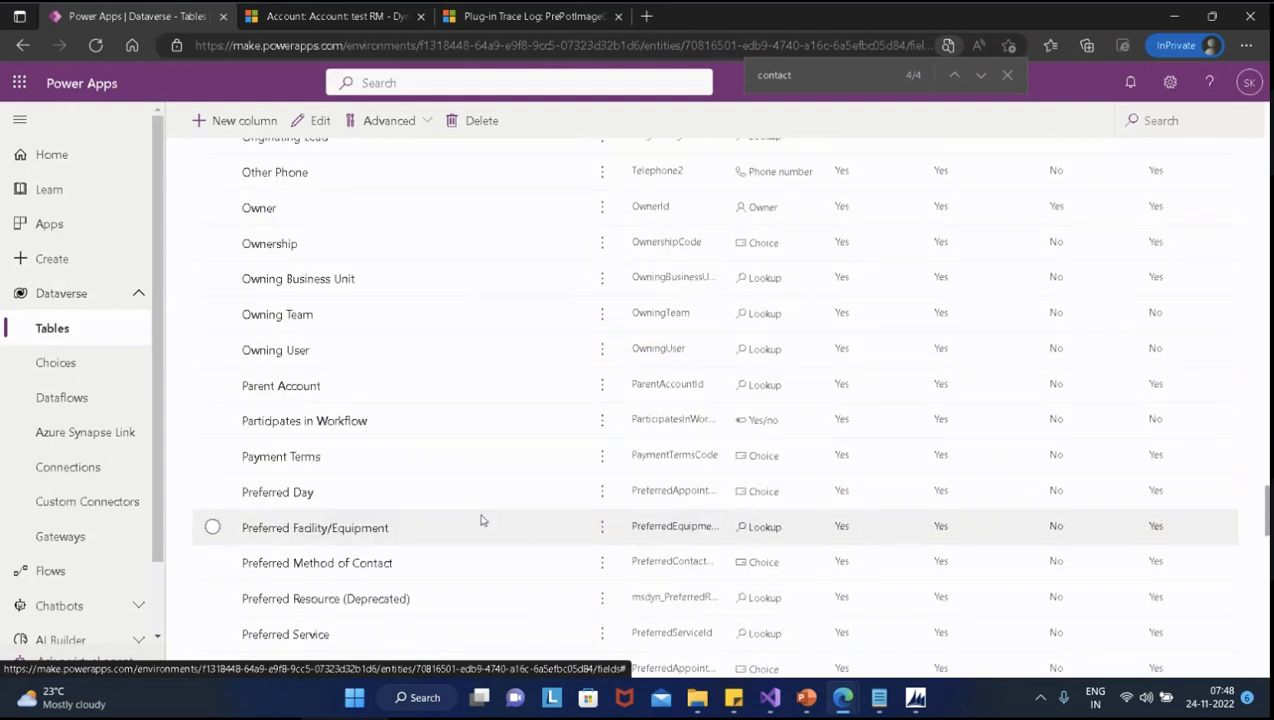
scroll(478, 520, down, 3)
scroll(476, 528, up, 20)
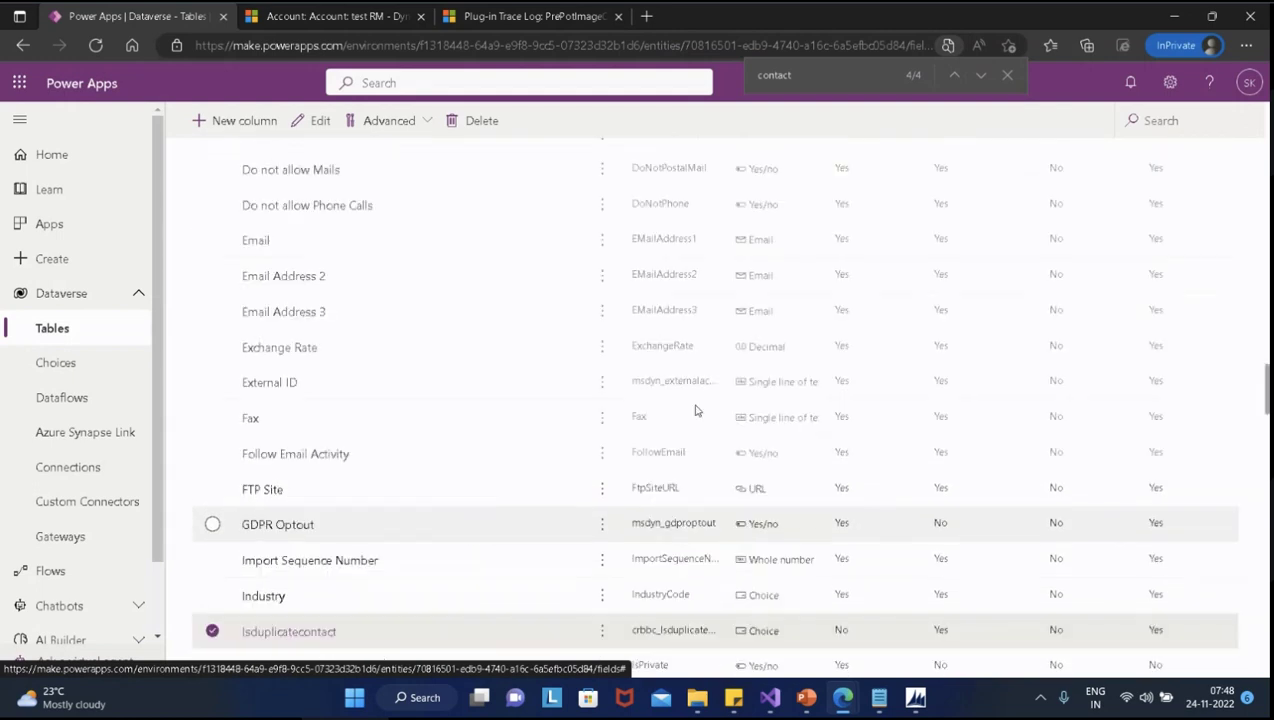
click(845, 79)
key(BackSpace)
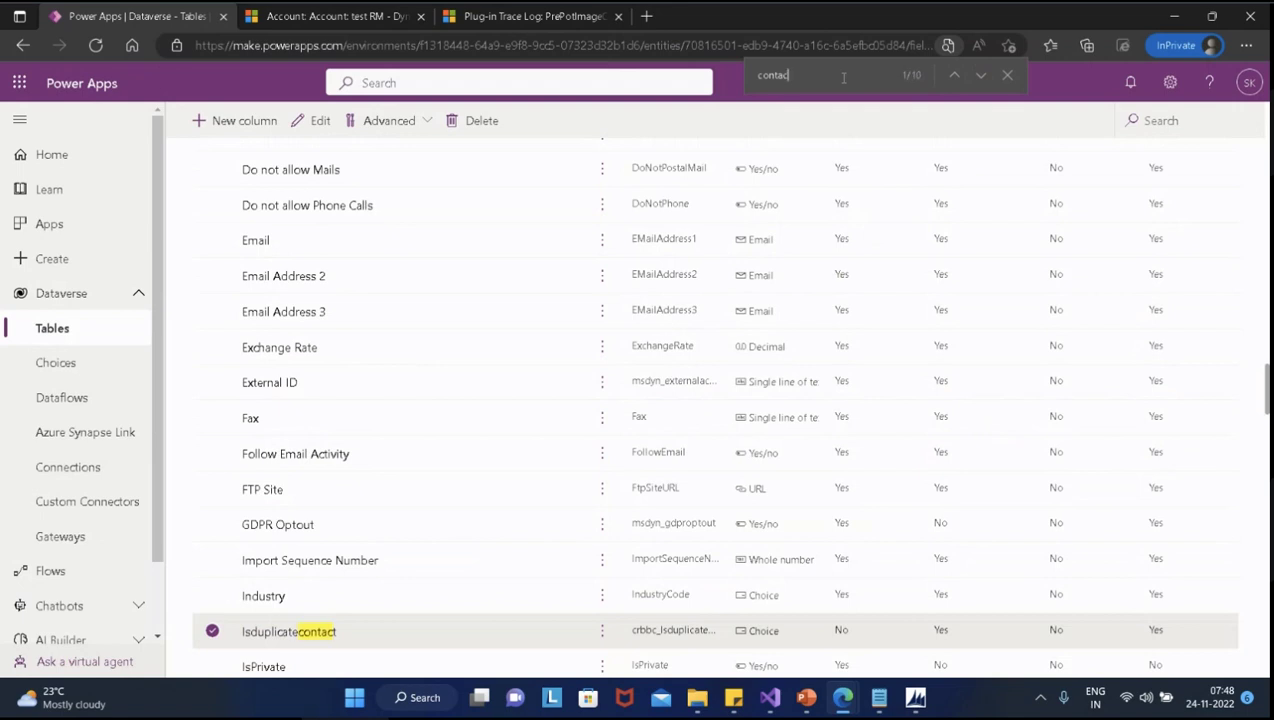
key(BackSpace)
key(BackSpace)
key(BackSpace)
key(BackSpace)
text(new_)
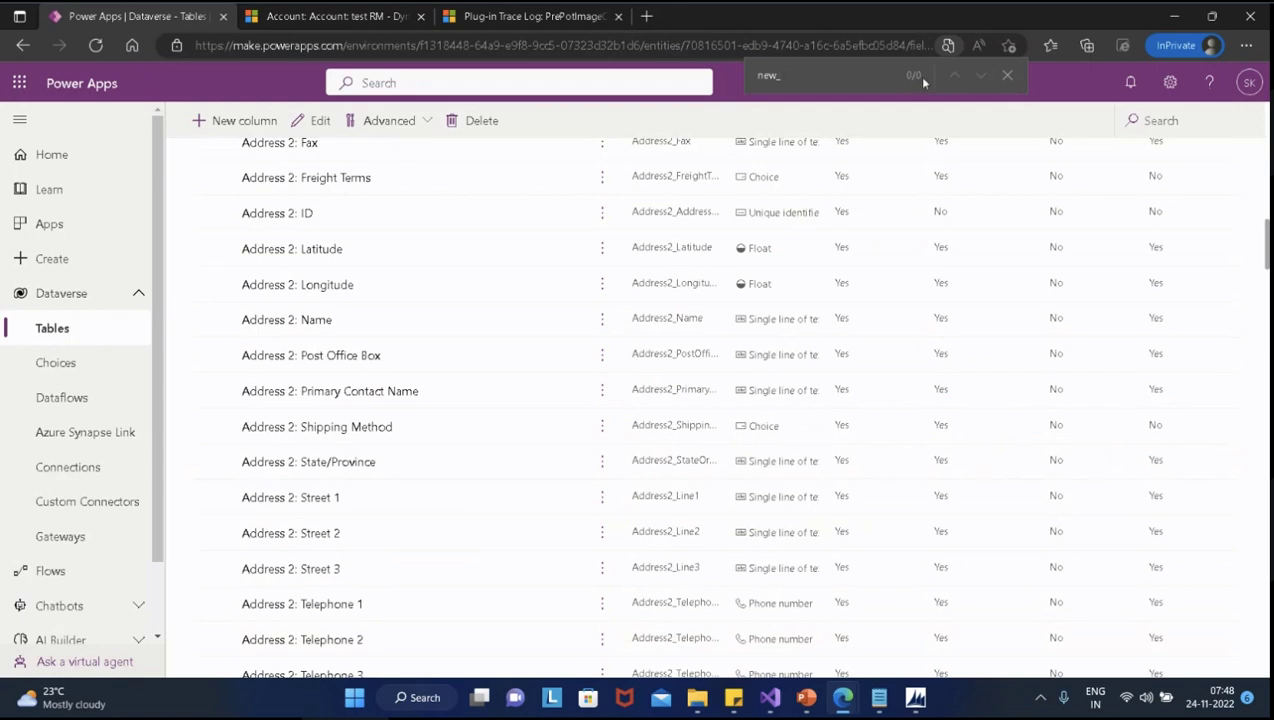
text(s)
key(BackSpace)
key(BackSpace)
Search the Account columns page for duplic and locate the new_duplicatecontact column among the matches
click(694, 86)
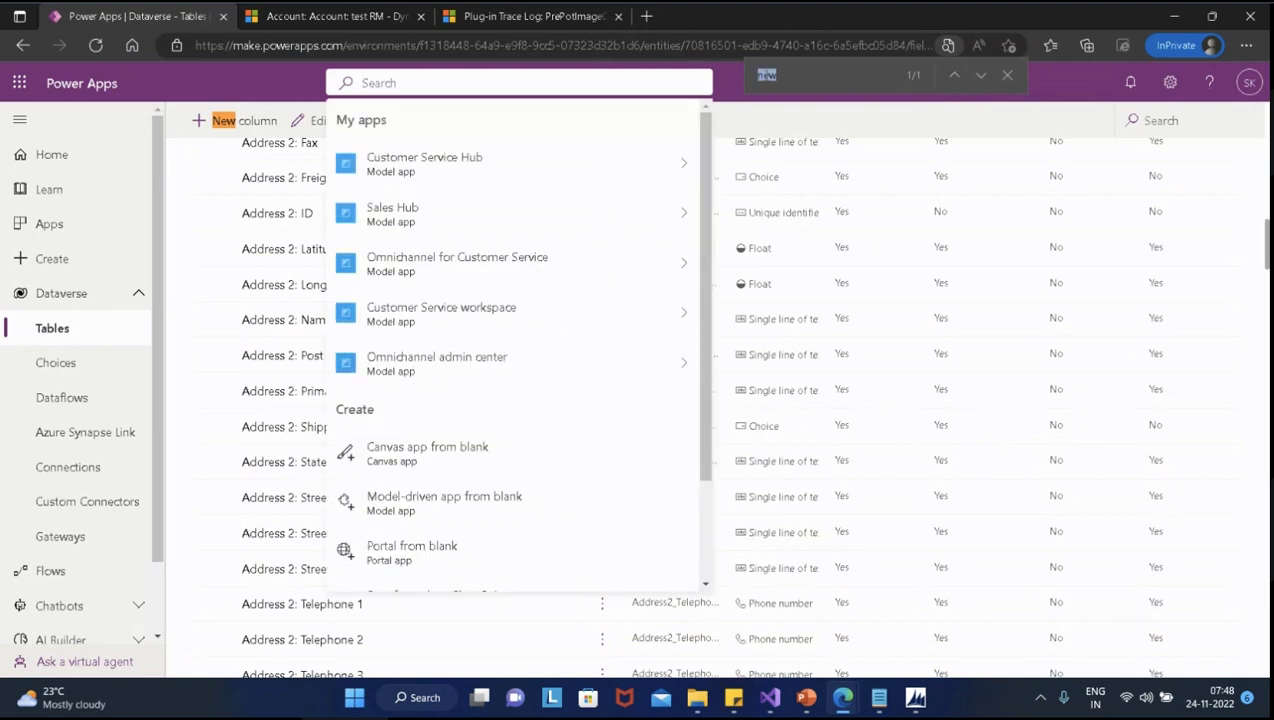
text(duplic)
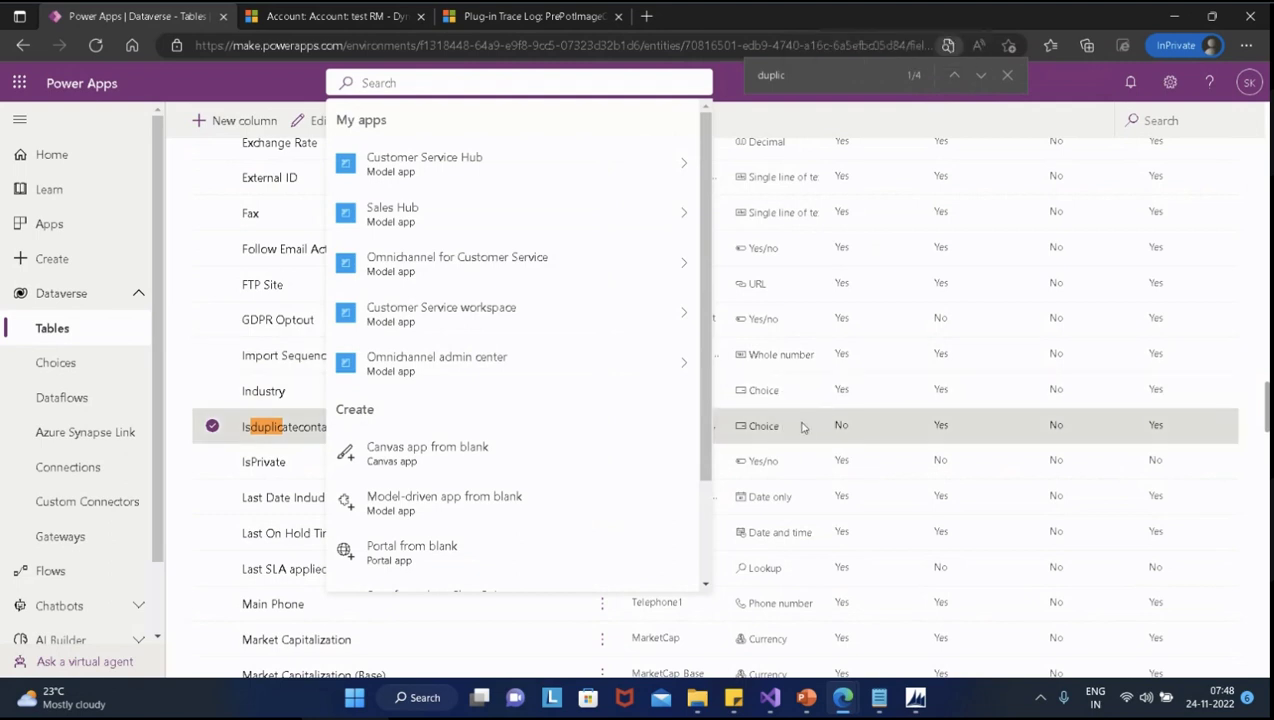
click(980, 78)
click(980, 78)
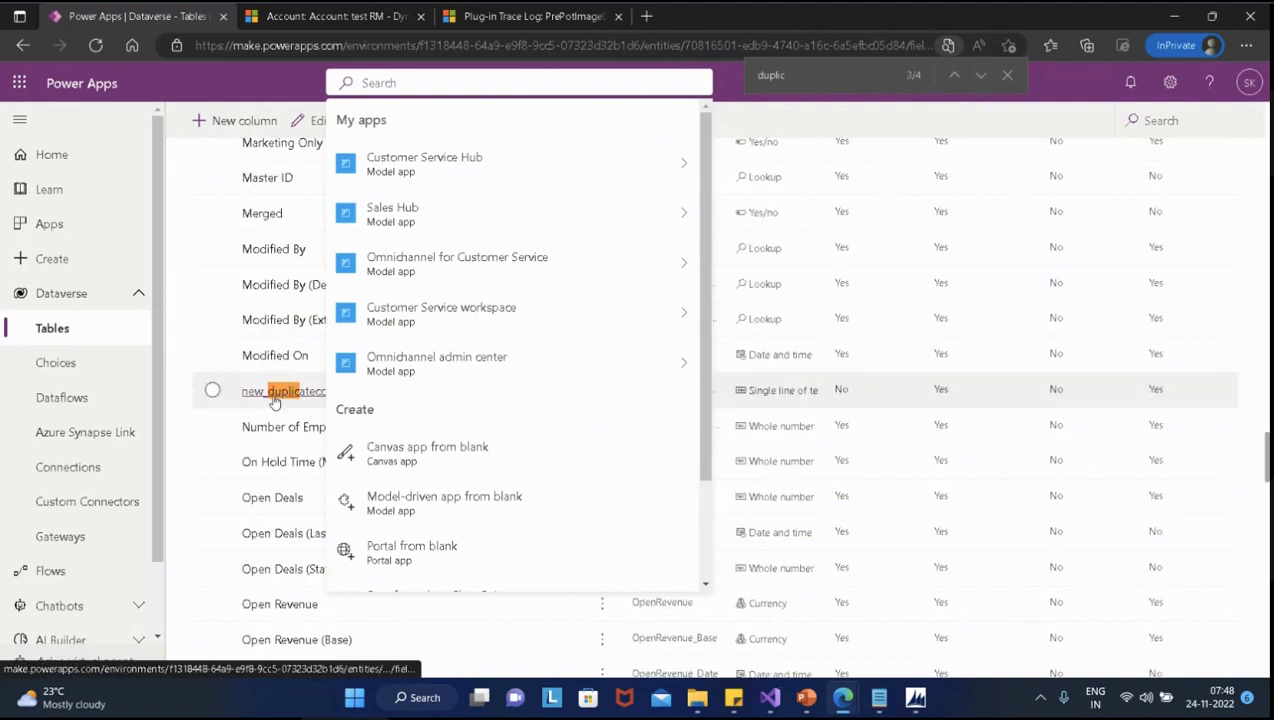
Open the new_duplicatecontact column, copy its full display name, and close the column editor without saving
click(274, 398)
click(873, 191)
drag(872, 191, 693, 205)
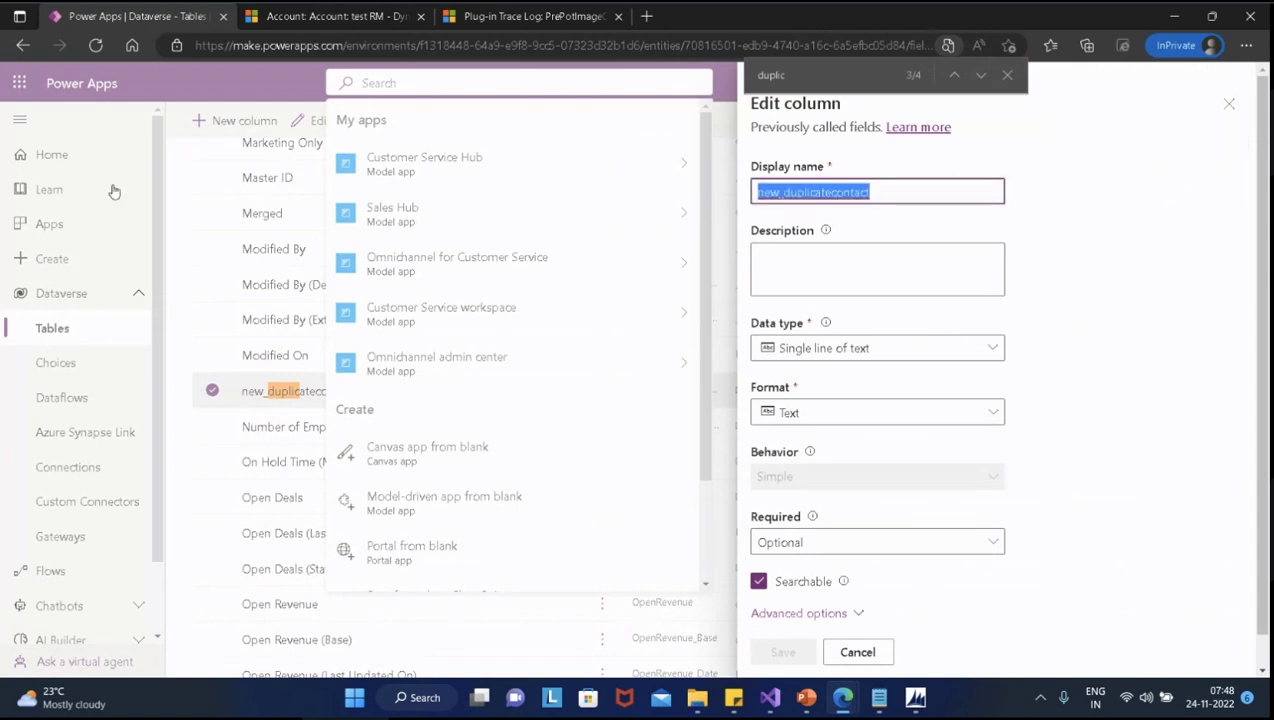
click(205, 95)
click(857, 654)
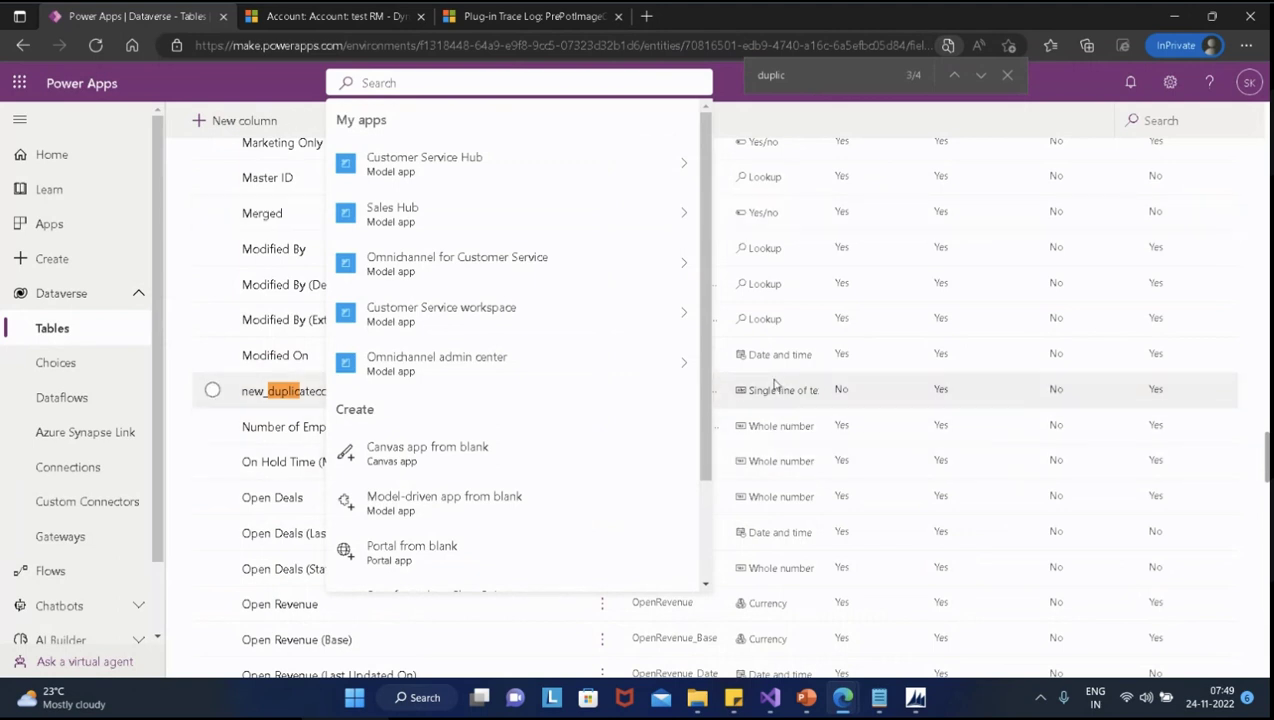
Select the new_duplicatecontact column and dismiss the app search suggestions to check its schema name prefix
click(212, 390)
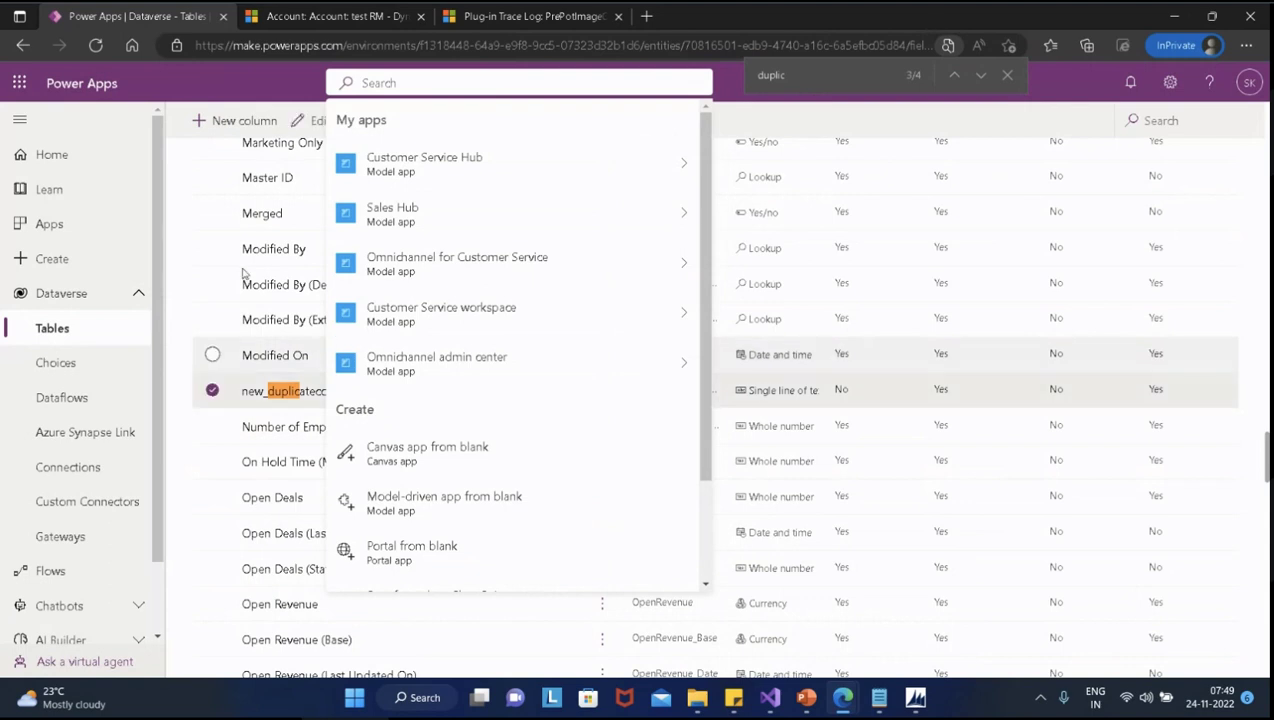
click(424, 83)
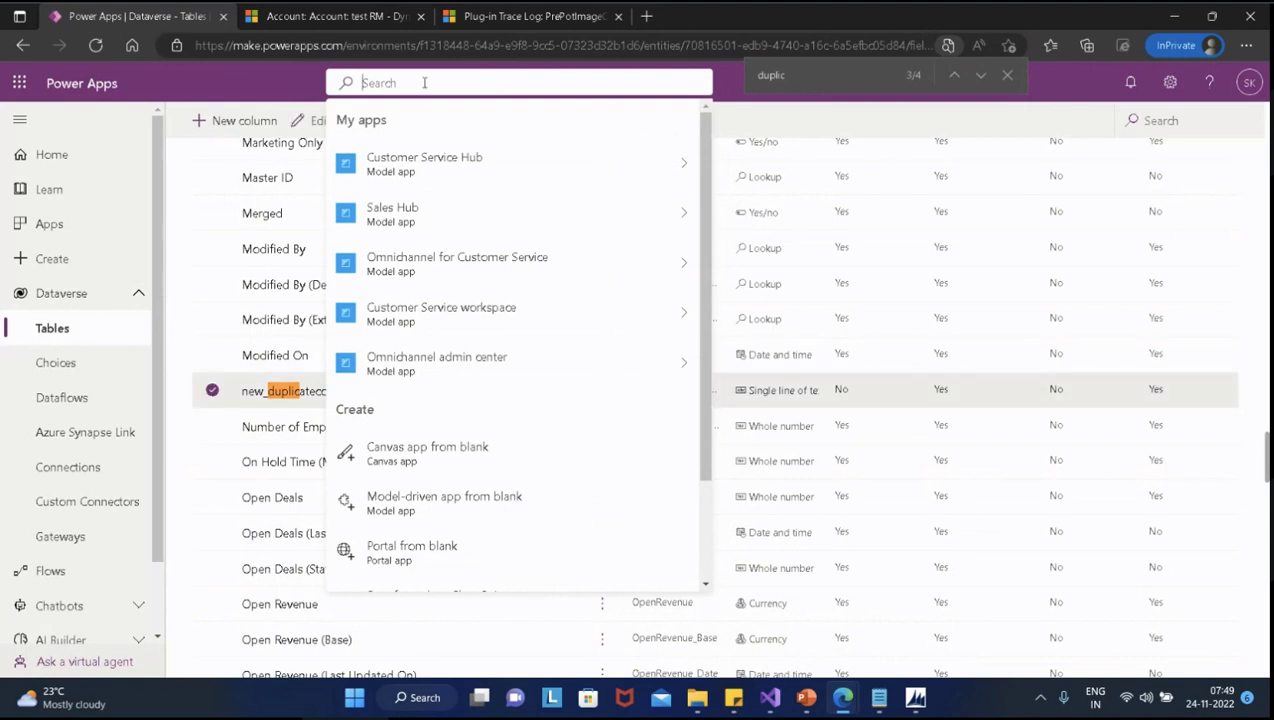
key(Escape)
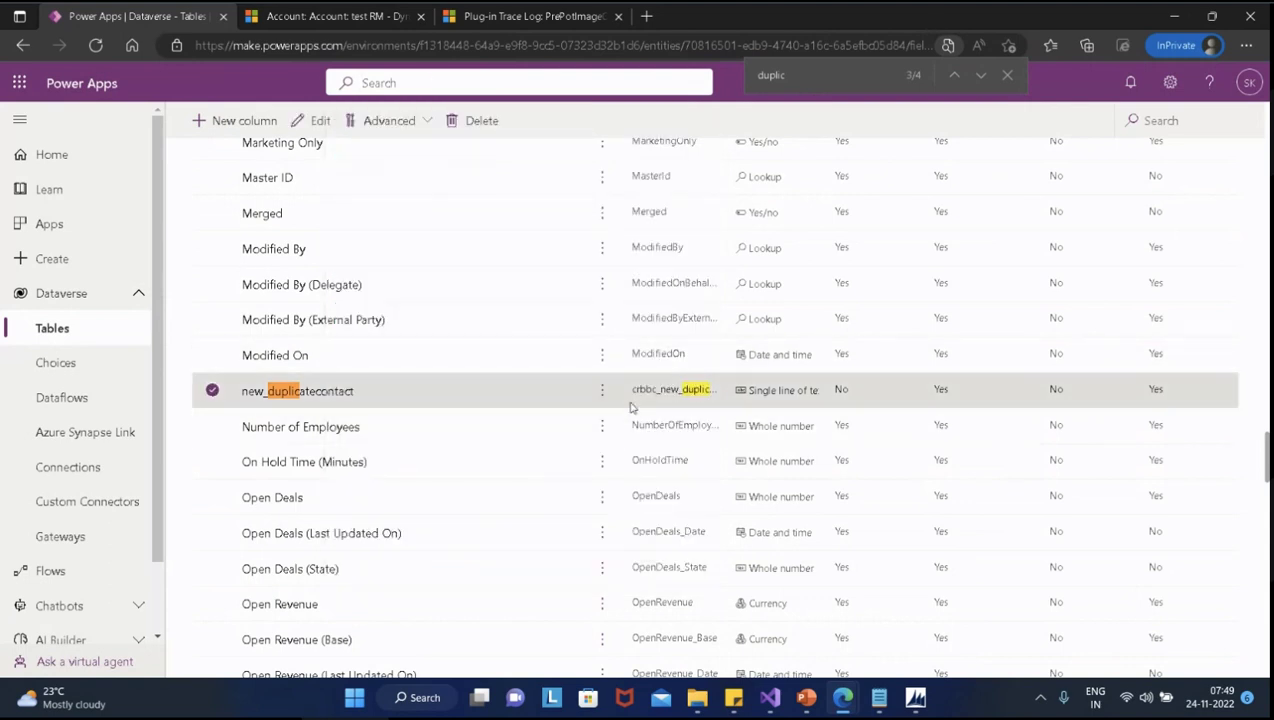
click(879, 698)
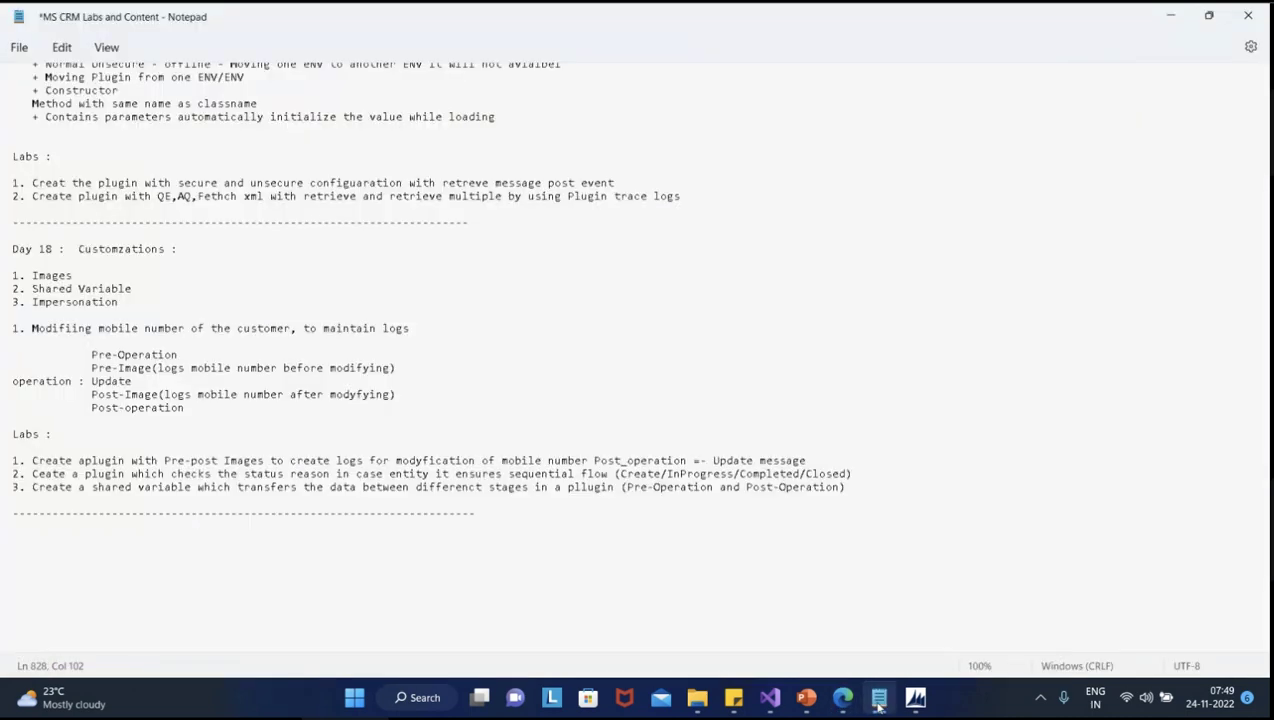
click(879, 698)
mouse_move(734, 698)
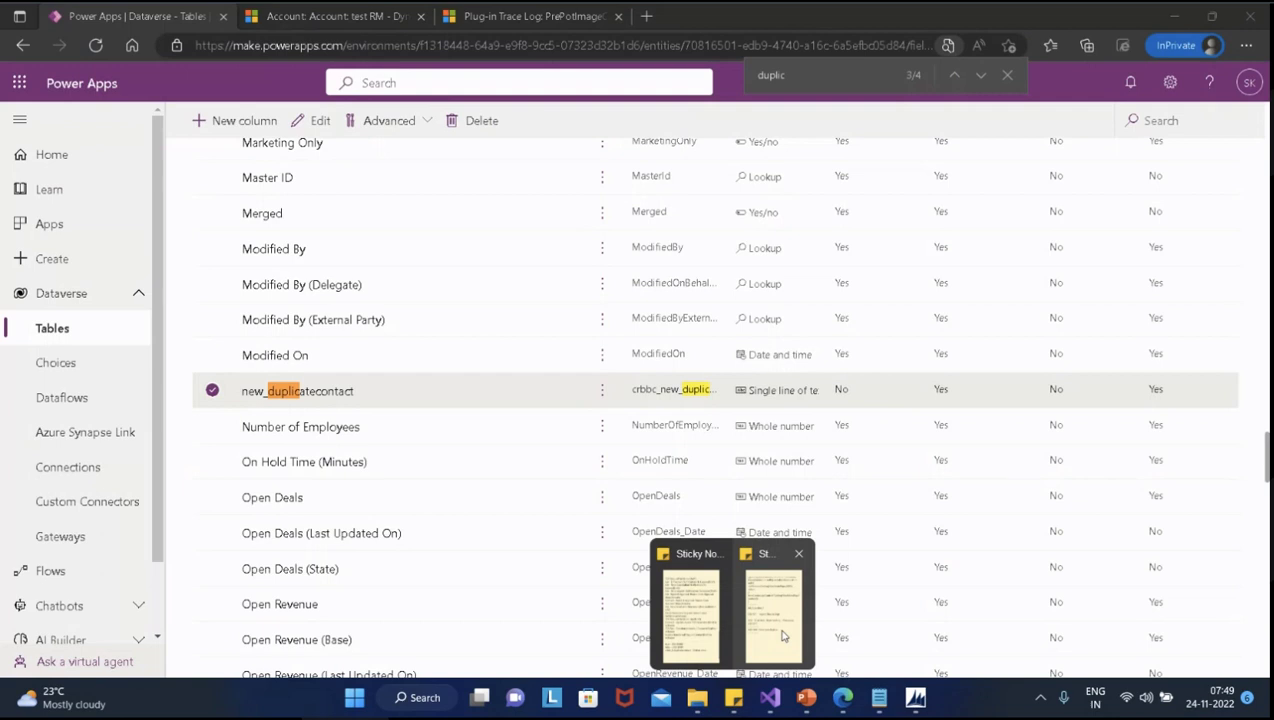
click(783, 636)
scroll(1018, 368, down, 20)
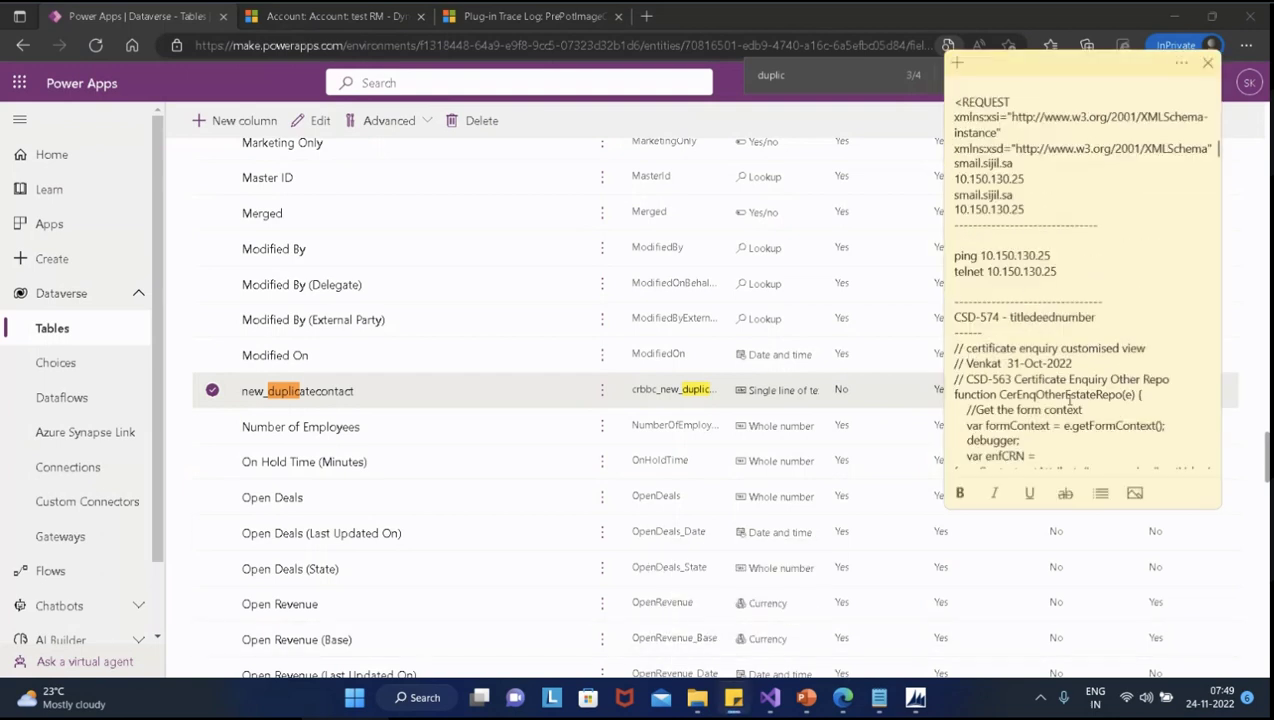
scroll(1080, 412, down, 5)
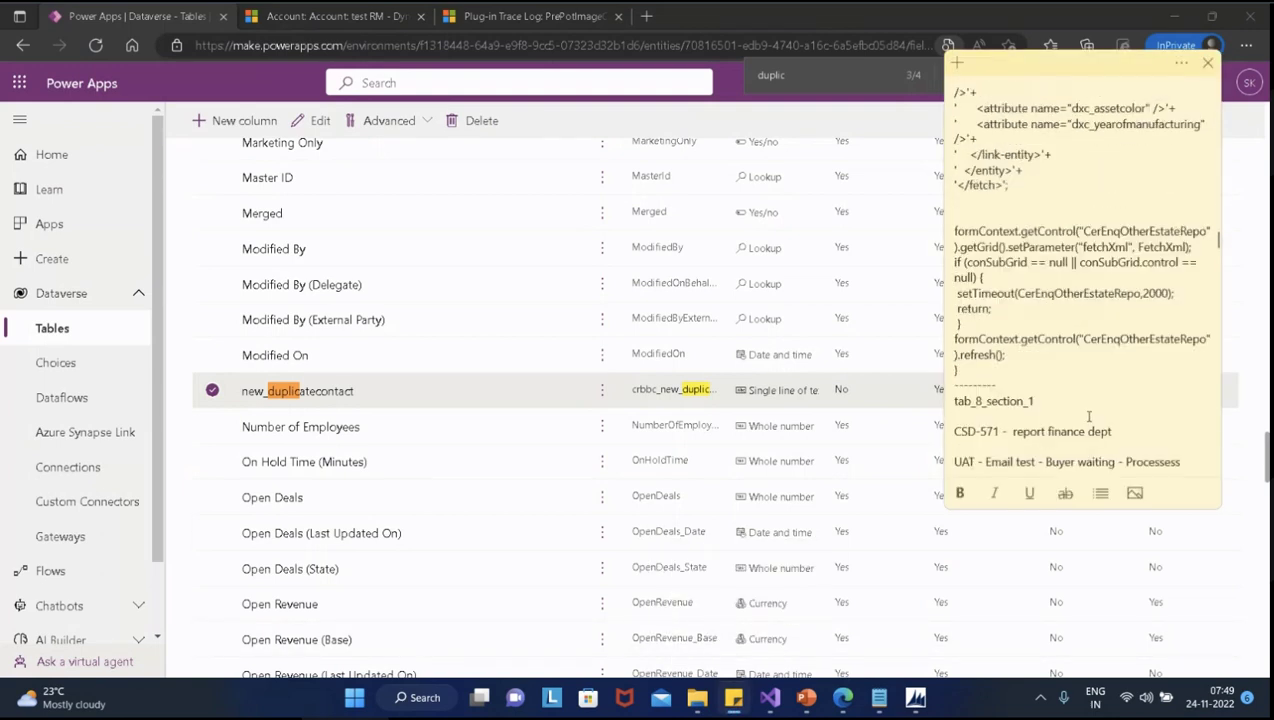
scroll(1089, 416, down, 5)
key(Return)
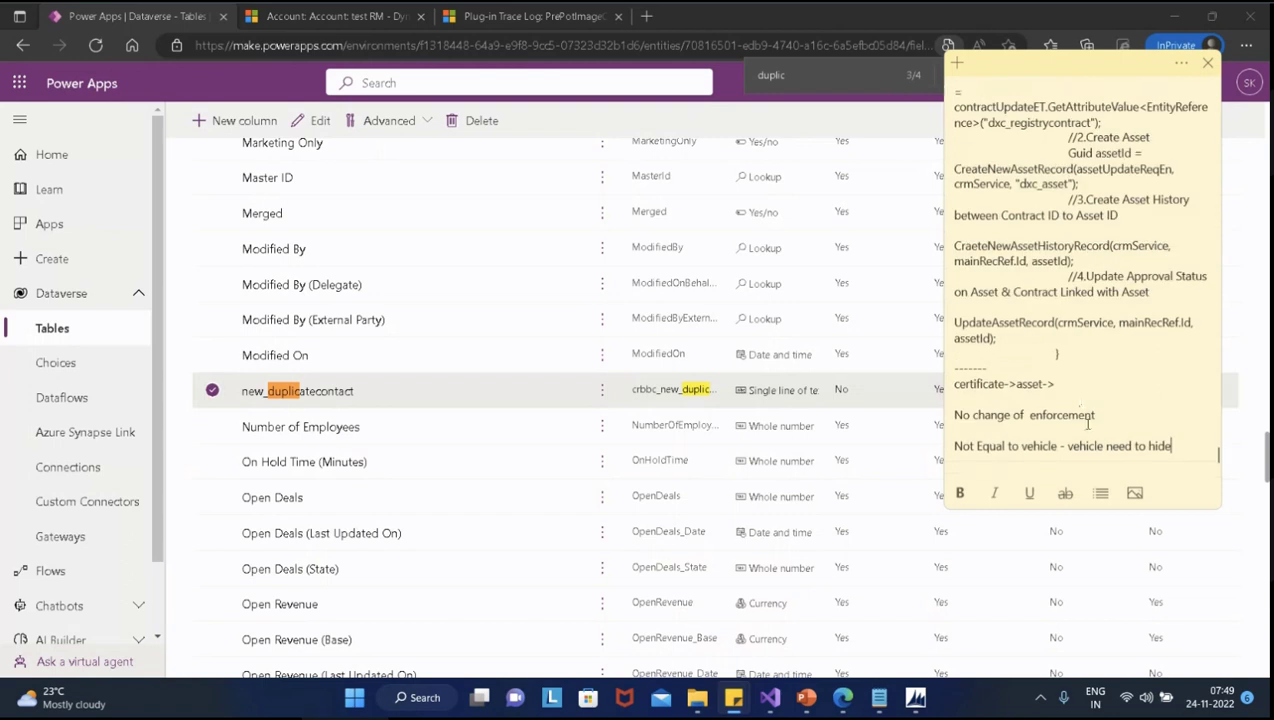
Switch to the Sticky Notes note with the true and false values and add the line "crbbc_new_duplicatecontact - string"
mouse_move(733, 697)
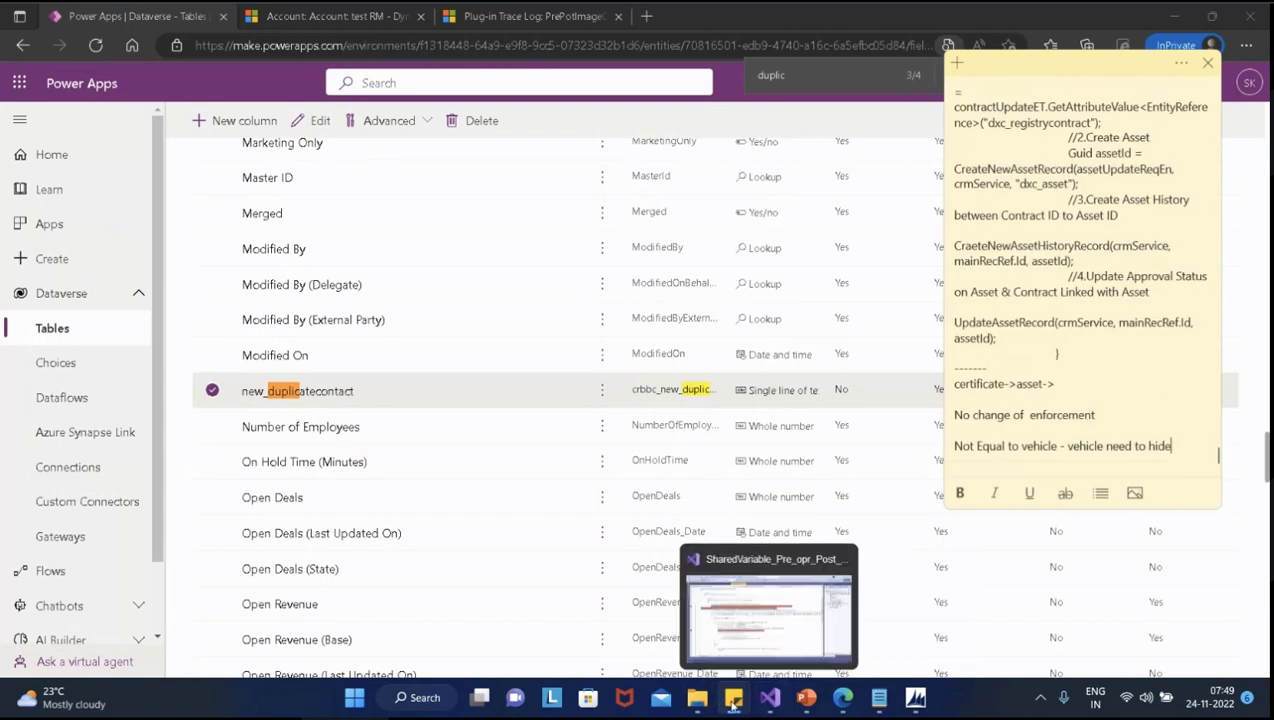
click(774, 602)
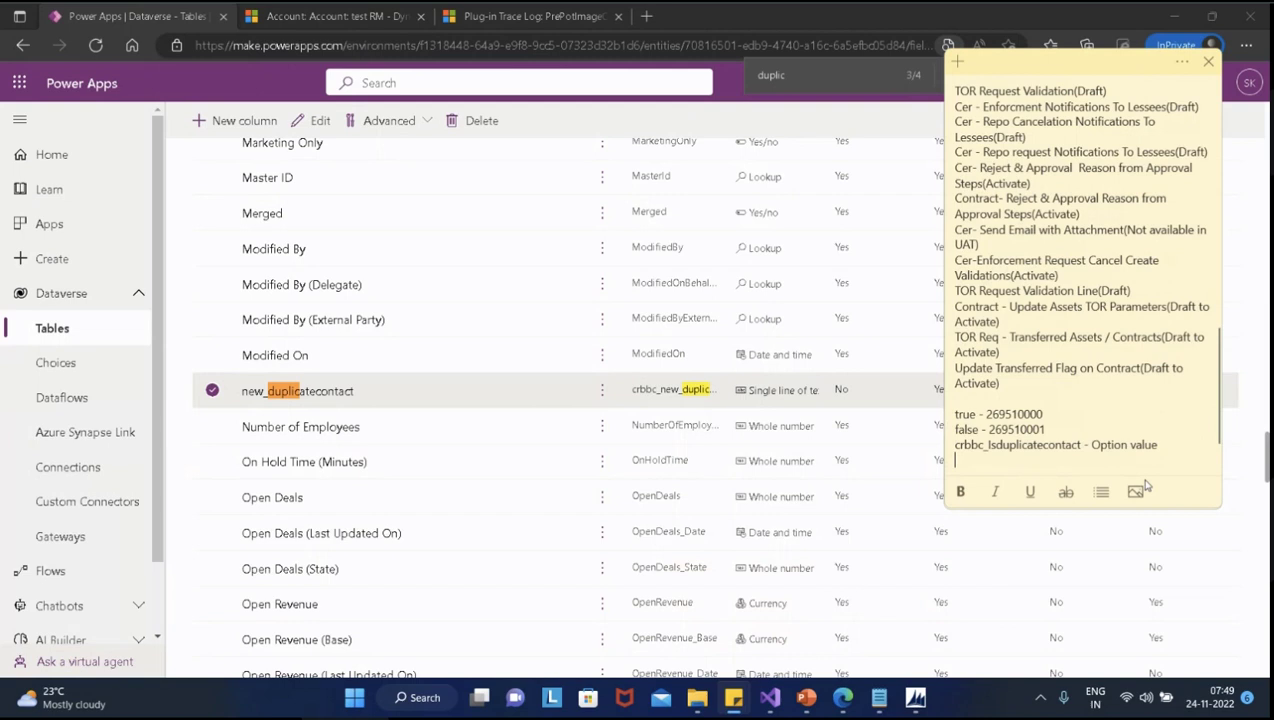
text(crbbc)
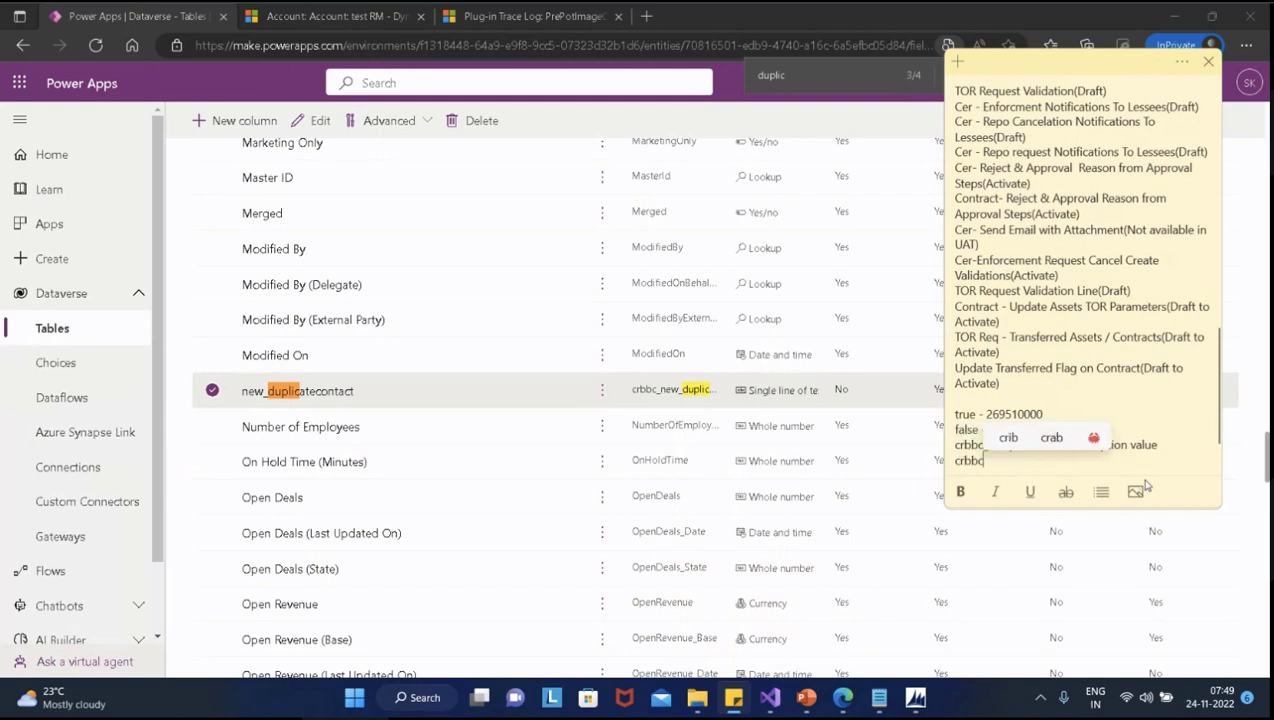
text(_)
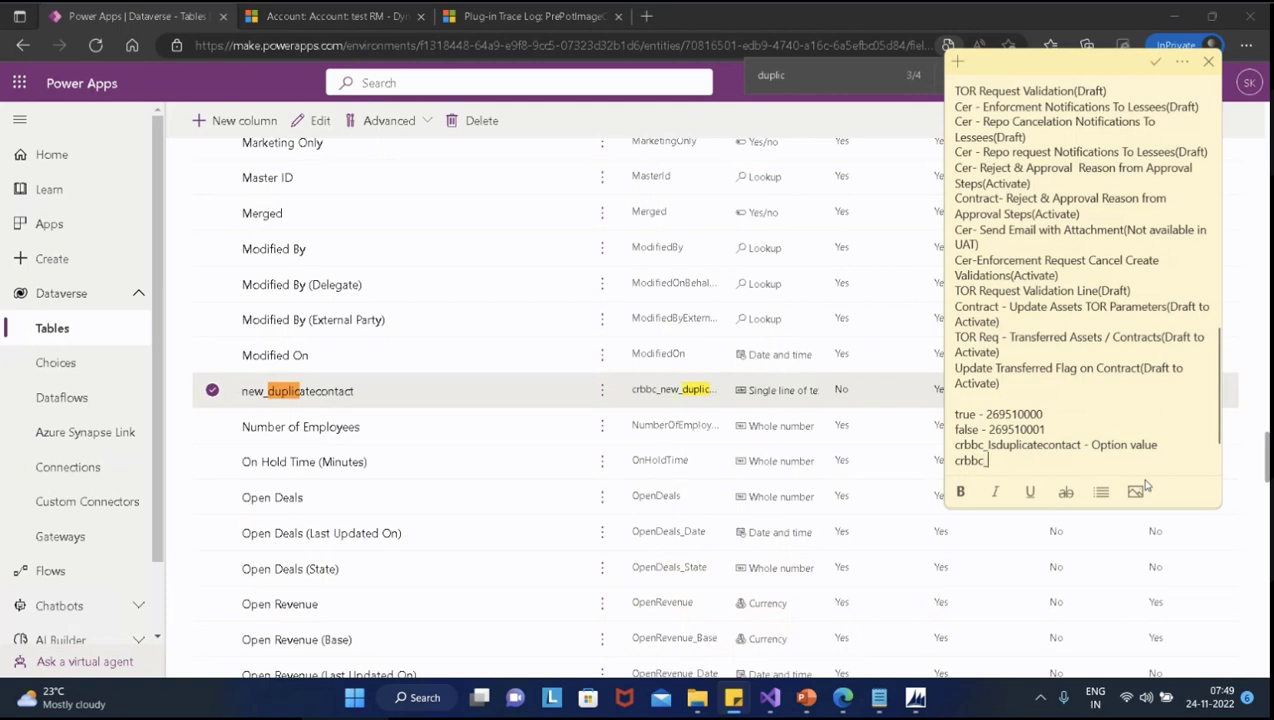
text(new_duplicatecontact)
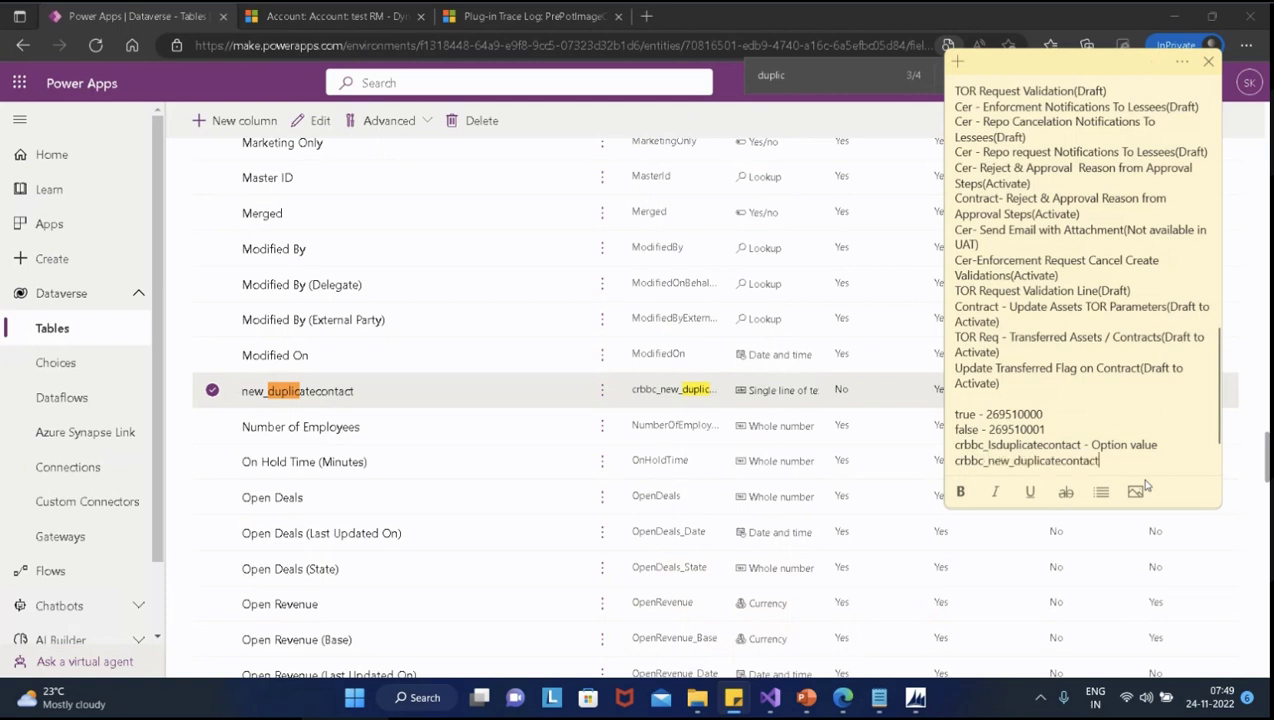
text(- string)
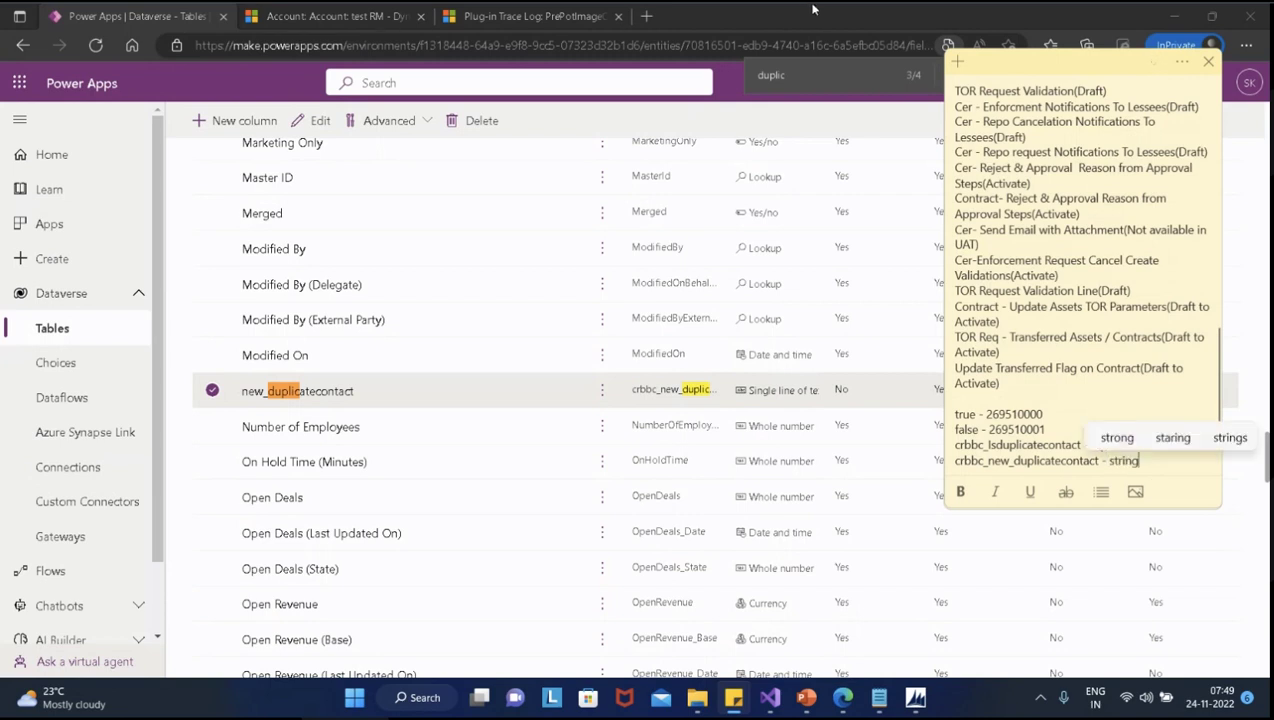
Switch back to Power Apps, open the environment's solutions list, and publish all customizations
click(812, 8)
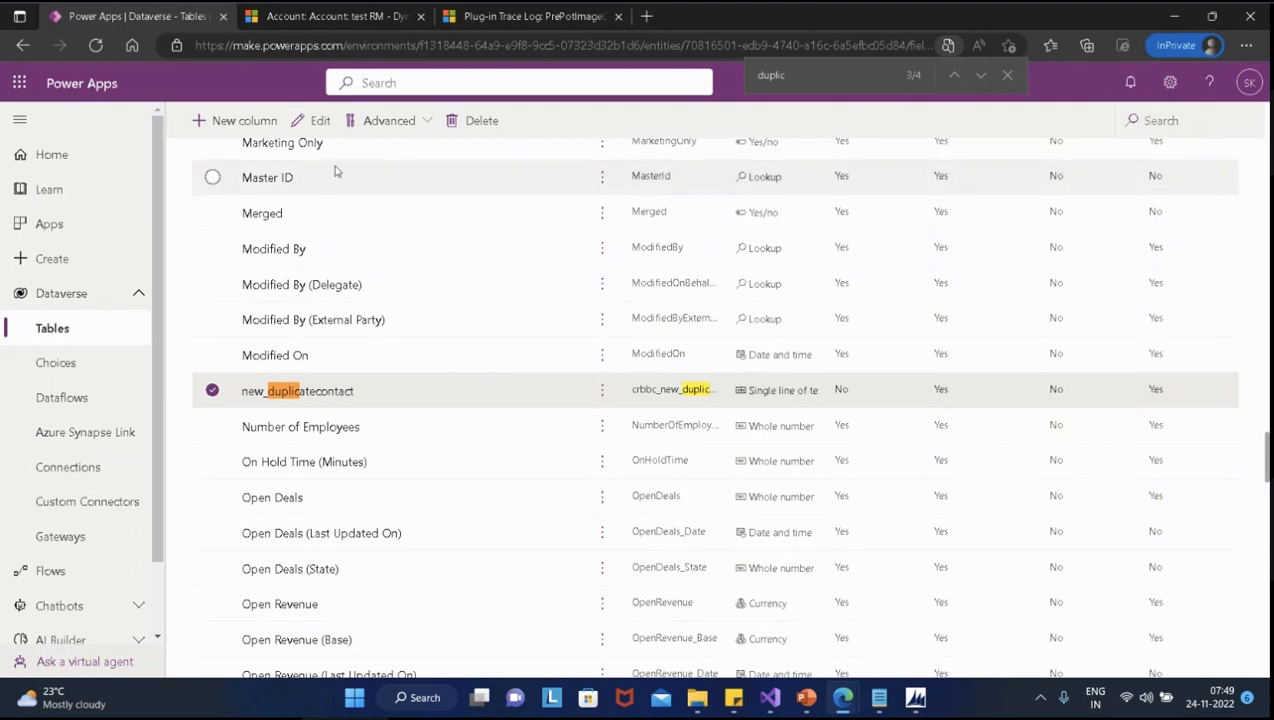
key(Escape)
click(340, 16)
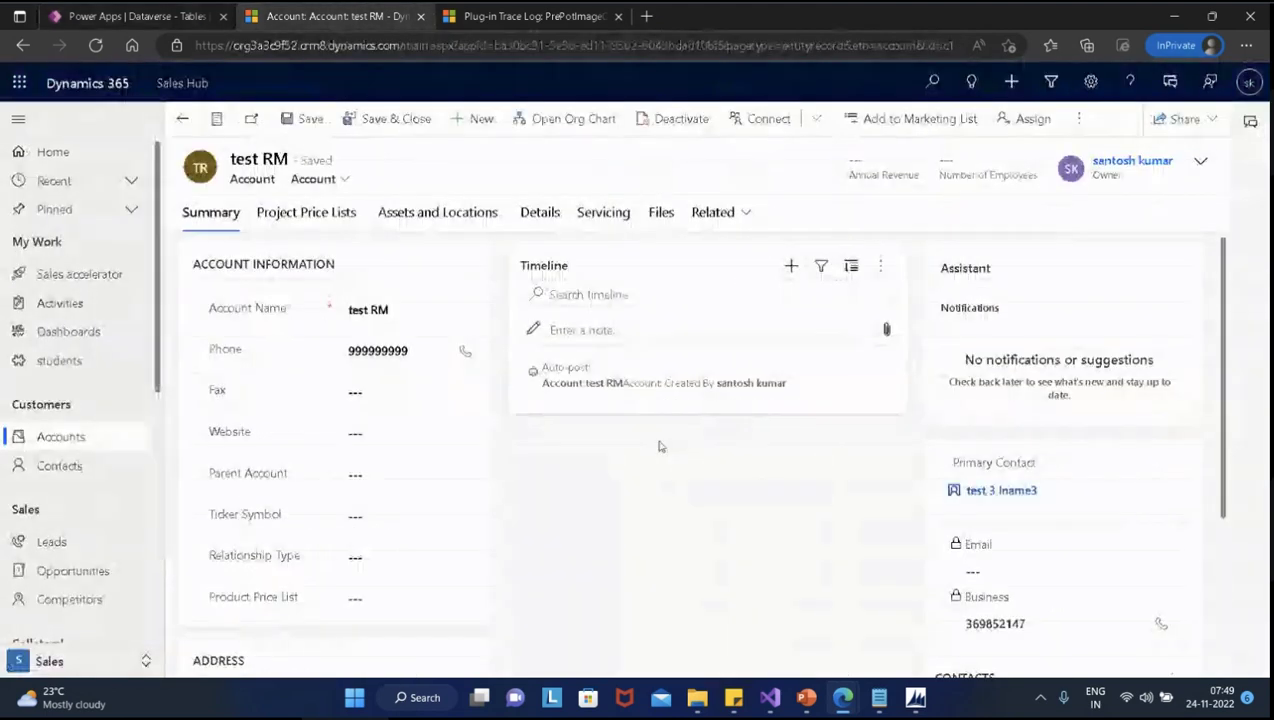
click(185, 17)
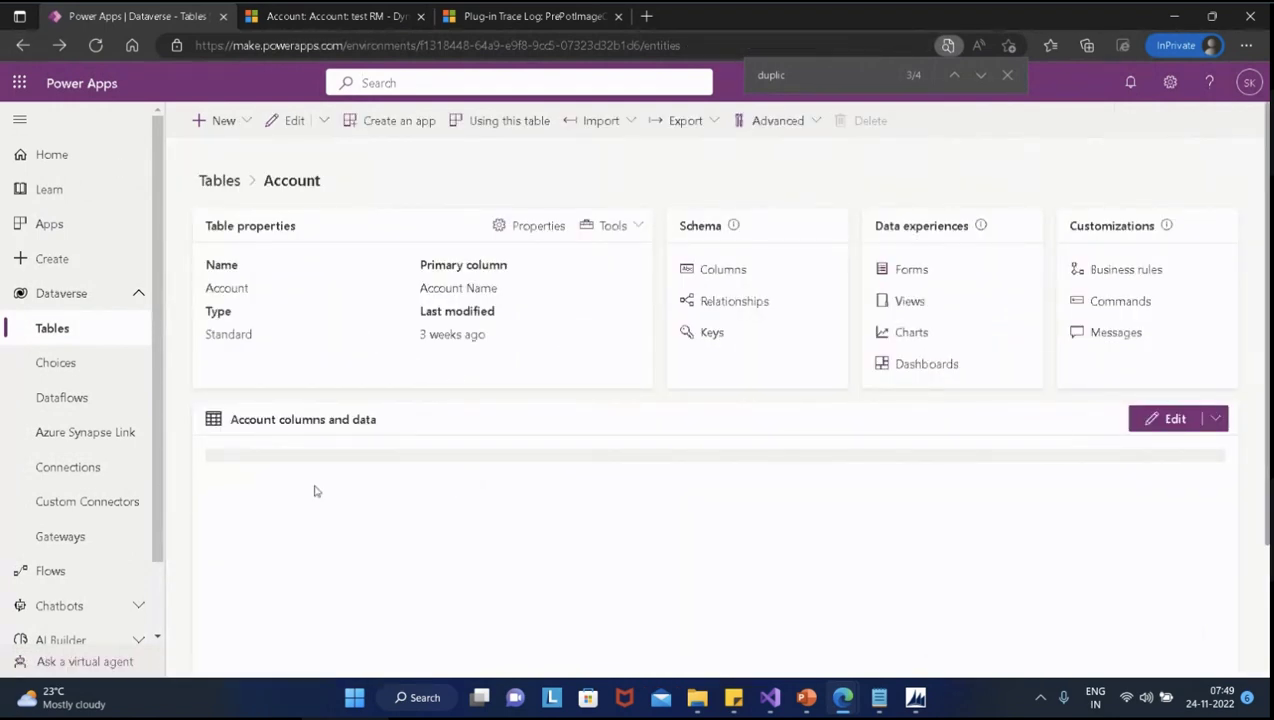
scroll(93, 567, down, 1)
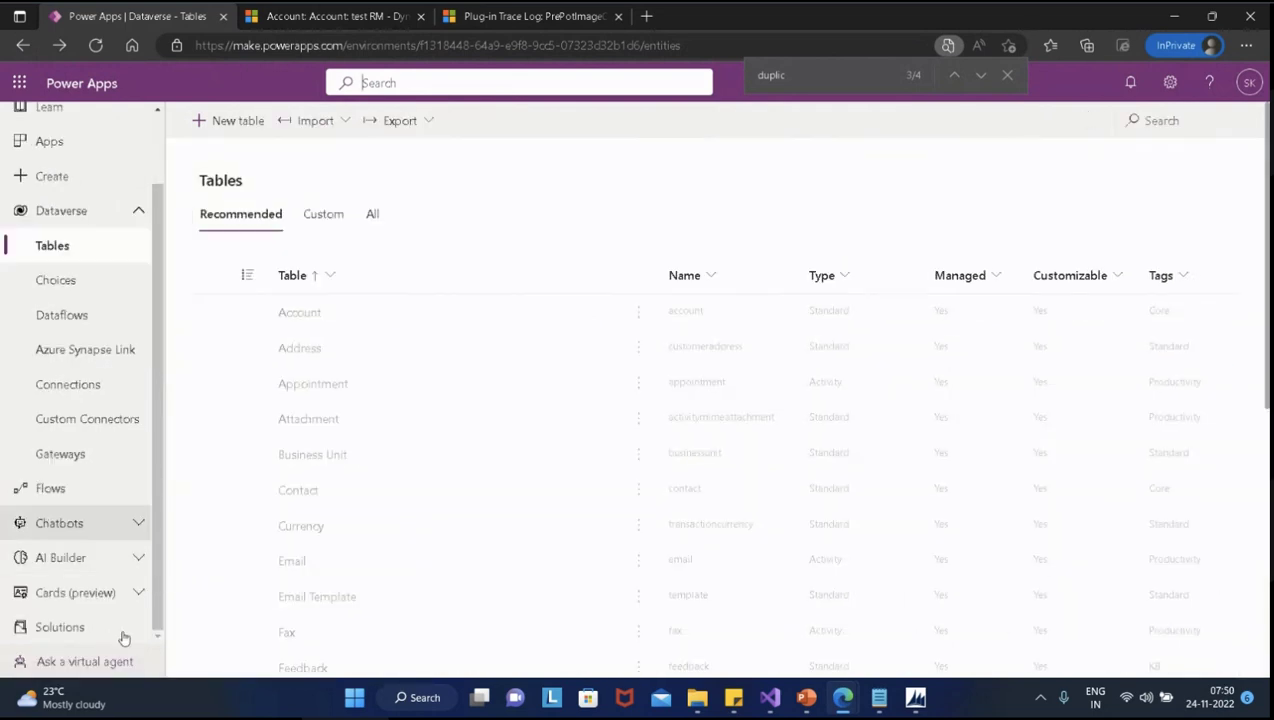
click(92, 632)
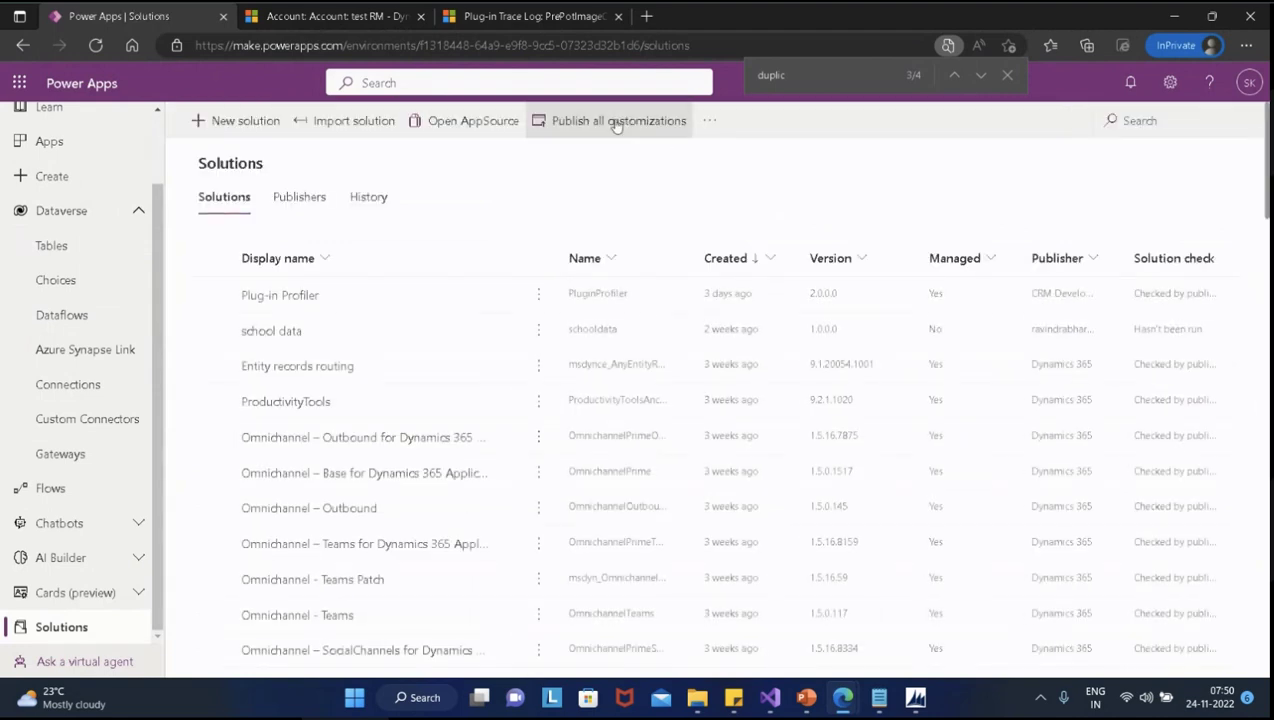
click(615, 123)
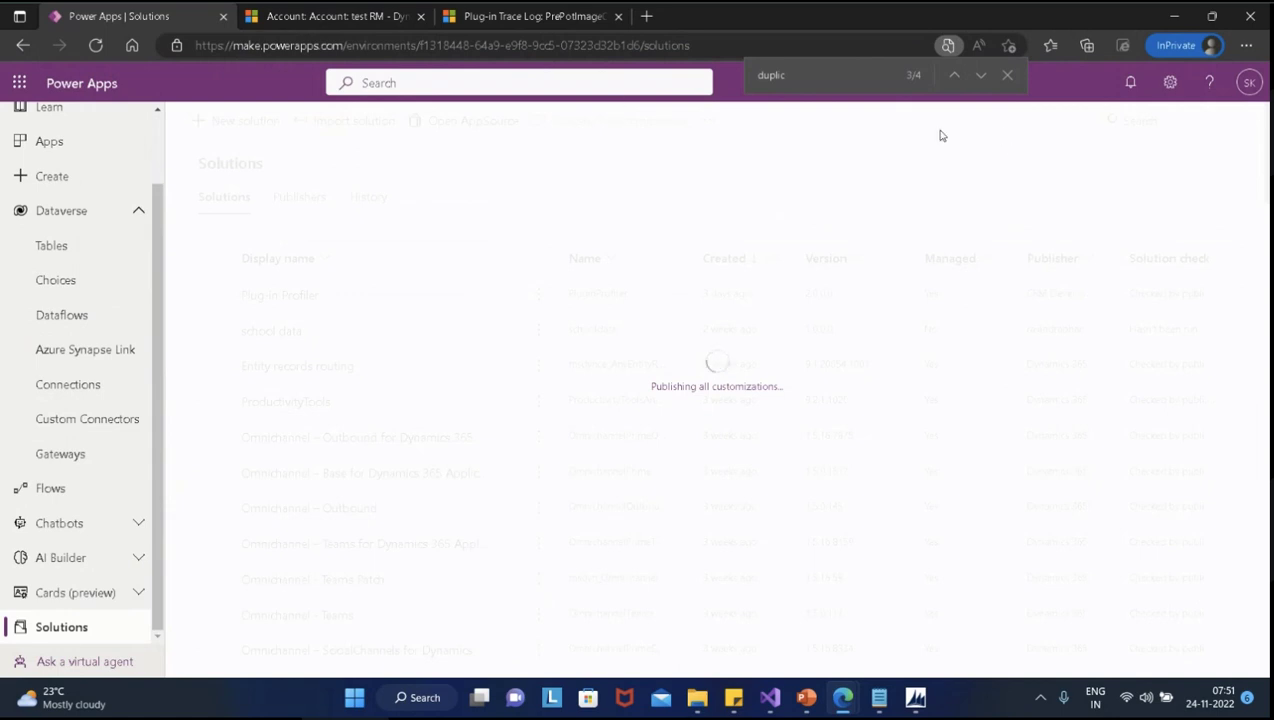
Switch to Visual Studio and review the telephone1 condition of the contact query in PreEventPlugin.cs
click(770, 704)
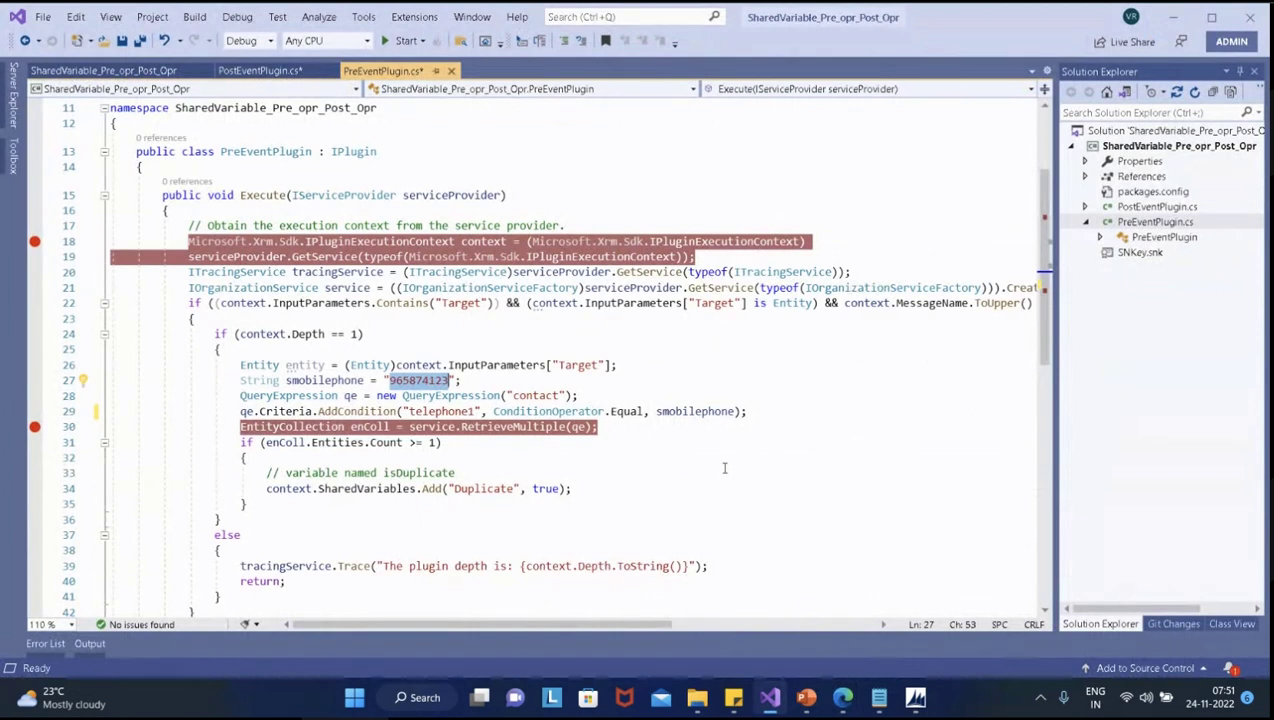
scroll(725, 468, down, 1)
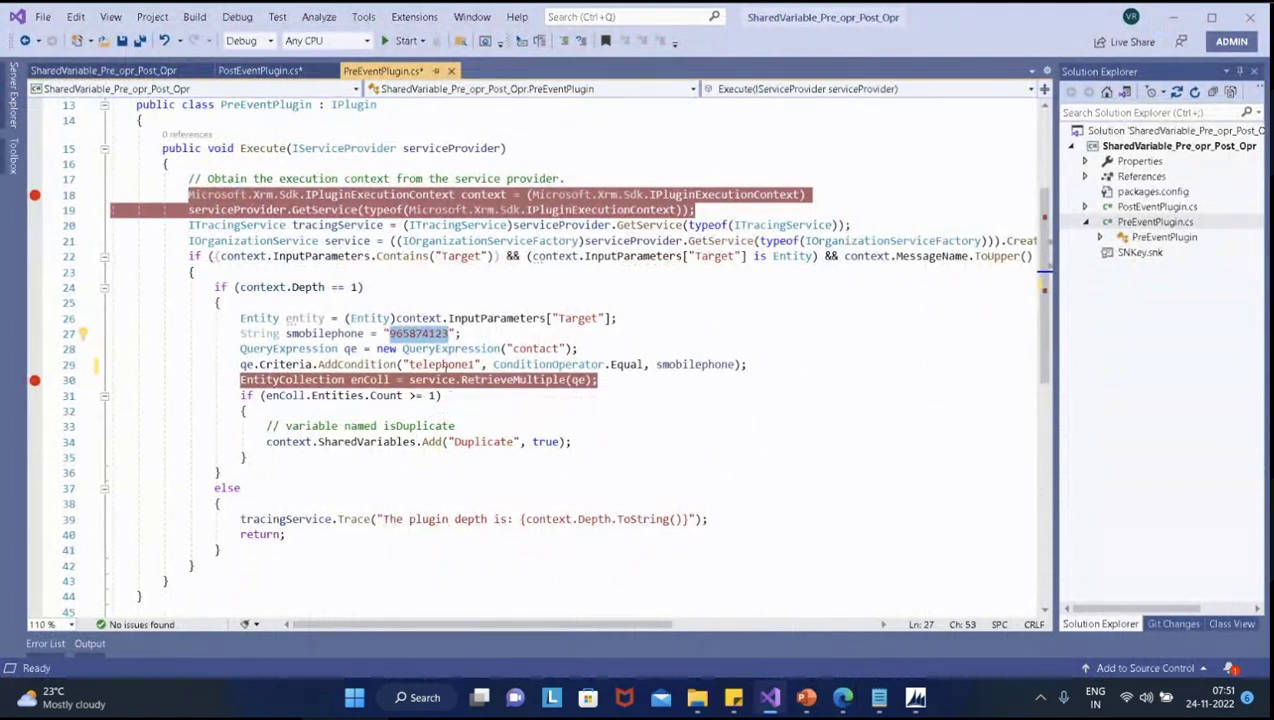
double_click(445, 366)
click(758, 459)
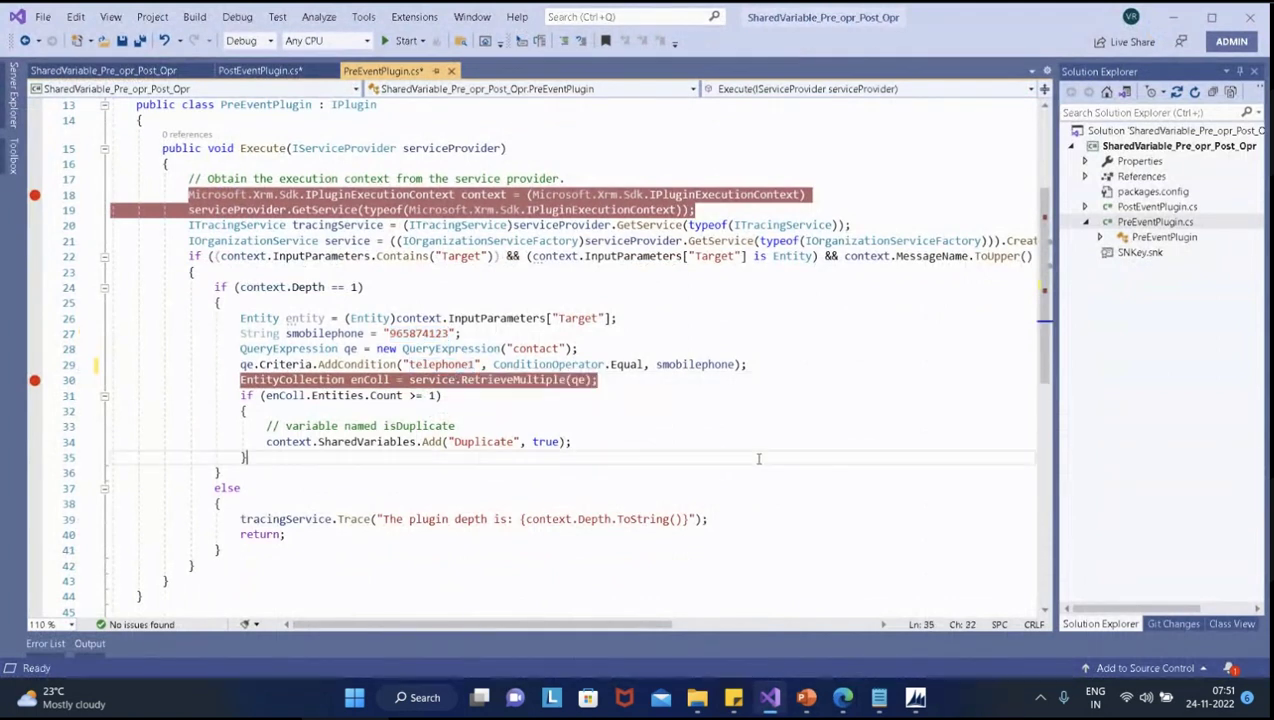
Open PostEventPlugin.cs and set the logical name of the new Entity under the duplicate check to "account"
click(1141, 207)
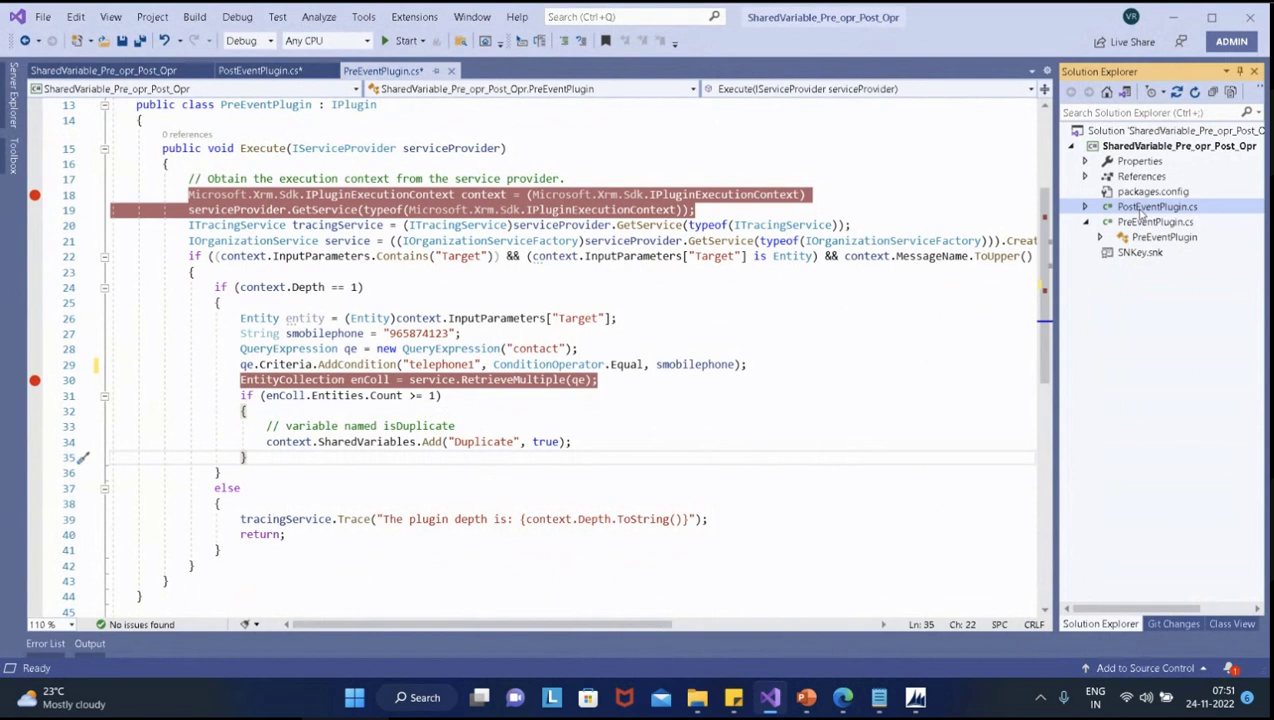
double_click(1141, 207)
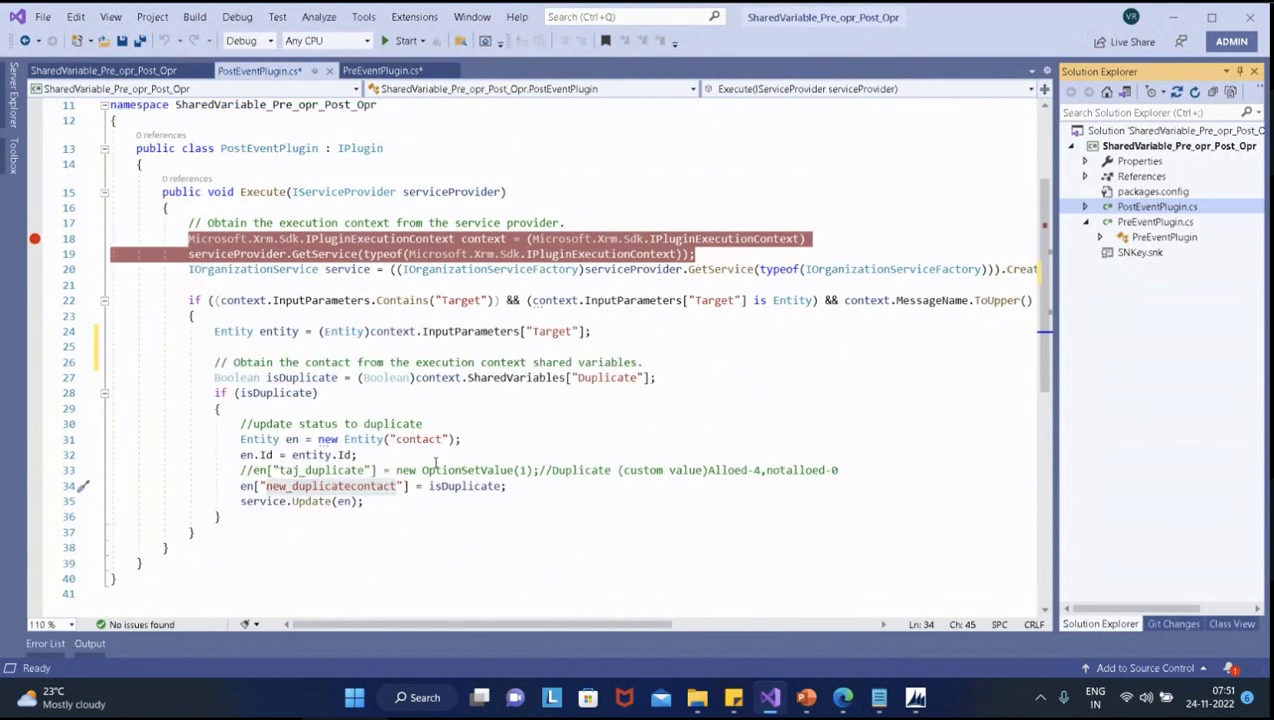
double_click(416, 438)
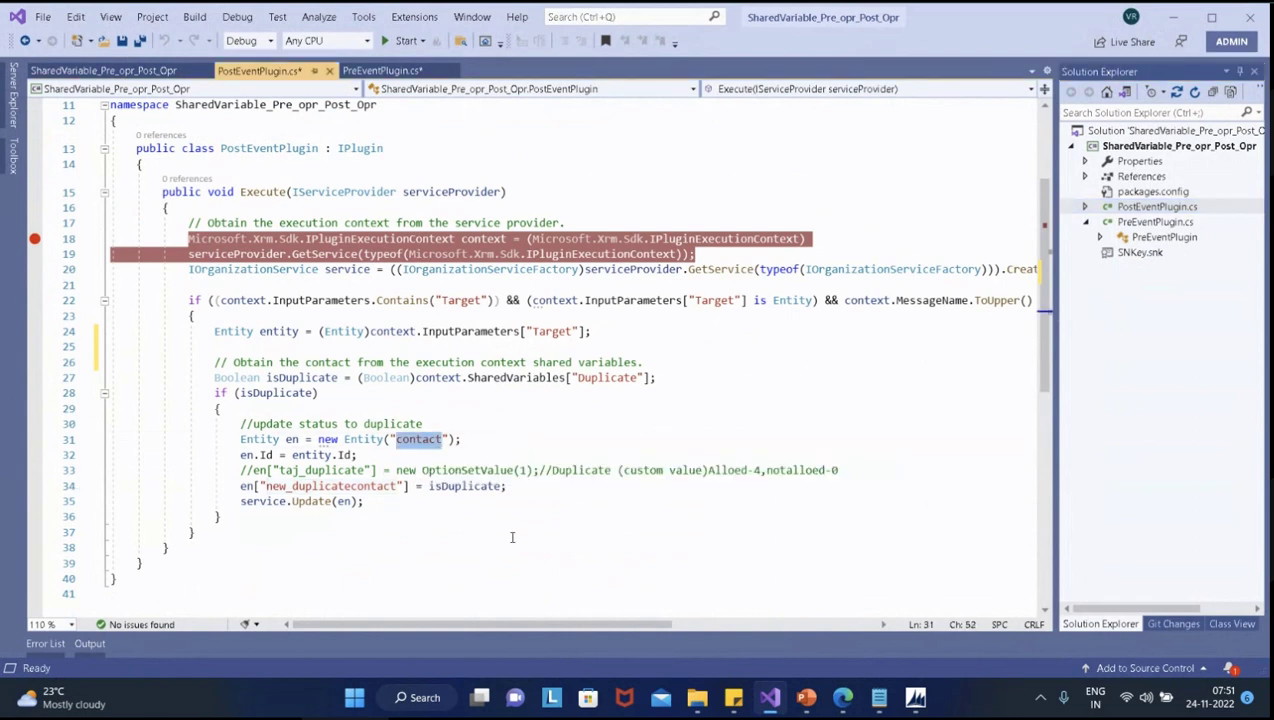
text(account)
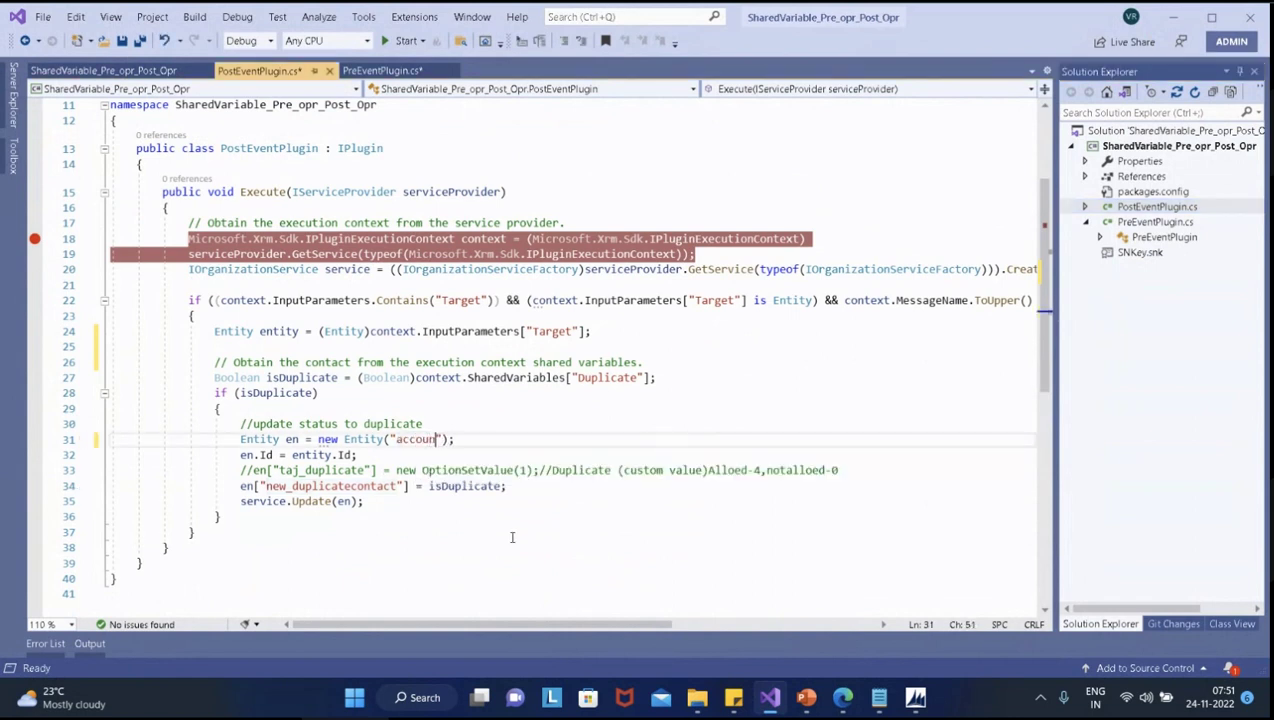
Clear the attribute name in the isDuplicate assignment, and cut crbbc_new_duplicatecontact from the Sticky Notes note
double_click(320, 489)
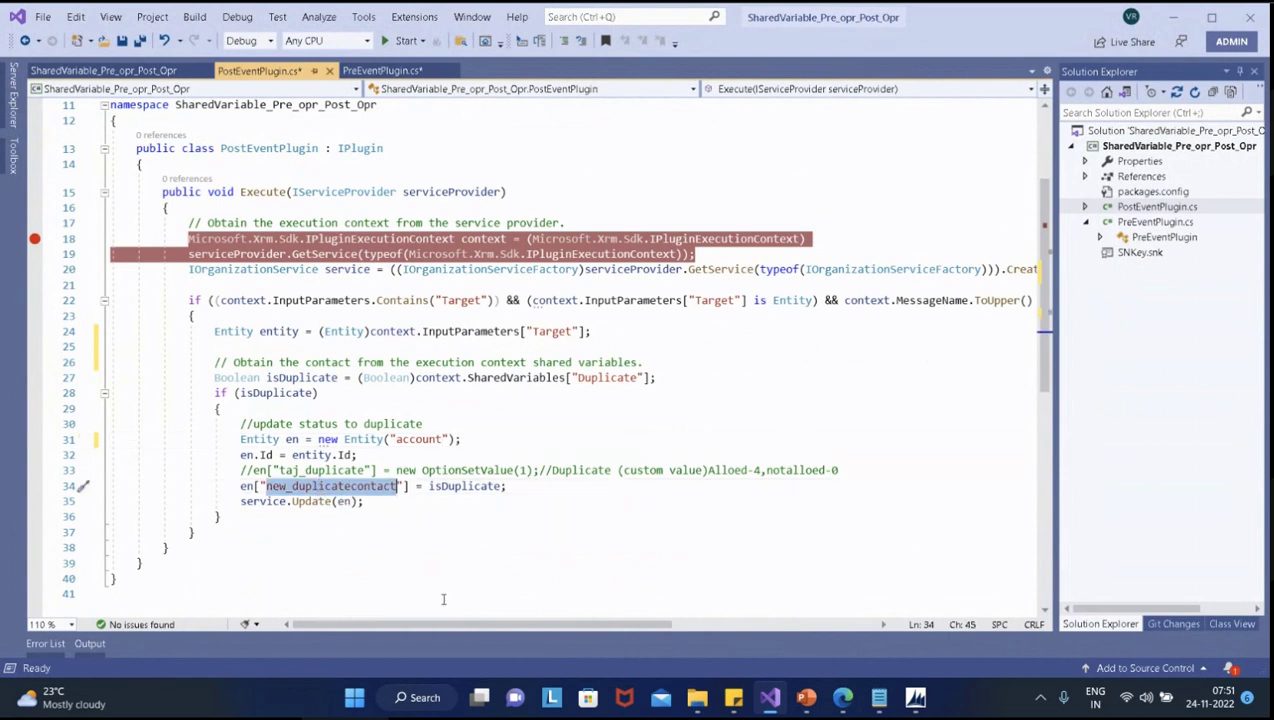
key(BackSpace)
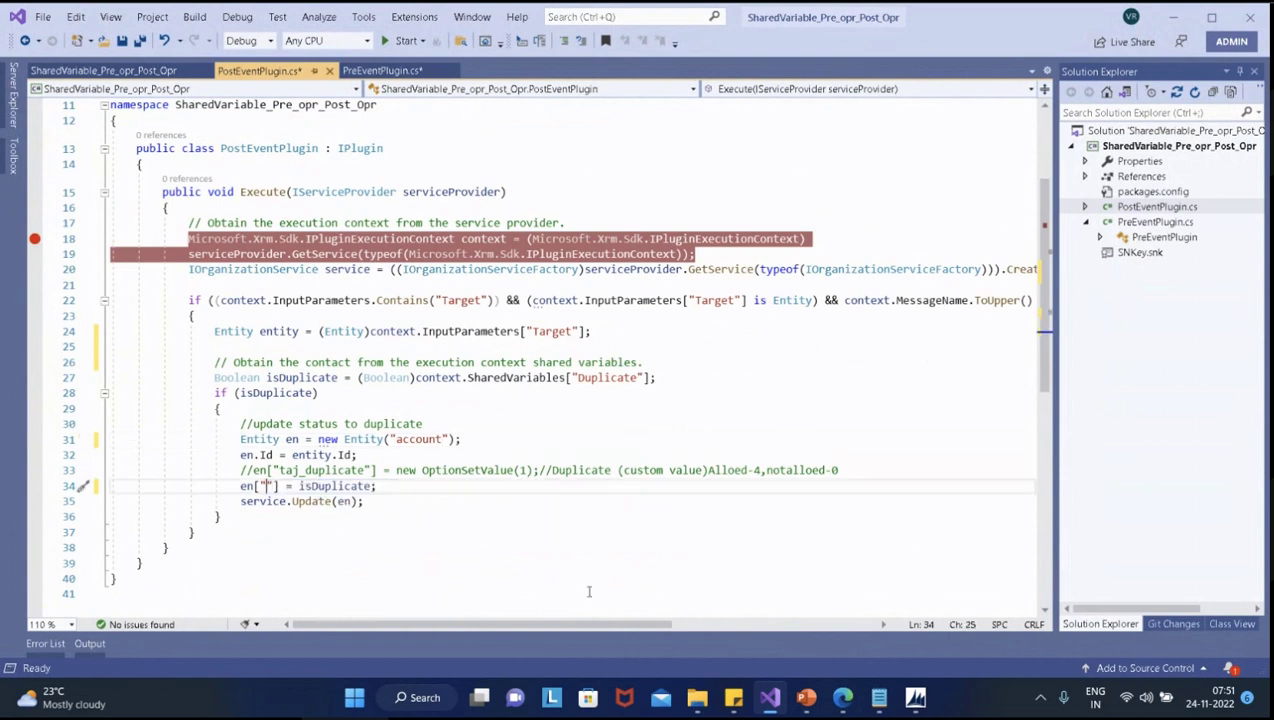
click(879, 698)
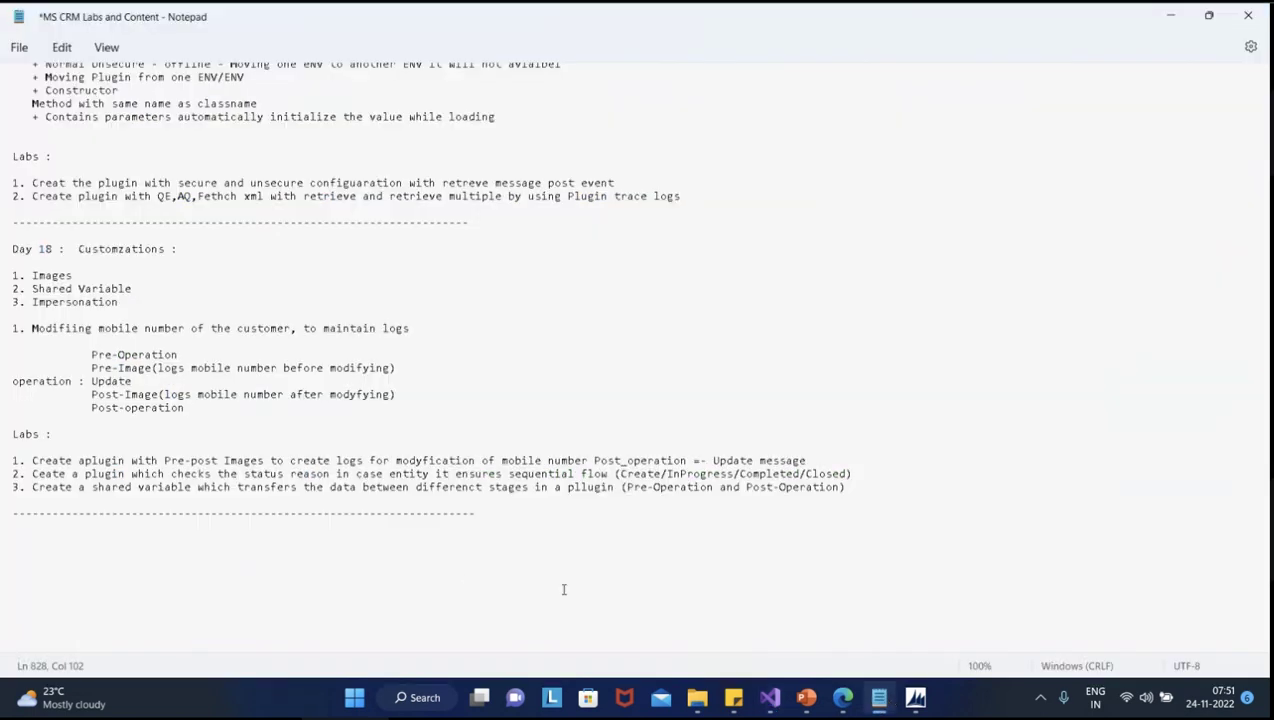
mouse_move(733, 698)
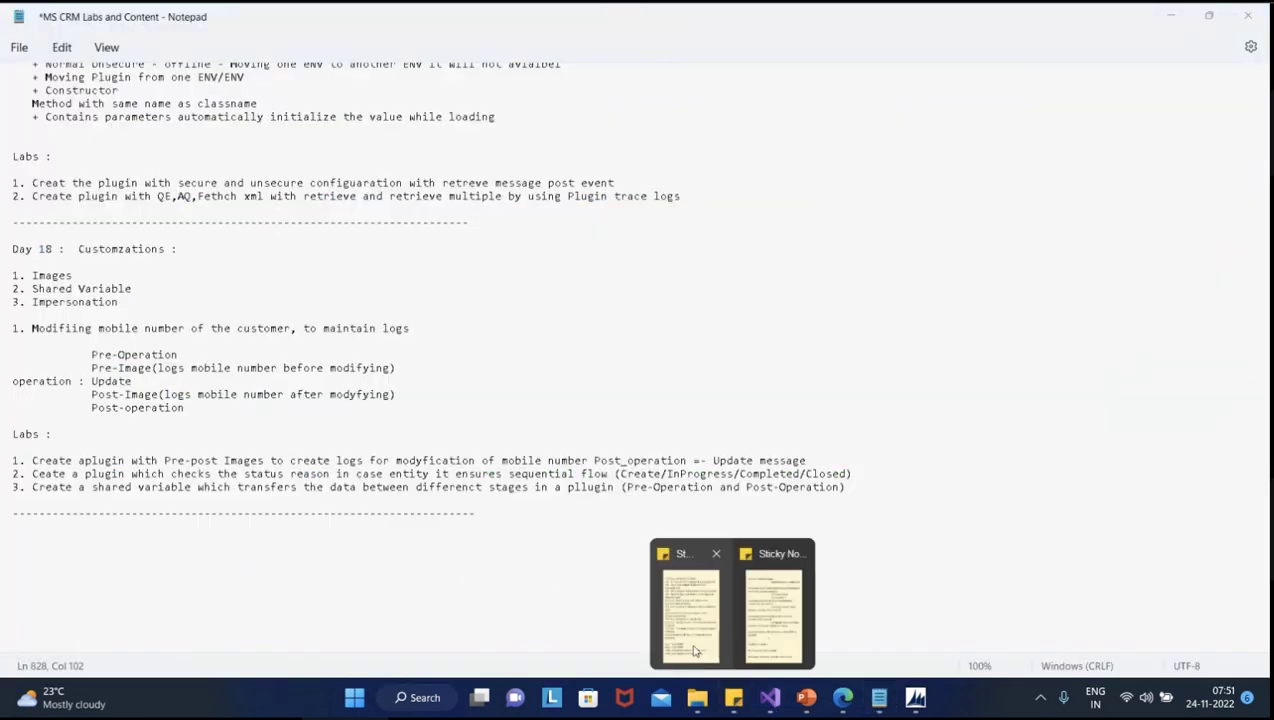
click(690, 600)
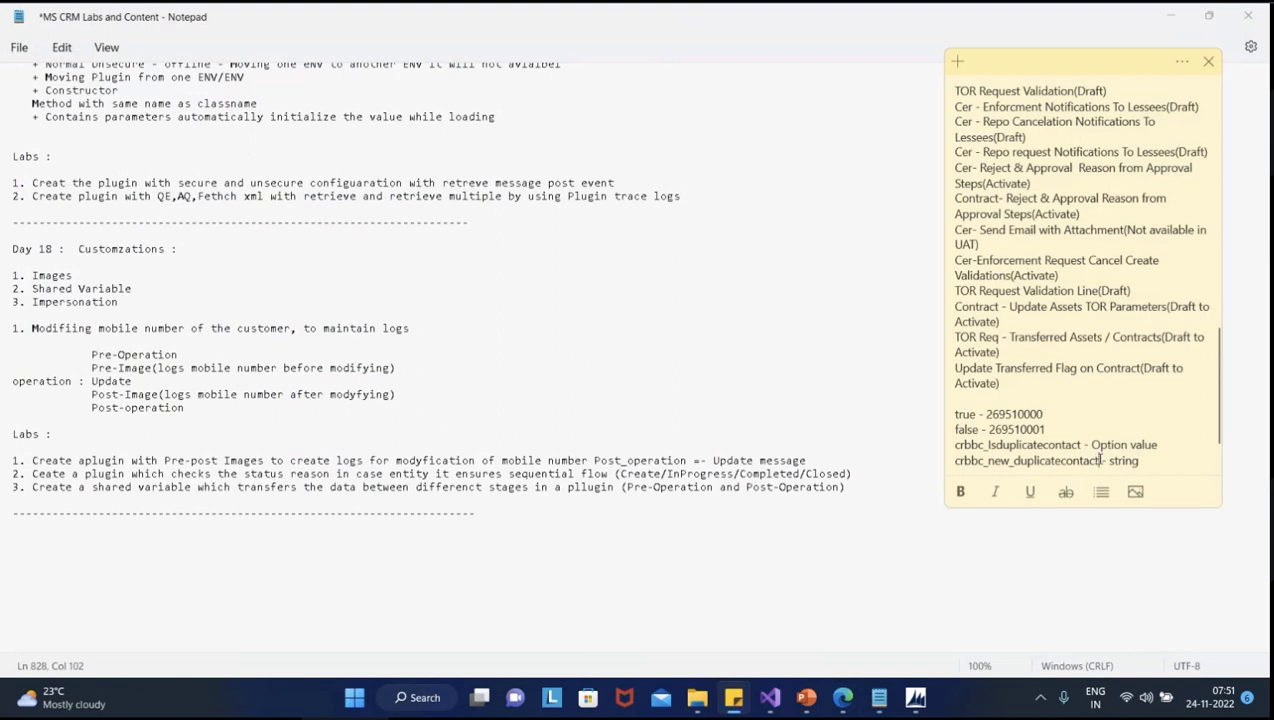
double_click(1098, 460)
shift+click(953, 461)
key(ctrl+c)
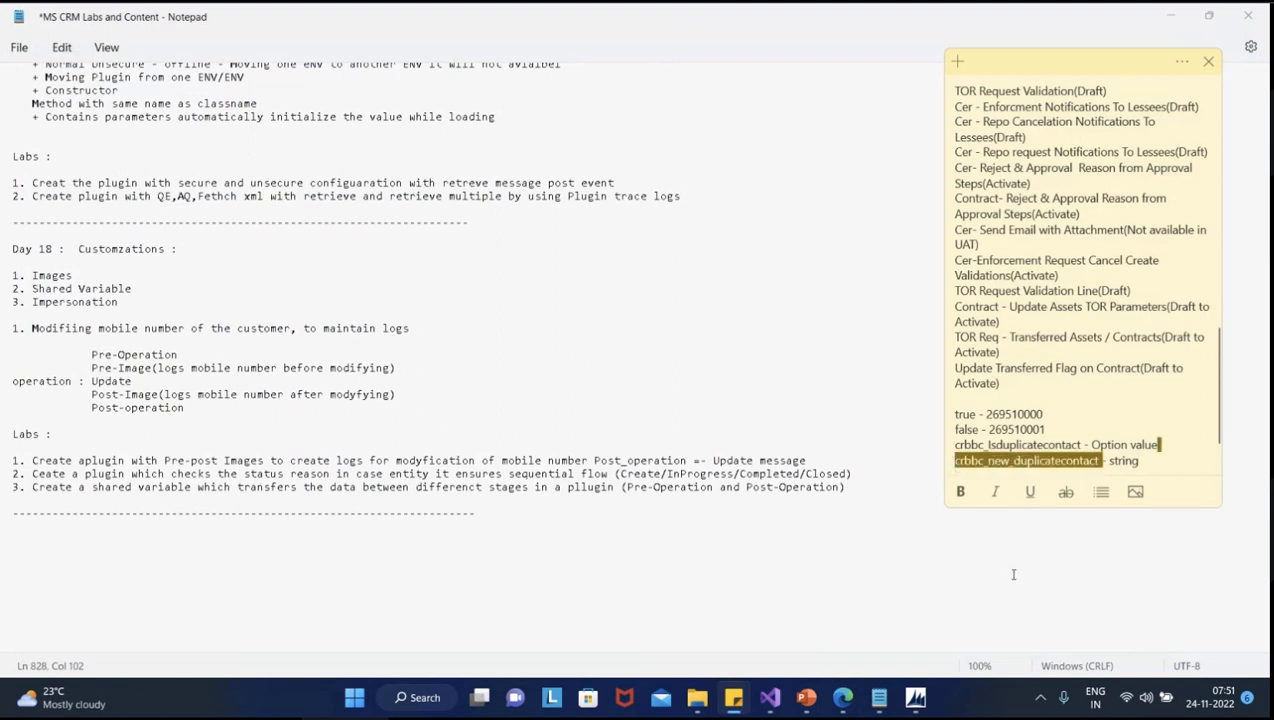
Return to Visual Studio and paste crbbc_new_duplicatecontact as the attribute name in the isDuplicate assignment, removing the extra line break
click(926, 605)
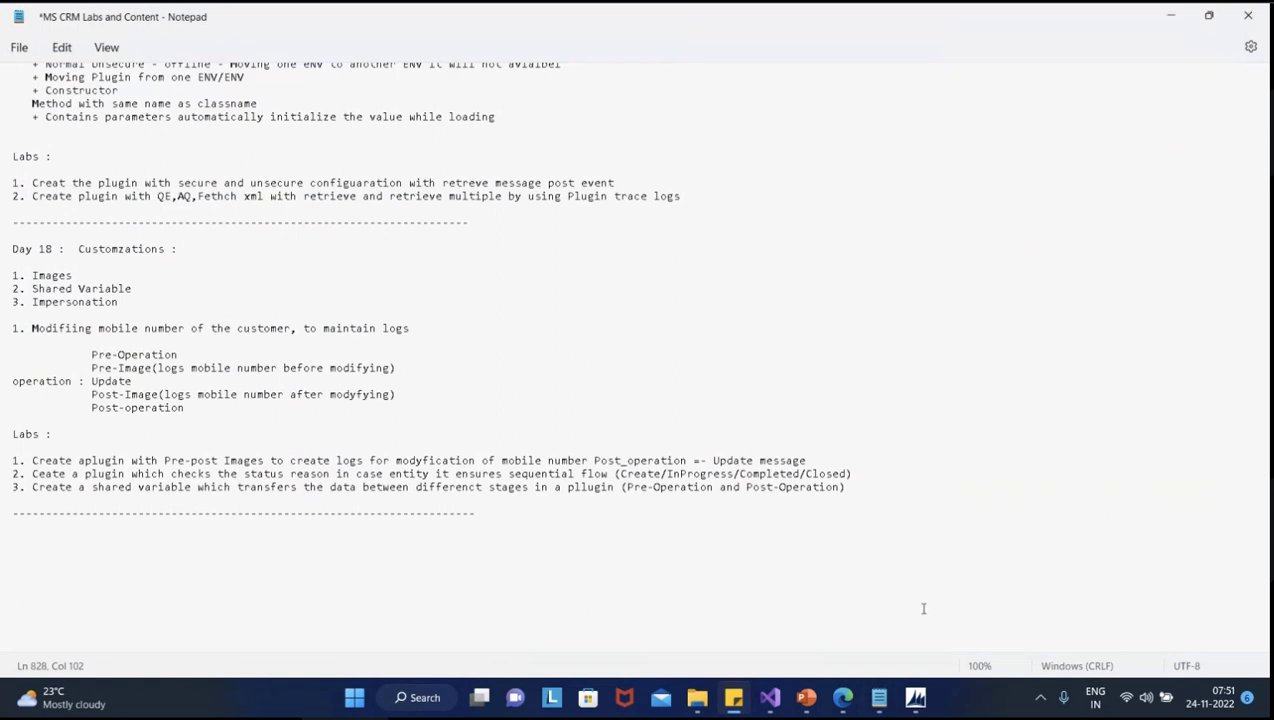
click(1172, 20)
click(268, 477)
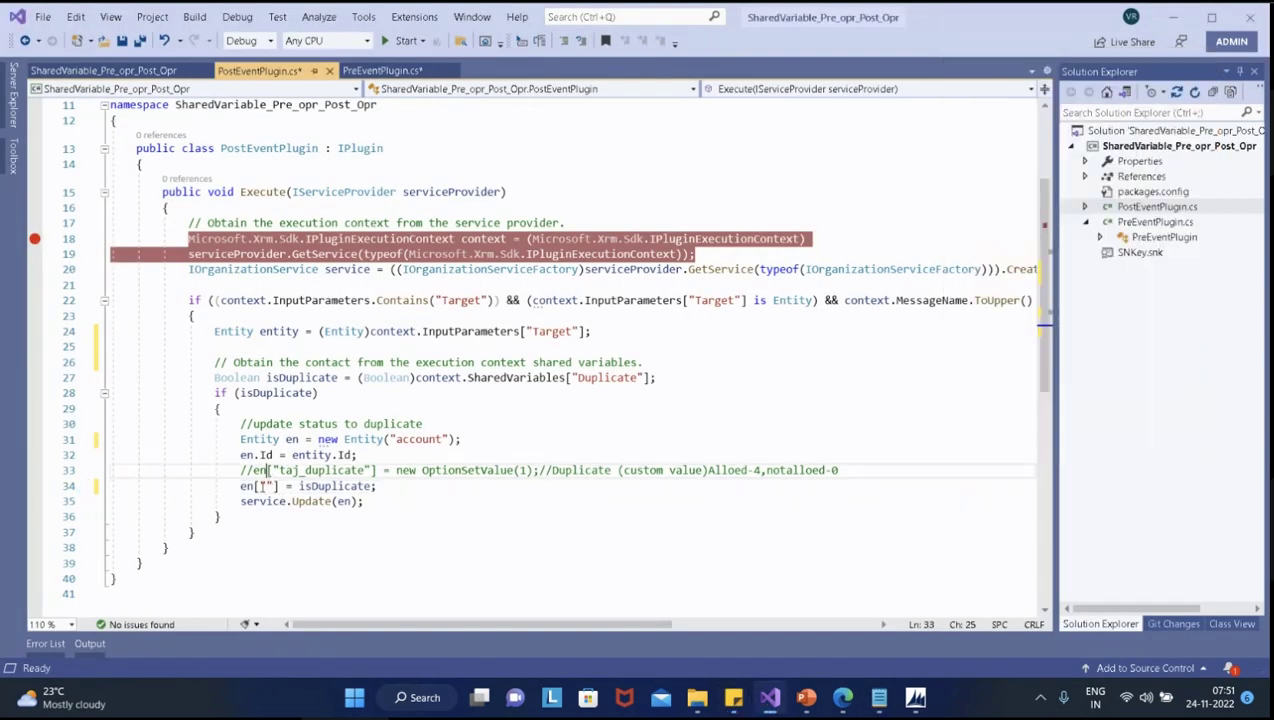
click(266, 486)
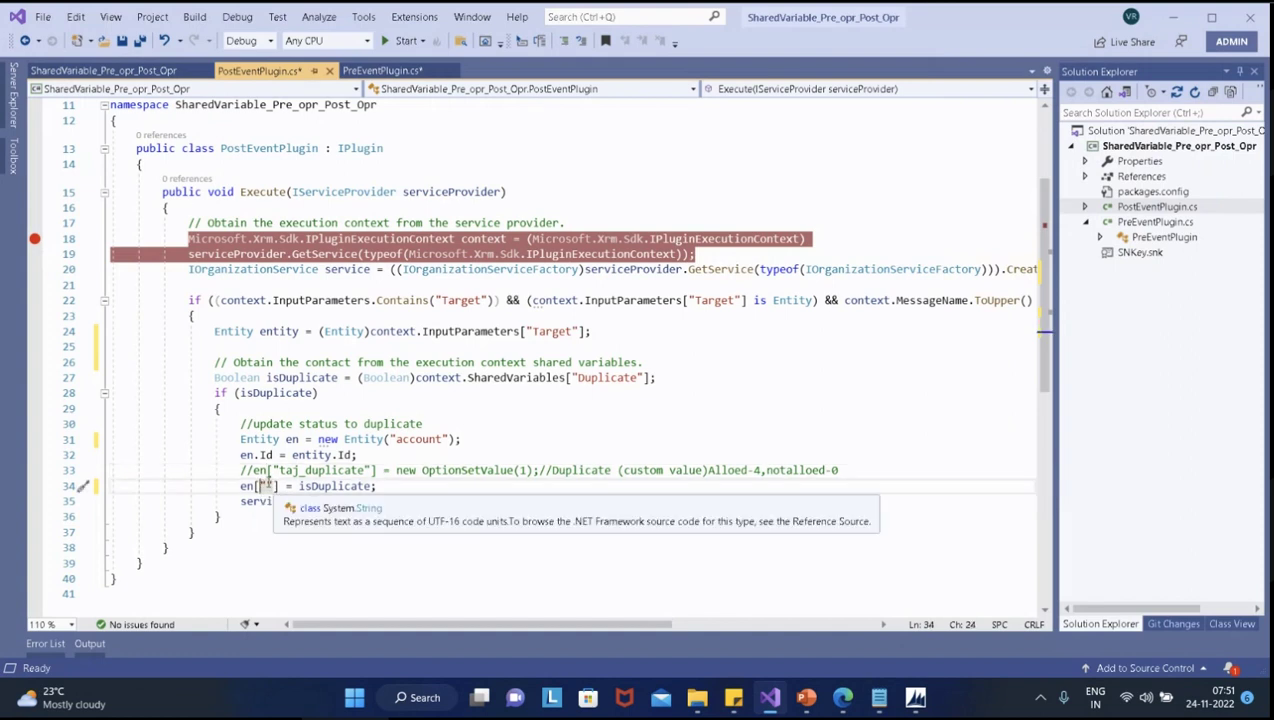
key(Right)
key(ctrl+v)
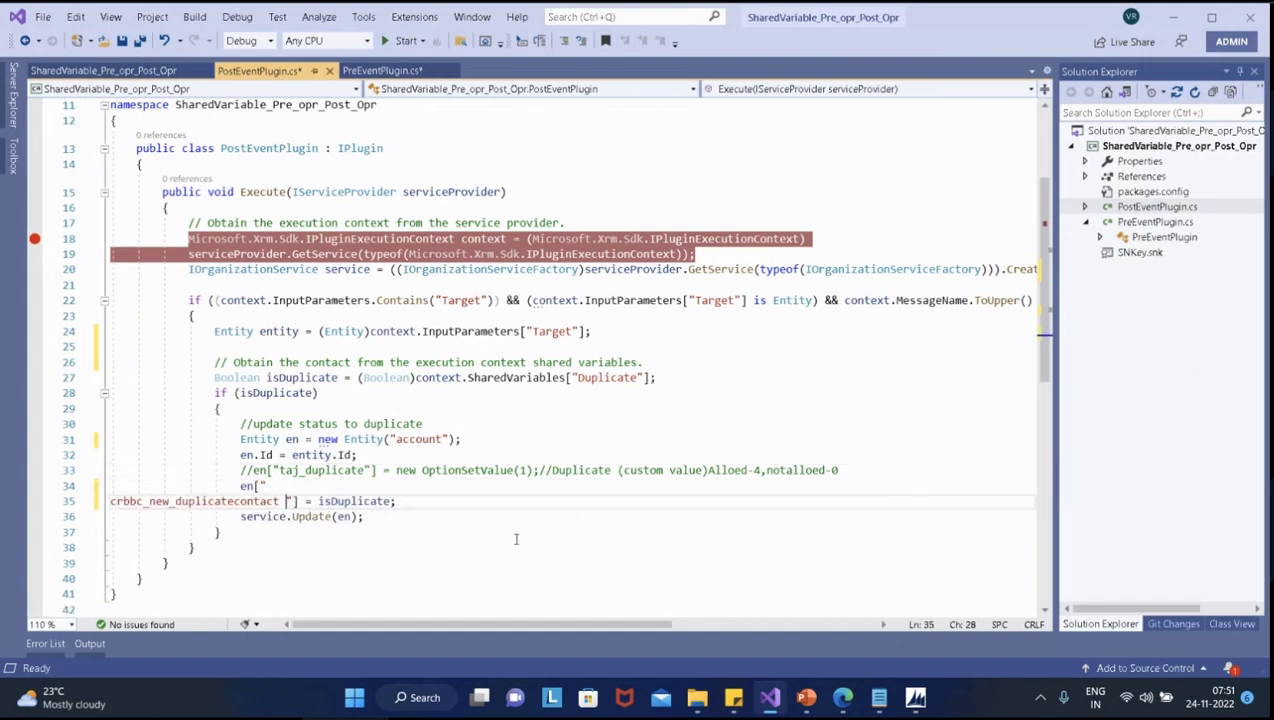
key(Home)
key(BackSpace)
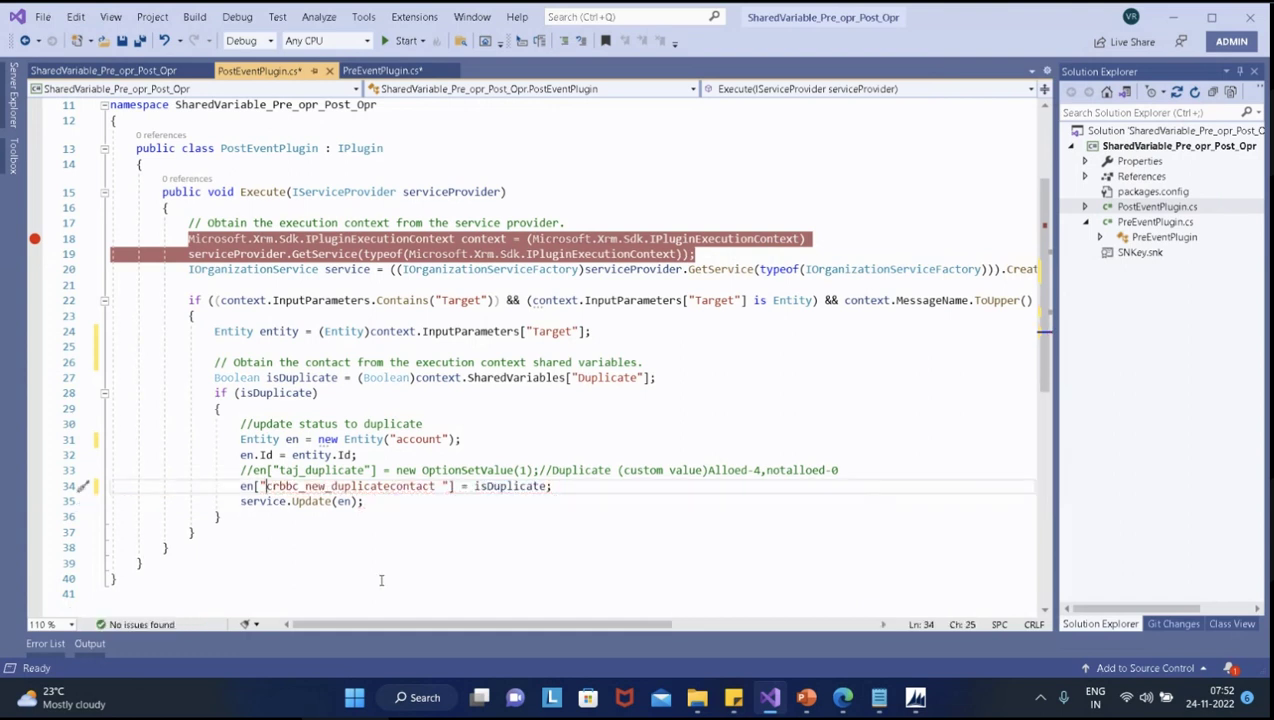
Enclose the isDuplicate value assigned to crbbc_new_duplicatecontact in double quotes so it becomes a string
click(475, 486)
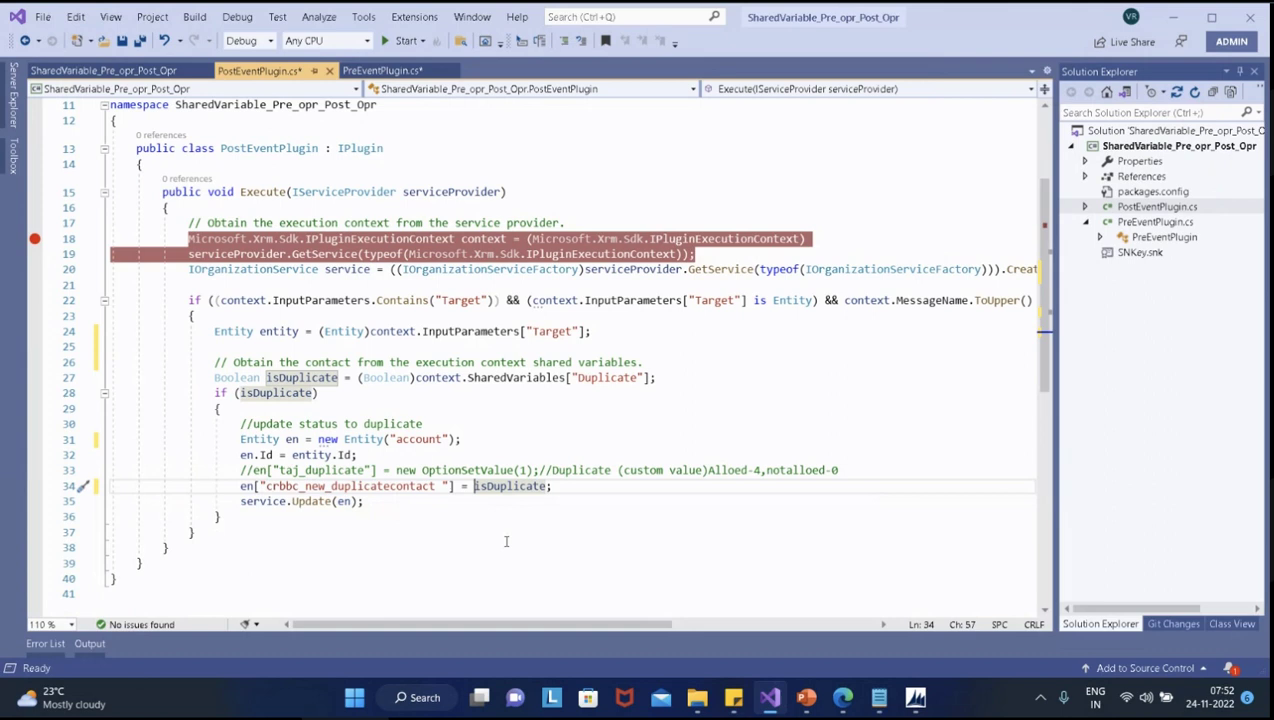
text("")
key(Right)
key(Right)
key(Right)
key(Right)
key(Right)
key(Right)
key(Right)
key(Right)
key(Right)
key(Right)
key(Left)
key(Left)
key(Left)
key(Left)
key(Left)
key(Left)
key(Left)
key(Left)
key(Left)
key(Left)
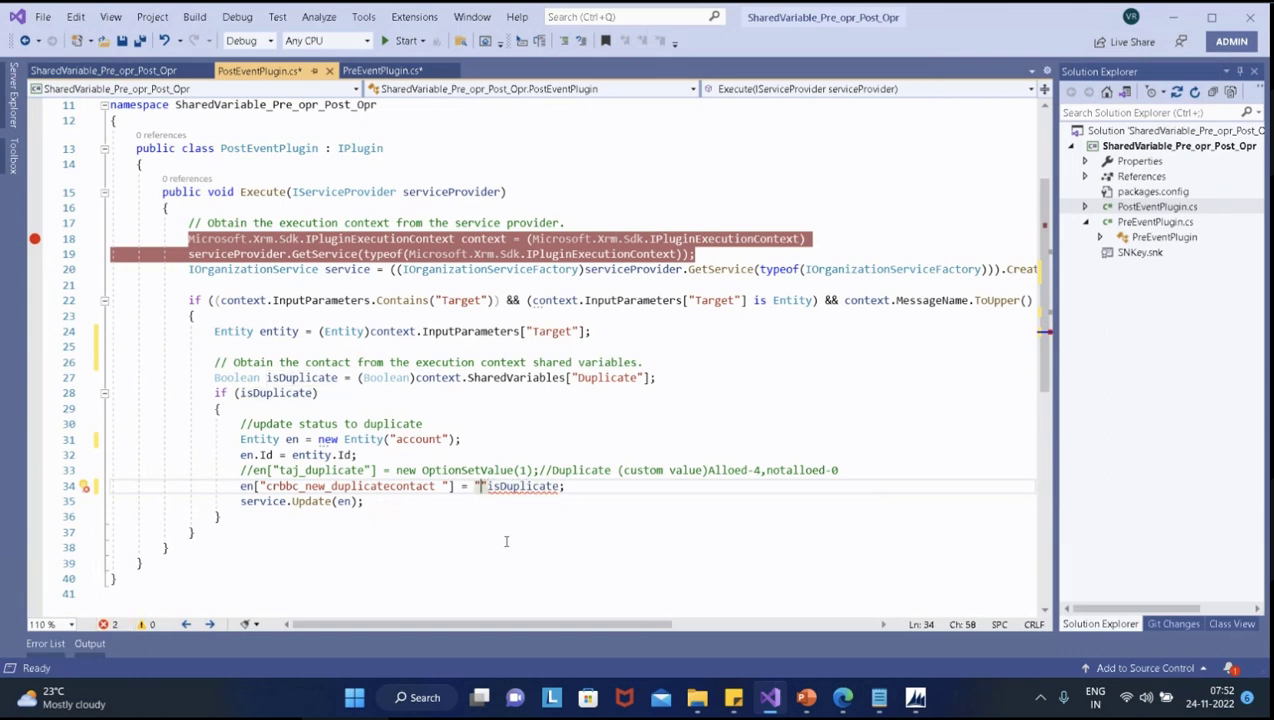
key(BackSpace)
key(Right)
key(Right)
key(Right)
key(Right)
key(Right)
key(Right)
key(Right)
key(Right)
key(Right)
key(Right)
key(Right)
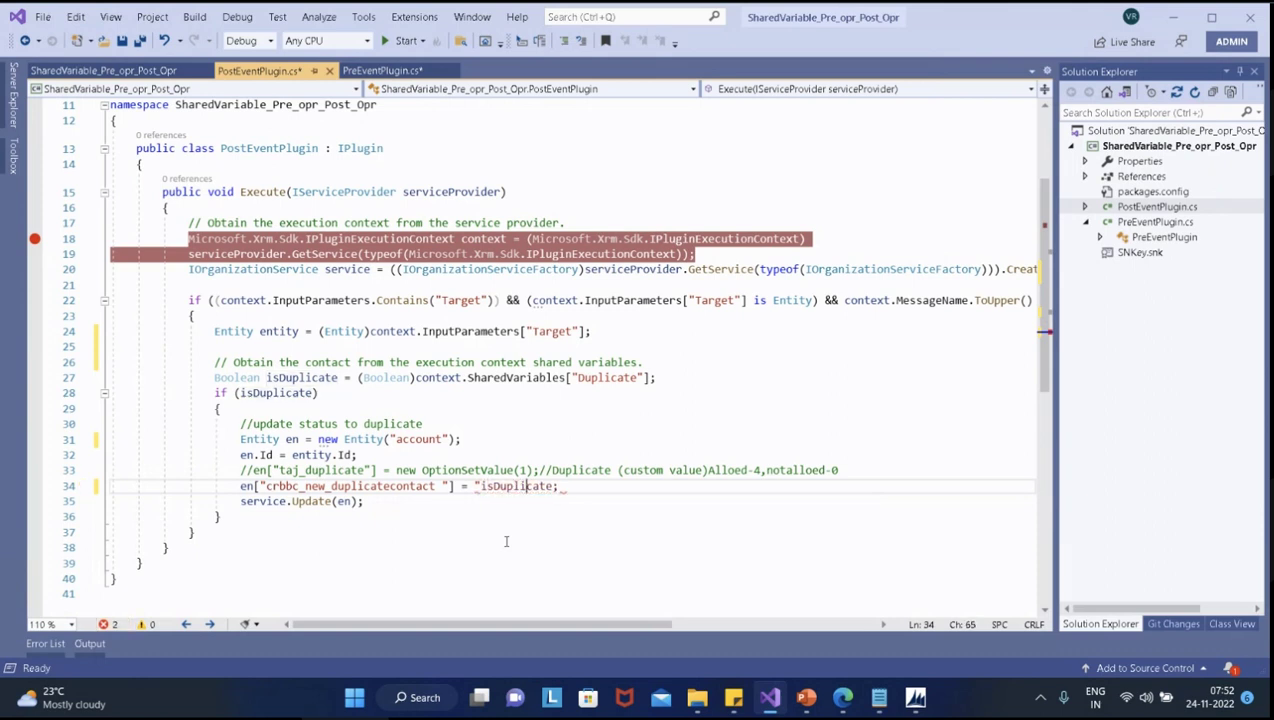
text(")
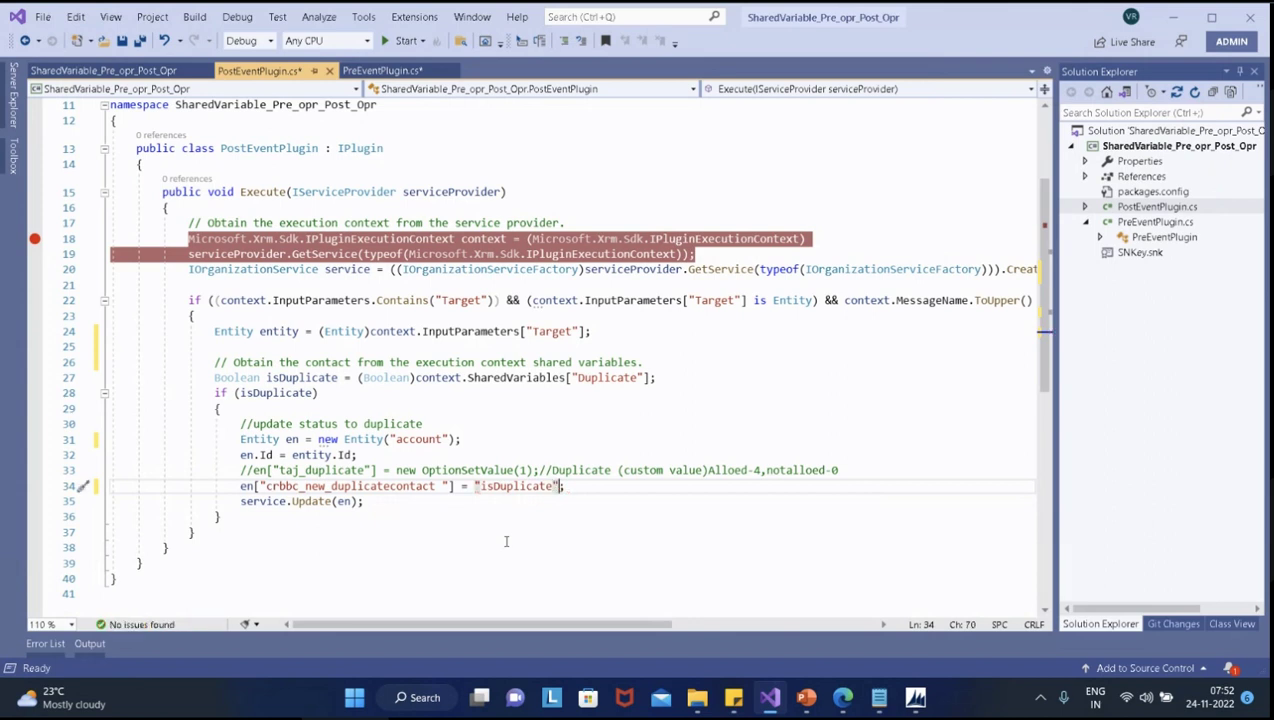
Clear the attribute name inside the quotes of the commented-out OptionSetValue line
double_click(419, 439)
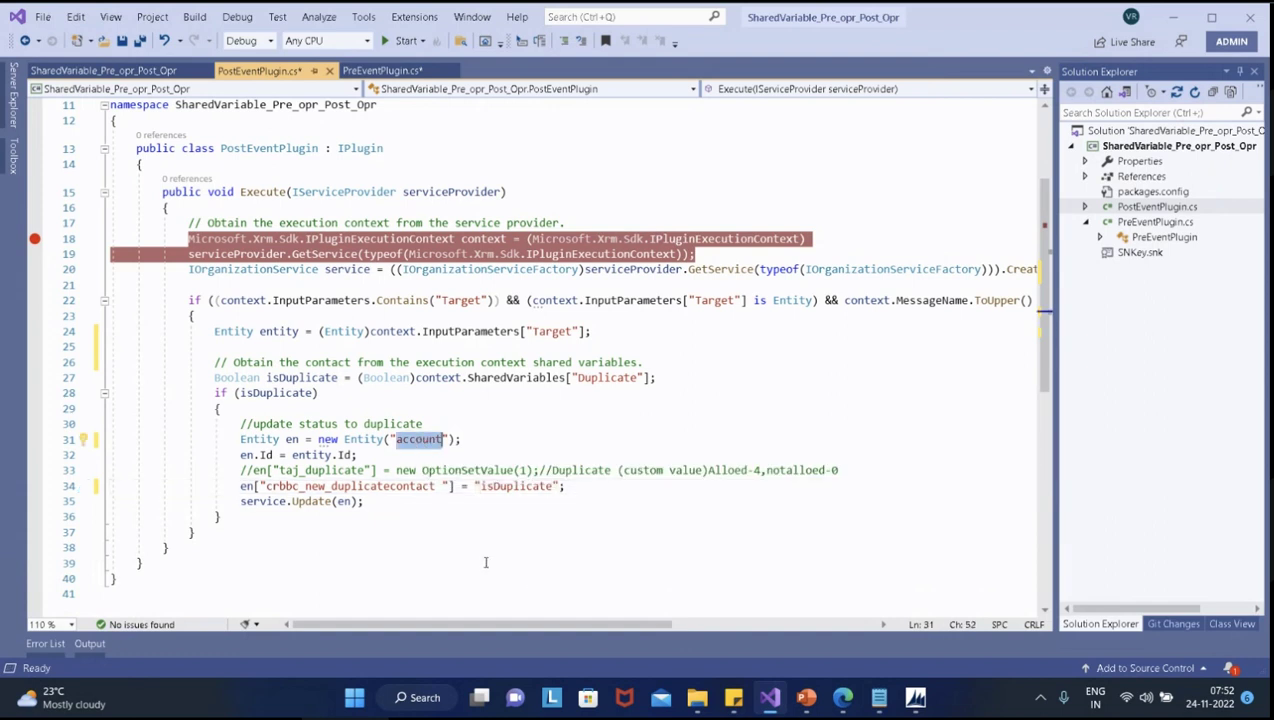
click(240, 470)
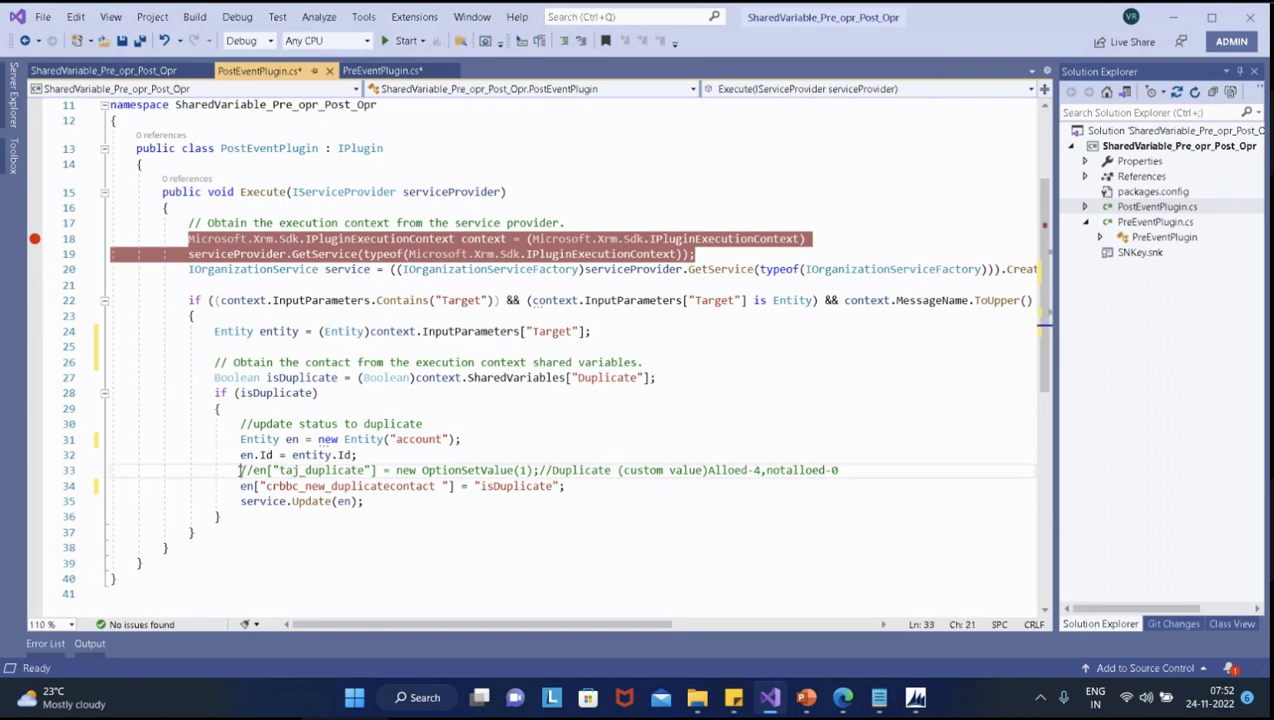
double_click(318, 470)
key(Delete)
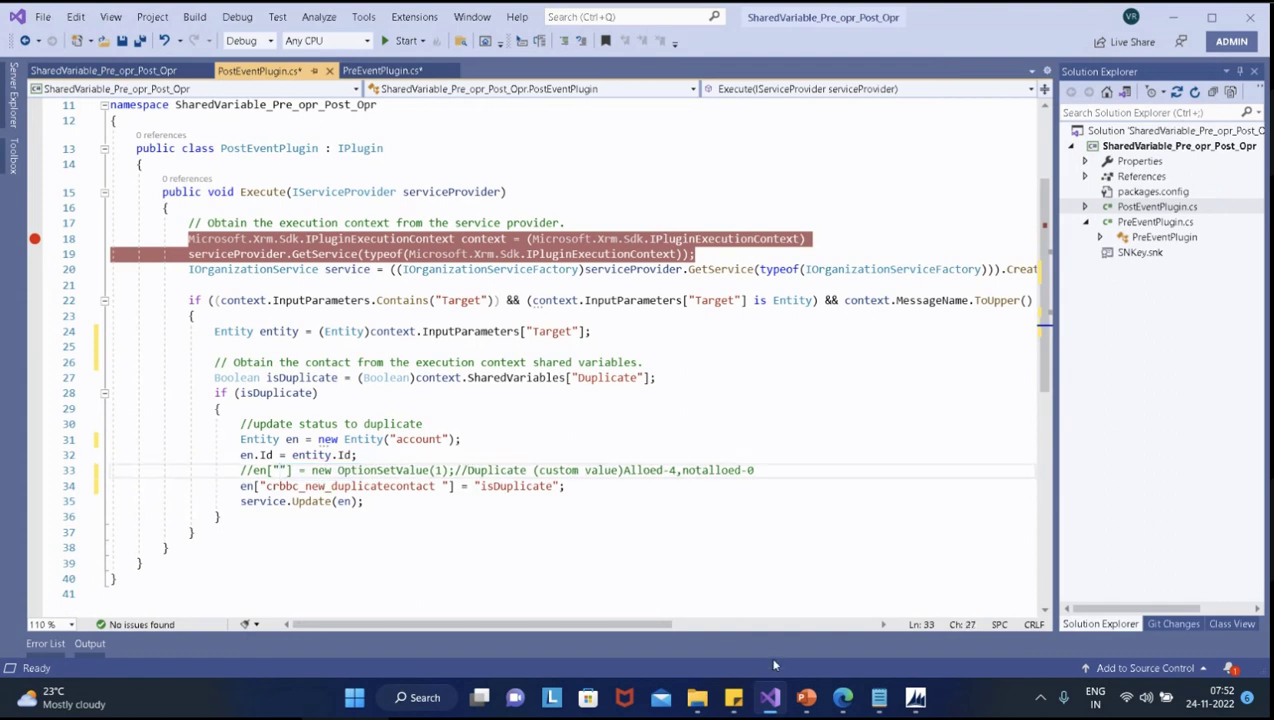
Switch to the Sticky Notes note and cut crbbc_Isduplicatecontact from its option value line
click(879, 699)
click(872, 704)
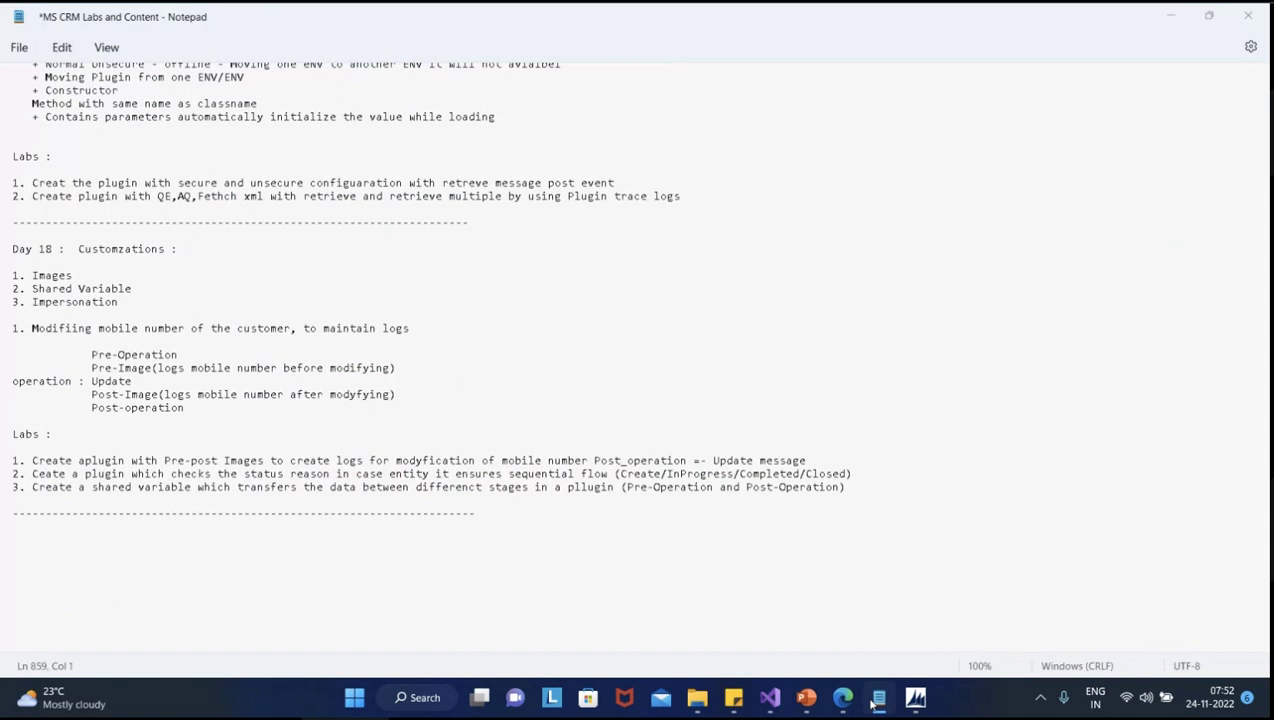
mouse_move(733, 697)
click(691, 600)
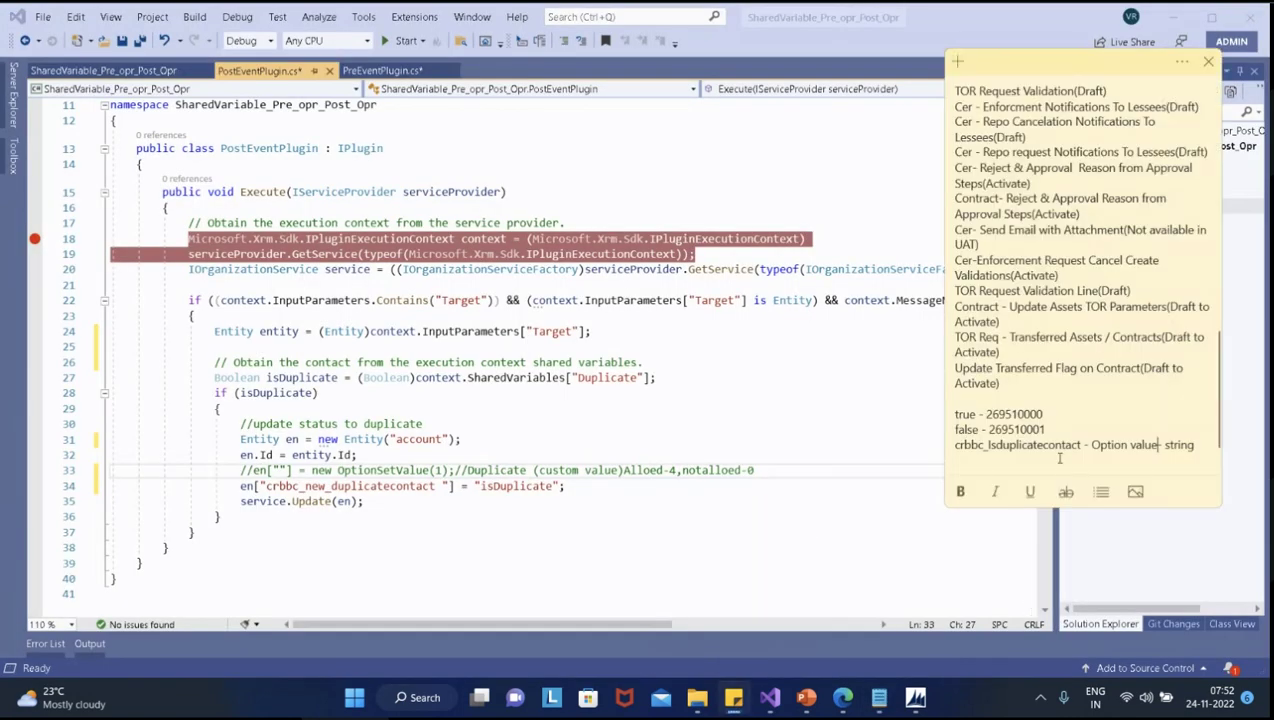
scroll(1060, 458, down, 1)
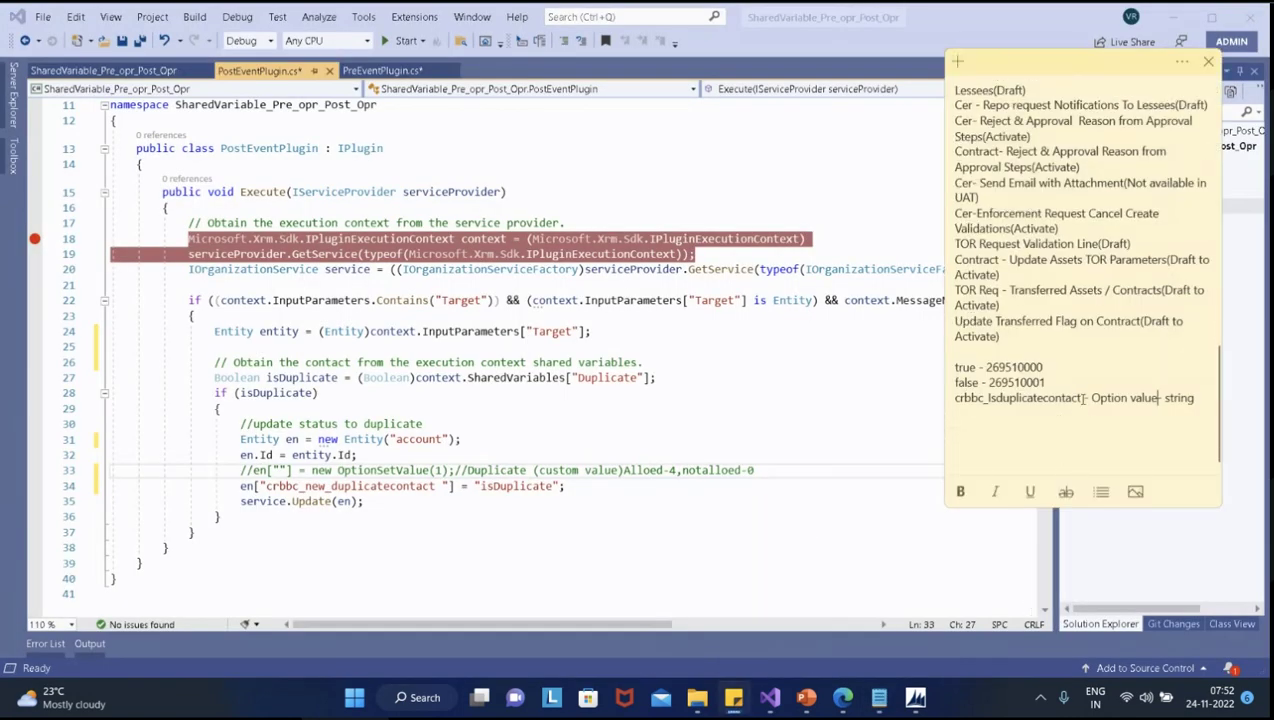
drag(1081, 397, 954, 398)
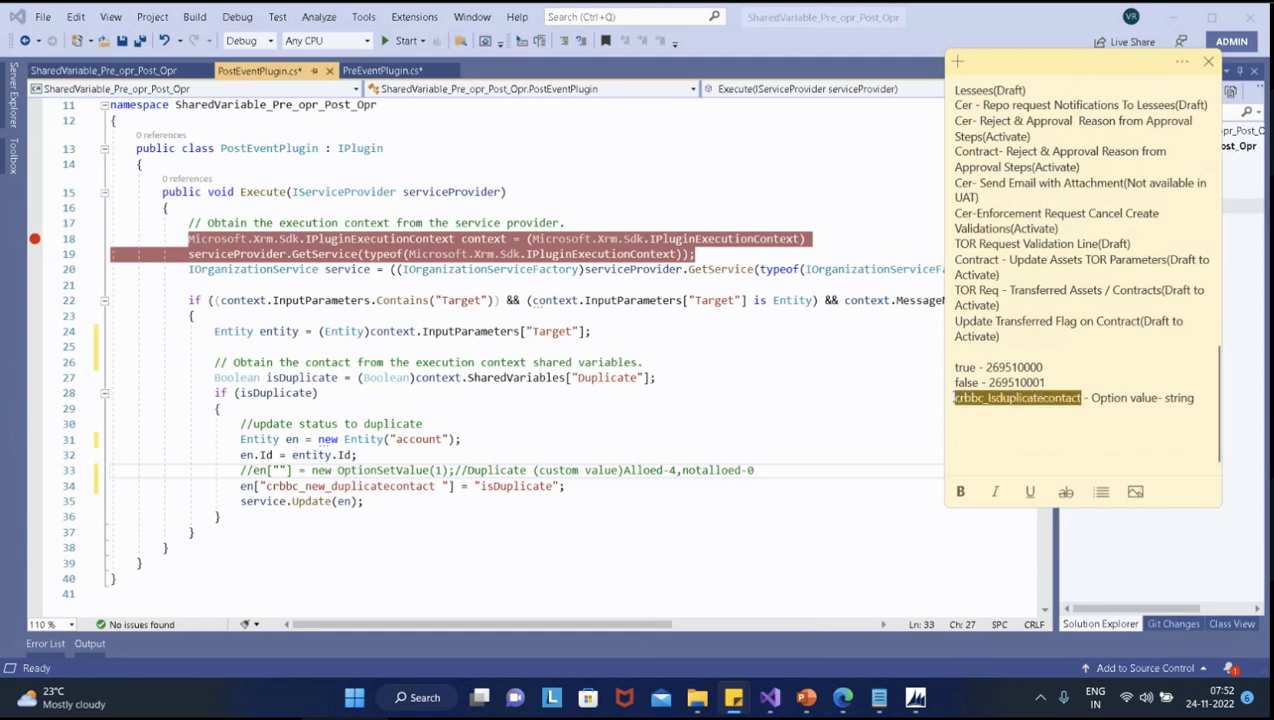
key(ctrl+x)
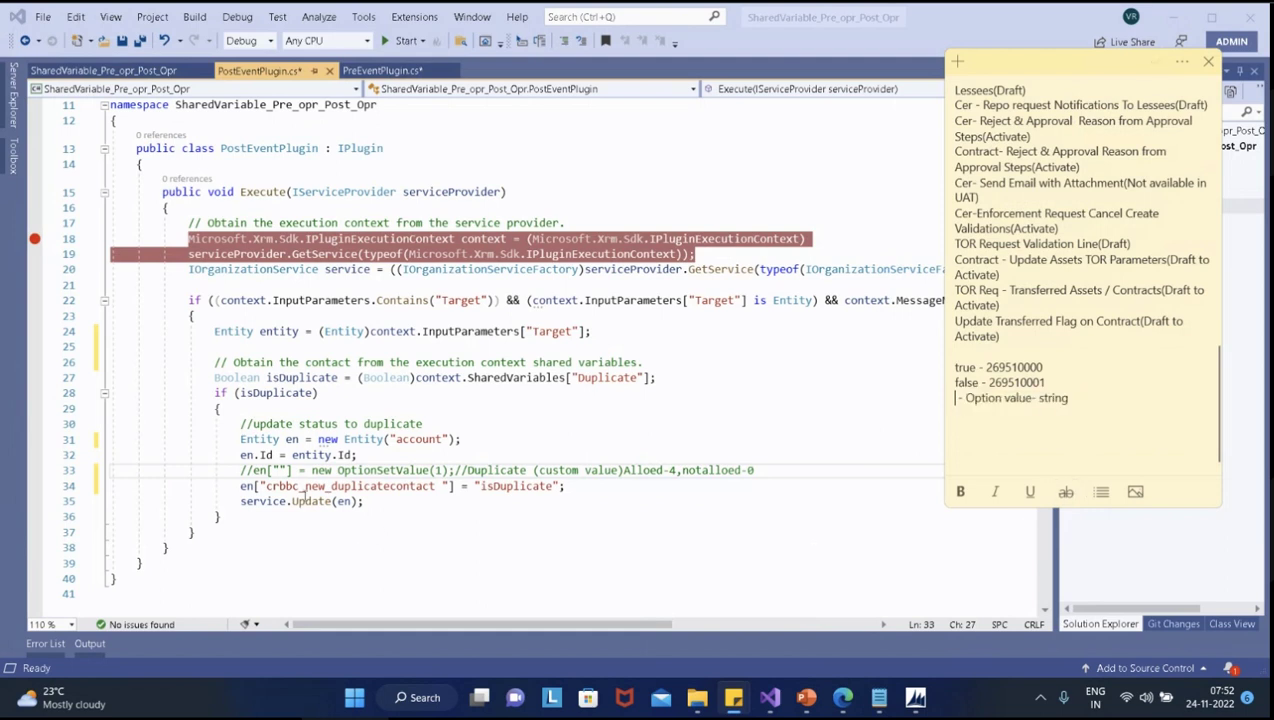
Paste crbbc_Isduplicatecontact as the attribute name of the OptionSetValue line in PostEventPlugin.cs and uncomment that line
click(281, 469)
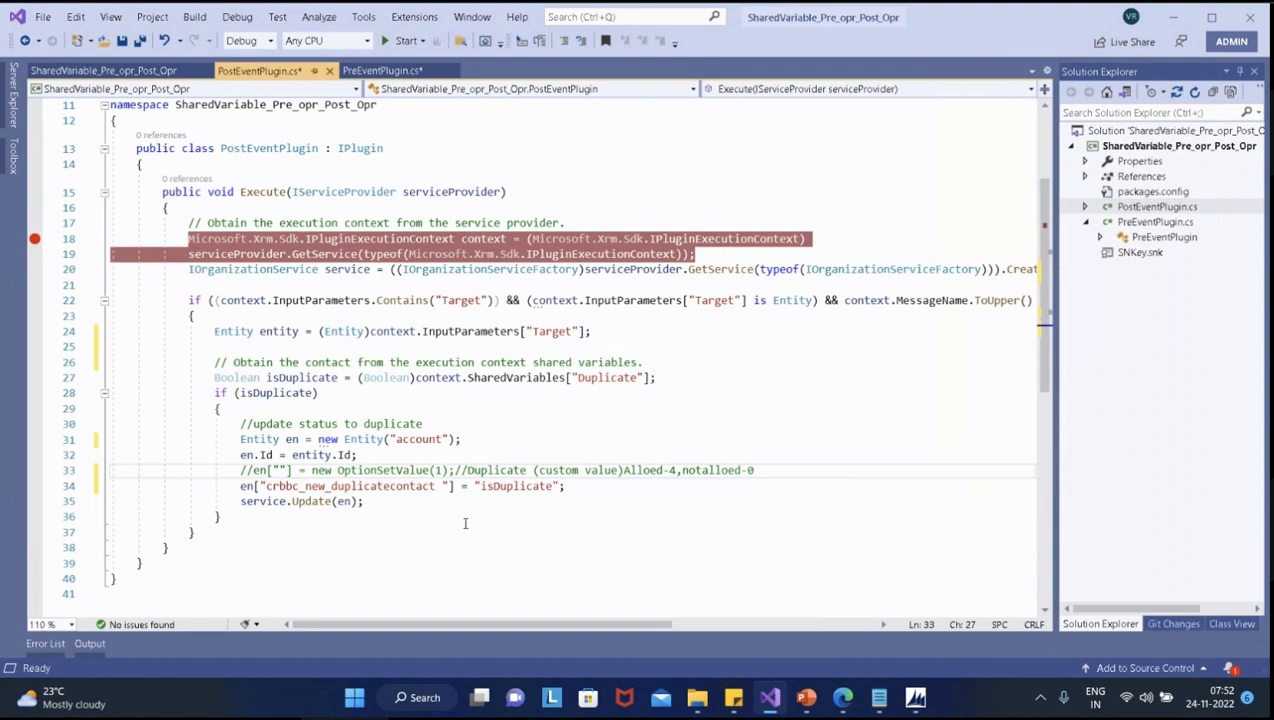
key(ctrl+v)
click(242, 470)
key(Delete)
key(Delete)
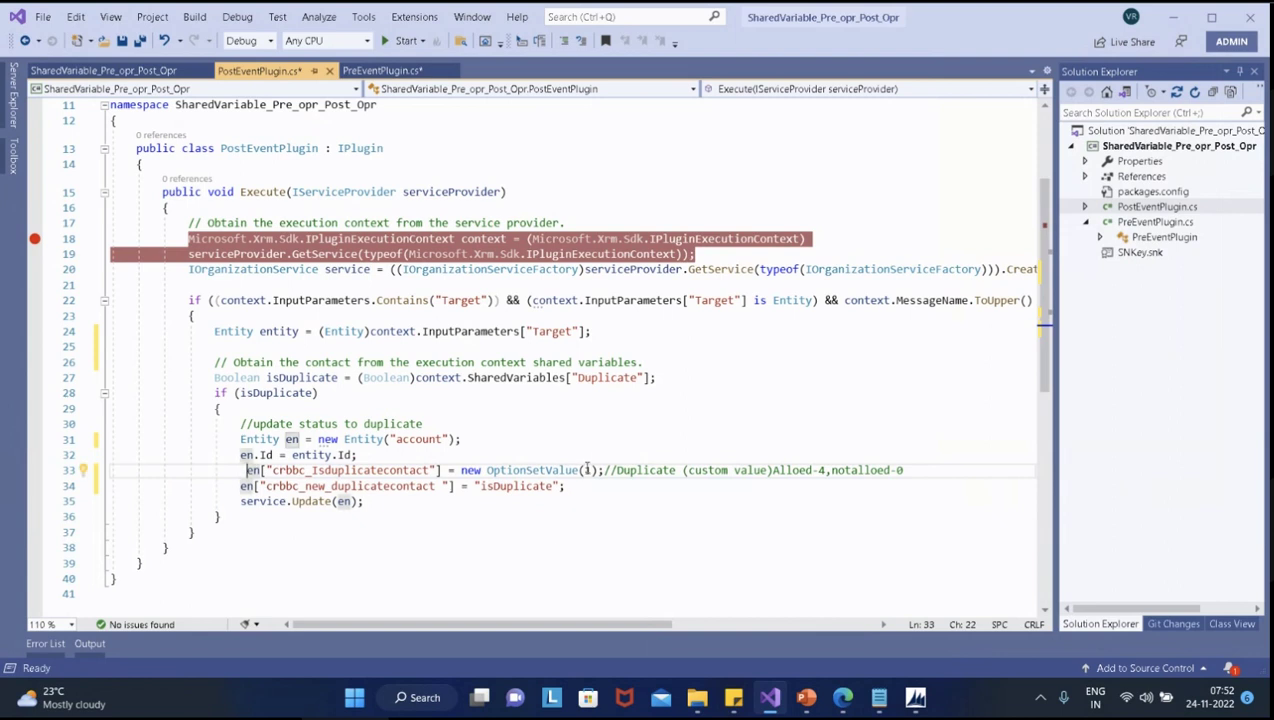
Replace the OptionSetValue argument in PostEventPlugin.cs with 269510000, copied from the true line of the Sticky Notes note
click(585, 470)
key(Delete)
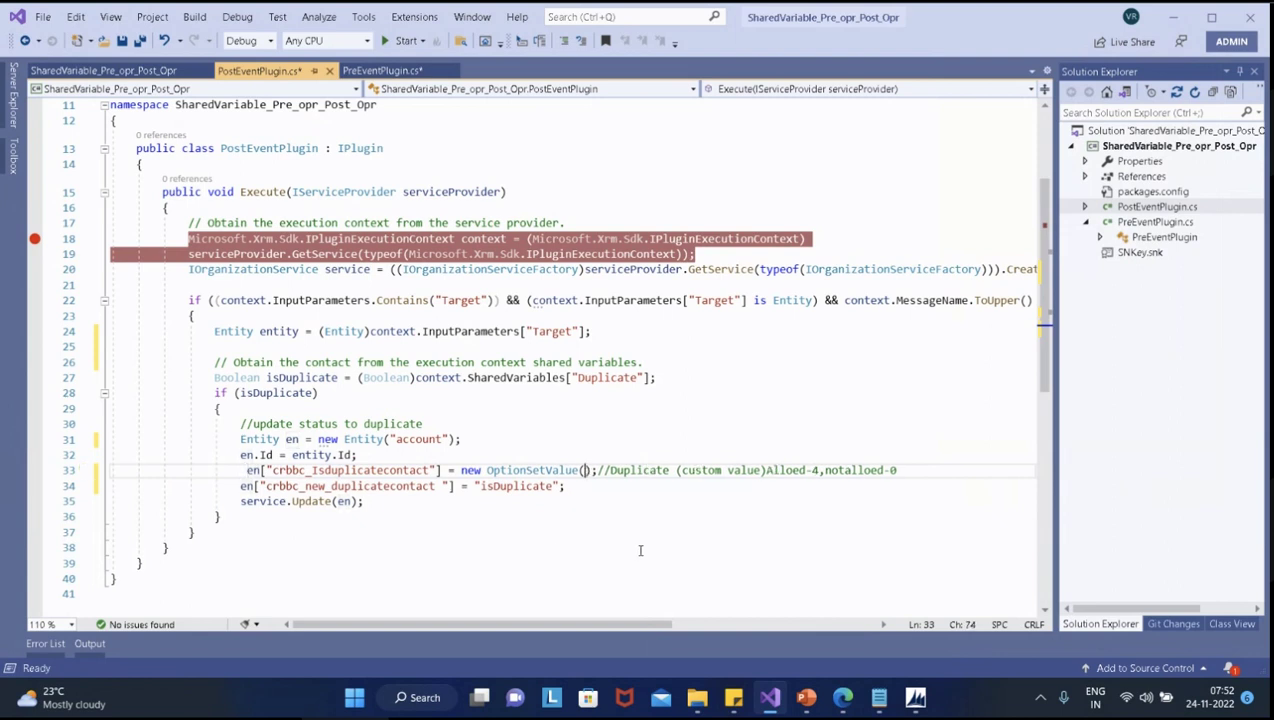
click(879, 698)
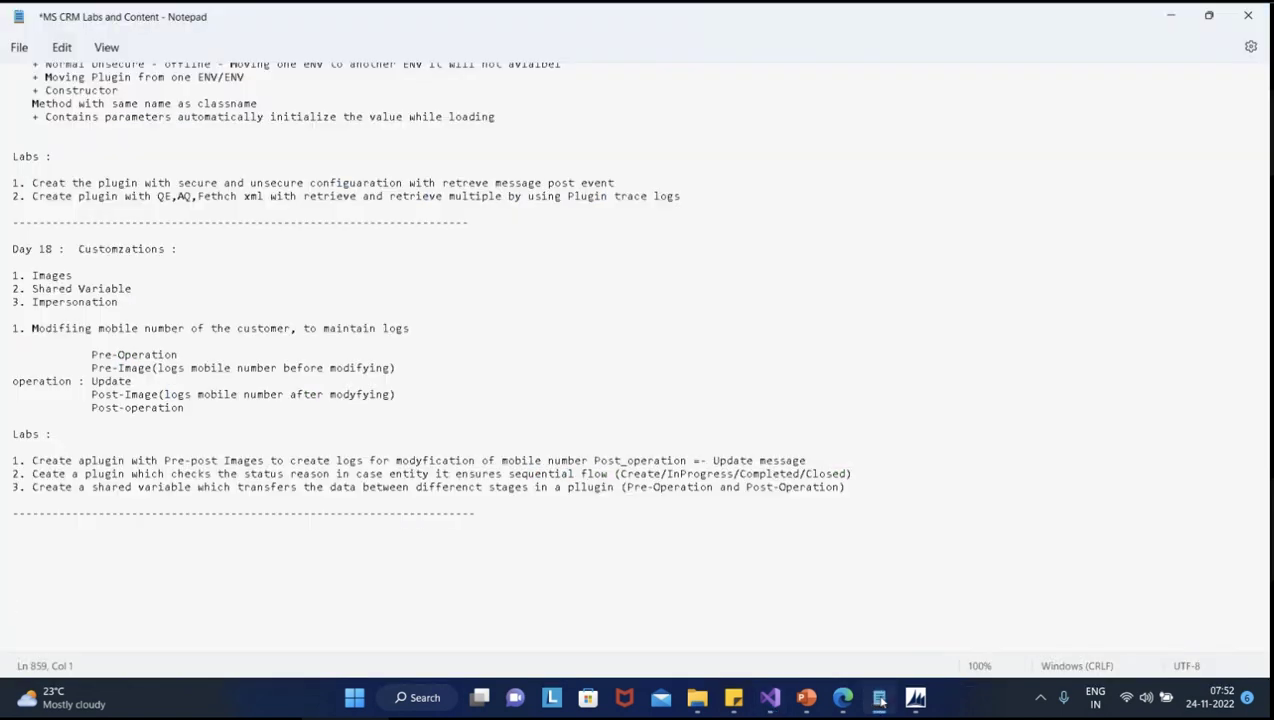
click(879, 698)
click(733, 698)
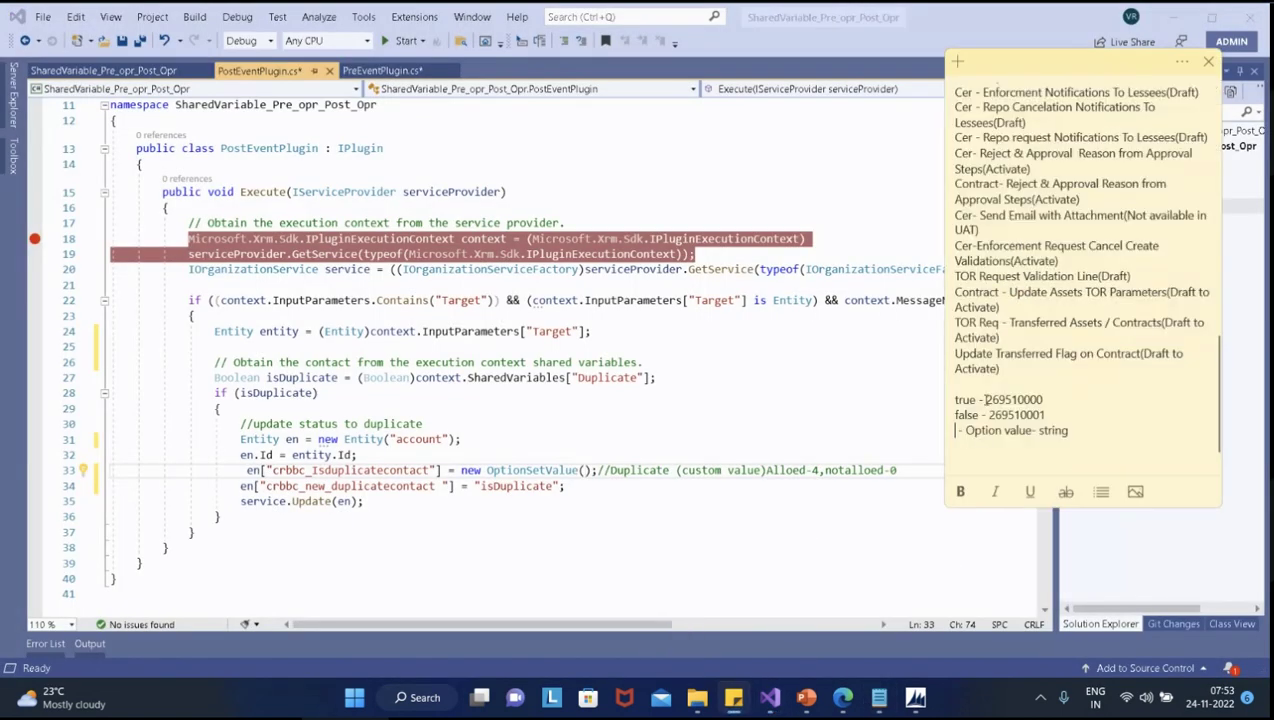
drag(986, 399, 1042, 399)
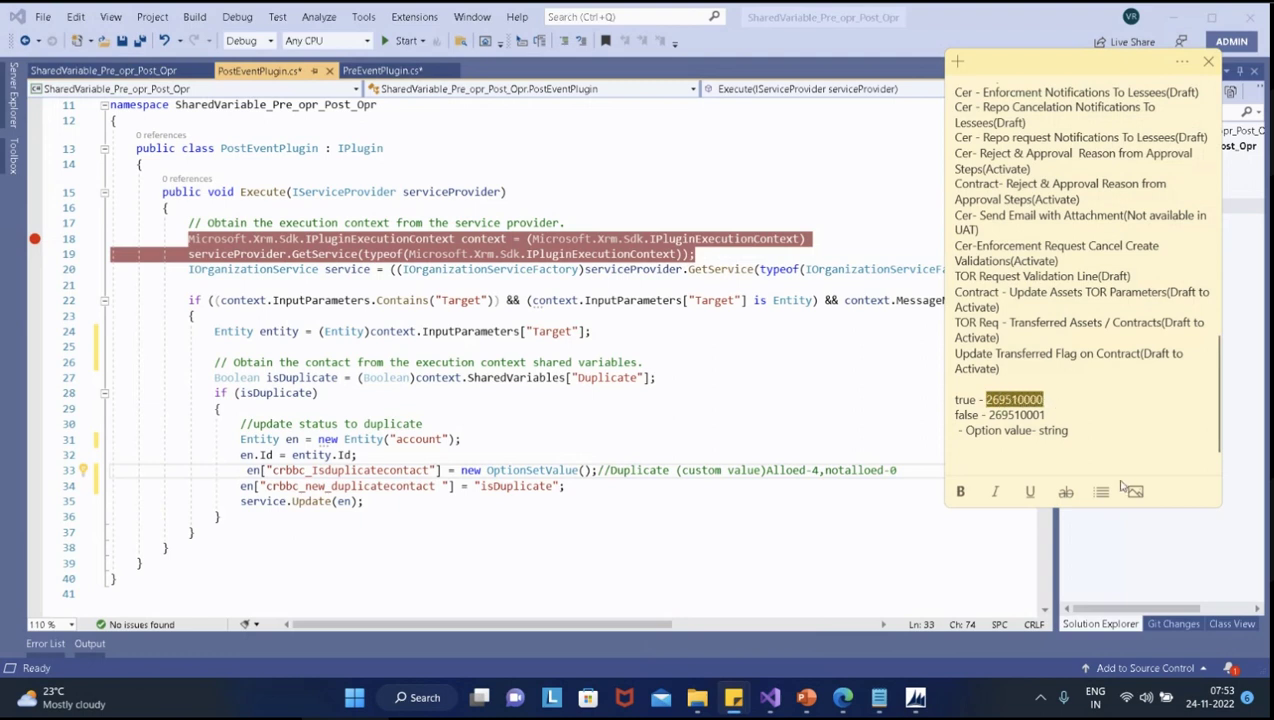
click(587, 471)
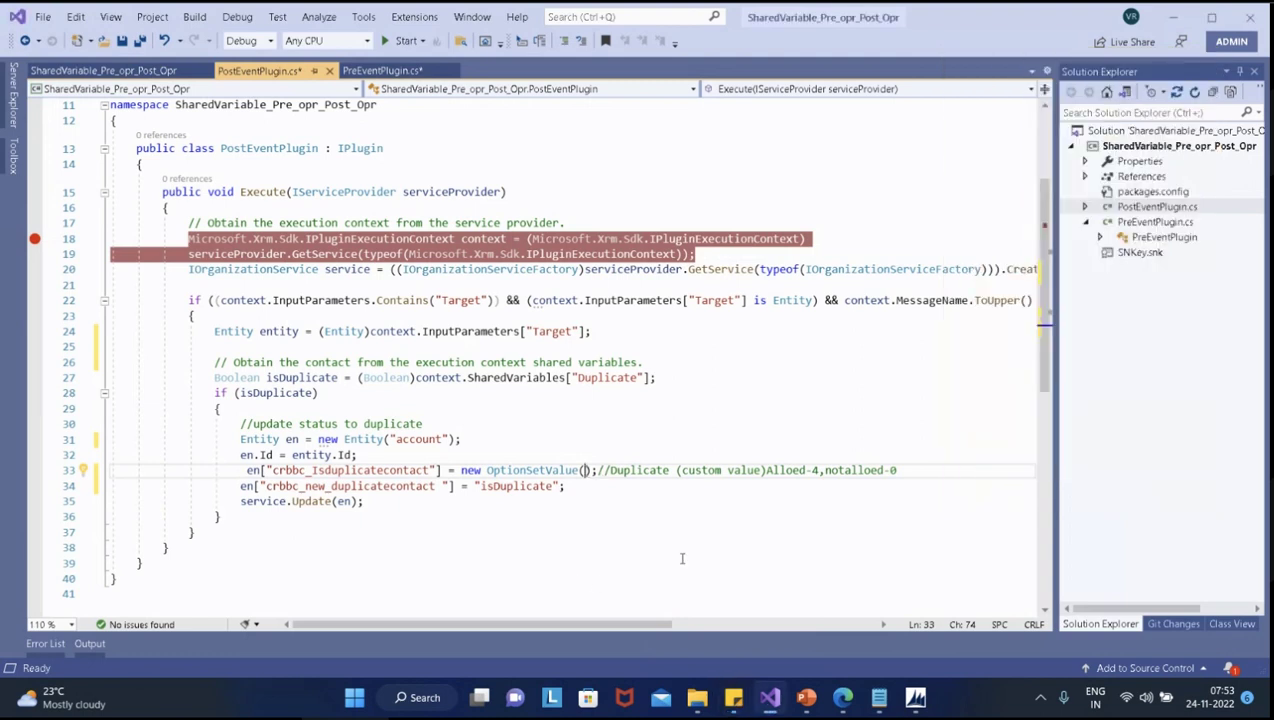
key(ctrl+v)
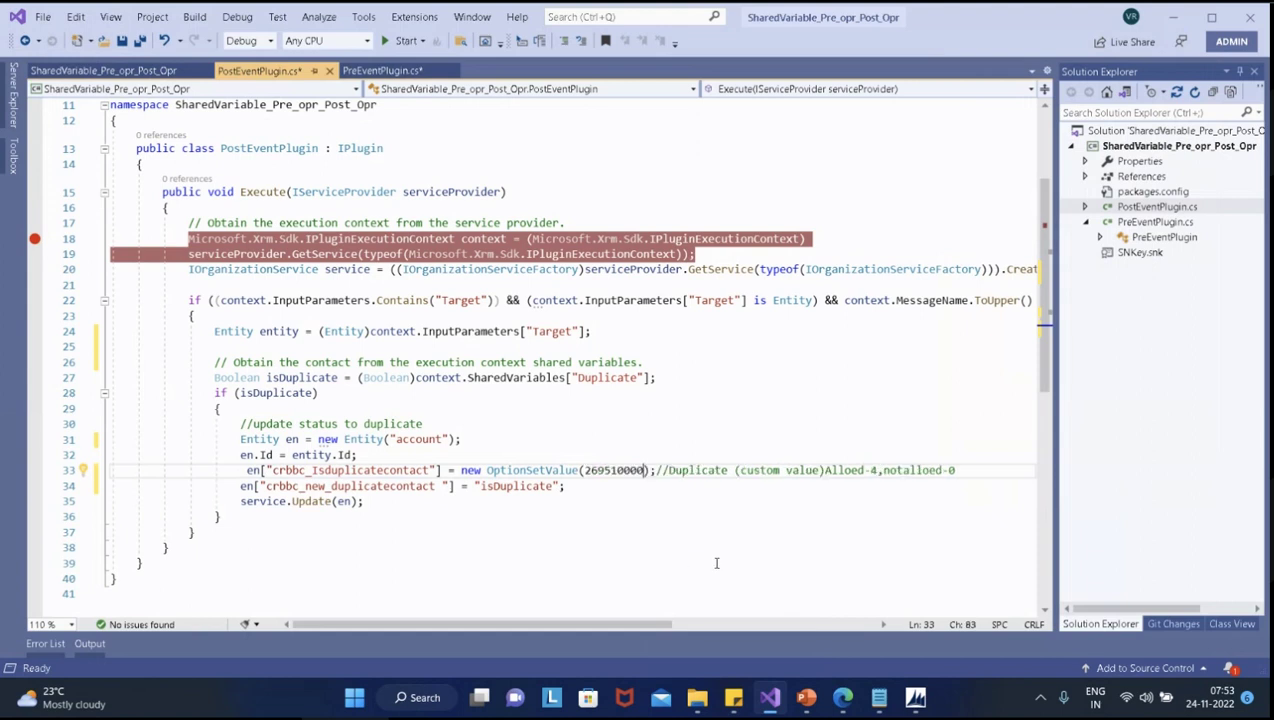
Remove the extra leading space from the crbbc_Isduplicatecontact line so it aligns with the neighbouring code
double_click(627, 470)
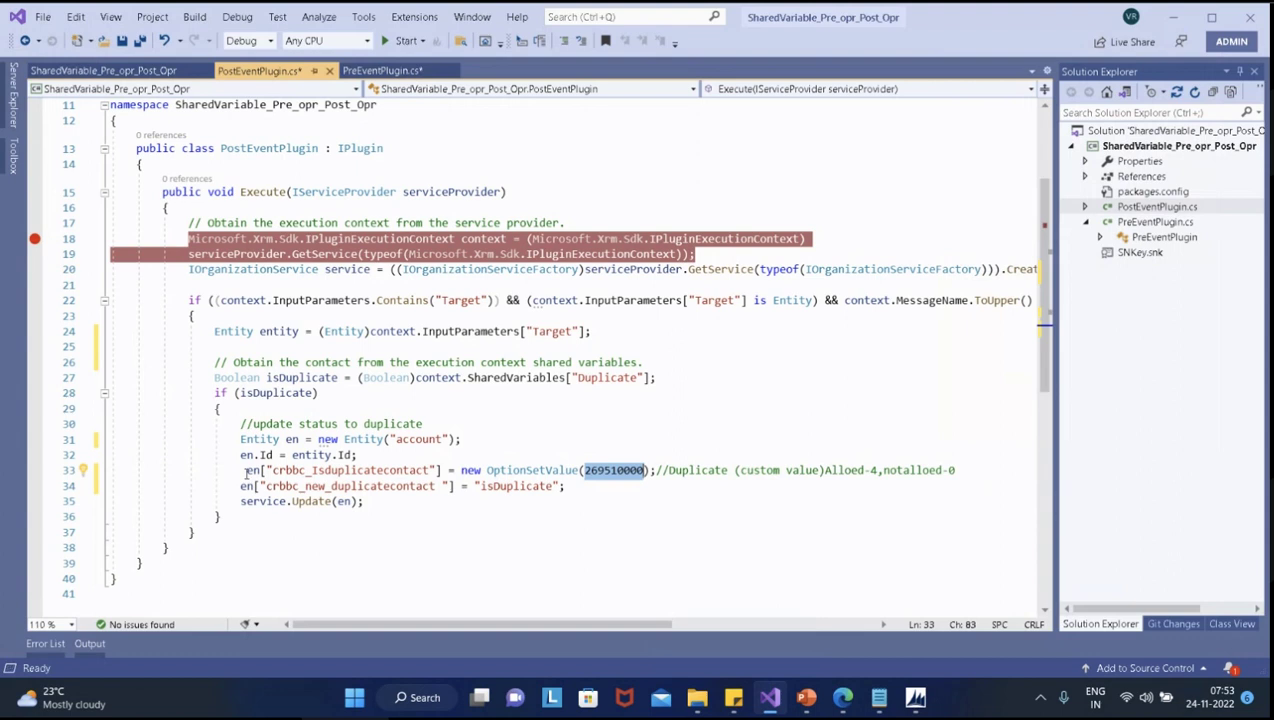
key(Home)
key(Delete)
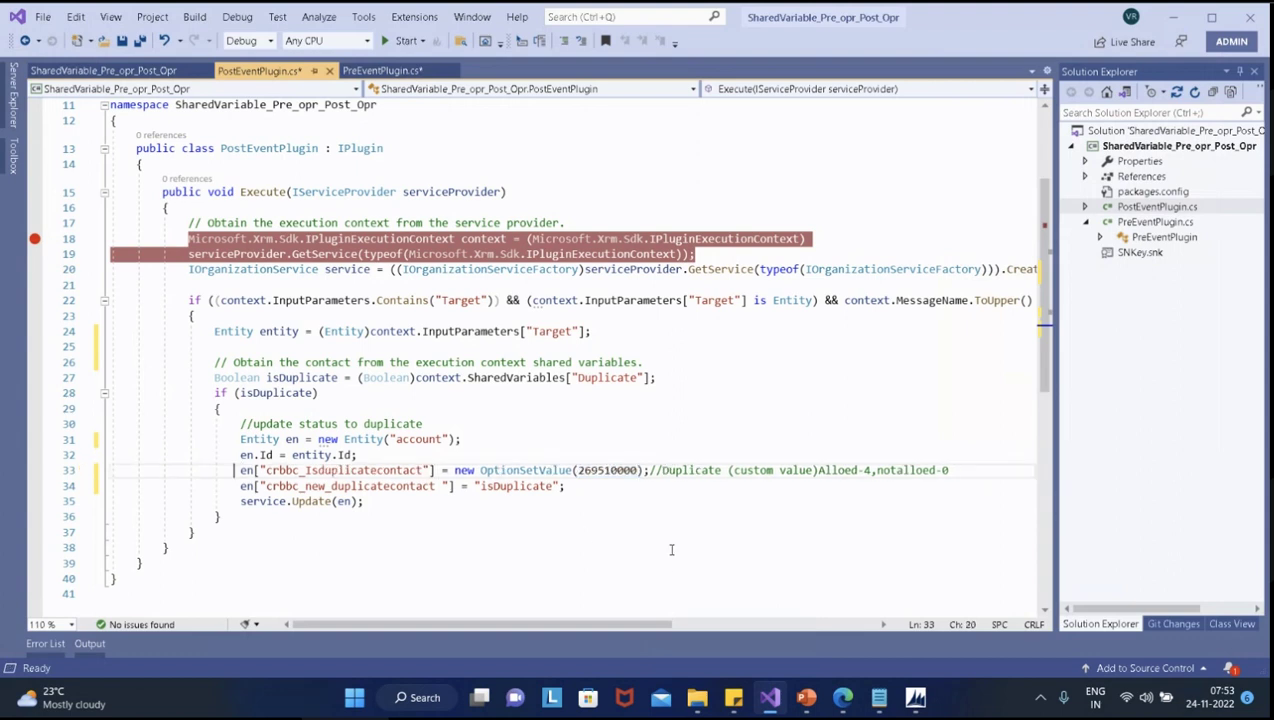
click(677, 562)
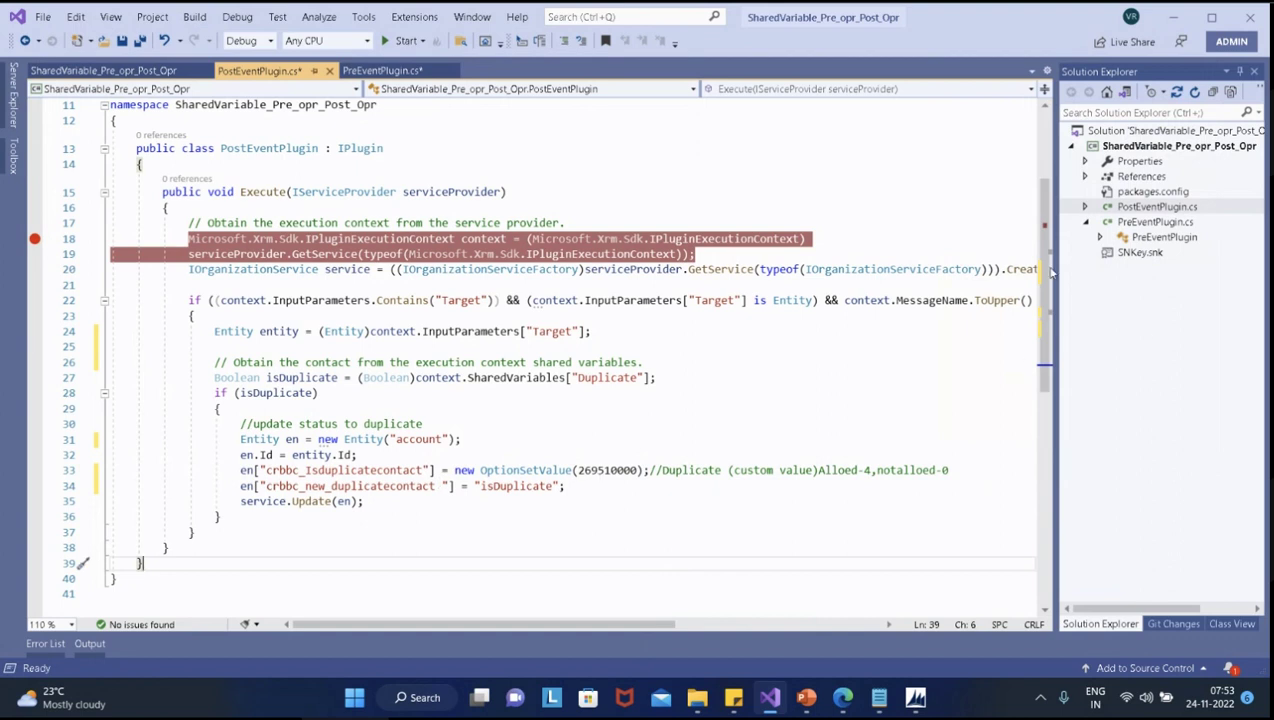
Copy the smobilephone number from PreEventPlugin.cs into the Sticky Notes note, beneath a new "------" separator line
double_click(1148, 224)
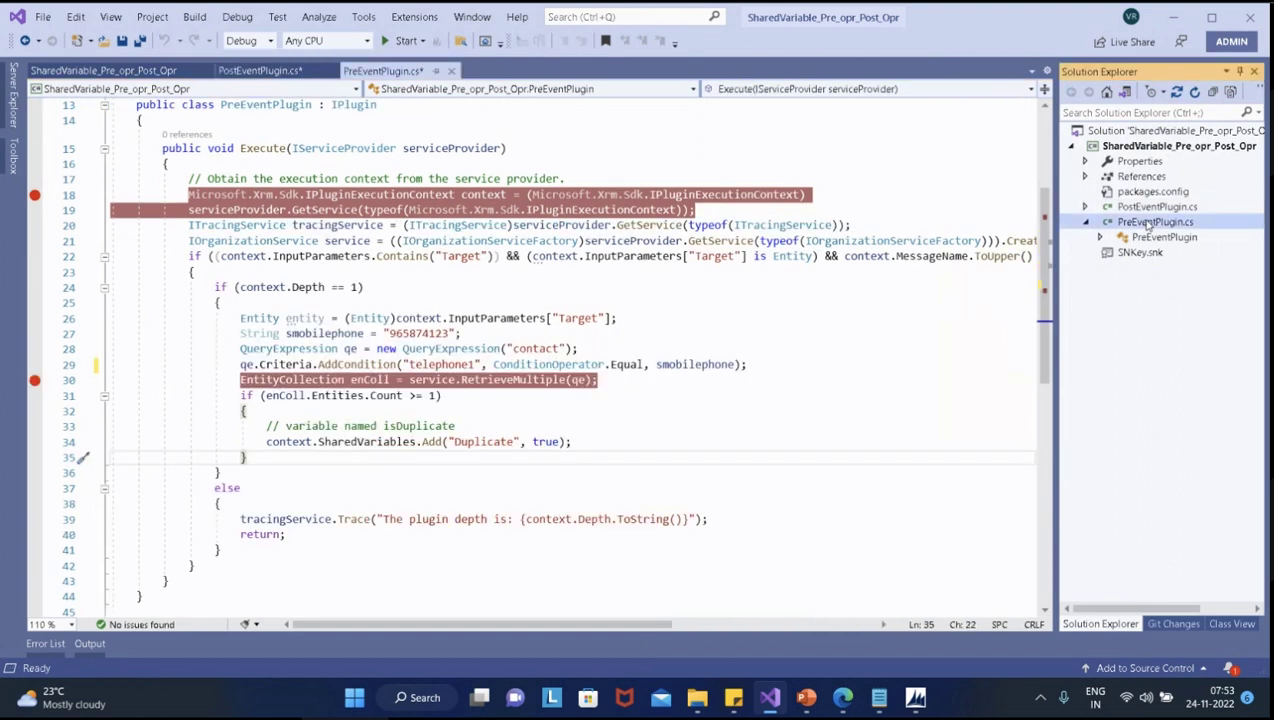
double_click(418, 334)
key(ctrl+c)
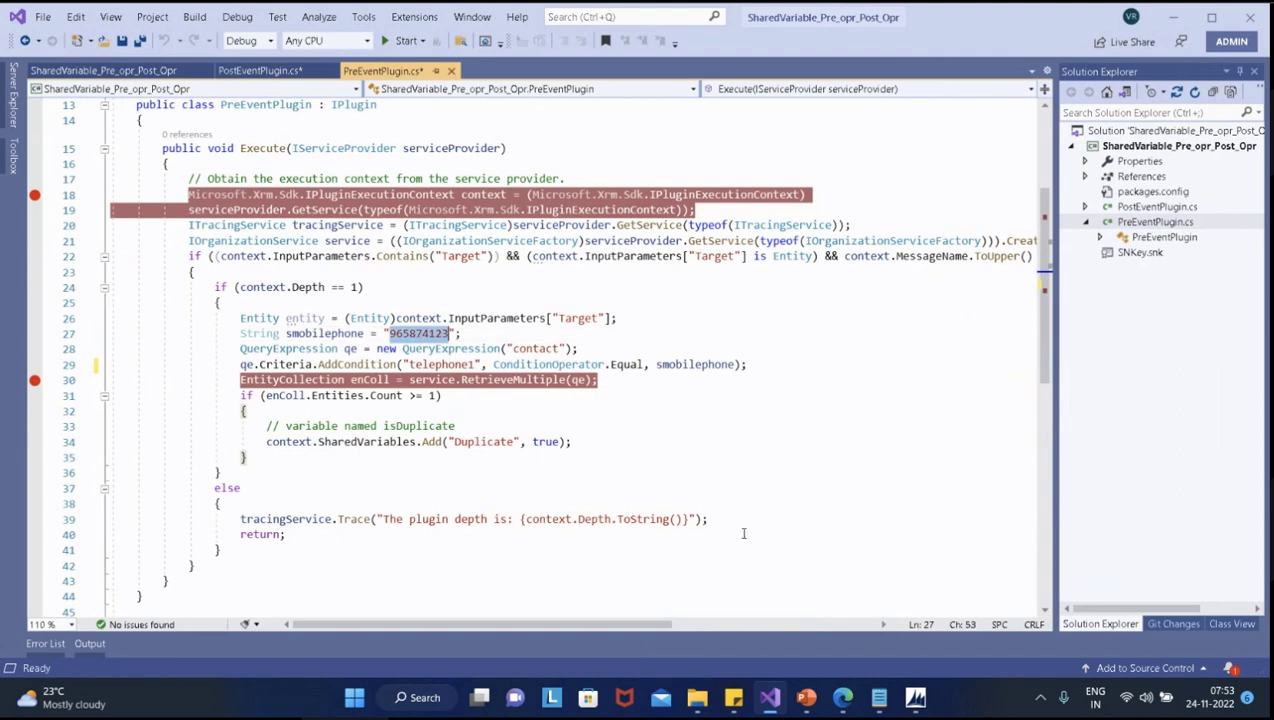
click(734, 697)
click(703, 626)
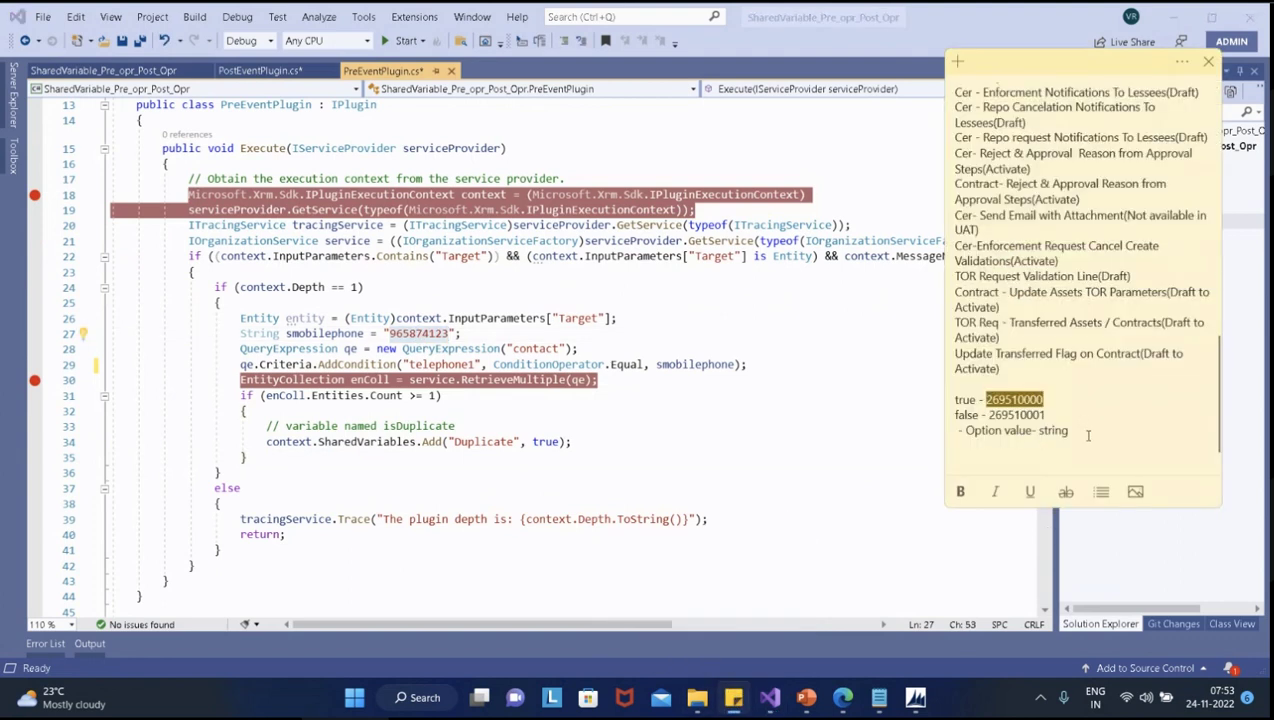
click(1091, 436)
key(Return)
text(------)
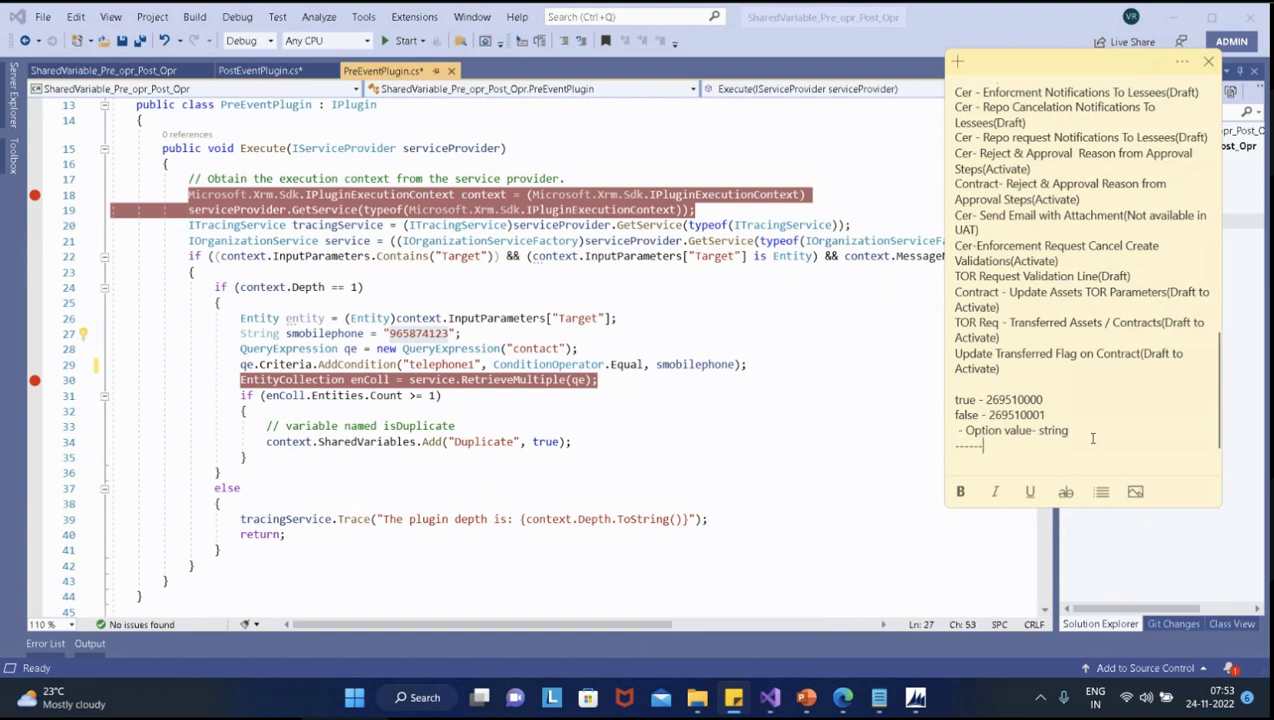
key(Return)
key(ctrl+v)
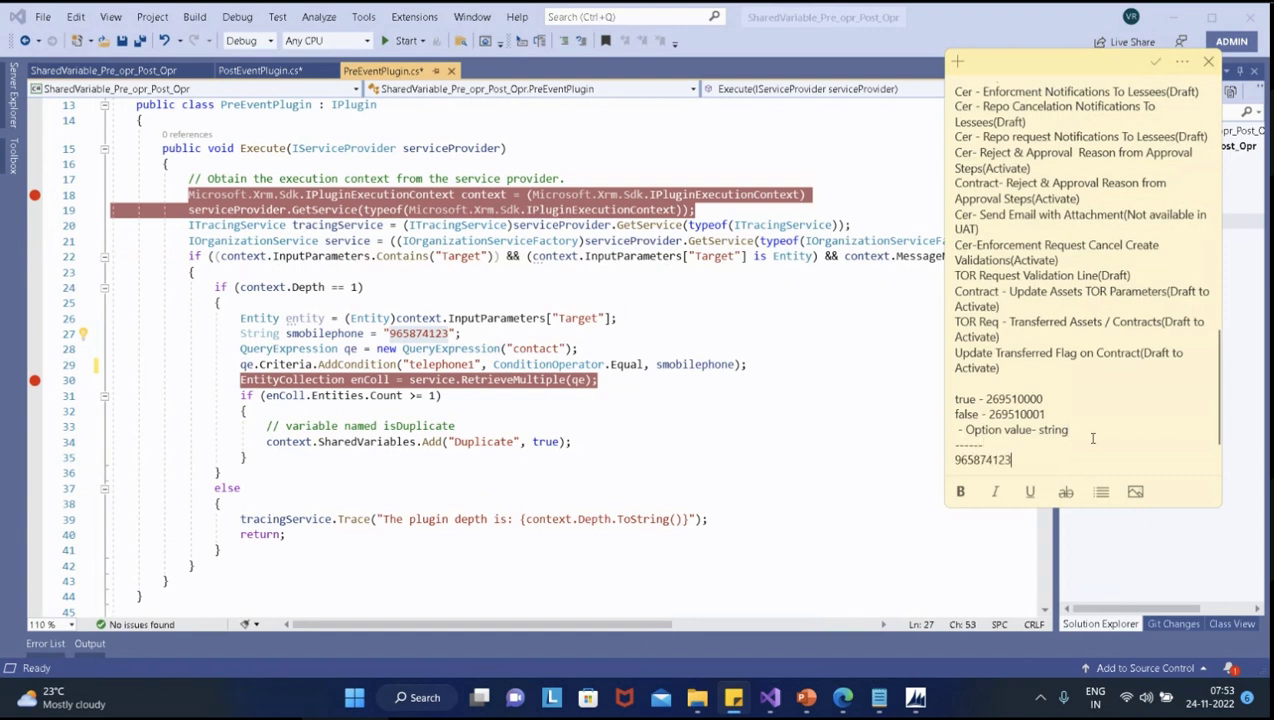
Return to Visual Studio, save PreEventPlugin.cs and build the SharedVariable_Pre_opr_Post_Opr project
click(745, 410)
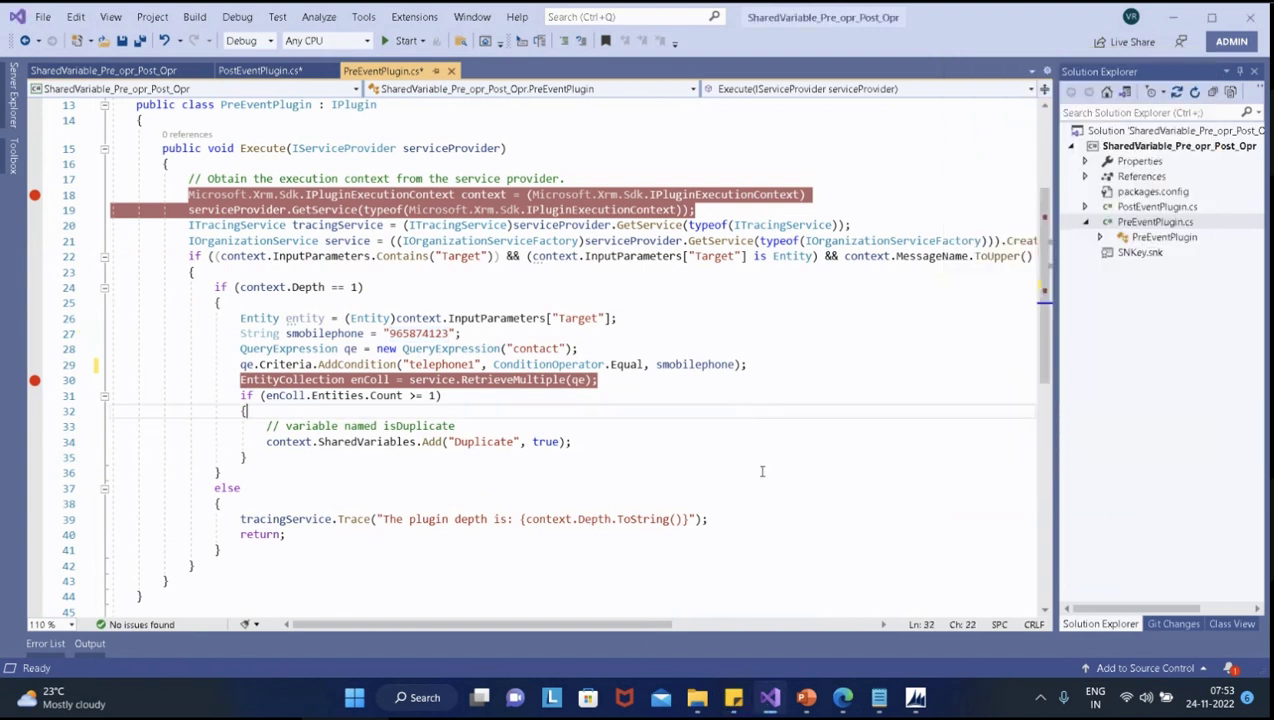
click(122, 41)
right_click(1136, 150)
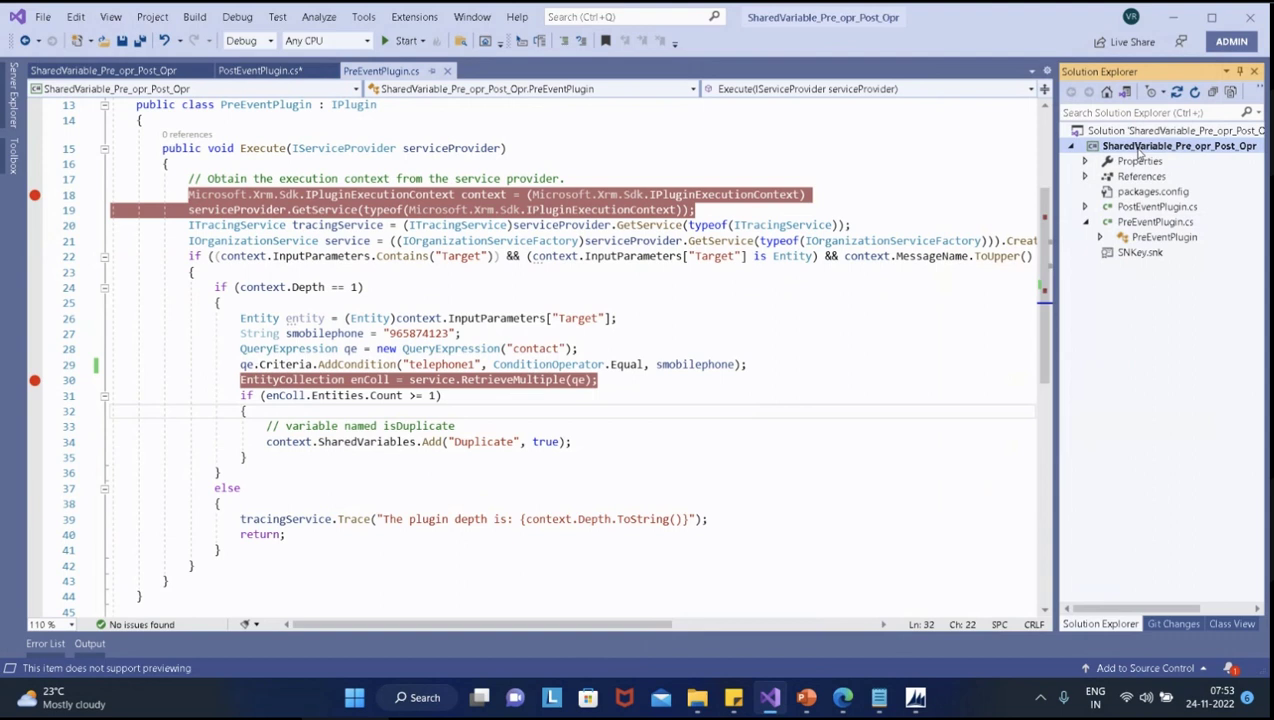
click(1030, 181)
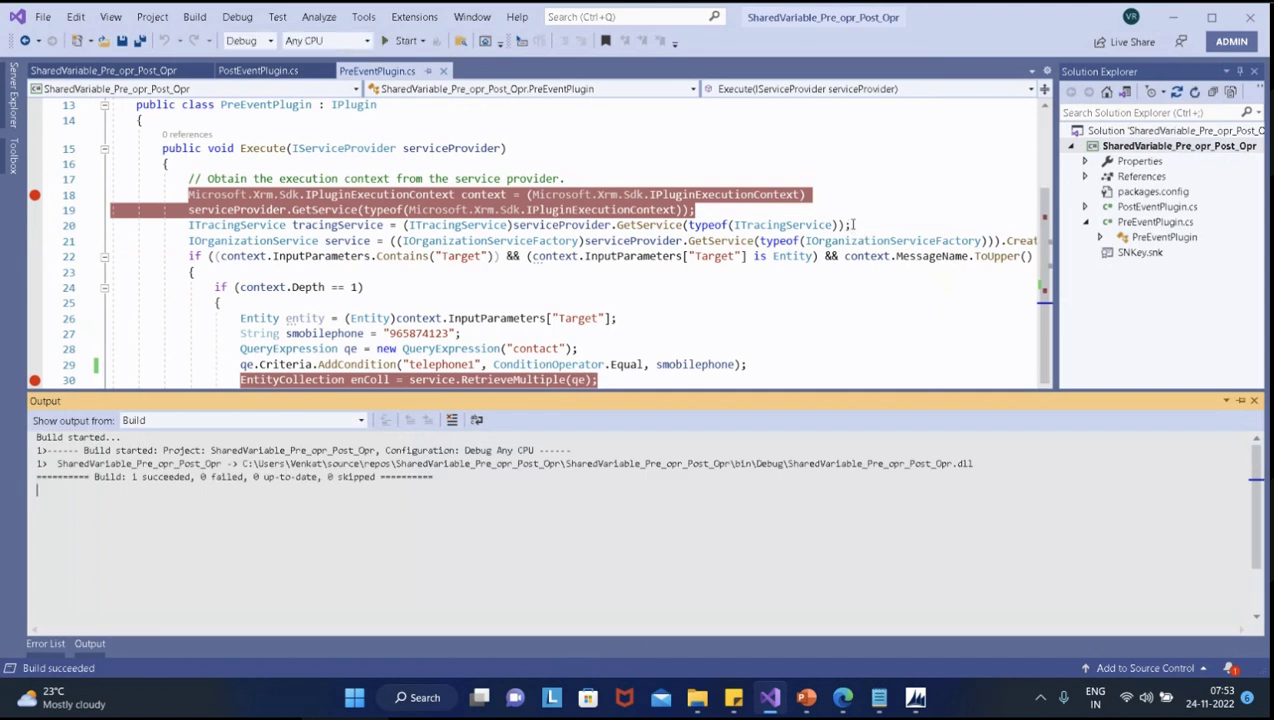
Open the SharedVariable_Pre_opr_Post_Opr project folder in File Explorer, copy its full path and minimize the window
right_click(1118, 148)
click(1066, 575)
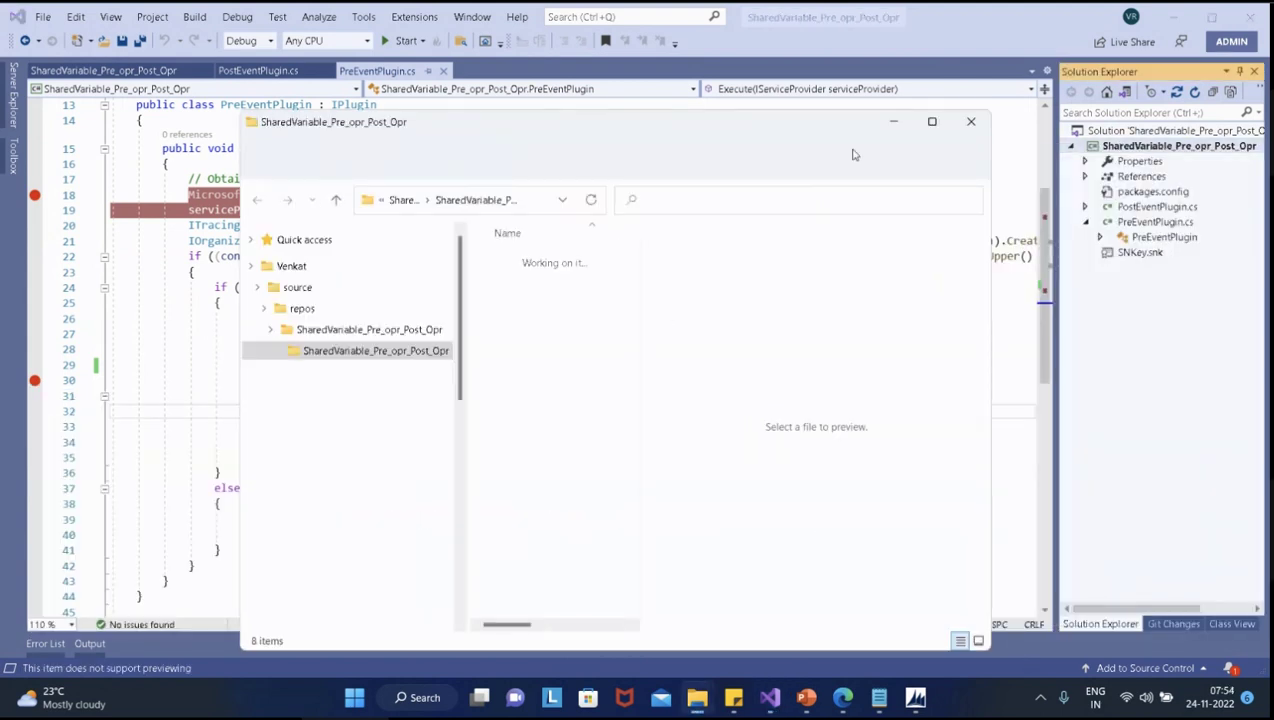
click(931, 121)
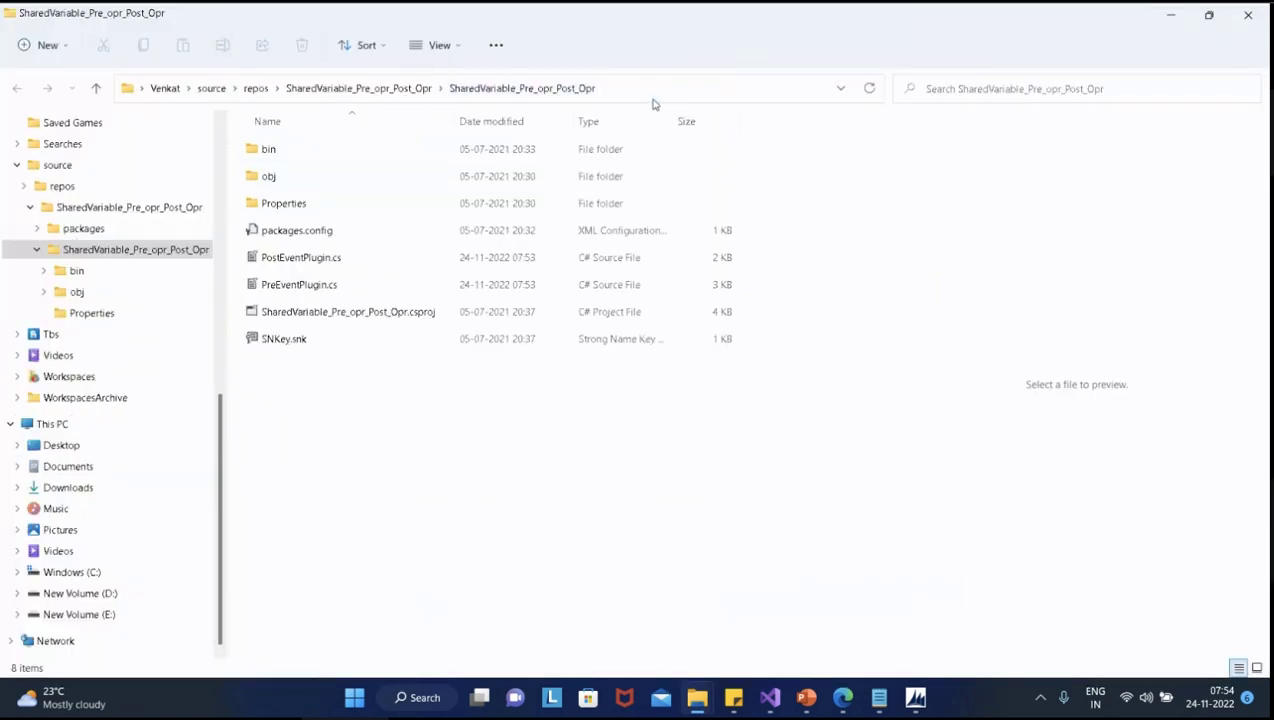
click(660, 92)
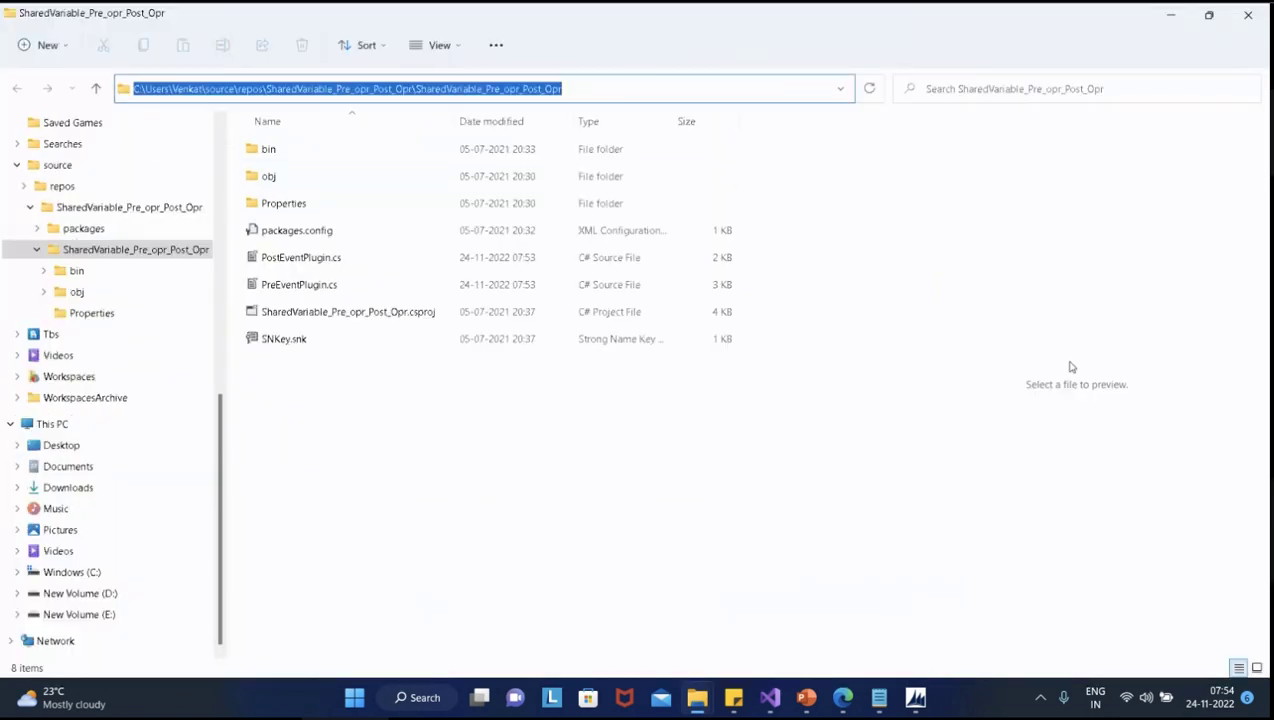
click(1176, 14)
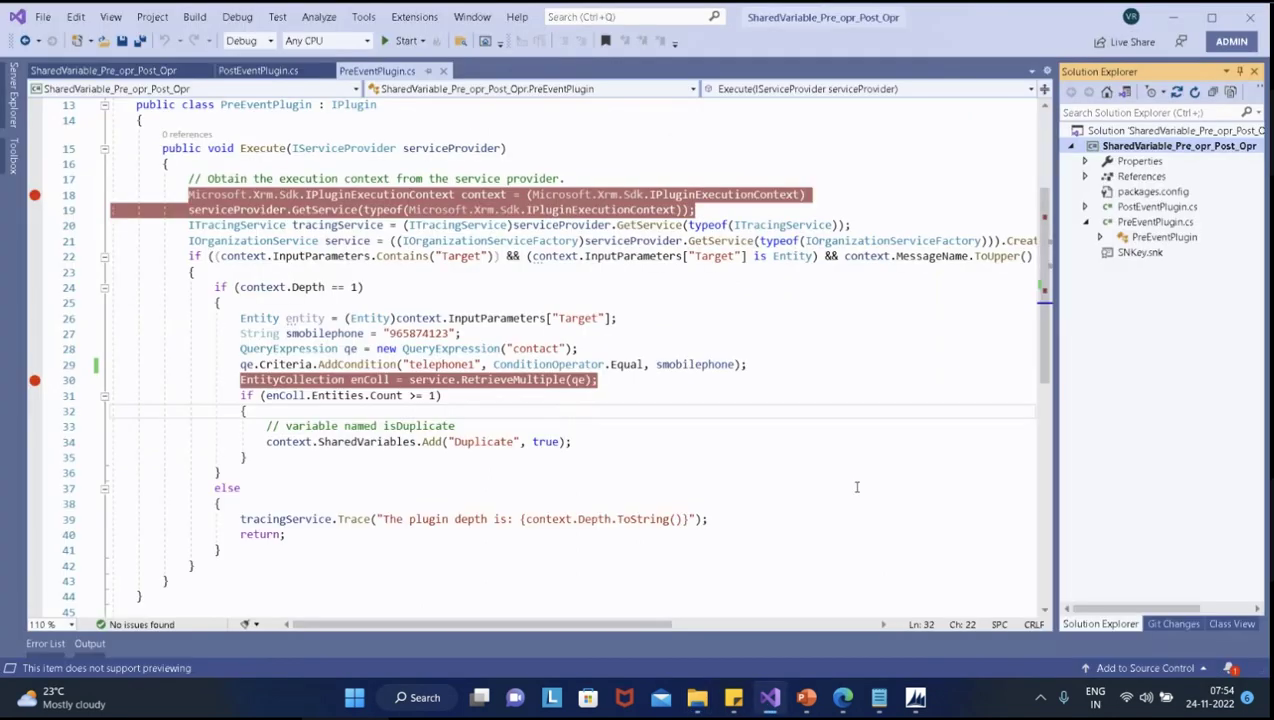
Switch to the Plugin Registration Tool, start a new assembly registration and browse for the assembly in the copied project path
click(745, 600)
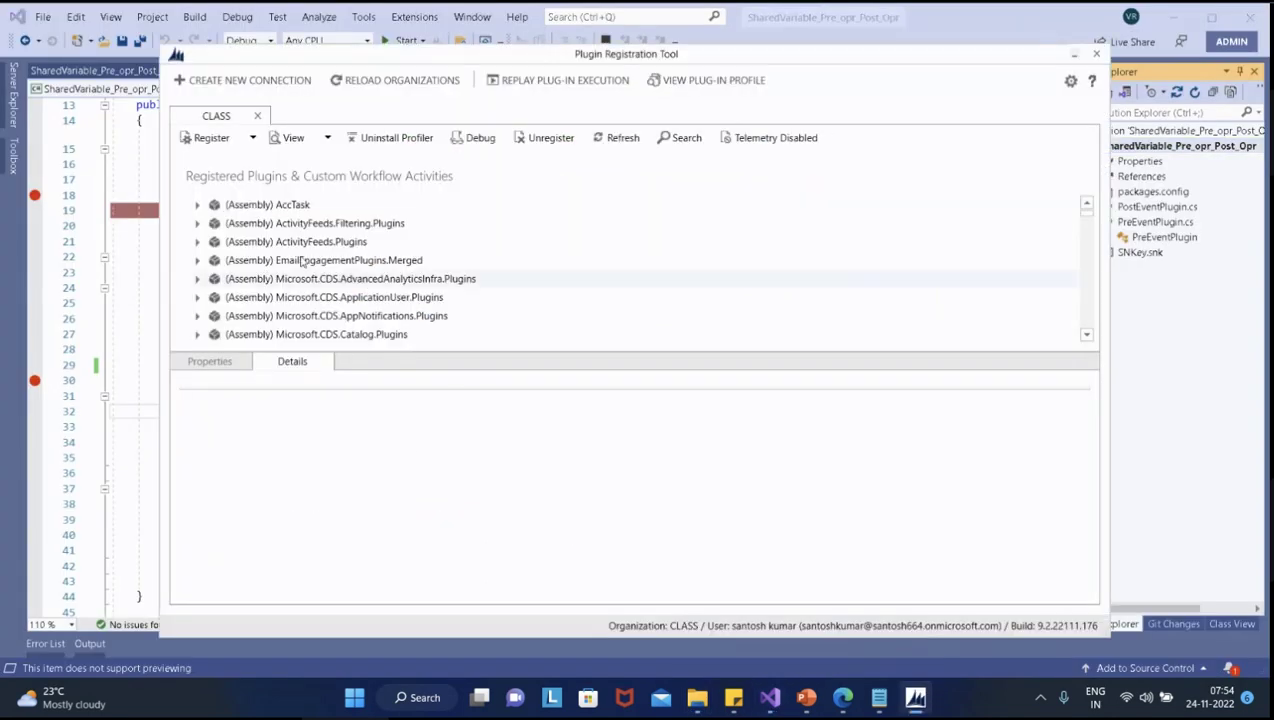
click(253, 138)
click(333, 163)
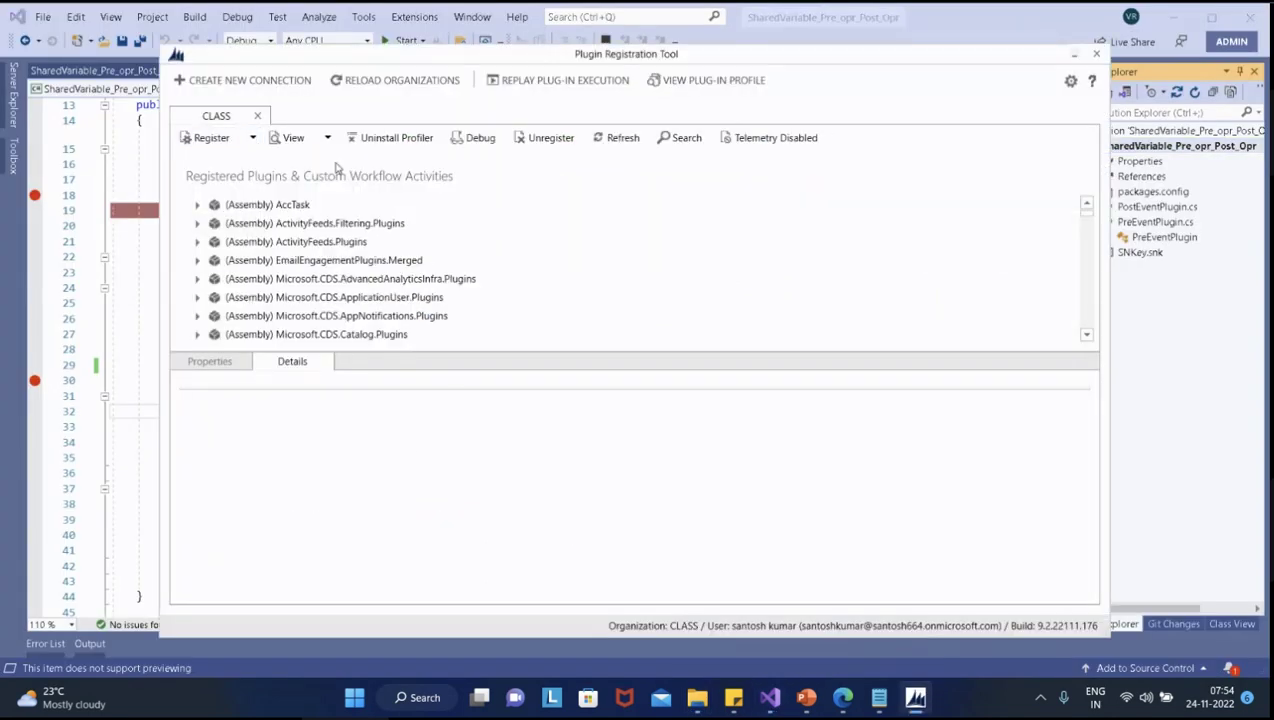
click(849, 108)
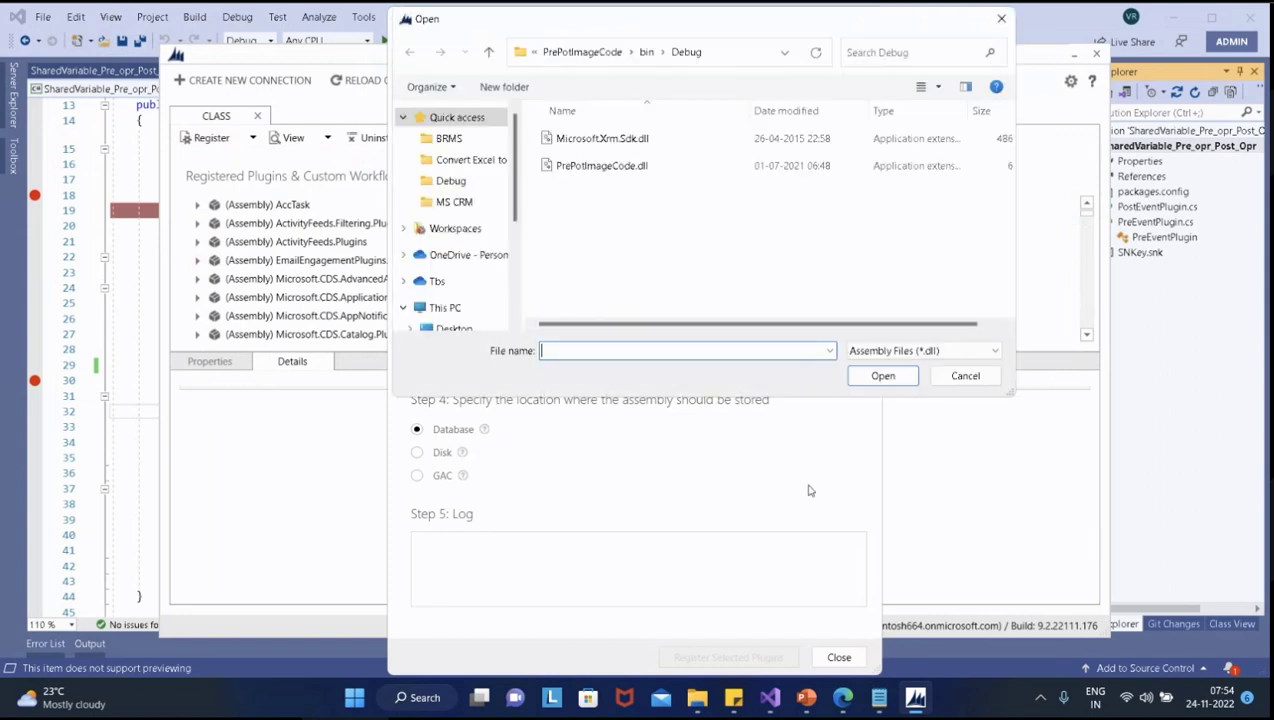
click(737, 53)
key(ctrl+v)
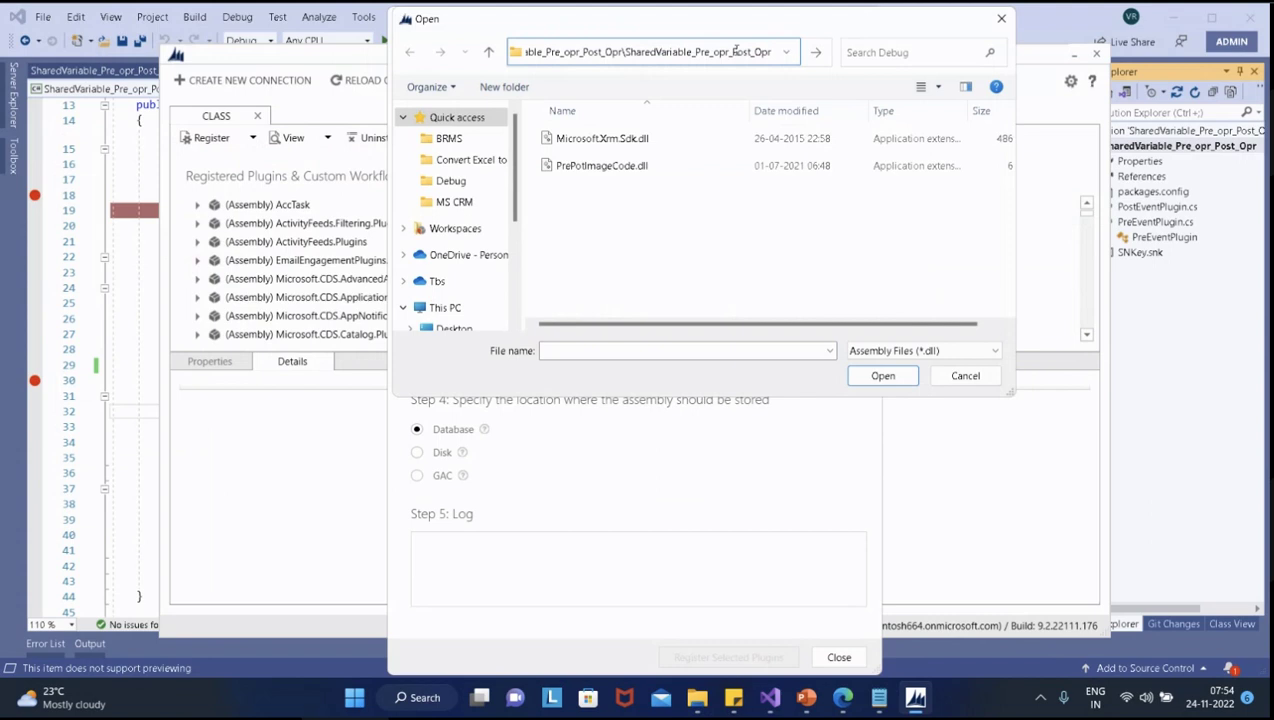
key(Return)
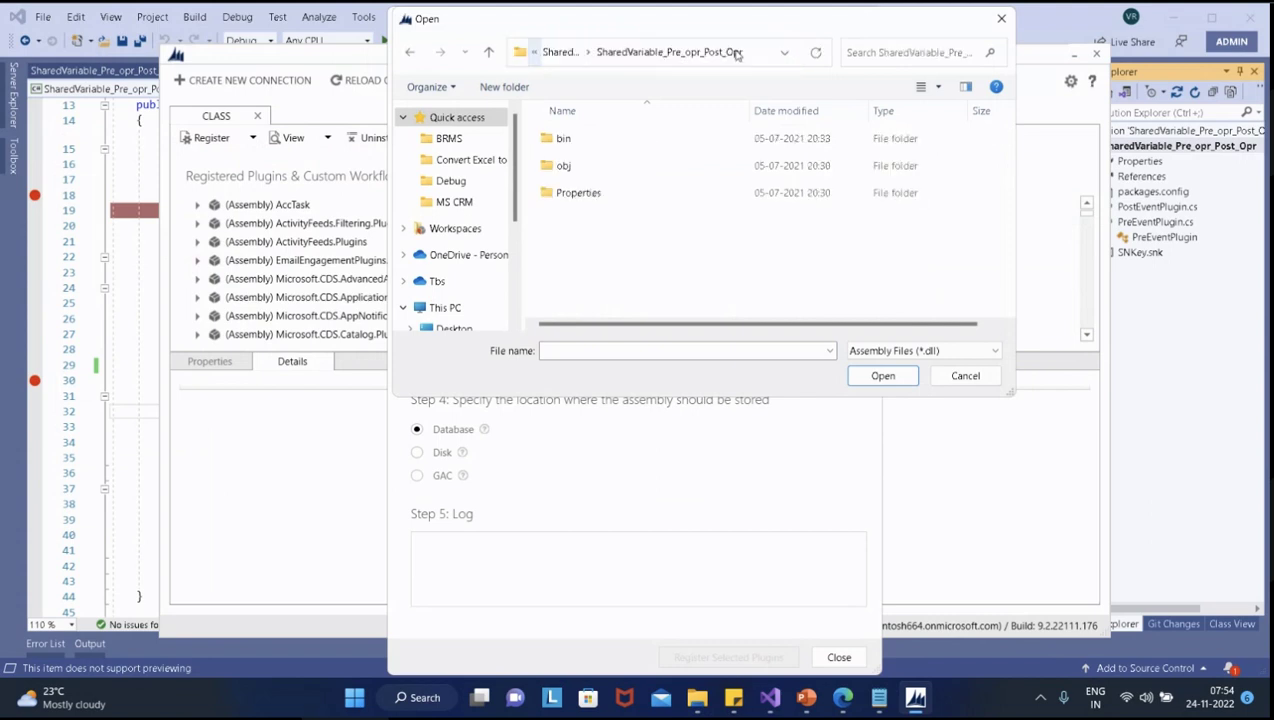
Load SharedVariable_Pre_opr_Post_Opr.dll from bin\Debug and register its PostEventPlugin and PreEventPlugin with Sandbox isolation and Database storage
double_click(588, 138)
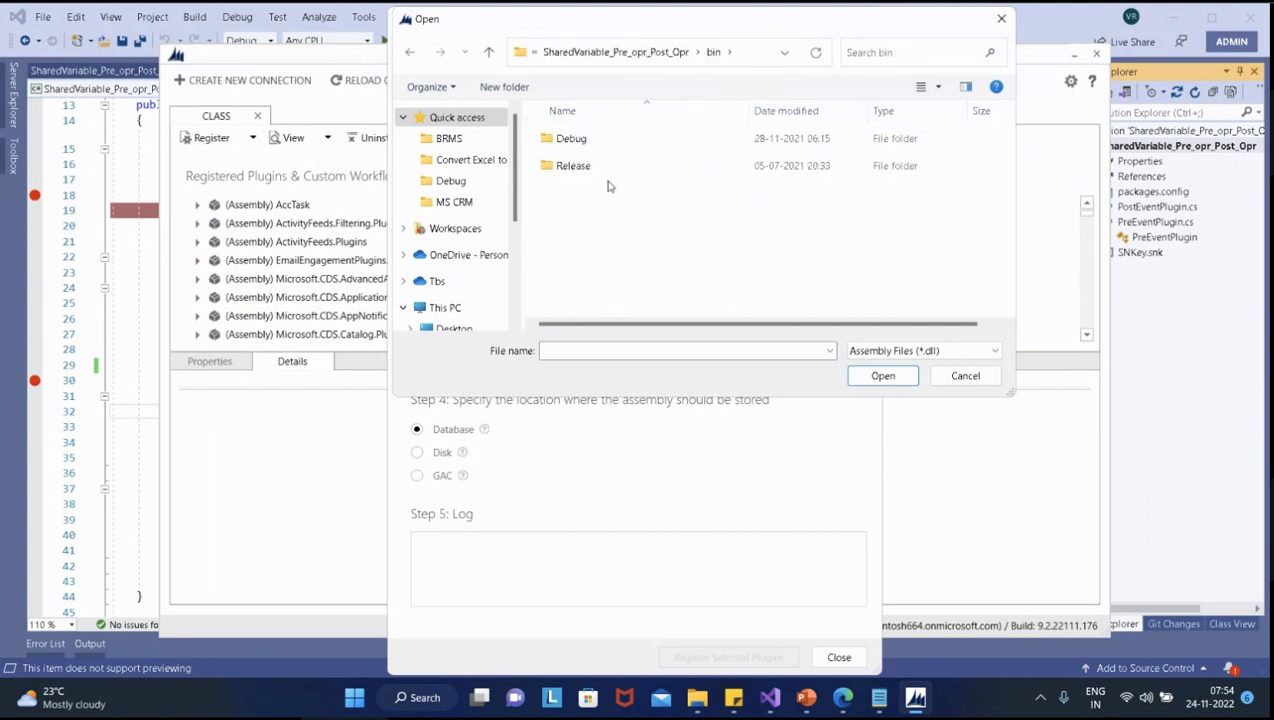
double_click(588, 144)
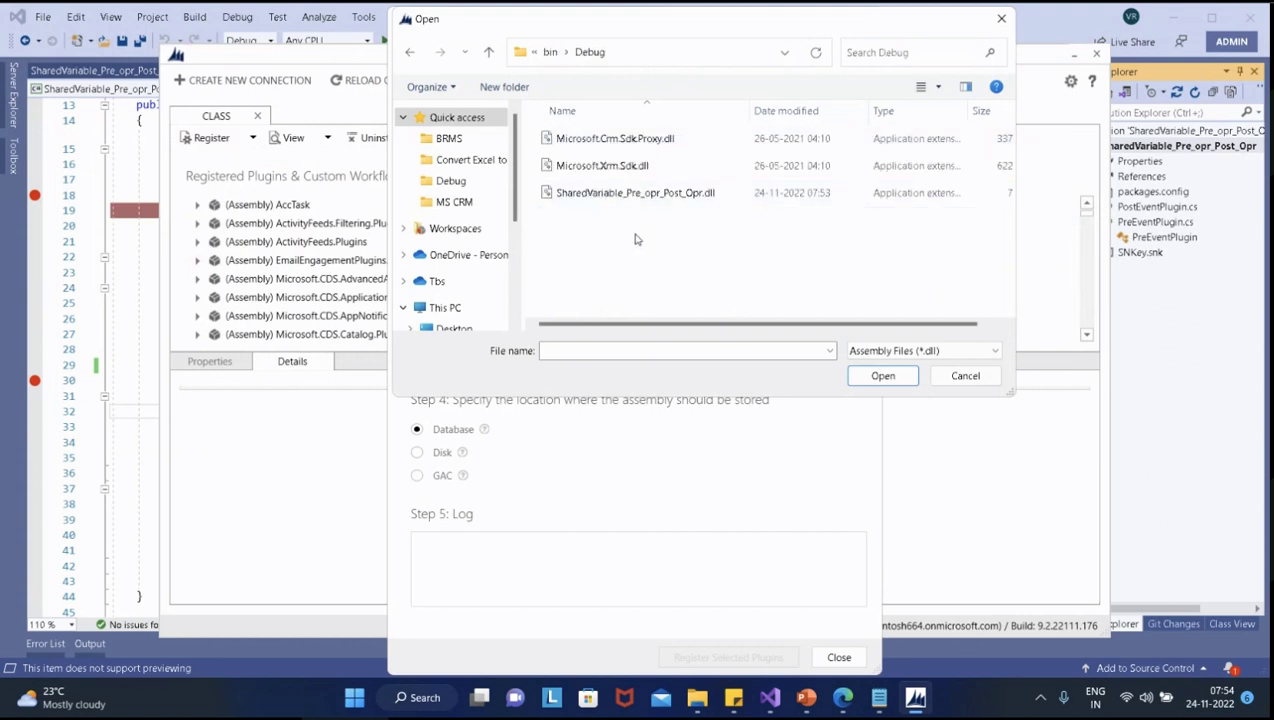
click(645, 195)
double_click(645, 196)
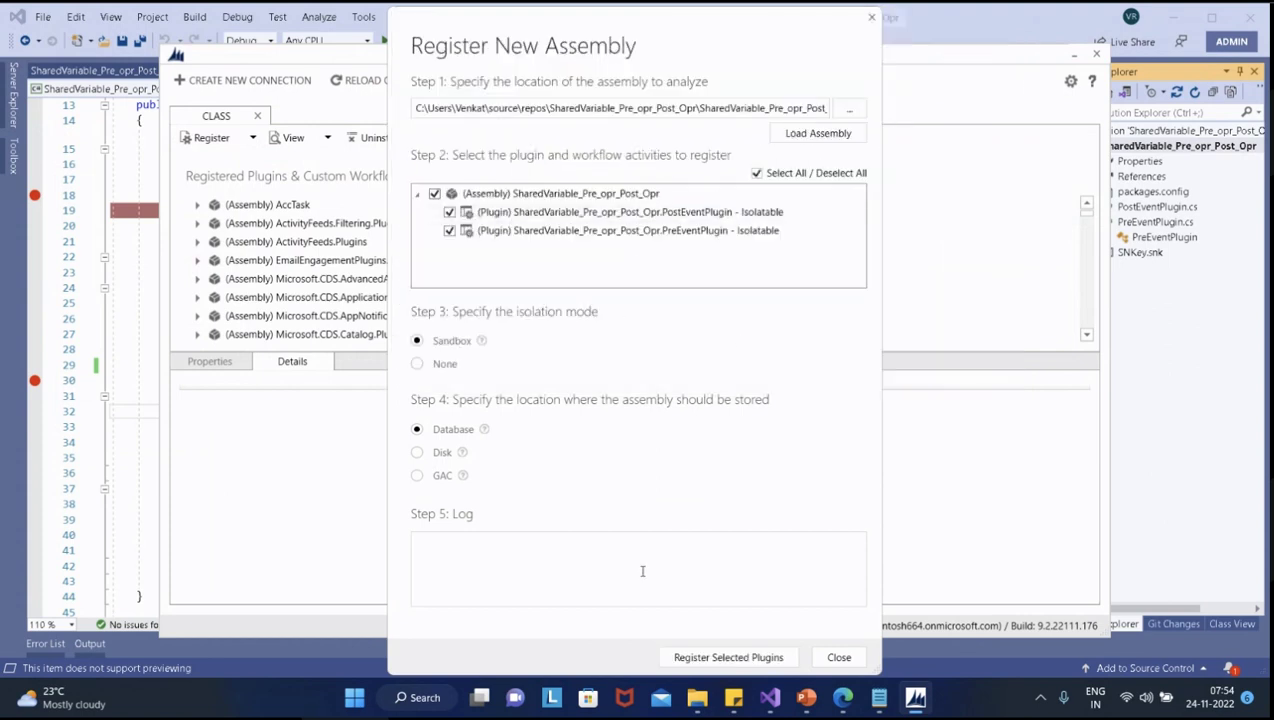
click(720, 659)
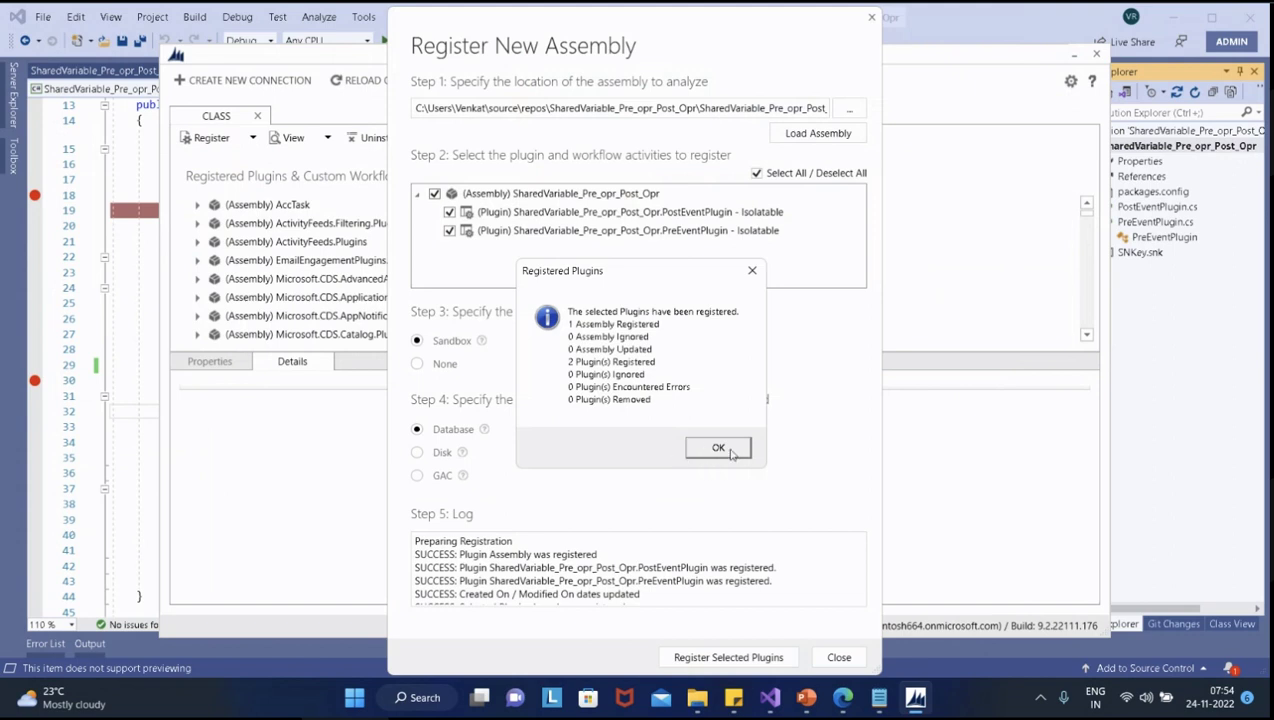
click(718, 448)
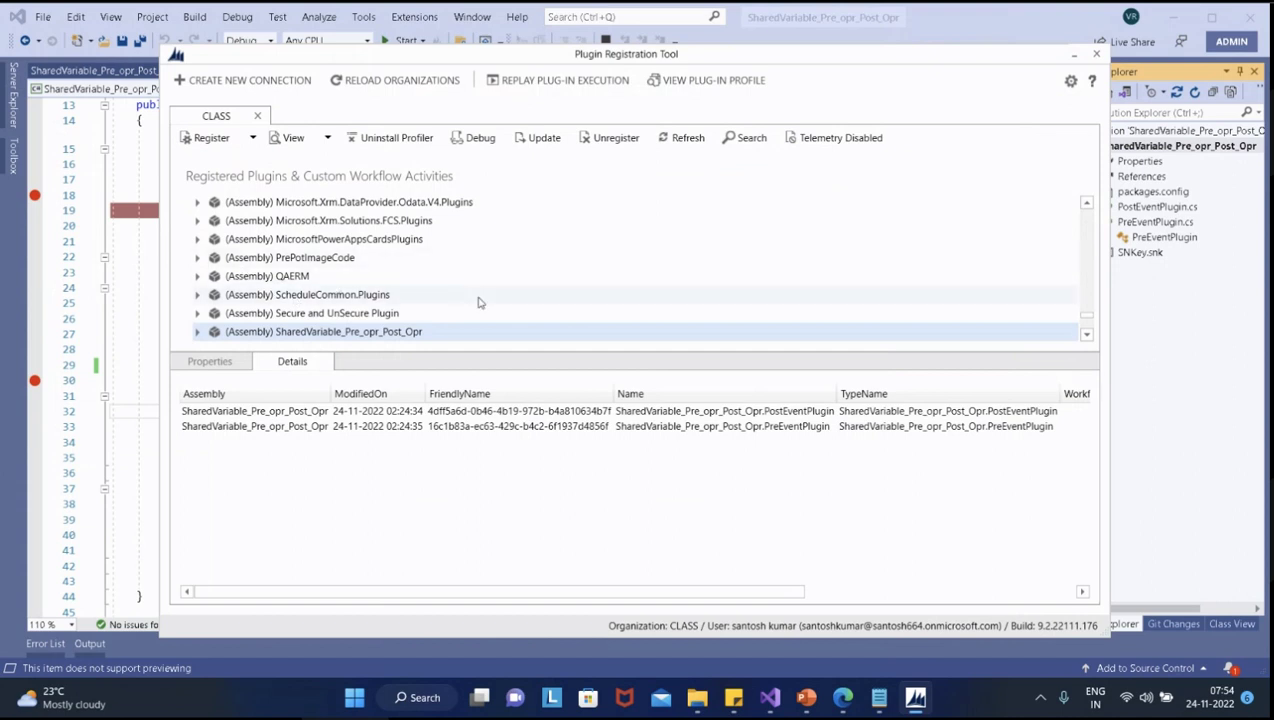
Expand the SharedVariable_Pre_opr_Post_Opr assembly and start a new step for PreEventPlugin with message Update and primary entity account
scroll(478, 302, down, 1)
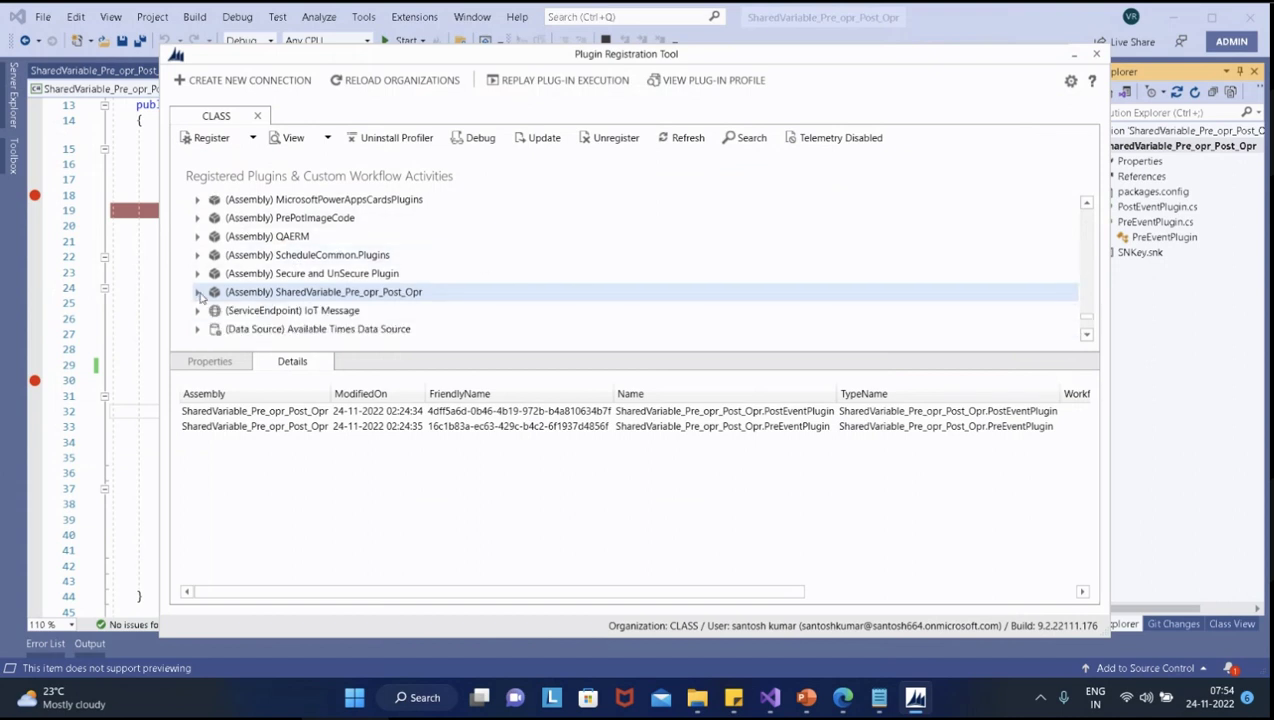
click(198, 293)
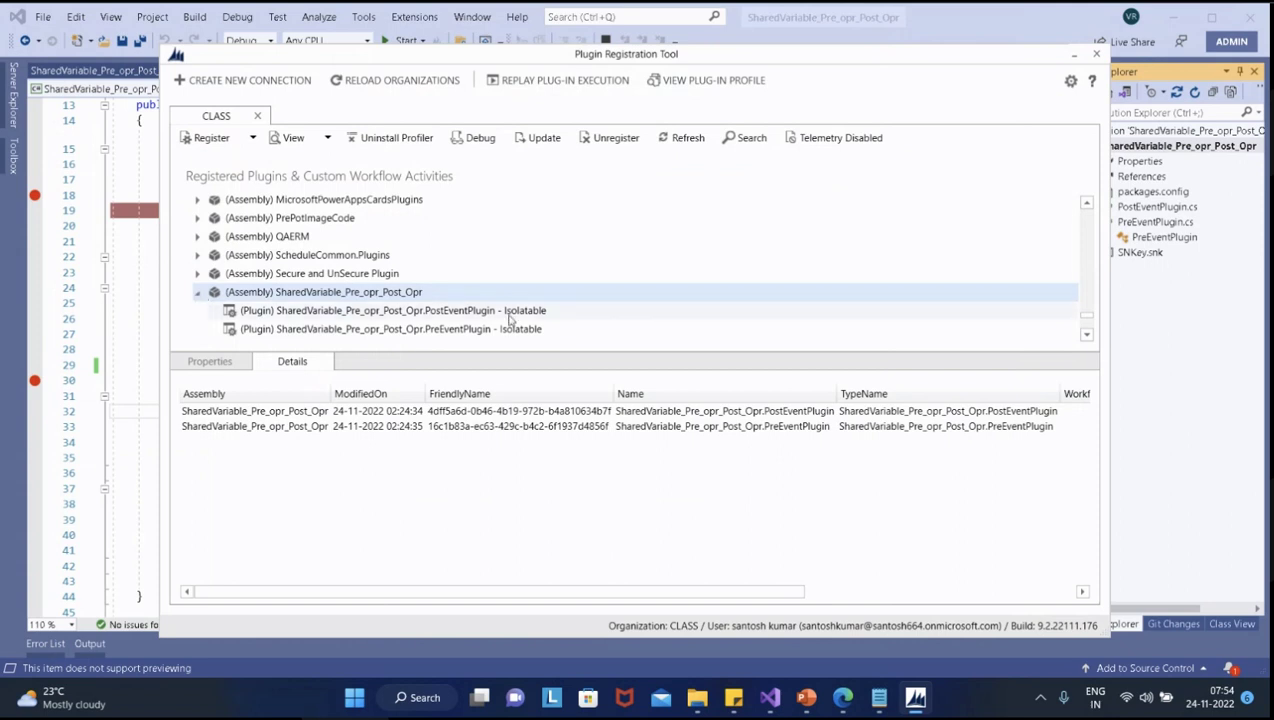
click(510, 312)
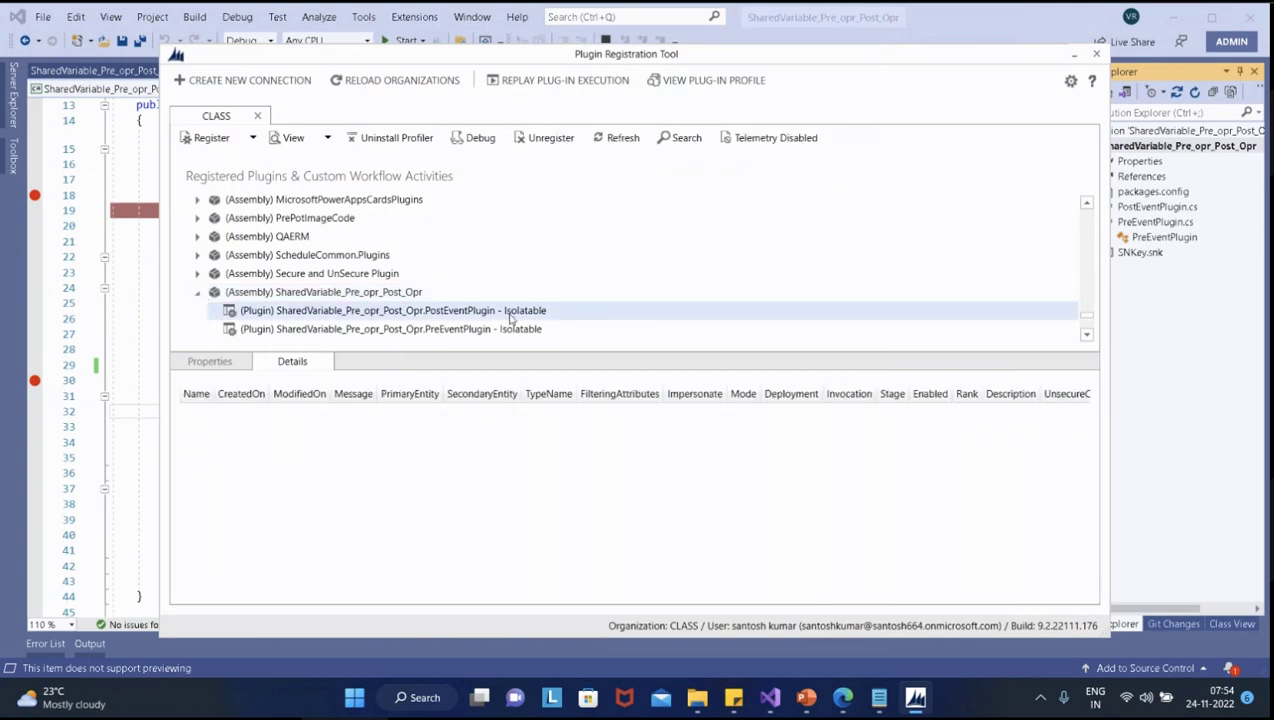
right_click(510, 318)
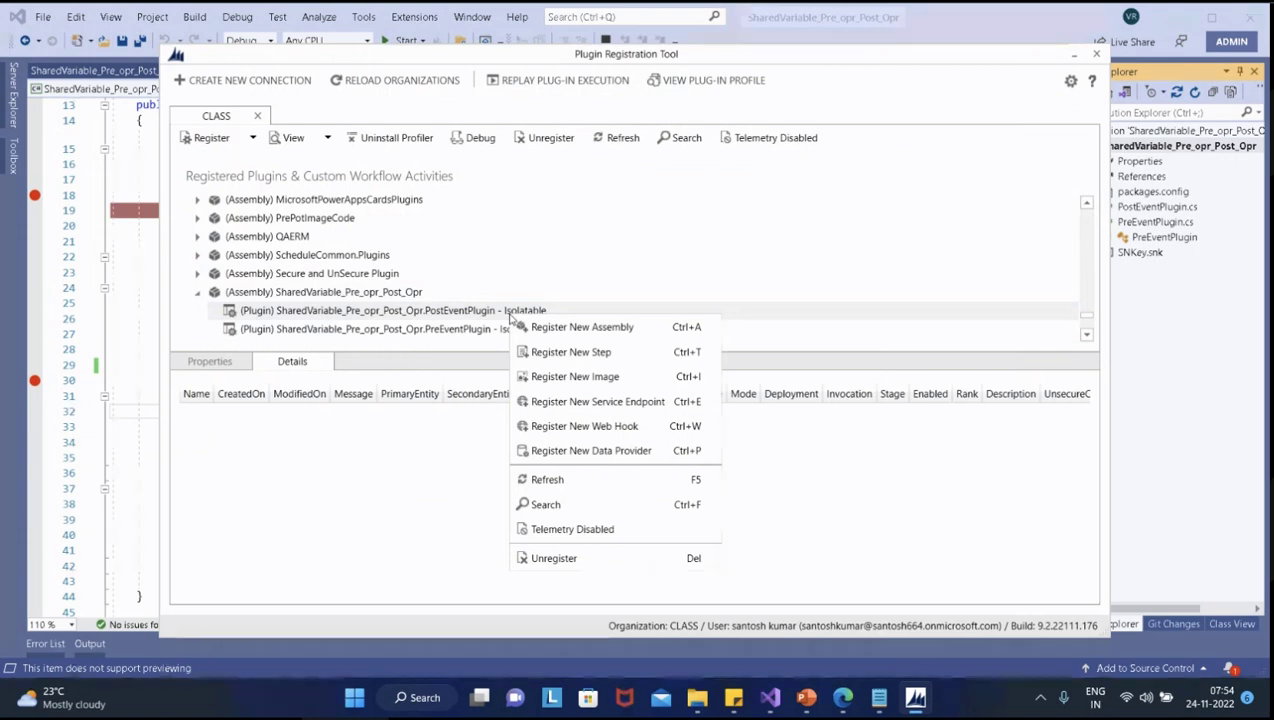
click(452, 333)
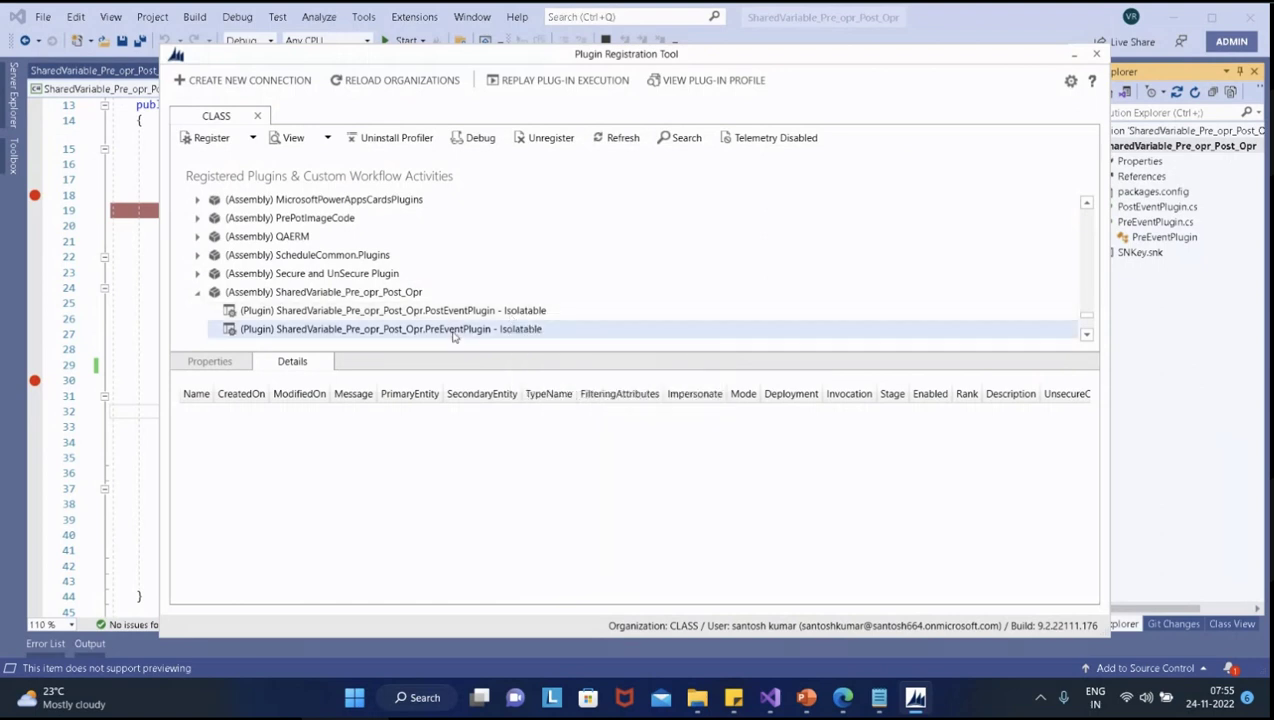
right_click(452, 333)
click(519, 371)
click(432, 194)
text(Update)
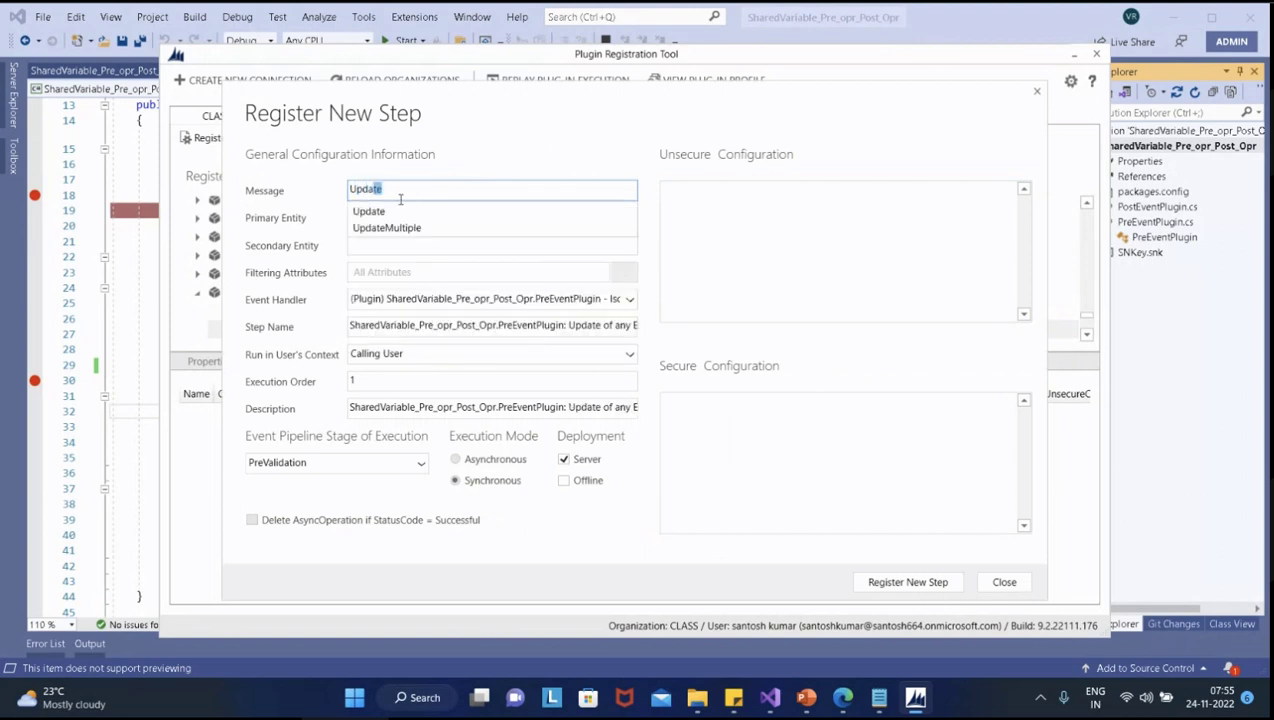
click(370, 211)
click(382, 218)
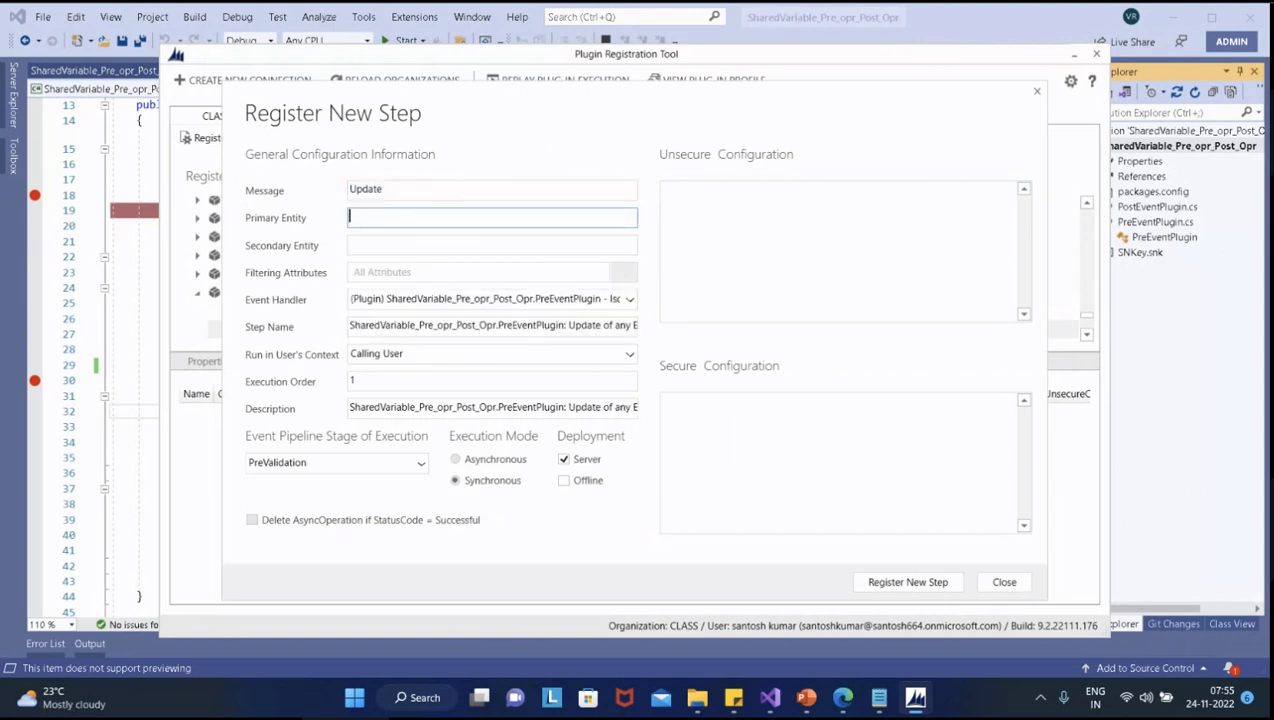
text(account)
click(378, 229)
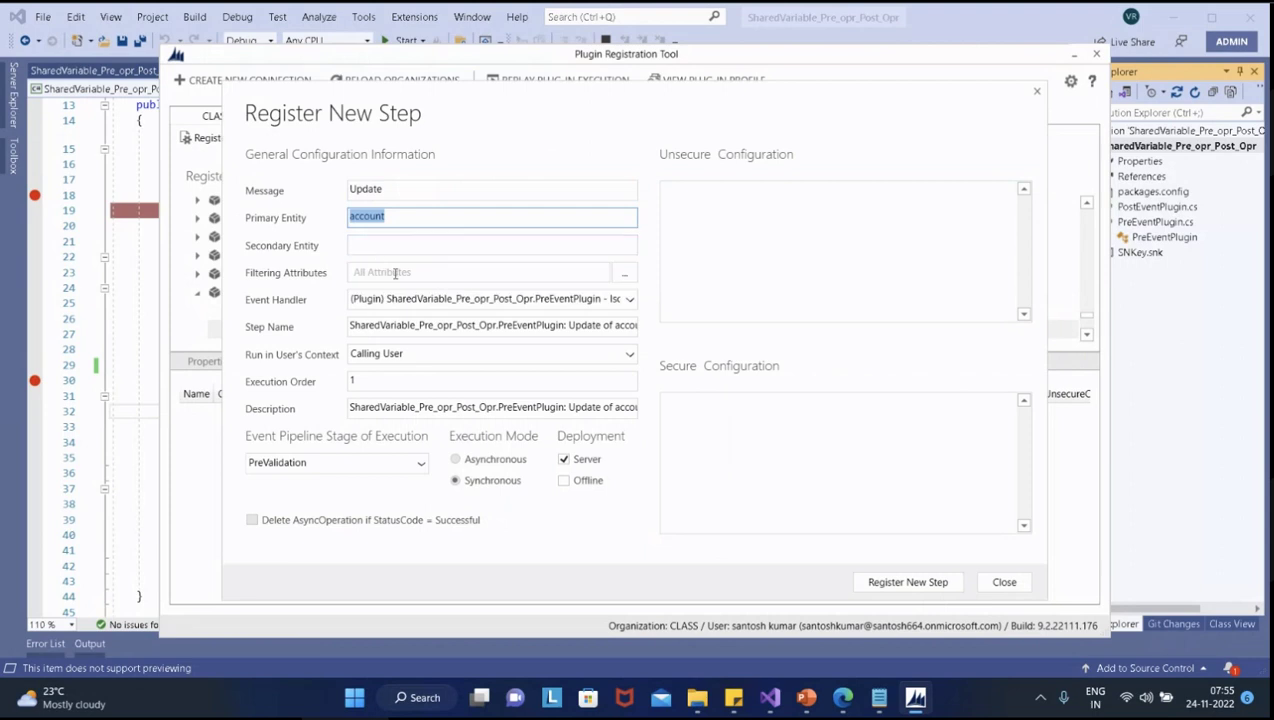
Limit the PreEventPlugin step's filtering attributes to Main Phone (telephone1)
click(621, 275)
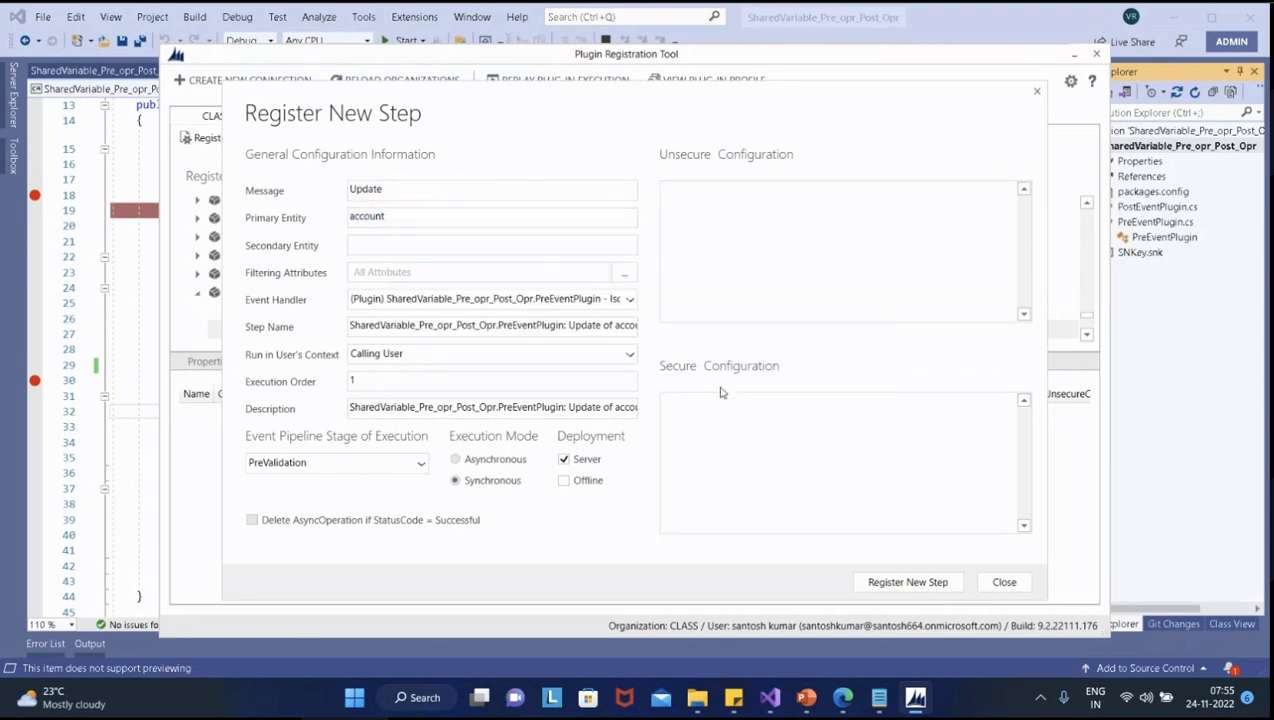
click(735, 199)
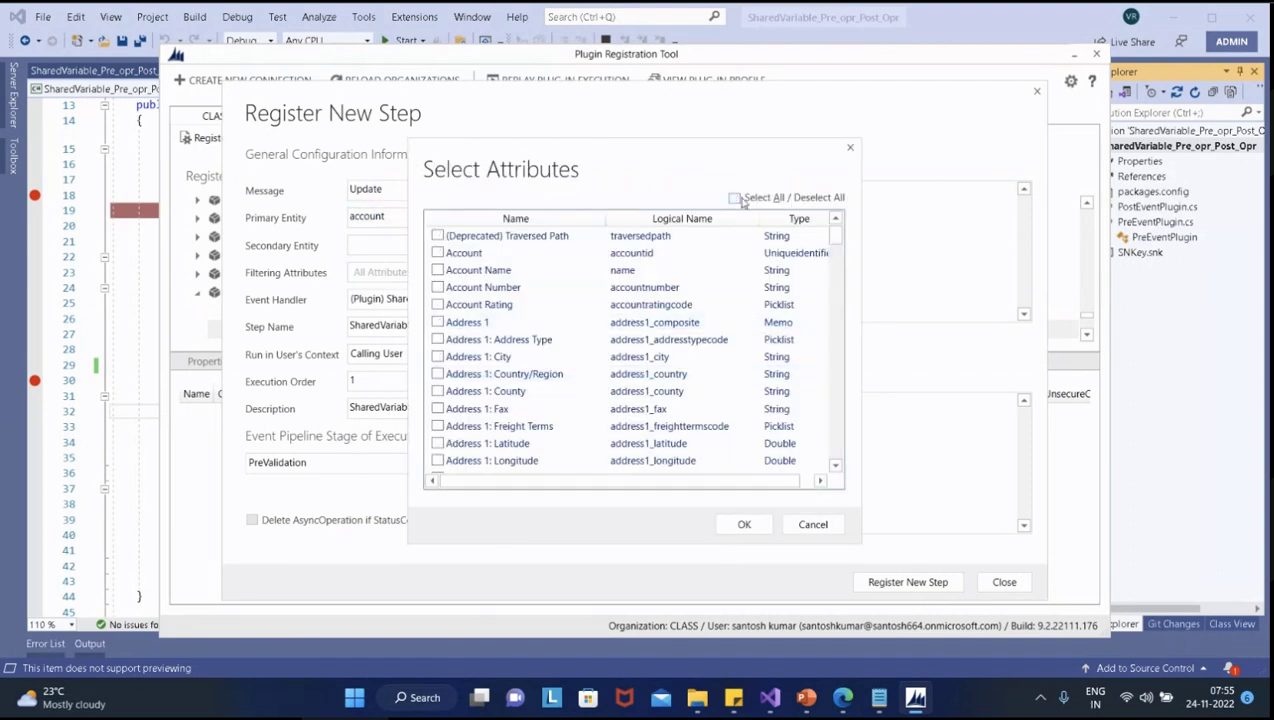
scroll(668, 354, down, 10)
scroll(668, 354, down, 5)
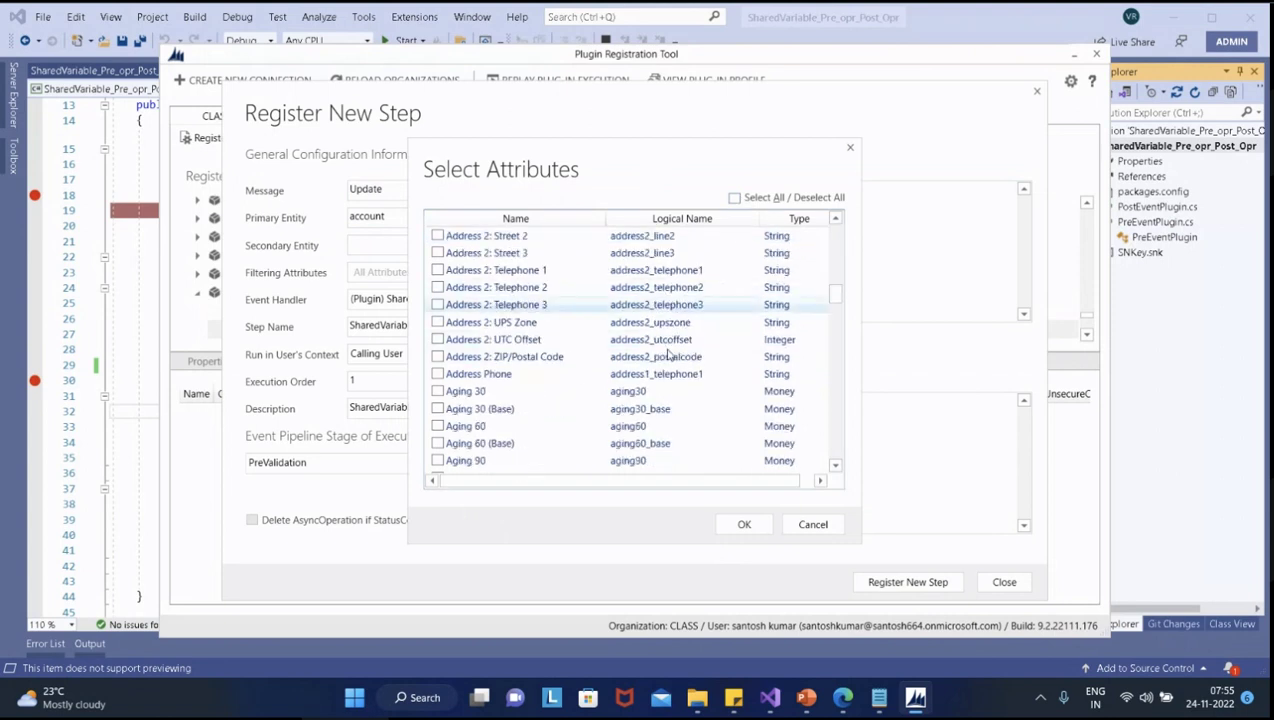
scroll(668, 356, down, 15)
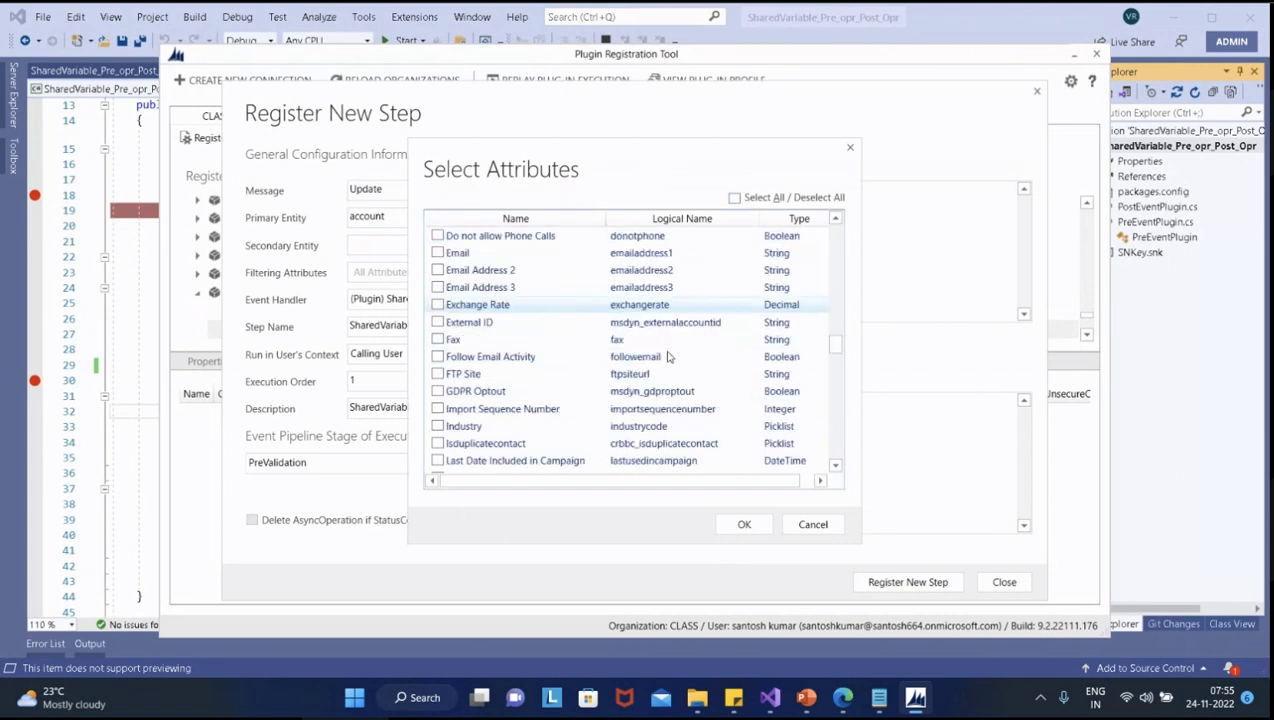
scroll(668, 356, down, 8)
scroll(668, 356, up, 4)
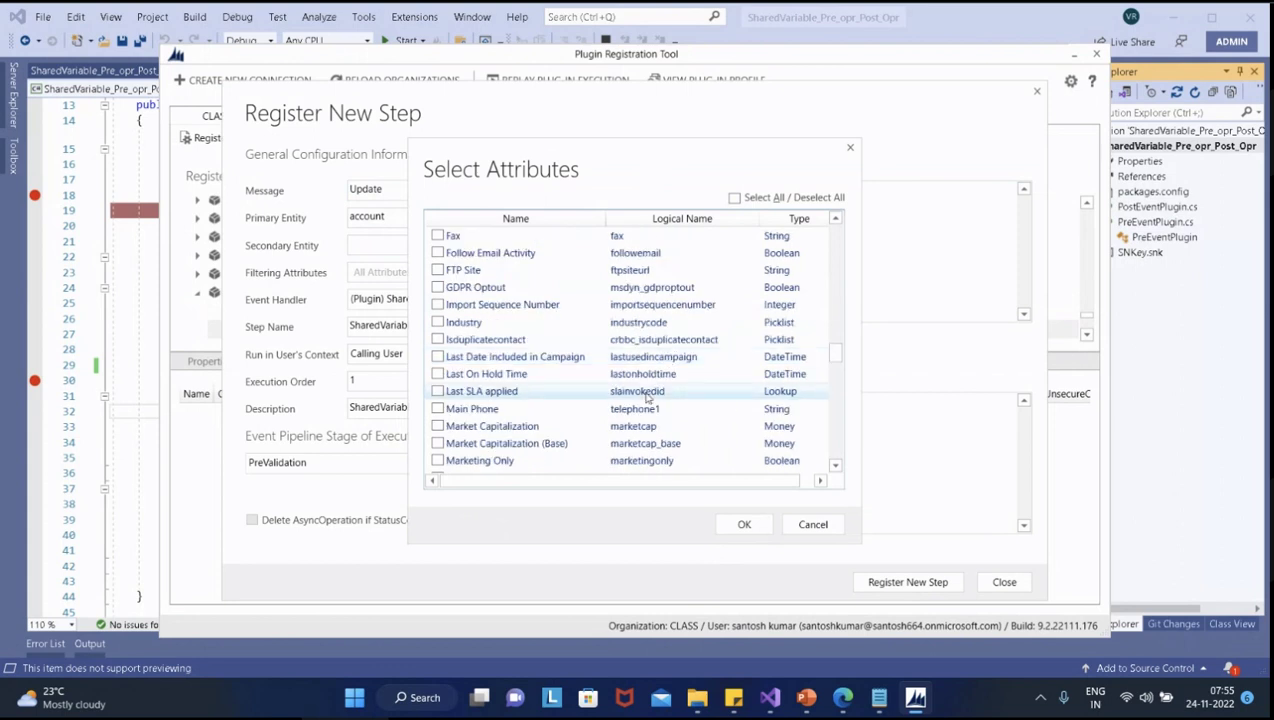
click(437, 409)
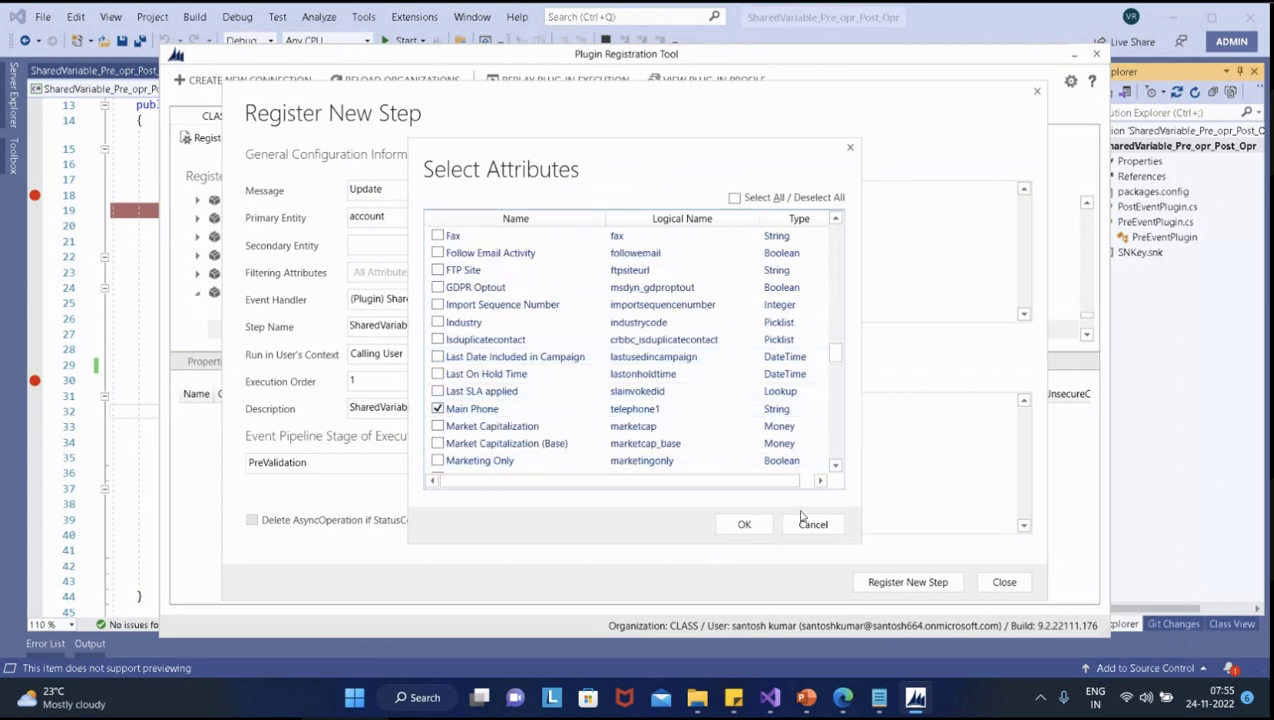
click(744, 524)
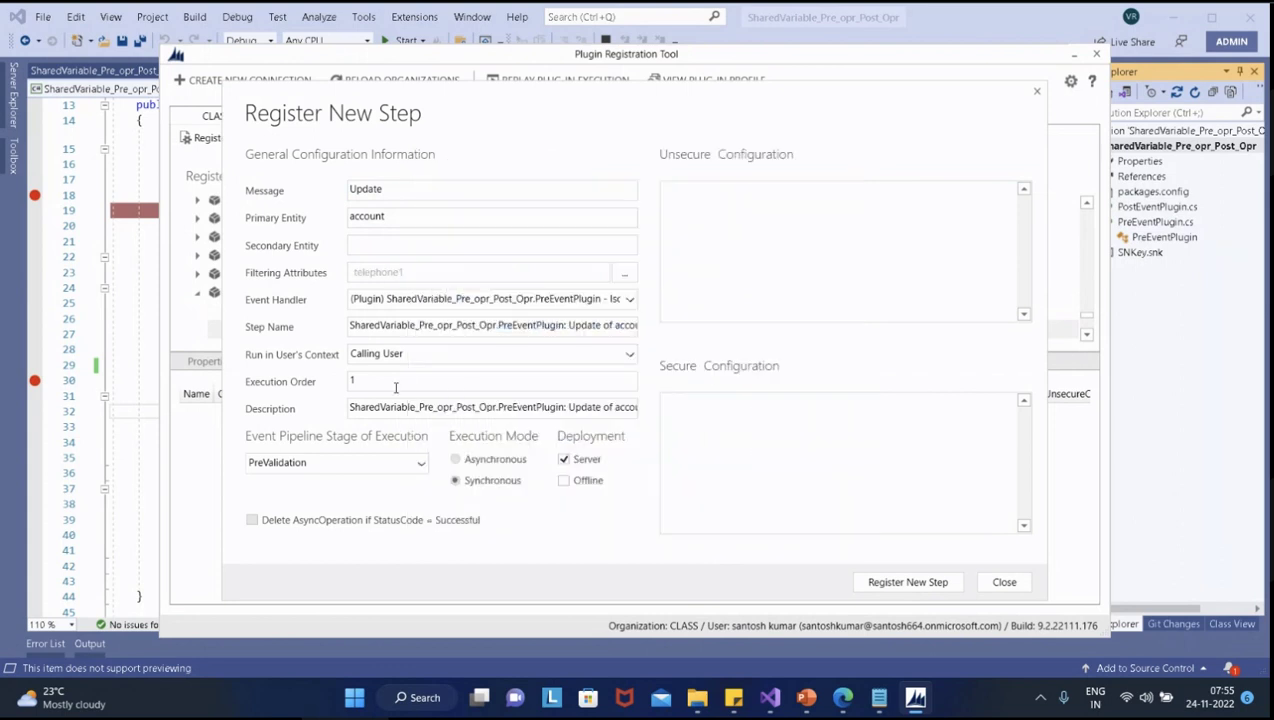
Choose the event pipeline stage of execution for the PreEventPlugin step and register the step
click(381, 466)
click(306, 498)
click(875, 591)
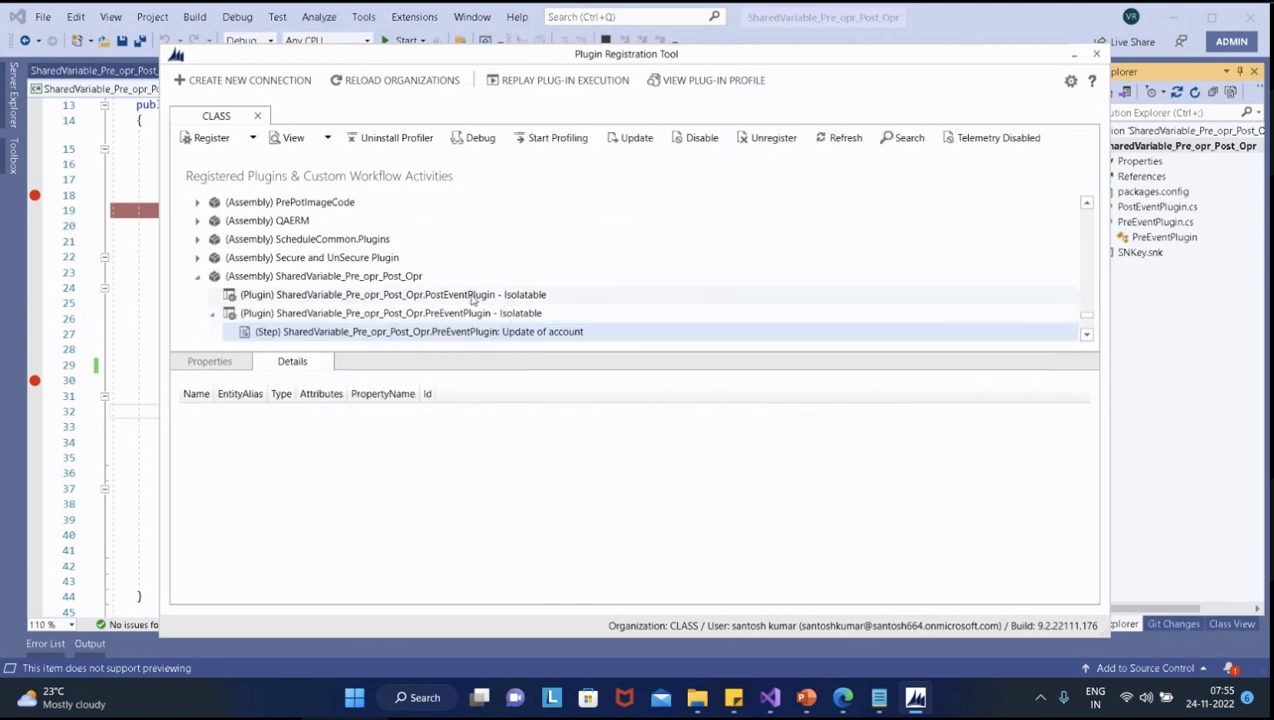
Start a new step for PostEventPlugin with message Update and primary entity account
right_click(471, 297)
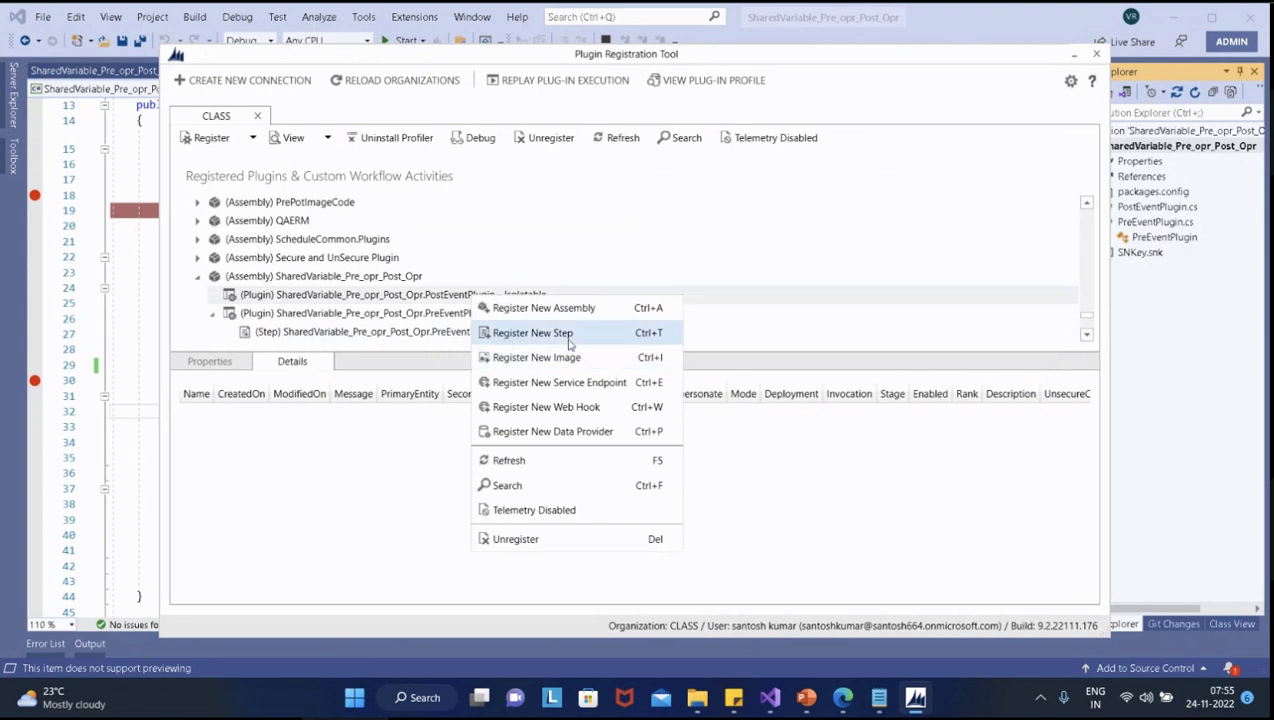
click(525, 332)
click(392, 188)
text(U)
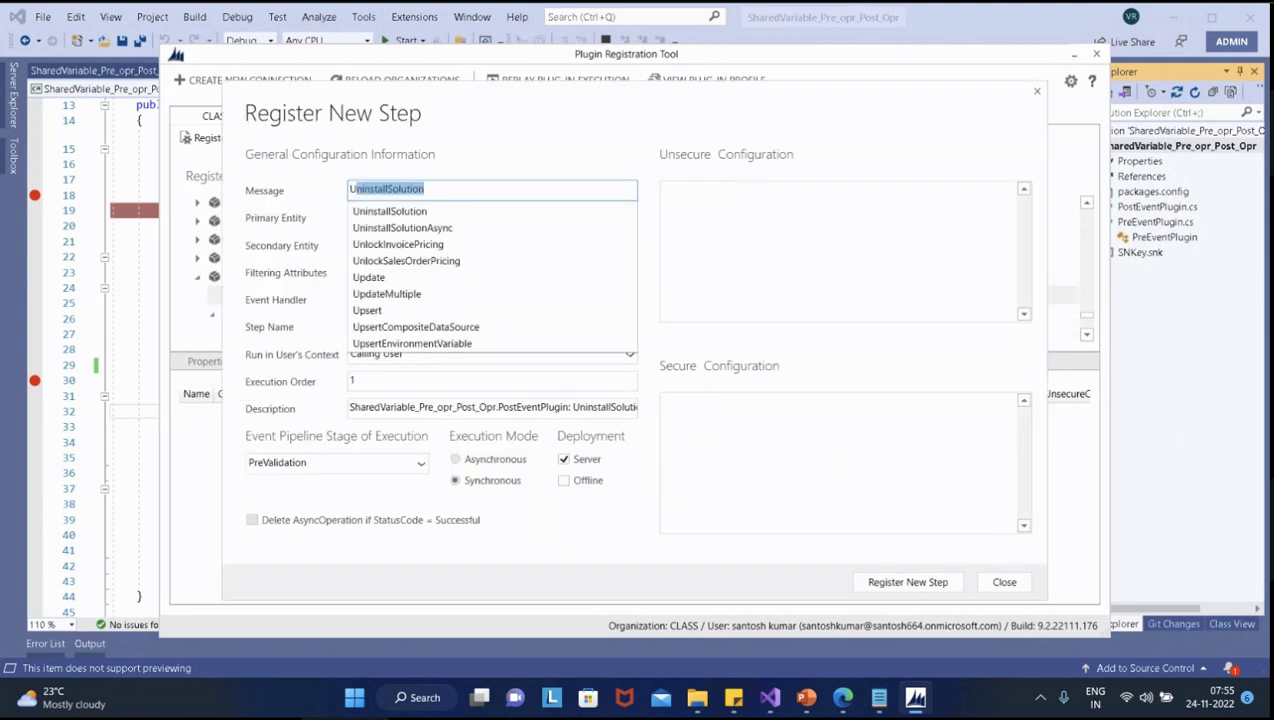
text(p)
click(385, 212)
click(380, 217)
text(account)
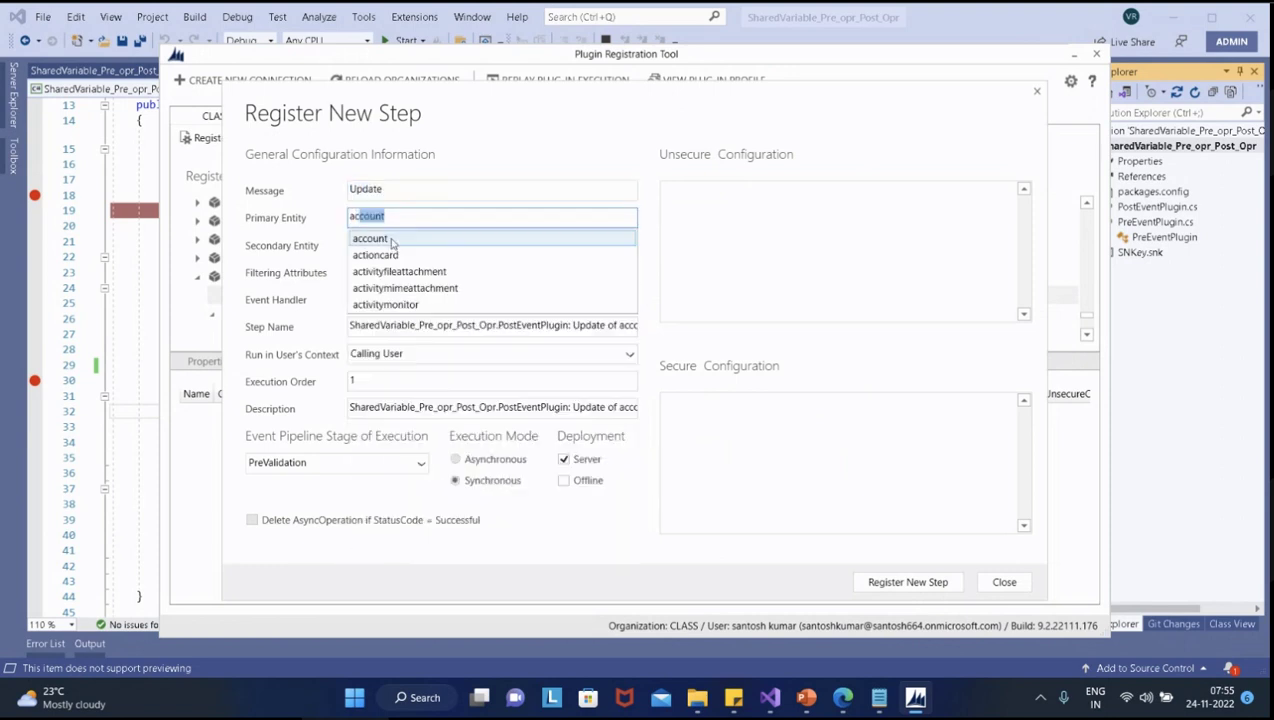
click(392, 240)
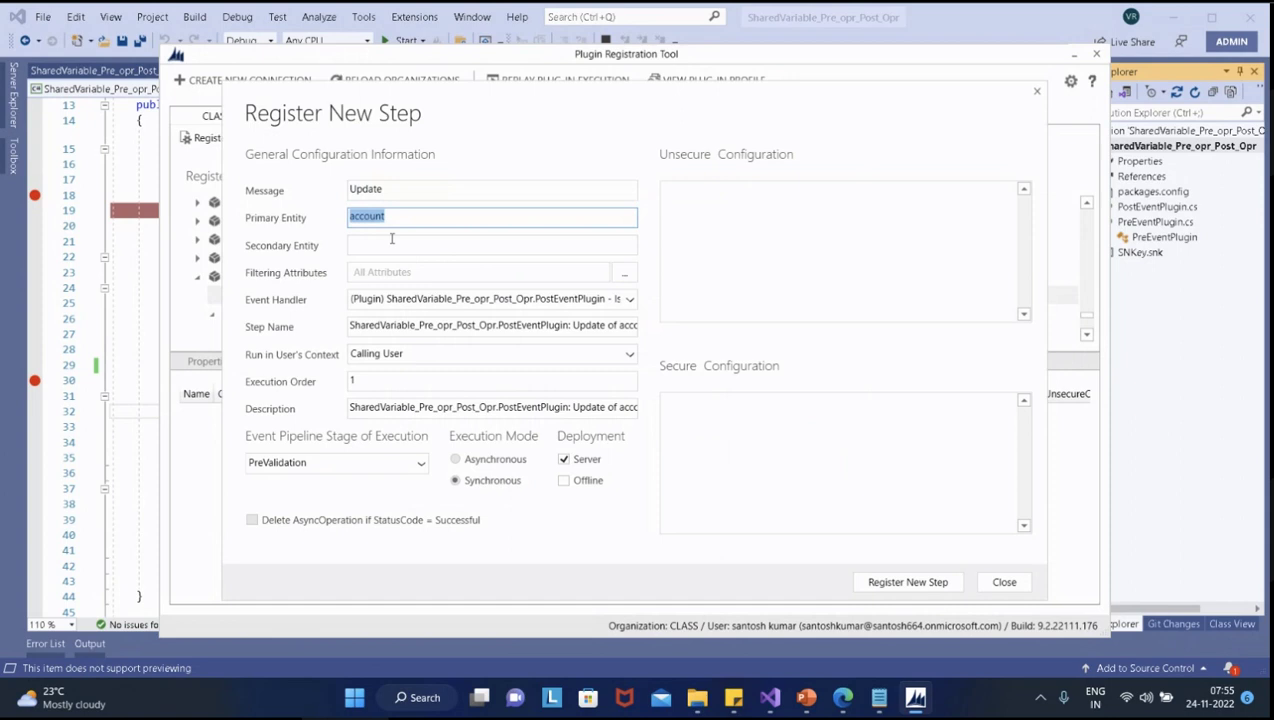
Open the PostEventPlugin step's filtering attributes, deselect them all and select only Main Phone (telephone1)
click(624, 273)
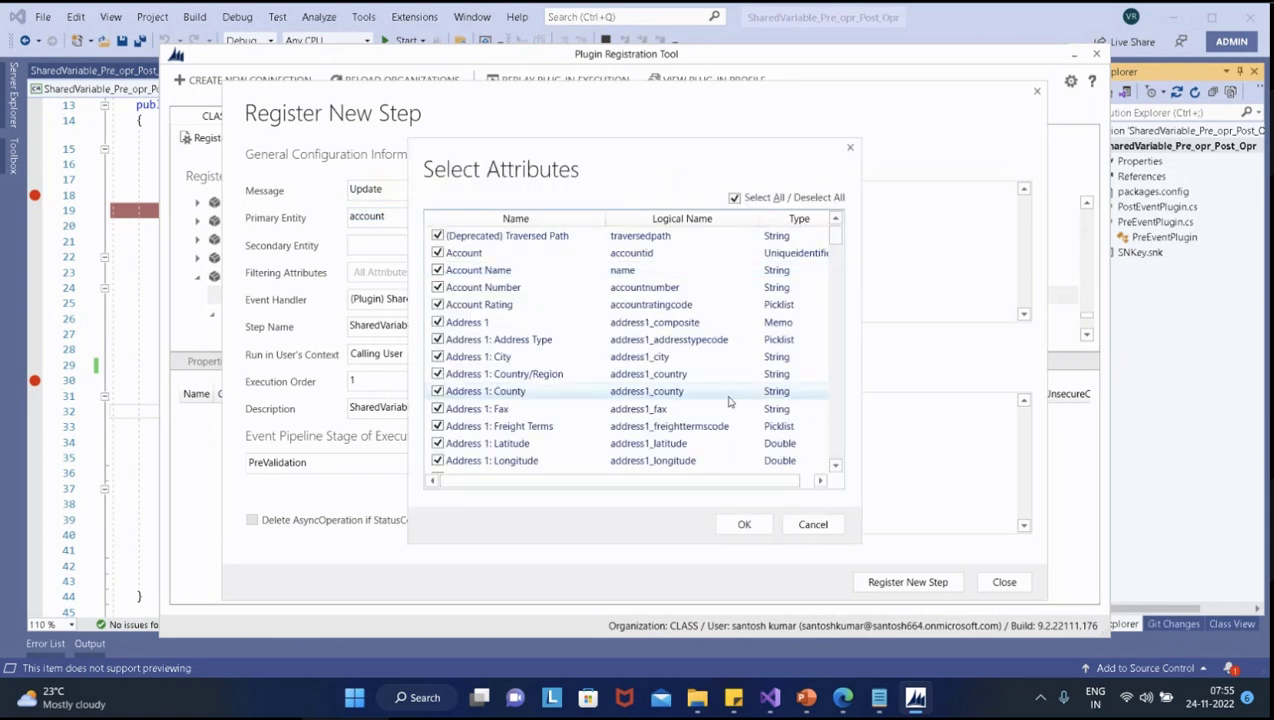
click(735, 198)
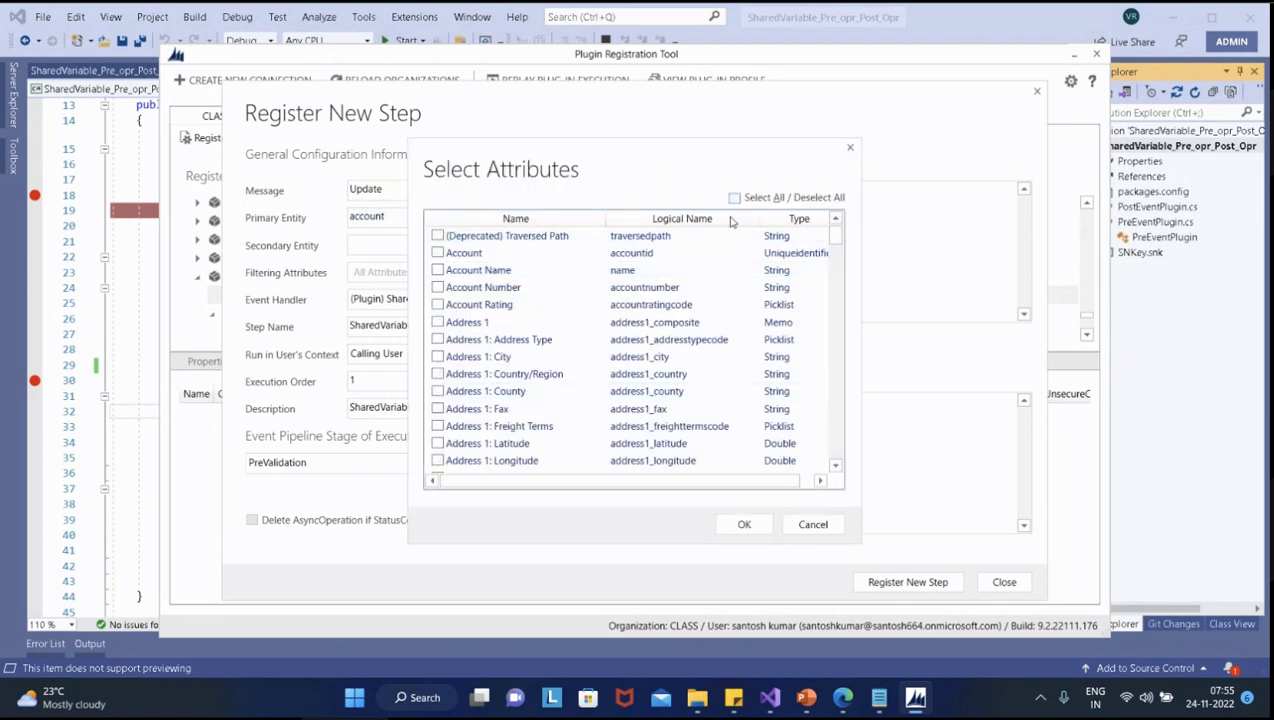
scroll(725, 289, down, 1)
scroll(725, 289, down, 1)
scroll(725, 289, up, 2)
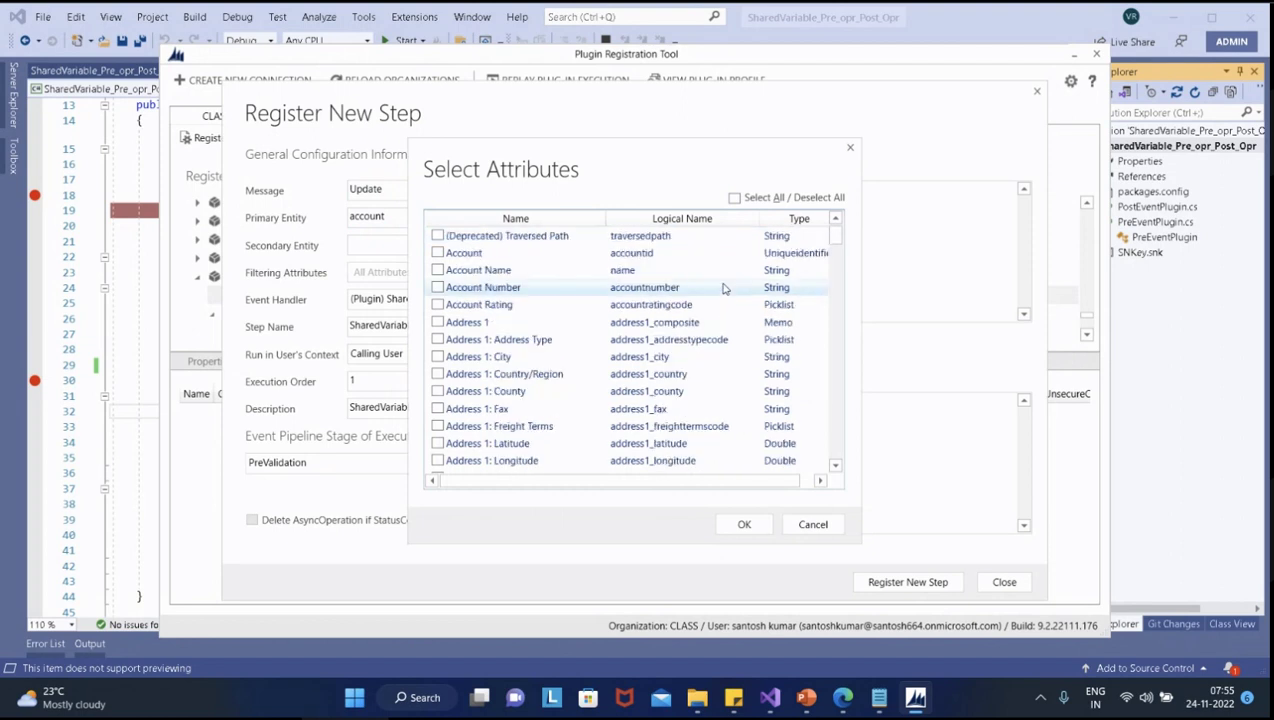
scroll(725, 289, down, 10)
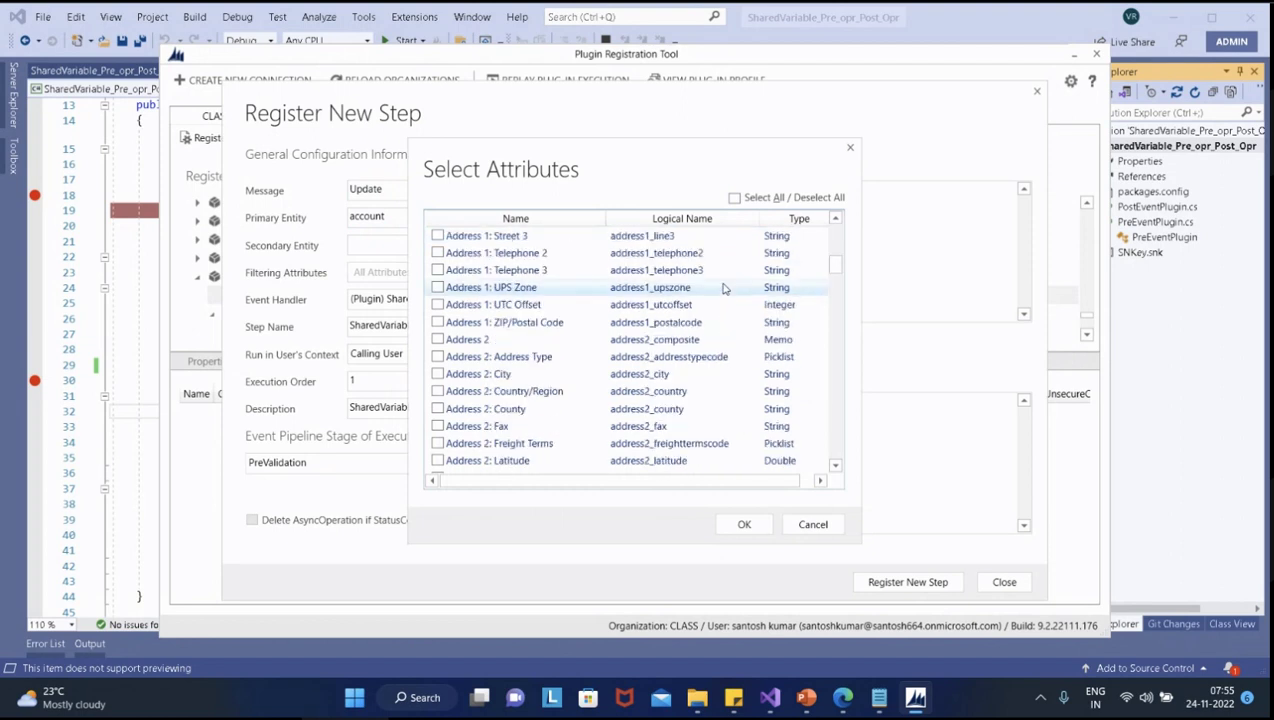
scroll(725, 289, up, 4)
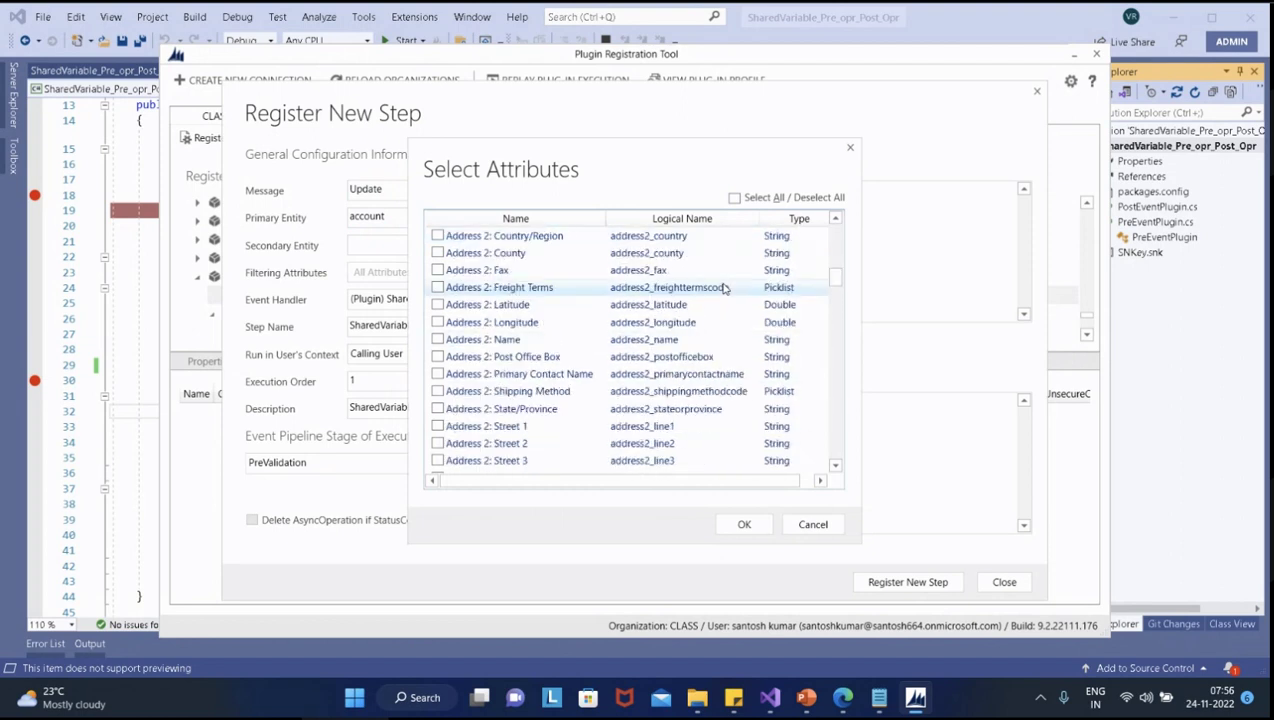
scroll(725, 289, down, 4)
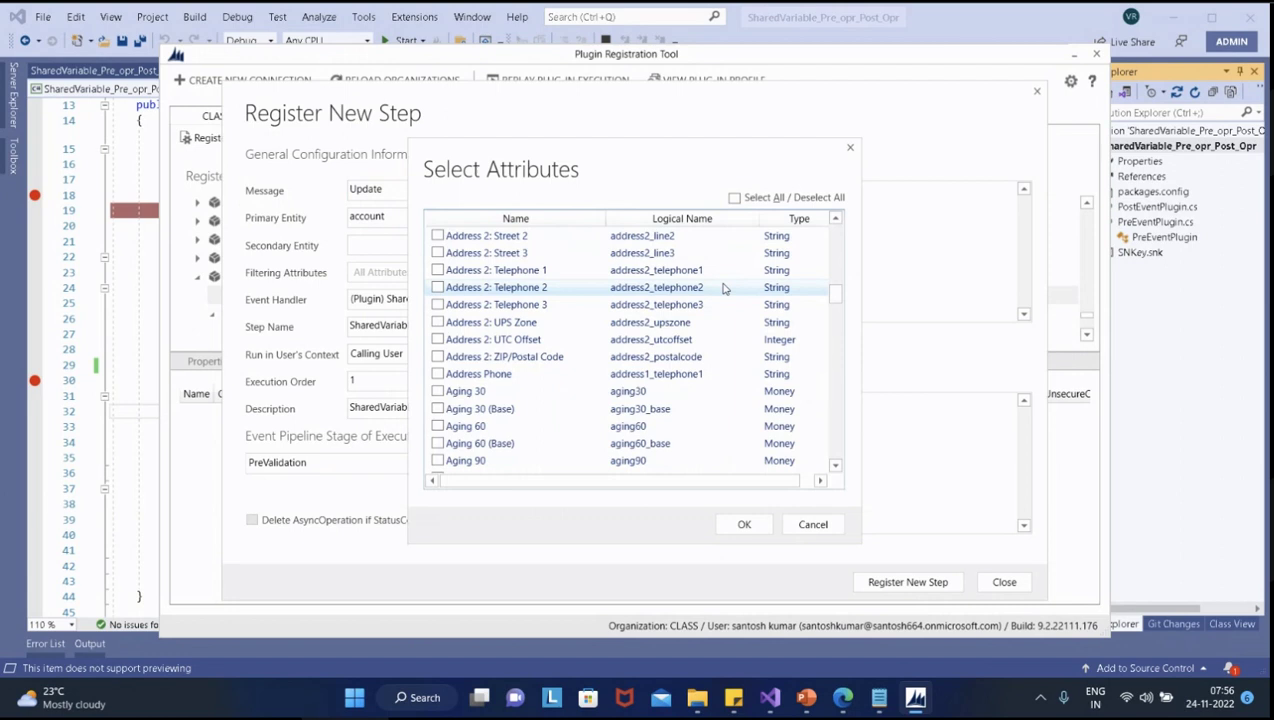
scroll(725, 289, down, 2)
scroll(725, 289, down, 5)
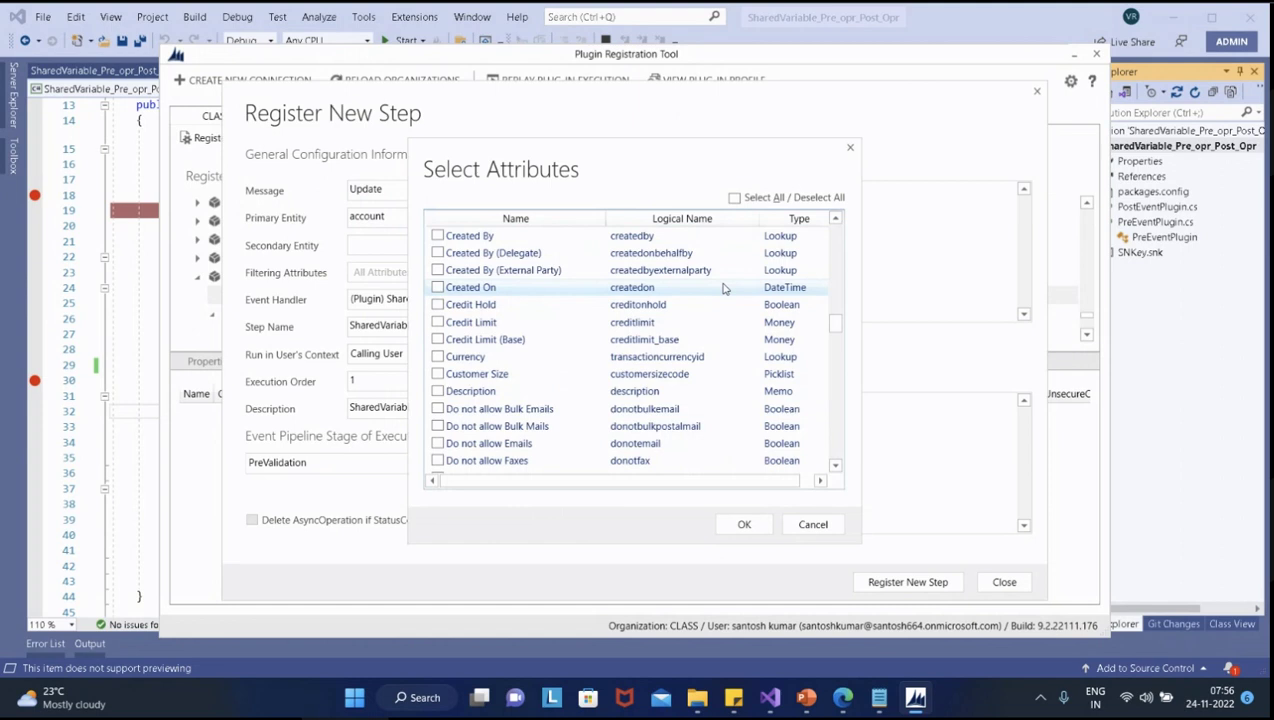
scroll(725, 289, down, 1)
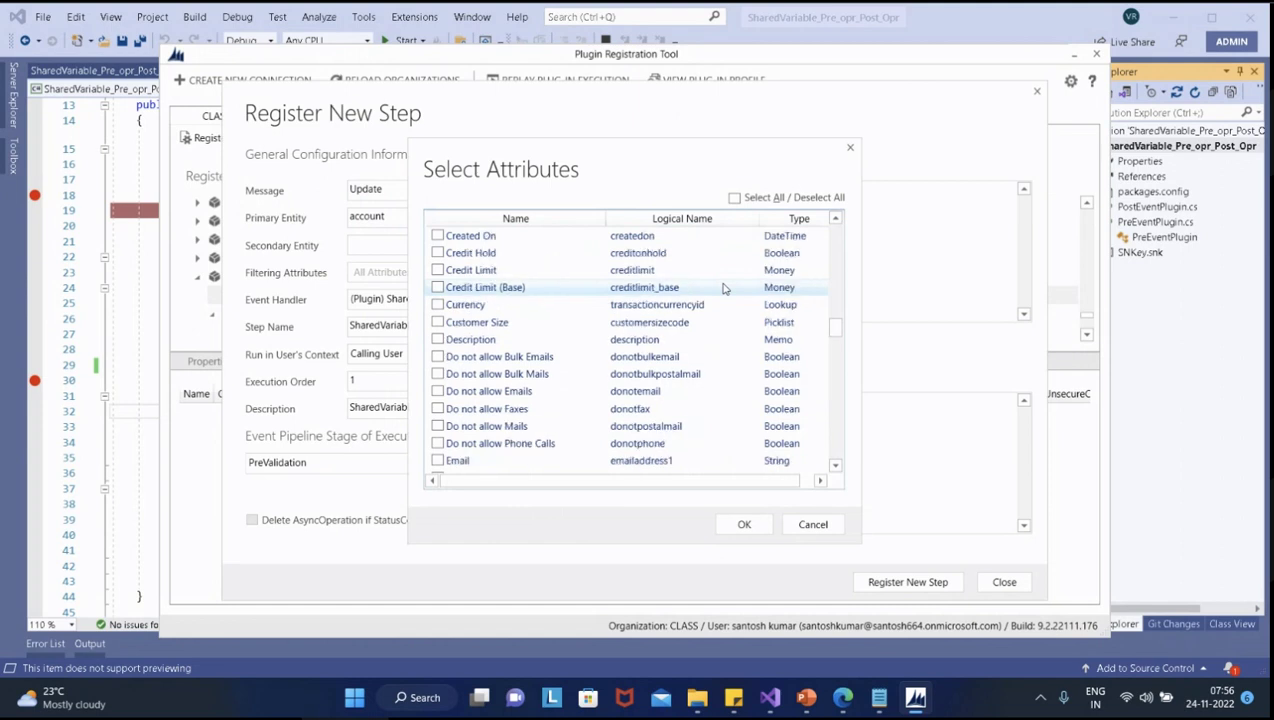
scroll(725, 289, down, 4)
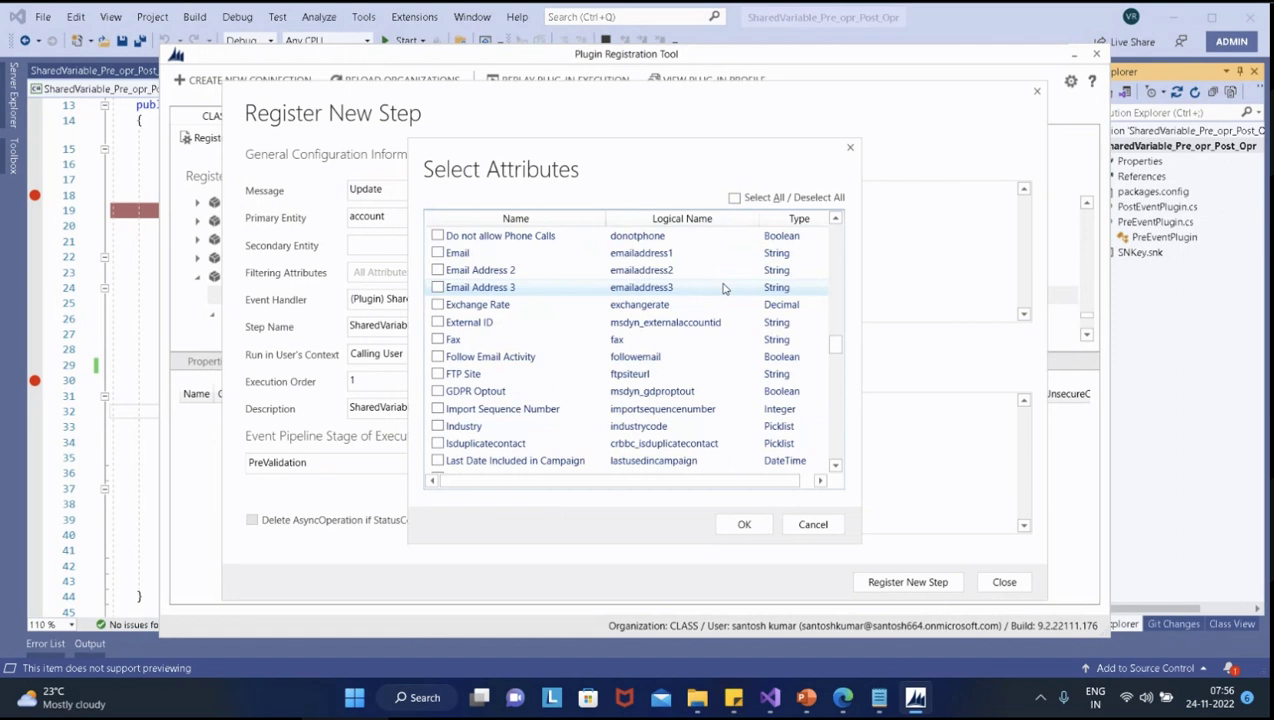
scroll(725, 289, down, 3)
click(437, 356)
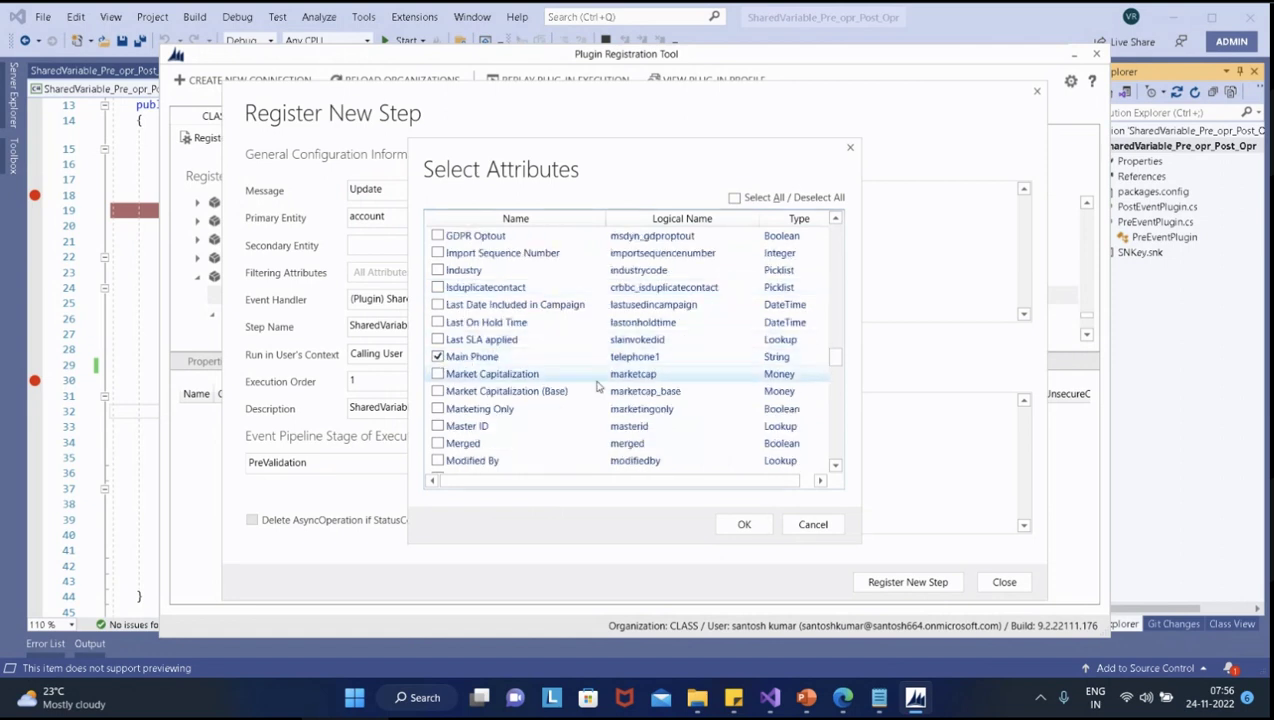
Add new_duplicatecontact (crbbc_new_duplicatecontact) to the attributes selected for the PostEventPlugin step
scroll(728, 376, down, 4)
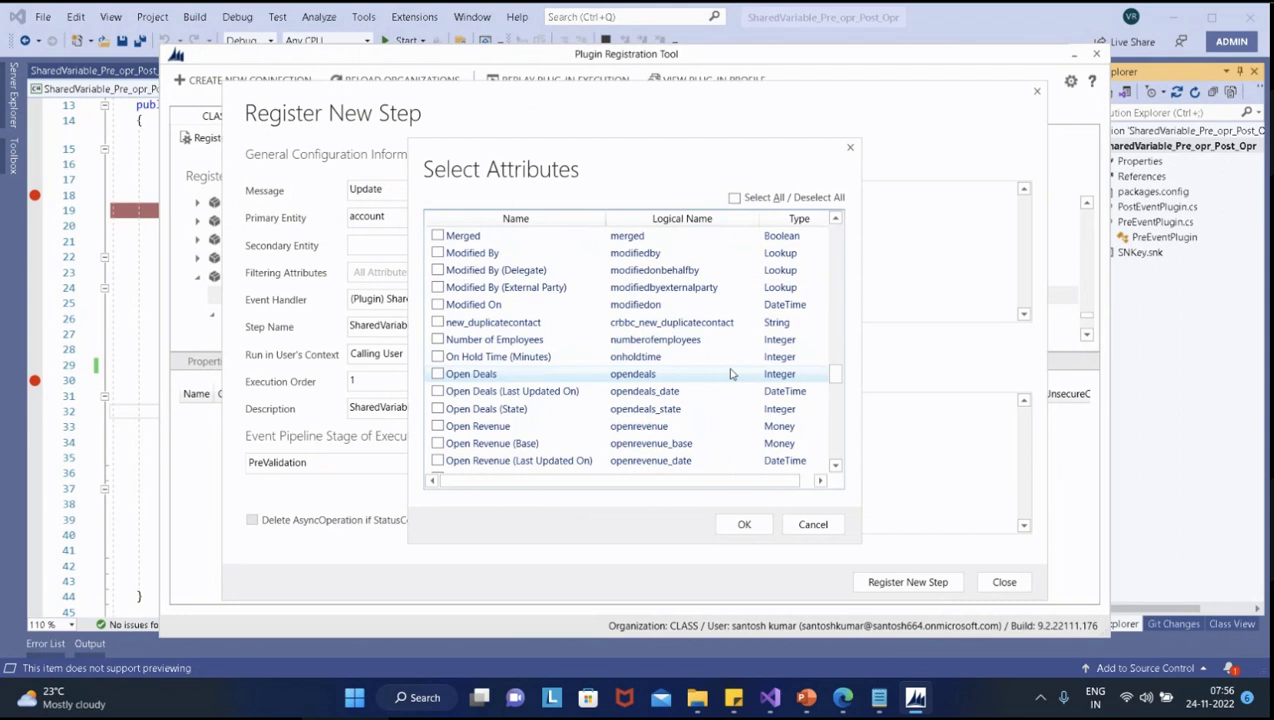
click(437, 323)
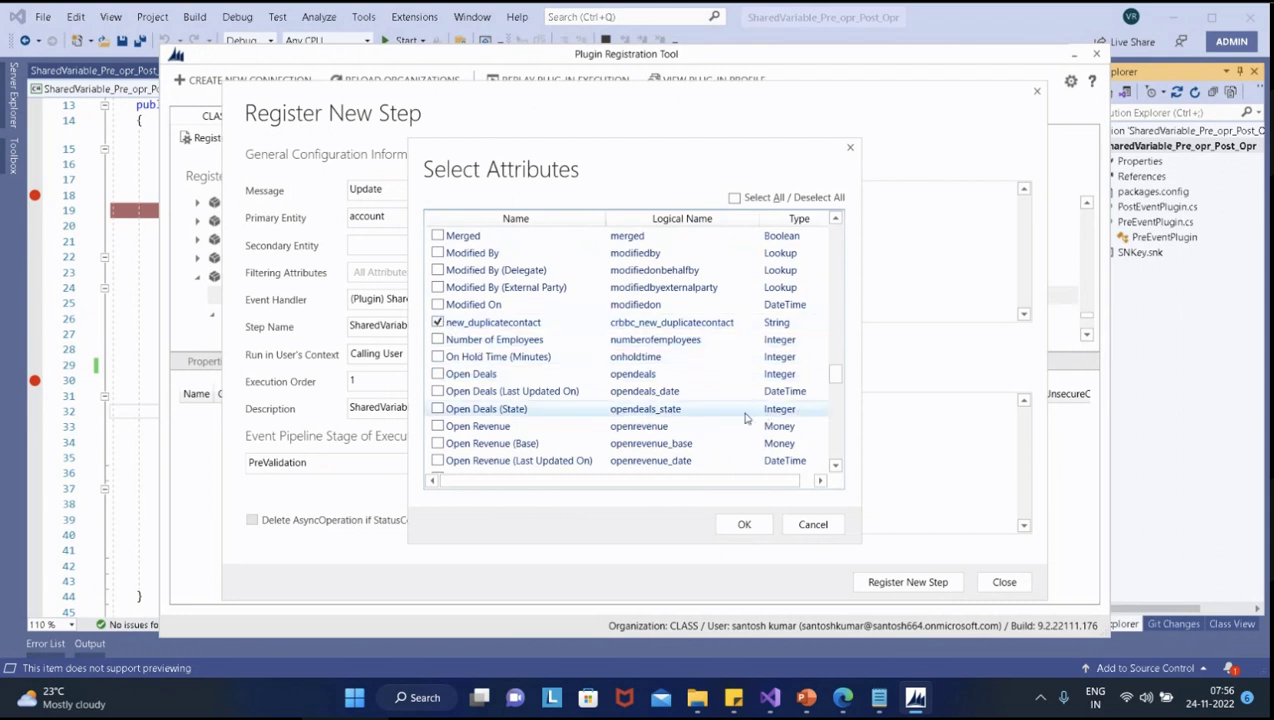
Look through the whole account attribute list to check which attributes are selected and whether another one is needed
scroll(745, 417, down, 8)
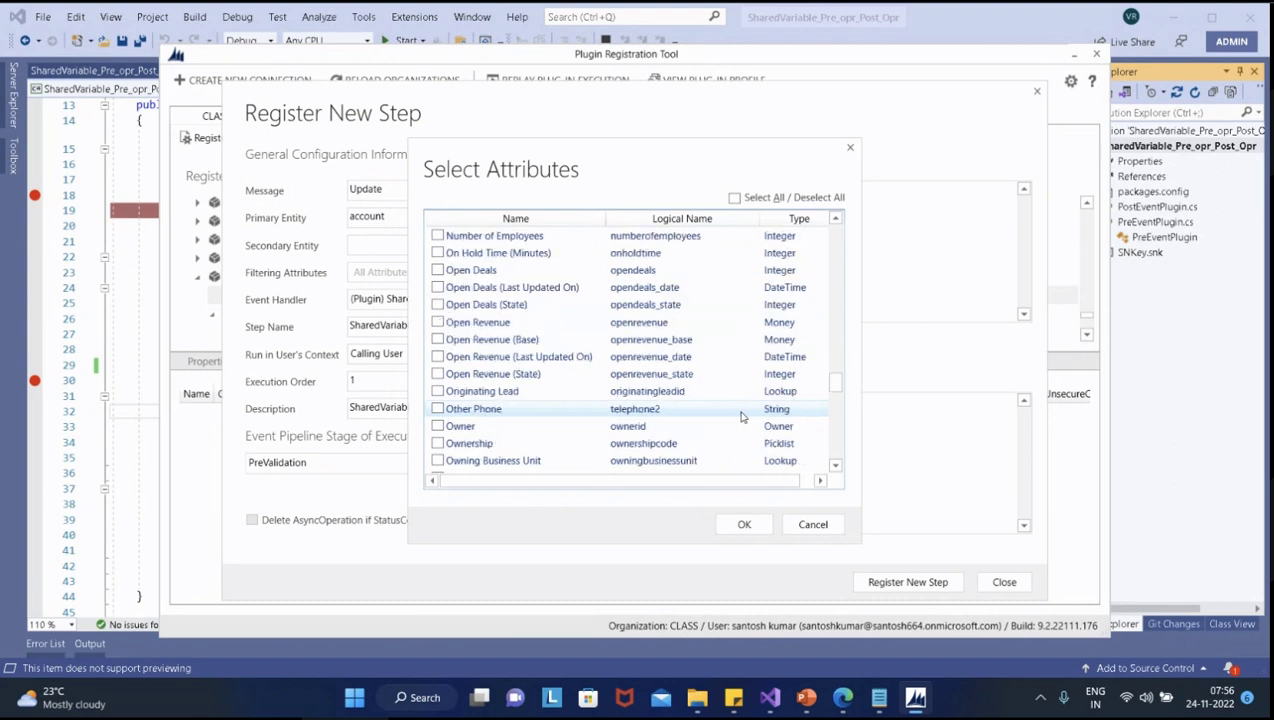
scroll(742, 417, down, 8)
scroll(742, 417, up, 14)
scroll(742, 417, up, 20)
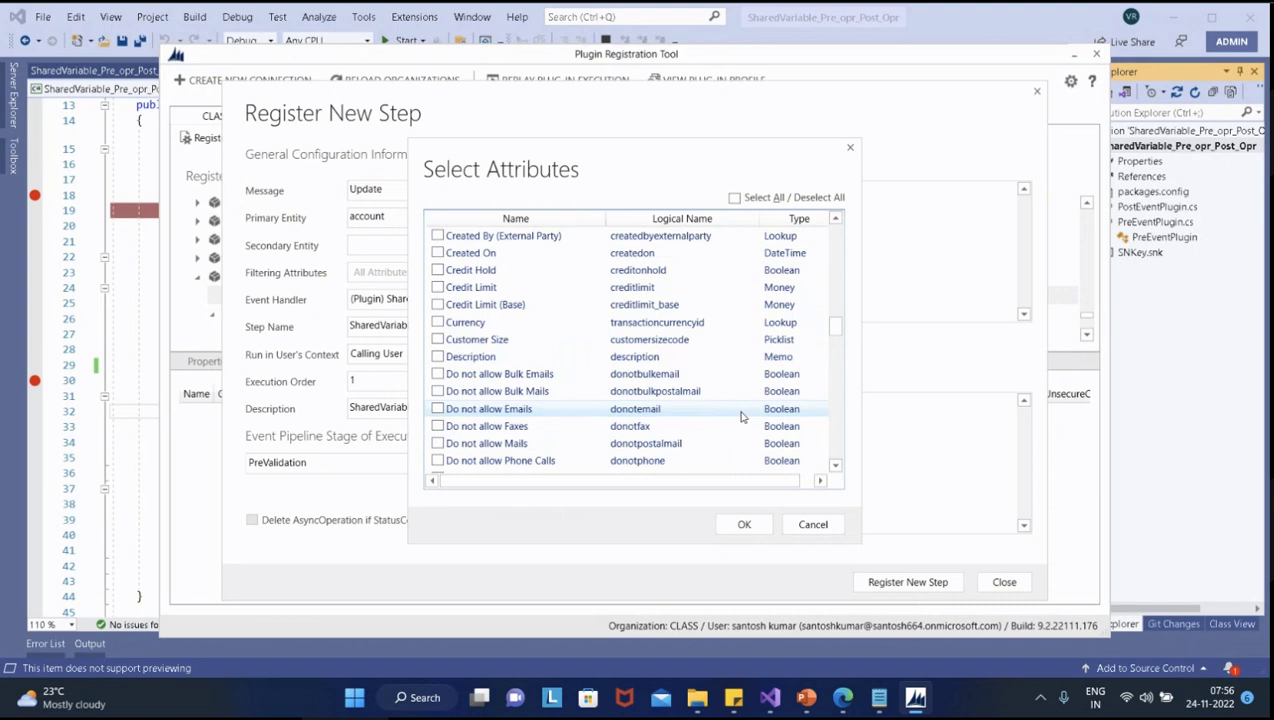
scroll(742, 417, up, 6)
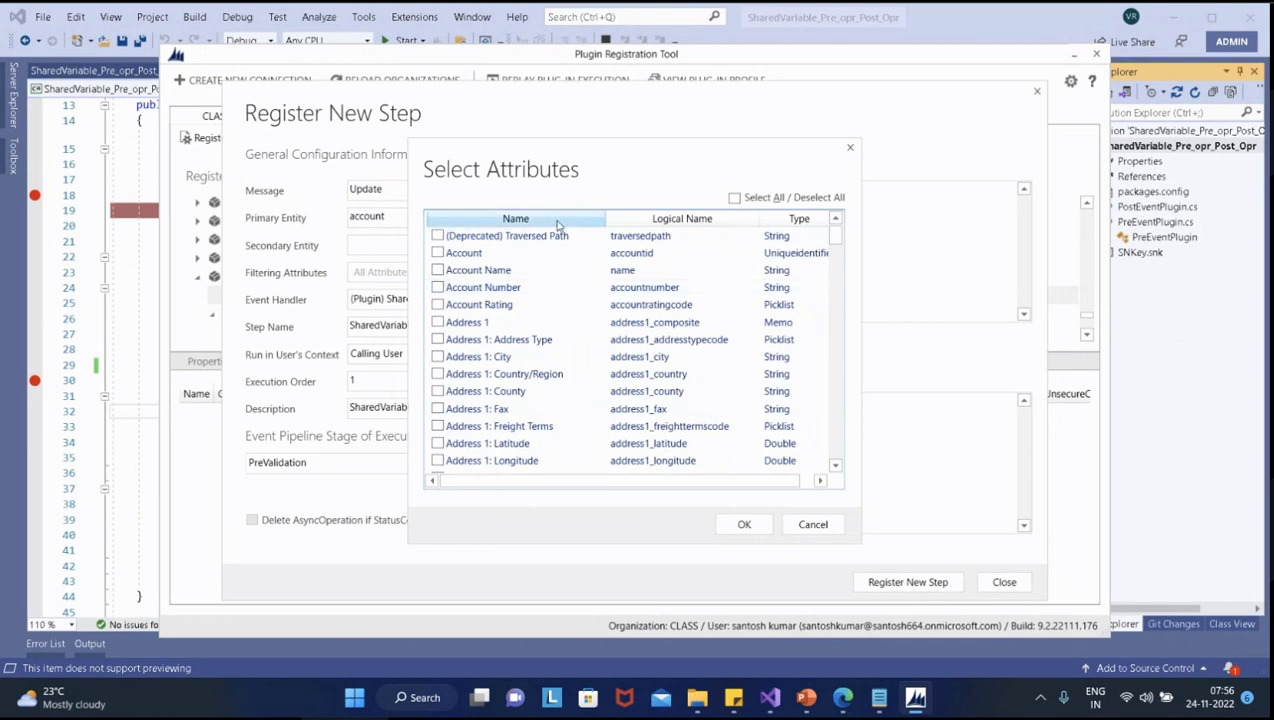
scroll(737, 280, down, 20)
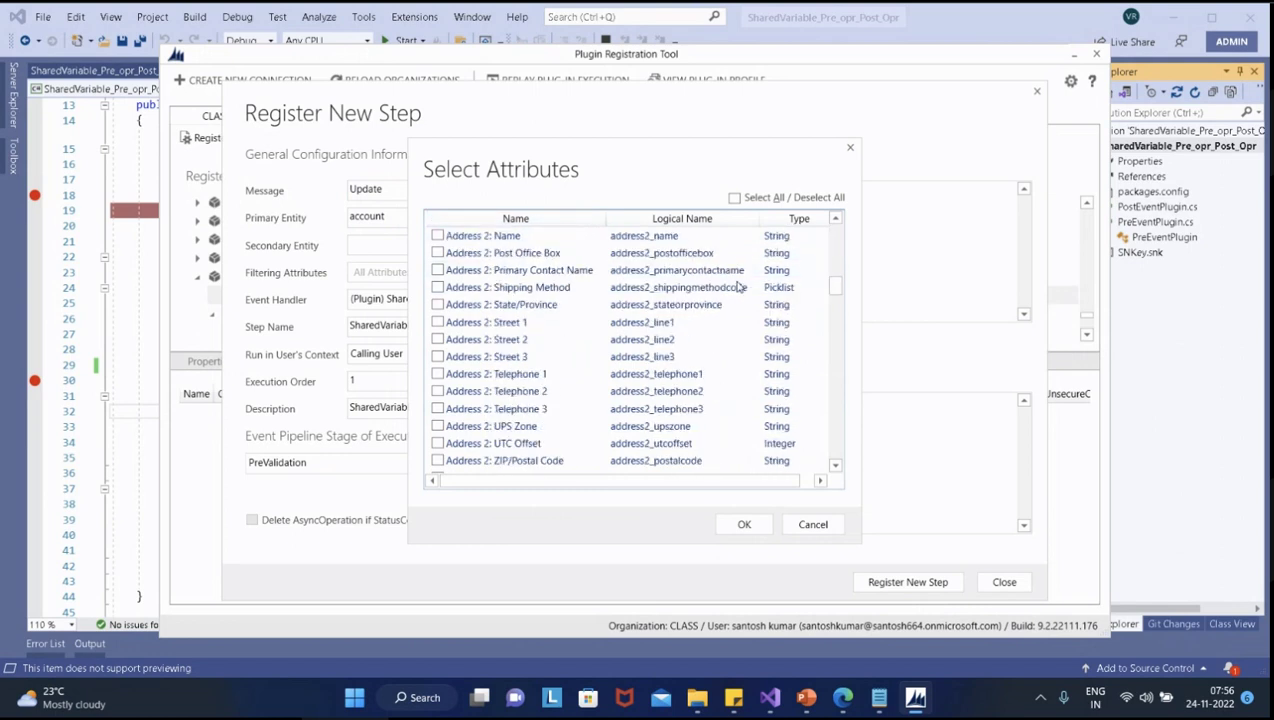
scroll(737, 289, down, 5)
scroll(737, 290, down, 4)
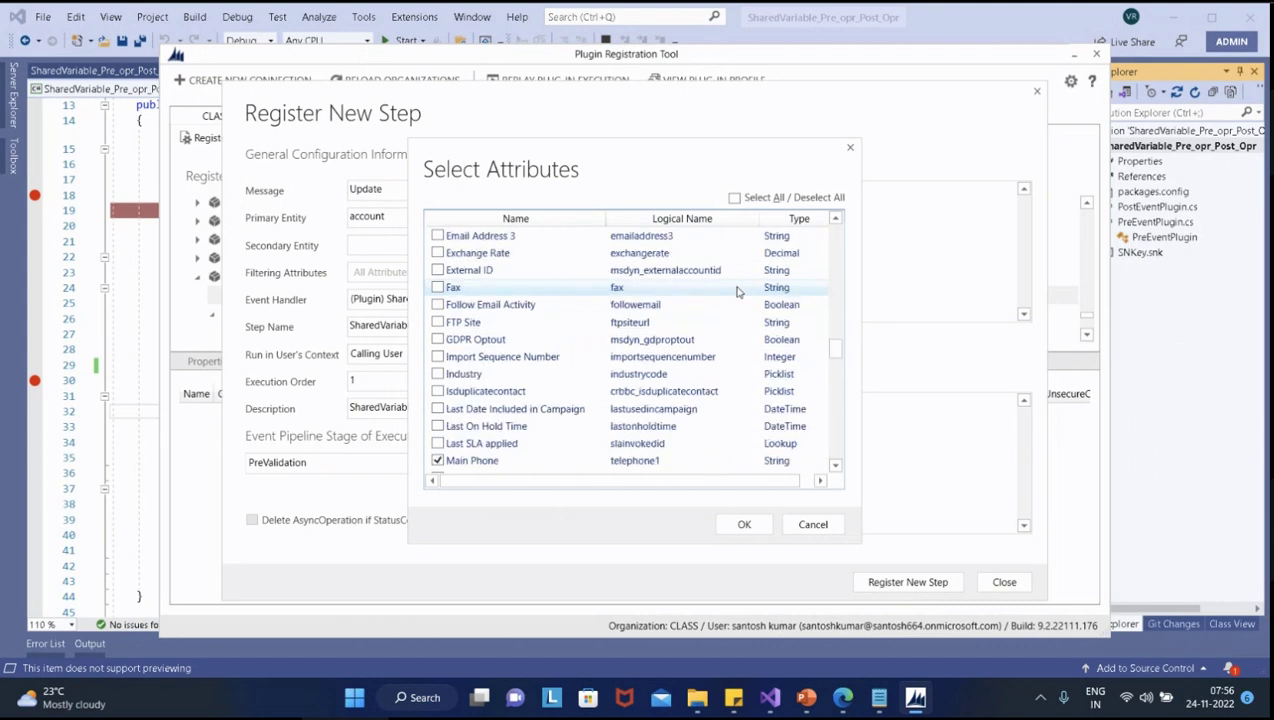
scroll(737, 291, down, 3)
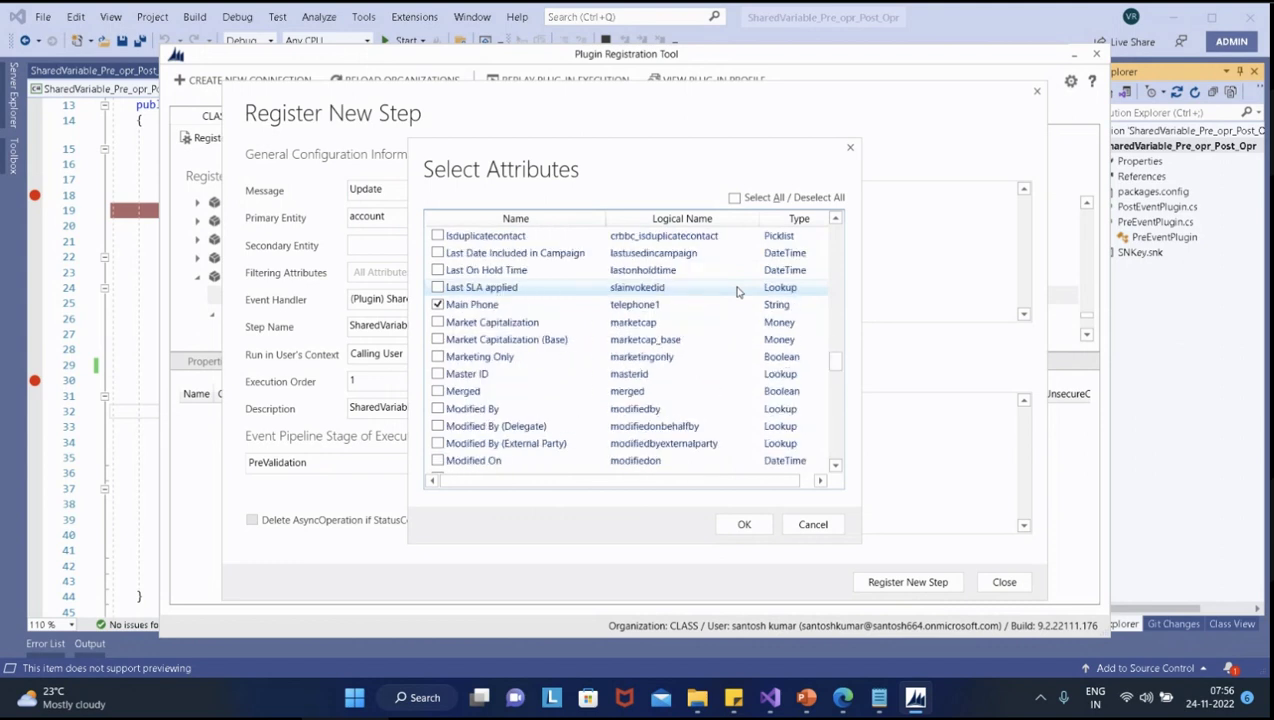
scroll(737, 291, down, 10)
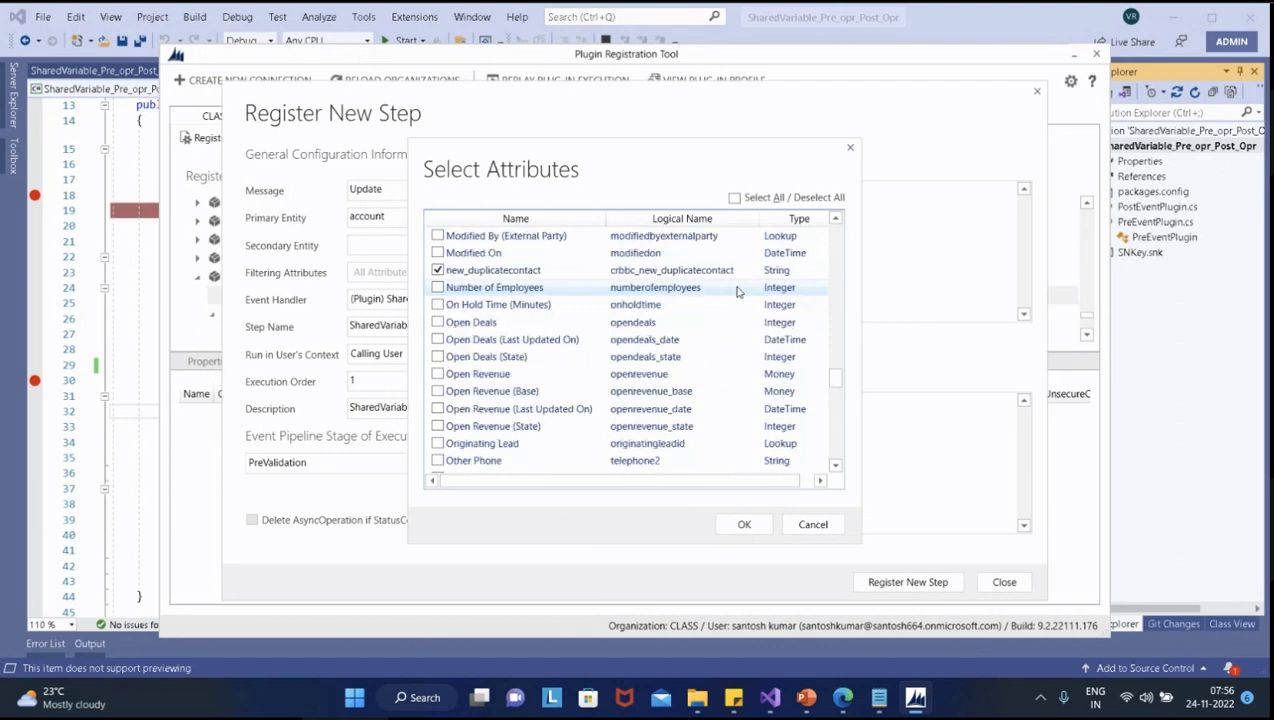
scroll(737, 291, down, 15)
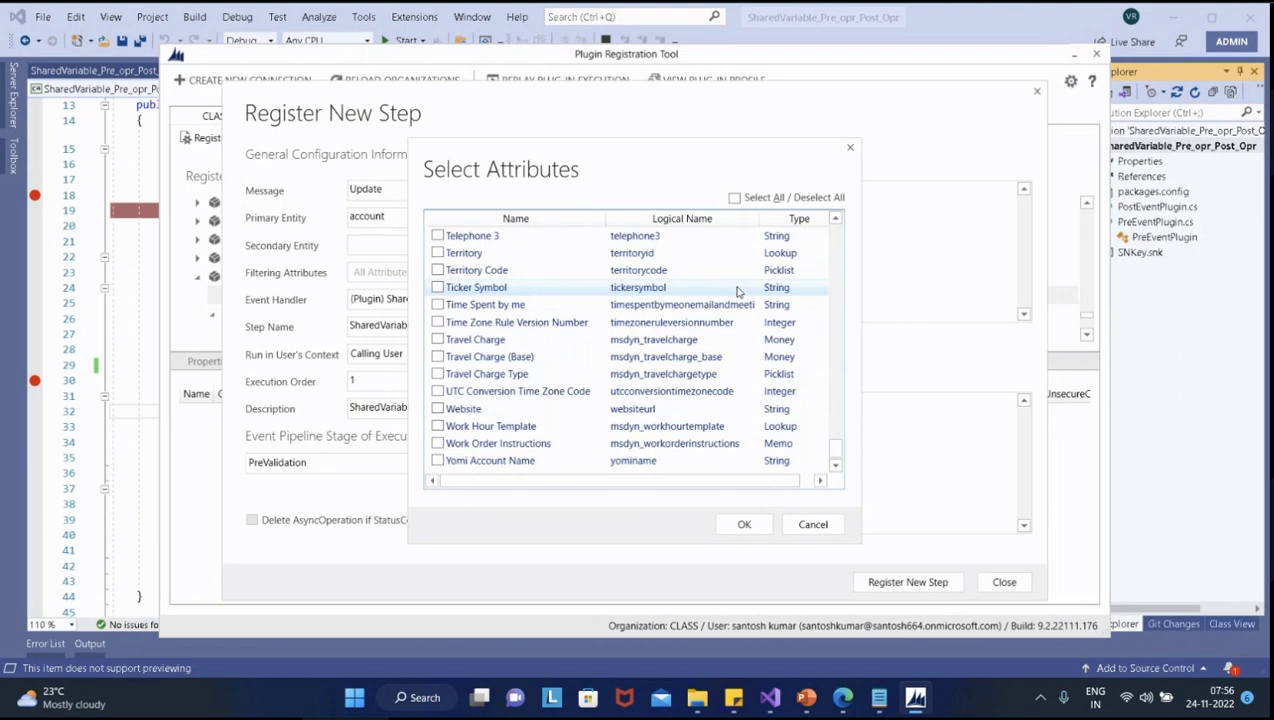
scroll(737, 291, up, 3)
scroll(737, 291, up, 20)
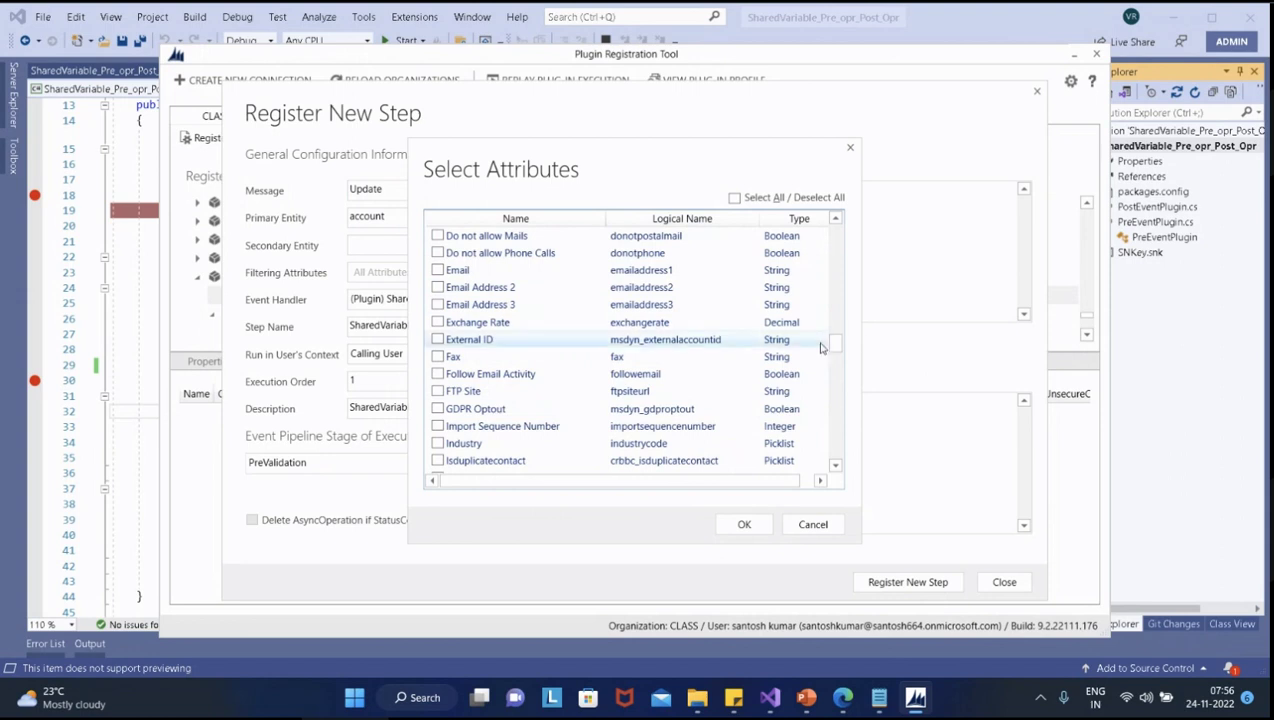
drag(835, 345, 851, 215)
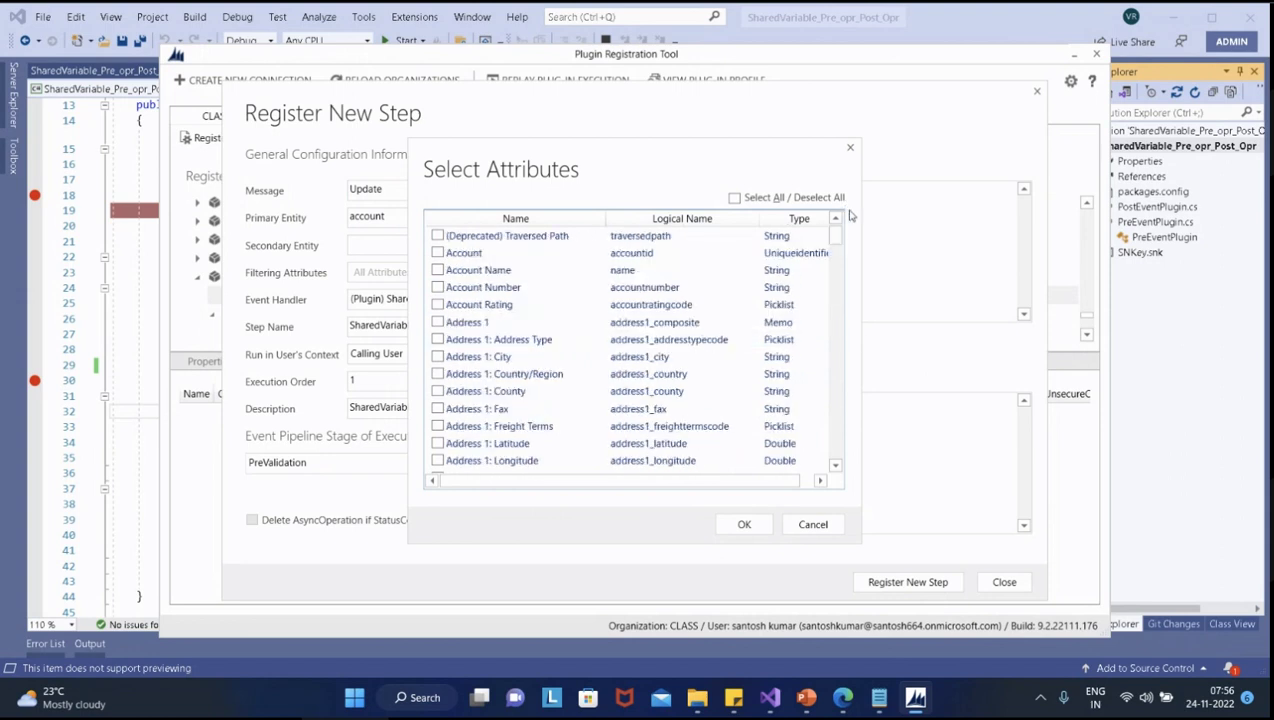
scroll(744, 305, down, 1)
scroll(744, 307, down, 10)
scroll(746, 318, up, 11)
scroll(746, 318, down, 8)
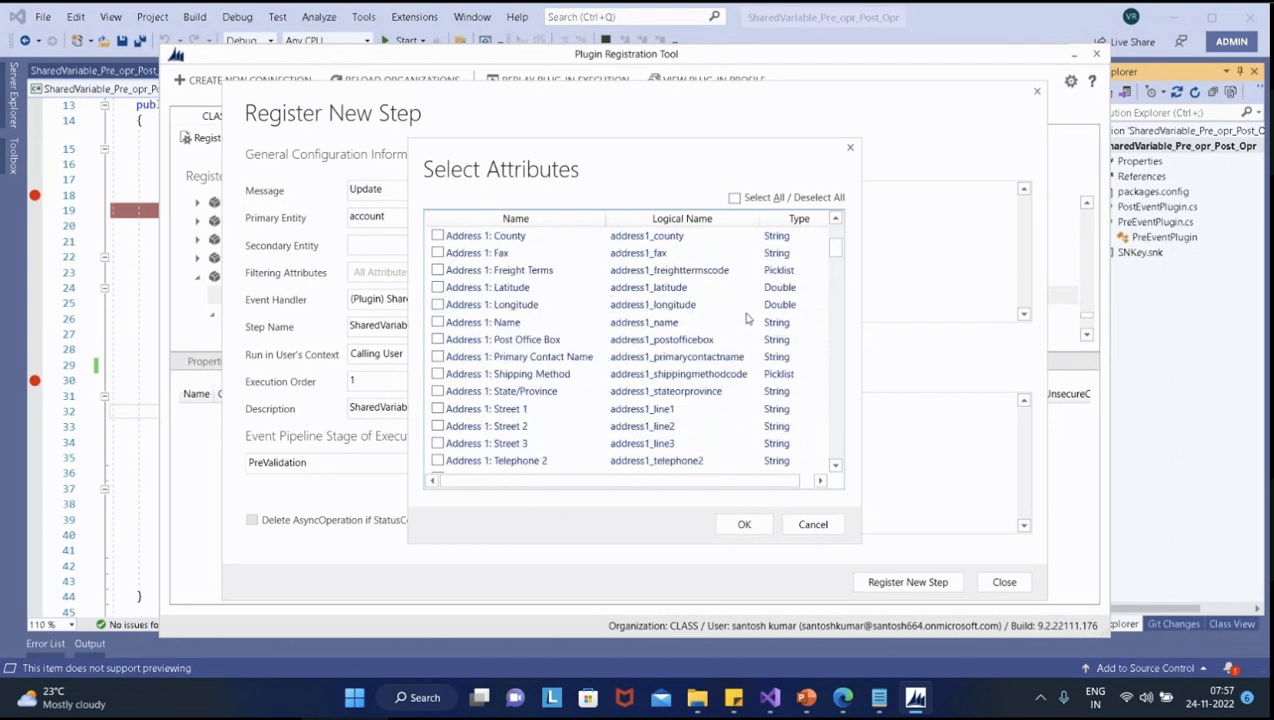
scroll(765, 333, down, 8)
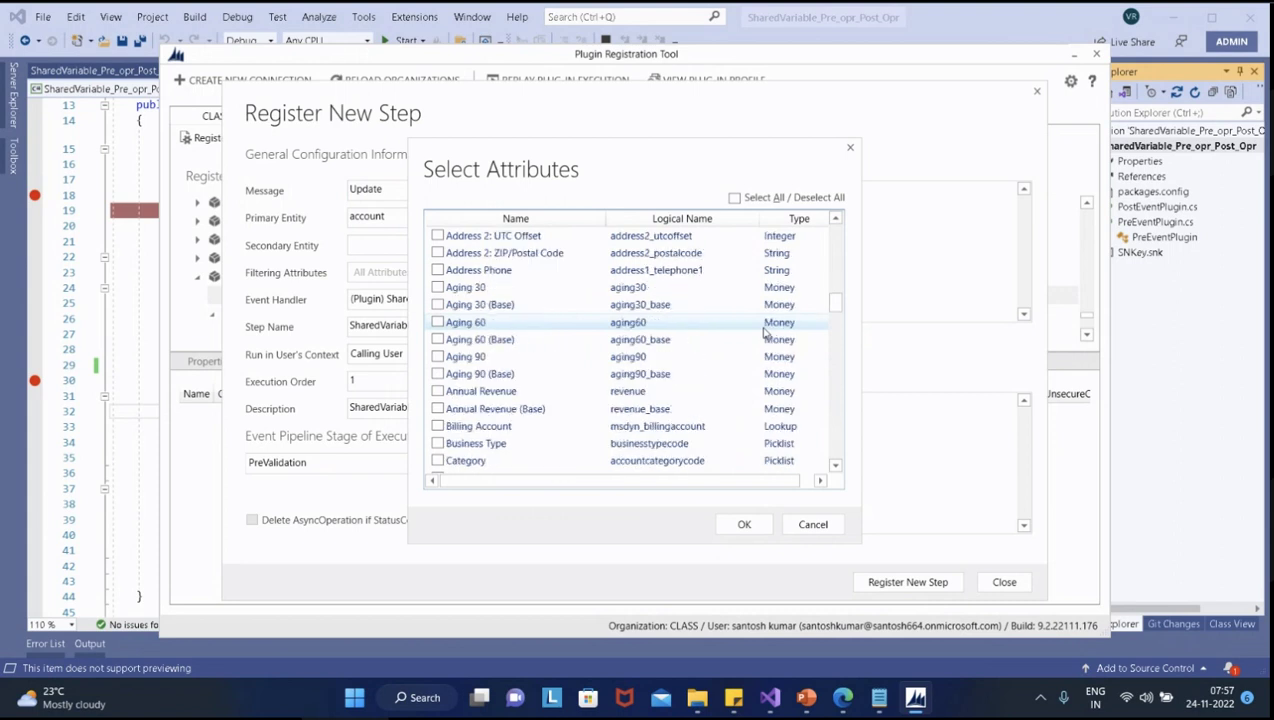
scroll(765, 333, down, 3)
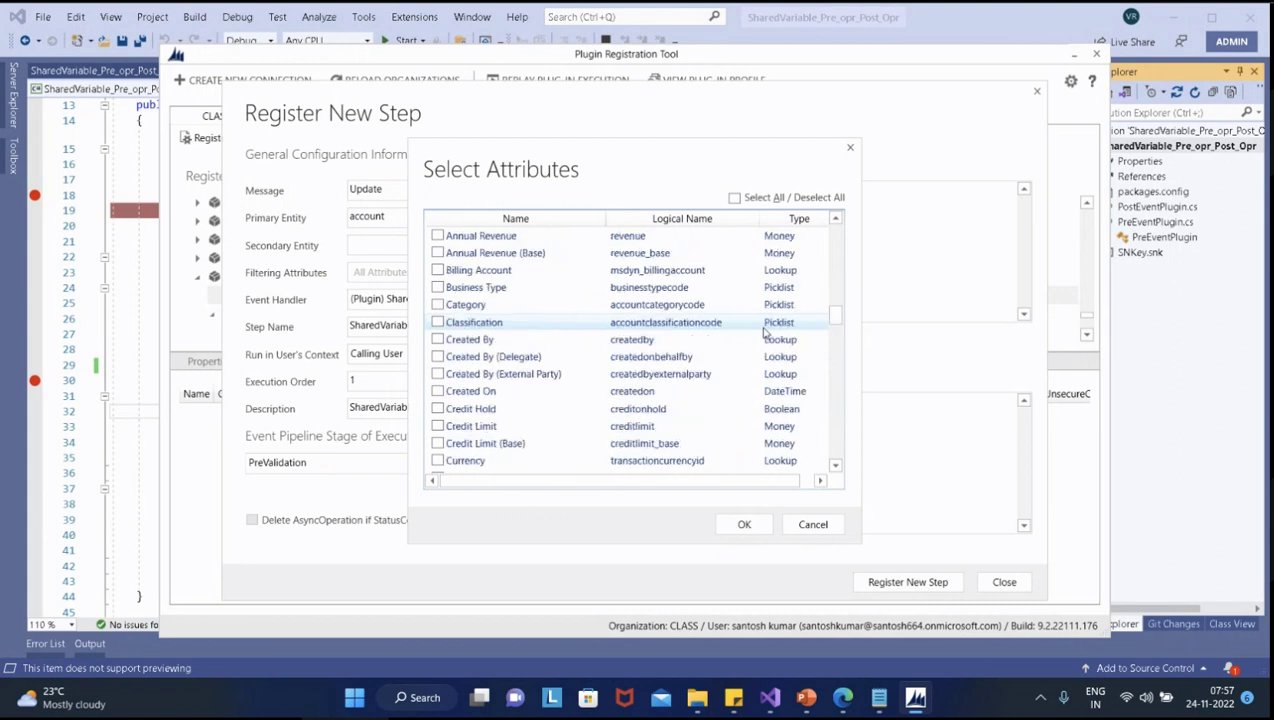
scroll(765, 333, down, 3)
scroll(765, 333, down, 4)
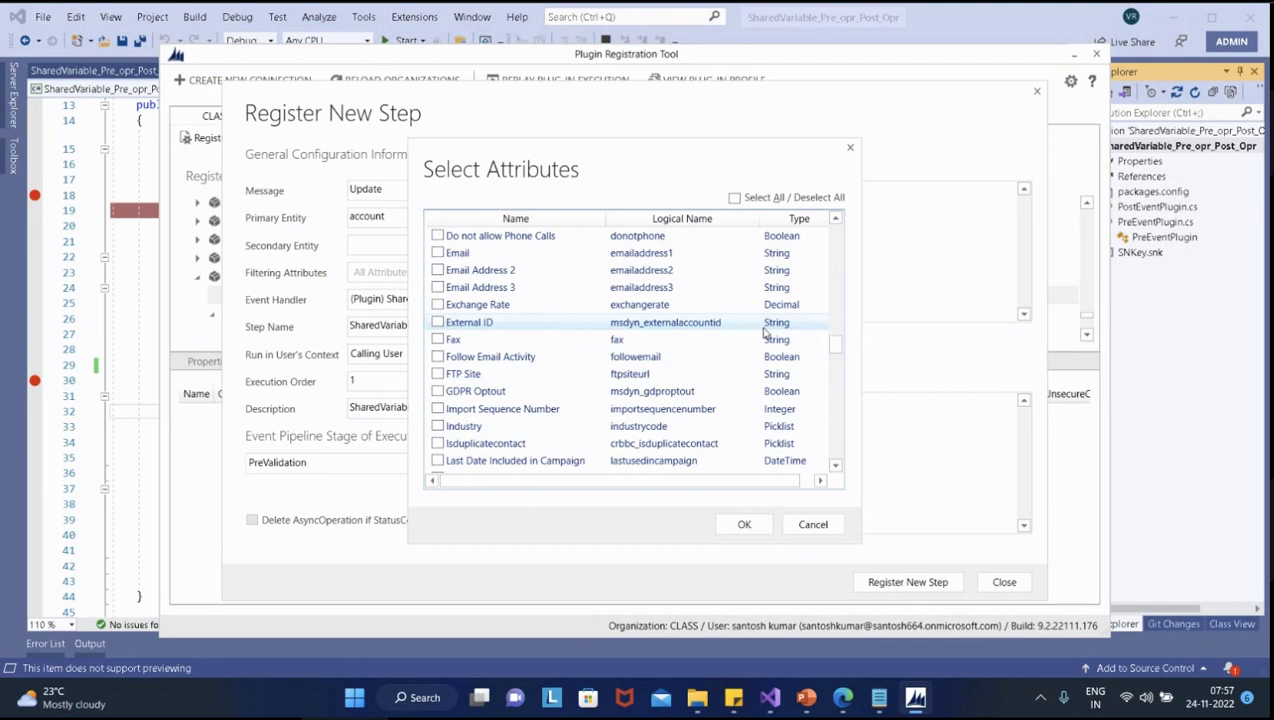
scroll(765, 333, down, 2)
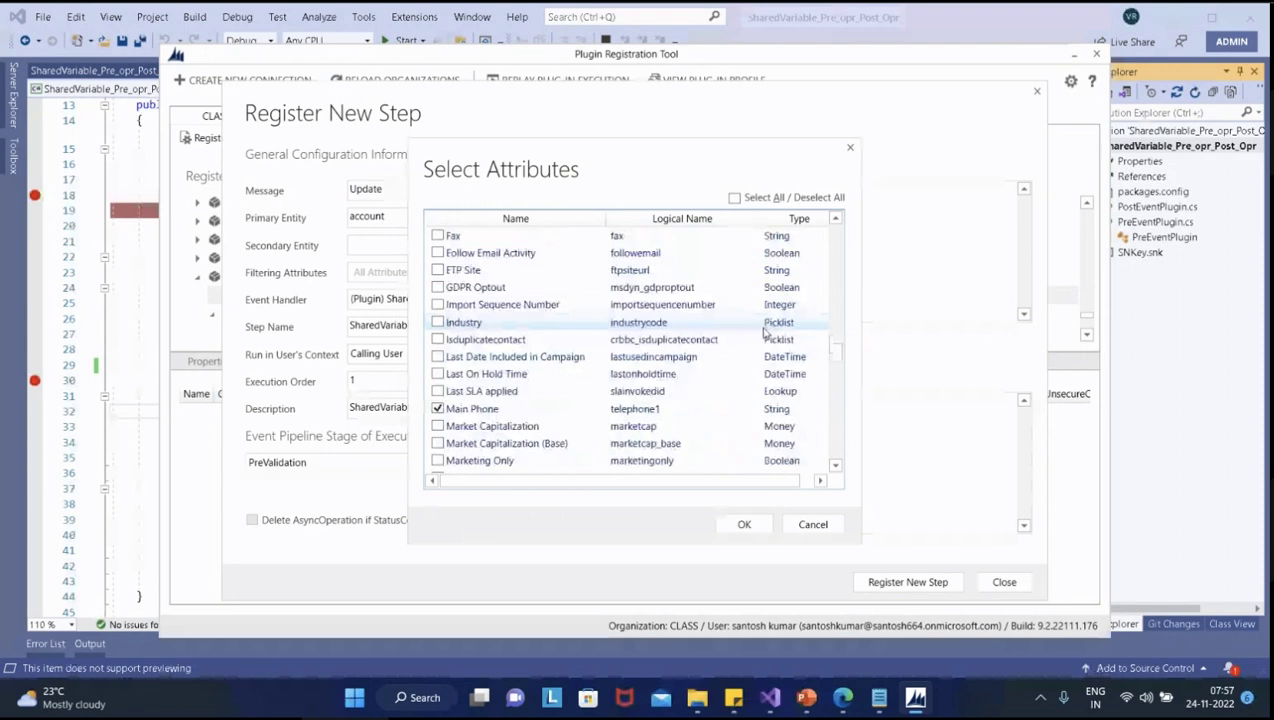
scroll(765, 333, down, 5)
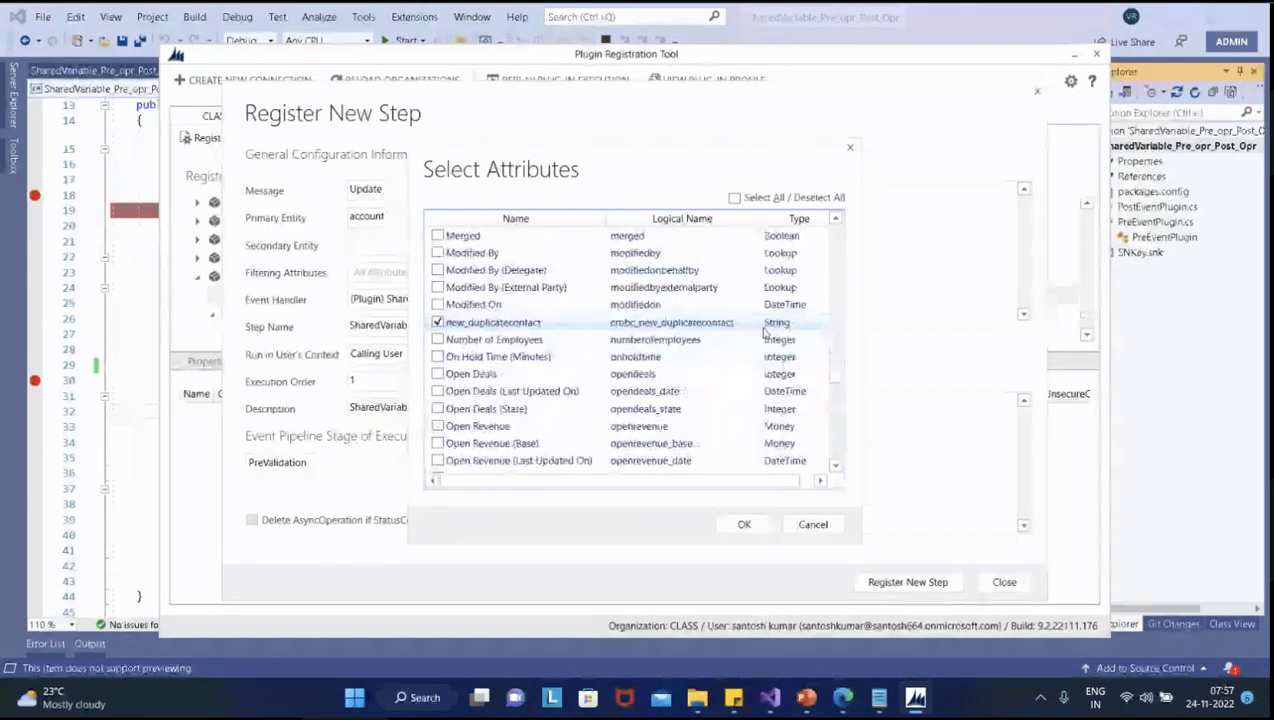
scroll(765, 333, down, 20)
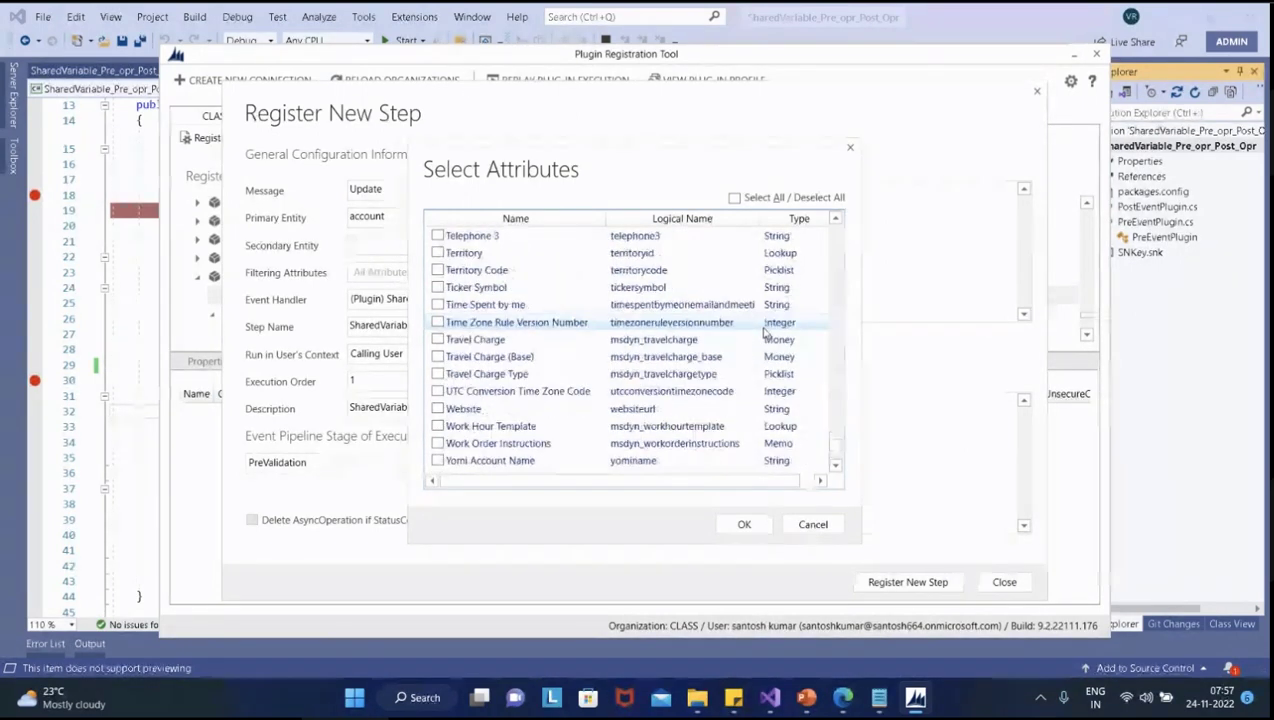
scroll(765, 333, up, 4)
Accept the filtering attributes and set the PostEventPlugin step's event pipeline stage of execution to PostOperation
click(743, 524)
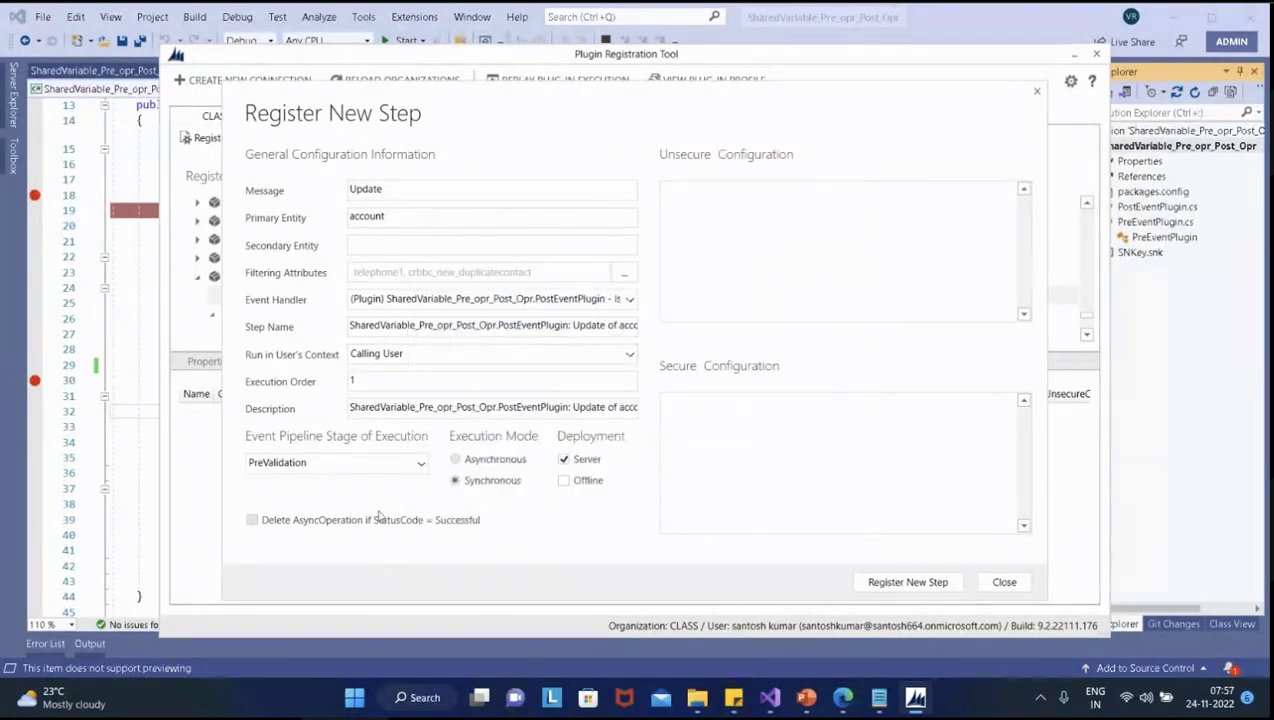
click(346, 465)
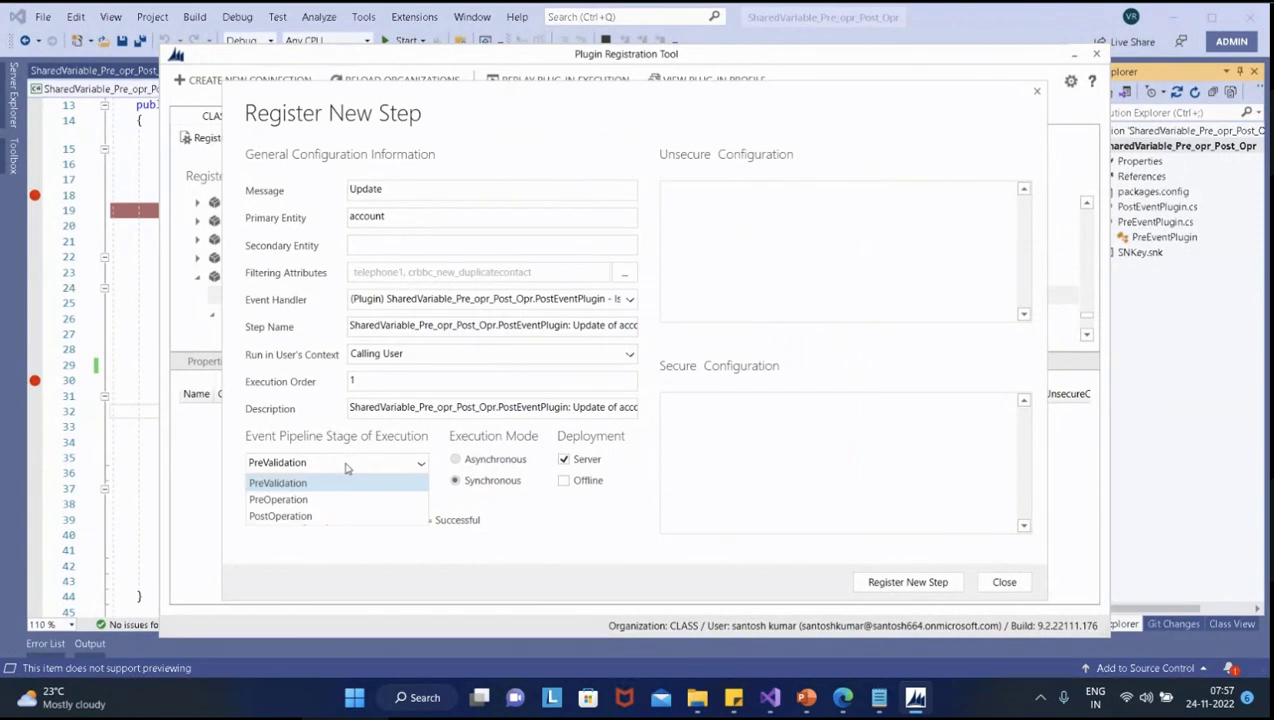
click(320, 516)
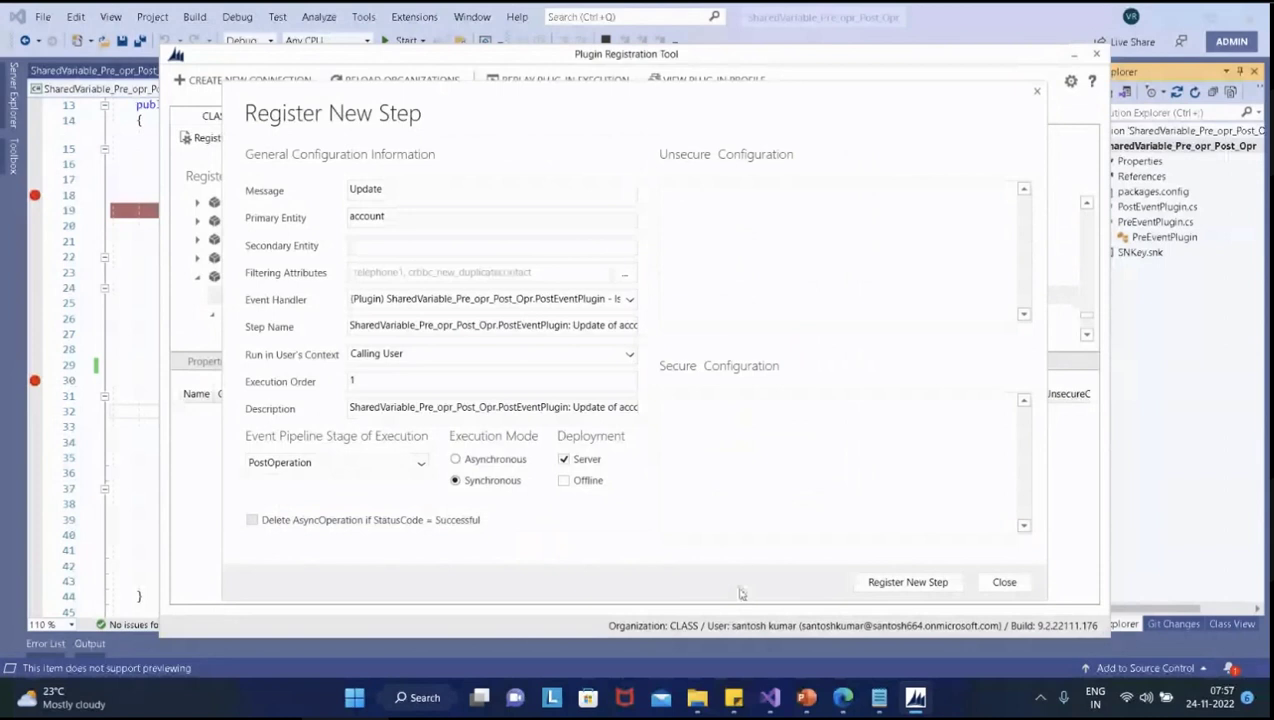
Register the PostEventPlugin step for the account Update message, review the registered steps and return to Visual Studio
click(908, 582)
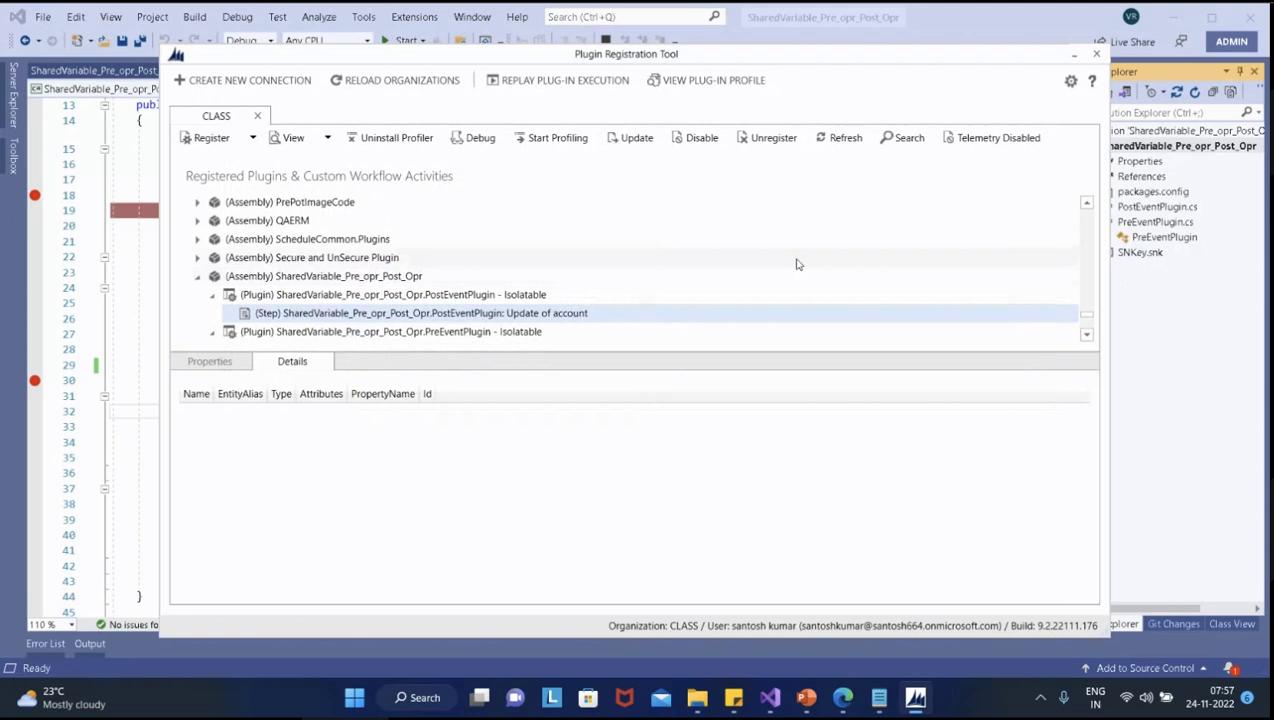
scroll(797, 264, down, 1)
scroll(797, 264, up, 1)
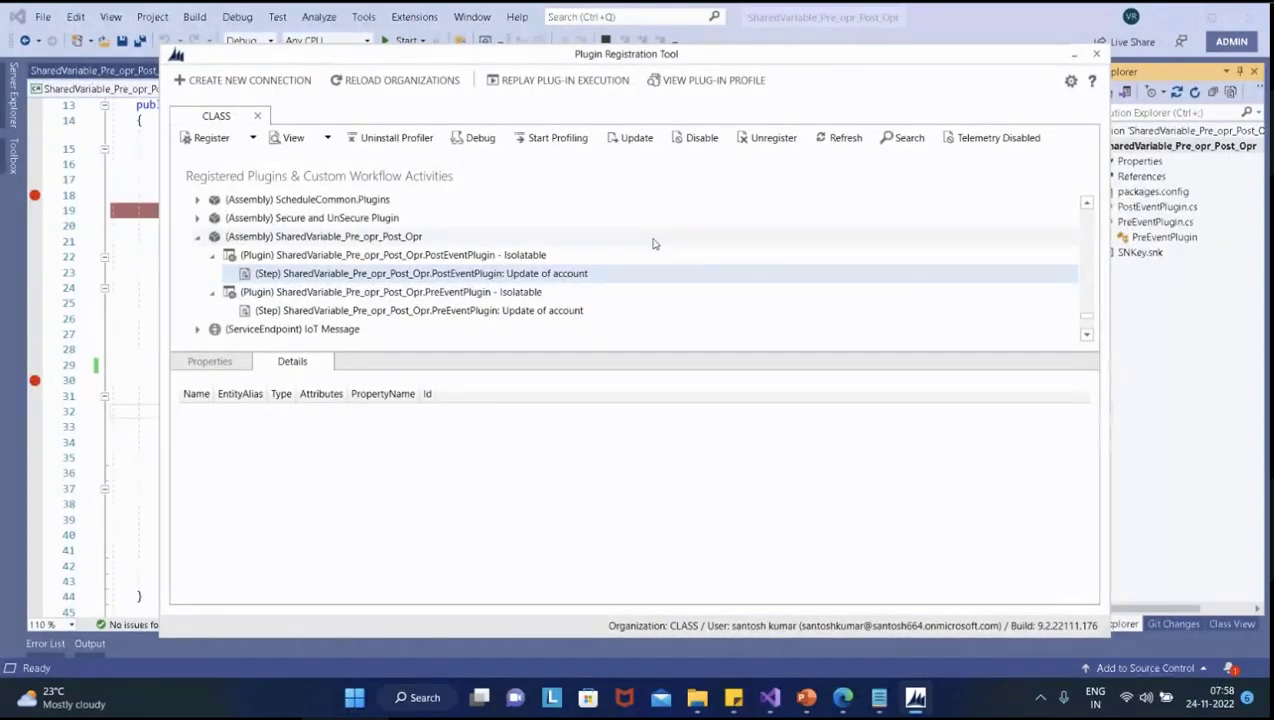
scroll(674, 276, down, 1)
scroll(674, 276, up, 1)
click(1073, 53)
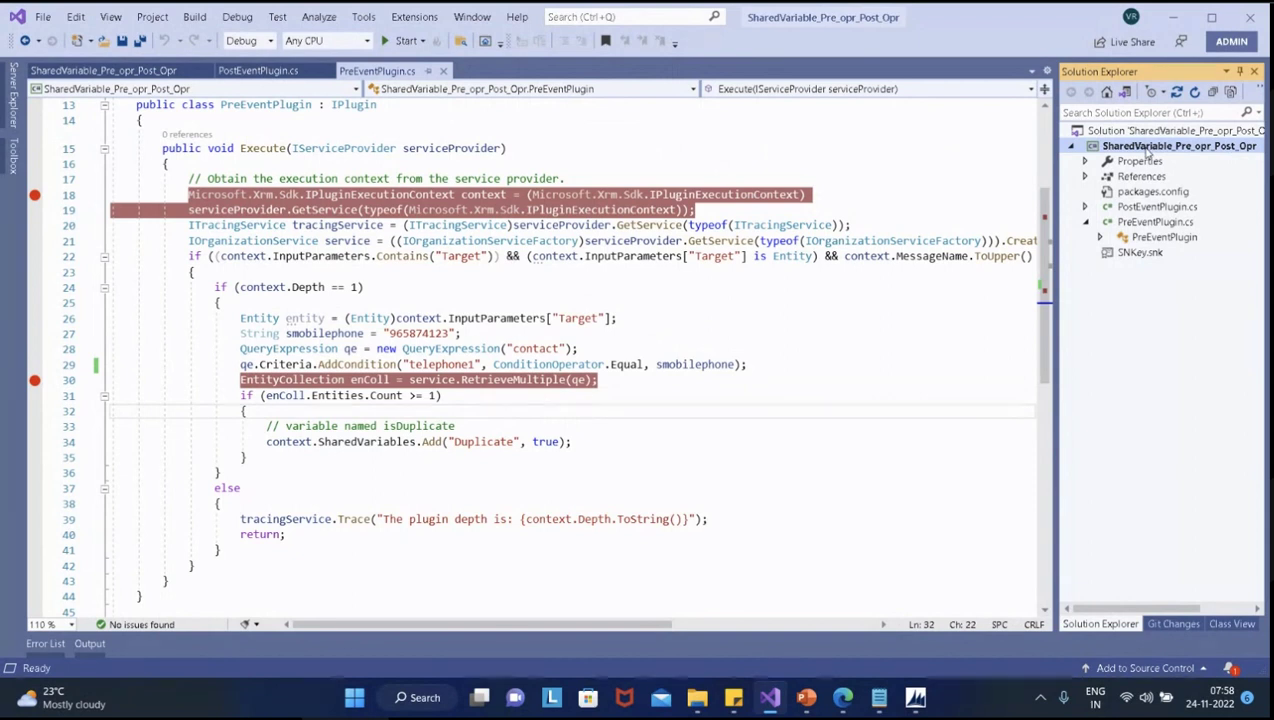
Collapse the PreEventPlugin.cs and PostEventPlugin.cs nodes in the project tree
click(1085, 223)
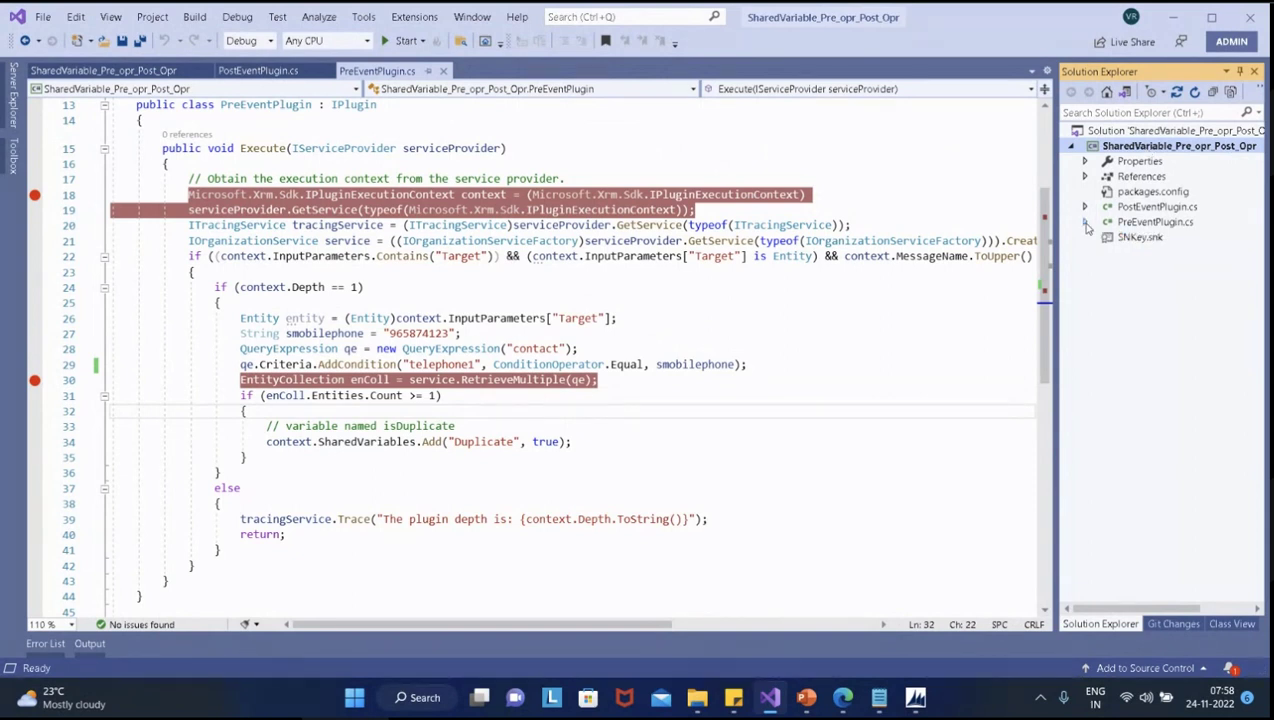
click(1086, 208)
click(1086, 208)
click(1085, 223)
click(1085, 223)
Fold the PreEventPlugin code to its definitions, look over the Execute method and collapse the whole class
click(751, 441)
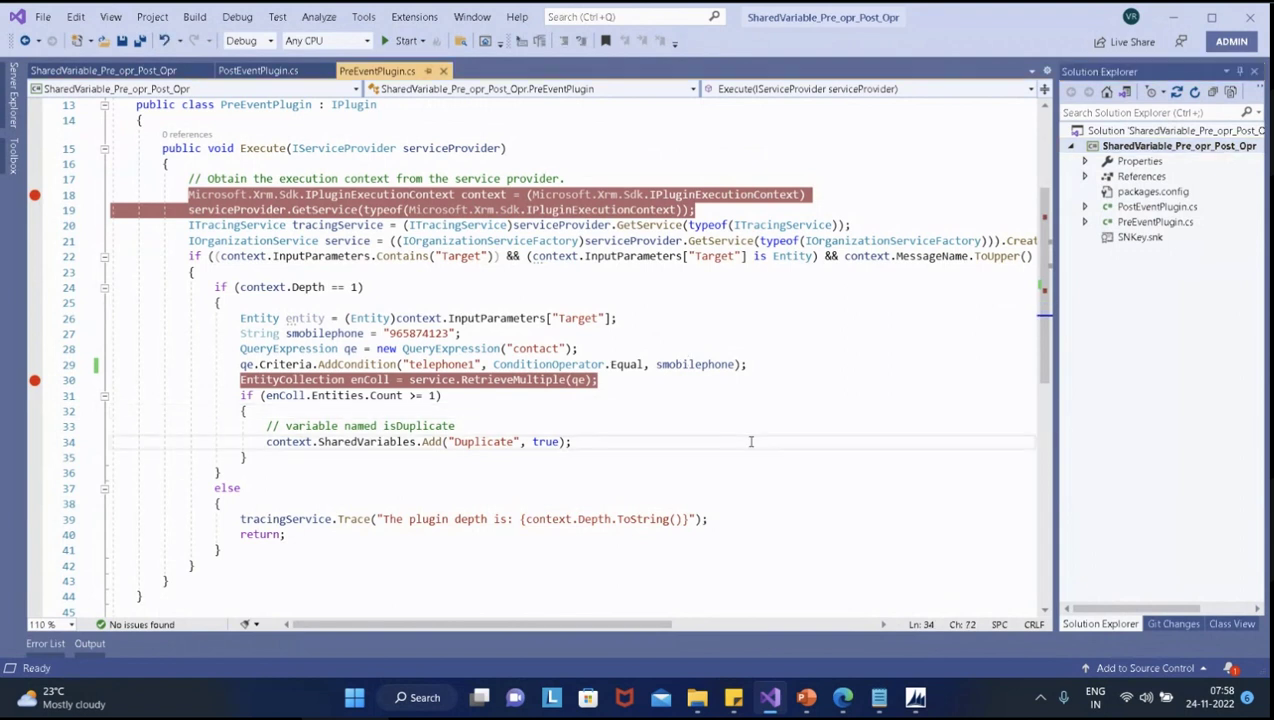
key(ctrl+m)
key(ctrl+o)
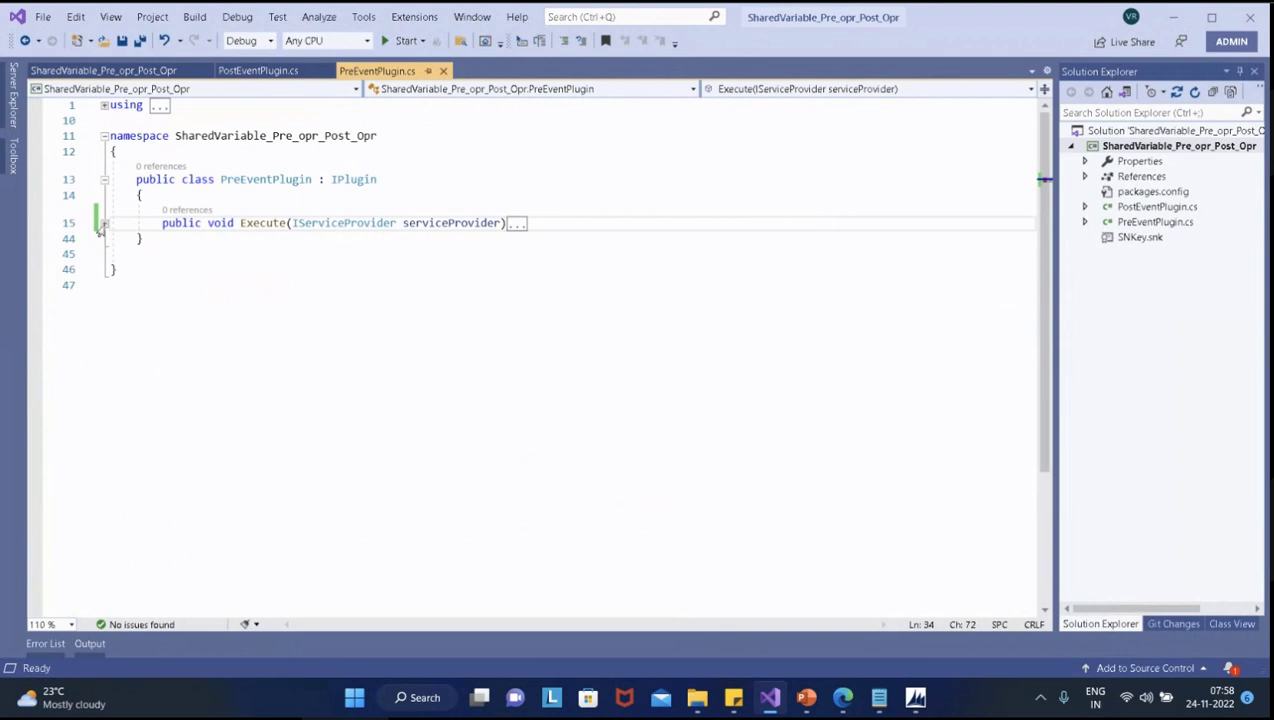
click(103, 223)
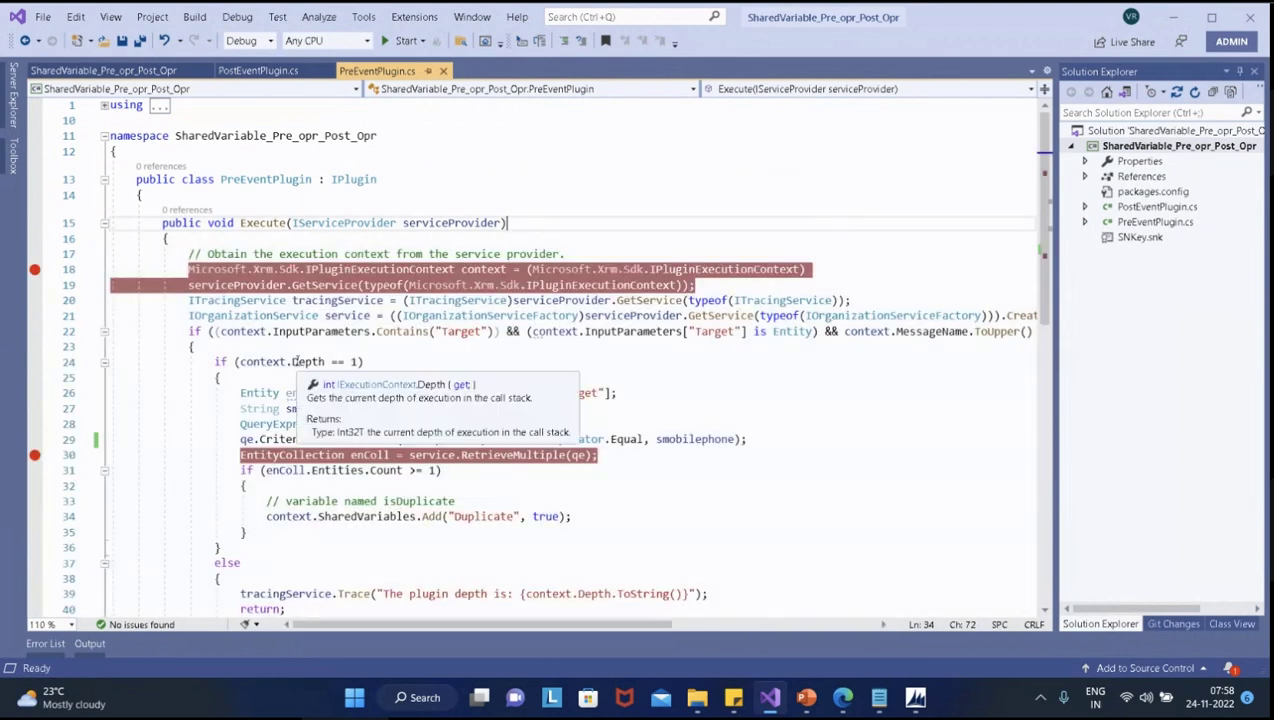
click(103, 180)
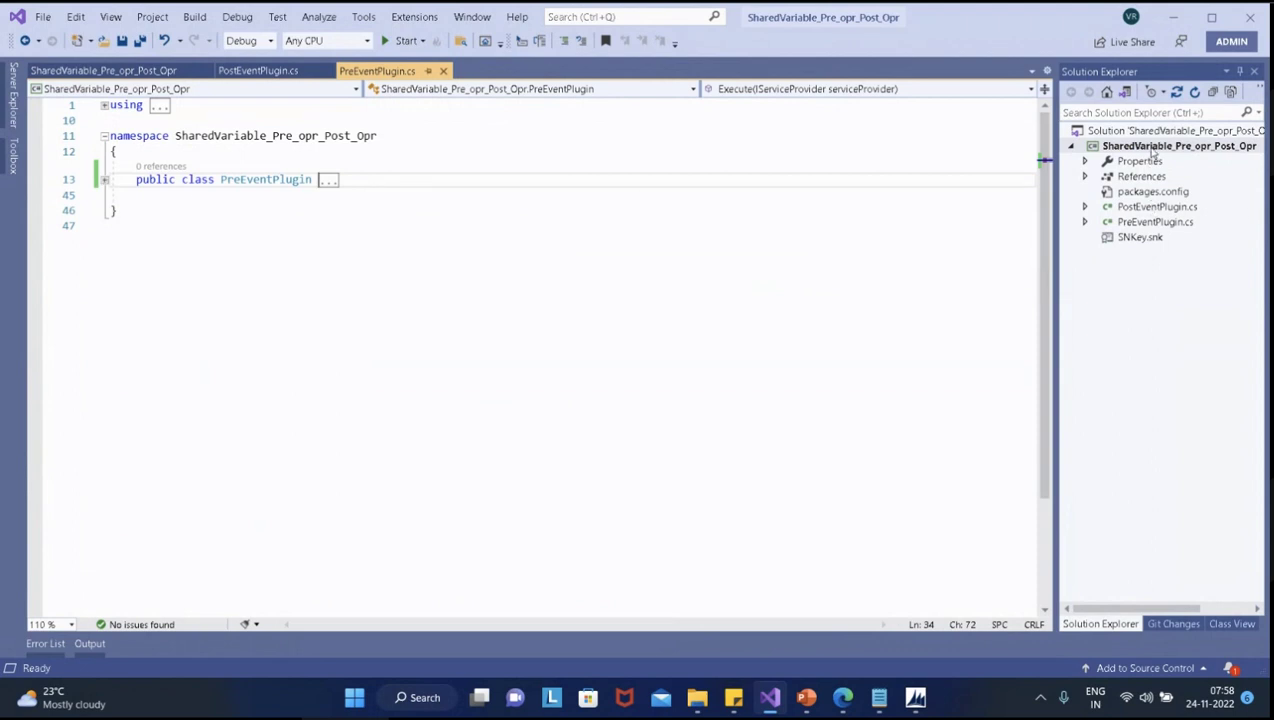
Add a new class file named Pre-Image.cs to the SharedVariable_Pre_opr_Post_Opr project
right_click(1151, 148)
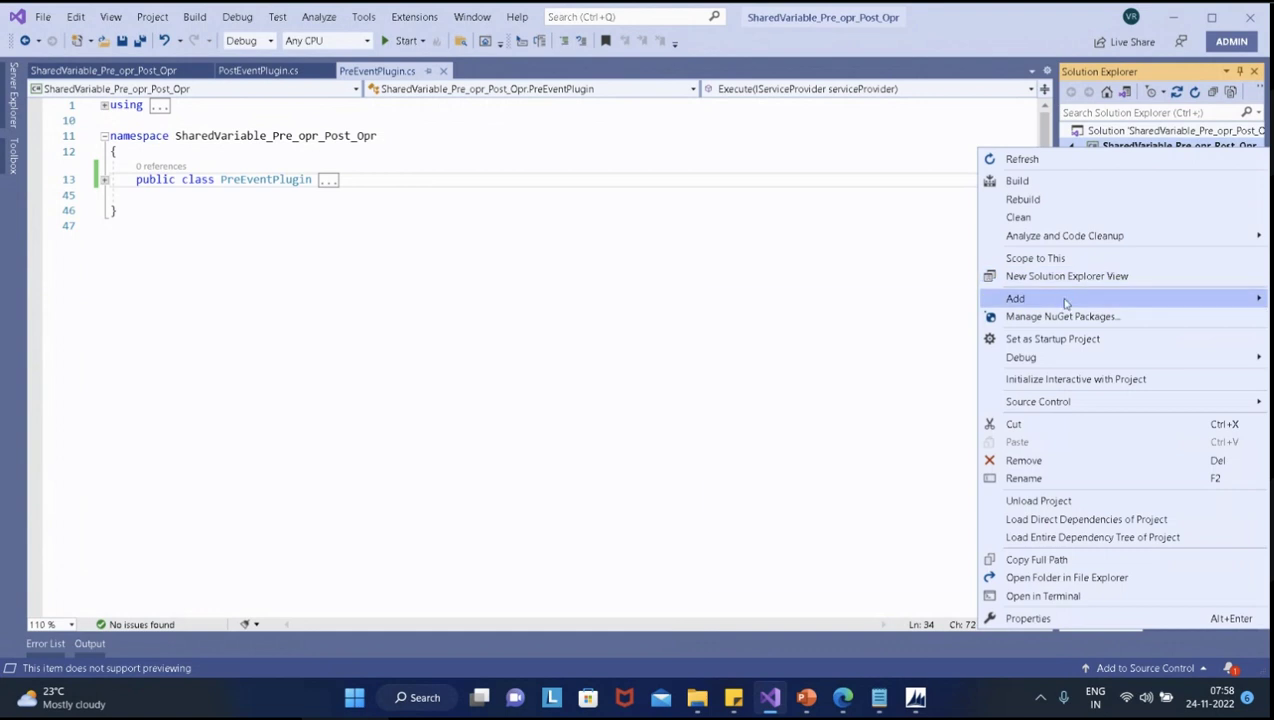
mouse_move(1063, 298)
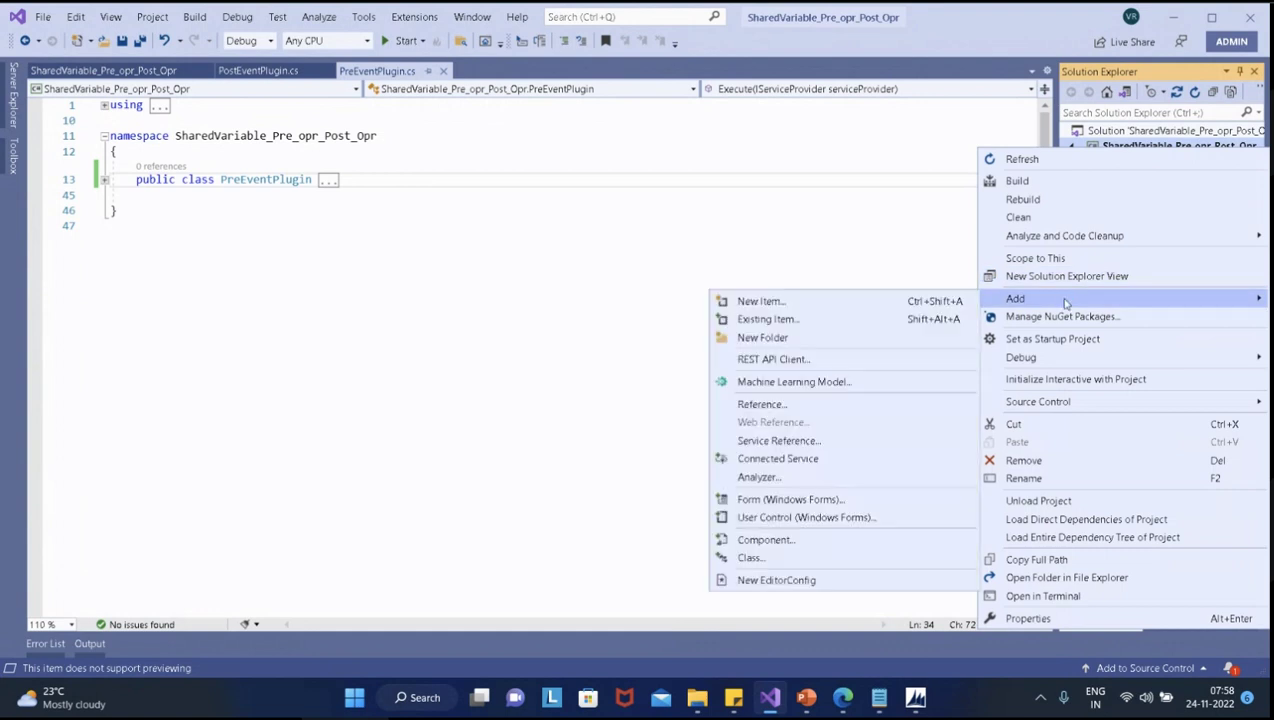
click(760, 301)
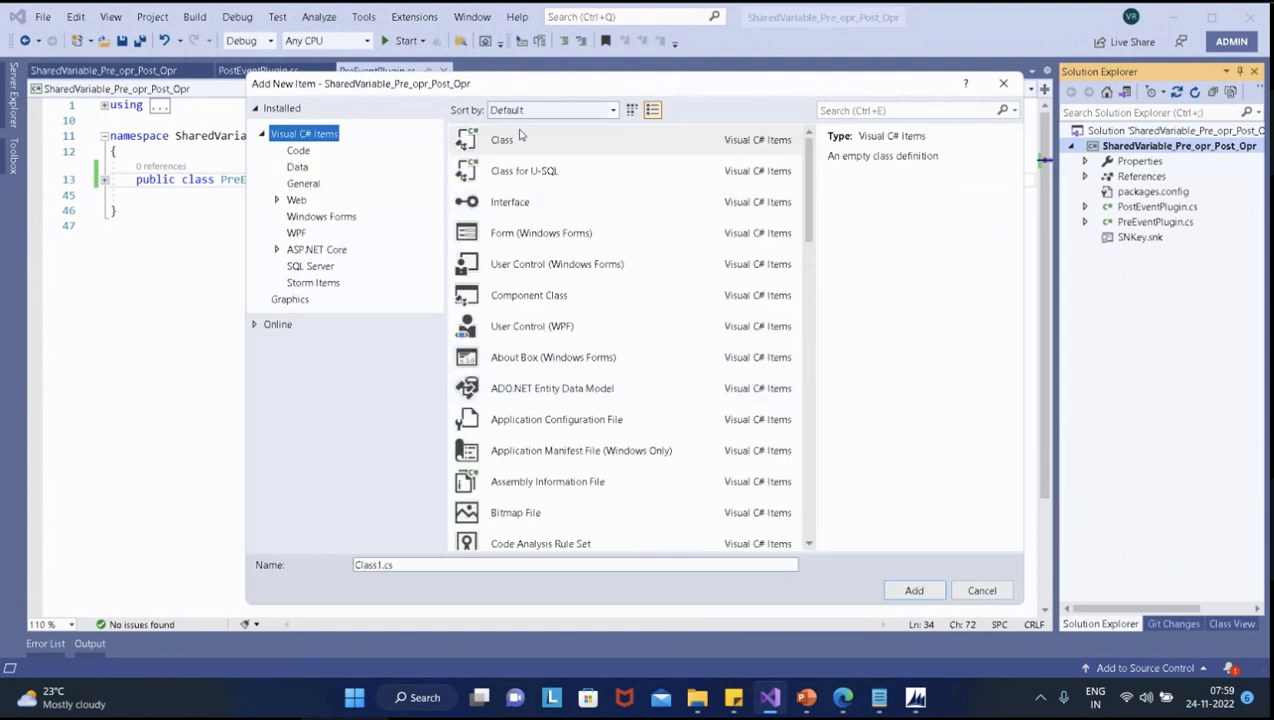
click(378, 565)
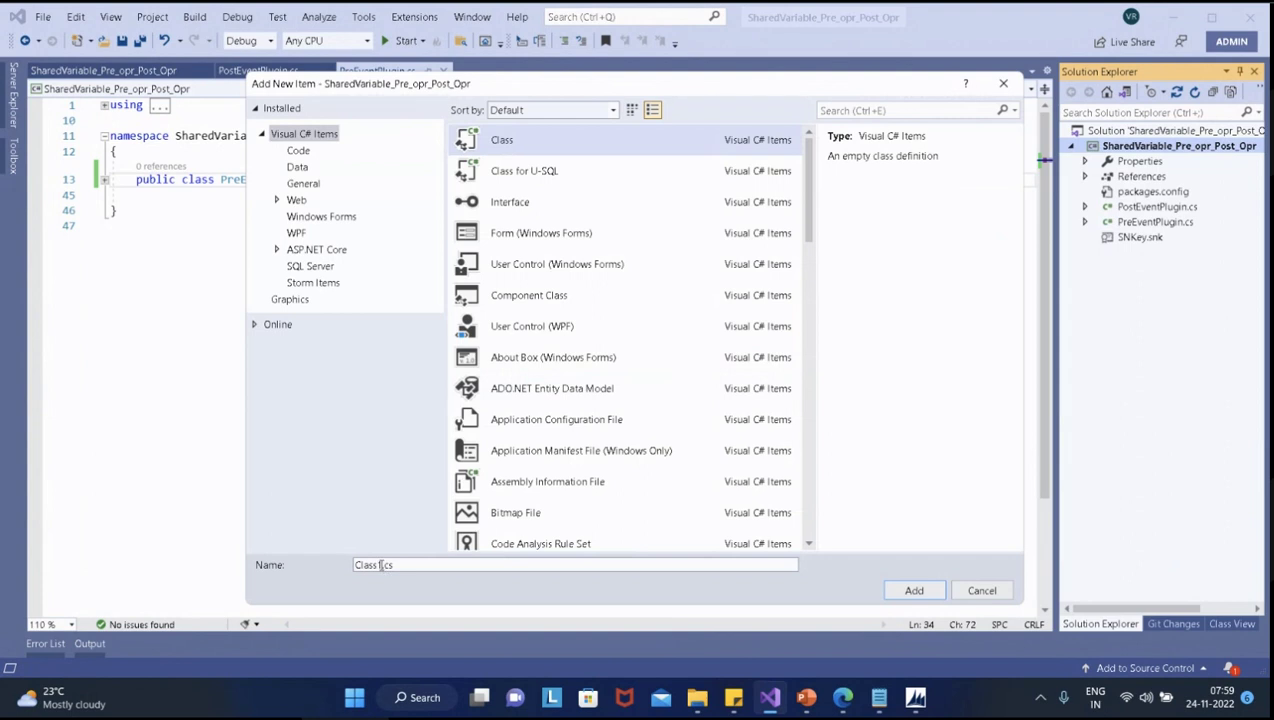
key(shift+Home)
text(Pre-Imag)
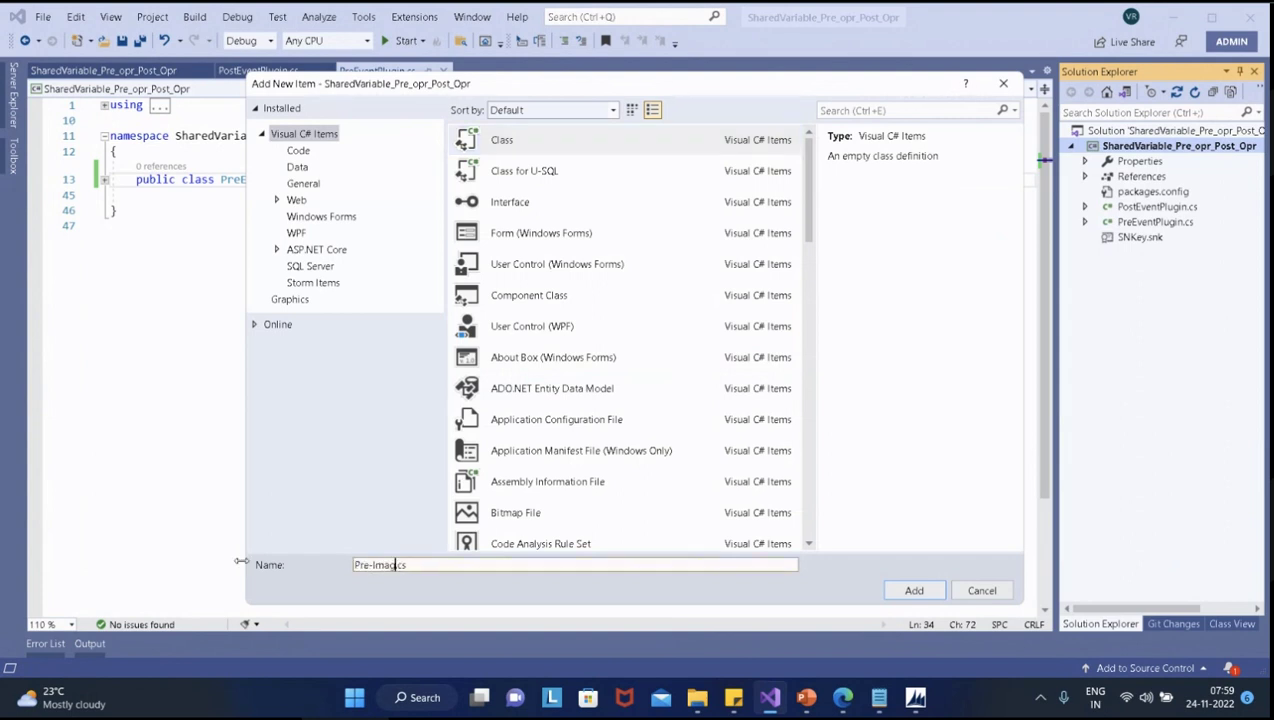
text(e)
click(916, 591)
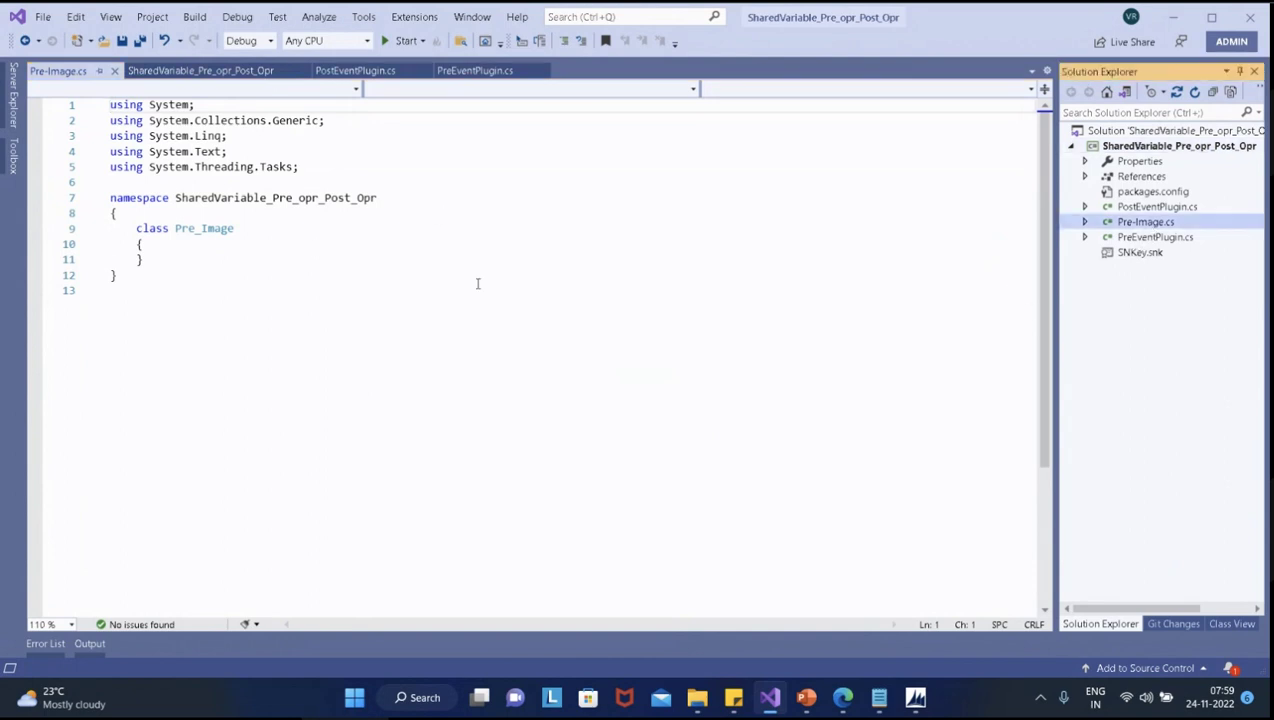
Delete the Pre-Image.cs class file from the project
right_click(1146, 223)
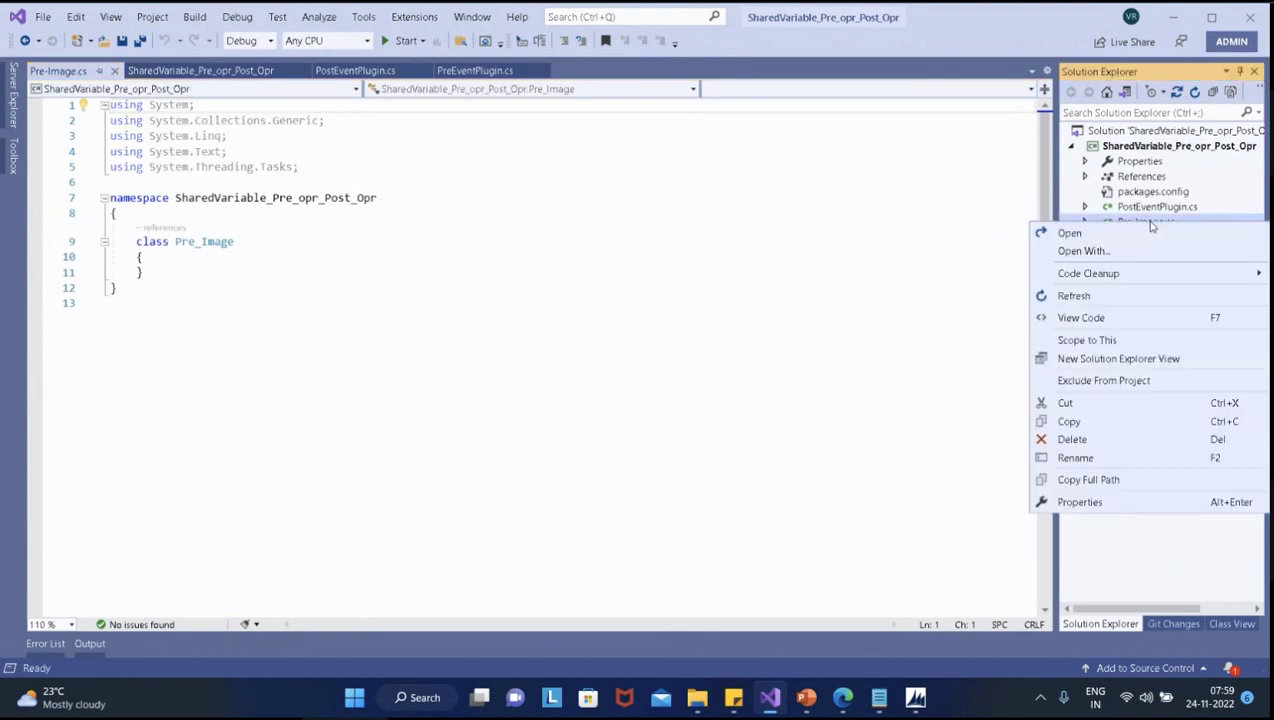
click(1069, 440)
click(640, 412)
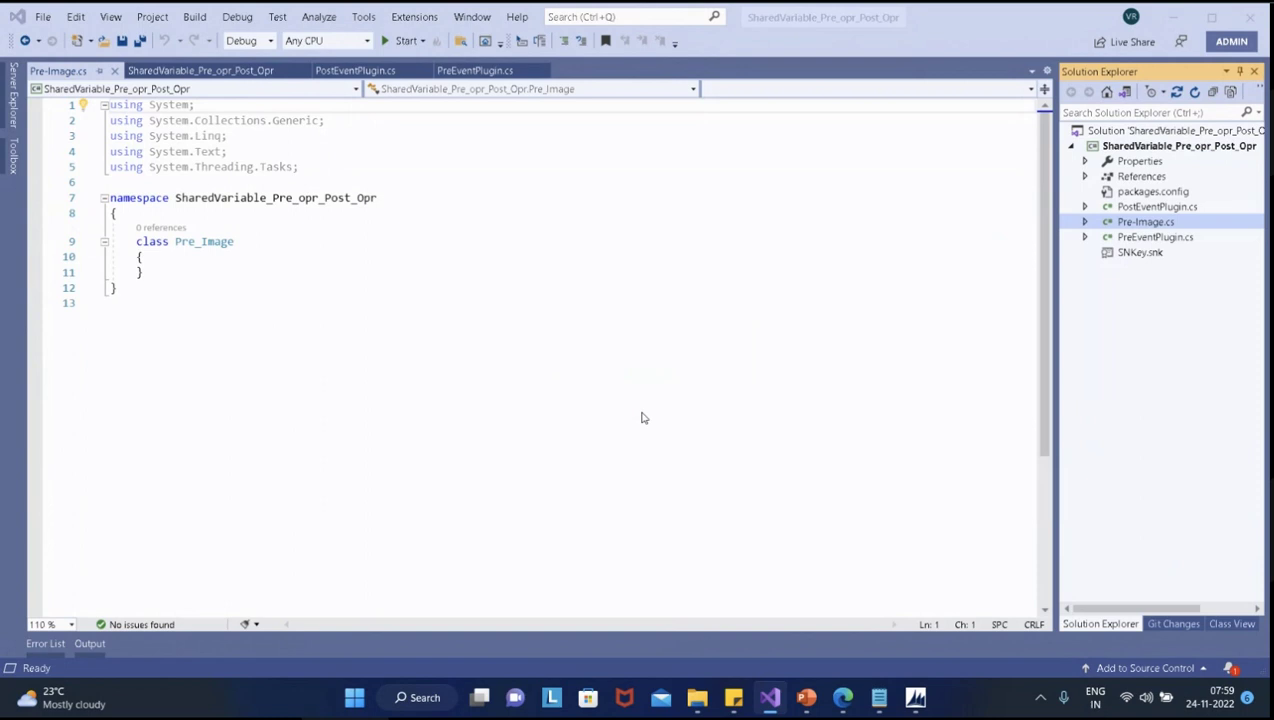
Check the Plugin Registration Tool and switch to the test RM account record in the browser's Dynamics 365 tab
click(915, 697)
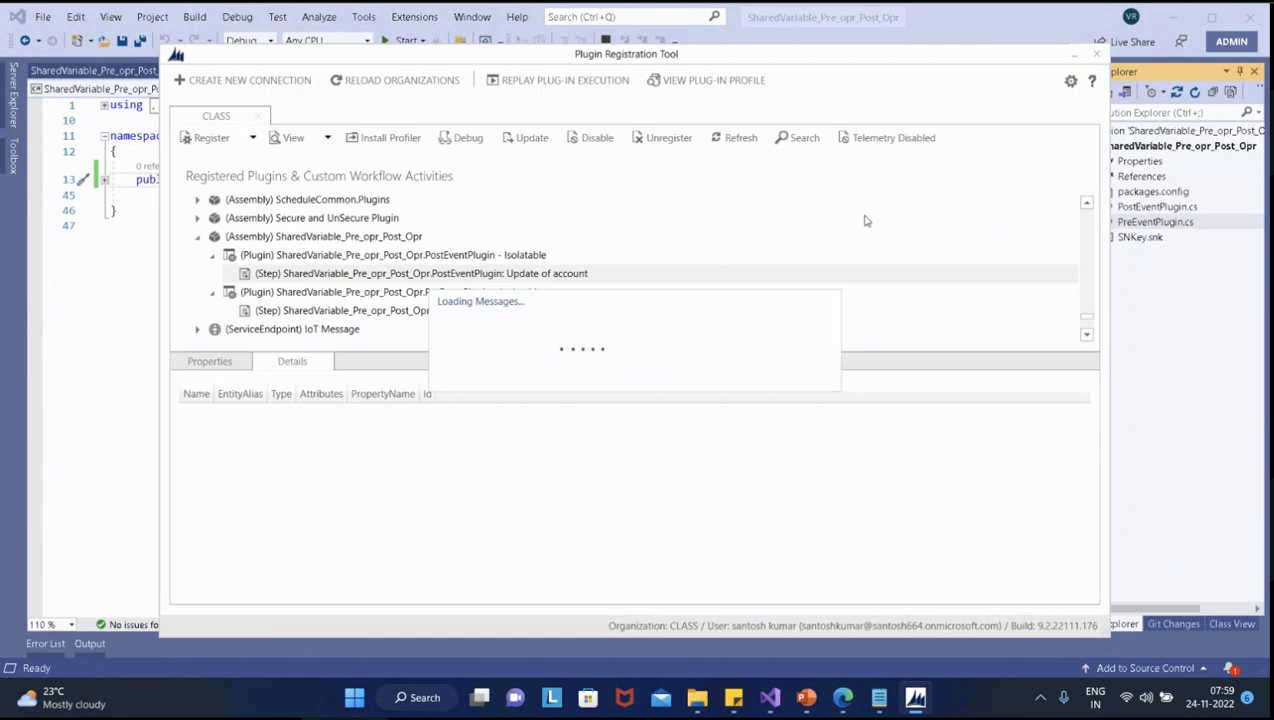
mouse_move(846, 695)
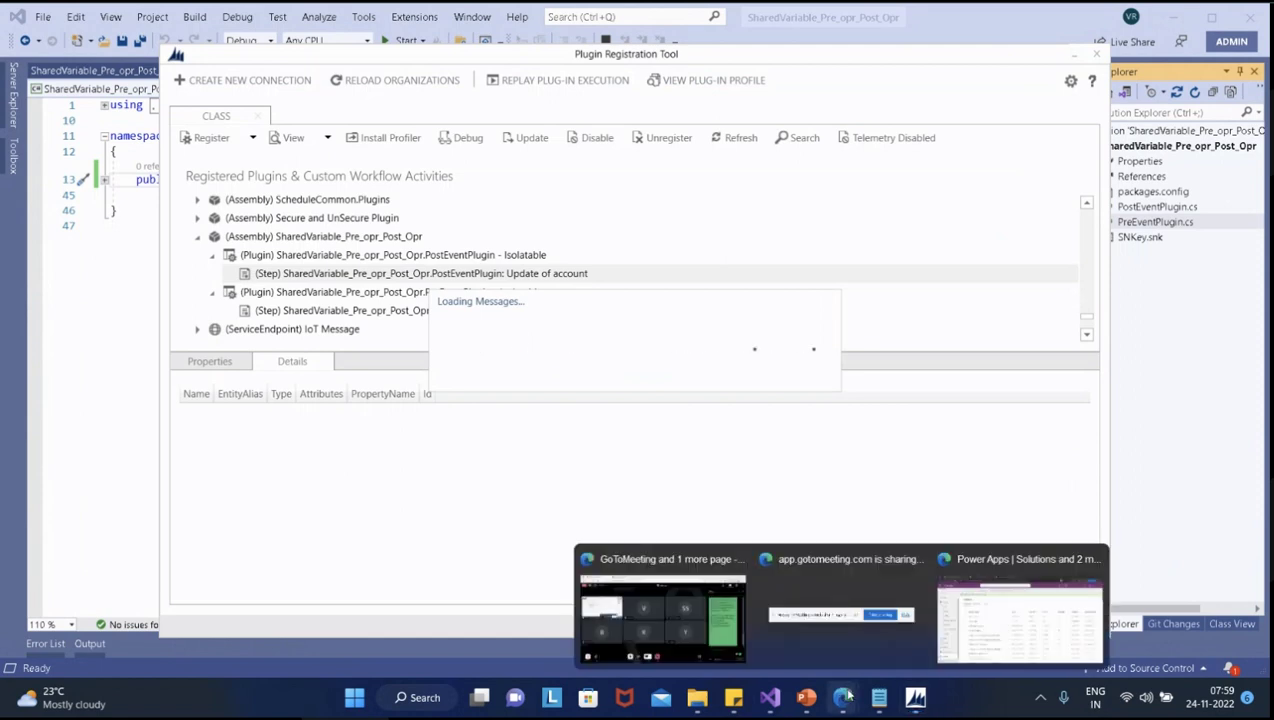
click(703, 624)
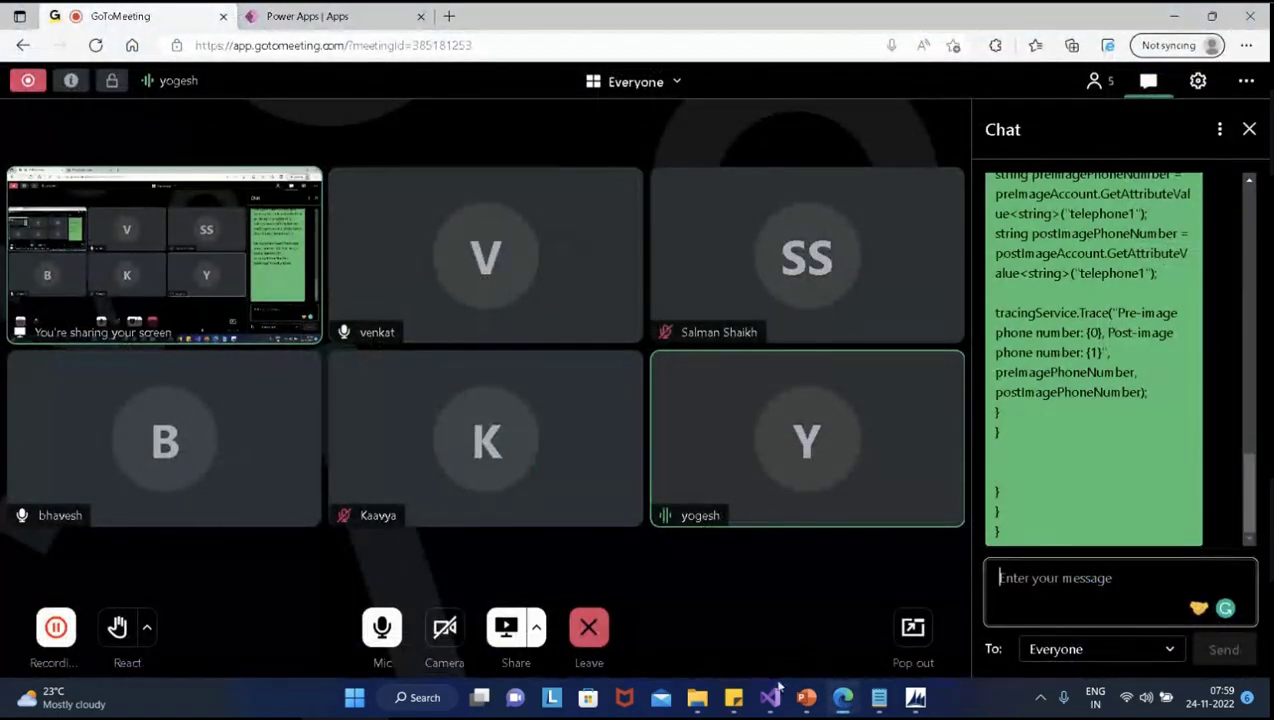
click(845, 700)
click(1063, 630)
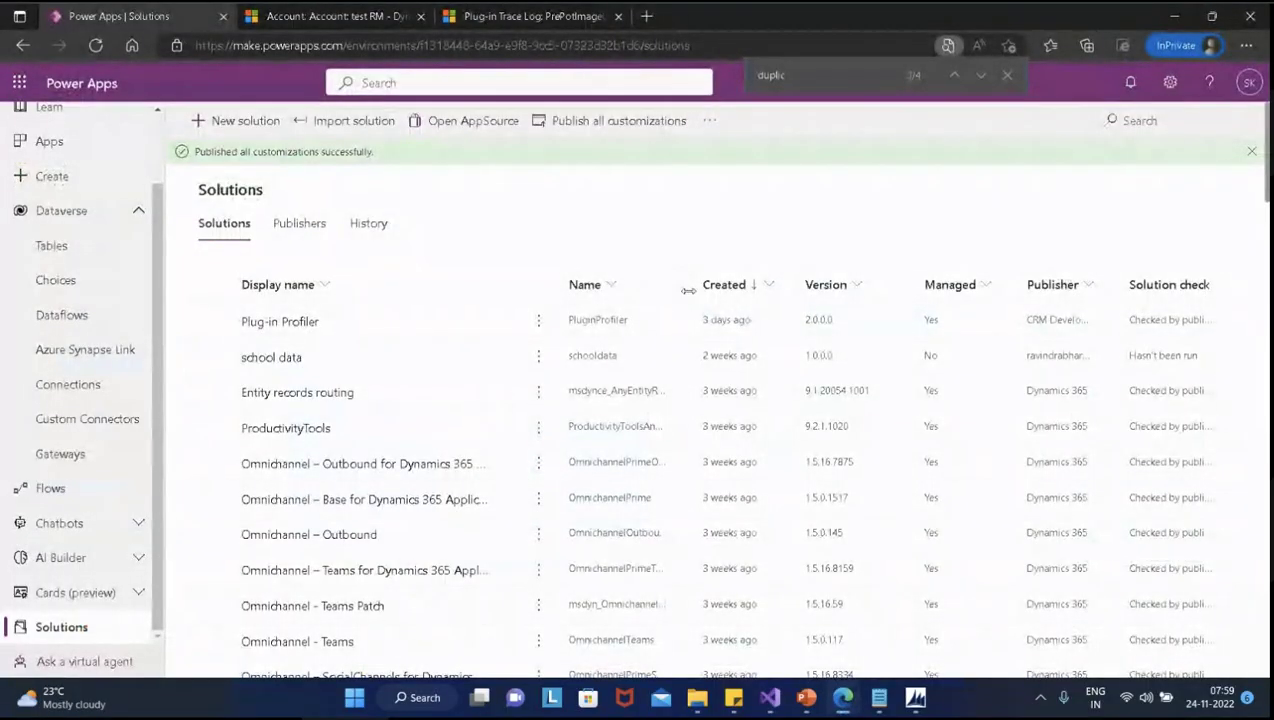
click(335, 17)
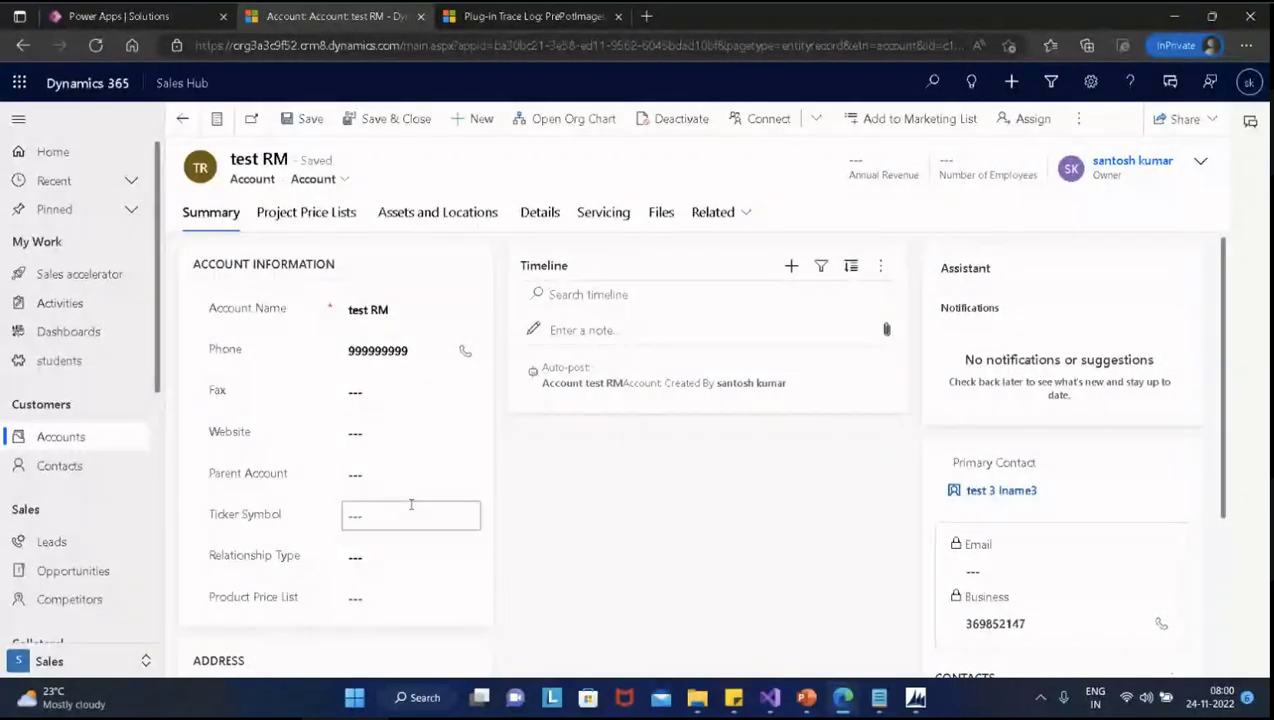
Clear the Phone field of the test RM account
click(429, 350)
double_click(429, 350)
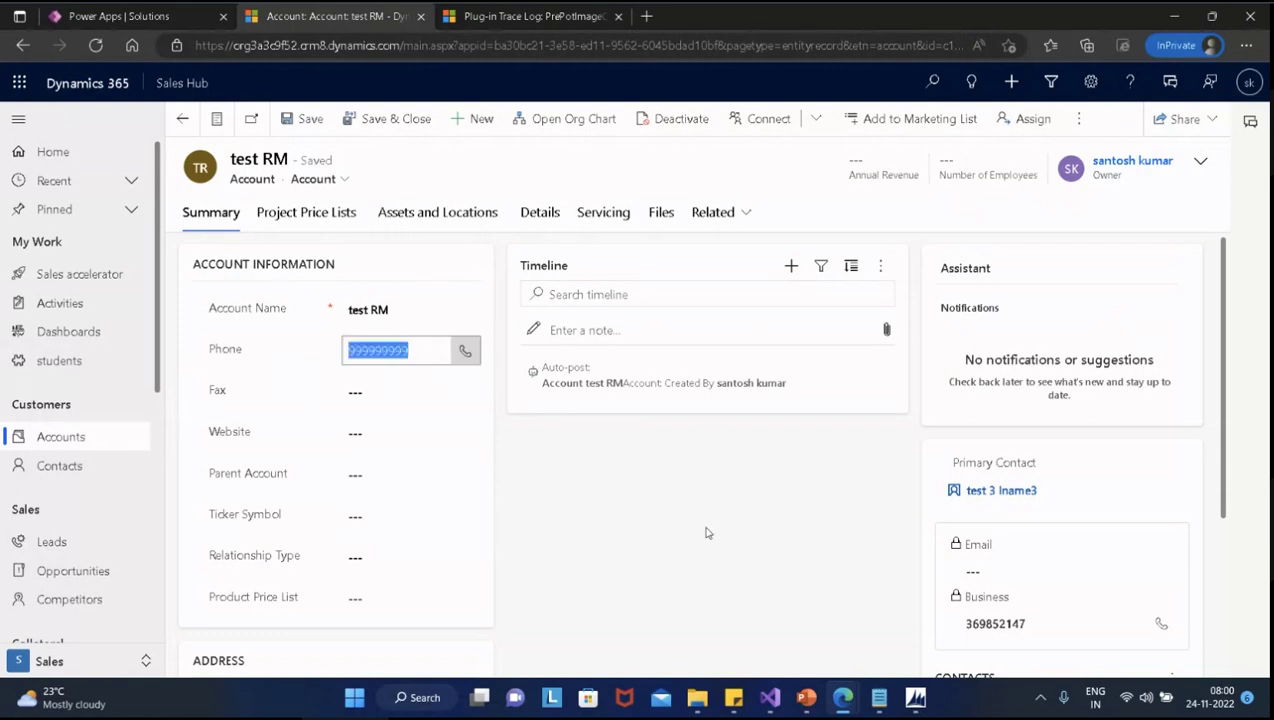
key(ctrl+v)
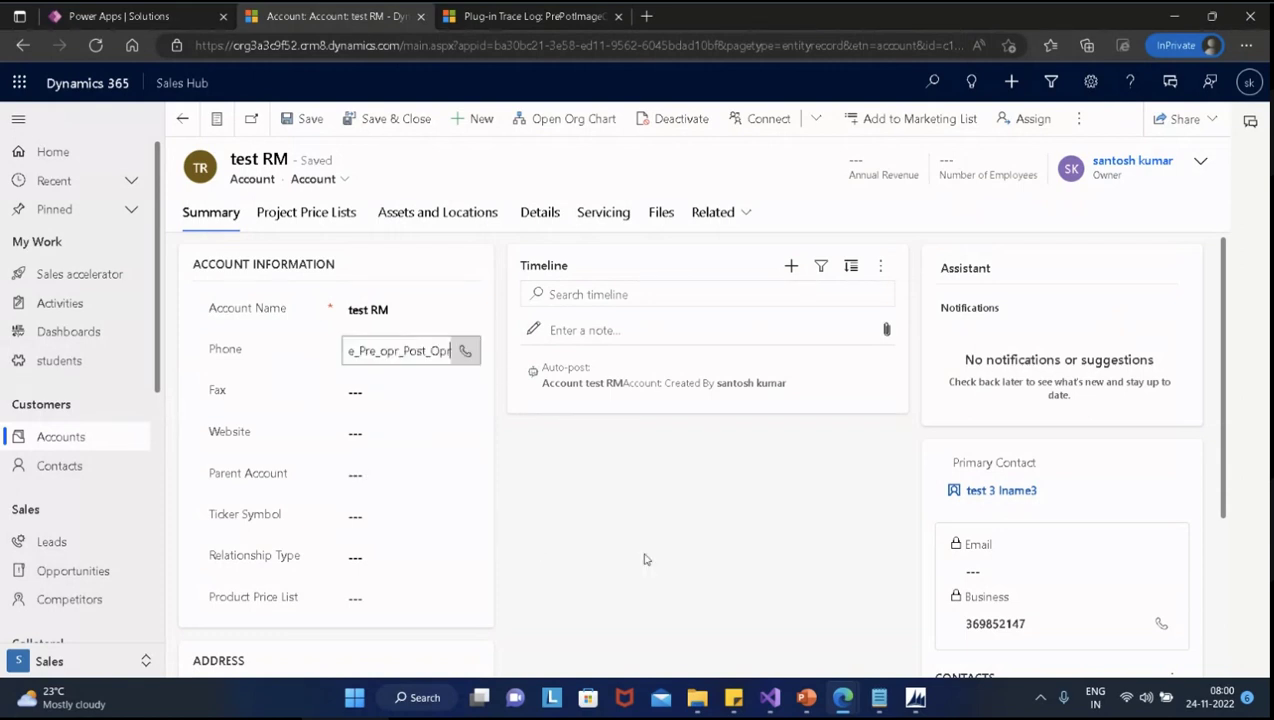
key(ctrl+a)
key(BackSpace)
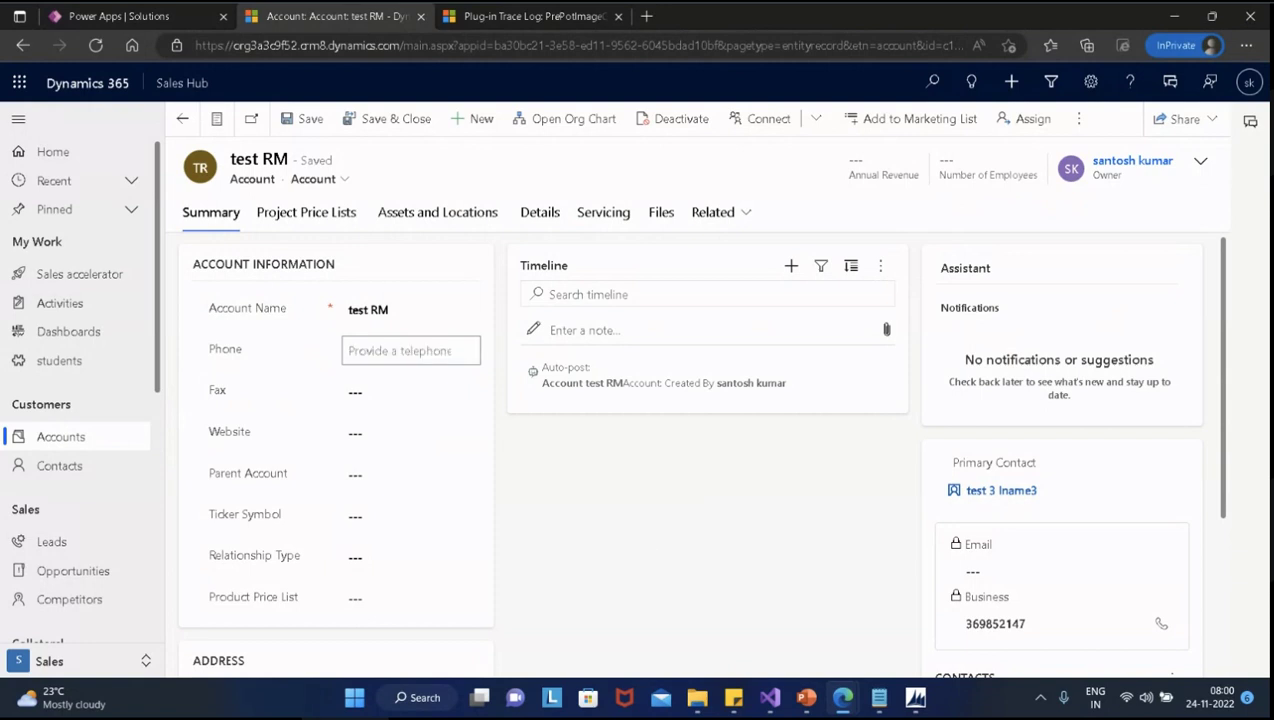
Copy the smobilephone value from the PreEventPlugin code in Visual Studio into the account's Phone field and try to save the record
click(781, 703)
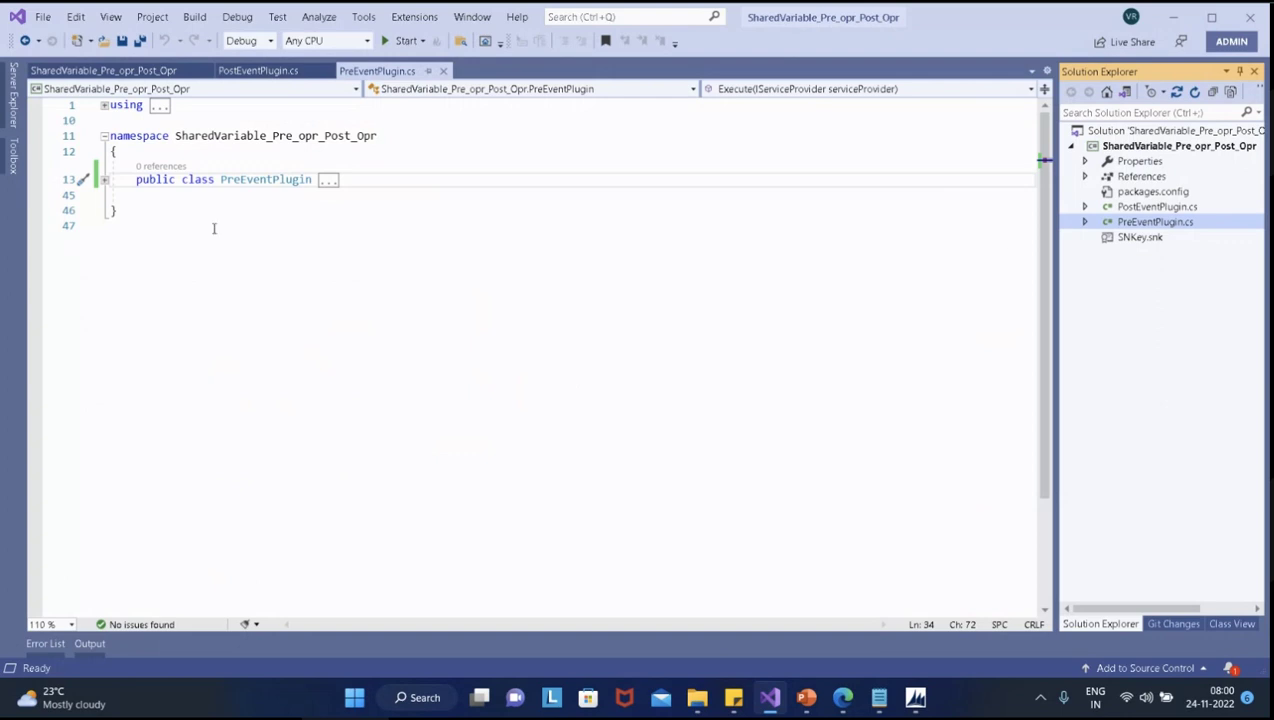
click(103, 181)
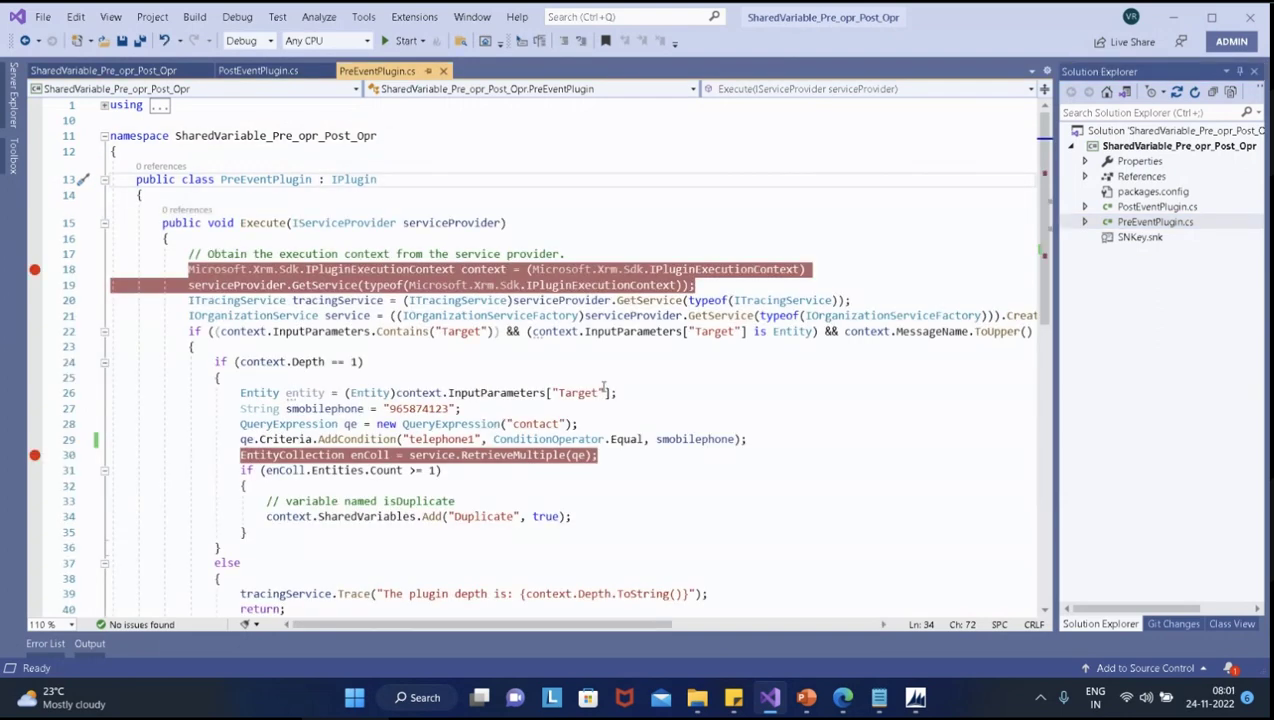
double_click(424, 409)
key(ctrl+c)
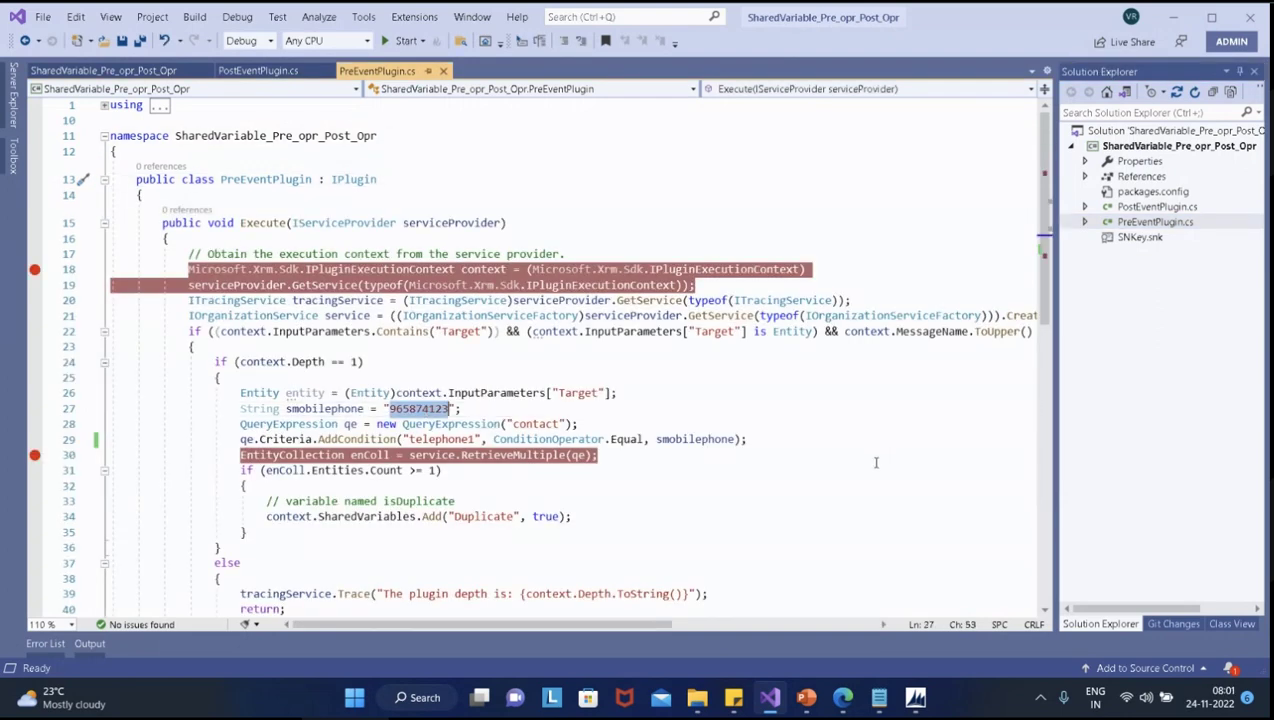
click(1174, 17)
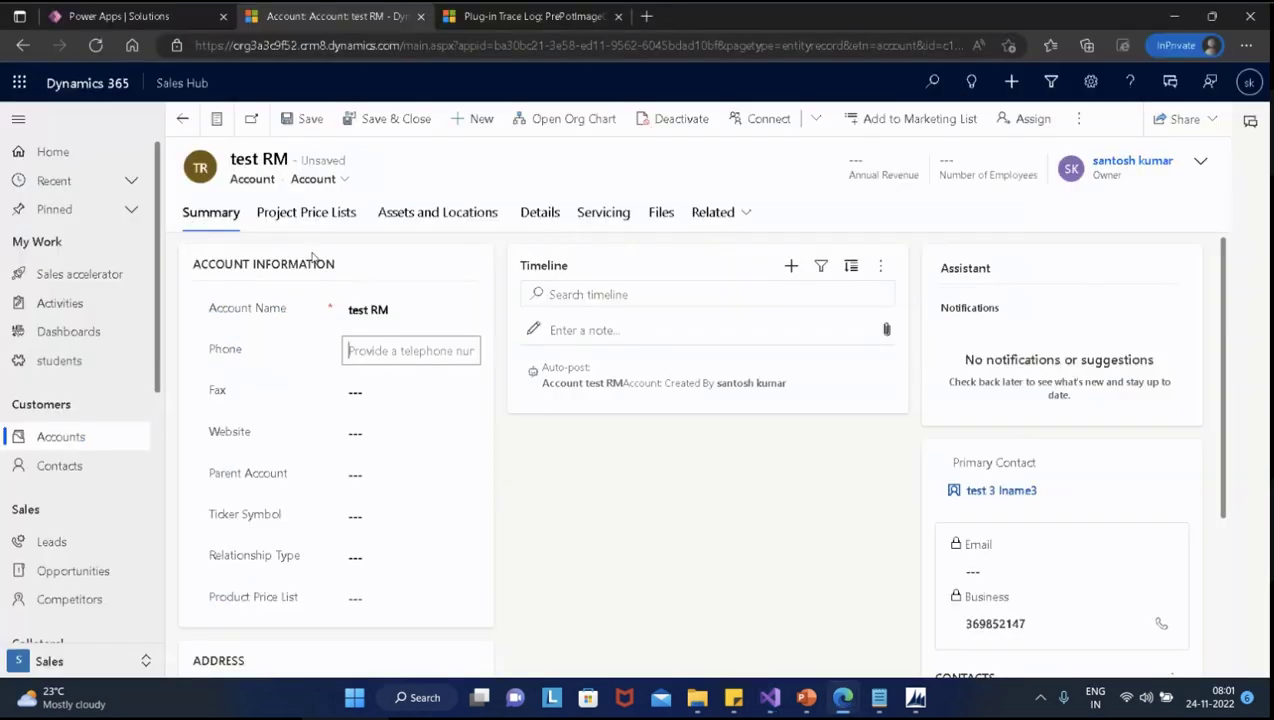
key(ctrl+v)
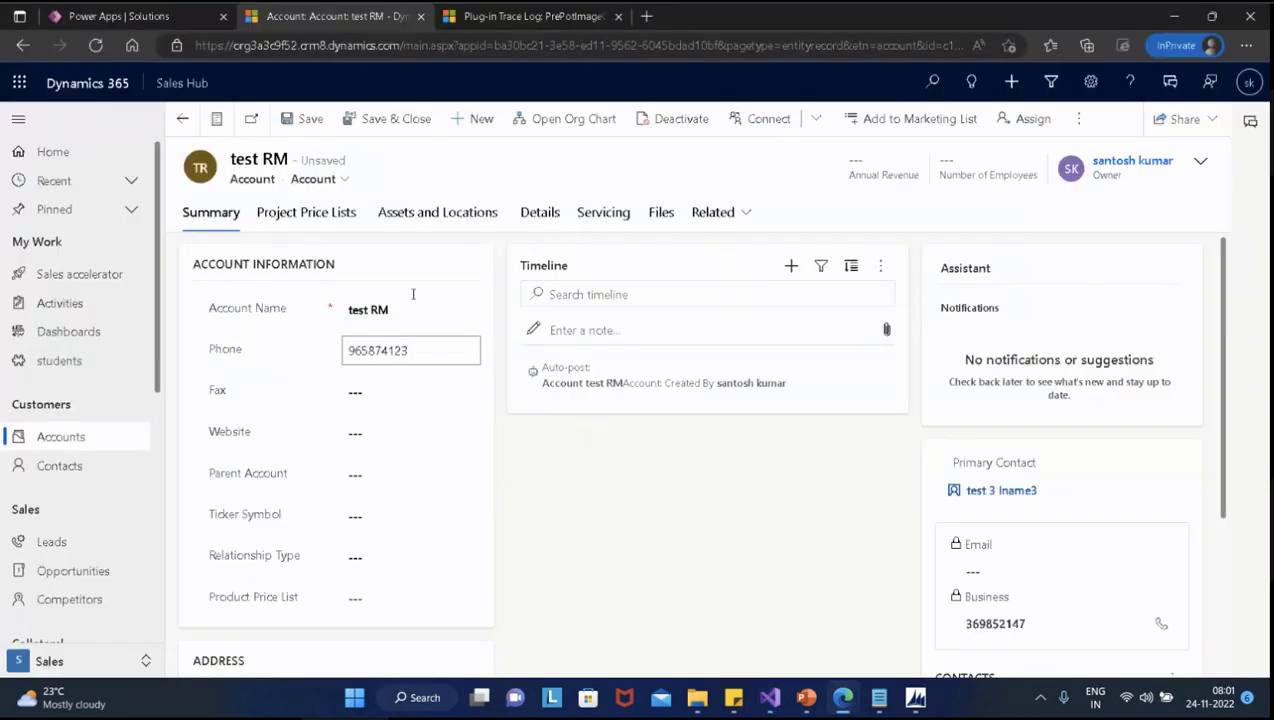
click(309, 125)
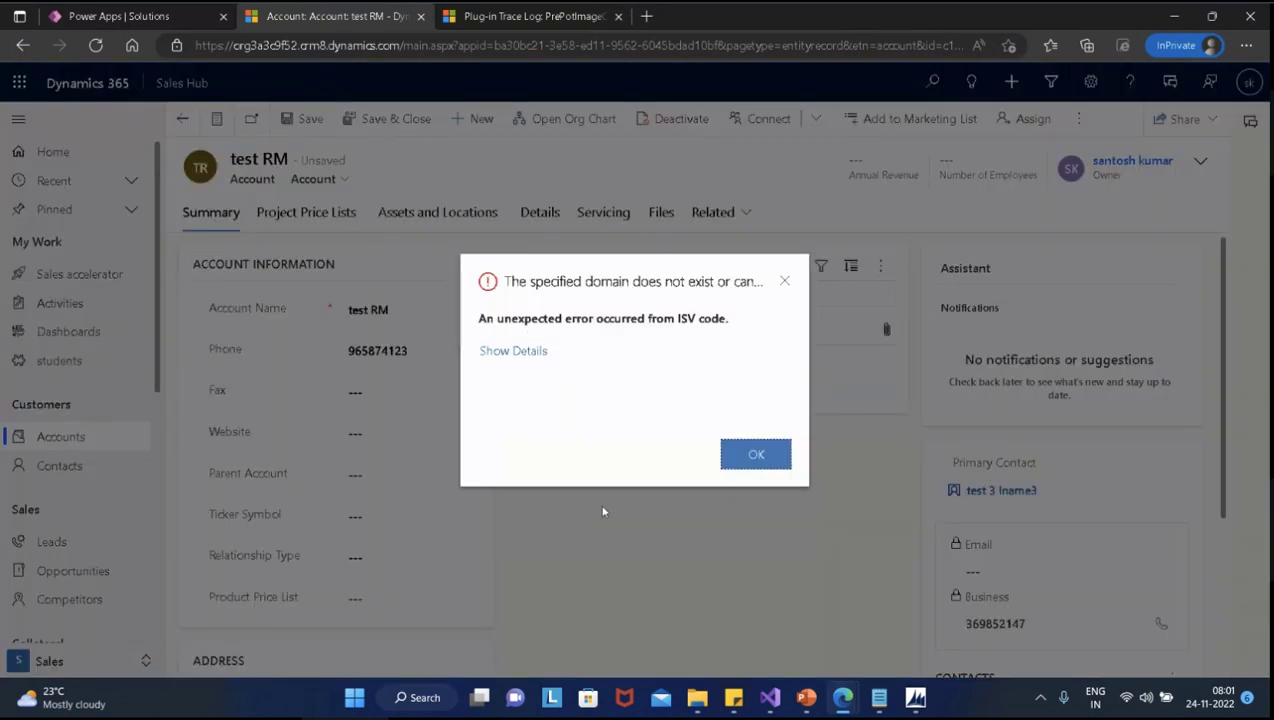
click(746, 459)
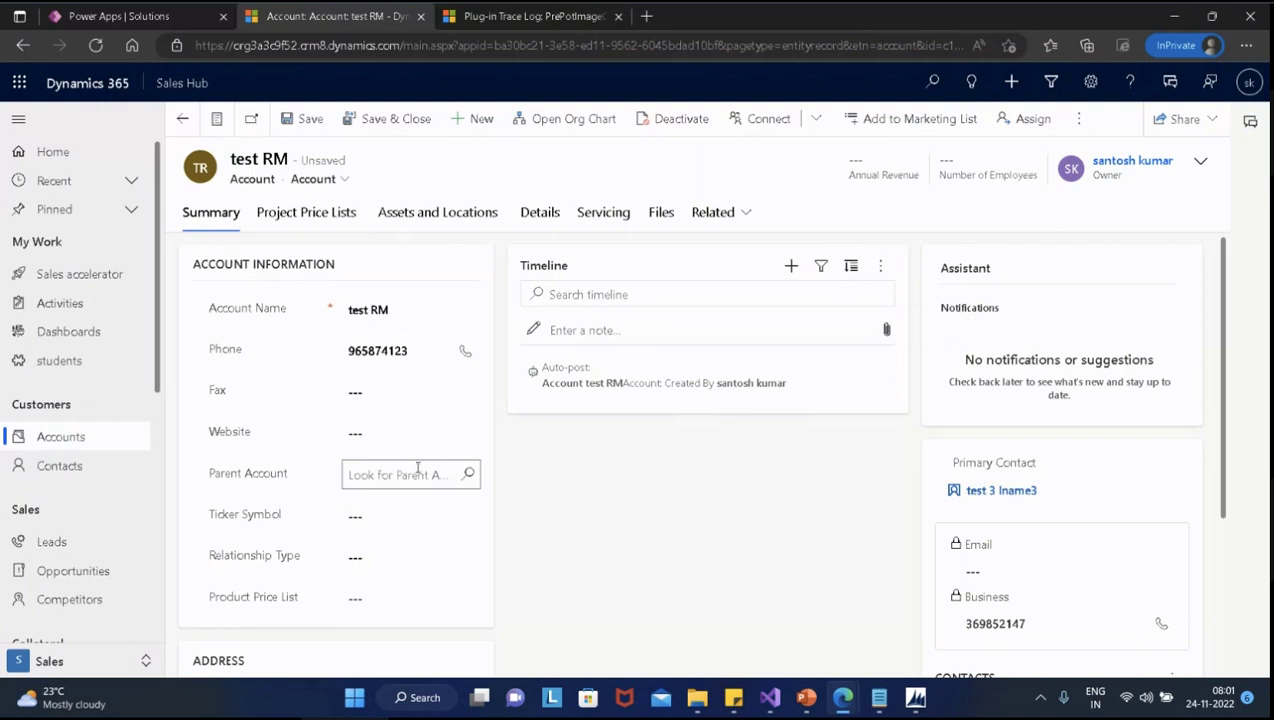
Remove the last digit of the account's phone number and try to save the record again
click(415, 347)
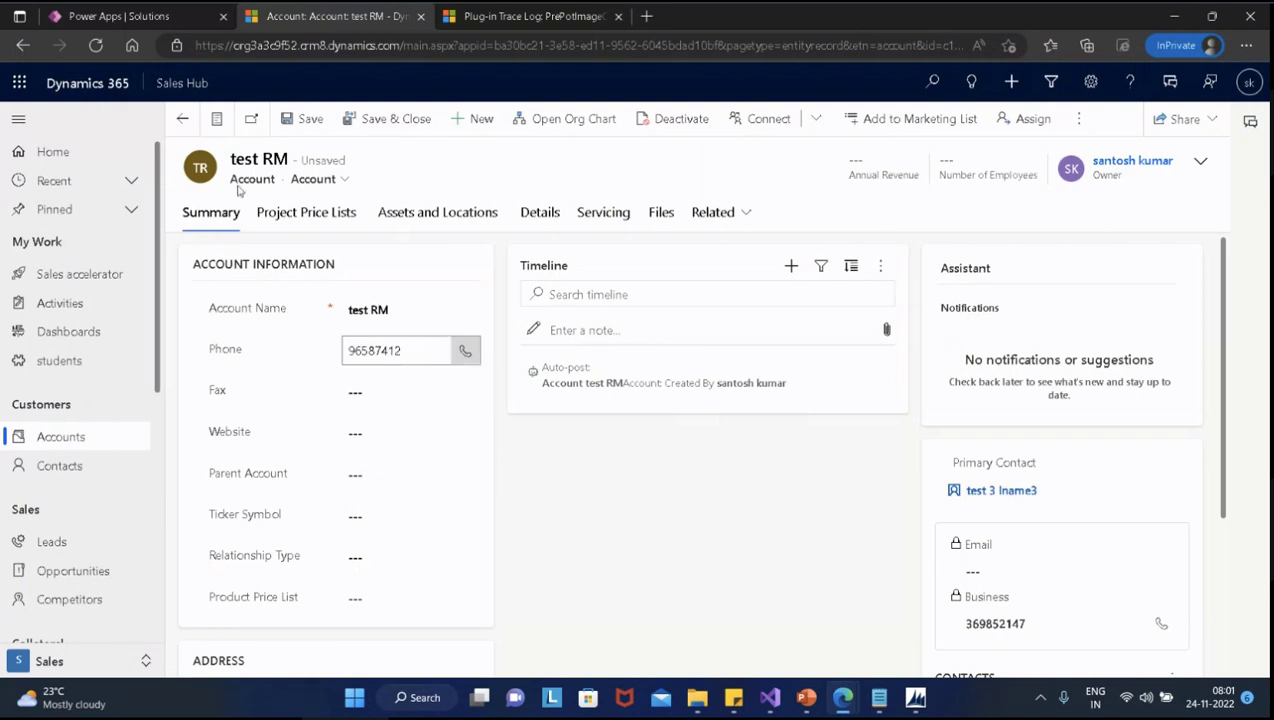
click(300, 119)
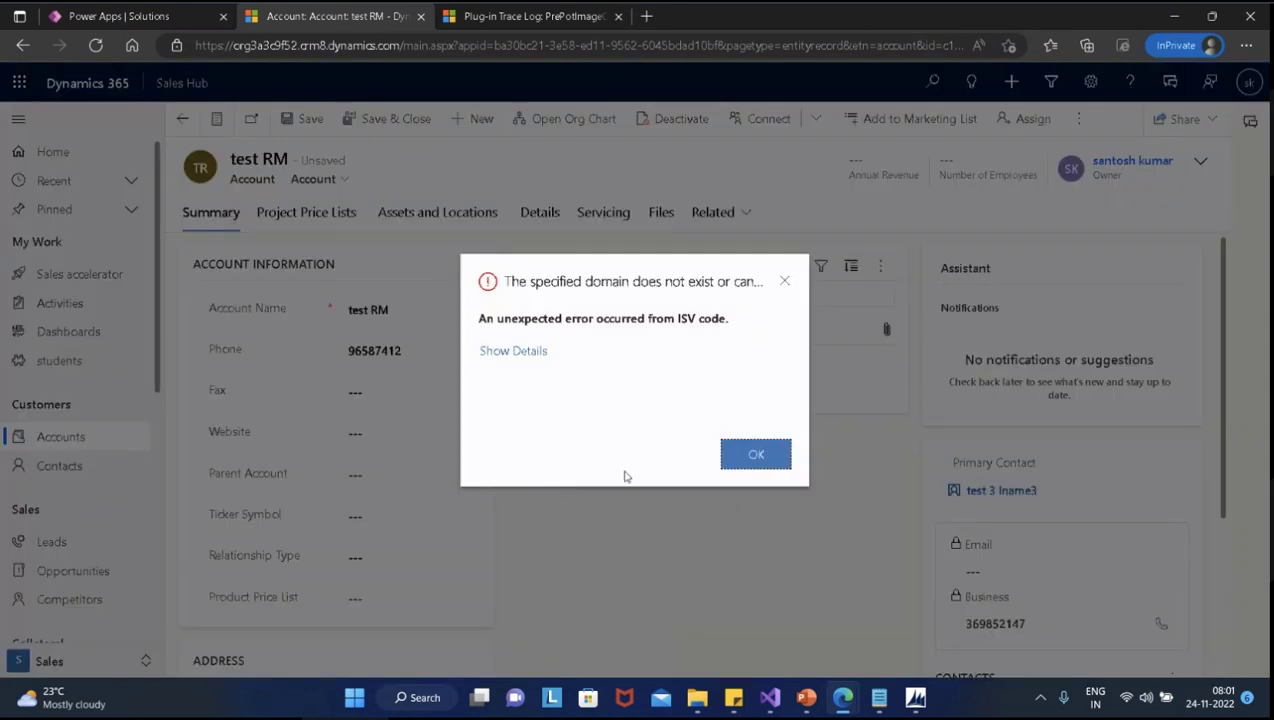
click(752, 456)
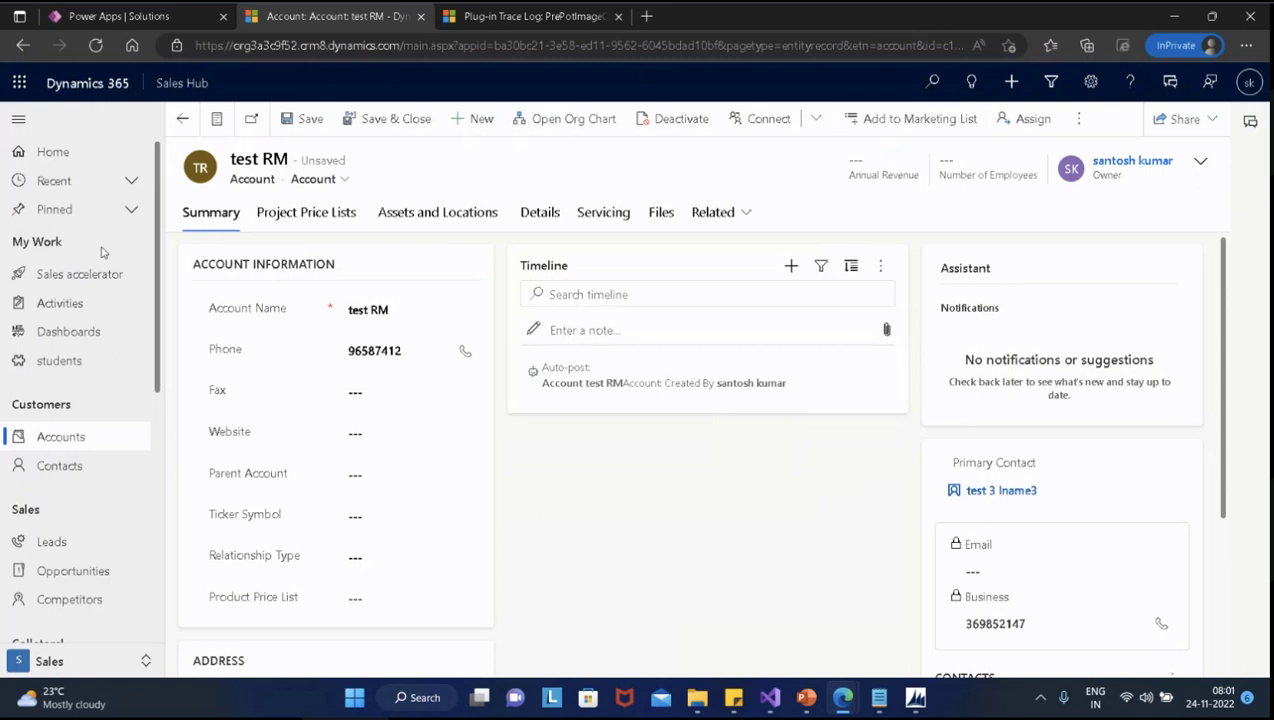
Try to leave the test RM record for the accounts list, saving its changes
click(75, 444)
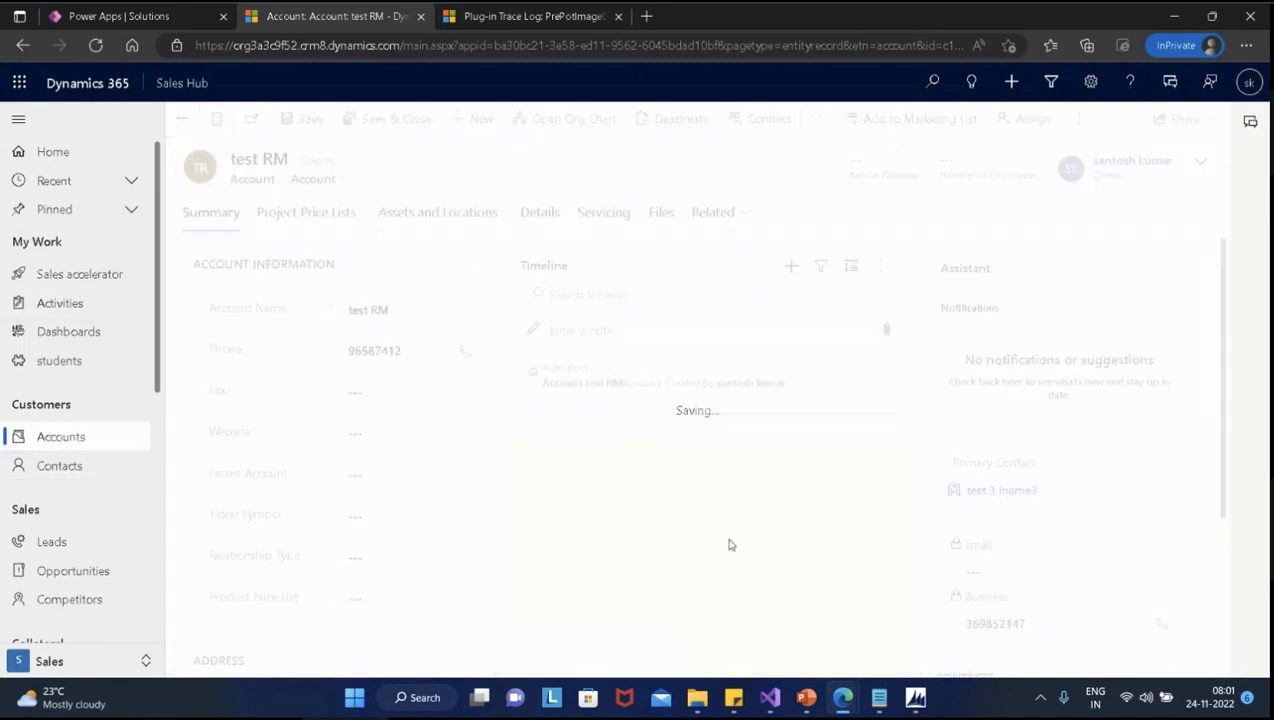
click(752, 456)
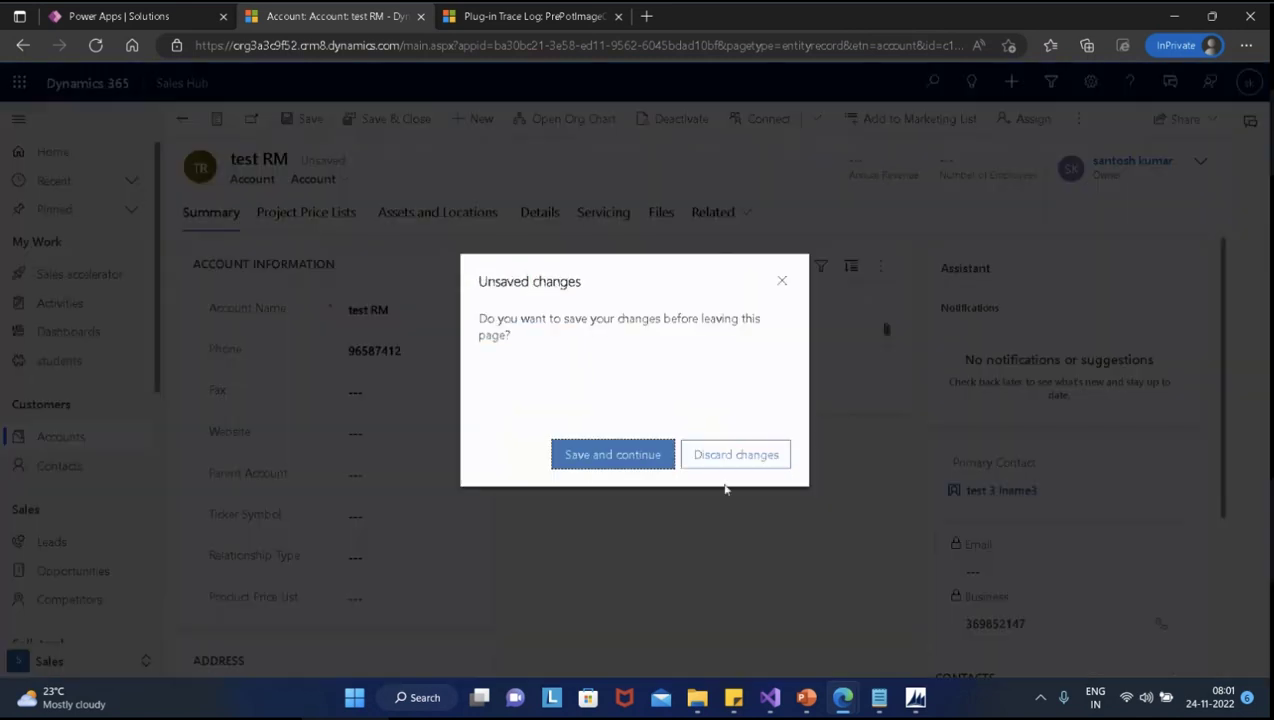
click(628, 462)
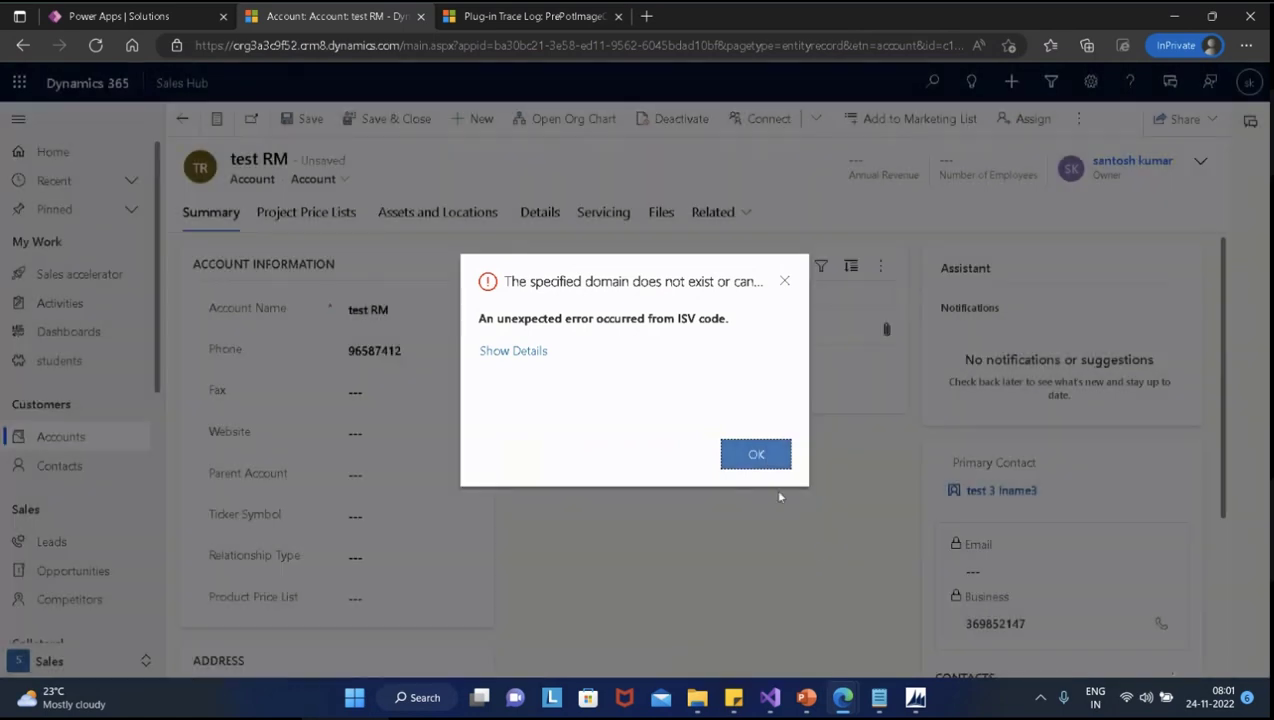
click(772, 458)
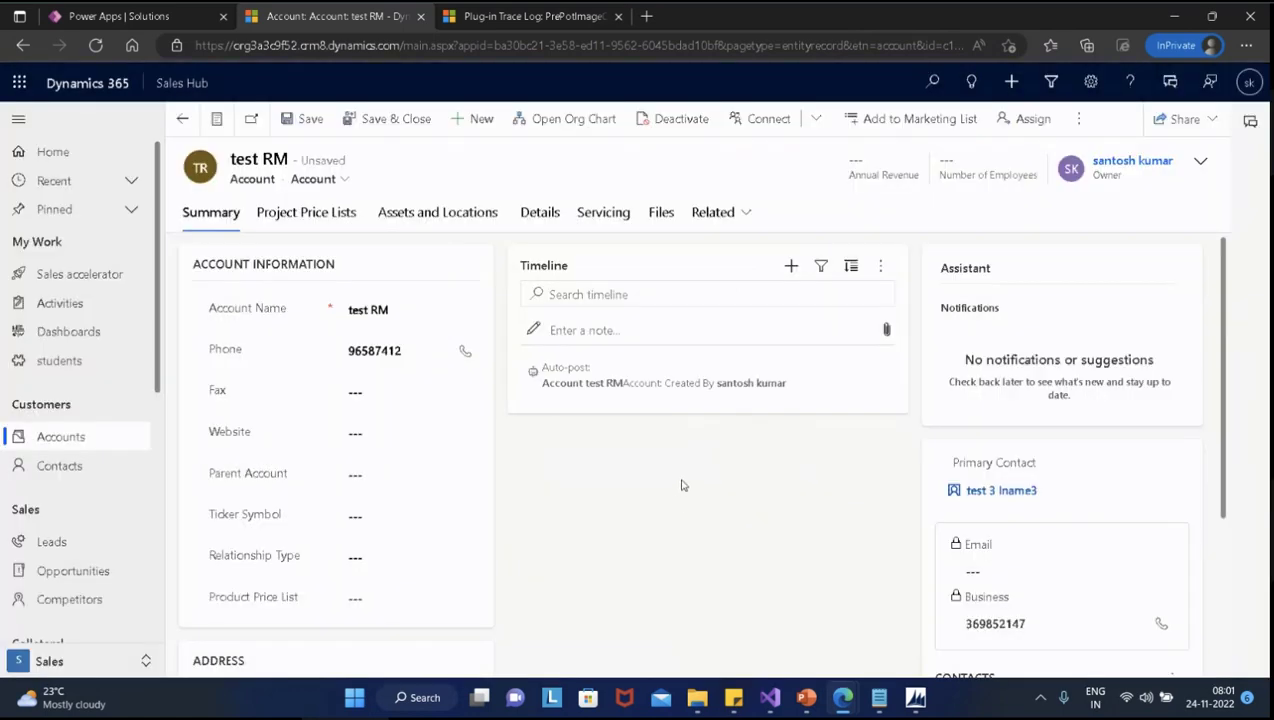
Close the test RM account's tab without saving and reopen the Sales Hub app from the Power Apps apps list
click(422, 17)
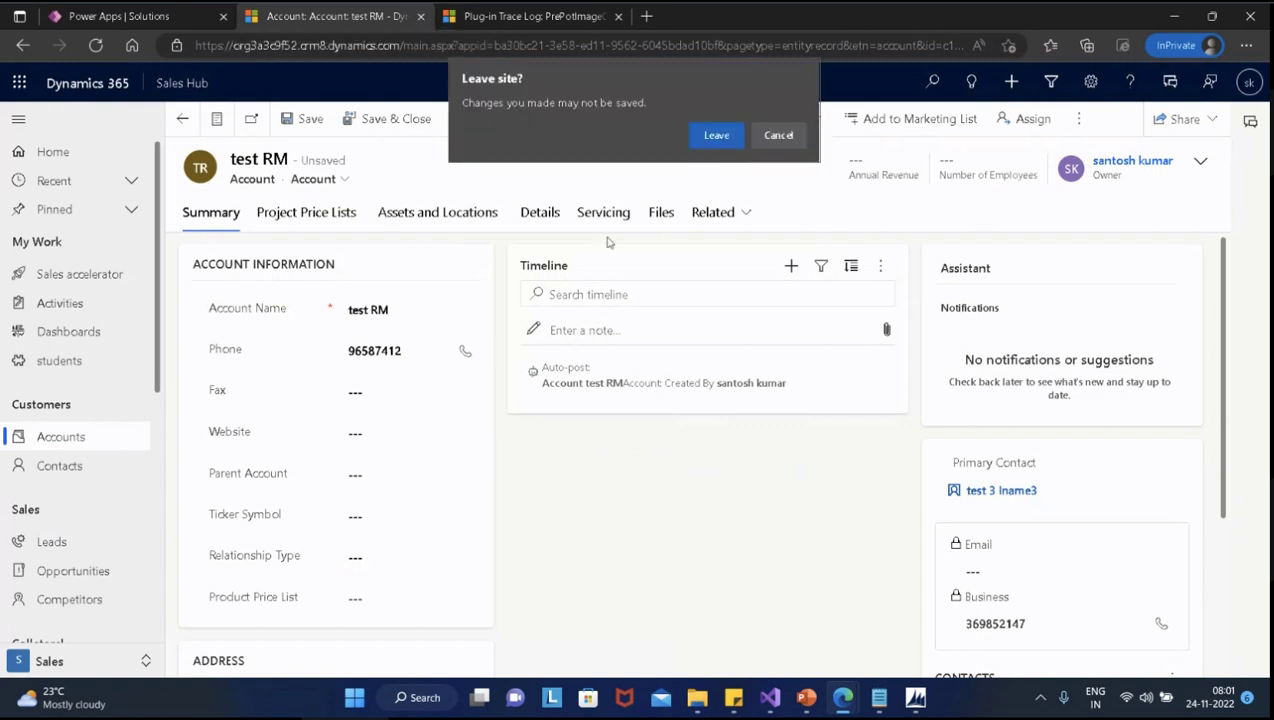
click(711, 143)
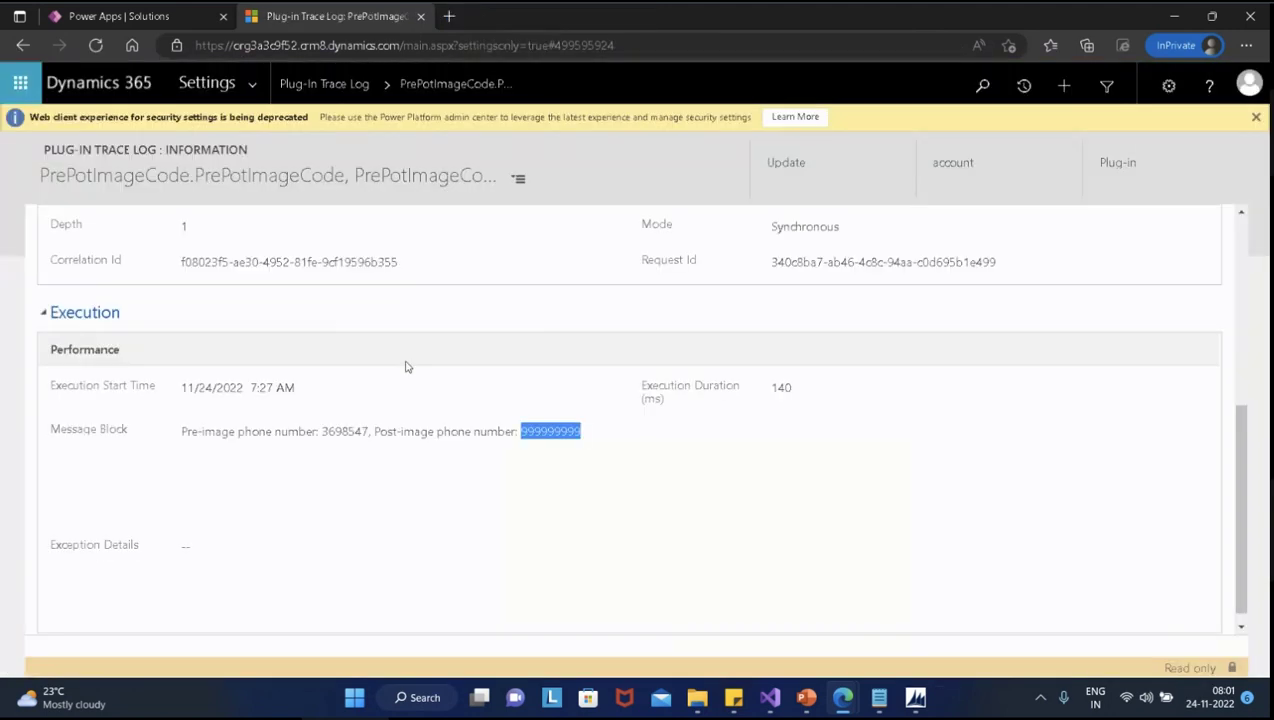
click(120, 17)
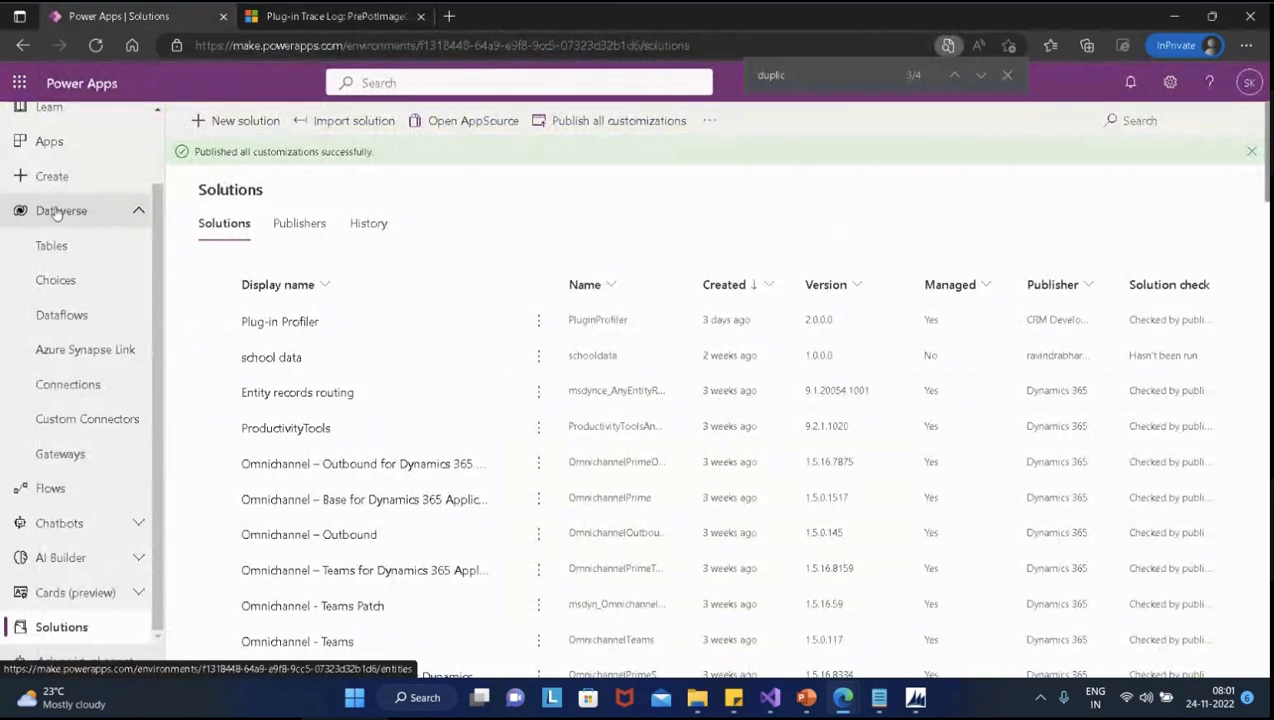
click(62, 140)
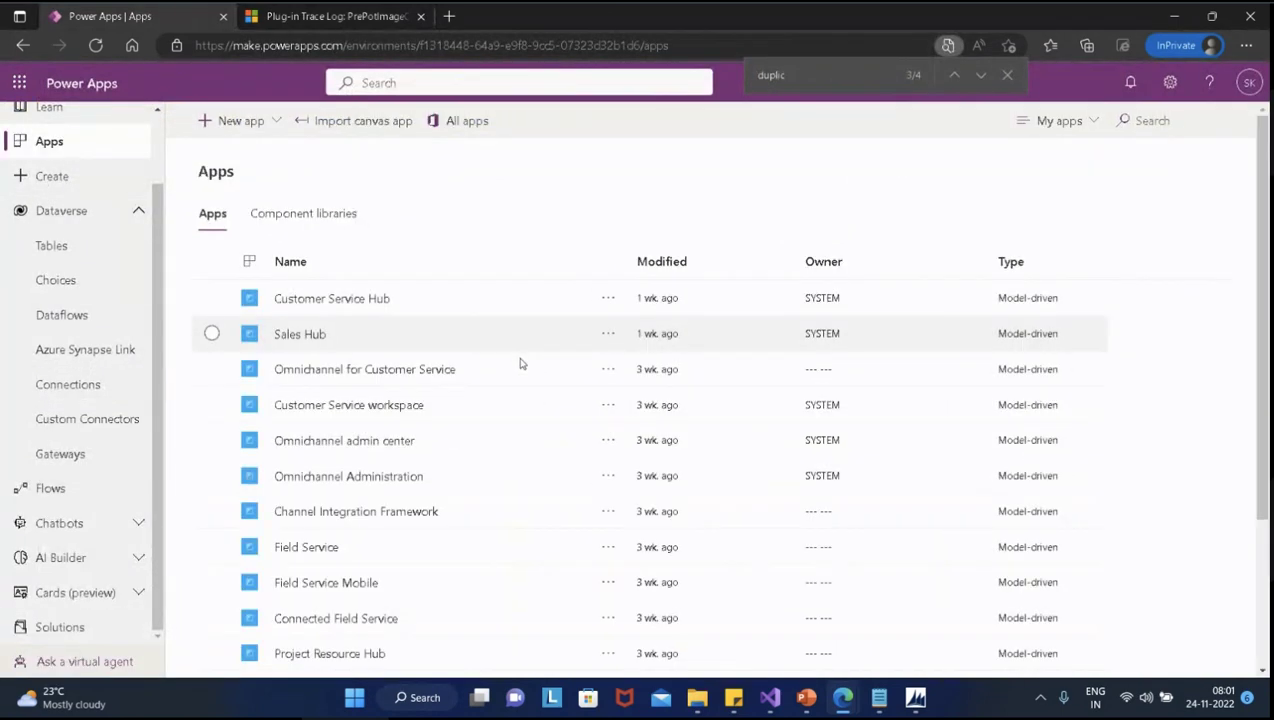
click(300, 334)
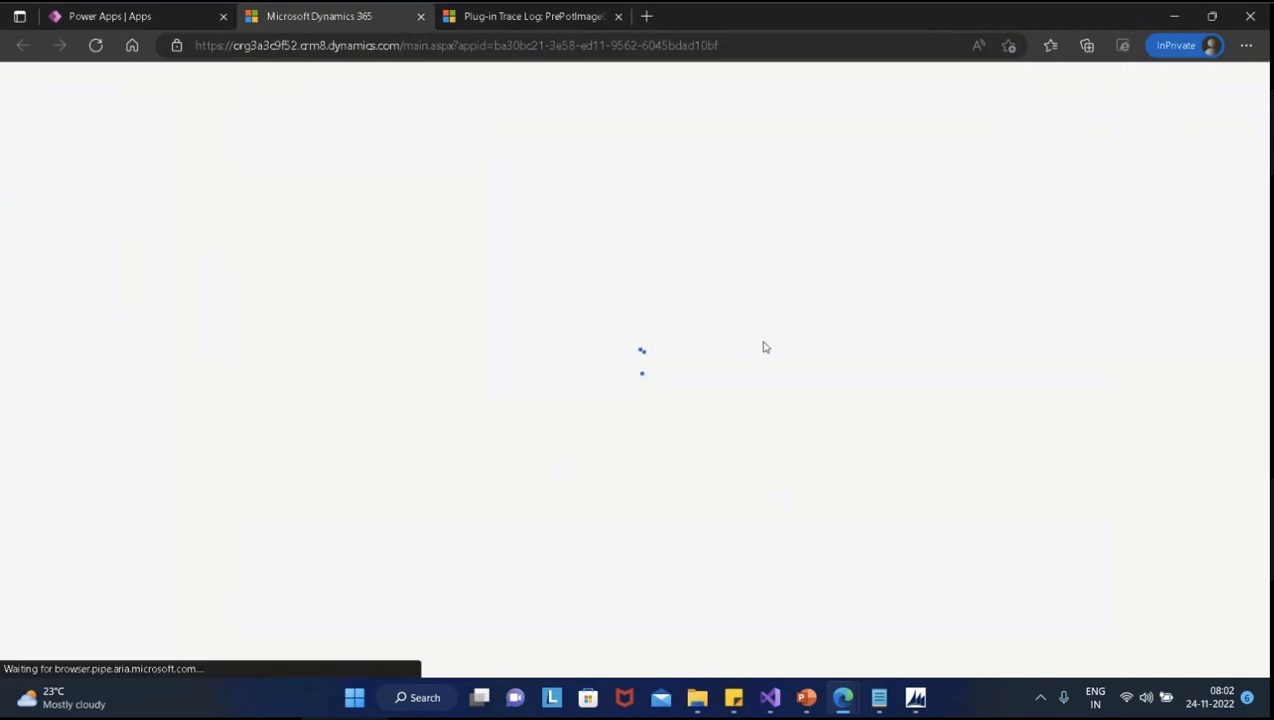
Switch to Visual Studio, copy the entire PreEventPlugin code and return to the browser
click(767, 703)
click(762, 418)
key(ctrl+a)
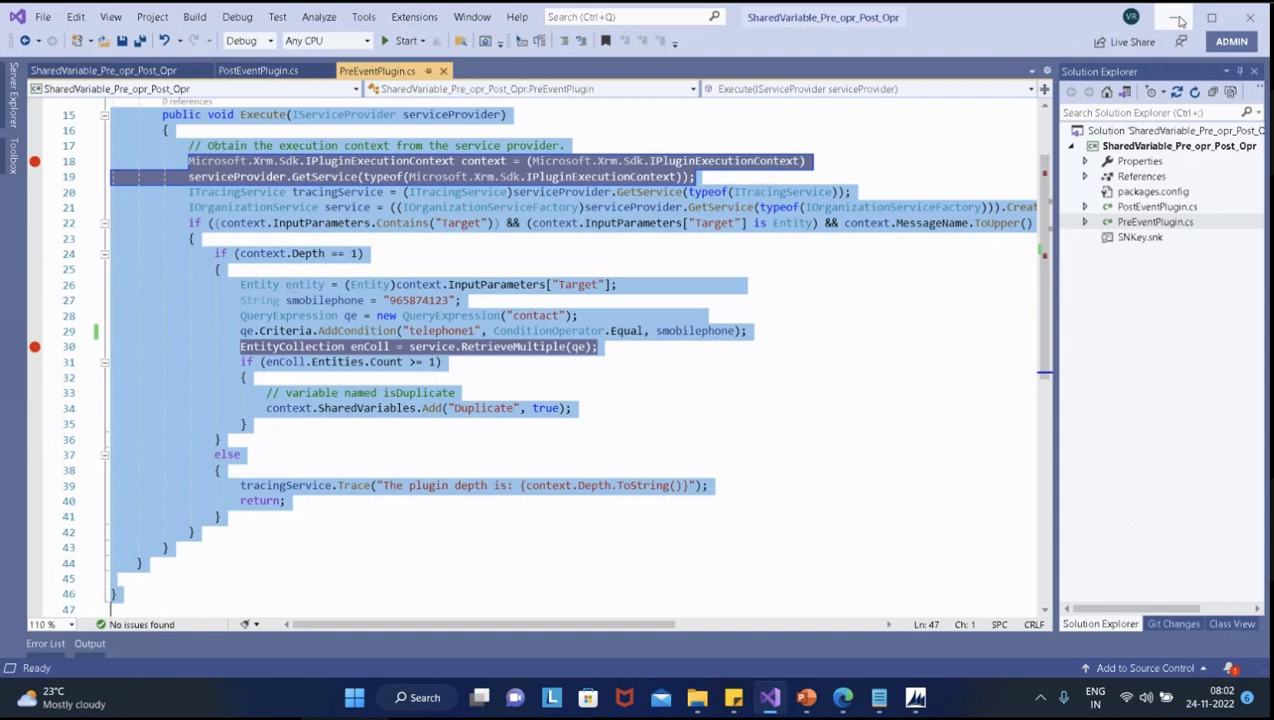
click(1178, 18)
Open the accounts list in the Sales Hub app
key(ctrl+shift+Tab)
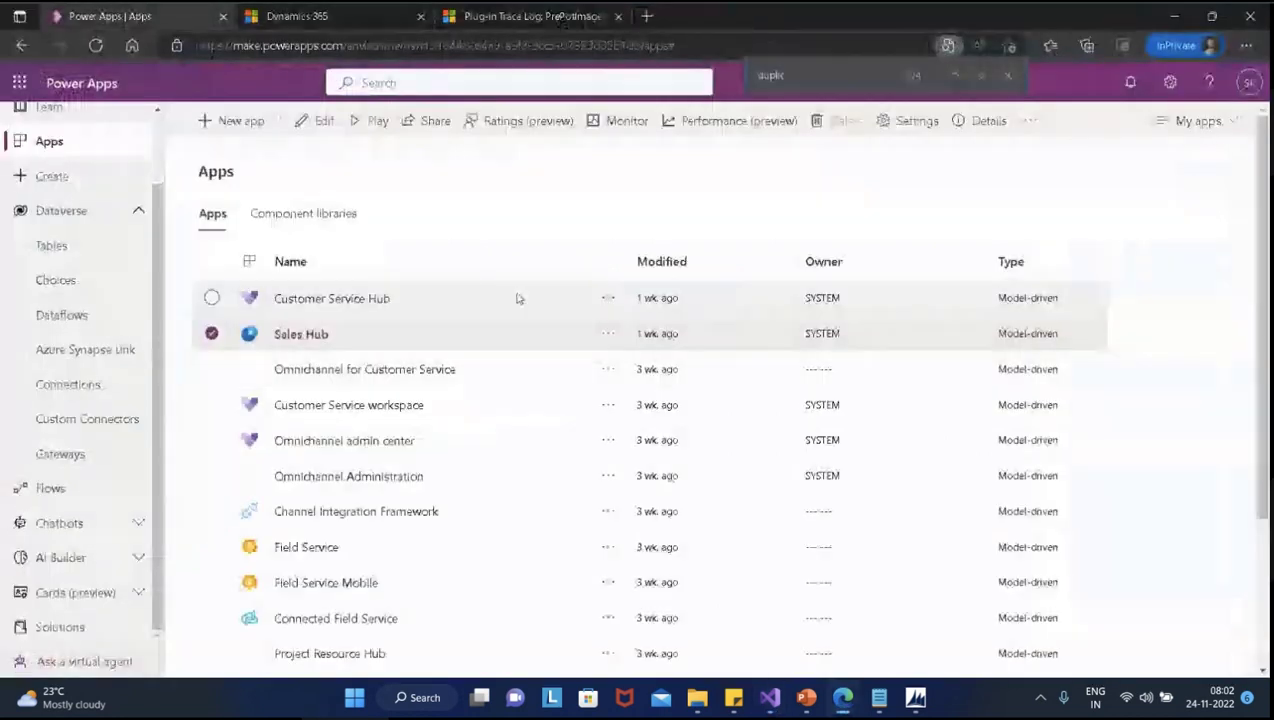
key(ctrl+Tab)
click(80, 440)
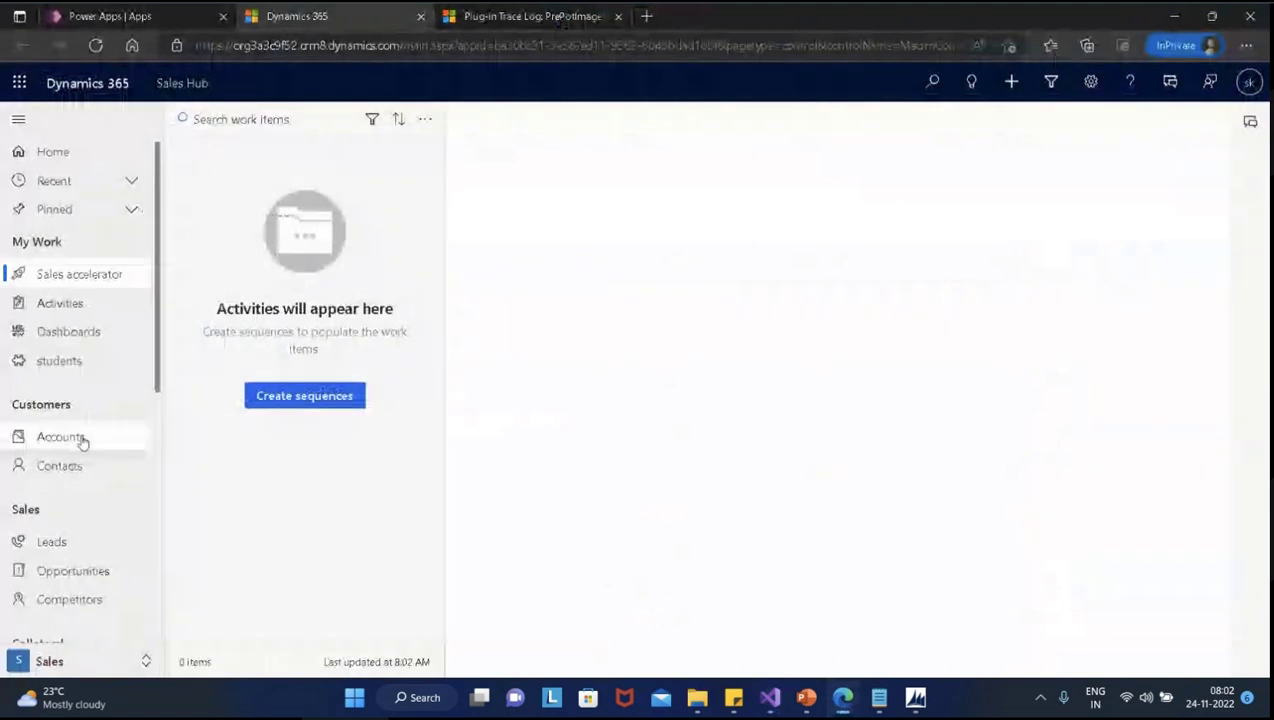
Share the copied plugin code with everyone in the GoToMeeting chat and return to the Dynamics 365 window
mouse_move(847, 698)
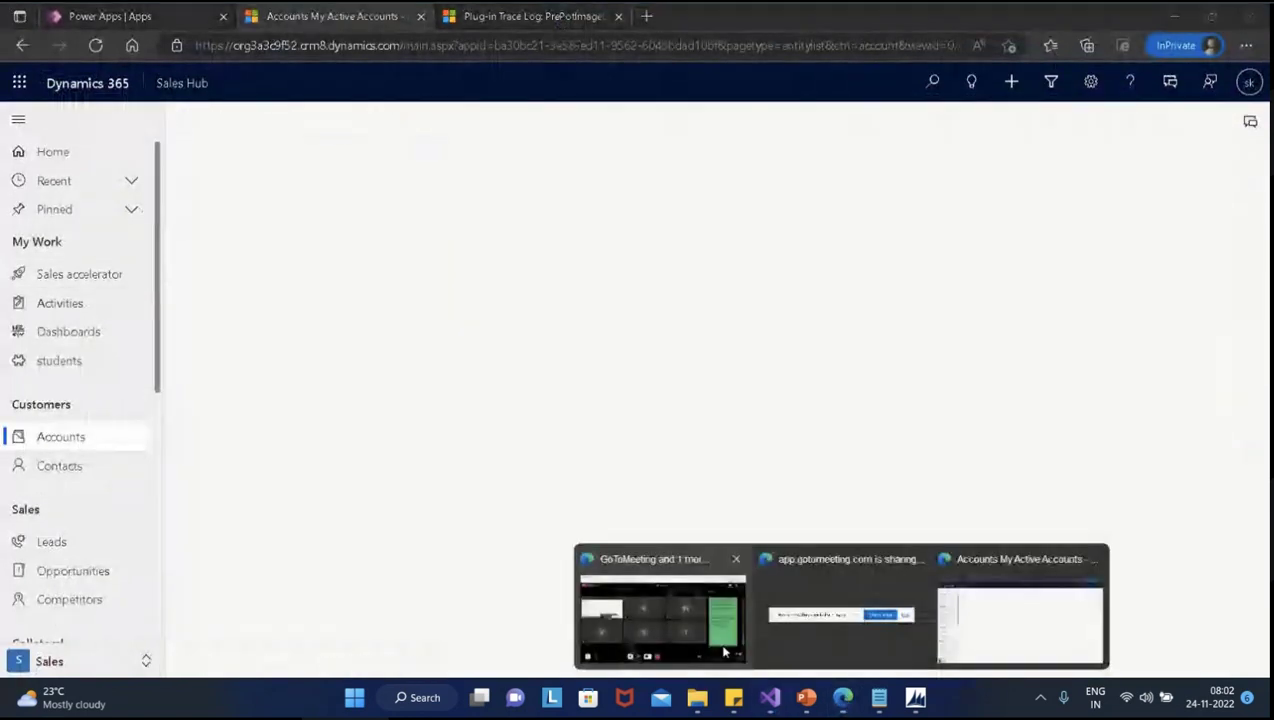
click(726, 648)
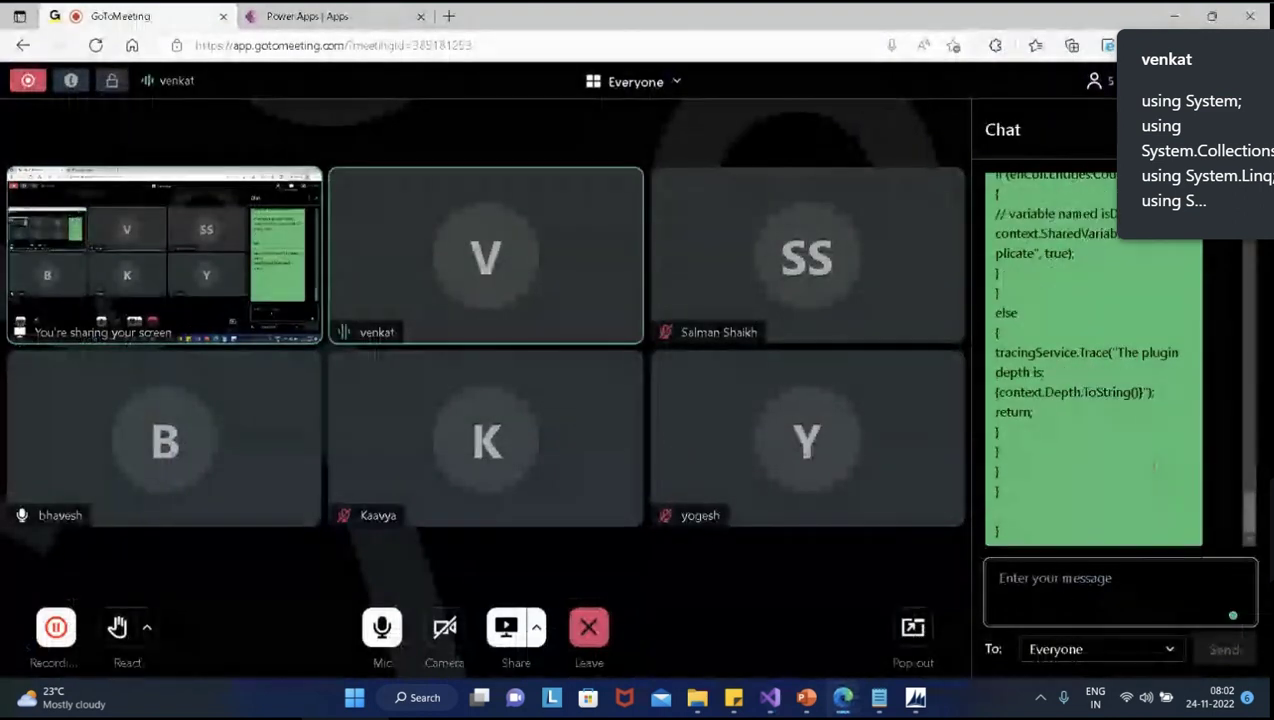
key(alt+Tab)
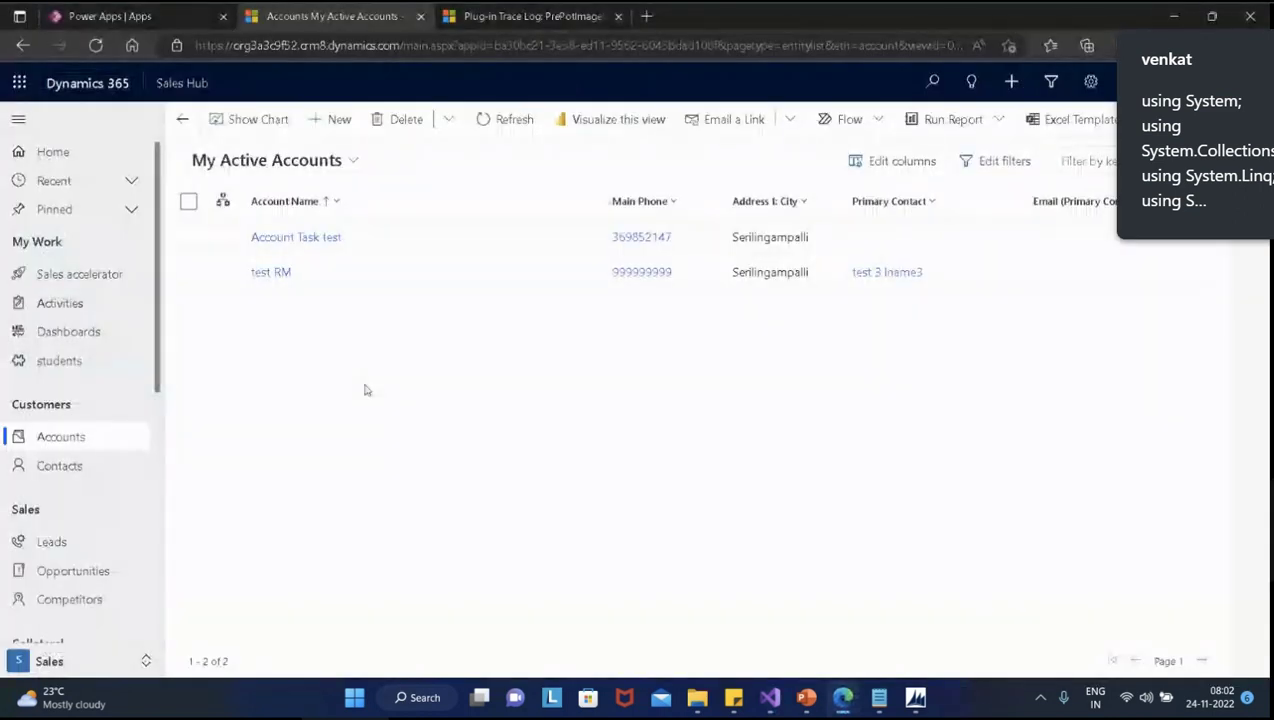
Open the Account Task test record and copy the smobilephone value from the PreEventPlugin code in Visual Studio
click(504, 241)
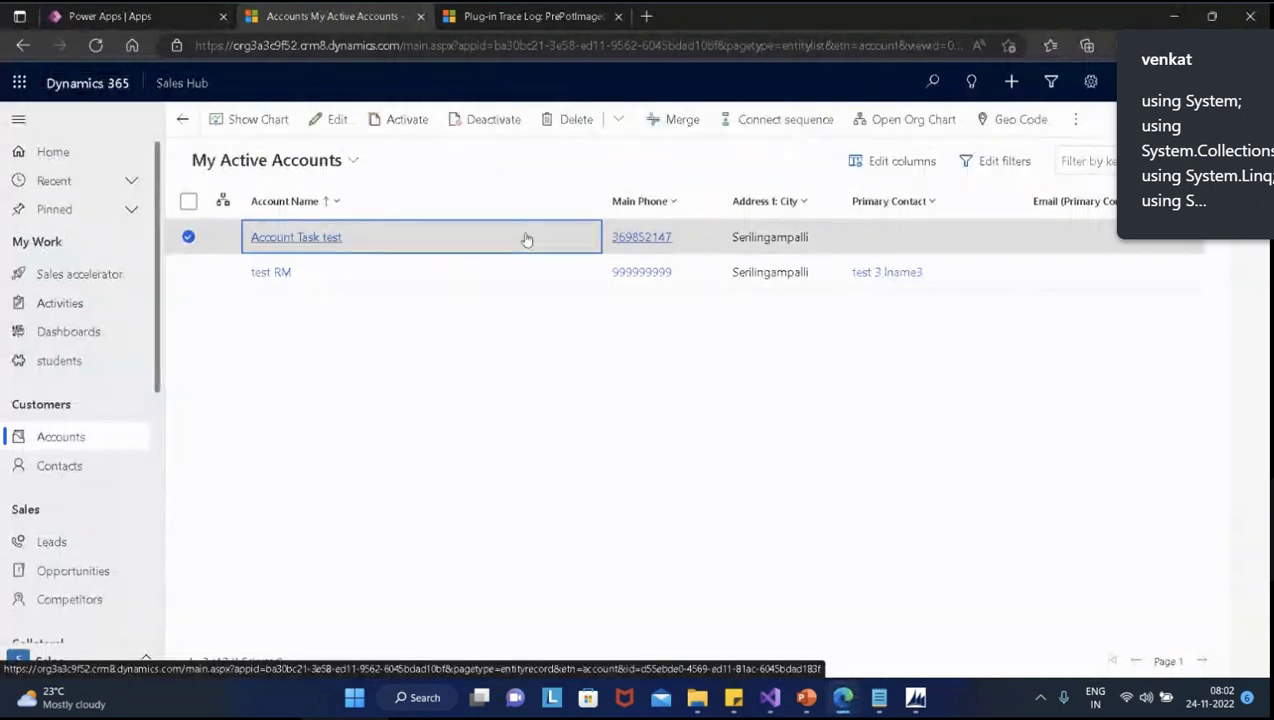
double_click(548, 238)
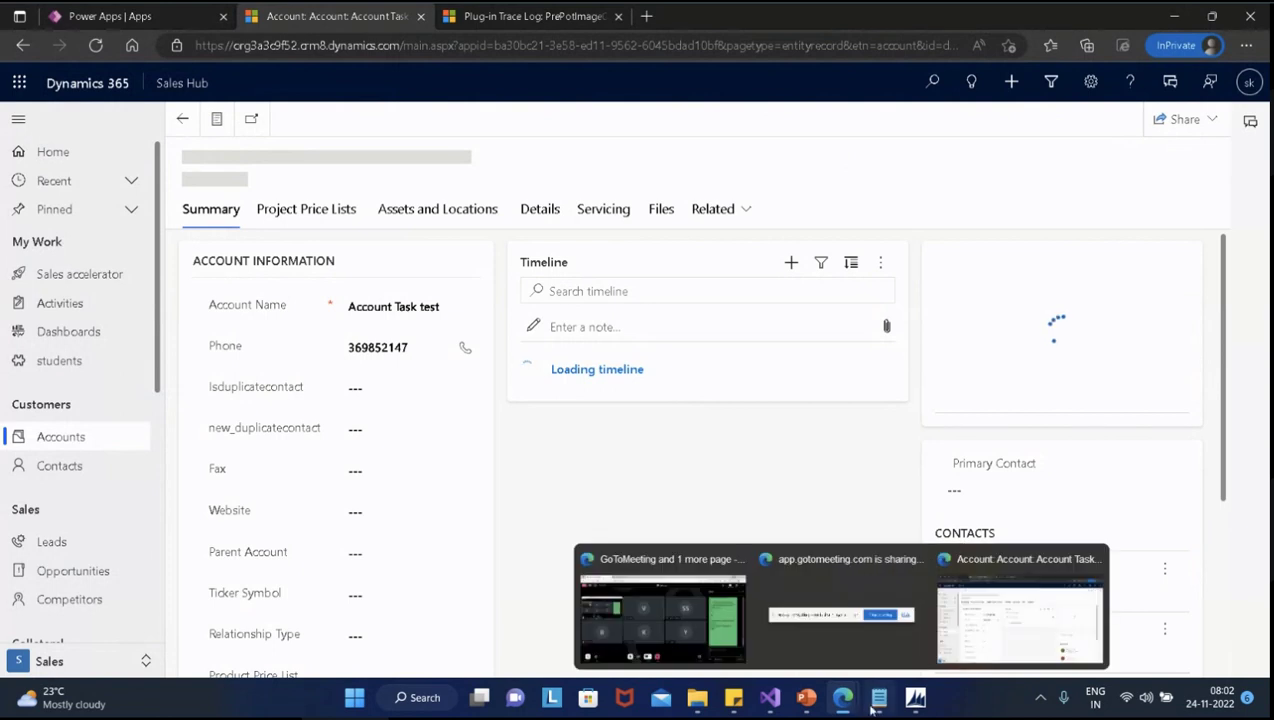
click(779, 703)
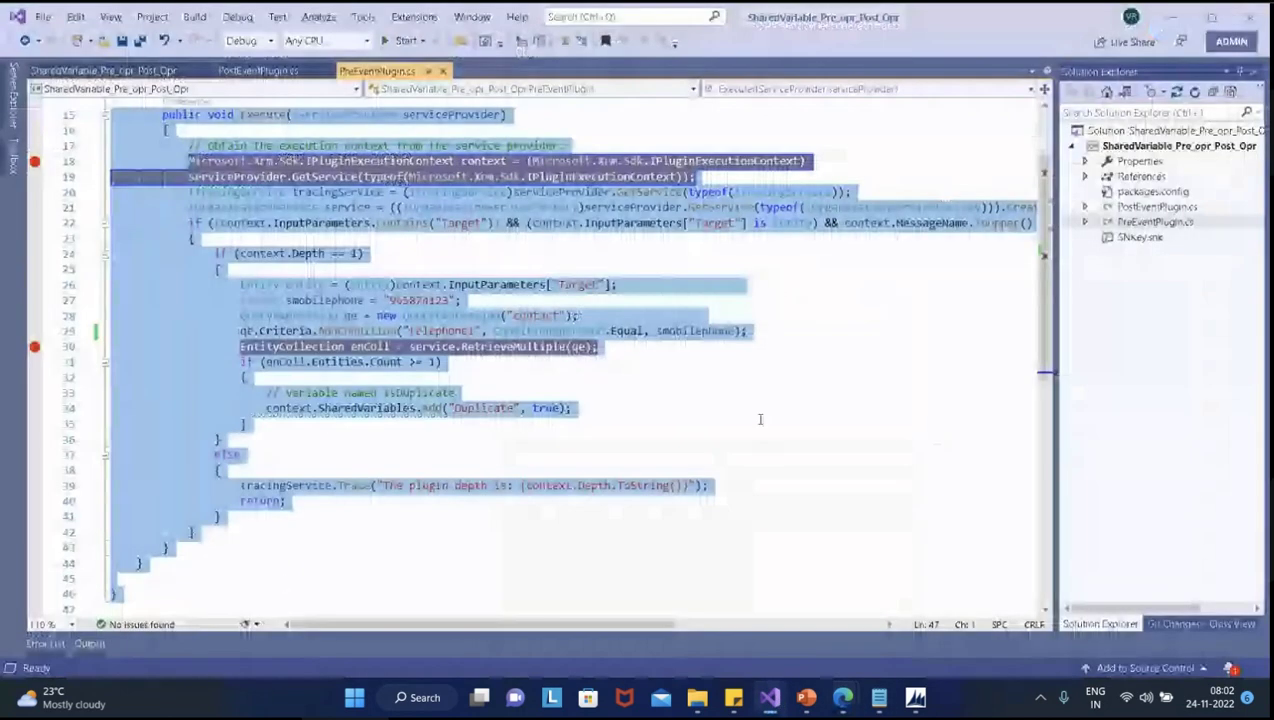
double_click(418, 300)
key(ctrl+c)
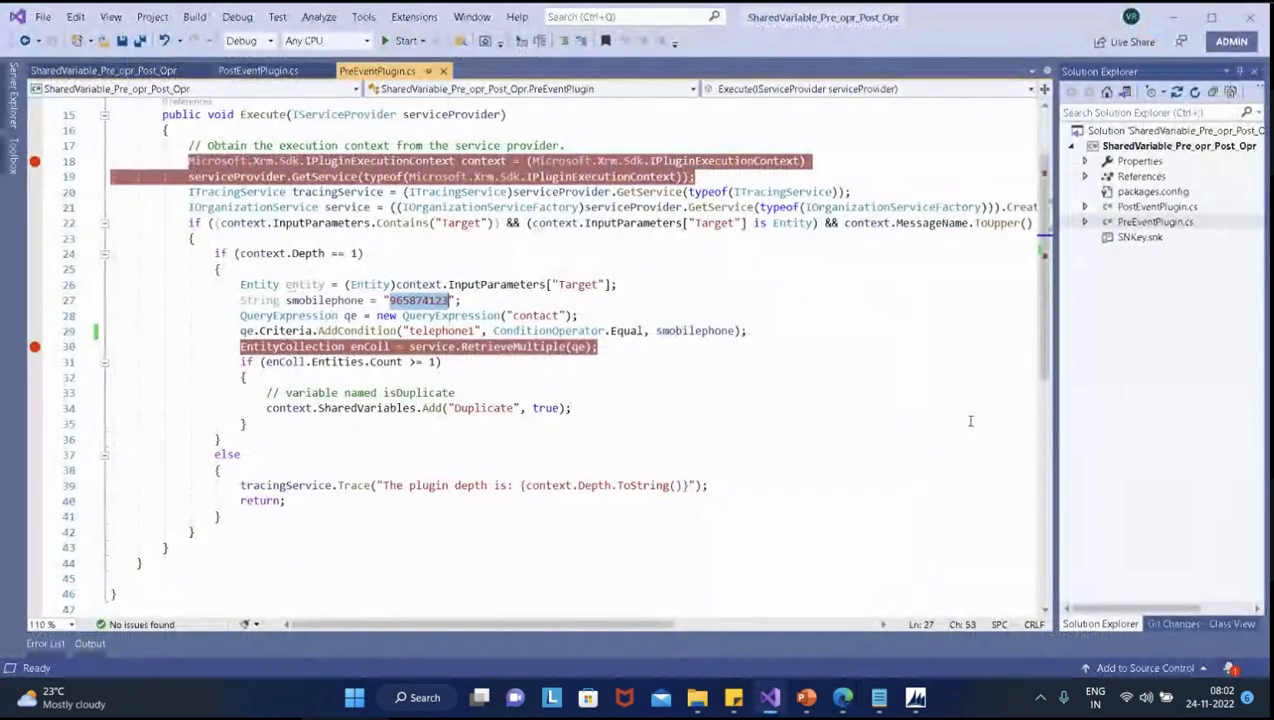
click(1173, 17)
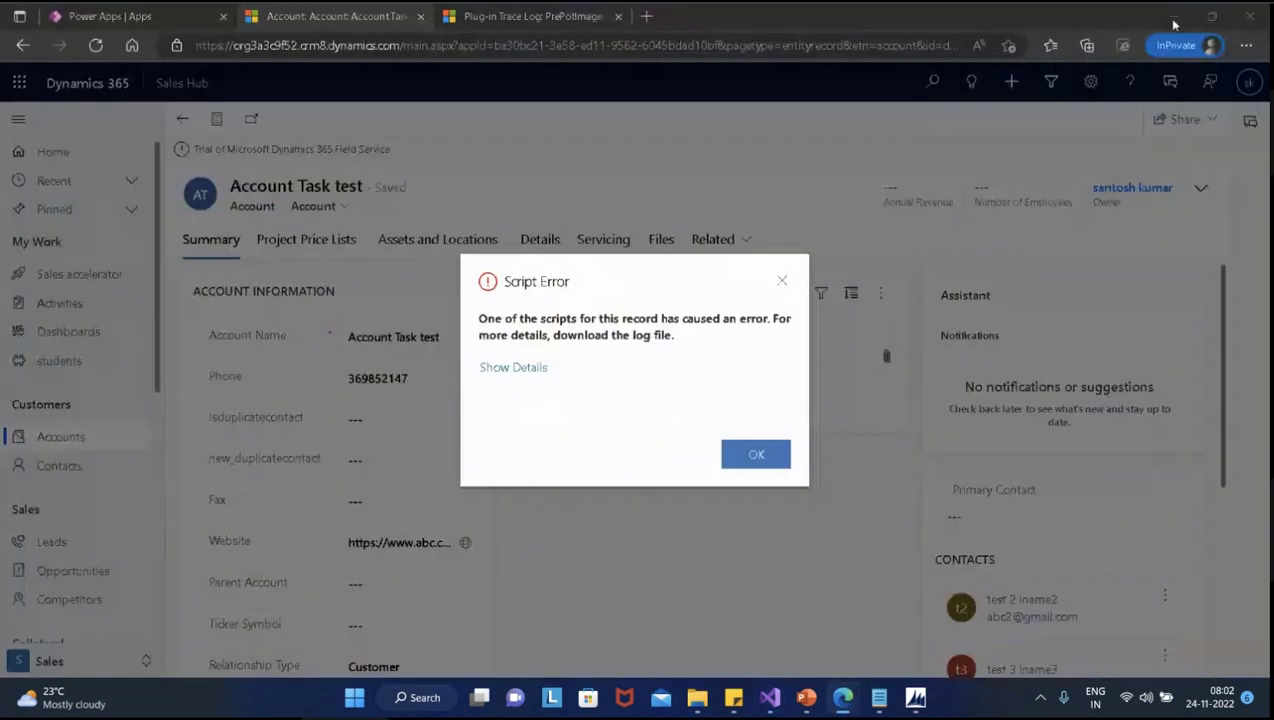
Dismiss the script error, replace the account's Phone with the copied smobilephone value and try to save the record
click(748, 454)
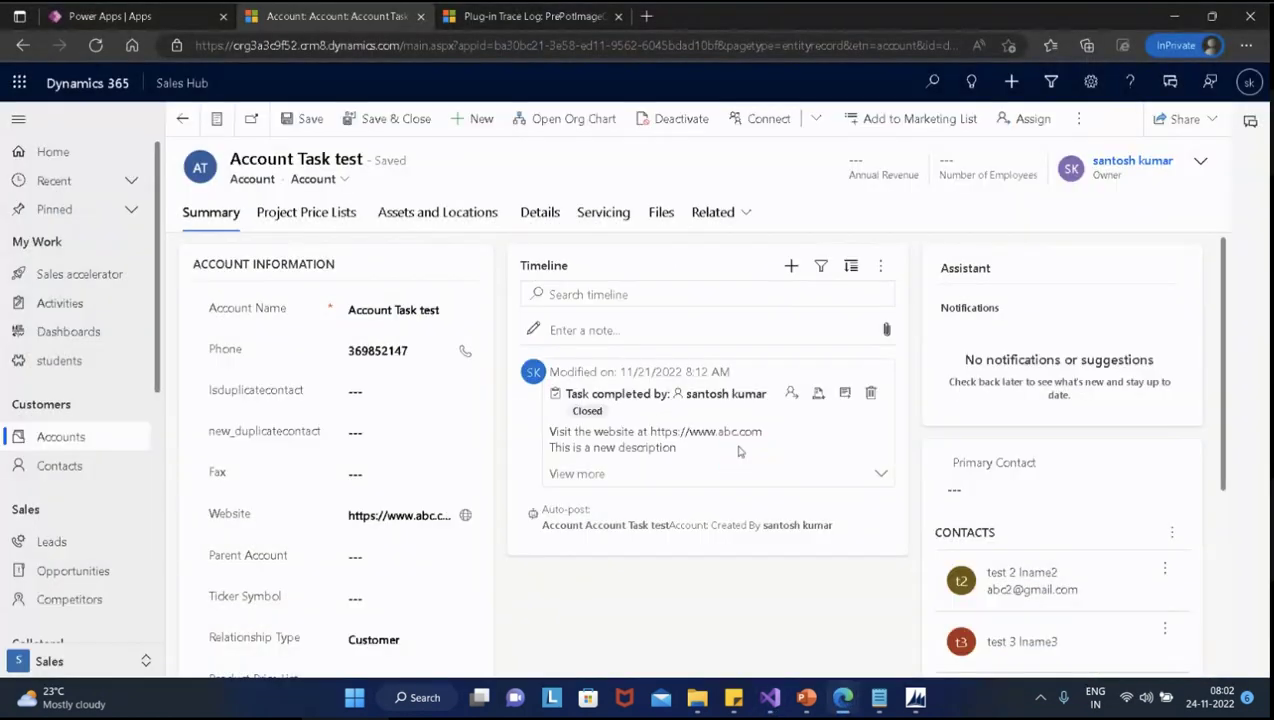
drag(407, 350, 316, 365)
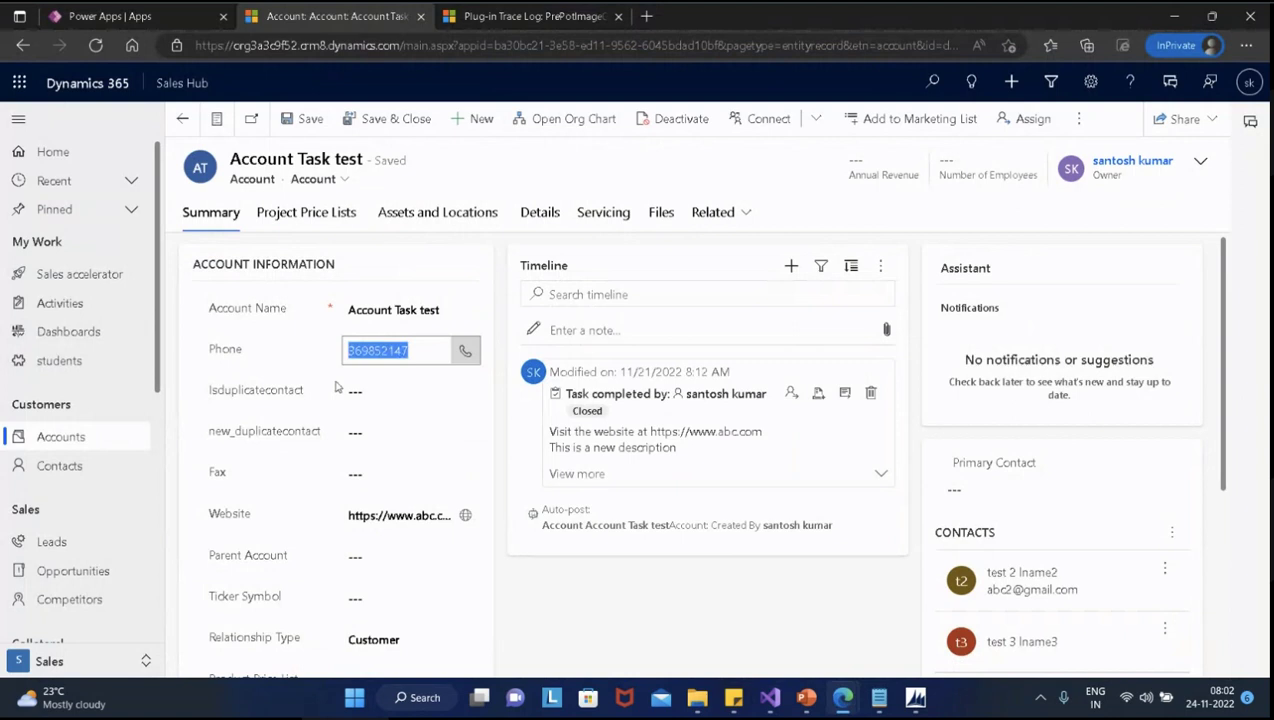
key(ctrl+v)
click(303, 119)
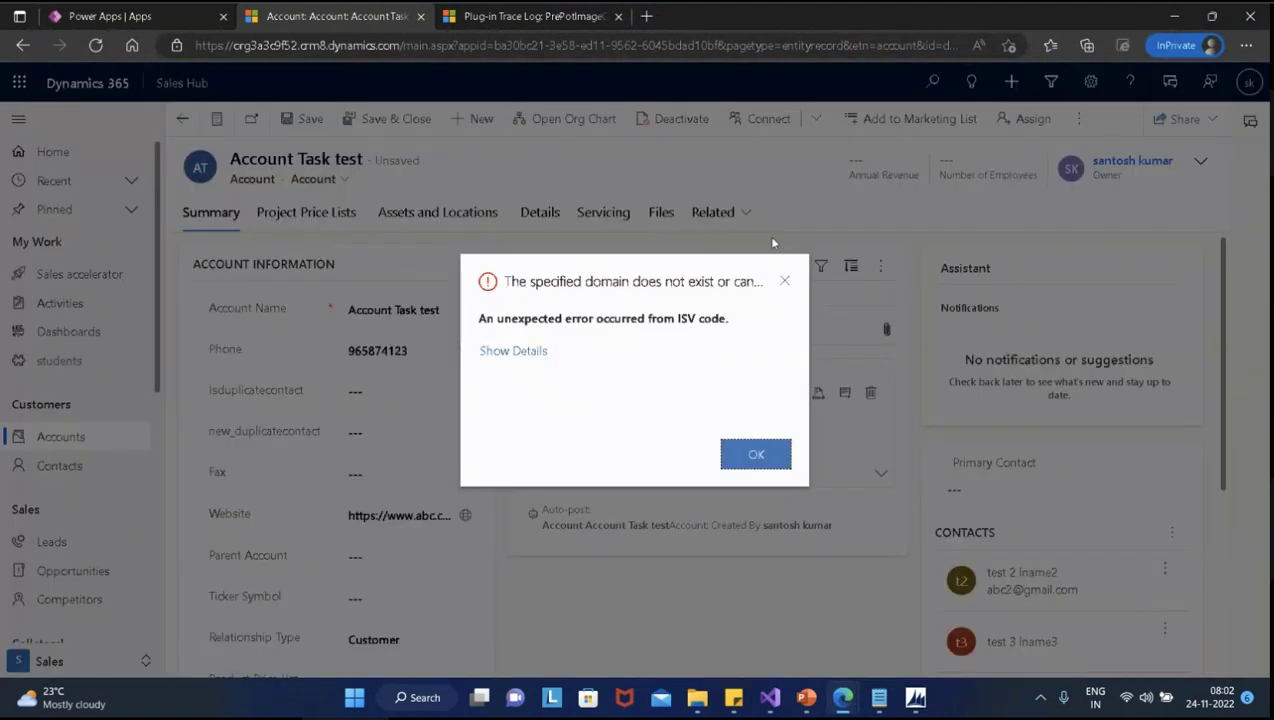
click(754, 454)
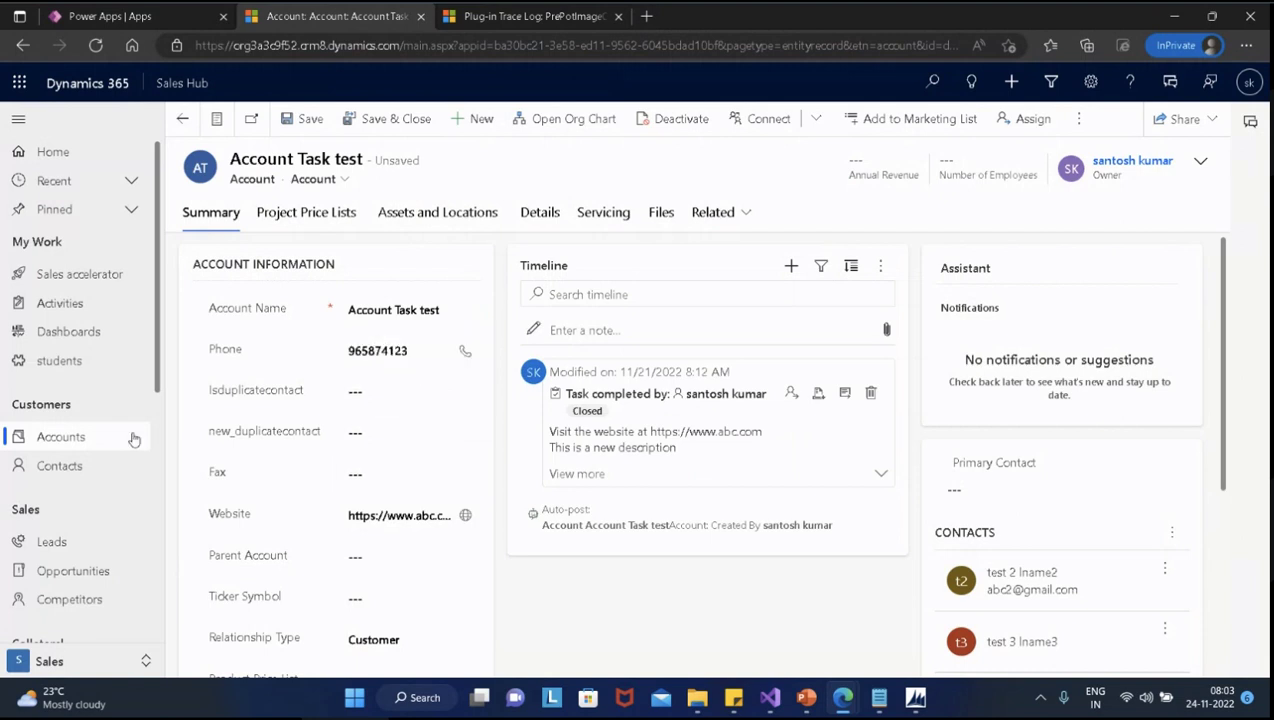
Try twice to leave the Account Task test record for the accounts list, choosing to save the changes each time
click(85, 437)
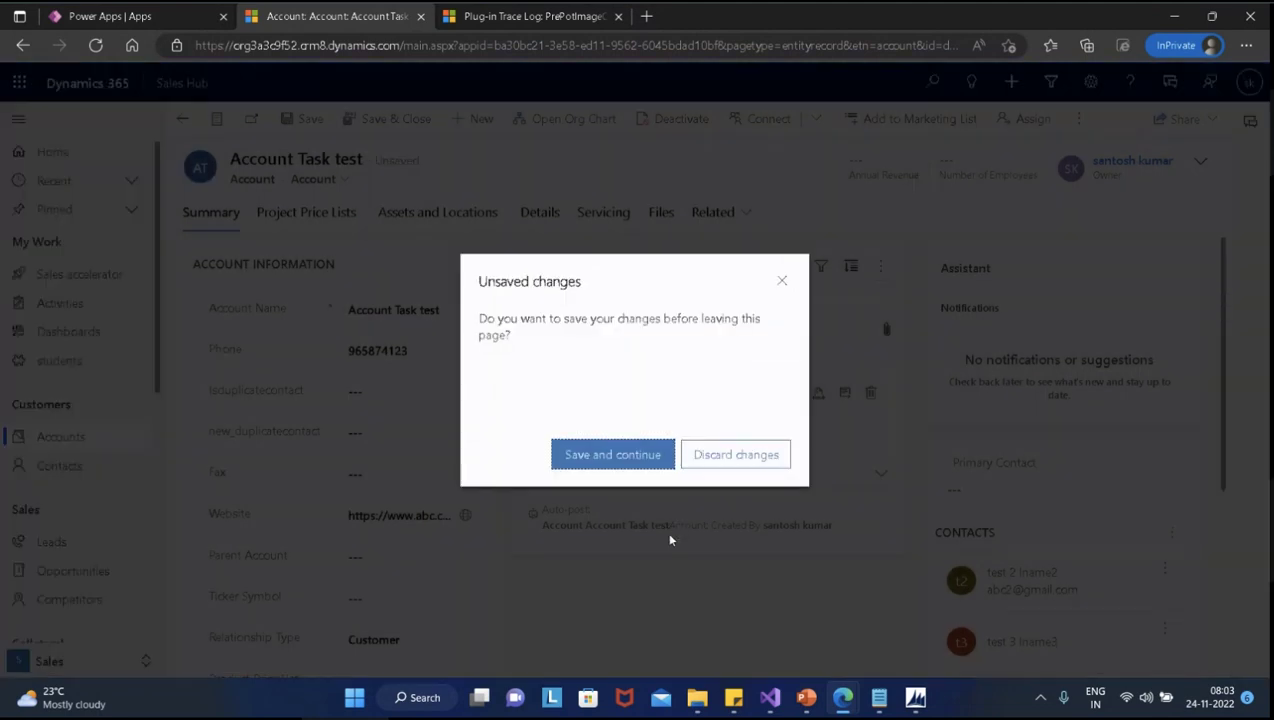
click(628, 461)
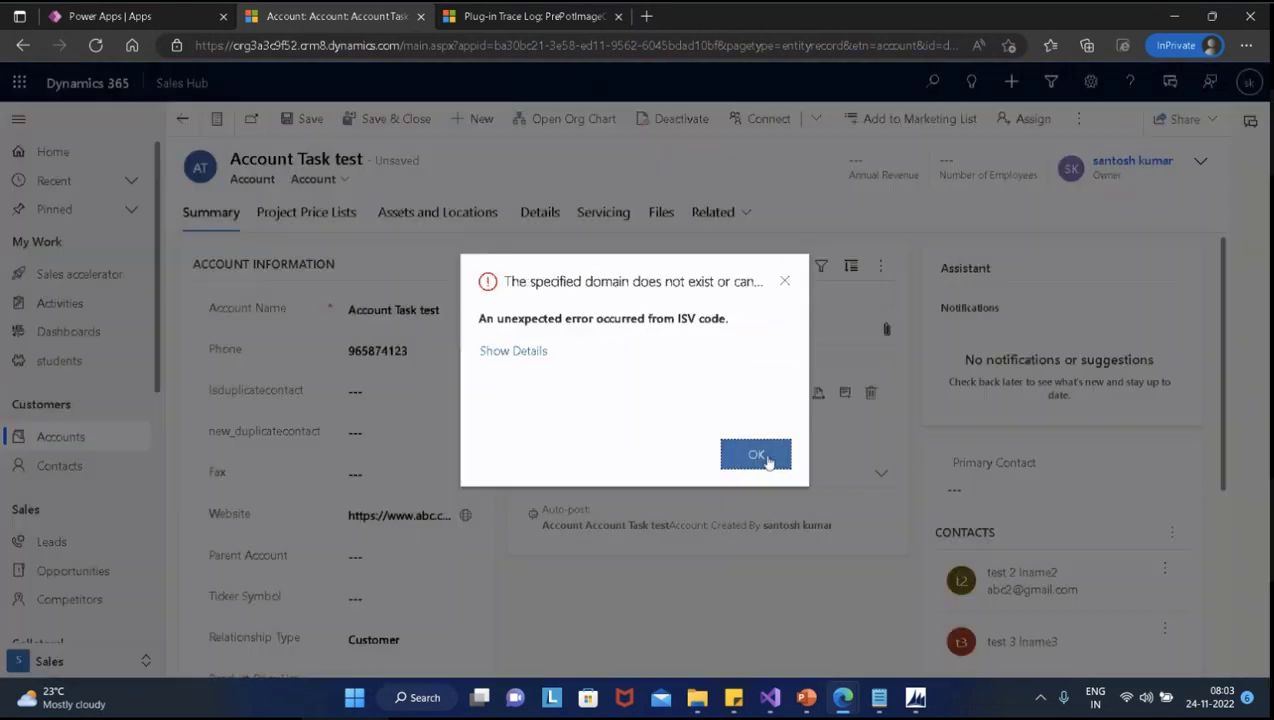
click(756, 455)
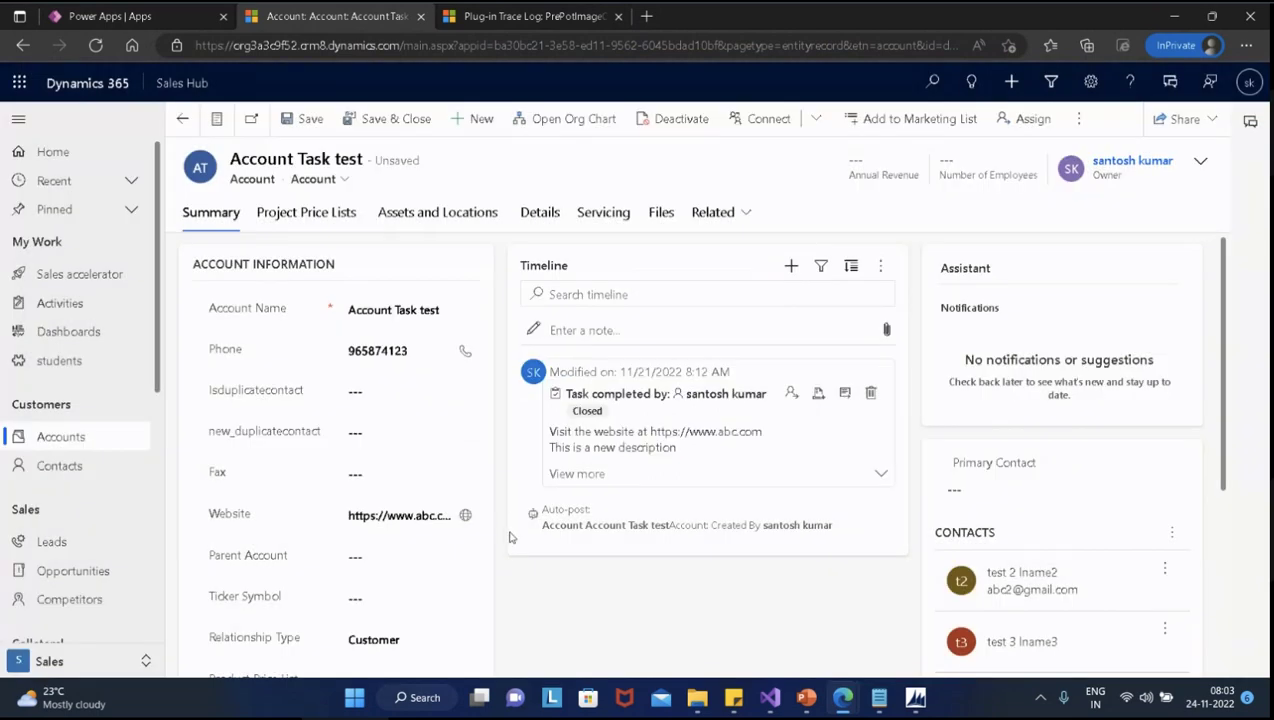
click(63, 440)
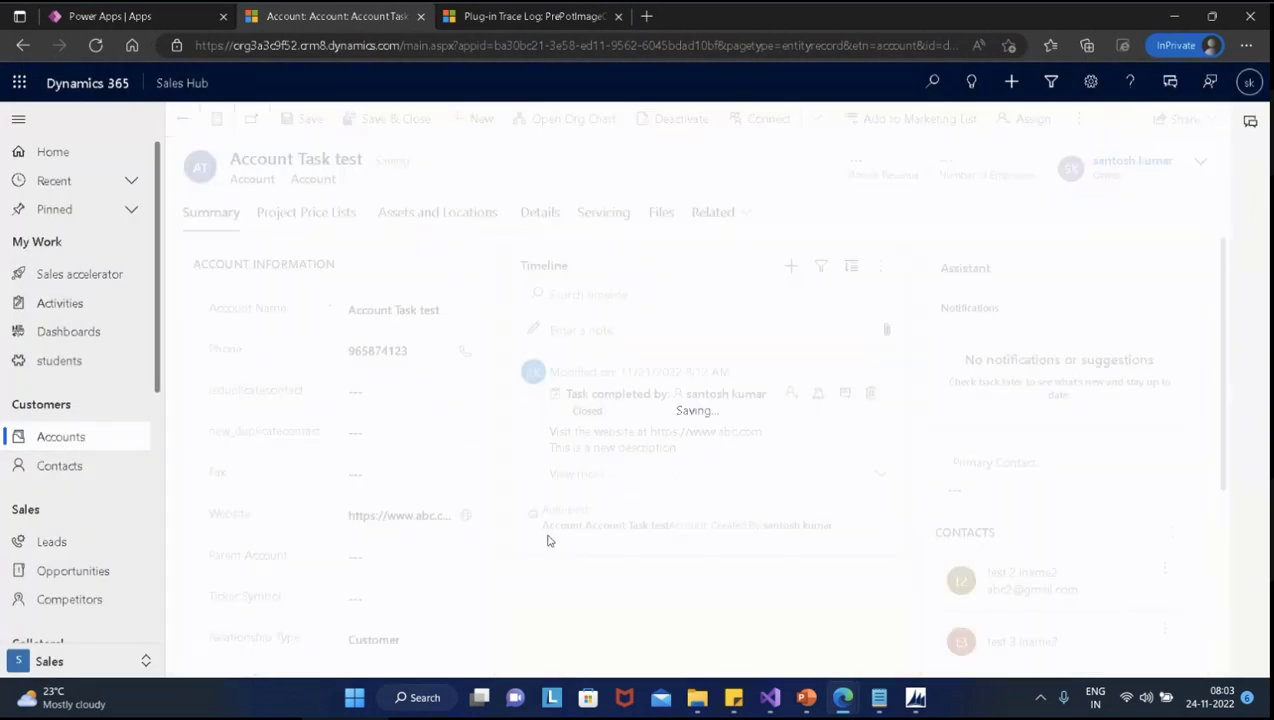
click(618, 458)
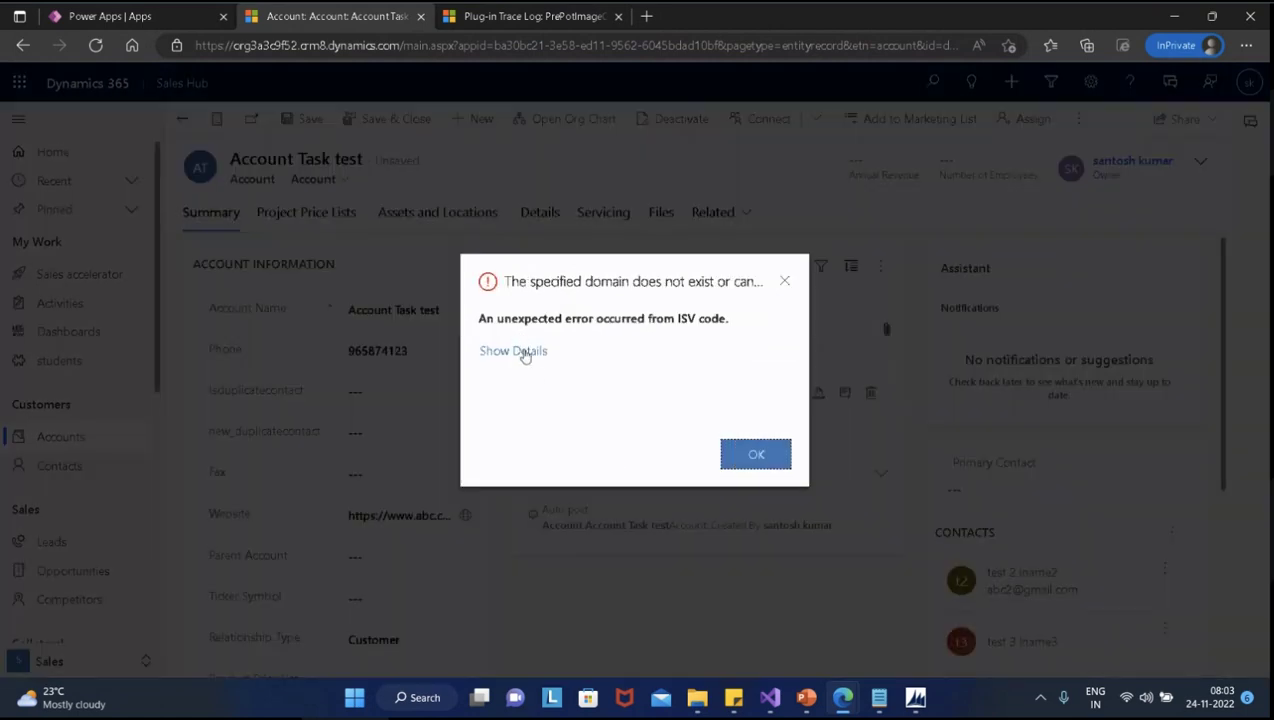
Show the save error's details, download its log file, open ErrorDetails (36).txt in Notepad and examine the TraceText lines
click(522, 351)
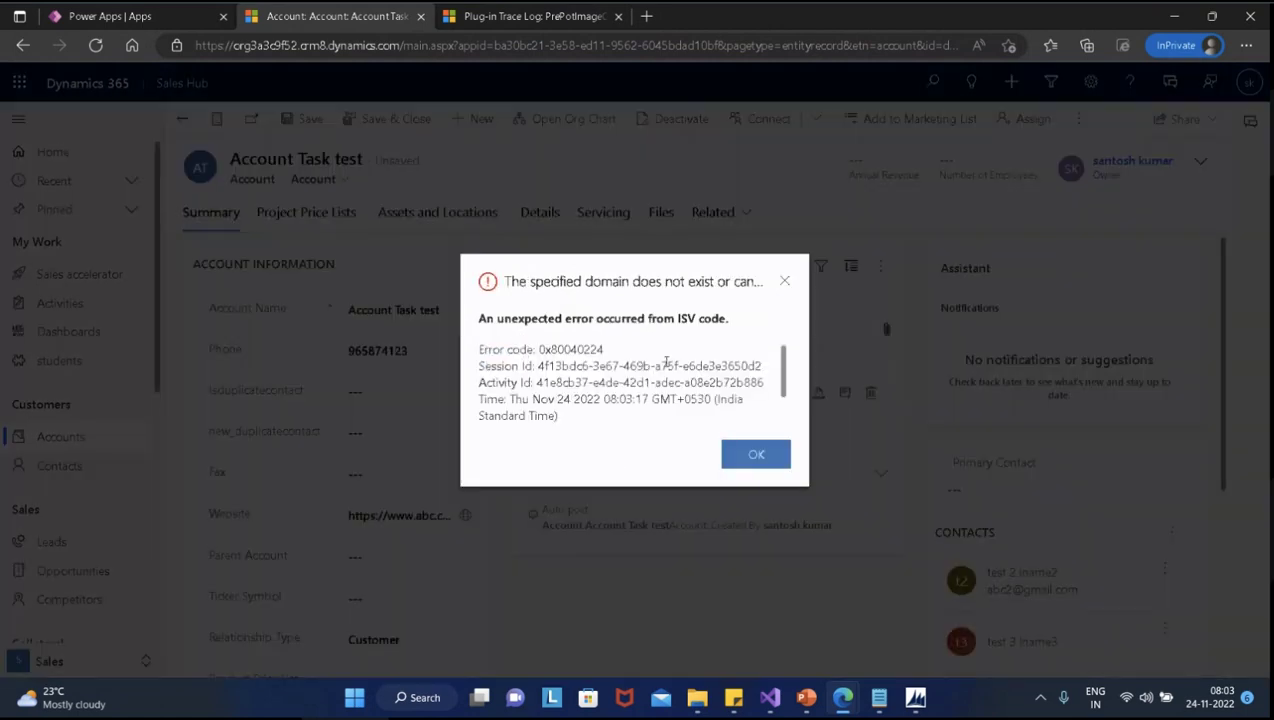
click(535, 420)
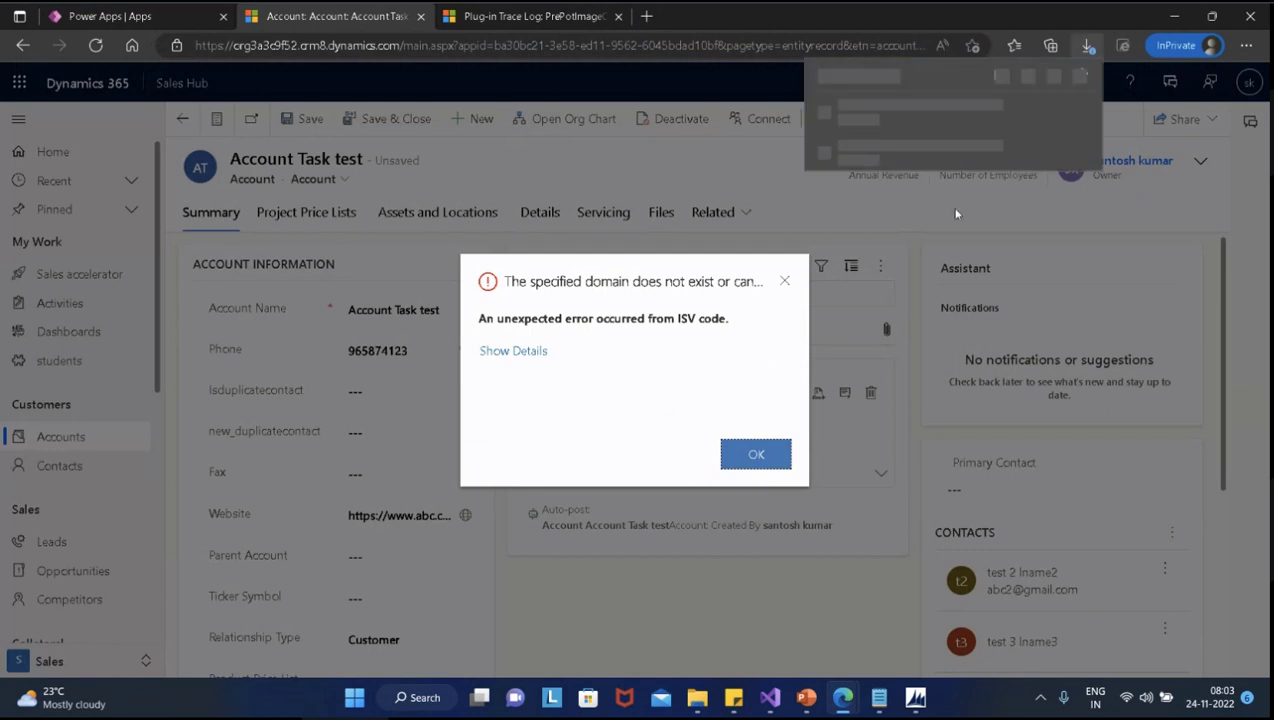
click(895, 136)
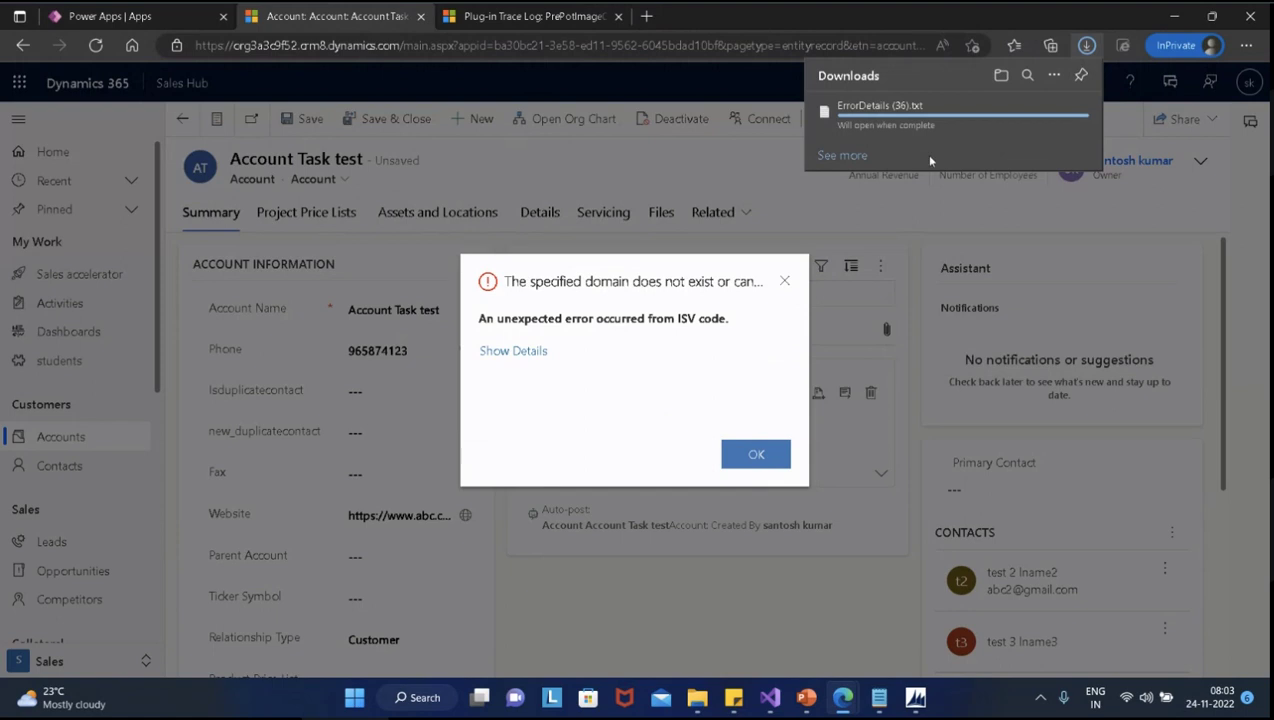
mouse_move(997, 102)
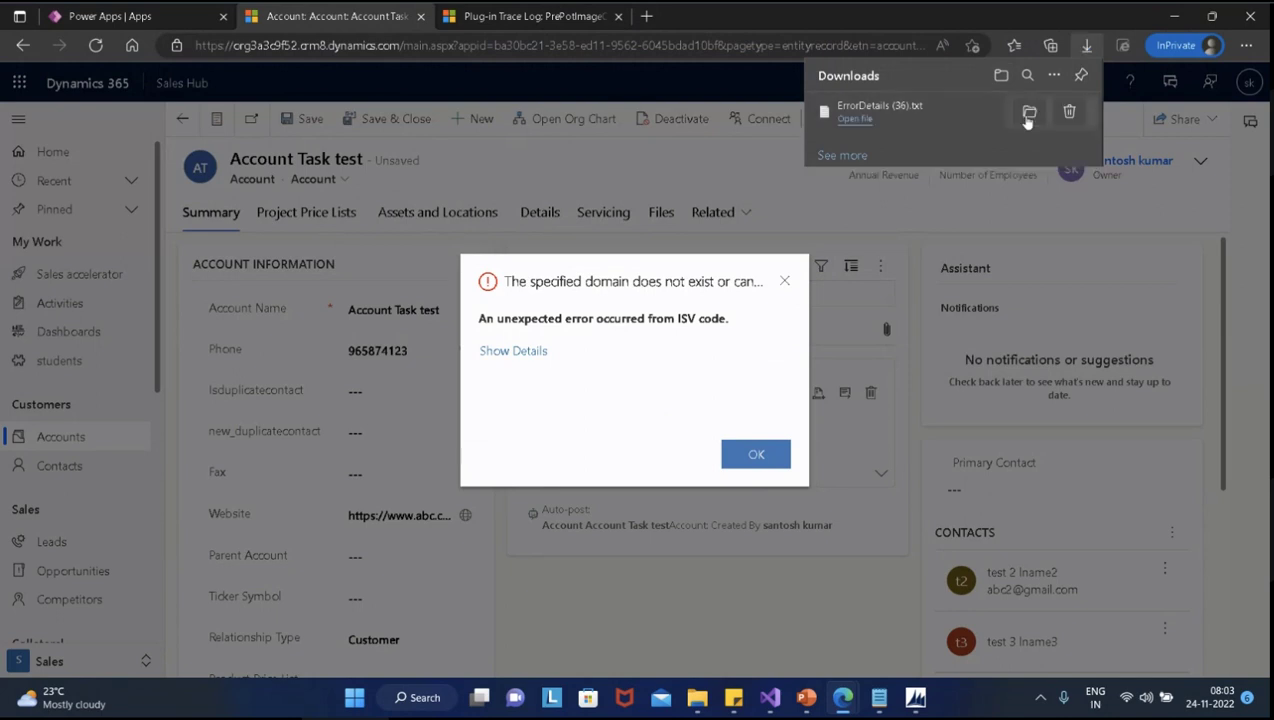
click(866, 124)
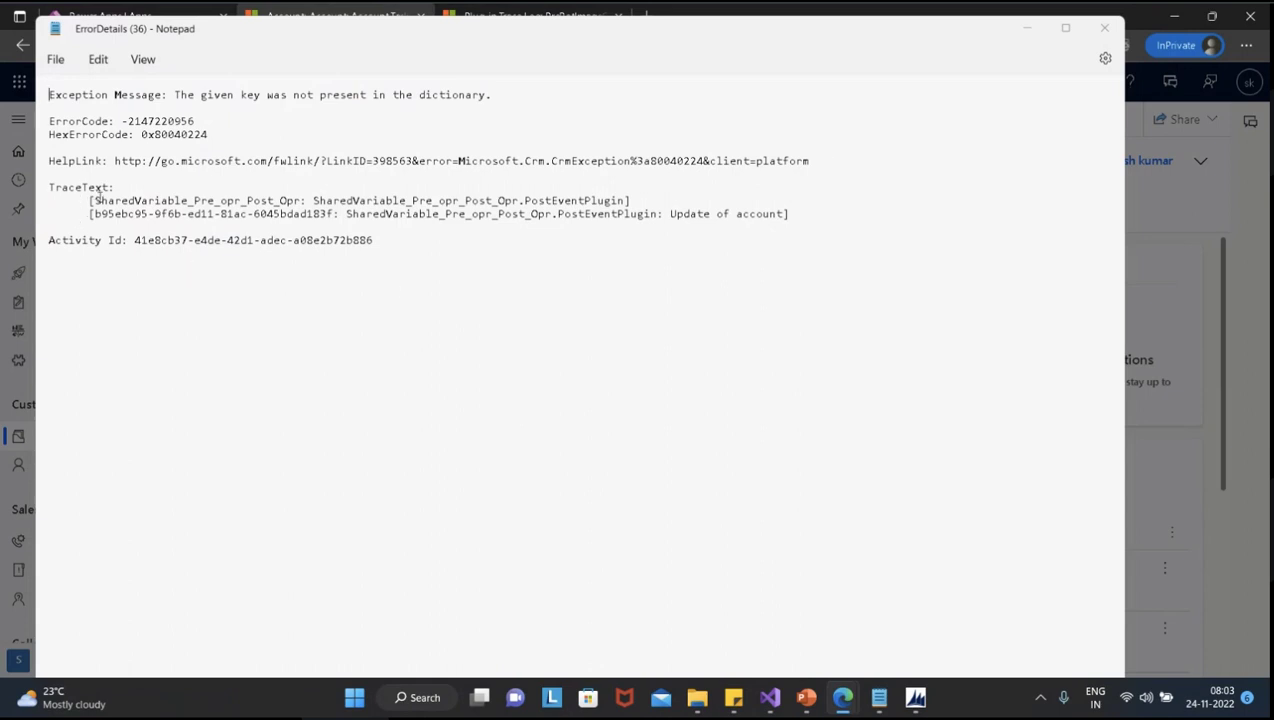
mouse_move(95, 200)
mouse_down()
mouse_move(611, 200)
mouse_move(814, 224)
mouse_up()
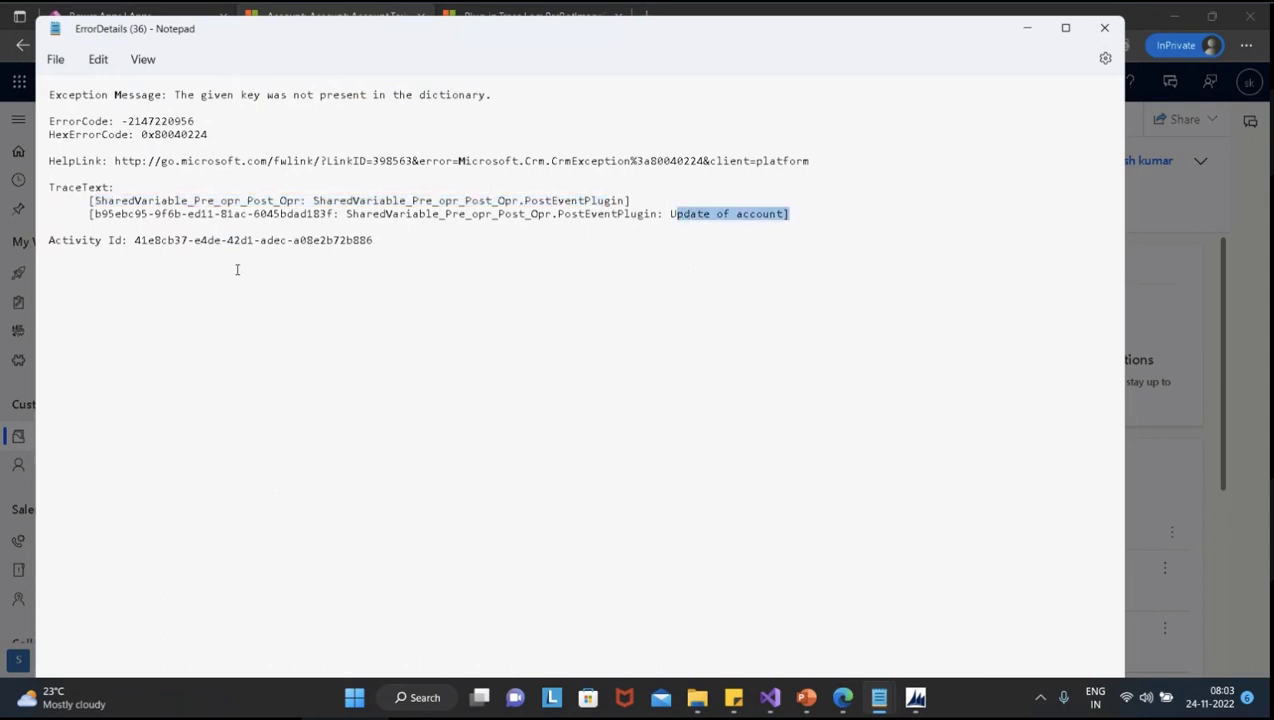
Examine the exception message in ErrorDetails (36), close the file and dismiss the save error on the account record
click(416, 266)
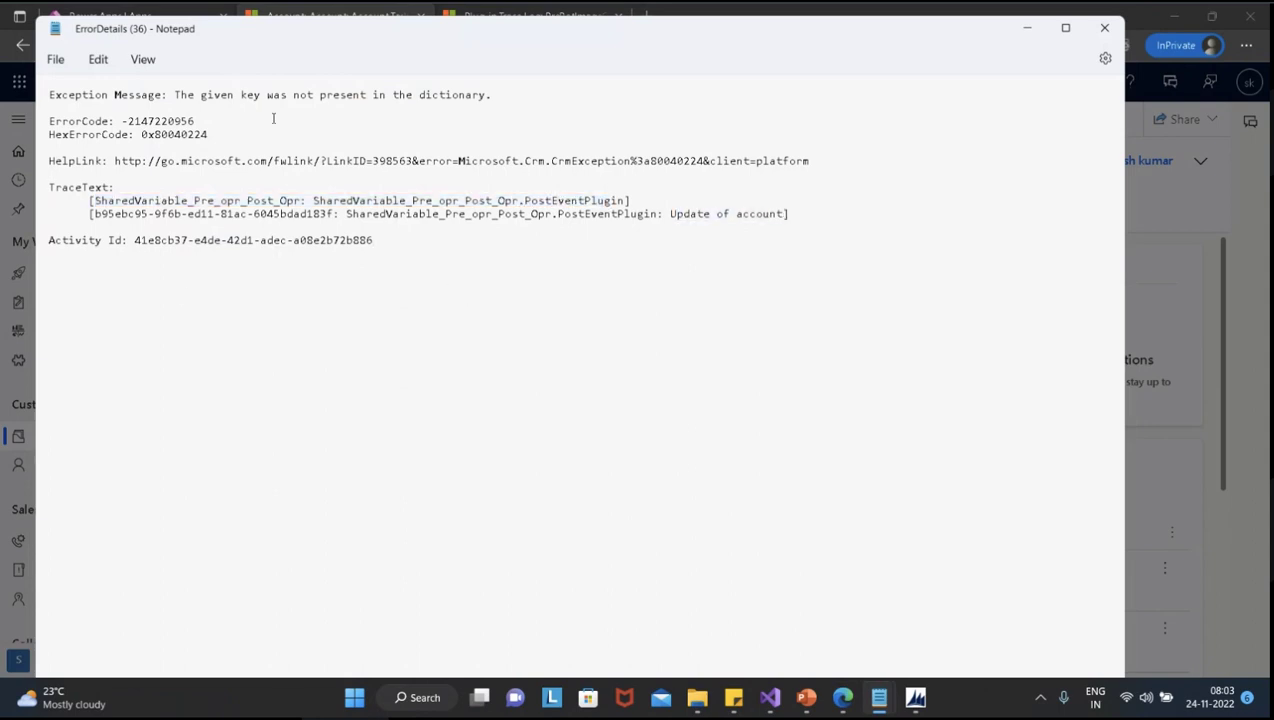
drag(183, 94, 503, 98)
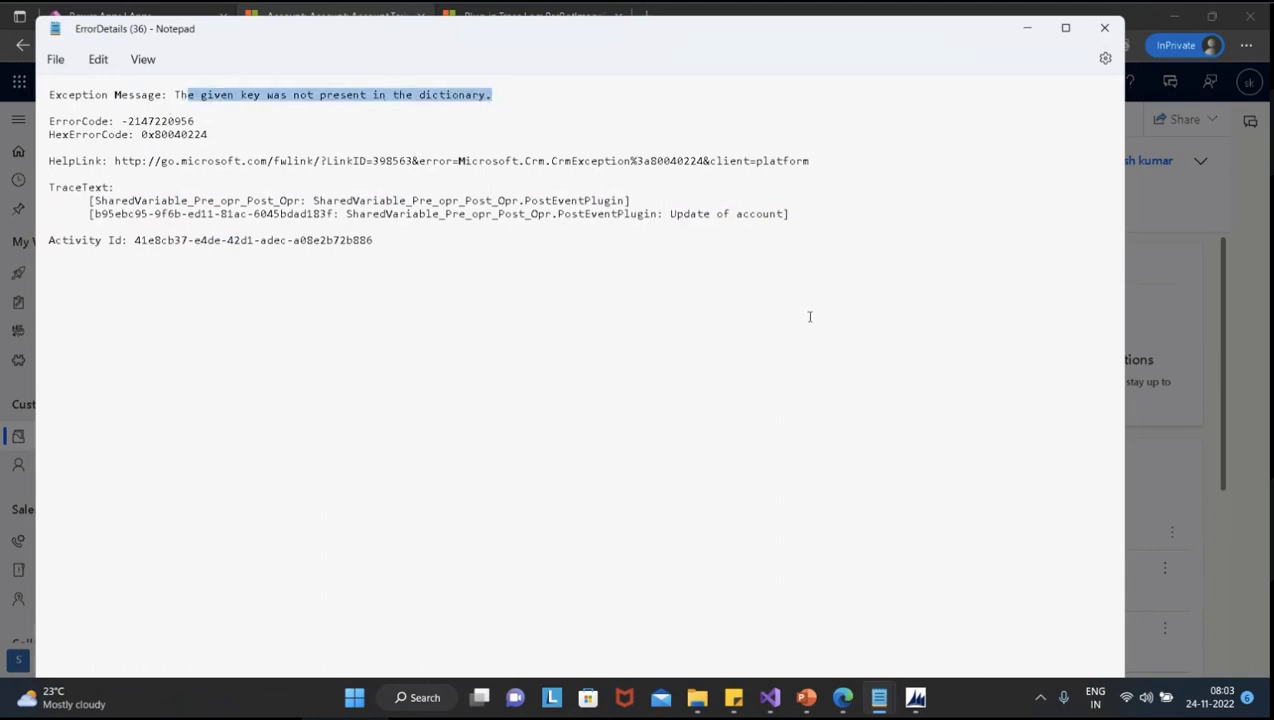
click(452, 308)
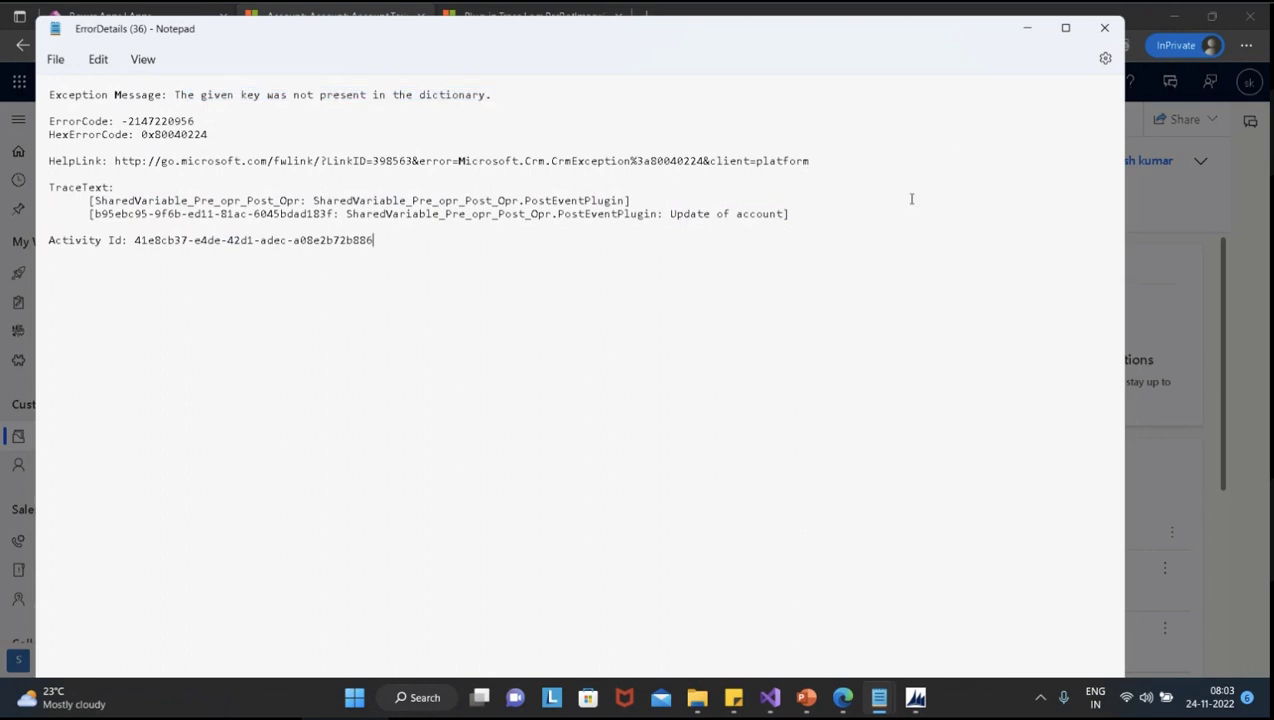
click(1104, 28)
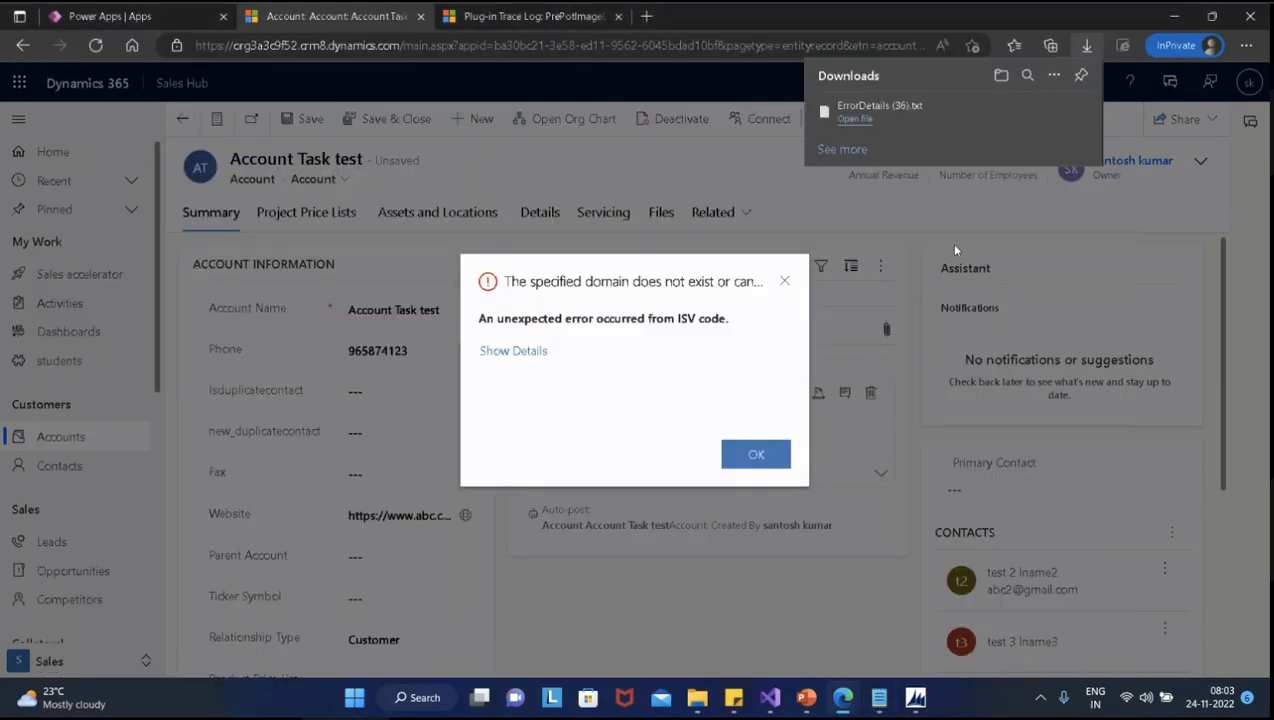
click(750, 459)
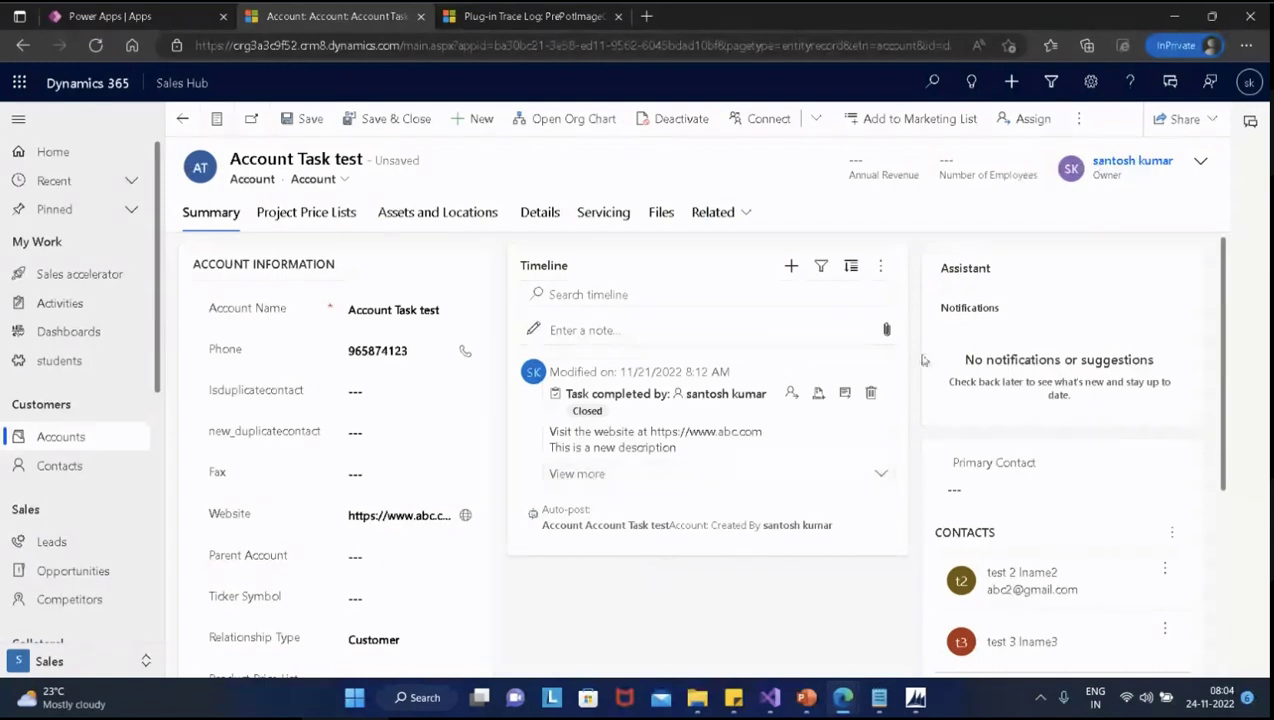
Try to save the Account Task test record again, view the error's details and dismiss the error
click(312, 120)
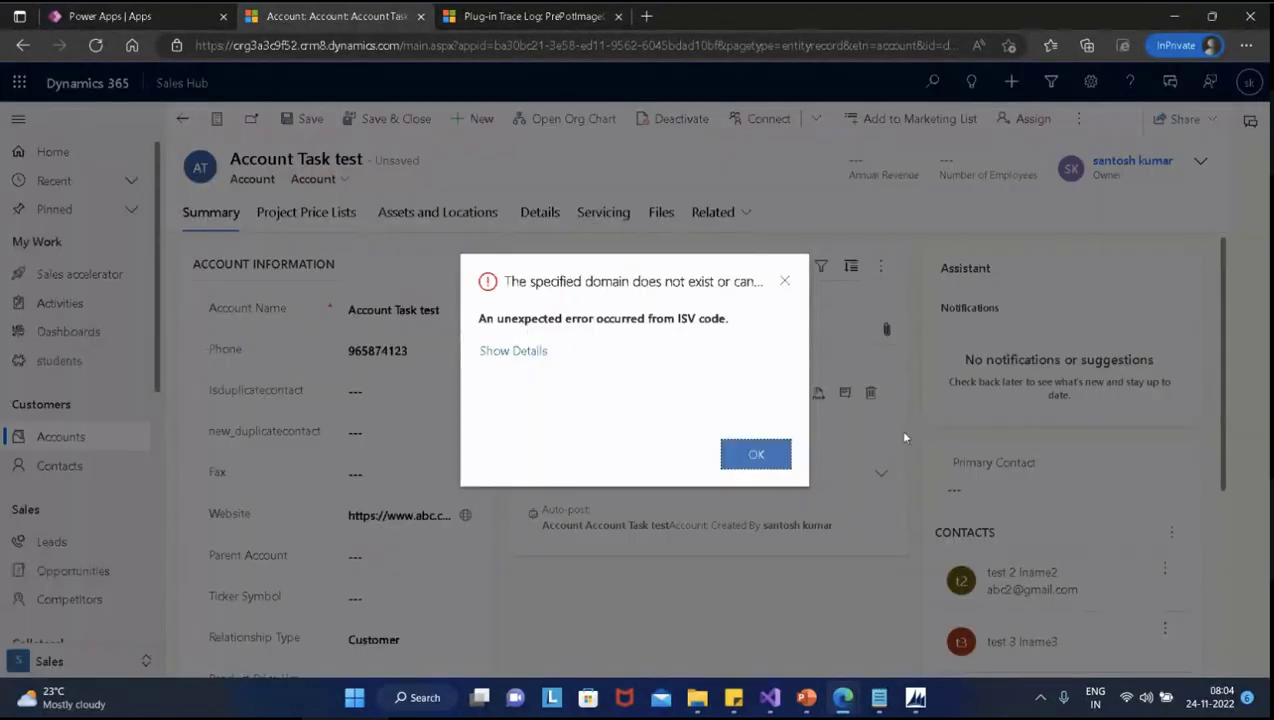
click(513, 351)
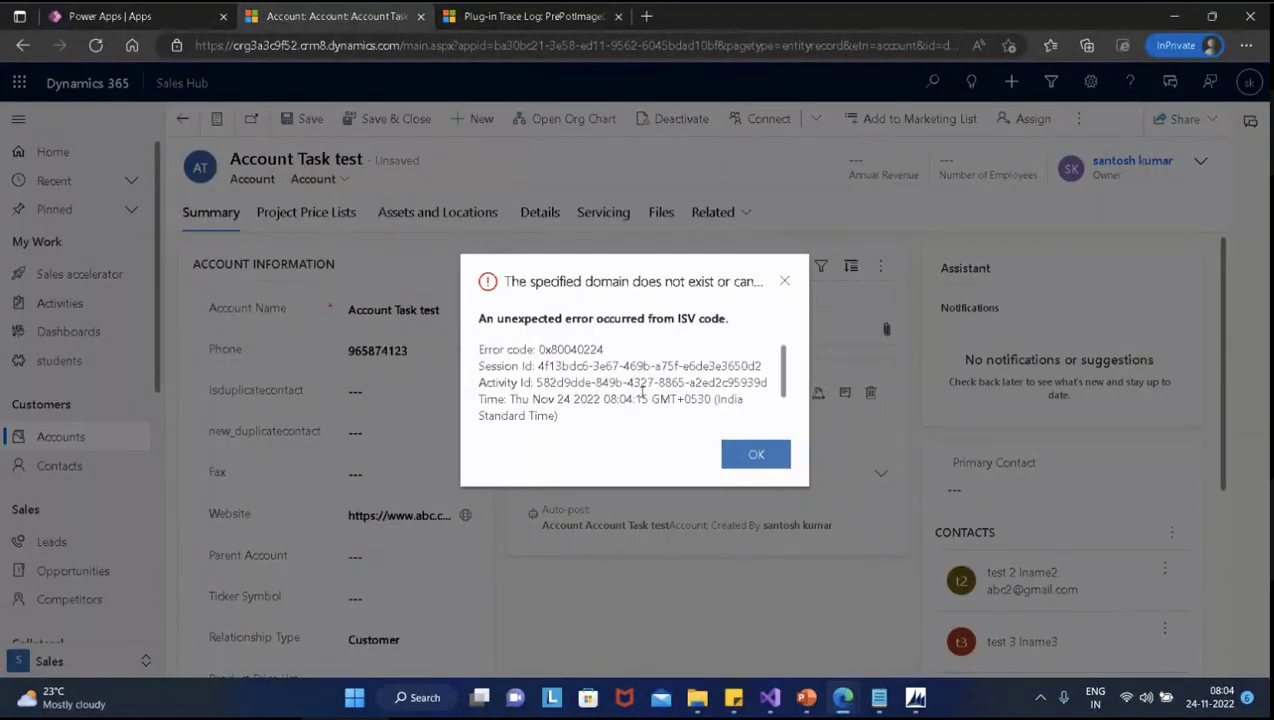
scroll(659, 392, down, 2)
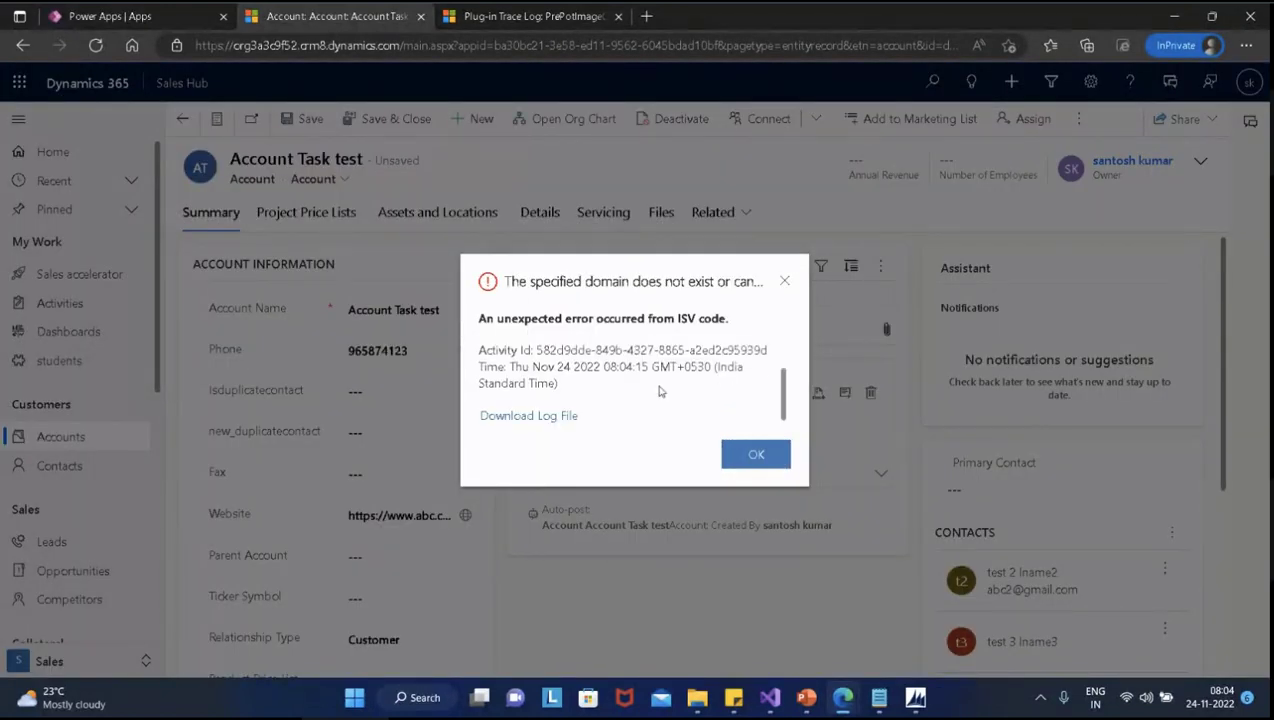
click(758, 455)
Look through the Downloads folder in File Explorer for the error log files, then minimize the window
mouse_move(697, 697)
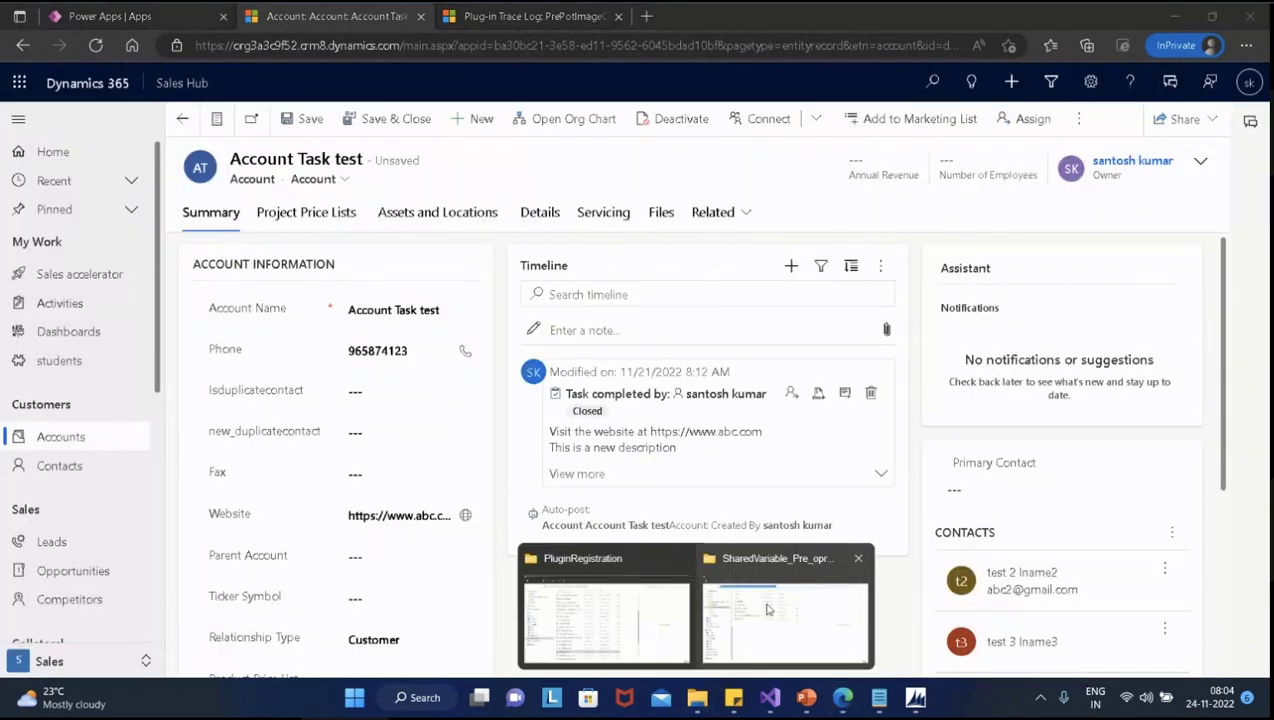
click(643, 622)
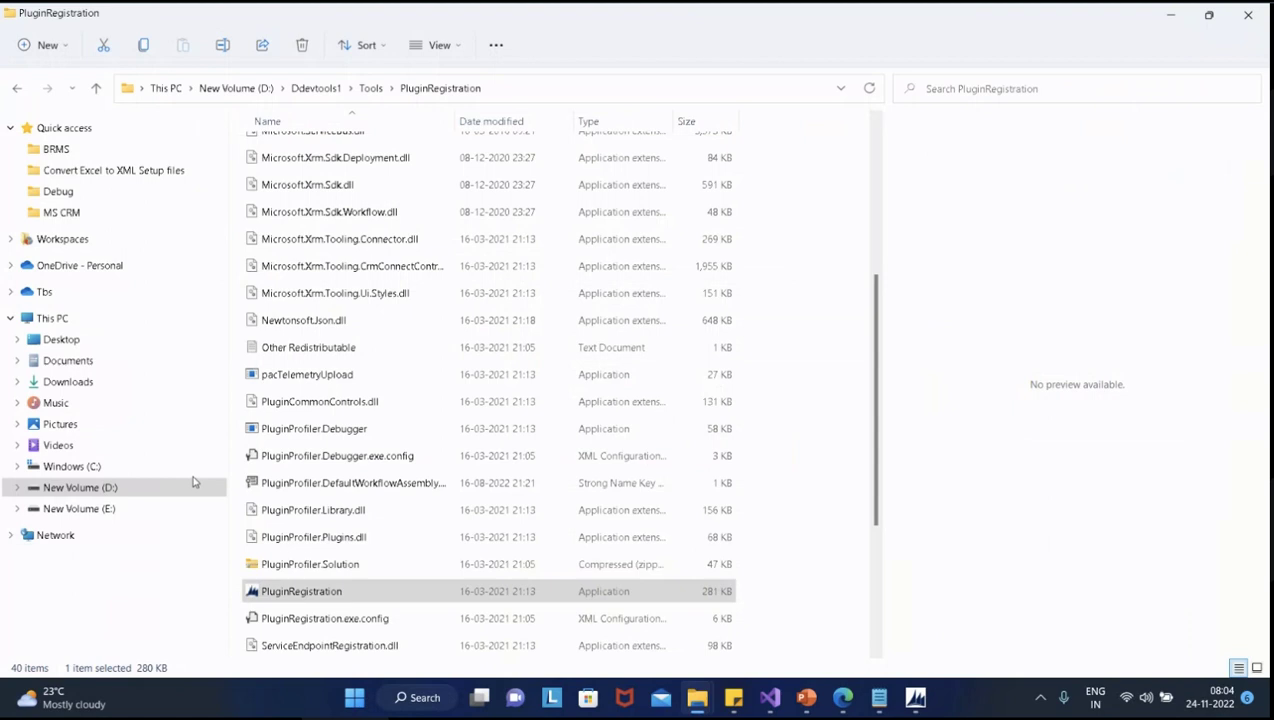
click(78, 388)
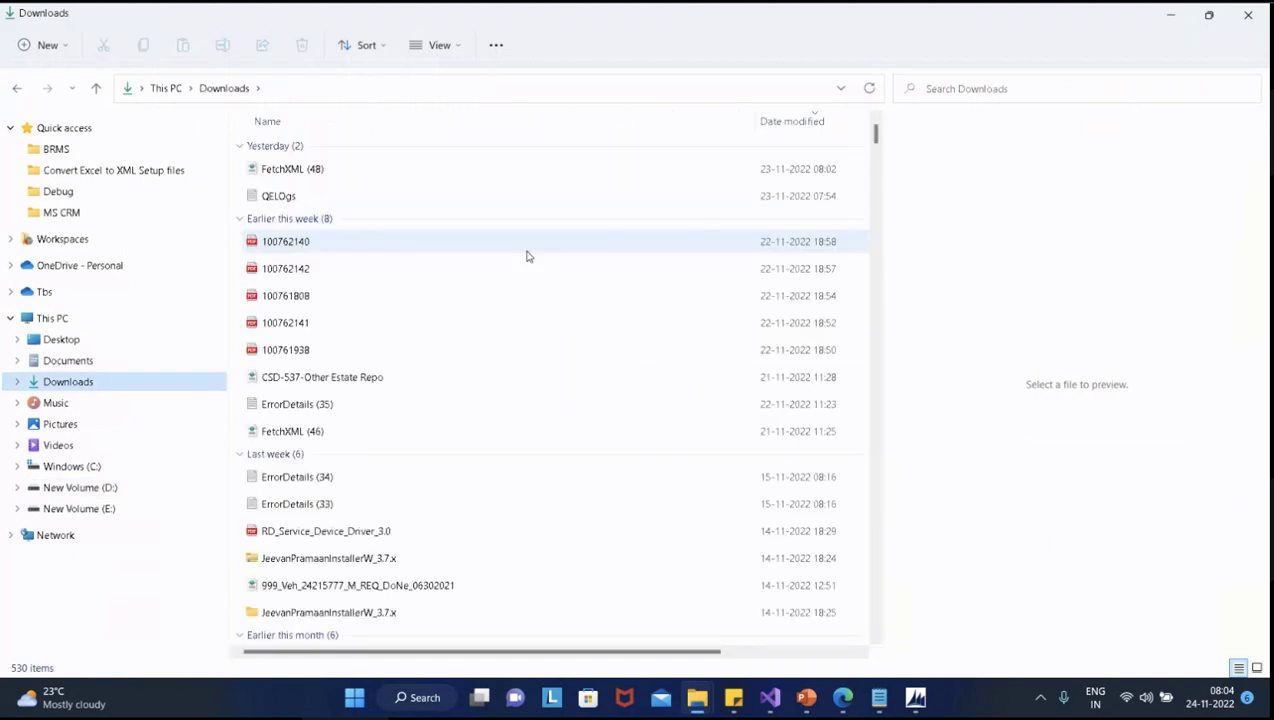
click(1173, 16)
Switch to the Plugin Registration Tool, find the SharedVariable_Pre_opr_Post_Opr assembly and expand its PostEventPlugin and PreEventPlugin to show their steps
click(915, 697)
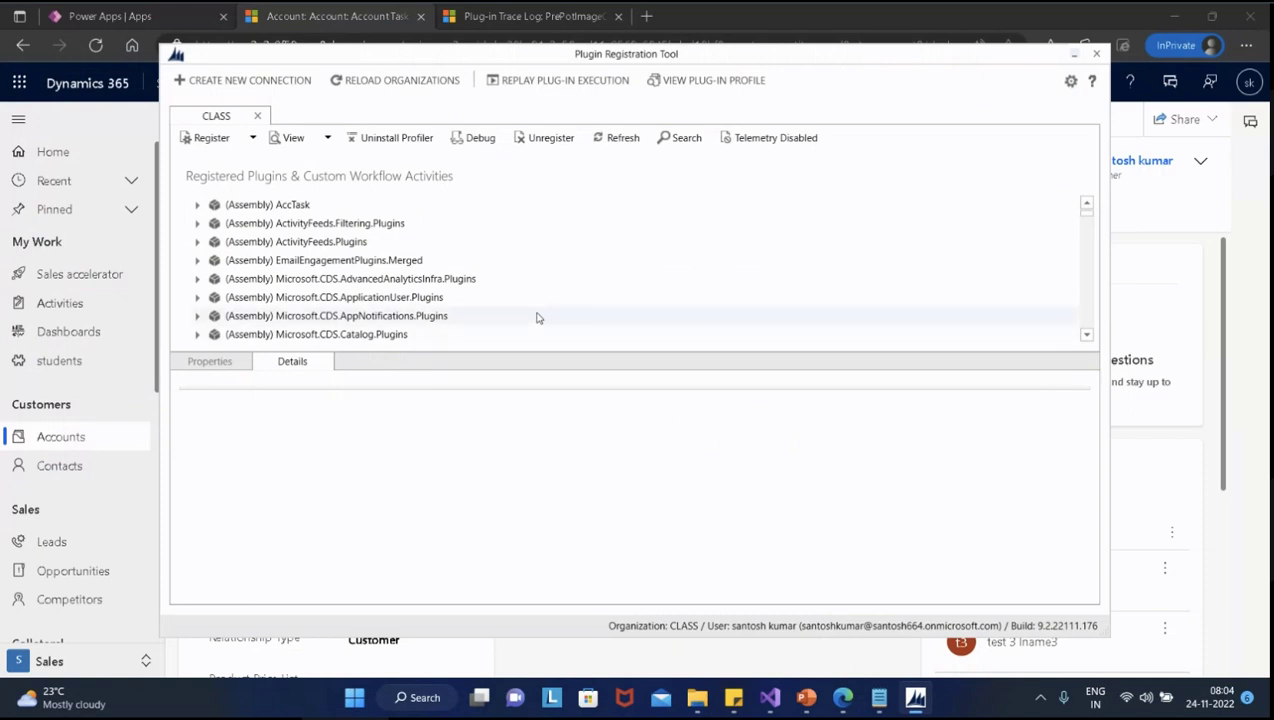
scroll(537, 317, down, 2)
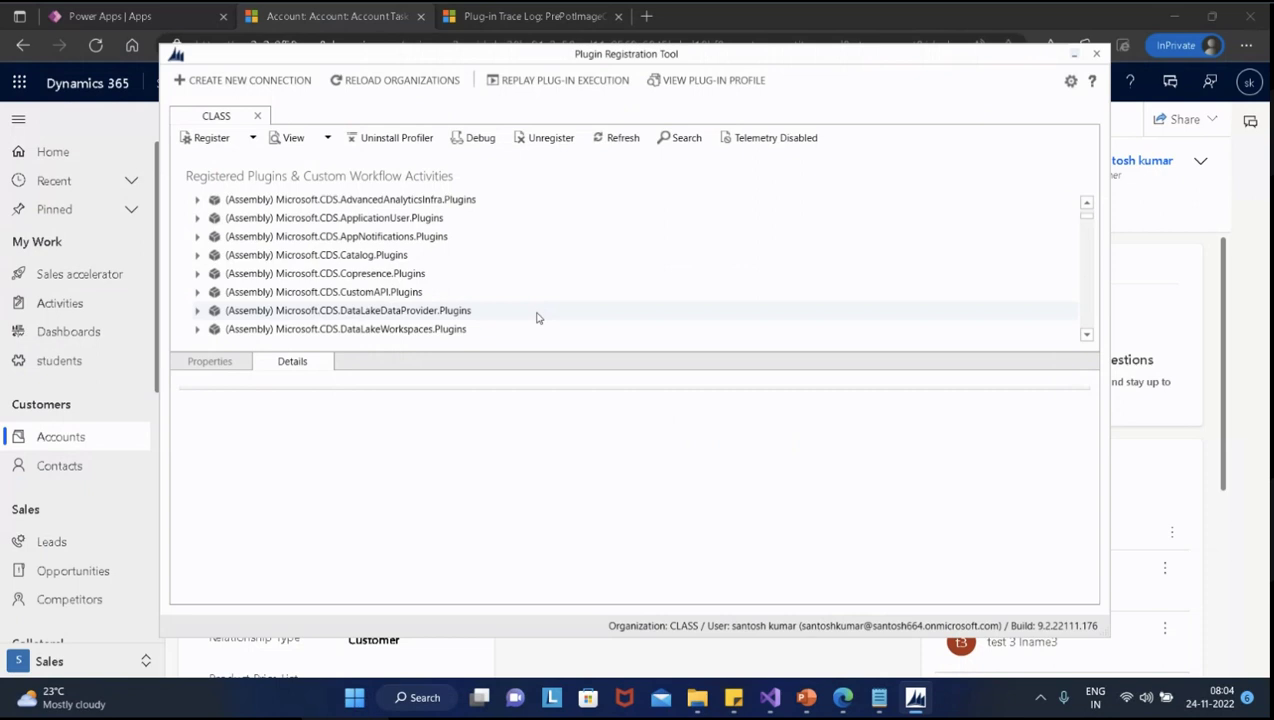
scroll(537, 317, down, 2)
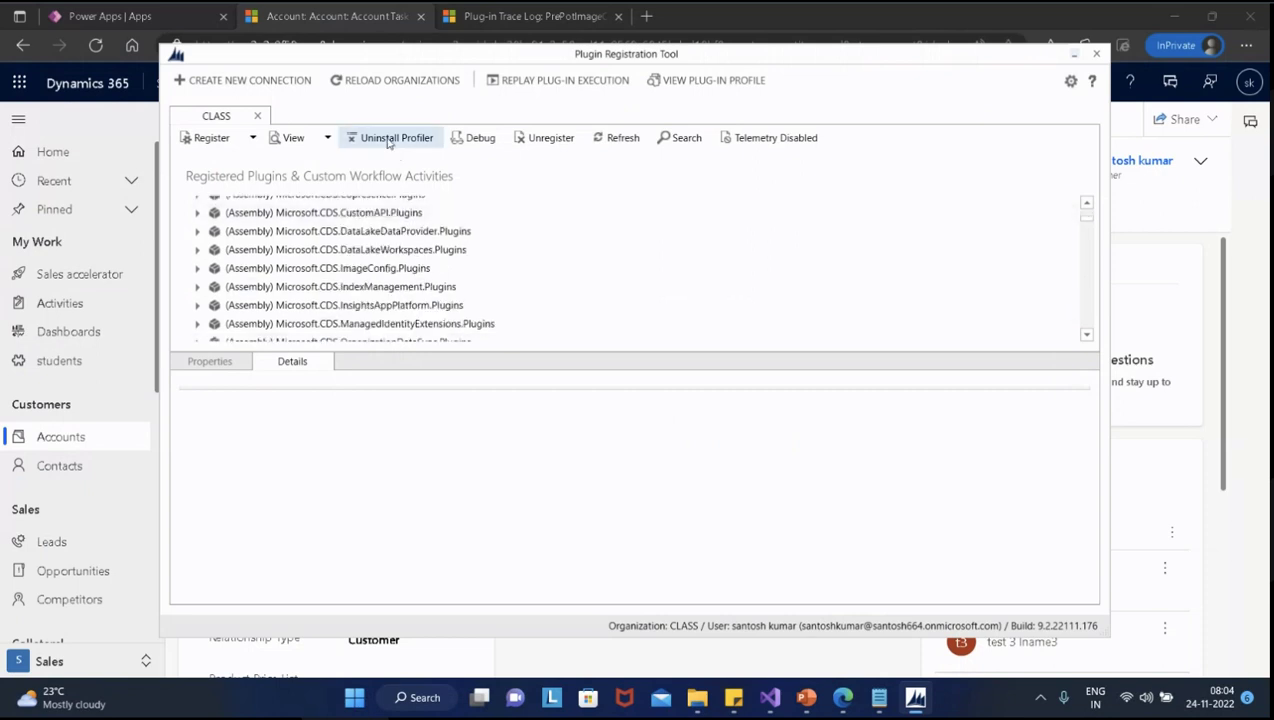
scroll(638, 255, down, 1)
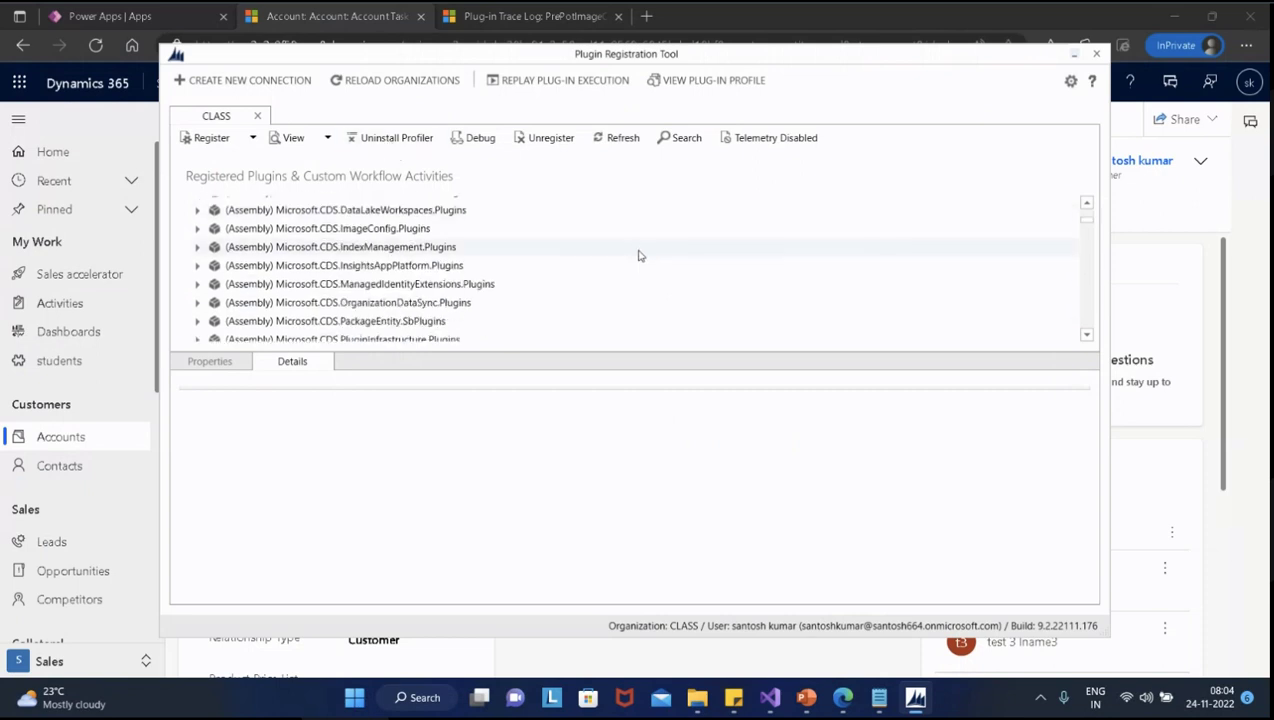
scroll(638, 255, down, 3)
scroll(638, 255, down, 6)
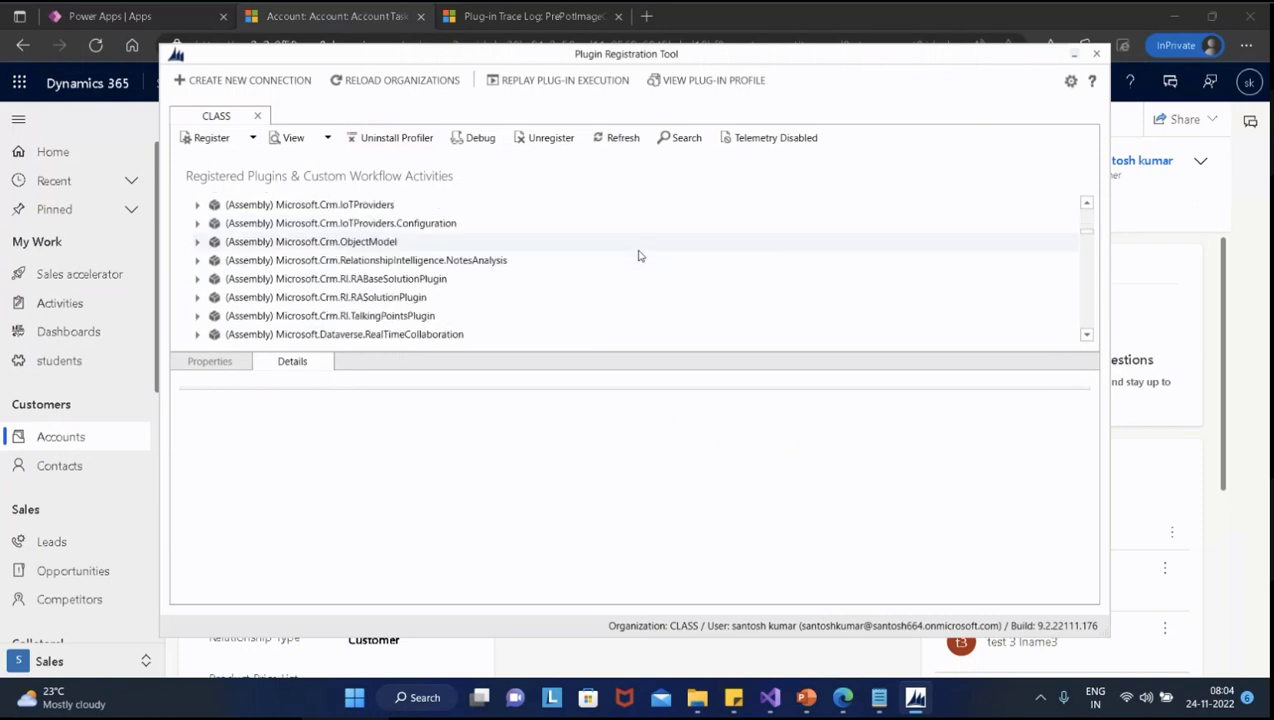
scroll(642, 262, up, 5)
scroll(644, 268, up, 6)
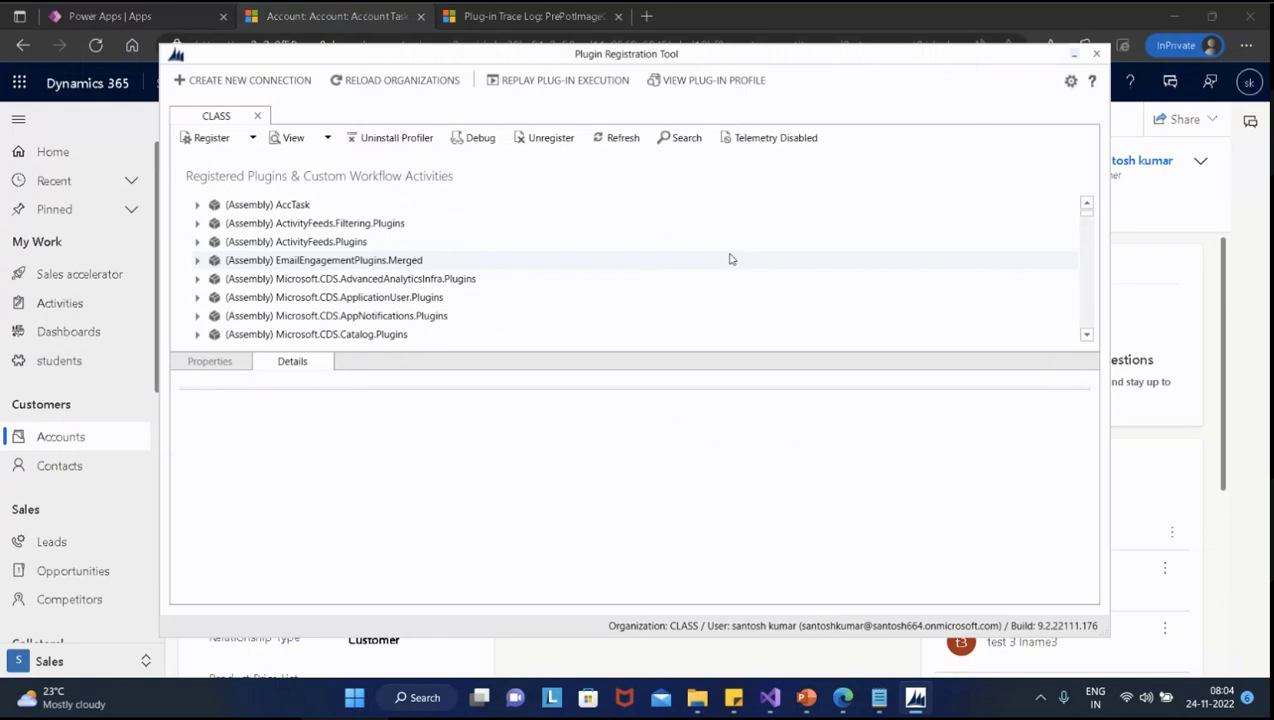
scroll(730, 259, down, 4)
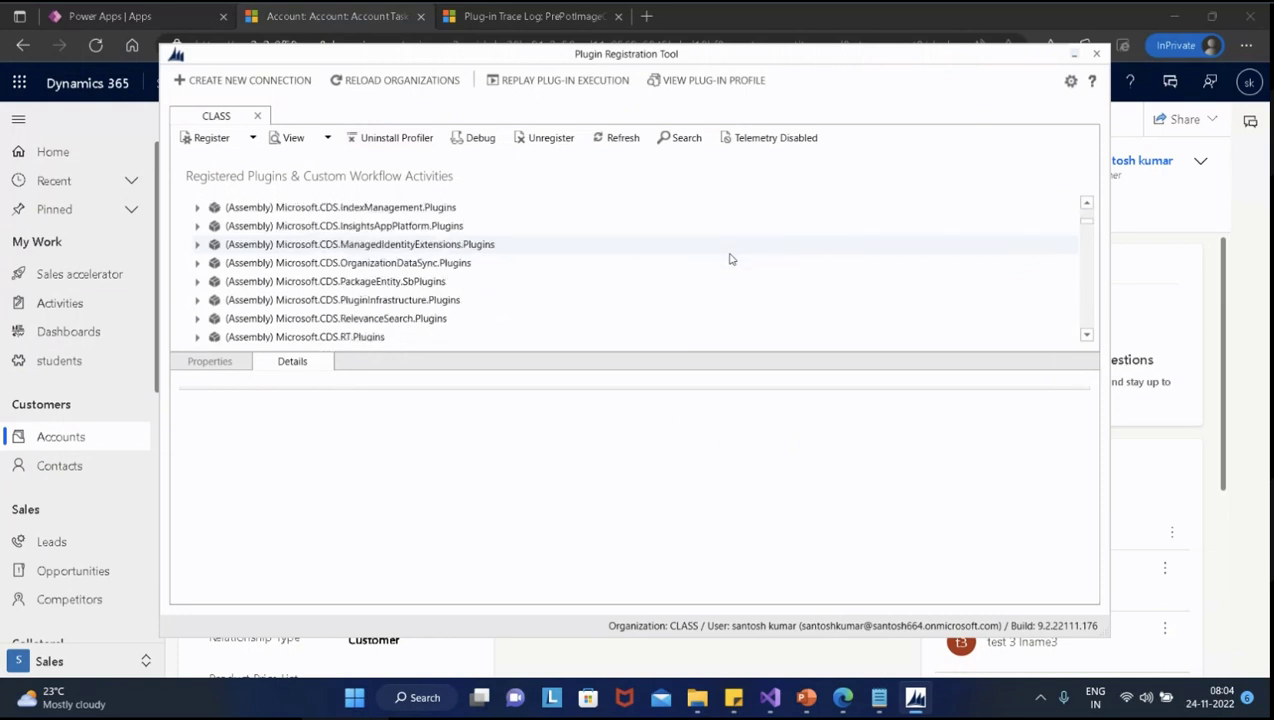
scroll(730, 259, down, 2)
scroll(730, 259, down, 1)
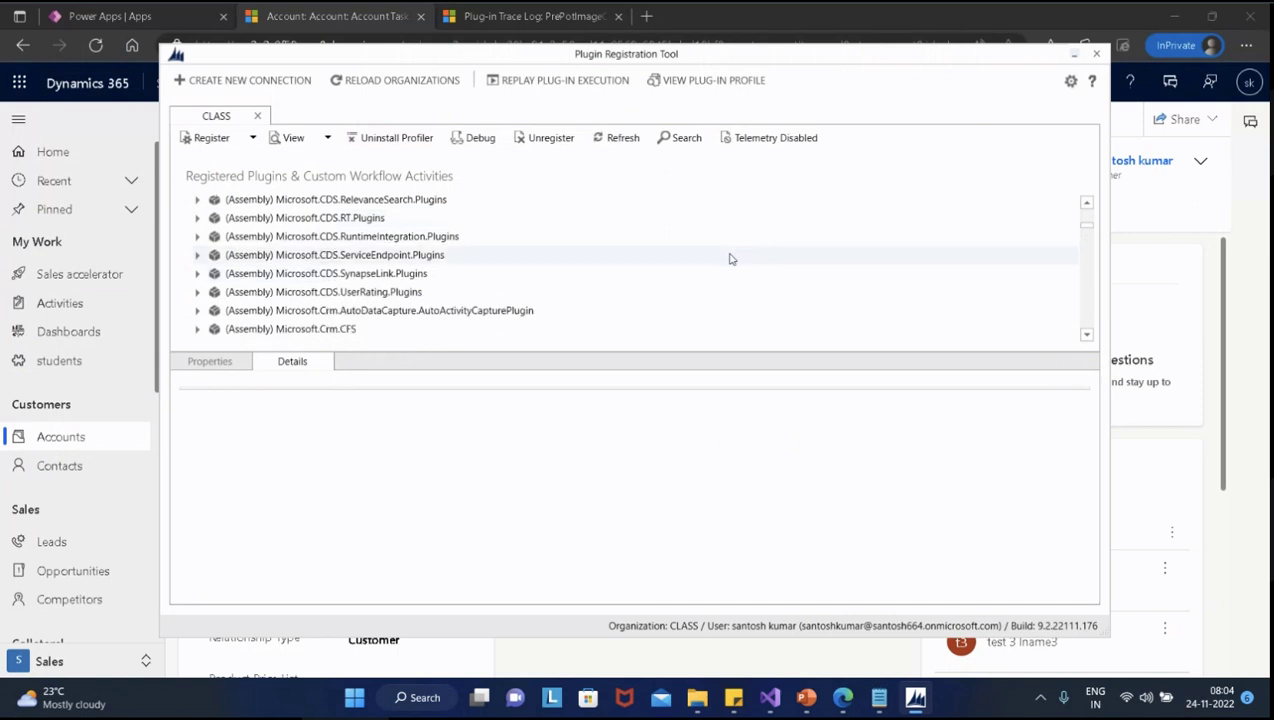
scroll(395, 333, down, 12)
scroll(395, 333, down, 15)
scroll(395, 333, down, 15)
scroll(397, 334, up, 1)
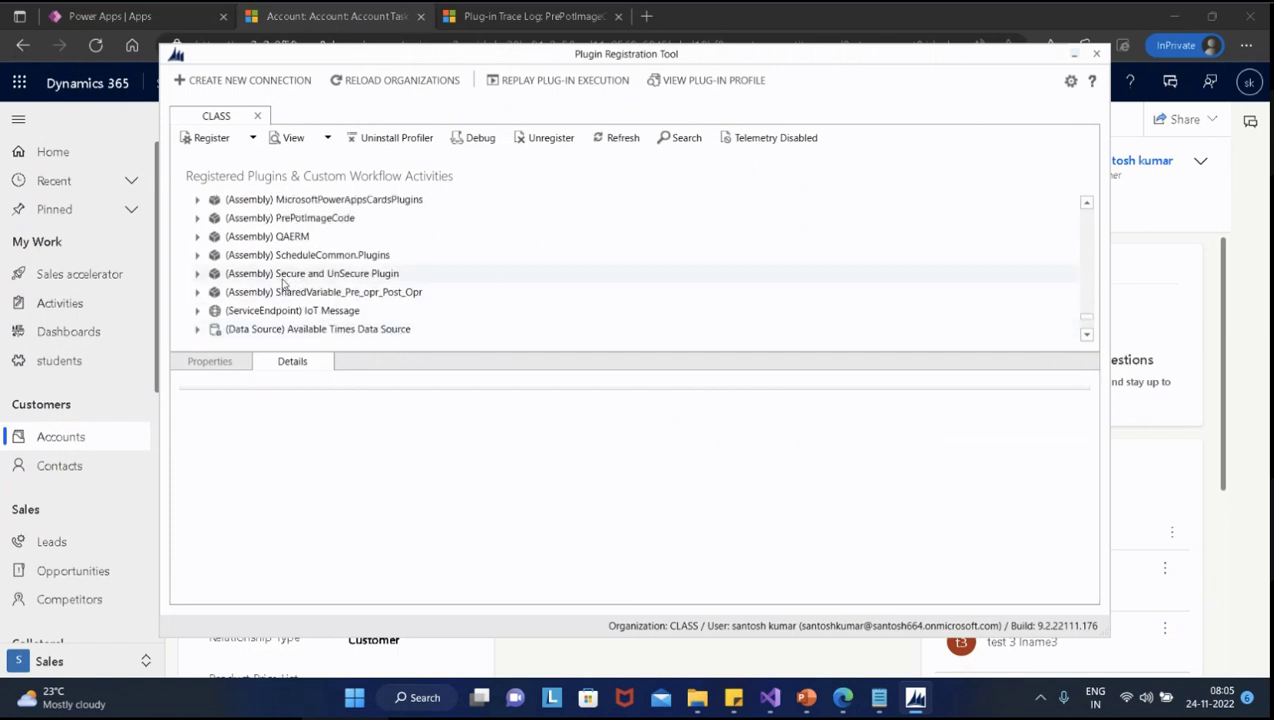
click(197, 293)
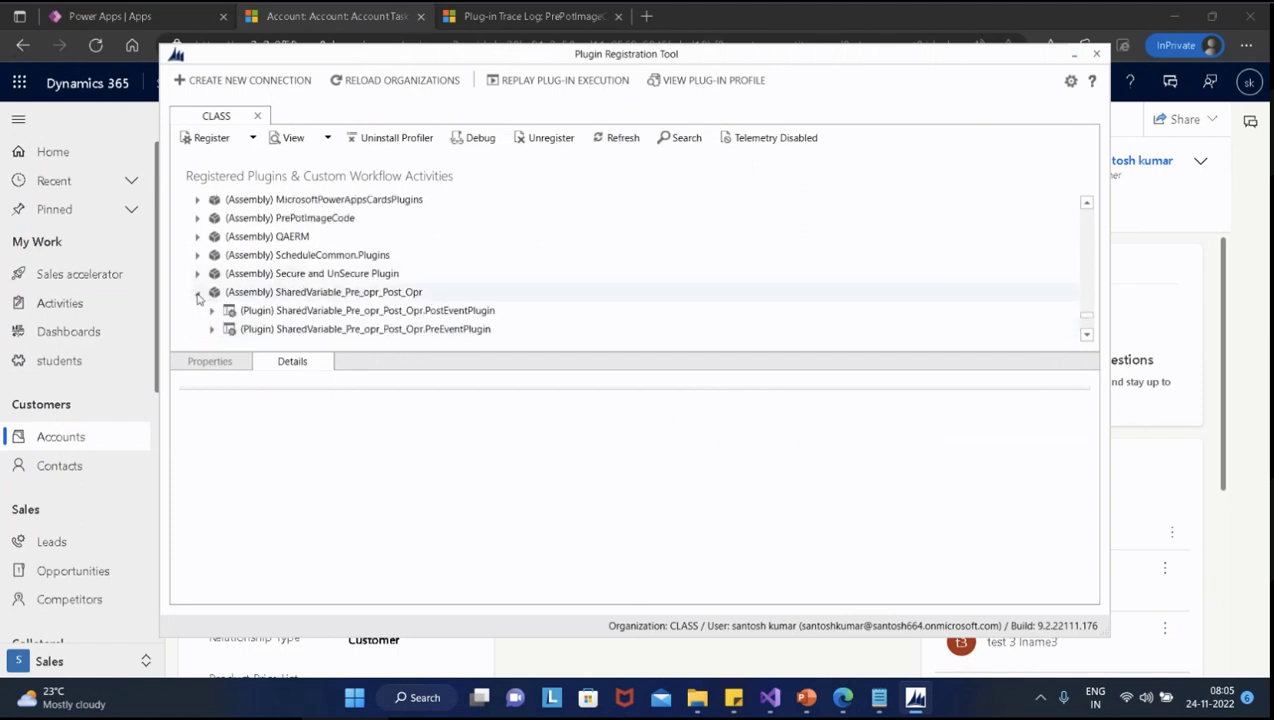
click(211, 310)
scroll(777, 270, down, 2)
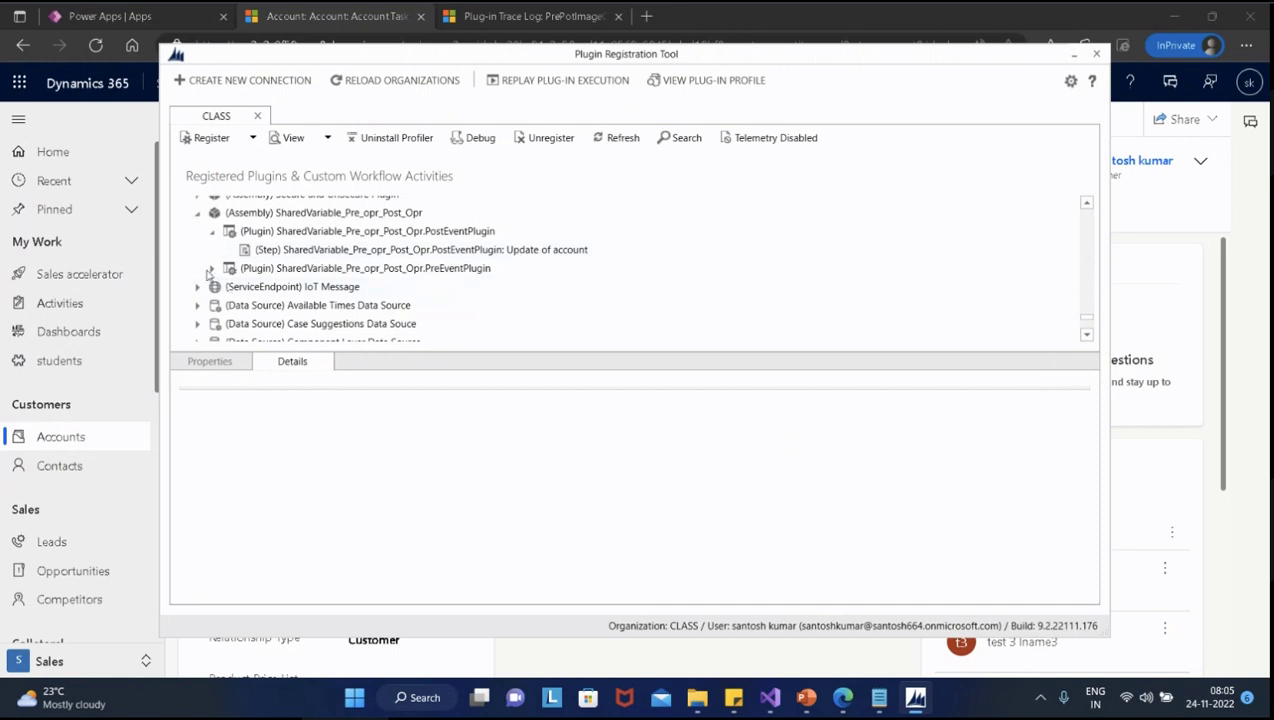
click(211, 269)
Start profiling the PreEventPlugin "Update of account" step with Exception as the profile storage
click(503, 287)
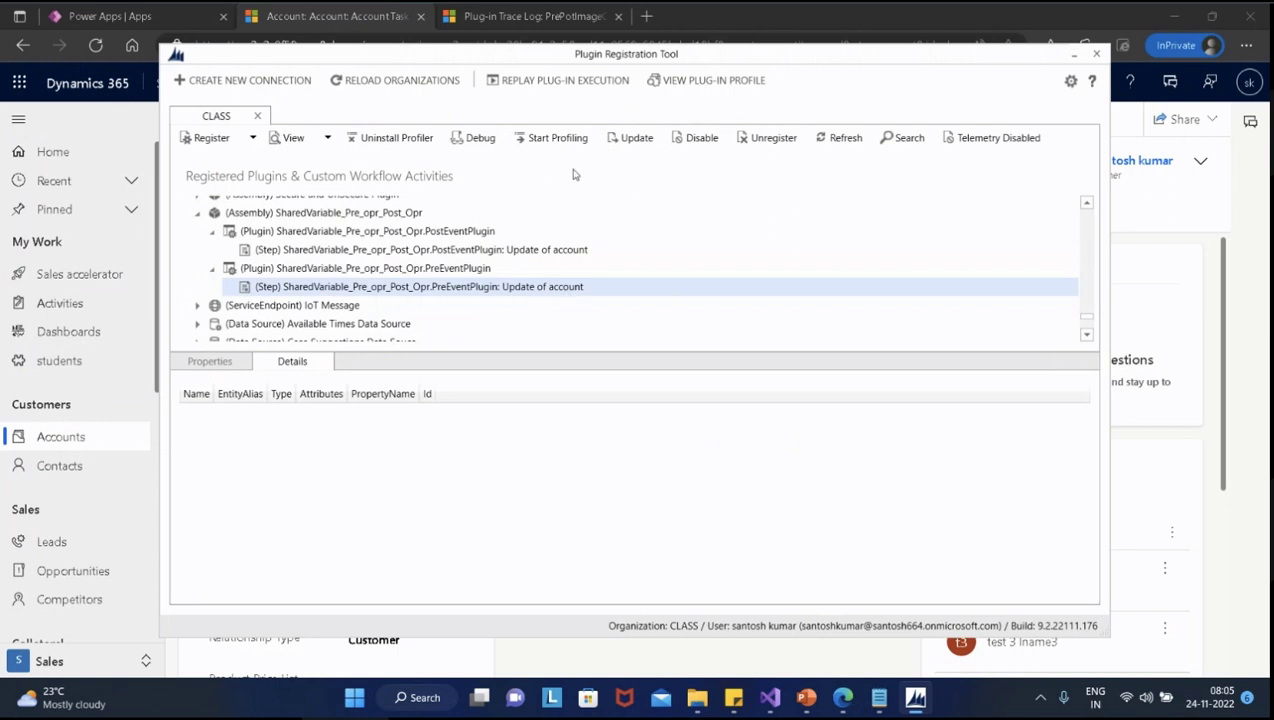
click(560, 138)
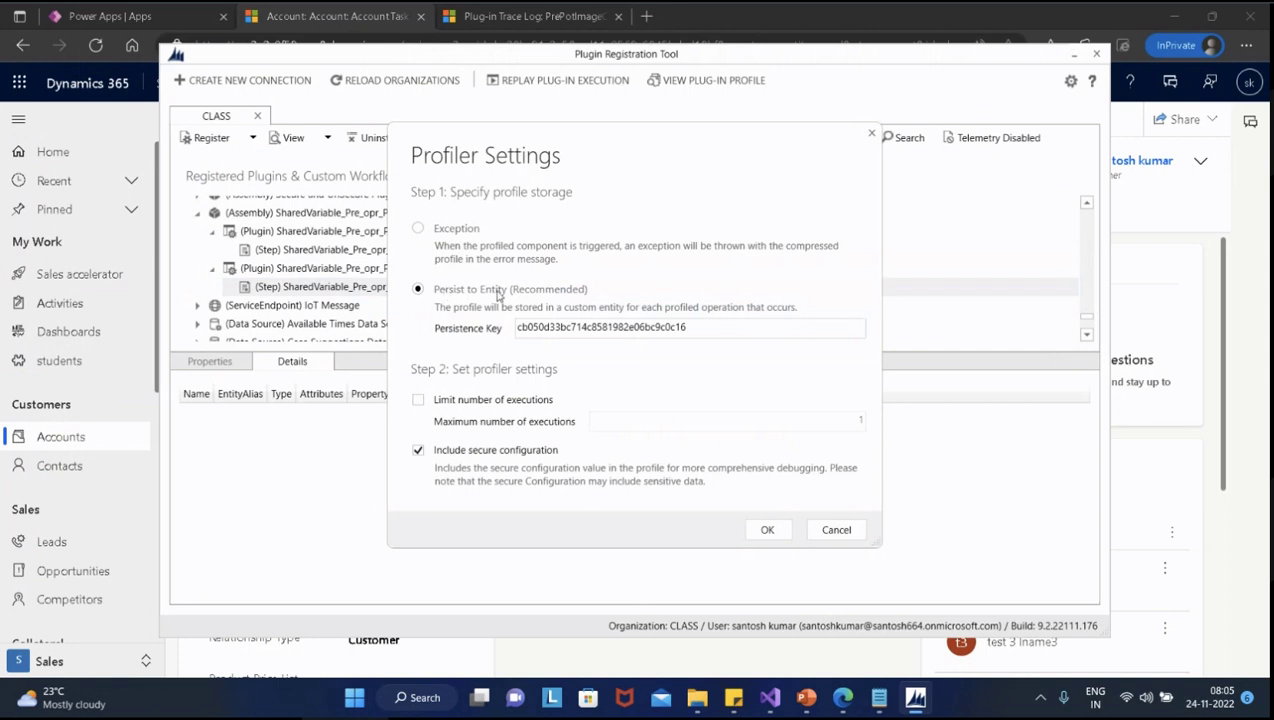
click(419, 230)
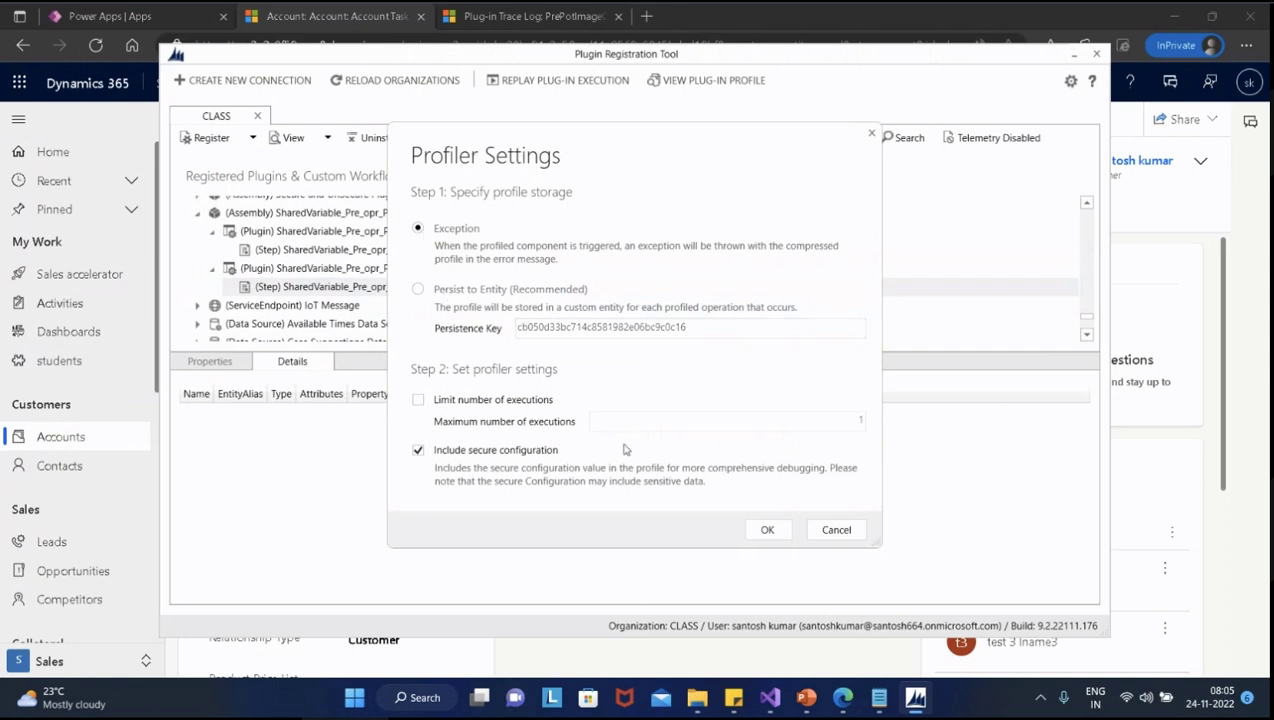
click(767, 531)
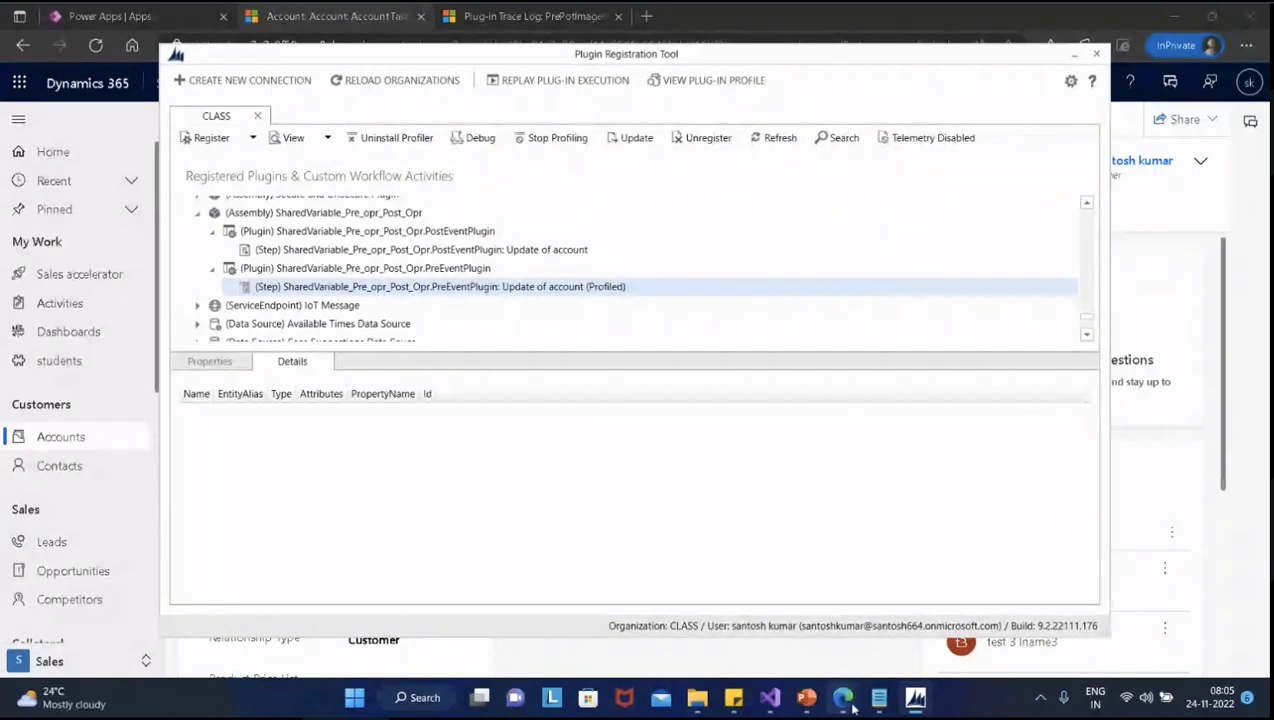
Switch back to the Account Task test record in the browser, save it and download the log file from the Business Process Error details
mouse_move(852, 704)
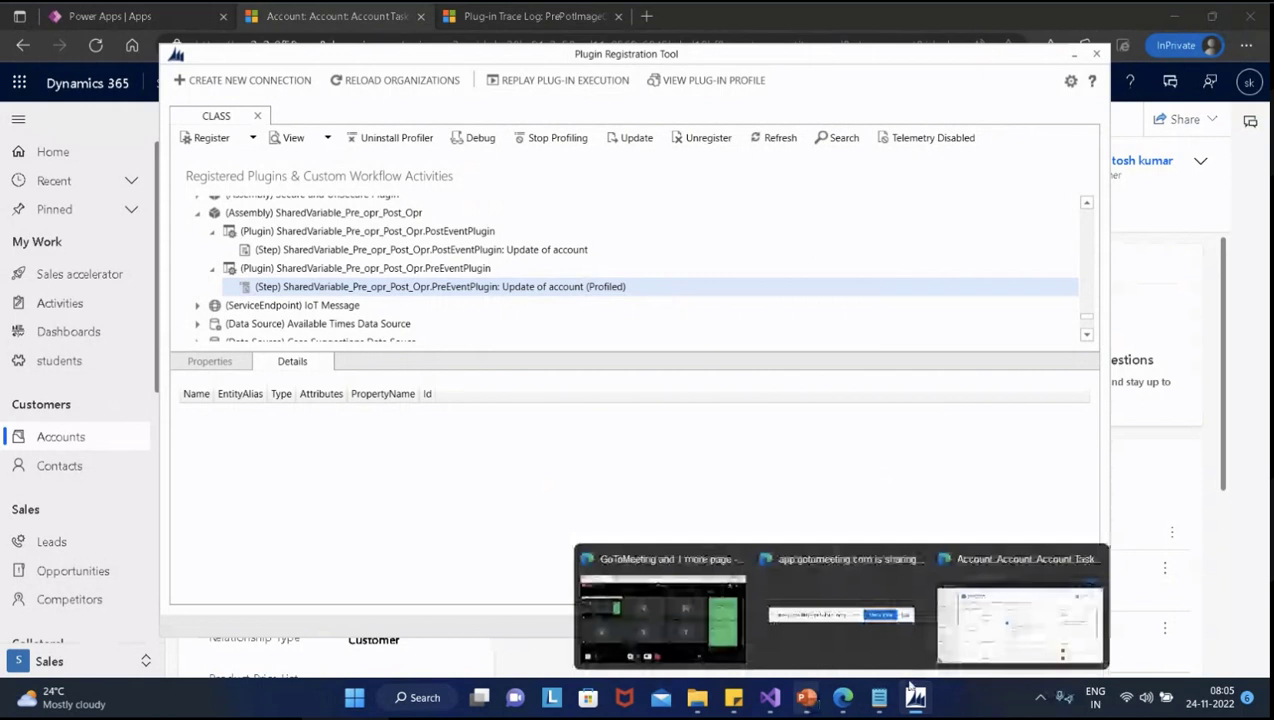
click(1041, 620)
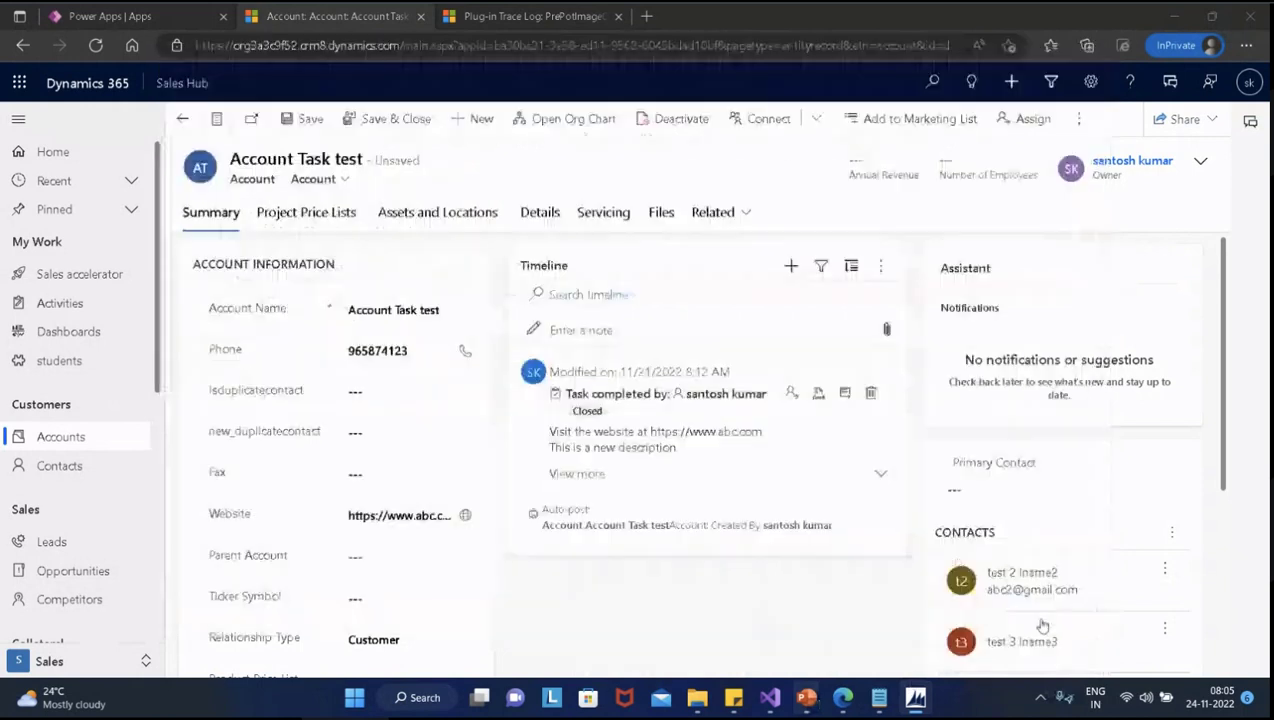
click(310, 119)
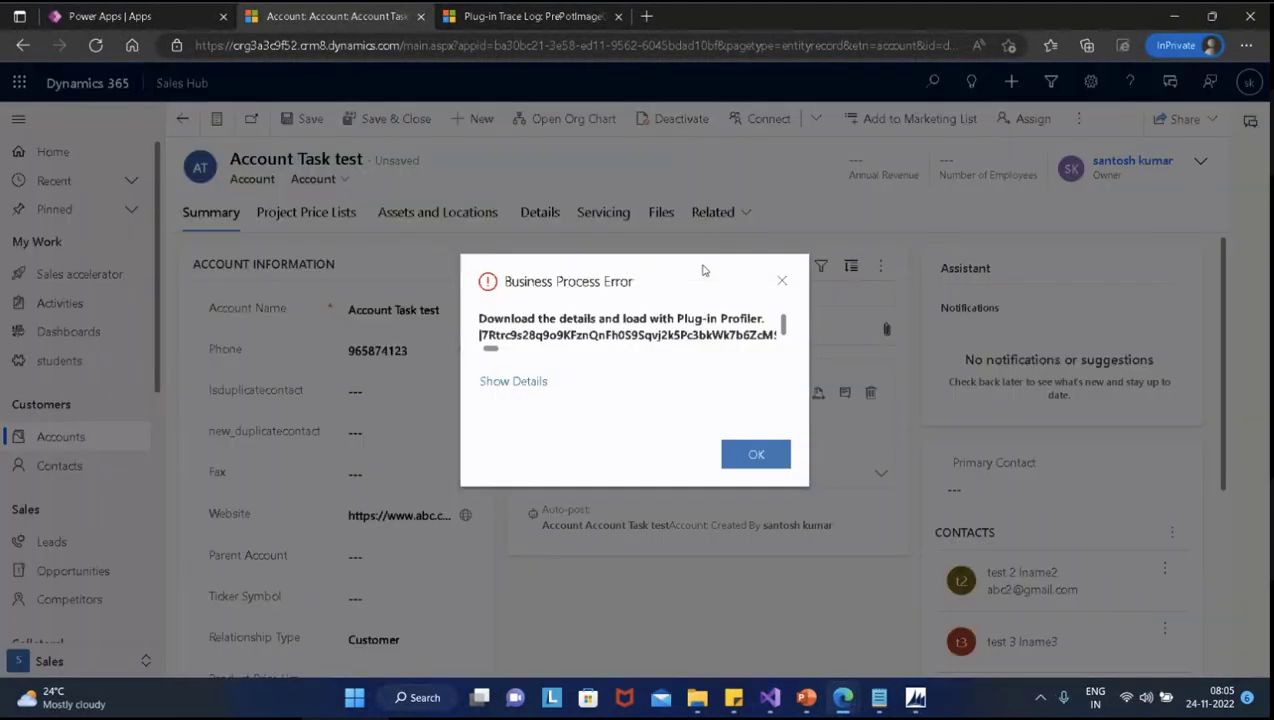
click(529, 385)
scroll(600, 395, down, 5)
click(545, 416)
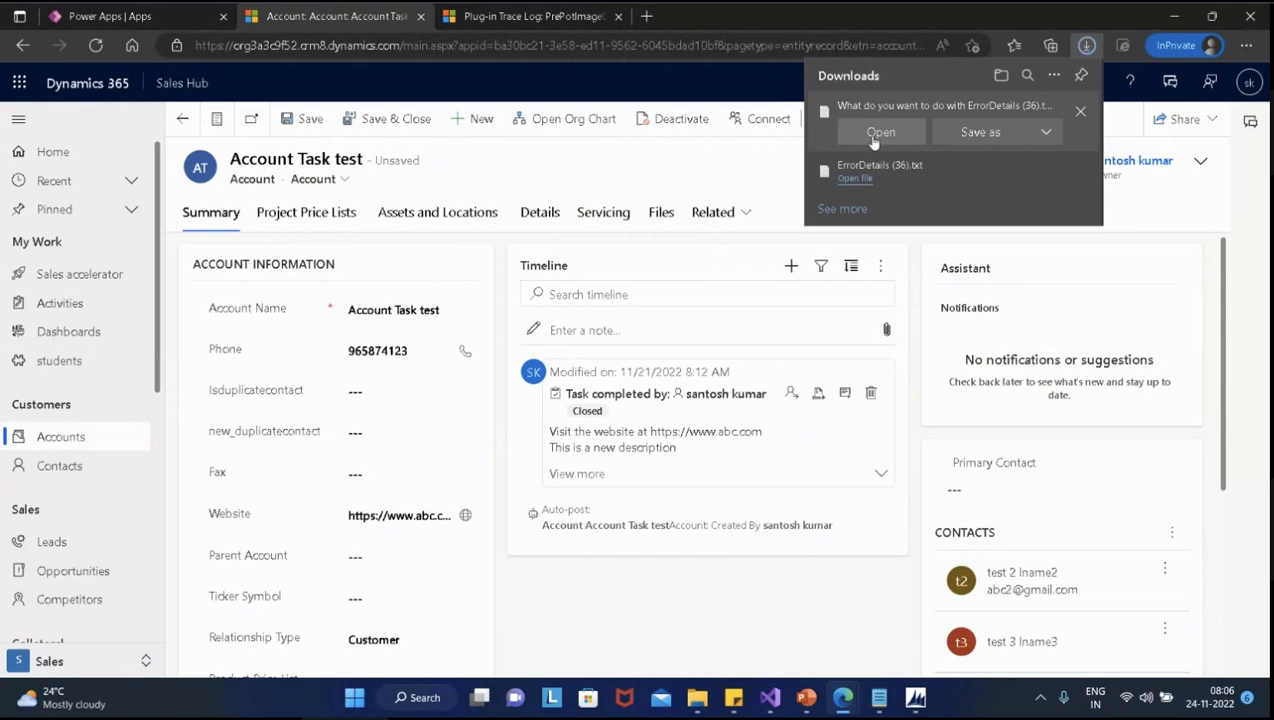
Open the downloaded ErrorDetails (36).txt in Notepad, examine the profiler exception log and close the file
click(876, 135)
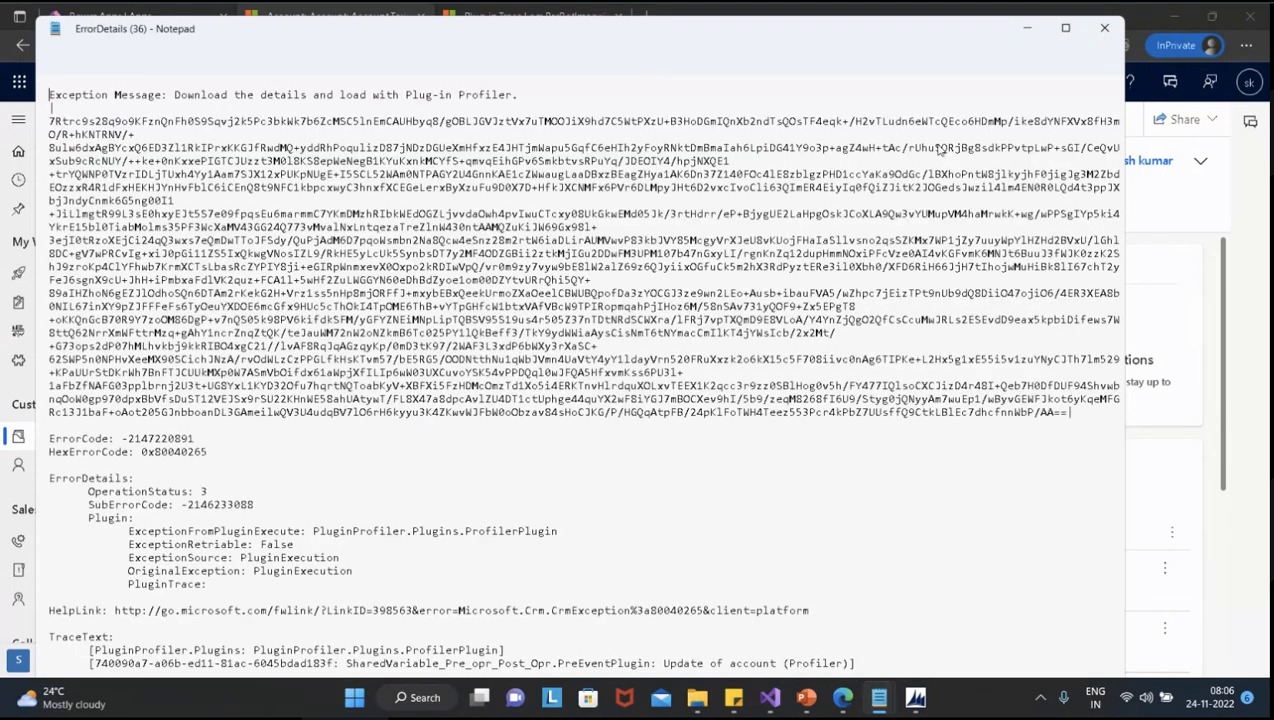
click(1066, 27)
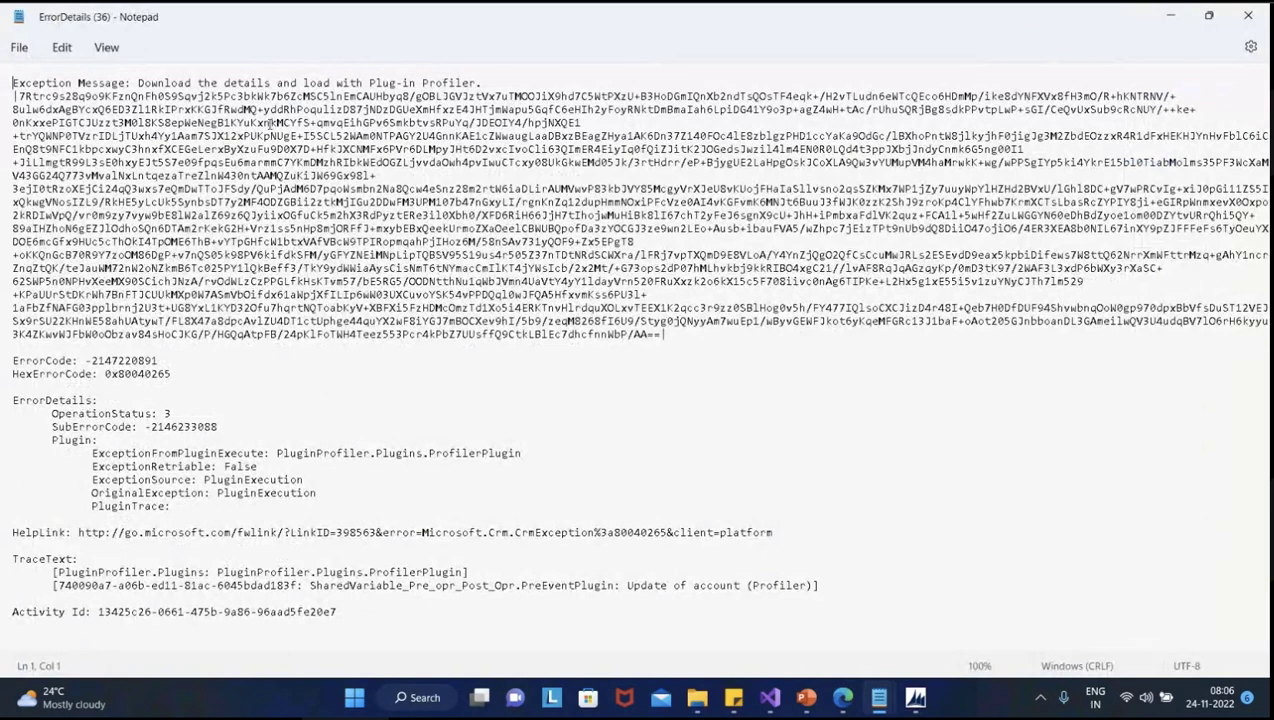
double_click(204, 24)
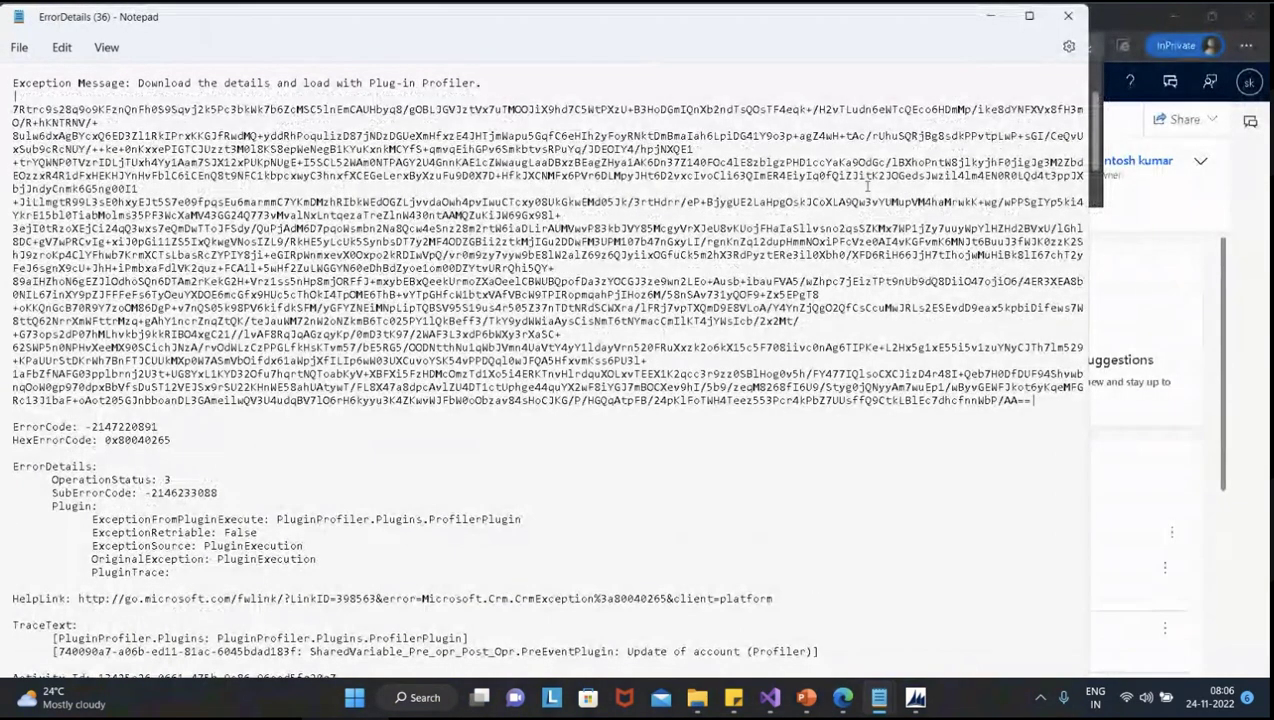
click(1070, 18)
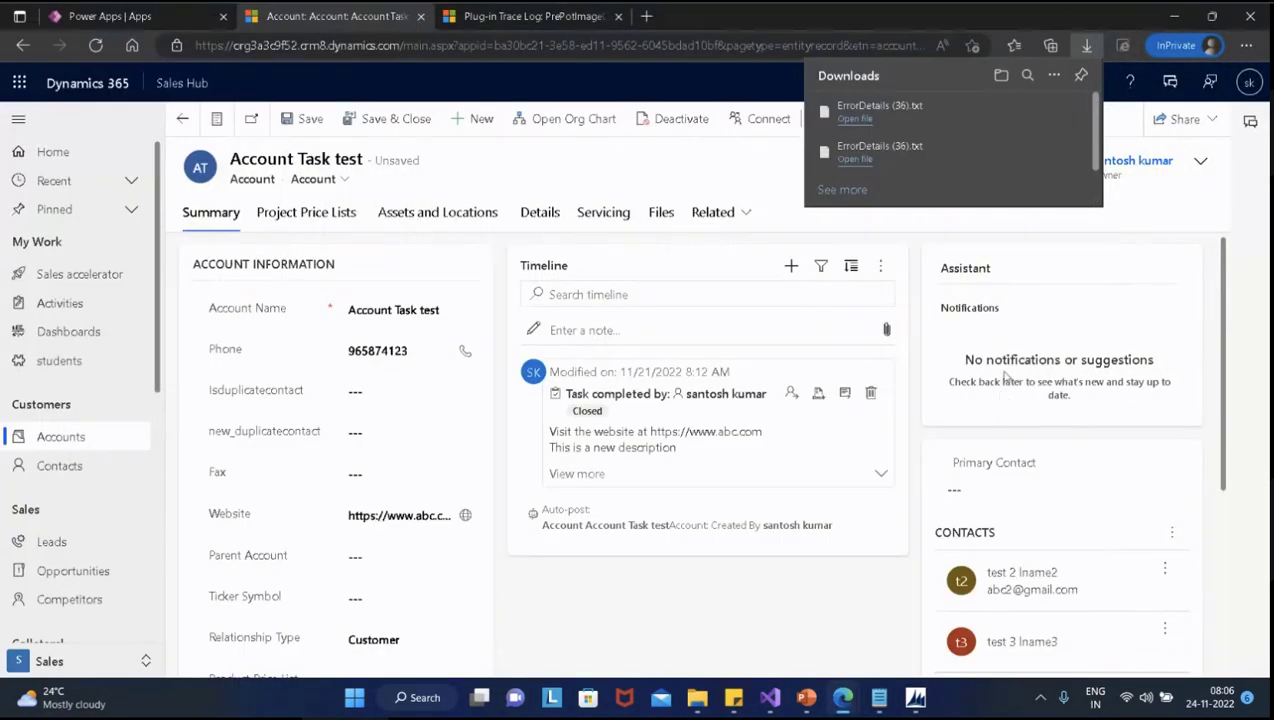
mouse_move(780, 710)
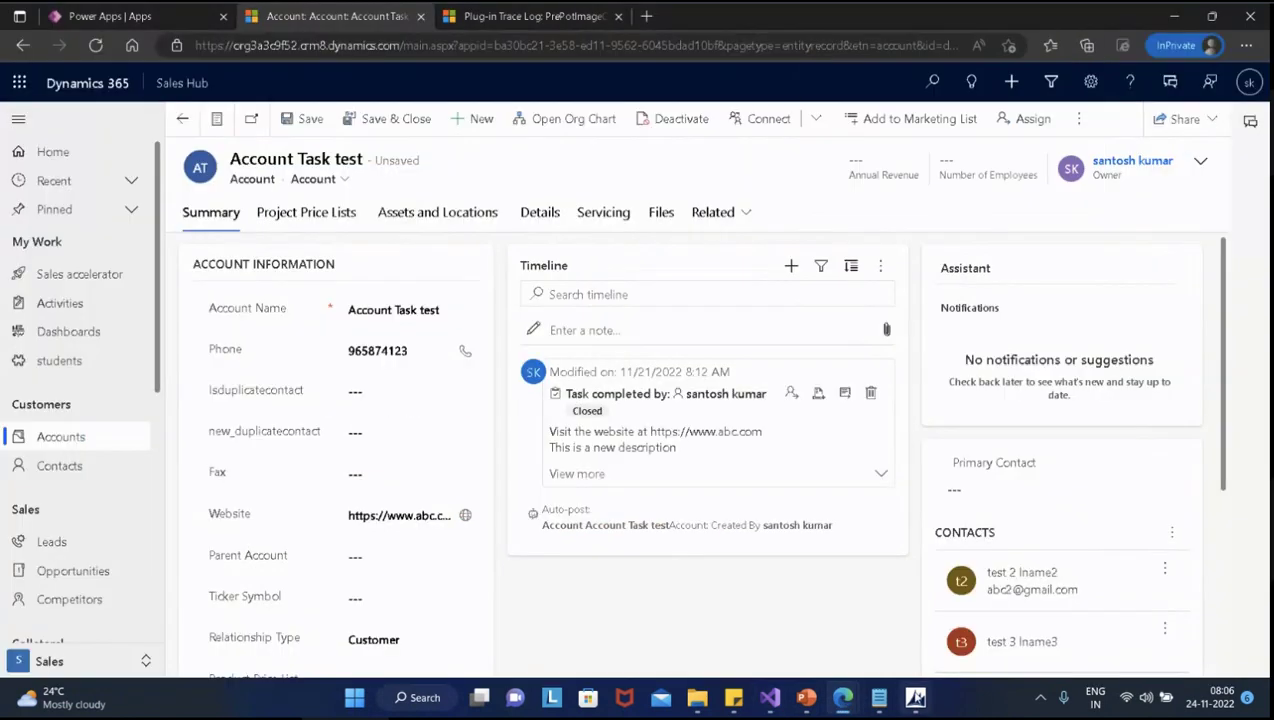
Switch to the Plugin Registration Tool and start debugging the profiled PreEventPlugin step in Replay Plug-in Execution
click(915, 697)
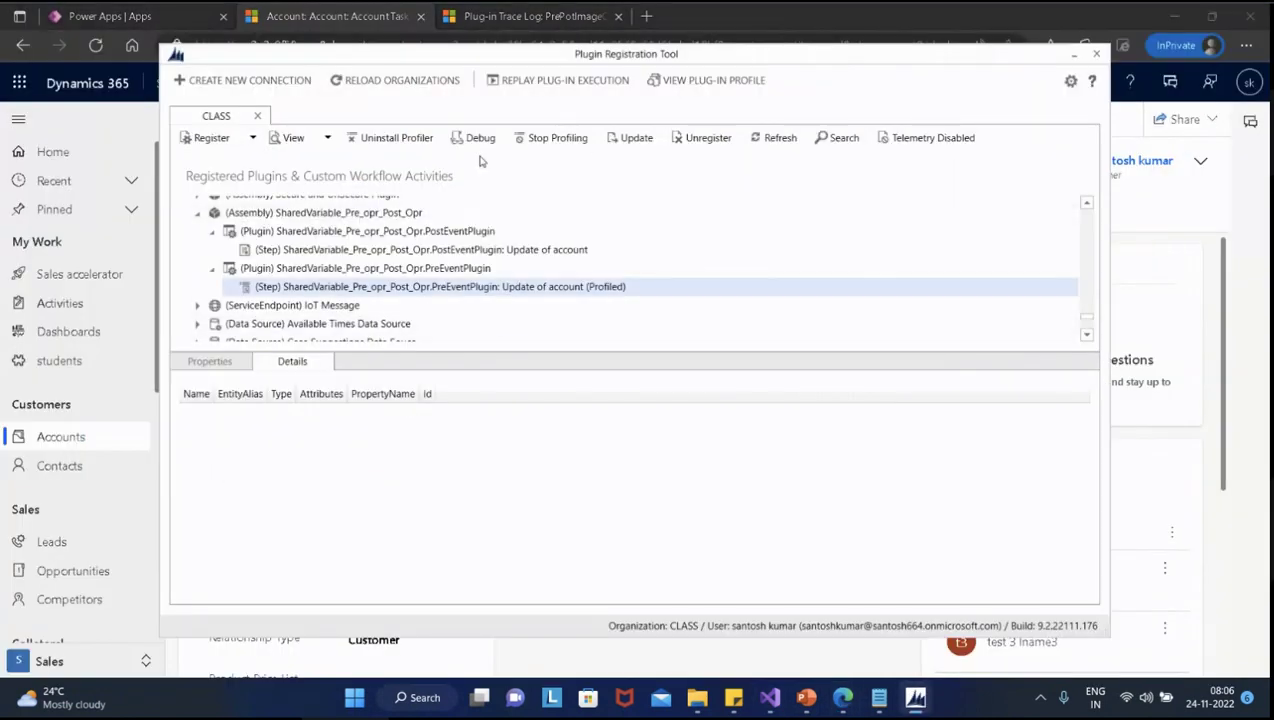
click(483, 140)
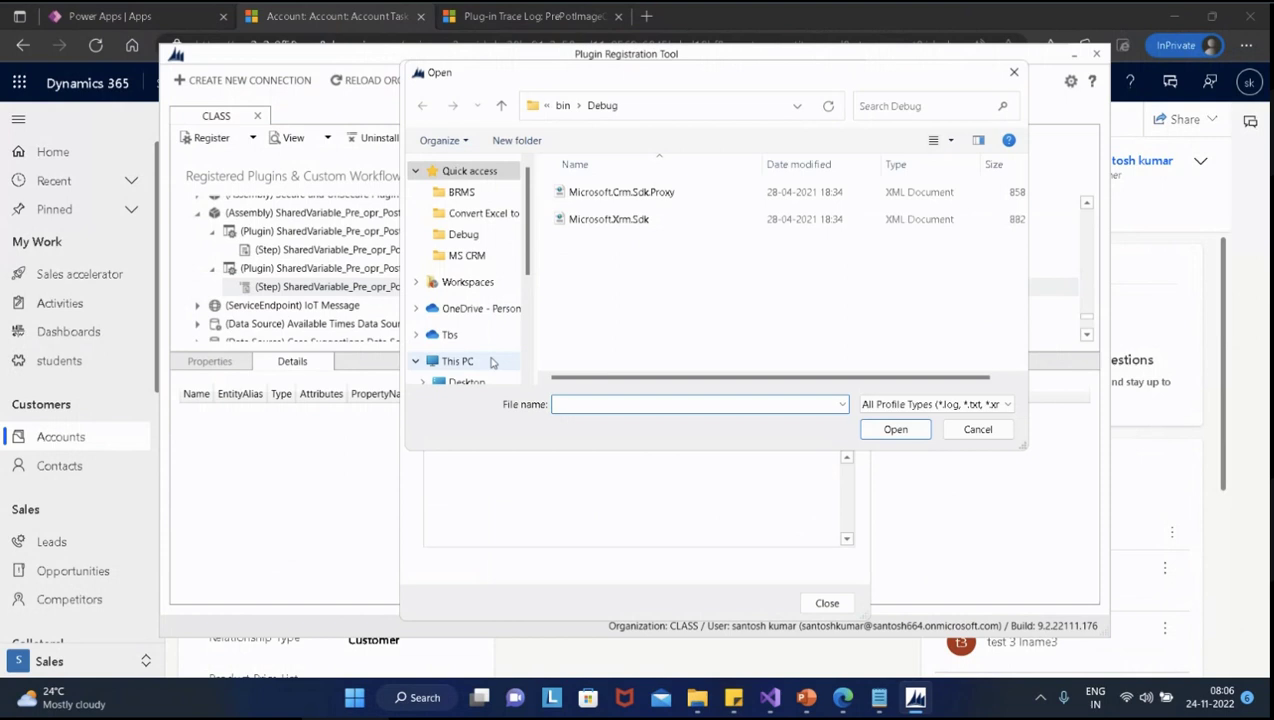
Search the Downloads, Desktop and Documents folders for the downloaded profile log, sorting Downloads by date modified
scroll(491, 363, down, 2)
click(478, 313)
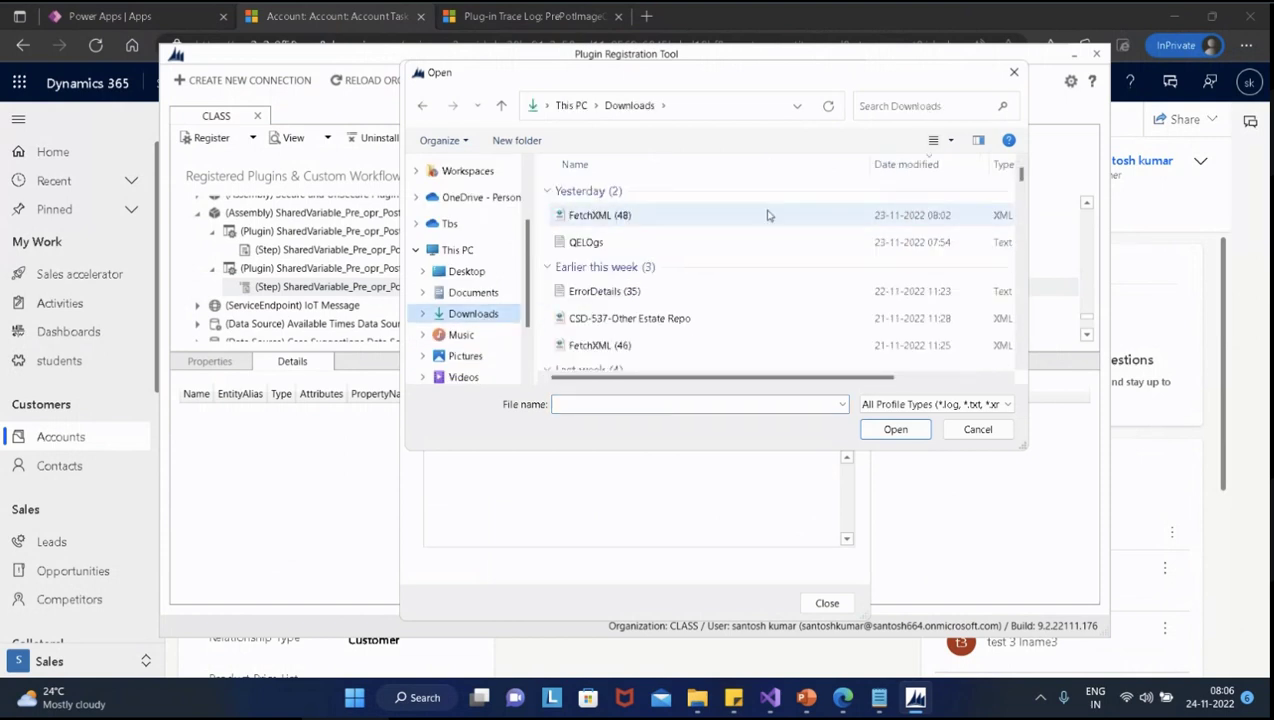
click(904, 168)
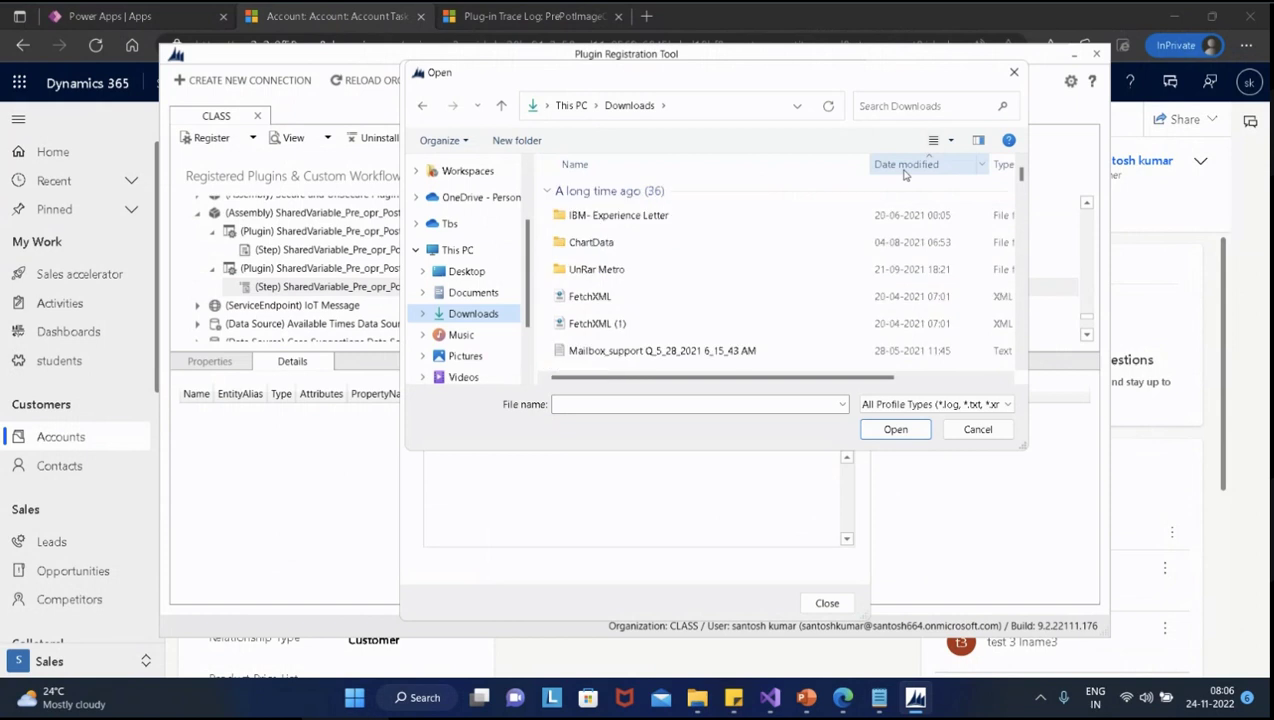
click(904, 168)
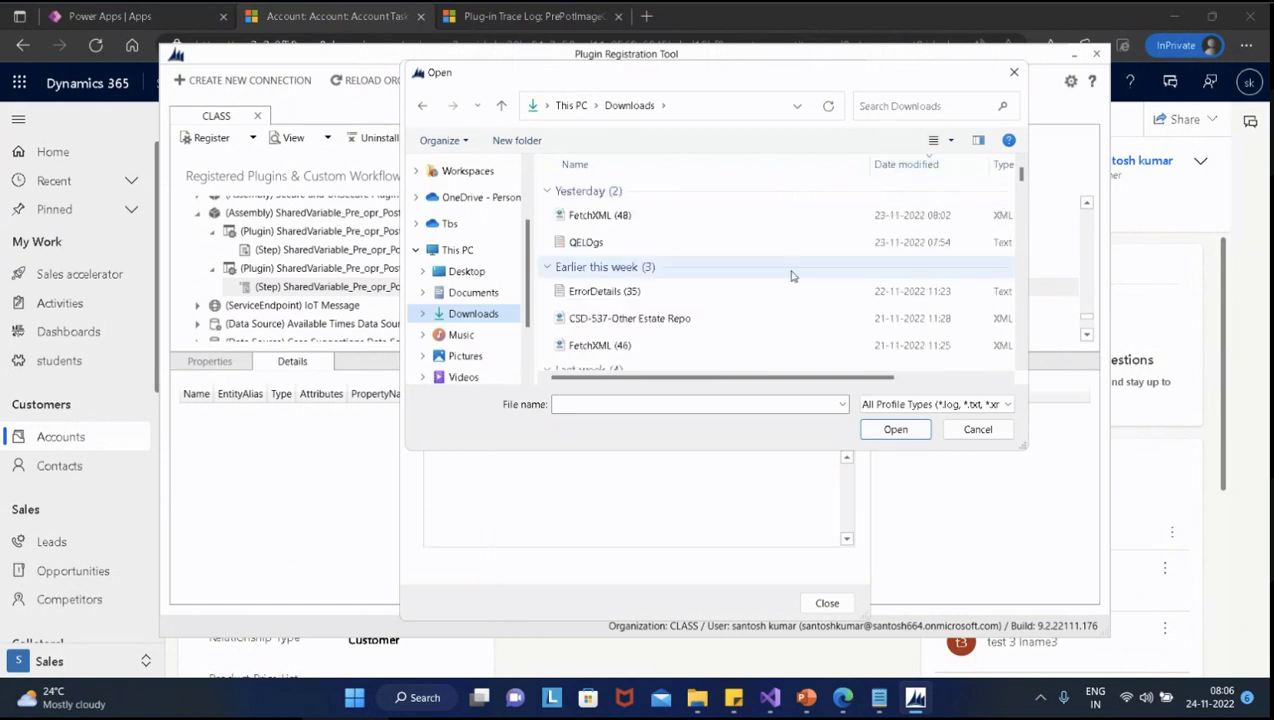
click(644, 296)
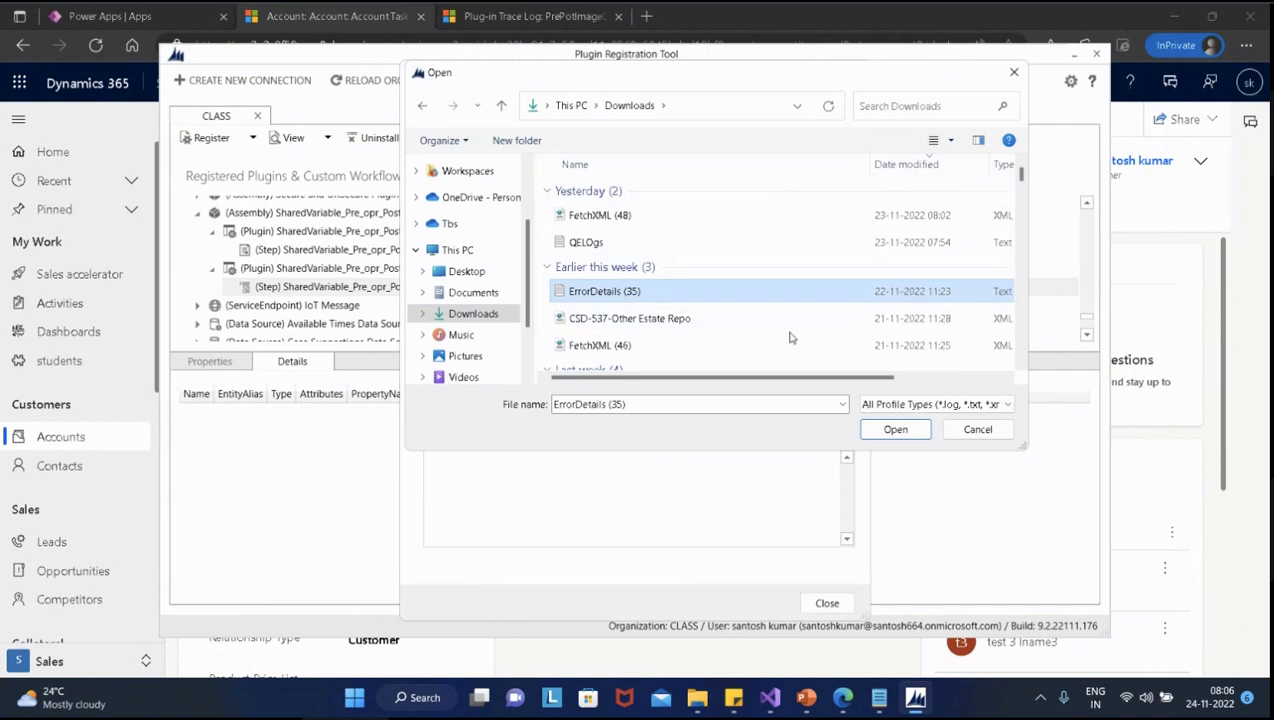
scroll(790, 337, down, 4)
scroll(790, 337, up, 4)
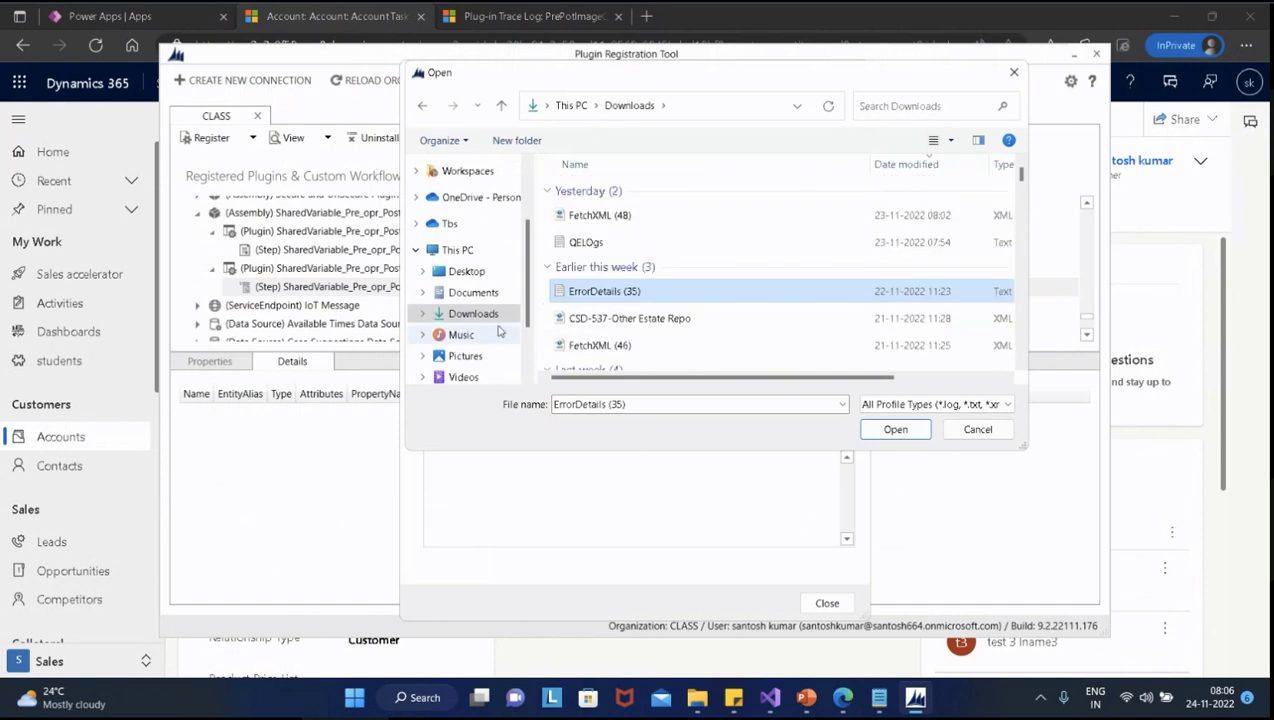
click(480, 274)
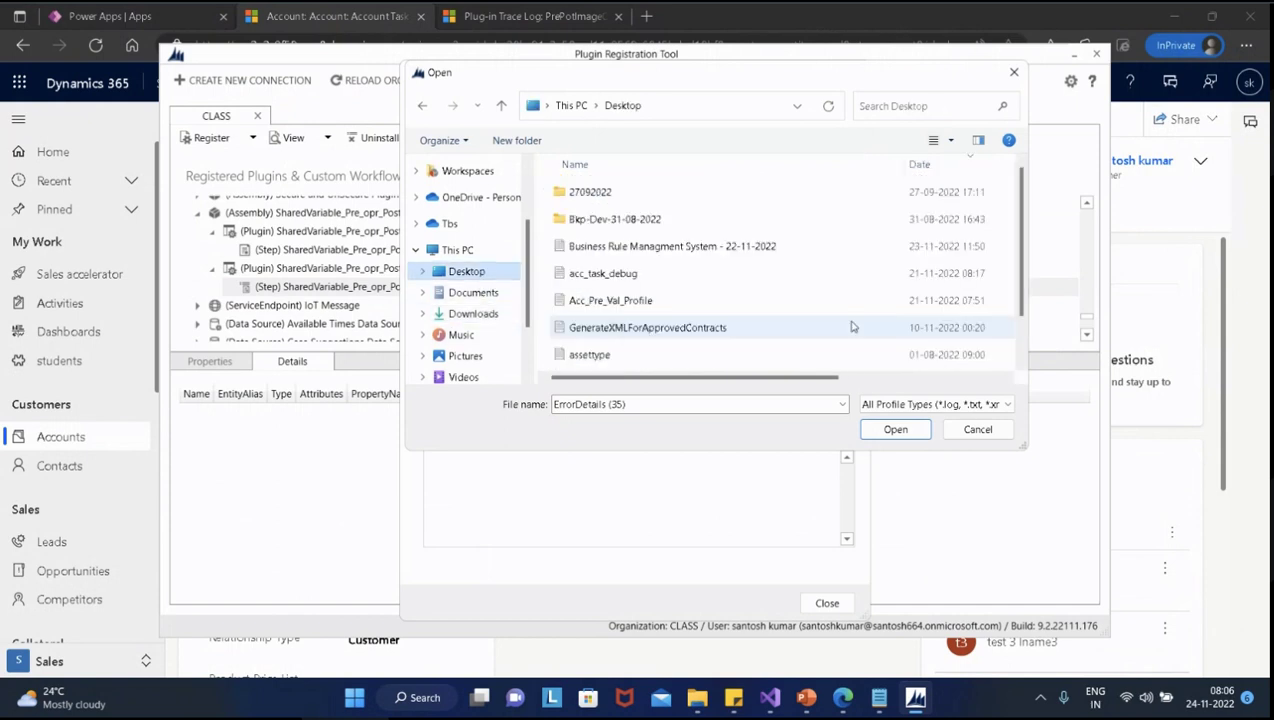
scroll(843, 327, down, 2)
scroll(843, 327, up, 2)
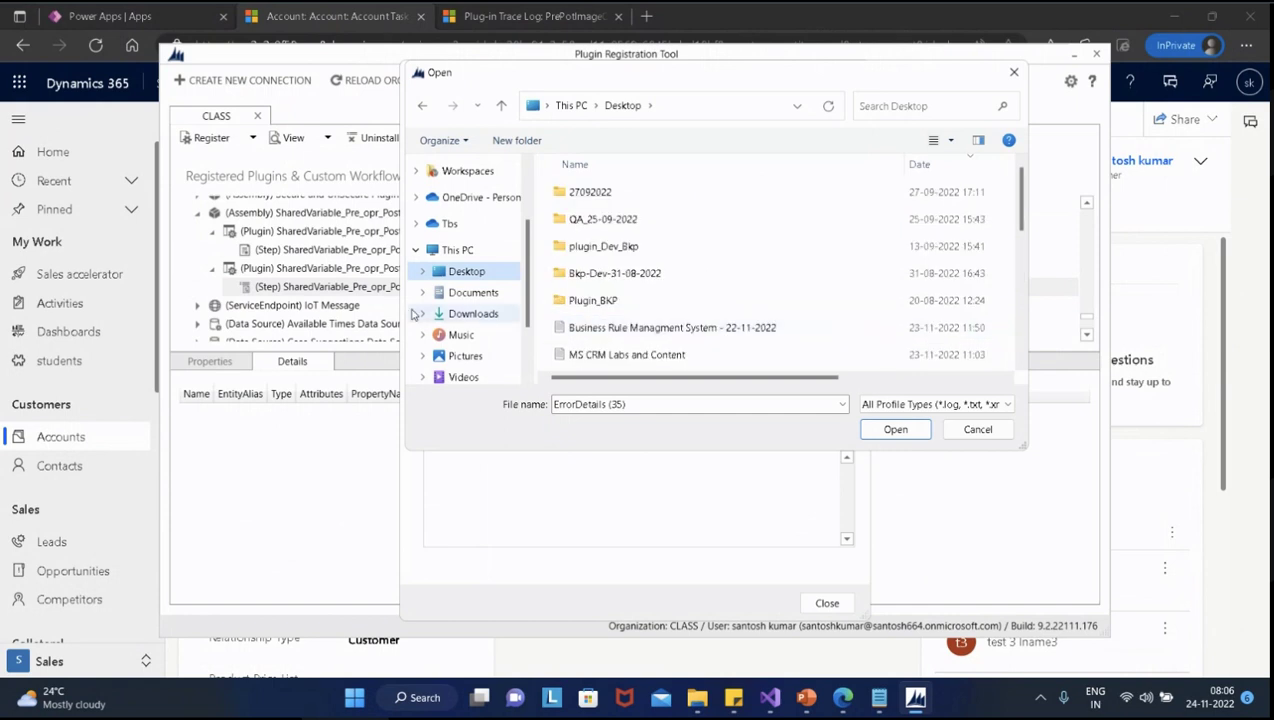
click(485, 294)
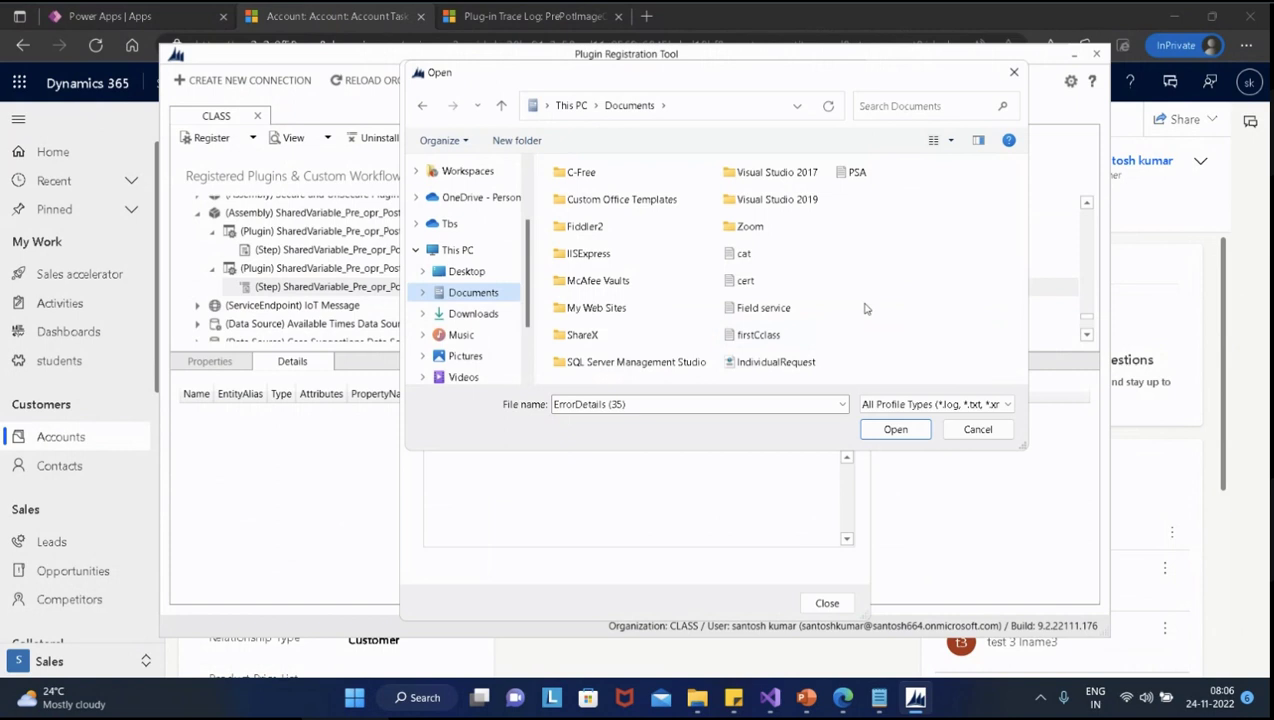
click(977, 429)
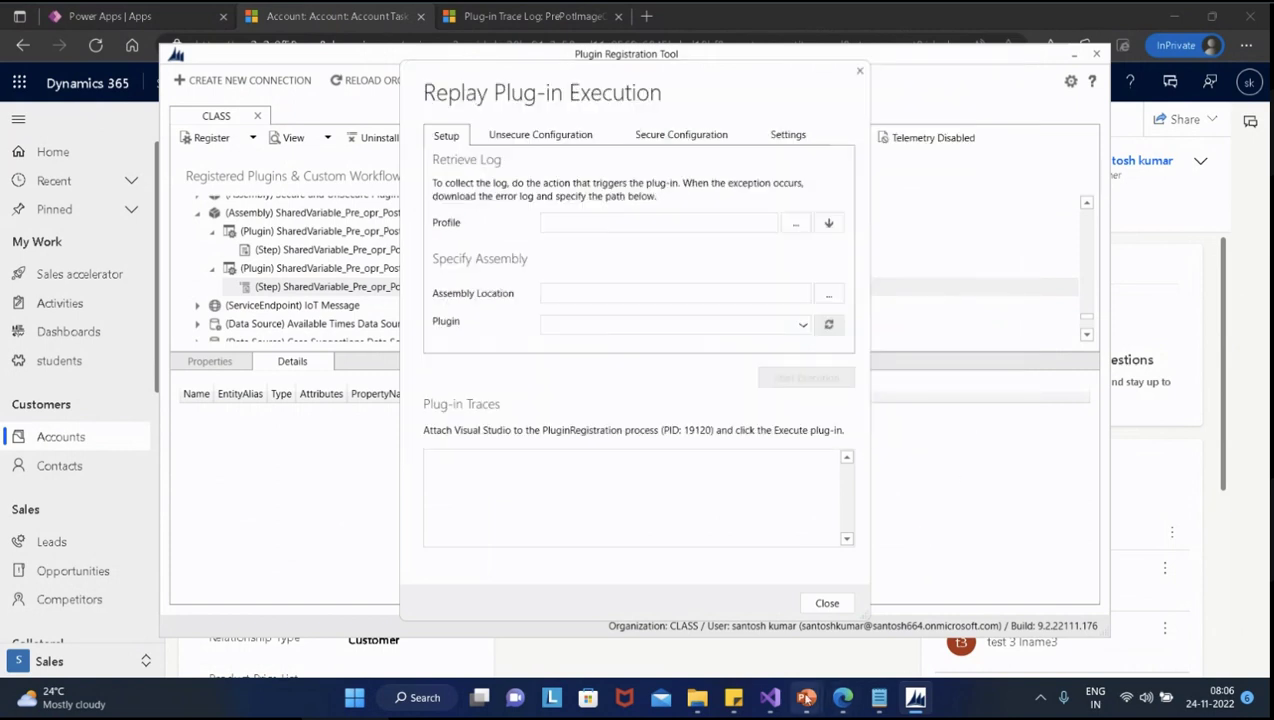
Switch back to the Account Task test record in the browser, save it and download the log from the Business Process Error details
mouse_move(843, 697)
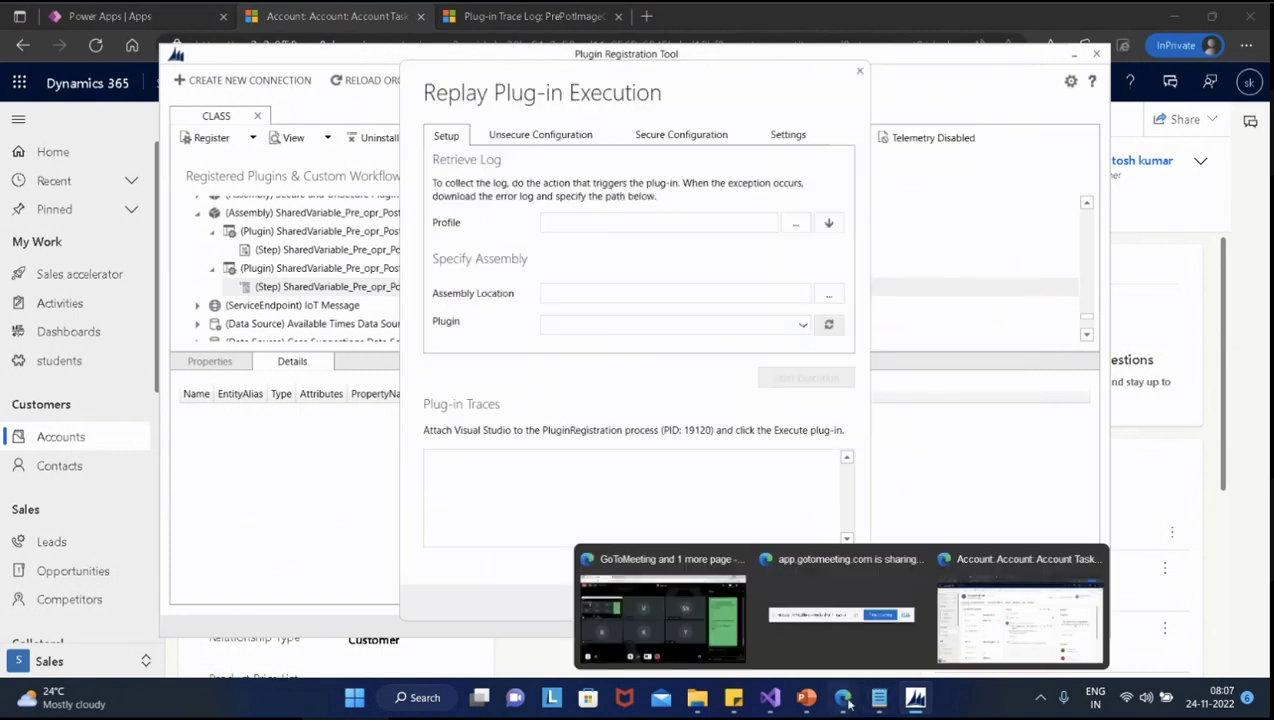
click(977, 640)
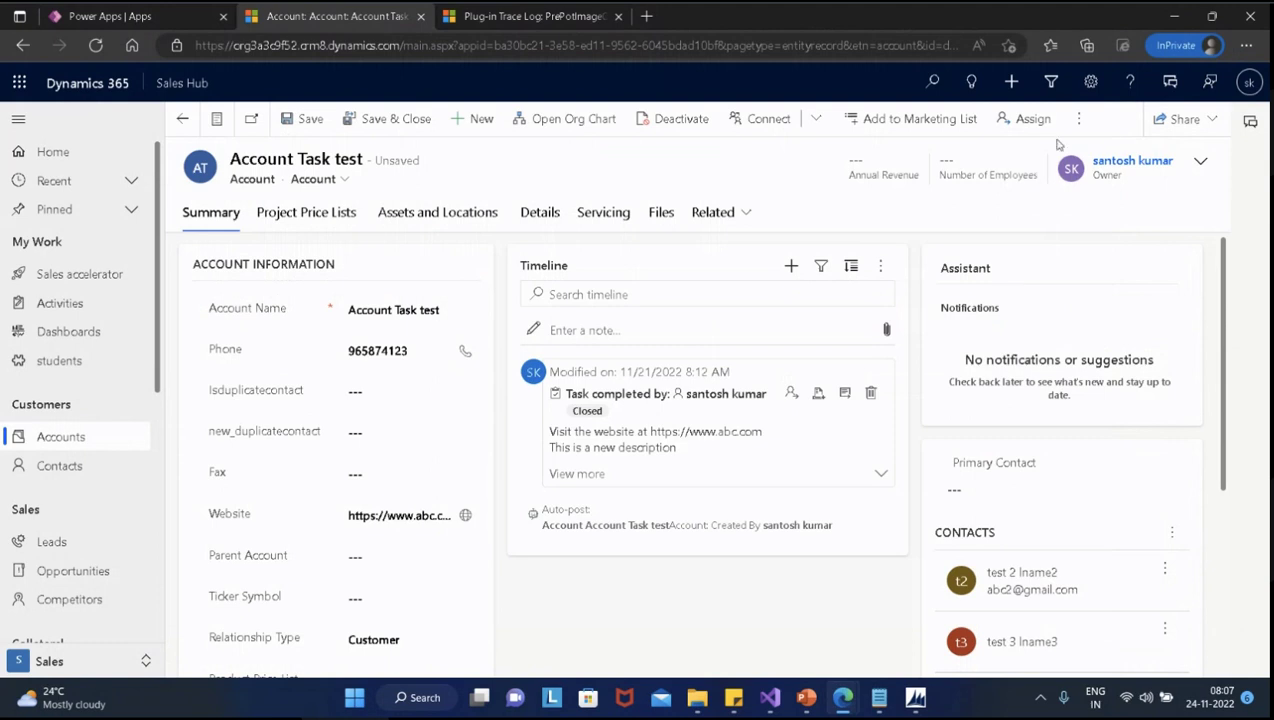
scroll(554, 502, down, 2)
scroll(600, 518, up, 2)
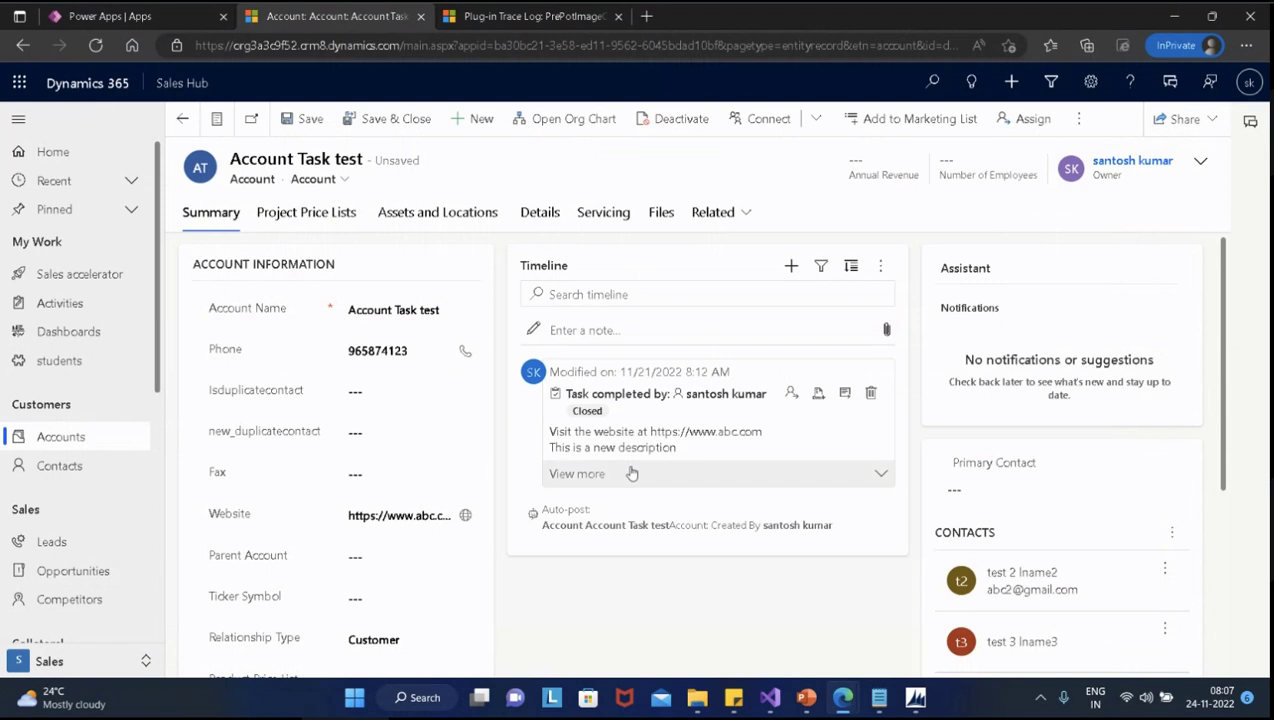
click(308, 120)
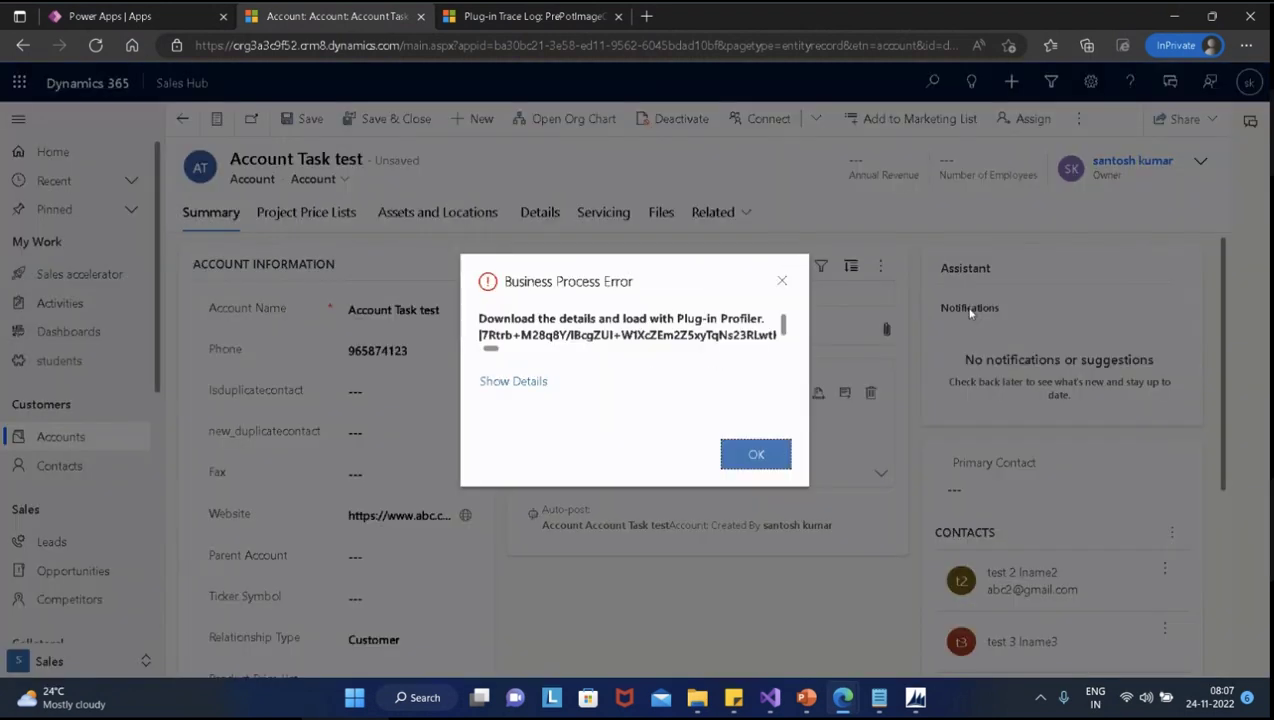
click(529, 391)
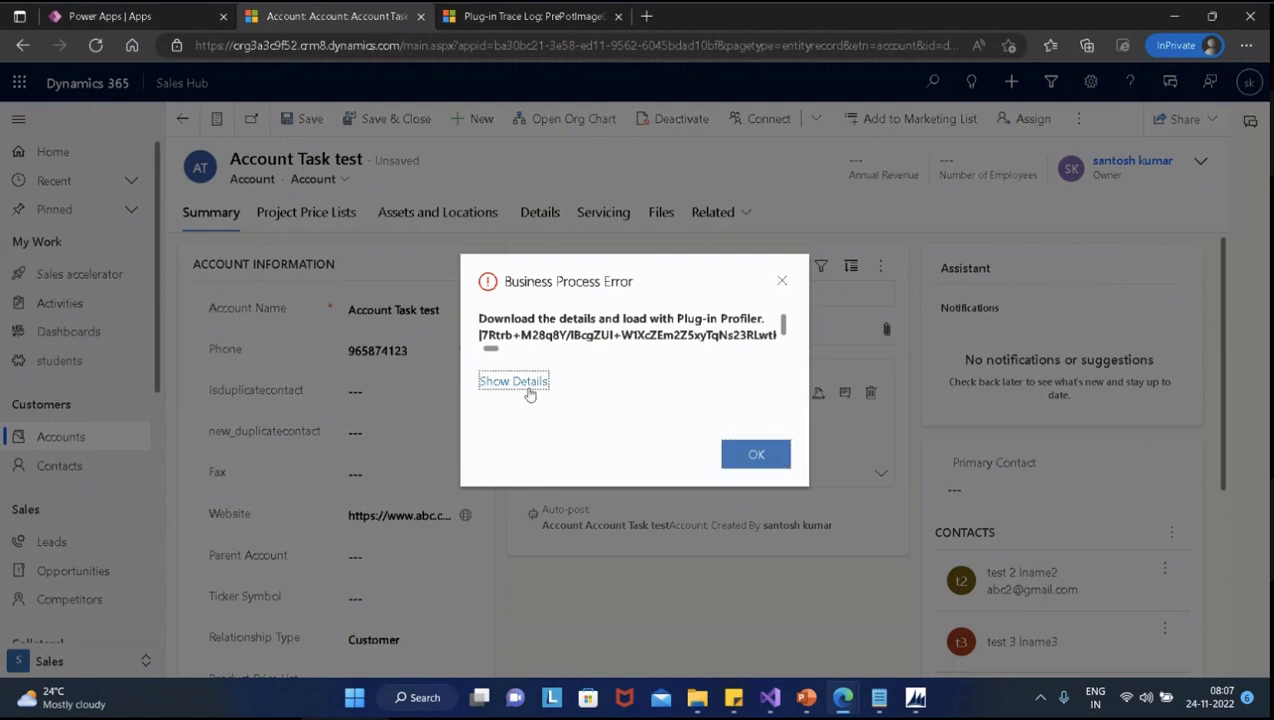
scroll(635, 415, down, 2)
click(577, 416)
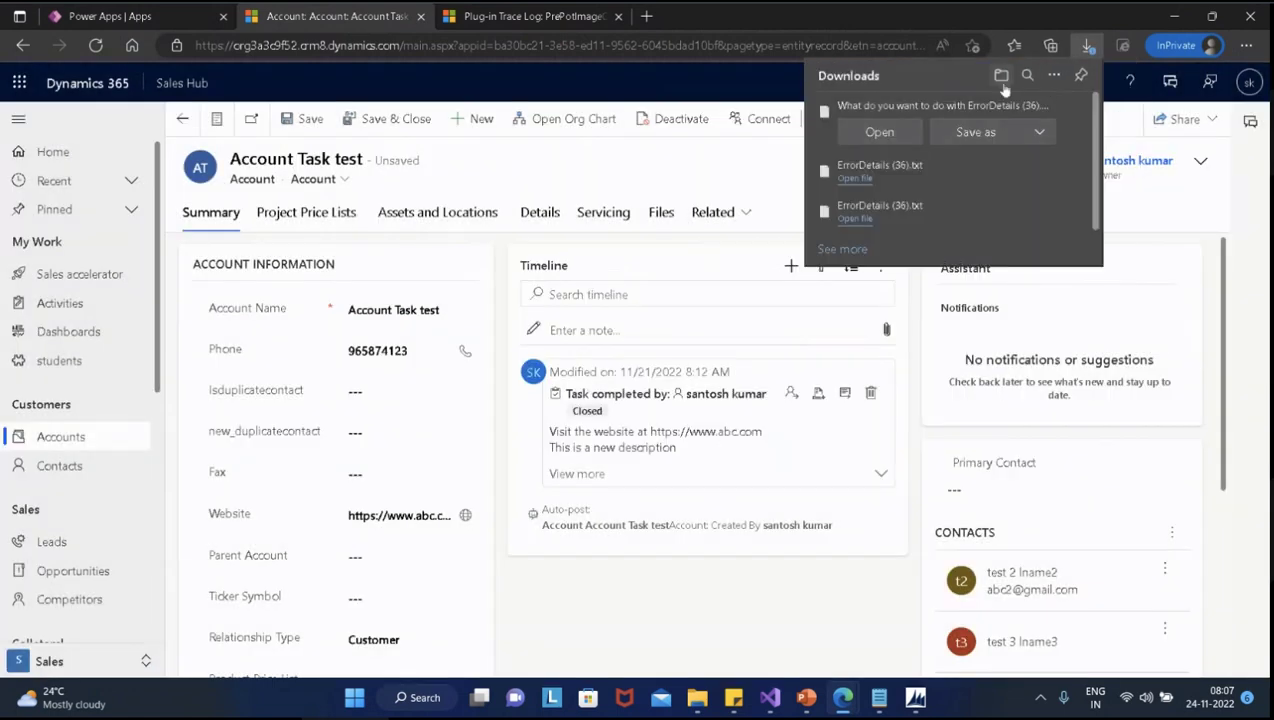
Check the Downloads folder, then save the pending log download there as ErrorDetails (36)
click(1001, 79)
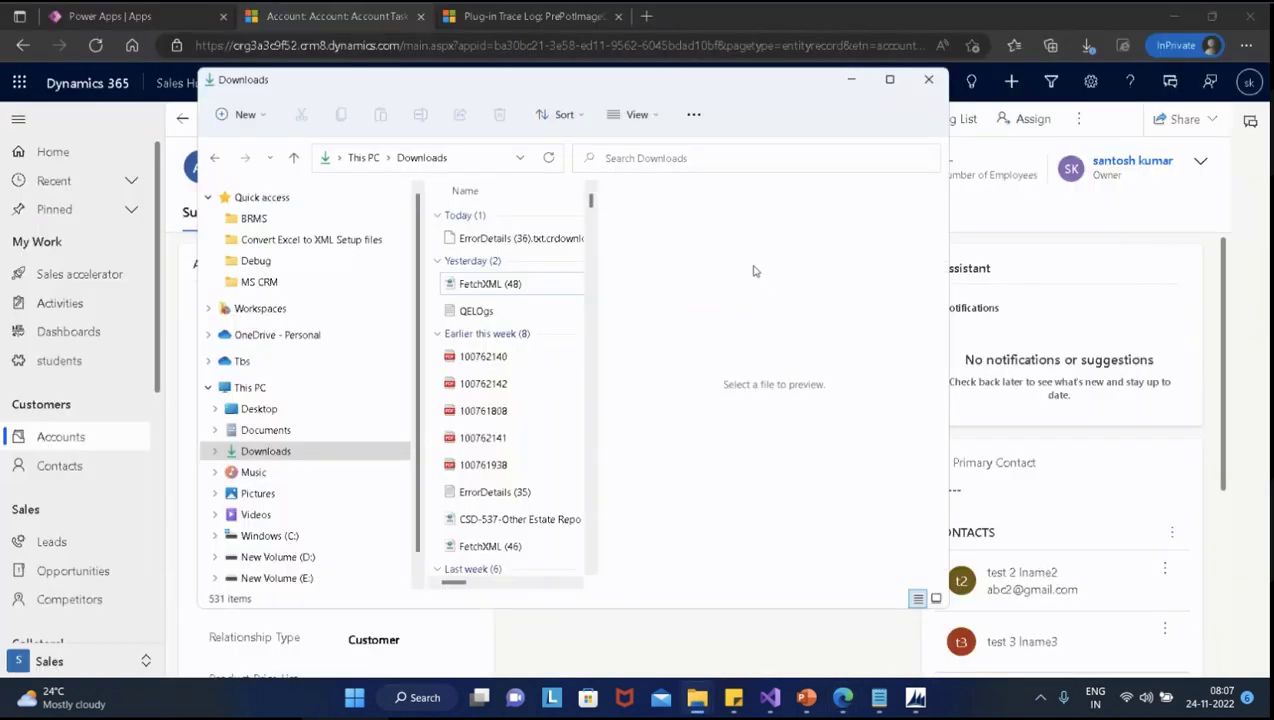
click(928, 79)
click(1091, 48)
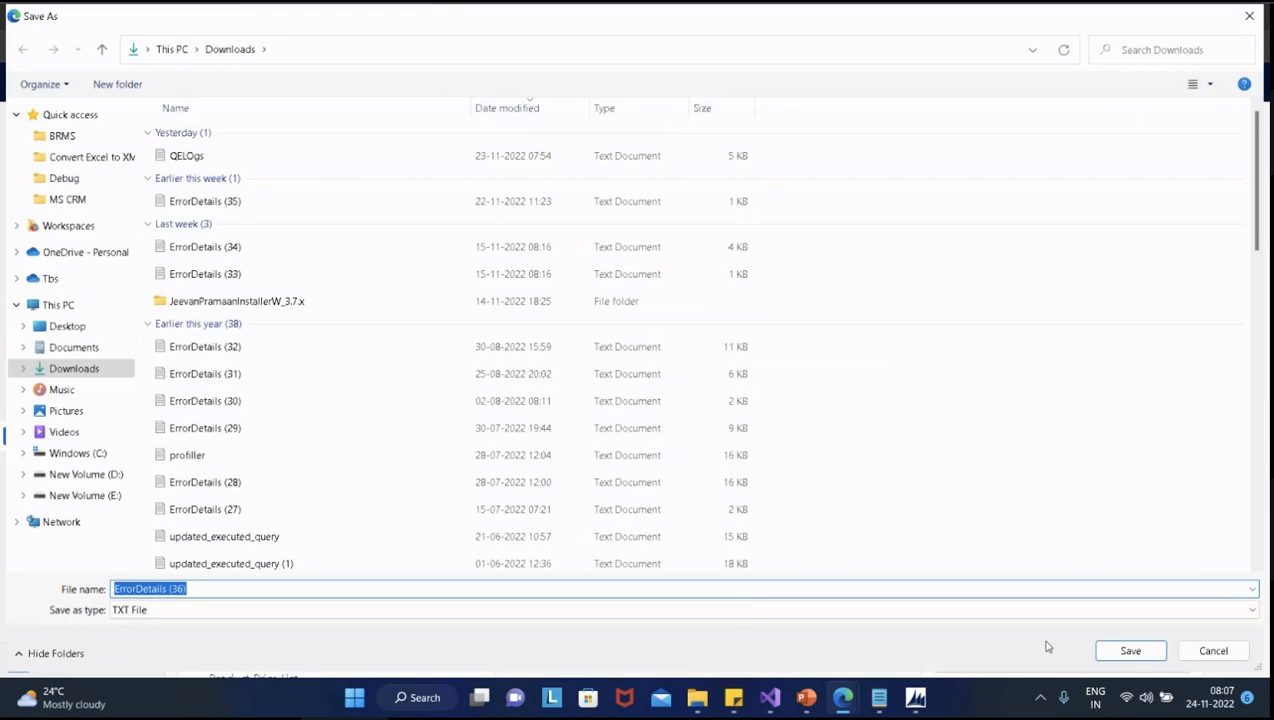
click(1128, 651)
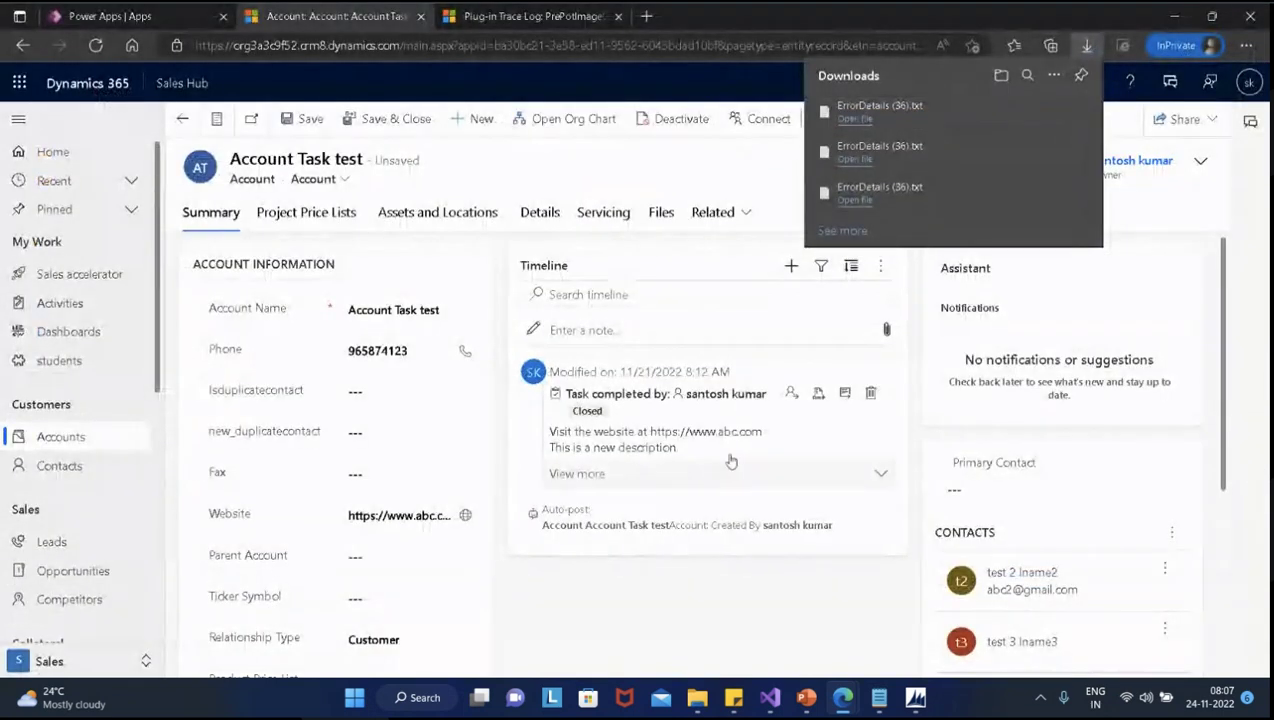
Switch to the Plugin Registration Tool and load ErrorDetails (36).txt from Downloads as the replay profile
mouse_move(697, 698)
click(915, 700)
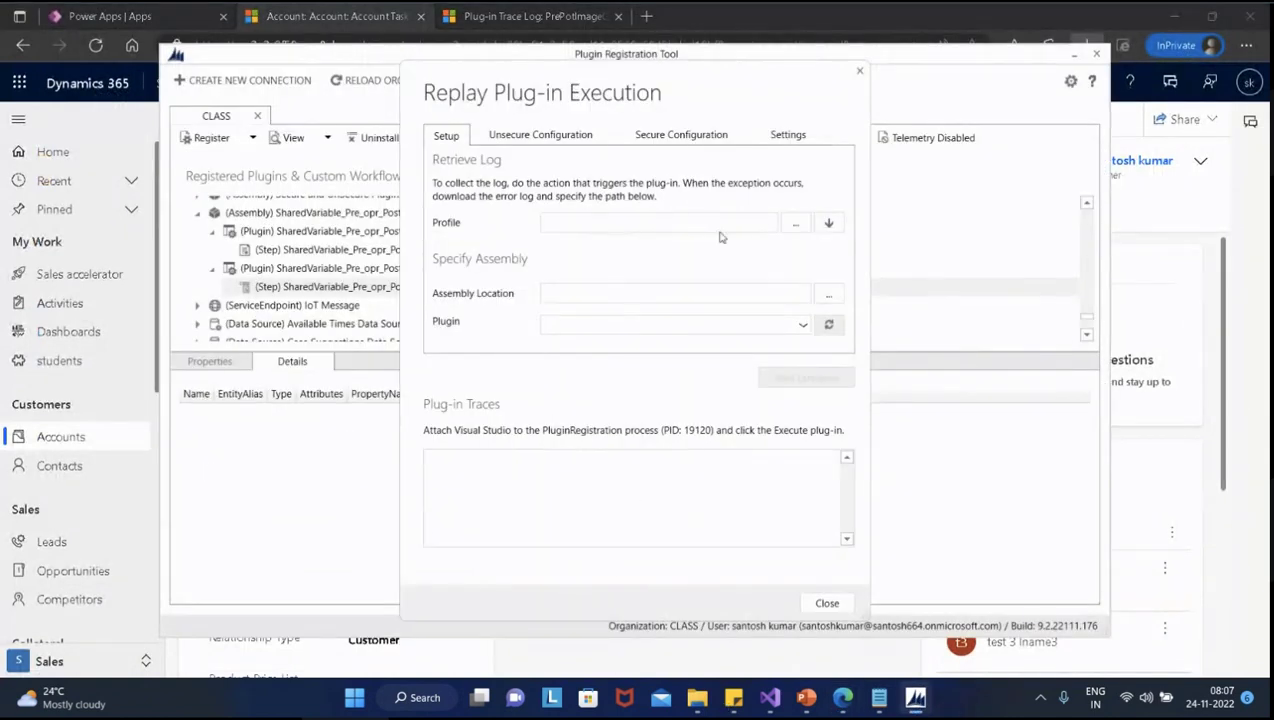
click(795, 223)
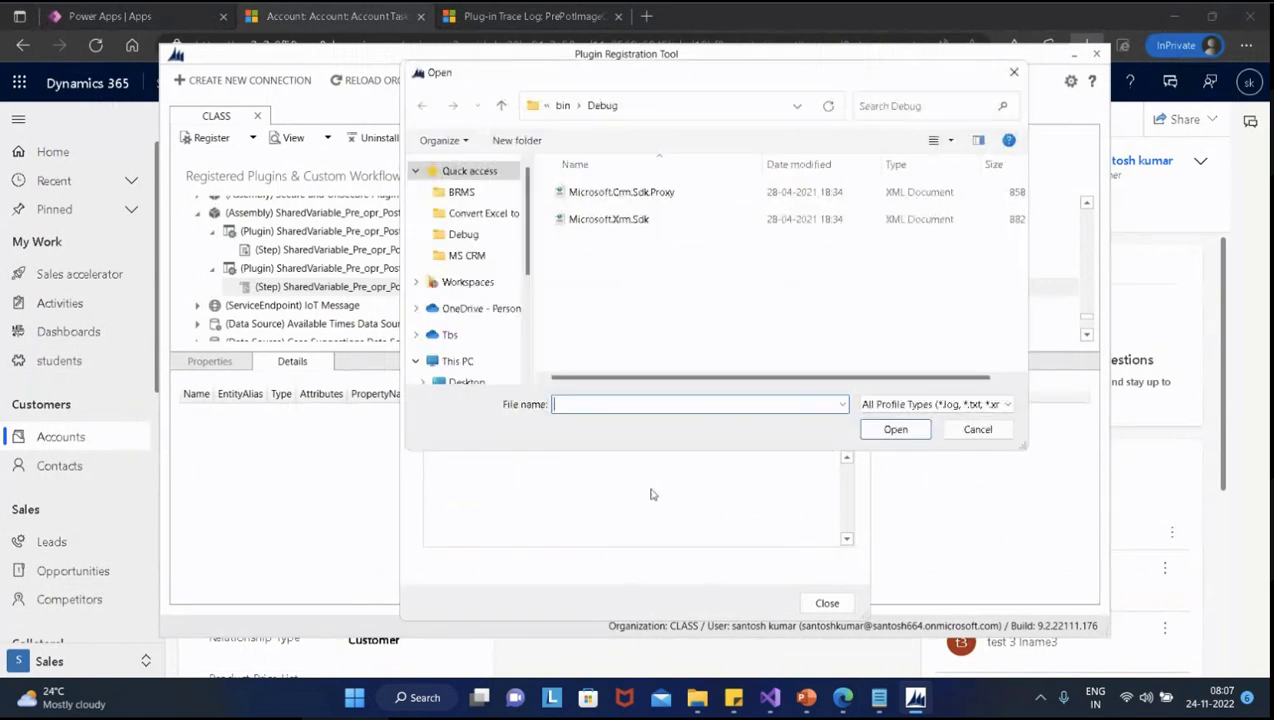
scroll(493, 330, down, 2)
click(473, 335)
click(610, 213)
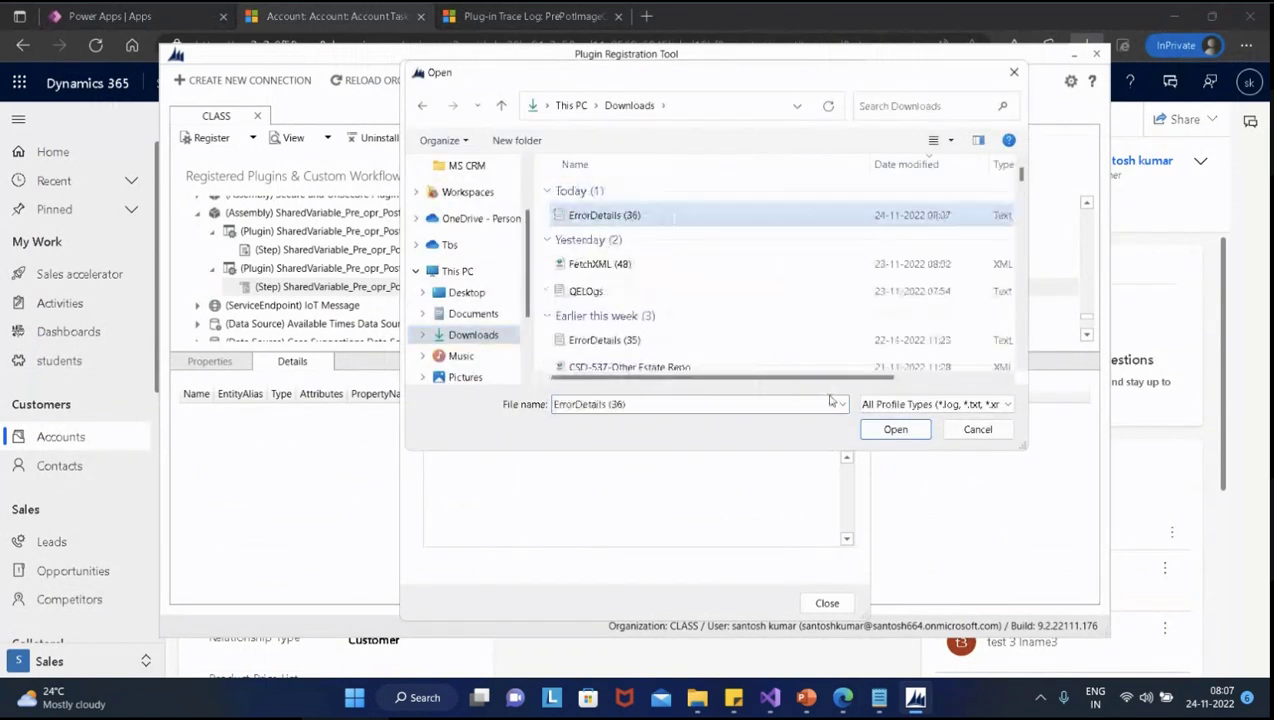
click(895, 429)
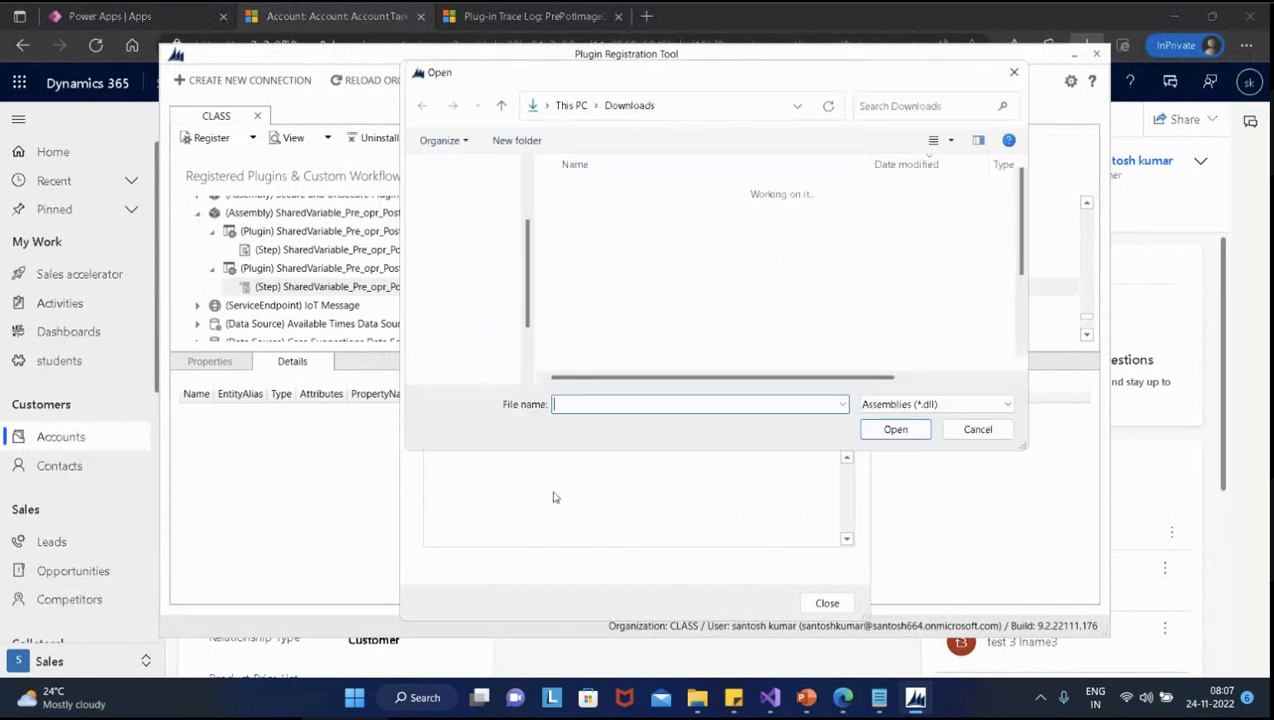
Switch to Visual Studio, open the SharedVariable_Pre_opr_Post_Opr project folder in File Explorer and copy its path
click(772, 702)
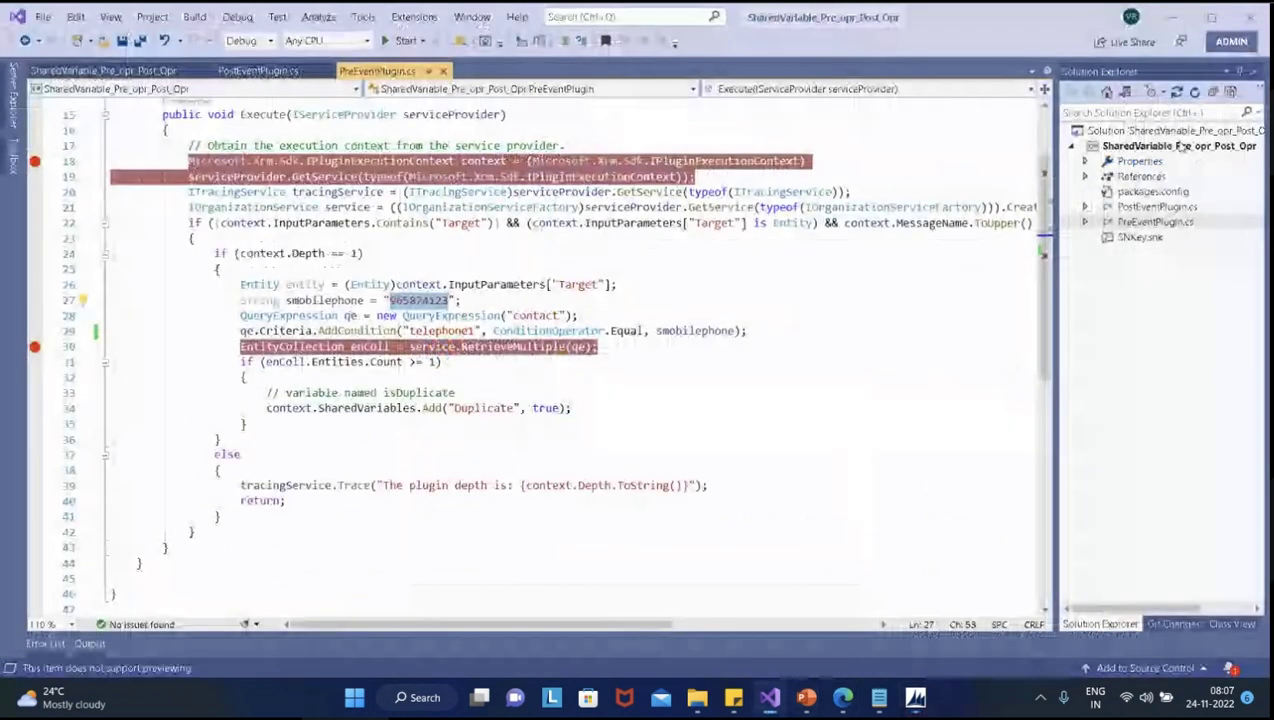
right_click(1181, 148)
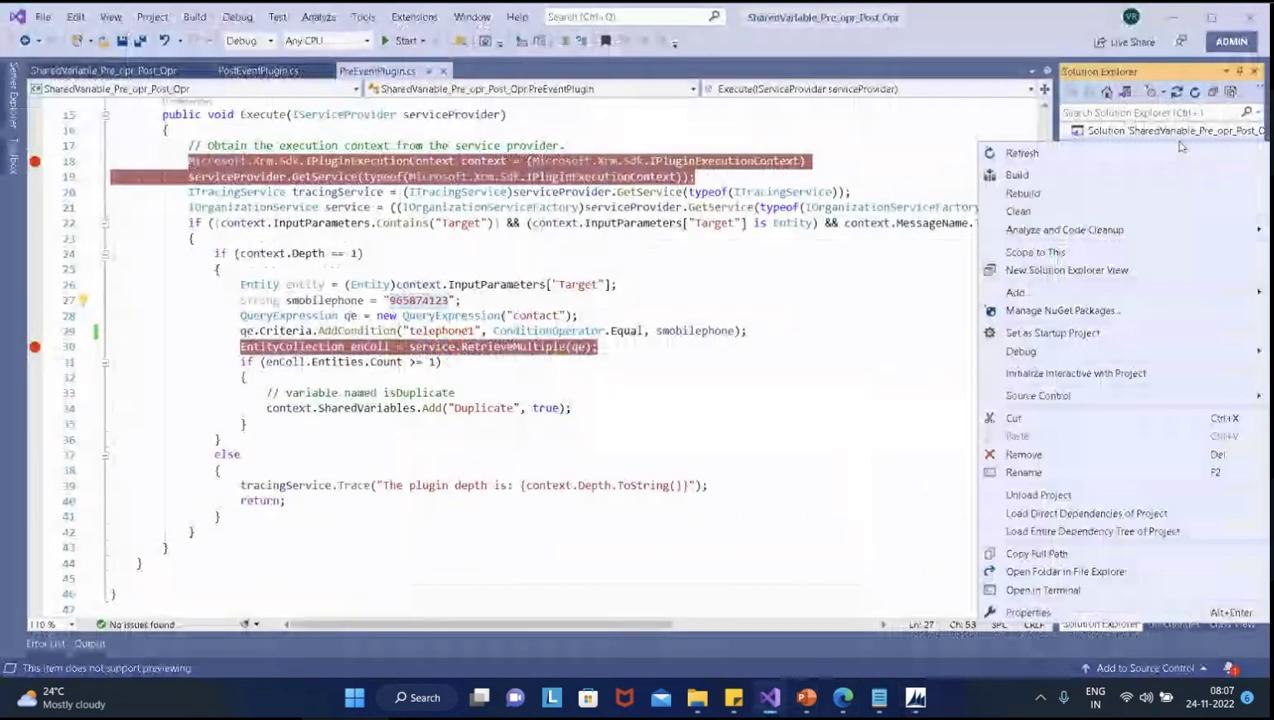
click(1077, 576)
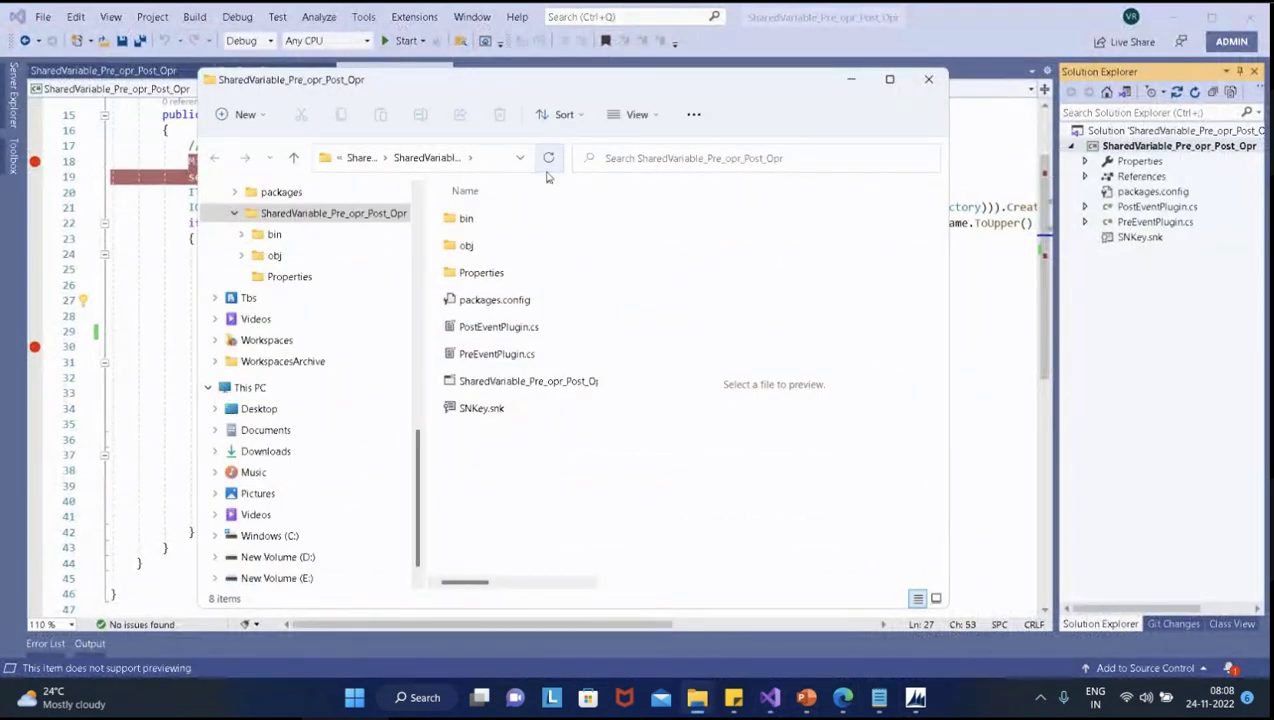
key(alt+d)
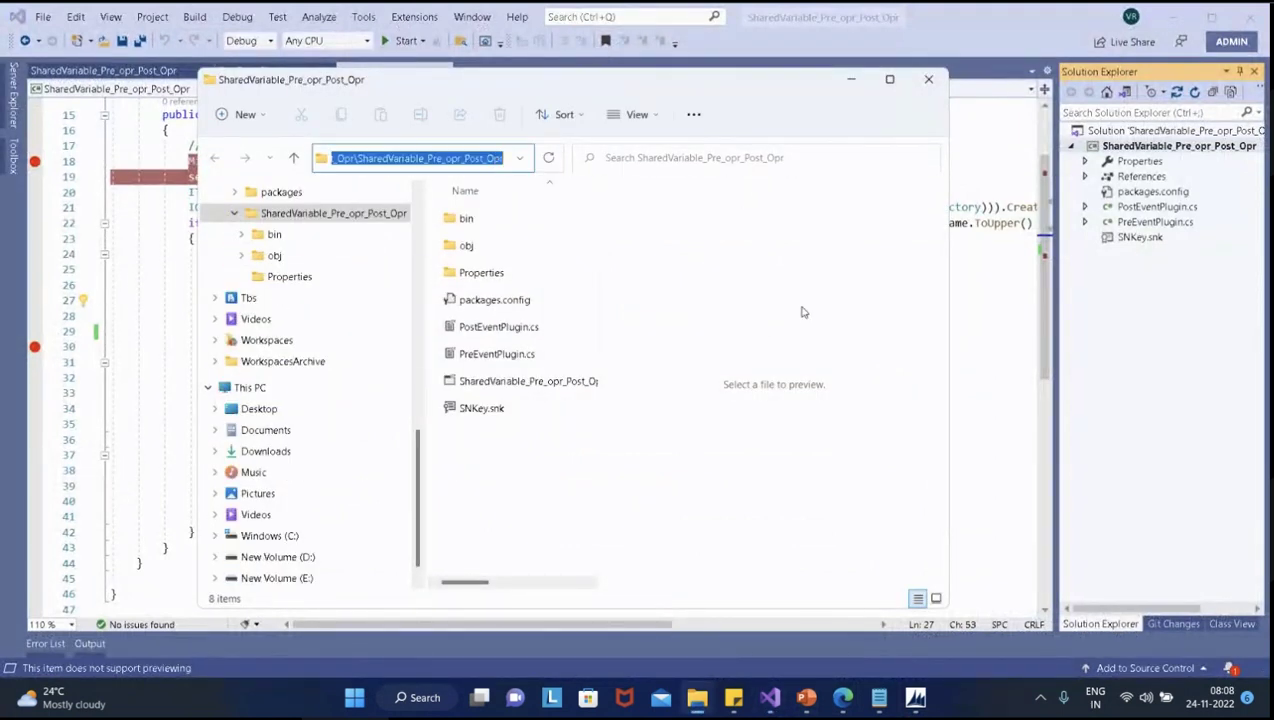
In the Plugin Registration Tool, set the replay assembly to SharedVariable_Pre_opr_Post_Opr.dll from the project's bin\Debug folder
click(915, 697)
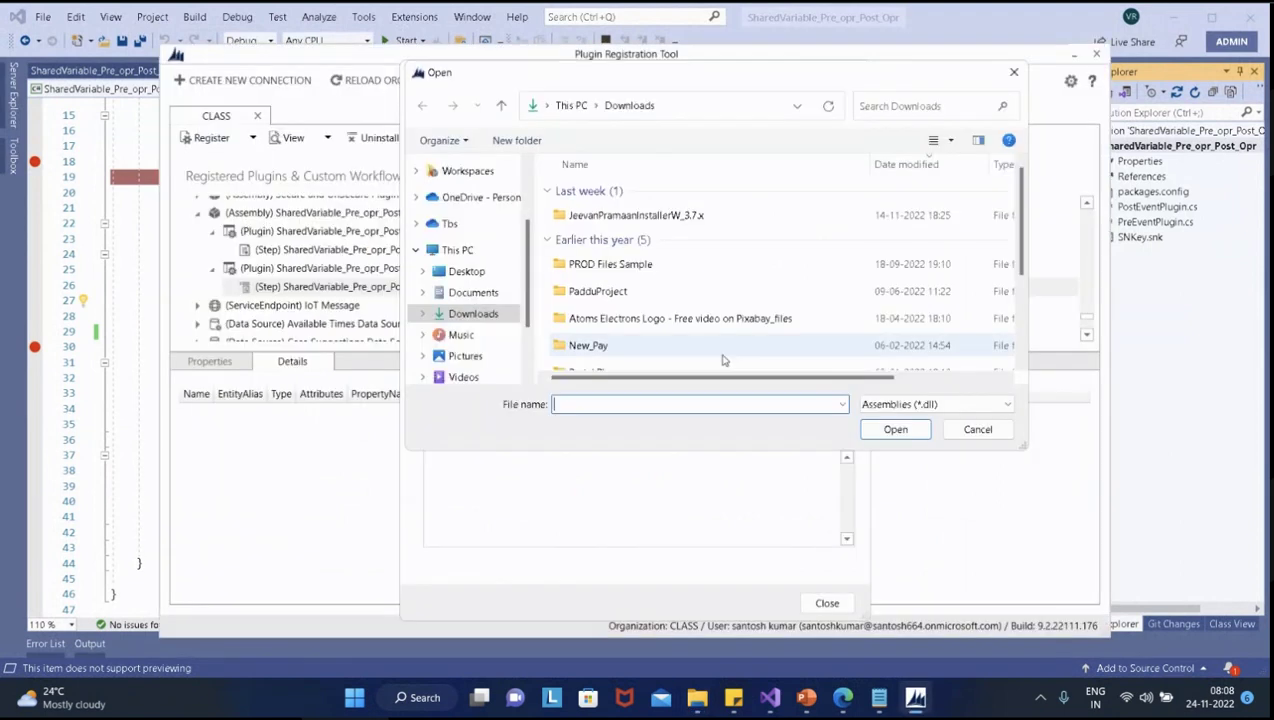
click(737, 106)
text(able_Pre_opr_Post_Opr\\SharedVariable_Pre_opr_Post_Opr)
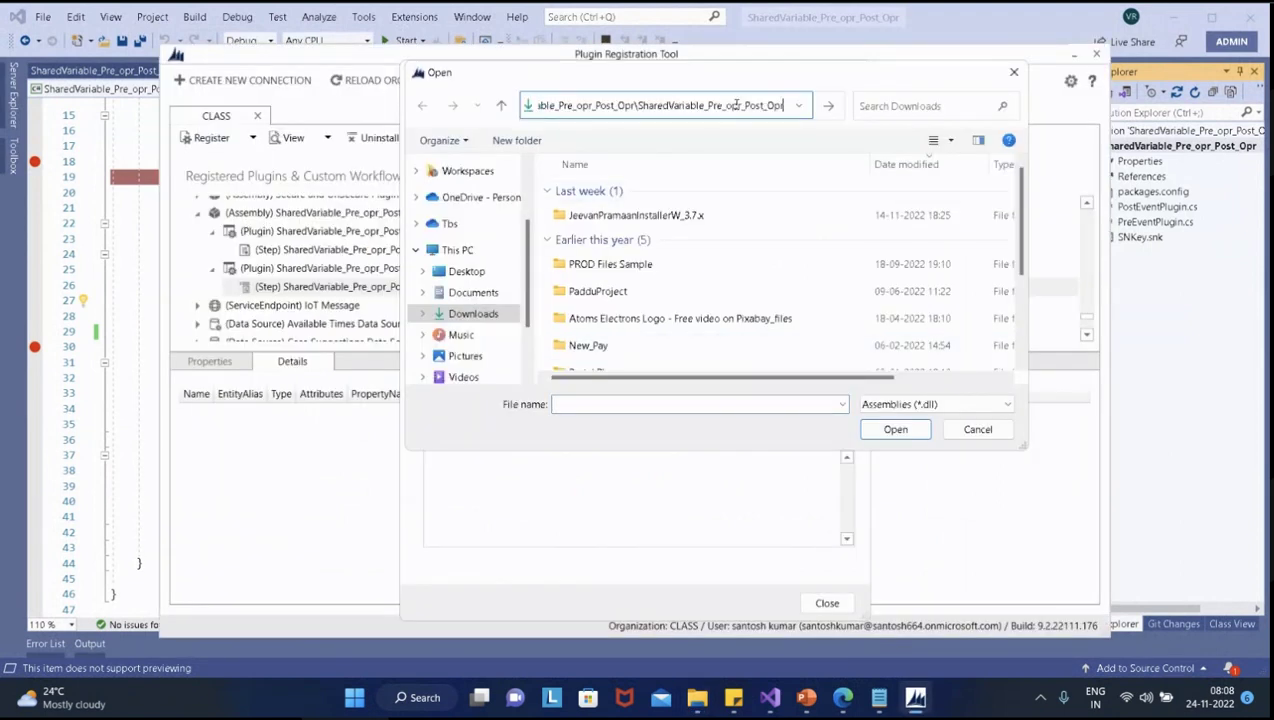
key(Return)
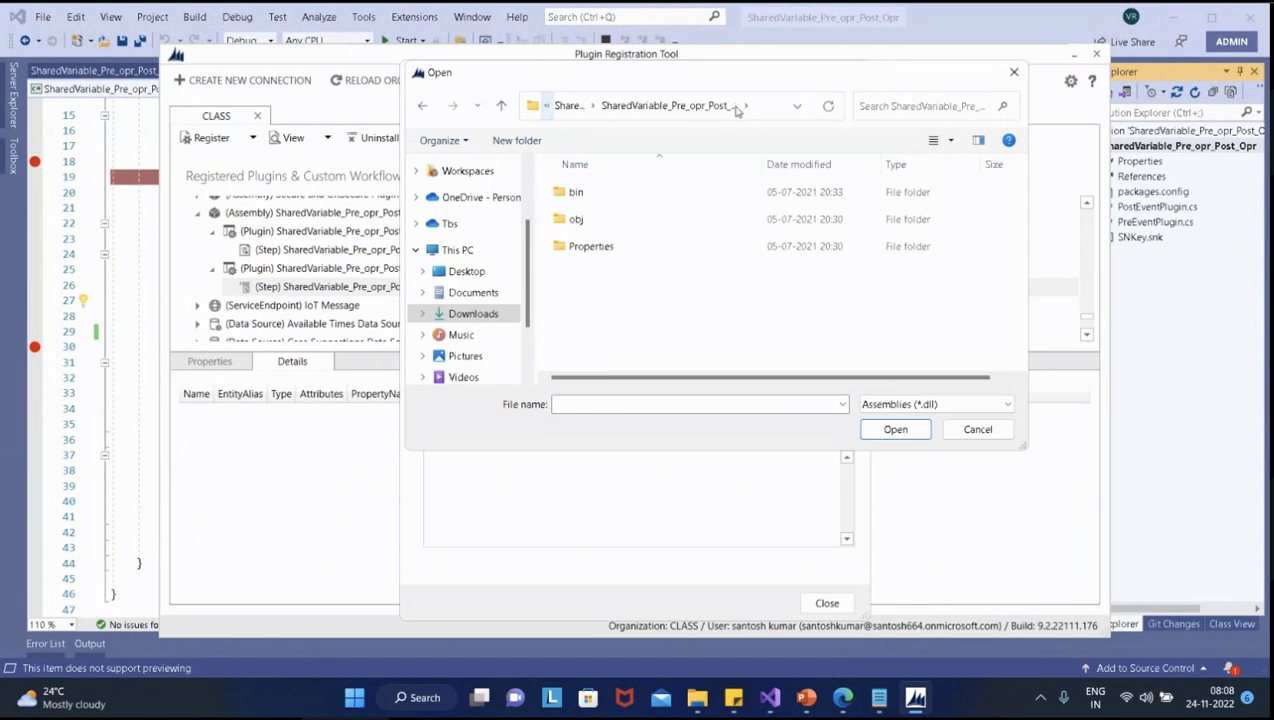
double_click(603, 191)
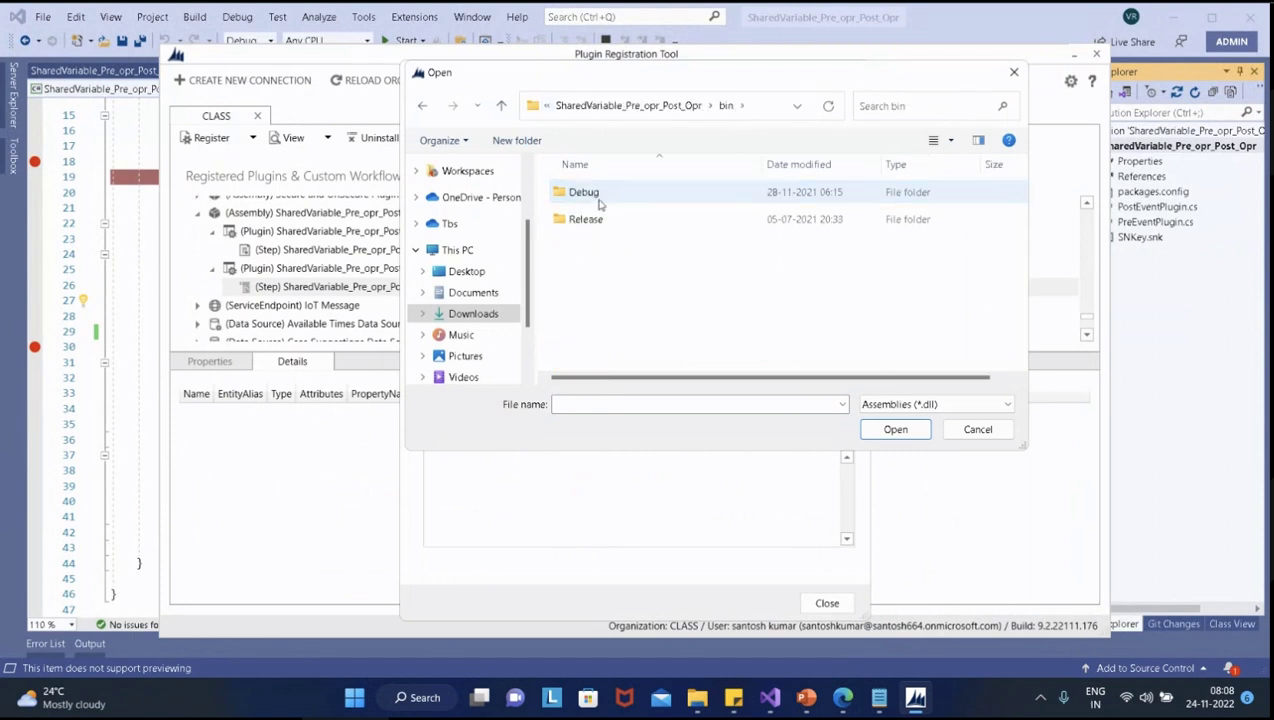
double_click(600, 200)
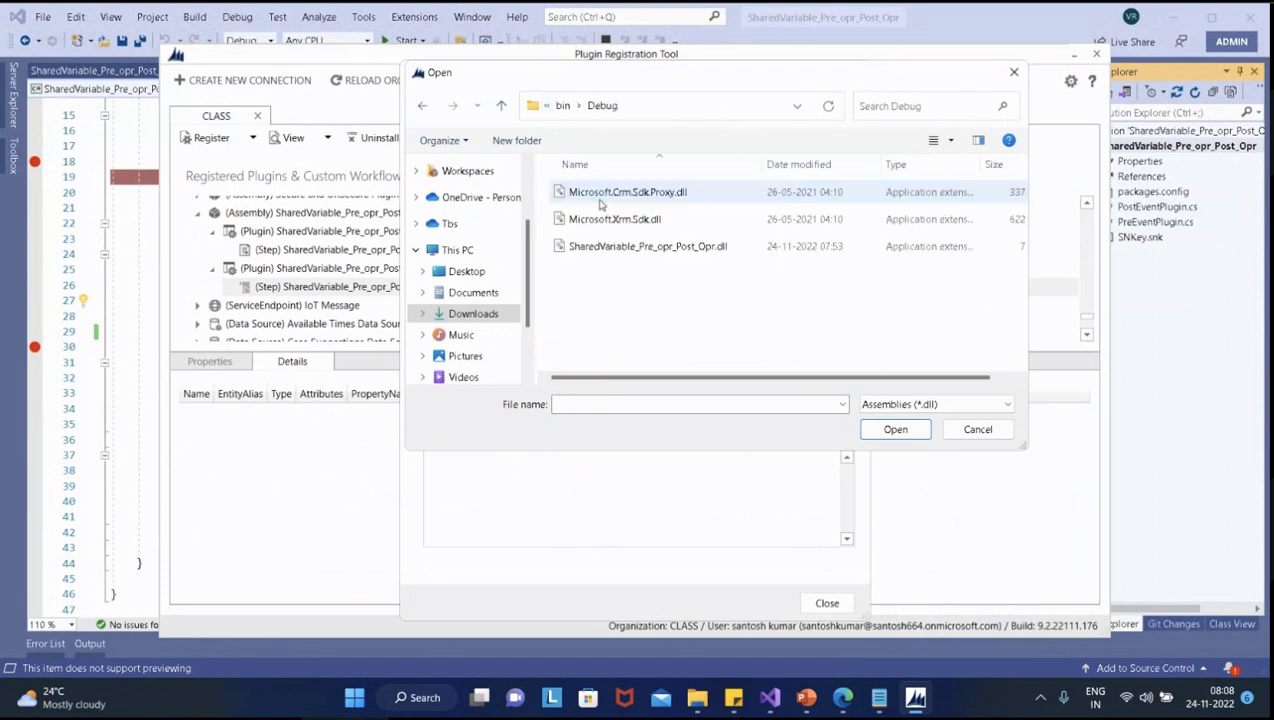
double_click(717, 246)
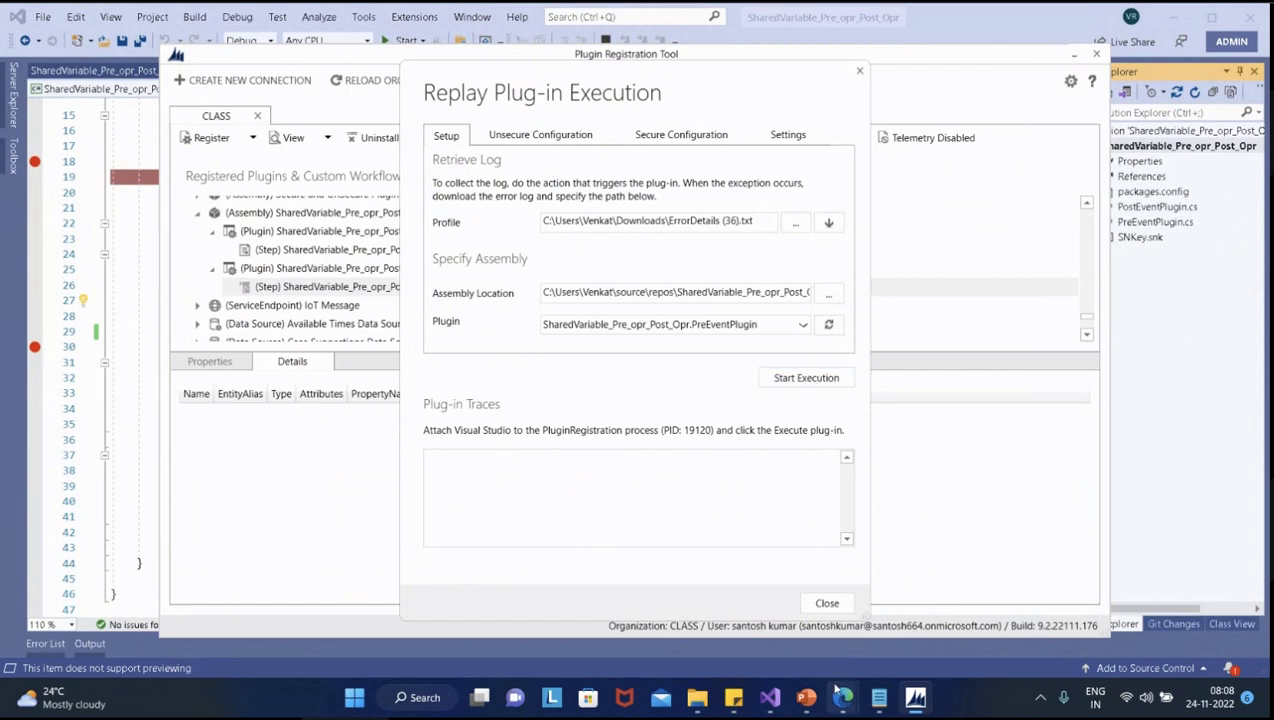
Switch to Visual Studio and attach the debugger to the PluginRegistration.exe process with ID 19120
click(769, 699)
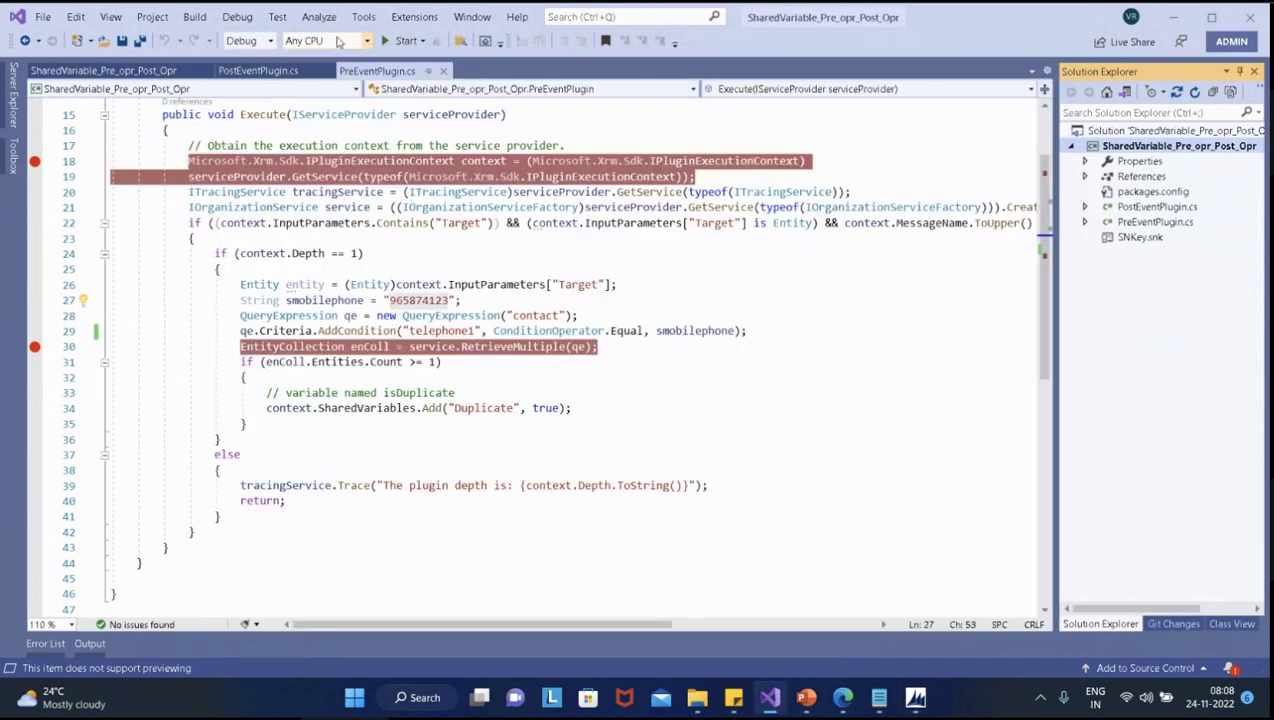
click(240, 18)
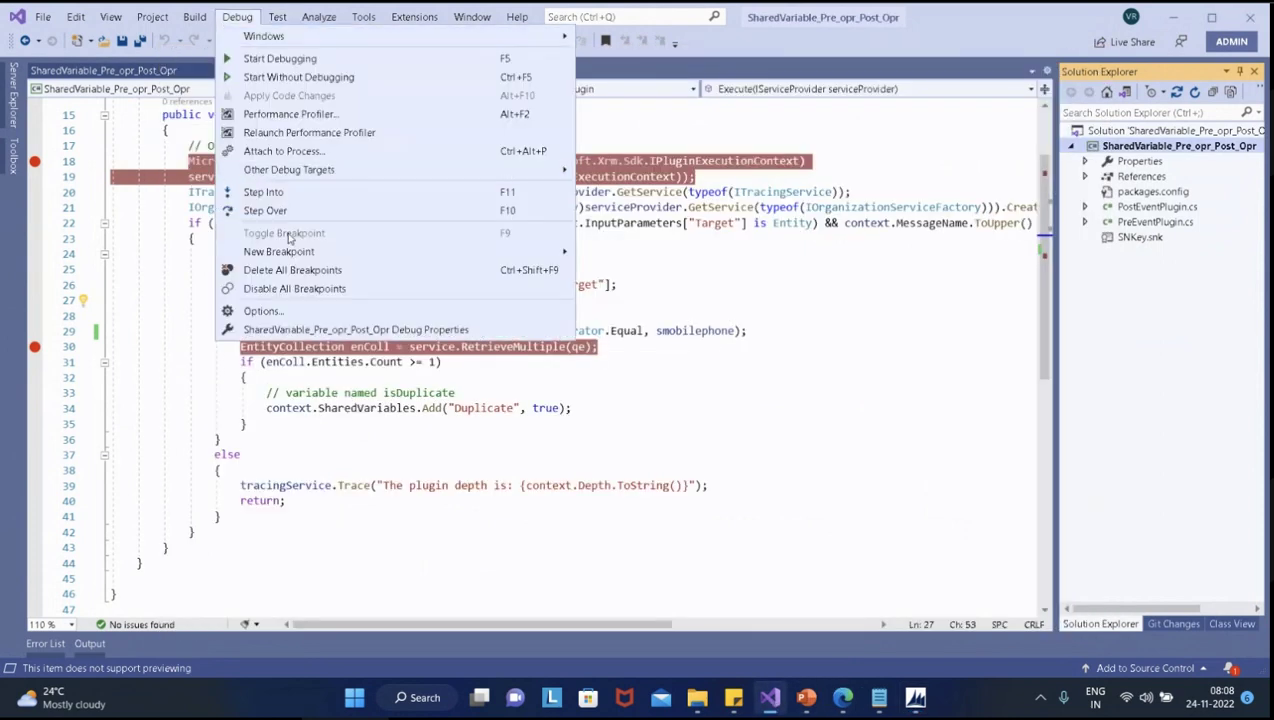
click(327, 152)
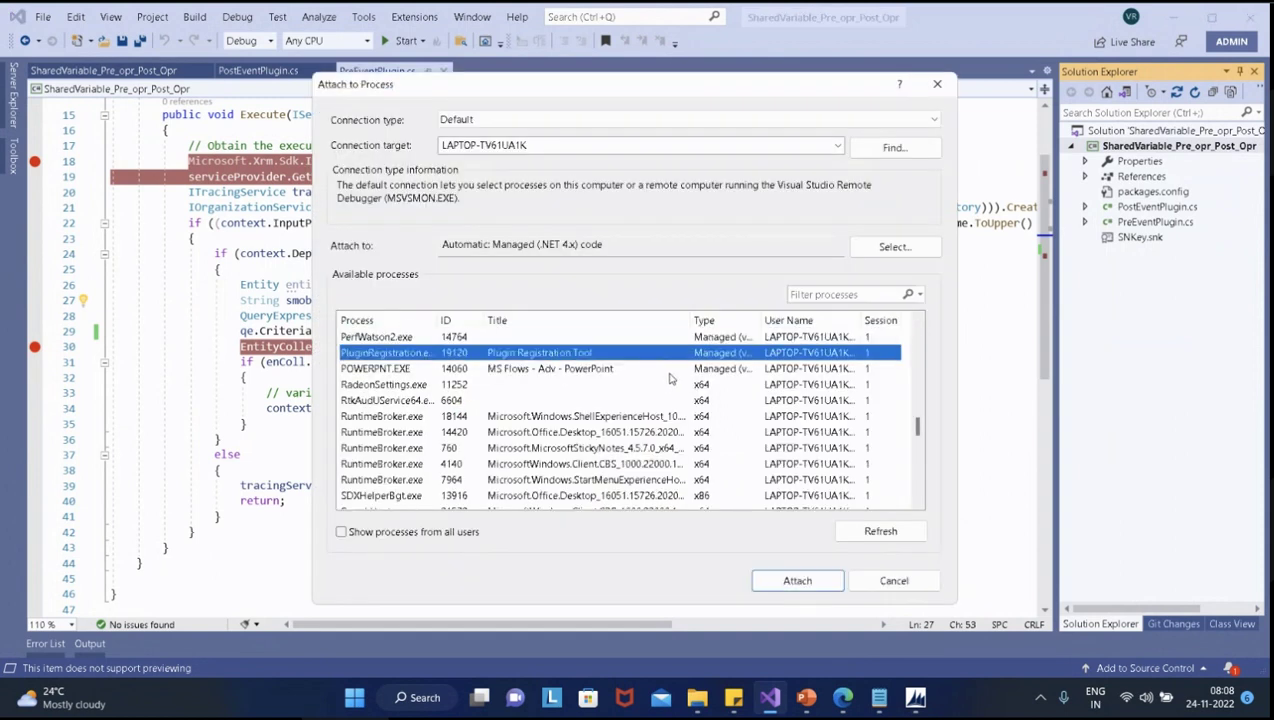
click(795, 581)
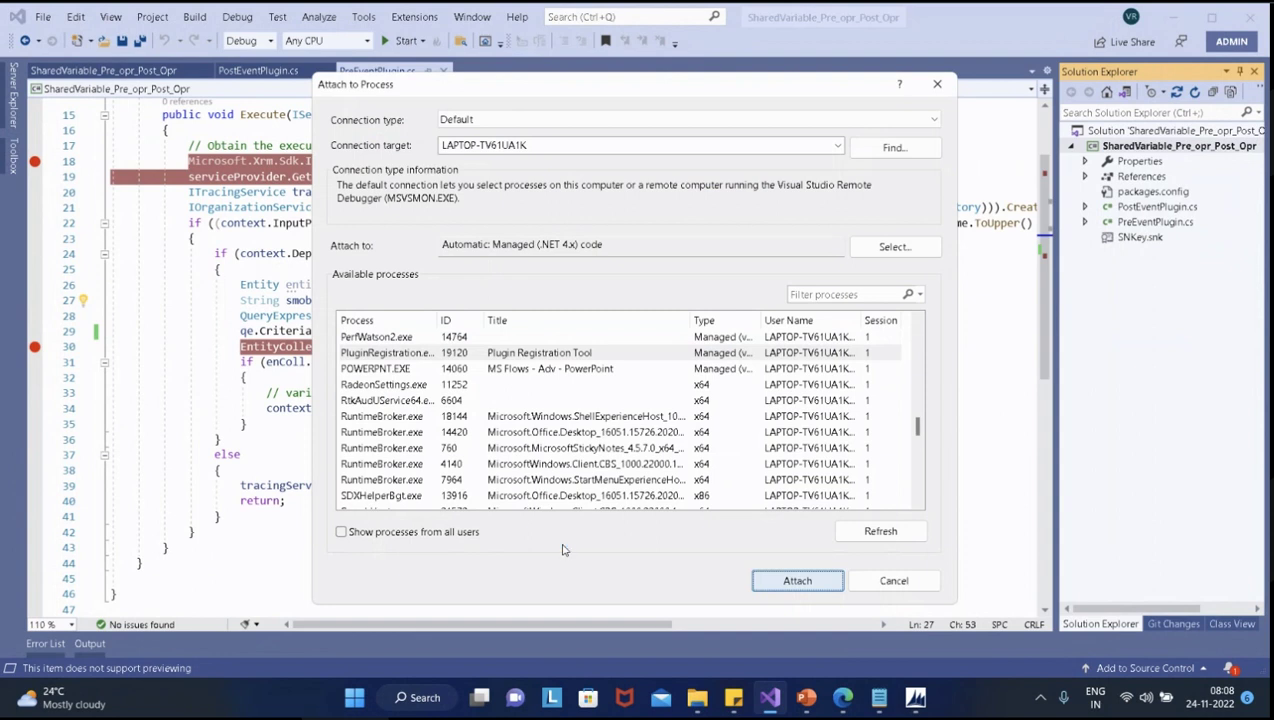
key(Return)
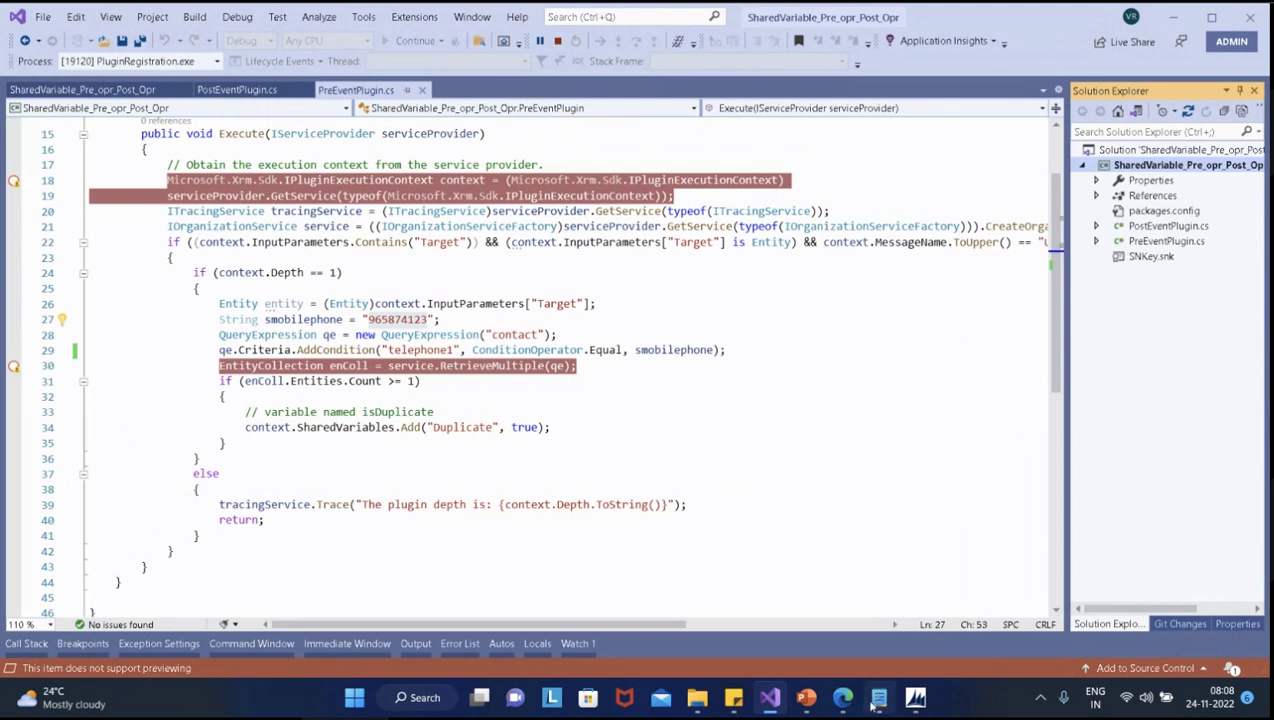
Switch back to the Plugin Registration Tool and start the replay execution of PreEventPlugin
mouse_move(786, 704)
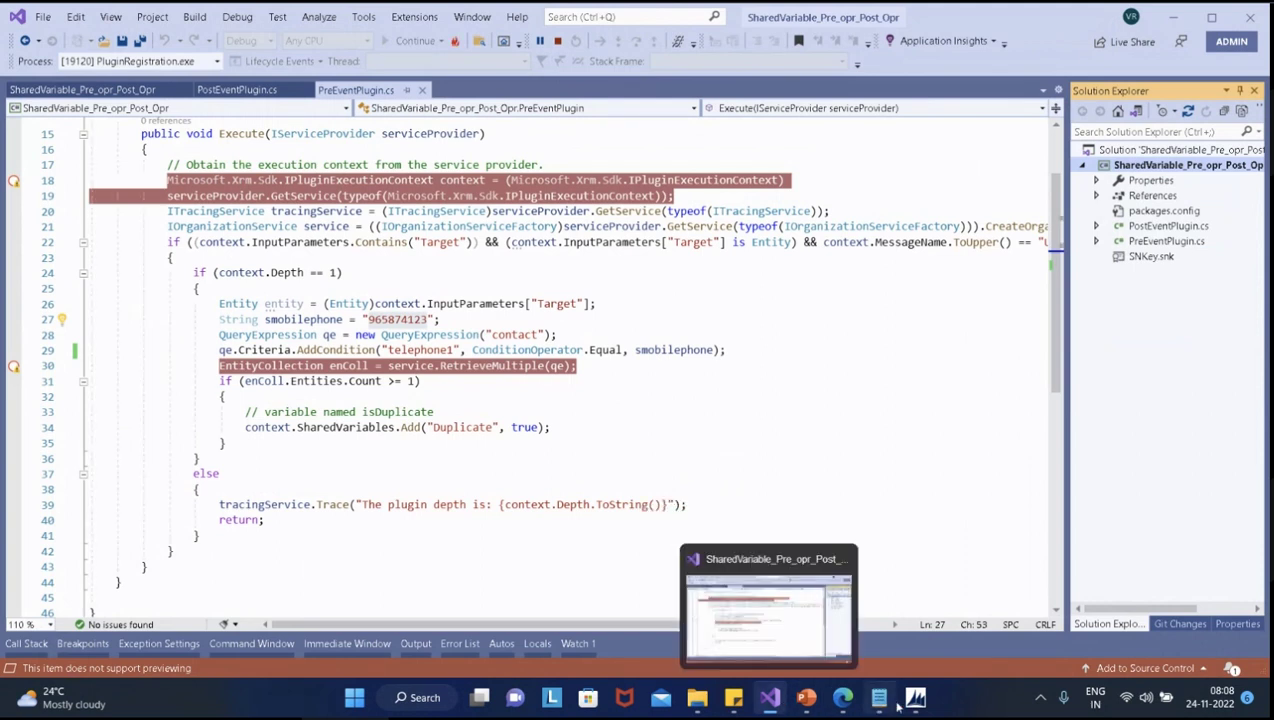
mouse_move(922, 703)
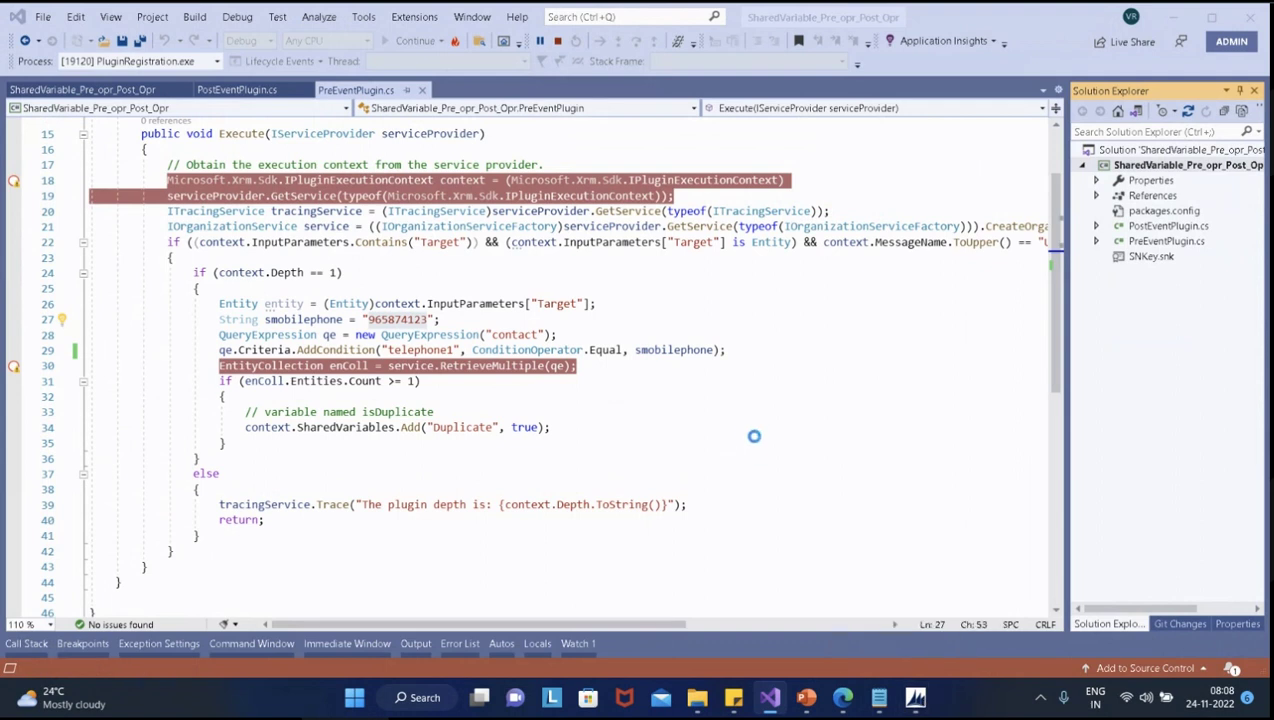
click(828, 380)
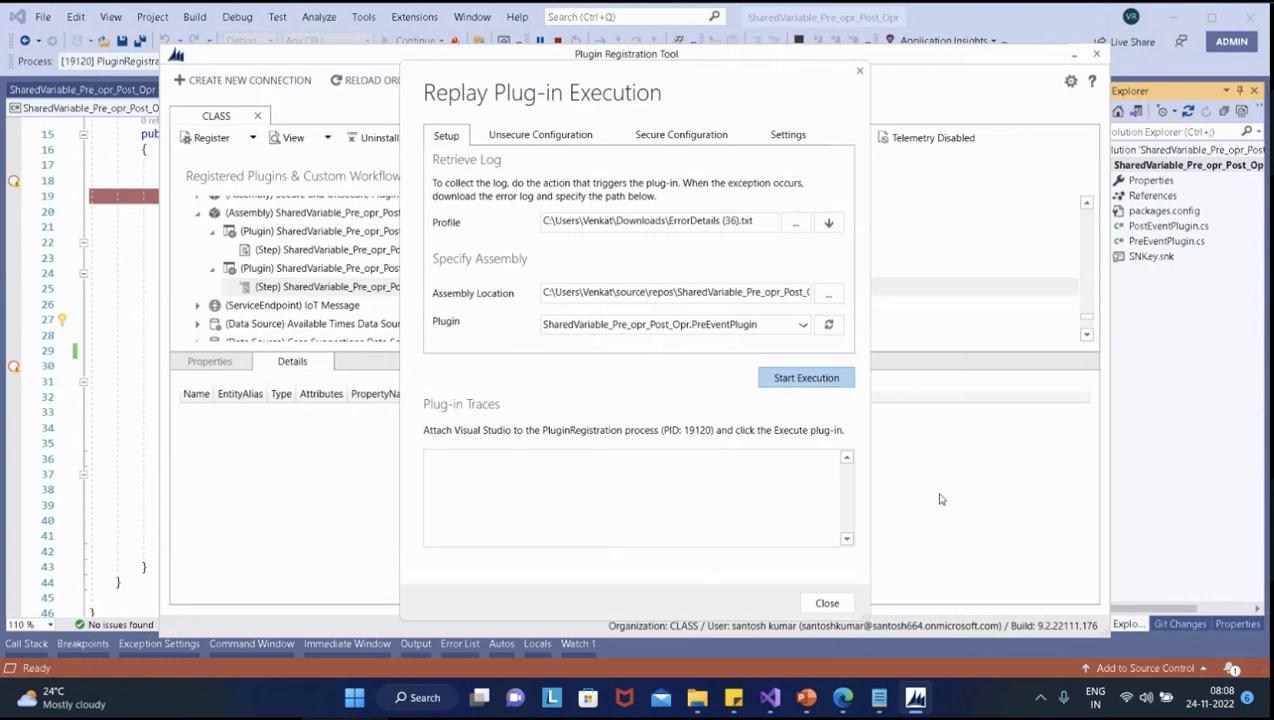
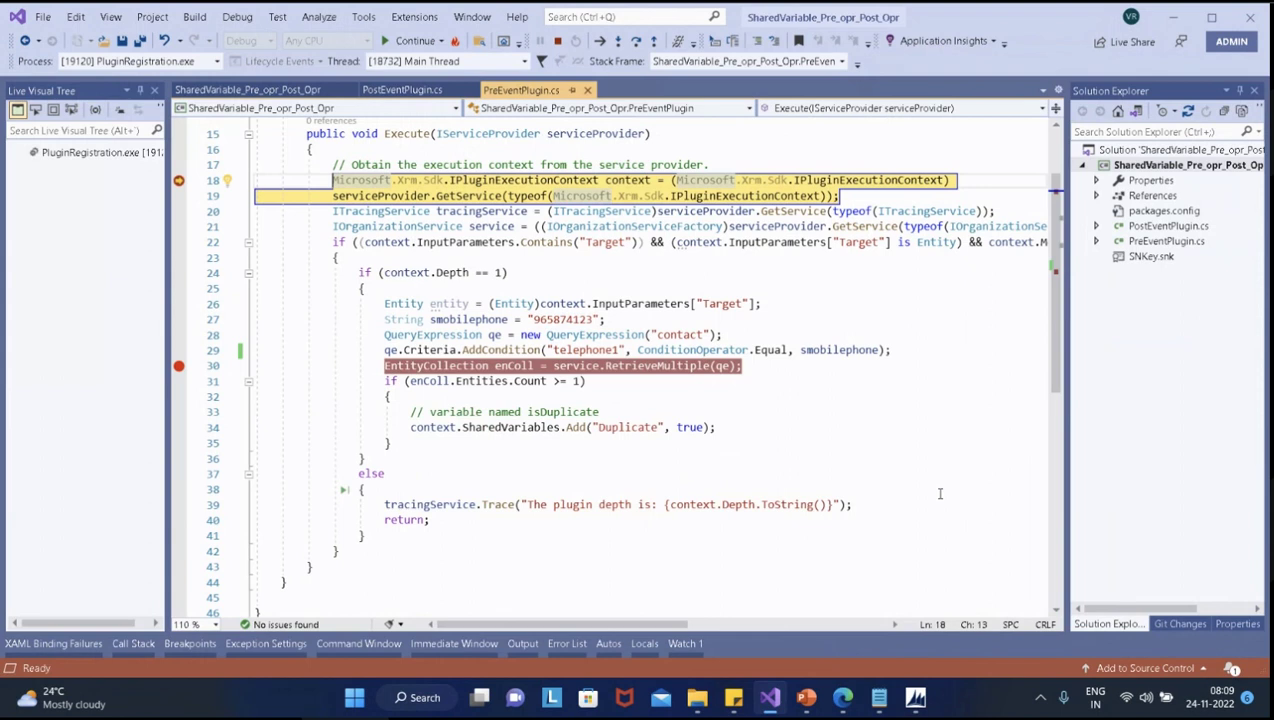
Step over the PreEventPlugin code in Visual Studio from the line 18 breakpoint to the smobilephone assignment on line 27
key(F10)
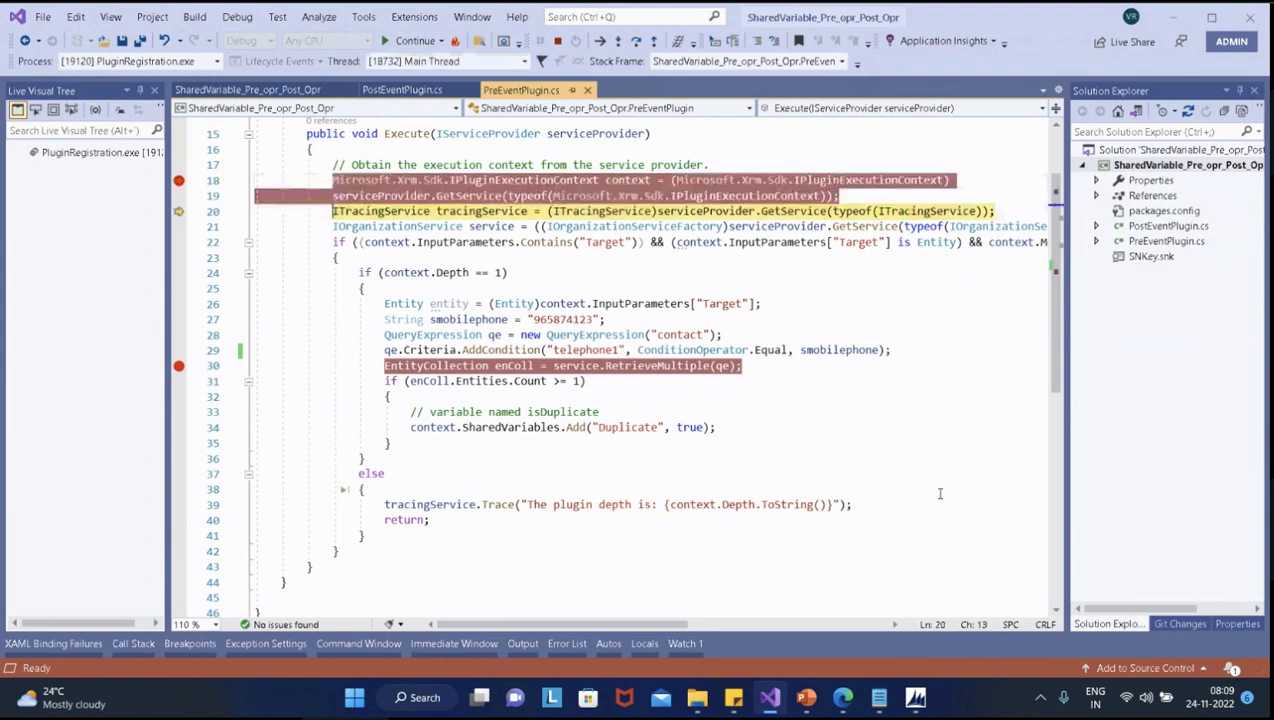
key(F10)
key(F10)
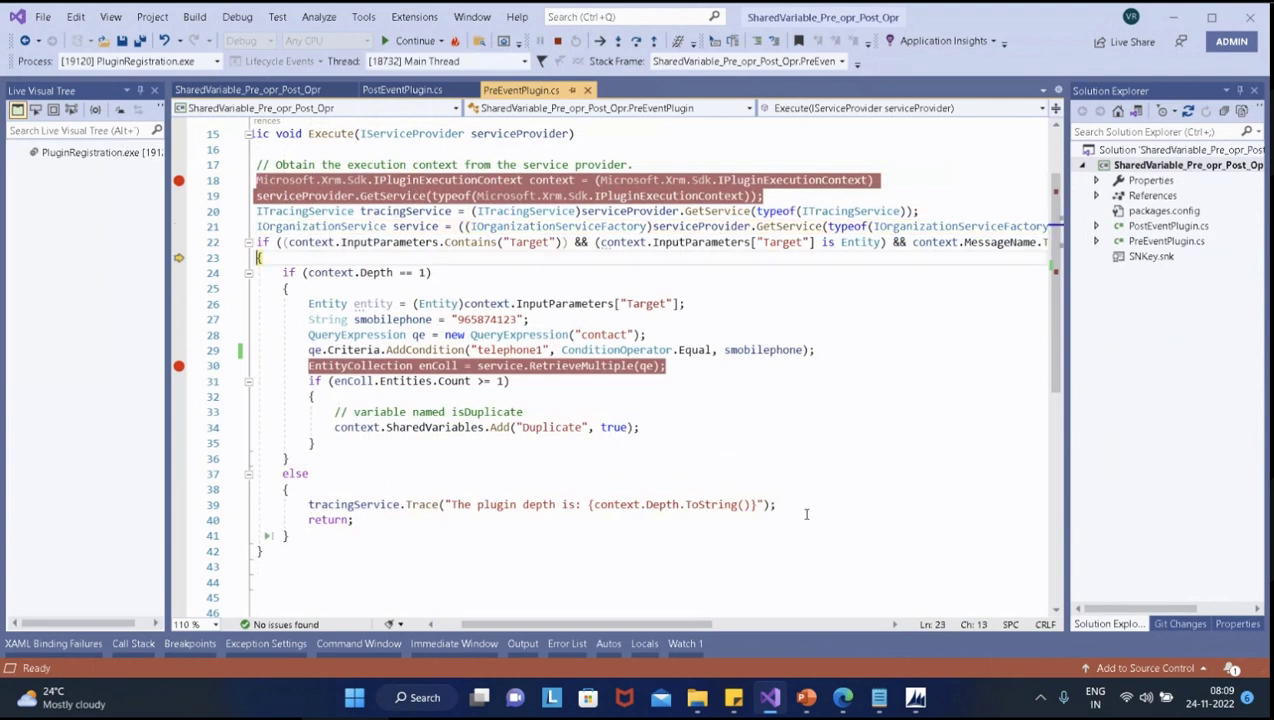
key(F10)
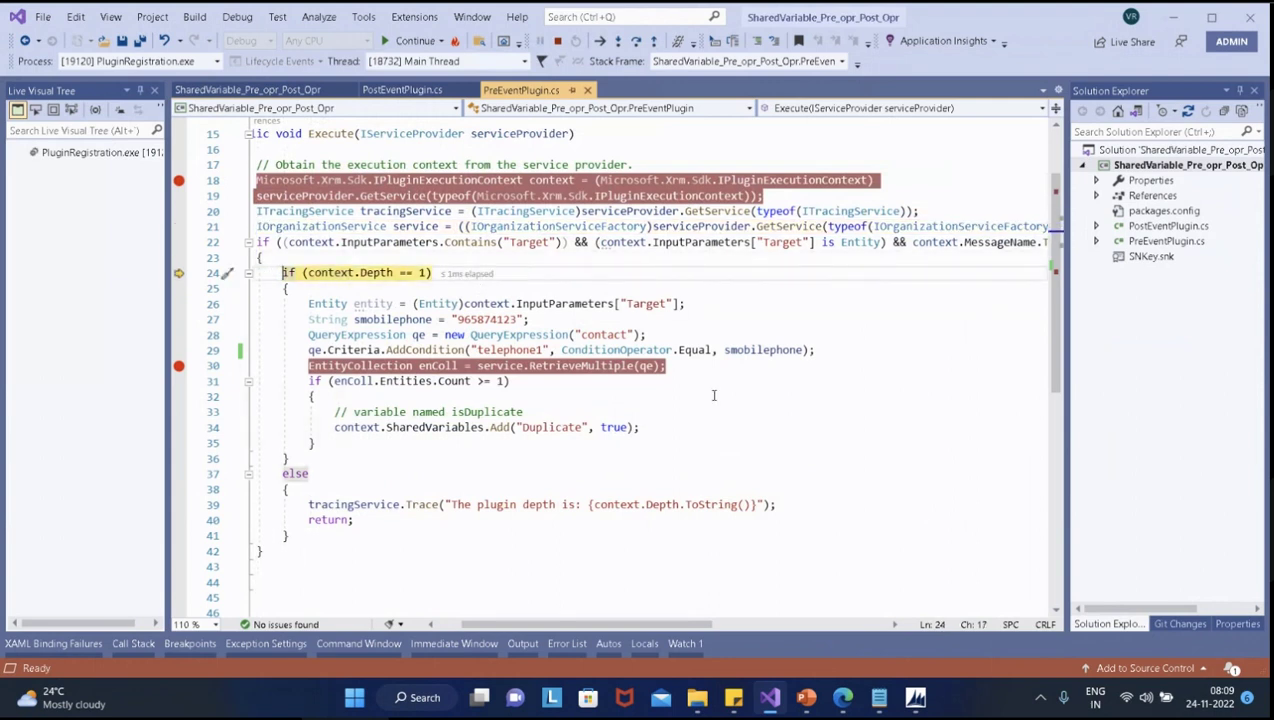
key(F10)
key(F10)
key(F10)
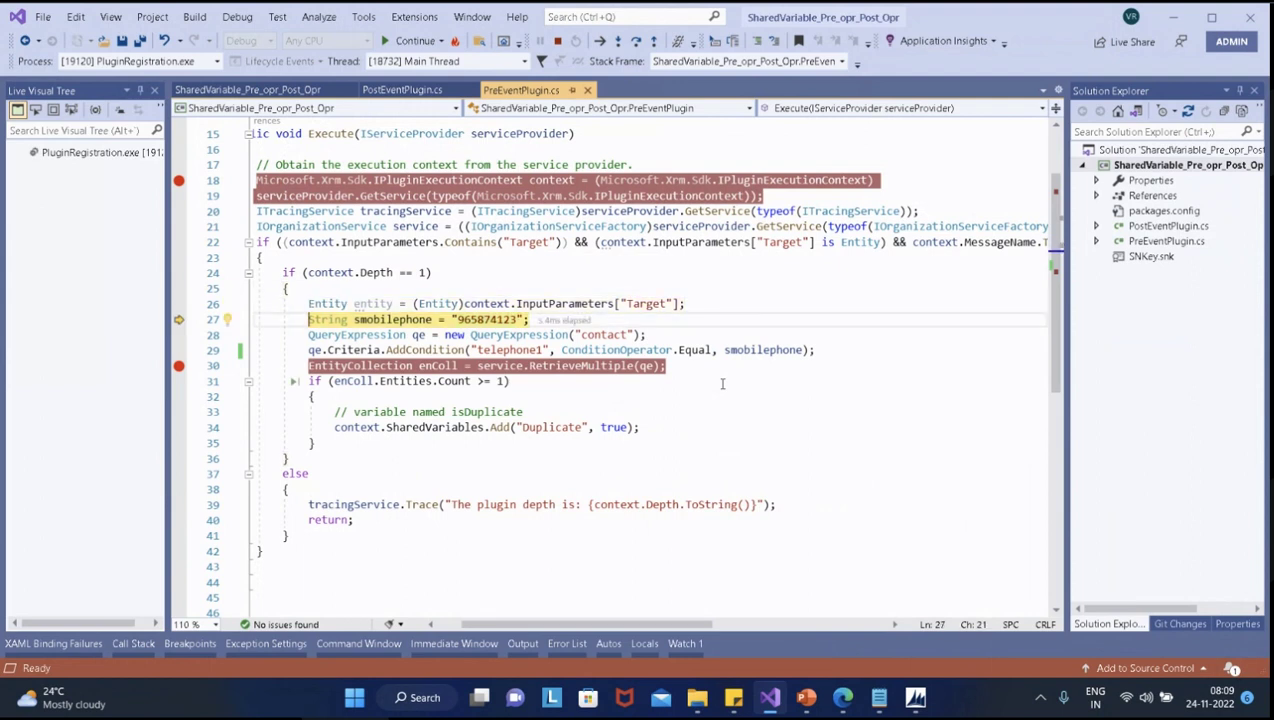
Step over the contact query and the record count check to line 36, then stop debugging
key(F10)
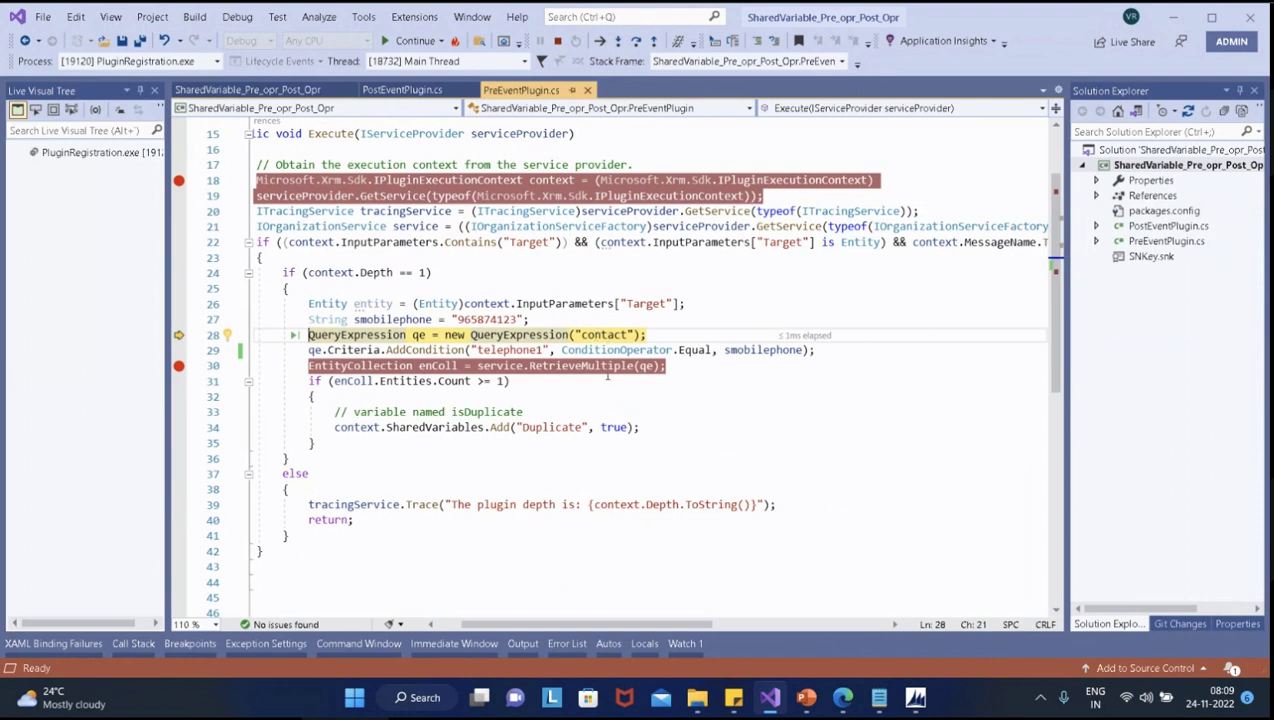
key(F10)
key(F10)
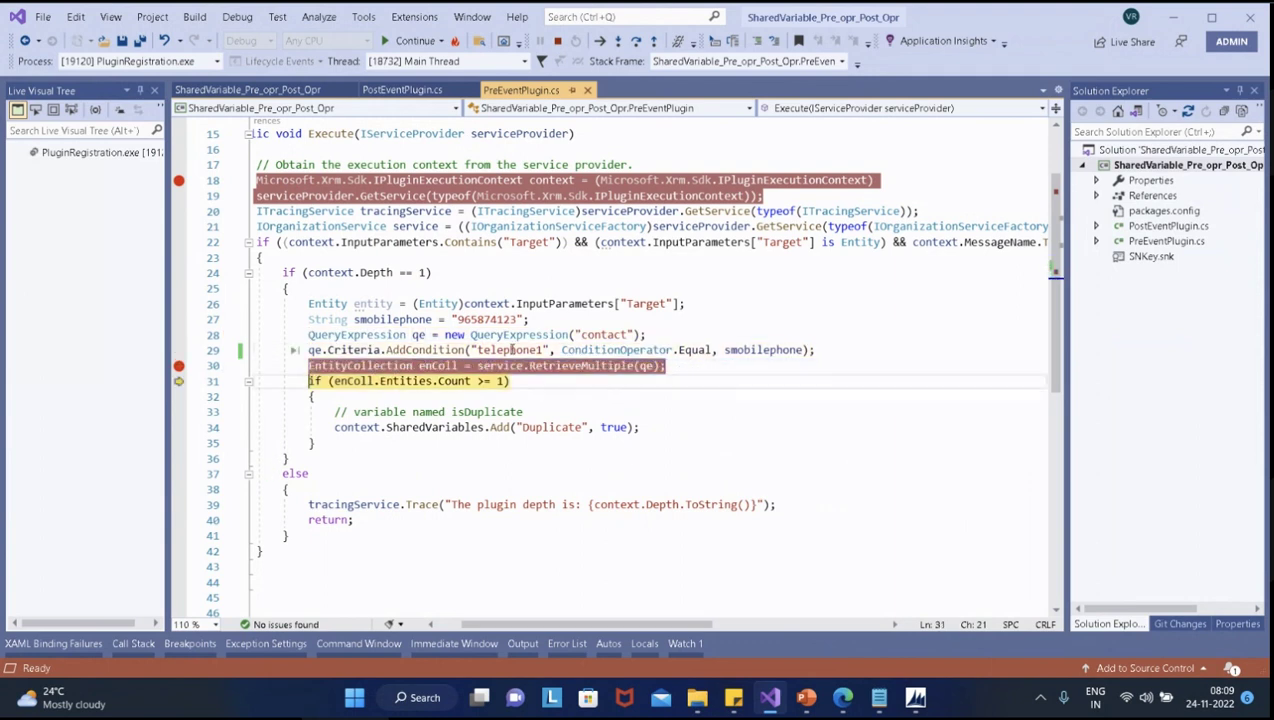
key(F10)
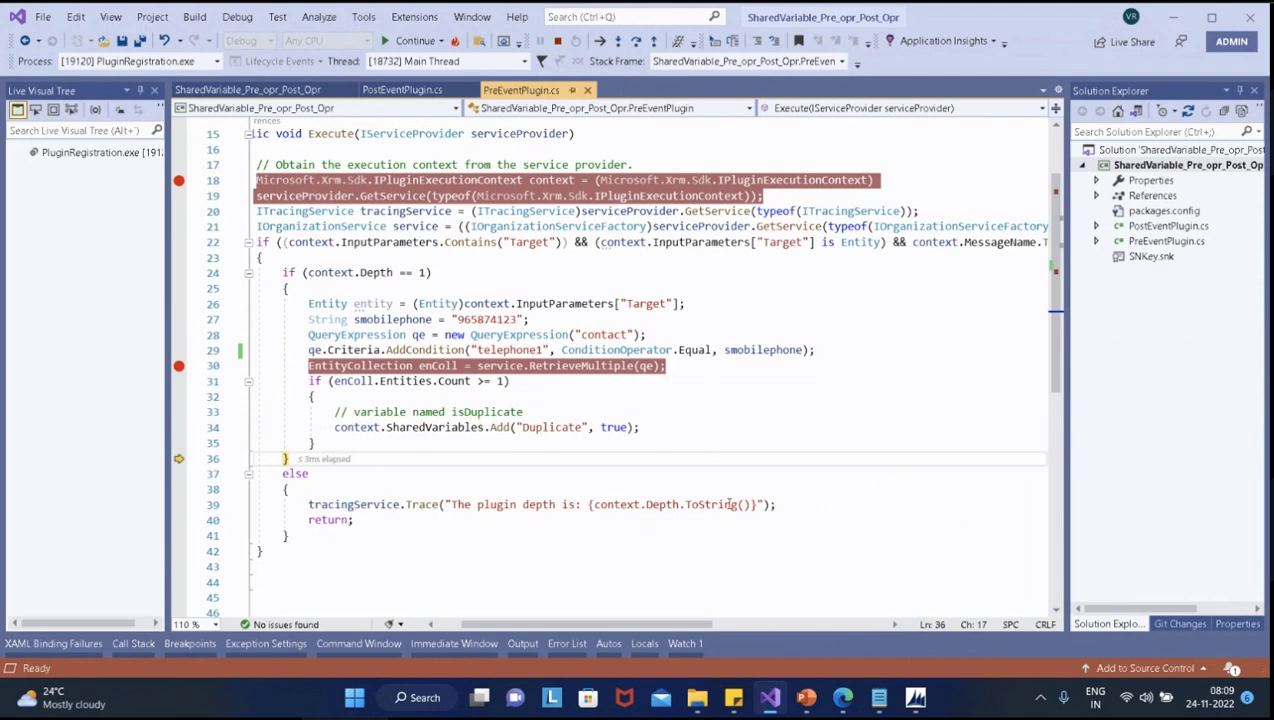
click(557, 40)
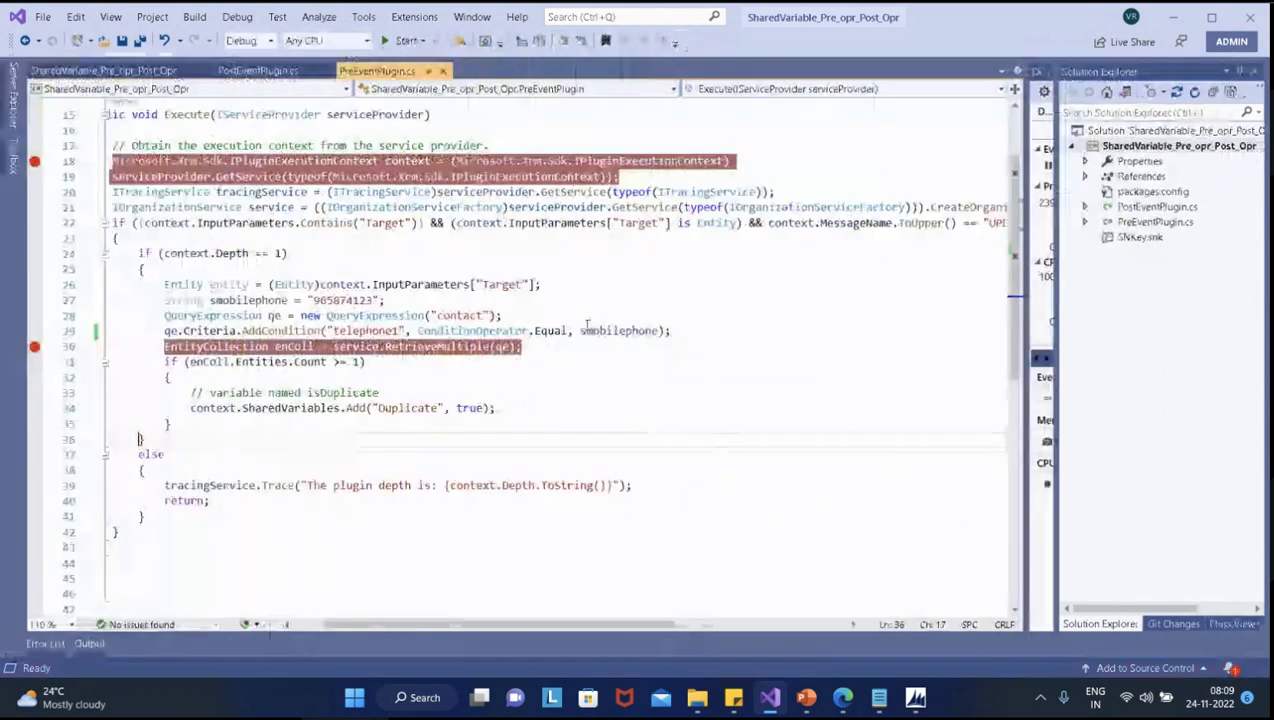
Change the QueryExpression entity in PreEventPlugin.cs to "account" and build the SharedVariable_Pre_opr_Post_Opr project
click(463, 315)
double_click(463, 315)
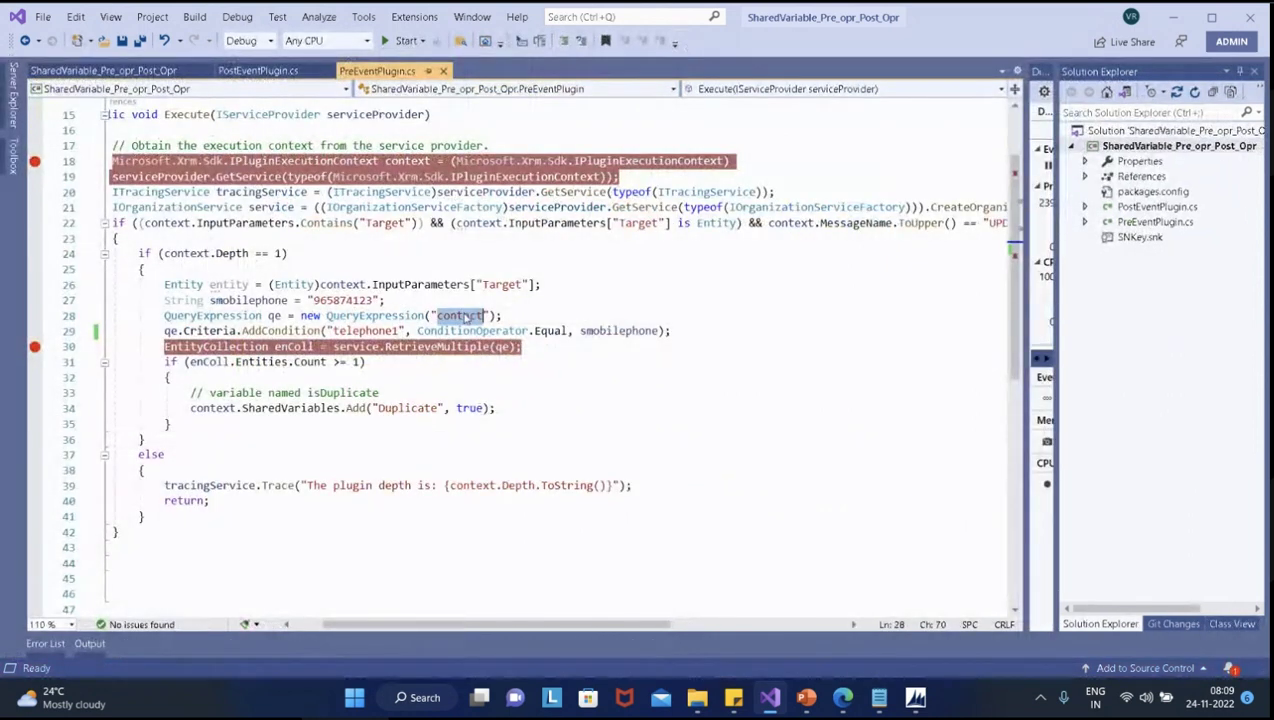
text(account)
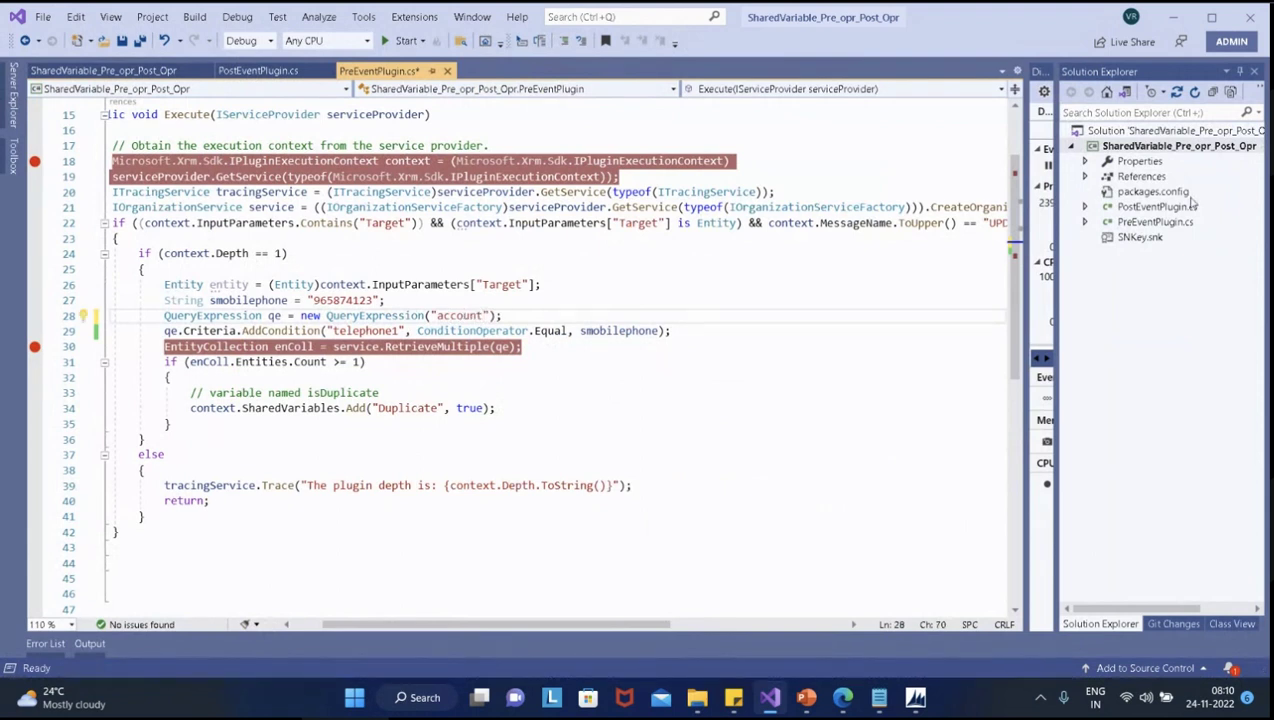
right_click(1170, 146)
click(1046, 183)
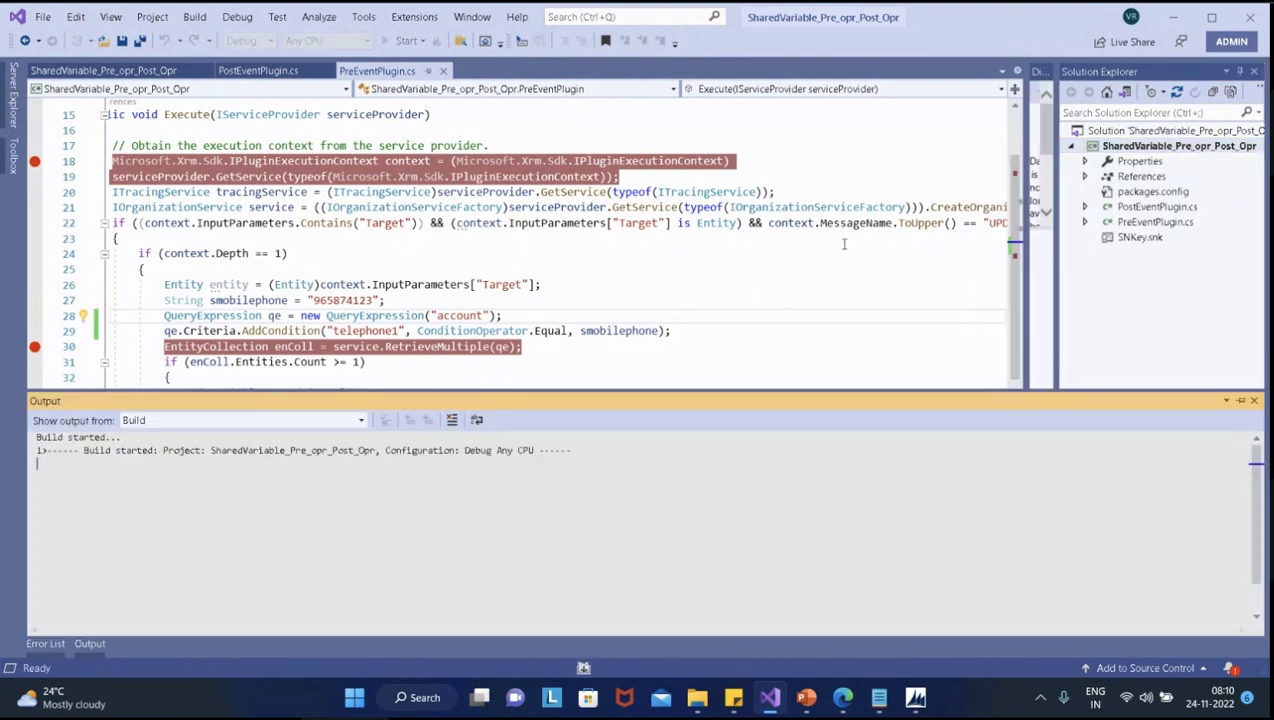
Open PostEventPlugin.cs and copy all of its code
click(1152, 207)
double_click(1150, 207)
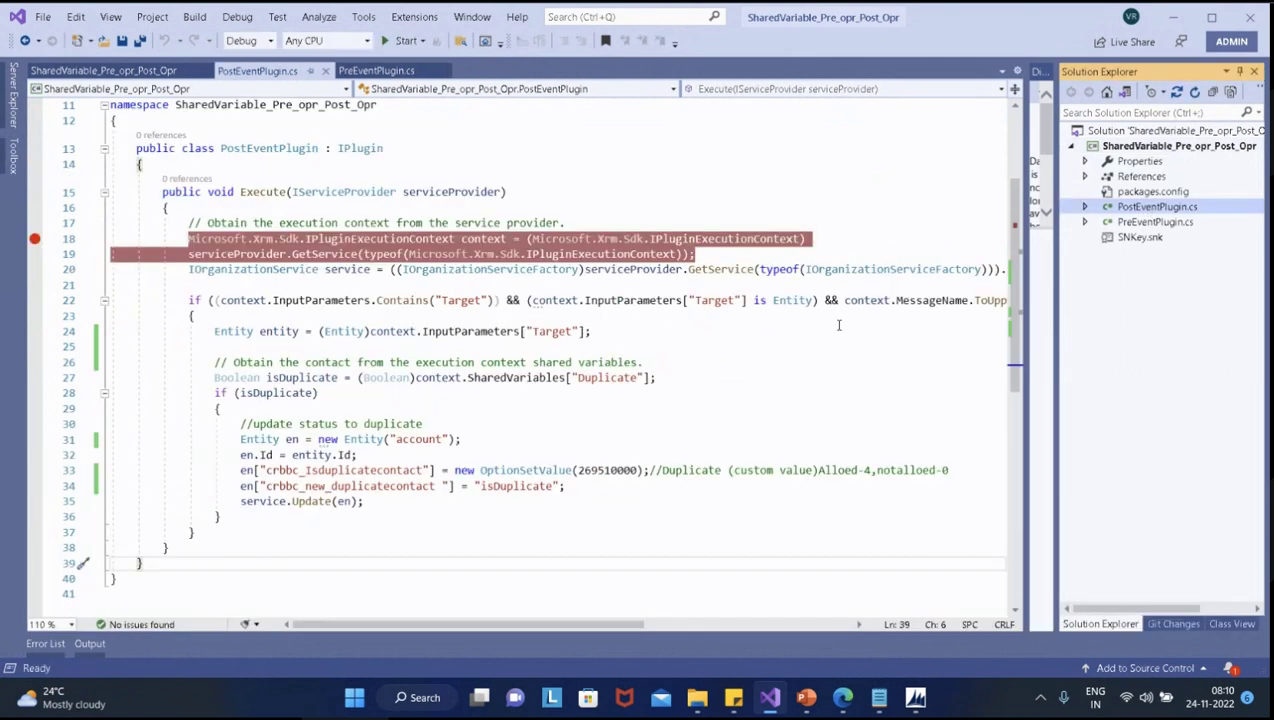
click(787, 361)
key(ctrl+a)
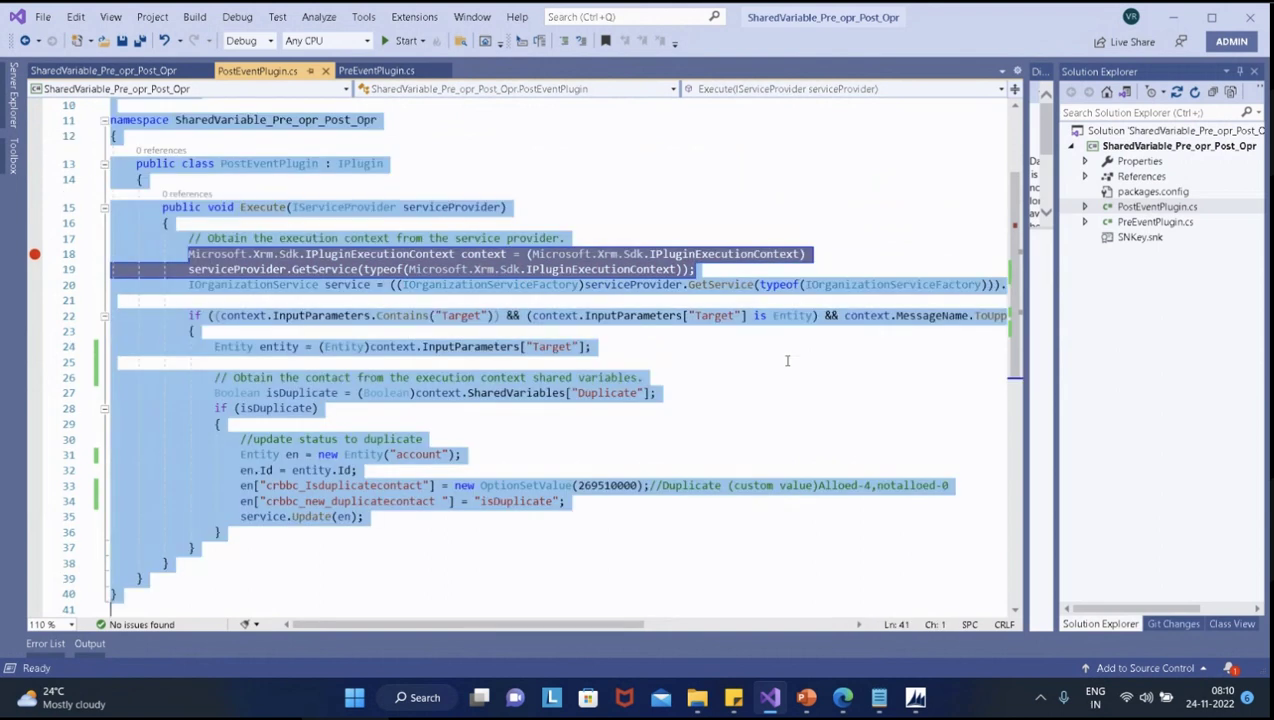
Switch to the GoToMeeting window, send the PostEventPlugin code to everyone in the chat and check the sent message
key(alt+Tab)
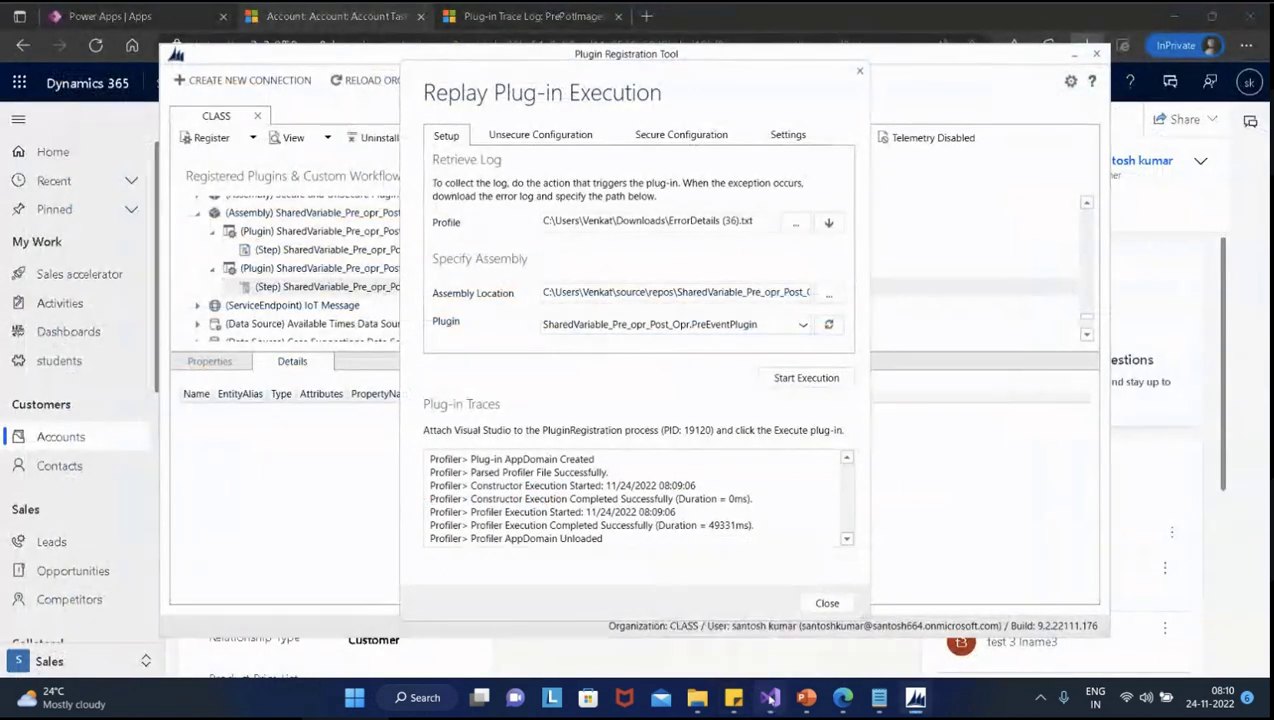
mouse_move(770, 697)
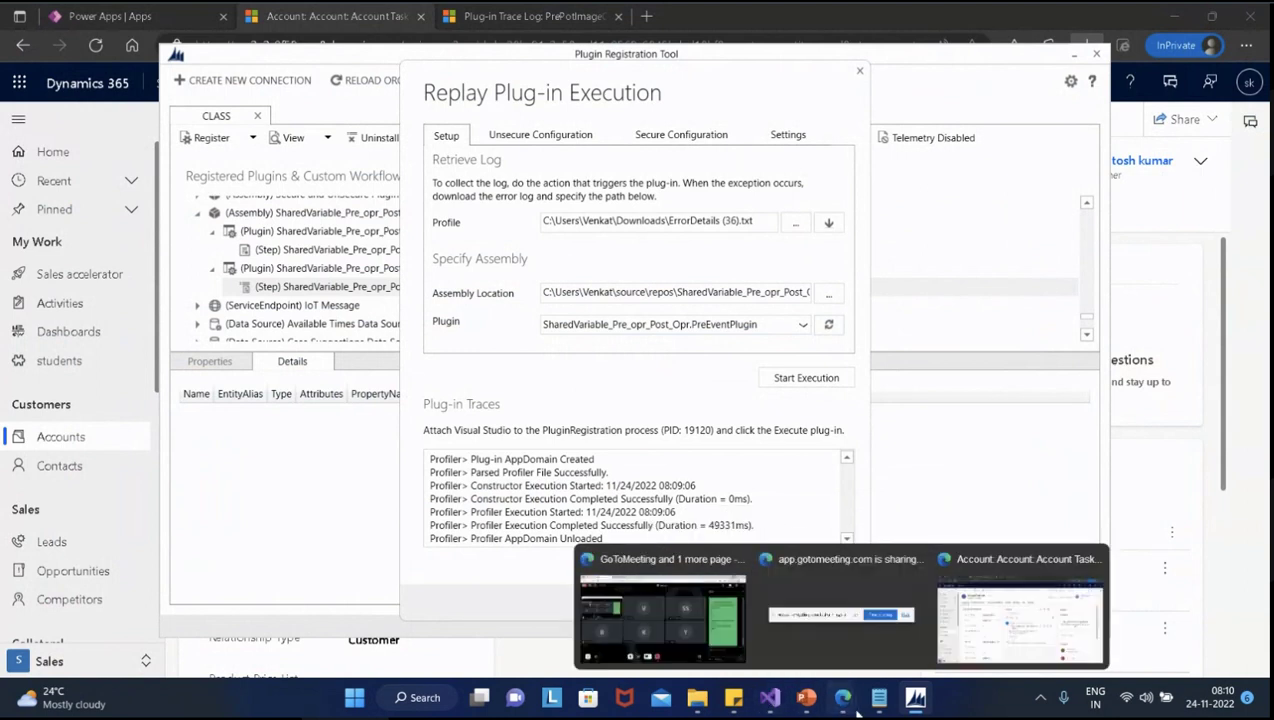
key(alt+Tab)
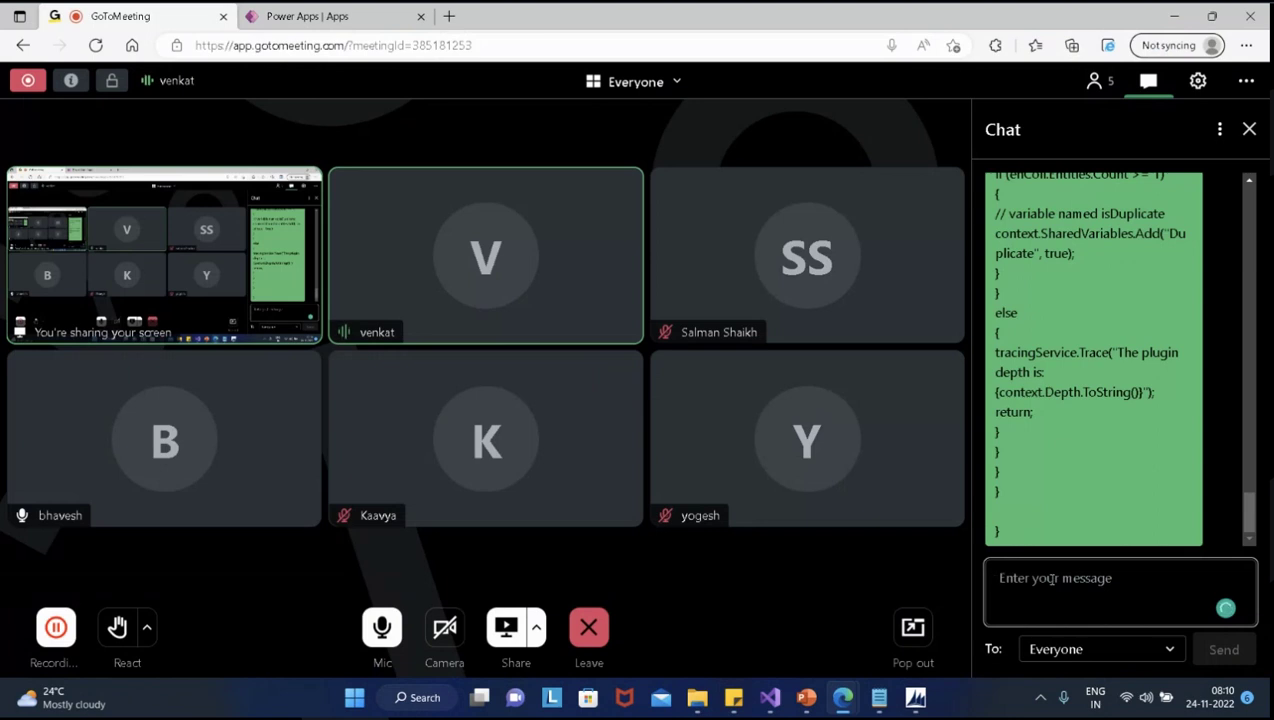
key(ctrl+v)
key(Return)
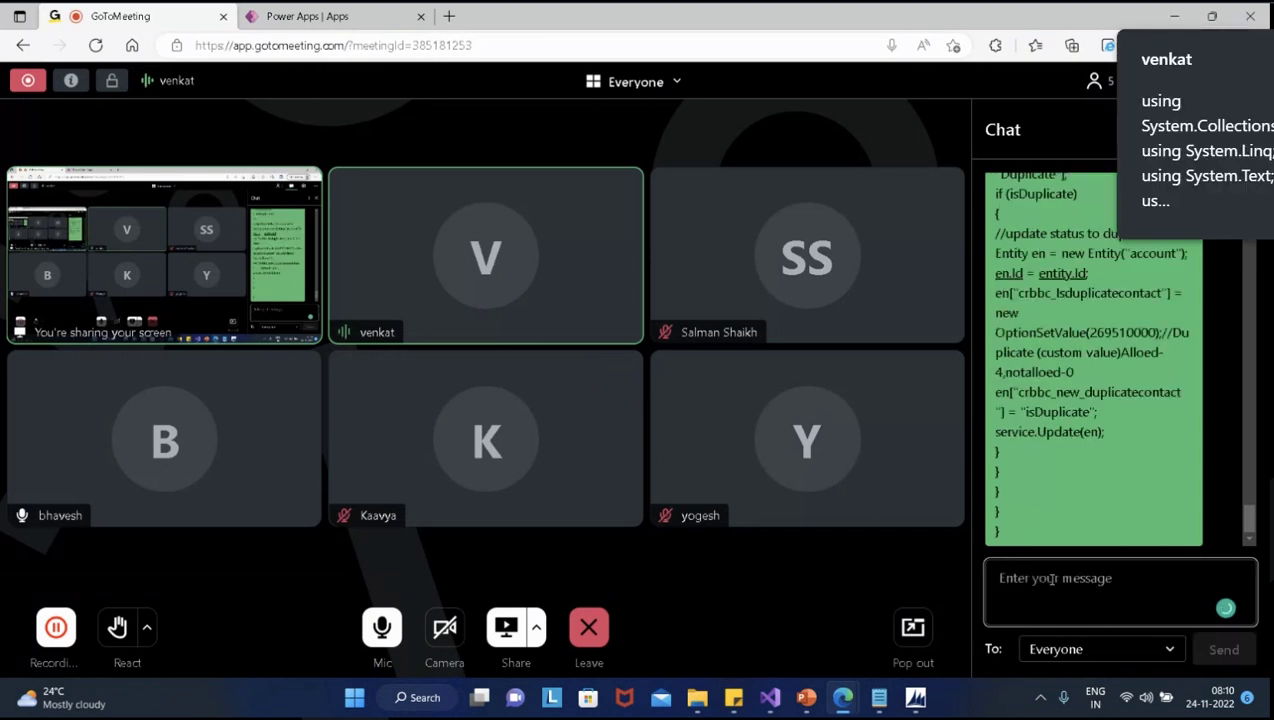
scroll(1102, 452, up, 5)
scroll(1102, 452, up, 10)
scroll(1102, 452, down, 3)
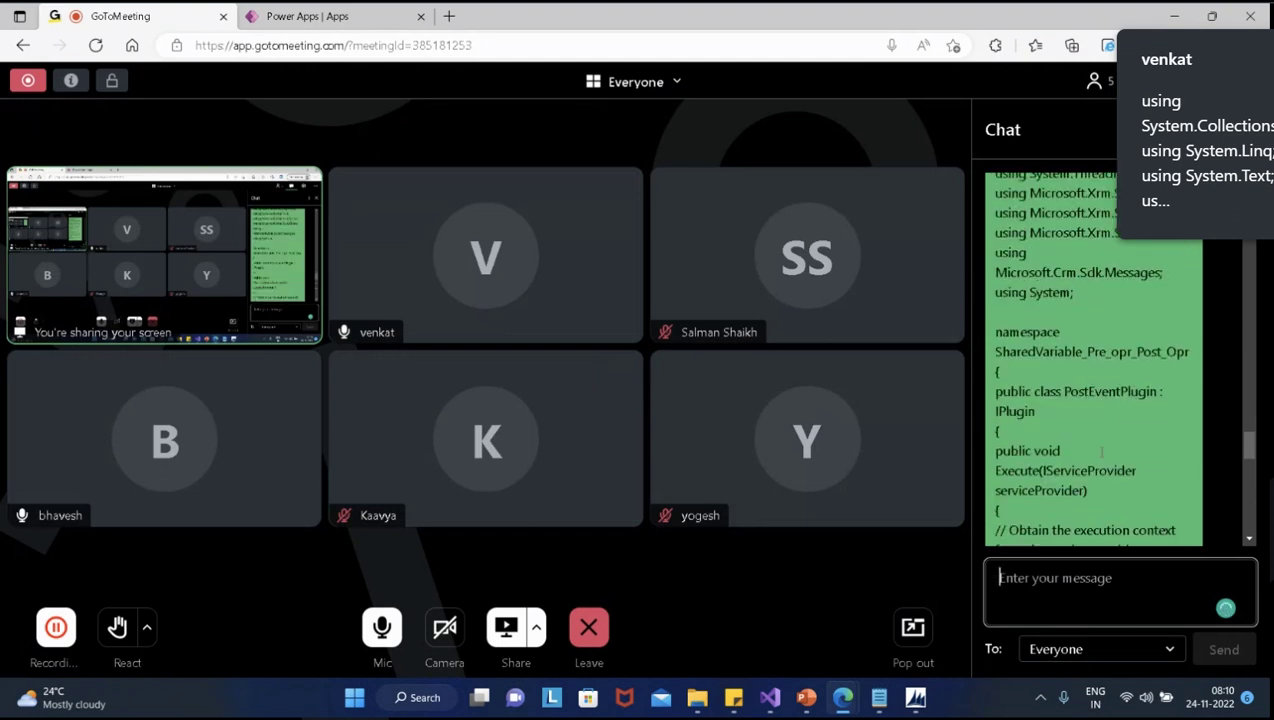
double_click(1107, 347)
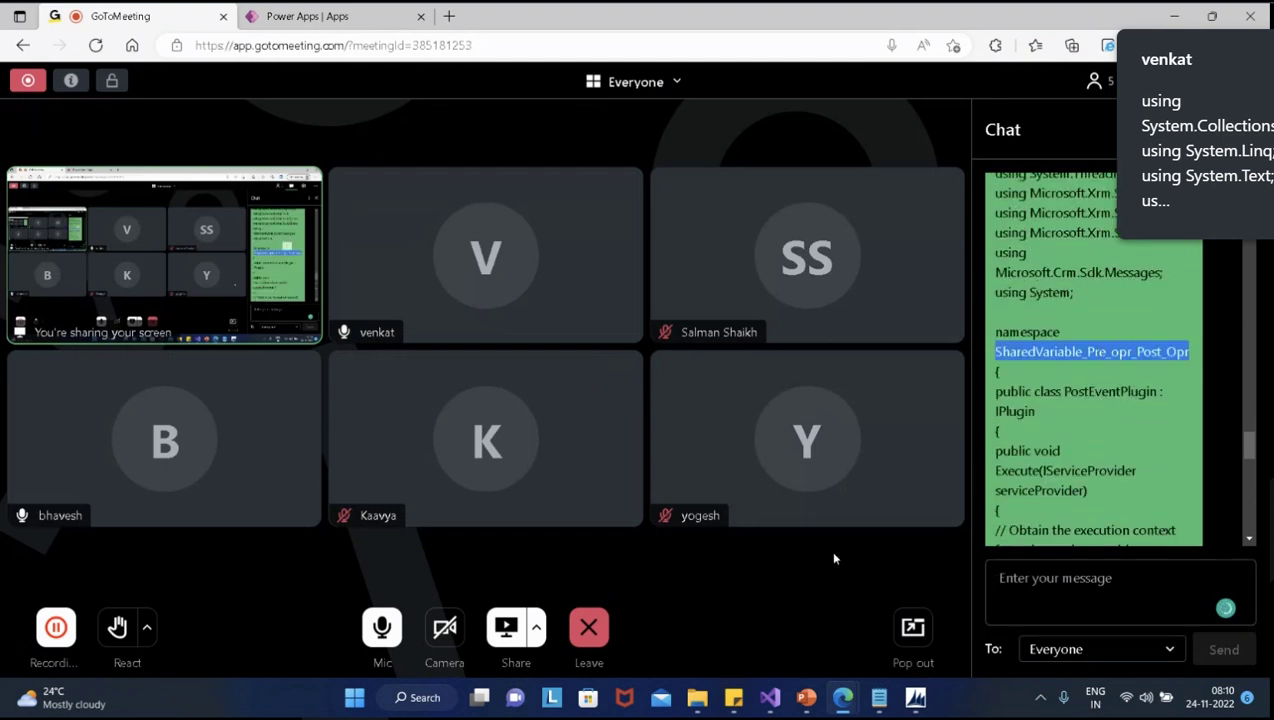
Return to Visual Studio, open PreEventPlugin.cs and copy all of its code
click(772, 703)
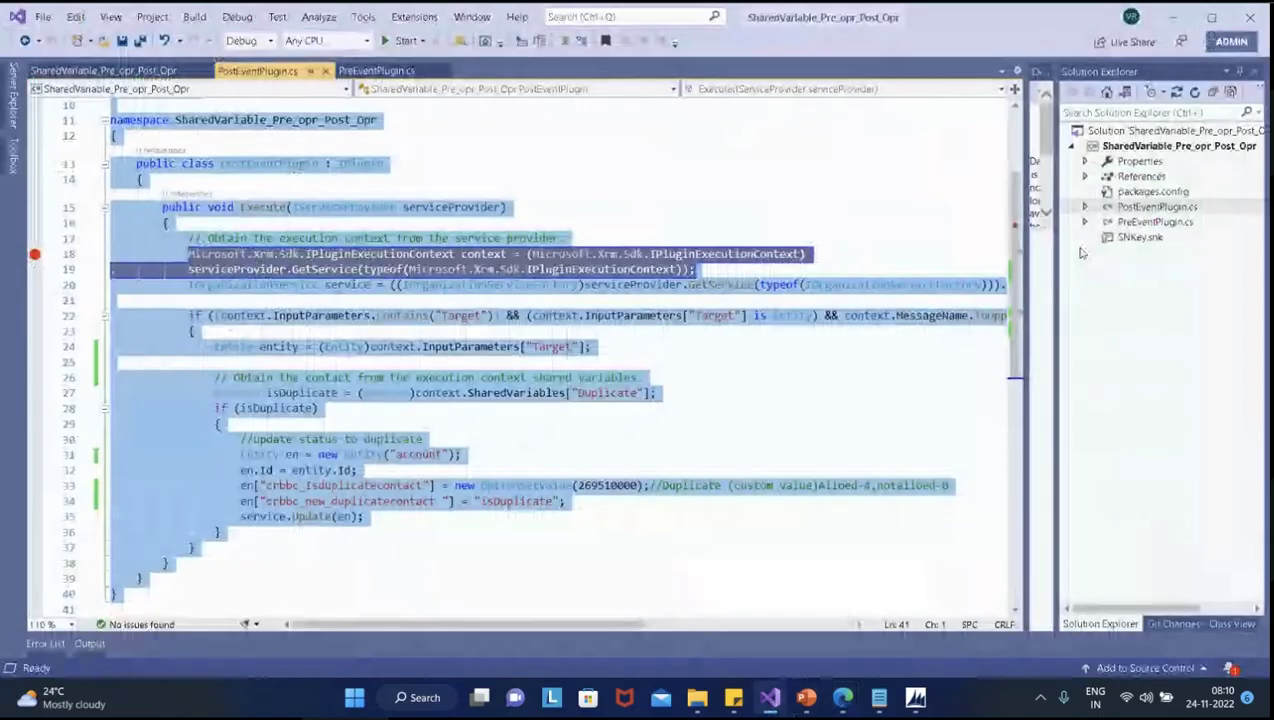
double_click(1150, 222)
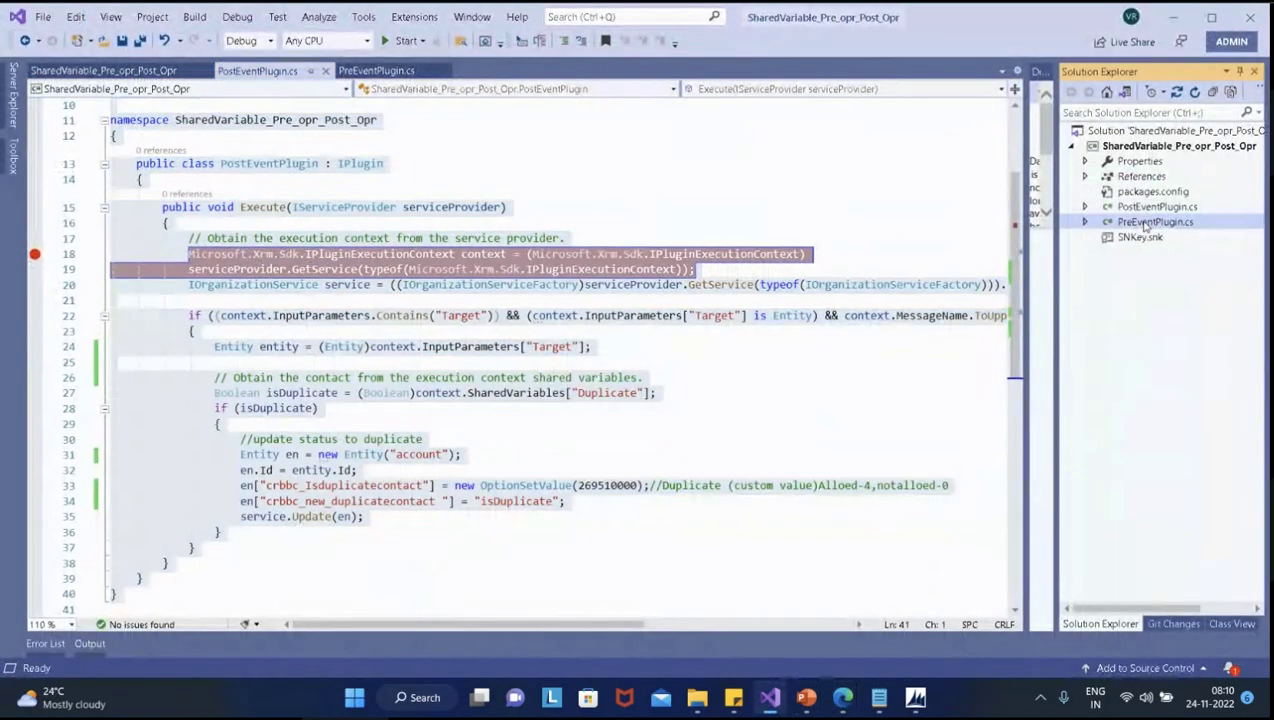
click(675, 452)
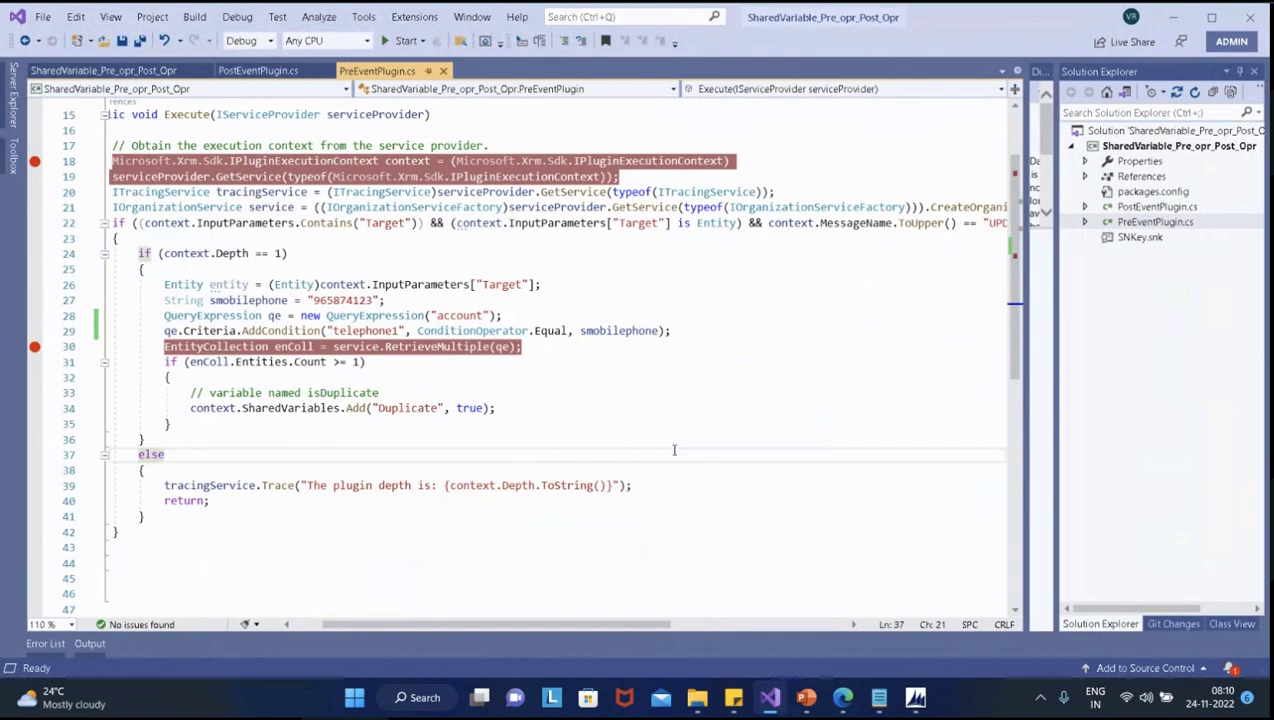
key(ctrl+a)
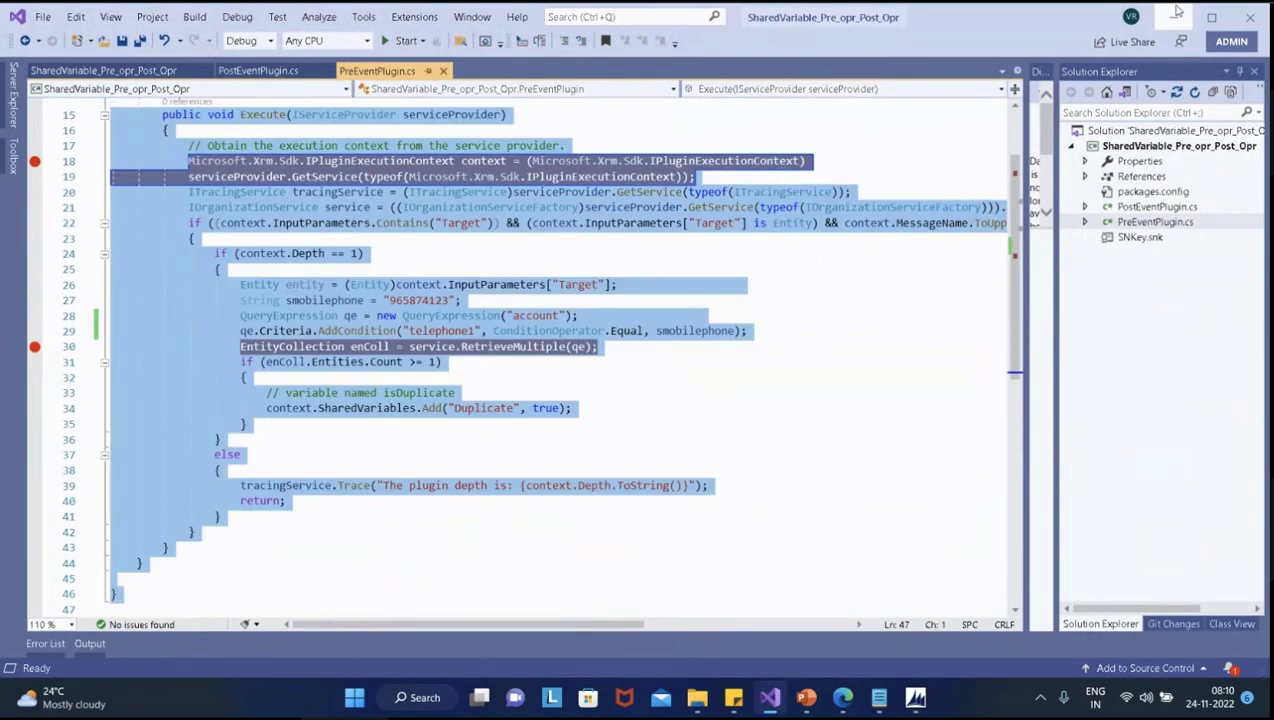
Send the copied PreEventPlugin code to everyone in the GoToMeeting chat, then minimize the meeting window
click(1173, 17)
scroll(1099, 404, up, 1)
scroll(1110, 350, down, 4)
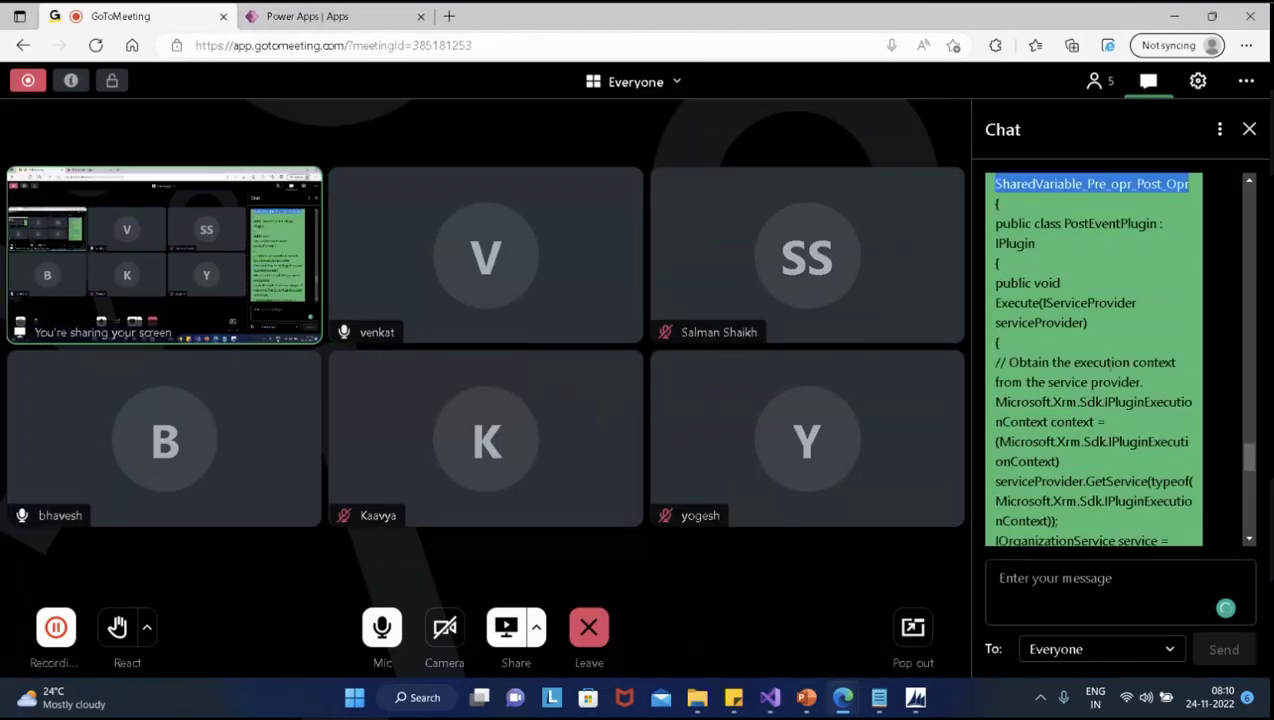
scroll(1128, 268, up, 2)
scroll(1125, 406, down, 7)
click(1073, 591)
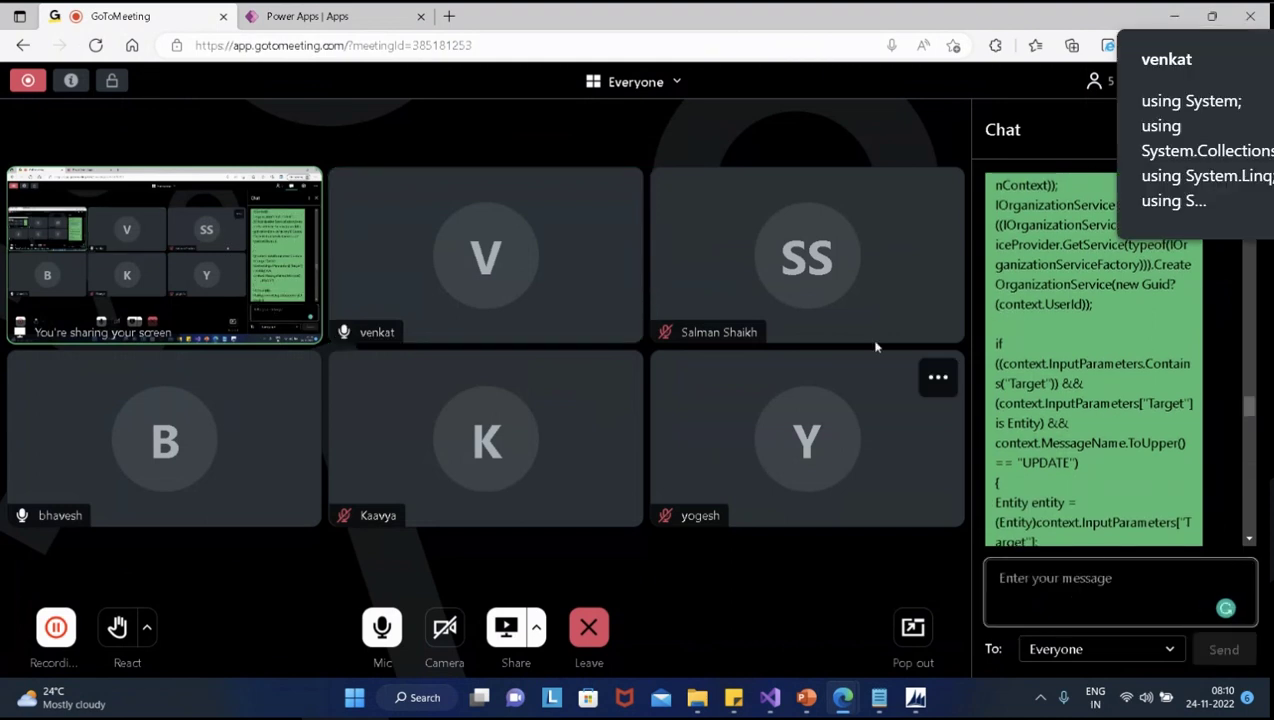
click(1177, 20)
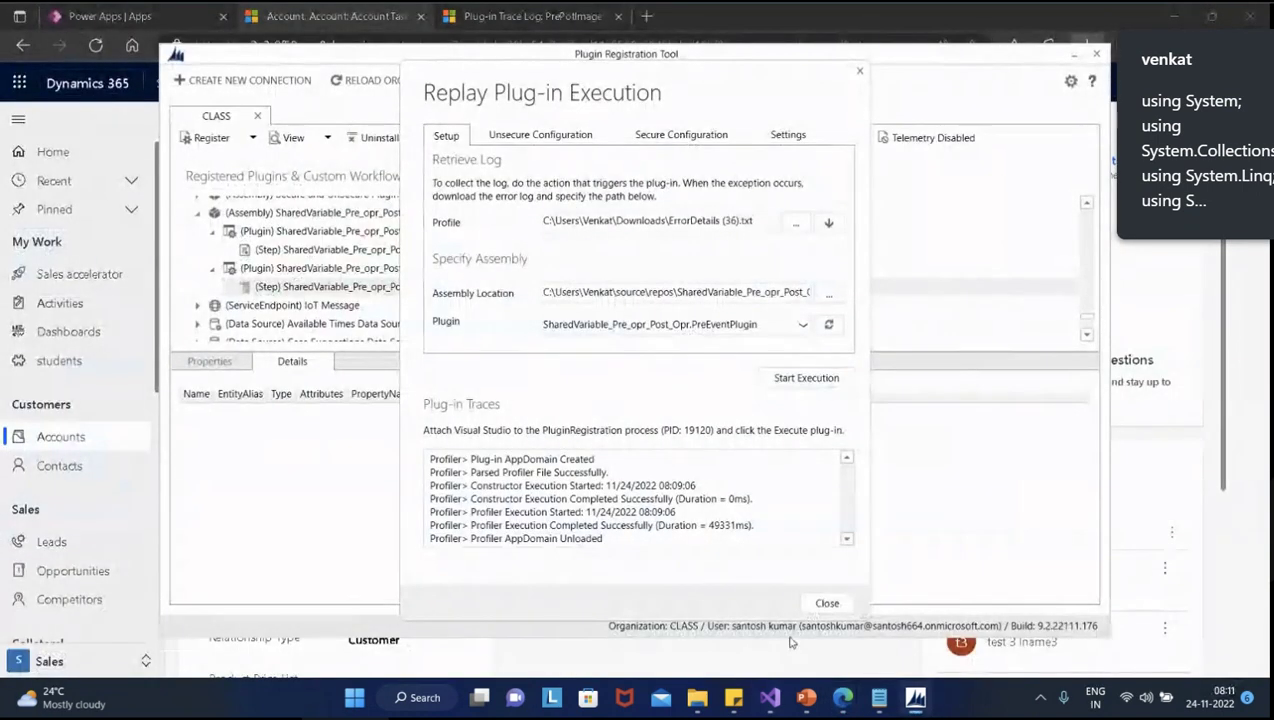
Close the plug-in replay and update the SharedVariable_Pre_opr_Post_Opr assembly from its rebuilt DLL, with both plugins selected
click(827, 603)
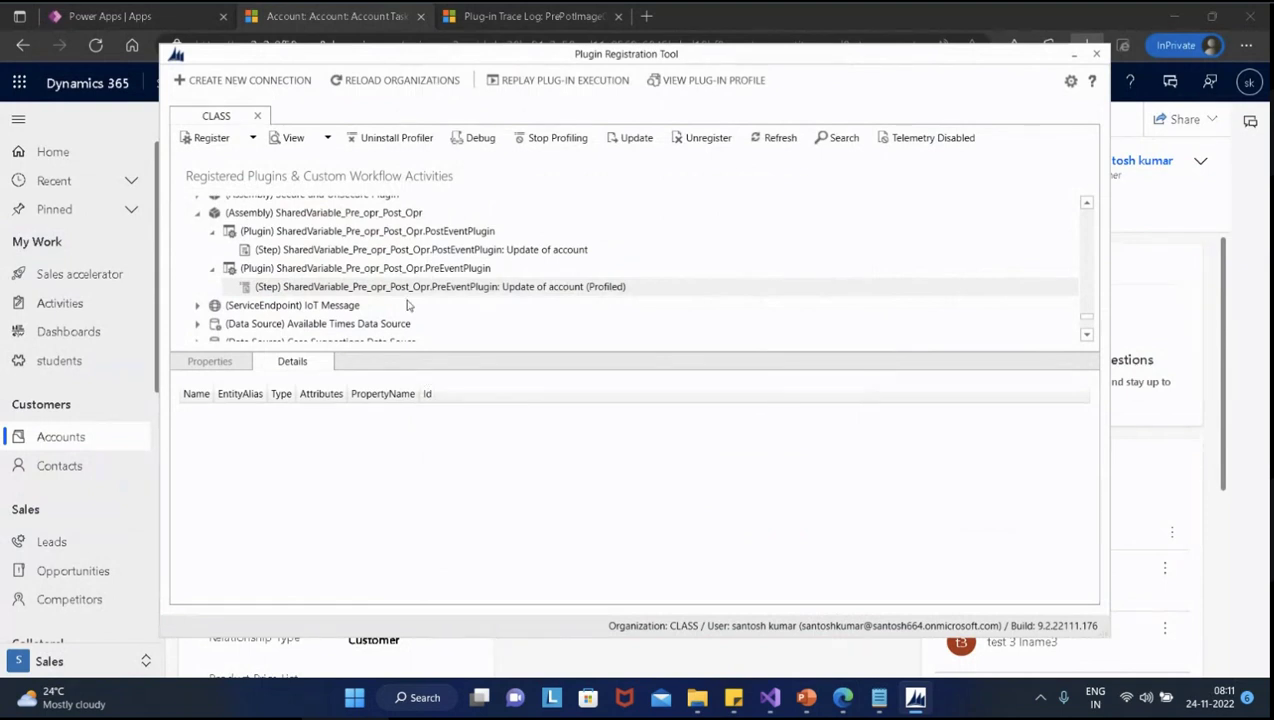
click(367, 214)
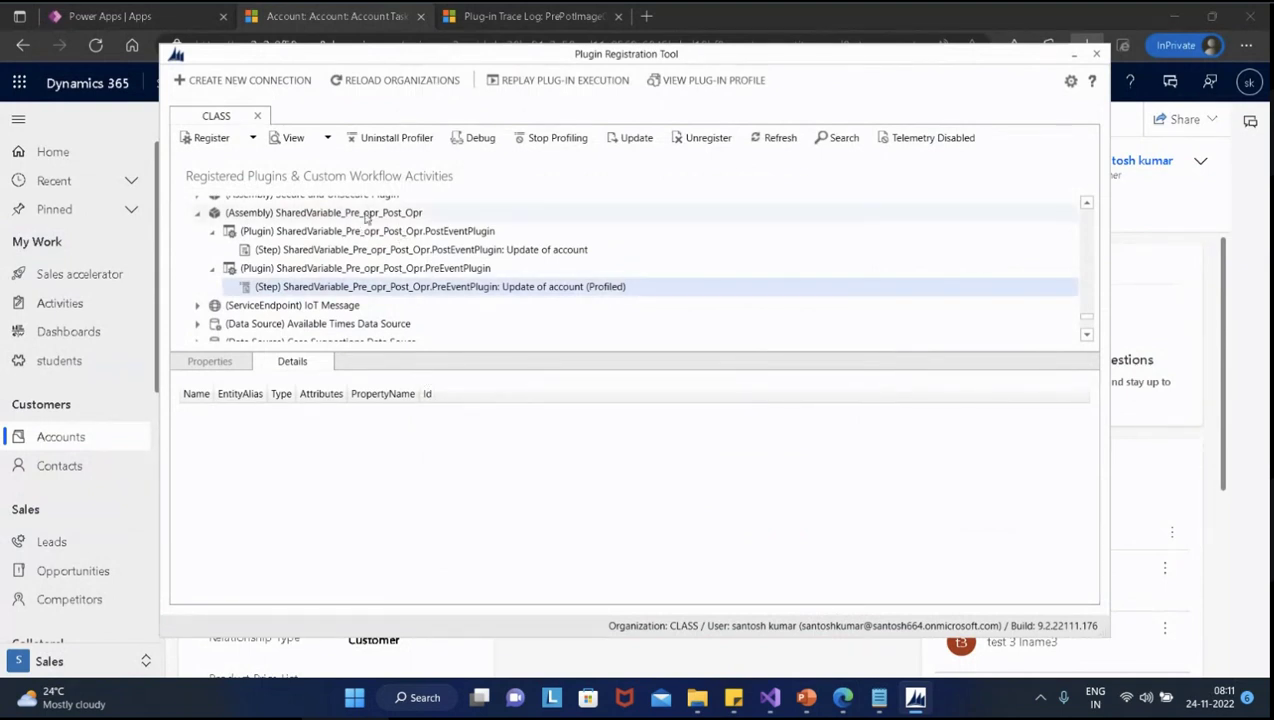
right_click(366, 216)
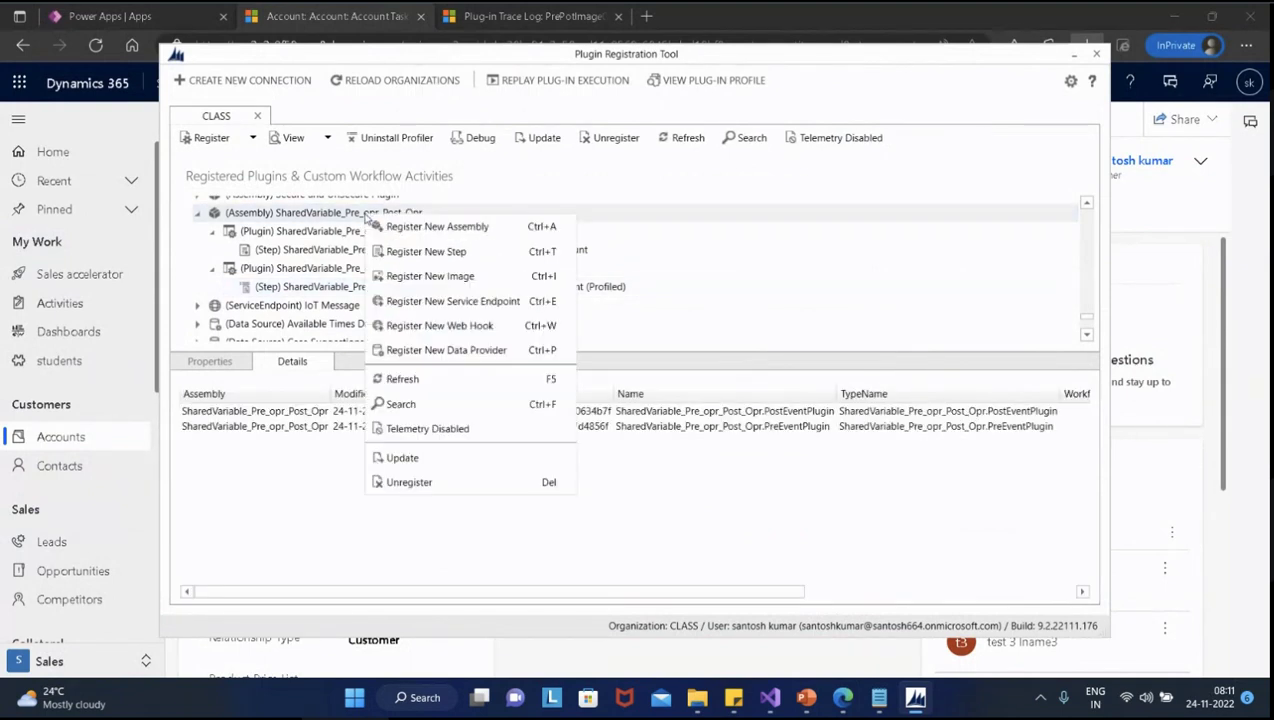
click(405, 458)
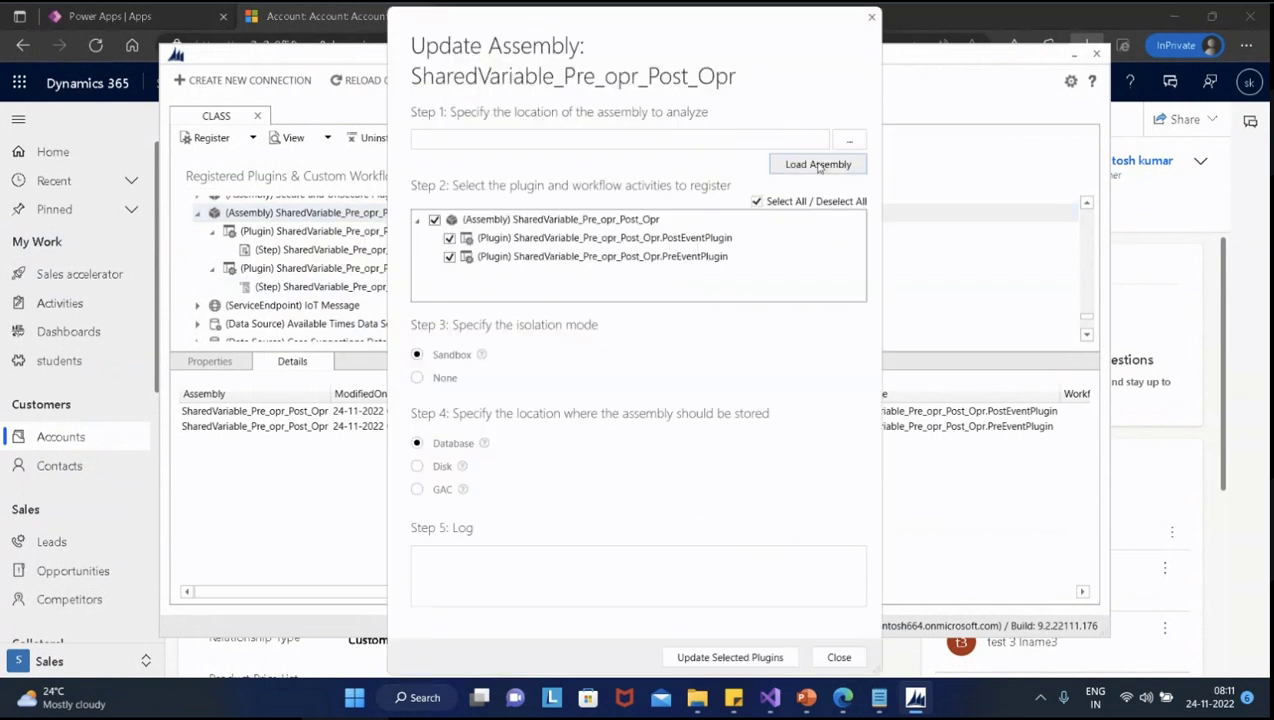
click(849, 139)
double_click(655, 198)
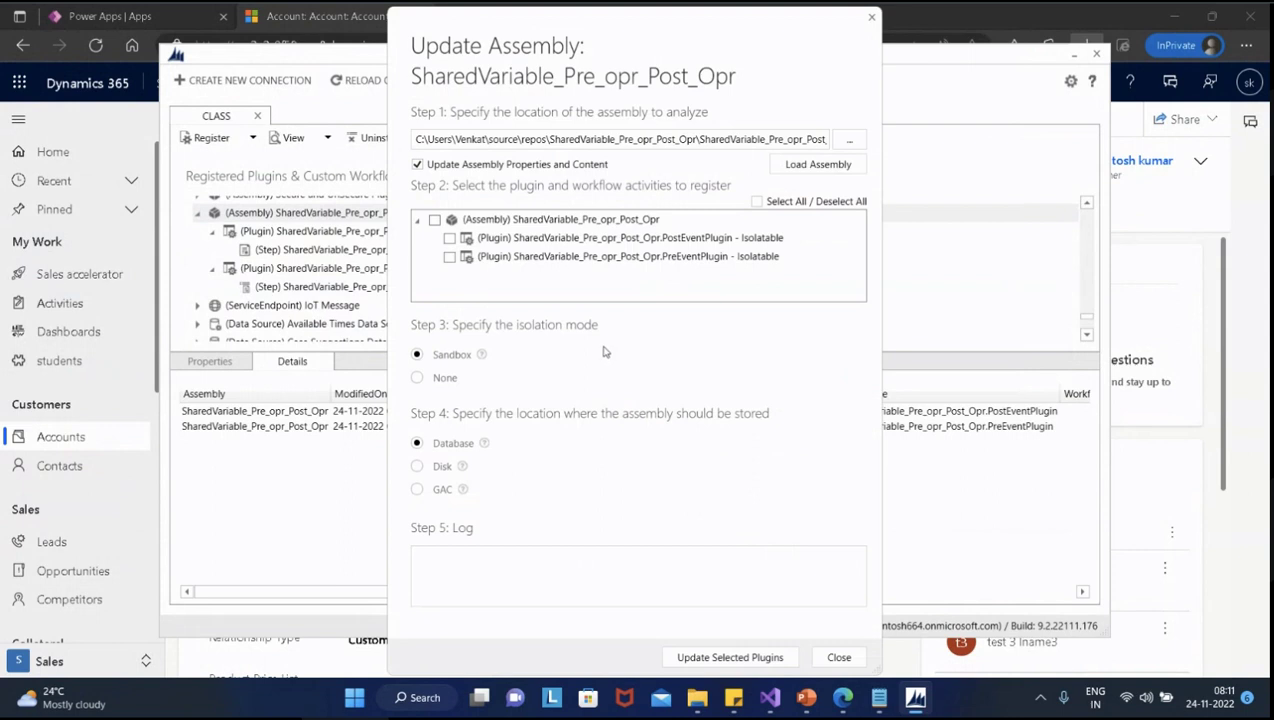
click(434, 219)
click(722, 660)
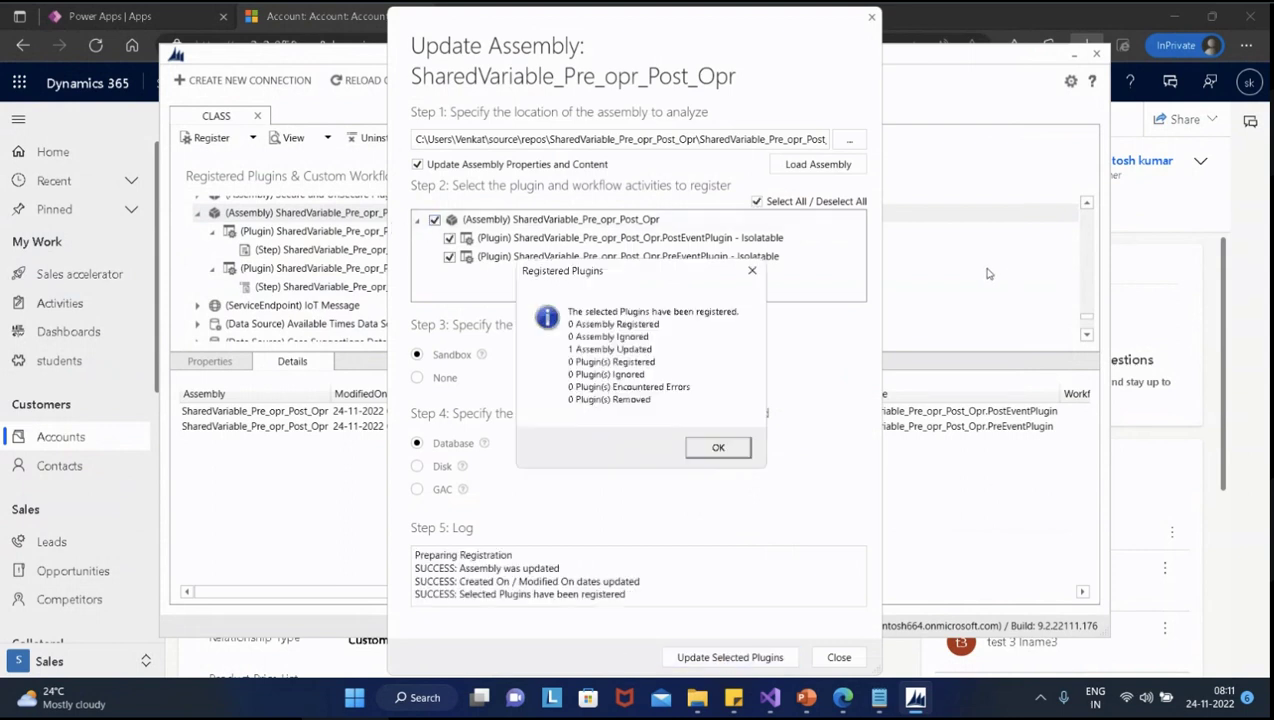
click(713, 452)
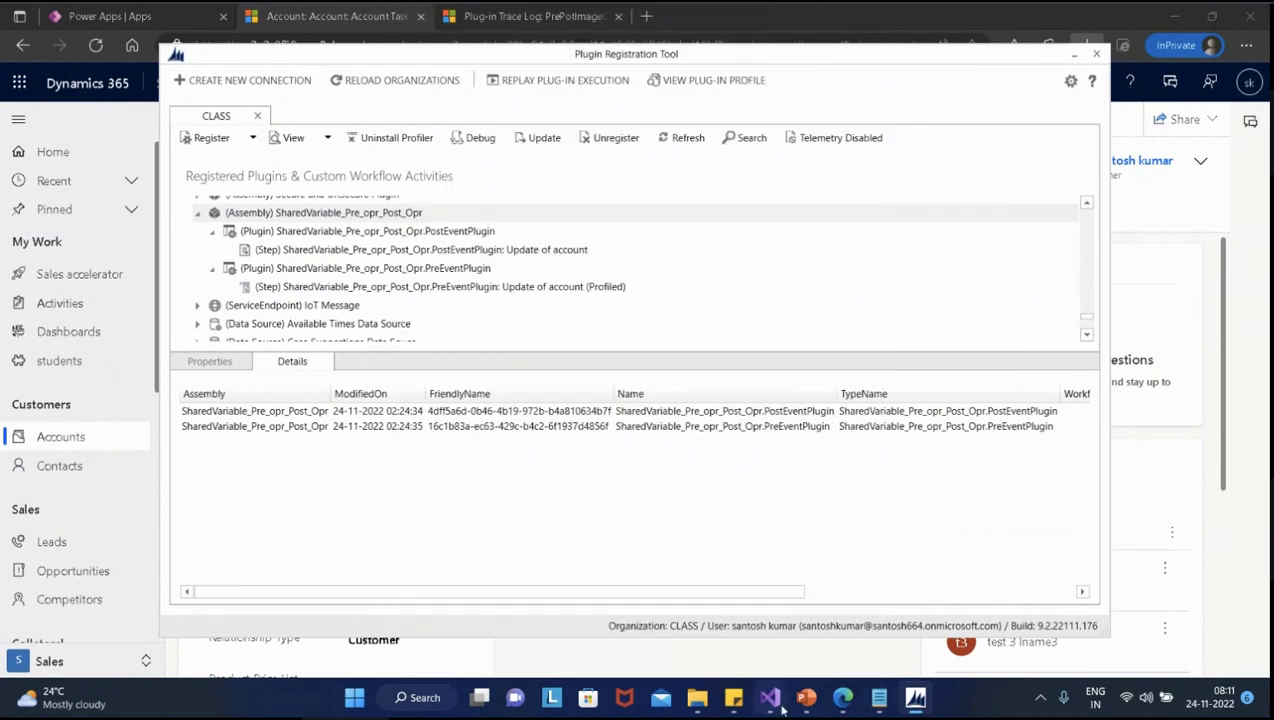
Copy the smobilephone value from PreEventPlugin.cs into the Phone field of the Account Task test record in Dynamics 365 and try to save
mouse_move(843, 705)
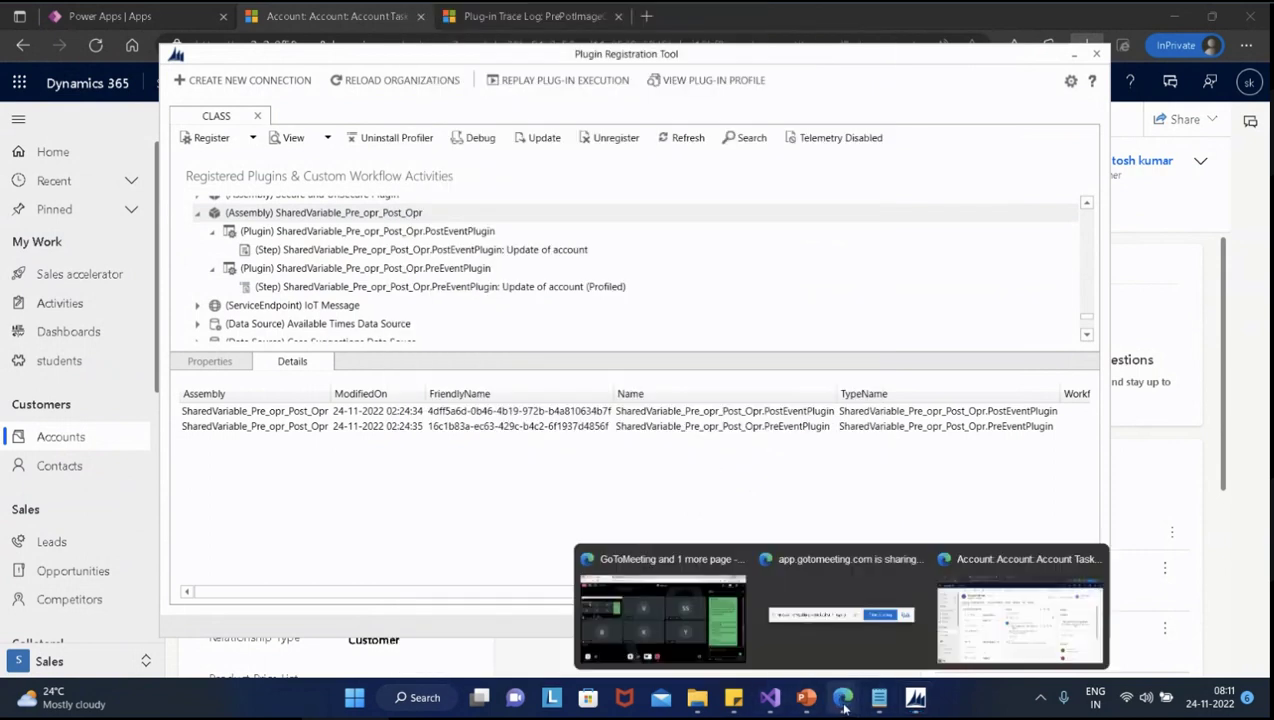
click(994, 638)
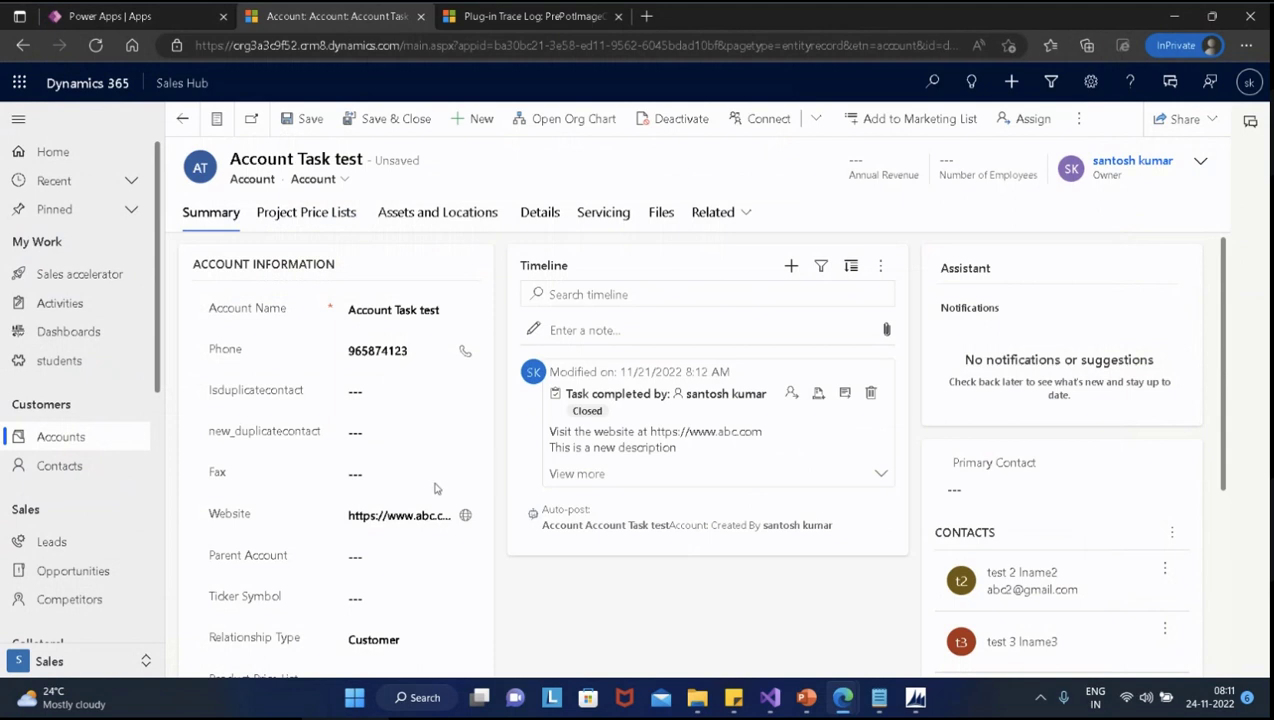
click(413, 352)
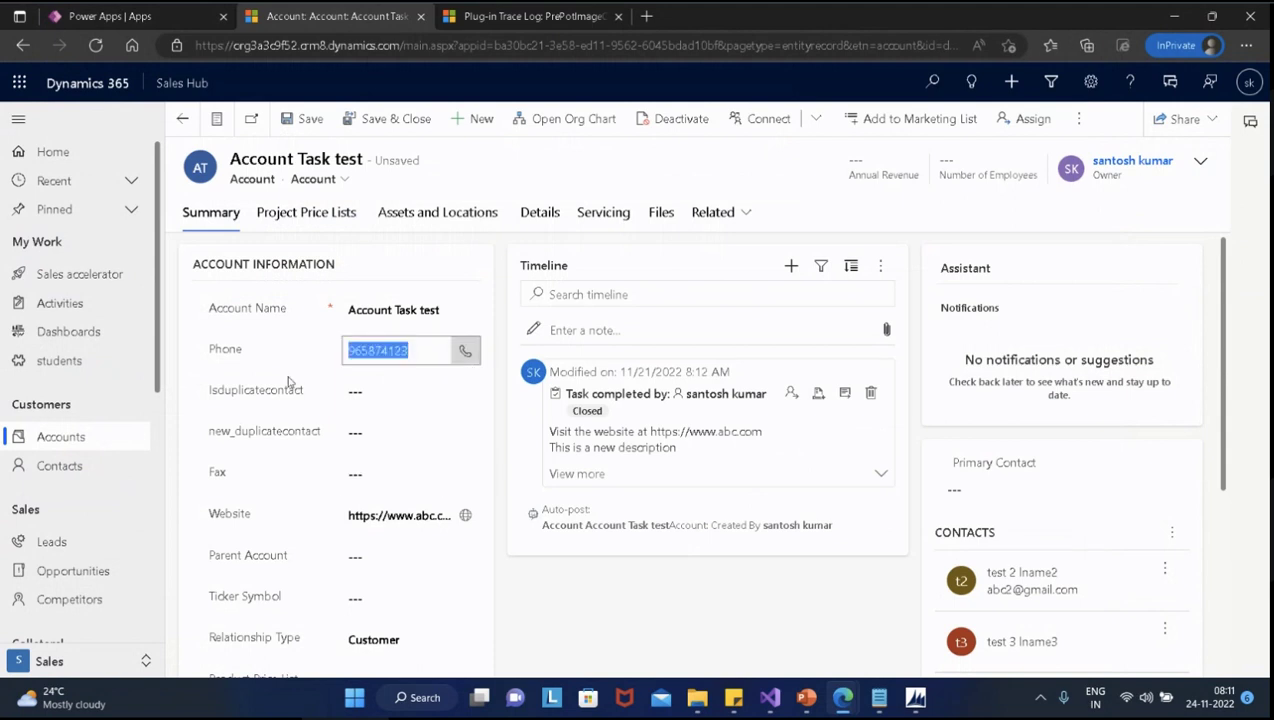
click(772, 700)
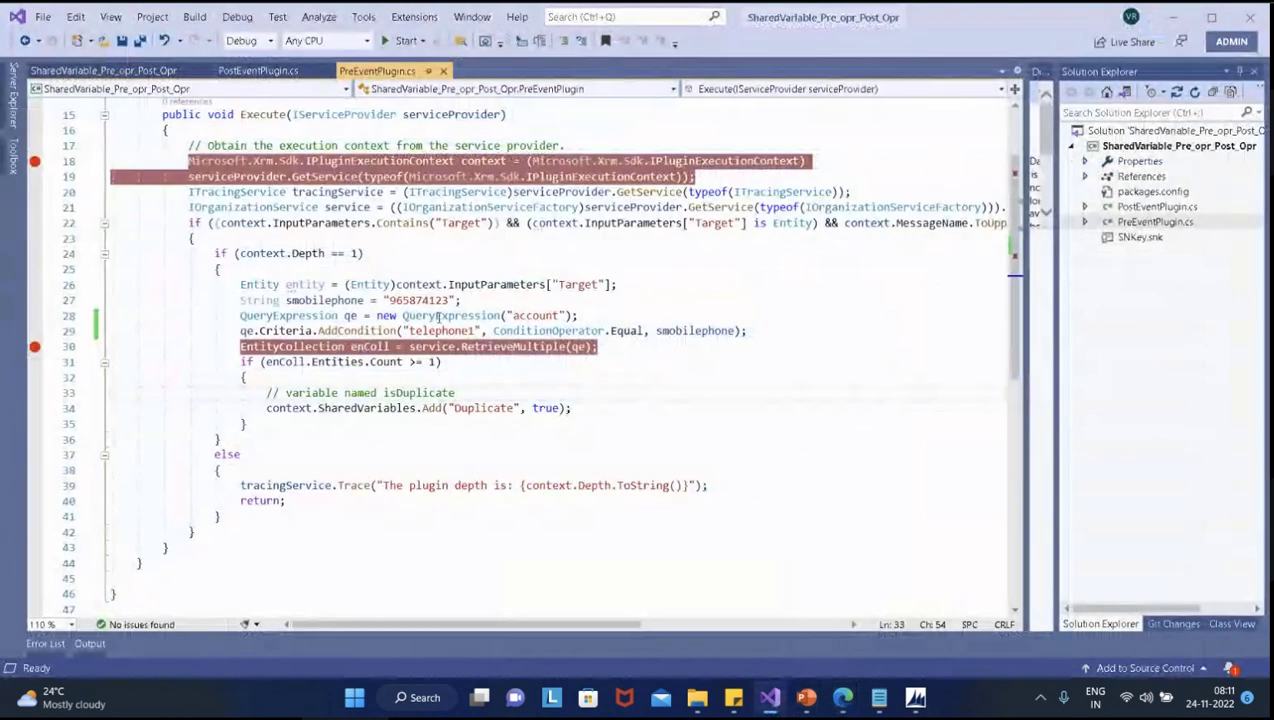
double_click(425, 301)
key(ctrl+c)
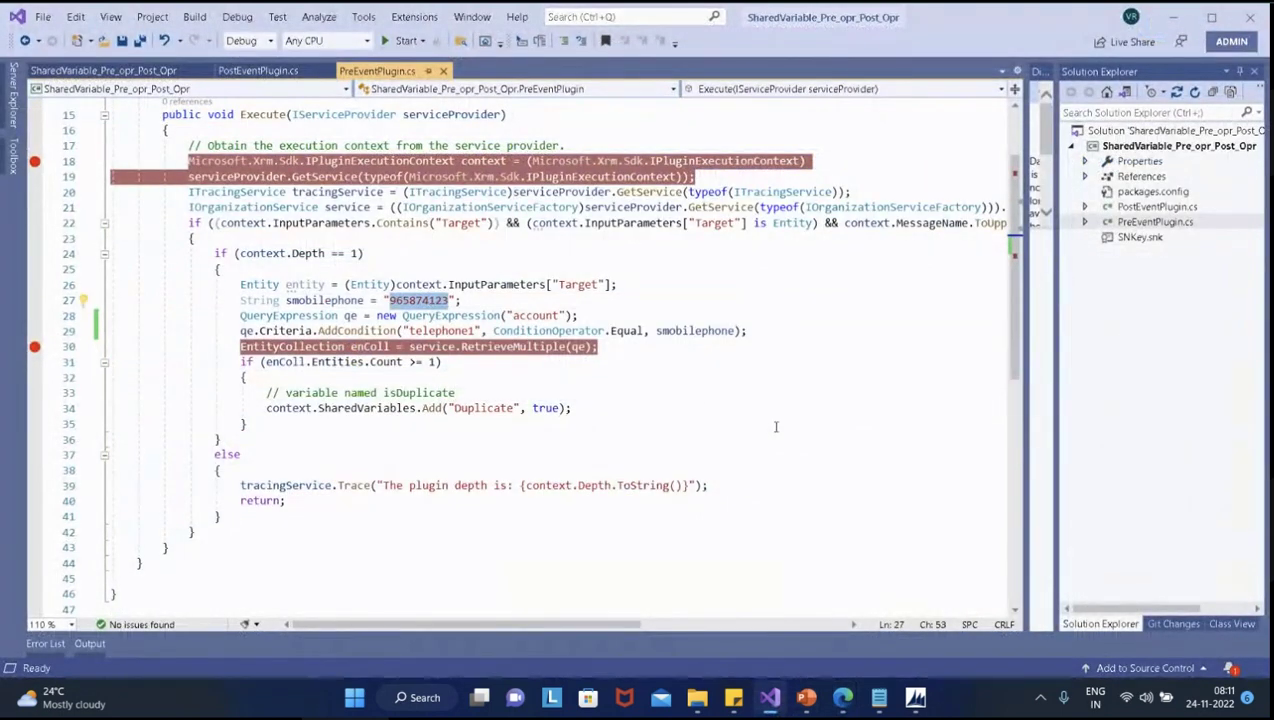
click(1174, 17)
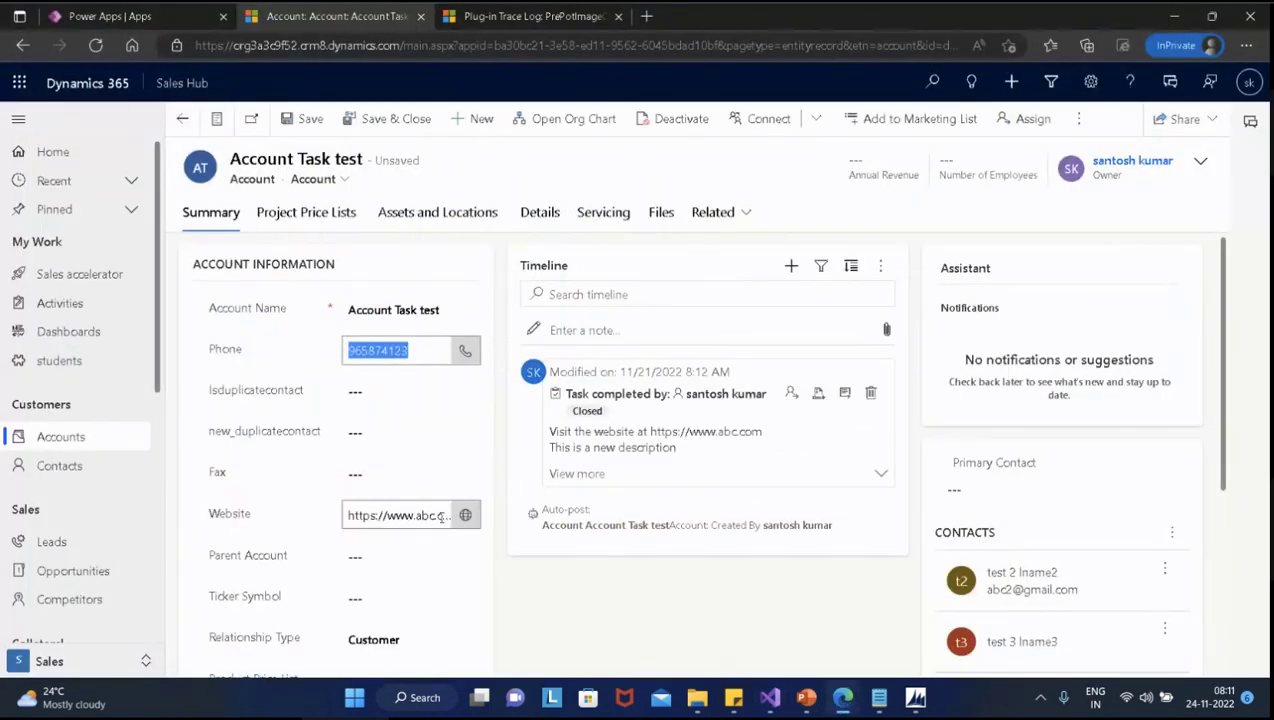
key(ctrl+v)
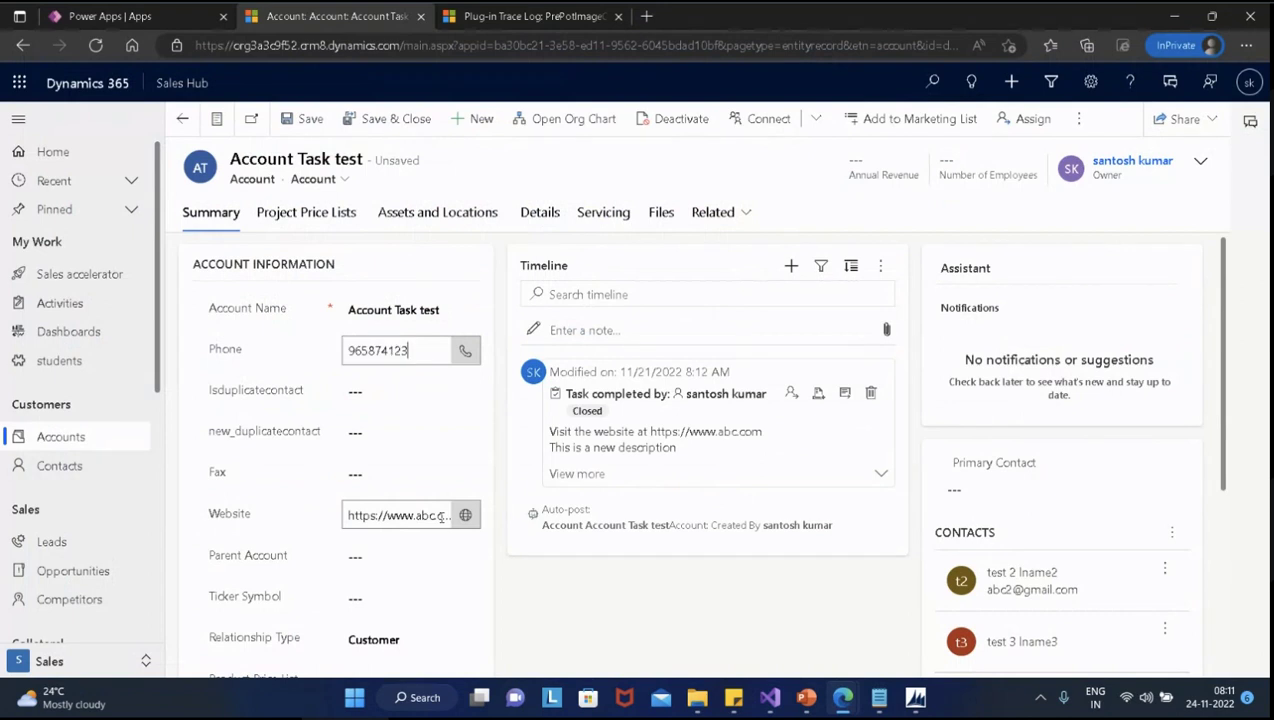
click(306, 120)
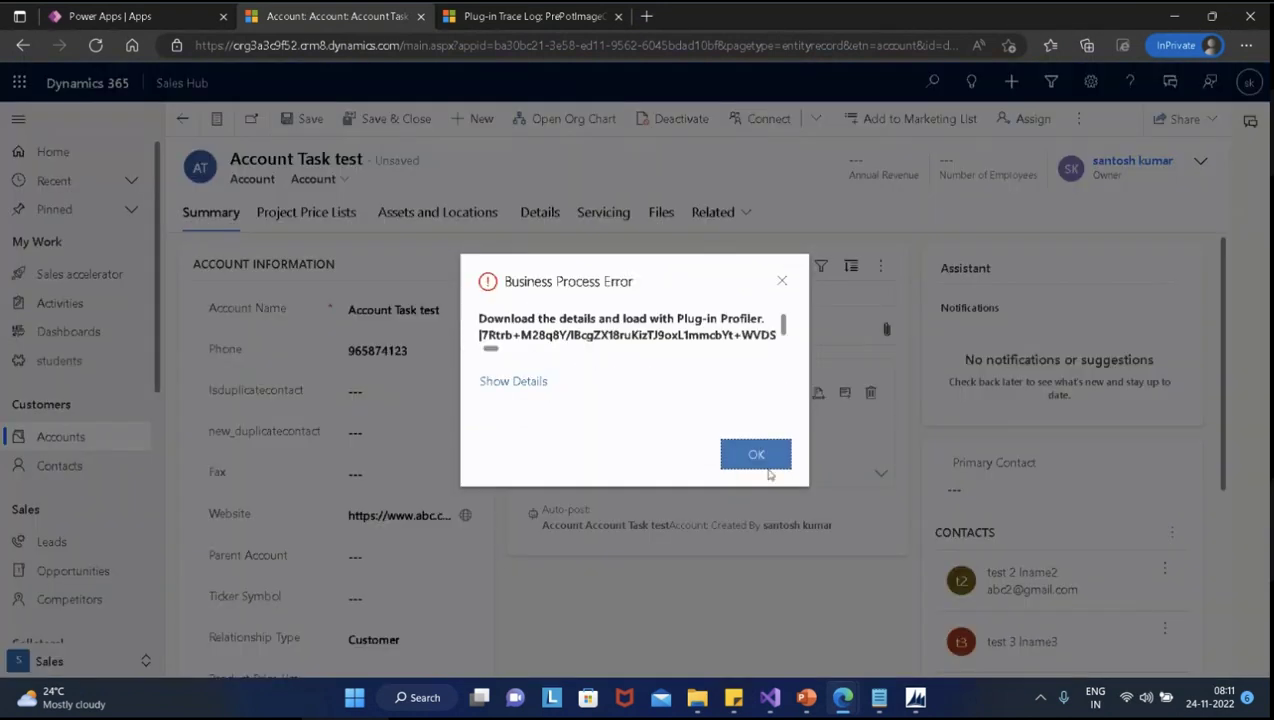
click(757, 457)
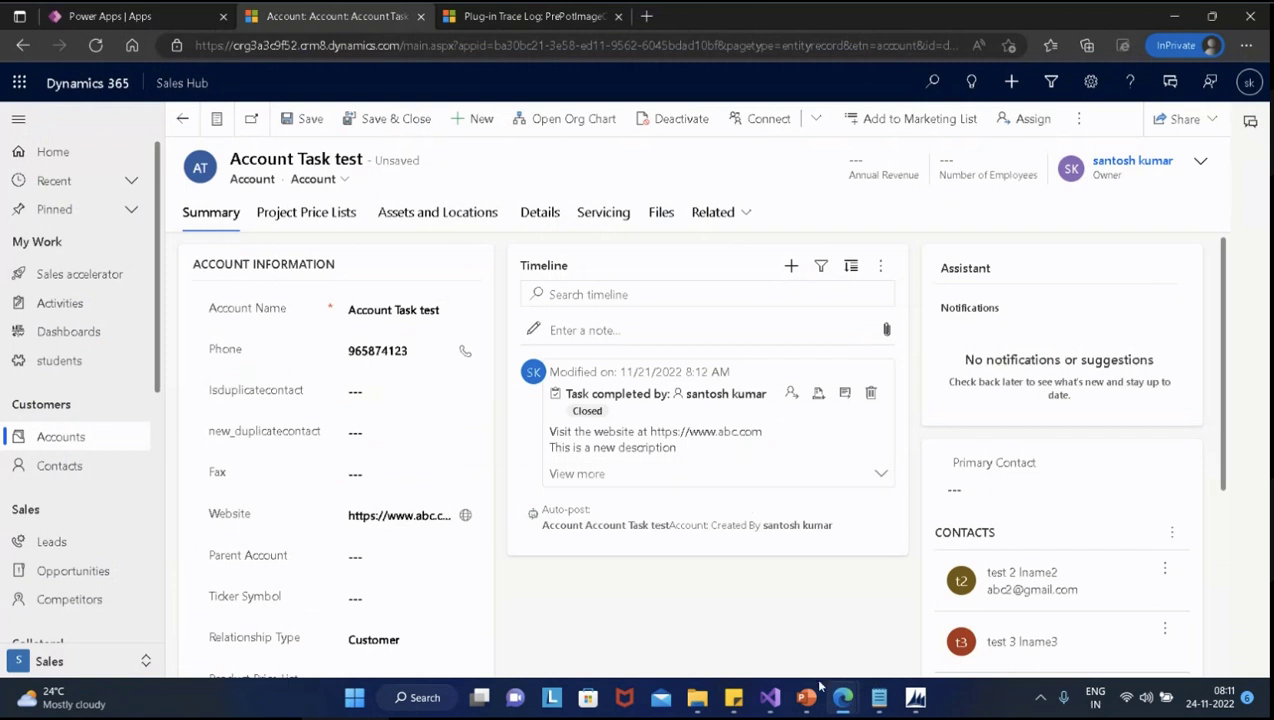
In the Plugin Registration Tool, stop profiling the PreEventPlugin step for Update of account
click(915, 697)
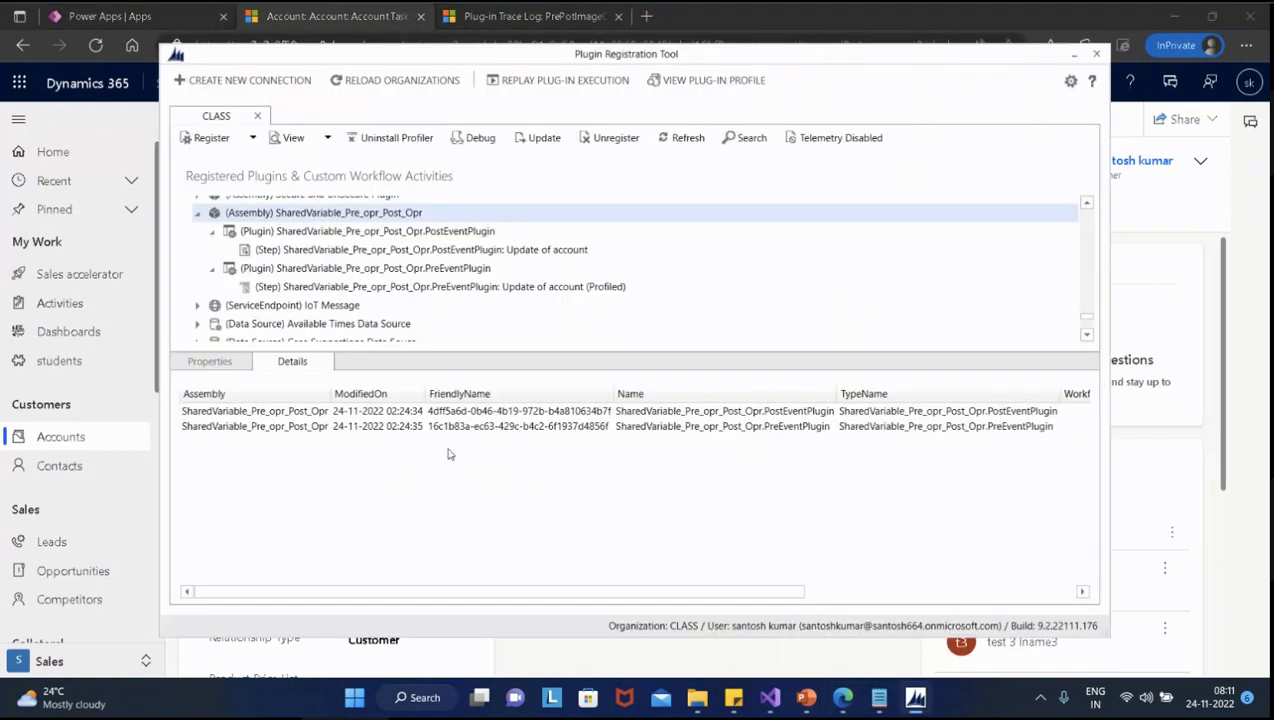
right_click(592, 287)
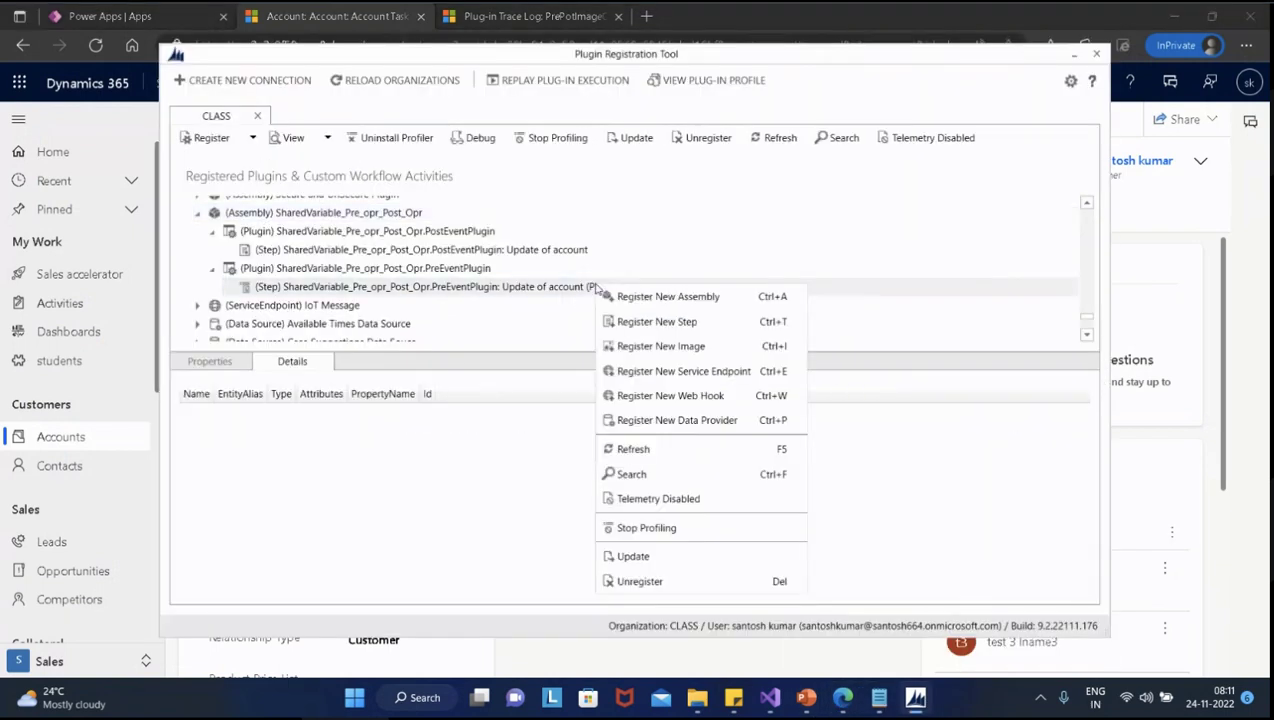
click(690, 530)
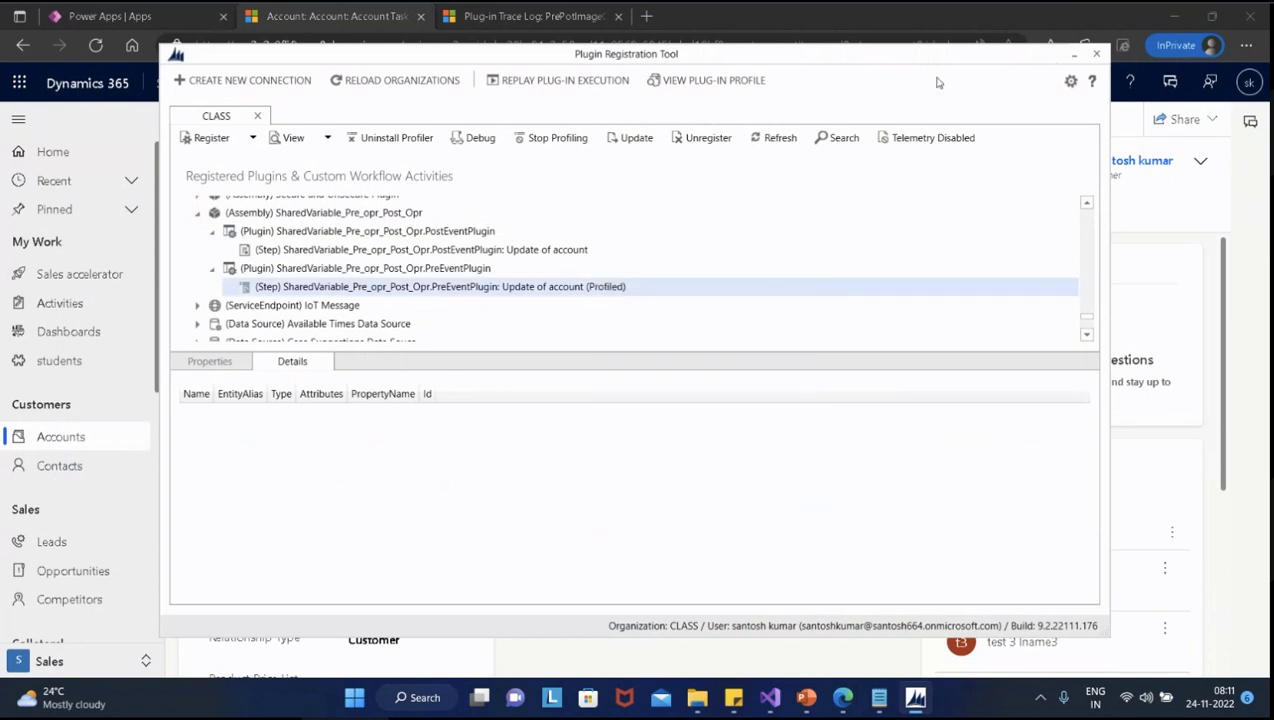
Return to the Account Task test record in the browser and try saving its phone number again
click(779, 17)
drag(432, 350, 276, 348)
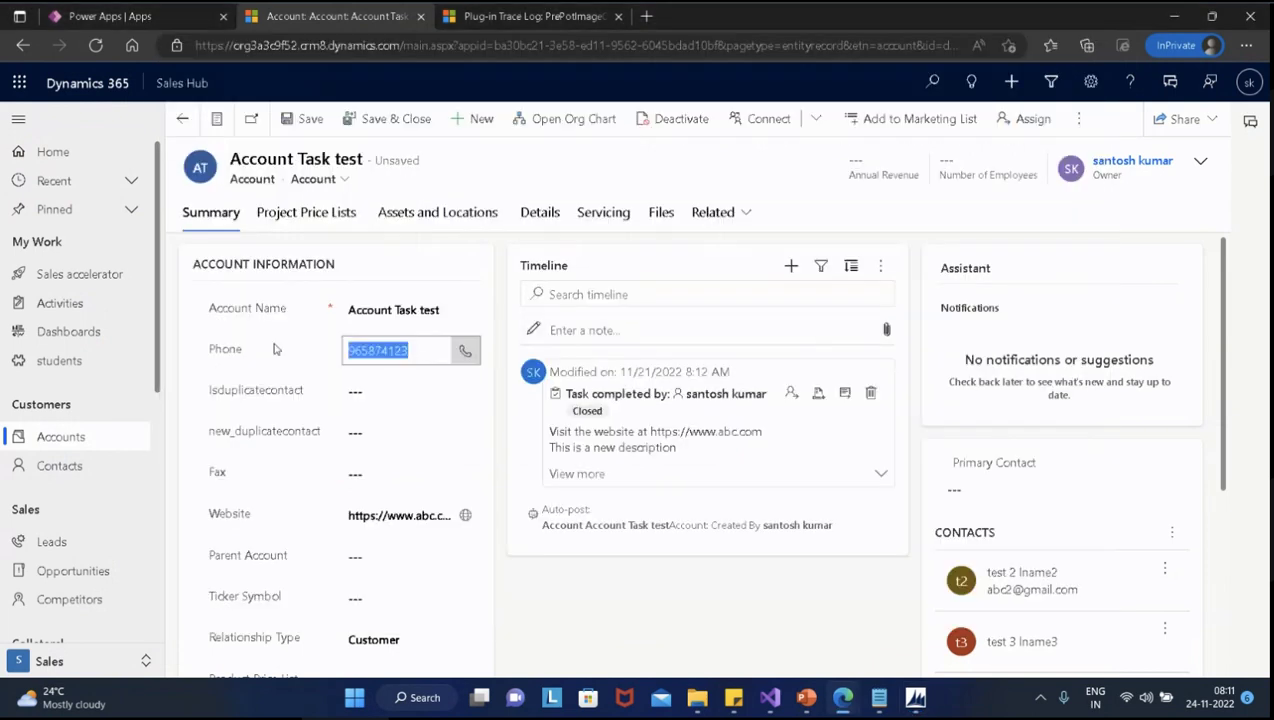
click(290, 119)
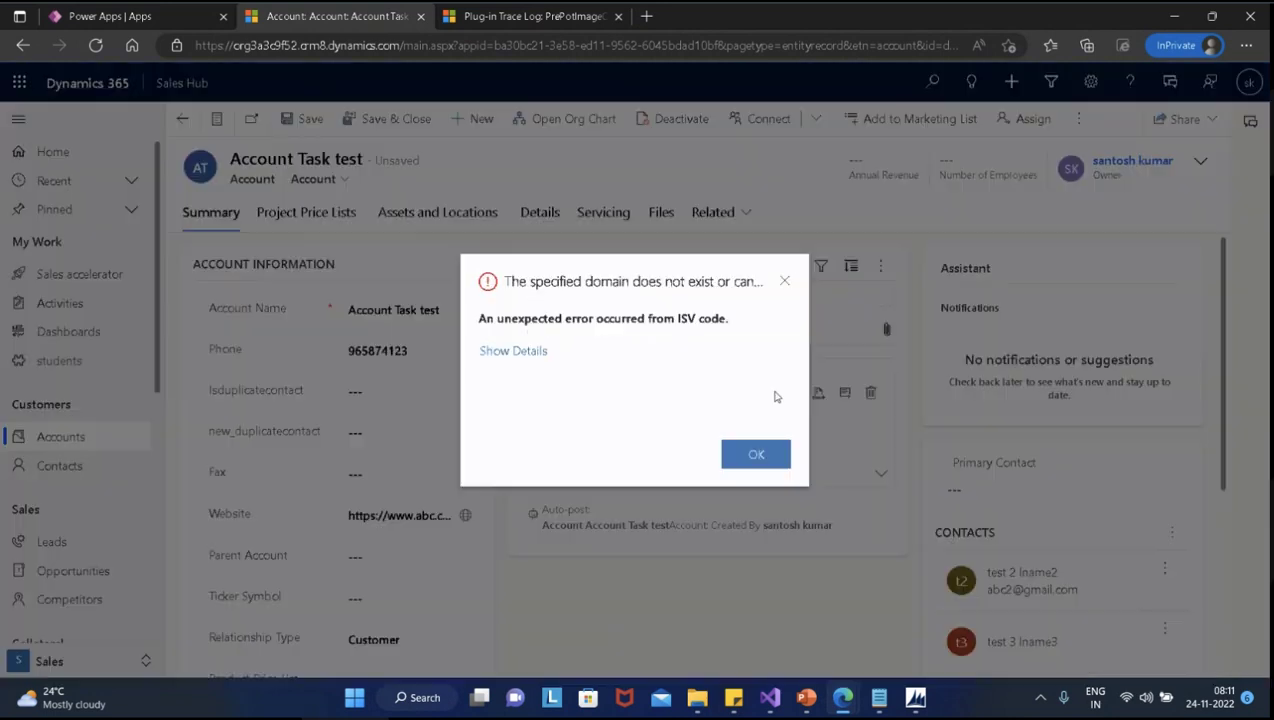
click(756, 456)
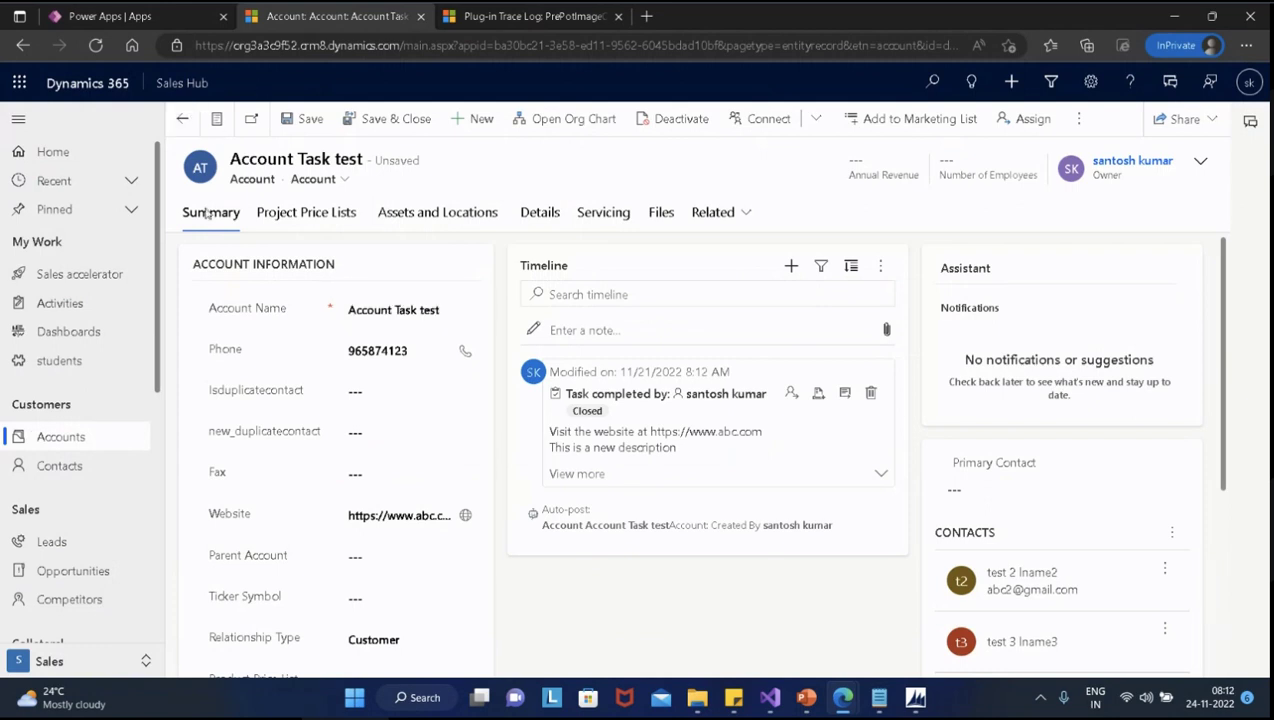
Try to save and leave for the Accounts list, examine the error details and dismiss the error
click(70, 450)
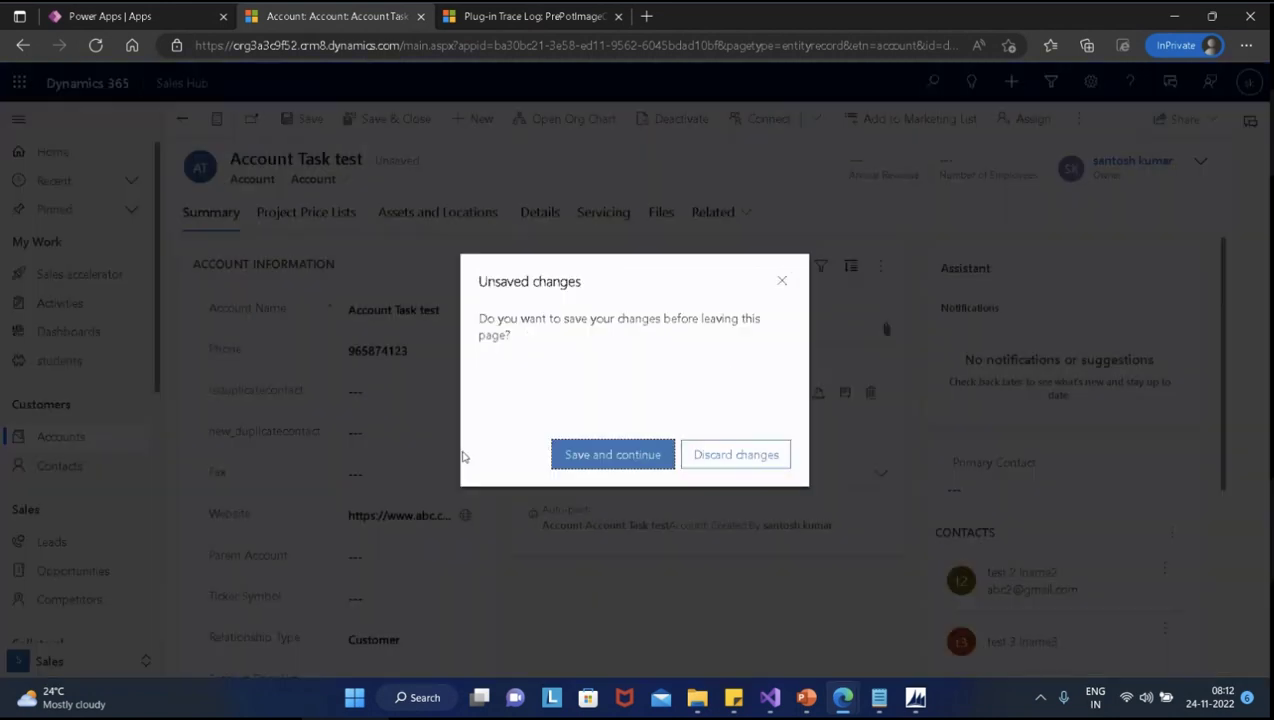
click(660, 459)
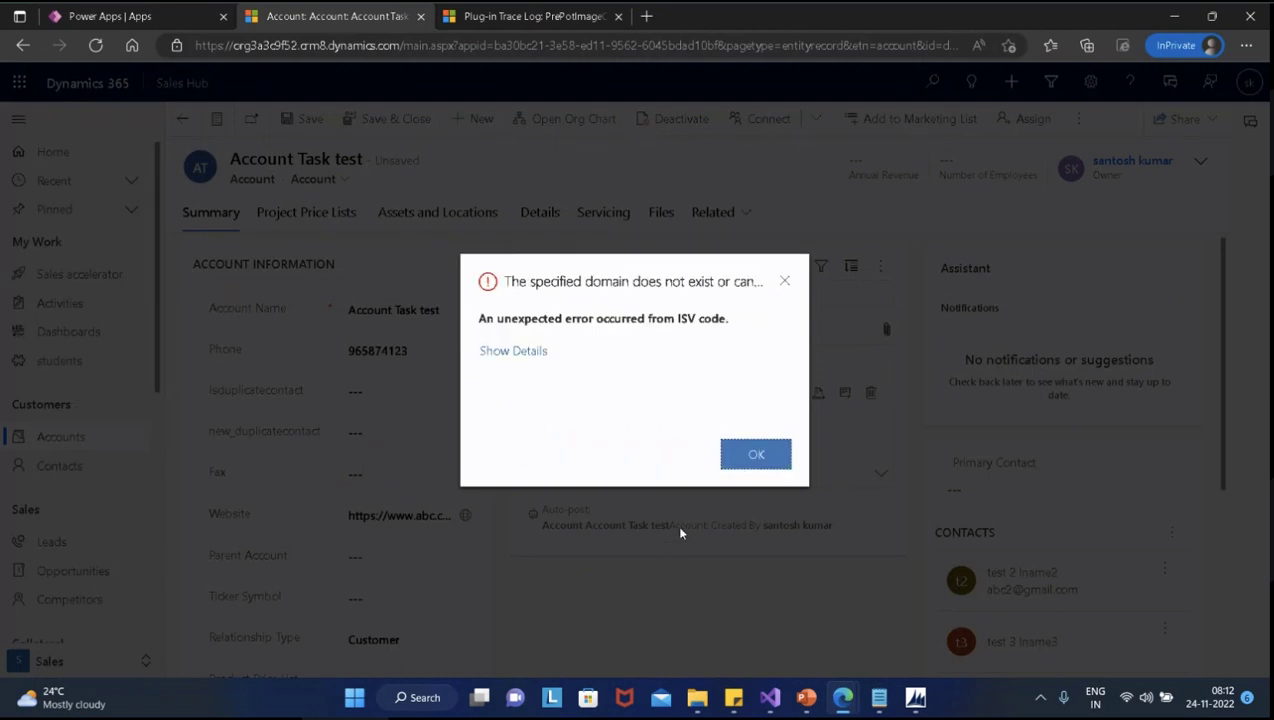
click(512, 350)
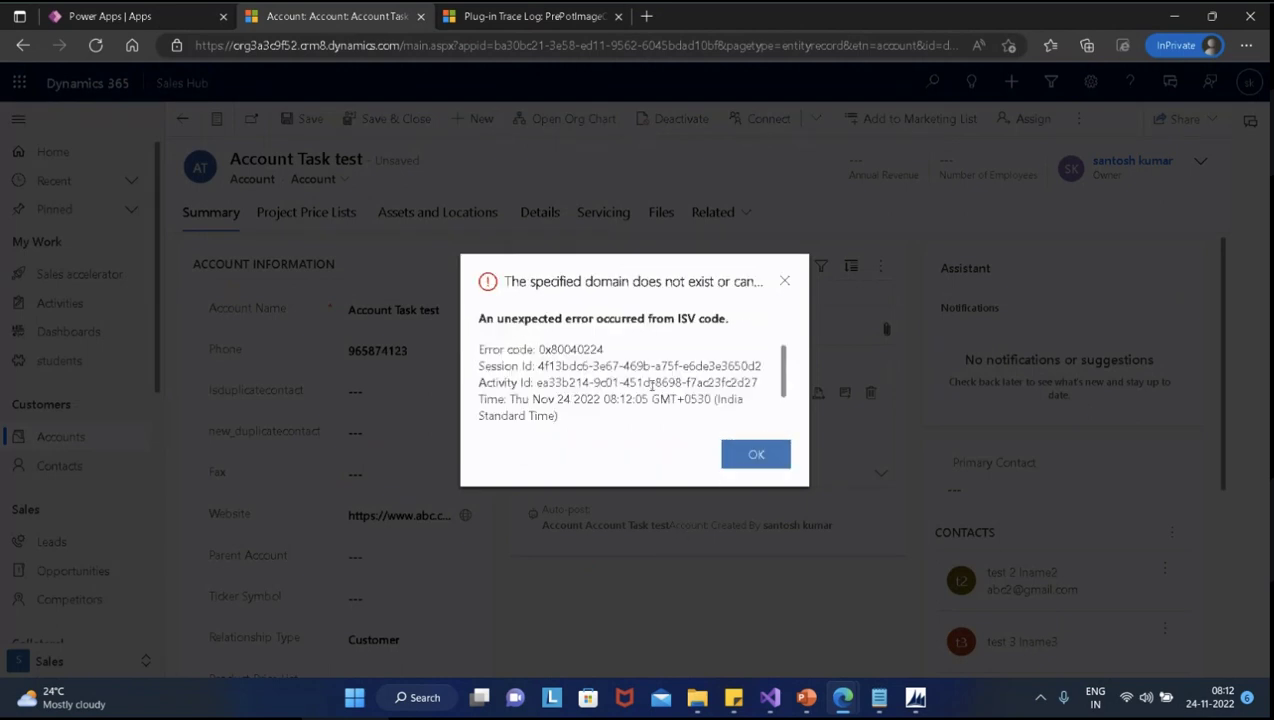
scroll(652, 385, down, 2)
click(760, 455)
click(748, 458)
Switch to the Plugin Registration Tool, select the PostEventPlugin step and refresh the registered plugins
key(alt+Tab)
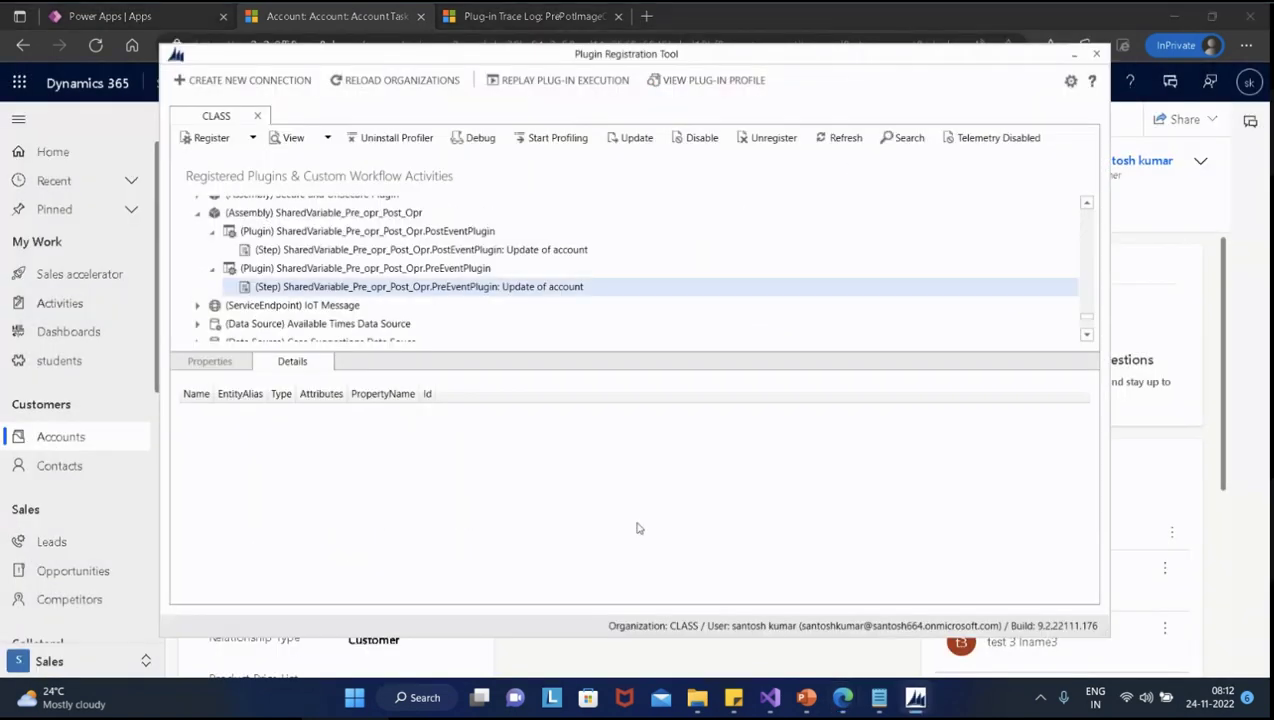
click(535, 250)
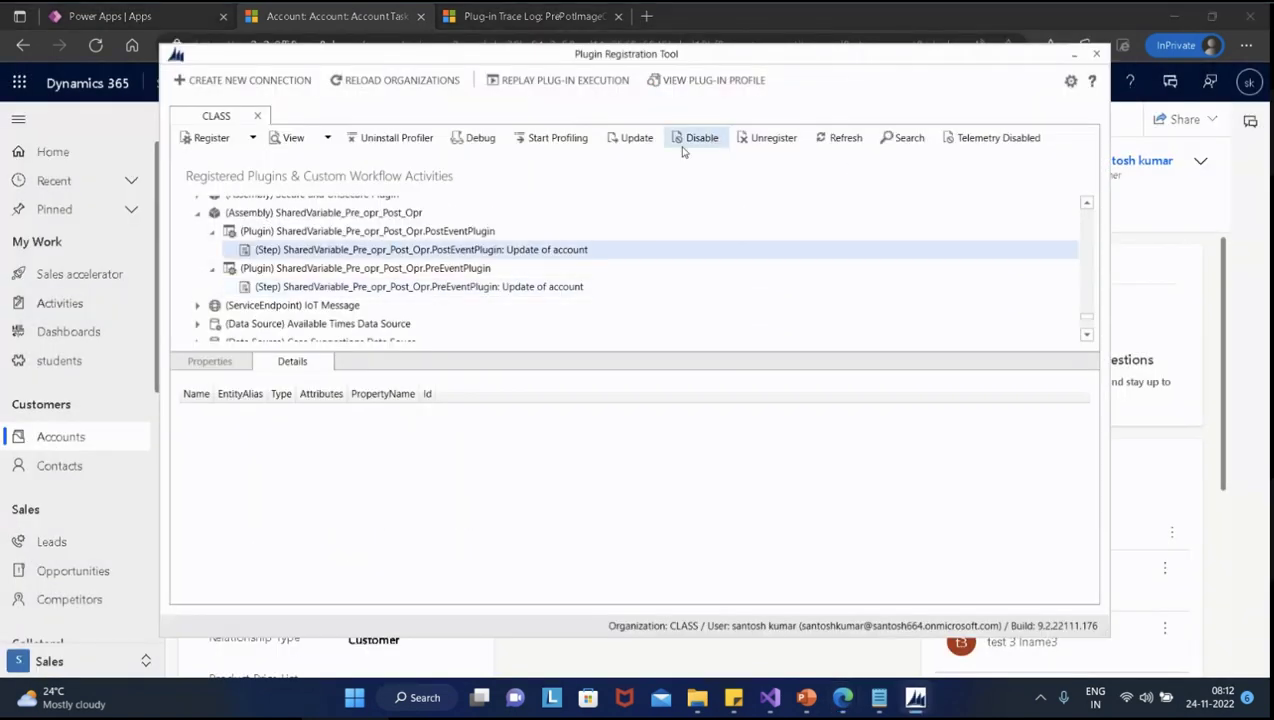
click(845, 137)
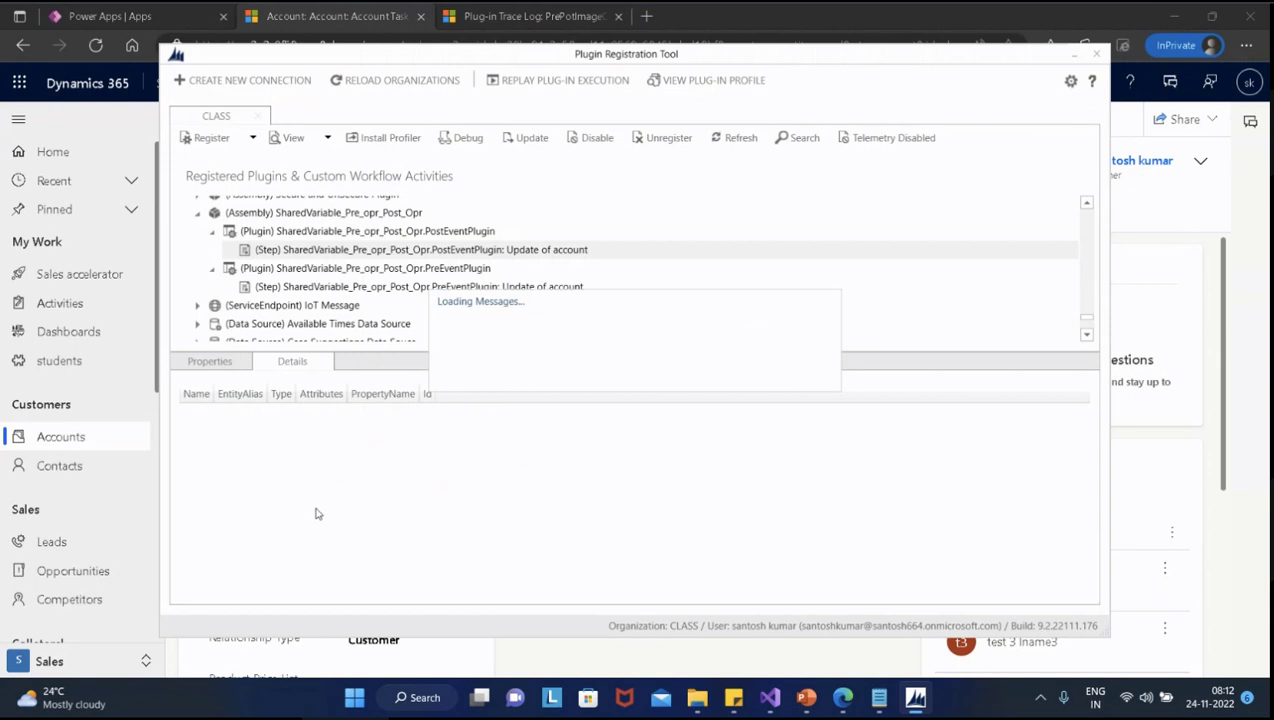
Go to the Accounts list in Dynamics 365, discarding the unsaved changes, then open the test RM account and dismiss its script error
click(80, 446)
click(739, 453)
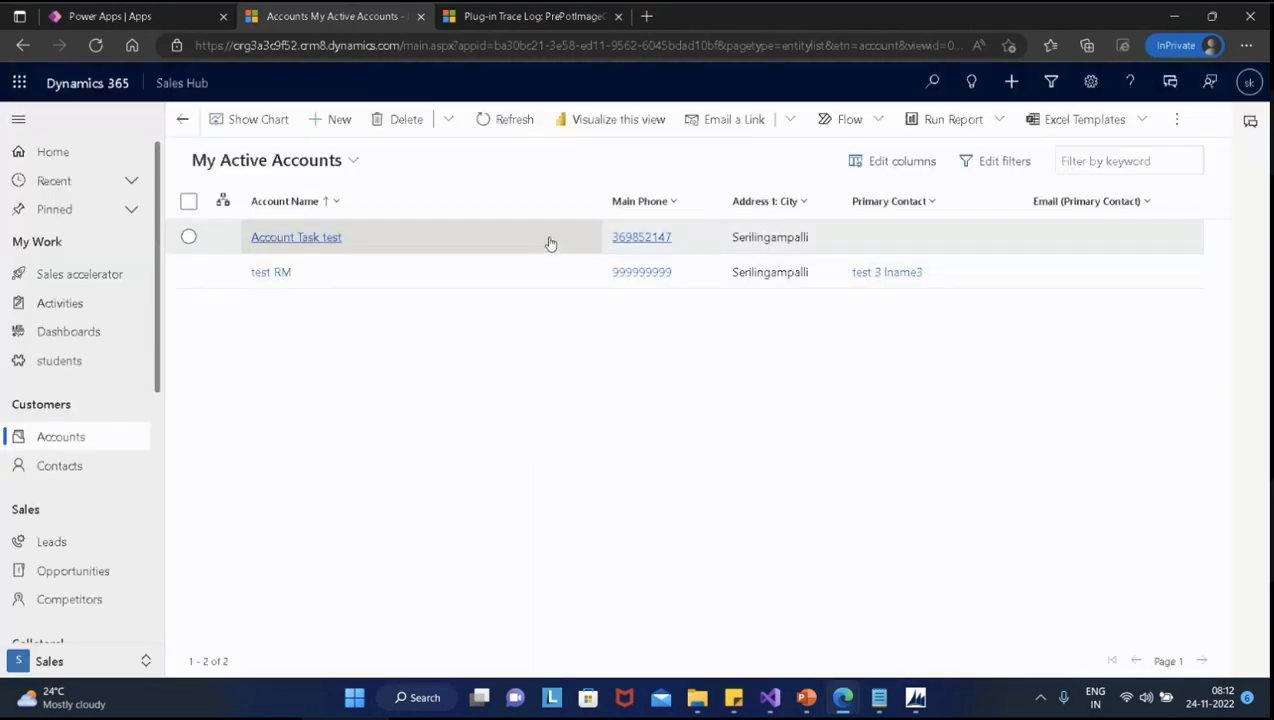
double_click(554, 285)
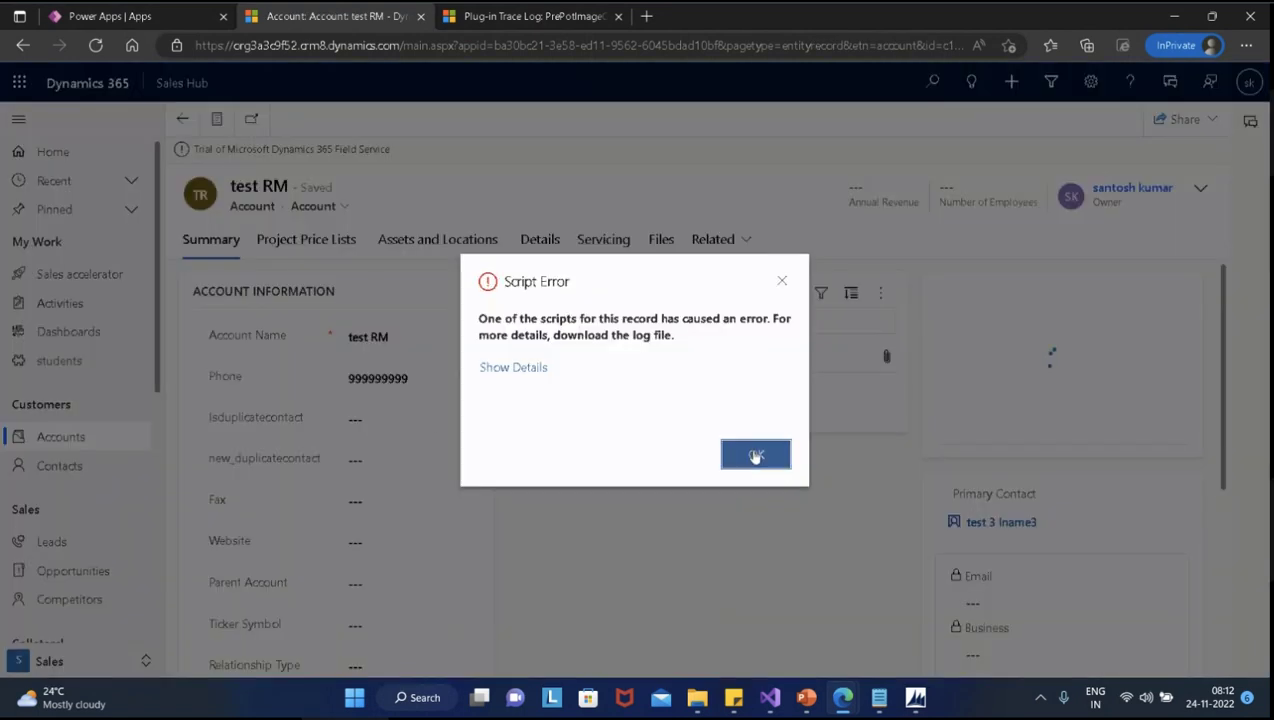
click(750, 460)
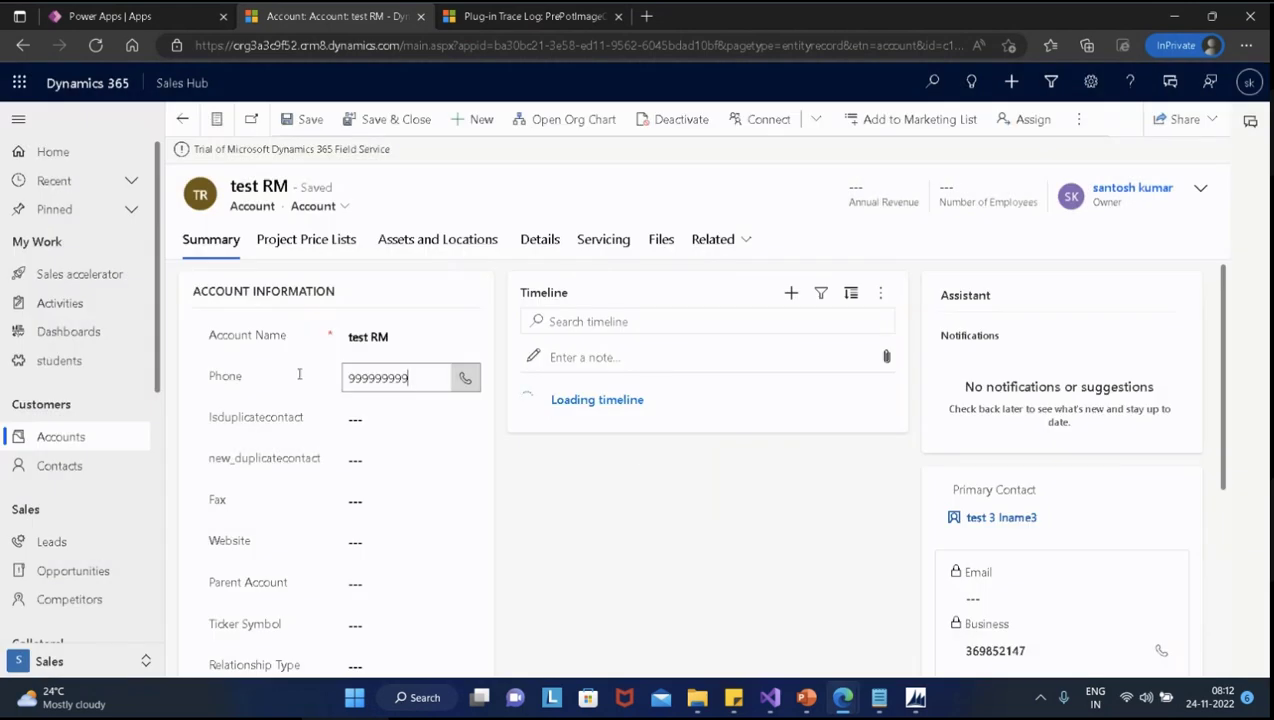
Replace the test RM account's phone number with the one from the plugin code and try Save, then Save & Close
key(ctrl+a)
text(965874123)
key(ctrl+s)
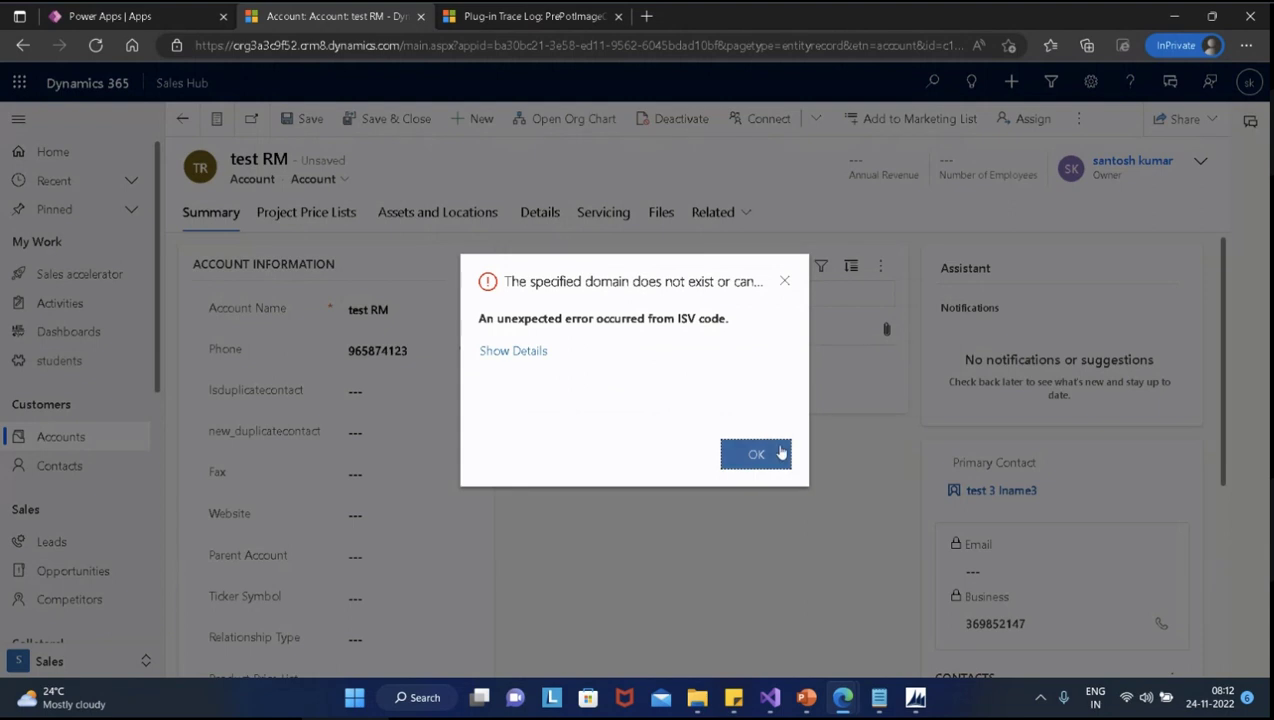
click(777, 454)
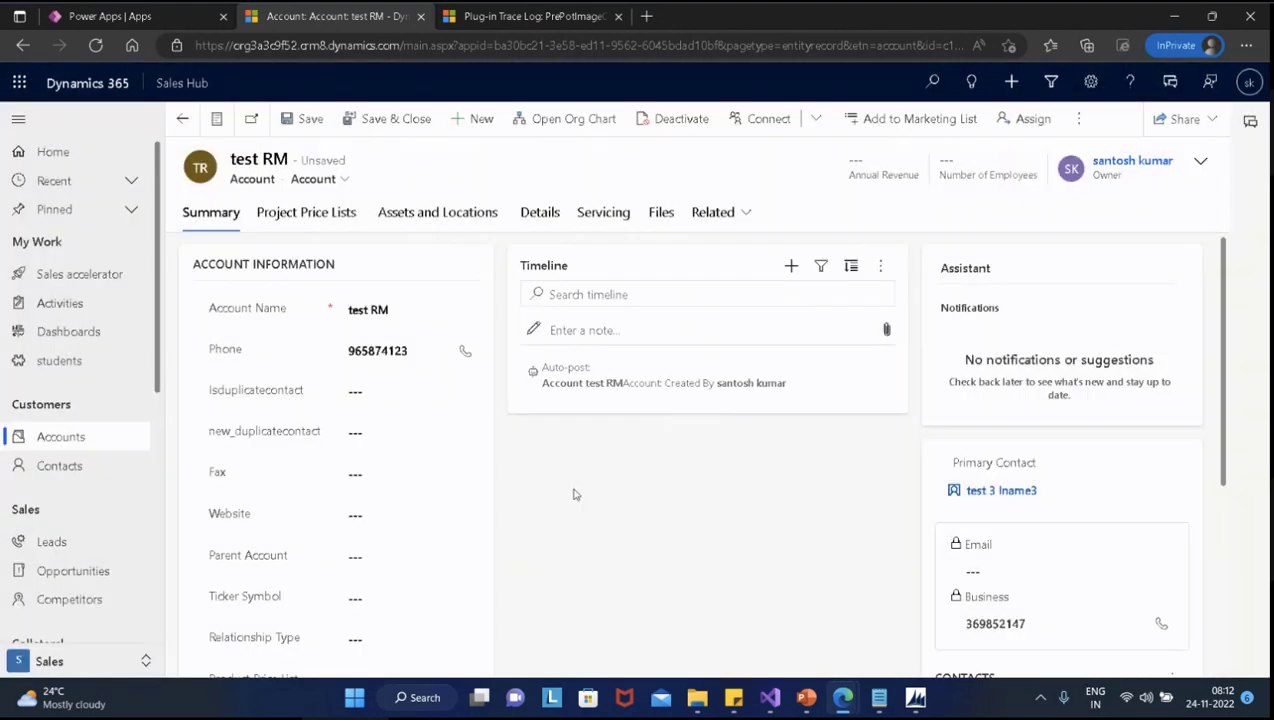
click(409, 119)
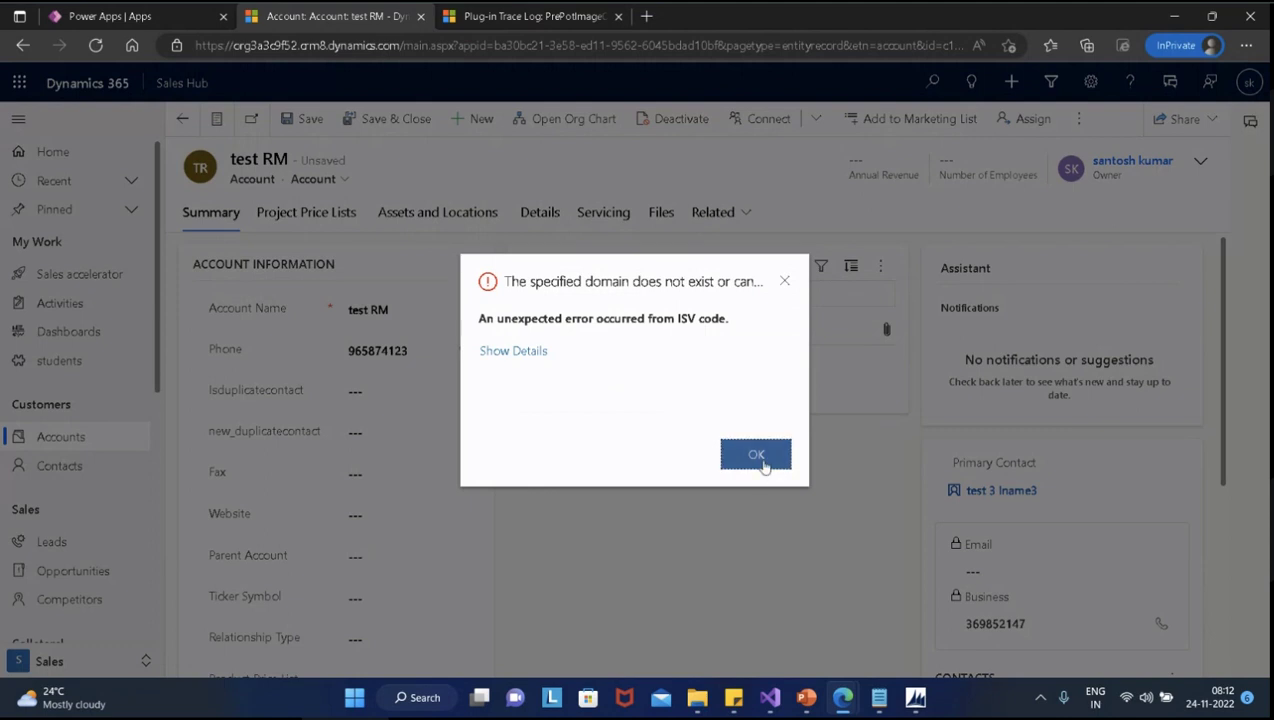
click(756, 456)
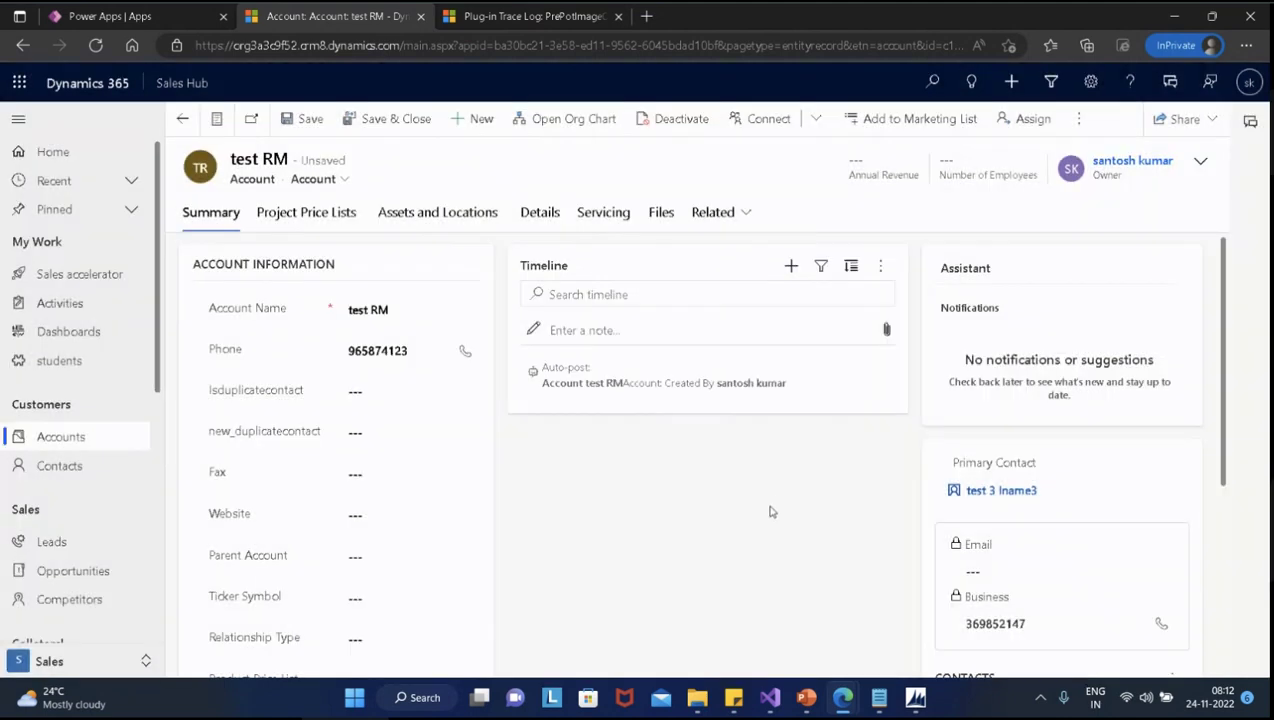
Review the PreEventPlugin code in Visual Studio, then check the duplicate-contact fields on the test RM account in Dynamics 365
click(770, 699)
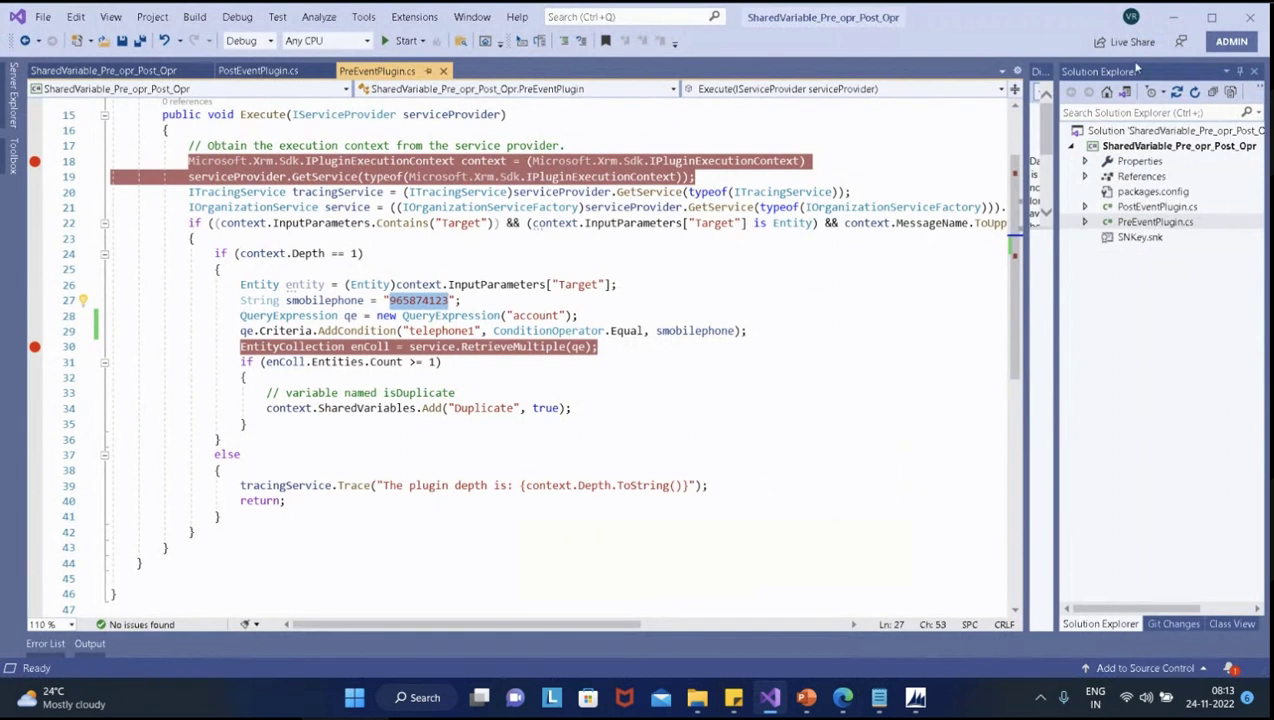
click(1170, 17)
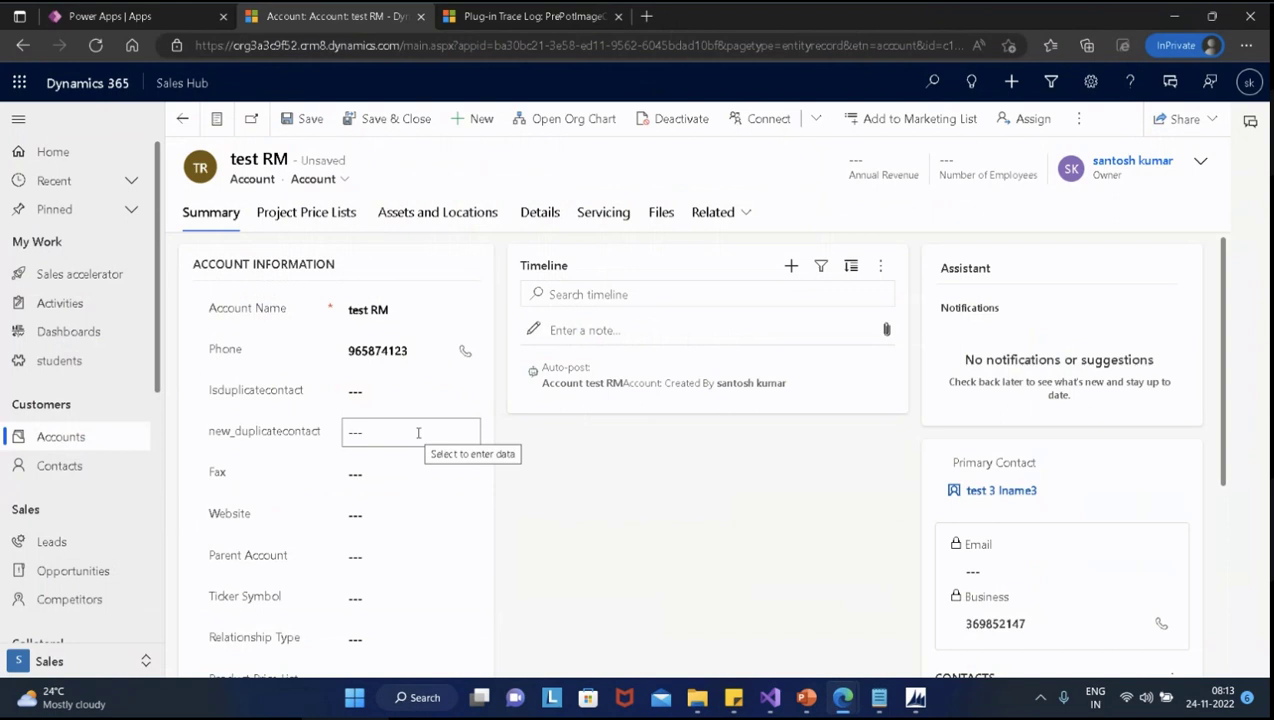
scroll(759, 498, down, 2)
scroll(760, 497, up, 2)
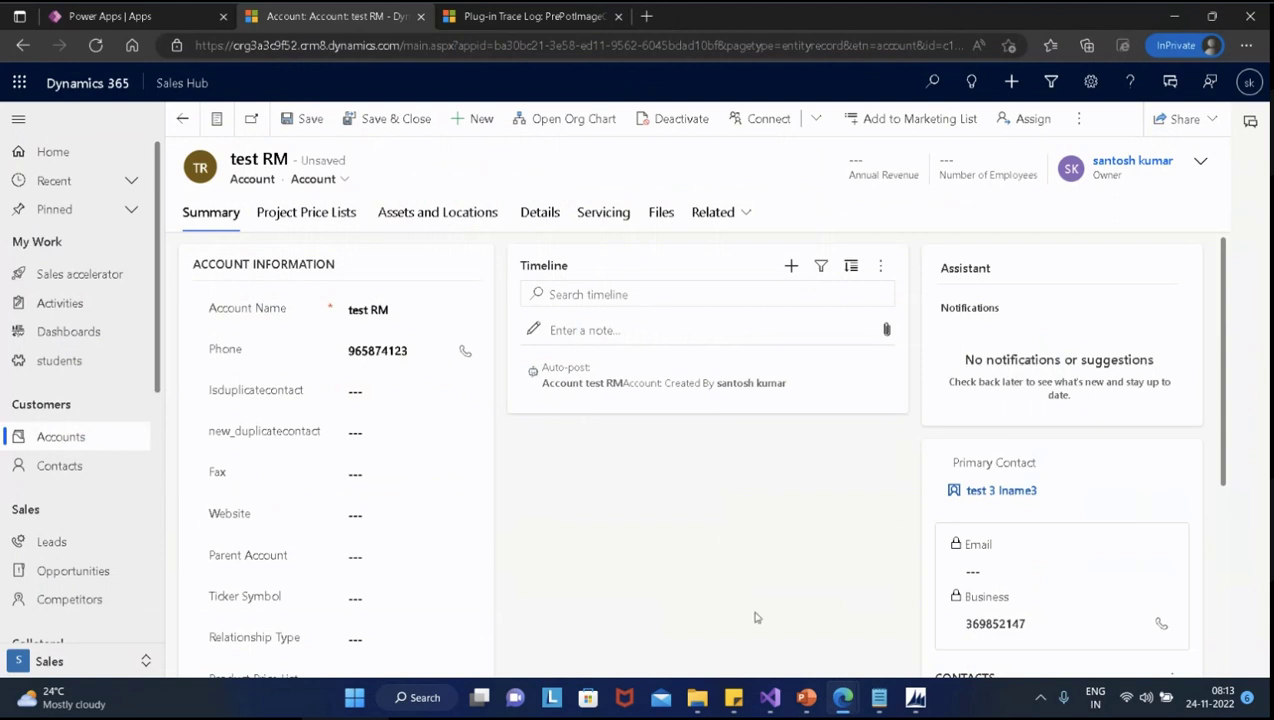
Switch to Visual Studio and open the Impersonation.sln solution from the Impersonation folder in repos
click(770, 699)
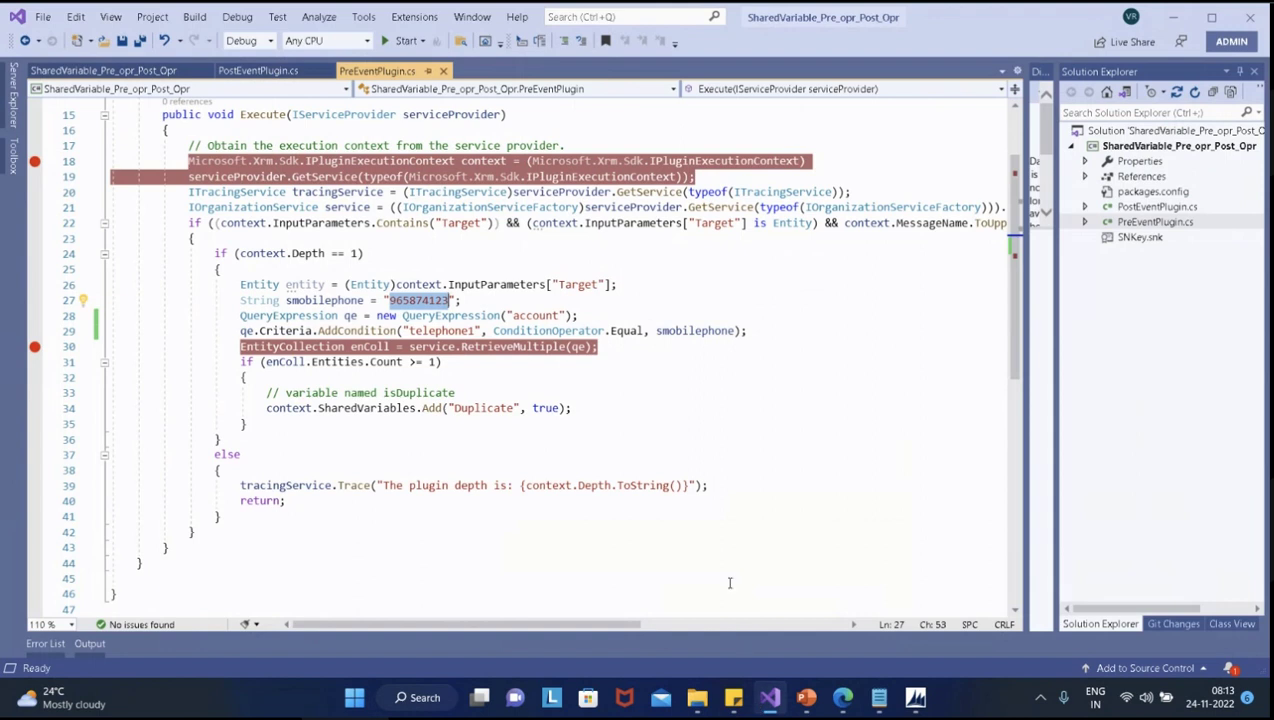
scroll(766, 490, up, 2)
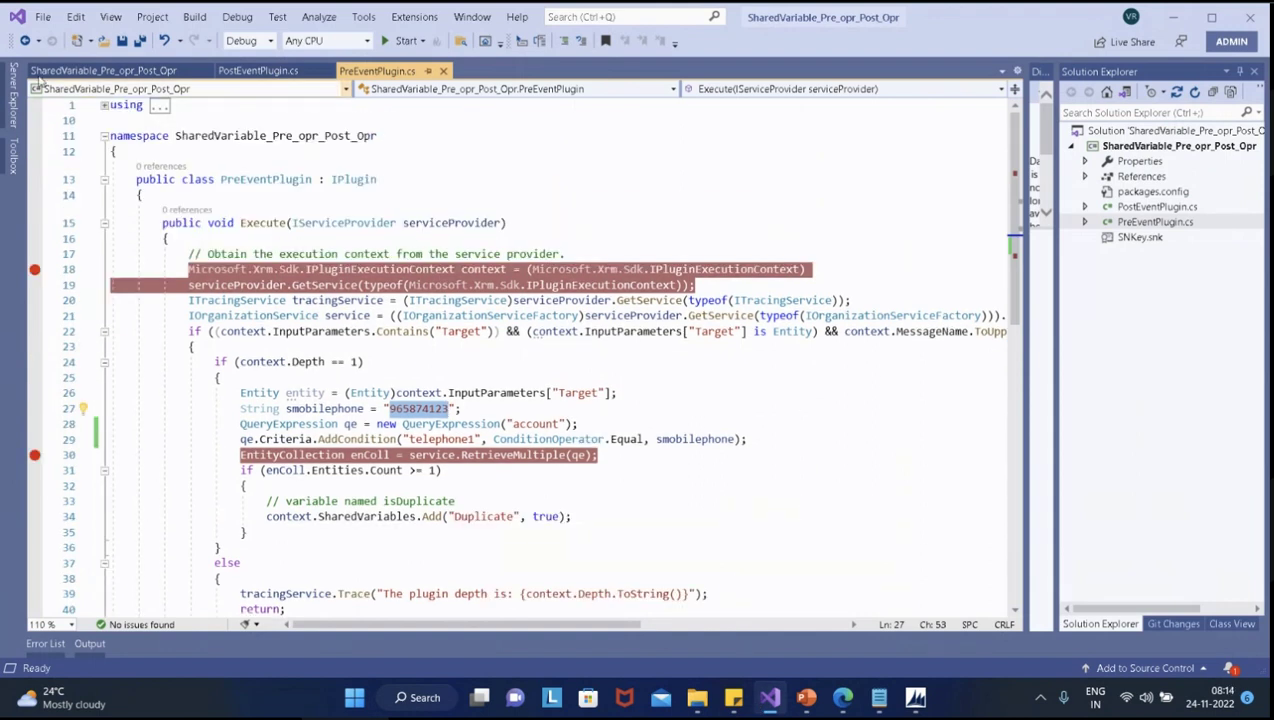
click(45, 18)
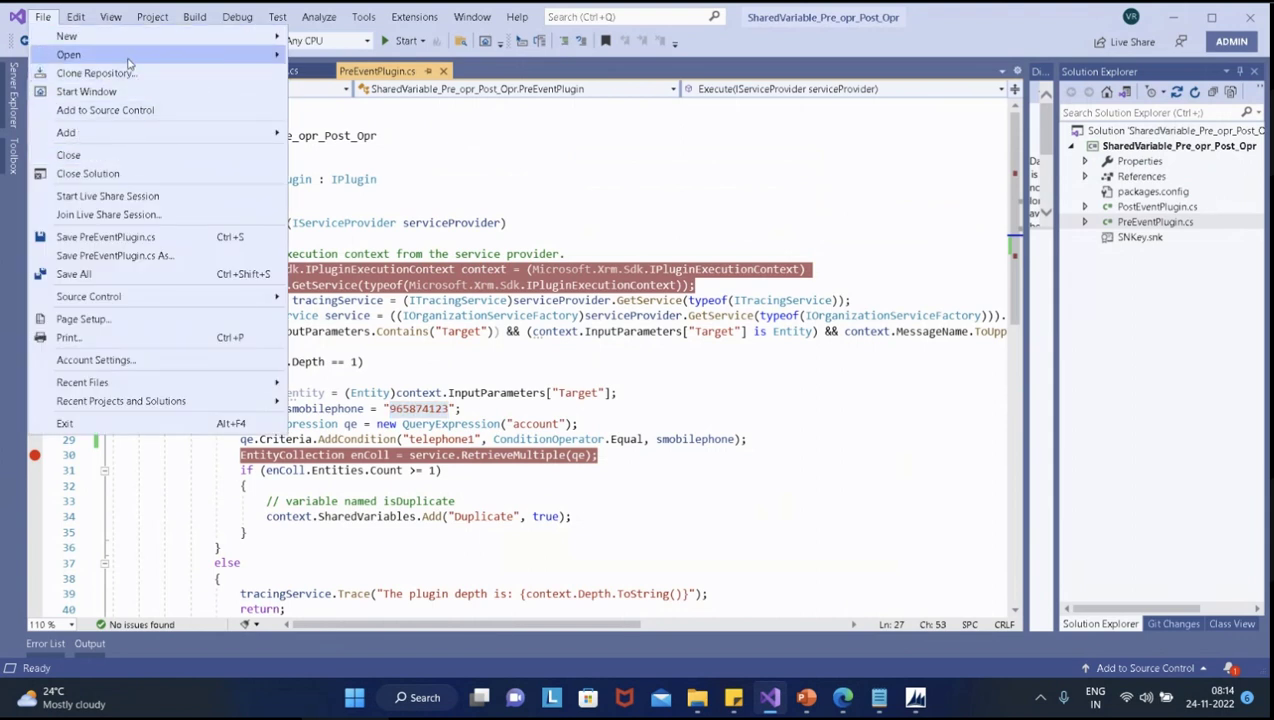
mouse_move(215, 59)
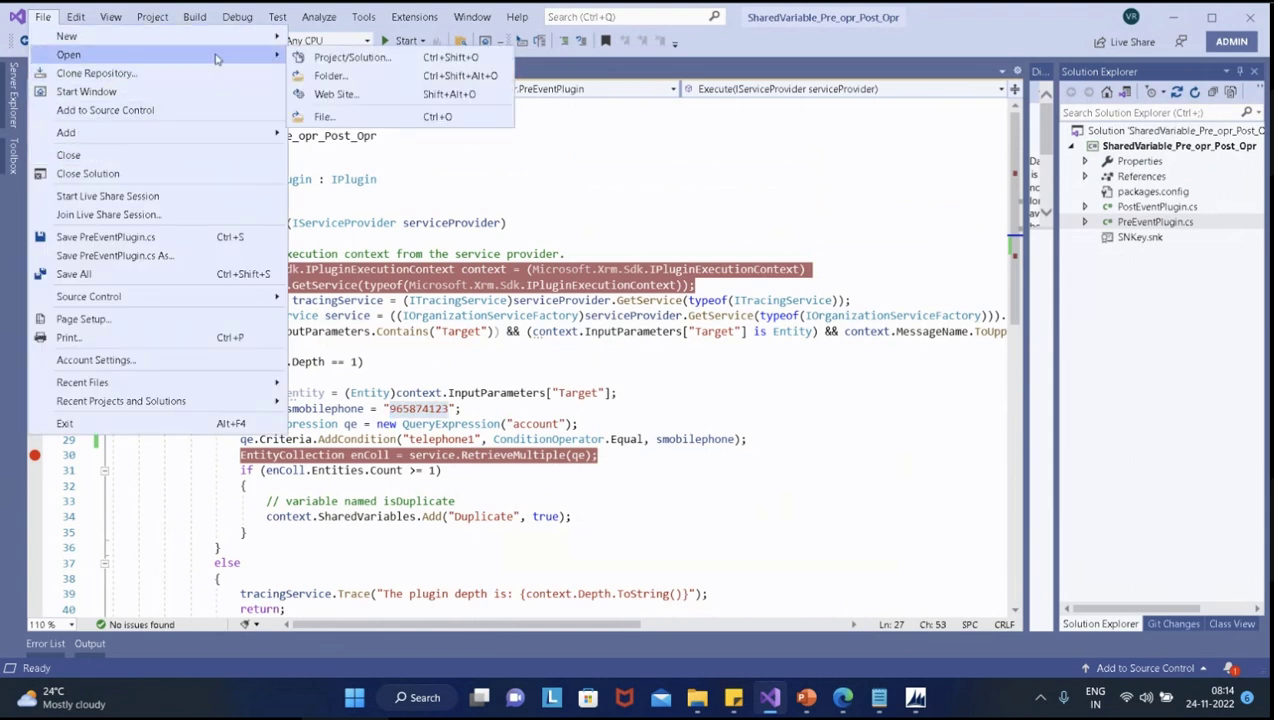
click(380, 58)
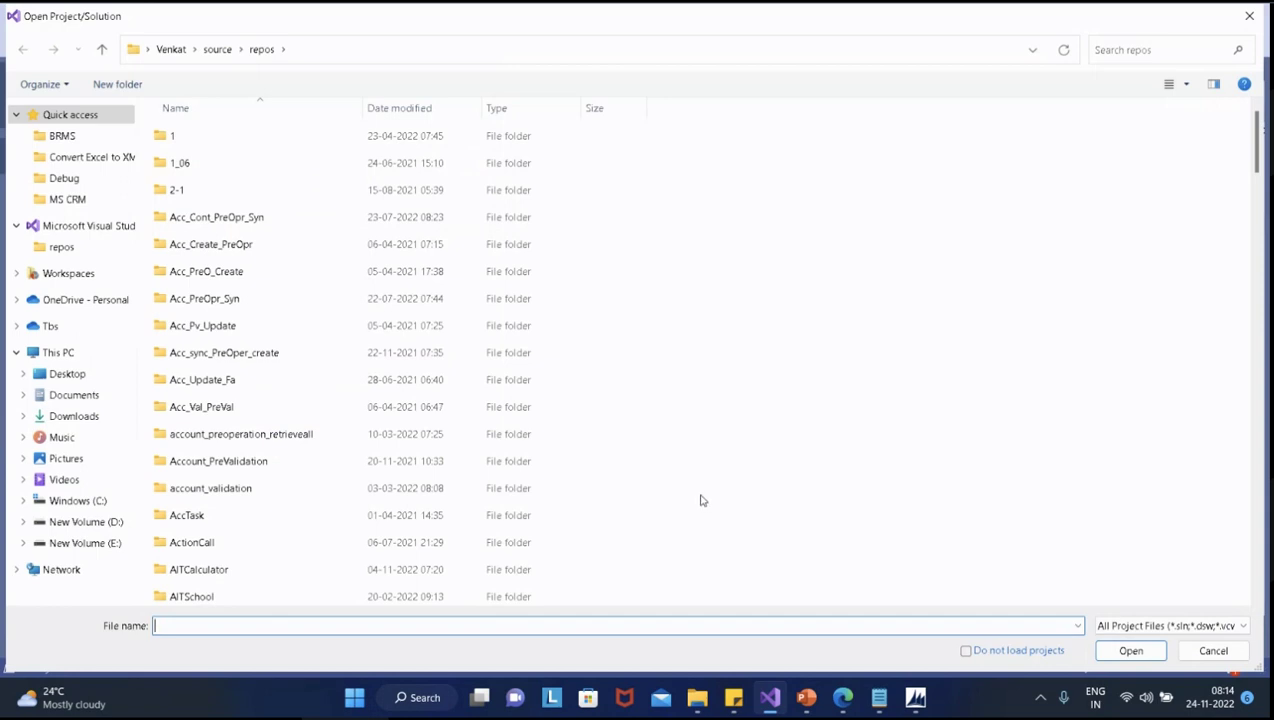
scroll(701, 500, down, 4)
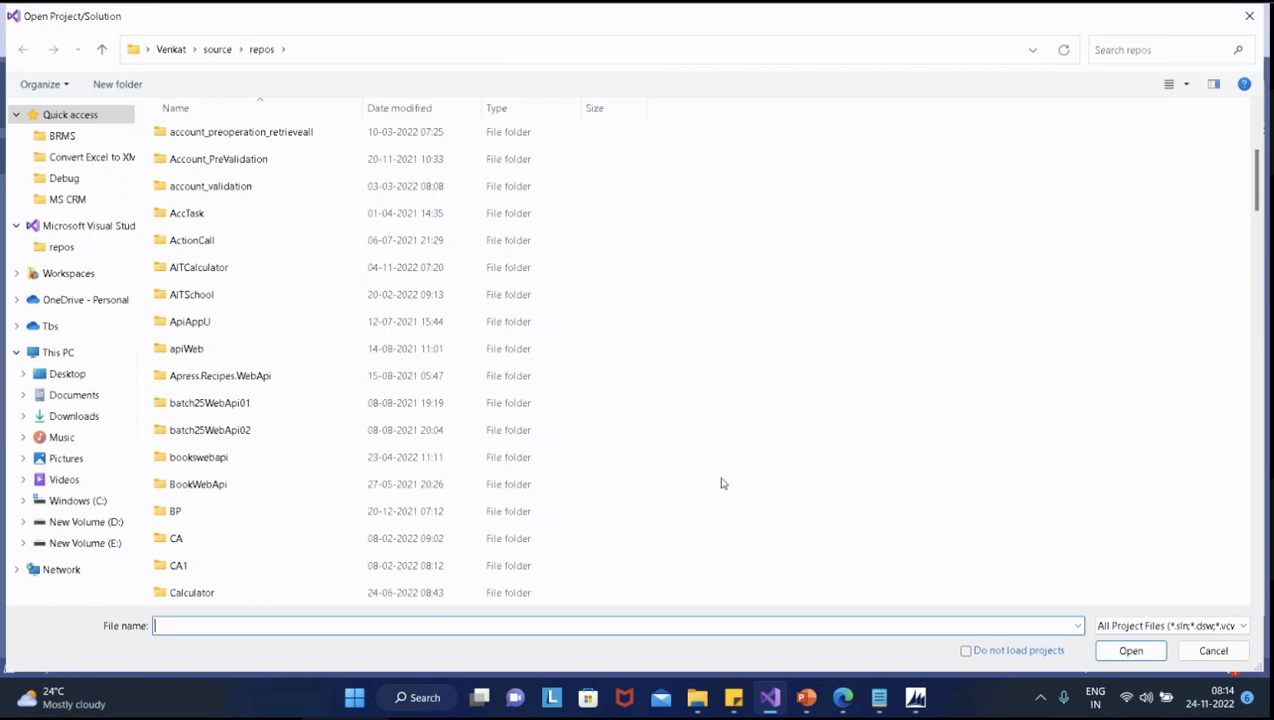
scroll(754, 477, down, 3)
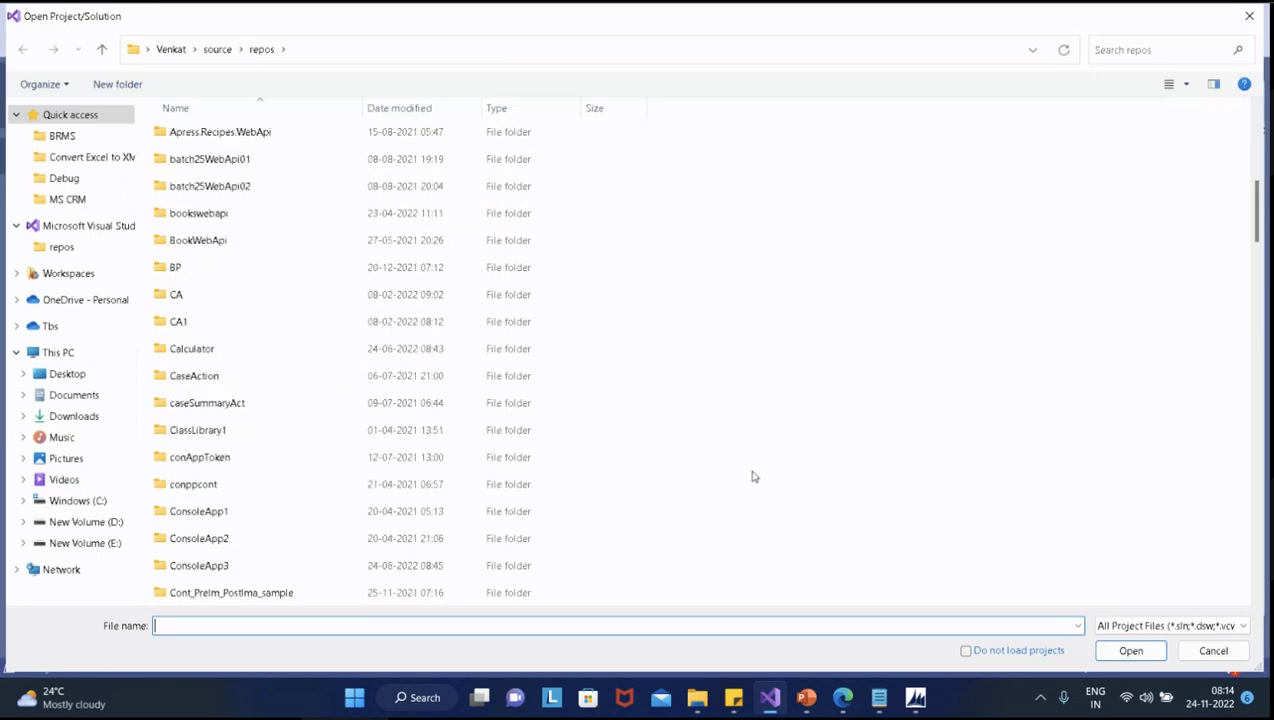
scroll(754, 477, down, 4)
click(219, 487)
key(i)
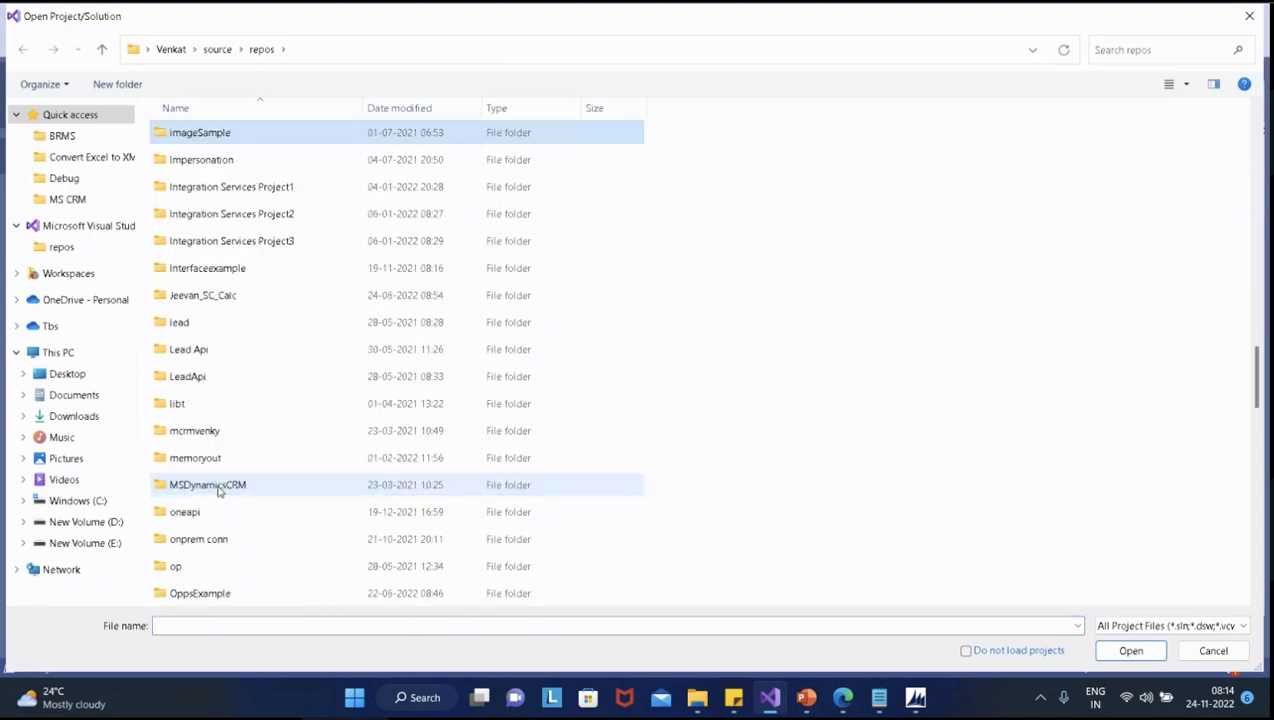
double_click(203, 160)
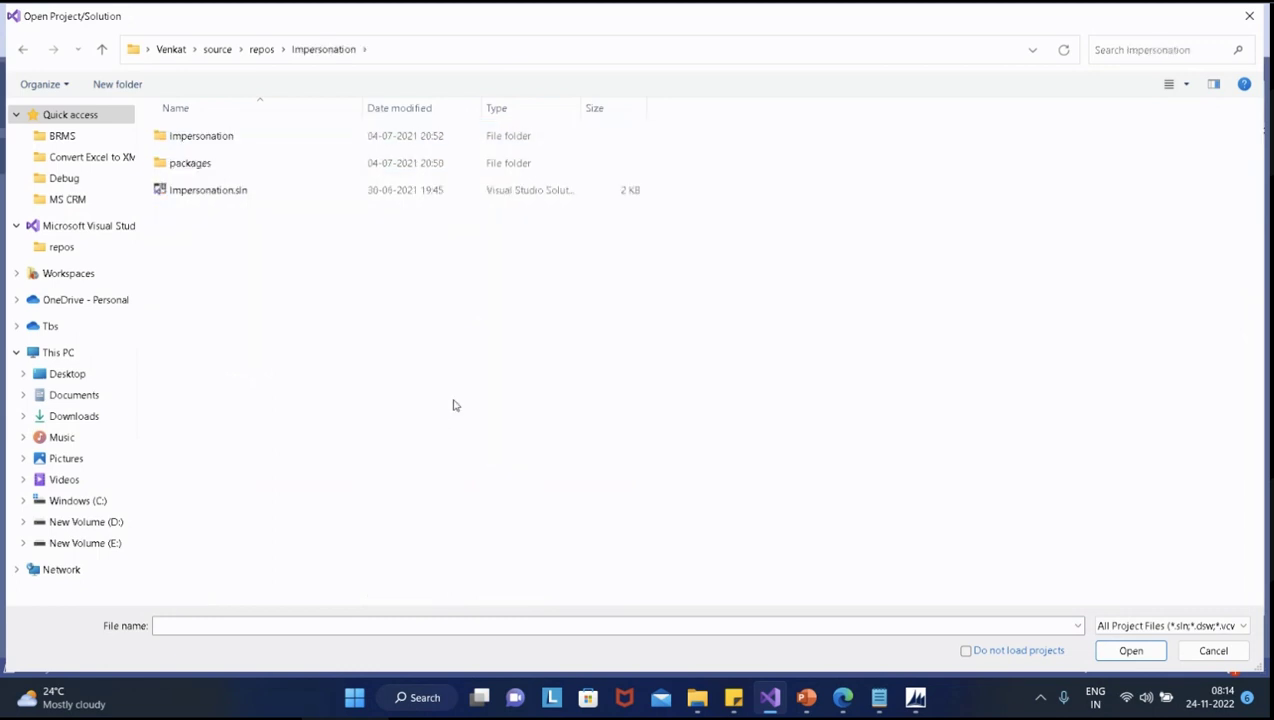
click(229, 191)
click(1137, 650)
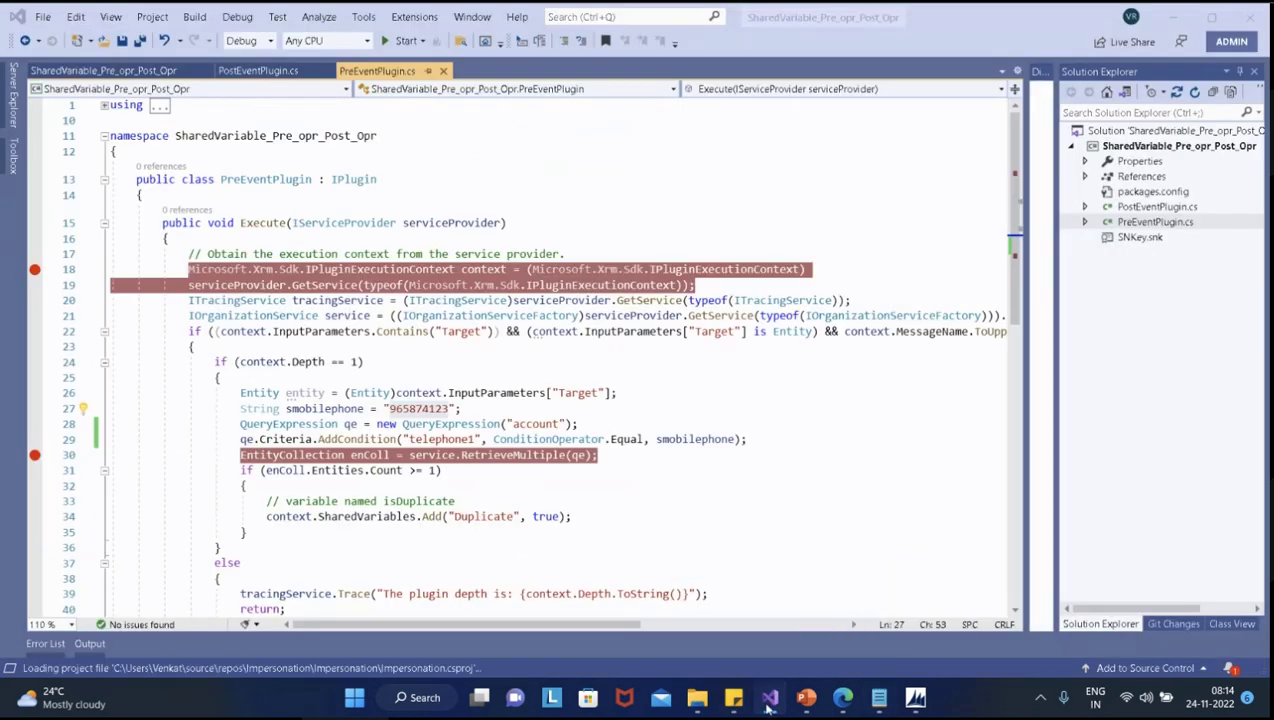
click(769, 700)
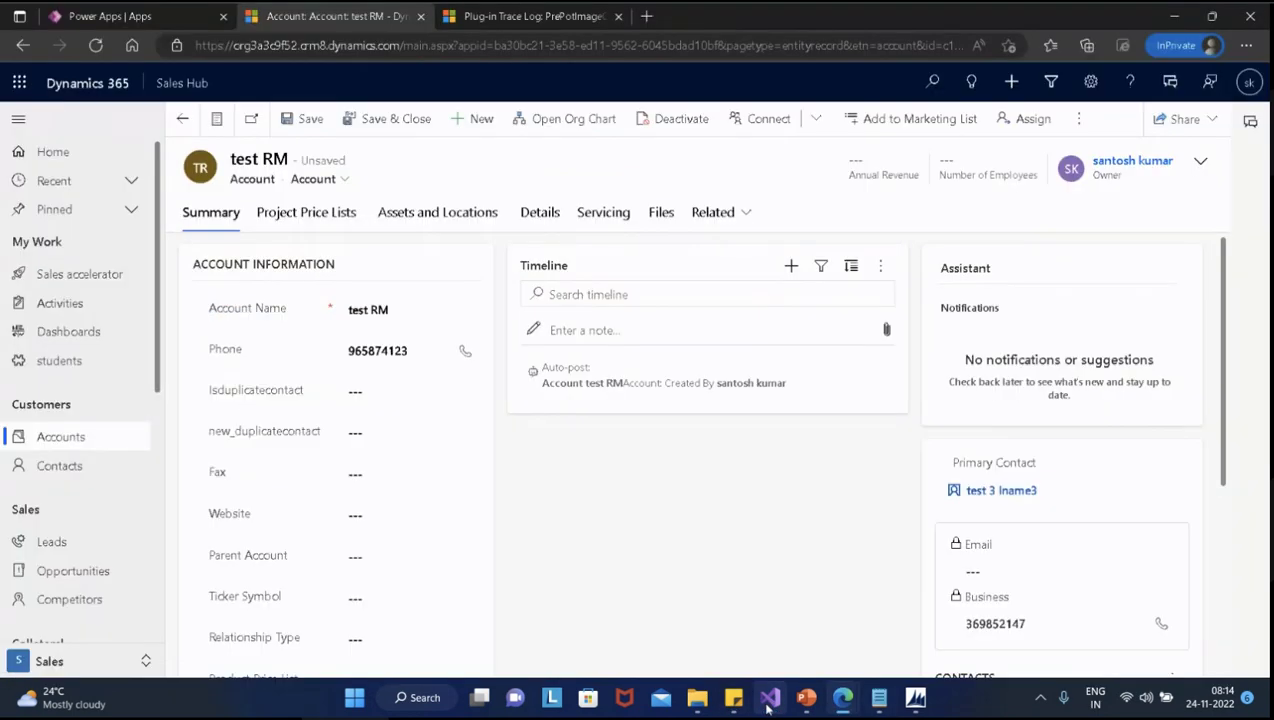
click(769, 700)
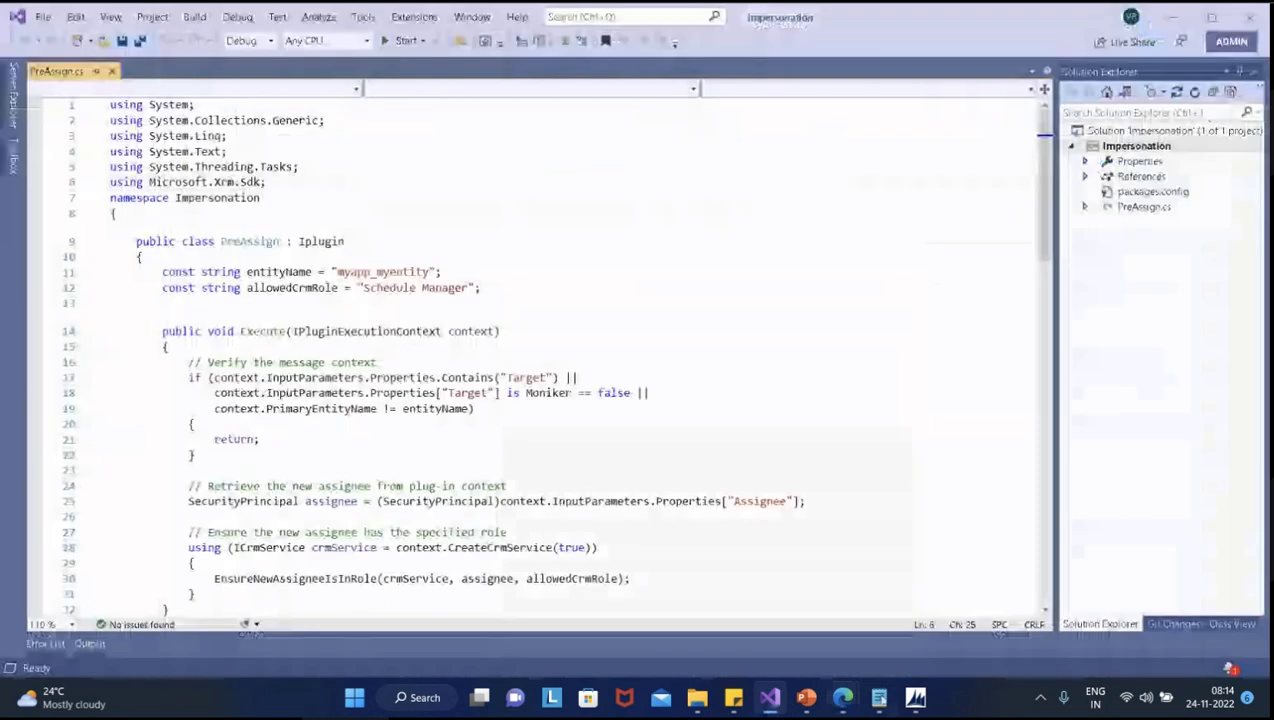
In the Notepad lab notes, add item 4 under the Day 18 labs: "Create a plugin with impersonating role to update or assign or share the record"
key(alt+Tab)
click(876, 486)
key(Return)
text(4)
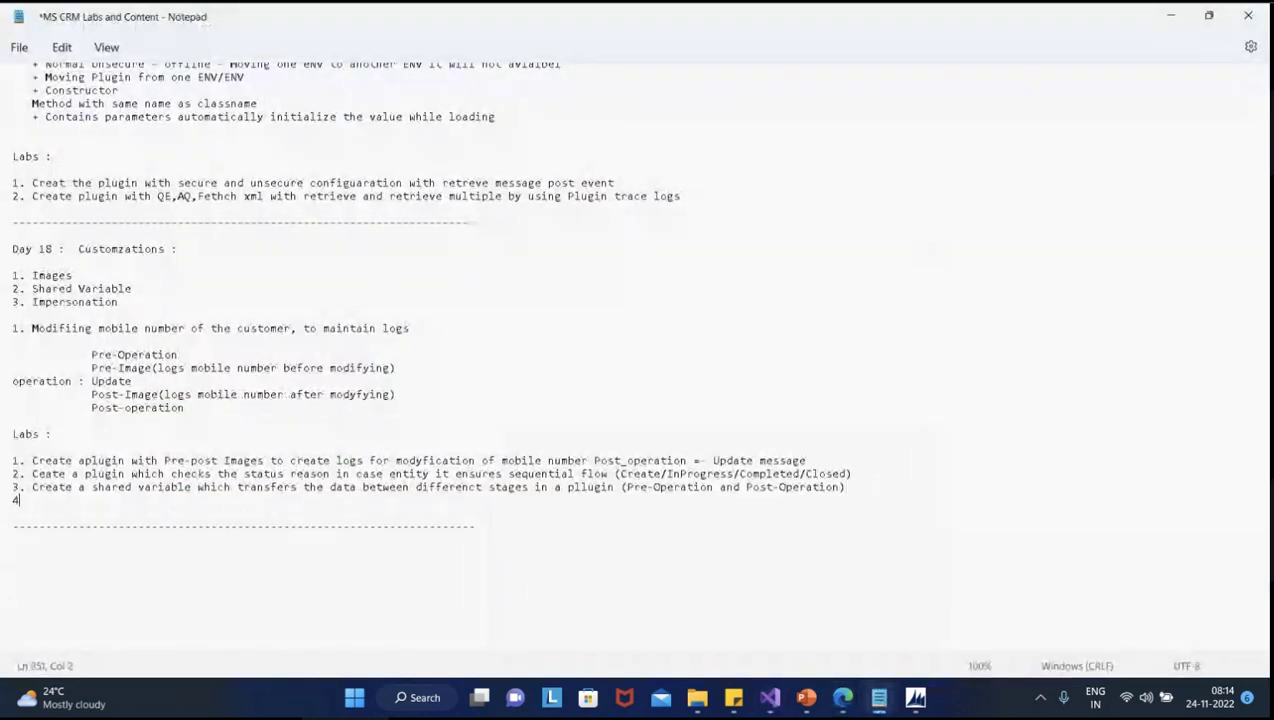
text(. Create )
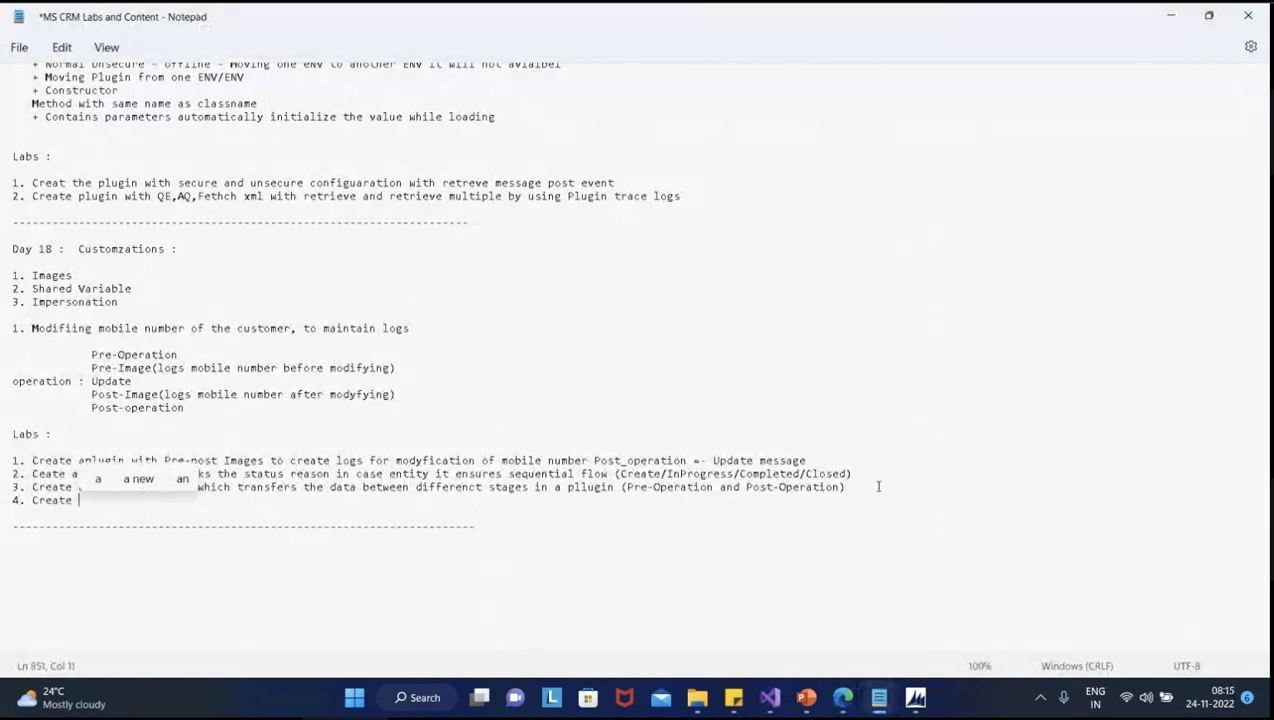
text(a plugin )
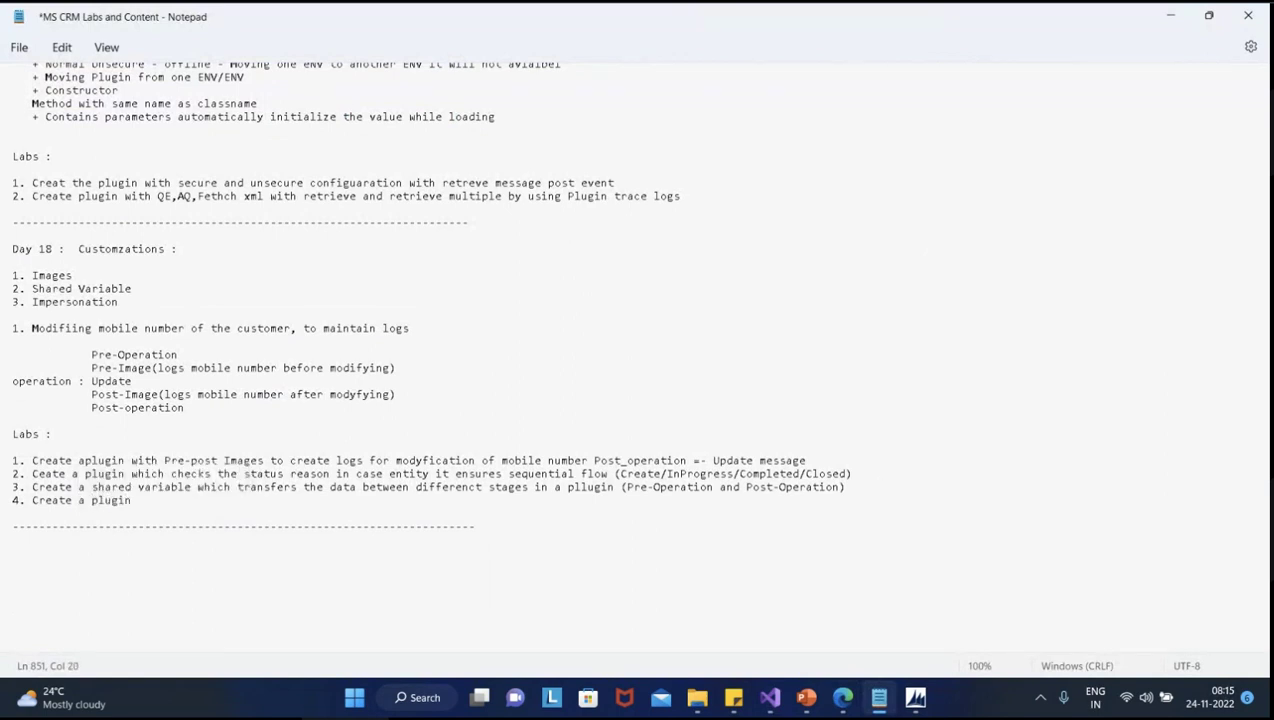
text(with impersonating role )
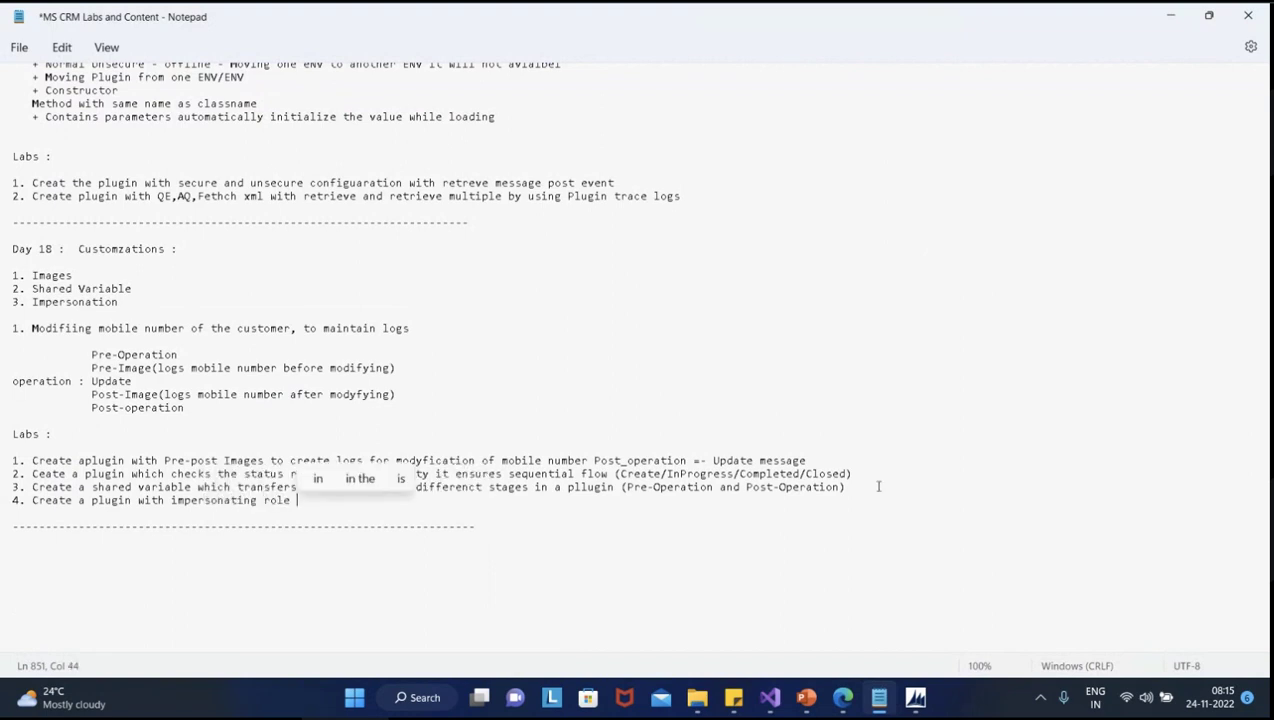
text(to upd)
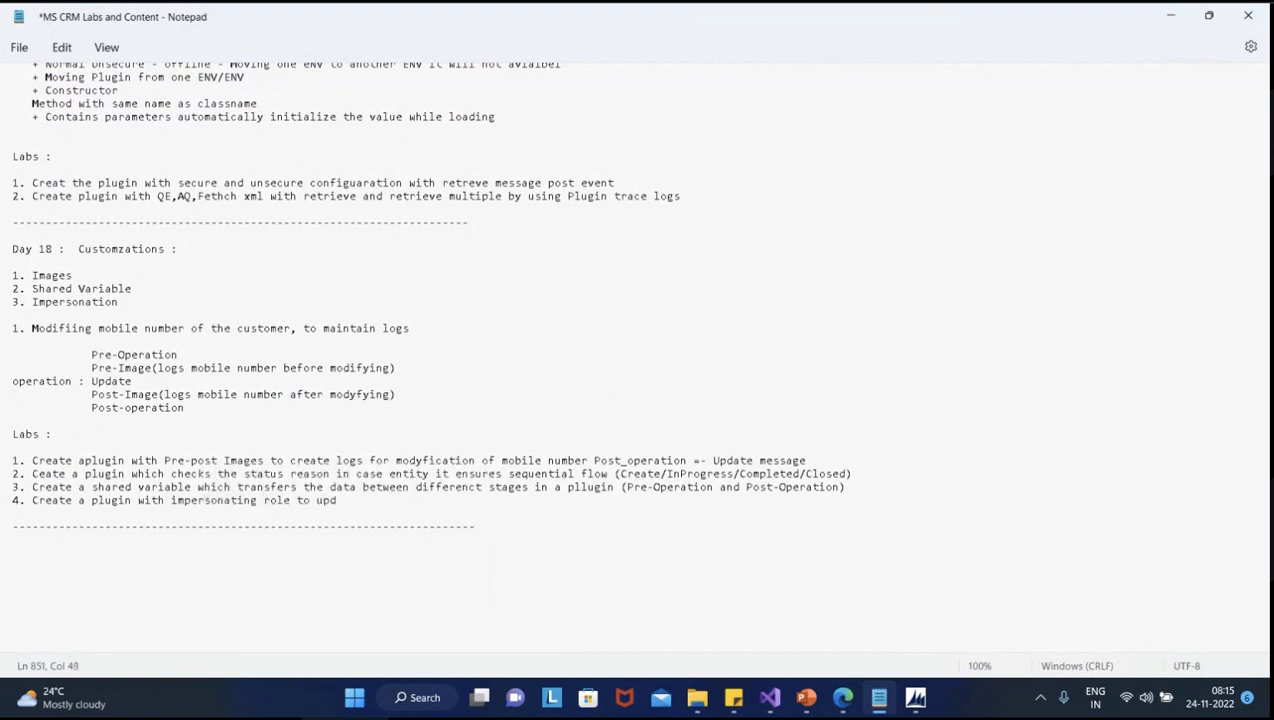
text(ate or assi)
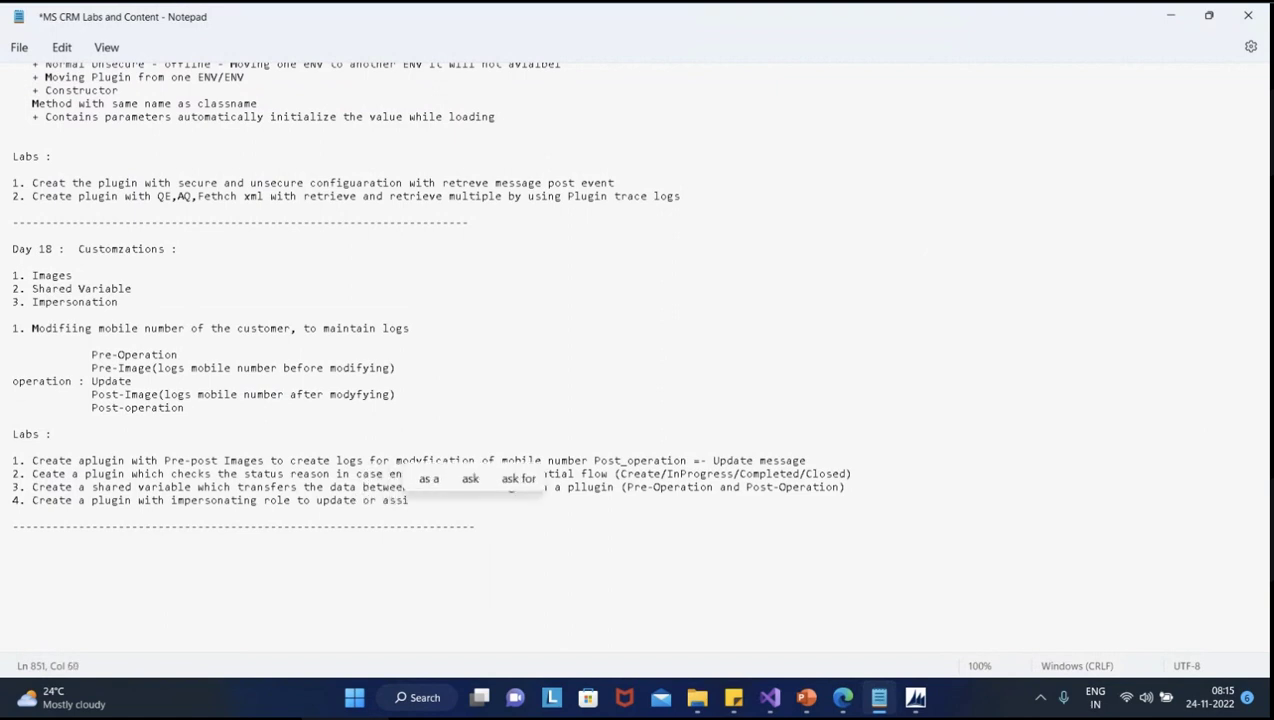
text(gn or s)
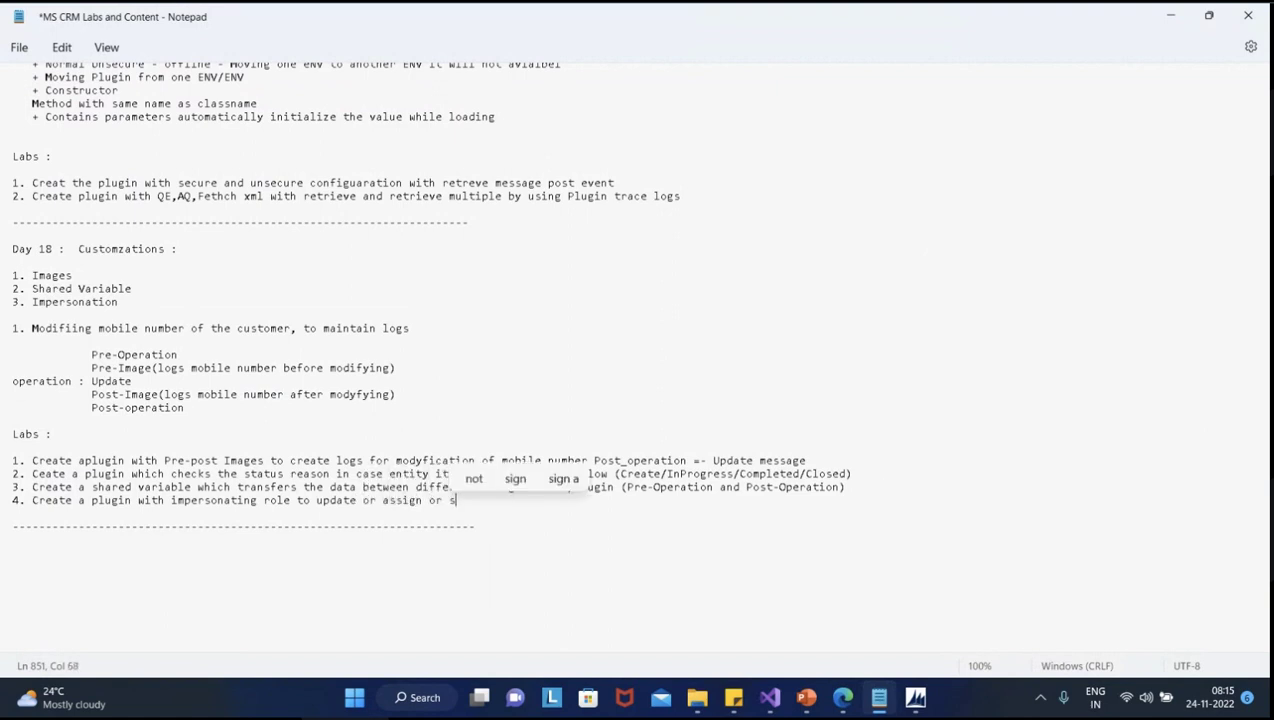
text(hare the )
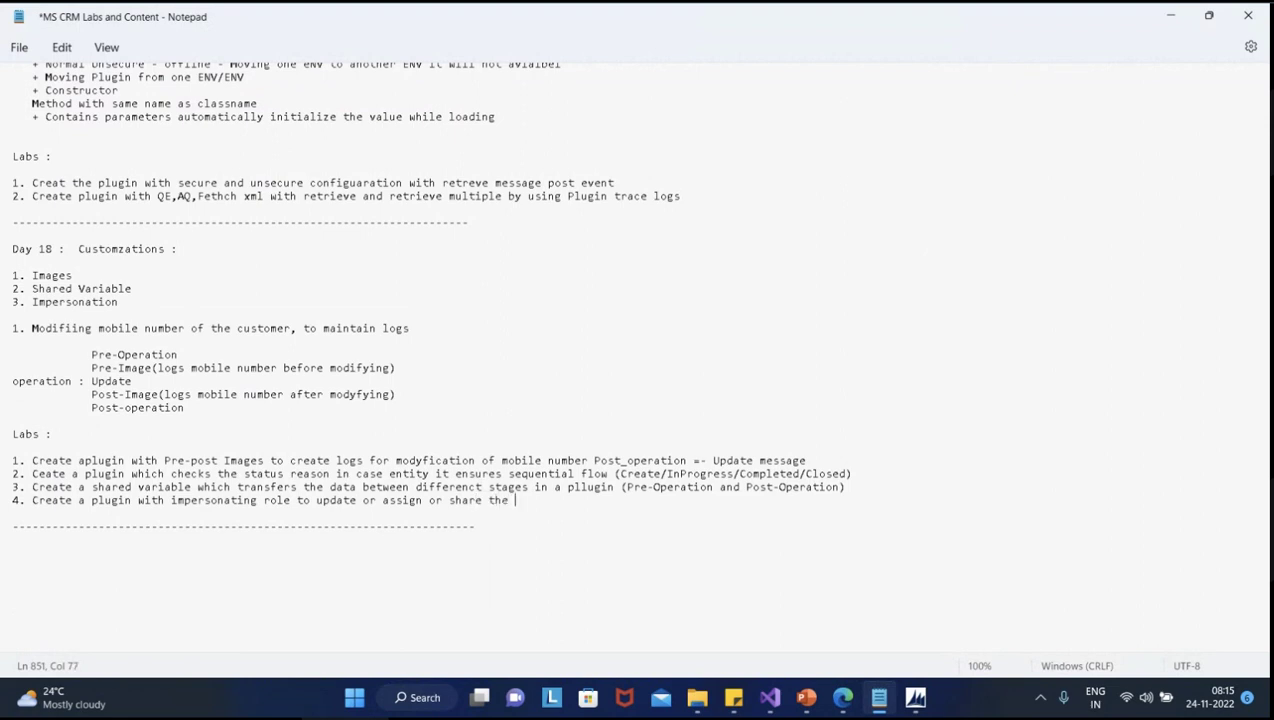
text(record)
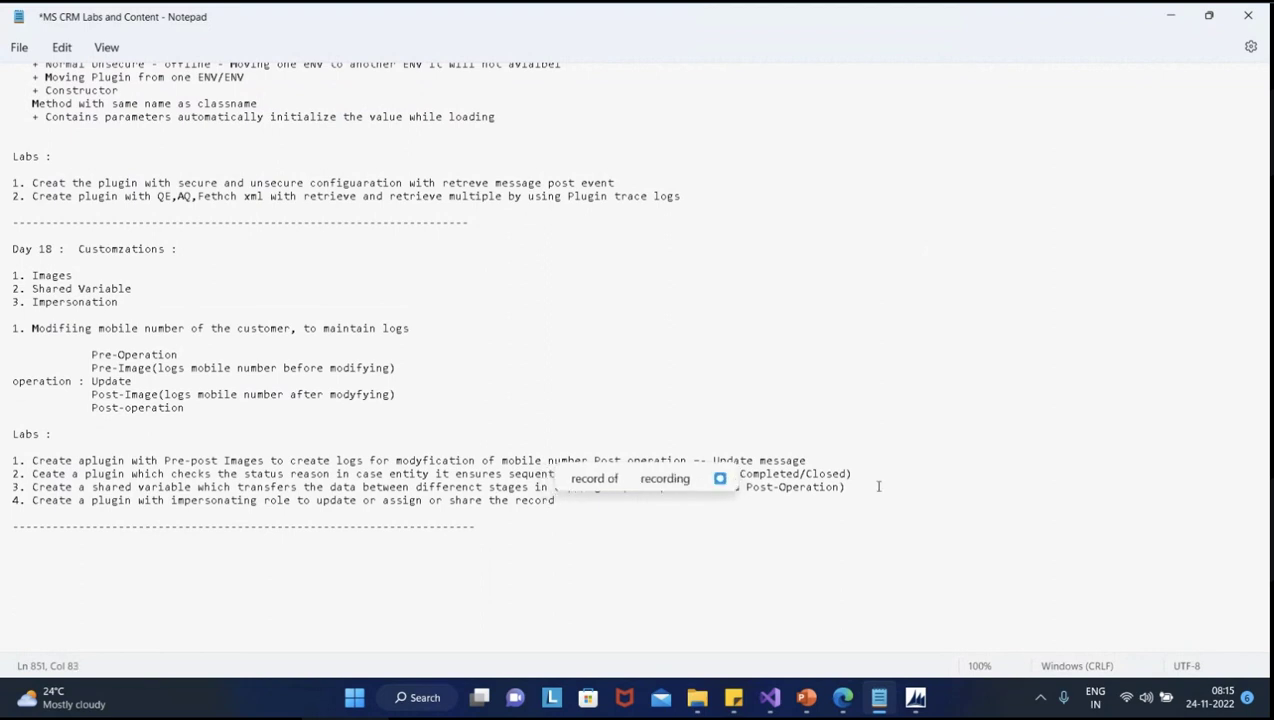
Return to Visual Studio and review the PreAssign.cs code, including the role check and its FetchXML query
click(1172, 20)
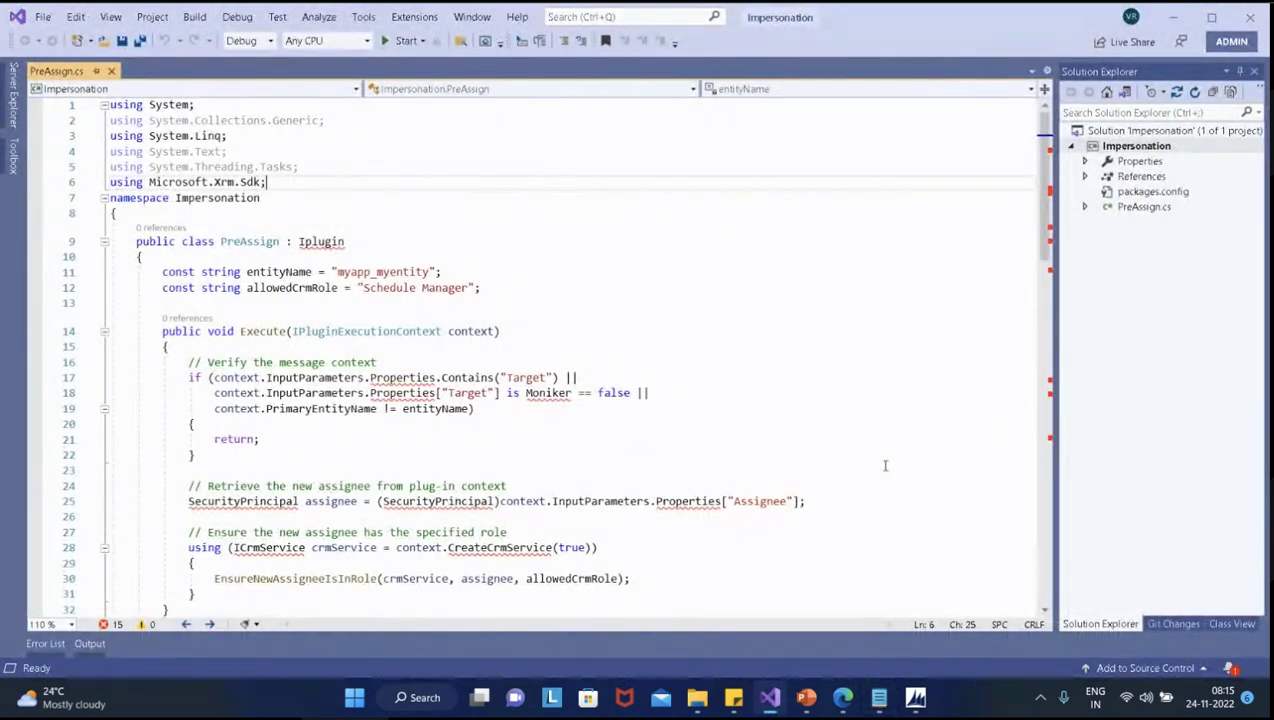
scroll(880, 466, down, 5)
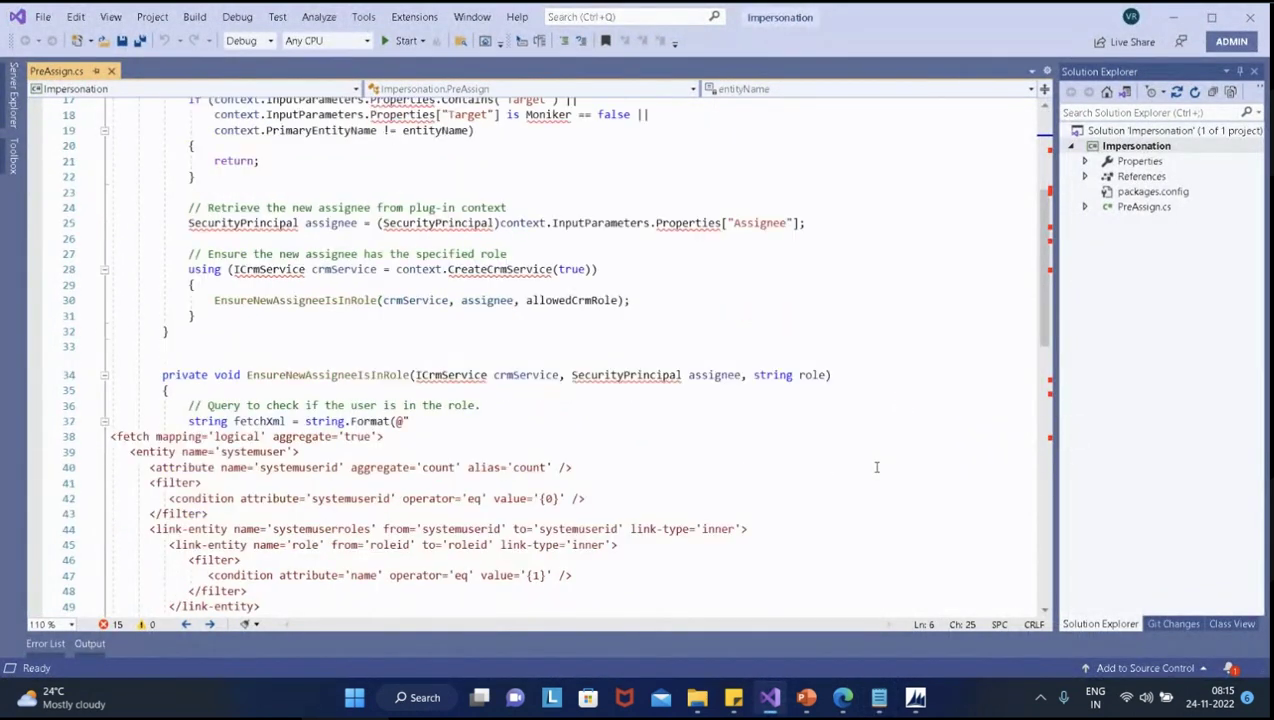
scroll(876, 467, down, 1)
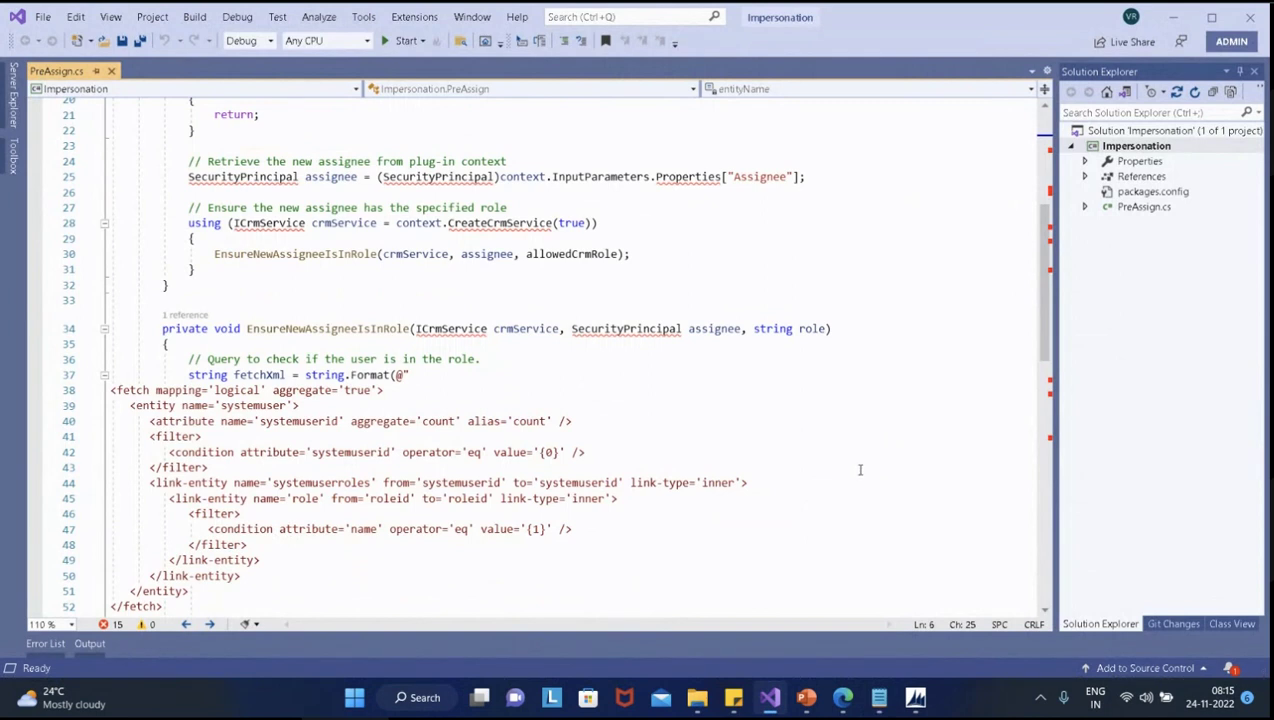
scroll(862, 475, up, 7)
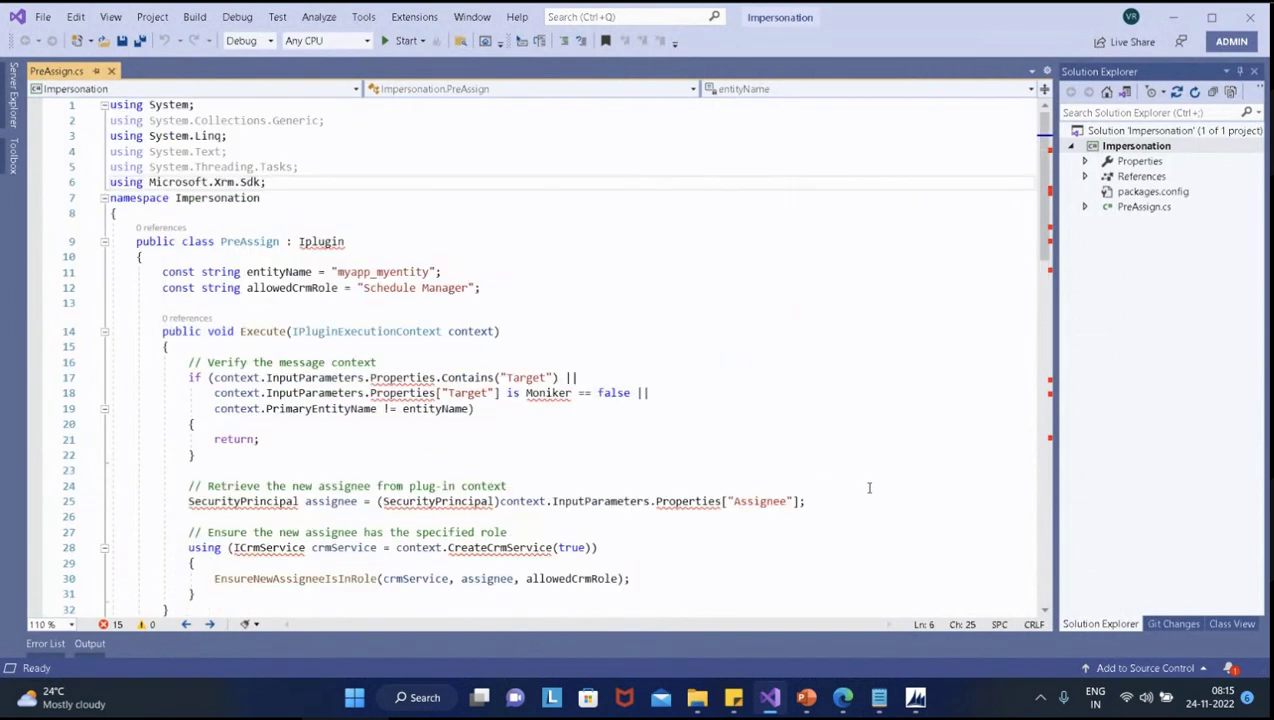
Look through the project folders in repos for another sample solution, and leave the selection without opening one
click(42, 17)
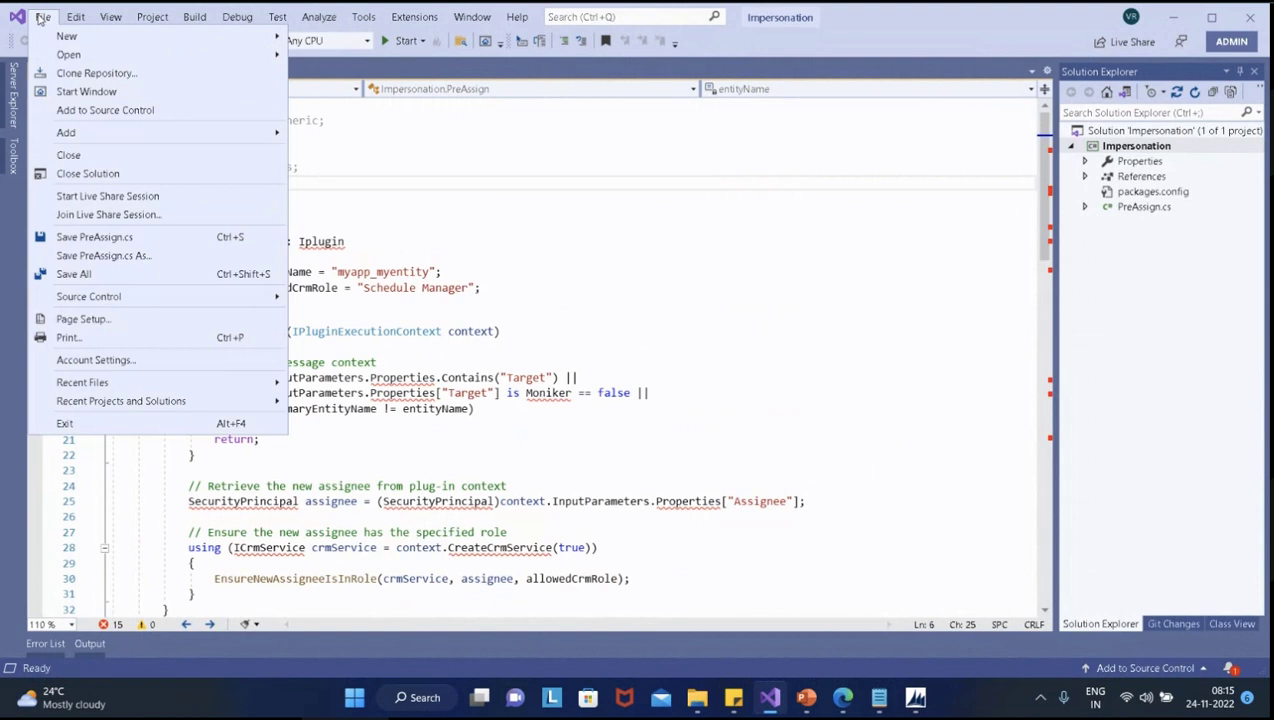
mouse_move(82, 62)
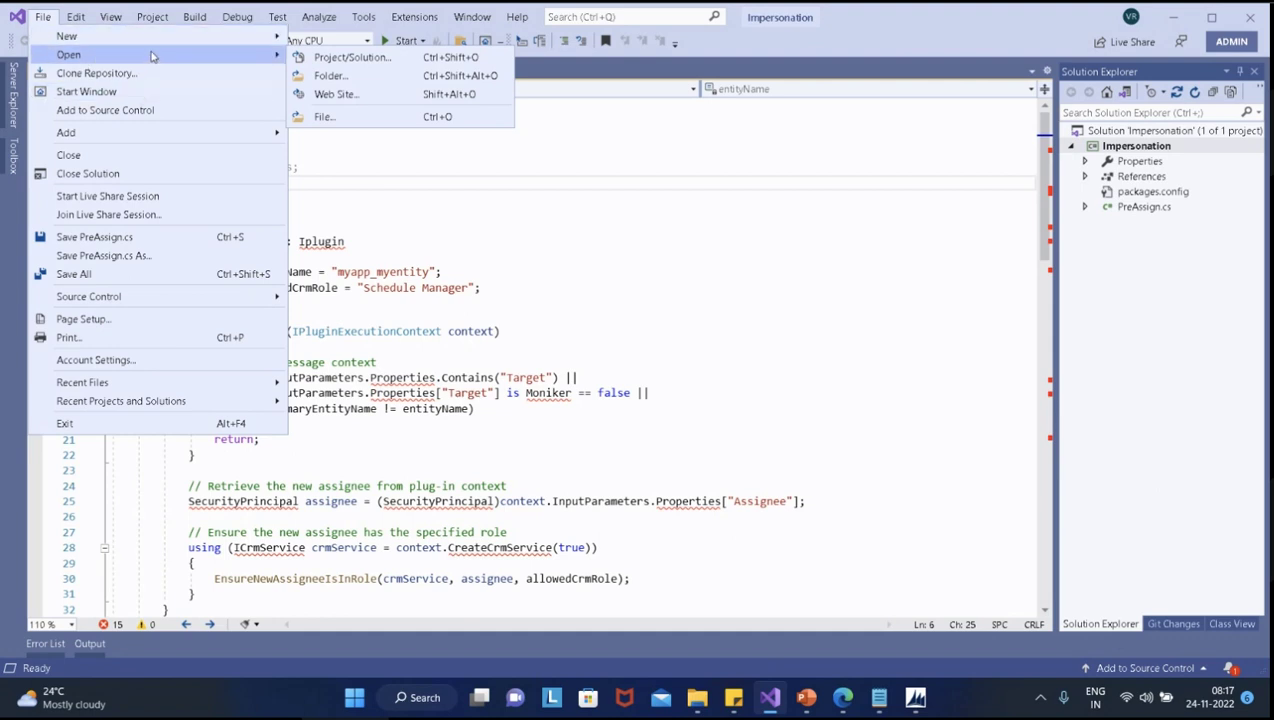
click(330, 75)
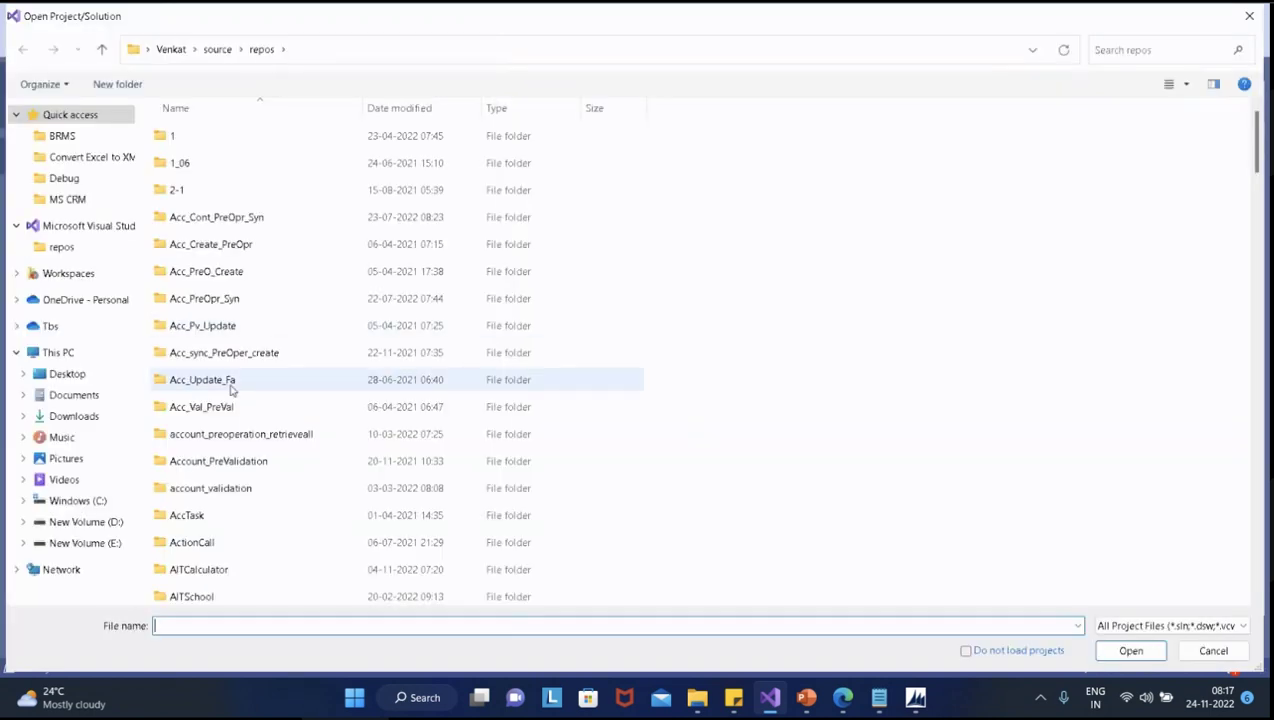
click(224, 439)
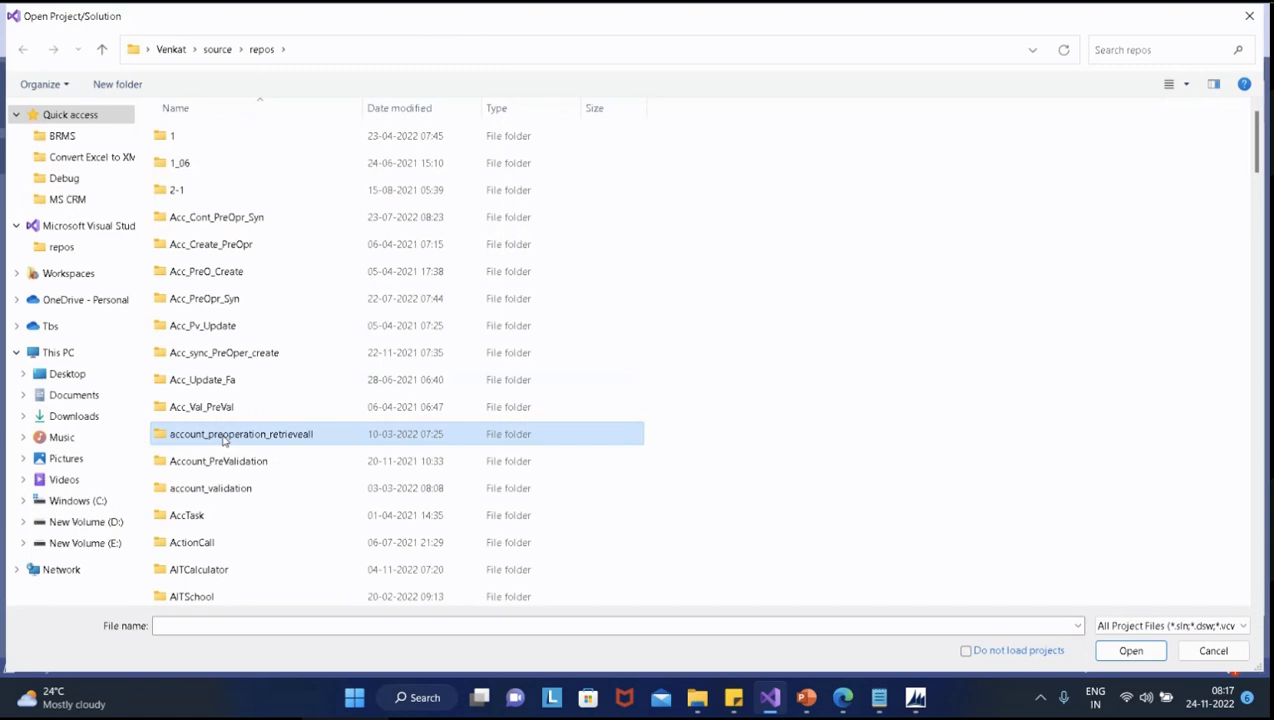
key(i)
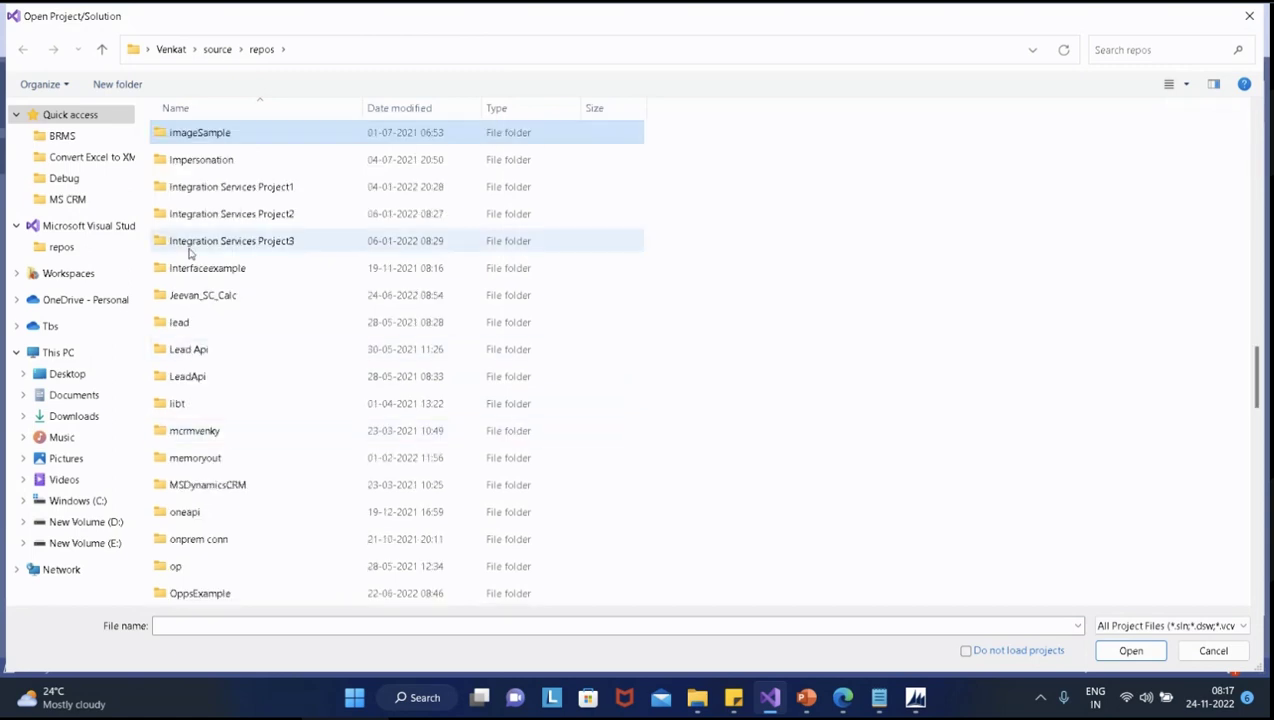
key(Down)
key(Down)
key(Down)
key(Down)
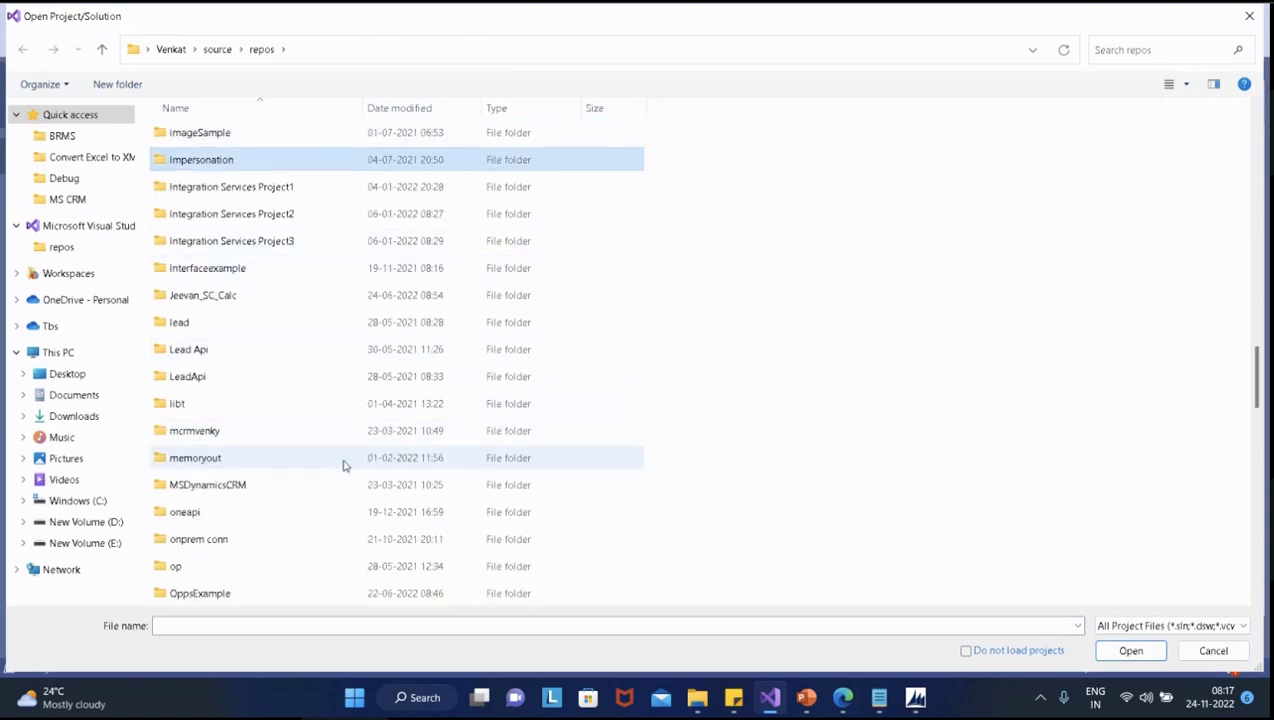
key(Down)
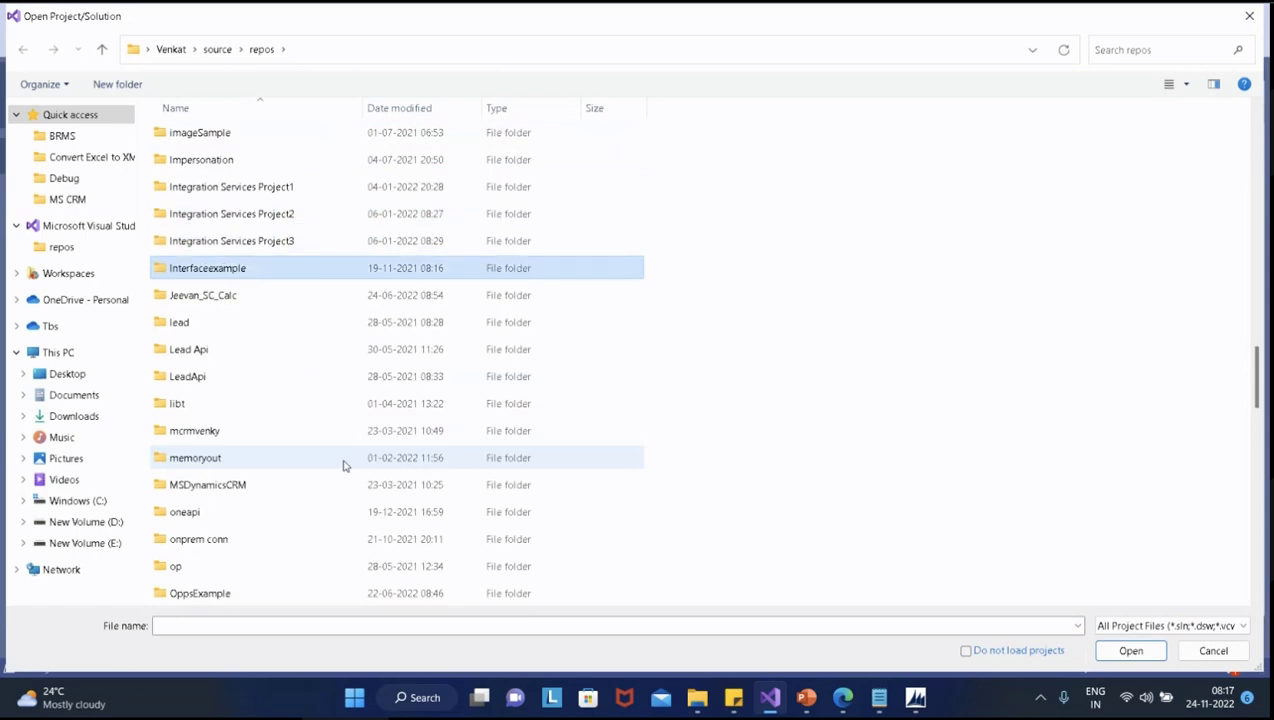
key(Page_Up)
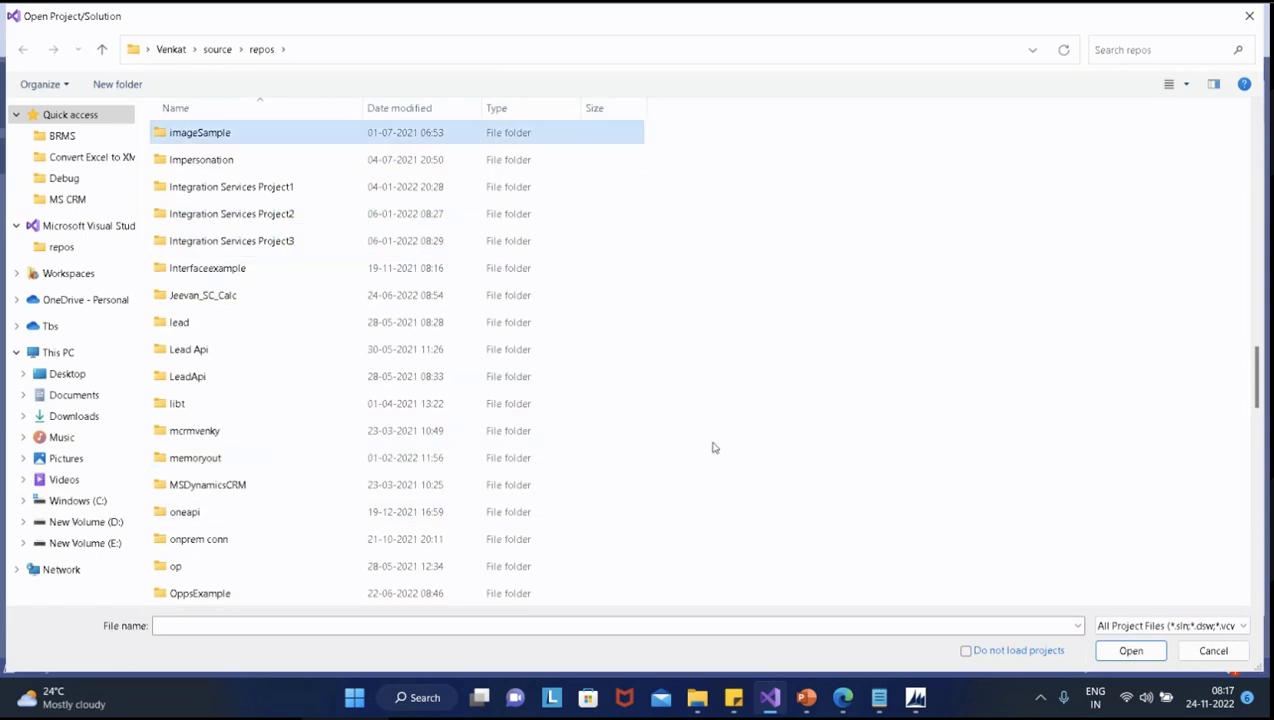
scroll(711, 447, down, 3)
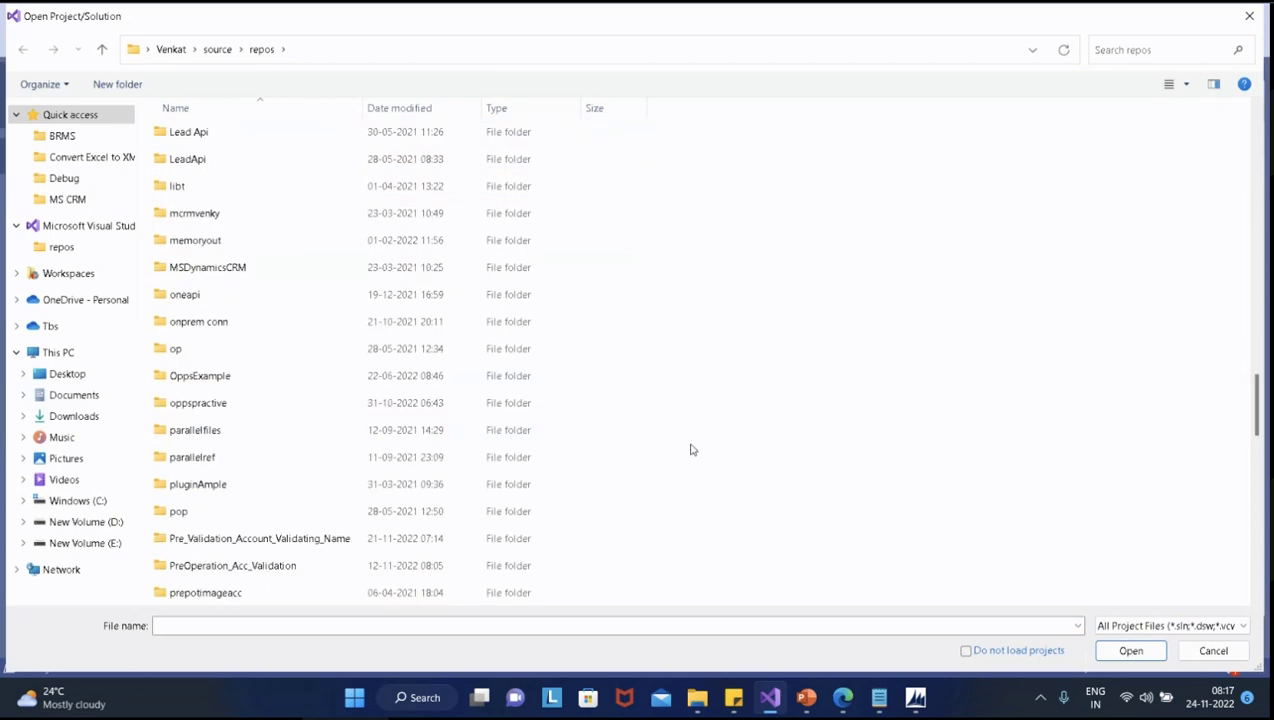
scroll(690, 450, down, 5)
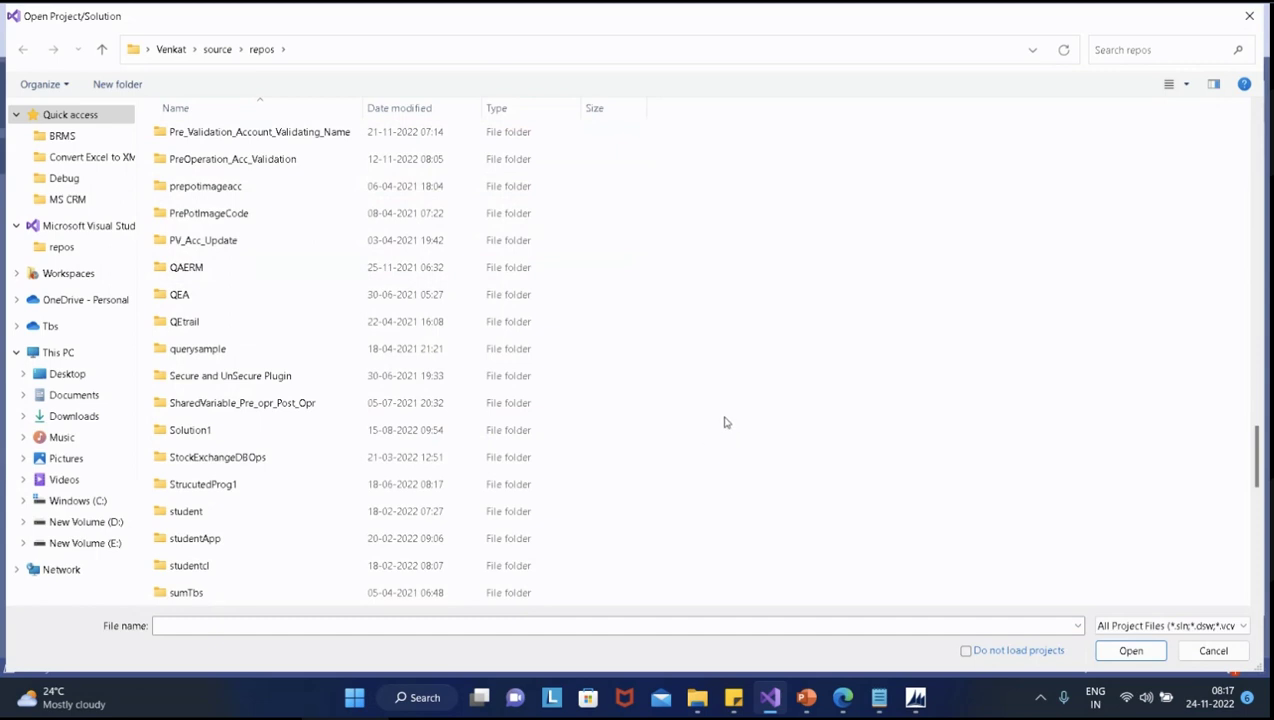
scroll(729, 426, down, 4)
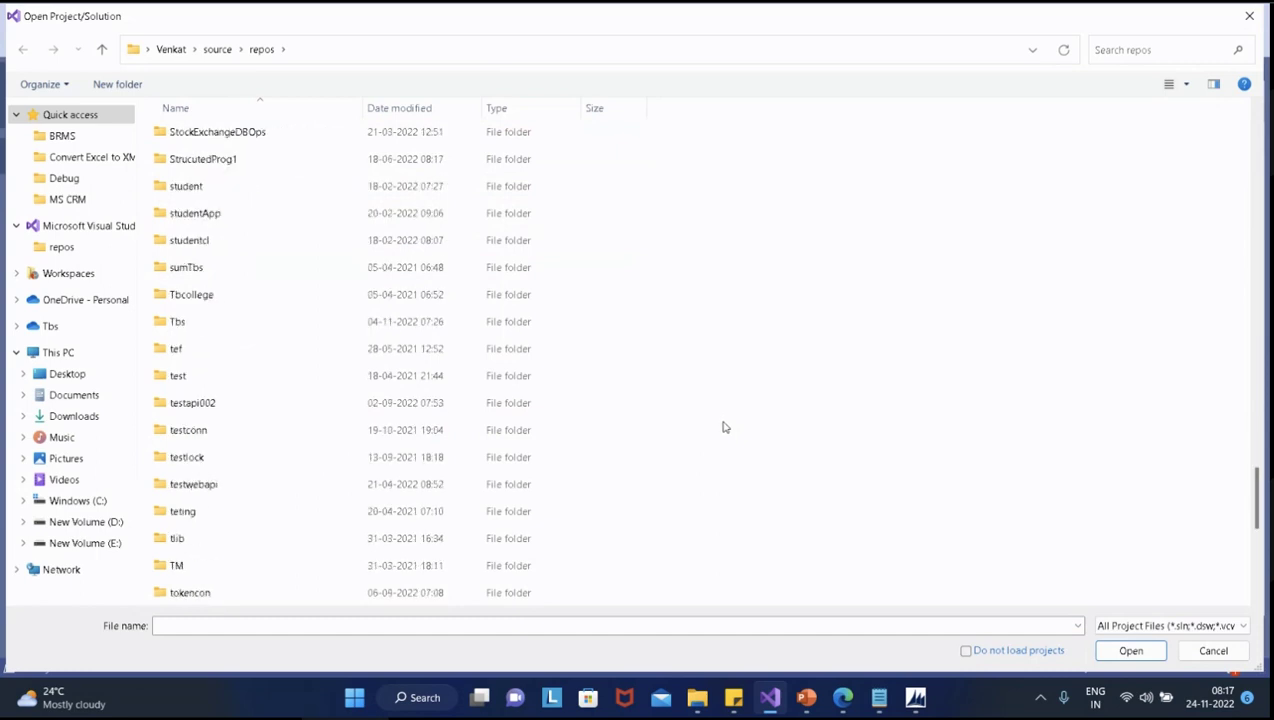
scroll(727, 426, down, 4)
scroll(725, 427, down, 2)
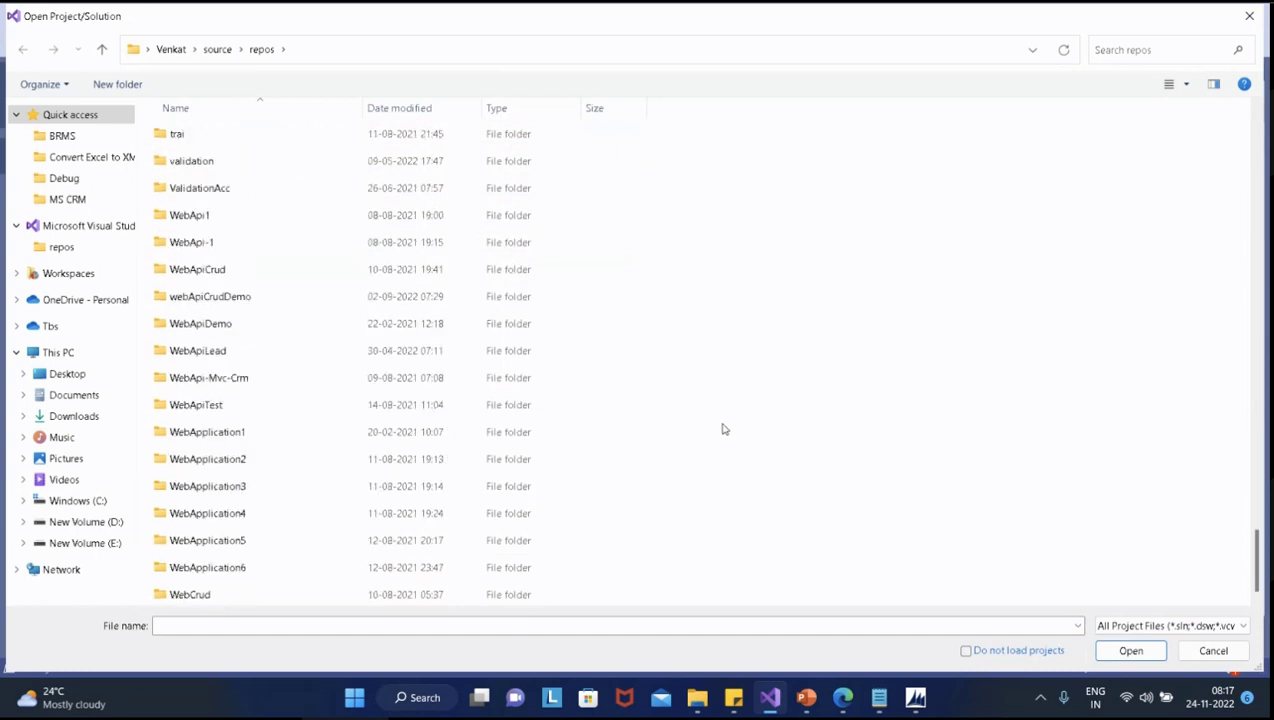
scroll(724, 428, up, 12)
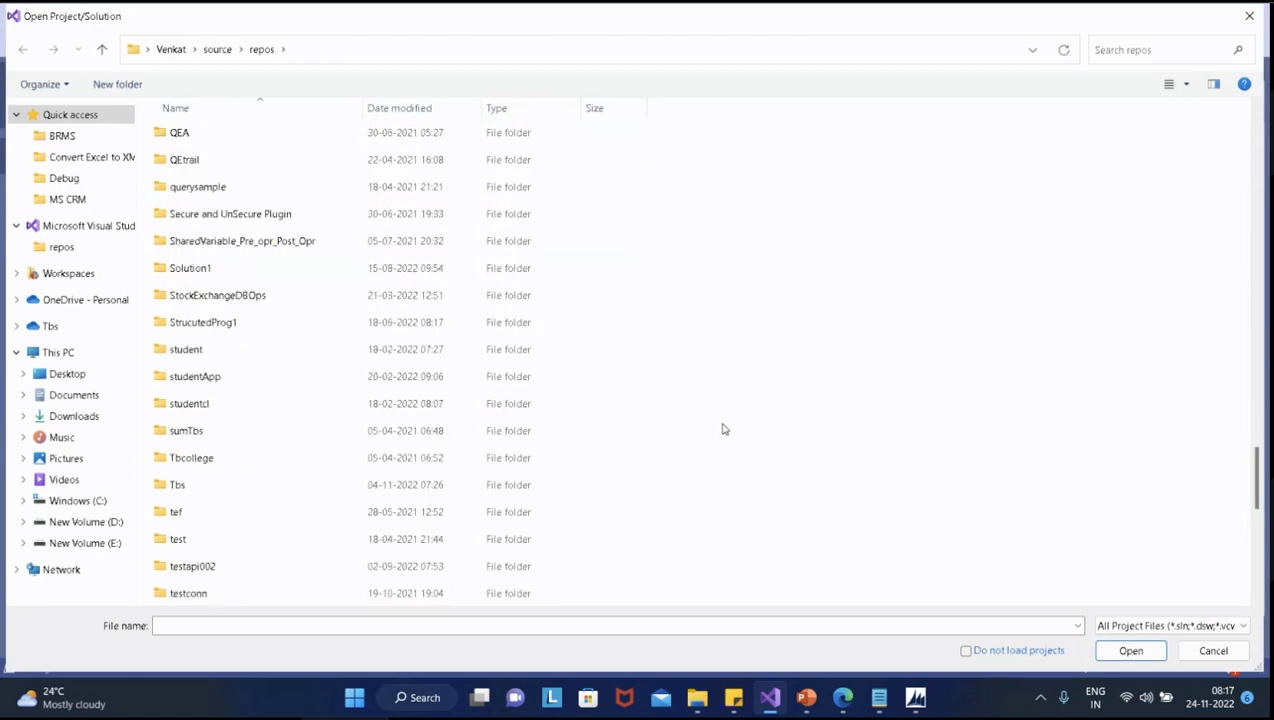
scroll(722, 430, up, 20)
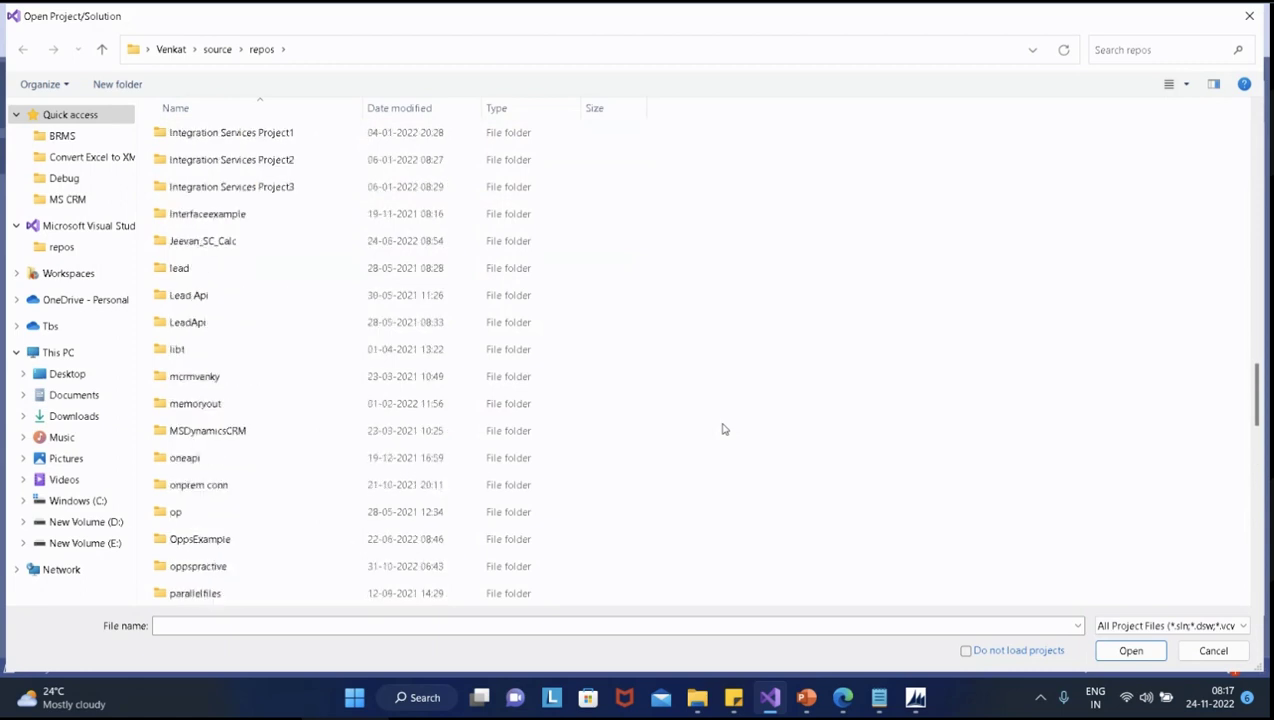
scroll(691, 400, up, 10)
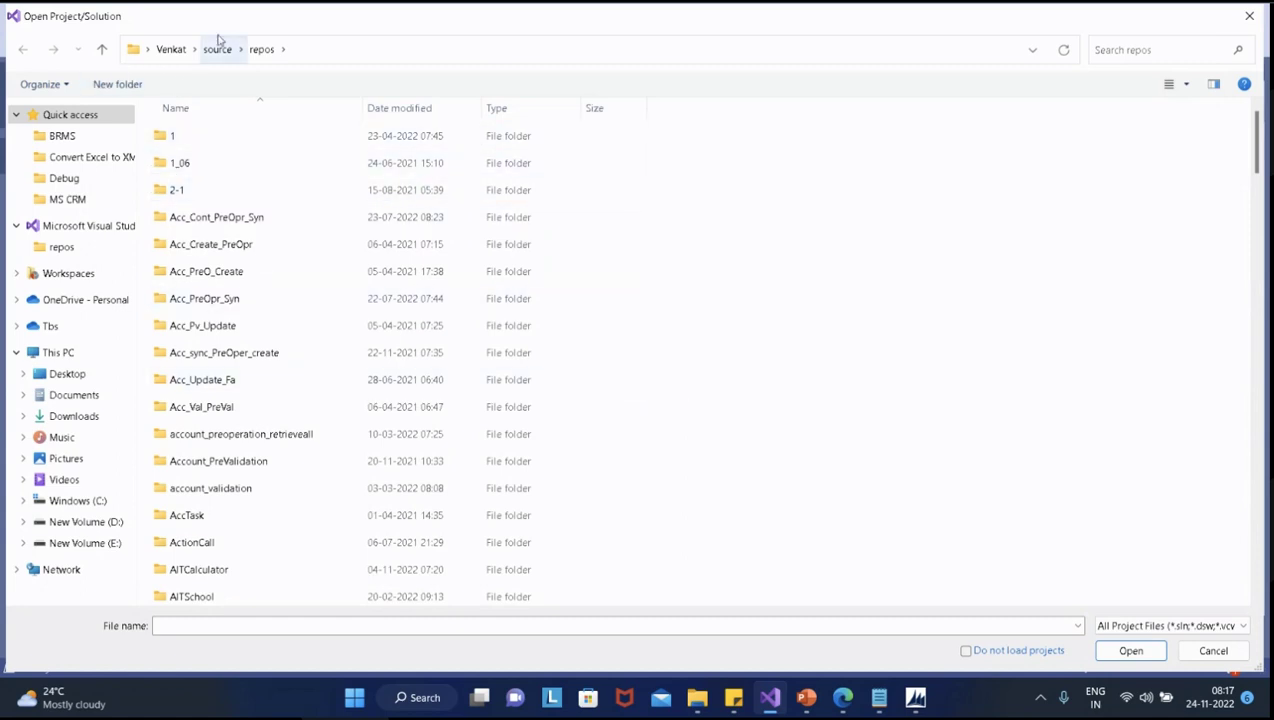
click(221, 328)
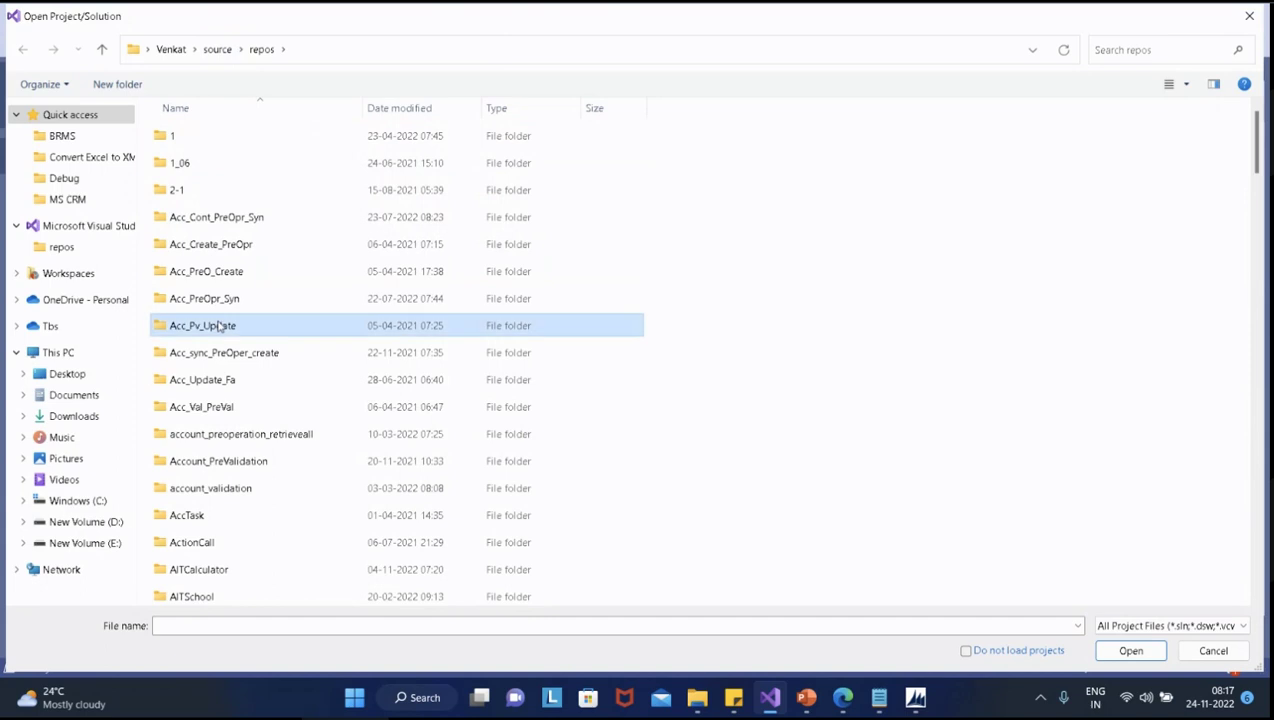
key(i)
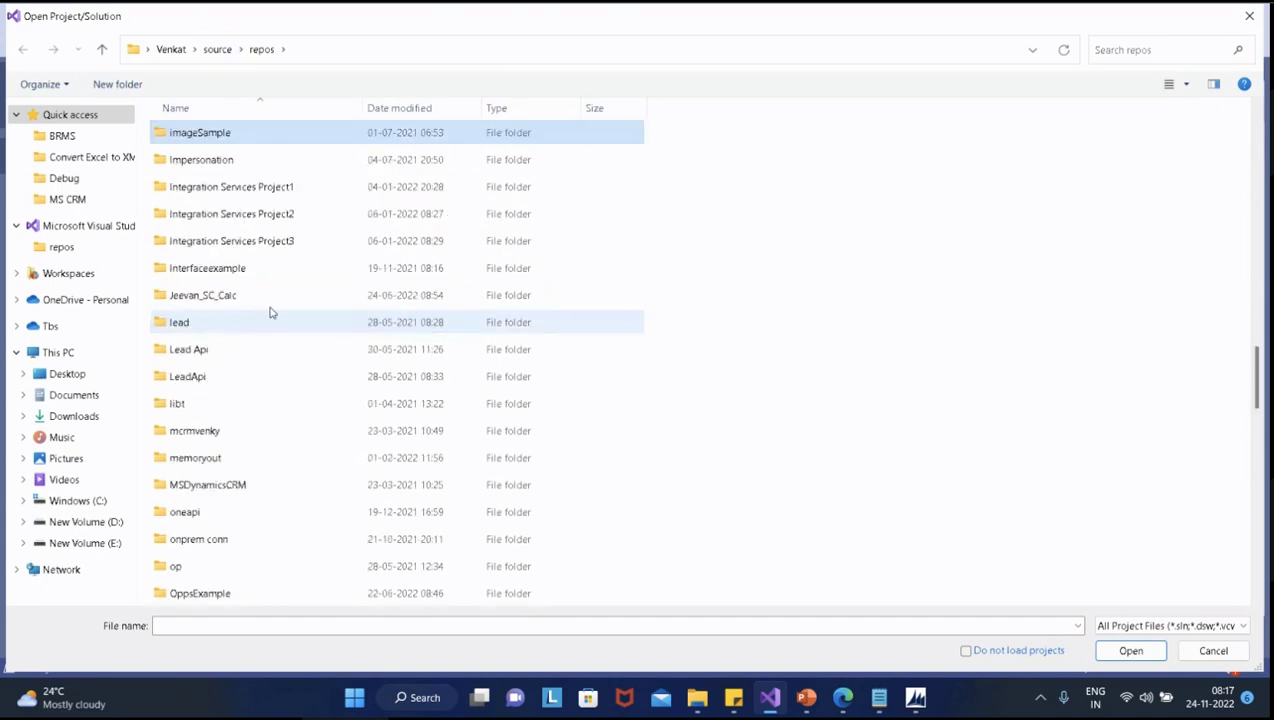
scroll(279, 317, down, 4)
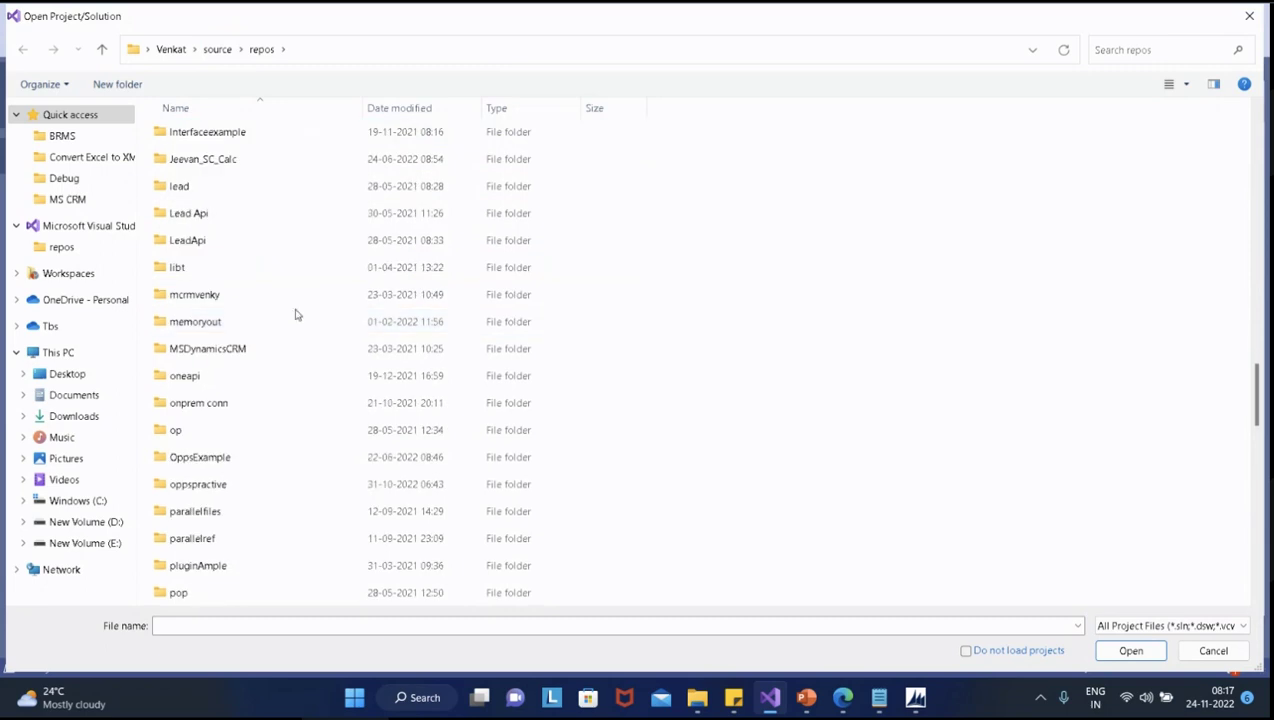
scroll(295, 315, down, 4)
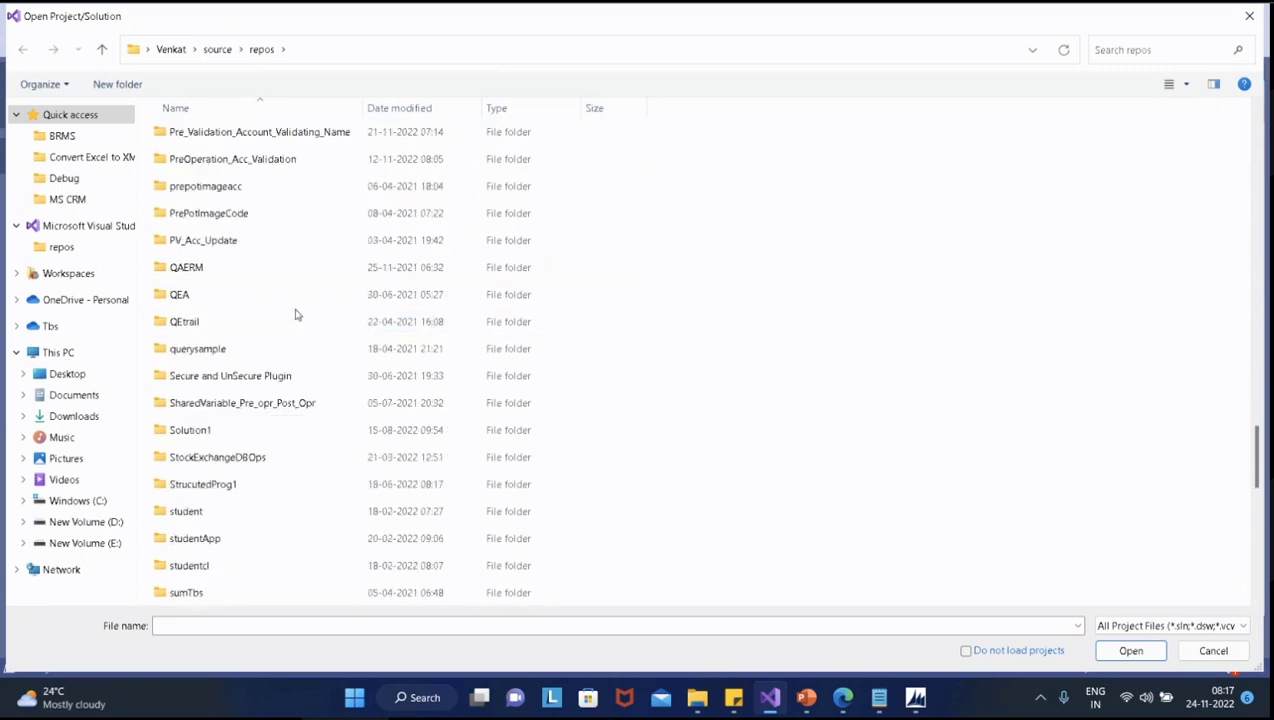
scroll(300, 313, down, 10)
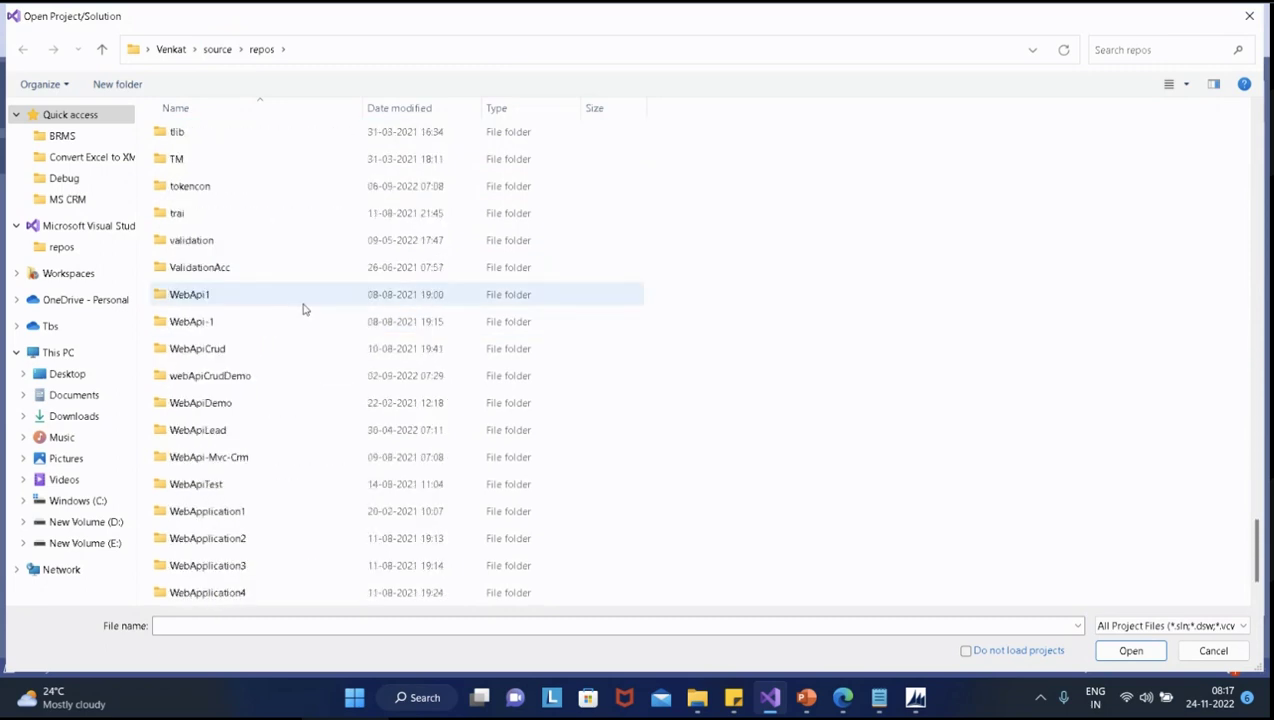
scroll(304, 312, up, 5)
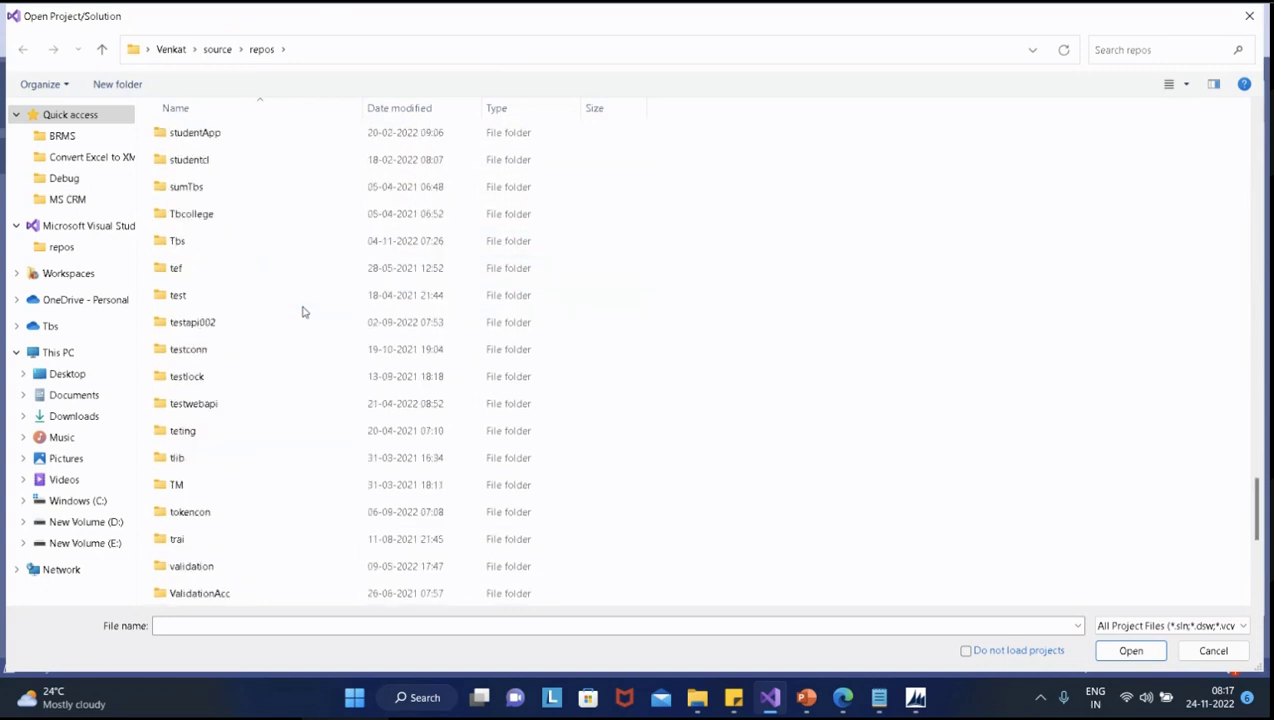
scroll(282, 280, up, 7)
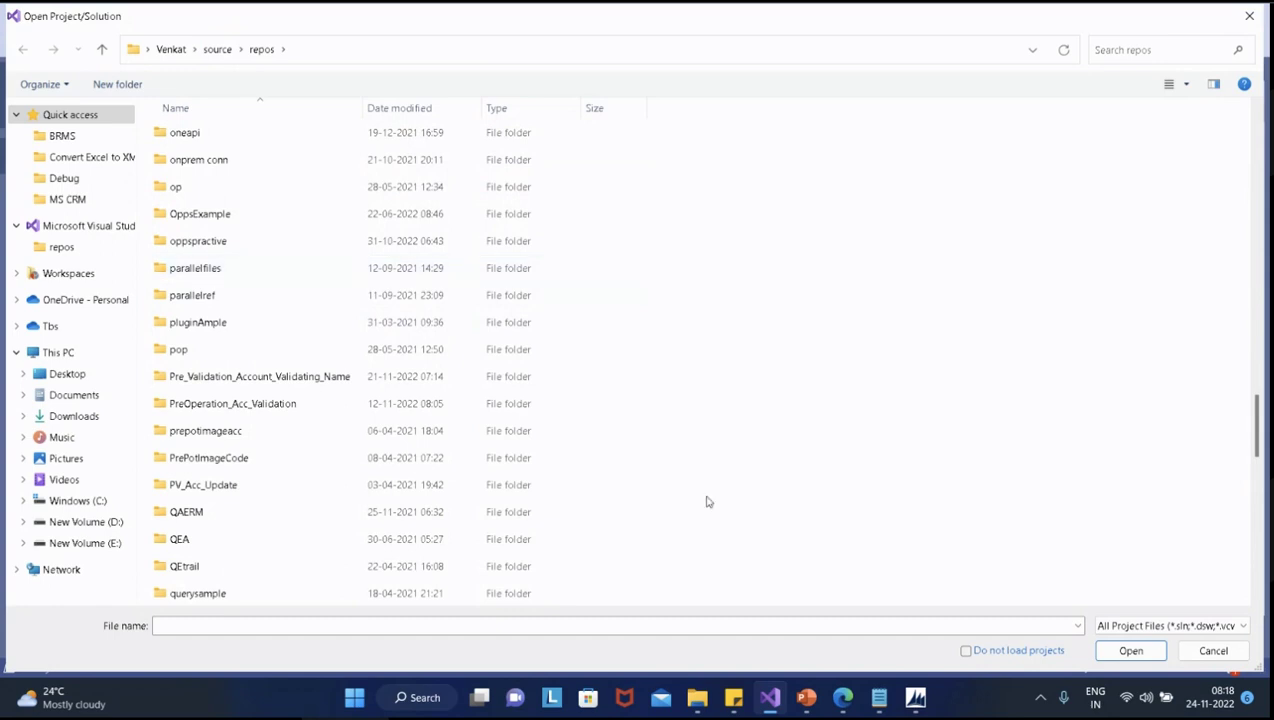
click(1195, 652)
Review the PreAssign.cs code from the FetchXML role query up to the class declaration, and inspect the error on Iplugin
scroll(826, 472, down, 15)
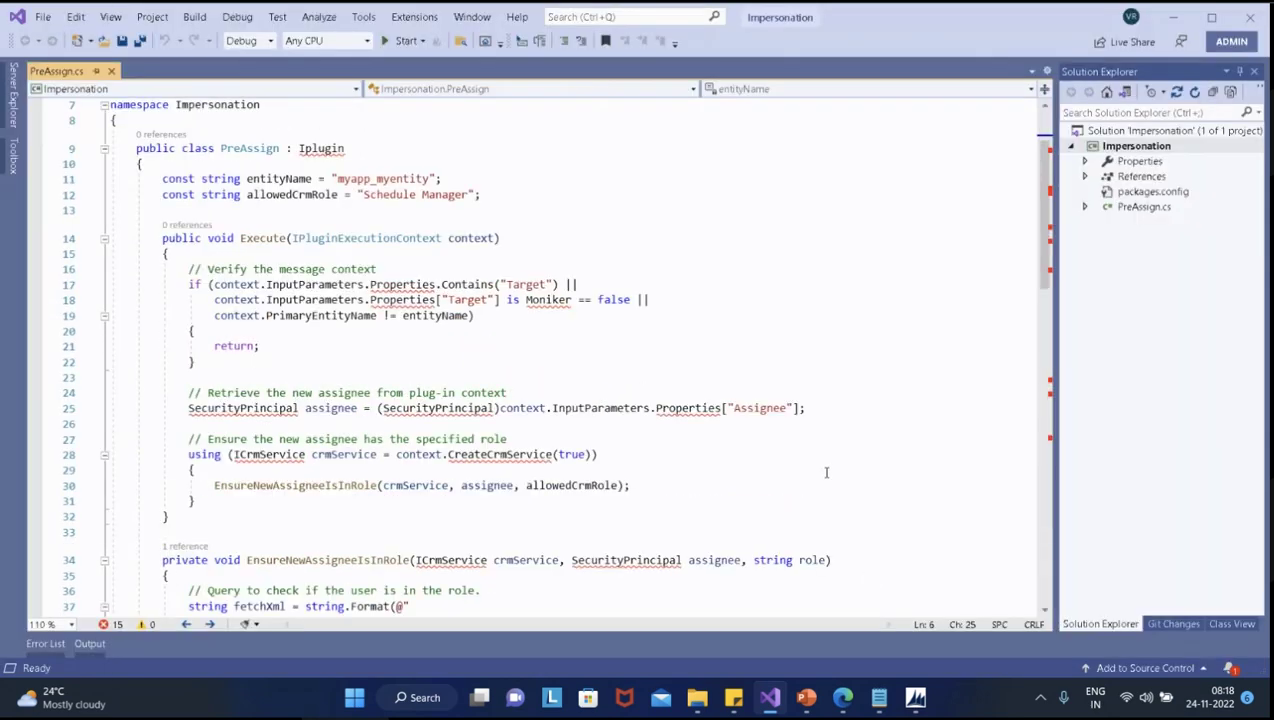
scroll(805, 519, up, 4)
scroll(805, 519, up, 1)
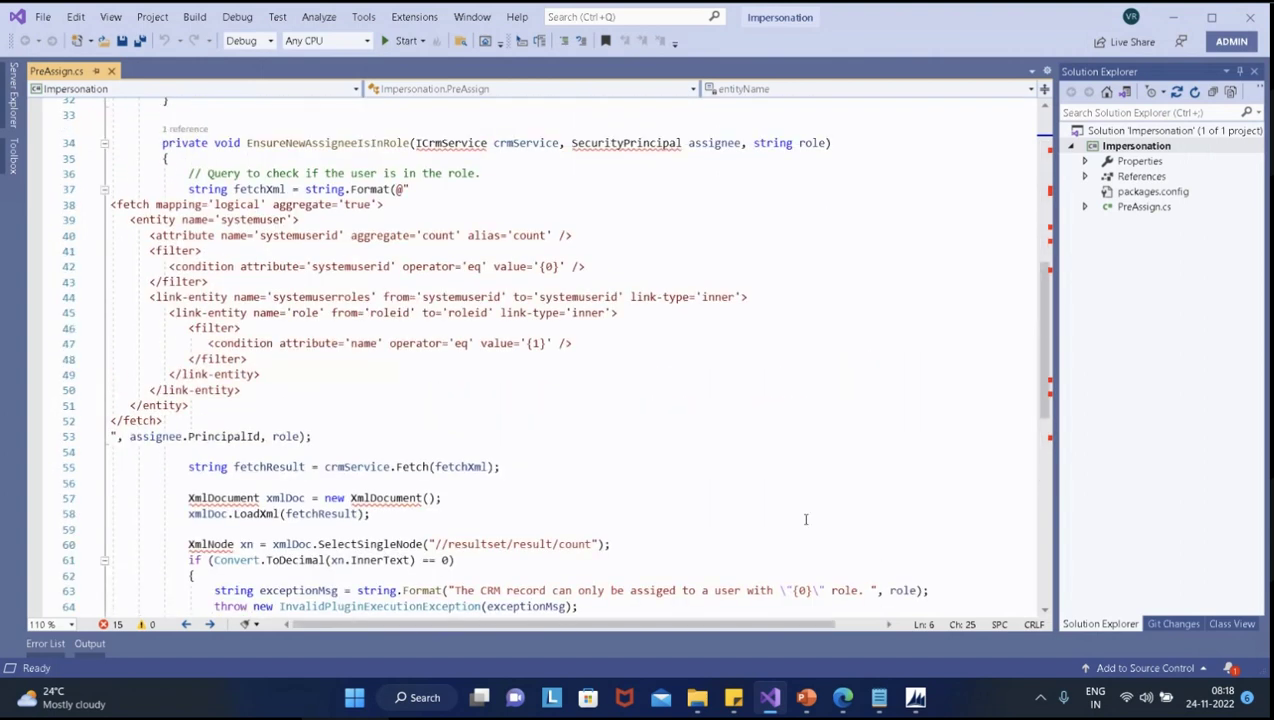
scroll(805, 519, up, 6)
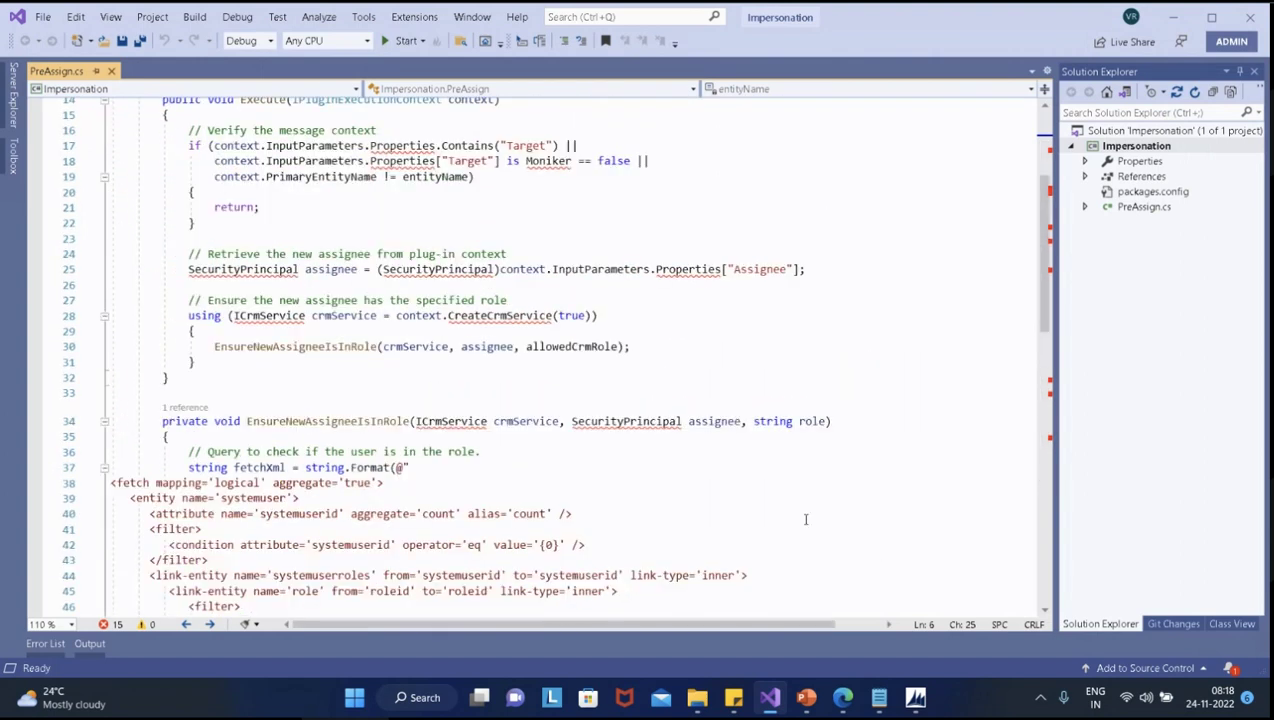
scroll(805, 519, down, 2)
scroll(805, 519, up, 7)
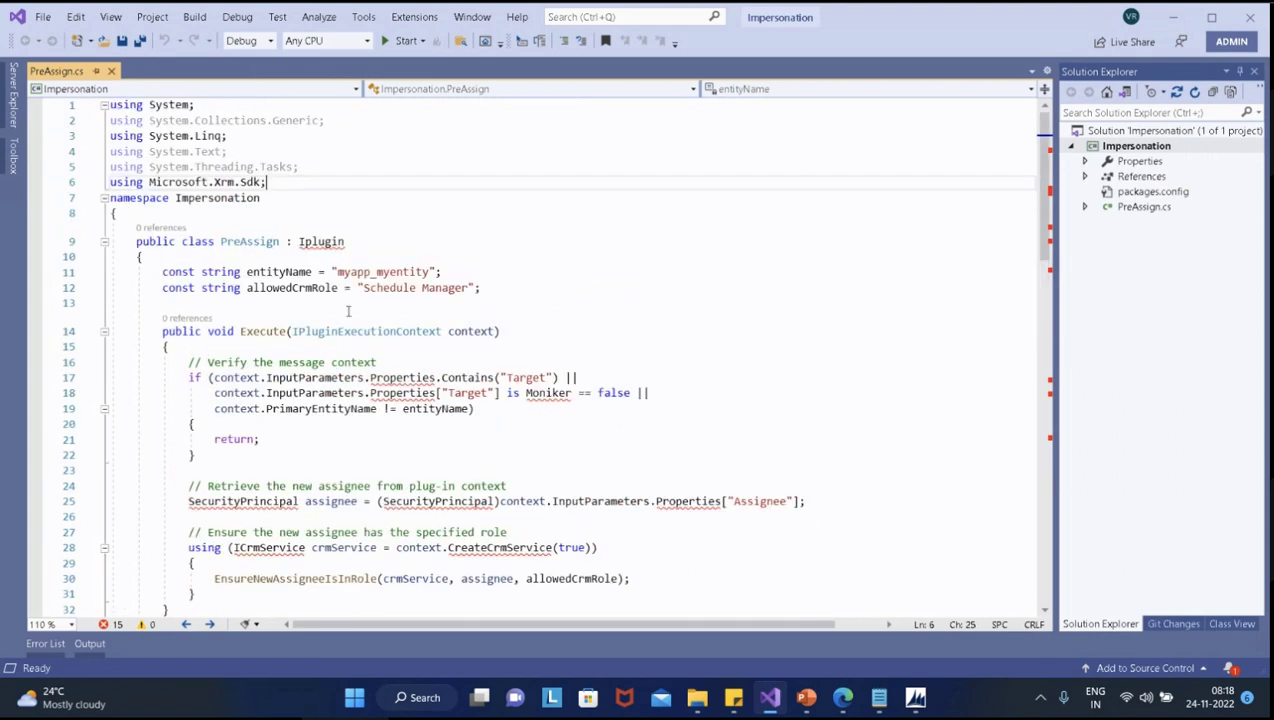
click(296, 261)
mouse_move(330, 243)
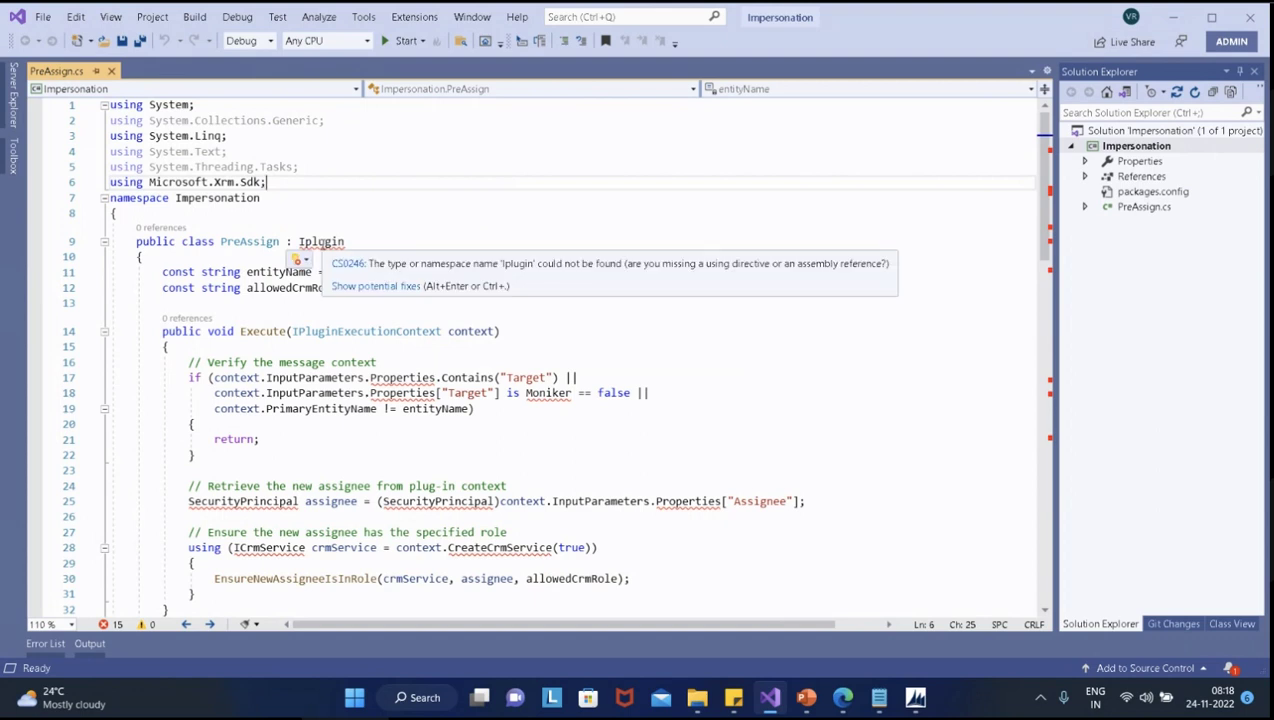
Replace the misspelled Iplugin in the PreAssign class declaration with the IPlugin interface
double_click(321, 243)
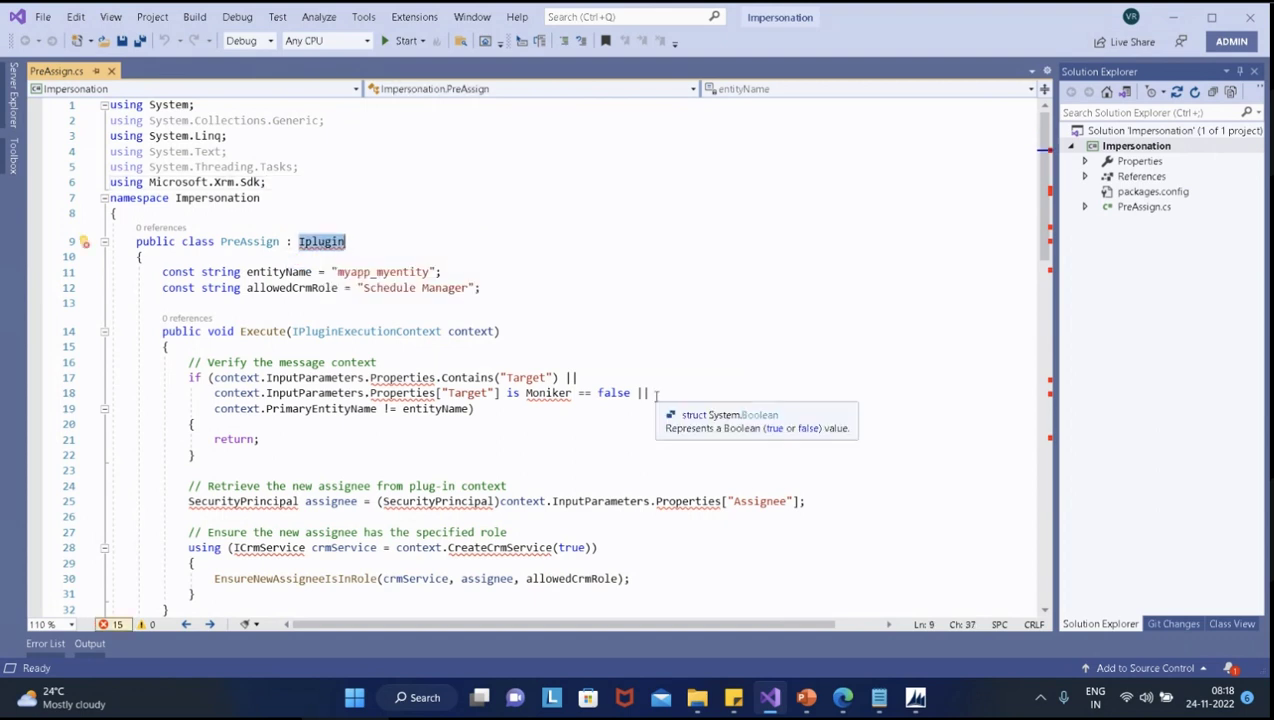
key(BackSpace)
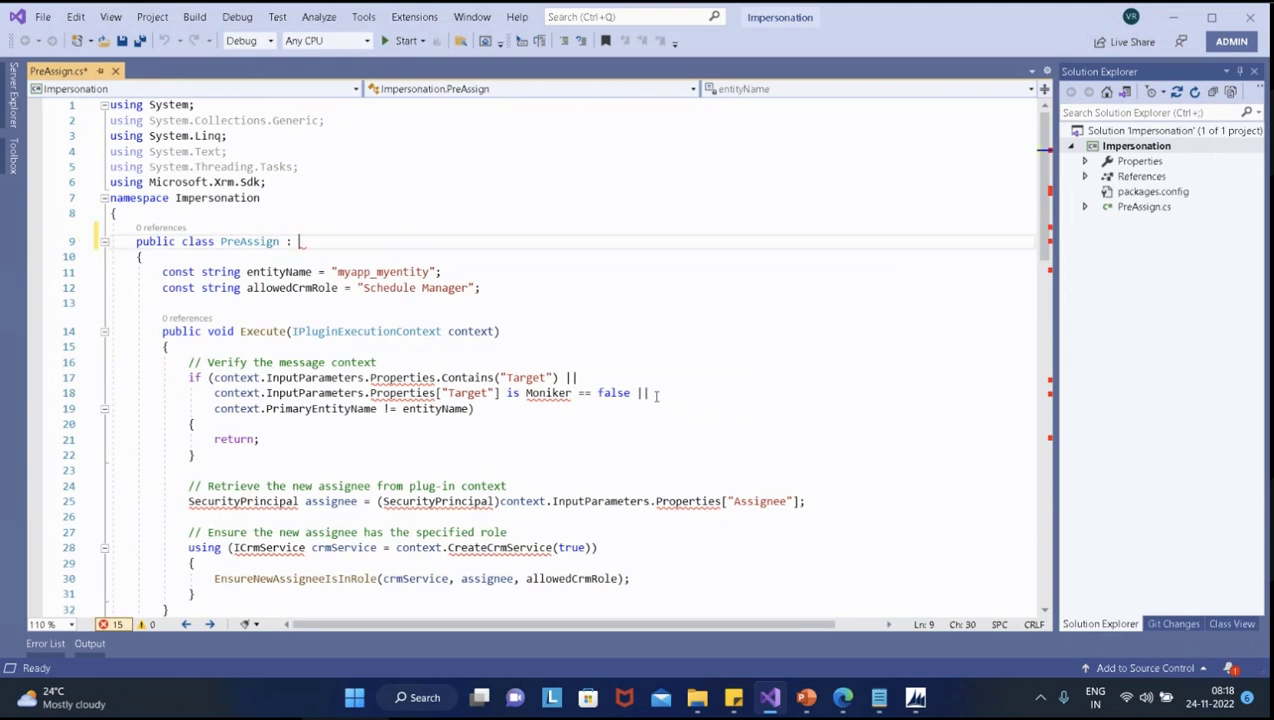
text(IP)
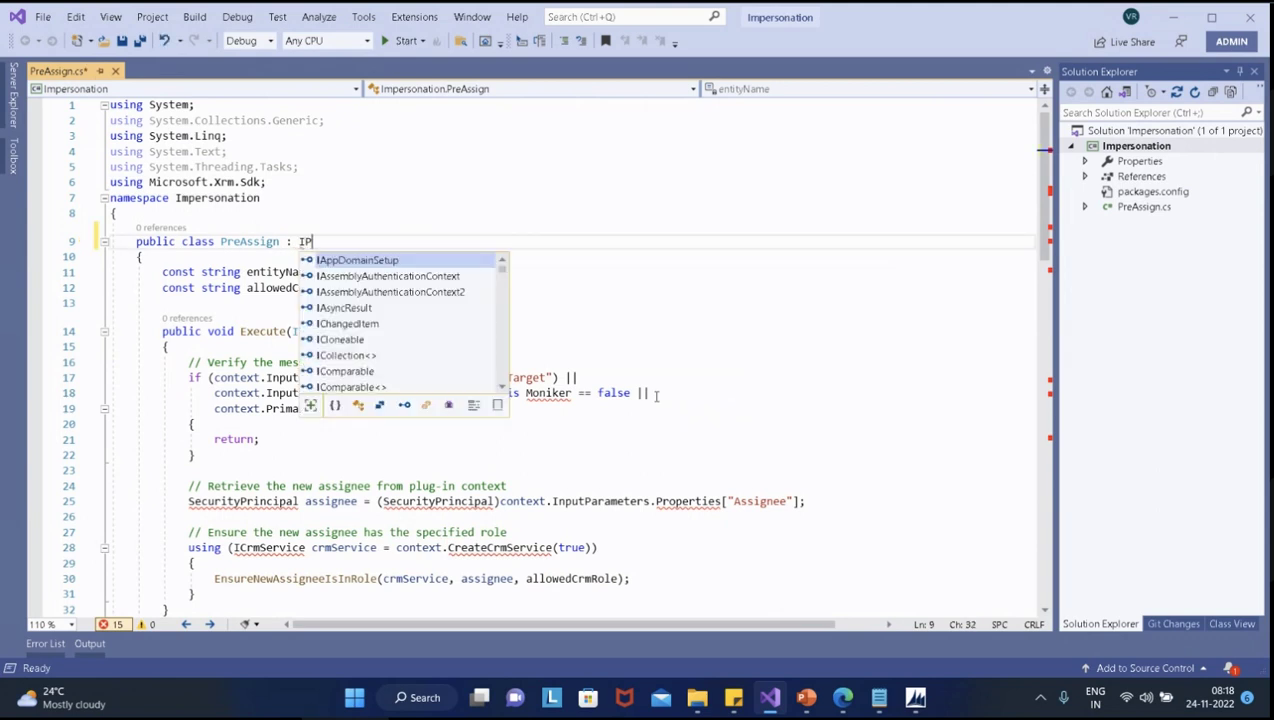
text(lug)
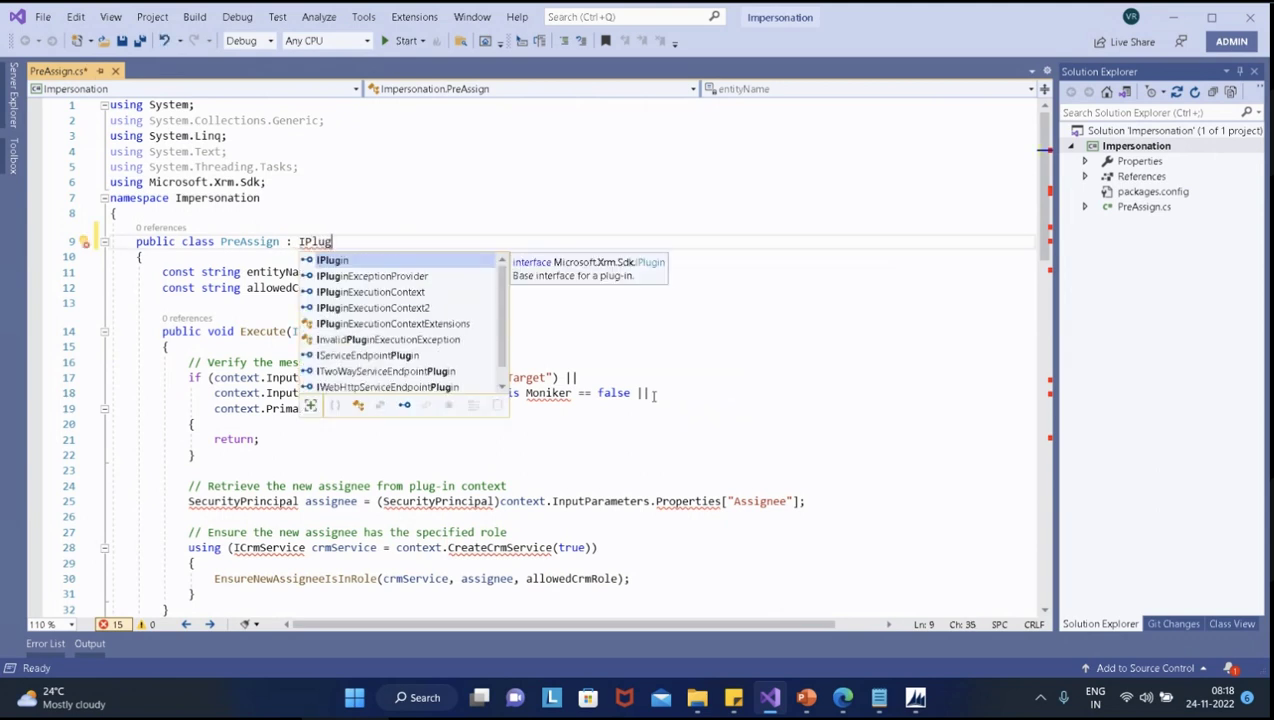
double_click(368, 261)
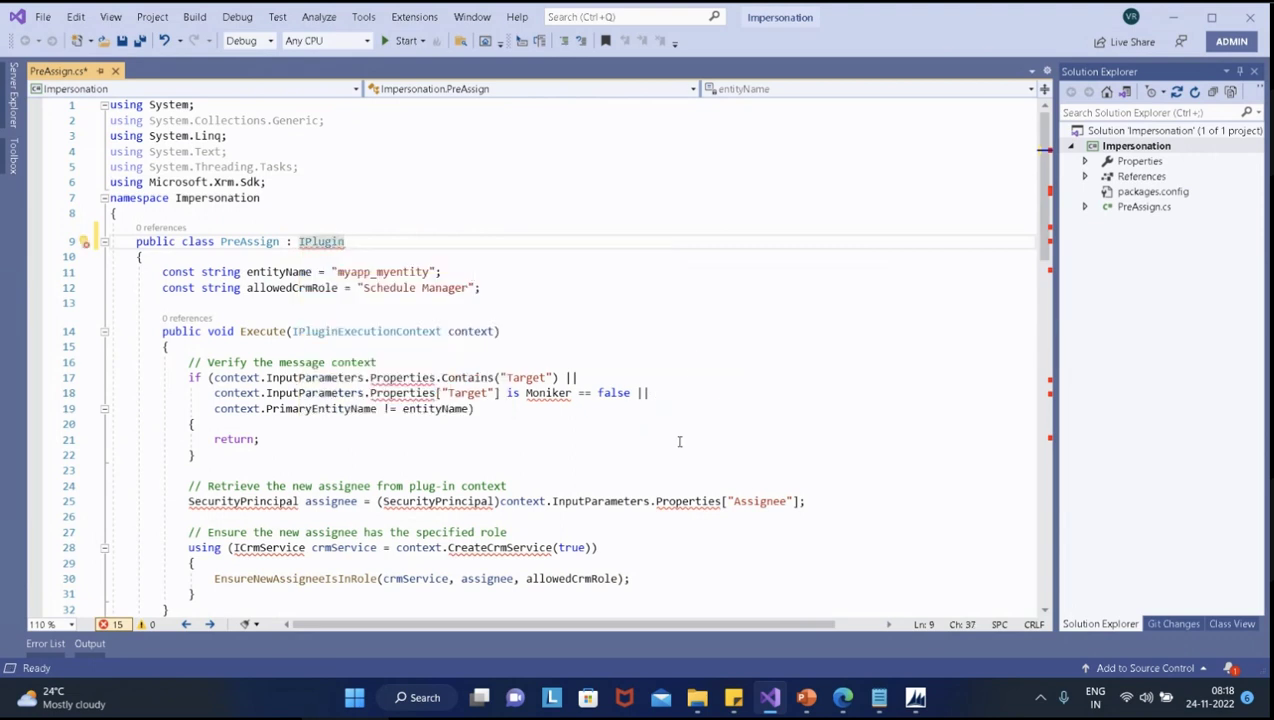
Inspect the remaining error on IPlugin, change its capital P to lowercase, and restore the capital P
mouse_move(318, 245)
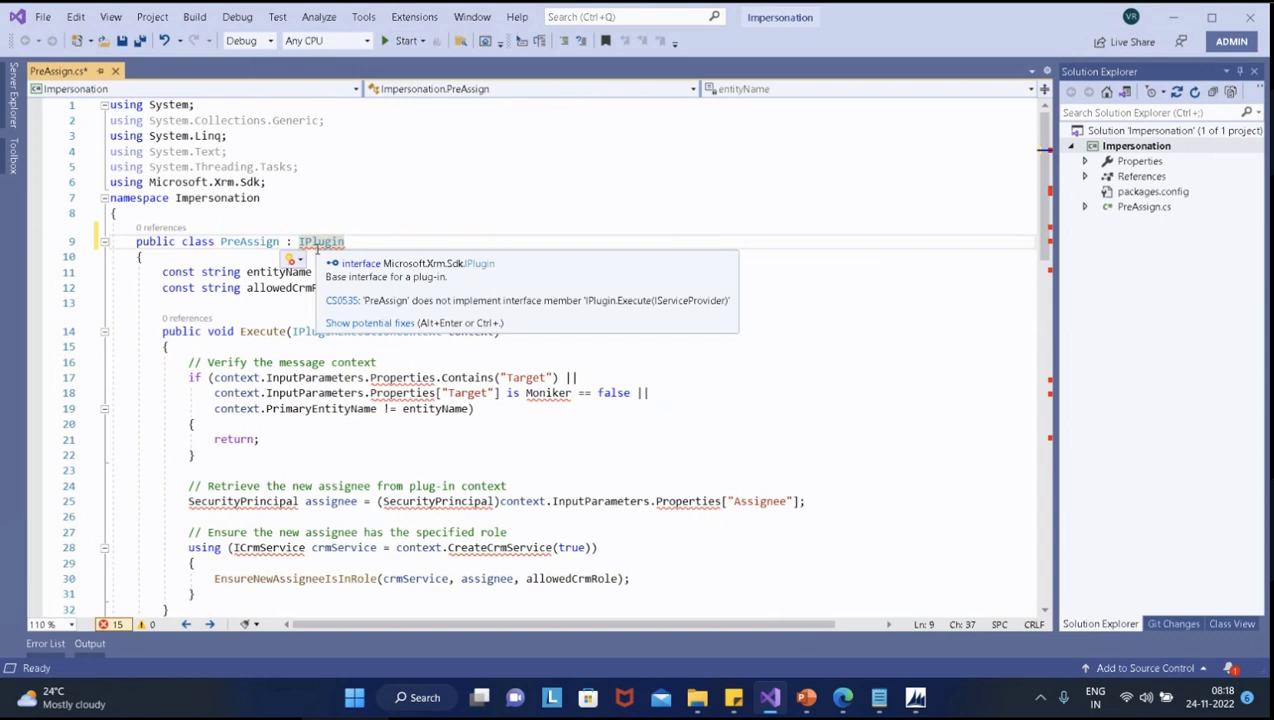
key(Up)
click(303, 242)
text(p)
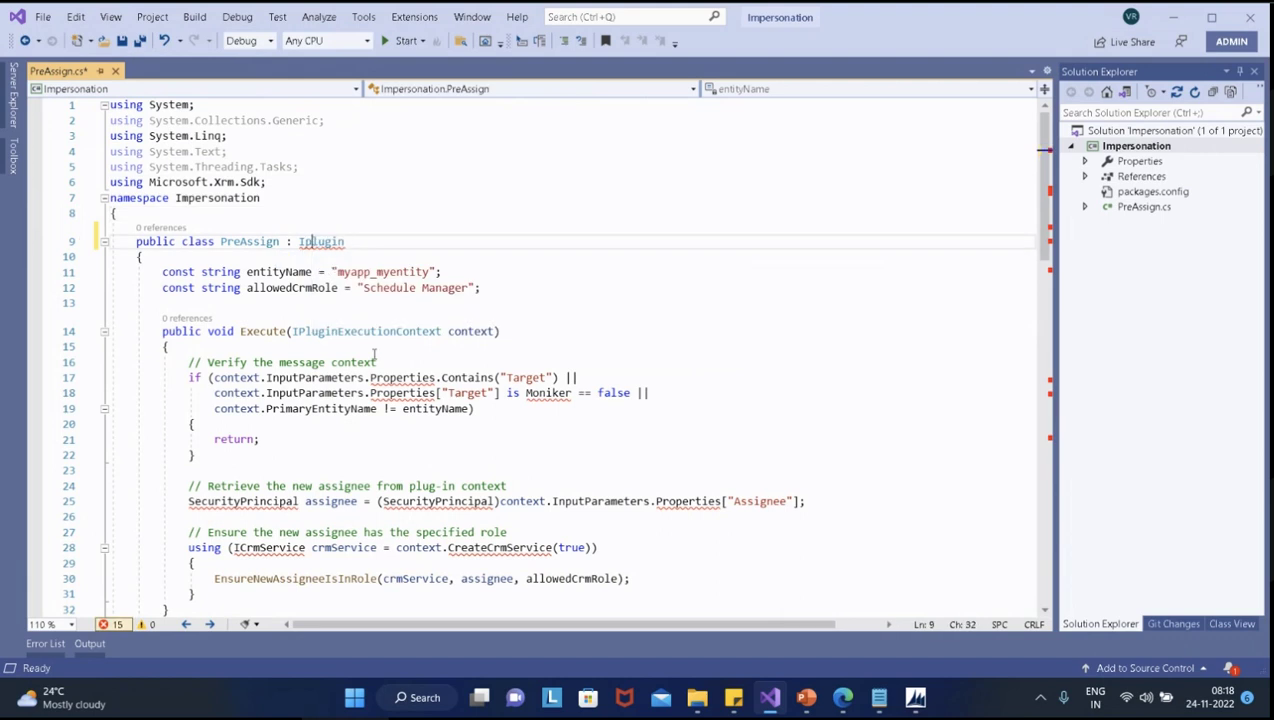
key(BackSpace)
text(P)
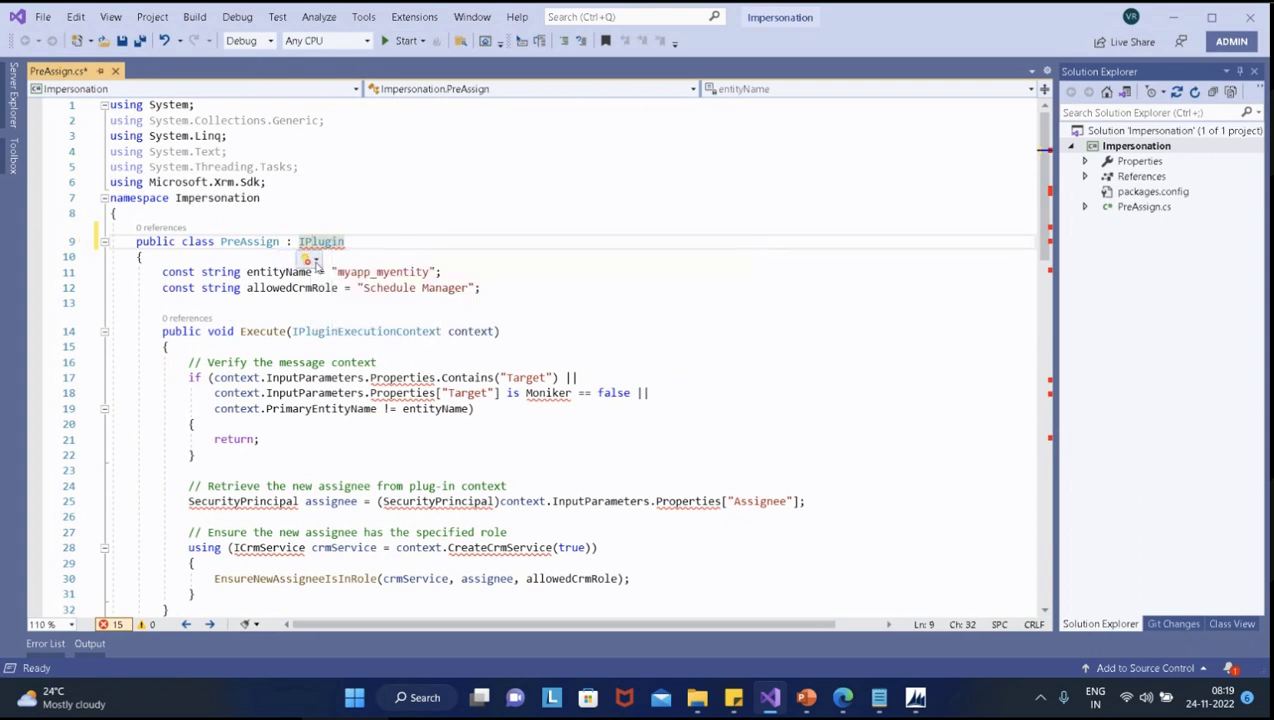
Preview the suggested fix that implements all IPlugin members explicitly in the PreAssign class, without applying it
click(315, 262)
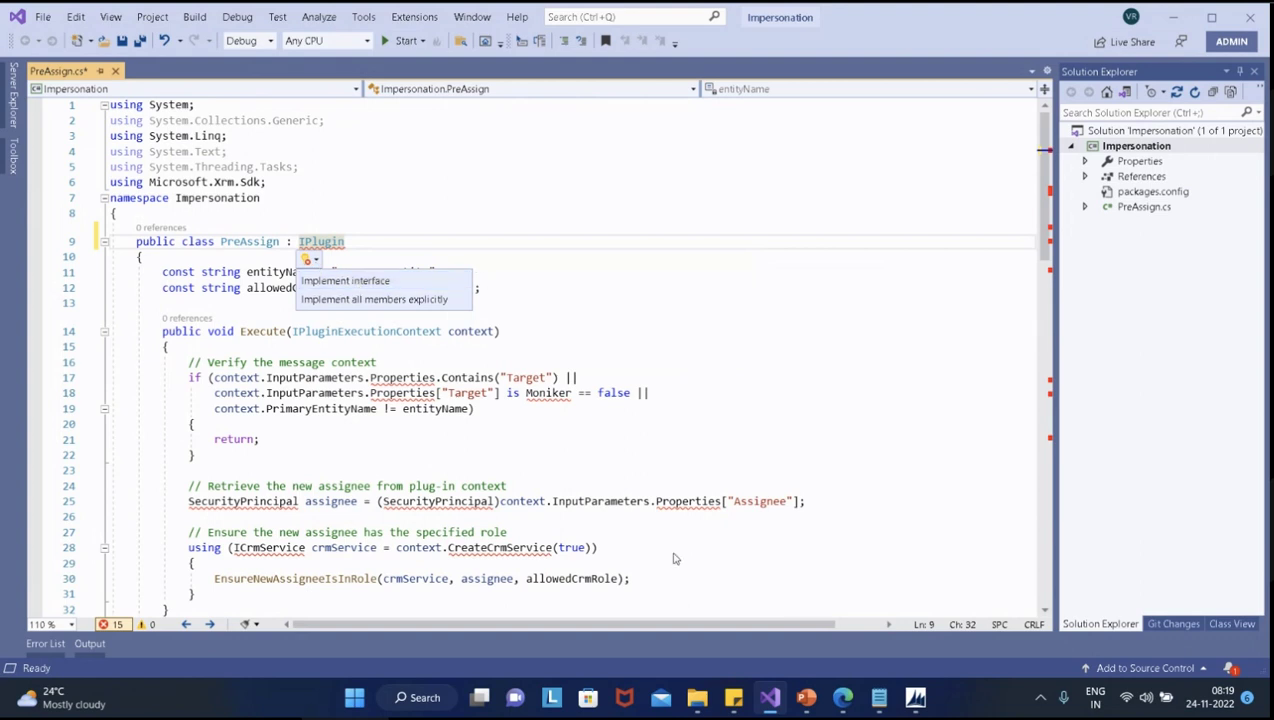
key(Down)
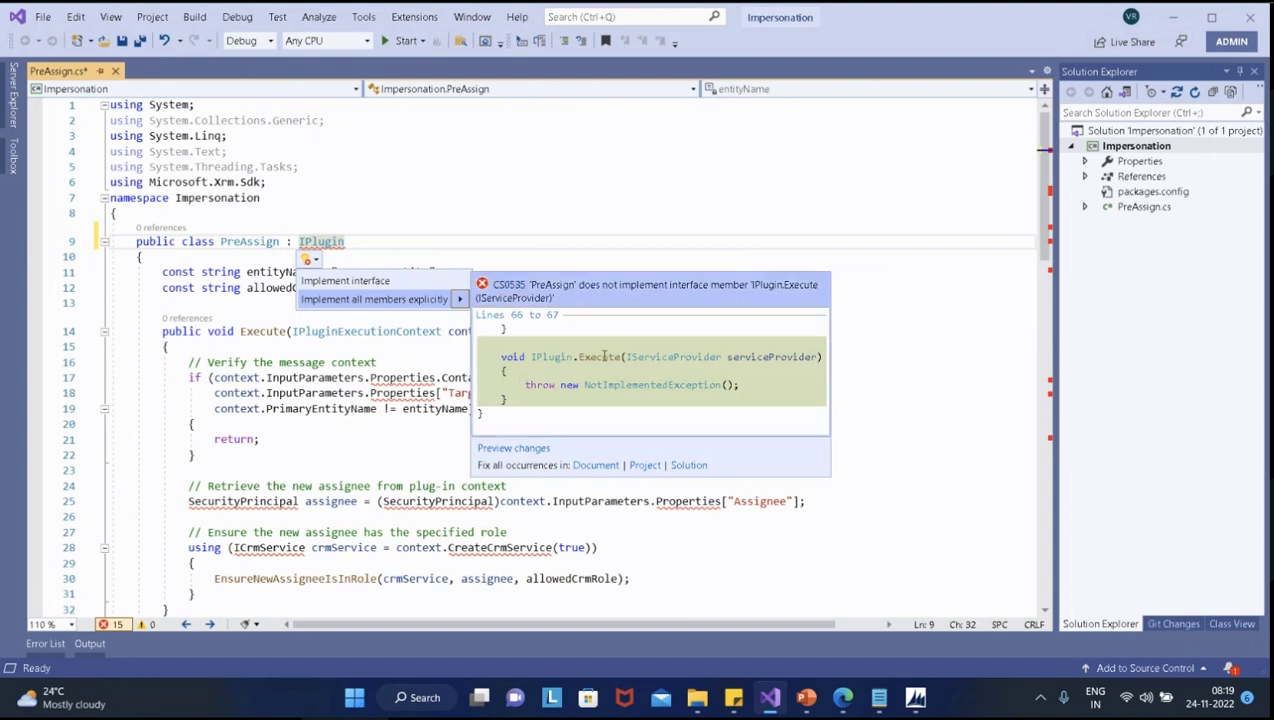
click(873, 503)
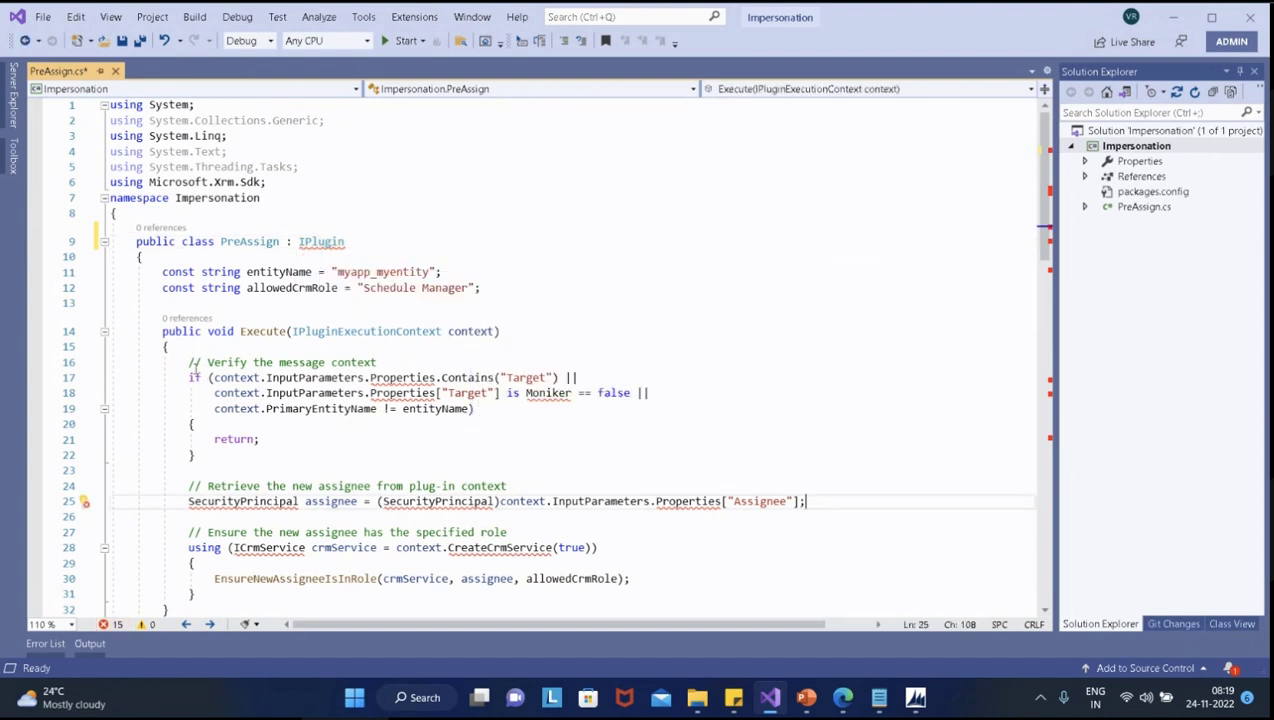
Delete the surplus closing brace at the end of PreAssign.cs
drag(189, 362, 340, 520)
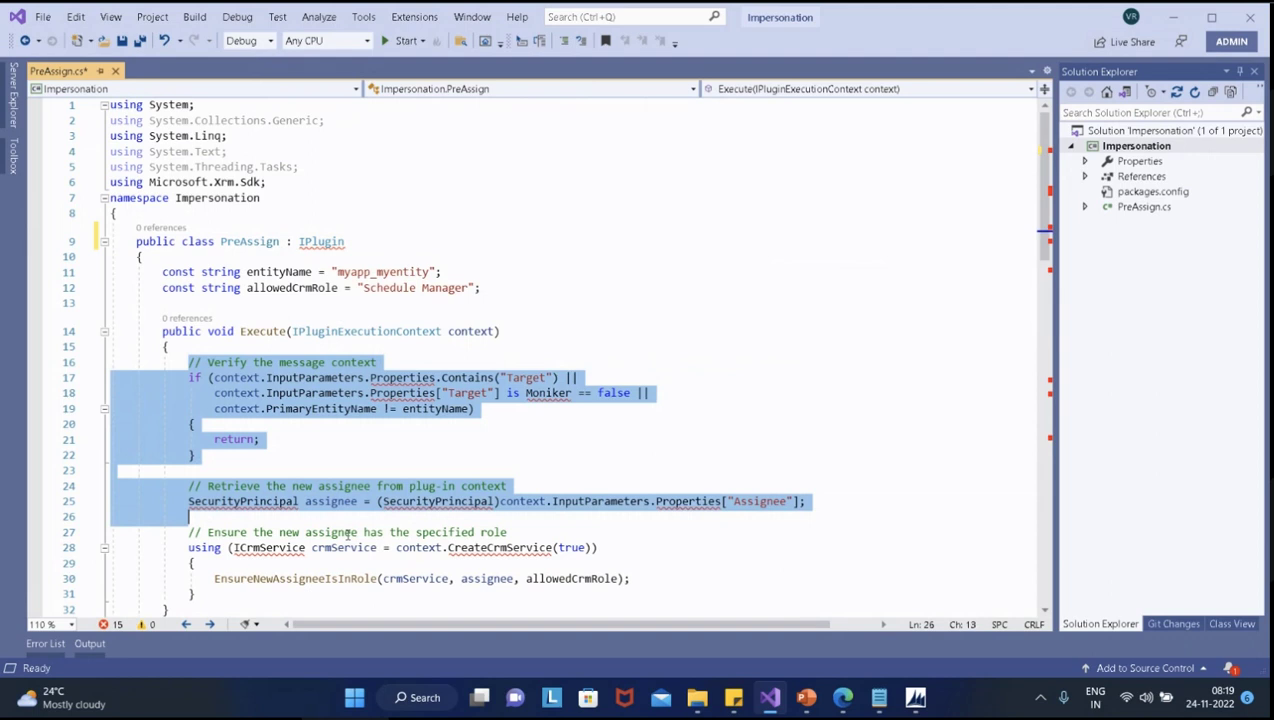
scroll(345, 527, down, 9)
scroll(348, 540, down, 8)
scroll(250, 506, up, 2)
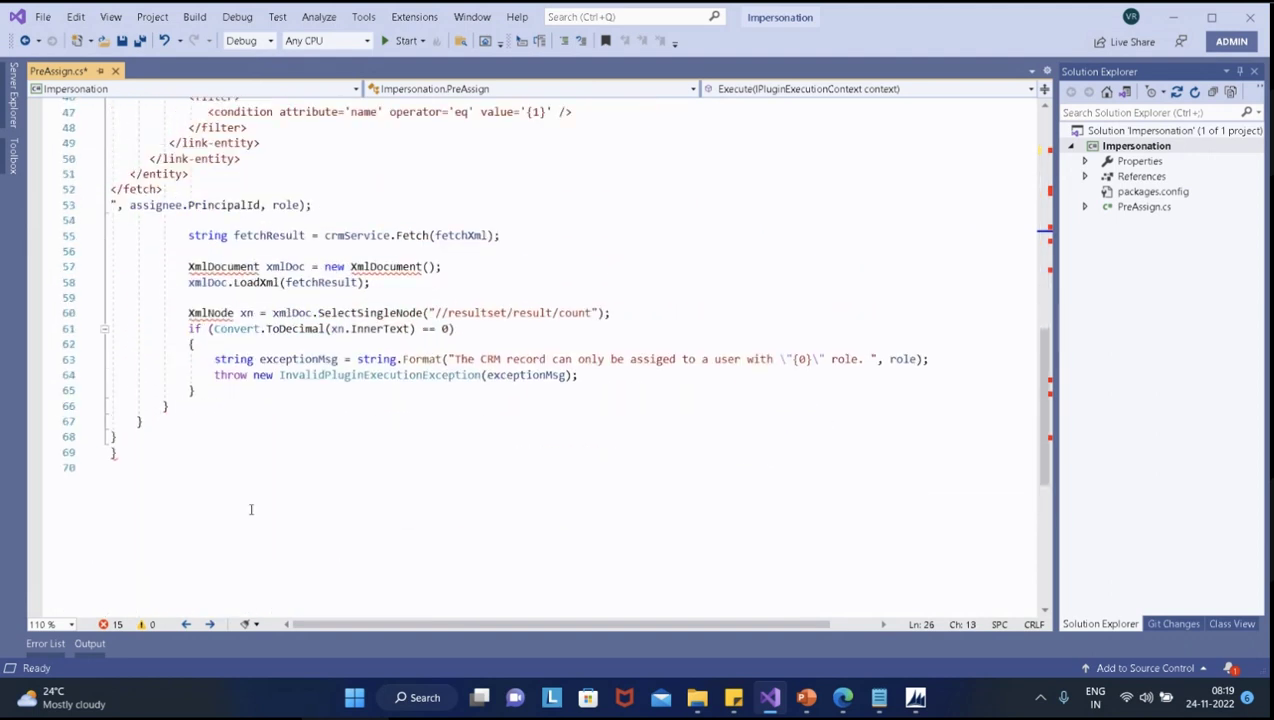
click(129, 456)
key(BackSpace)
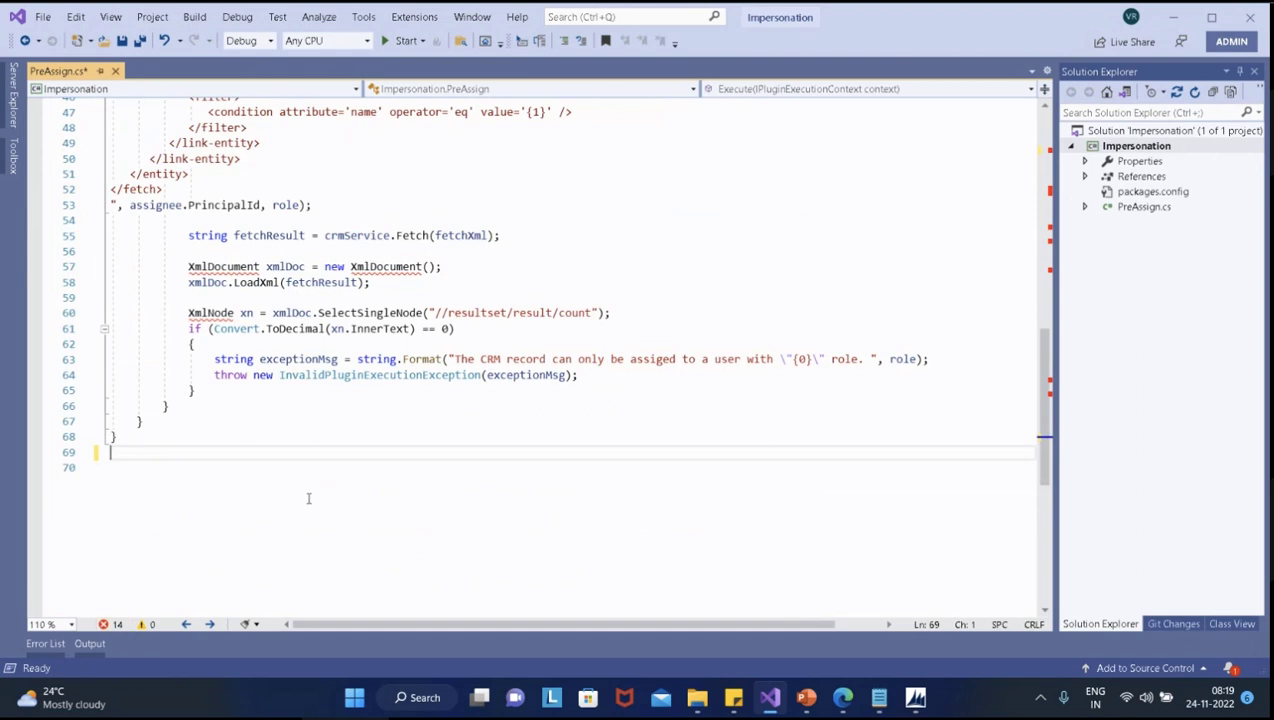
Remove the Execute and EnsureNewAssigneeIsInRole methods from the PreAssign class, keeping the two string constants
scroll(308, 499, up, 7)
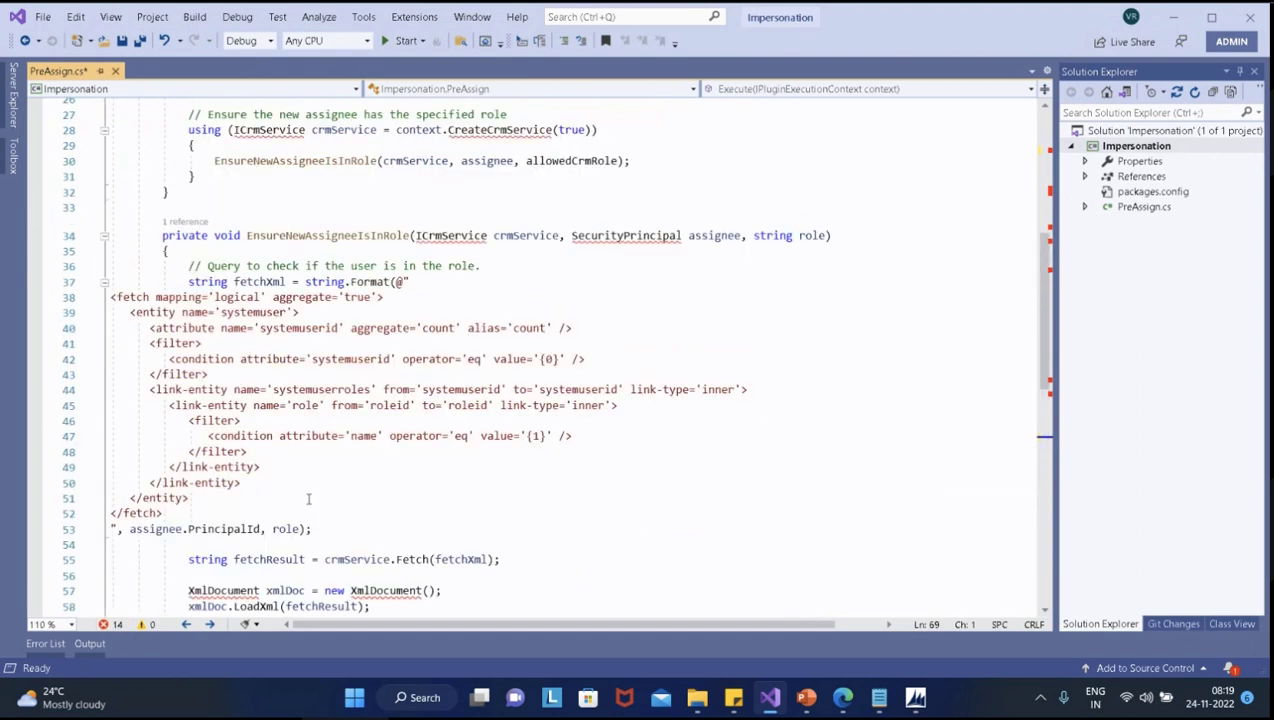
scroll(308, 499, up, 6)
scroll(308, 499, up, 2)
click(183, 315)
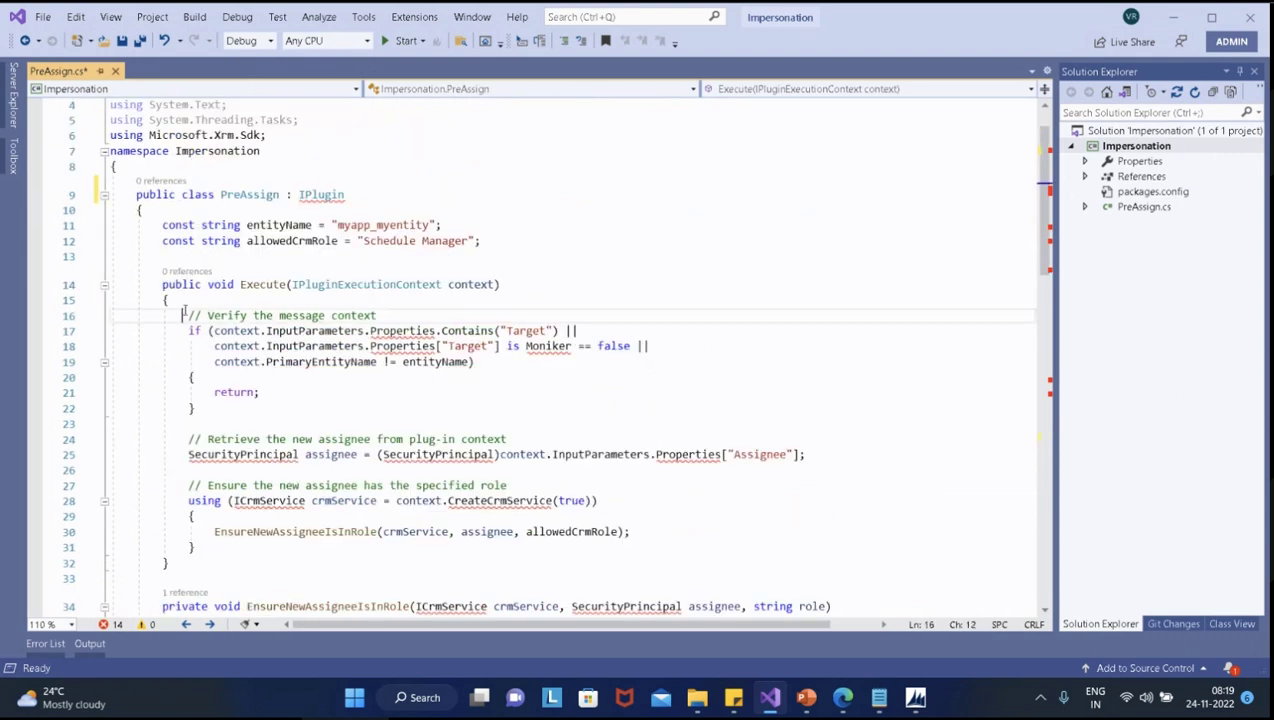
drag(183, 315, 258, 393)
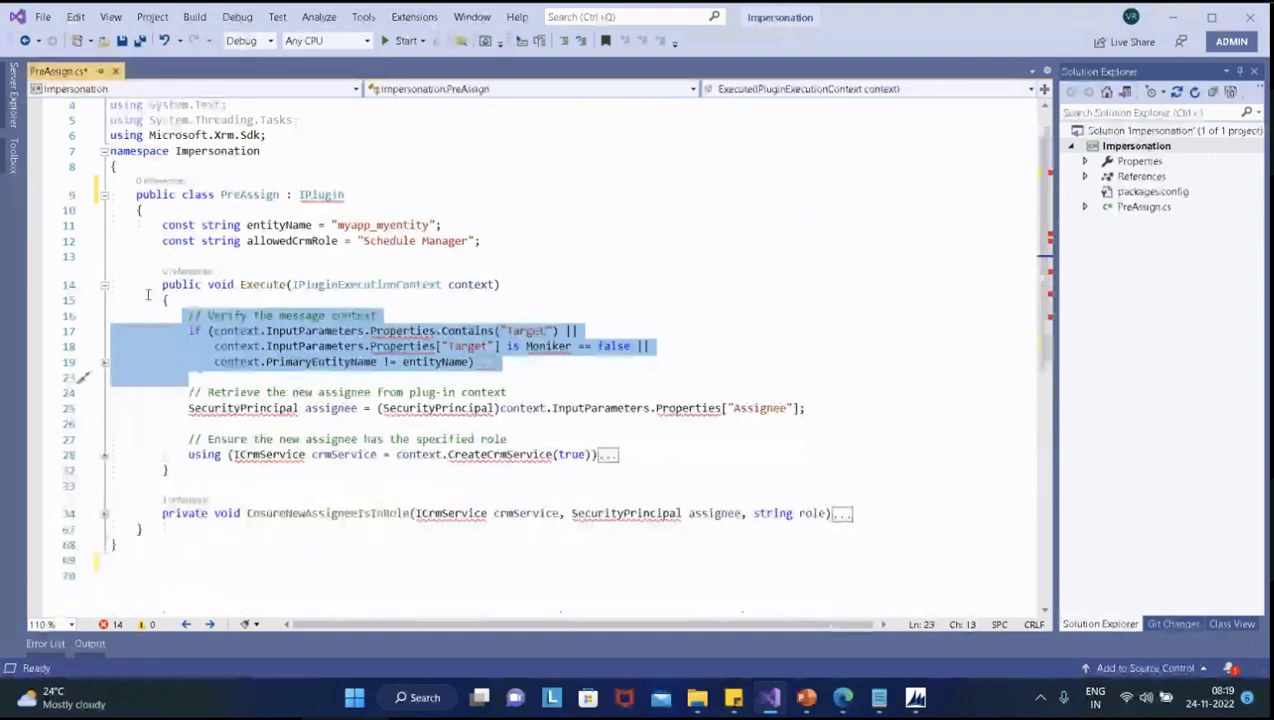
shift+click(868, 515)
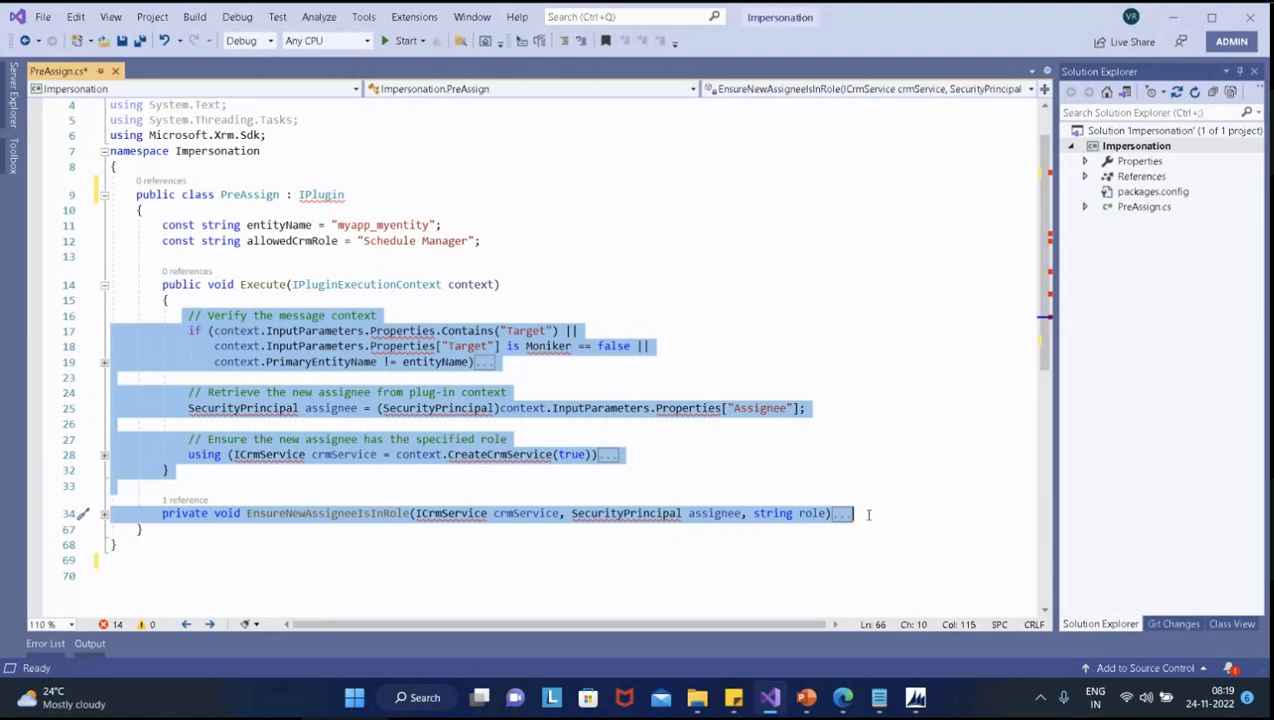
key(Delete)
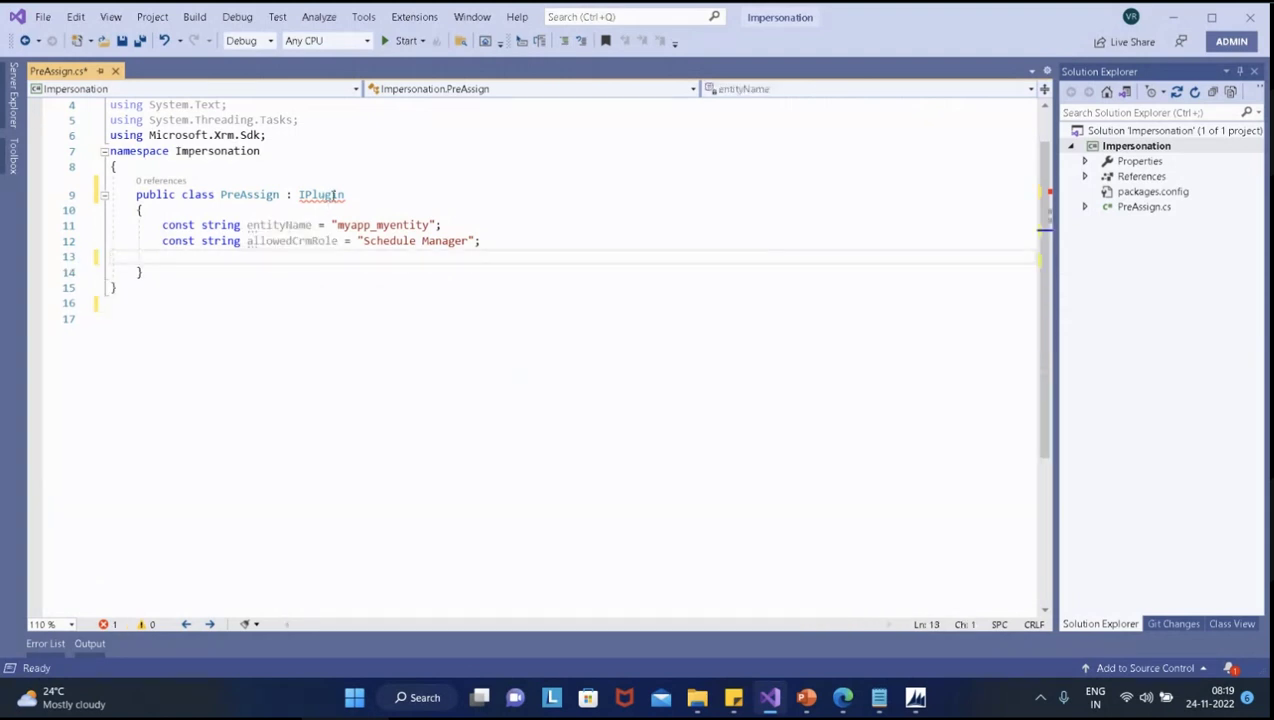
Implement the IPlugin interface in PreAssign and replace the NotImplementedException line in Execute with the earlier method code
click(311, 212)
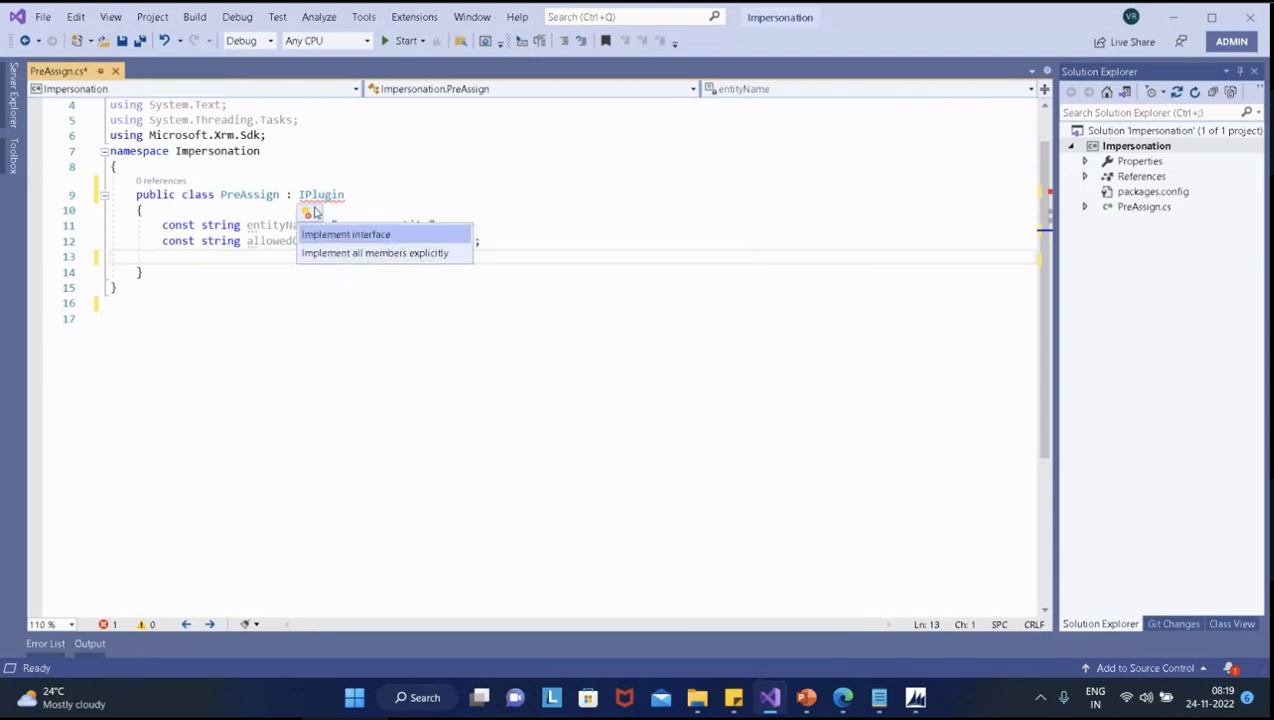
click(370, 236)
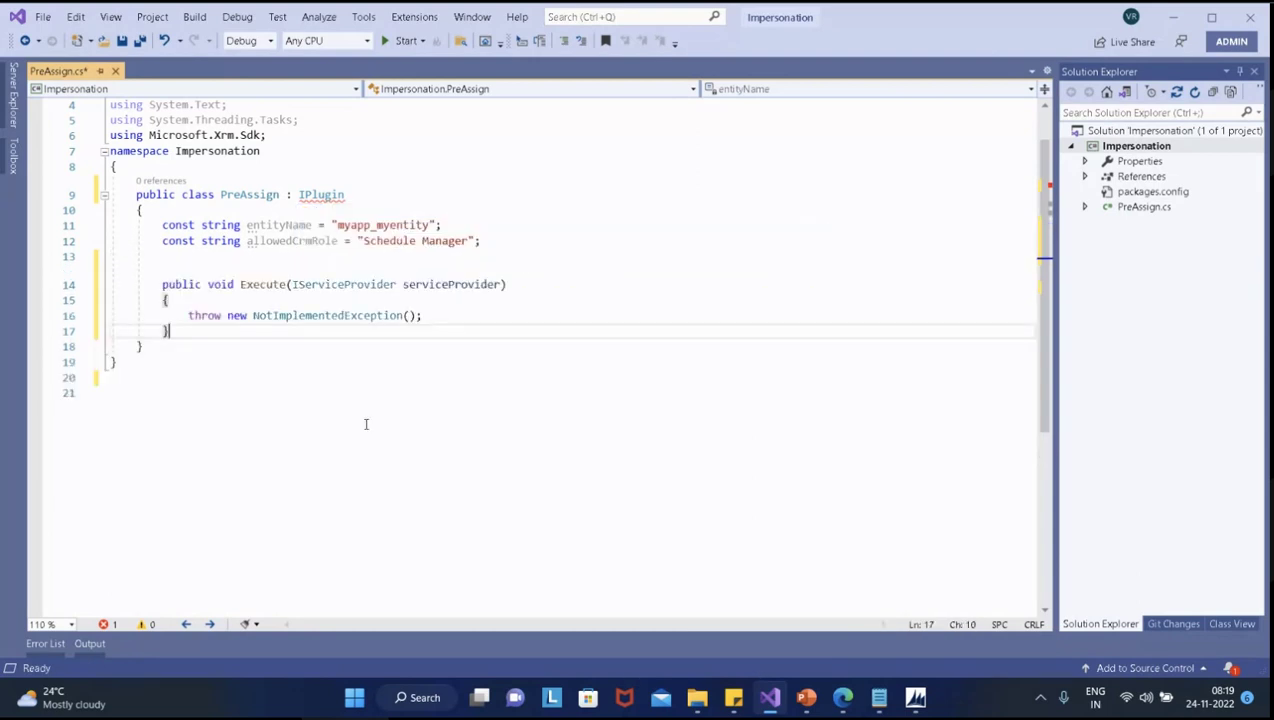
drag(188, 315, 466, 319)
key(BackSpace)
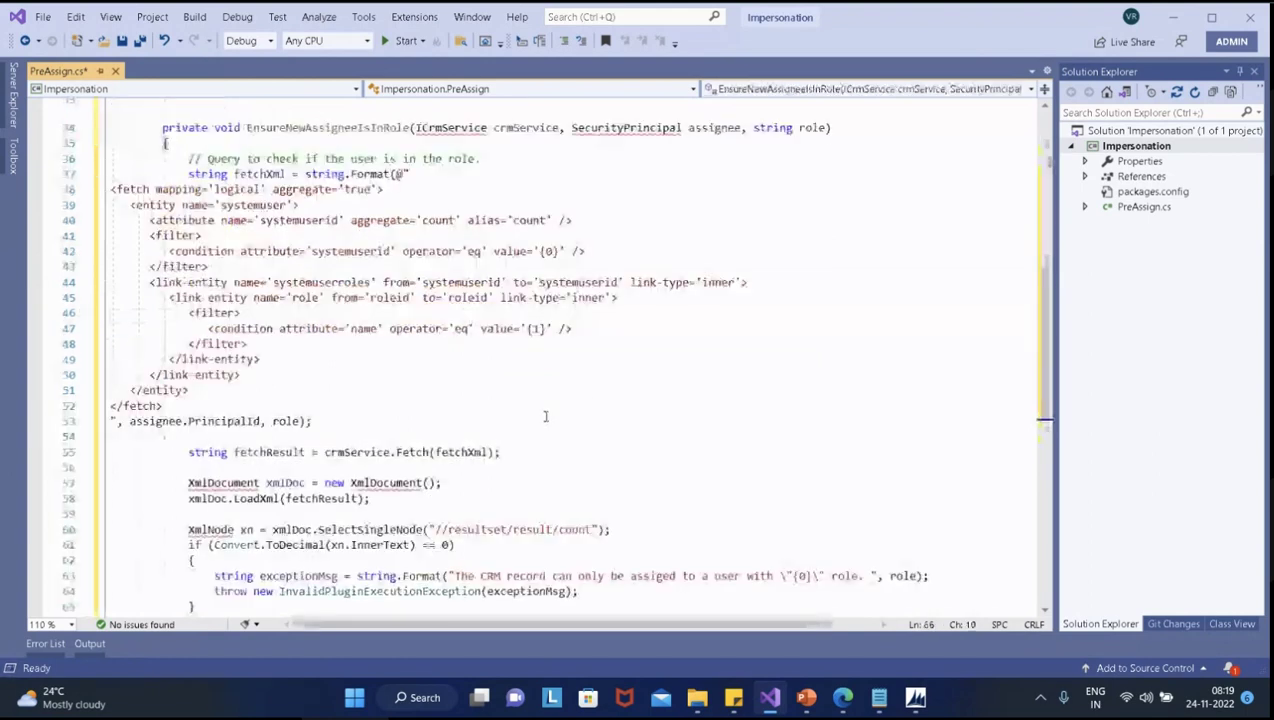
Review the reinserted code in PreAssign.cs and inspect the error on context inside the Execute method
scroll(588, 404, up, 4)
scroll(588, 404, up, 7)
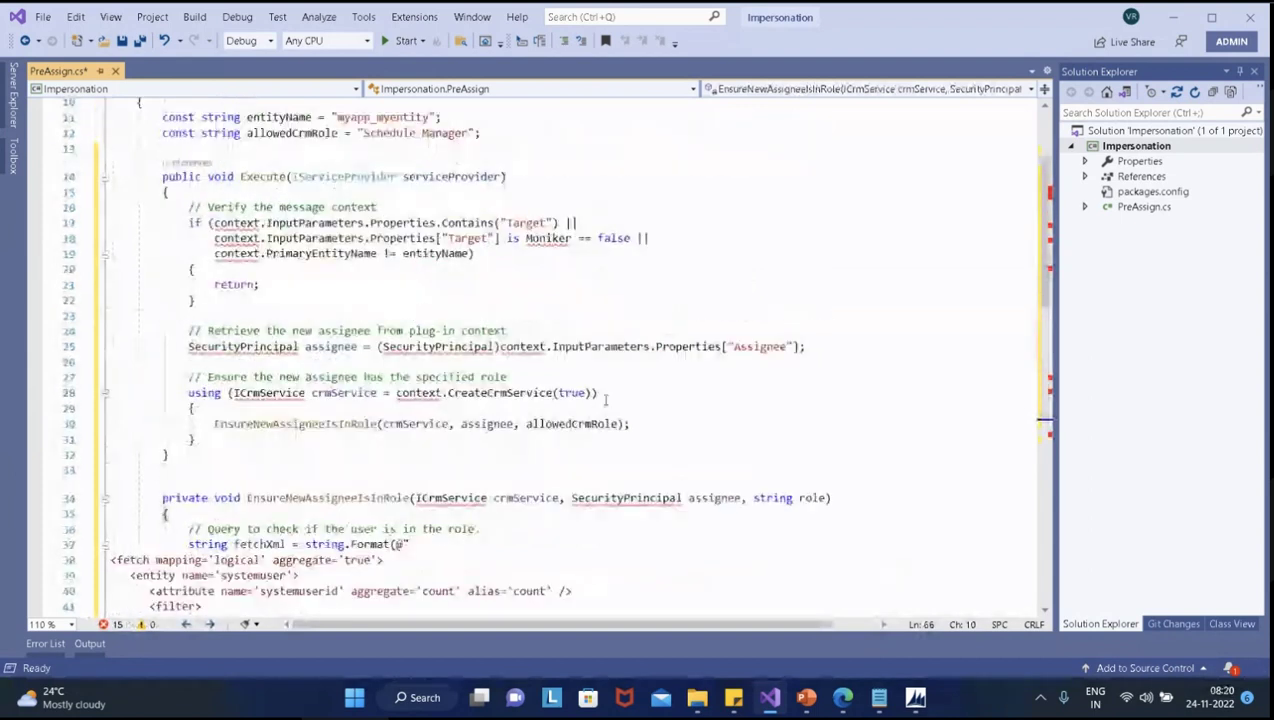
mouse_move(240, 384)
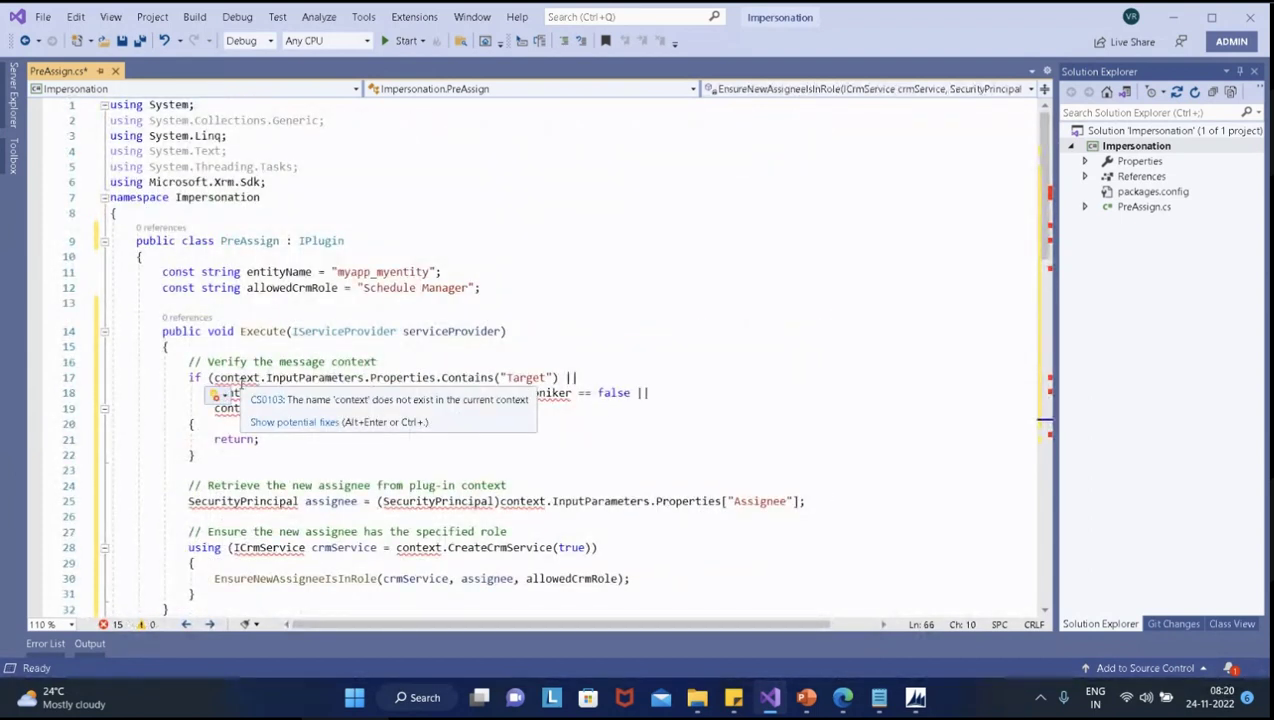
scroll(541, 433, down, 12)
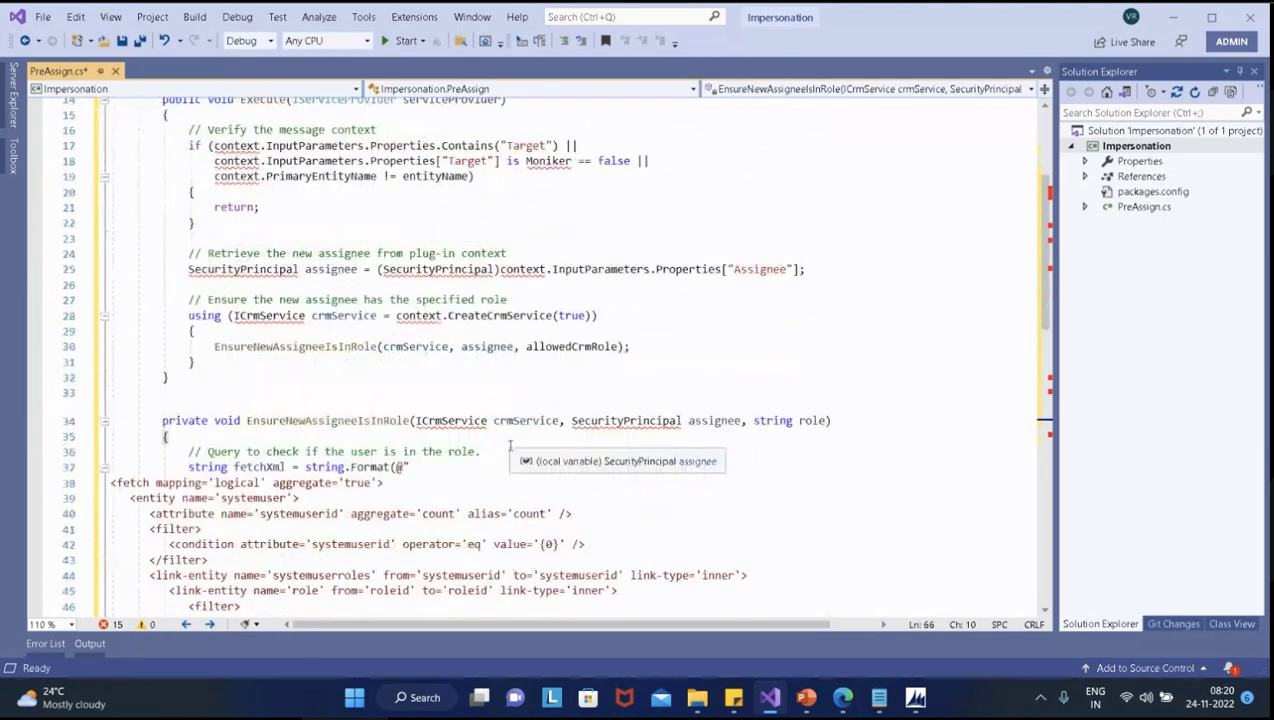
scroll(511, 451, up, 12)
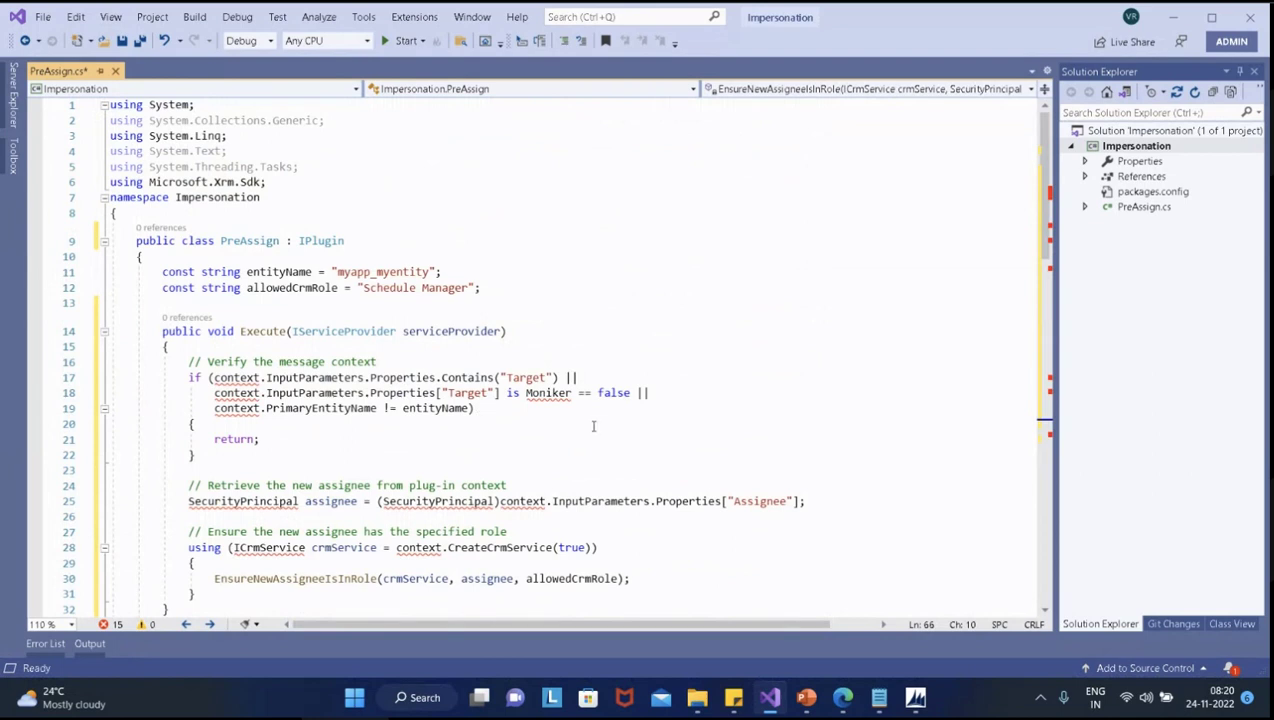
Undo the interface implementation and restore the original Execute(IPluginExecutionContext context) and EnsureNewAssigneeIsInRole methods
key(ctrl+z)
key(ctrl+z)
key(ctrl+z)
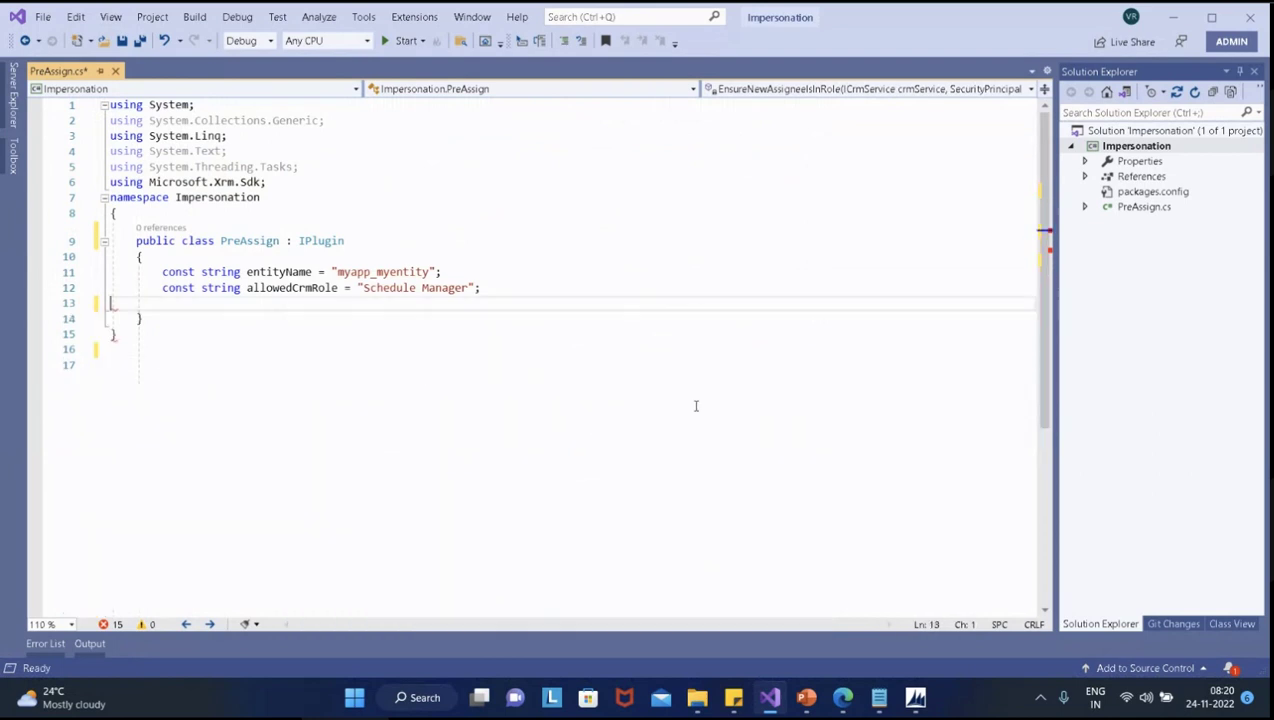
key(ctrl+y)
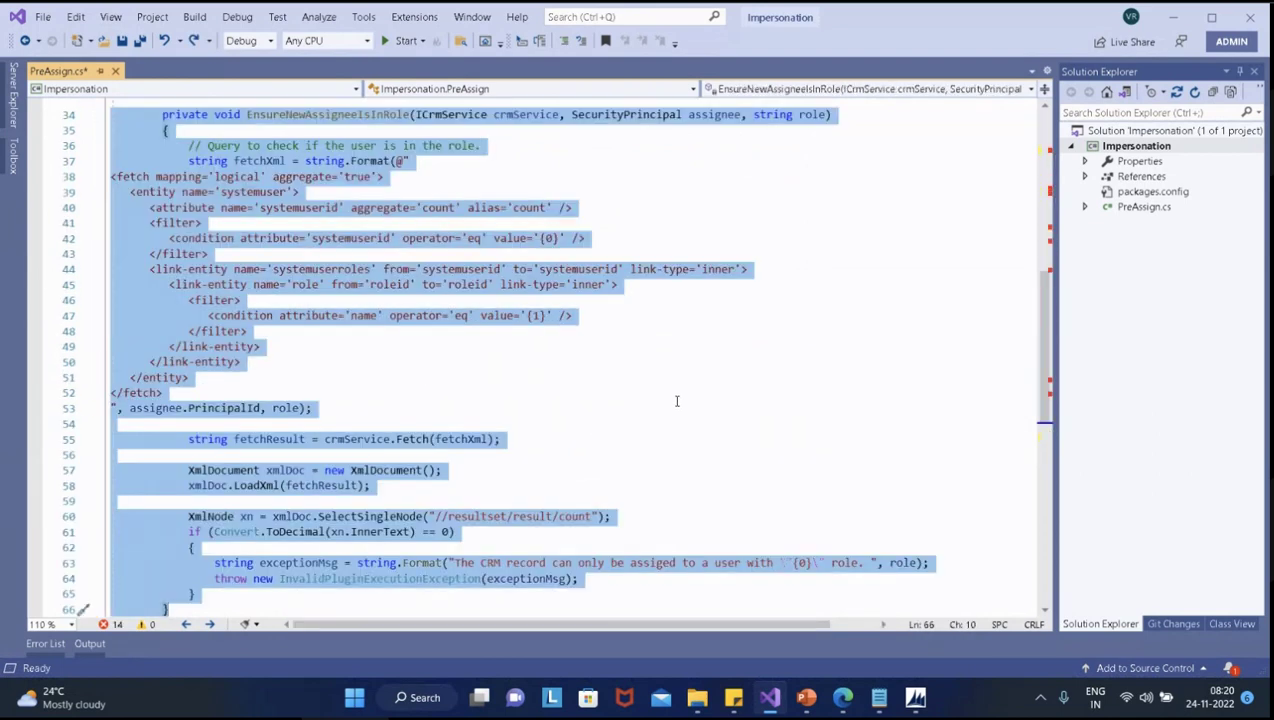
scroll(680, 400, up, 5)
scroll(676, 401, up, 6)
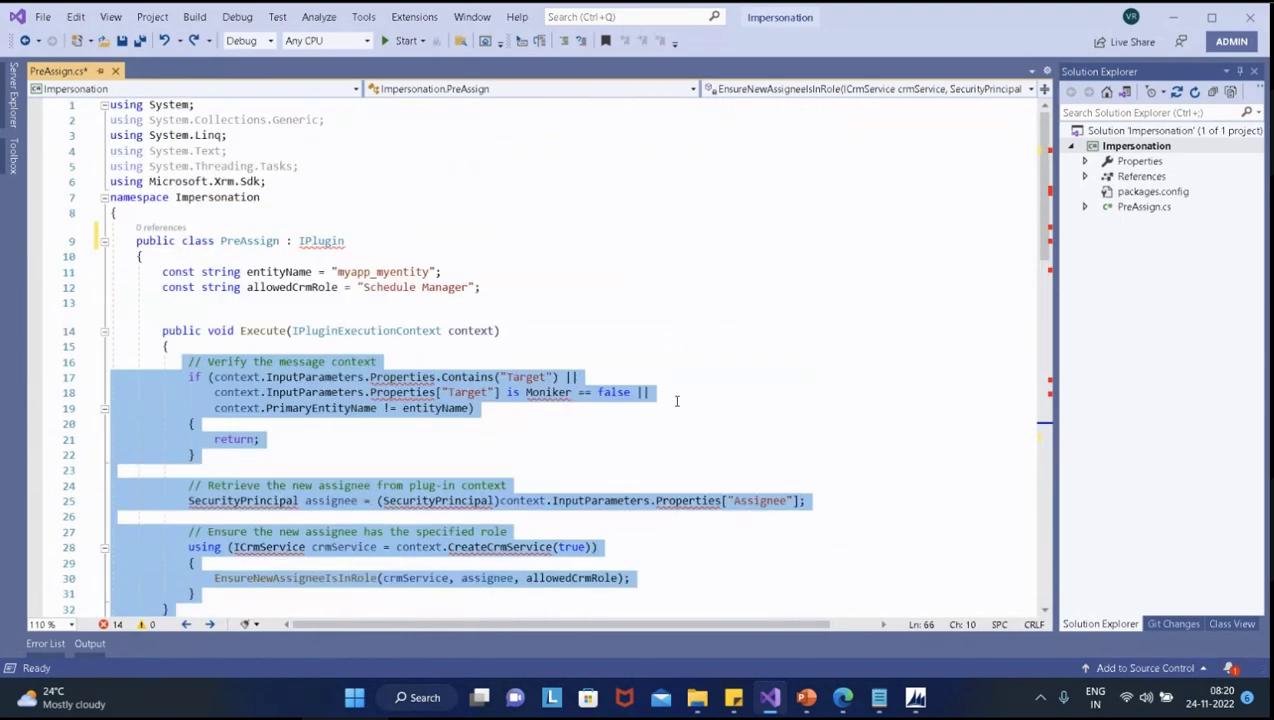
scroll(676, 401, down, 10)
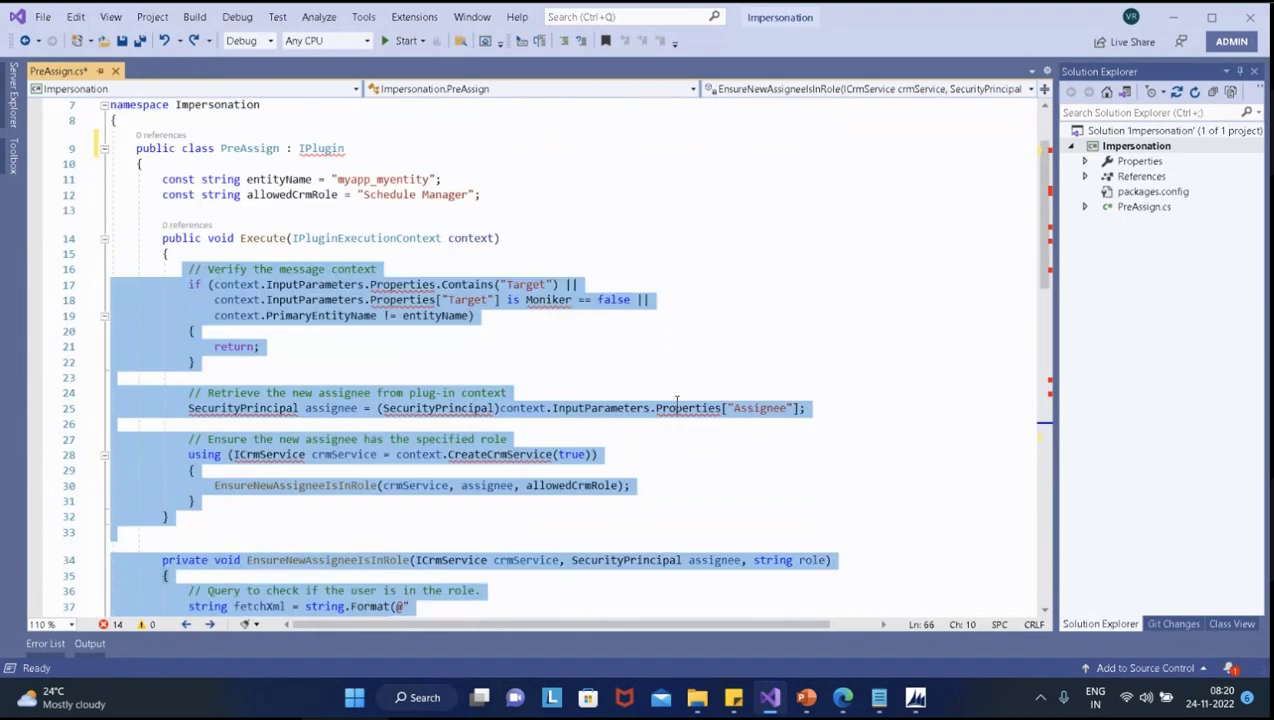
scroll(676, 401, up, 9)
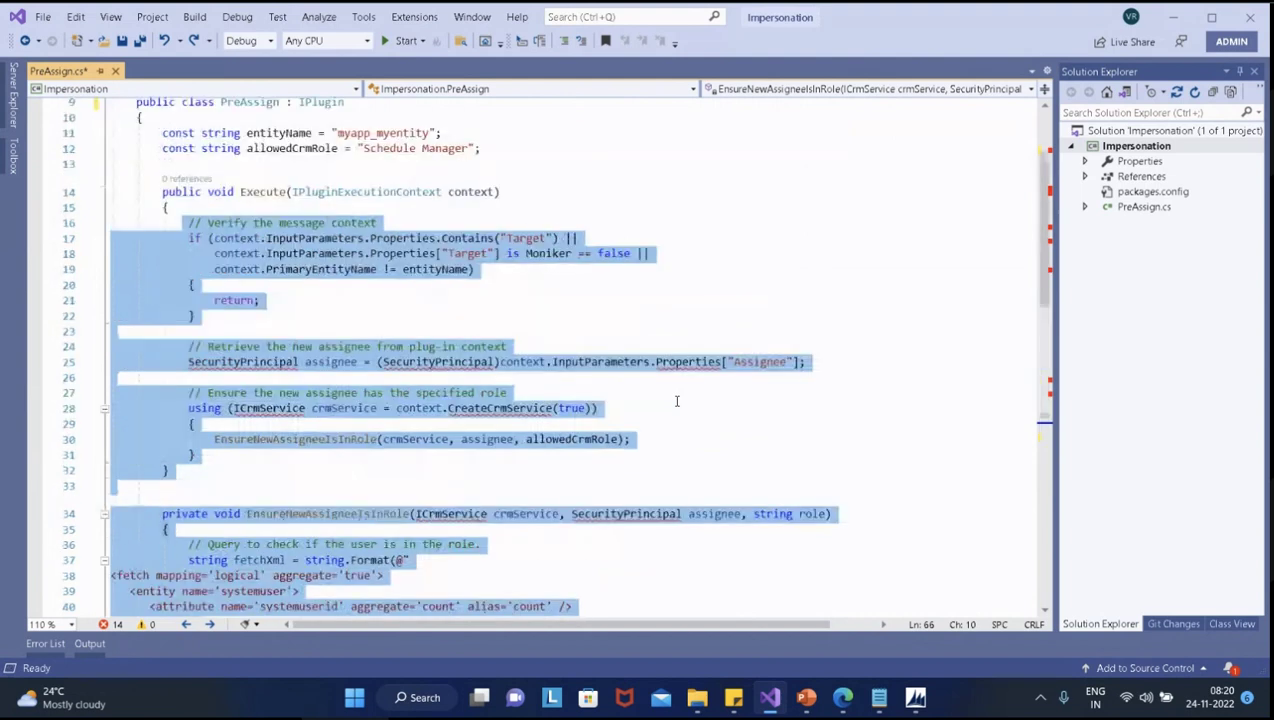
click(676, 401)
mouse_move(415, 352)
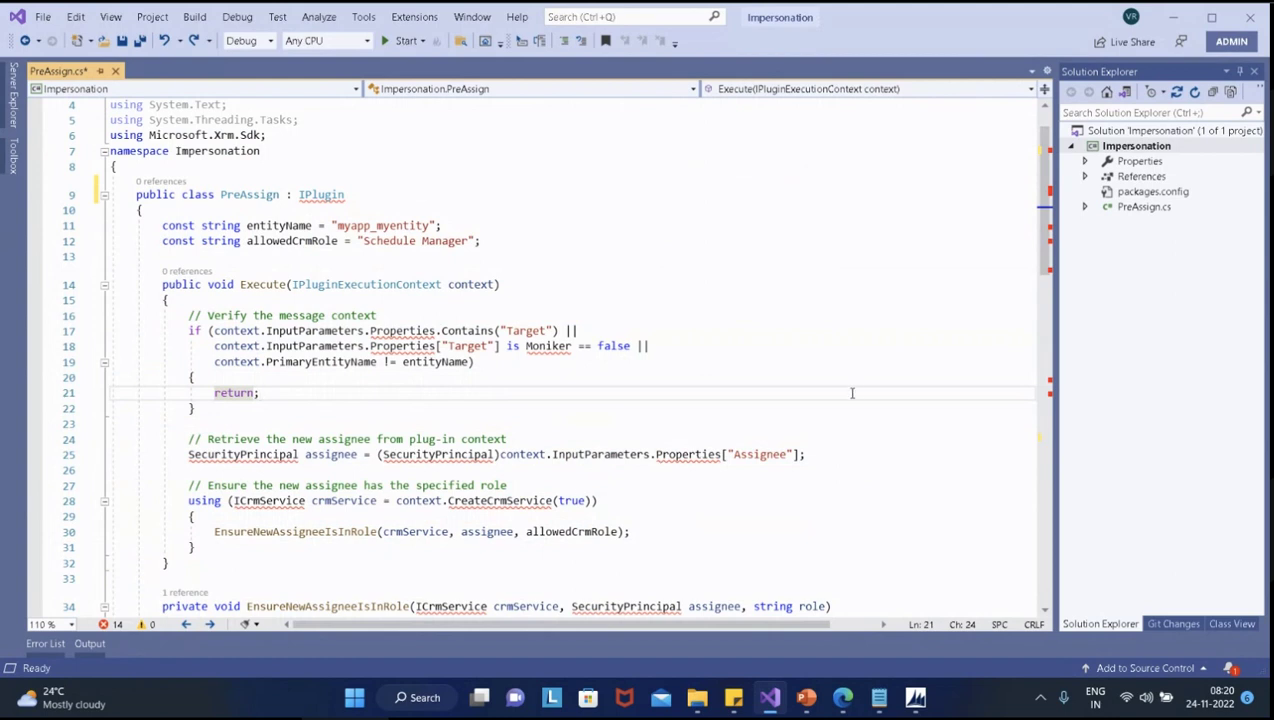
Close Visual Studio with the Impersonation solution
click(1252, 18)
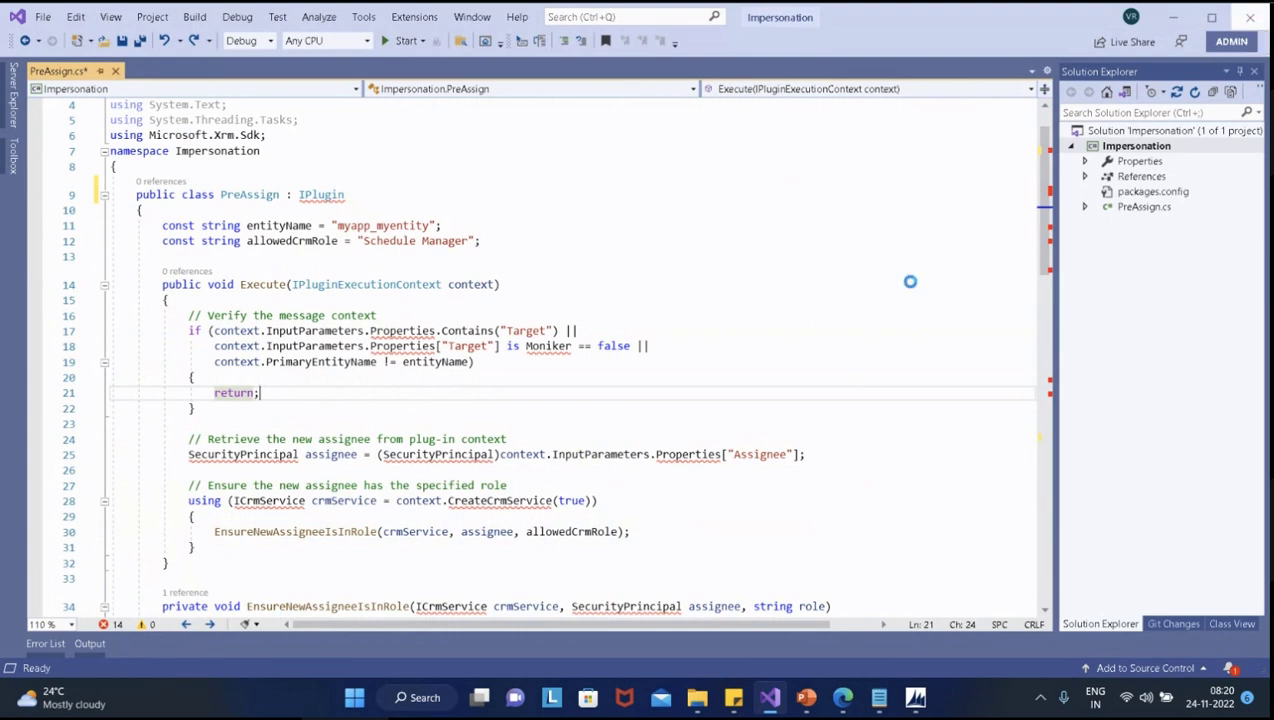
click(643, 456)
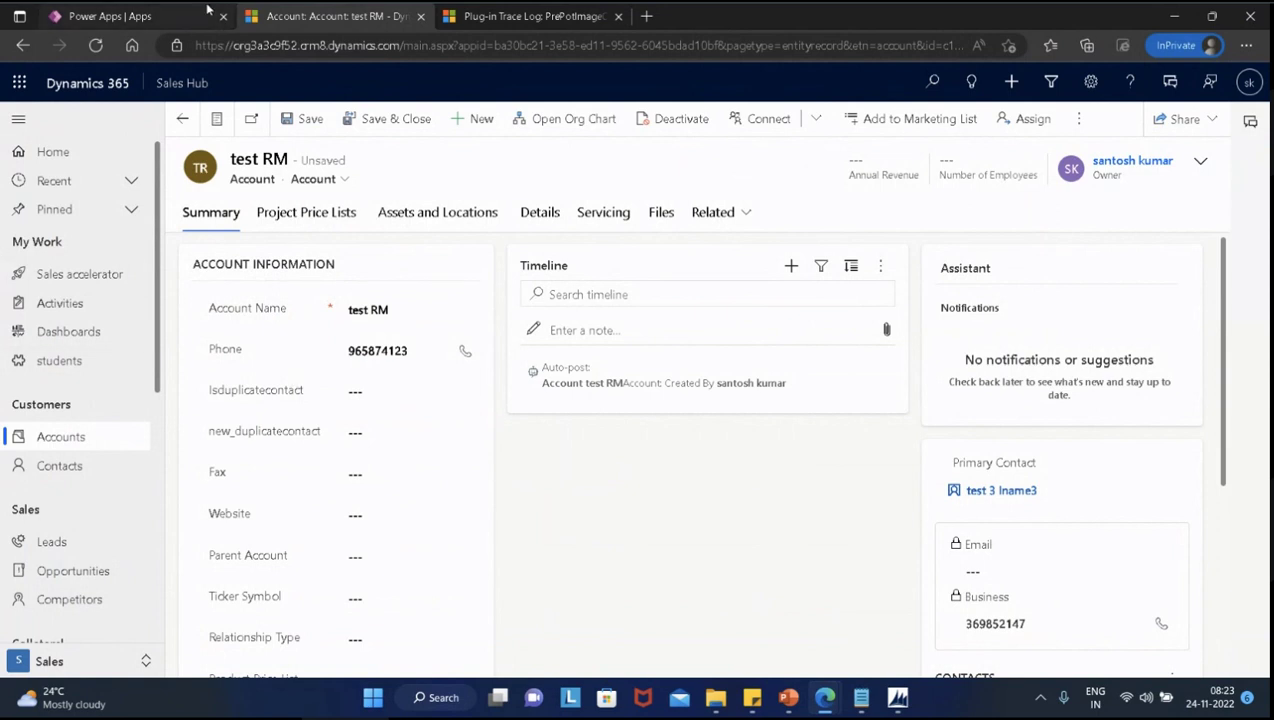
Copy the Day 17 notes and labs from MS CRM Labs and Content in Notepad and send them to Everyone in the GoToMeeting chat
click(168, 15)
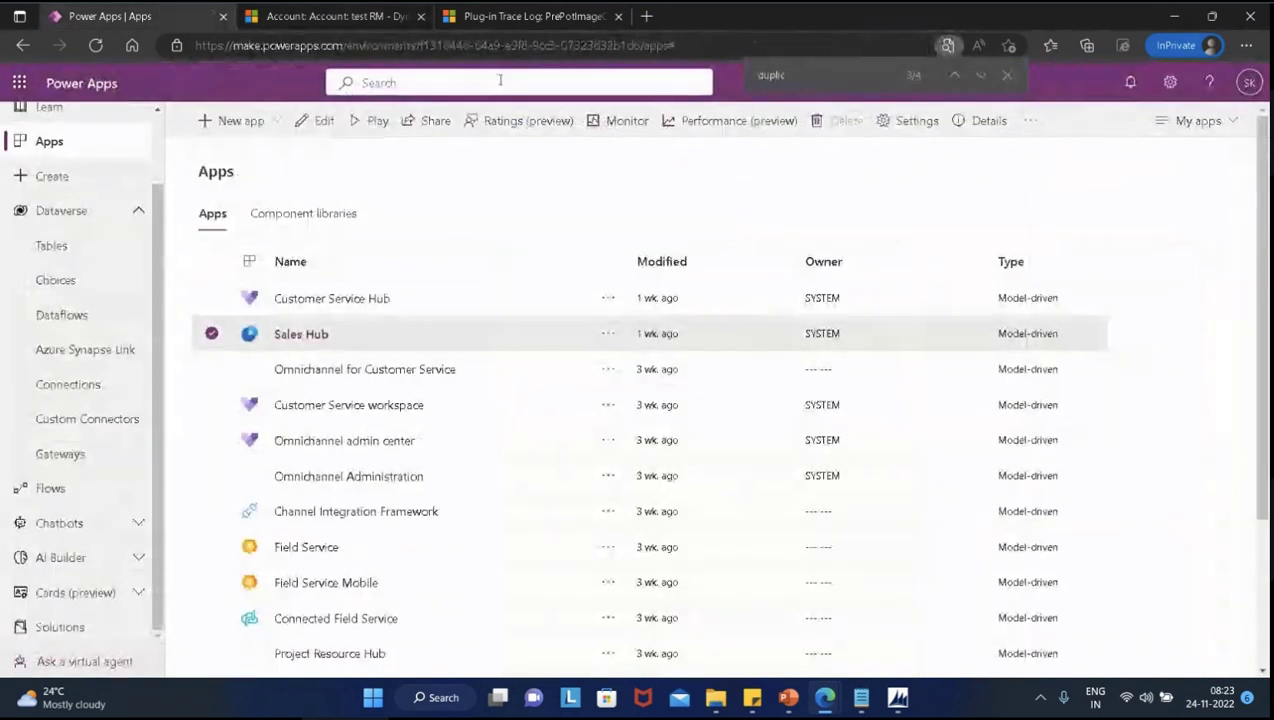
click(822, 700)
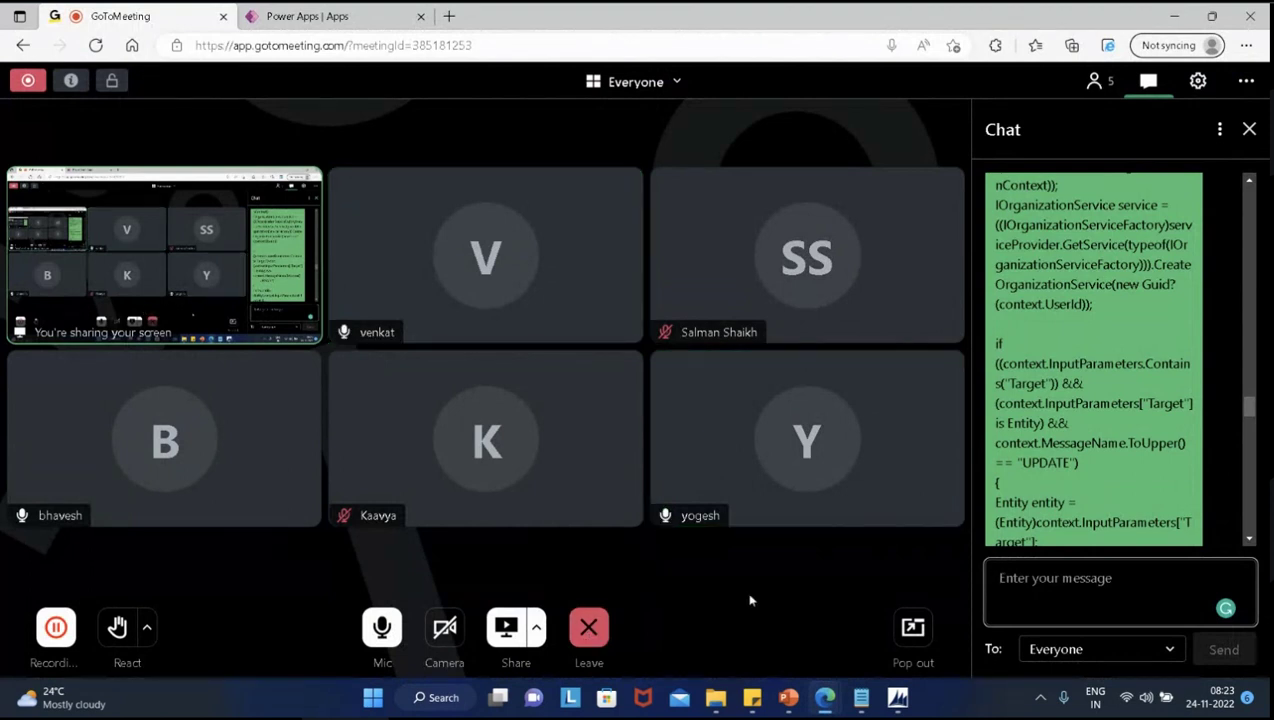
click(861, 697)
drag(506, 531, 3, 400)
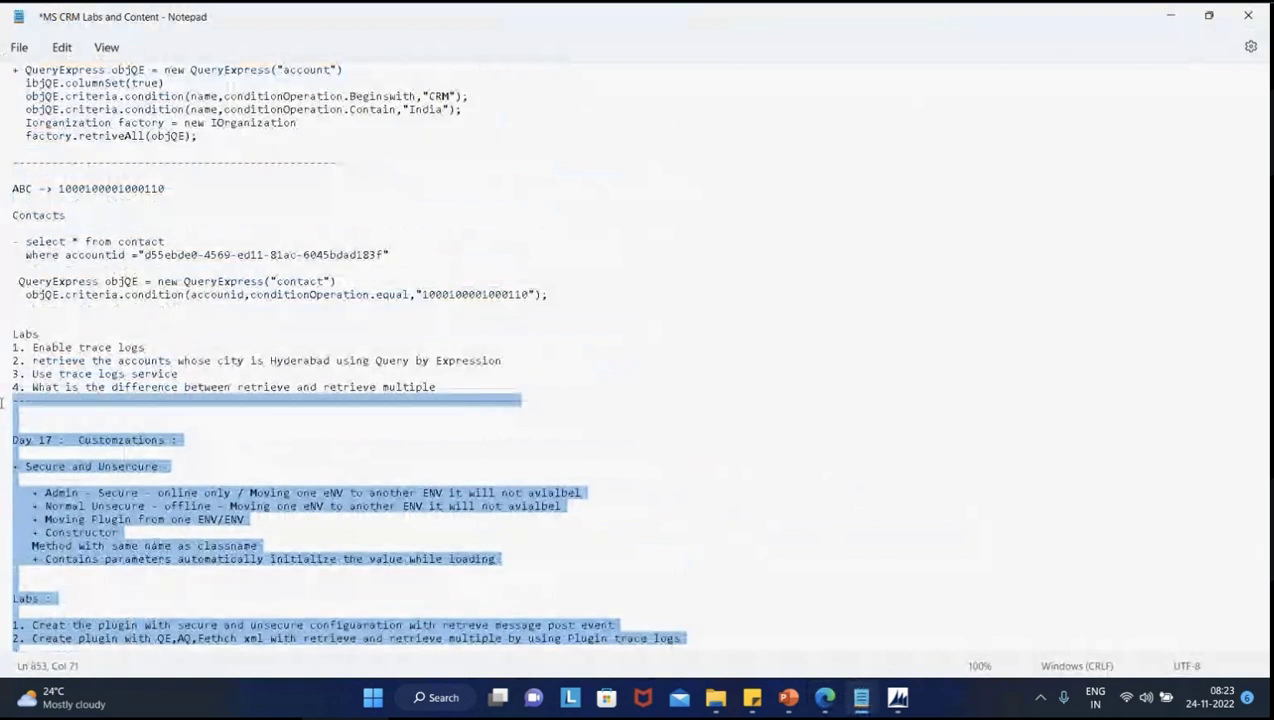
click(1171, 18)
click(1043, 589)
key(ctrl+v)
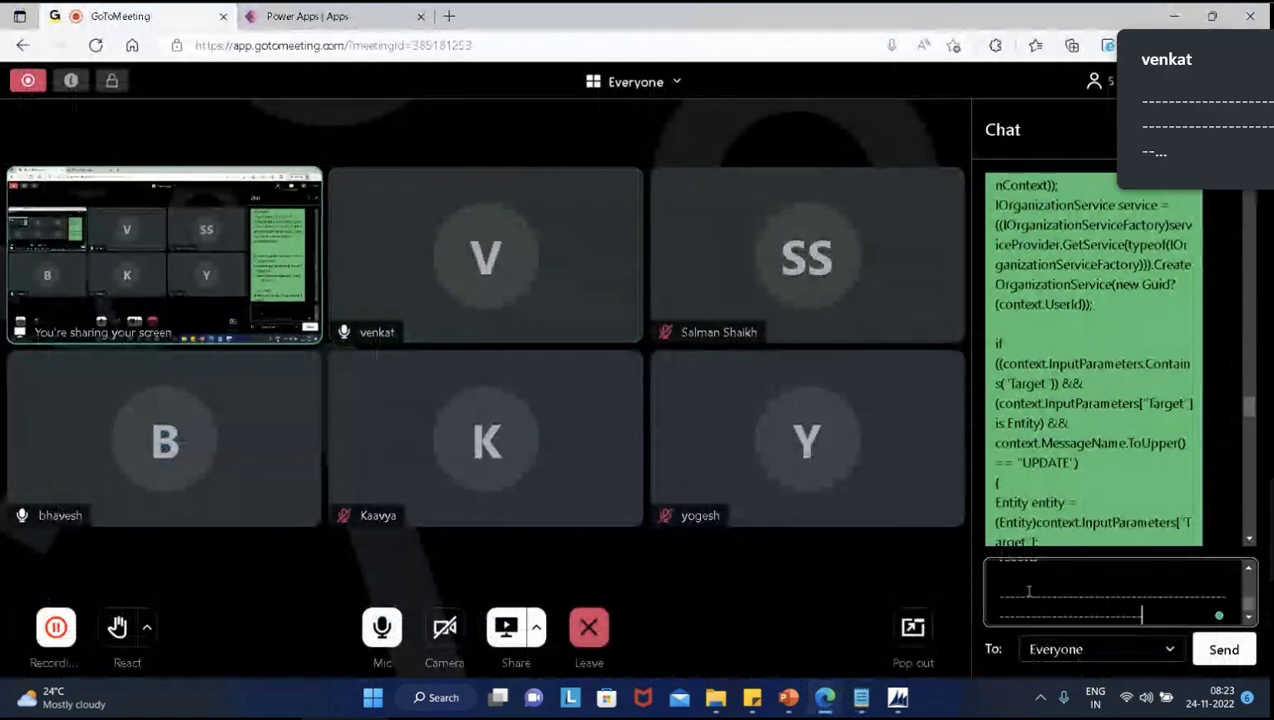
key(Return)
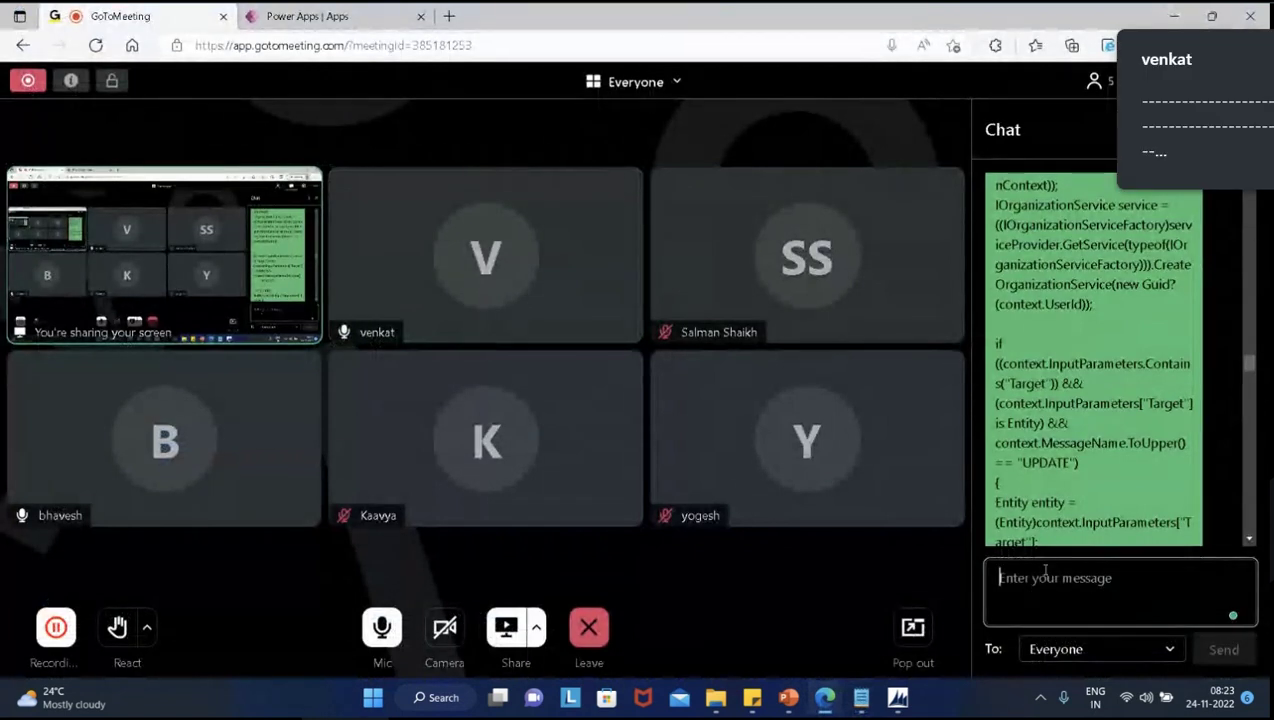
scroll(1238, 481, down, 3)
scroll(1238, 481, down, 10)
scroll(1248, 530, down, 10)
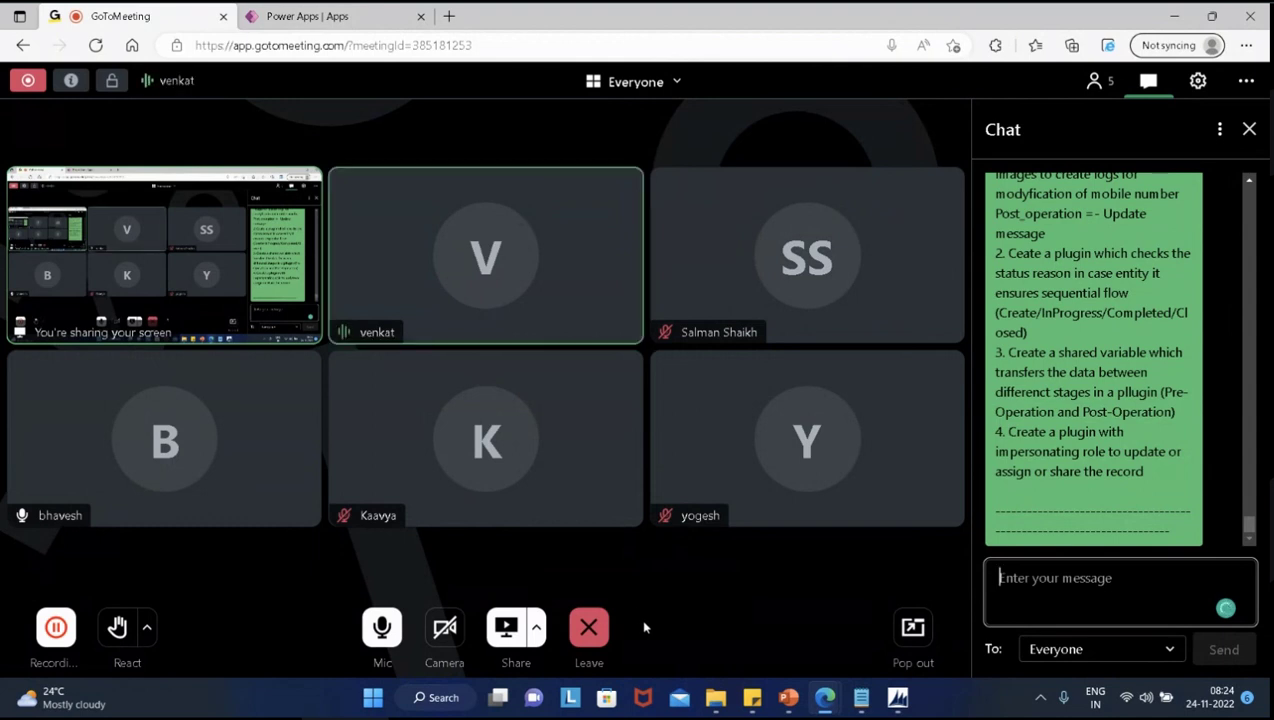
Leave the GoToMeeting session without ending it for all, handing the organizer role to one of the participants
click(589, 628)
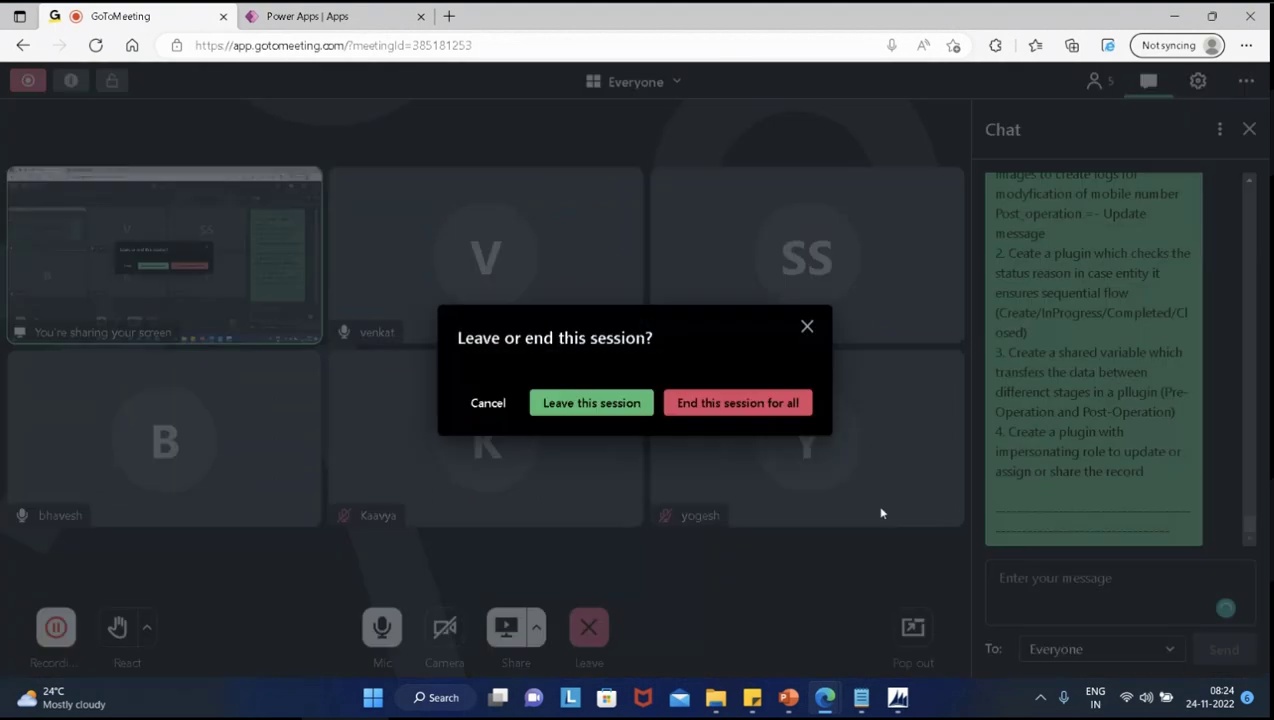
click(597, 404)
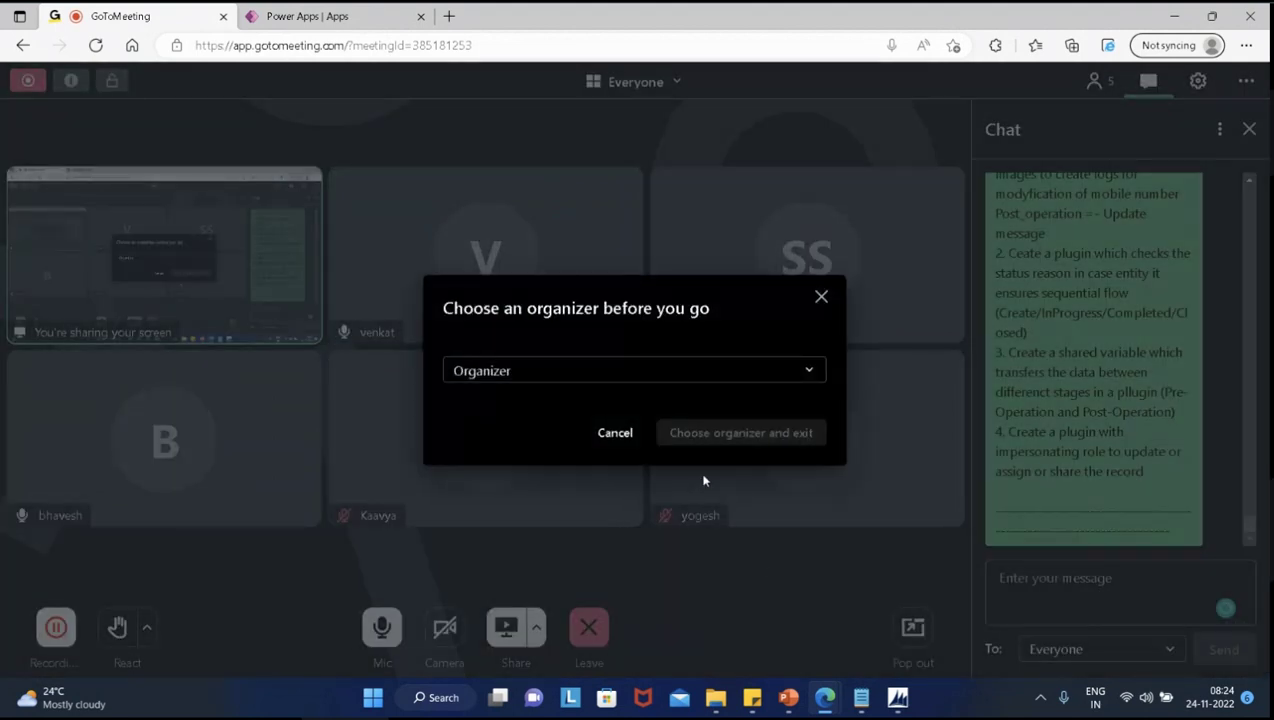
click(810, 377)
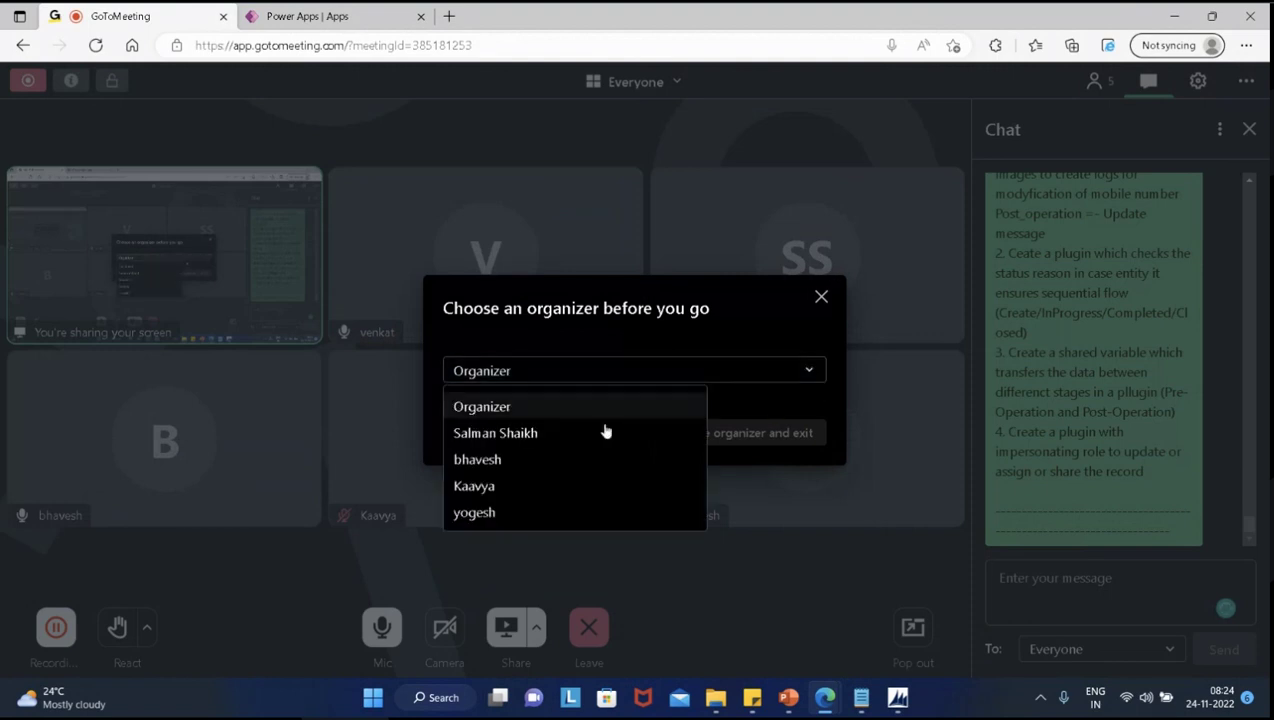
click(490, 489)
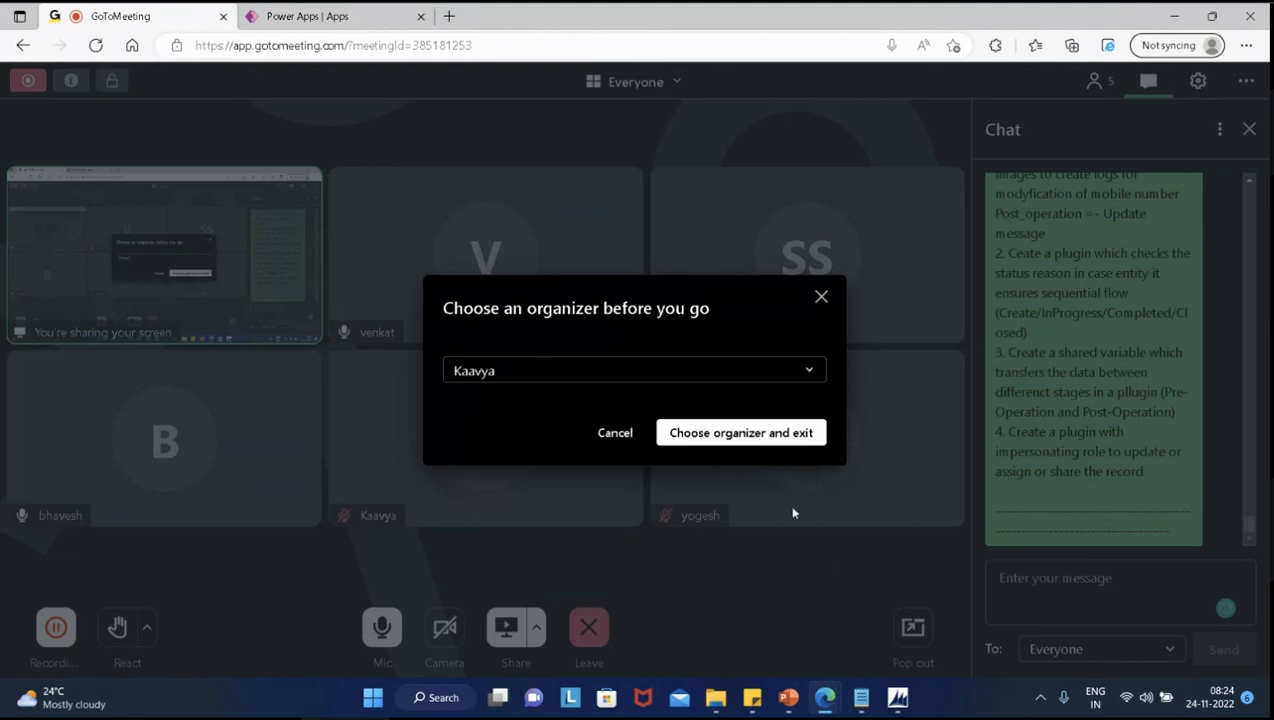
click(779, 437)
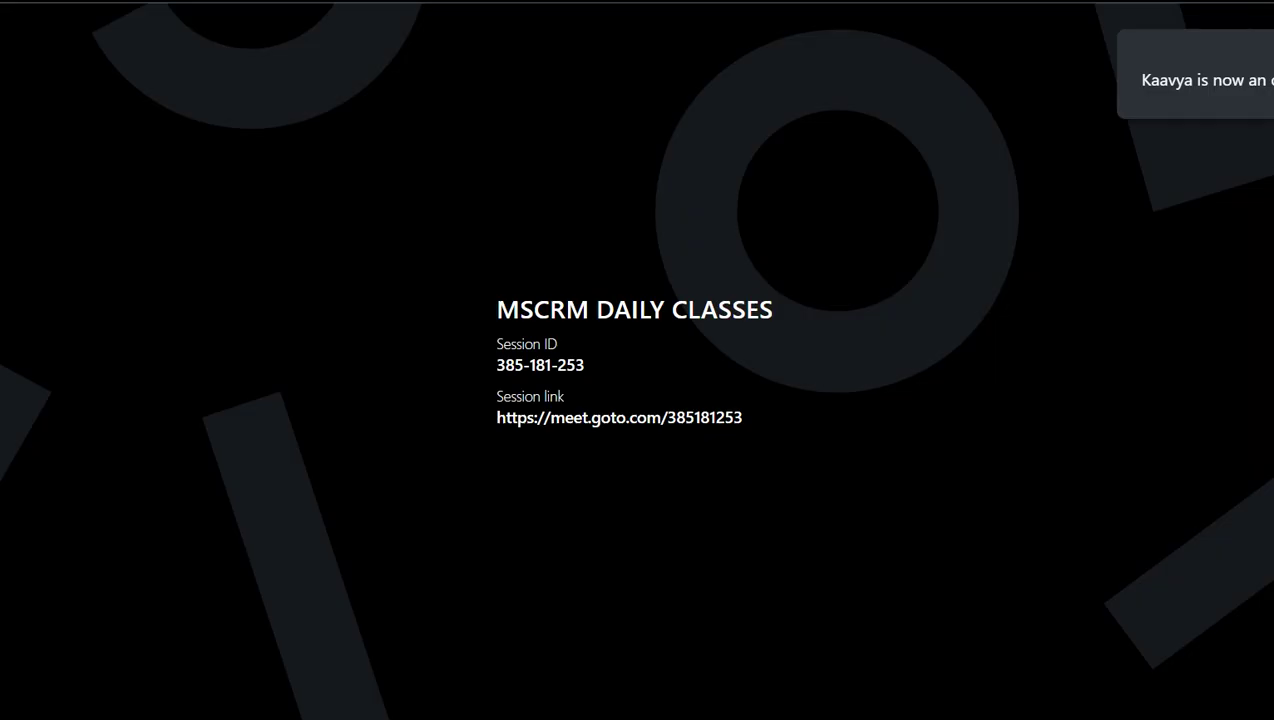